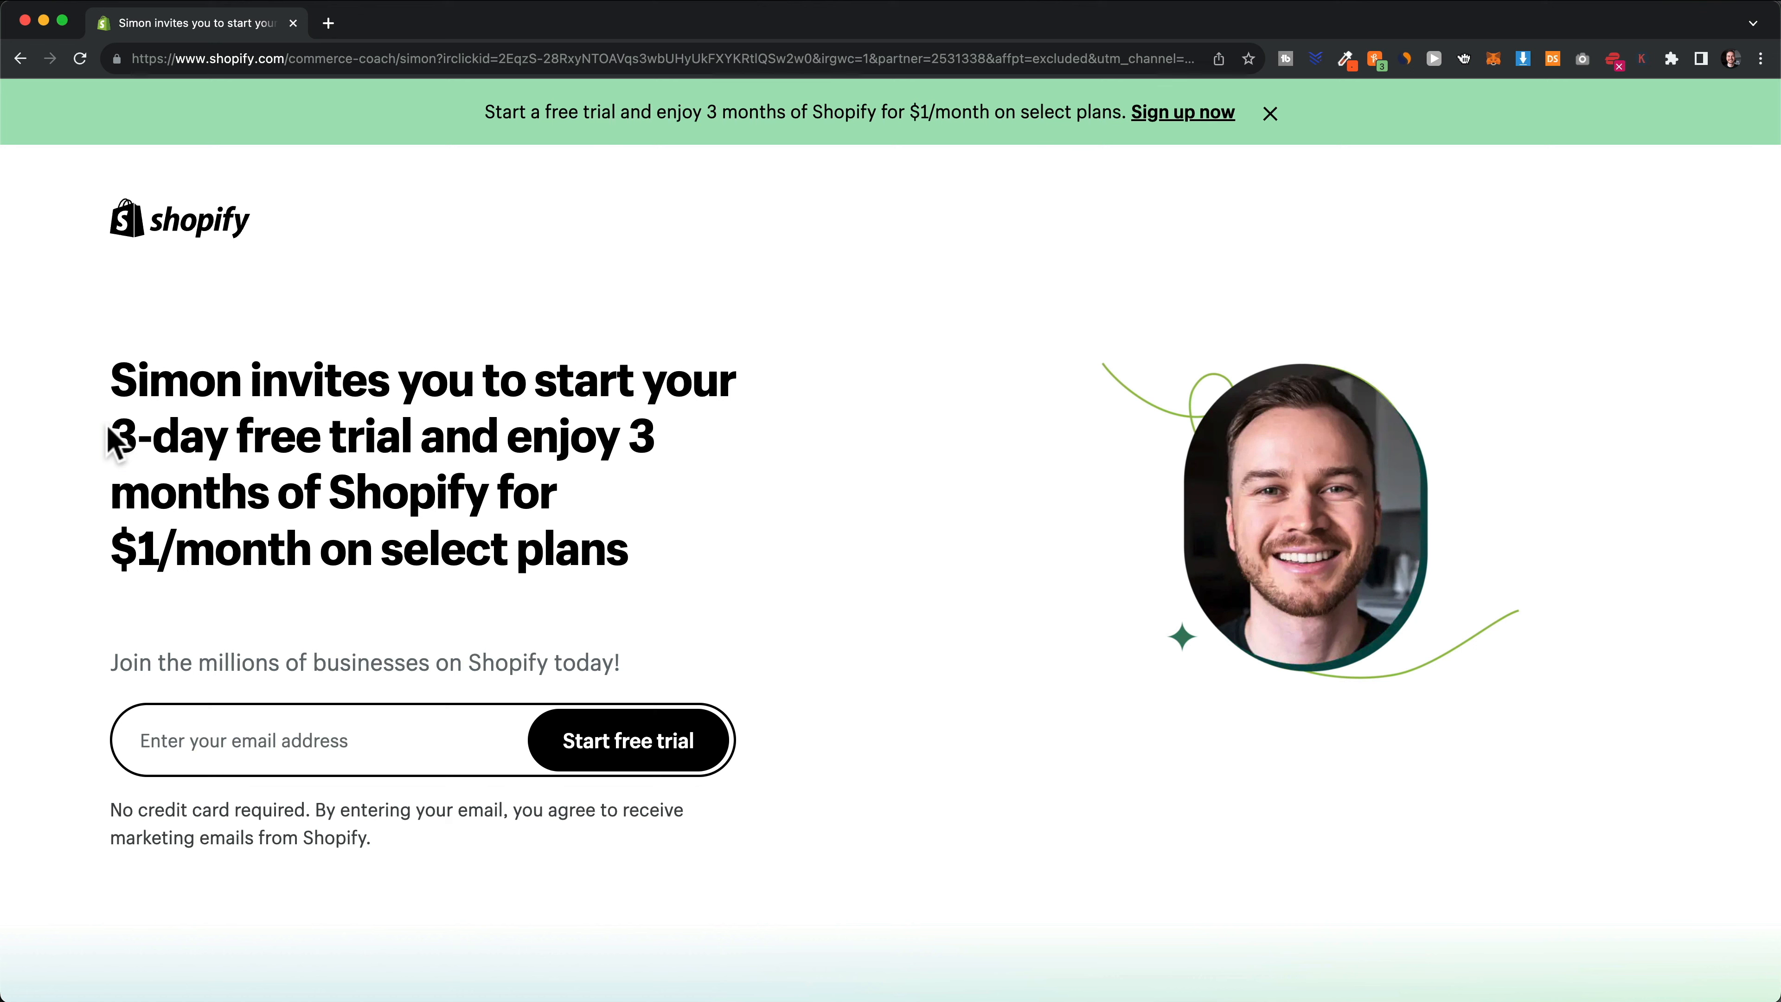
Enter the email address in the Shopify sign-up form and start the free trial
left_click_drag(112, 437, 642, 551)
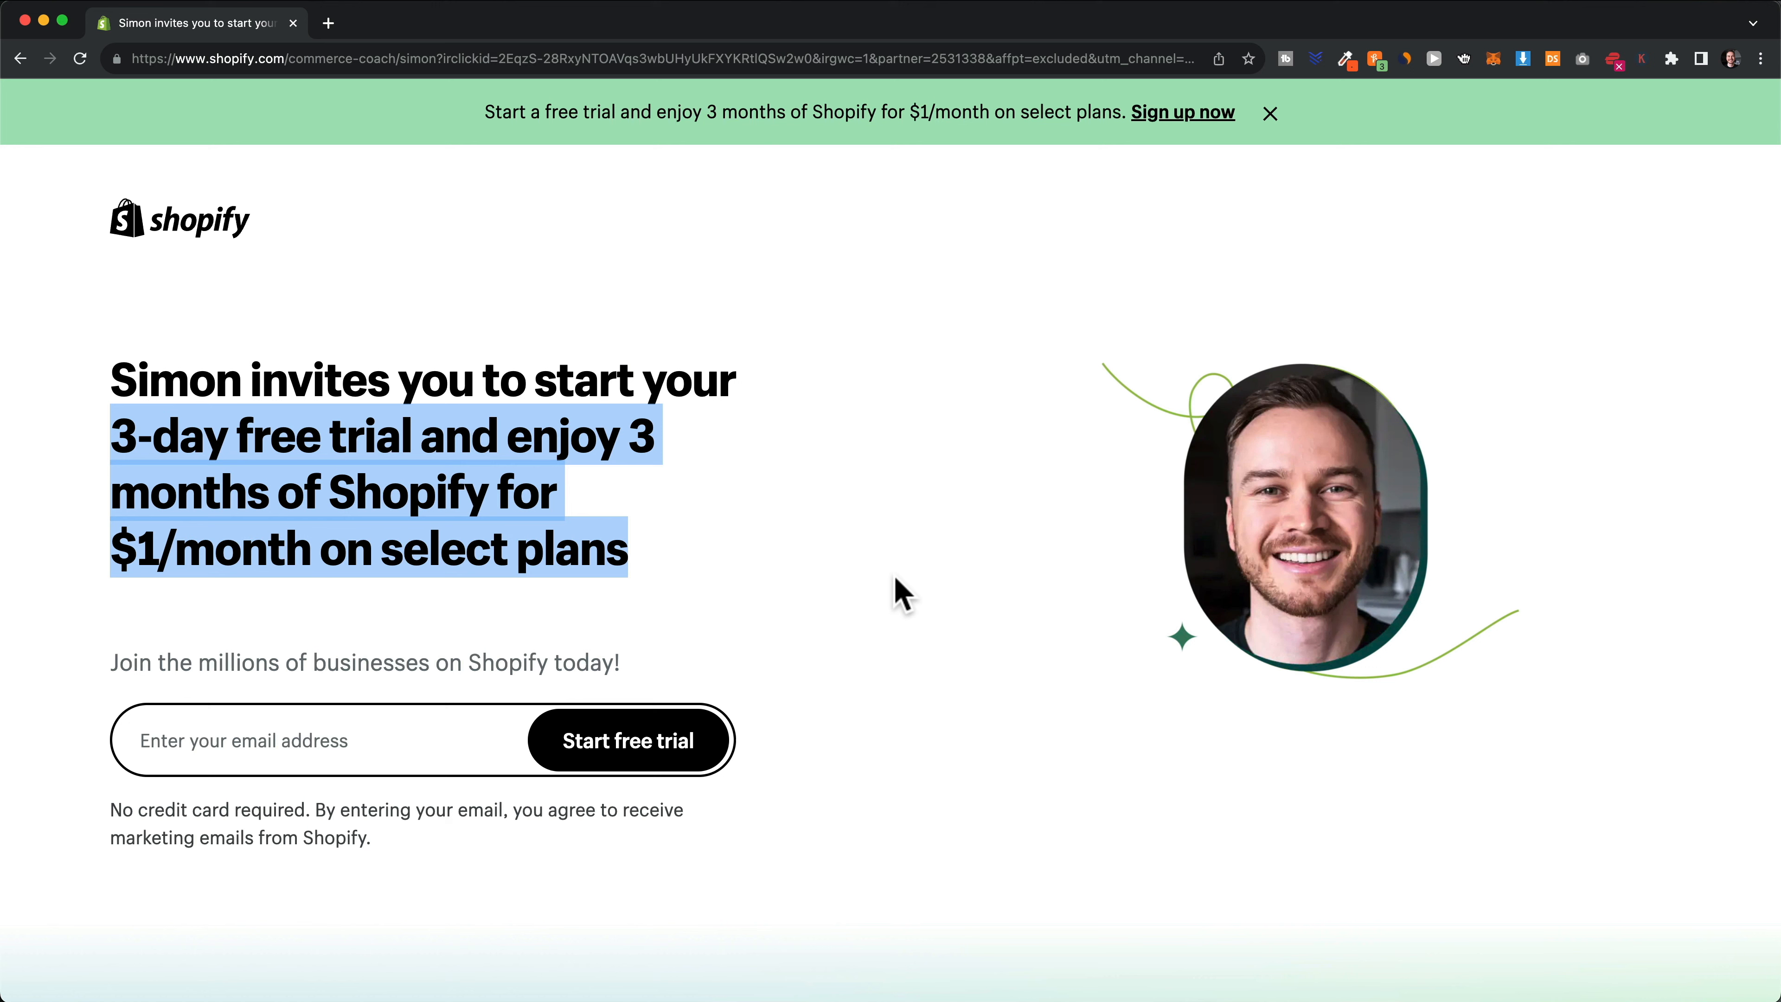
scroll(895, 593, "down", 1)
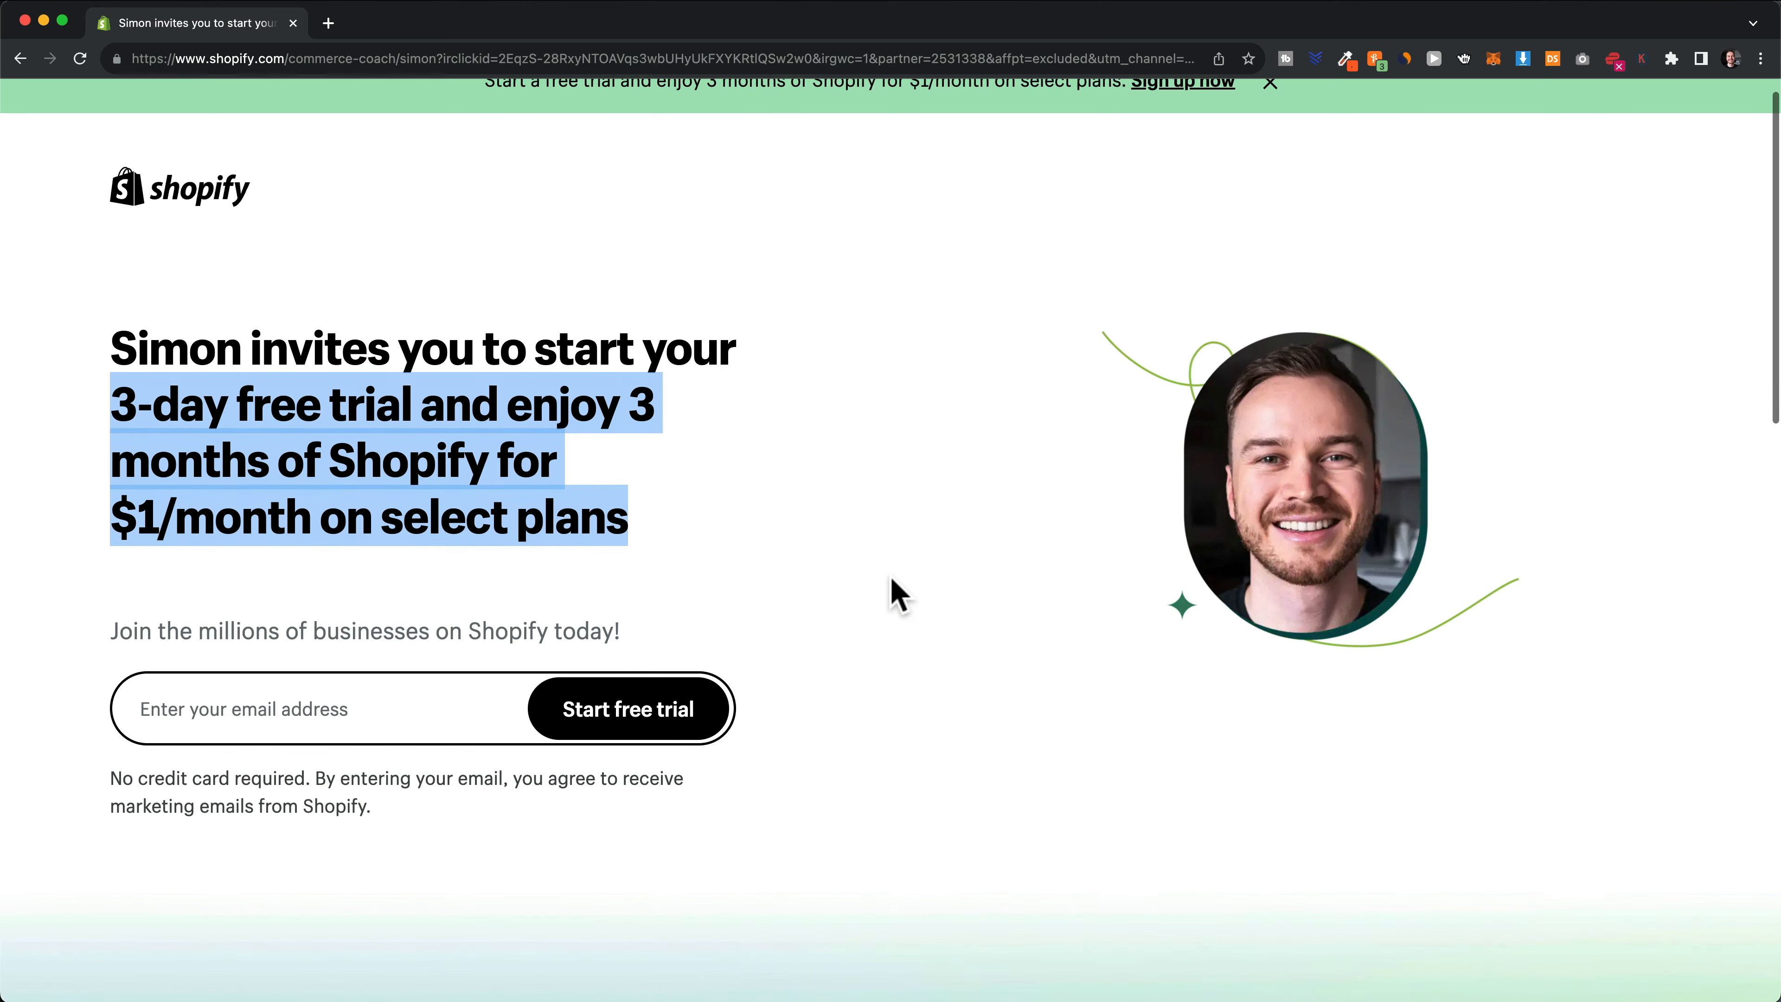
left_click(889, 593)
scroll(862, 570, "down", 2)
left_click(284, 643)
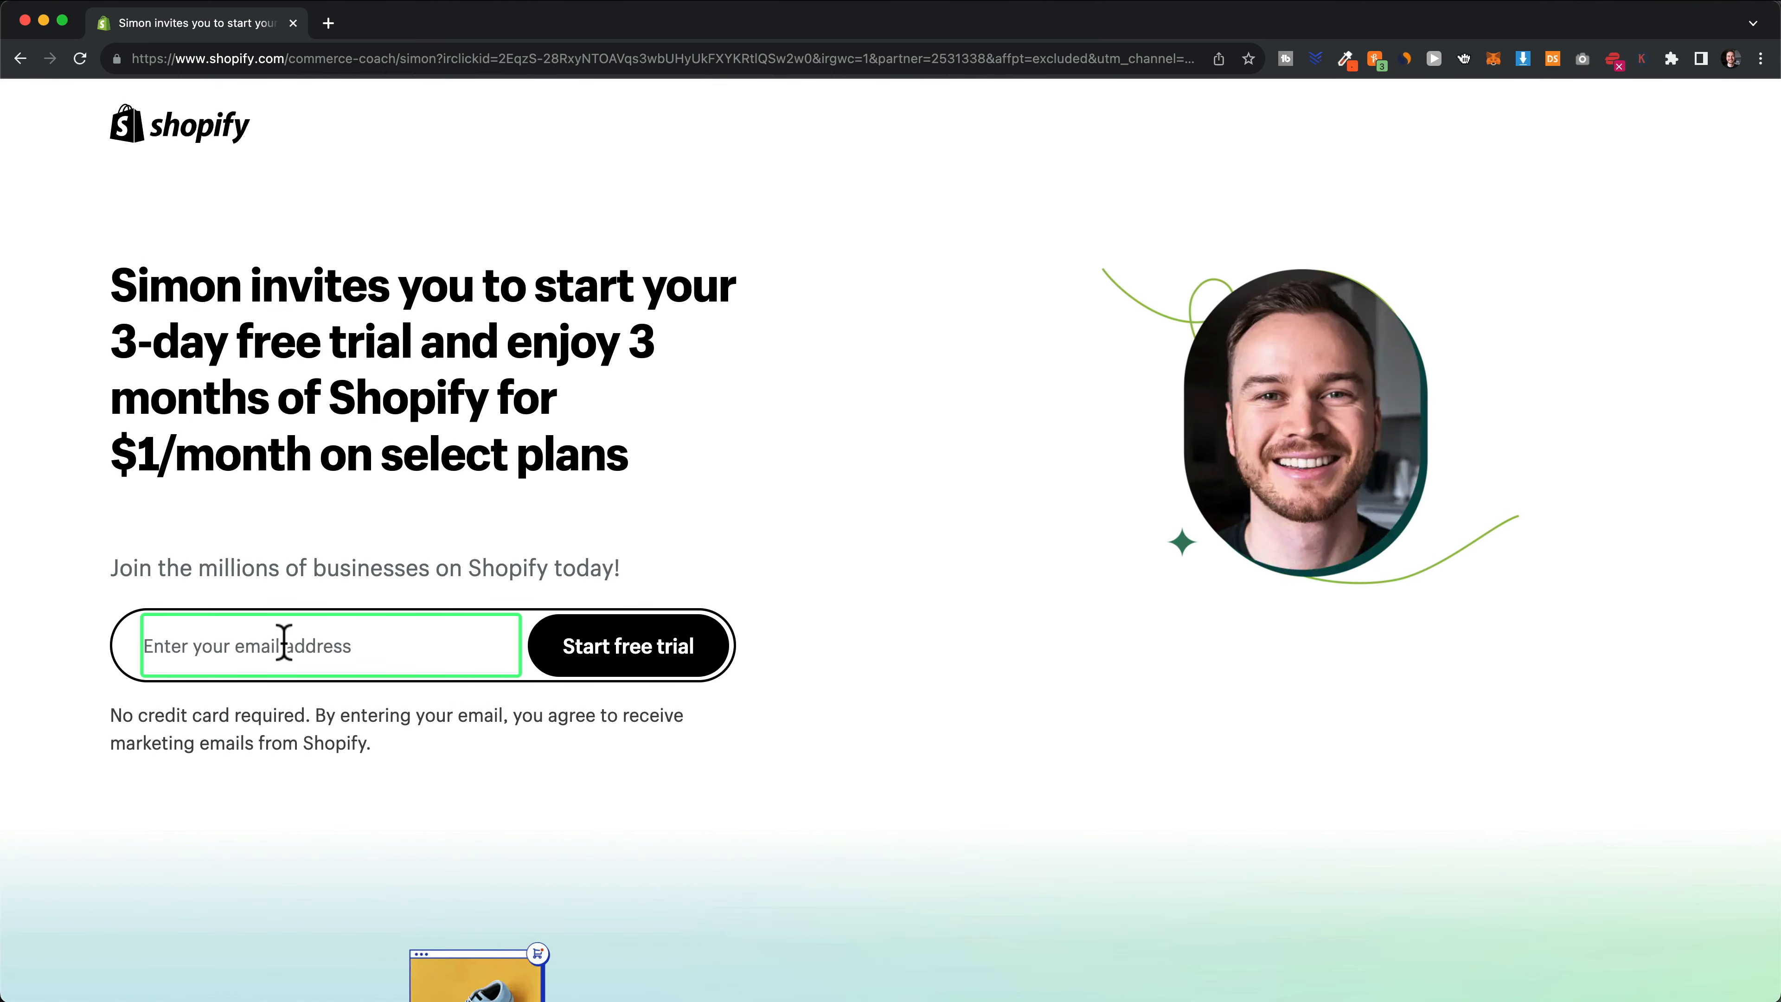
key("super+v")
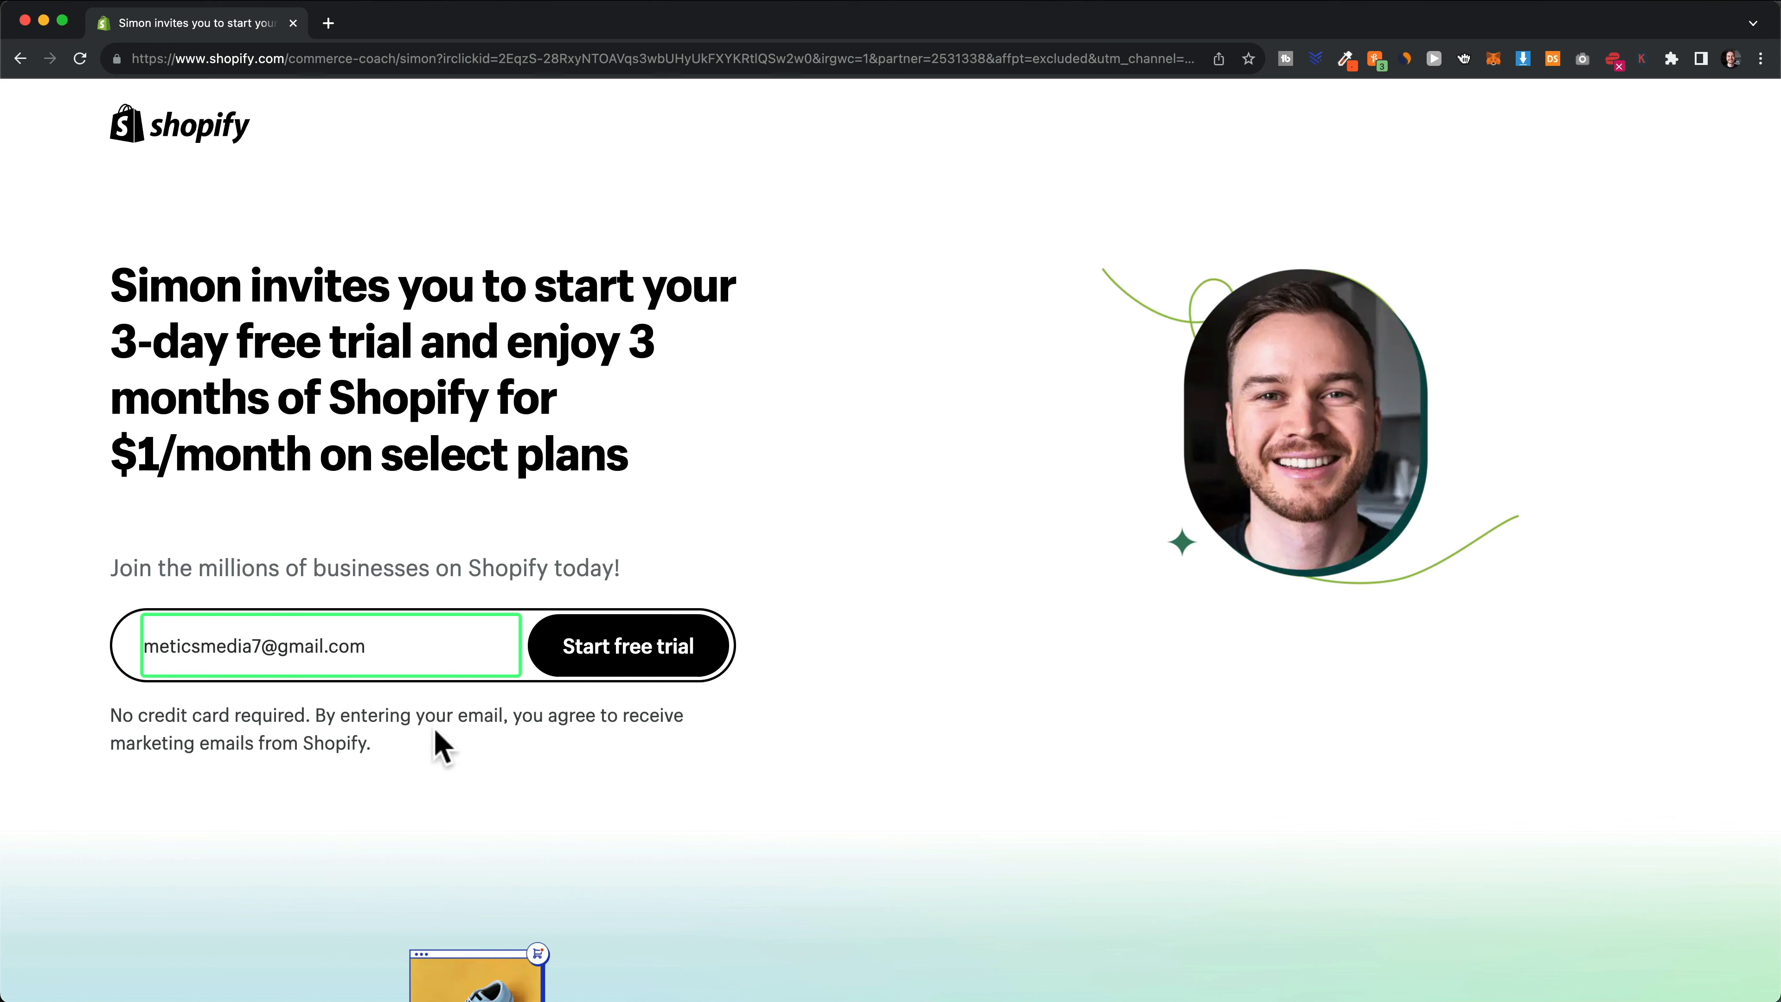
left_click(646, 656)
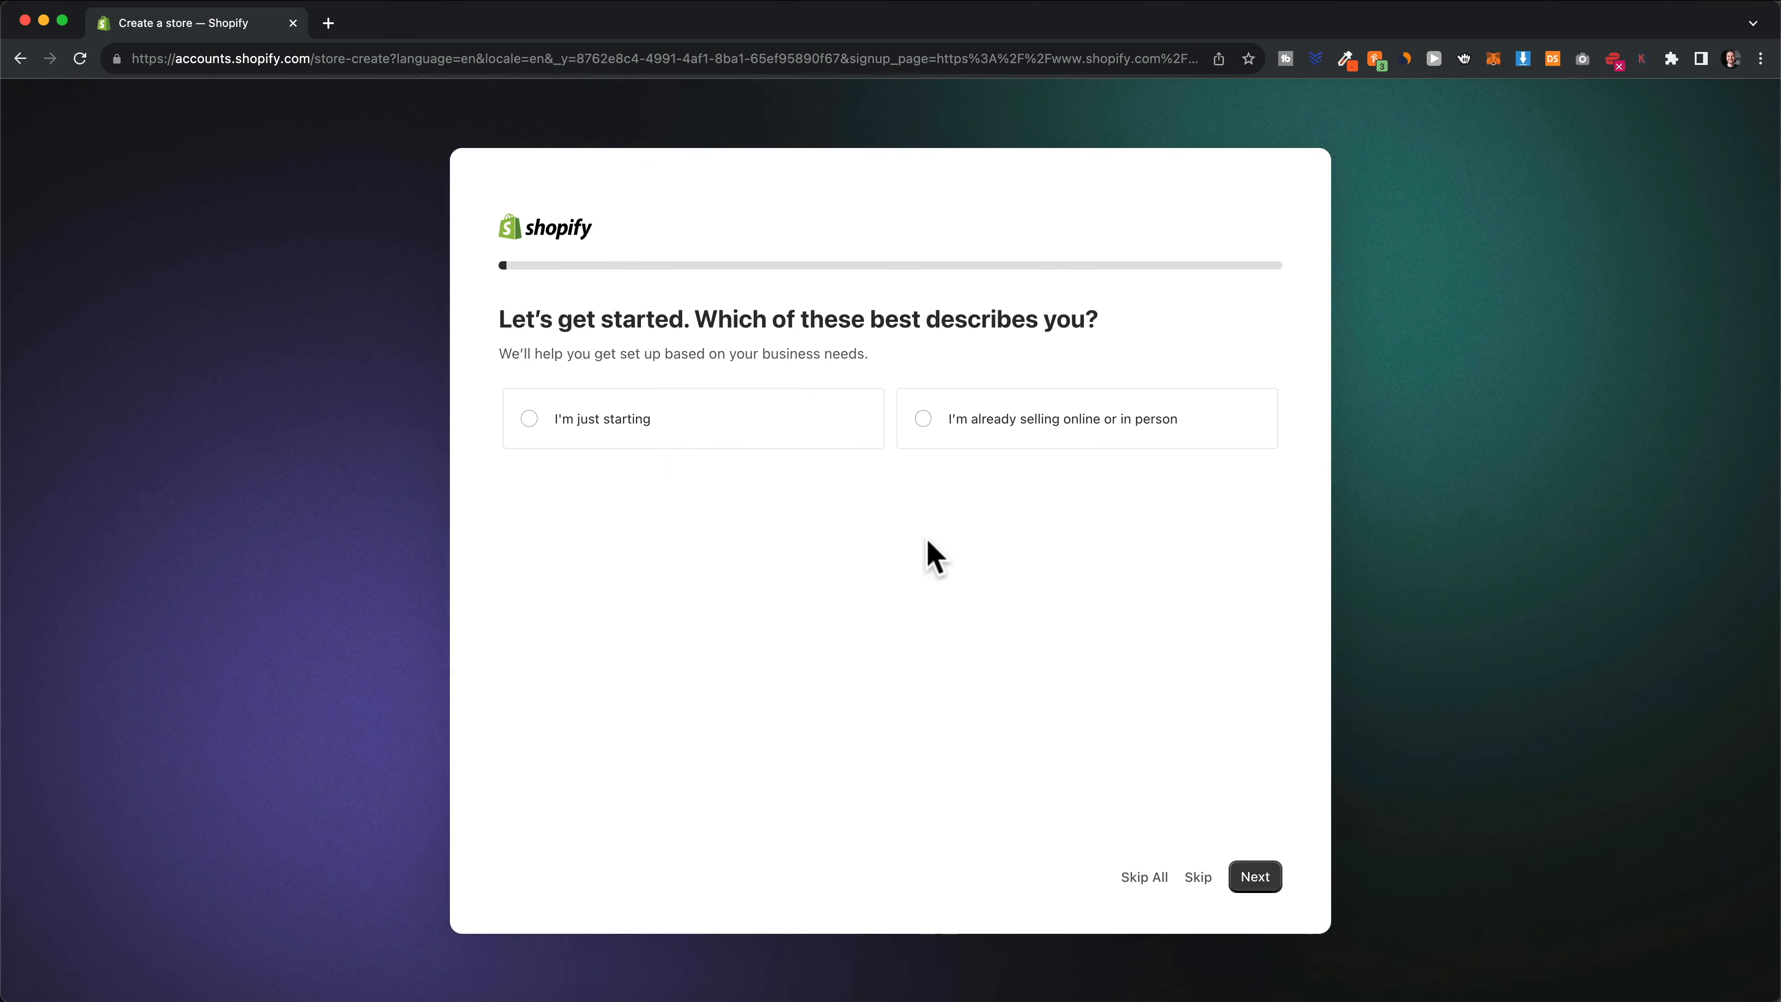
Skip all the onboarding questions and confirm Switzerland as the business location
left_click(1144, 879)
left_click(876, 605)
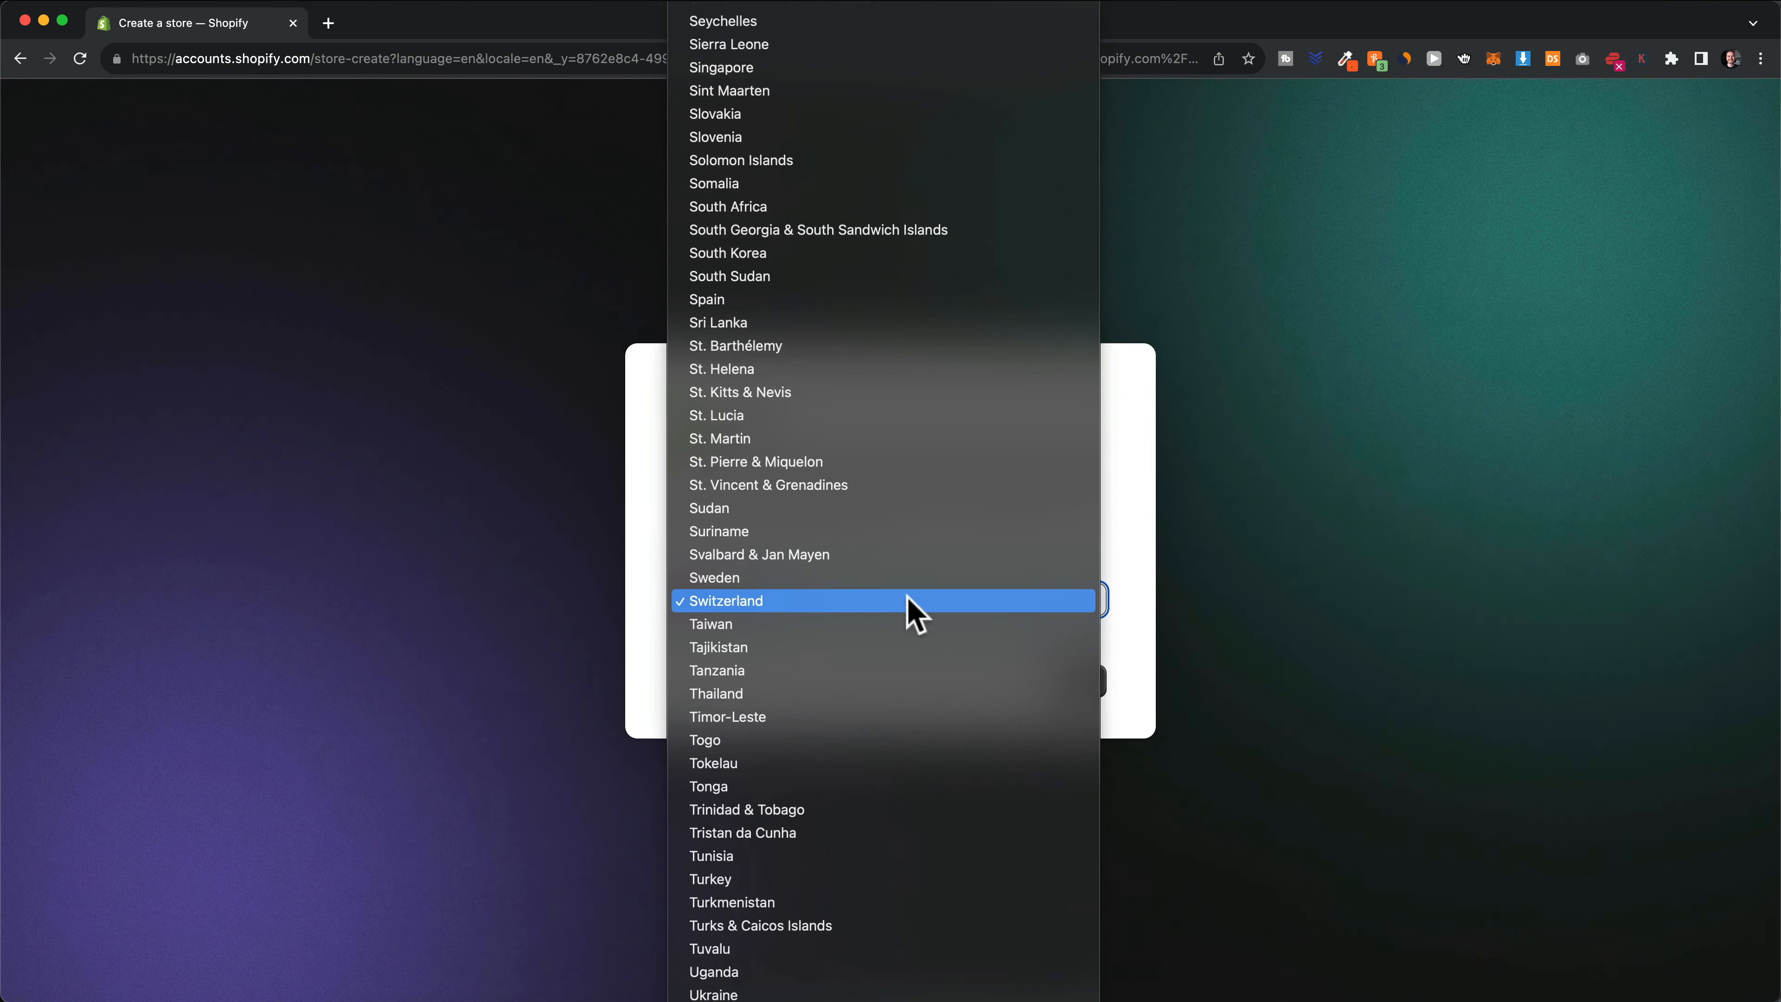
left_click(1125, 629)
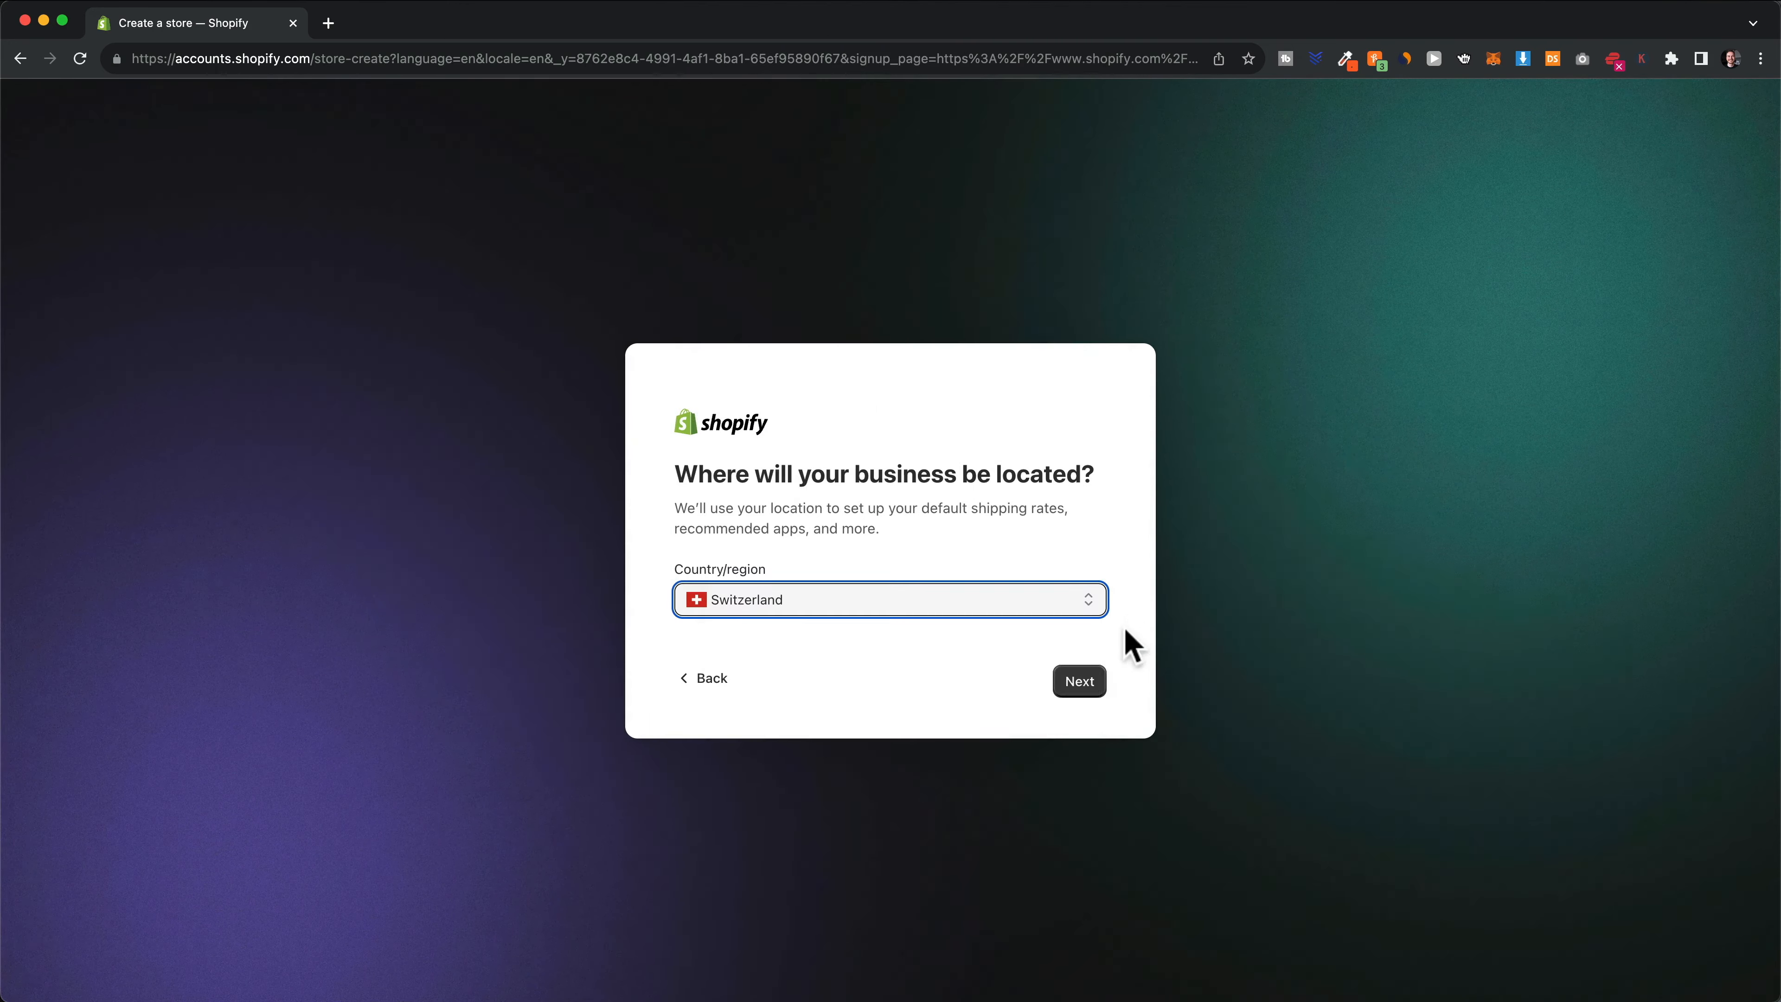
left_click(1080, 685)
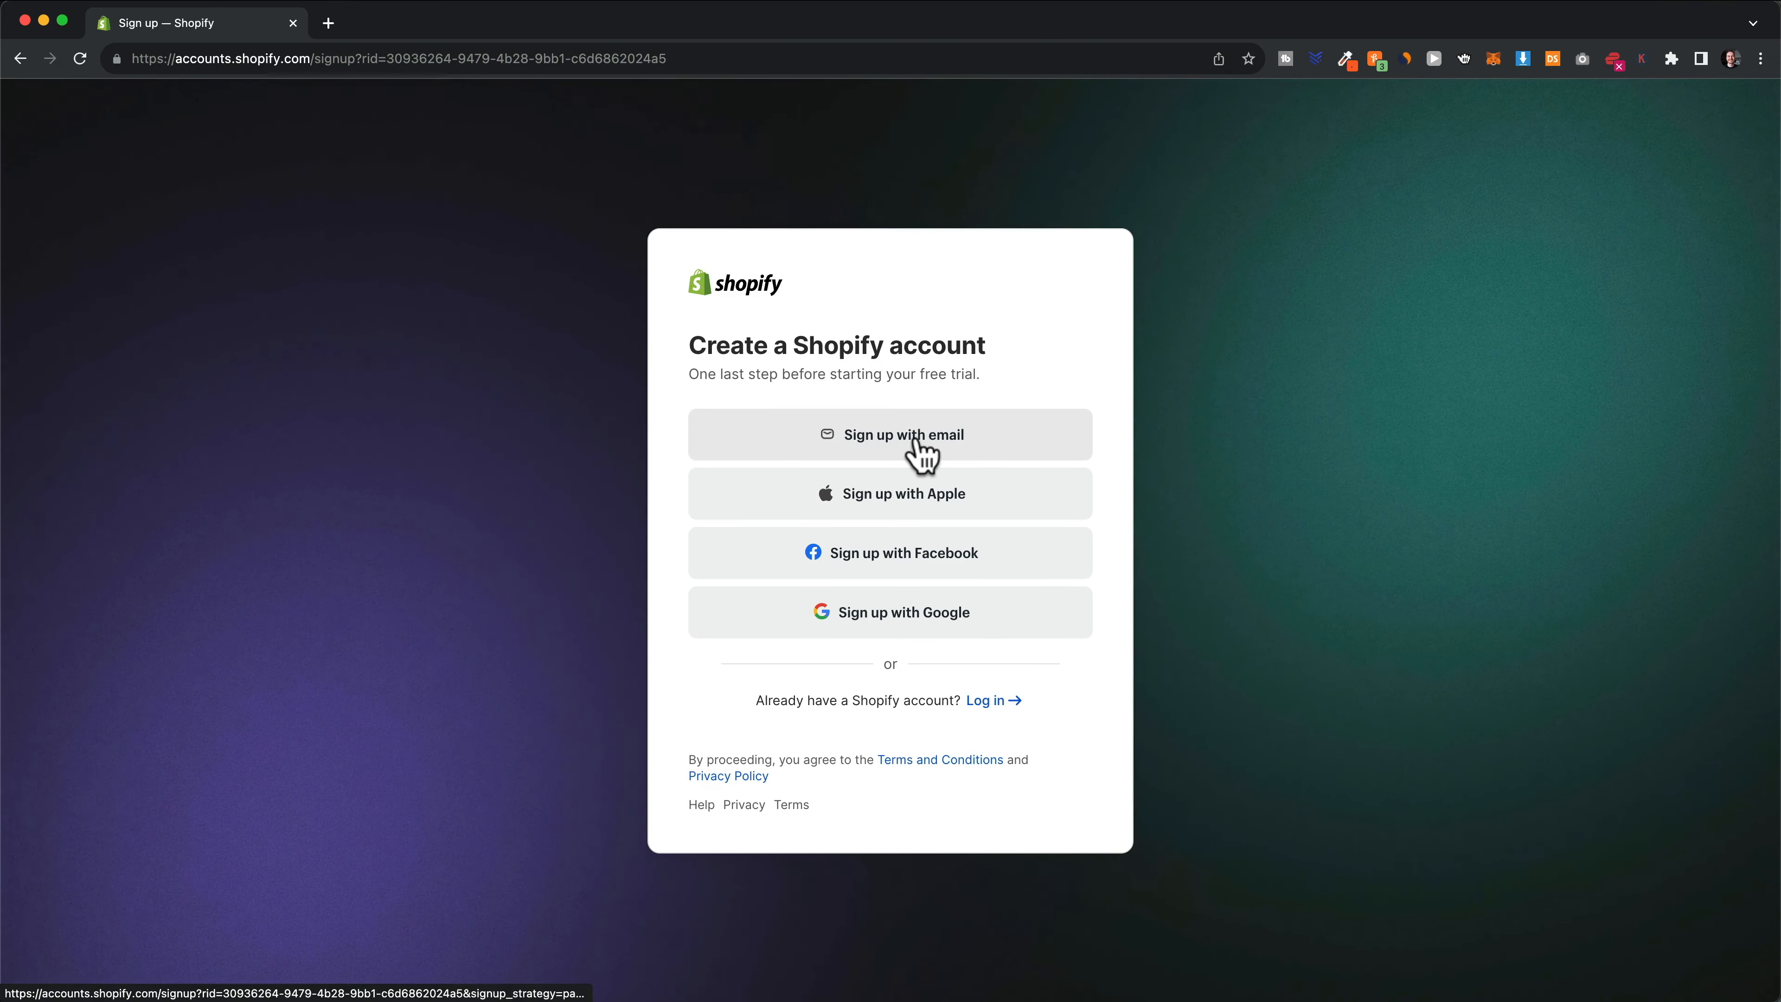
Create the Shopify account by signing up with email and entering the account password
left_click(923, 453)
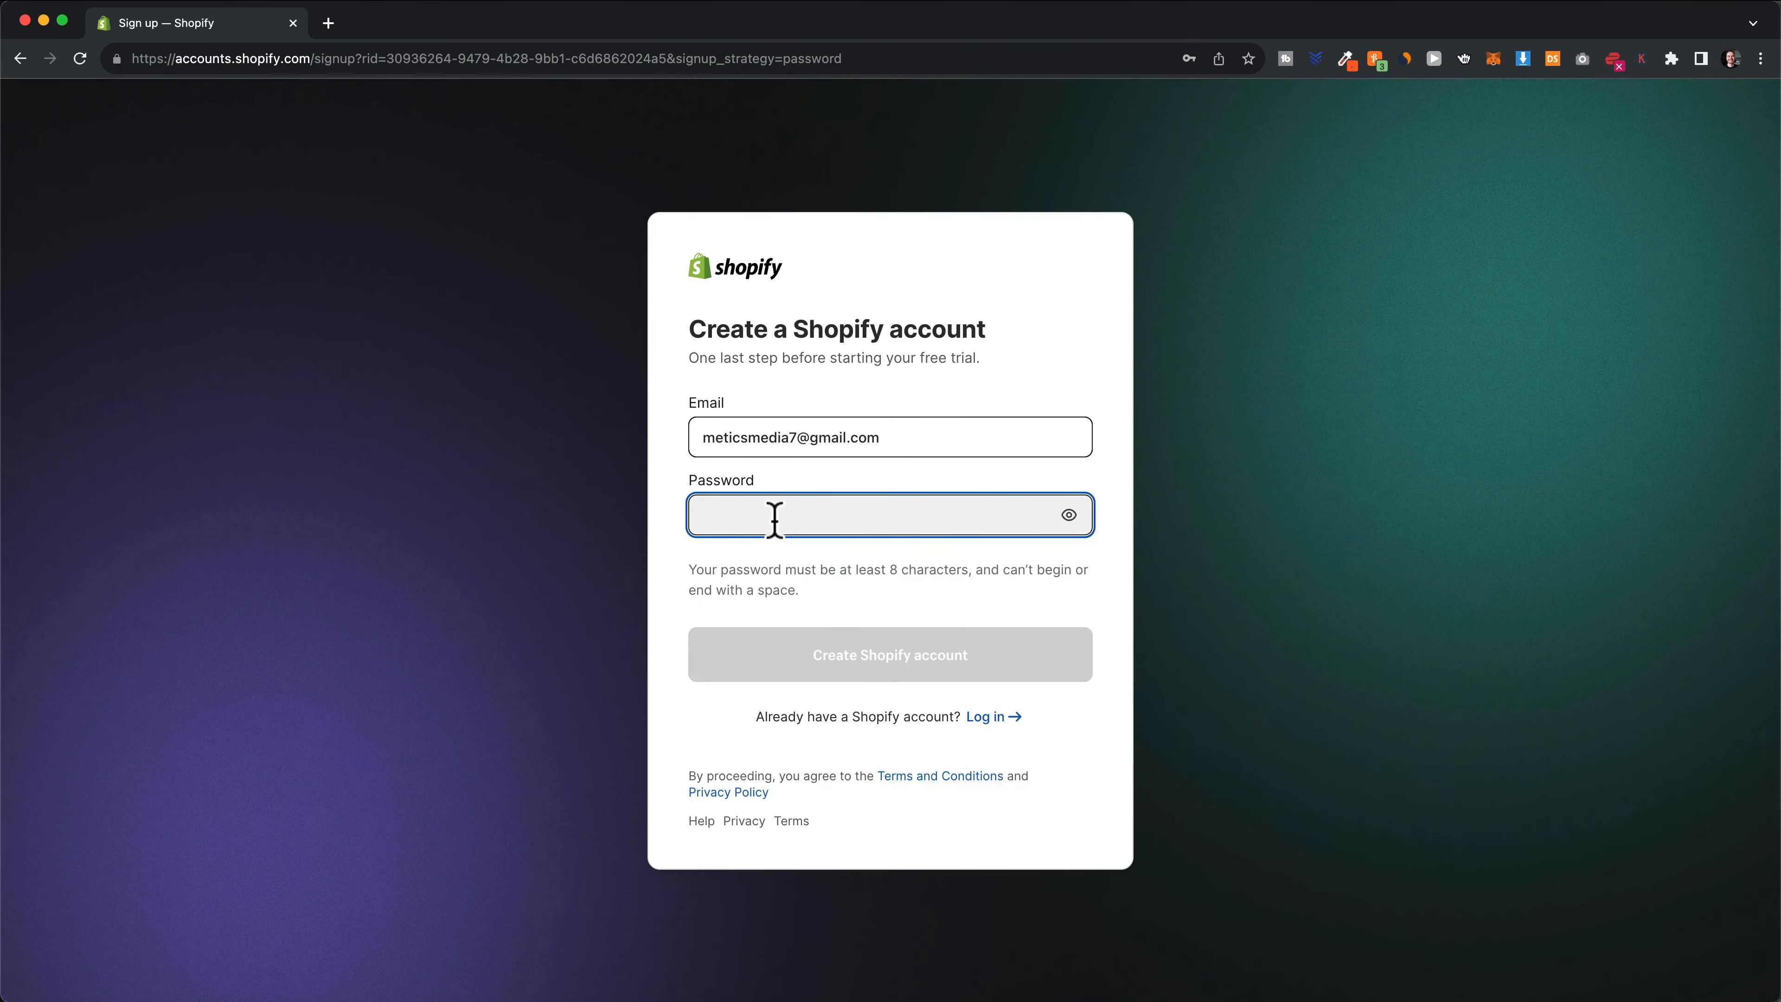
key("super+v")
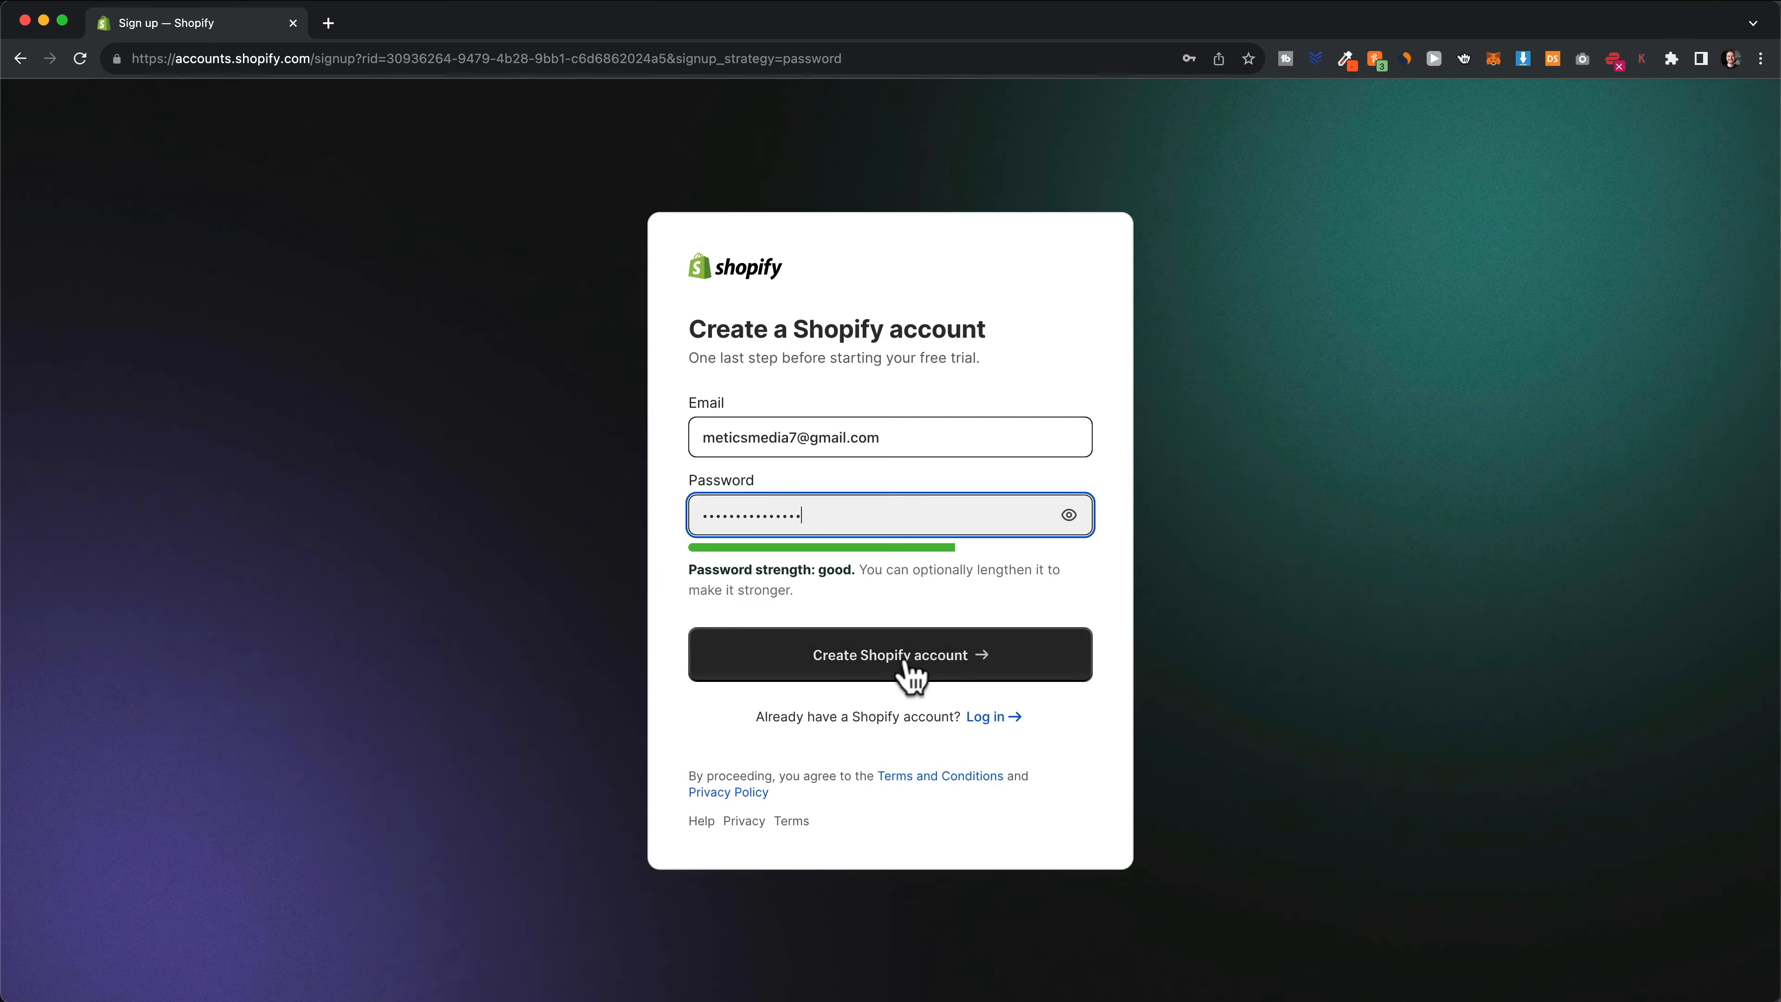
left_click(1013, 675)
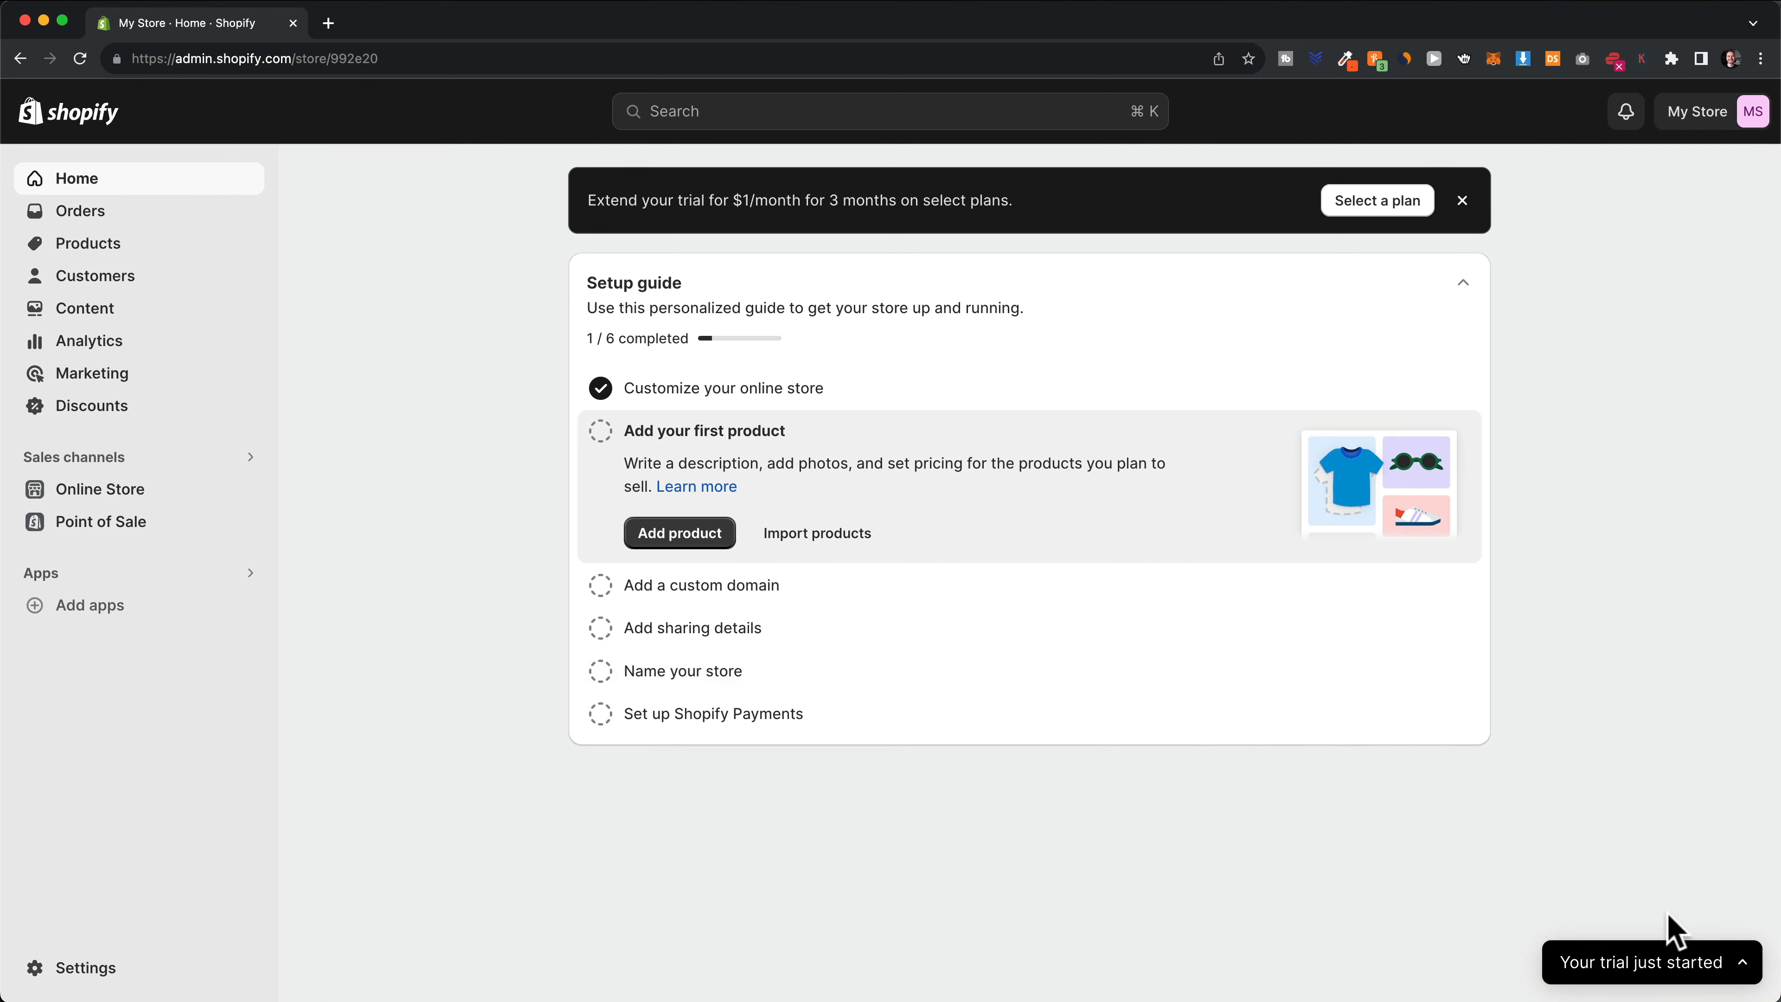
Choose the Basic plan, confirm the monthly billing cycle and subscribe to it
left_click(1587, 972)
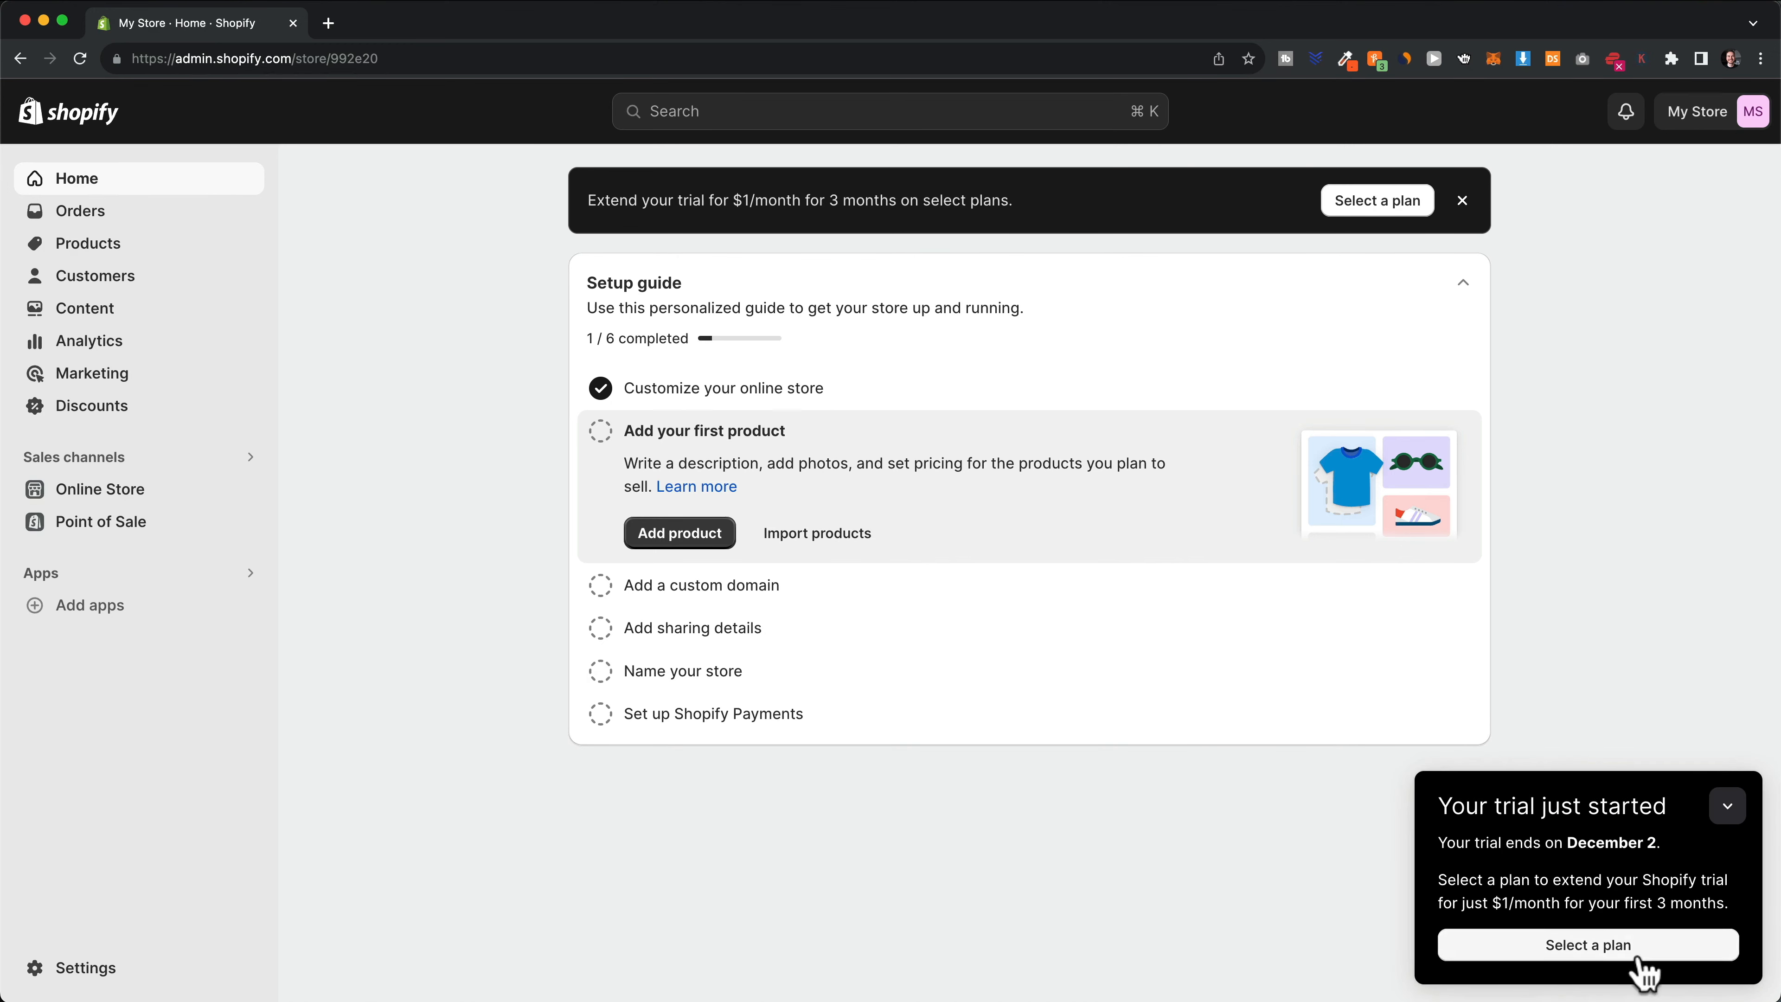
left_click(1641, 954)
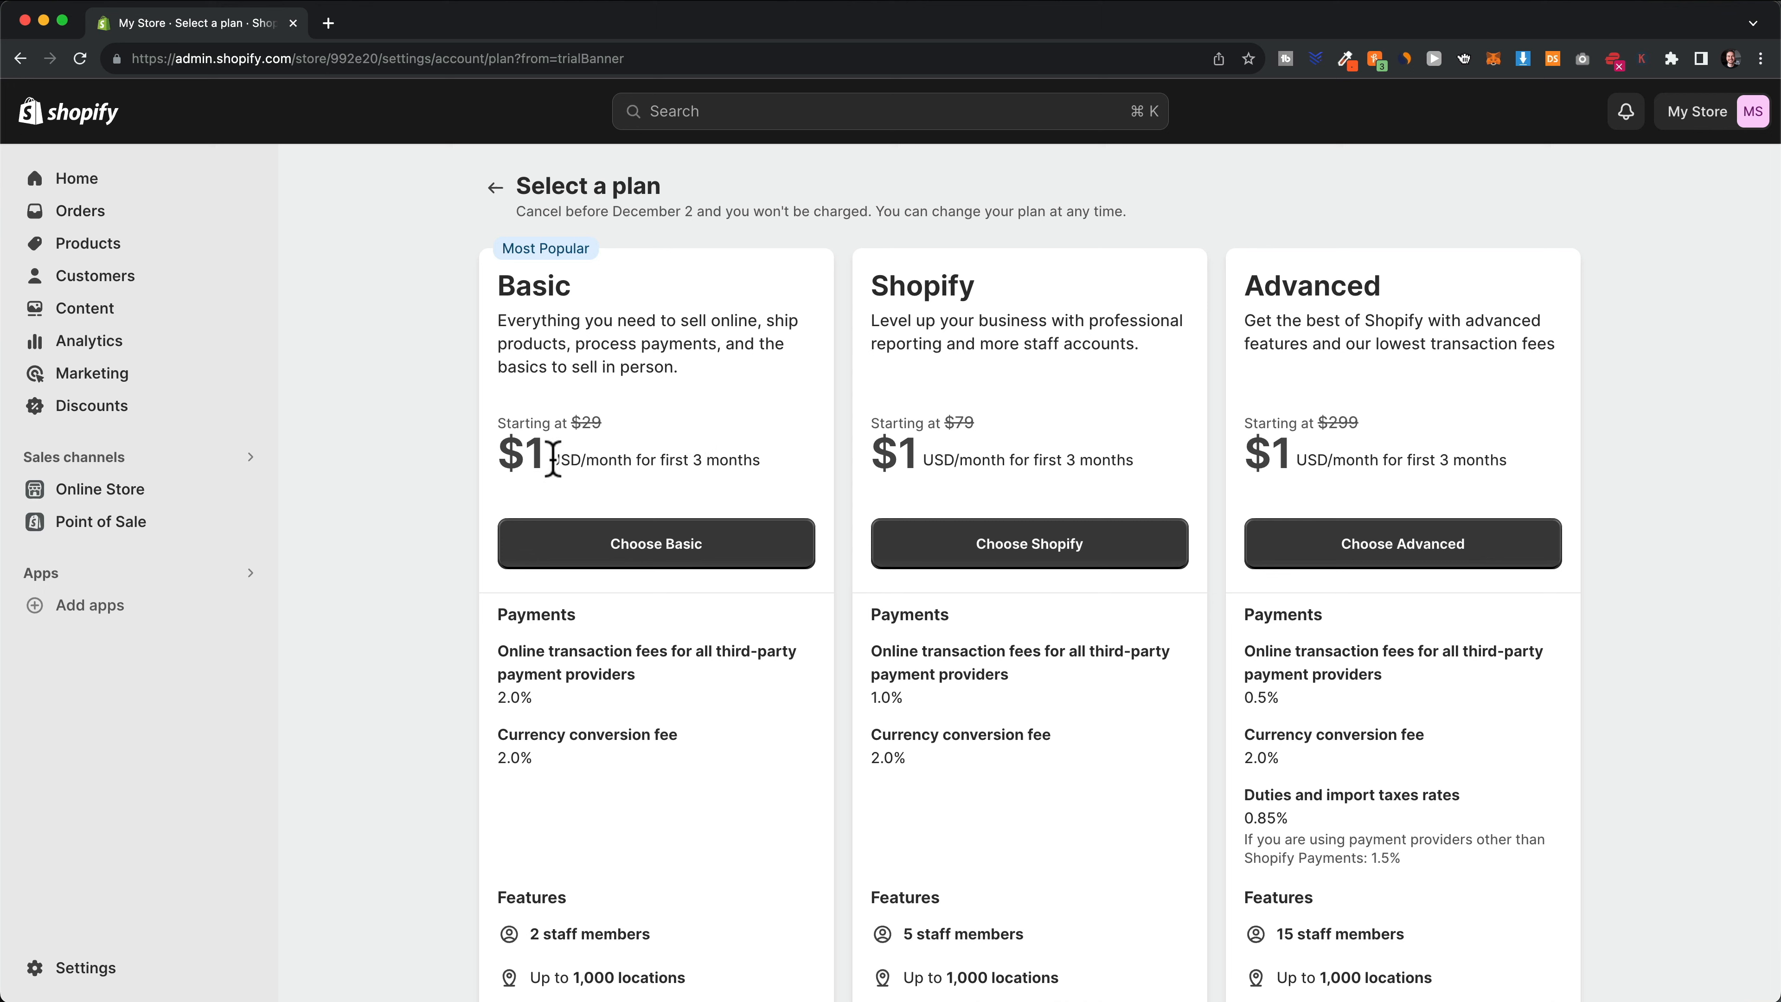
left_click_drag(495, 455, 774, 471)
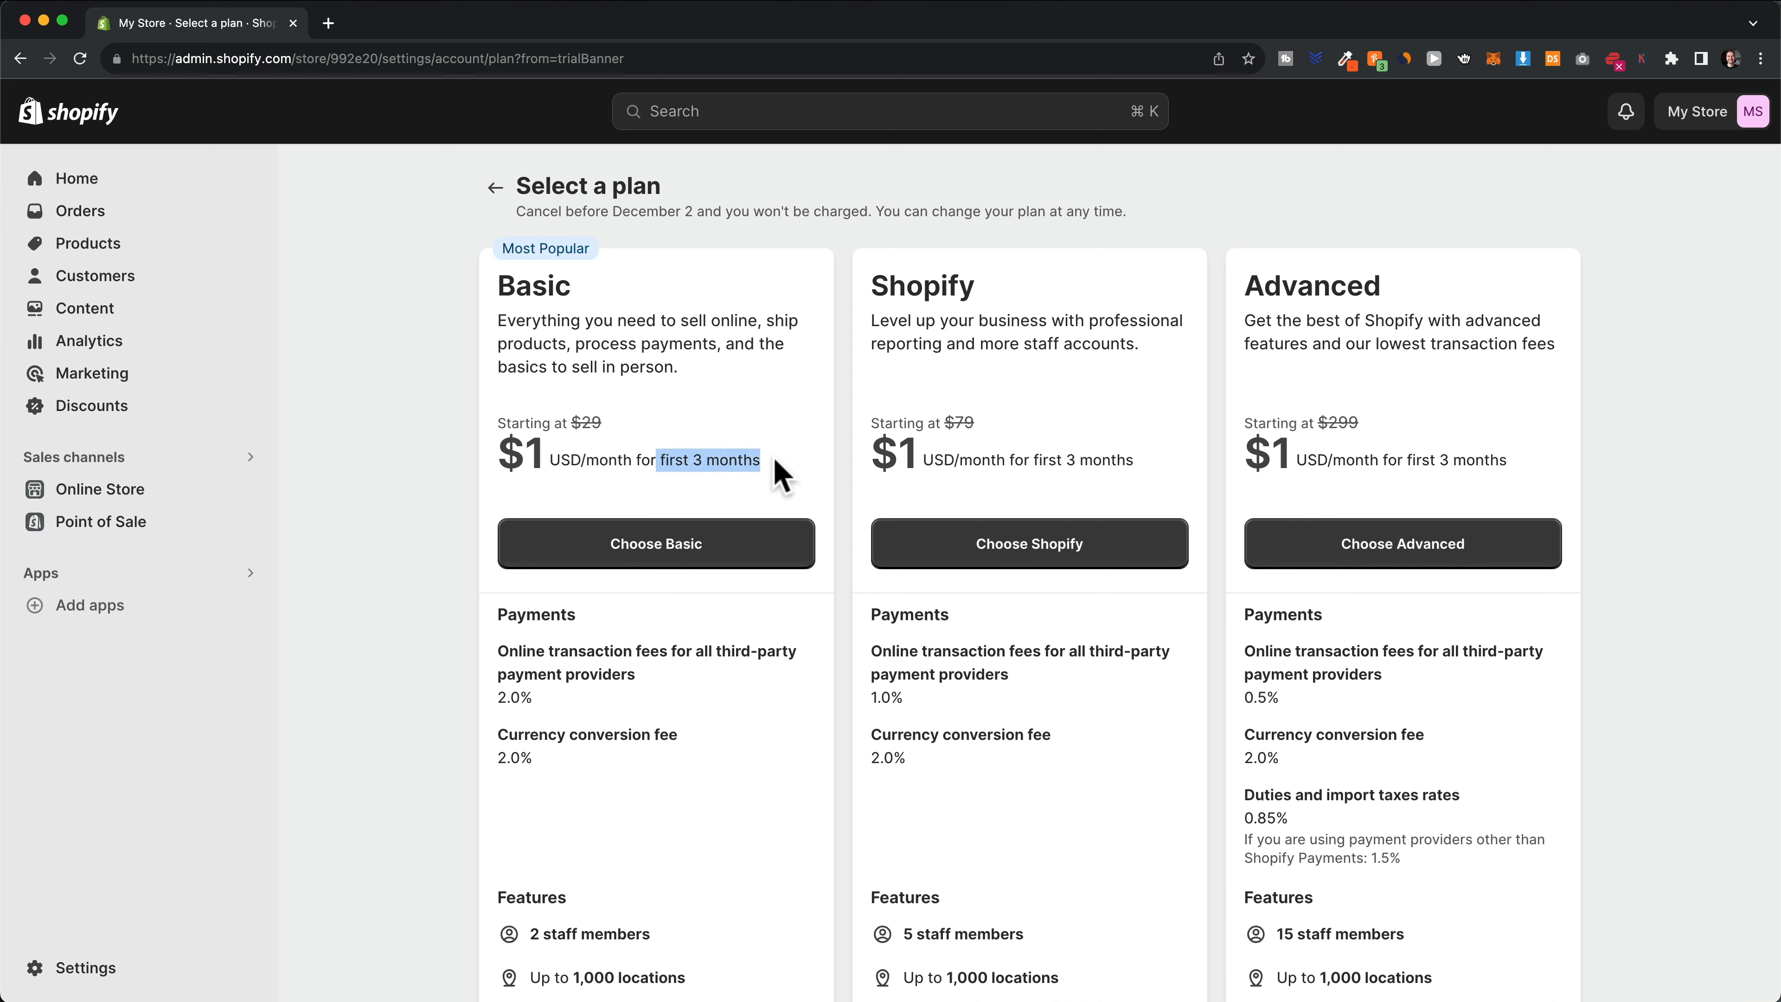
left_click(665, 569)
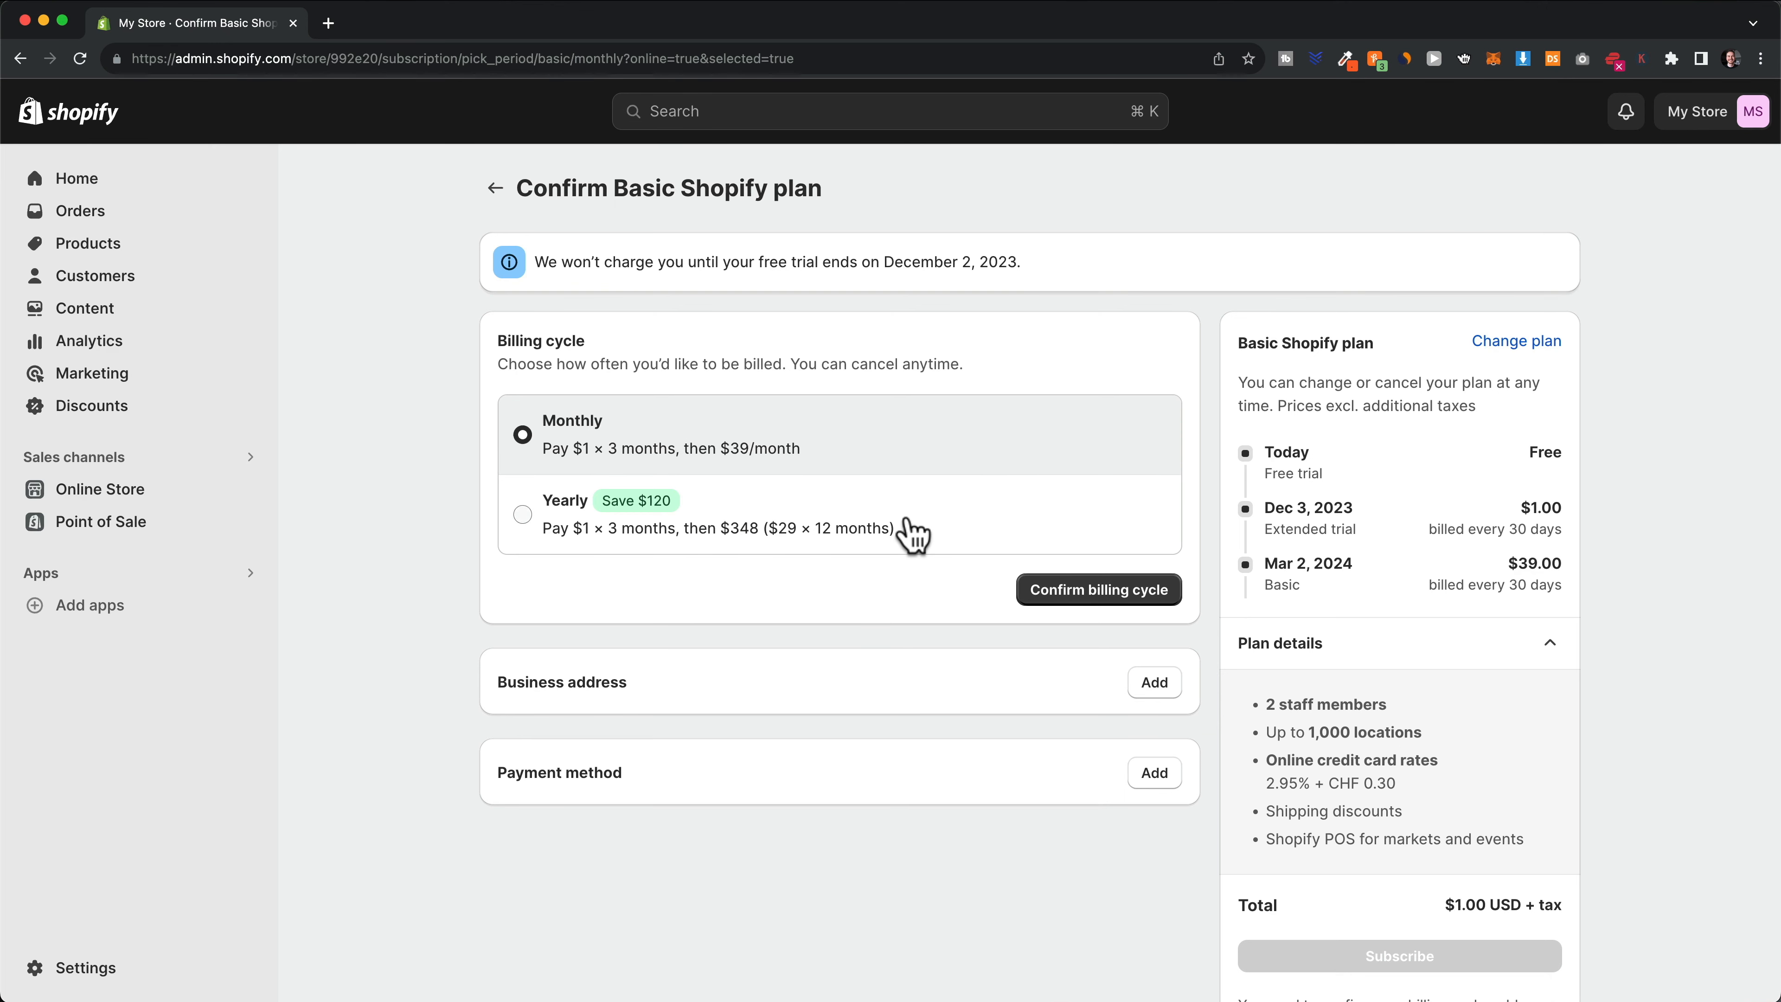
left_click(1080, 593)
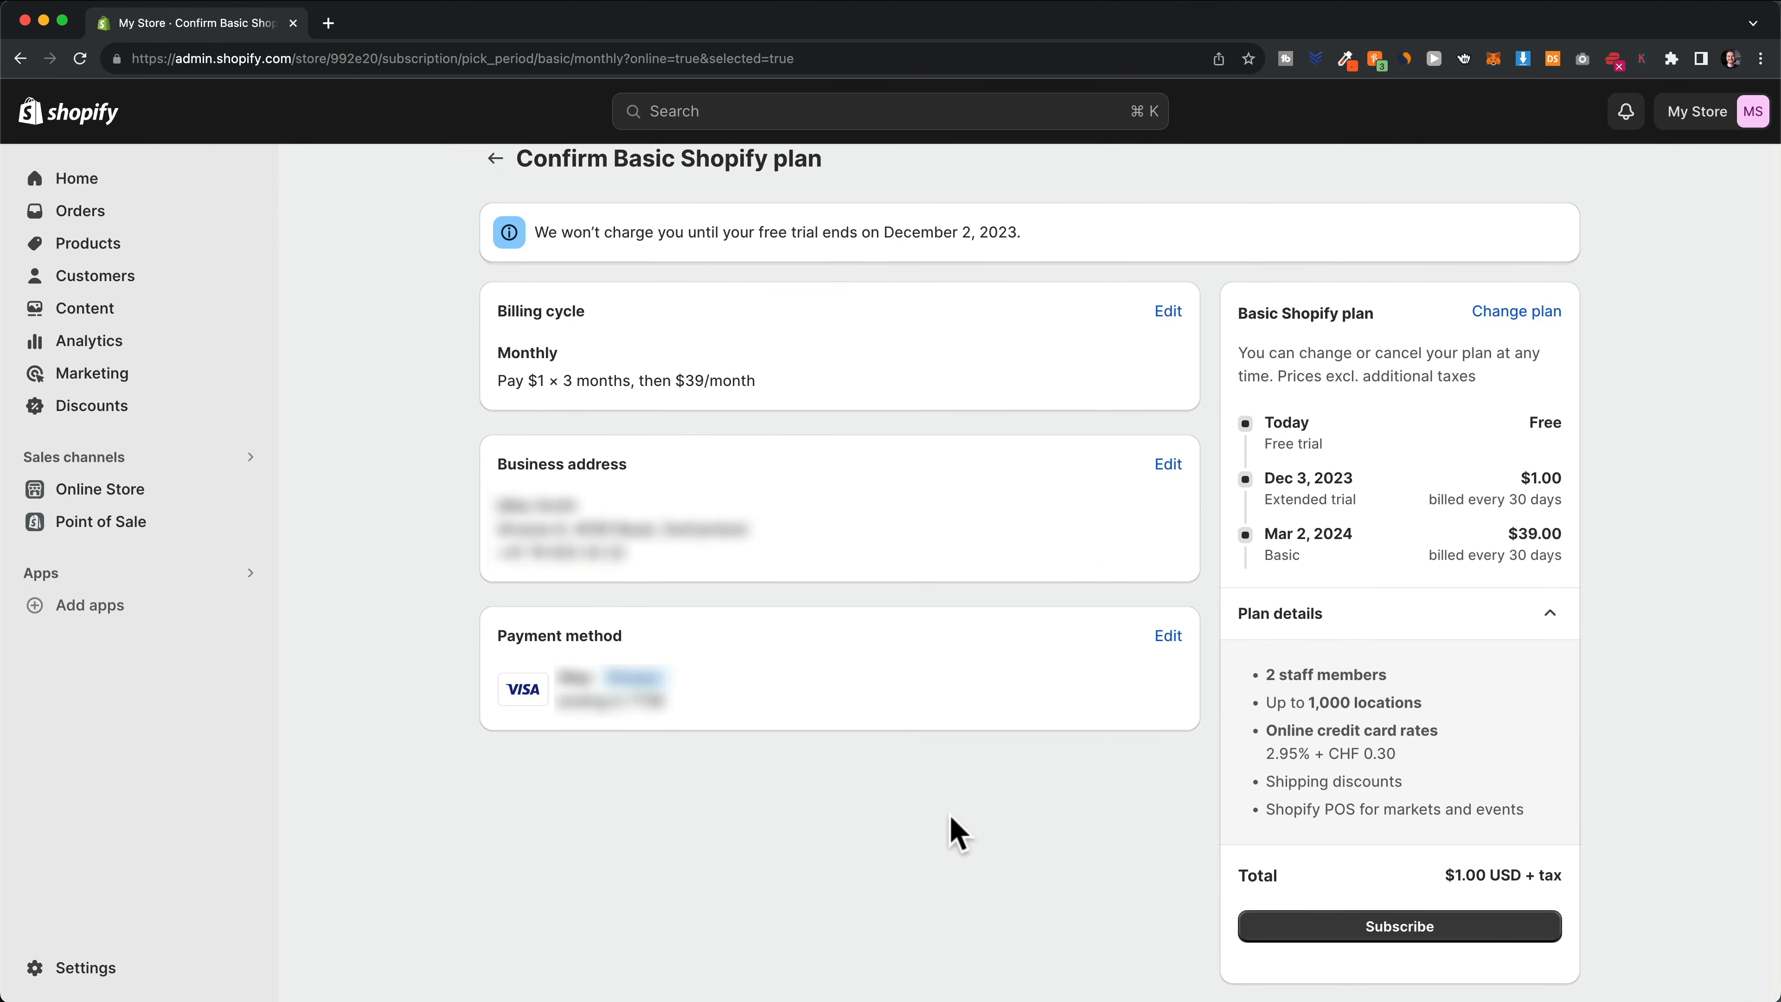
left_click(1398, 941)
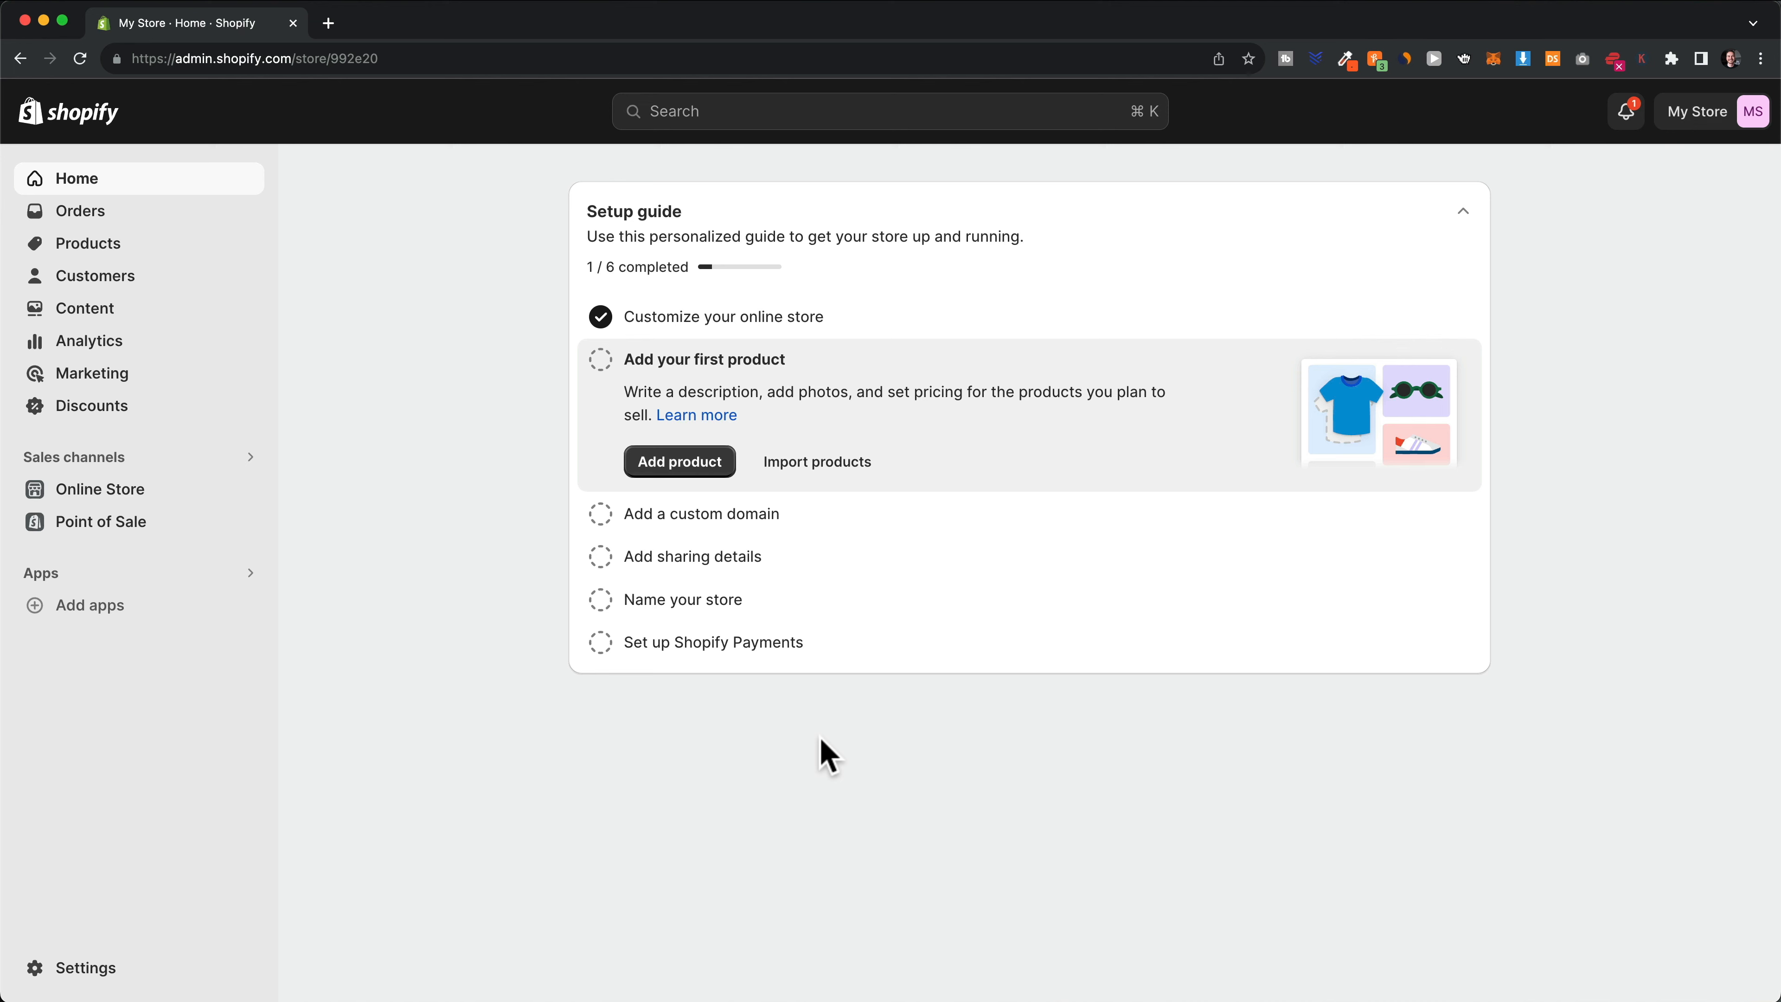
Go to the online store's themes, review the current theme and the popular free ones, and visit the Theme Store
left_click(144, 504)
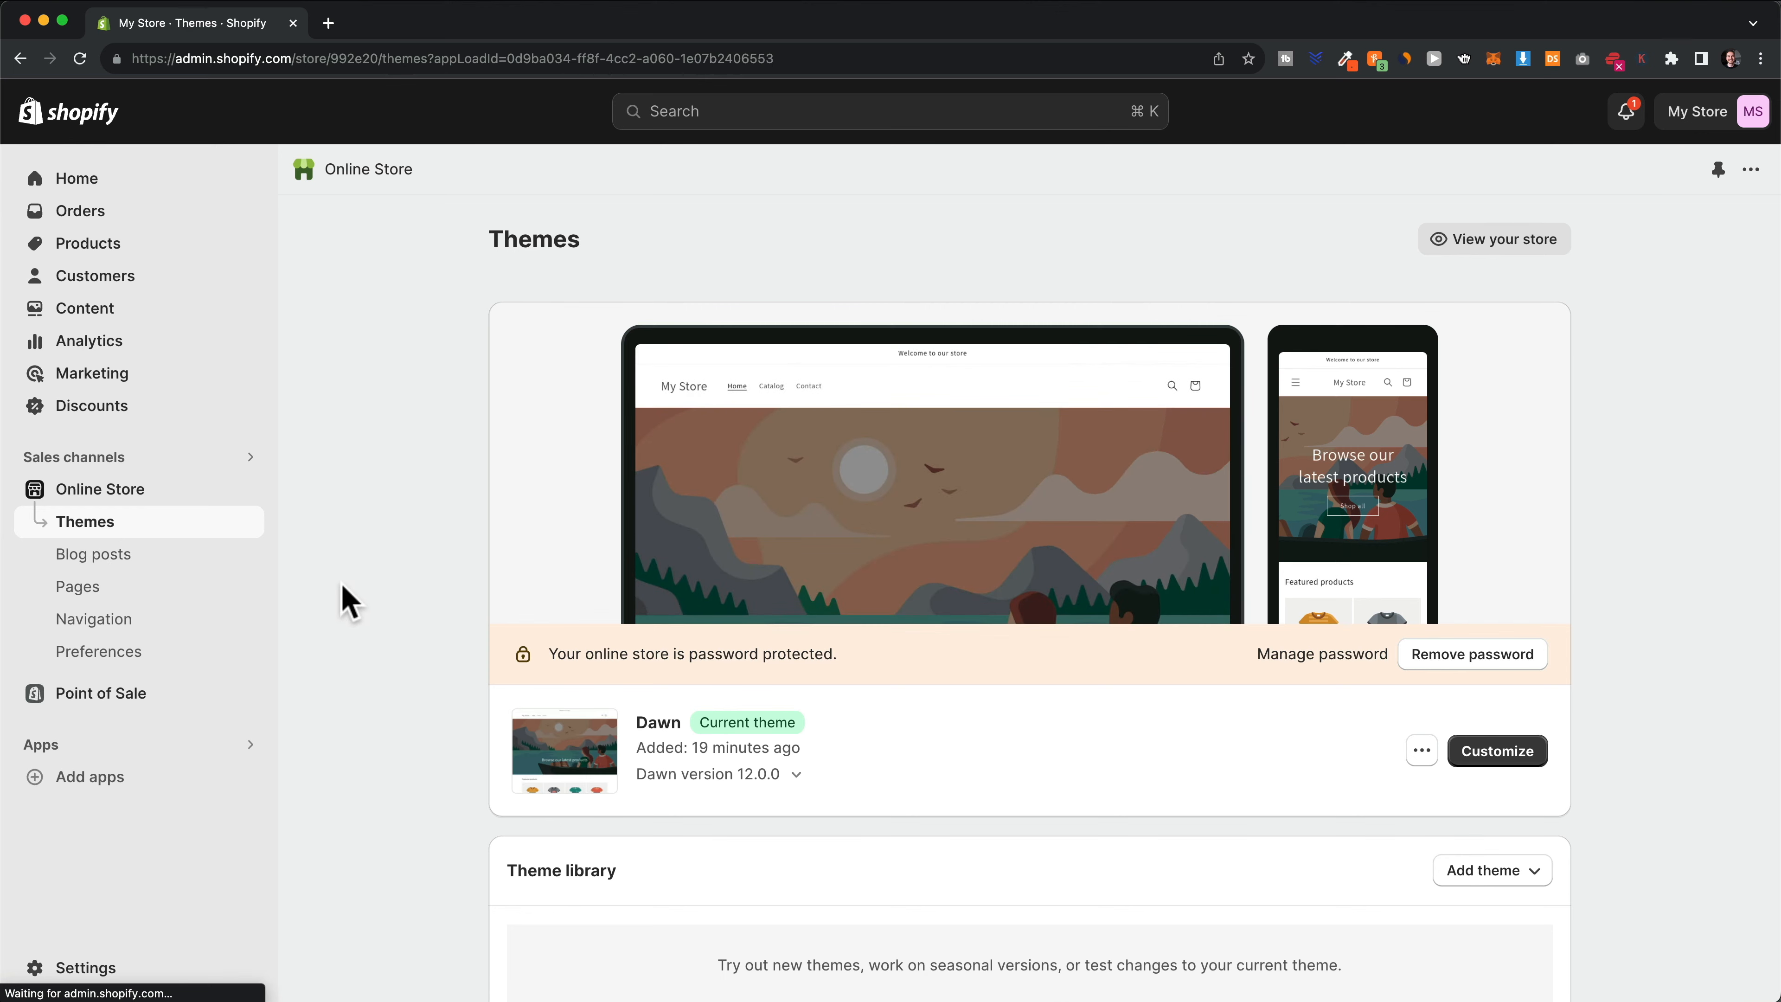
scroll(346, 596, "down", 5)
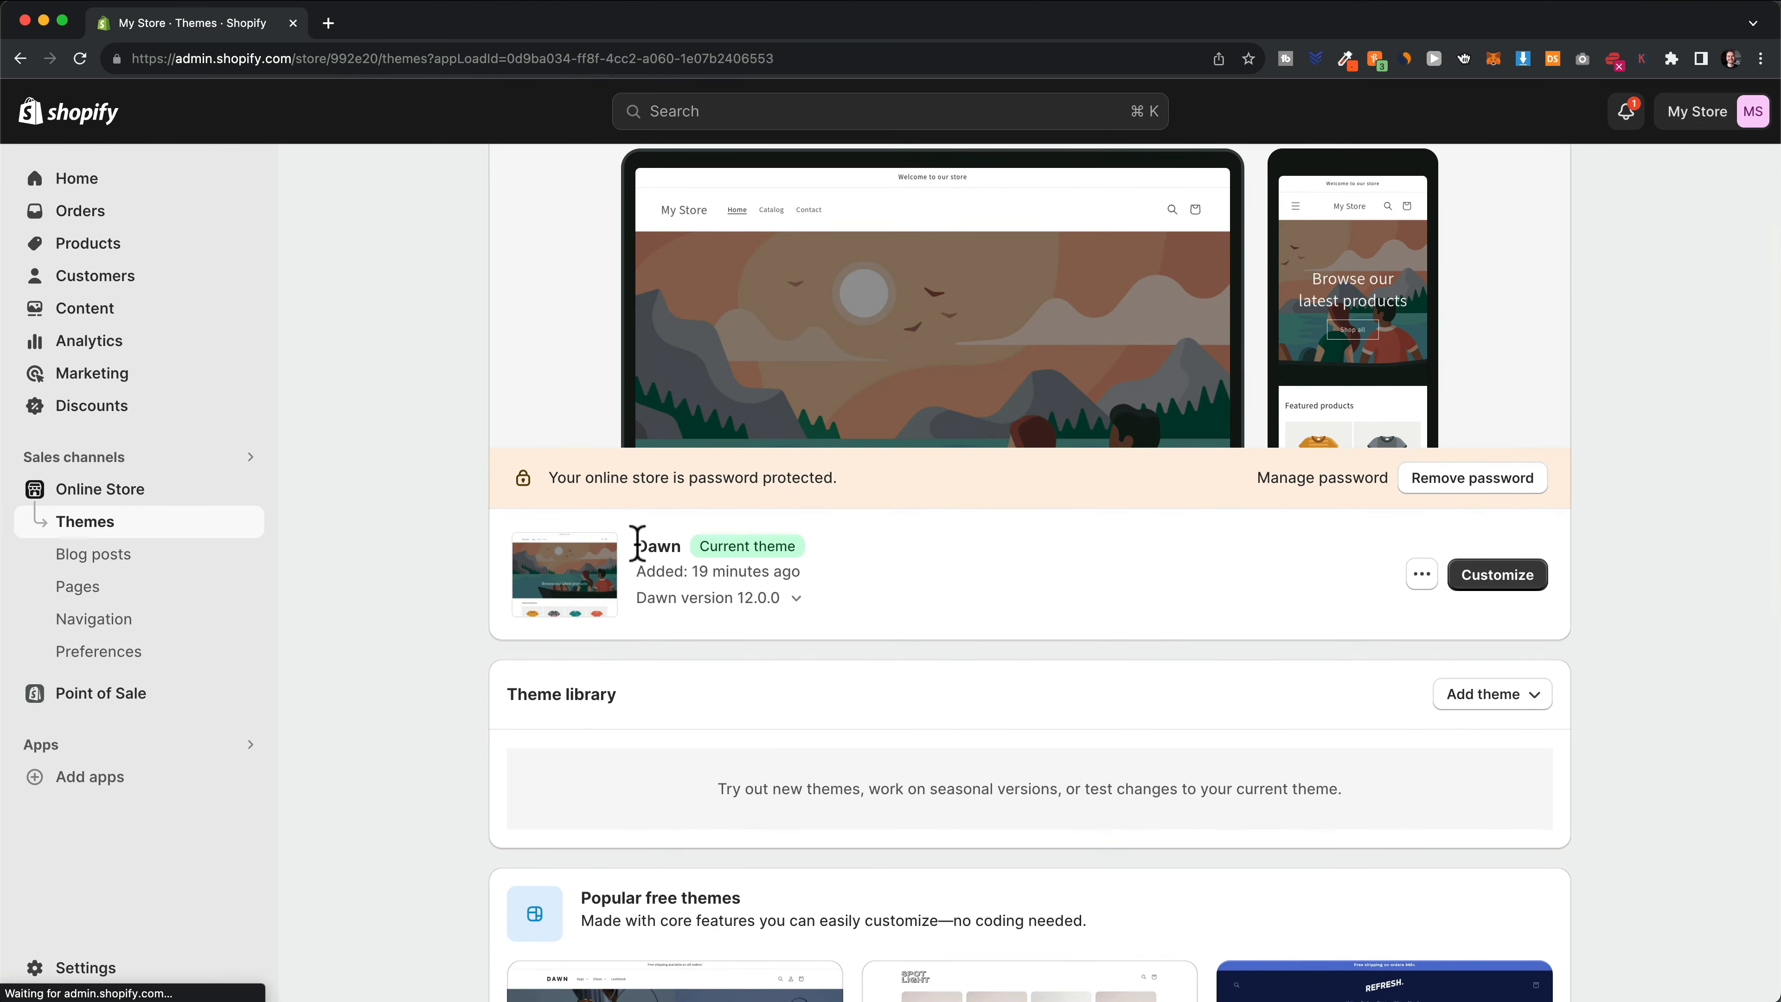
left_click_drag(636, 545, 684, 541)
left_click(1036, 537)
scroll(1105, 421, "up", 3)
scroll(1114, 430, "down", 10)
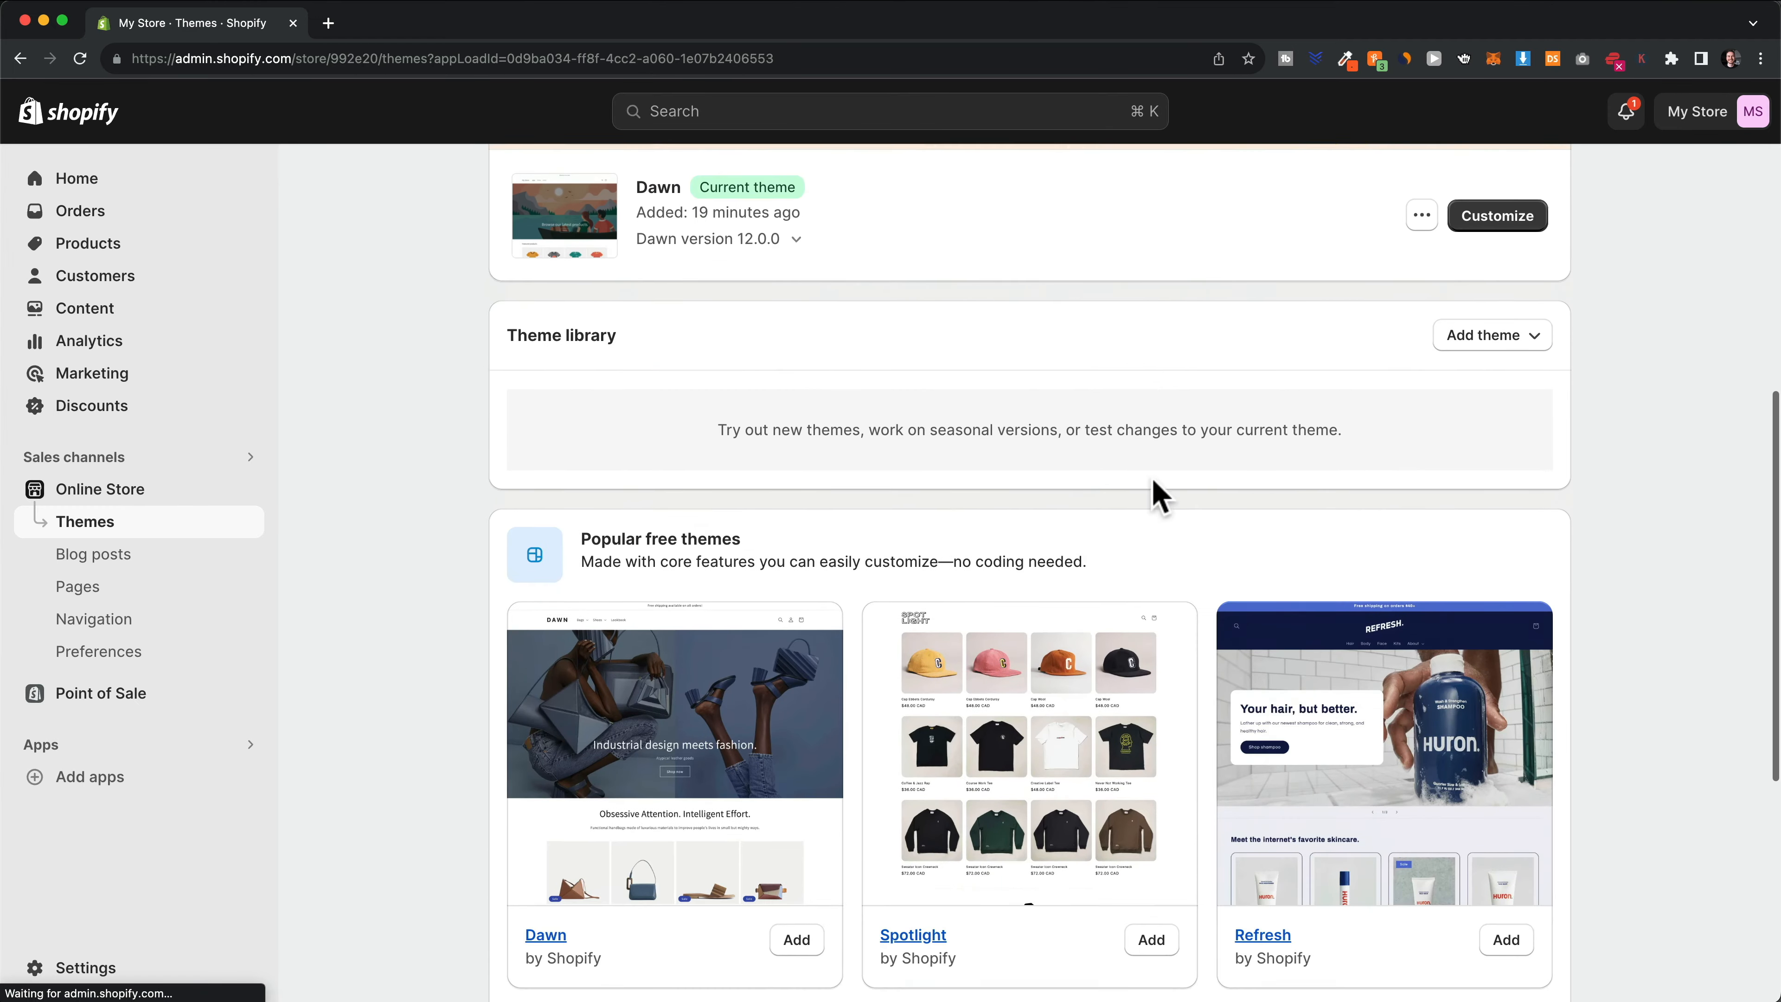
scroll(1255, 638, "down", 3)
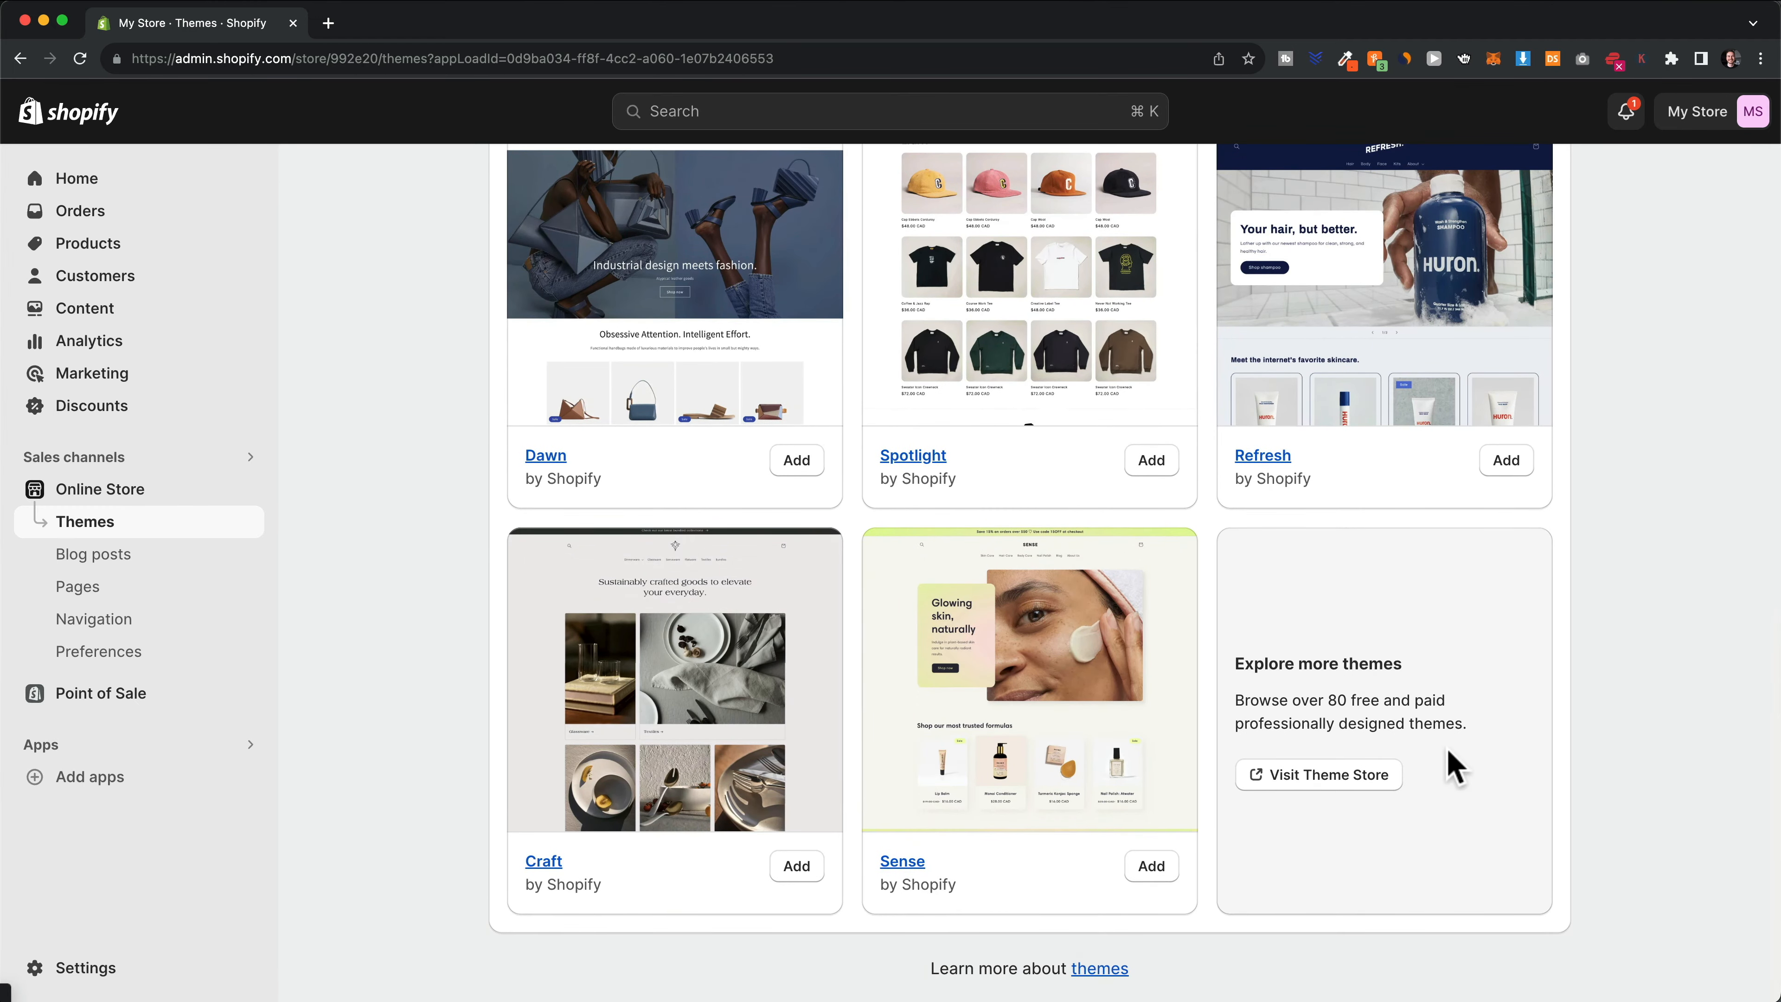
left_click(1332, 778)
Look through the full theme catalogue, comparing the designs and prices of free and paid themes
scroll(1274, 421, "down", 8)
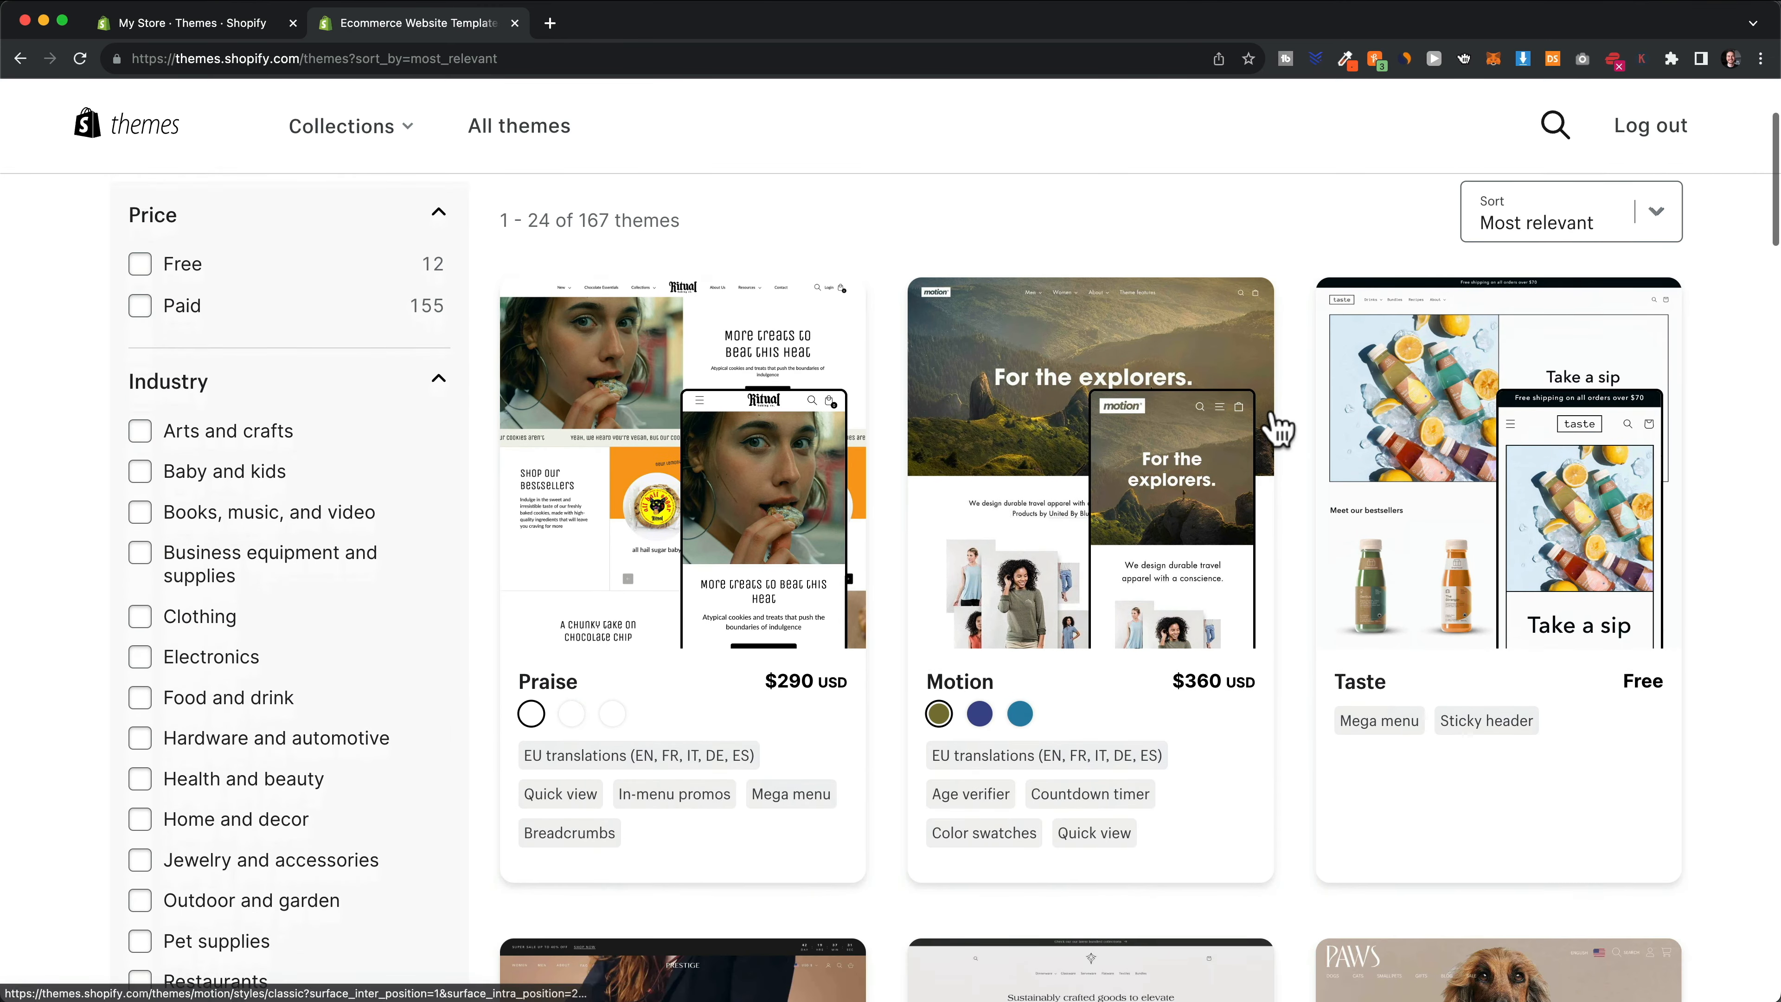
scroll(1296, 605, "down", 7)
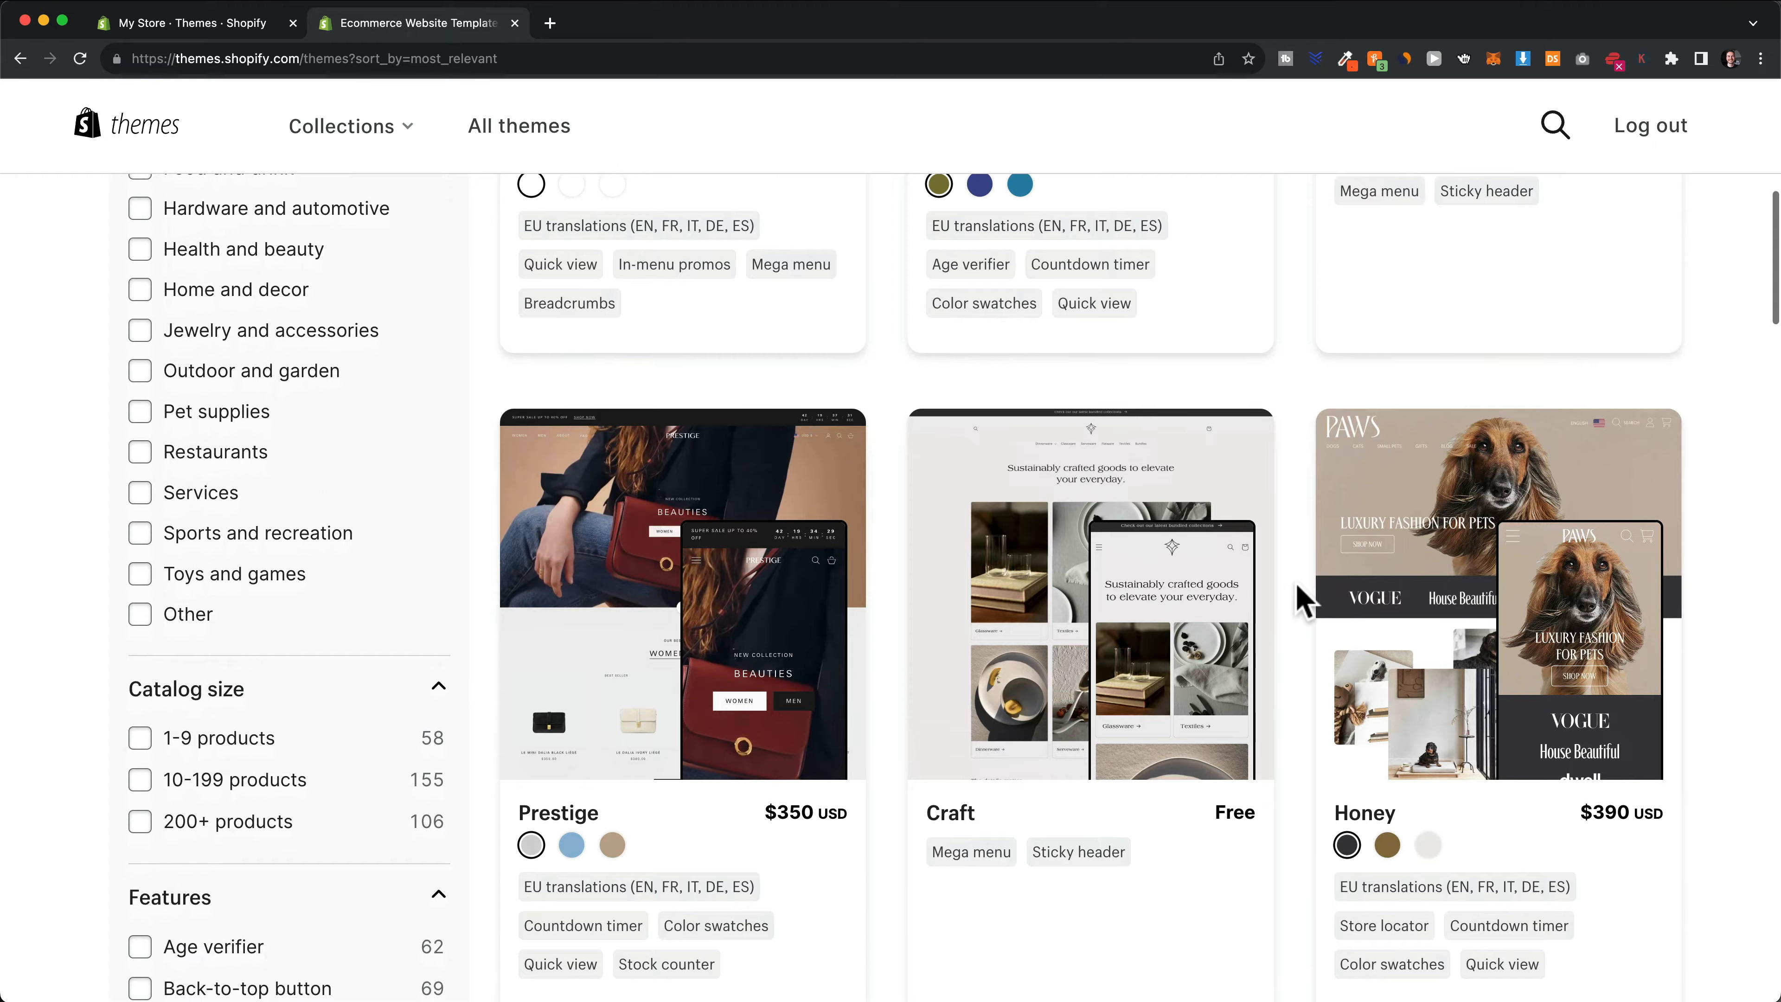
scroll(1299, 600, "down", 8)
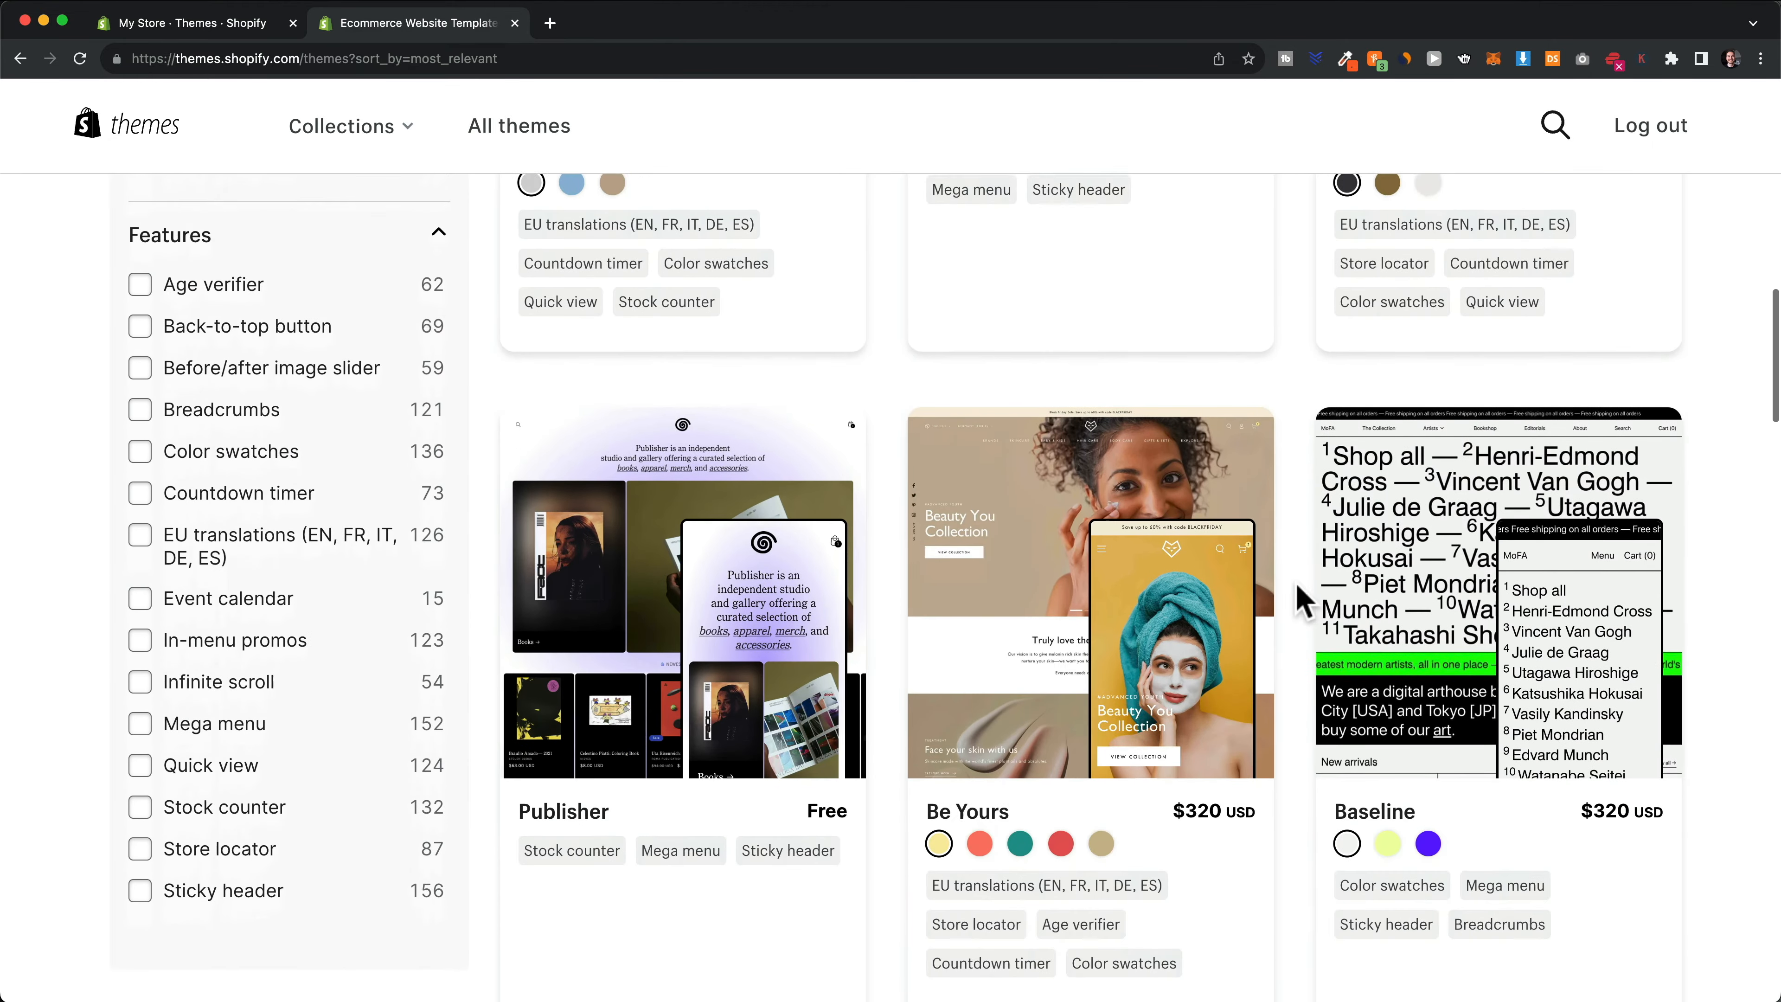
scroll(1311, 550, "down", 7)
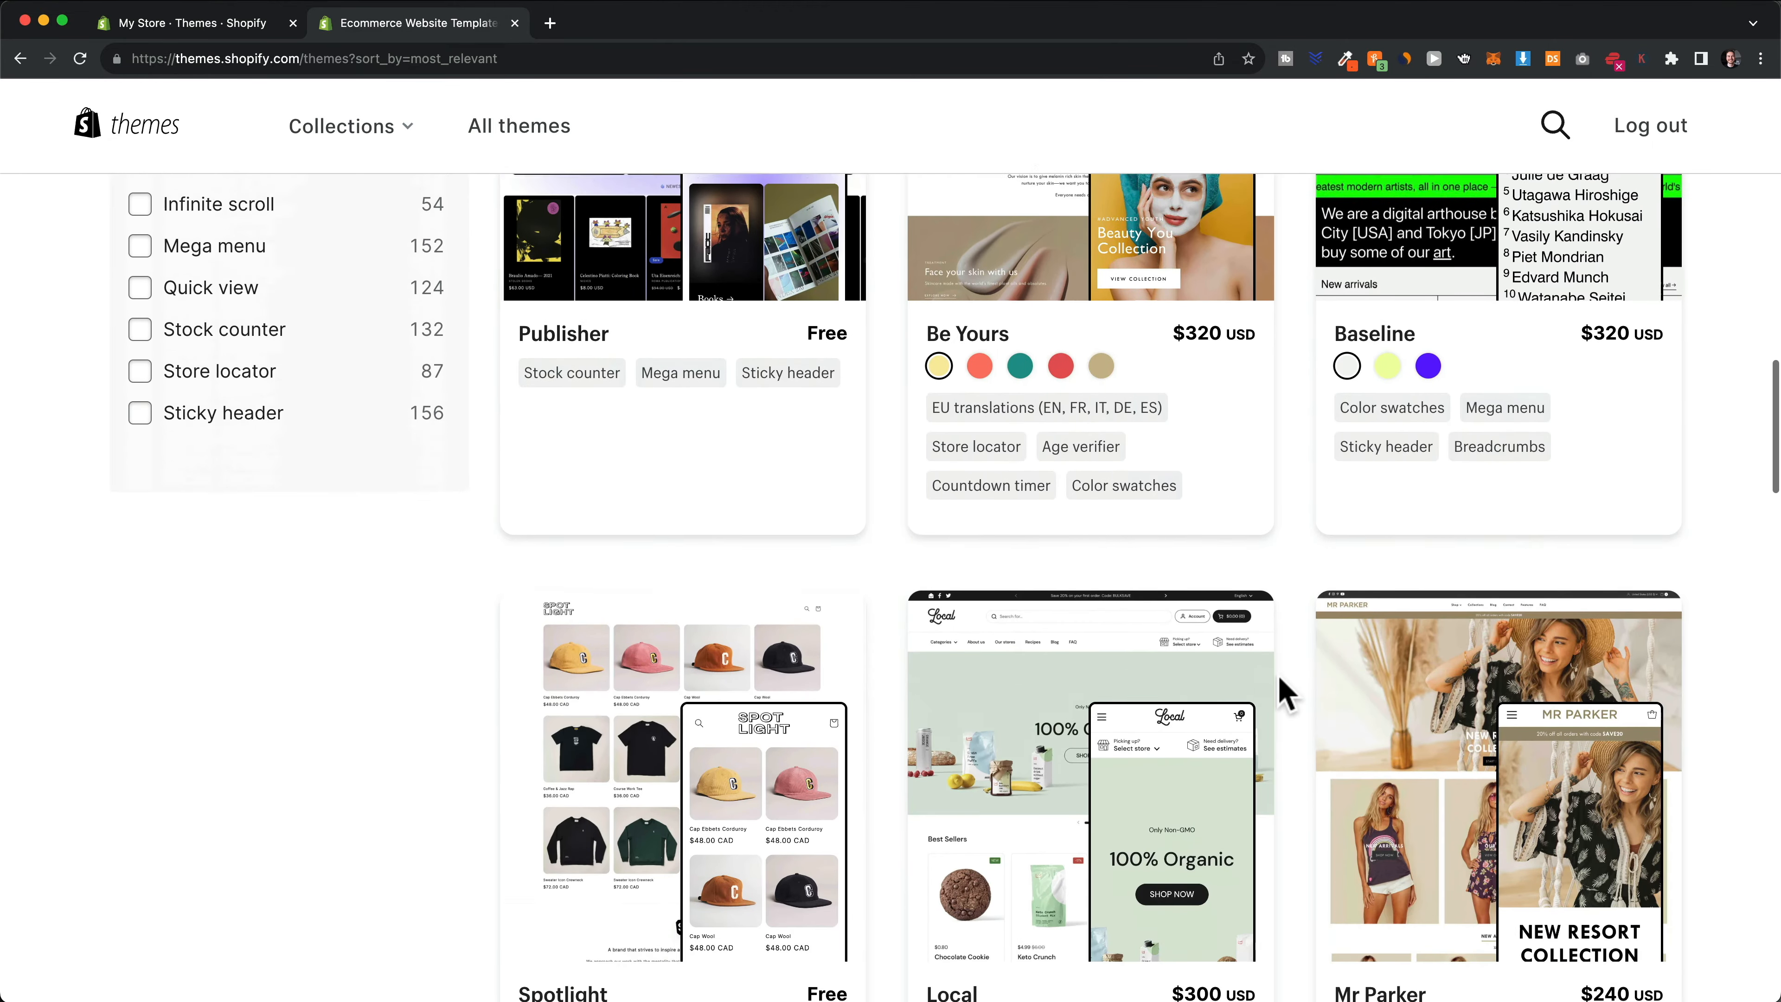
scroll(1289, 691, "down", 5)
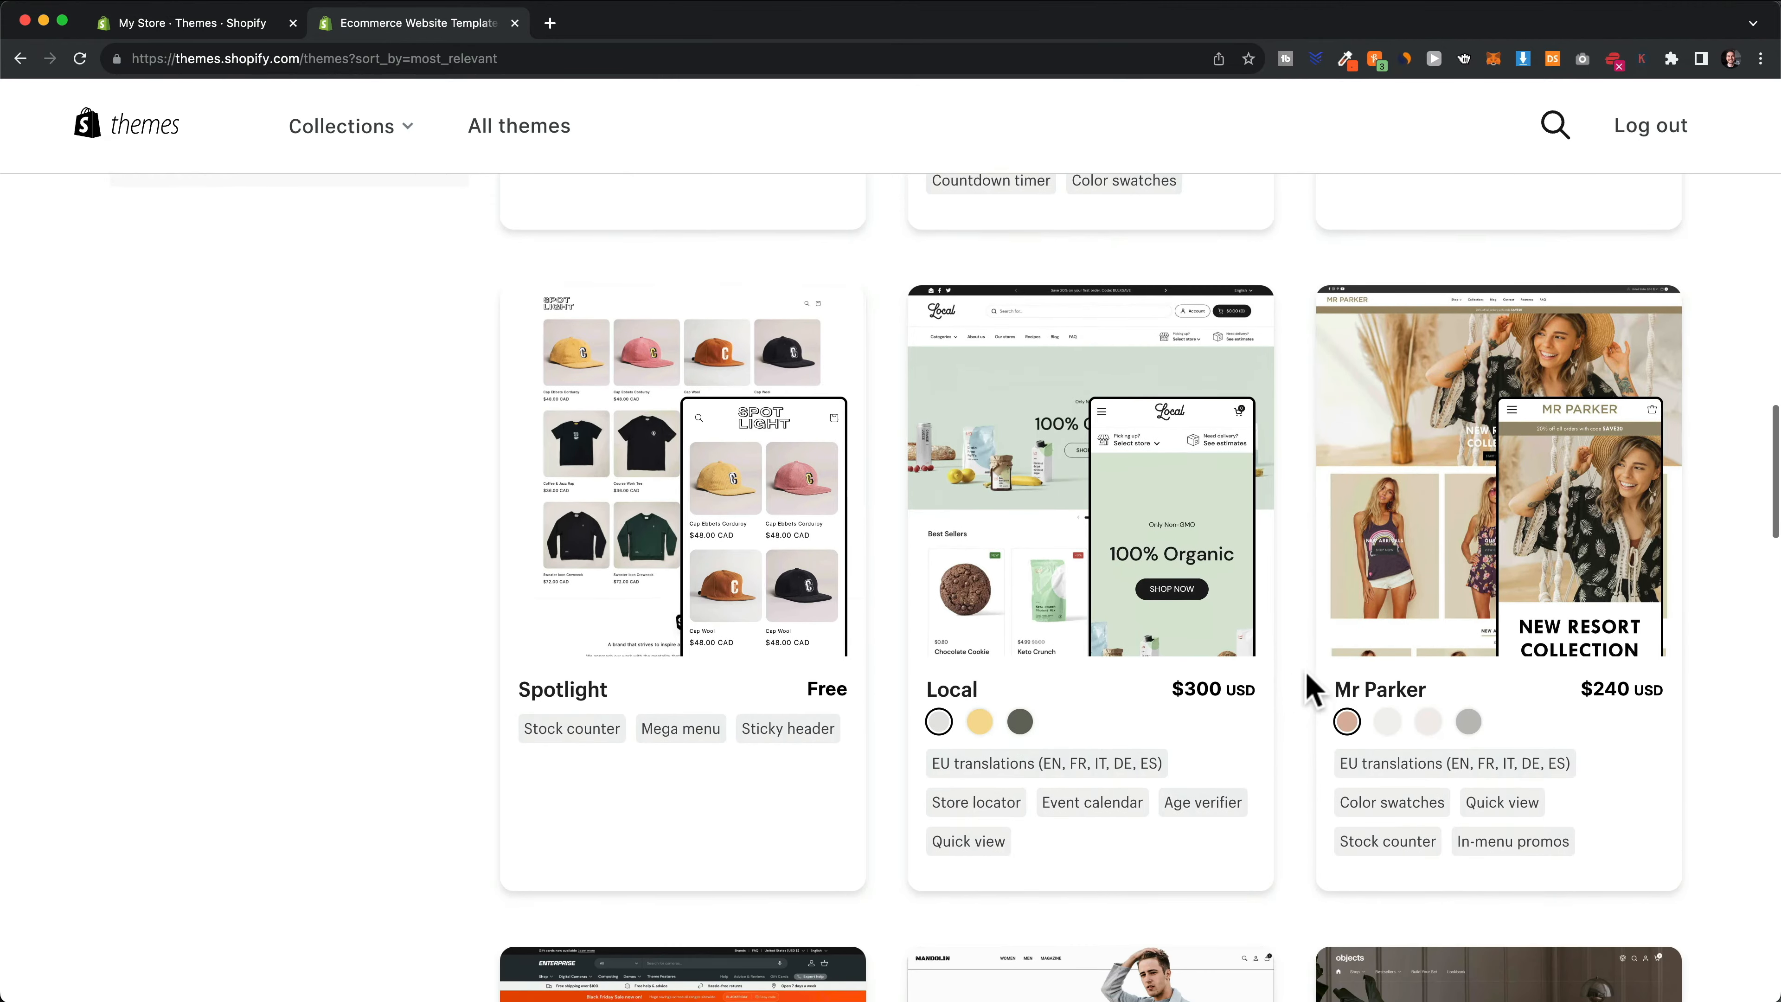
left_click_drag(1172, 528, 1253, 527)
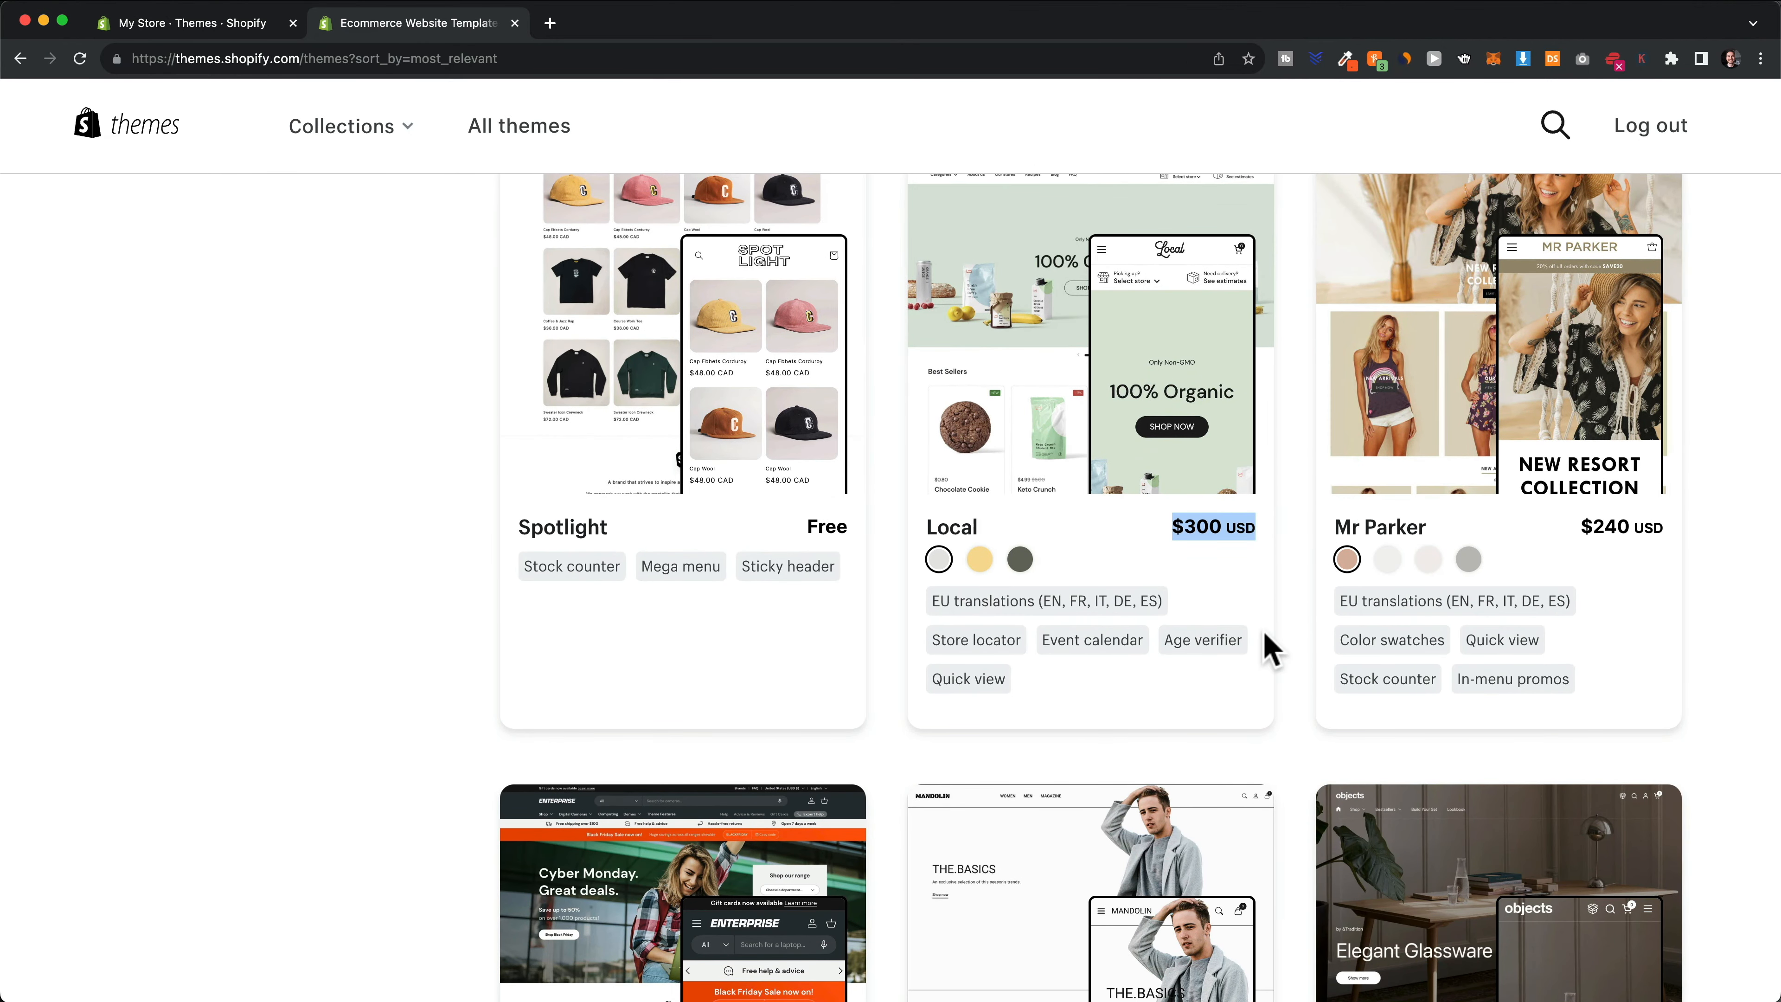
scroll(1271, 649, "up", 20)
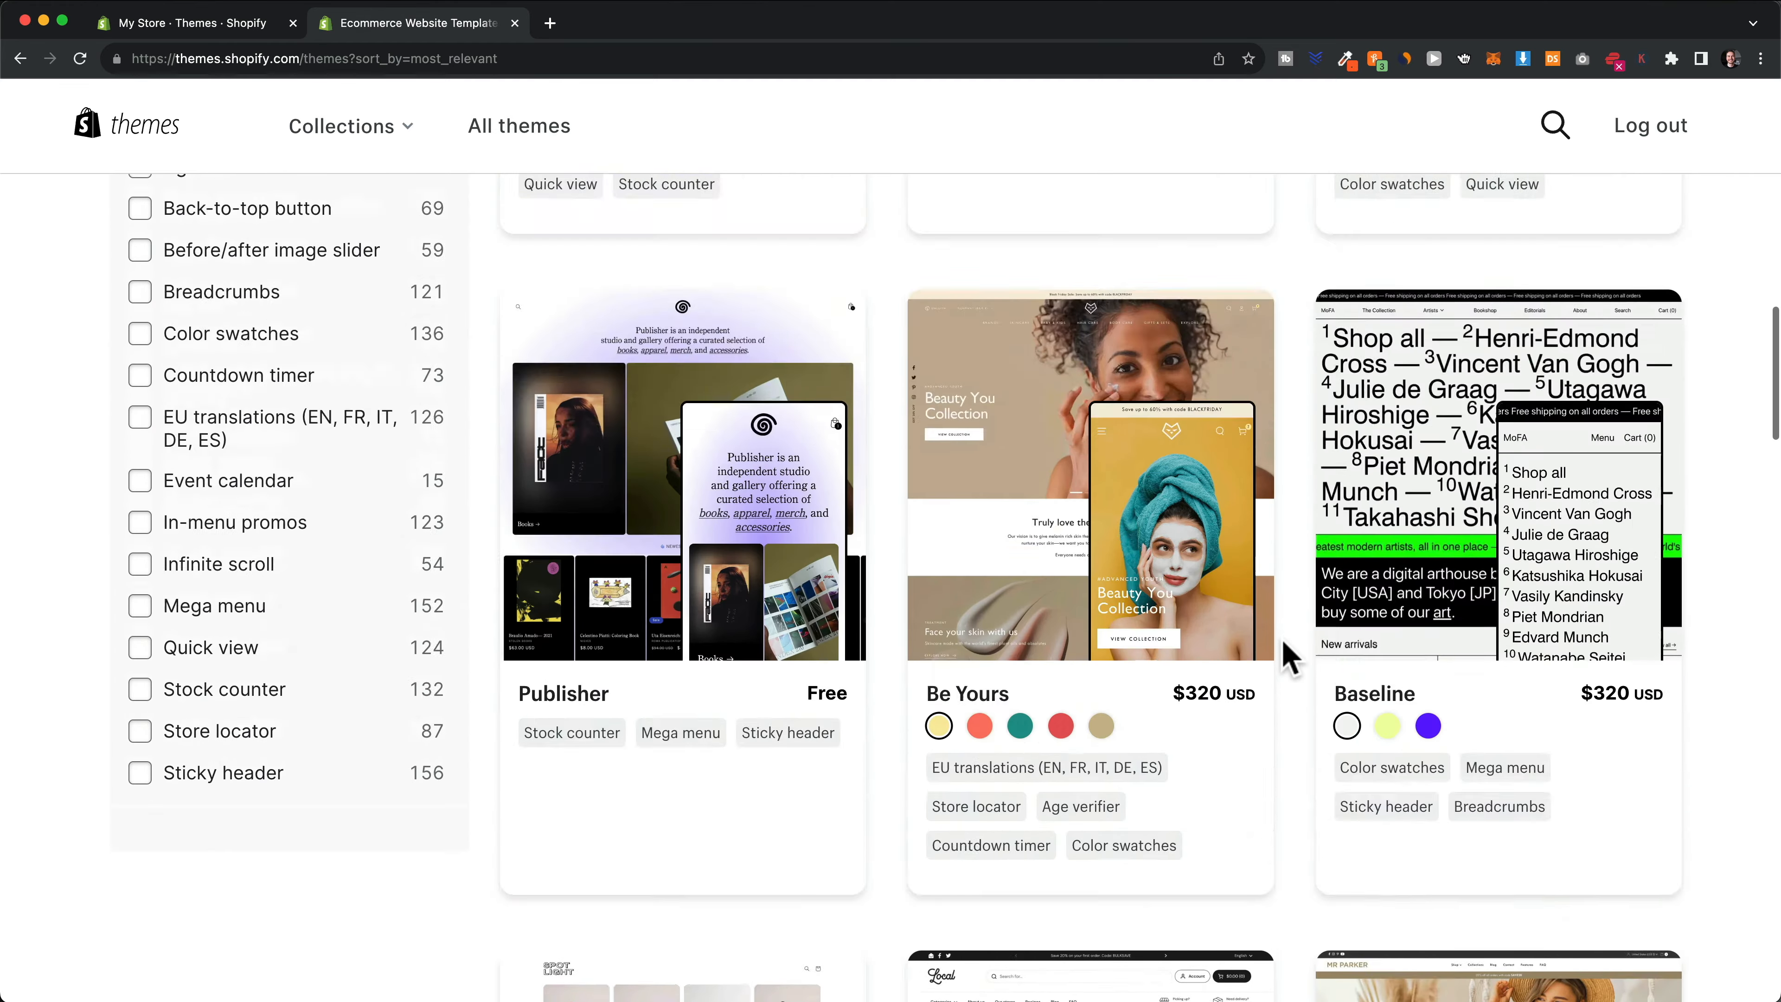
scroll(1289, 660, "up", 10)
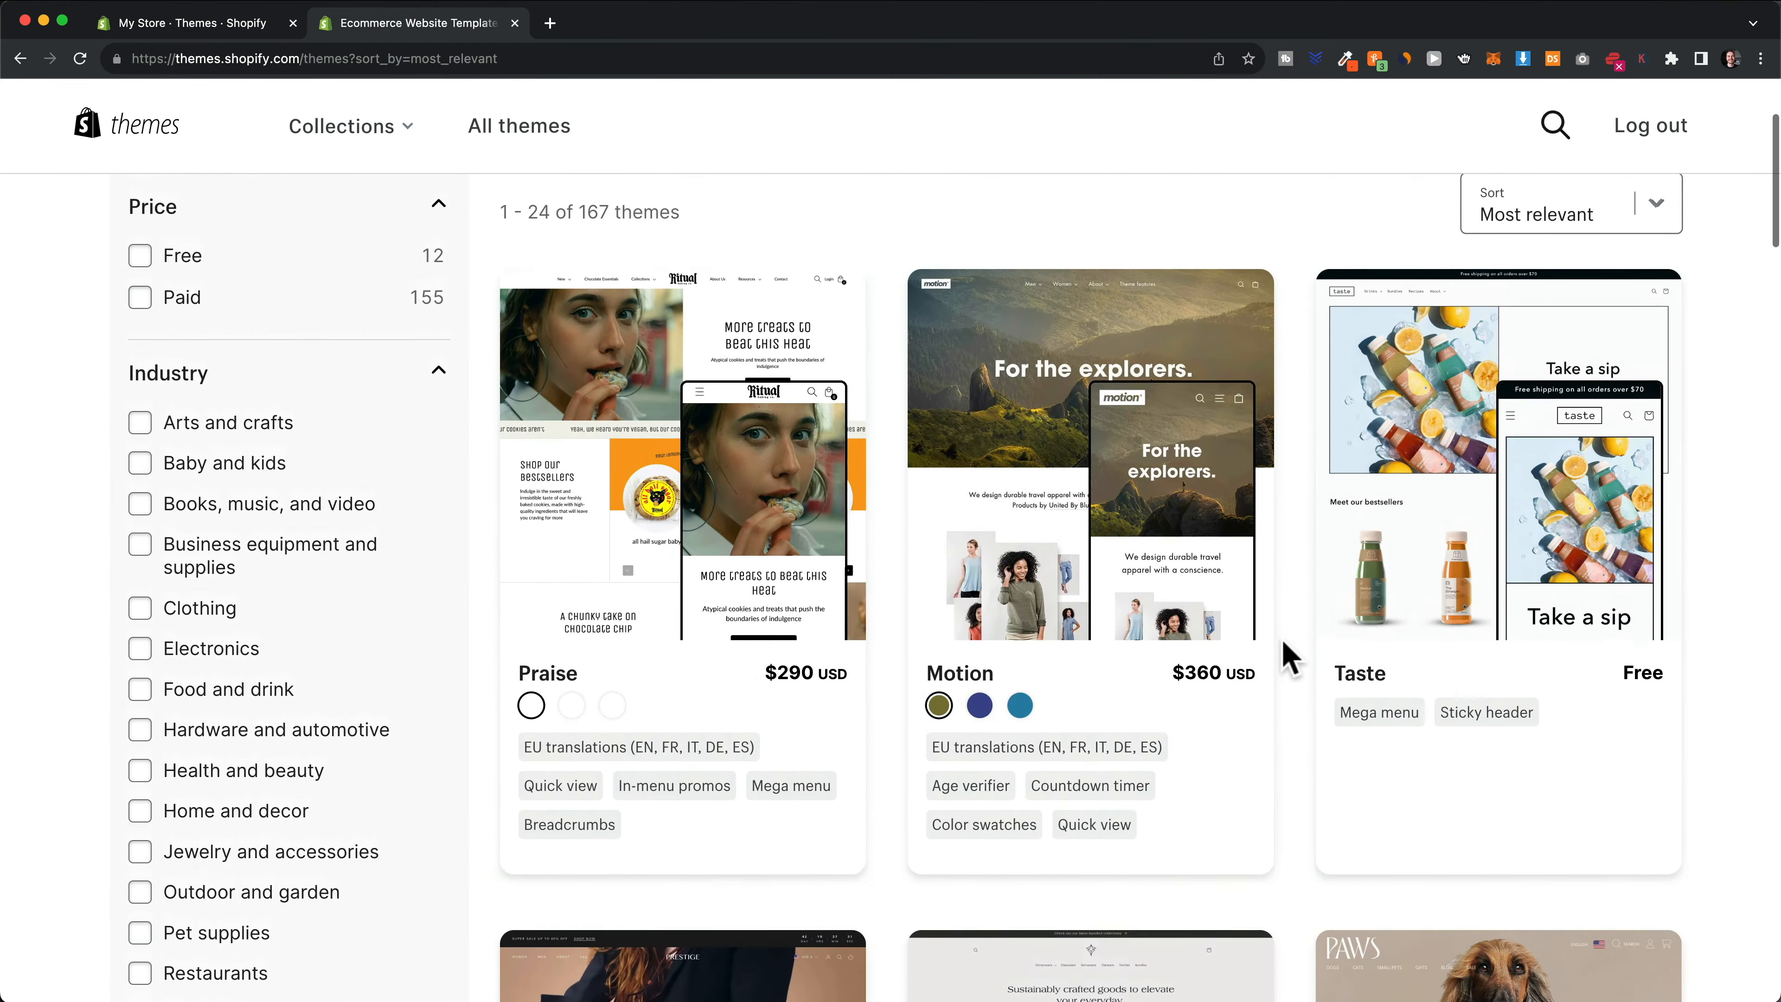
scroll(1289, 656, "up", 1)
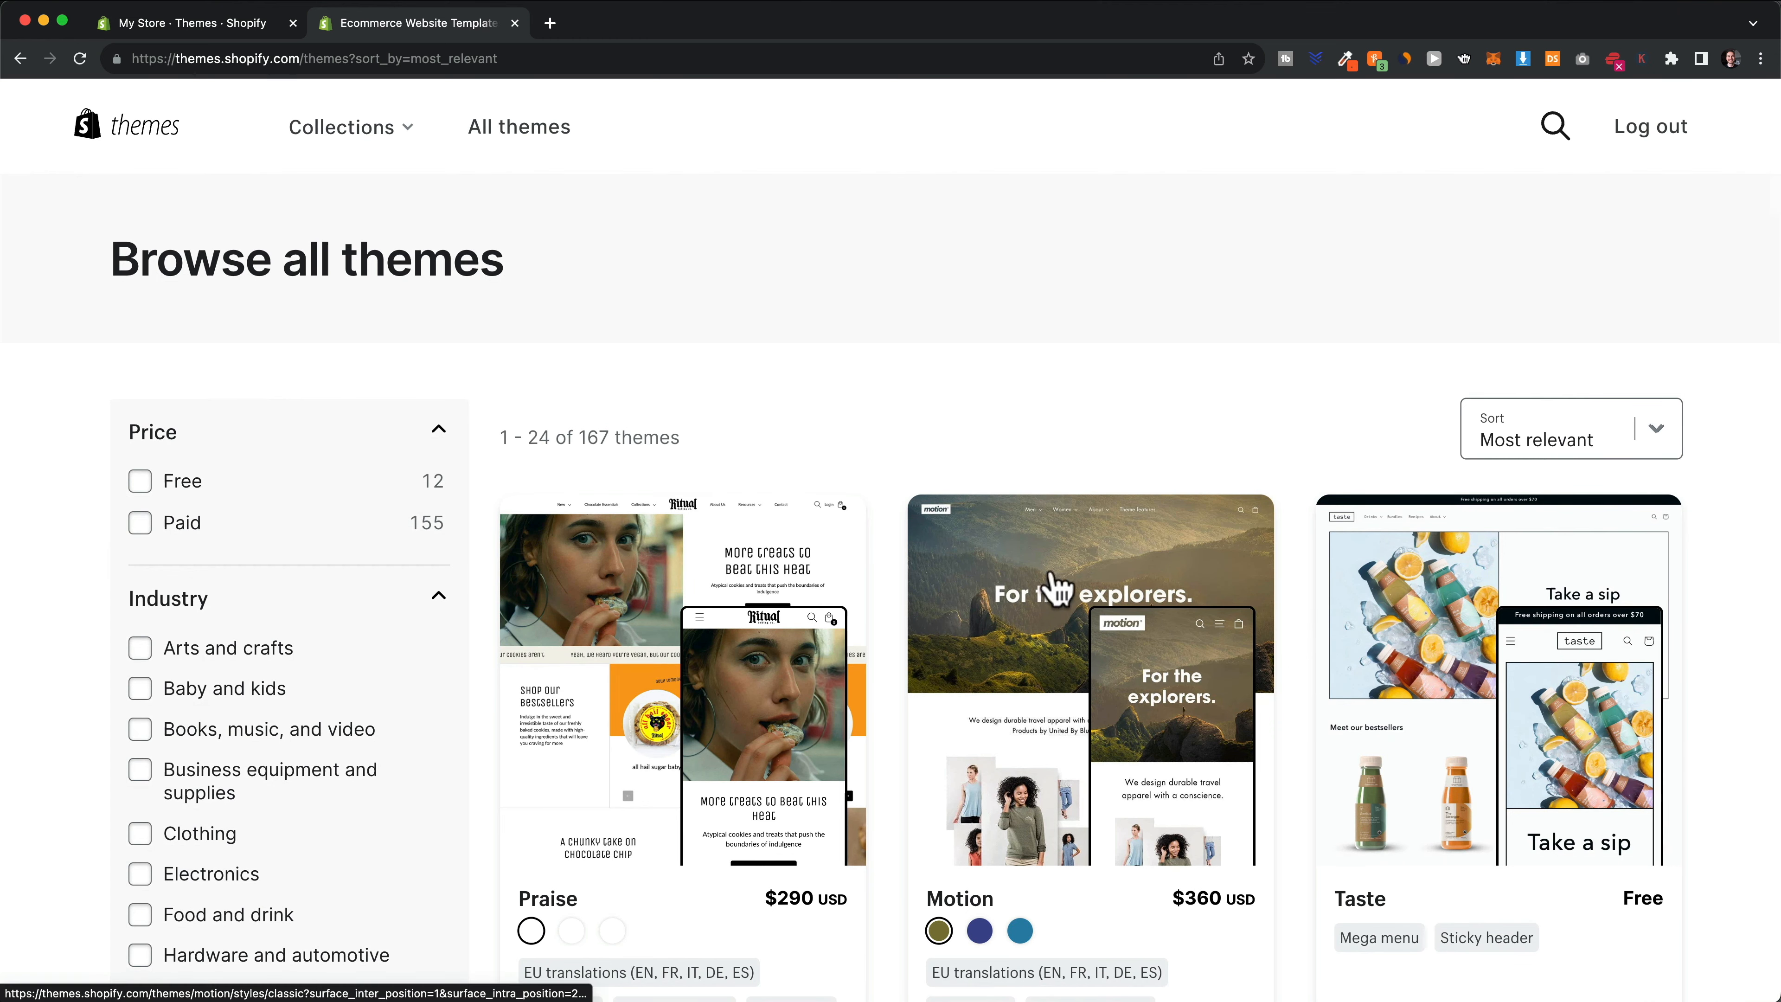
Filter the theme catalogue by price to Free and look through the matching themes
left_click(140, 482)
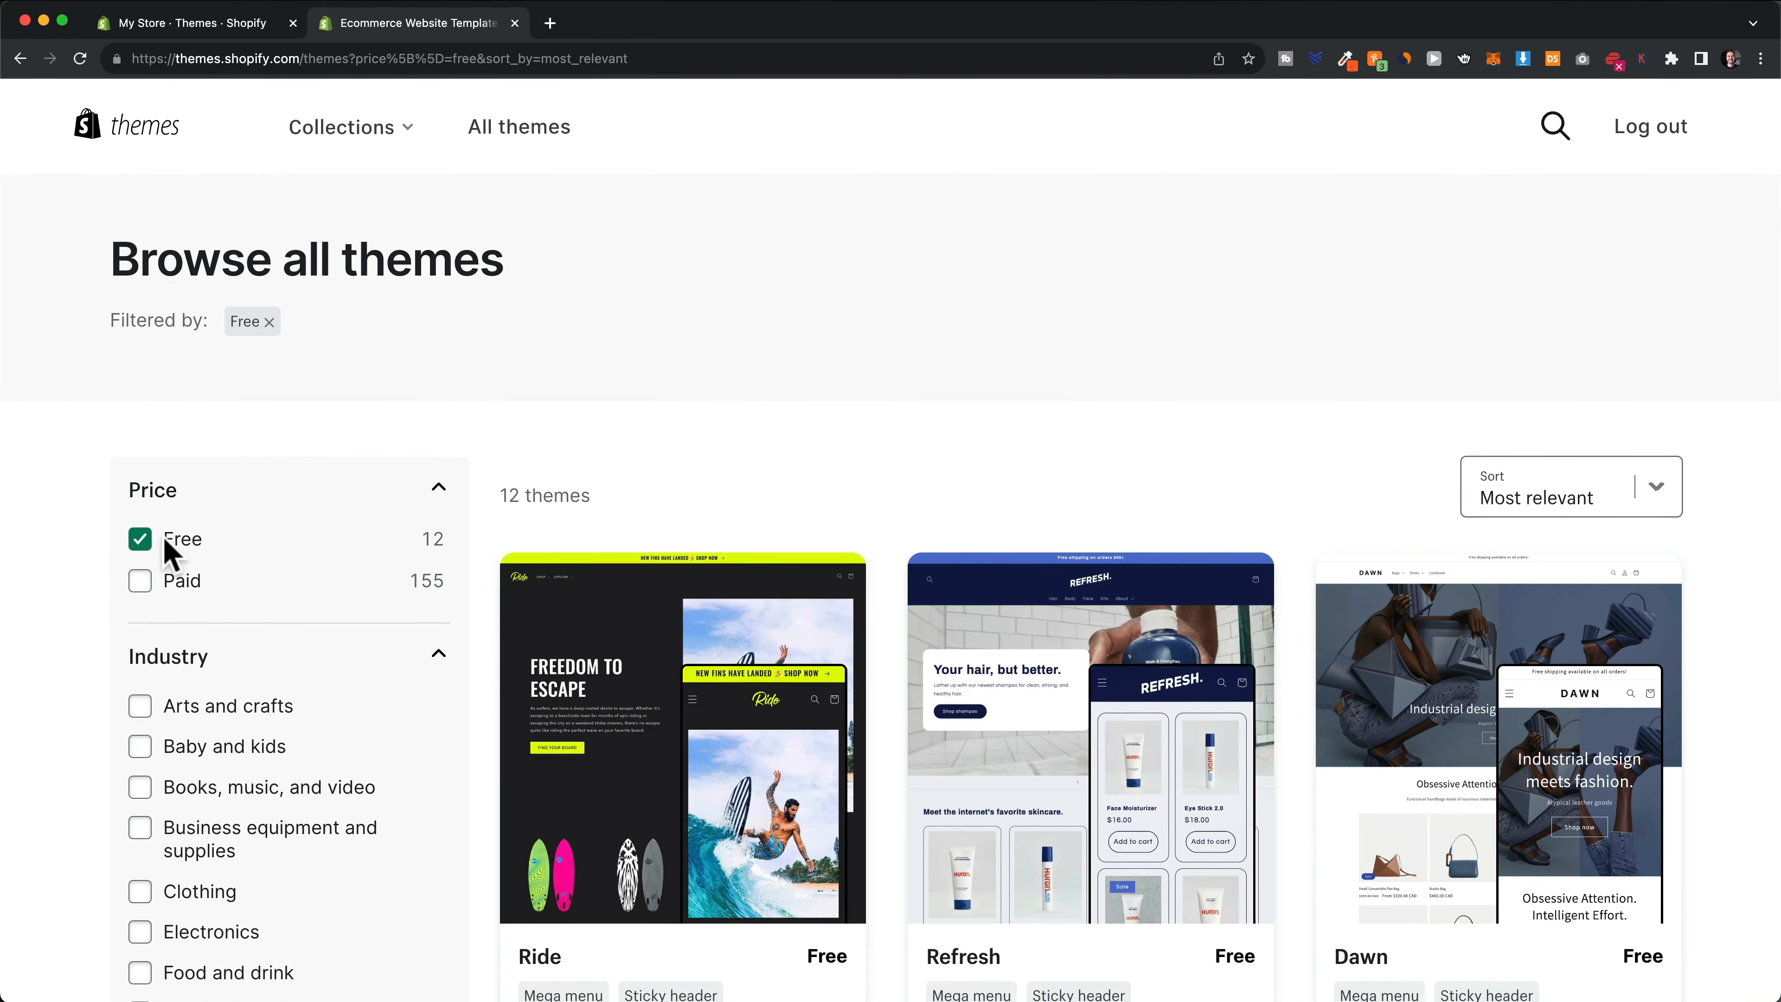
scroll(1066, 458, "down", 10)
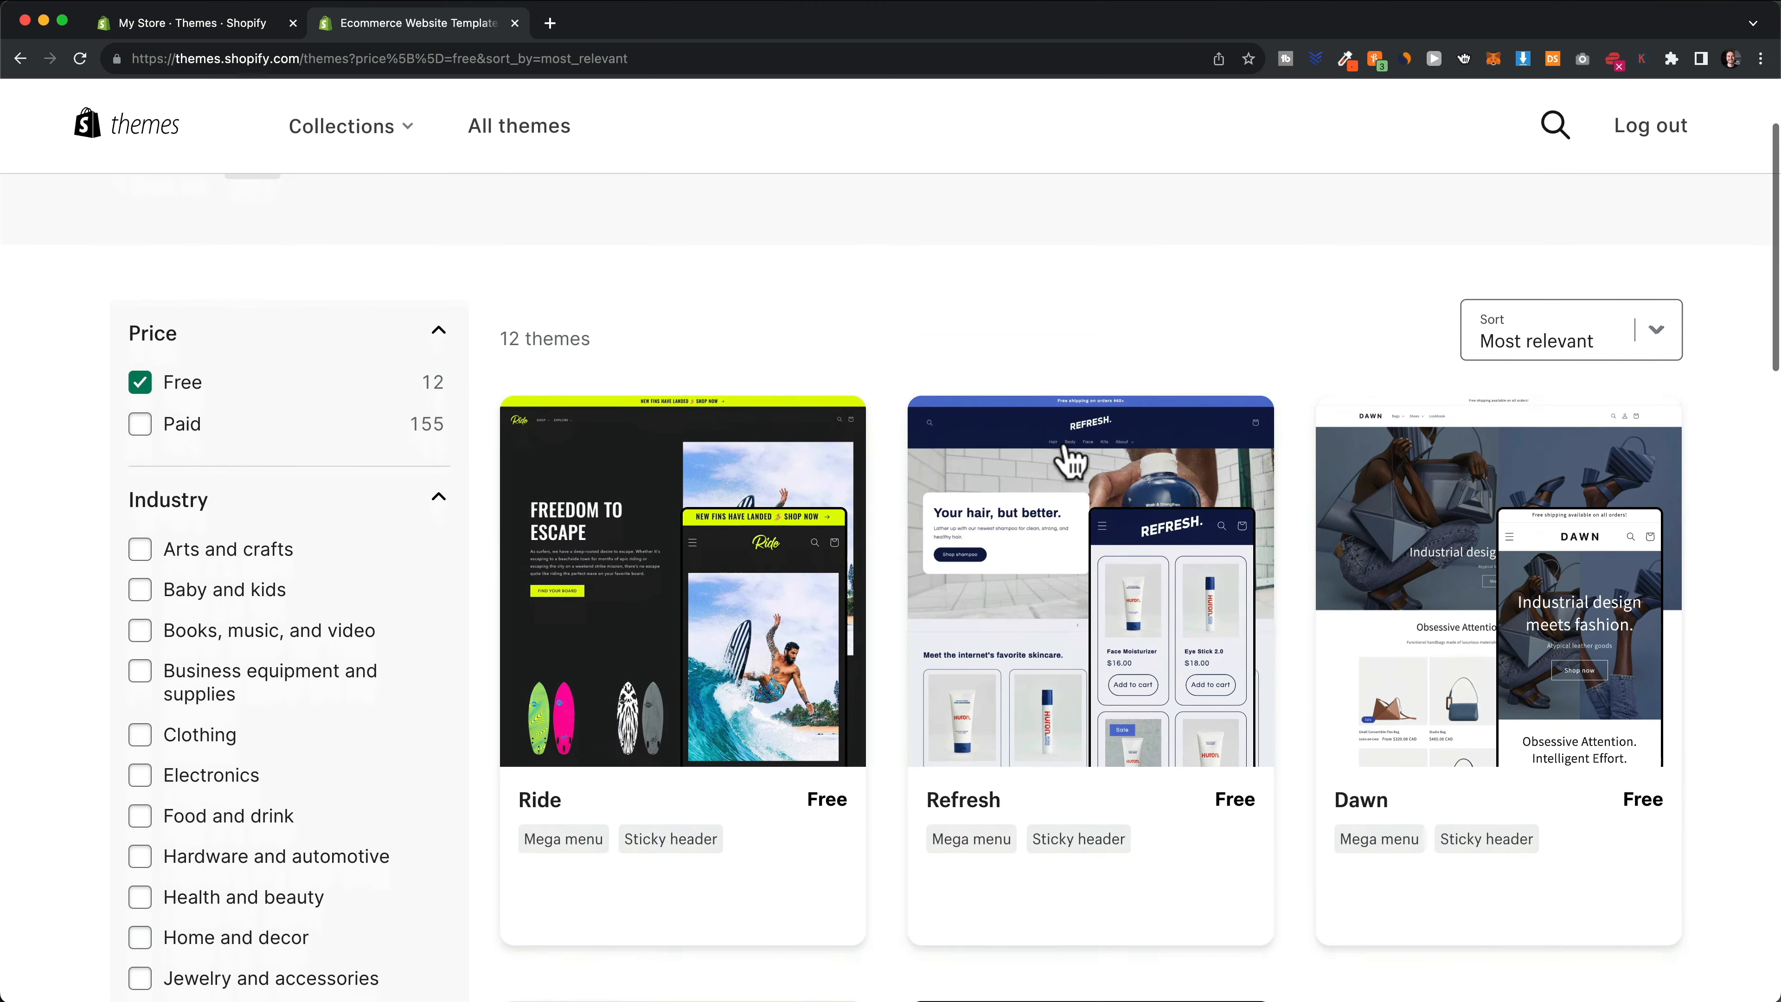
scroll(1274, 526, "down", 8)
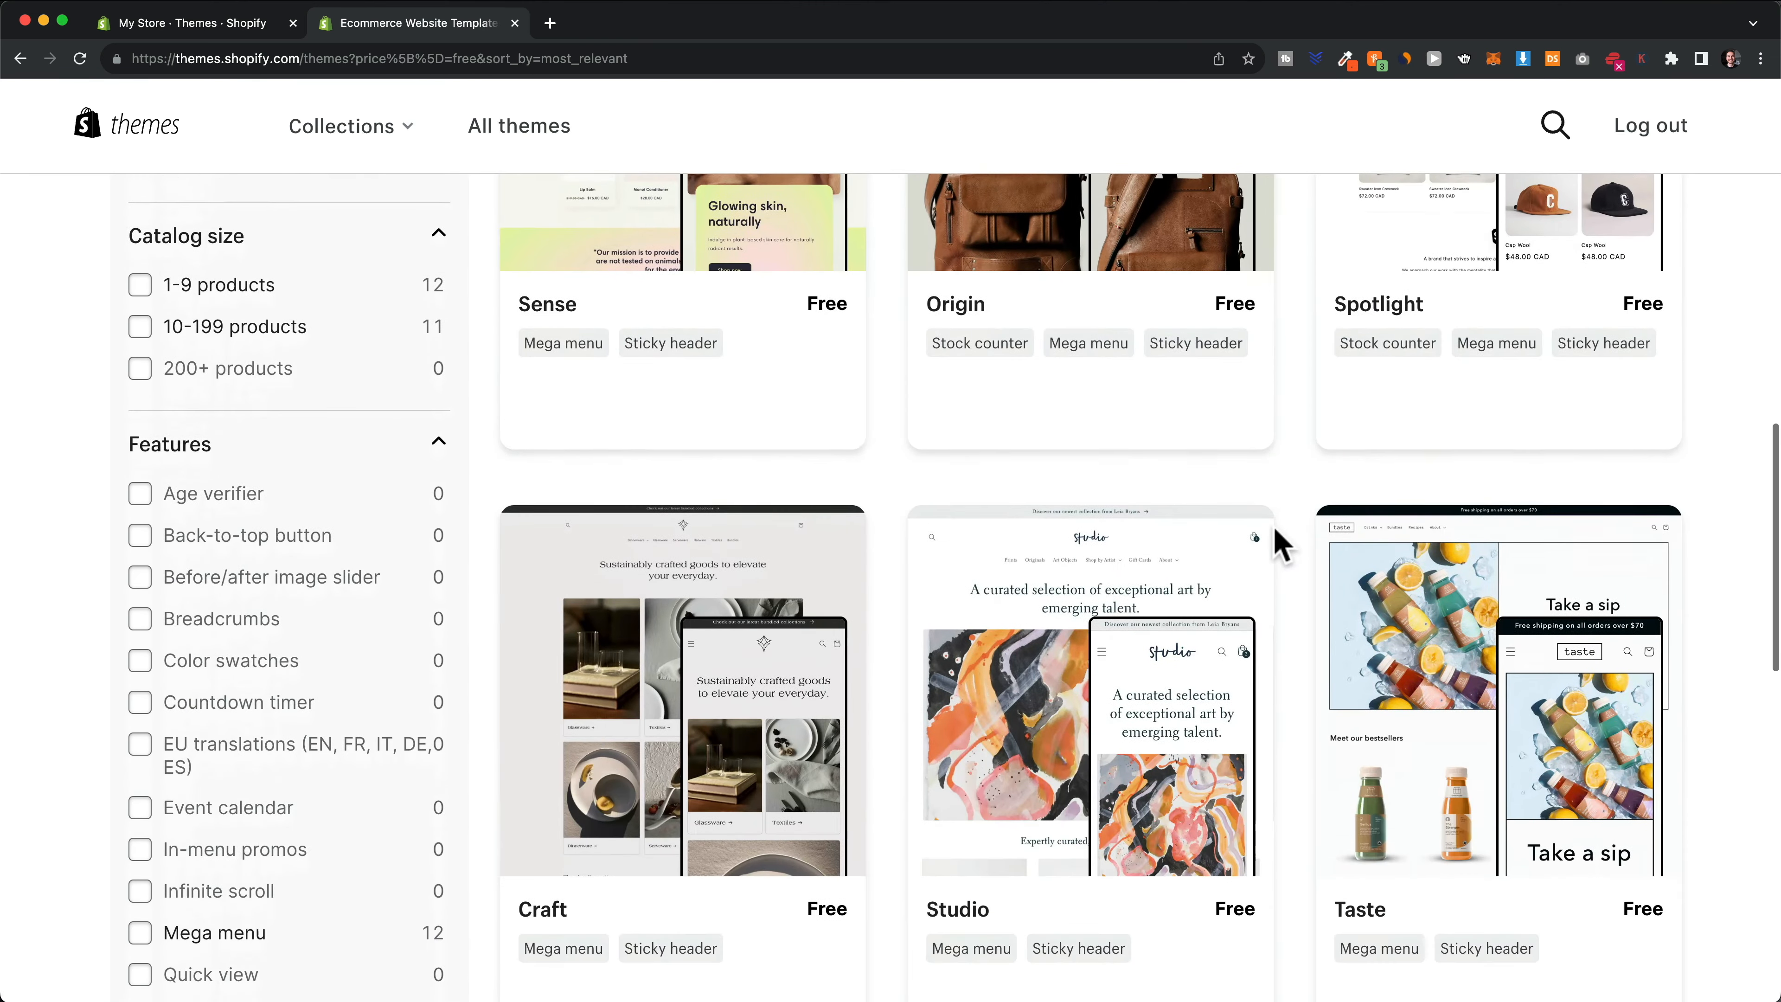
scroll(1273, 530, "up", 5)
scroll(1274, 529, "up", 12)
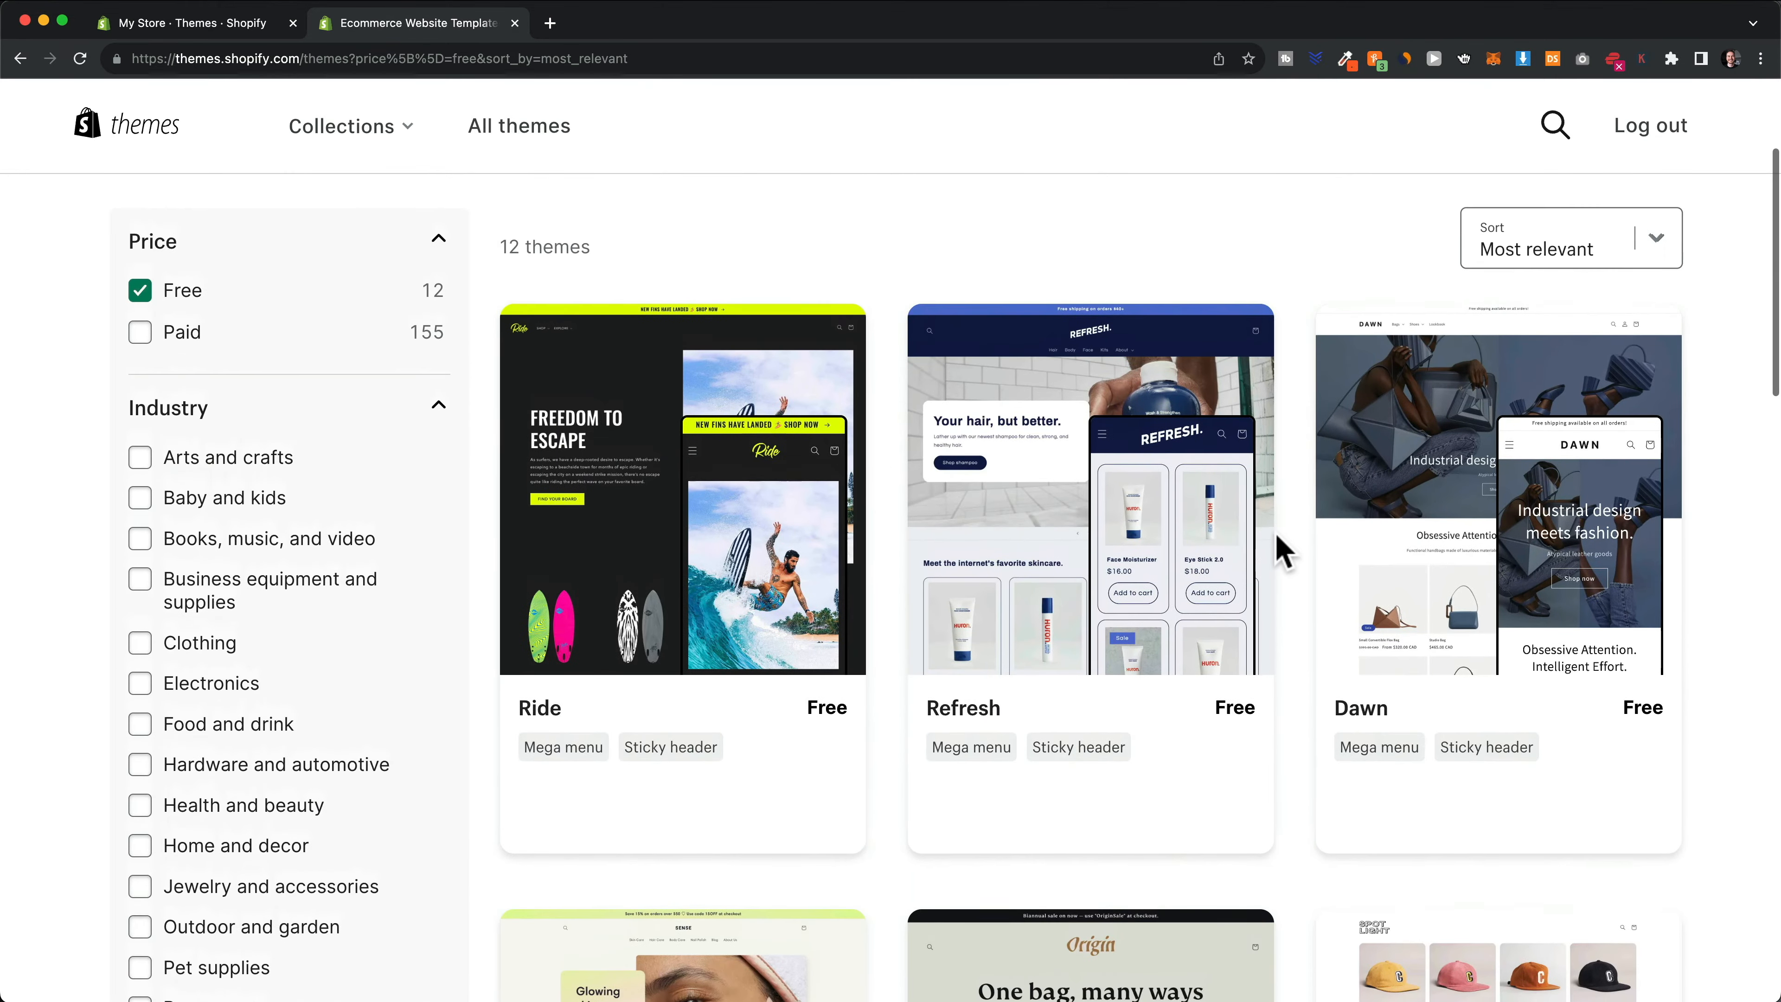
scroll(1301, 554, "down", 3)
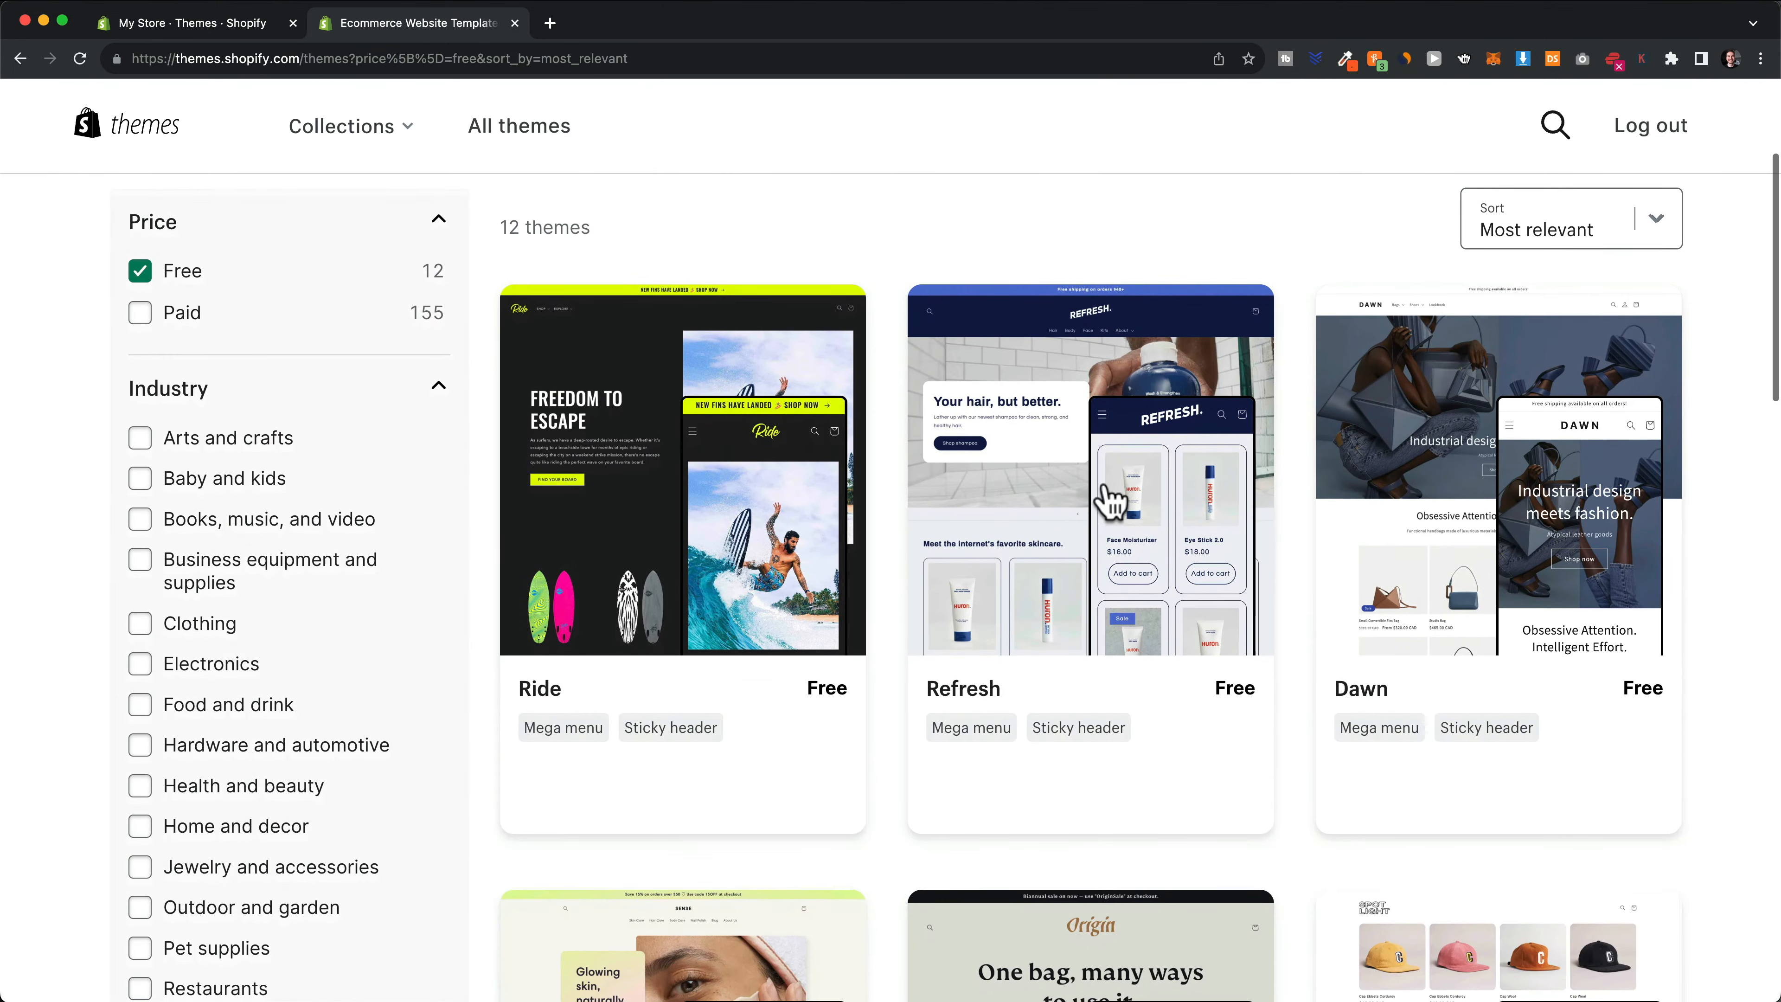
Open the free Refresh theme's demo store and look through its Body collection page
left_click(1084, 519)
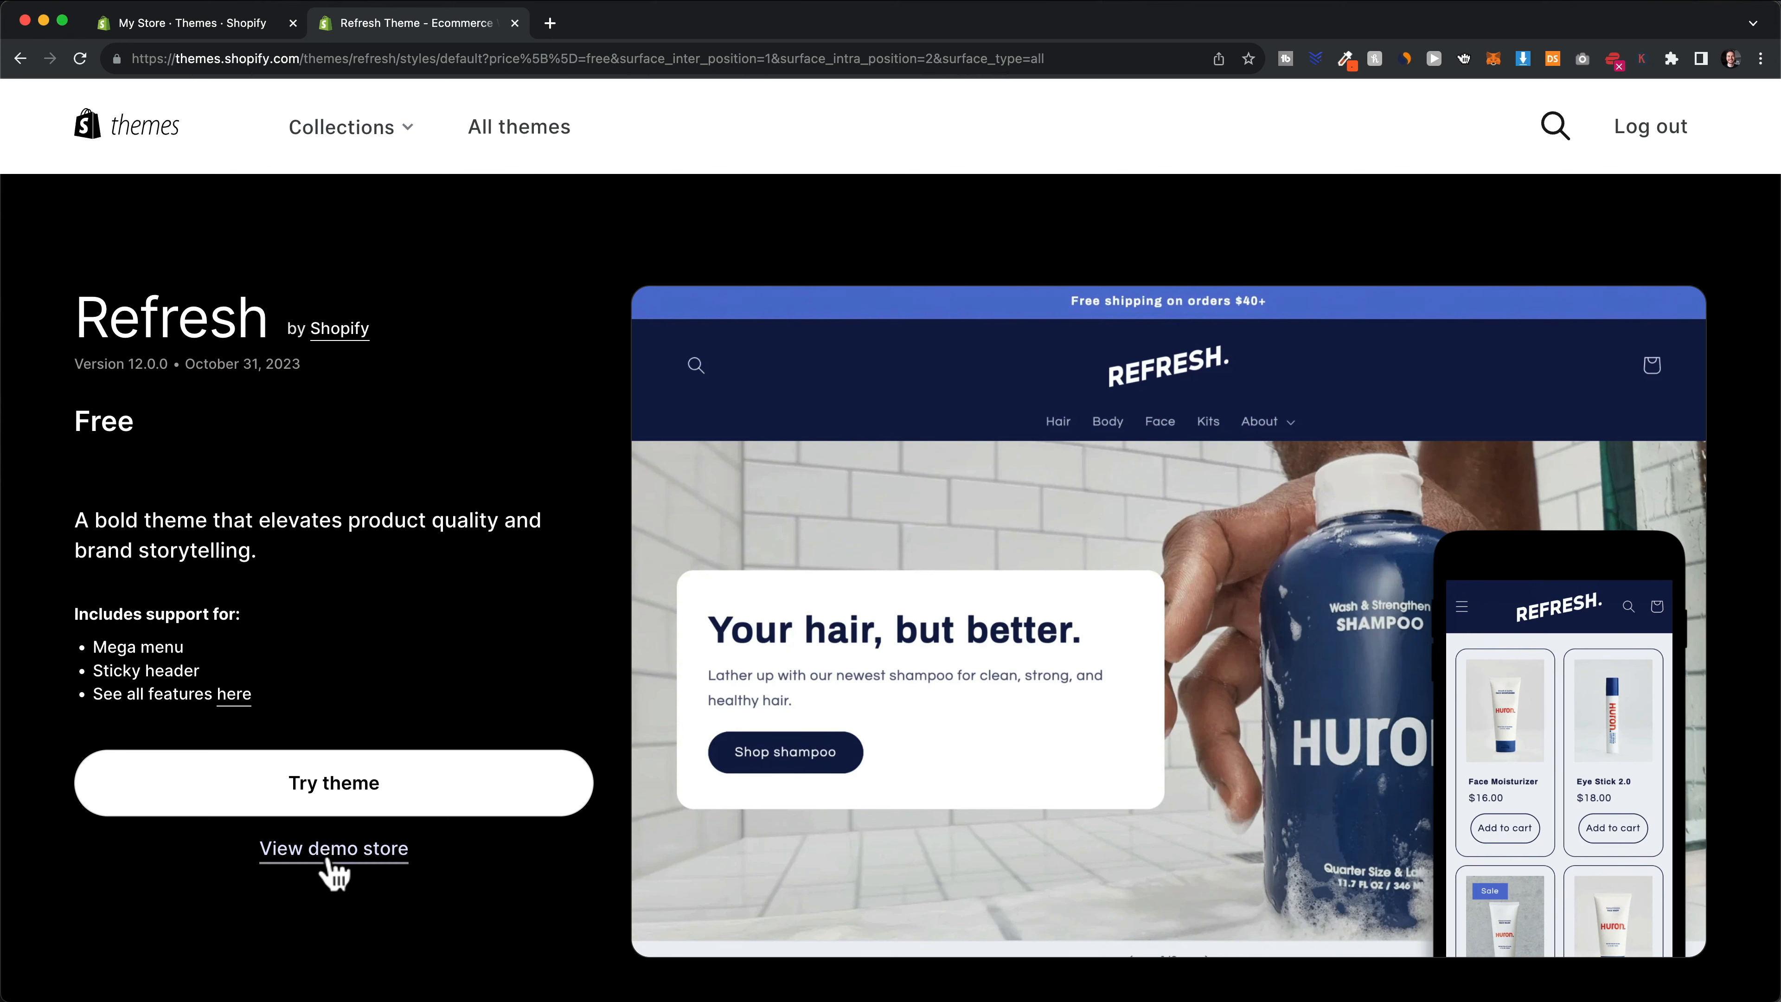
left_click(333, 859)
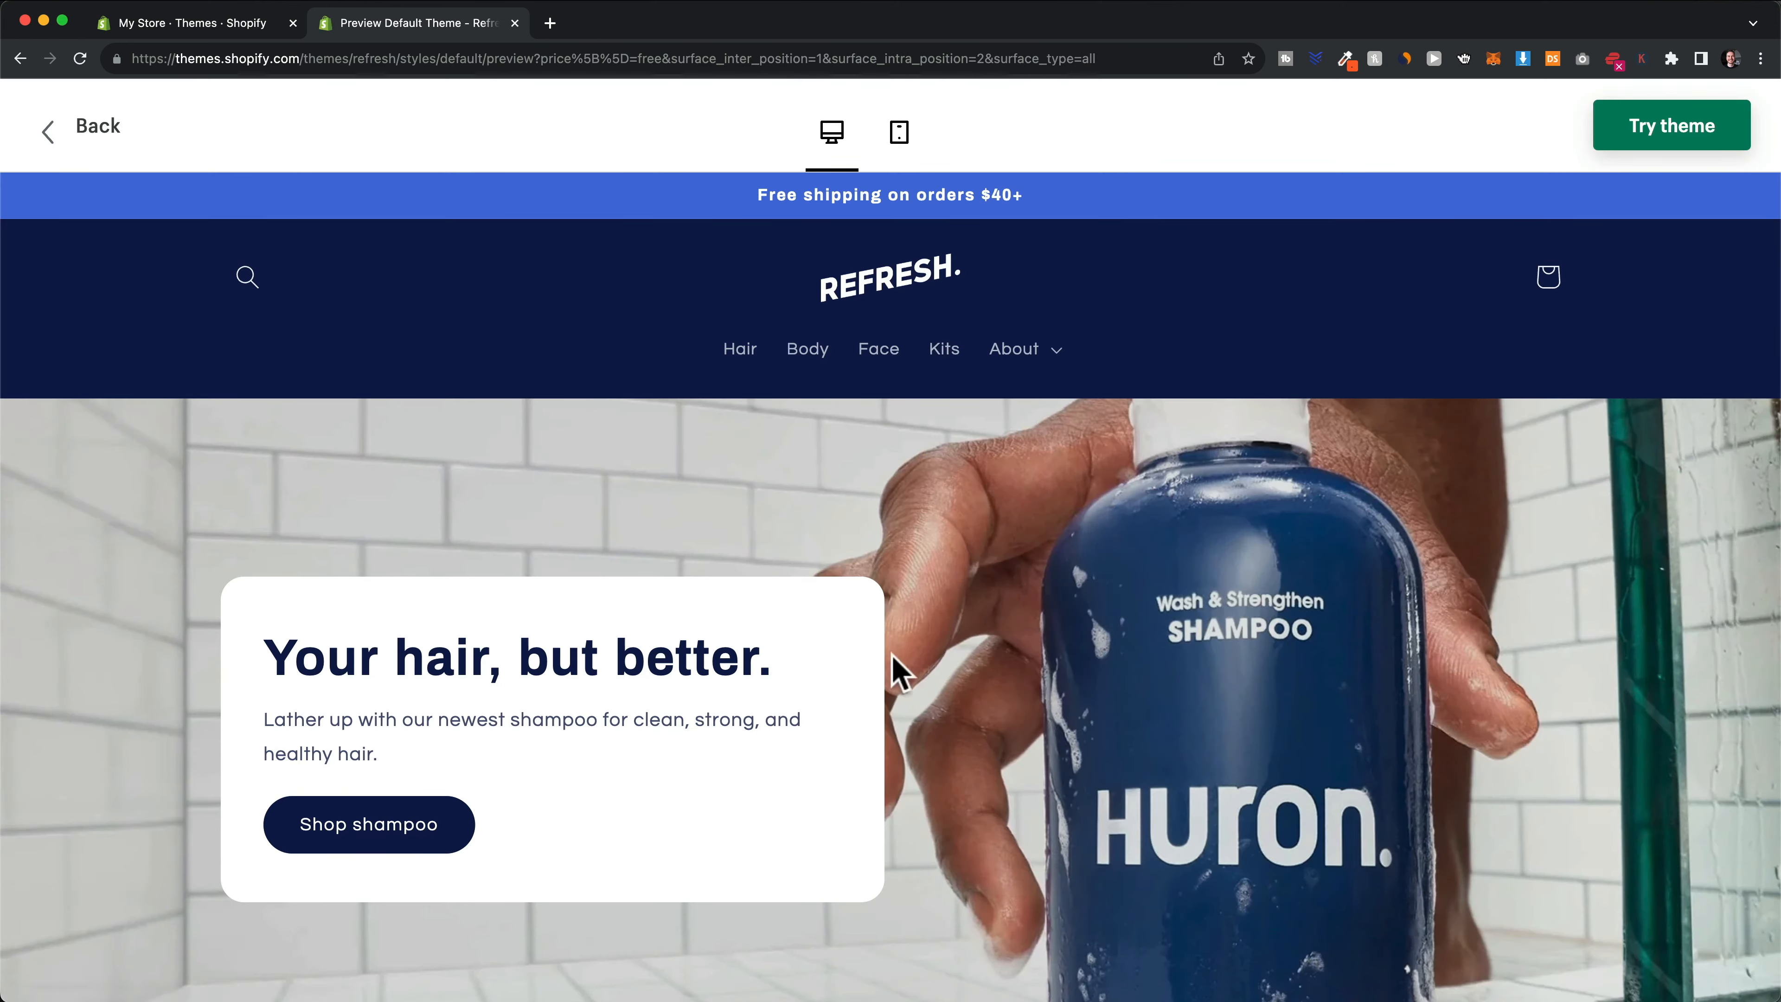
left_click(817, 347)
scroll(919, 609, "down", 8)
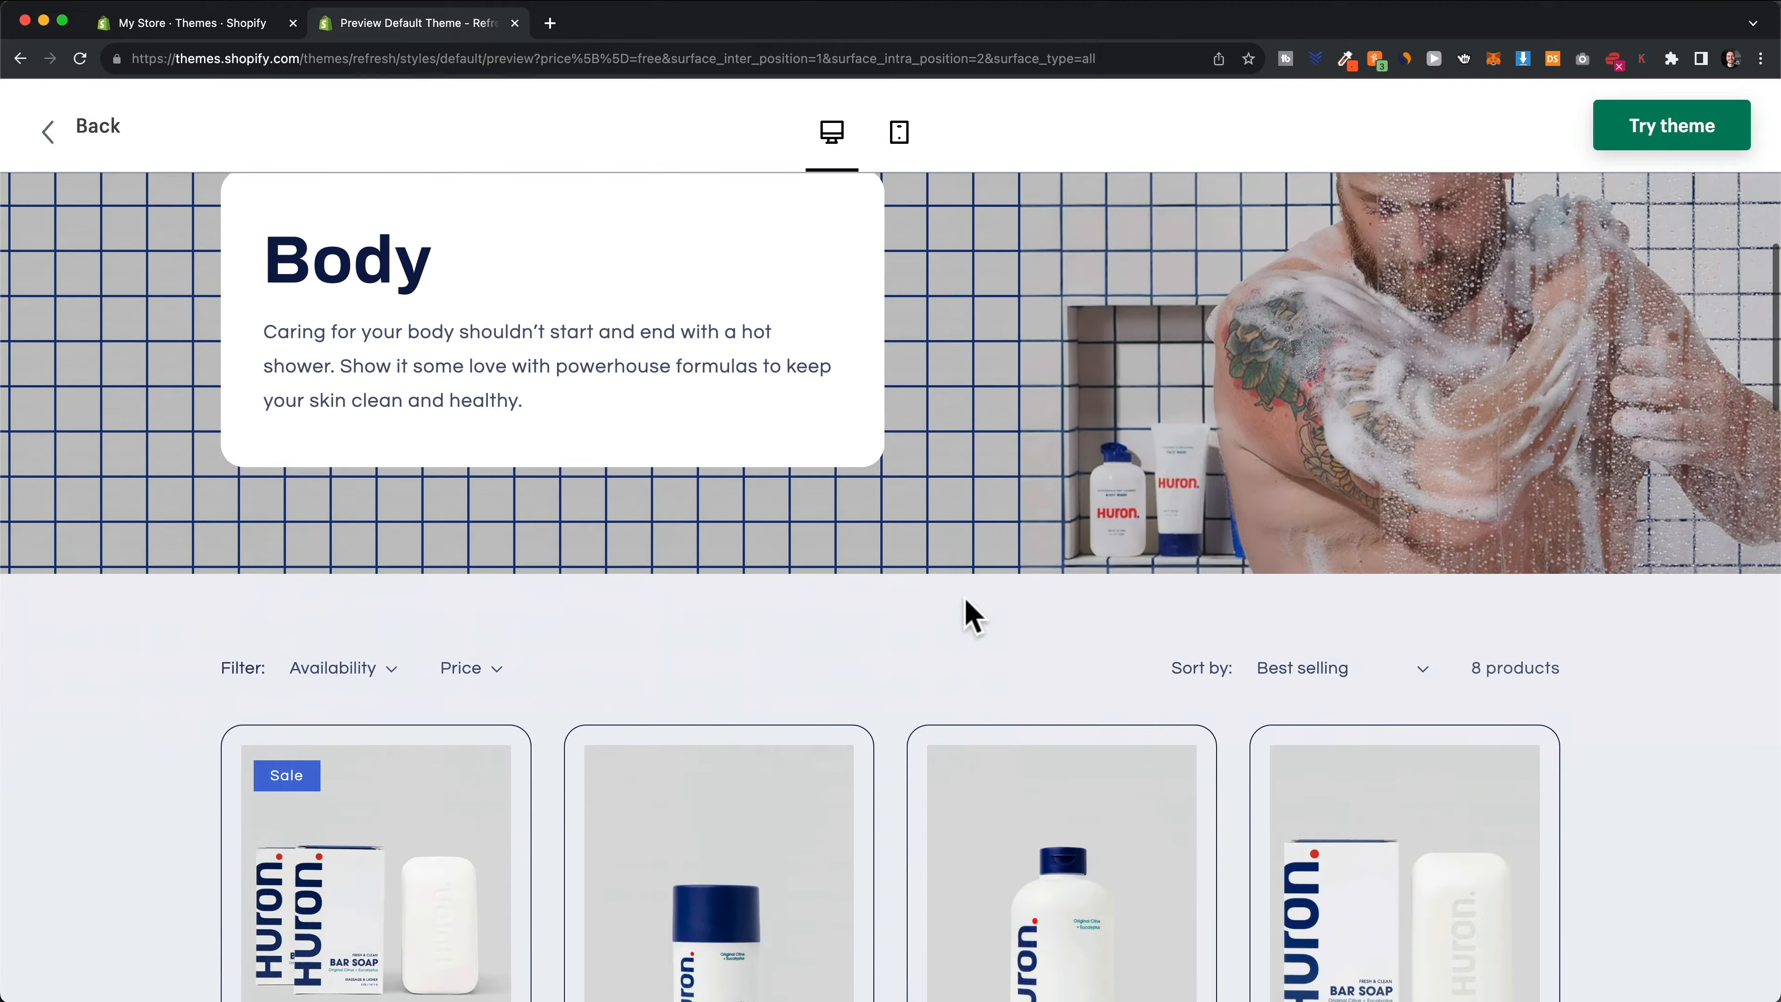
scroll(974, 588, "up", 10)
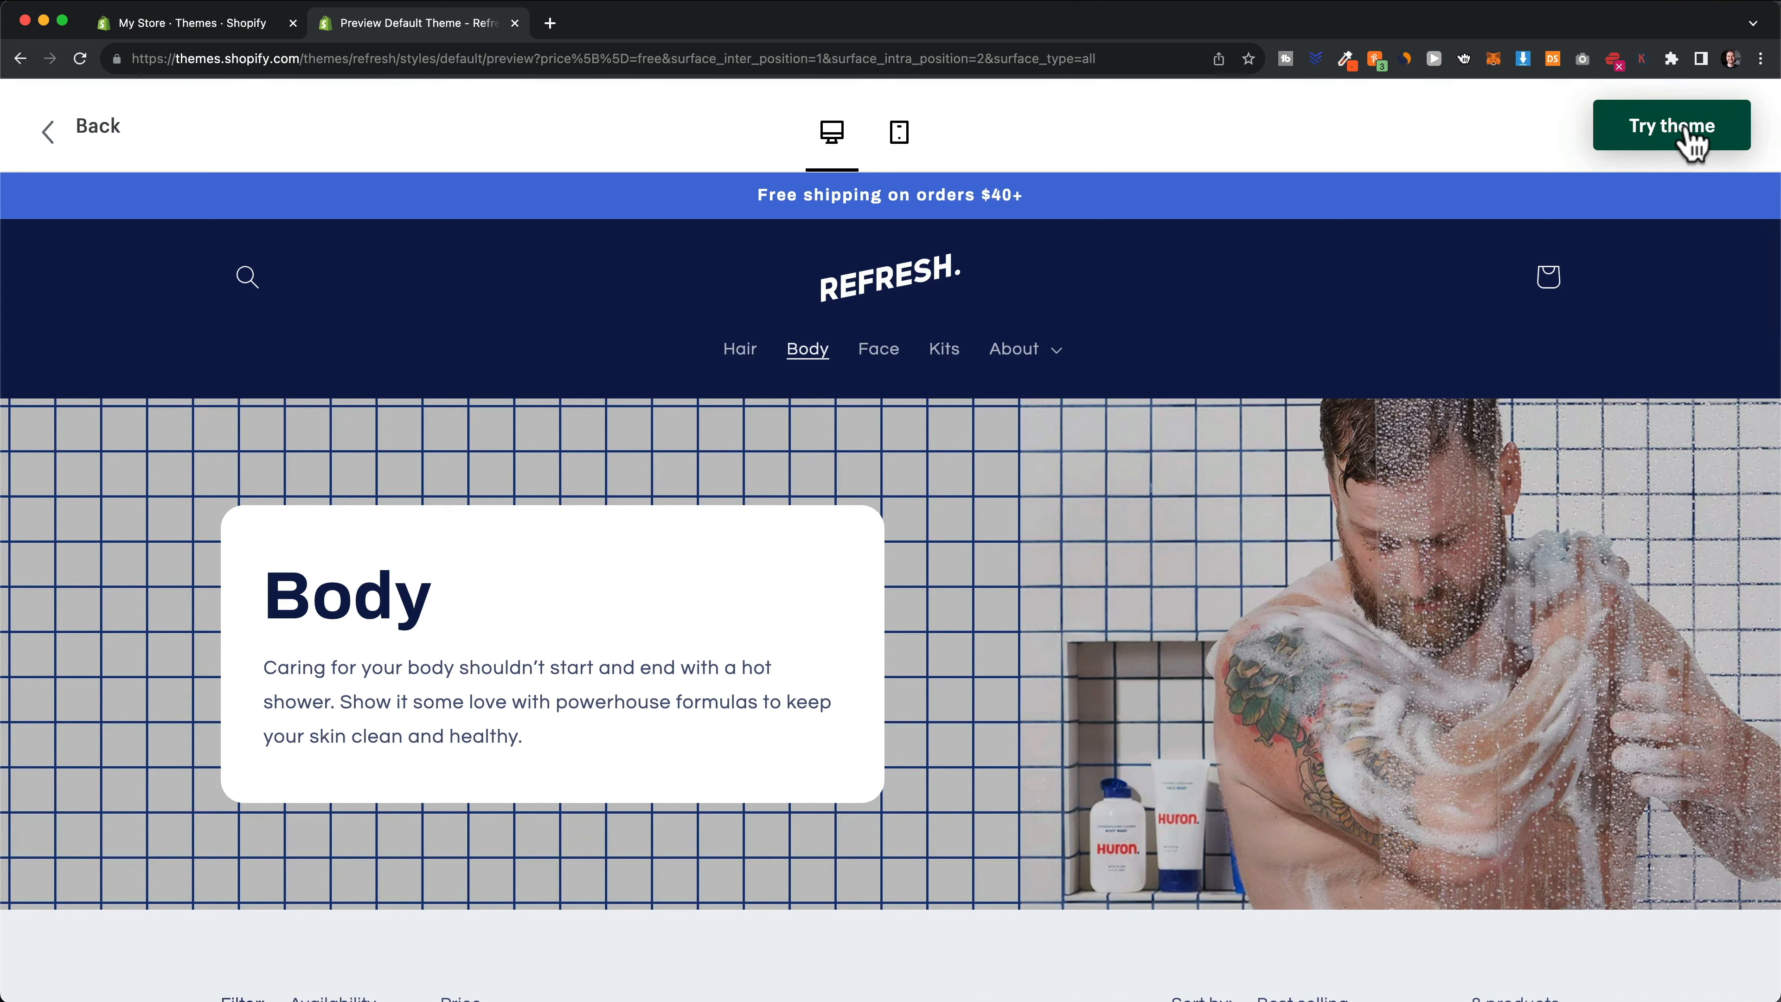
Add the Refresh theme to the store's theme library
left_click(1672, 138)
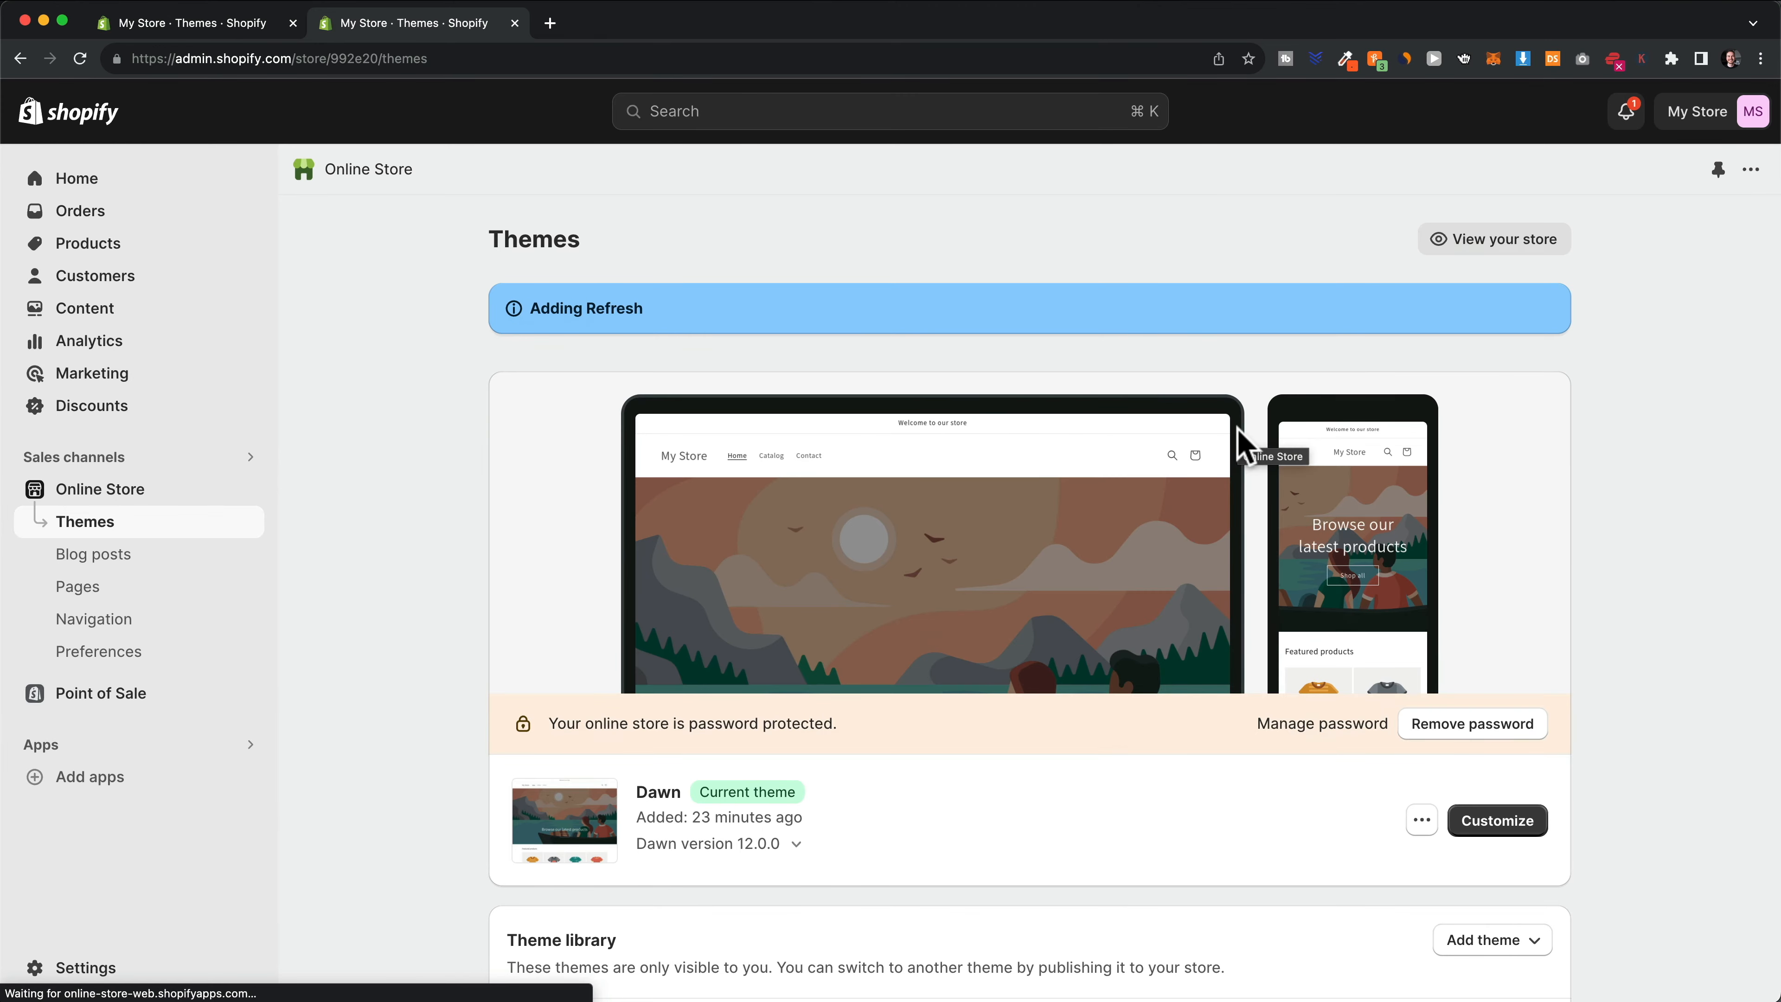
scroll(1178, 421, "down", 5)
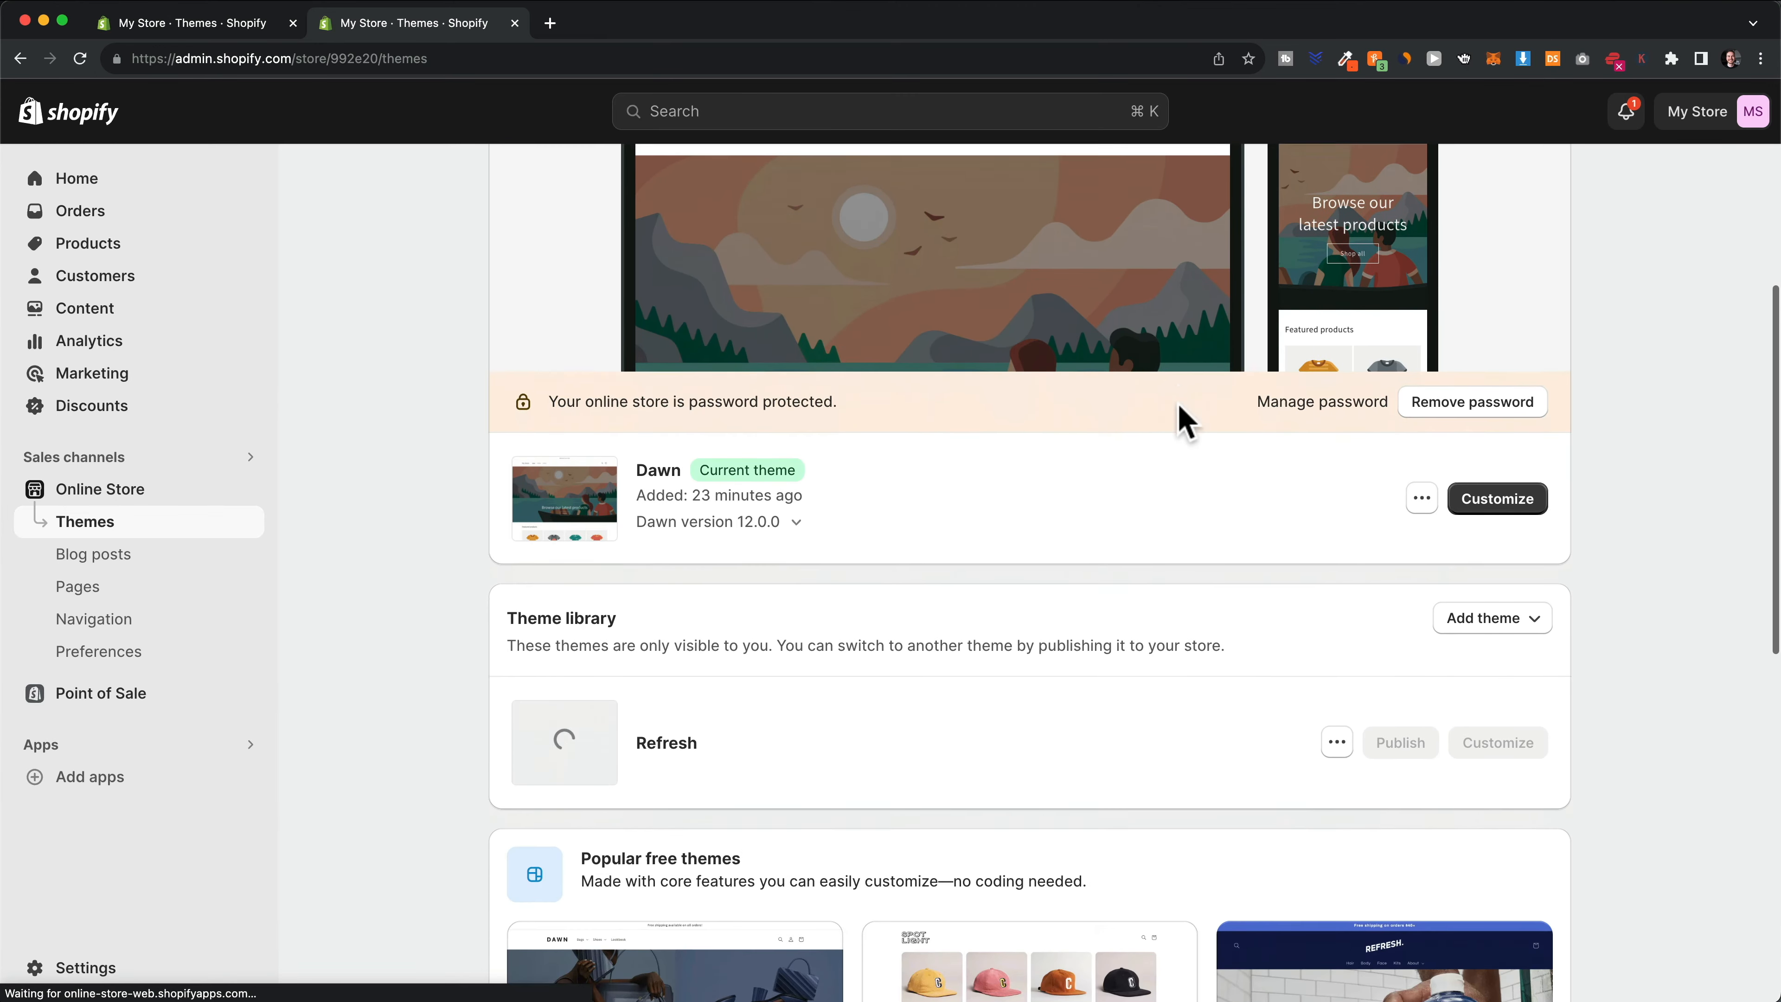
scroll(1185, 421, "down", 3)
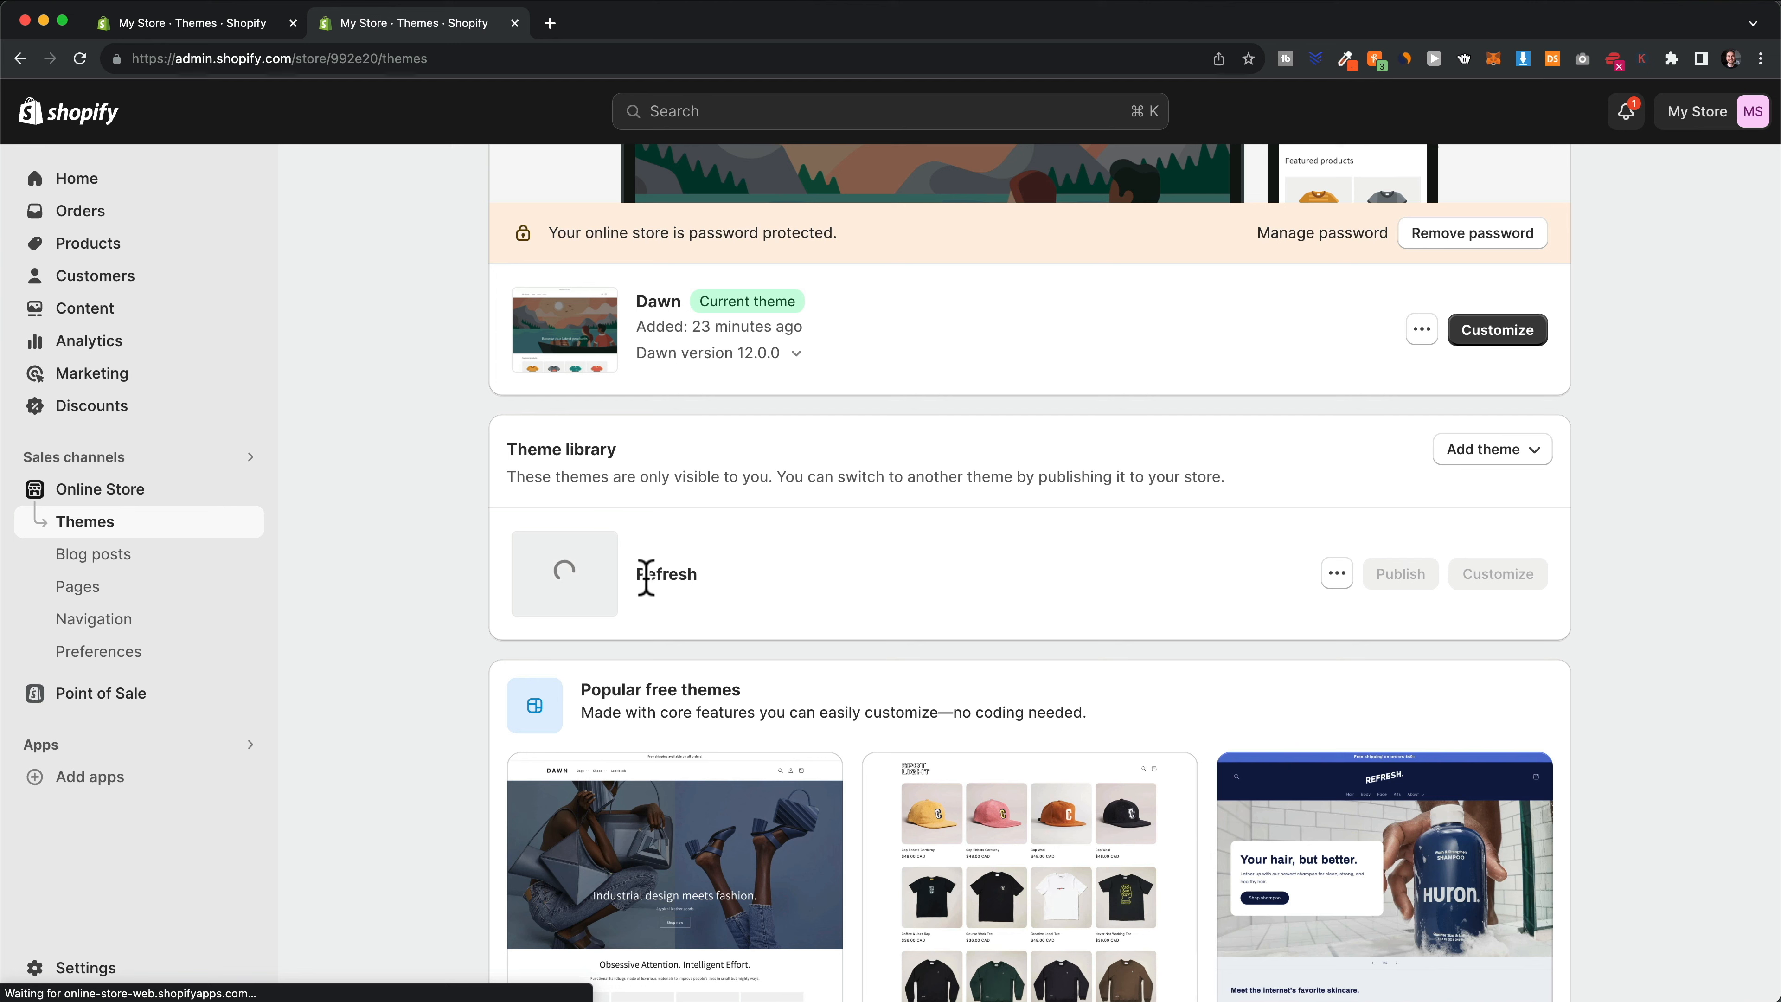
left_click_drag(652, 574, 755, 585)
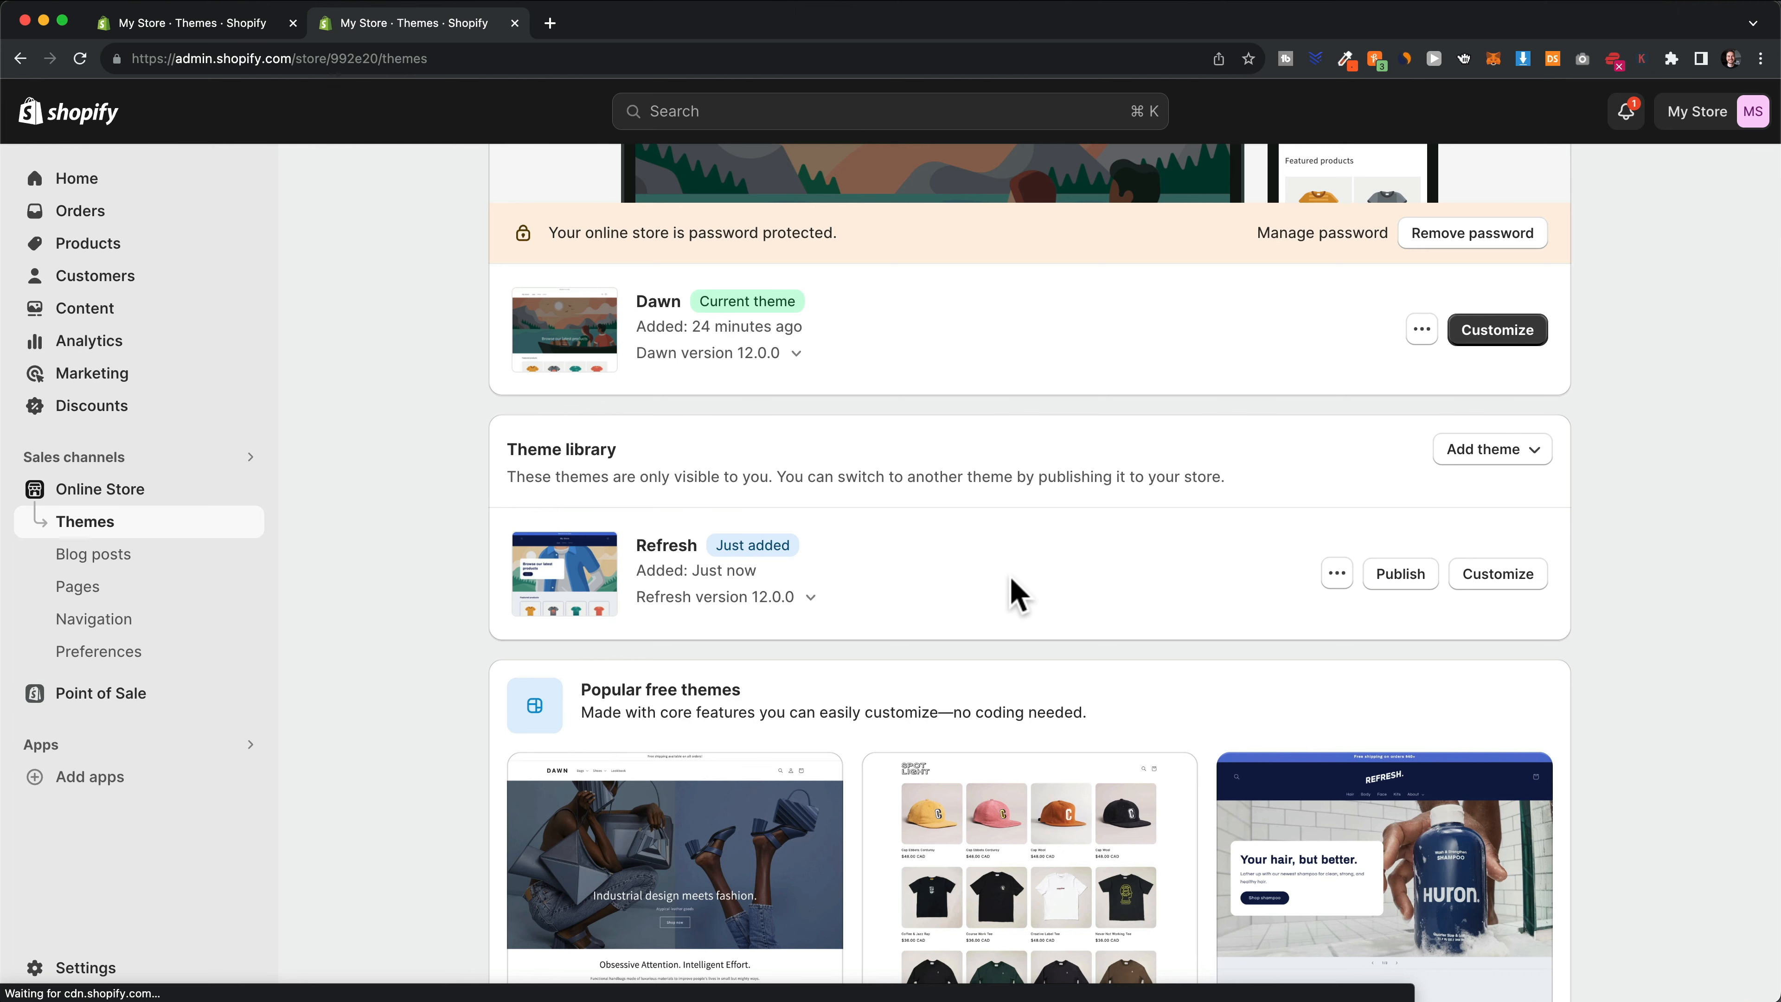
Publish Refresh as the store's current theme in place of Dawn and check it on the themes page
left_click(1407, 582)
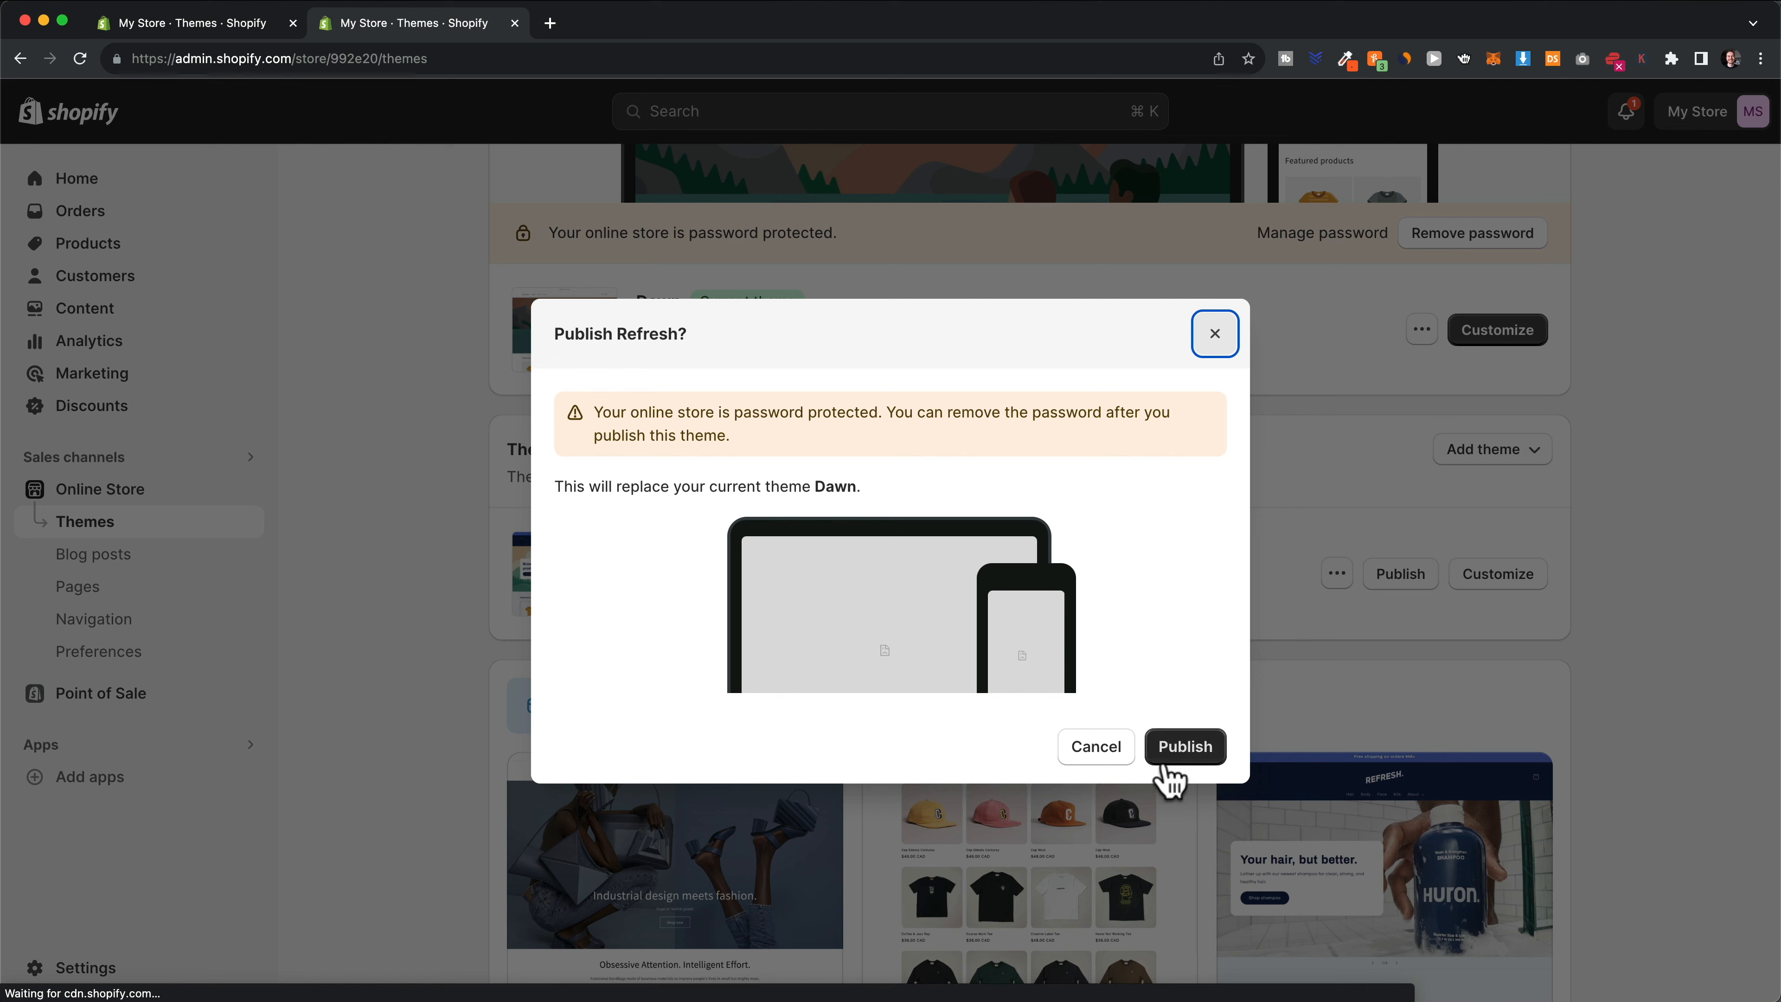
left_click(1198, 758)
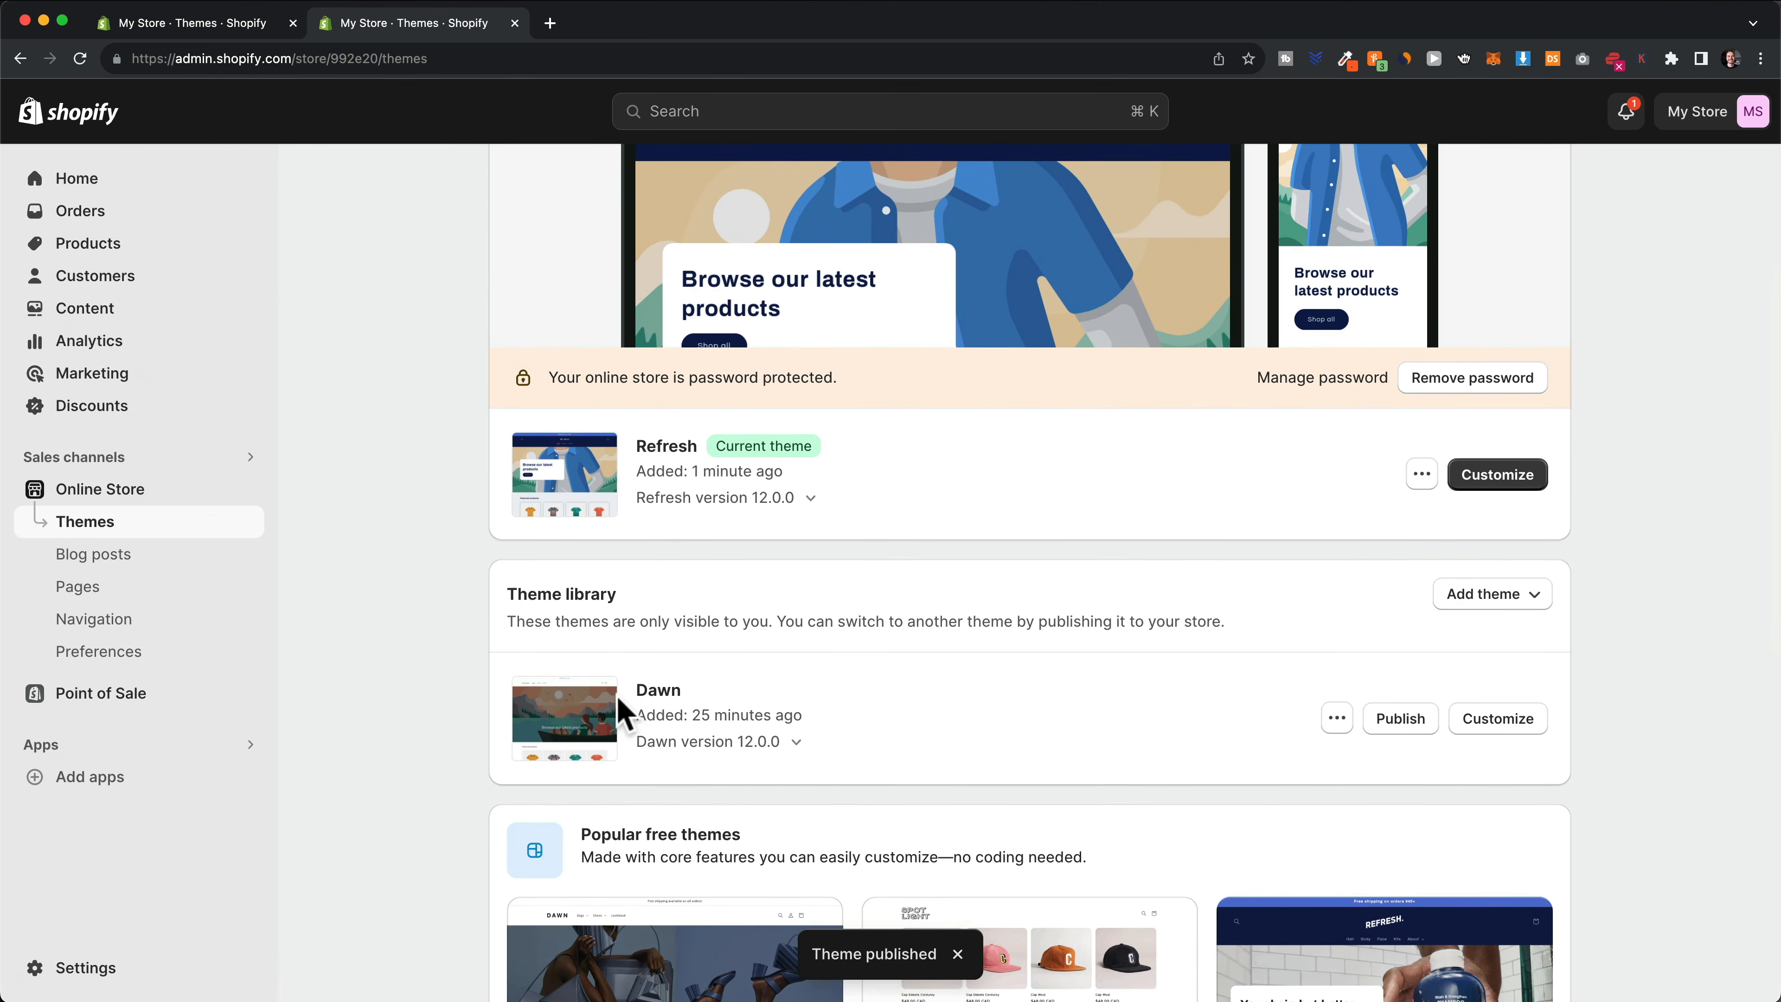
scroll(699, 719, "up", 1)
scroll(665, 753, "up", 1)
scroll(664, 766, "up", 2)
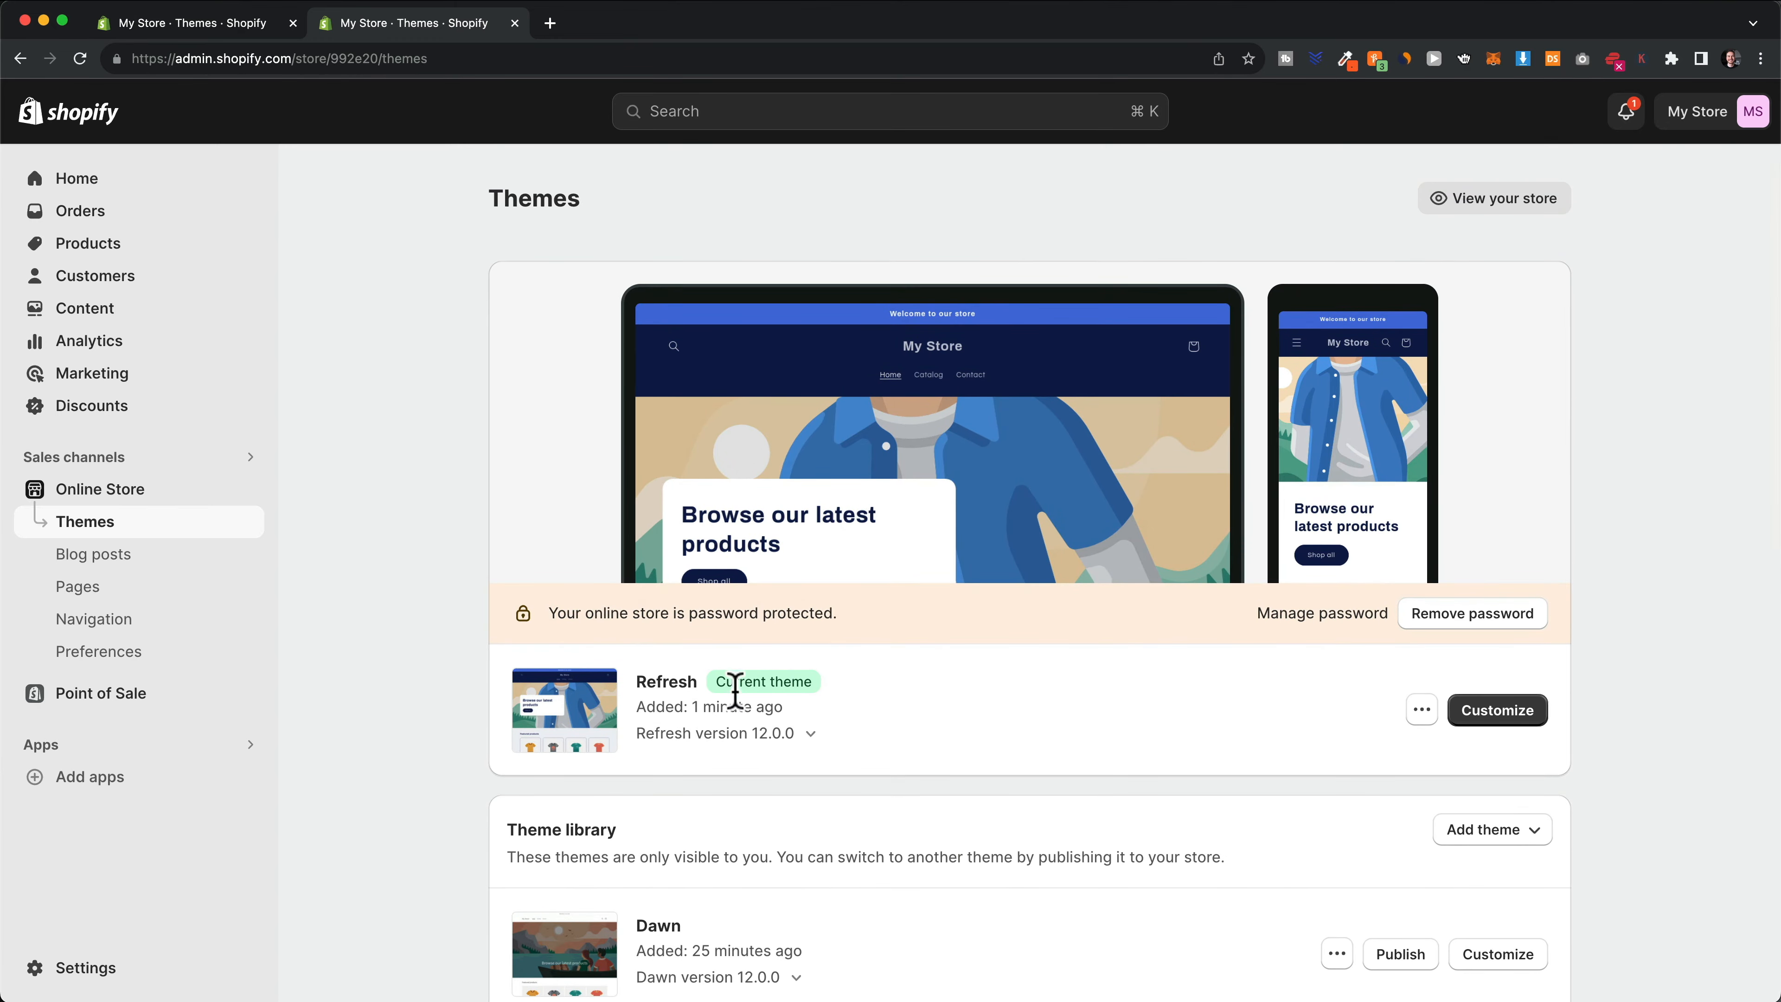
double_click(662, 683)
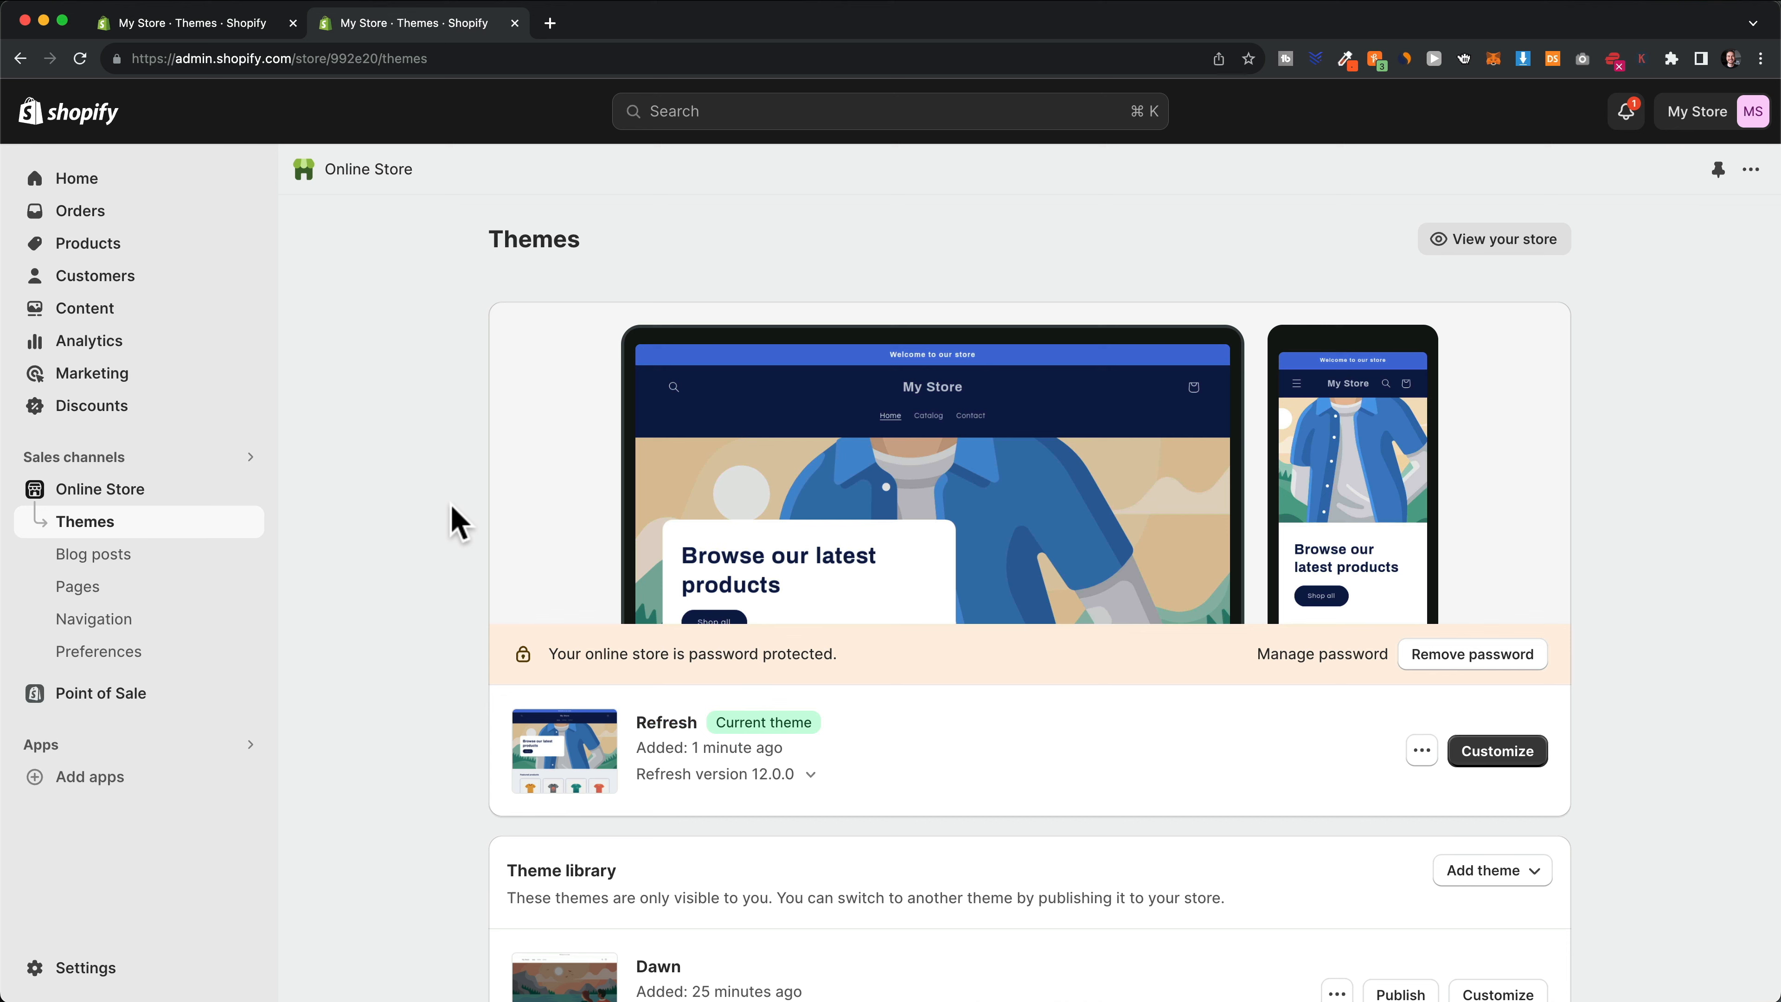
Publish the Dawn theme from the theme library in place of Refresh
scroll(459, 523, "down", 5)
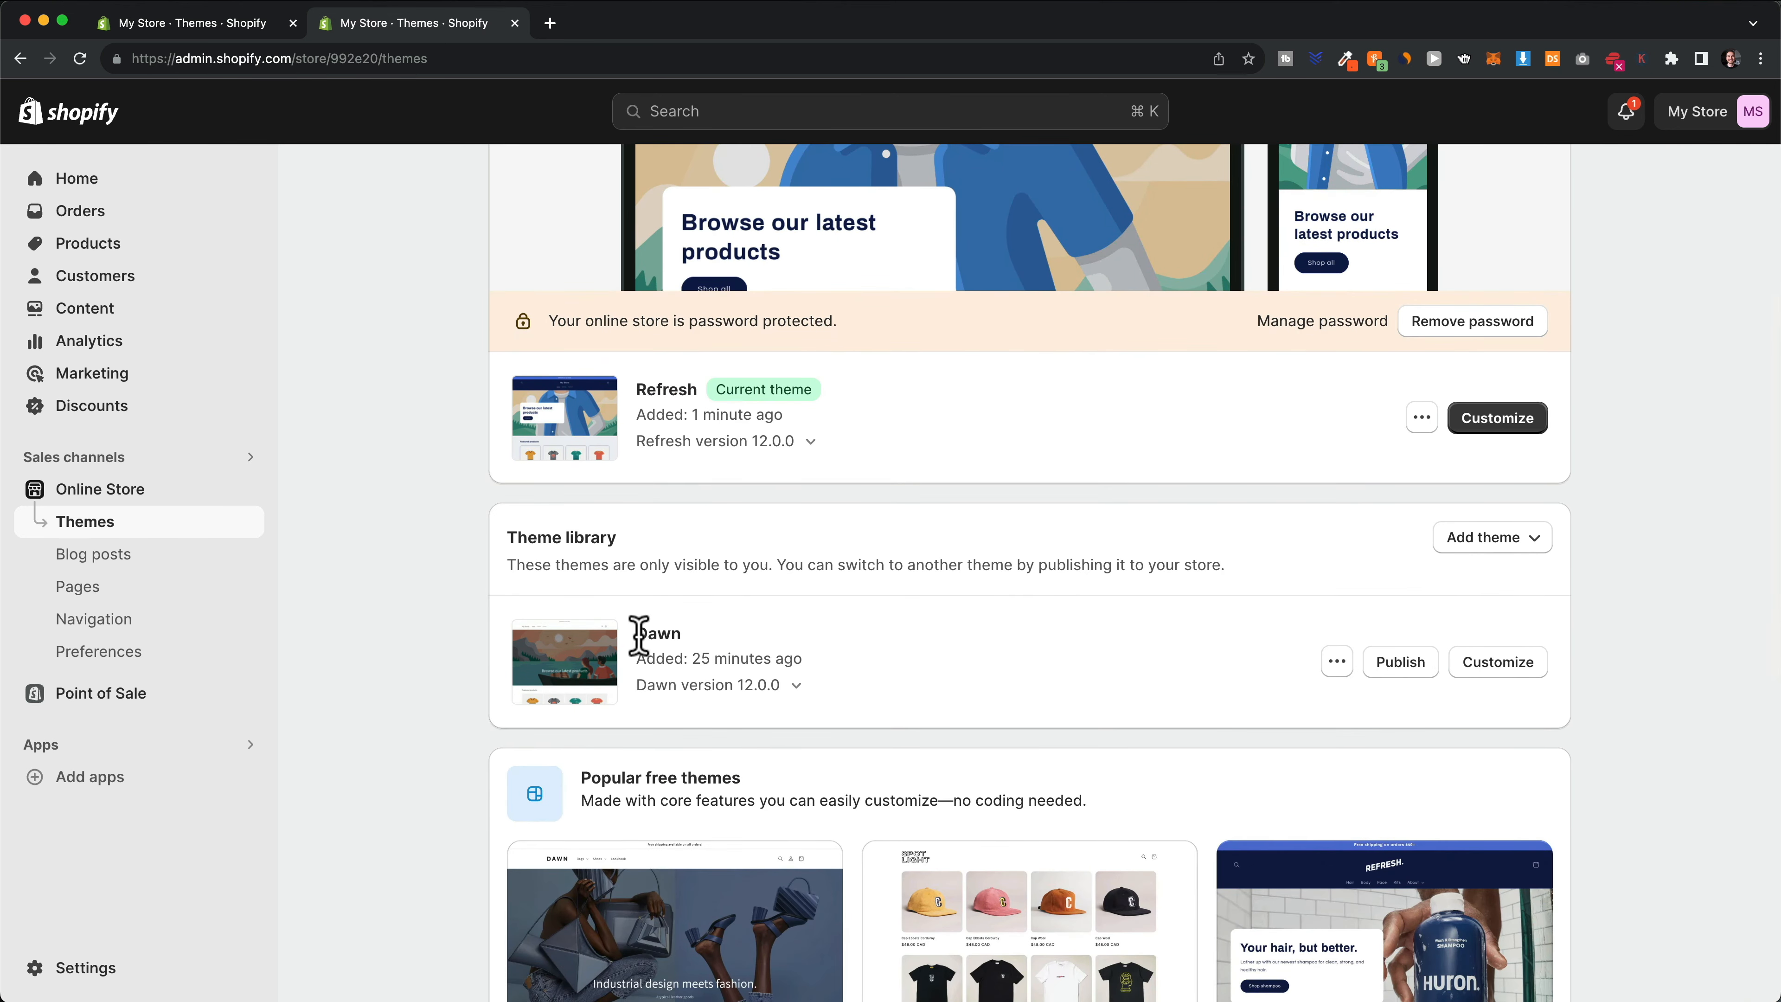
left_click_drag(635, 634, 728, 643)
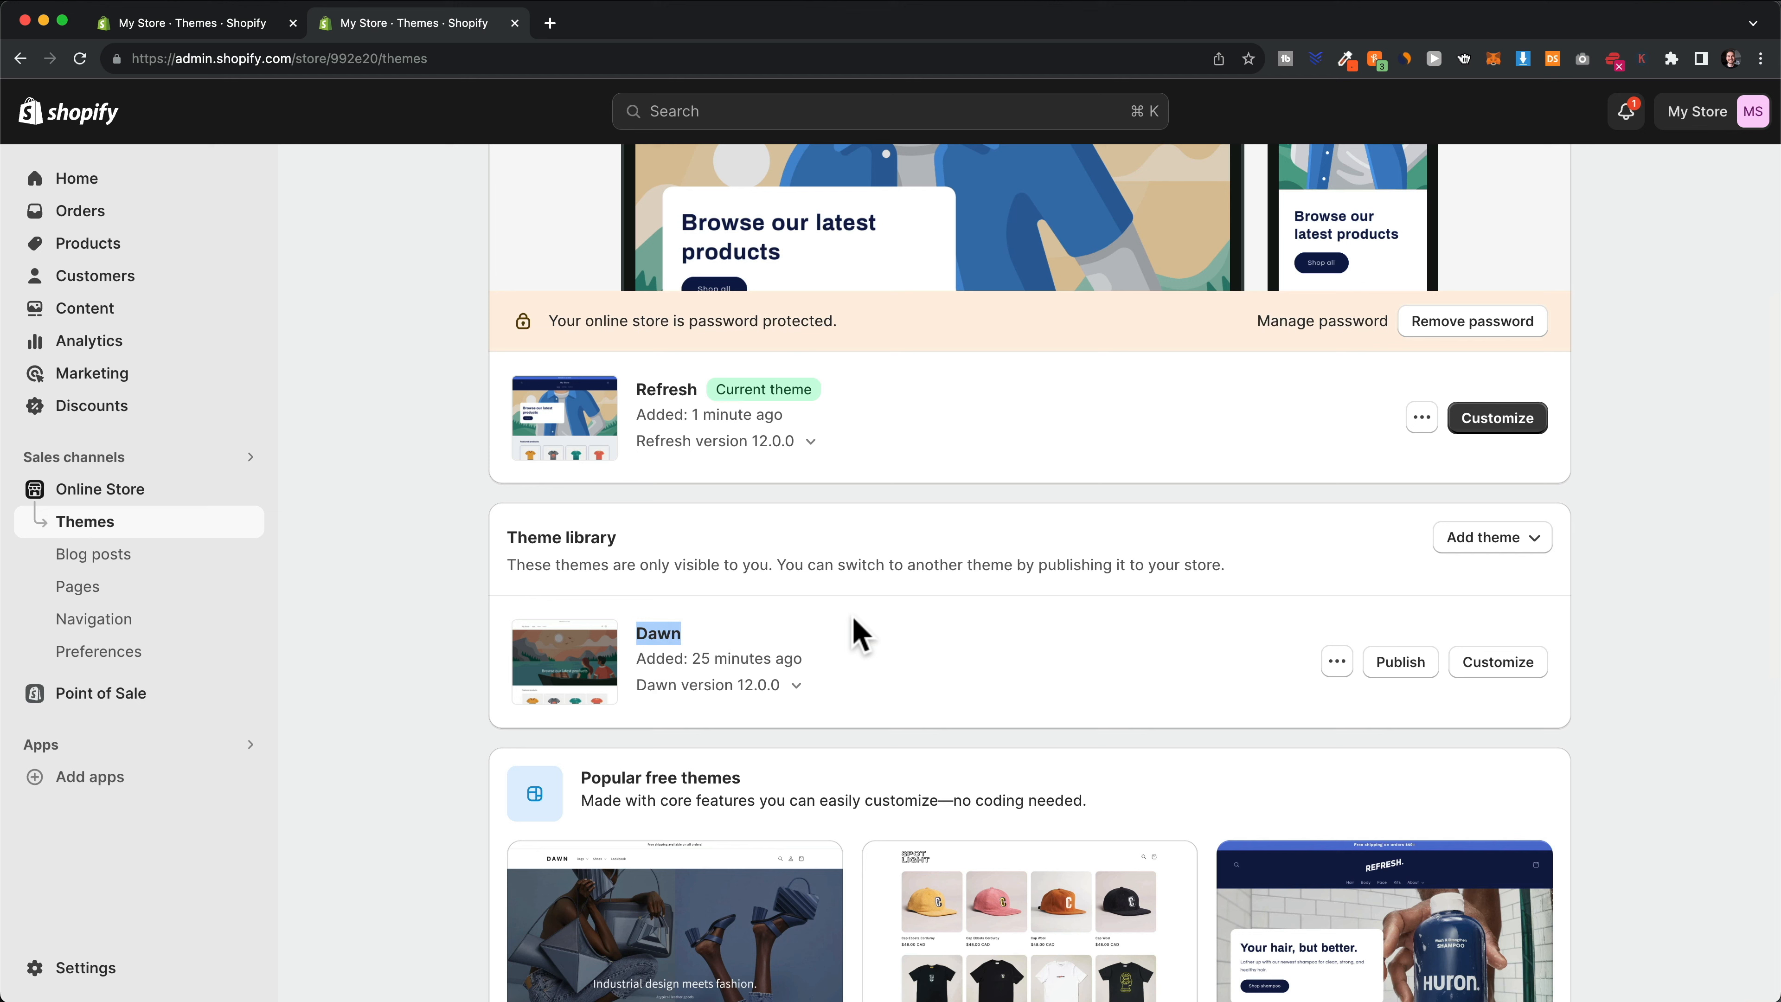
left_click(712, 637)
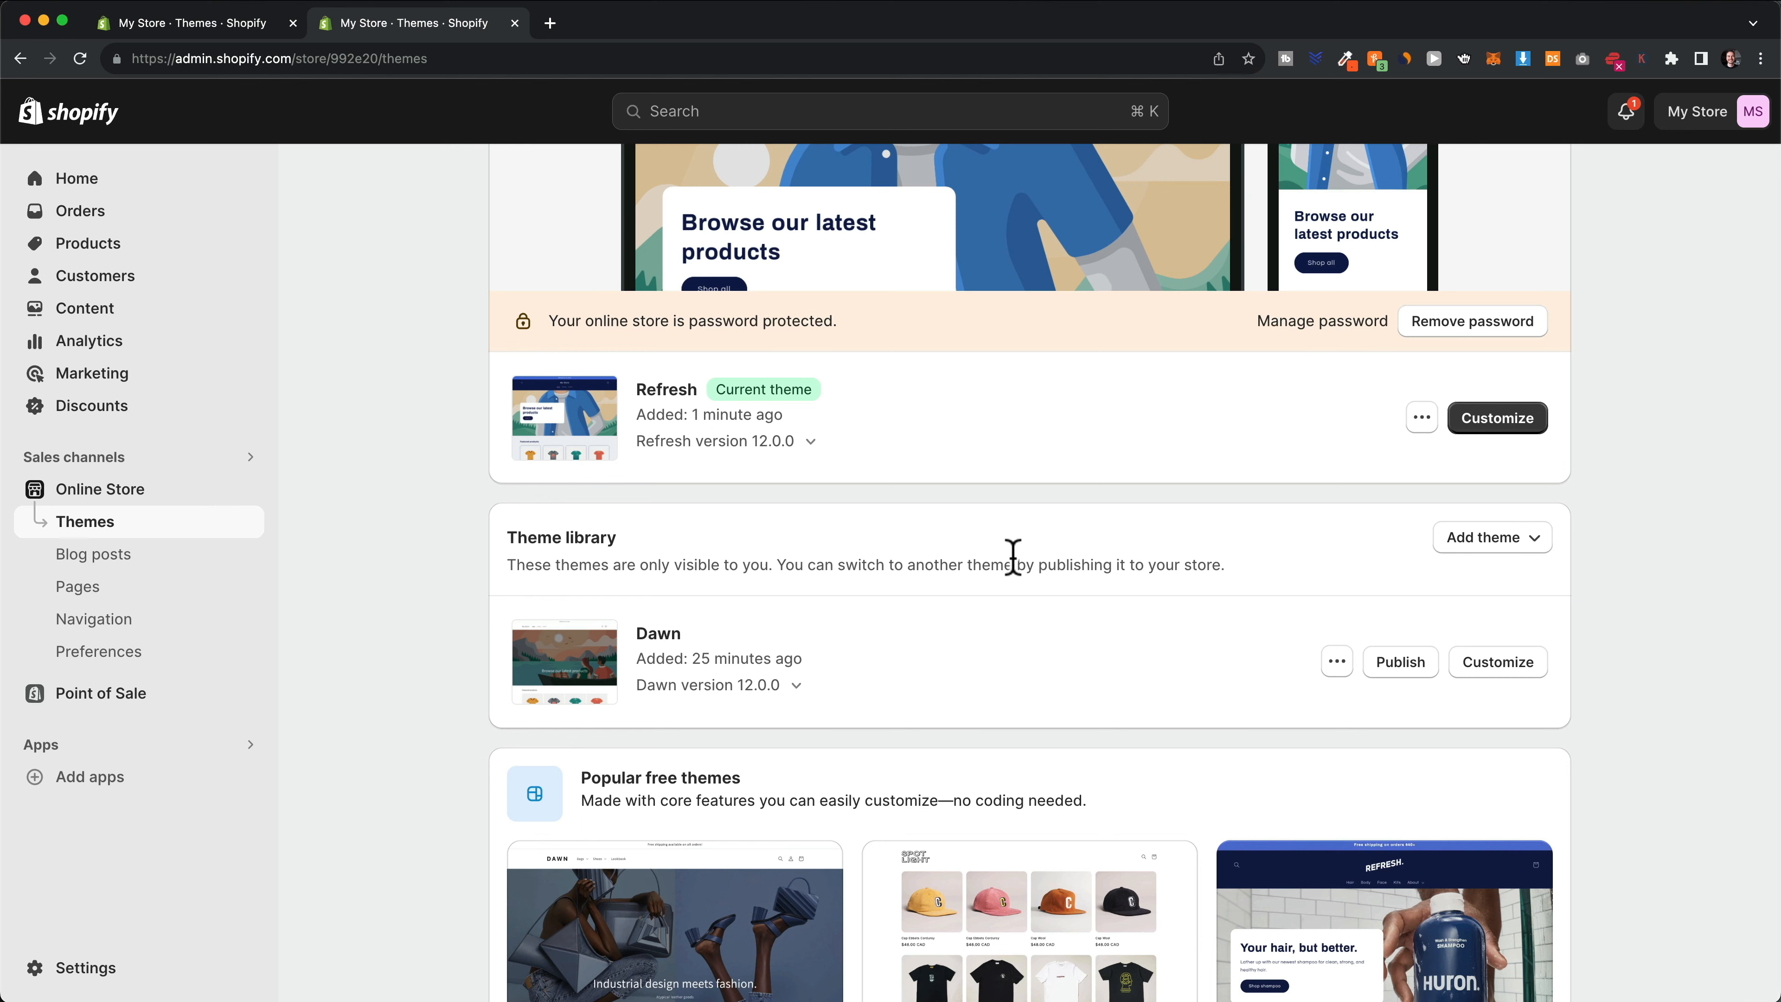
left_click(1396, 667)
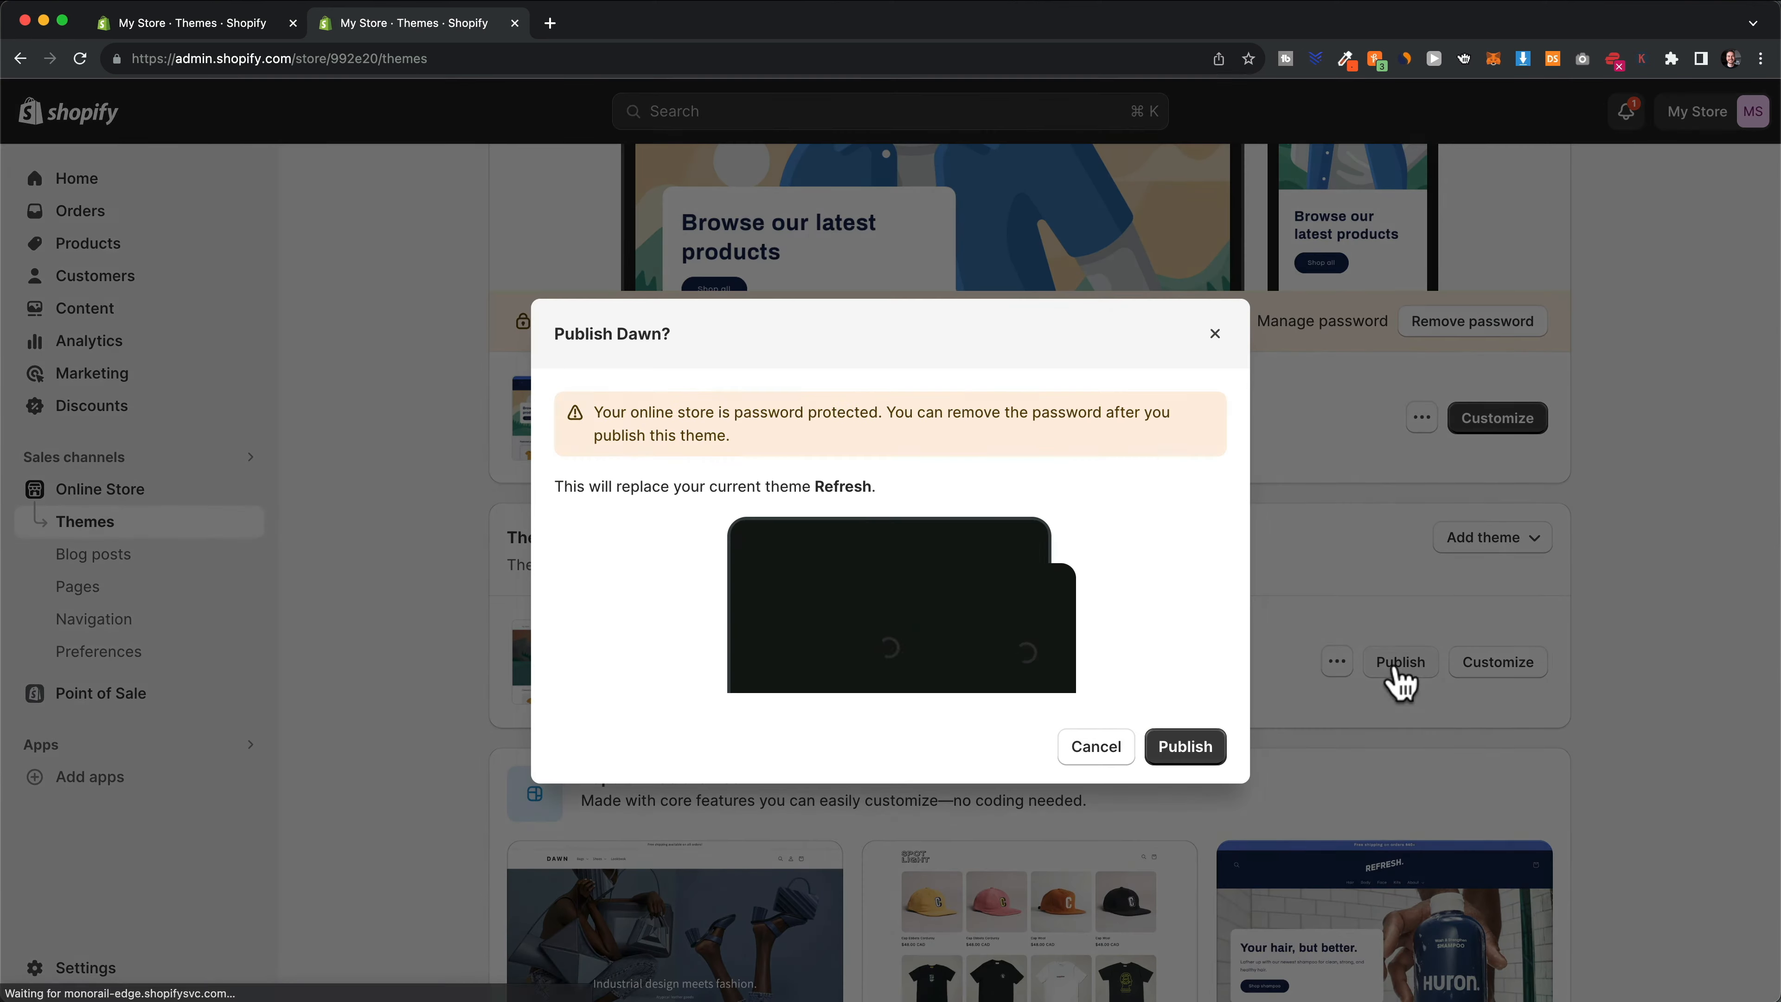
left_click(1189, 747)
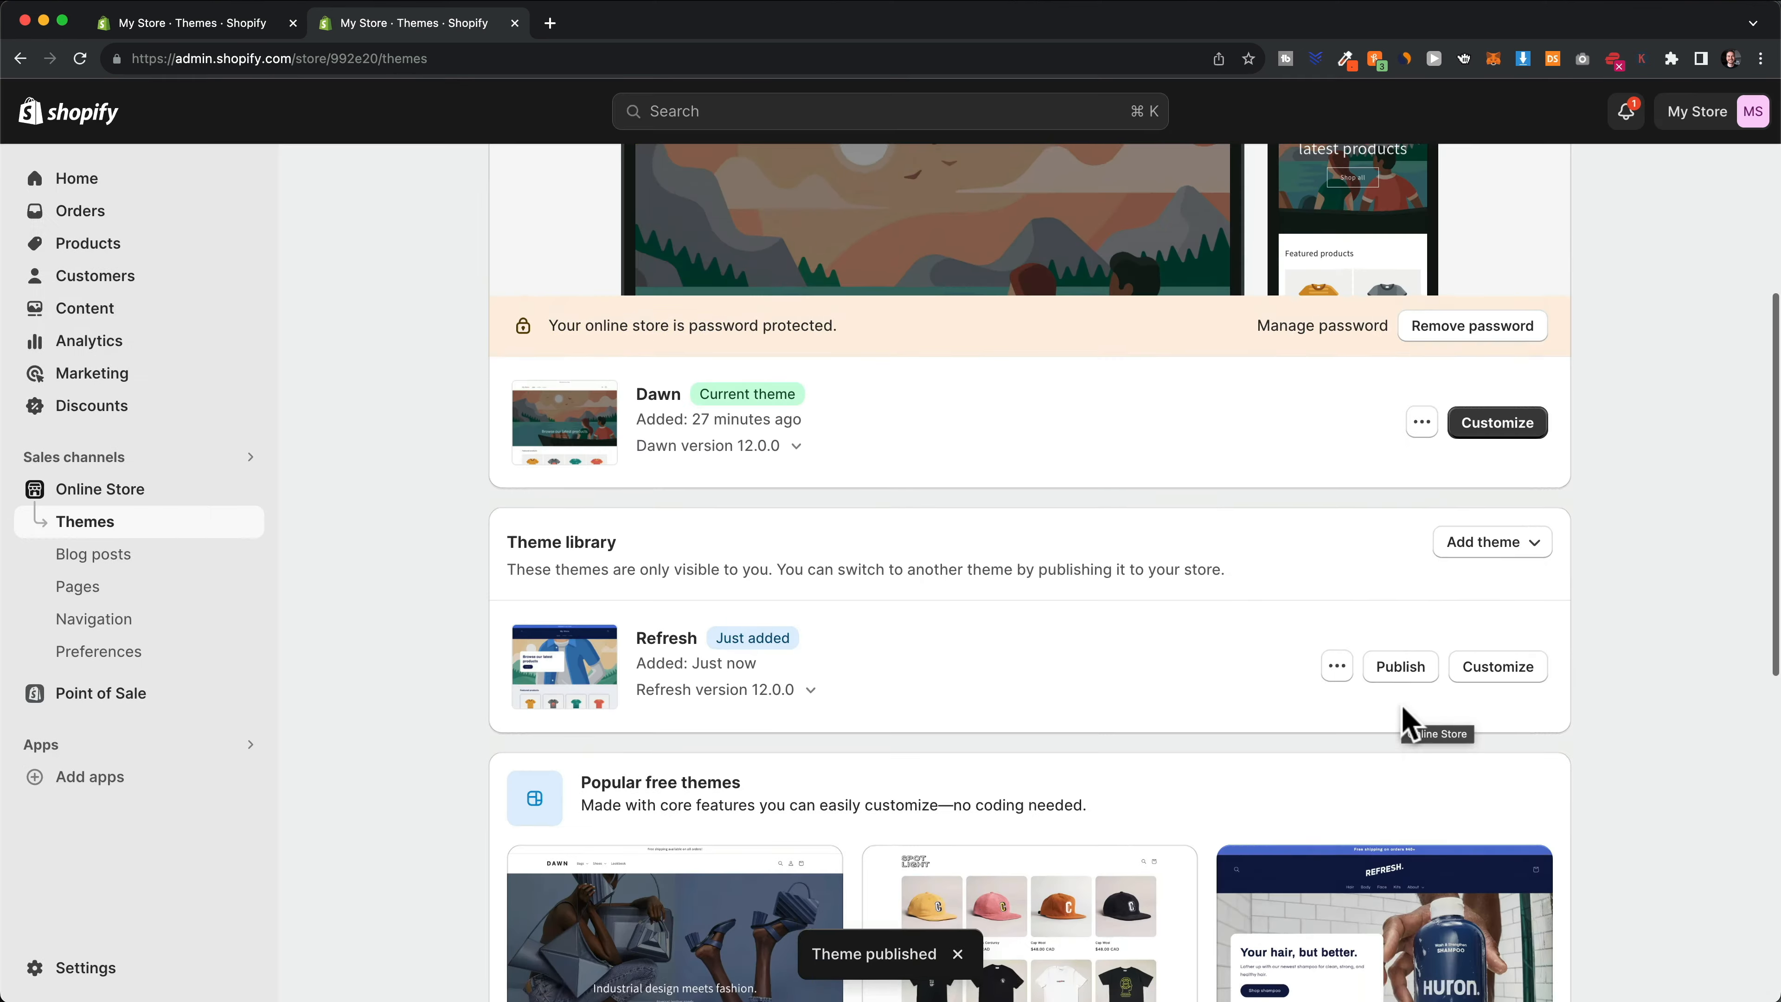
scroll(1567, 589, "up", 3)
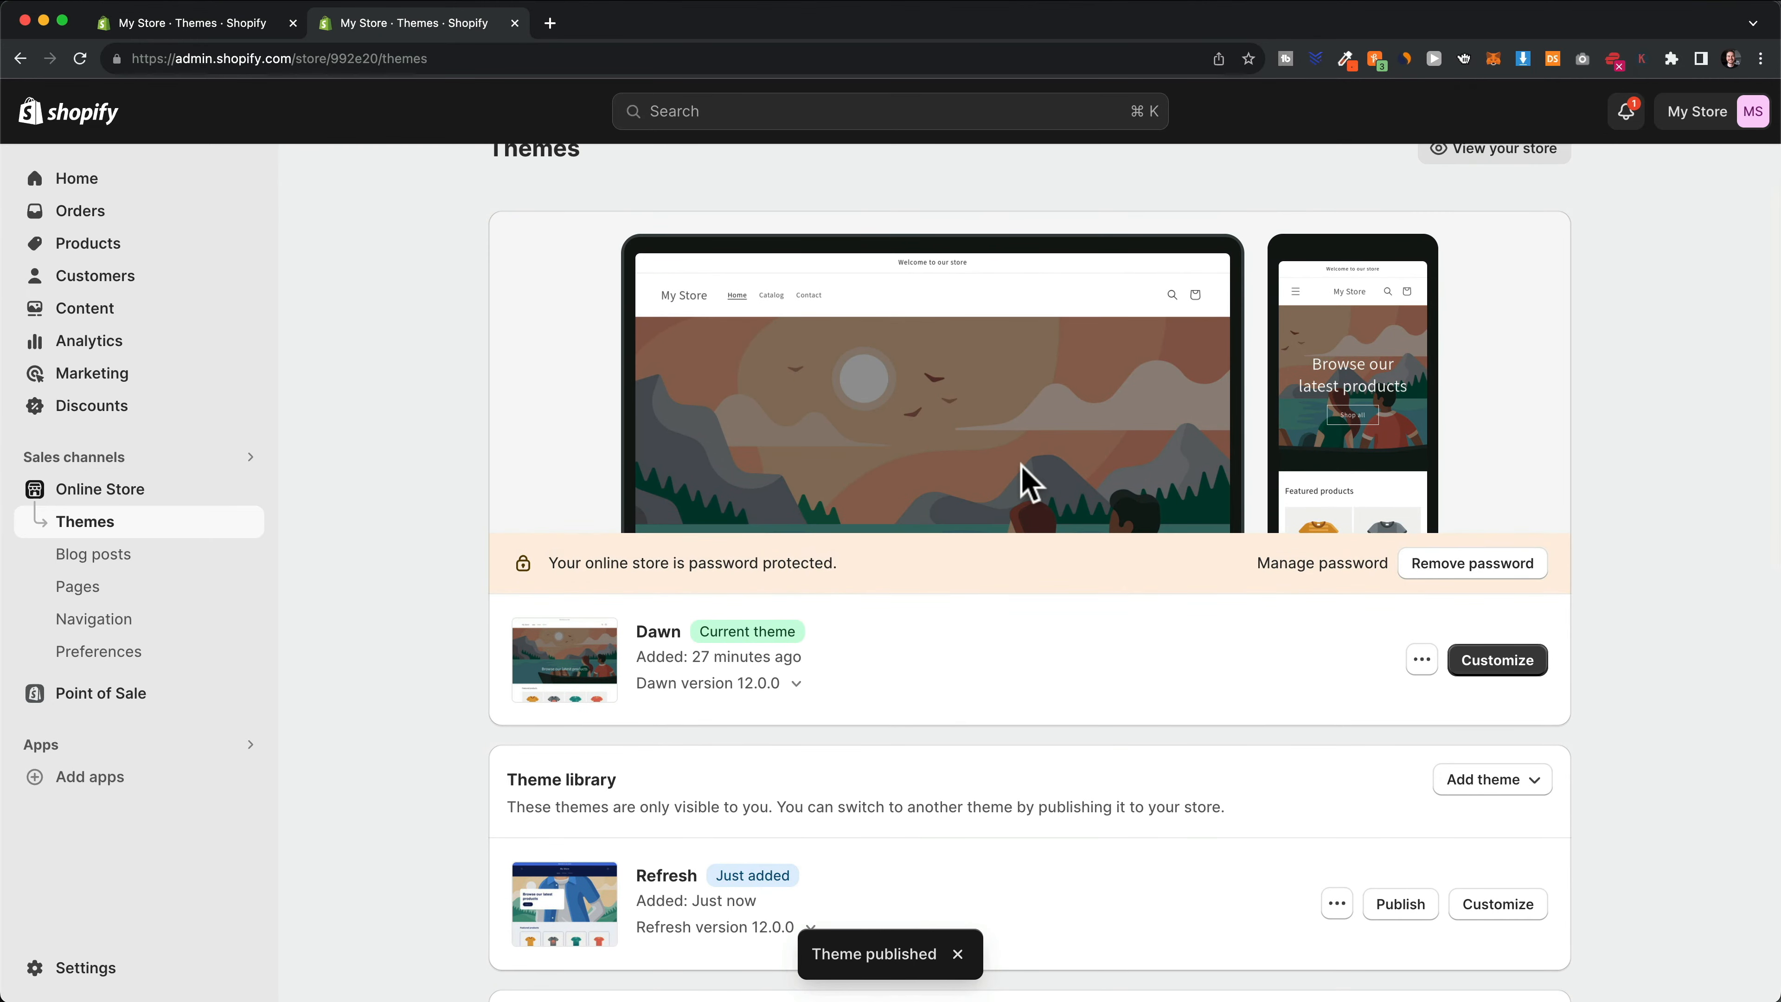
scroll(1036, 480, "down", 3)
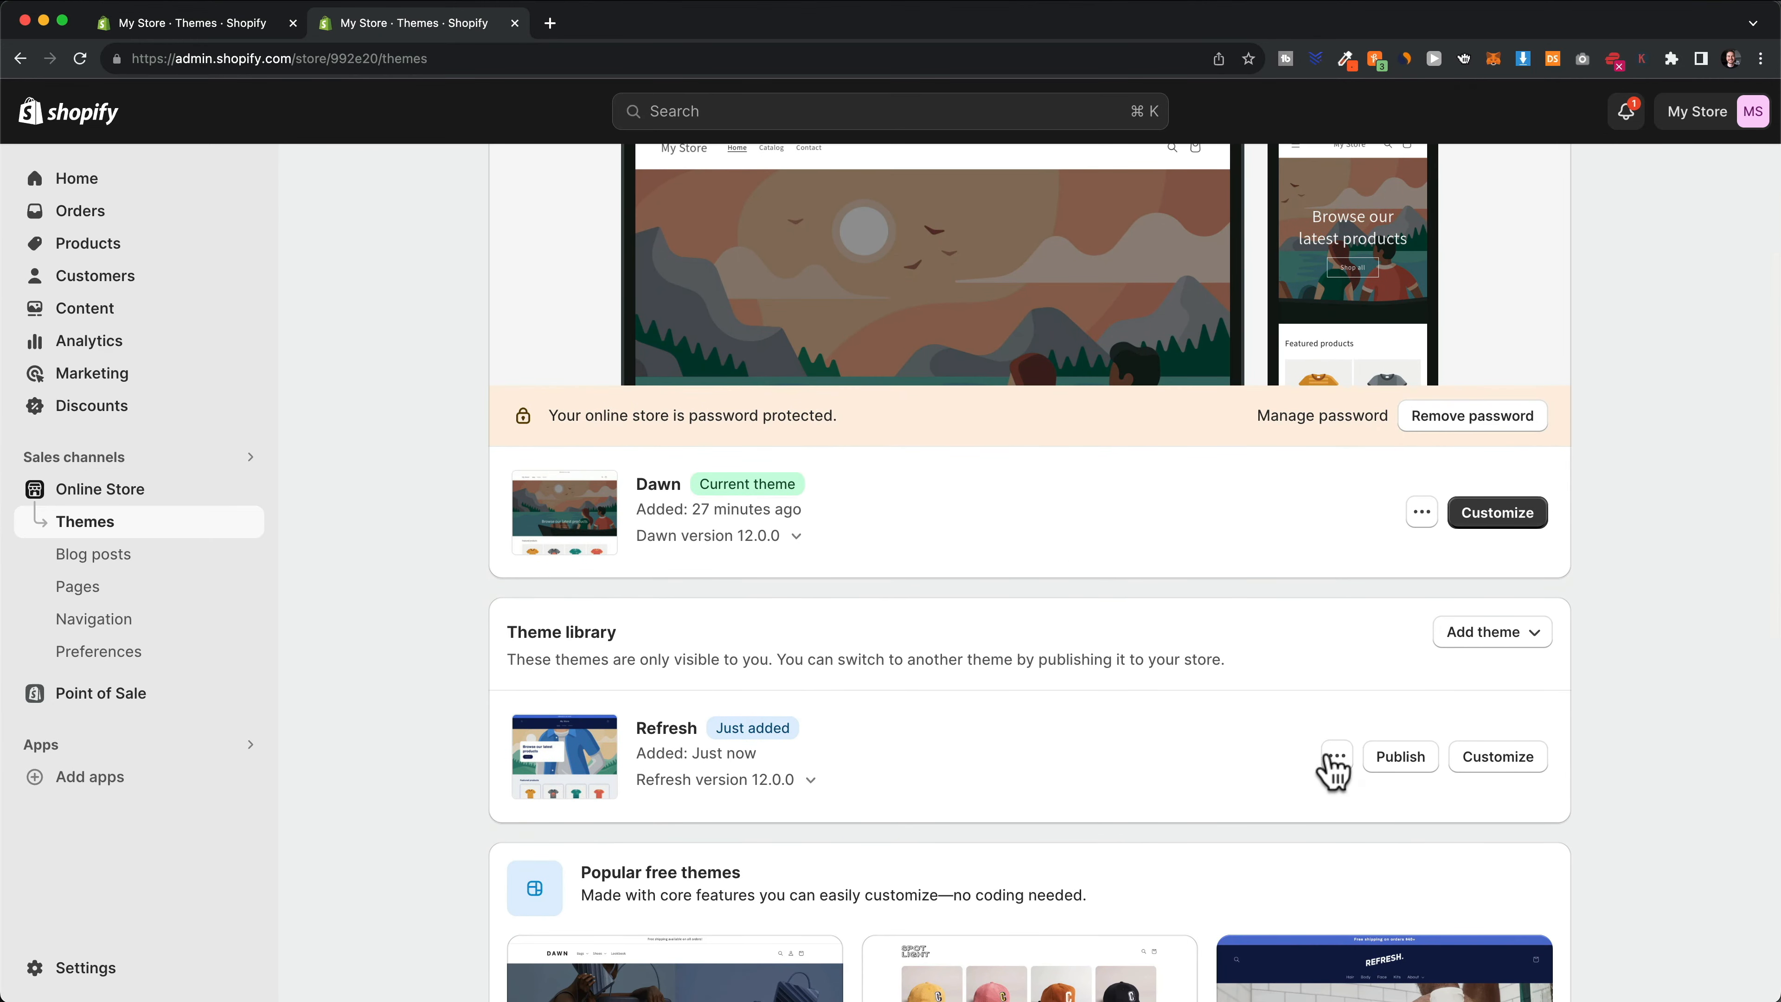
Remove the Refresh theme from the theme library
left_click(1339, 758)
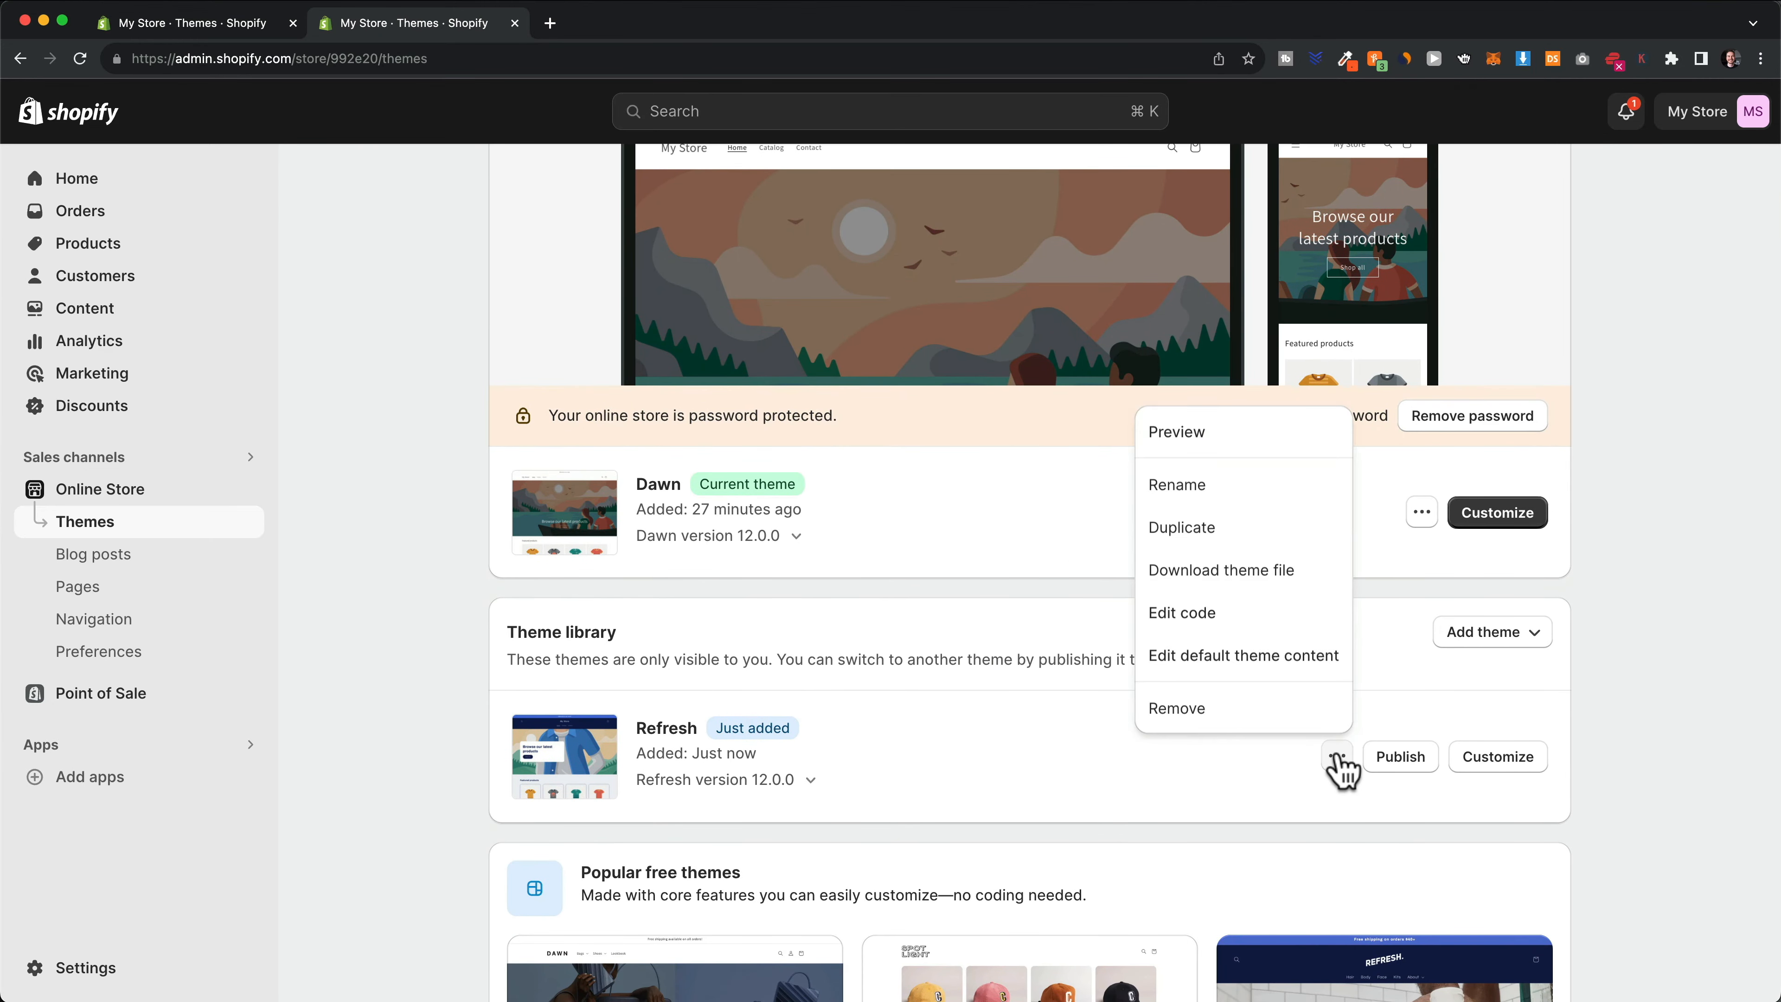
left_click(1204, 707)
left_click(1182, 620)
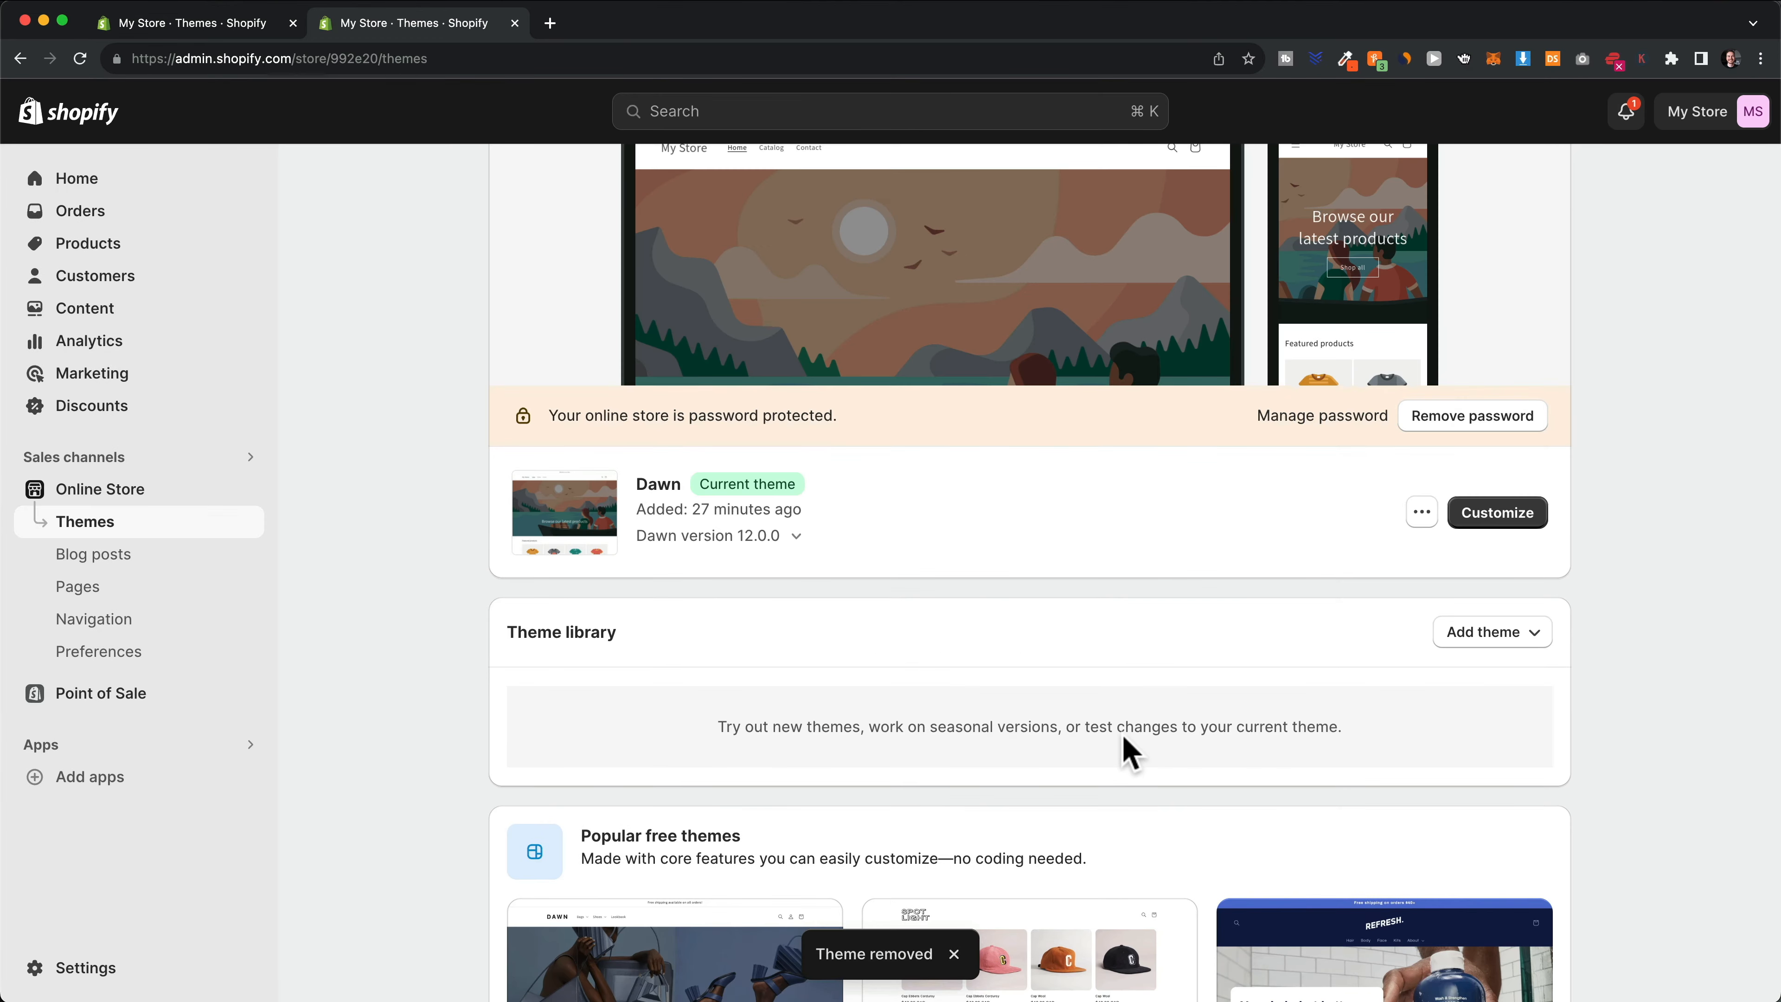
scroll(1123, 734, "up", 4)
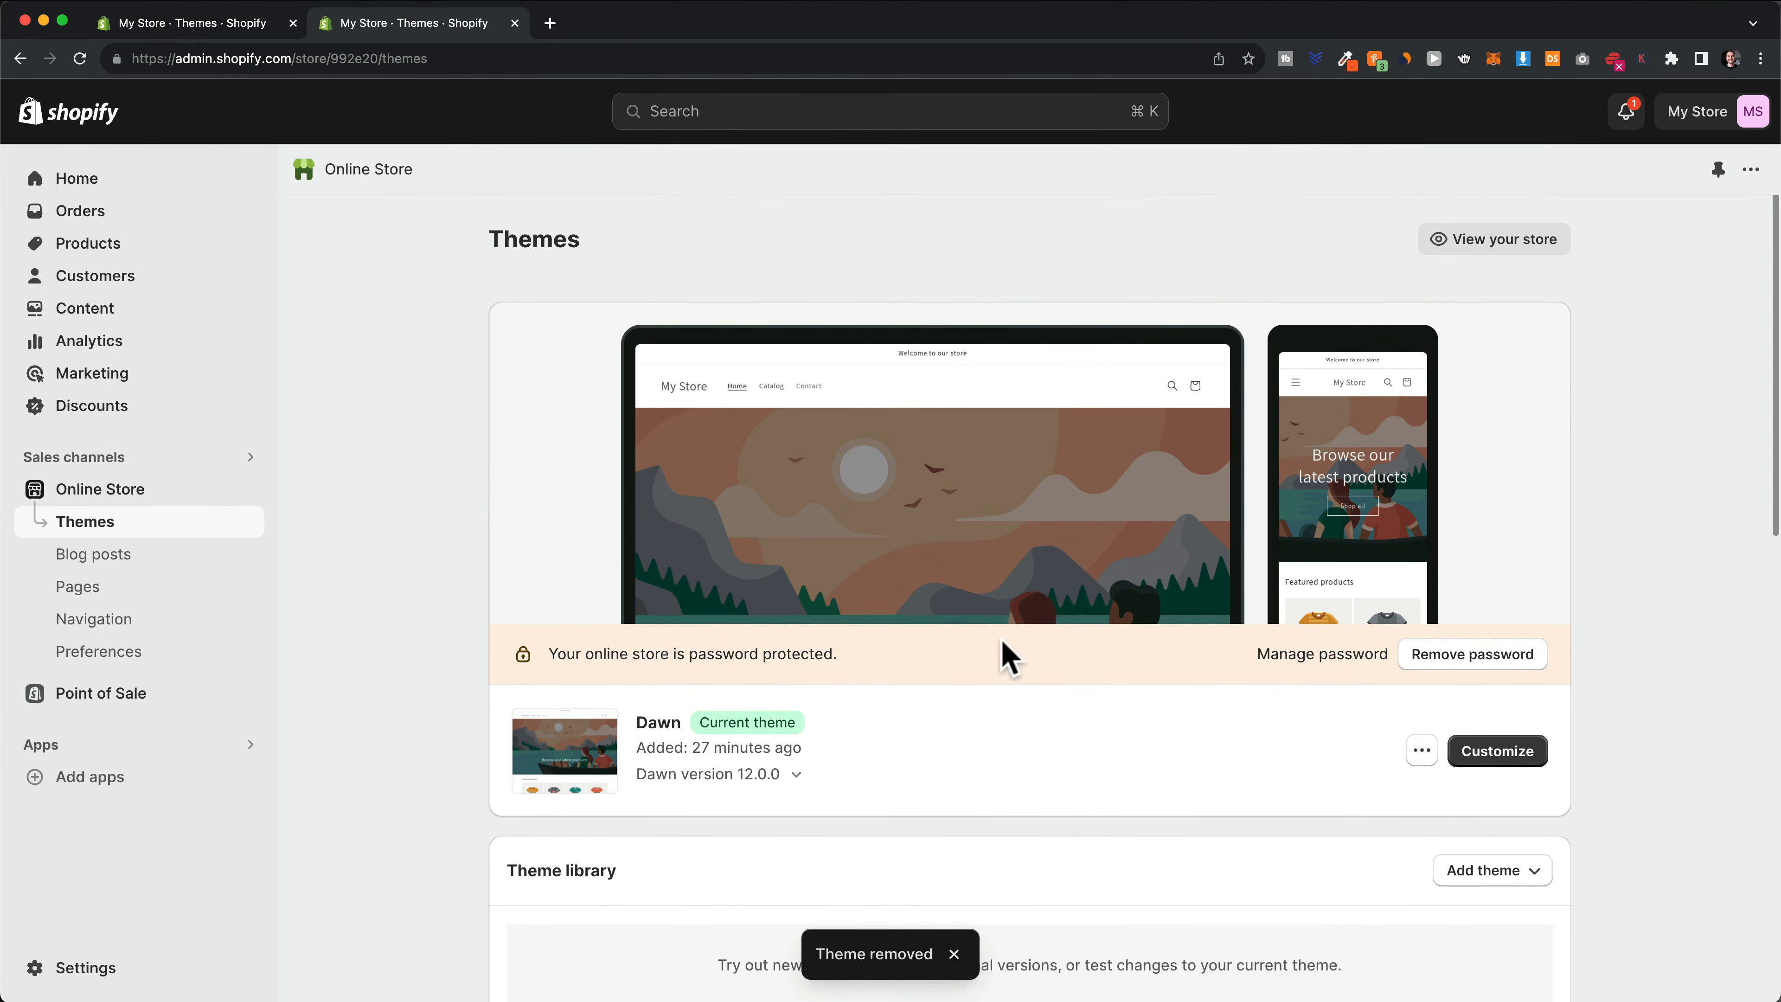
Close the extra themes tab, open the Dawn theme for customization and view its list of editable store pages
key("super+w")
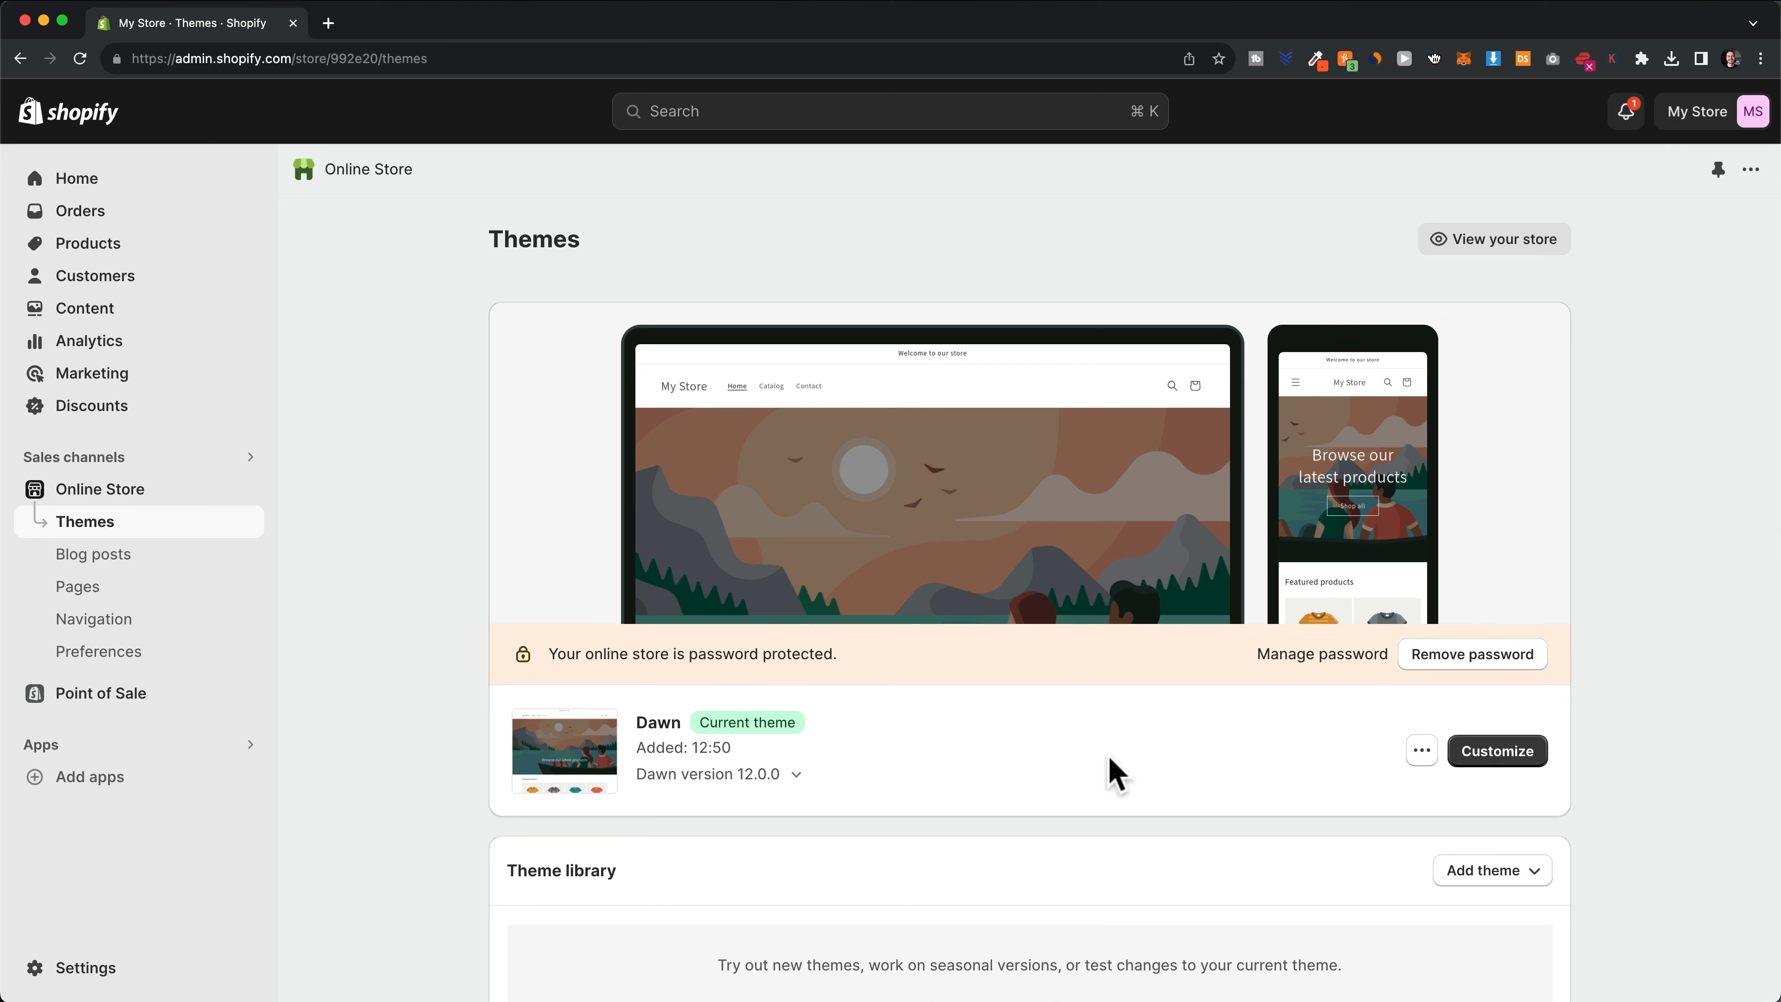
left_click(1499, 758)
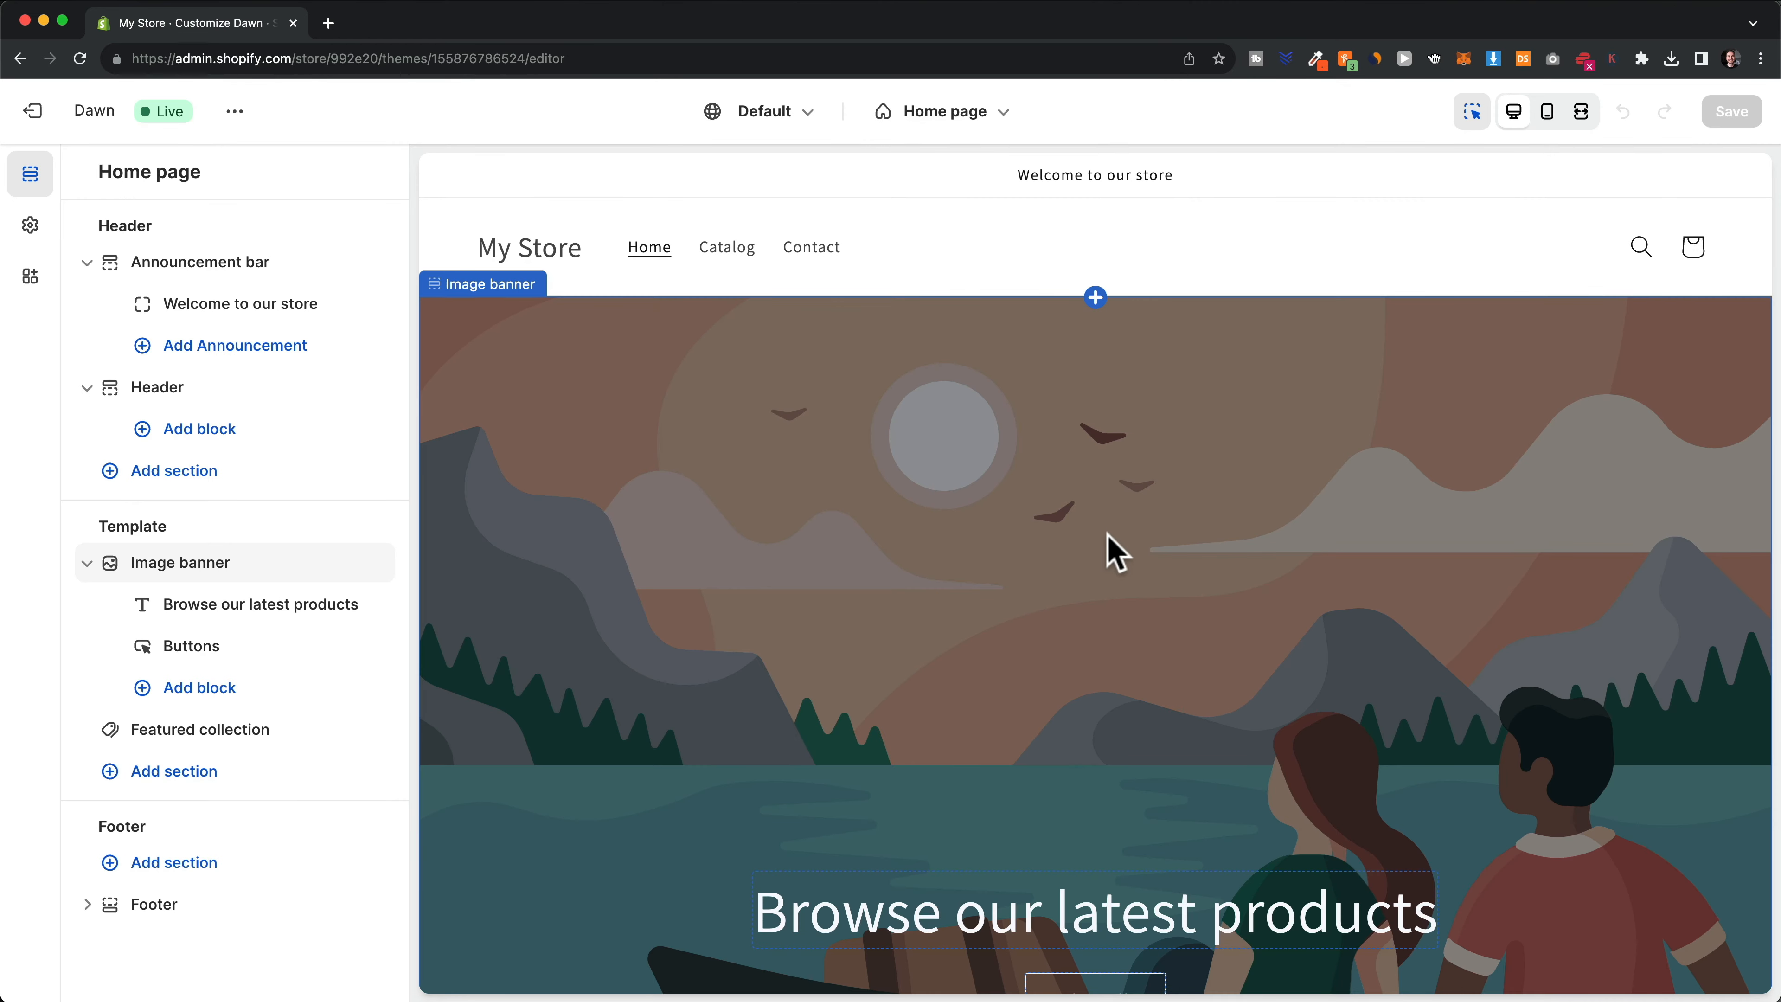
left_click(968, 114)
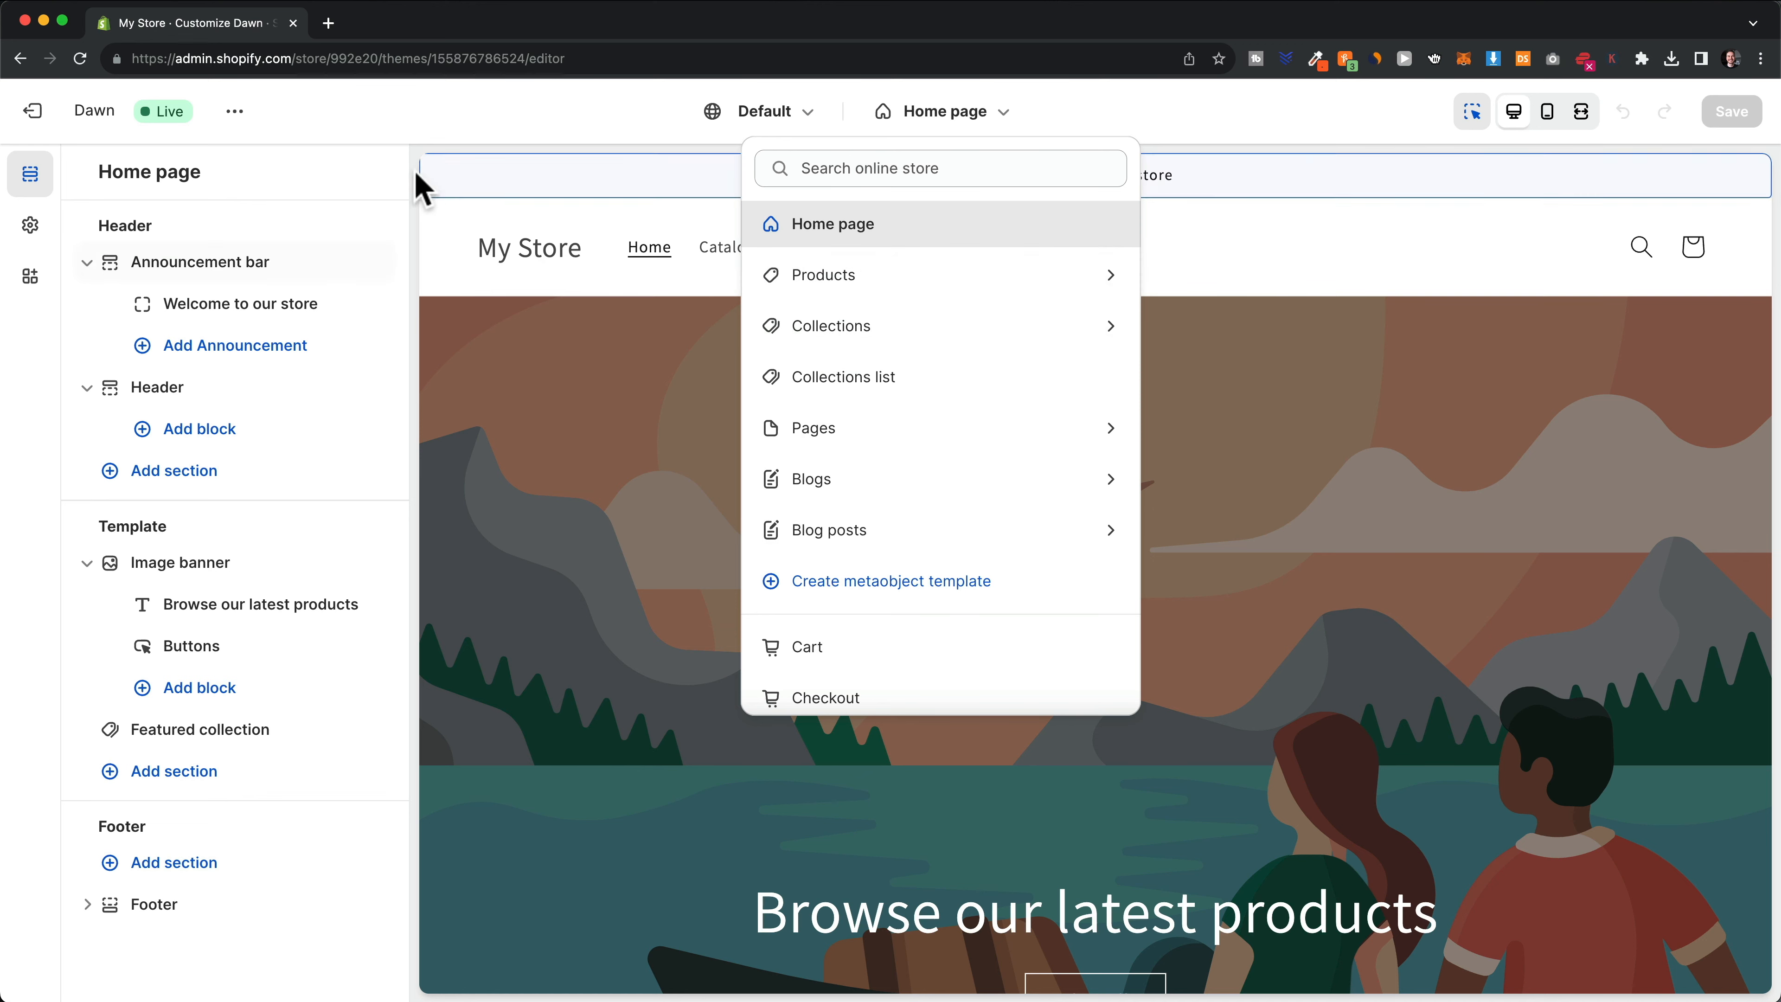
left_click(378, 202)
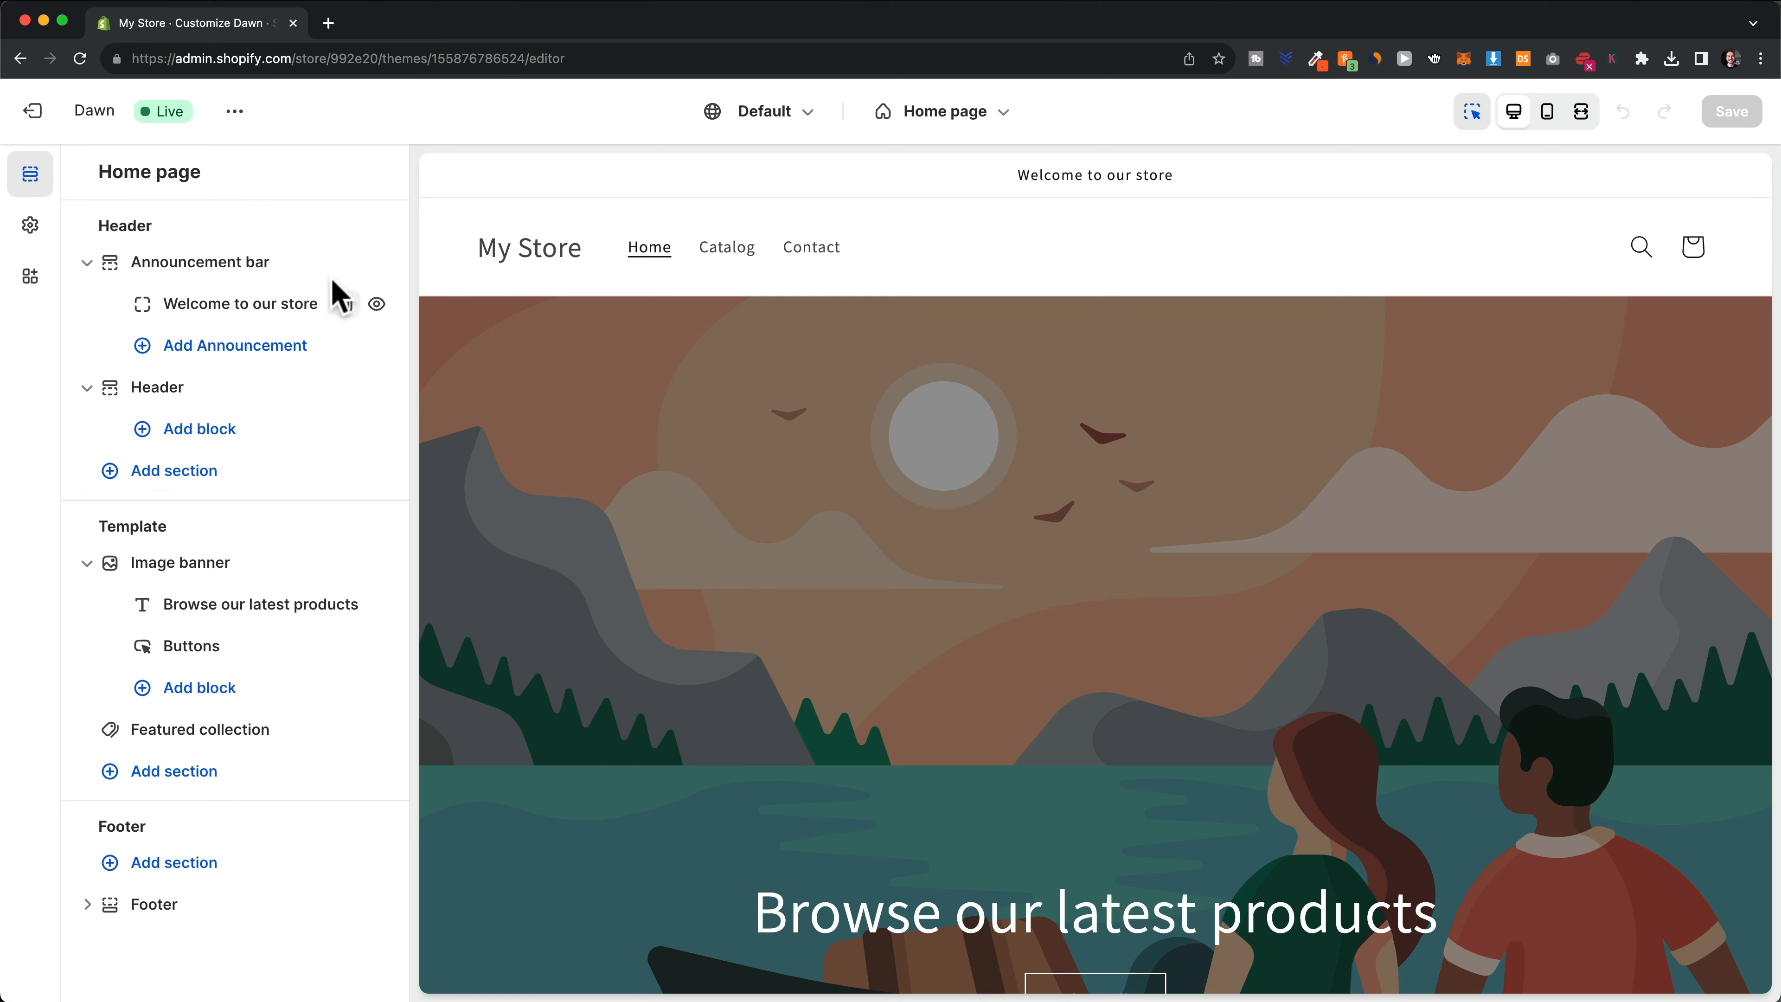
Look at the settings of the home page's Announcement bar and Header sections
left_click(212, 263)
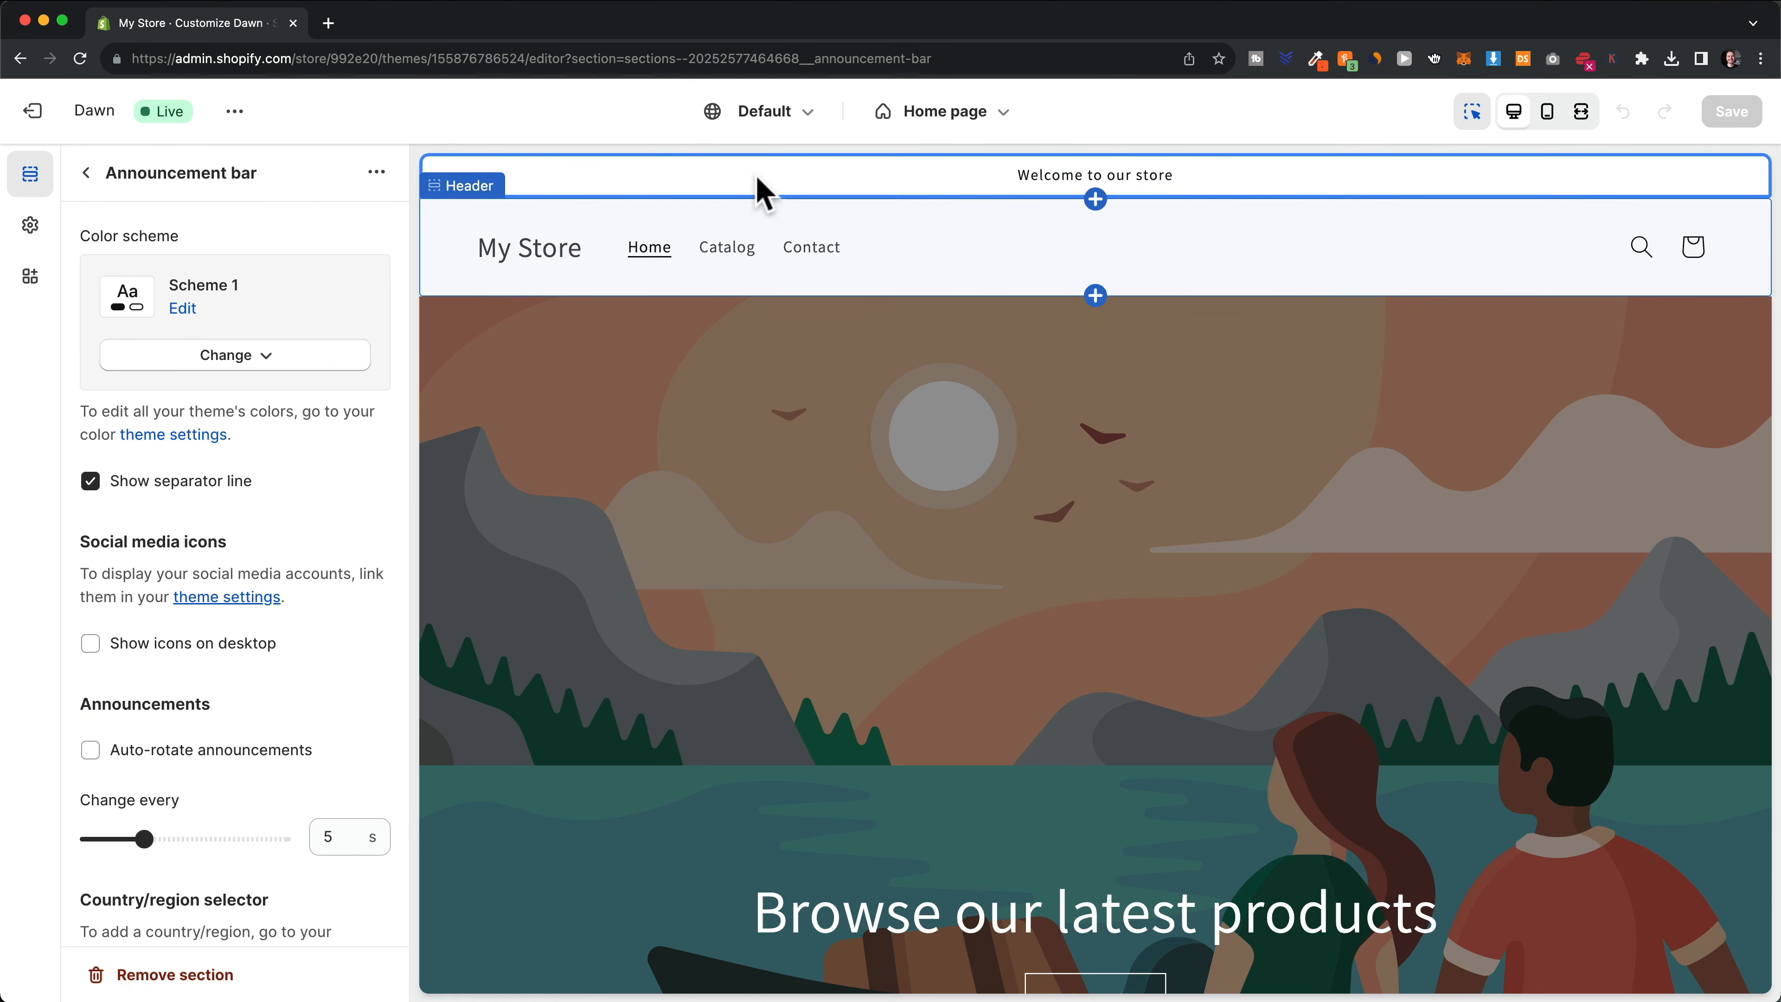
left_click(85, 173)
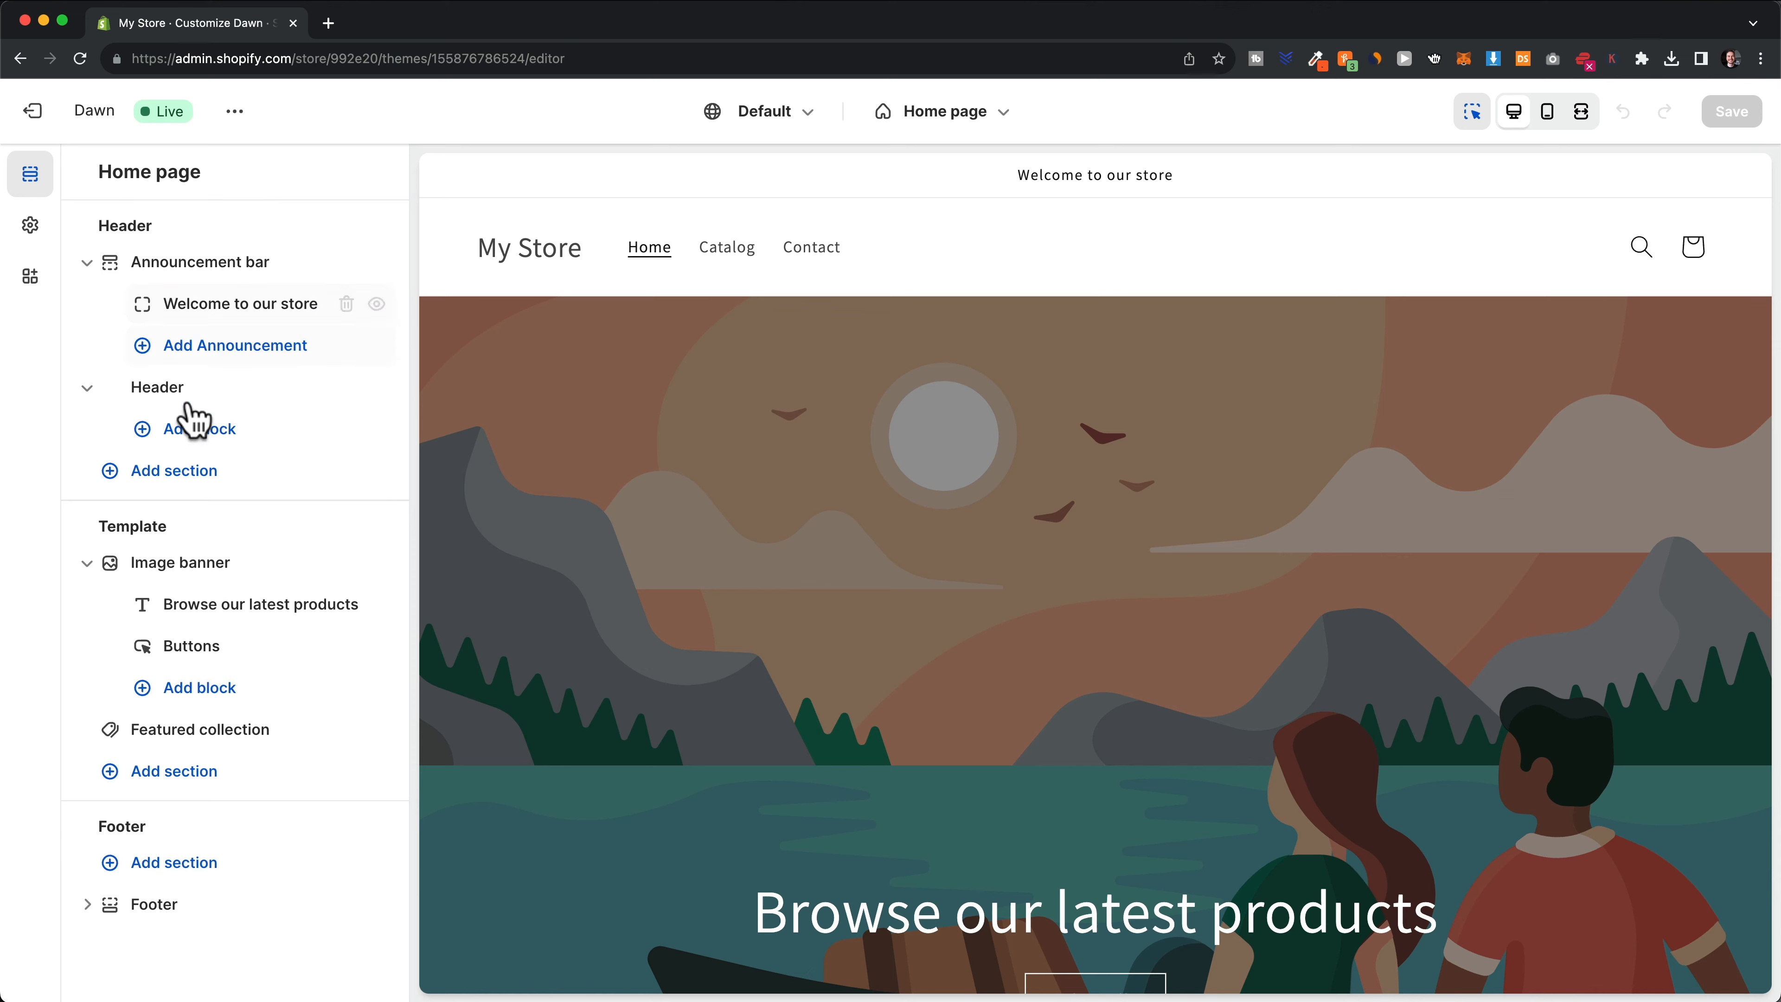
left_click(177, 390)
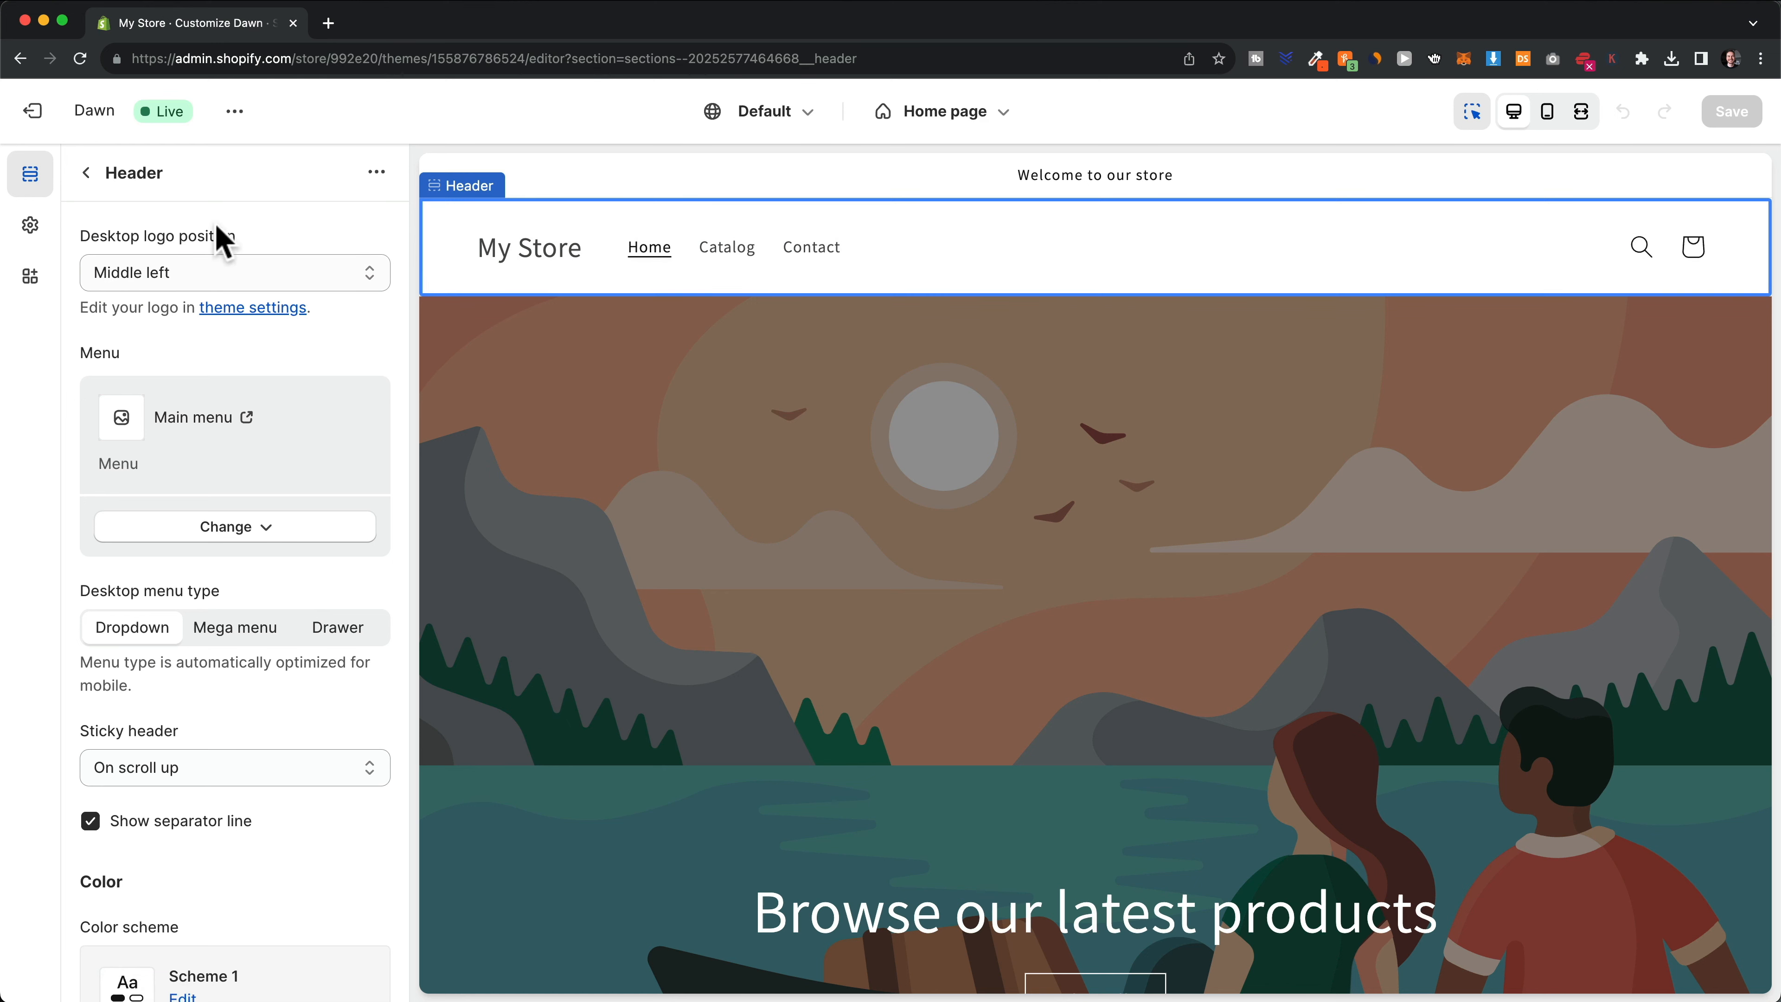
left_click(85, 172)
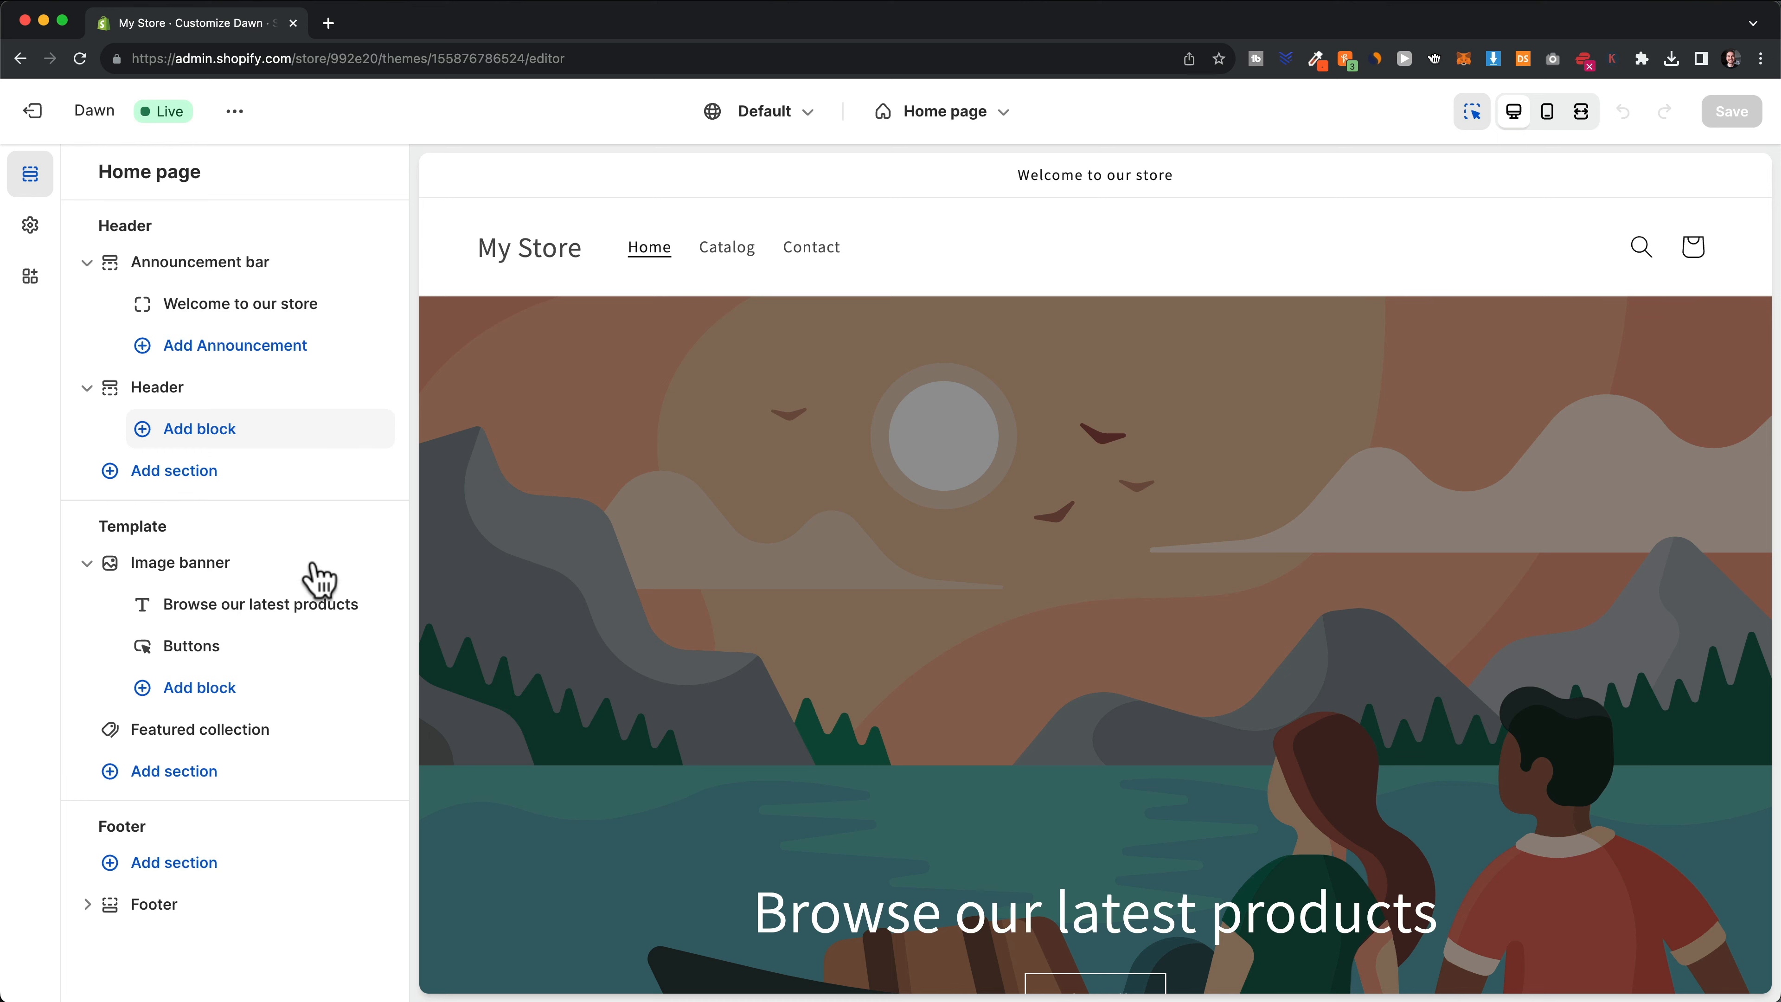
Look through the home page preview, comparing the image banner, featured collection and footer with the listed sections
scroll(862, 744, "down", 15)
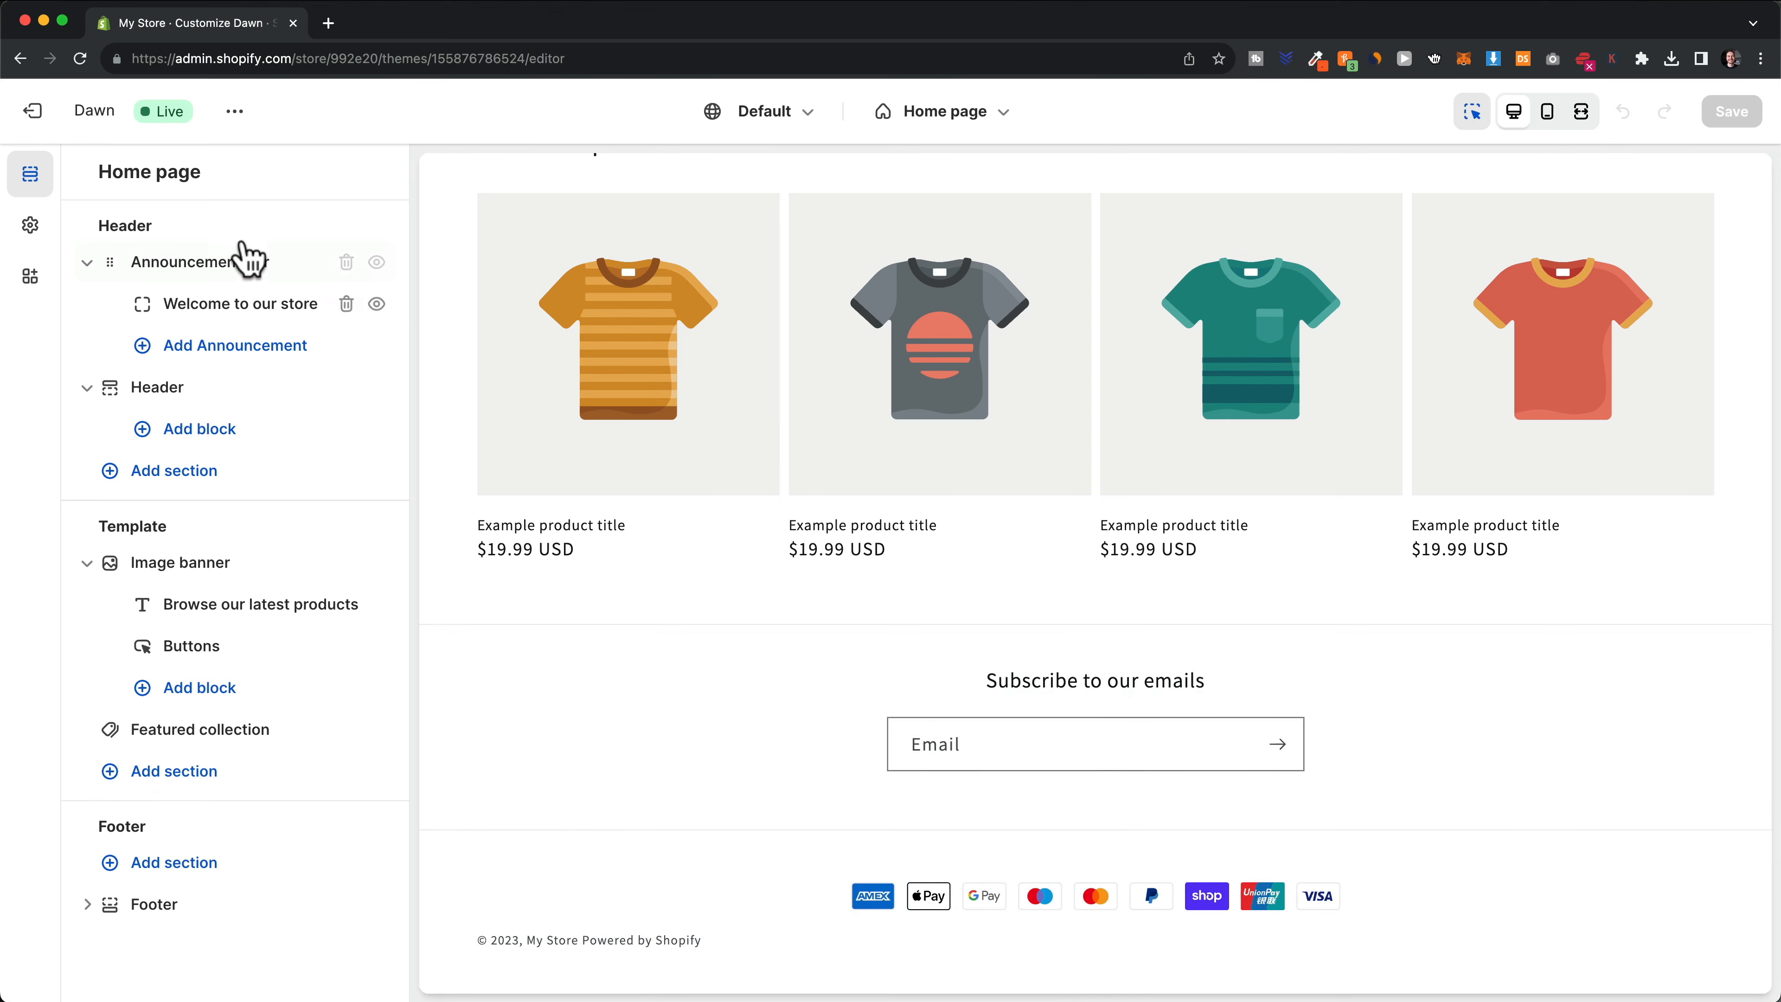
scroll(615, 560, "up", 10)
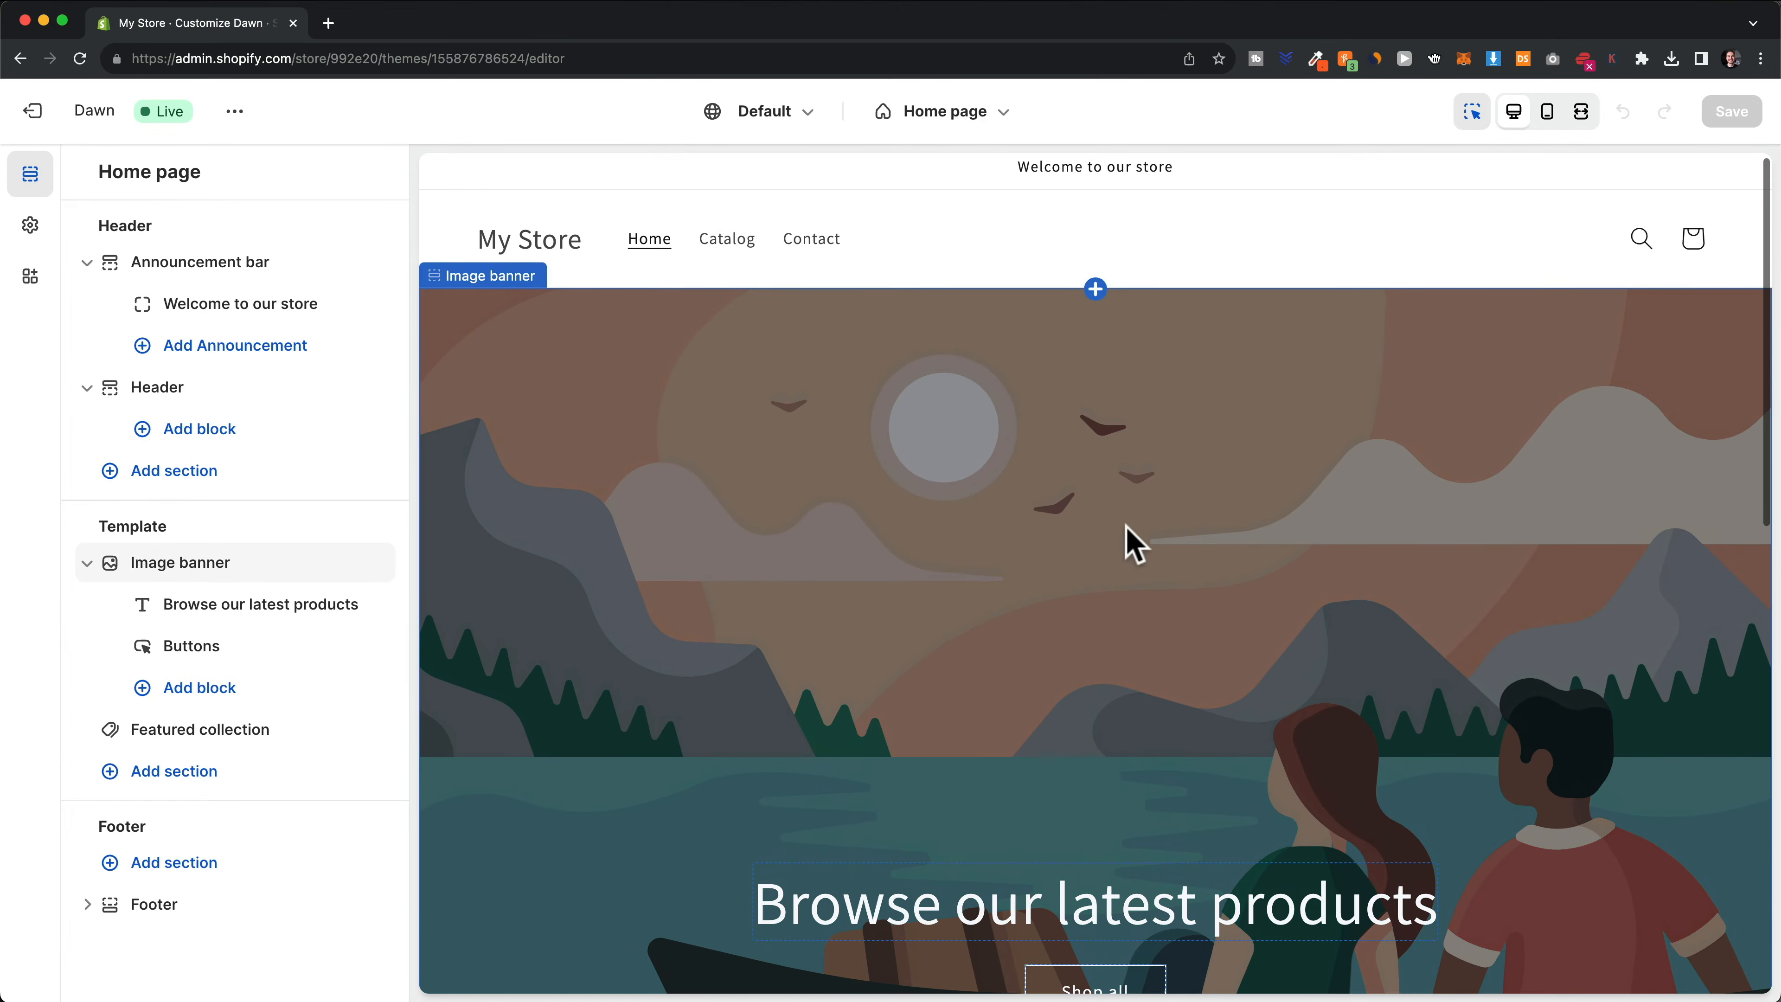
scroll(1020, 491, "down", 5)
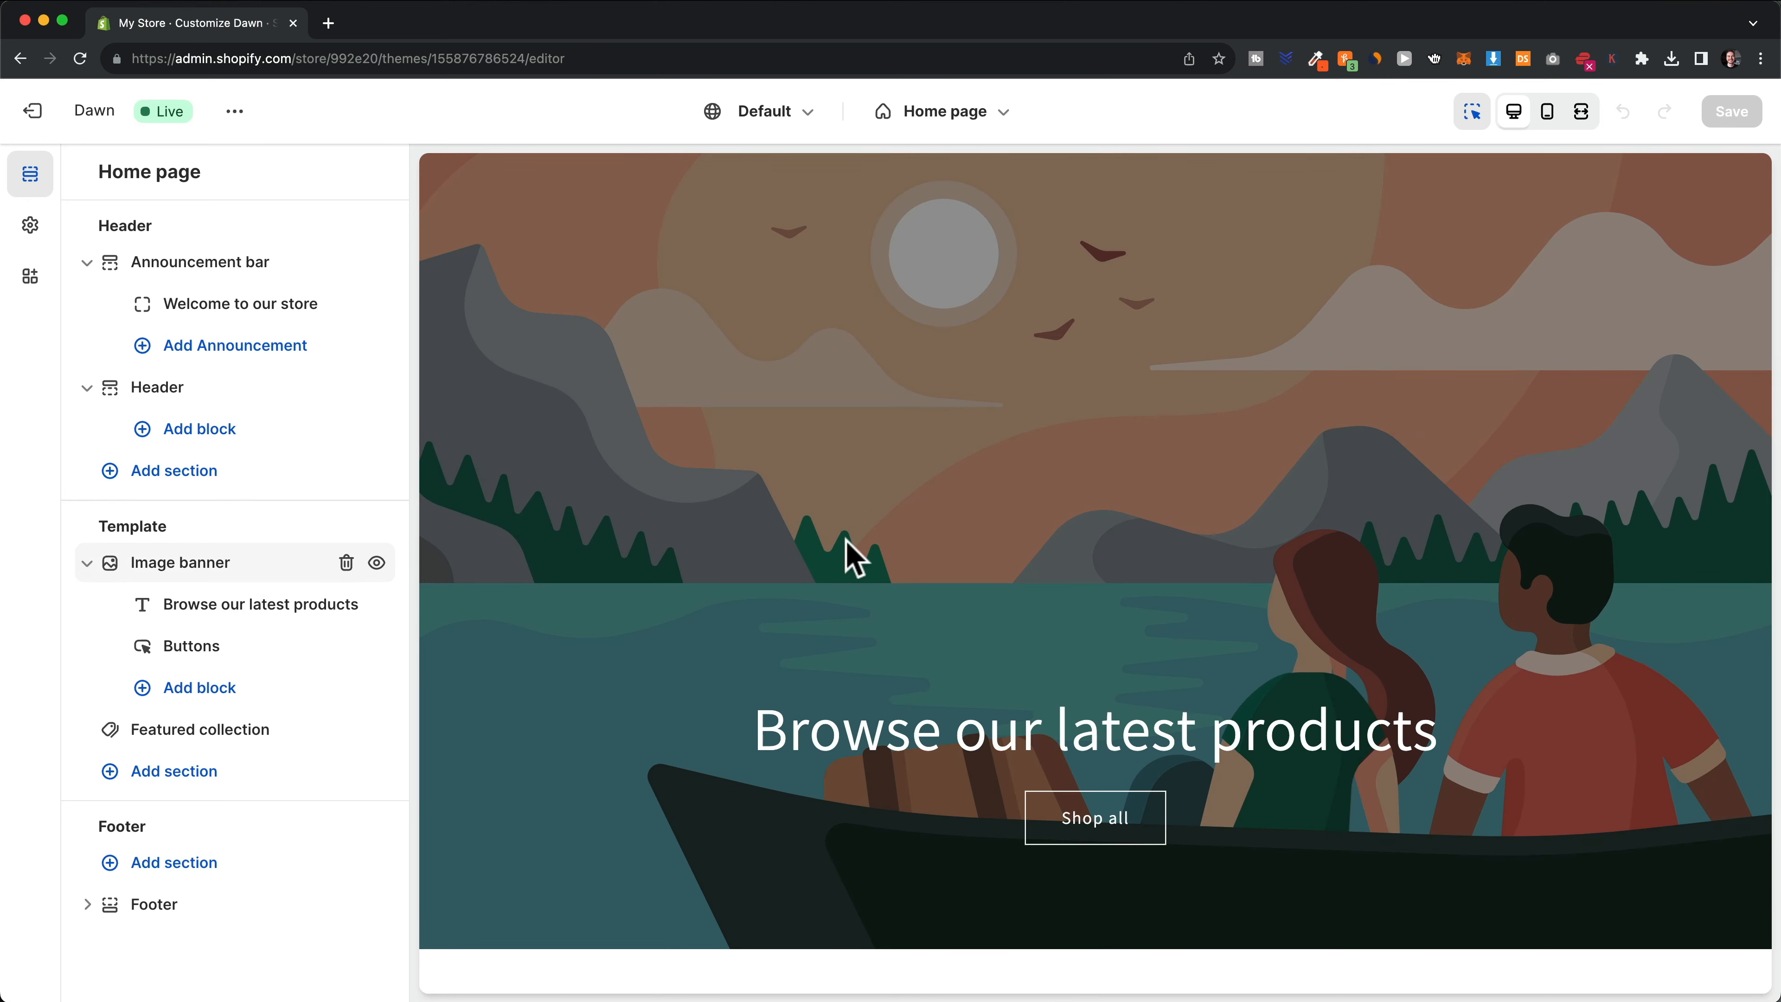
left_click(237, 736)
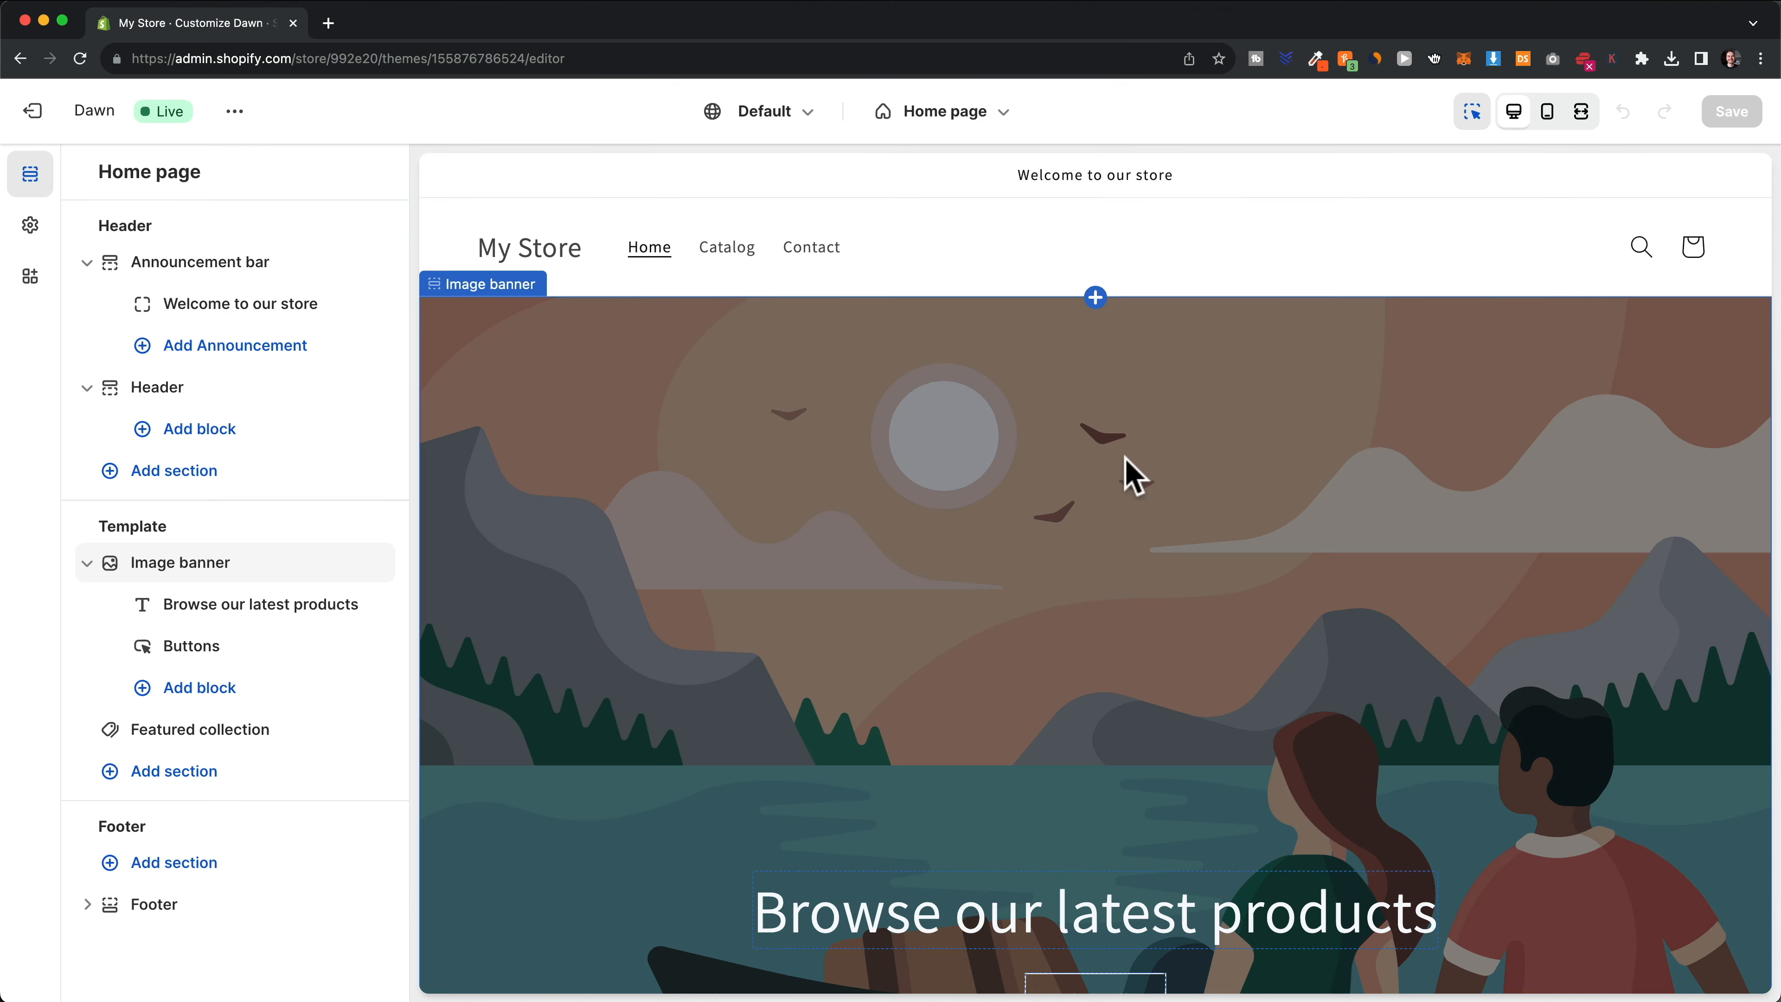
scroll(1122, 474, "down", 4)
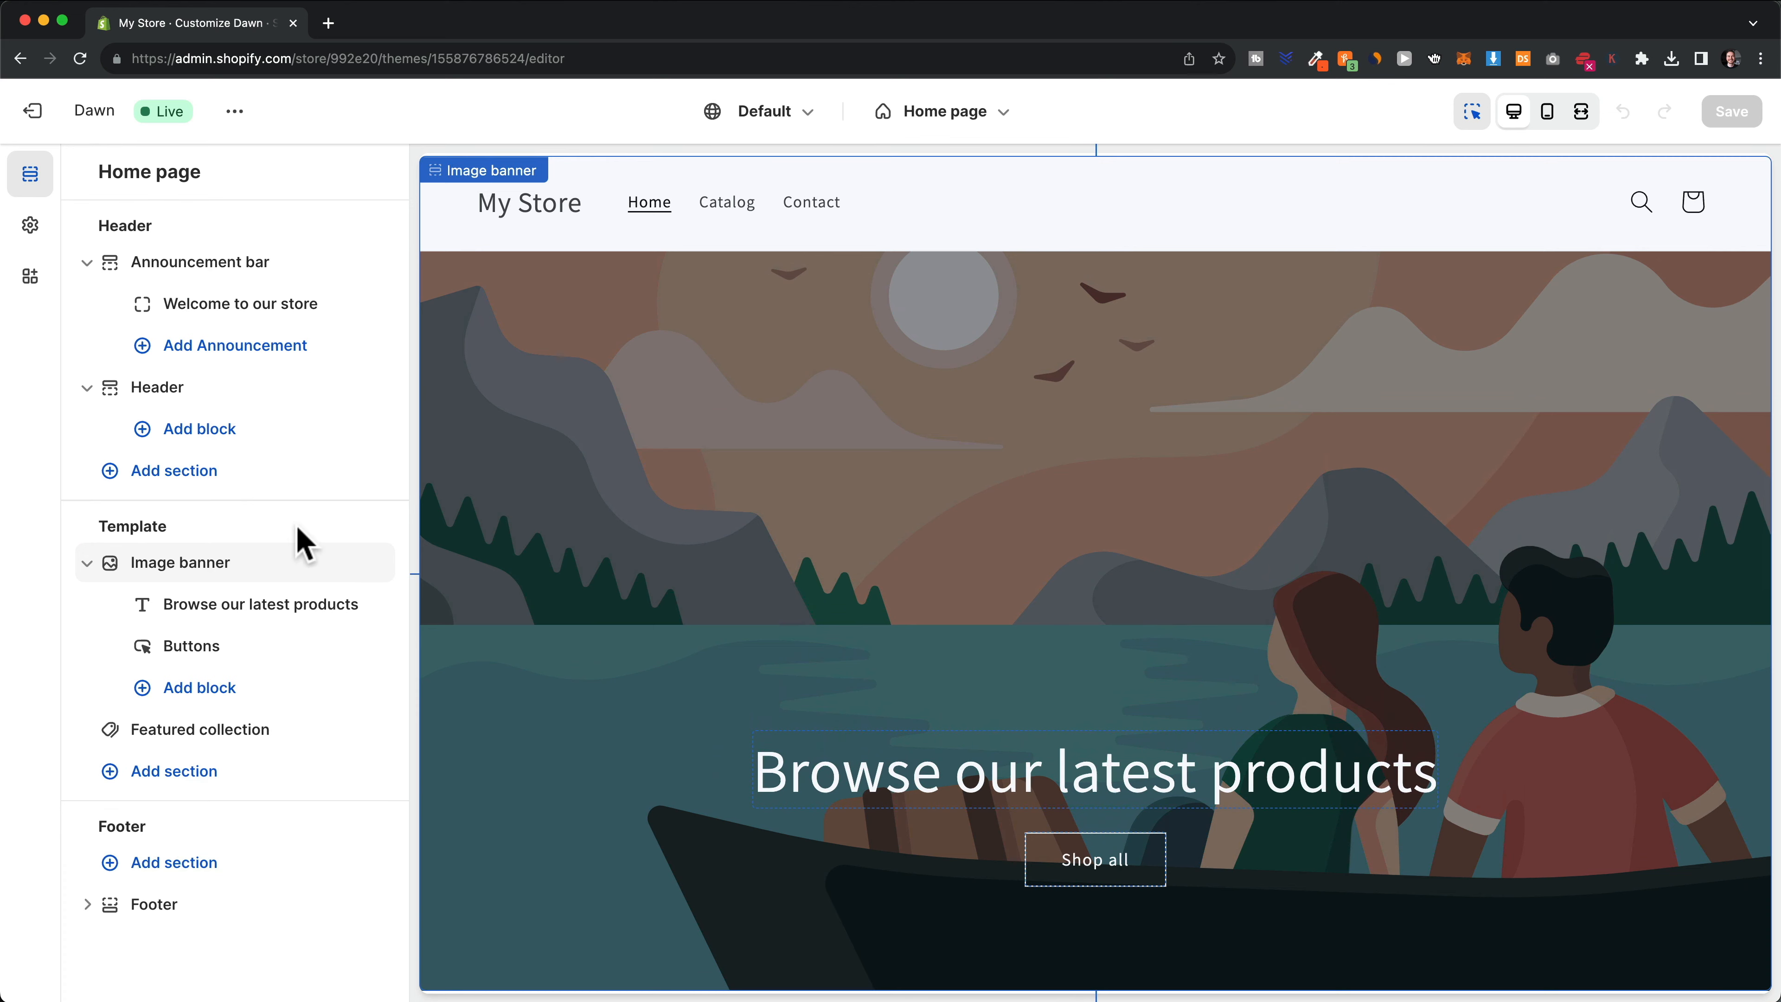
Look at the Image banner section's settings and the block types that can be added to it
left_click(219, 564)
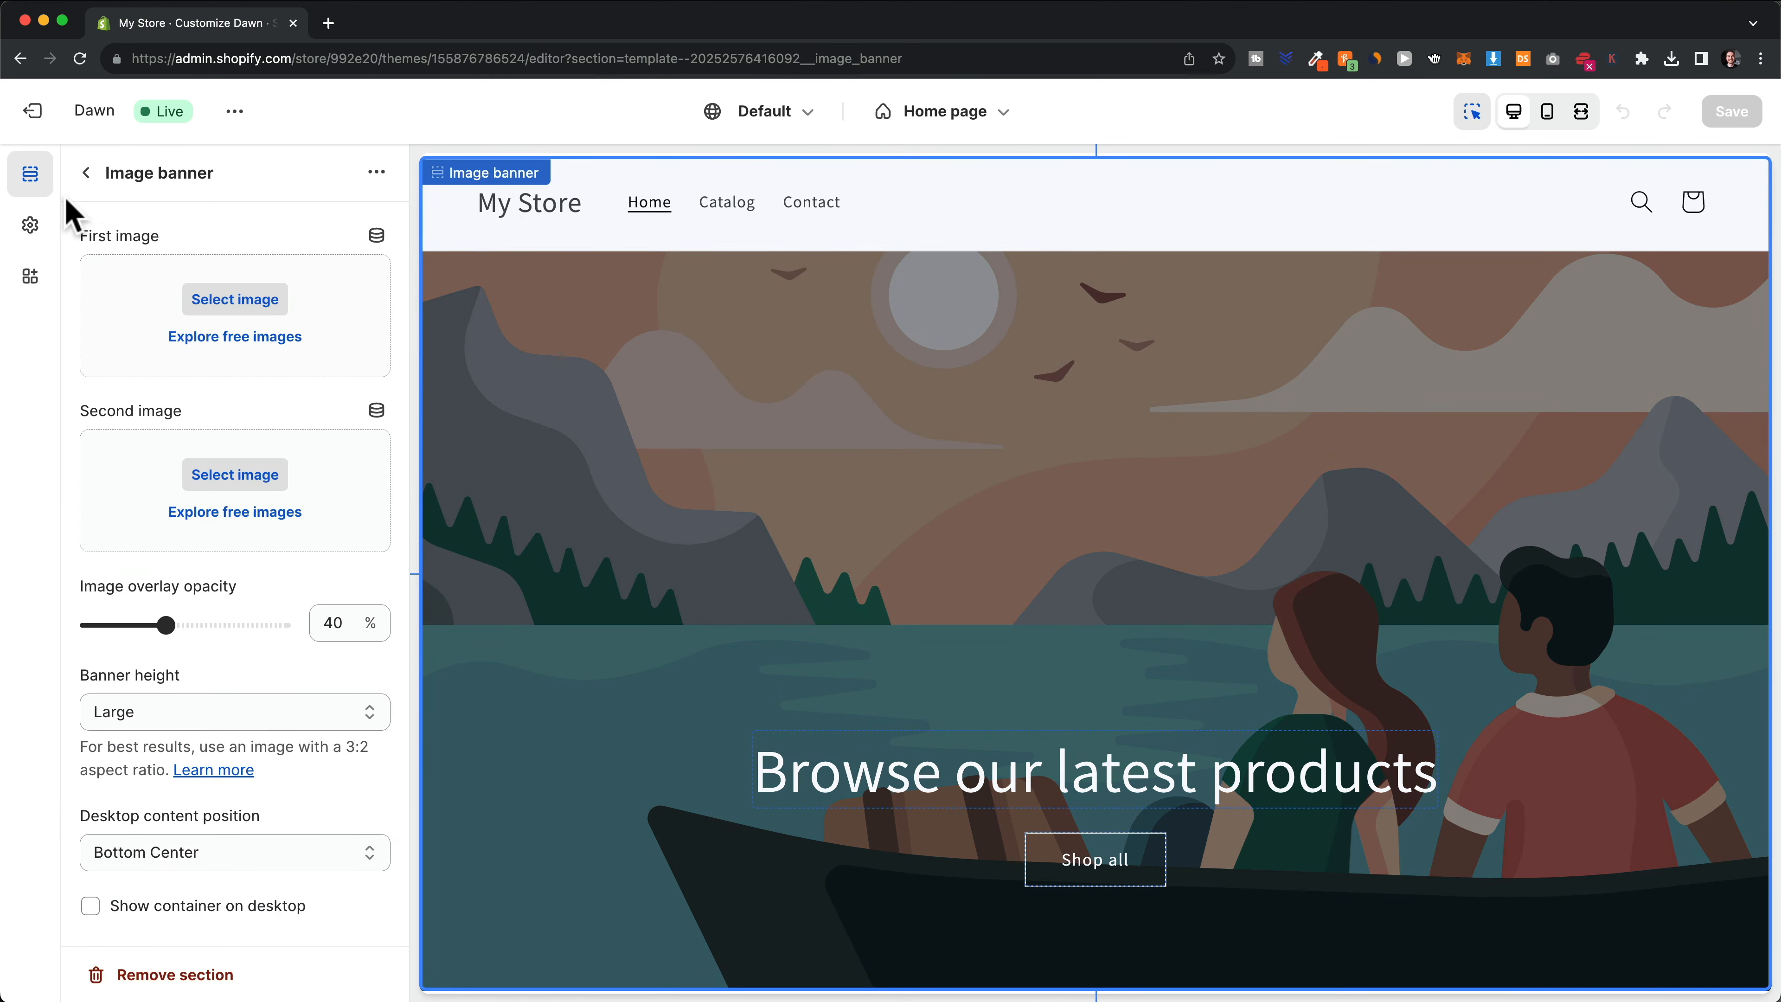
left_click(86, 173)
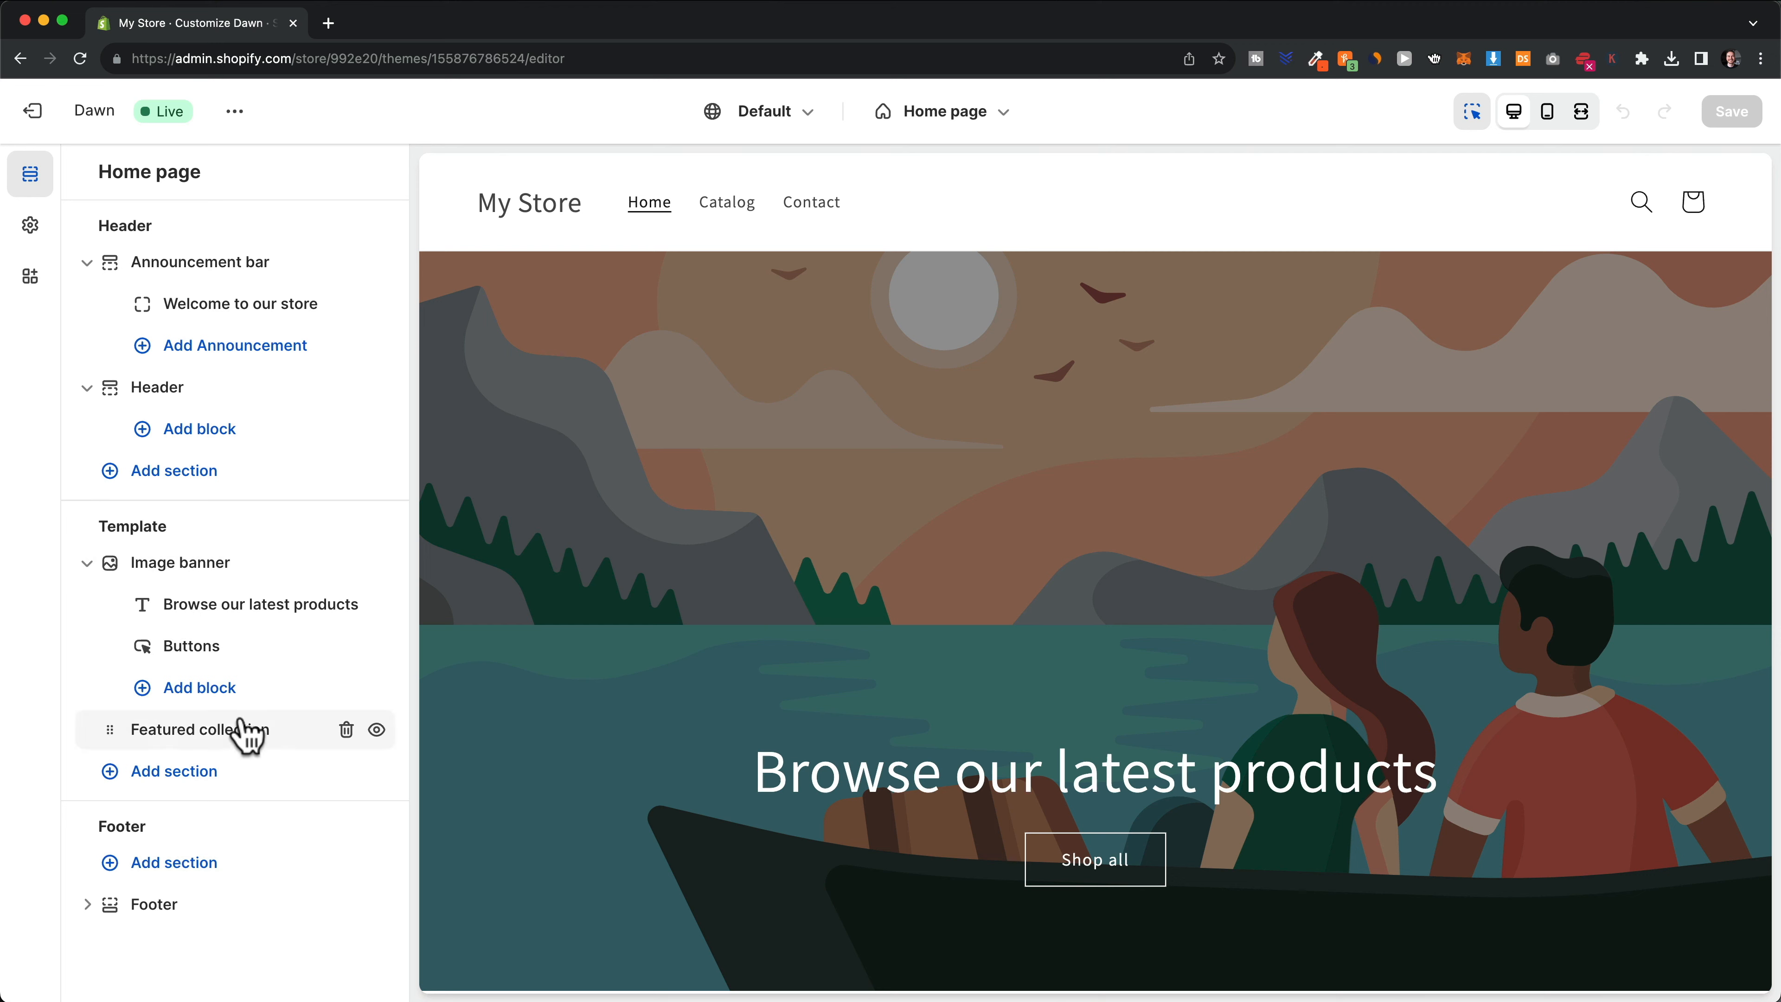
left_click(172, 693)
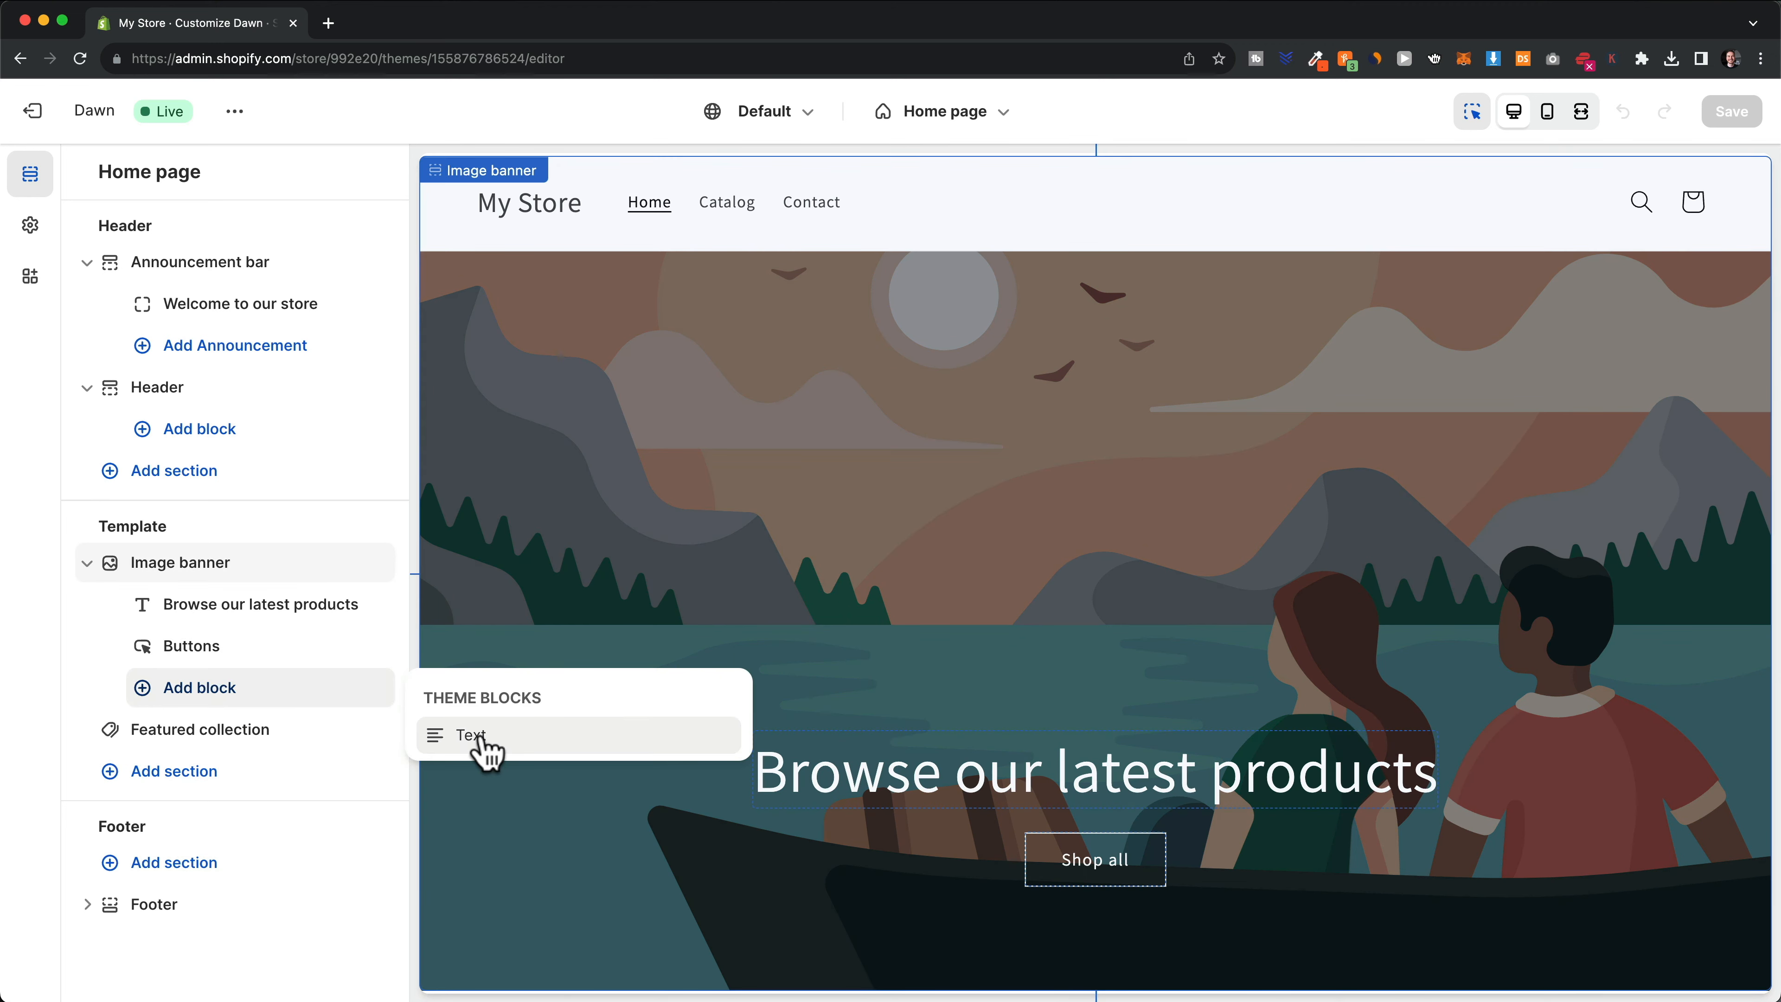
left_click(970, 628)
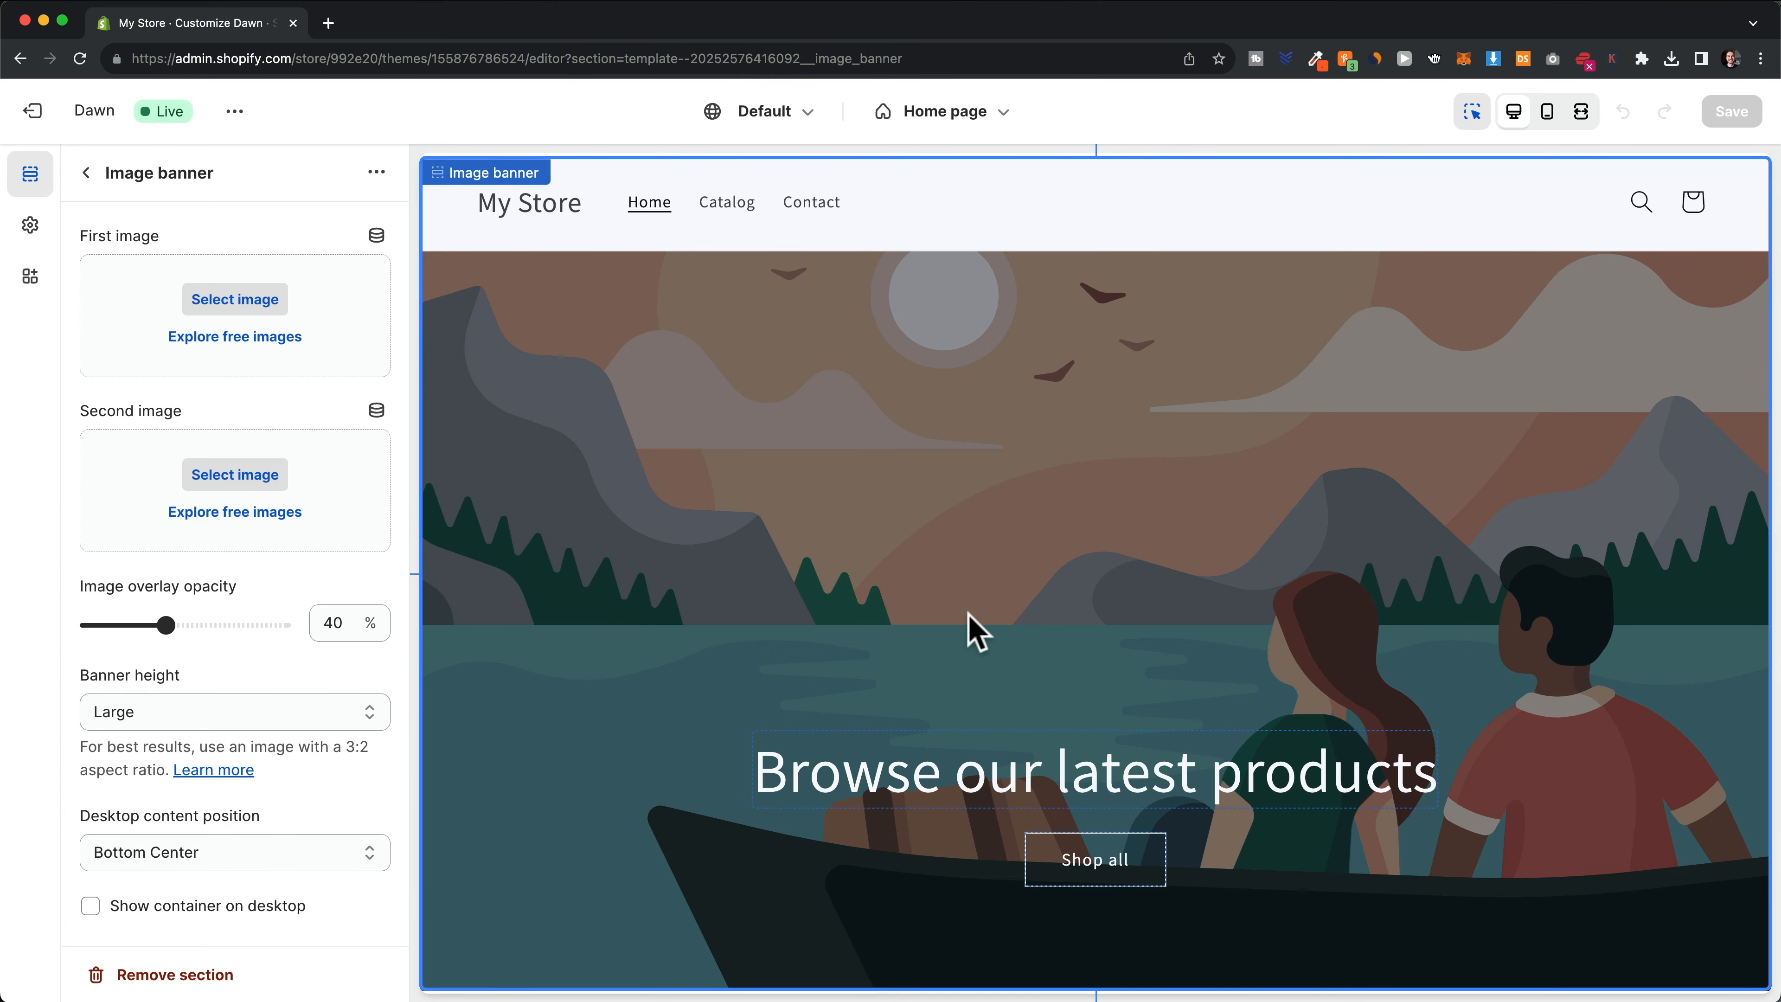
left_click(87, 174)
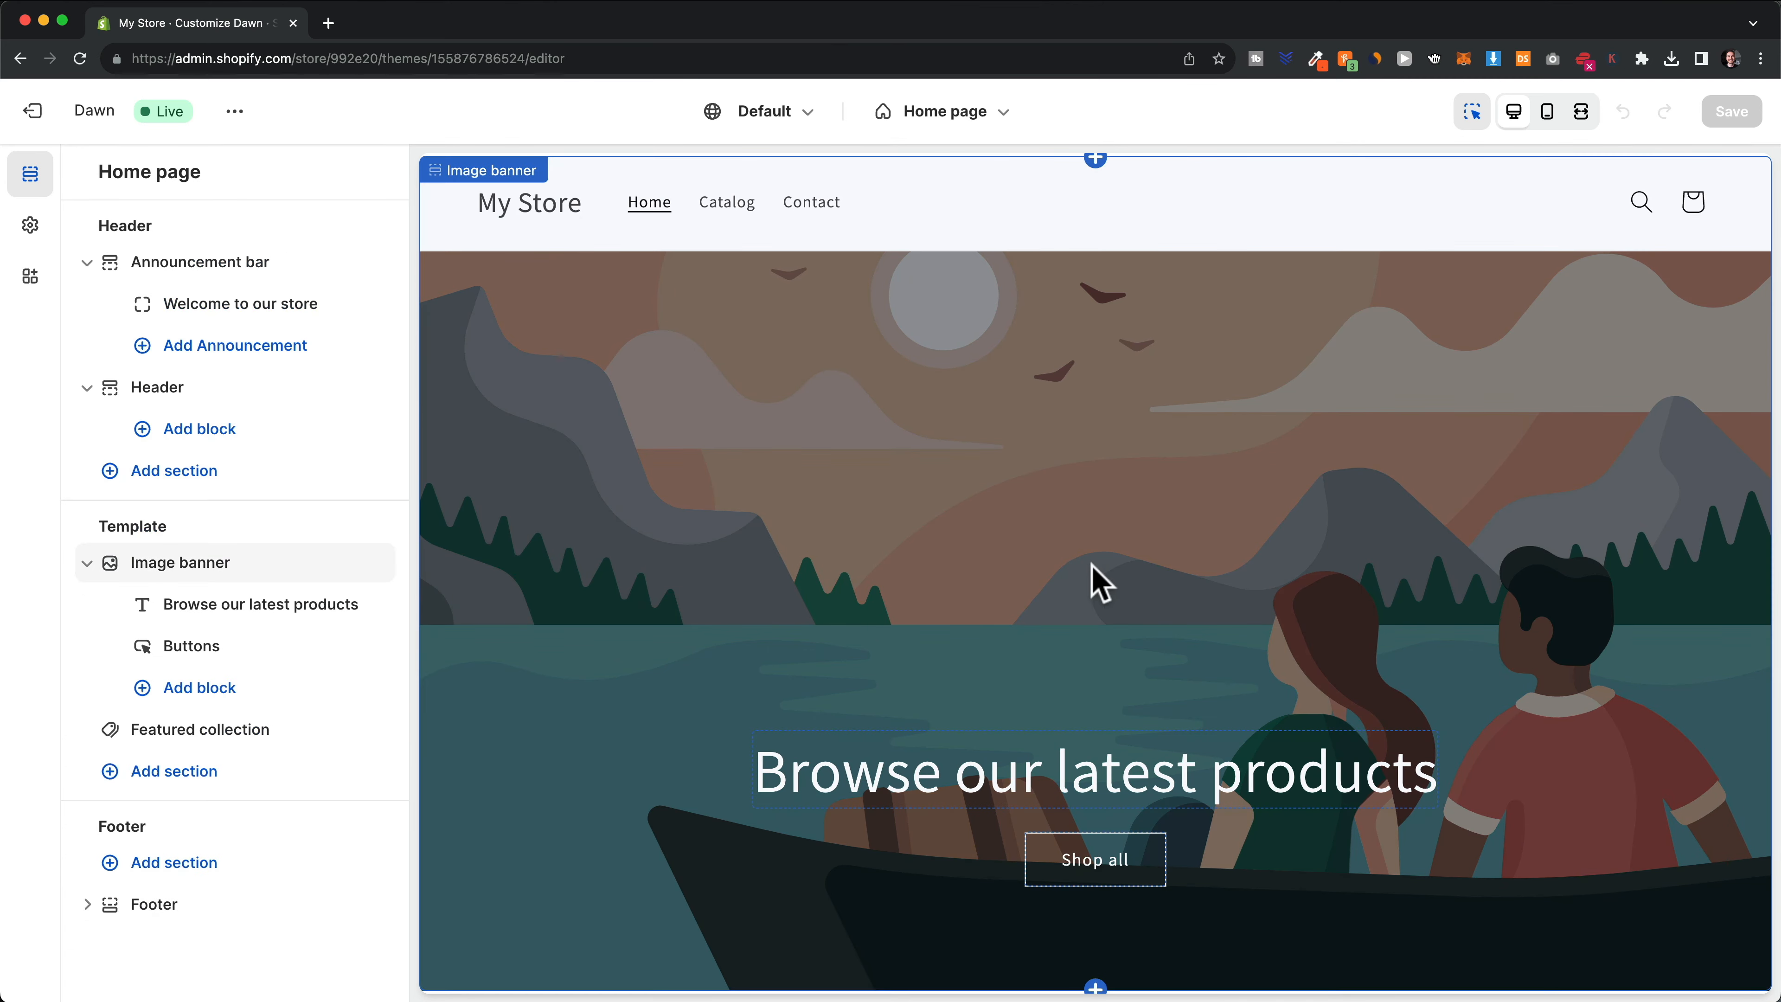
Add a Rich text section between the Image banner and the Featured collection
scroll(1100, 583, "down", 5)
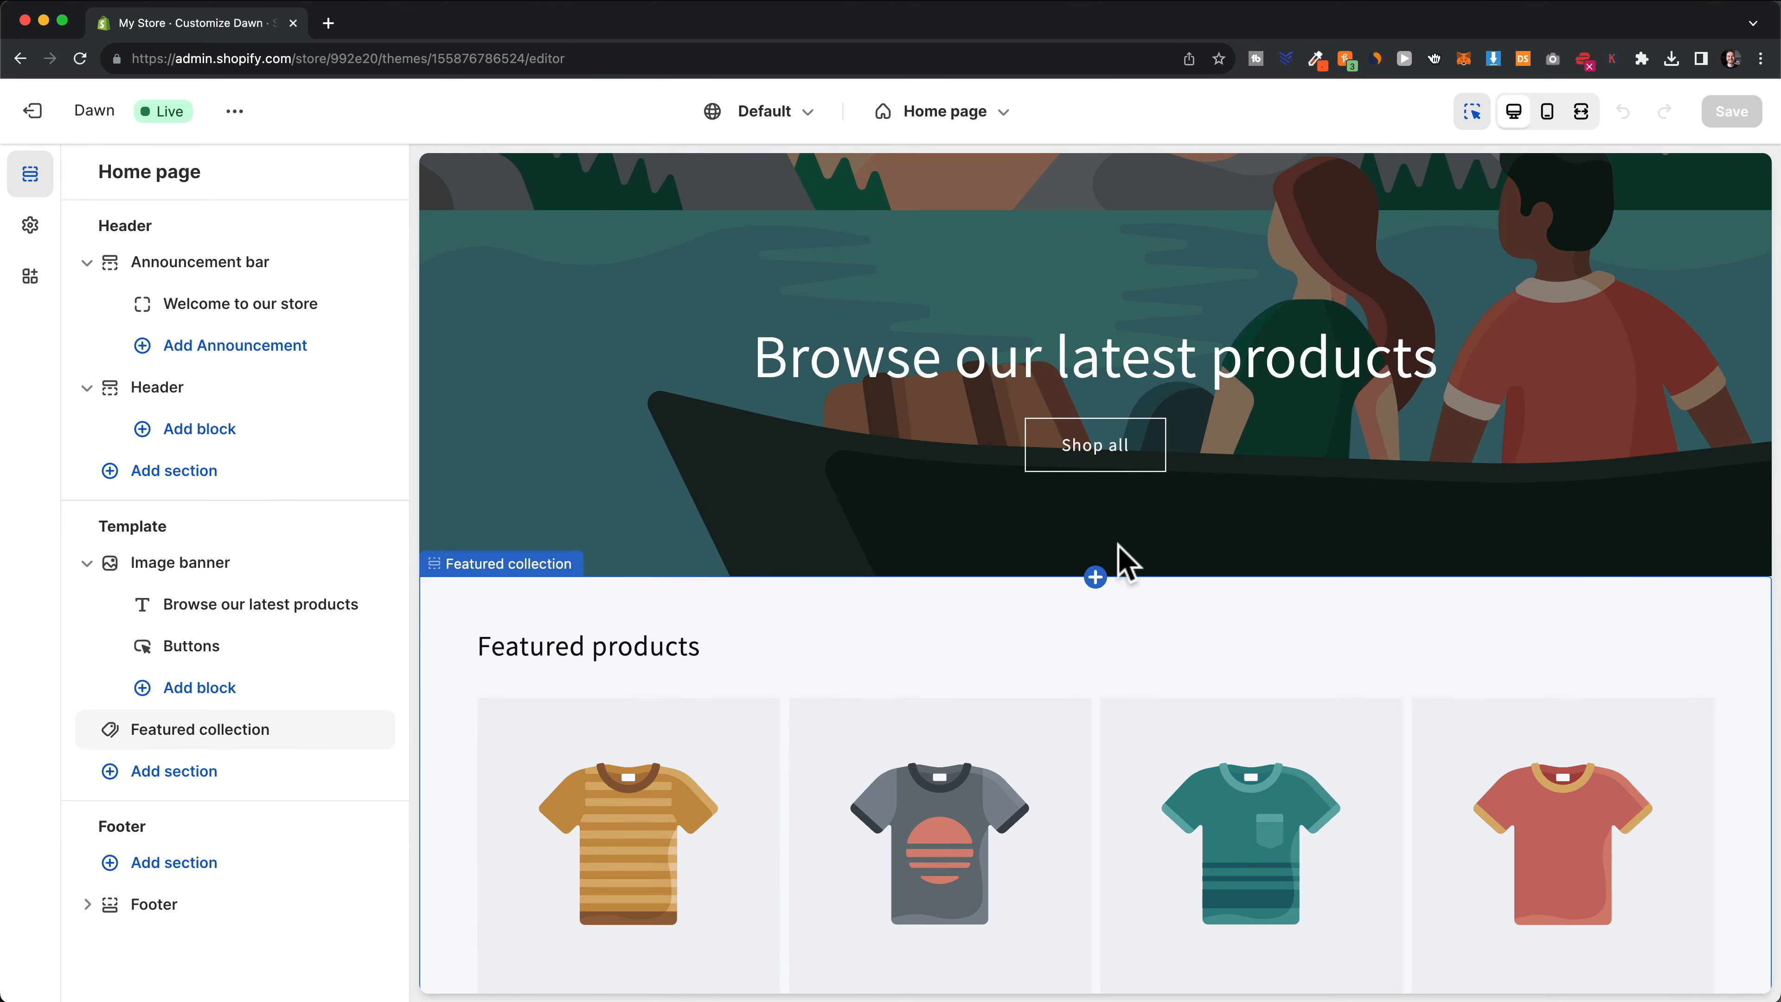
left_click(1096, 578)
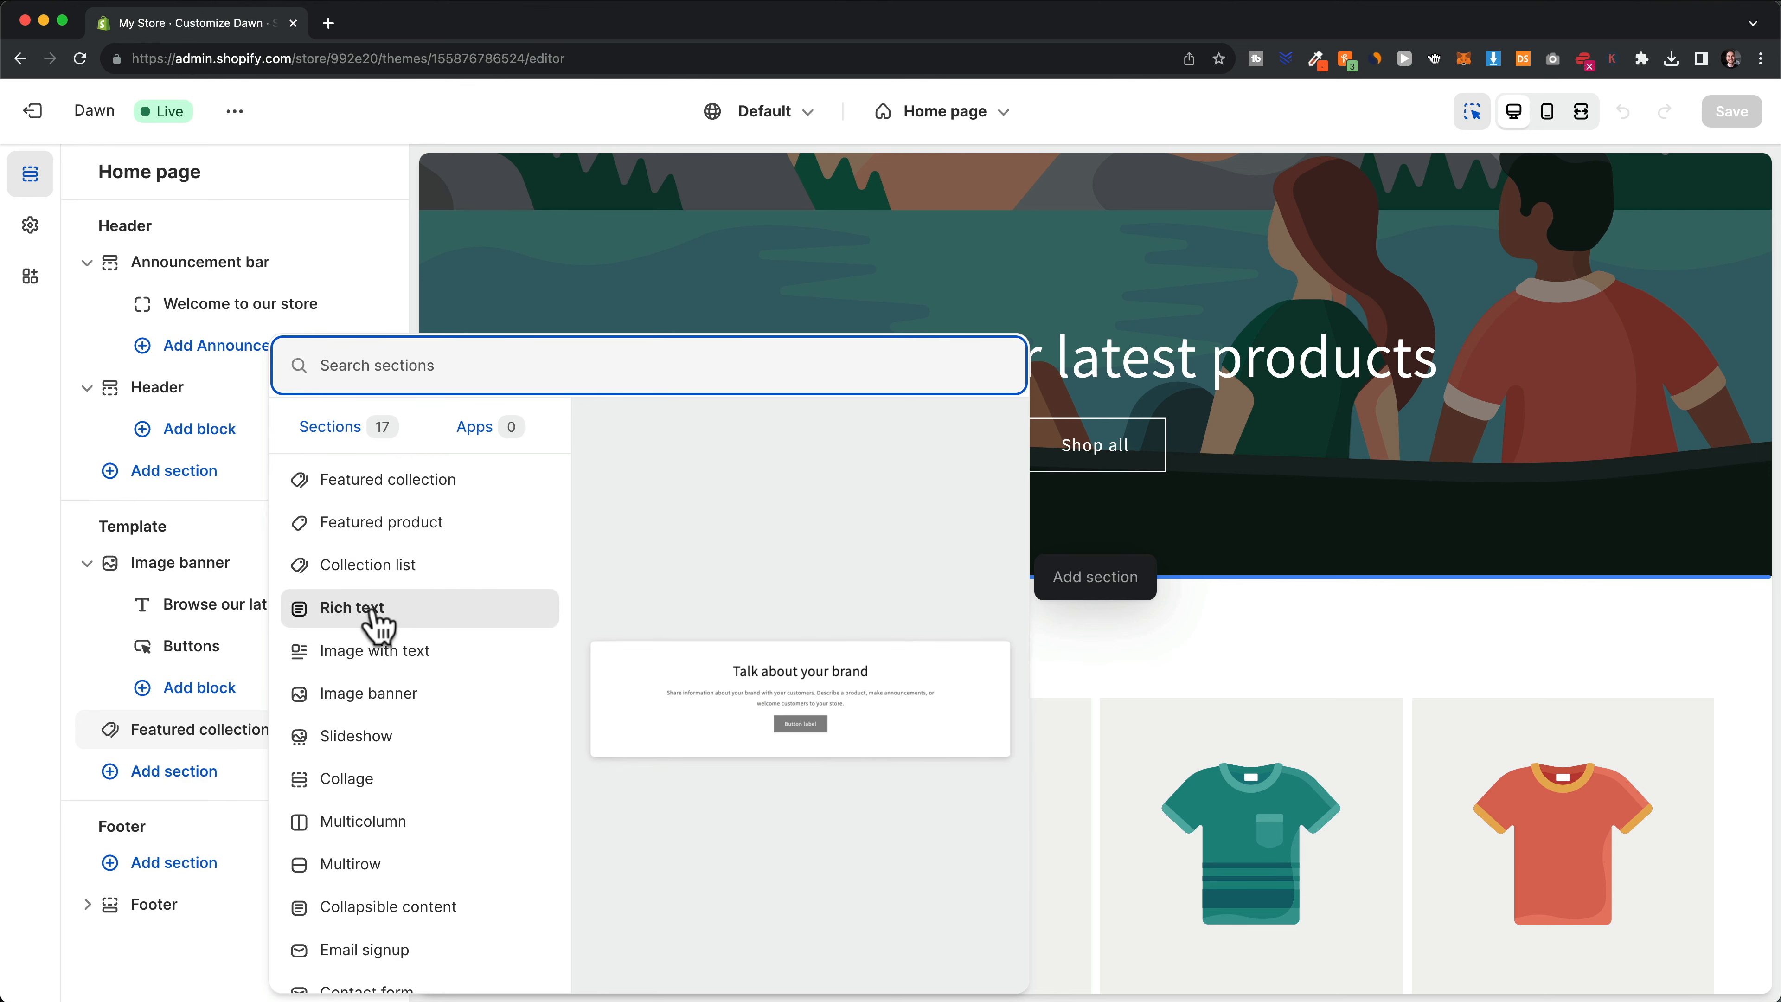
key("Escape")
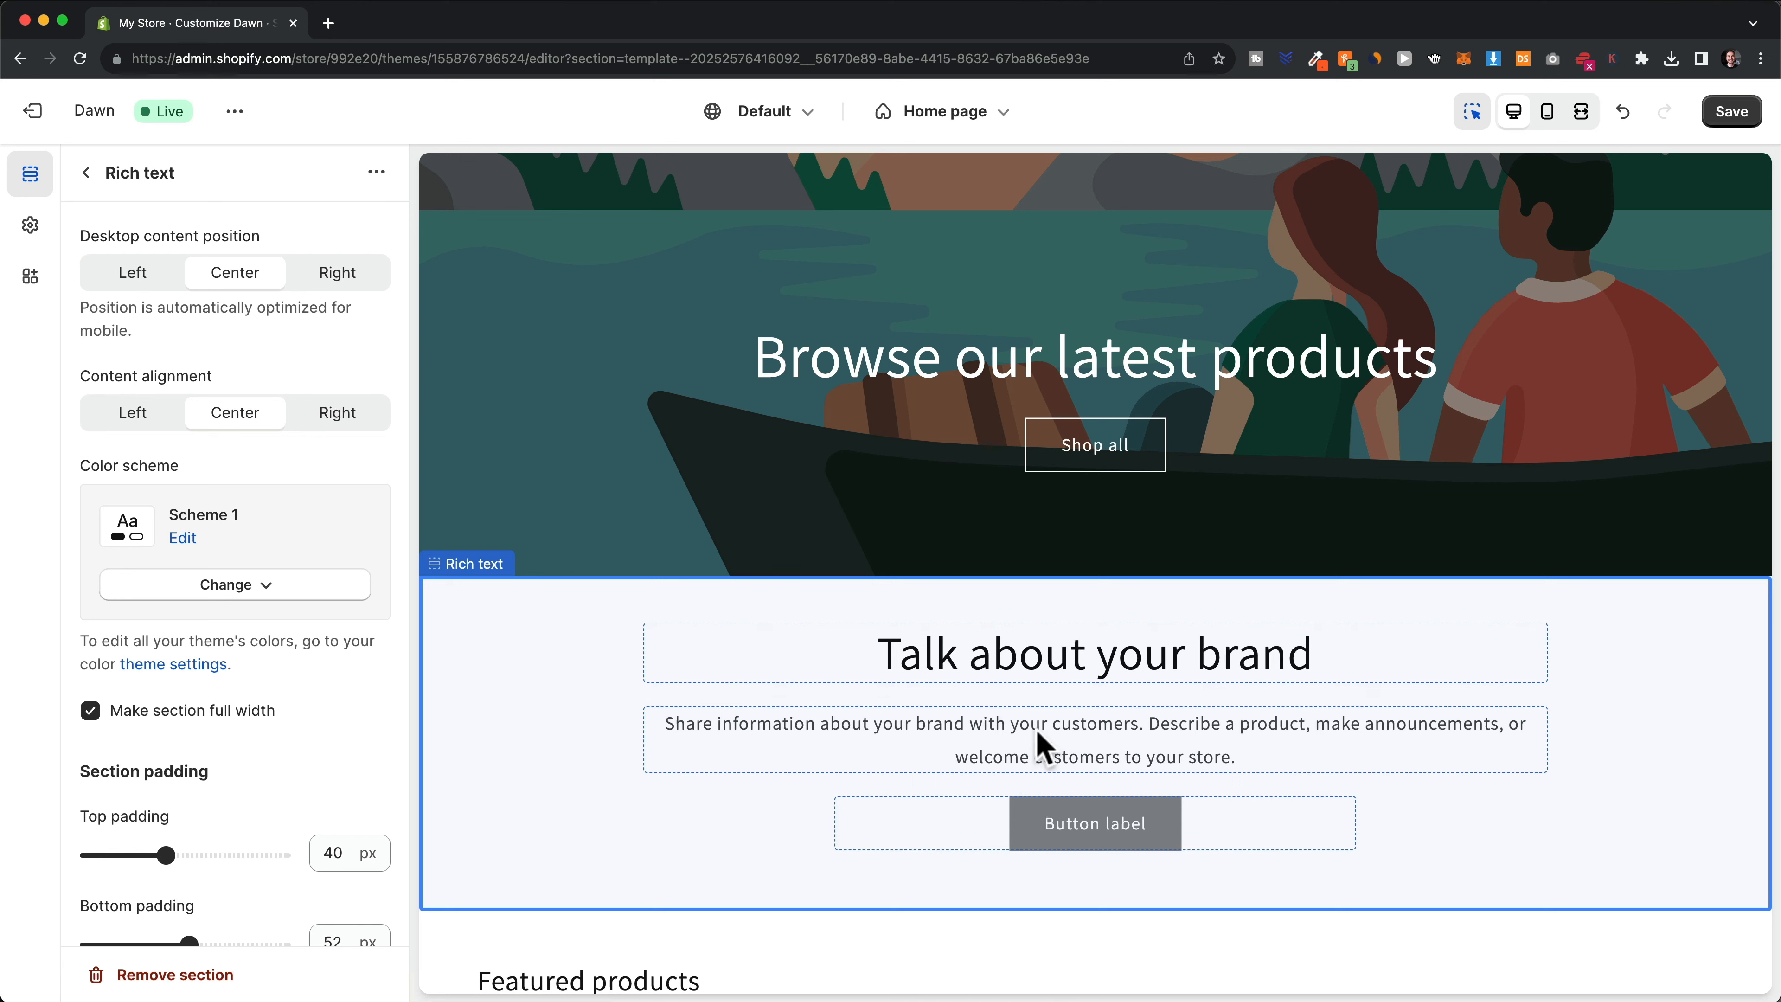
left_click(85, 174)
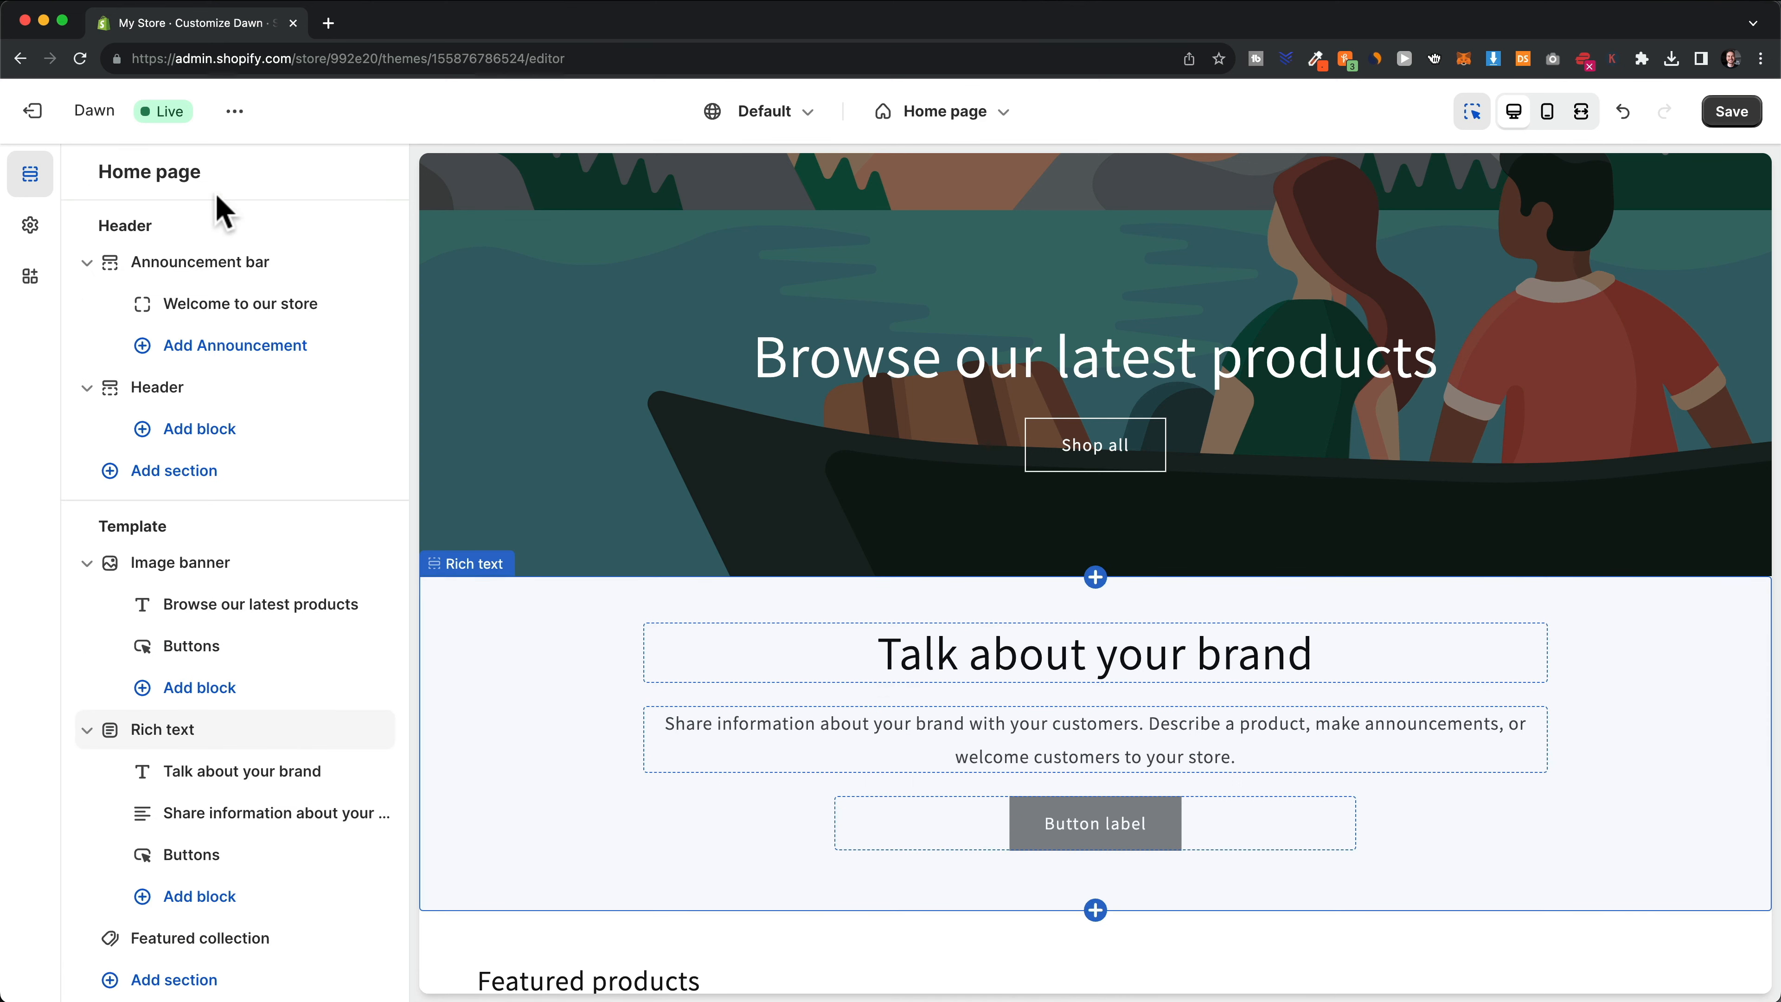
Move the Rich text section below the Featured collection, and remove it from the home page
scroll(328, 704, "down", 2)
scroll(333, 717, "down", 1)
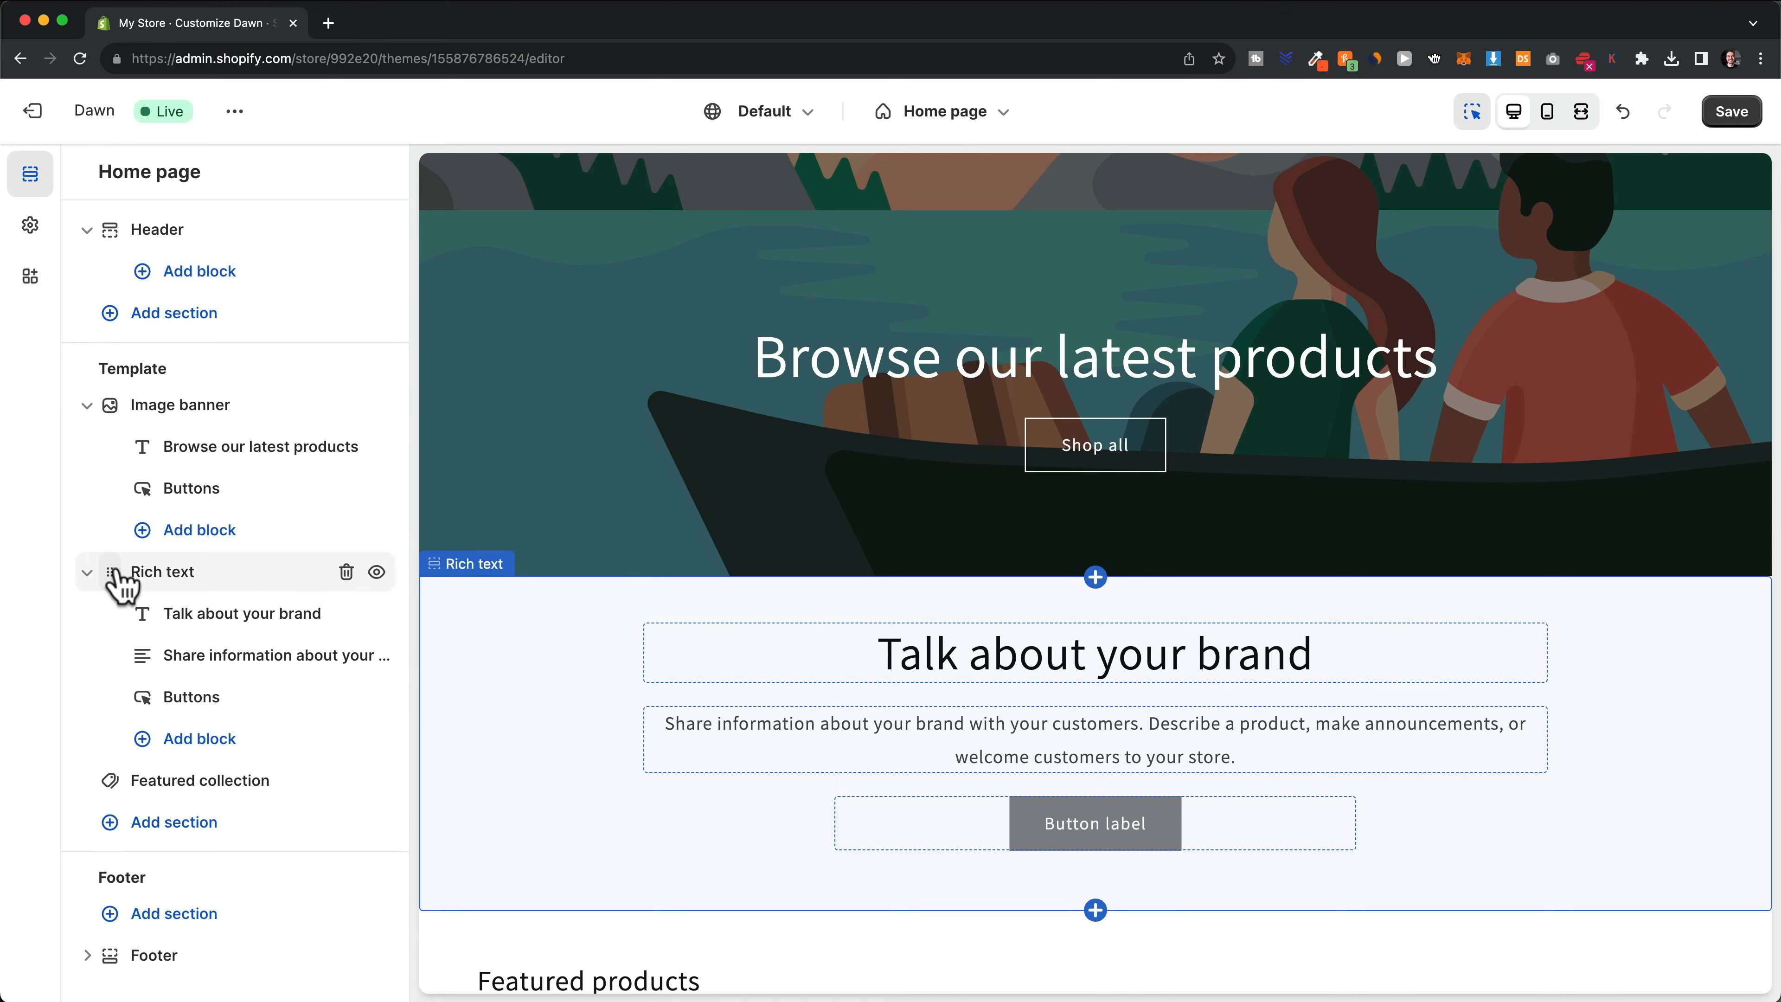
left_click_drag(114, 588, 143, 613)
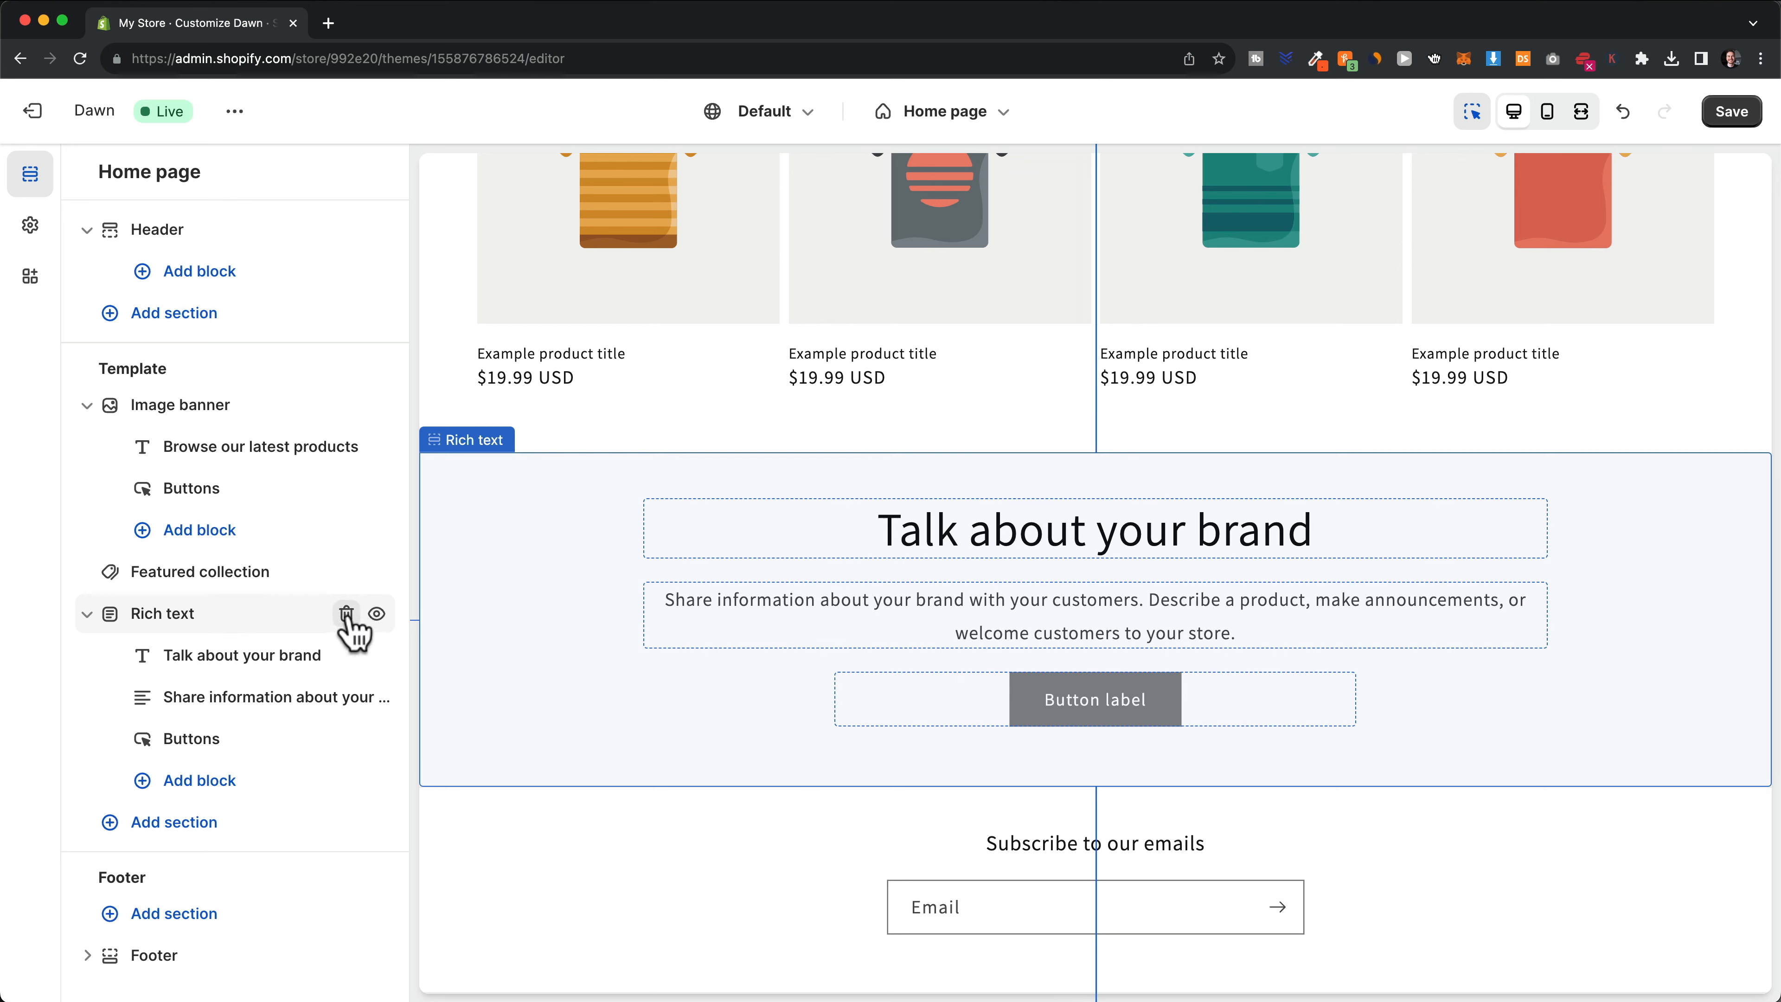
left_click(270, 631)
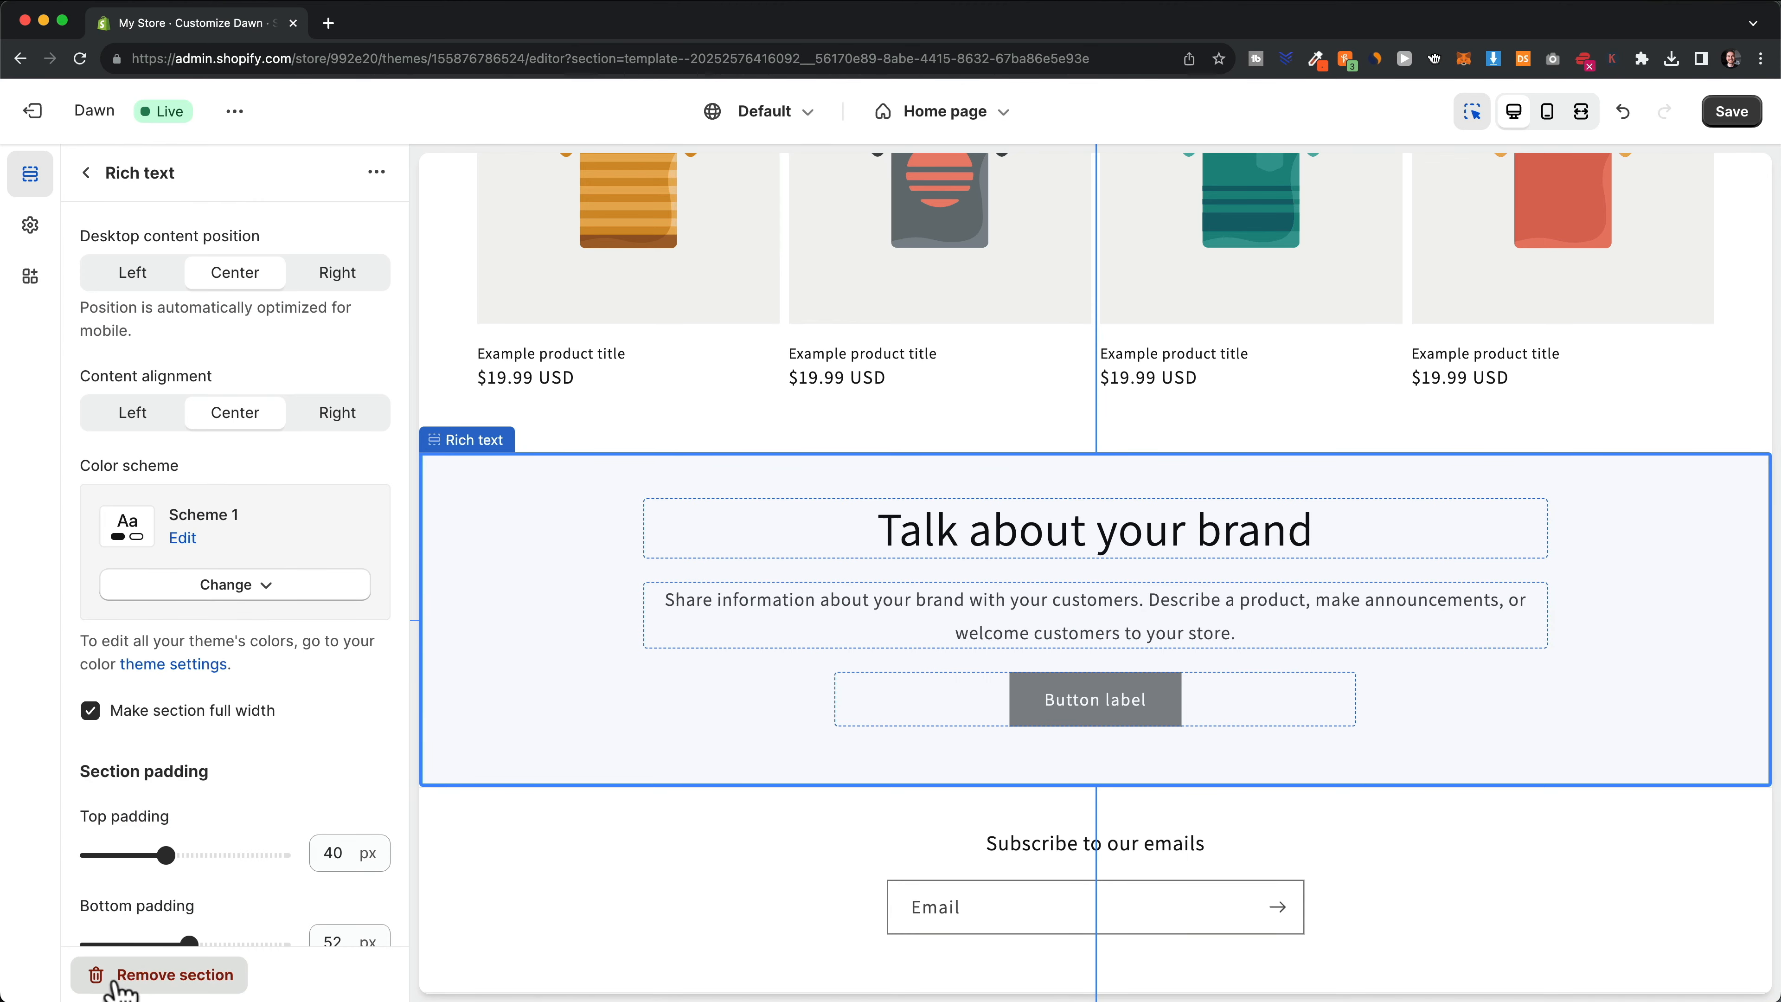
left_click(160, 977)
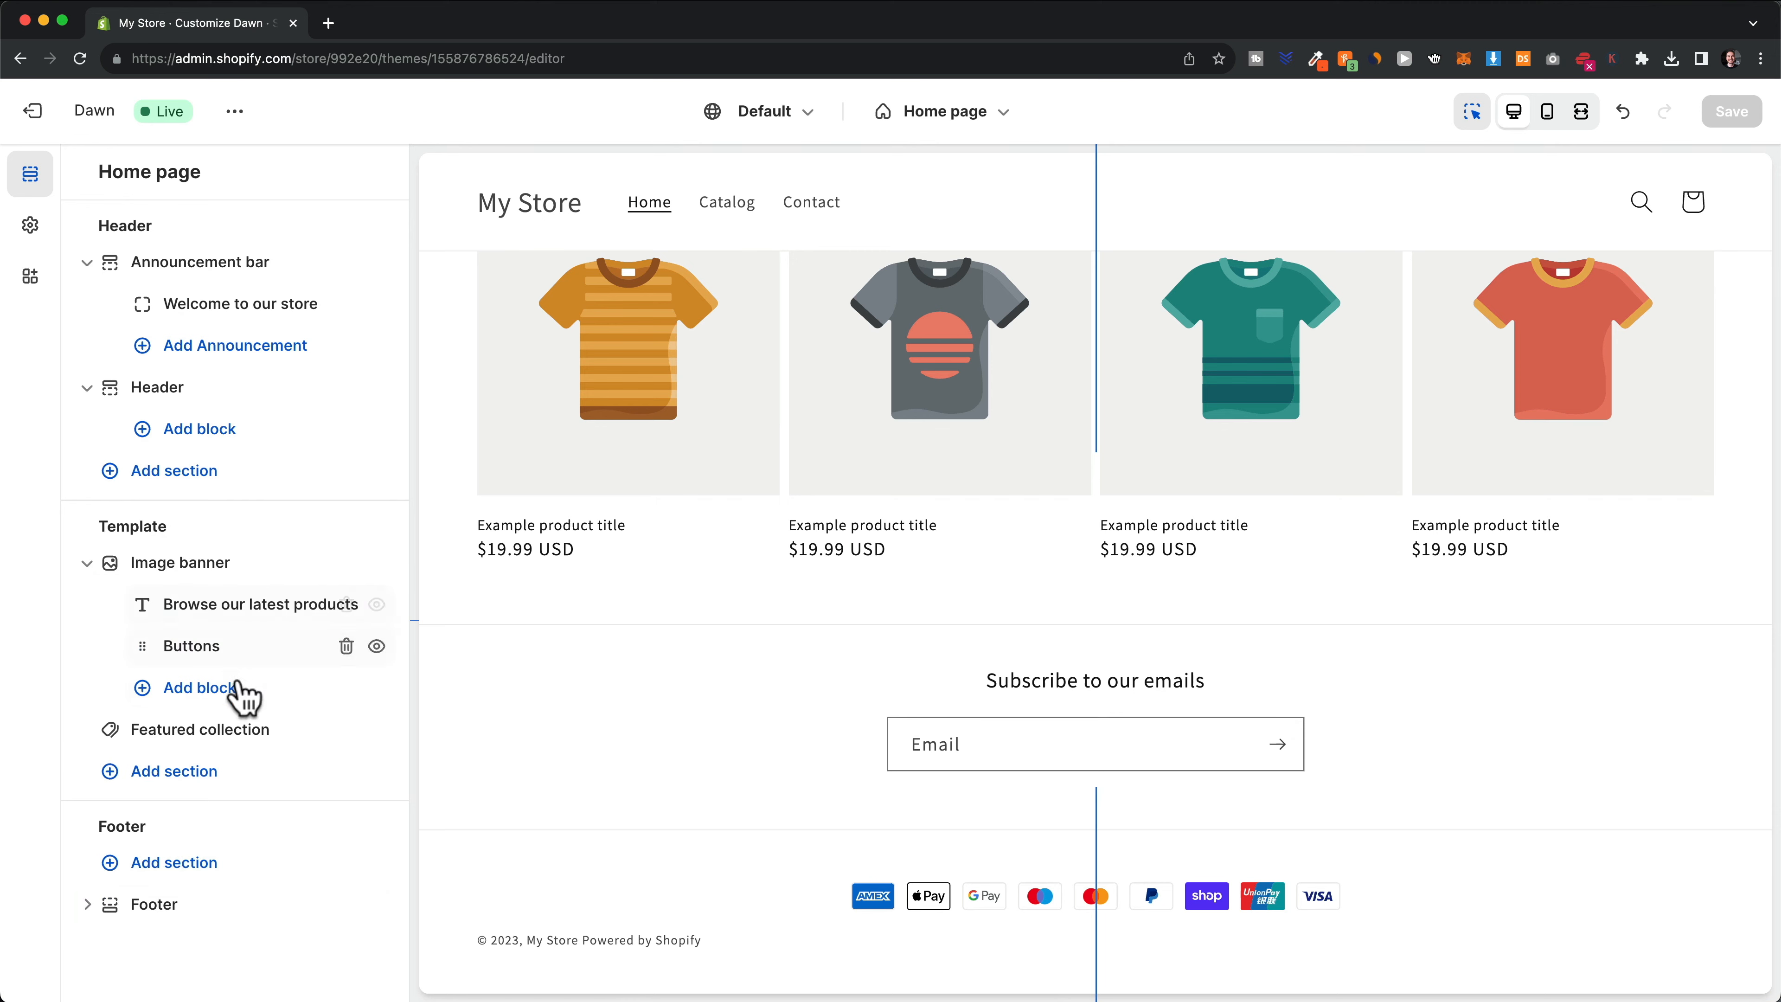
Remove the Image banner section from the home page template
scroll(1076, 611, "up", 10)
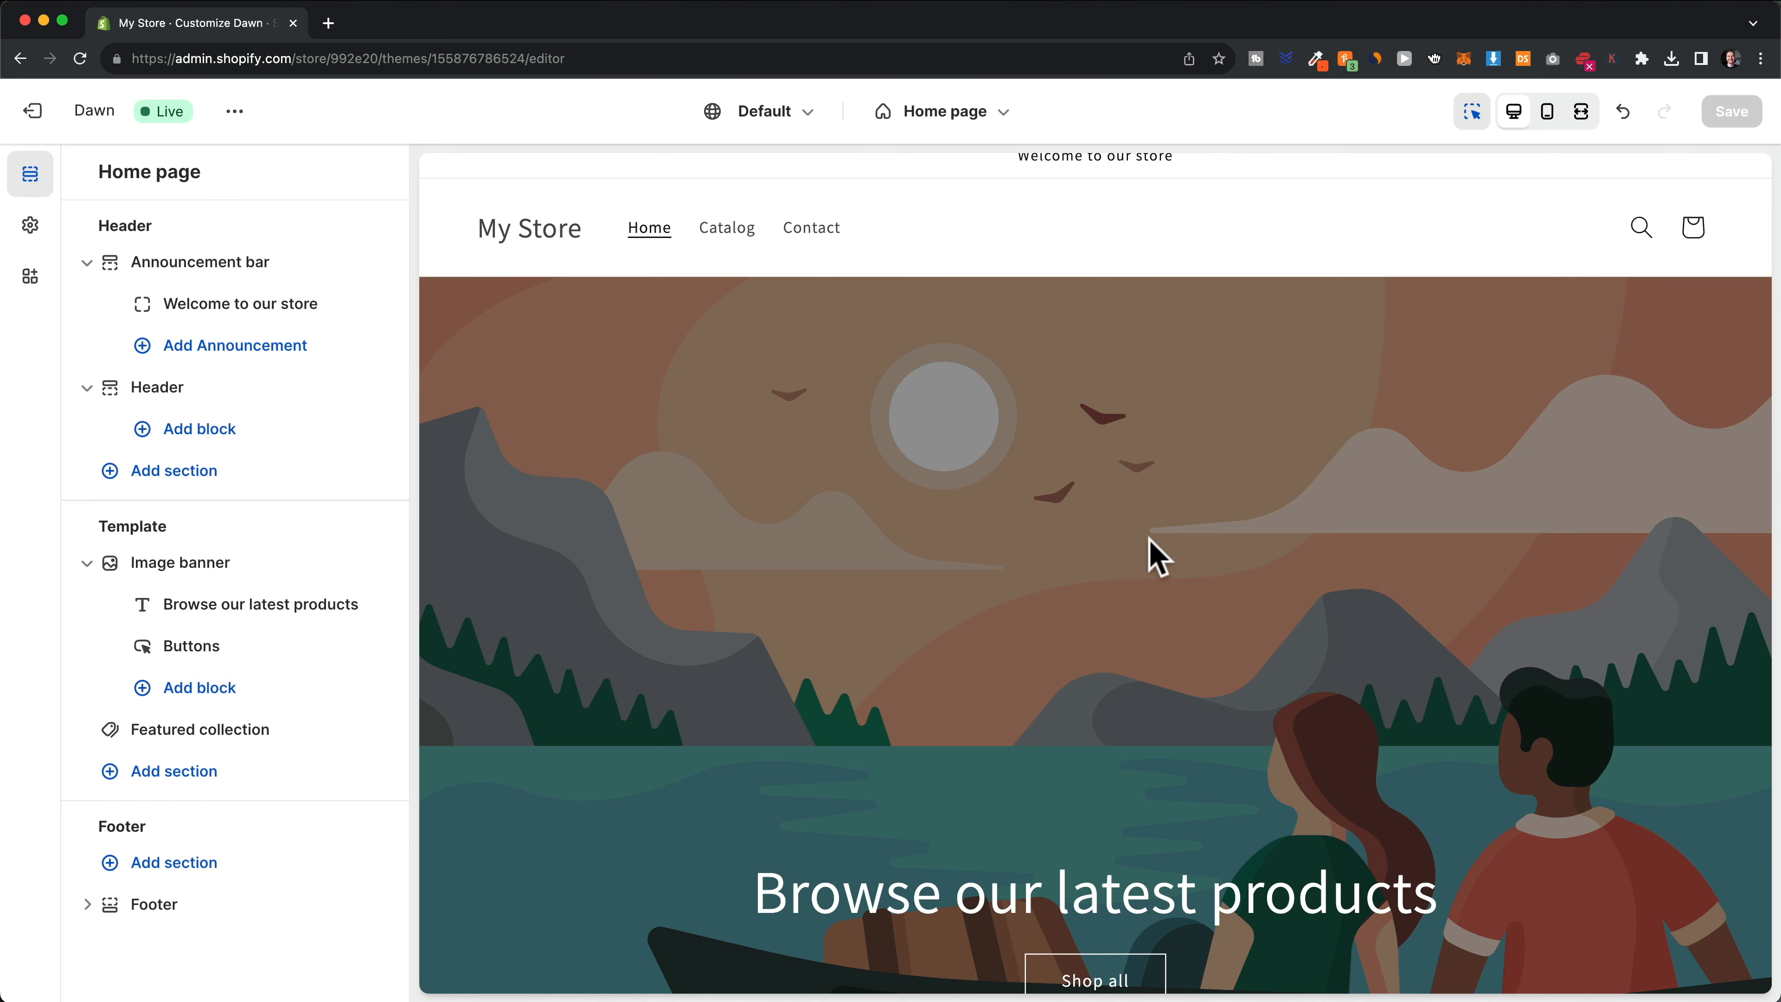
scroll(1238, 488, "down", 2)
scroll(1372, 465, "up", 3)
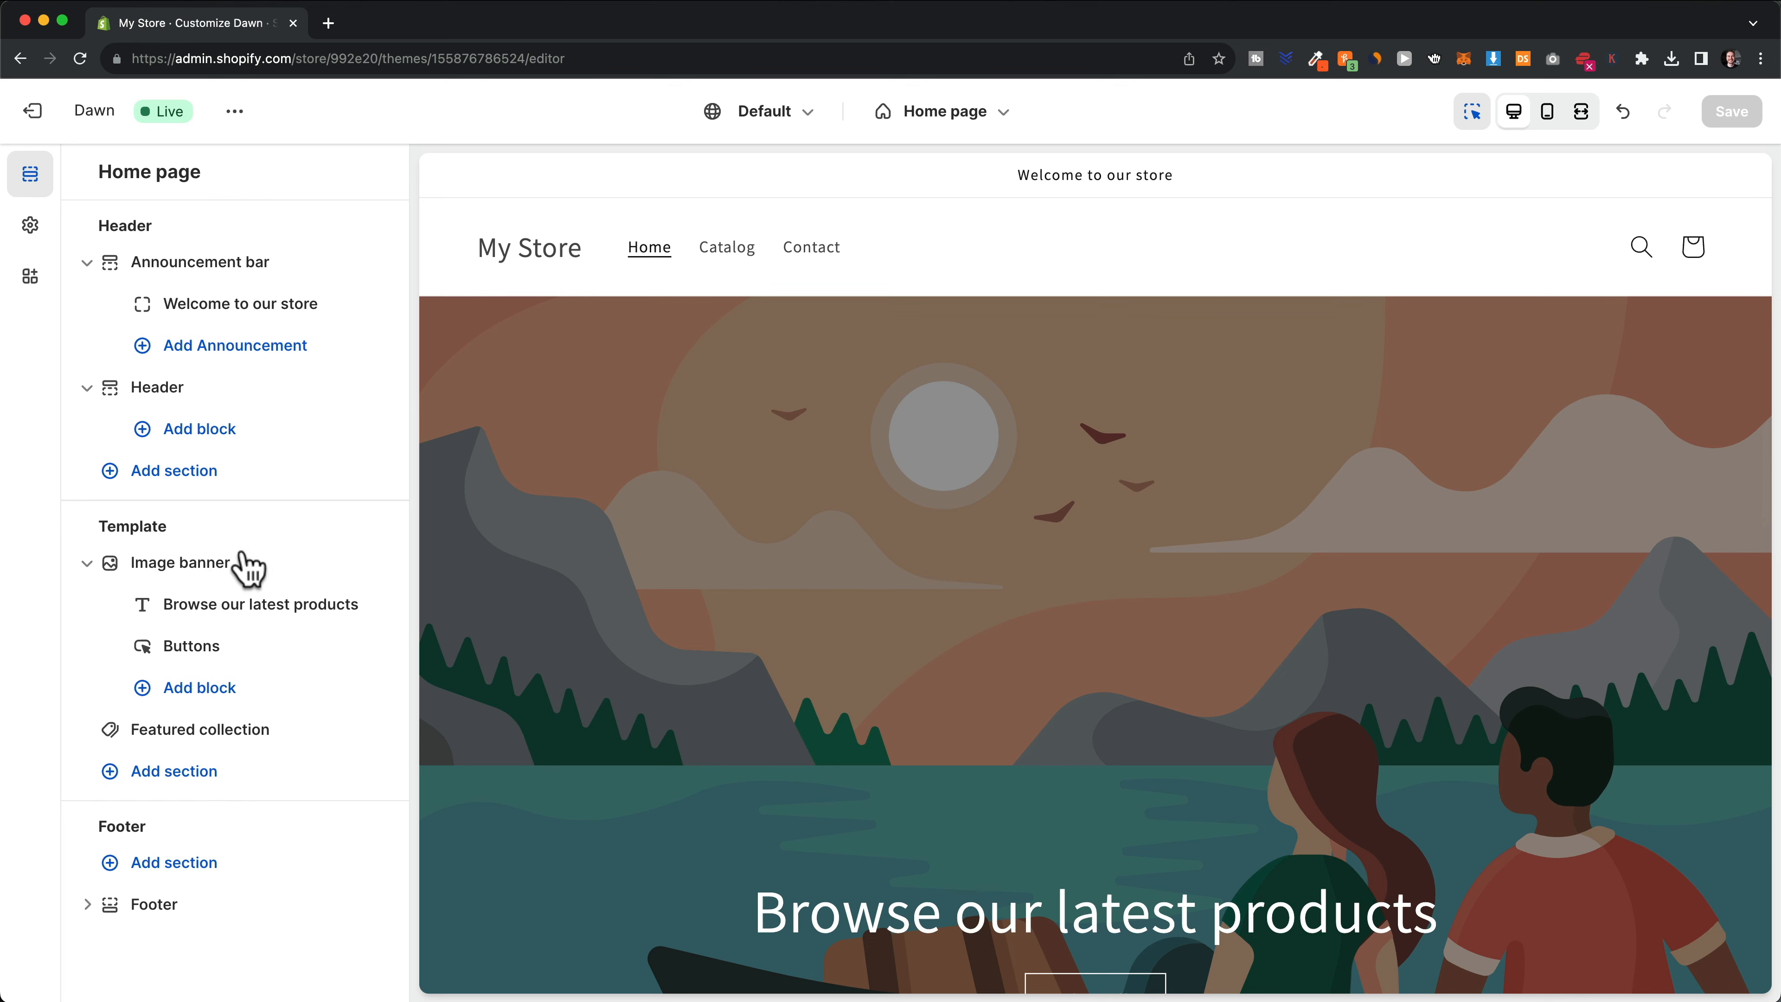
left_click(188, 567)
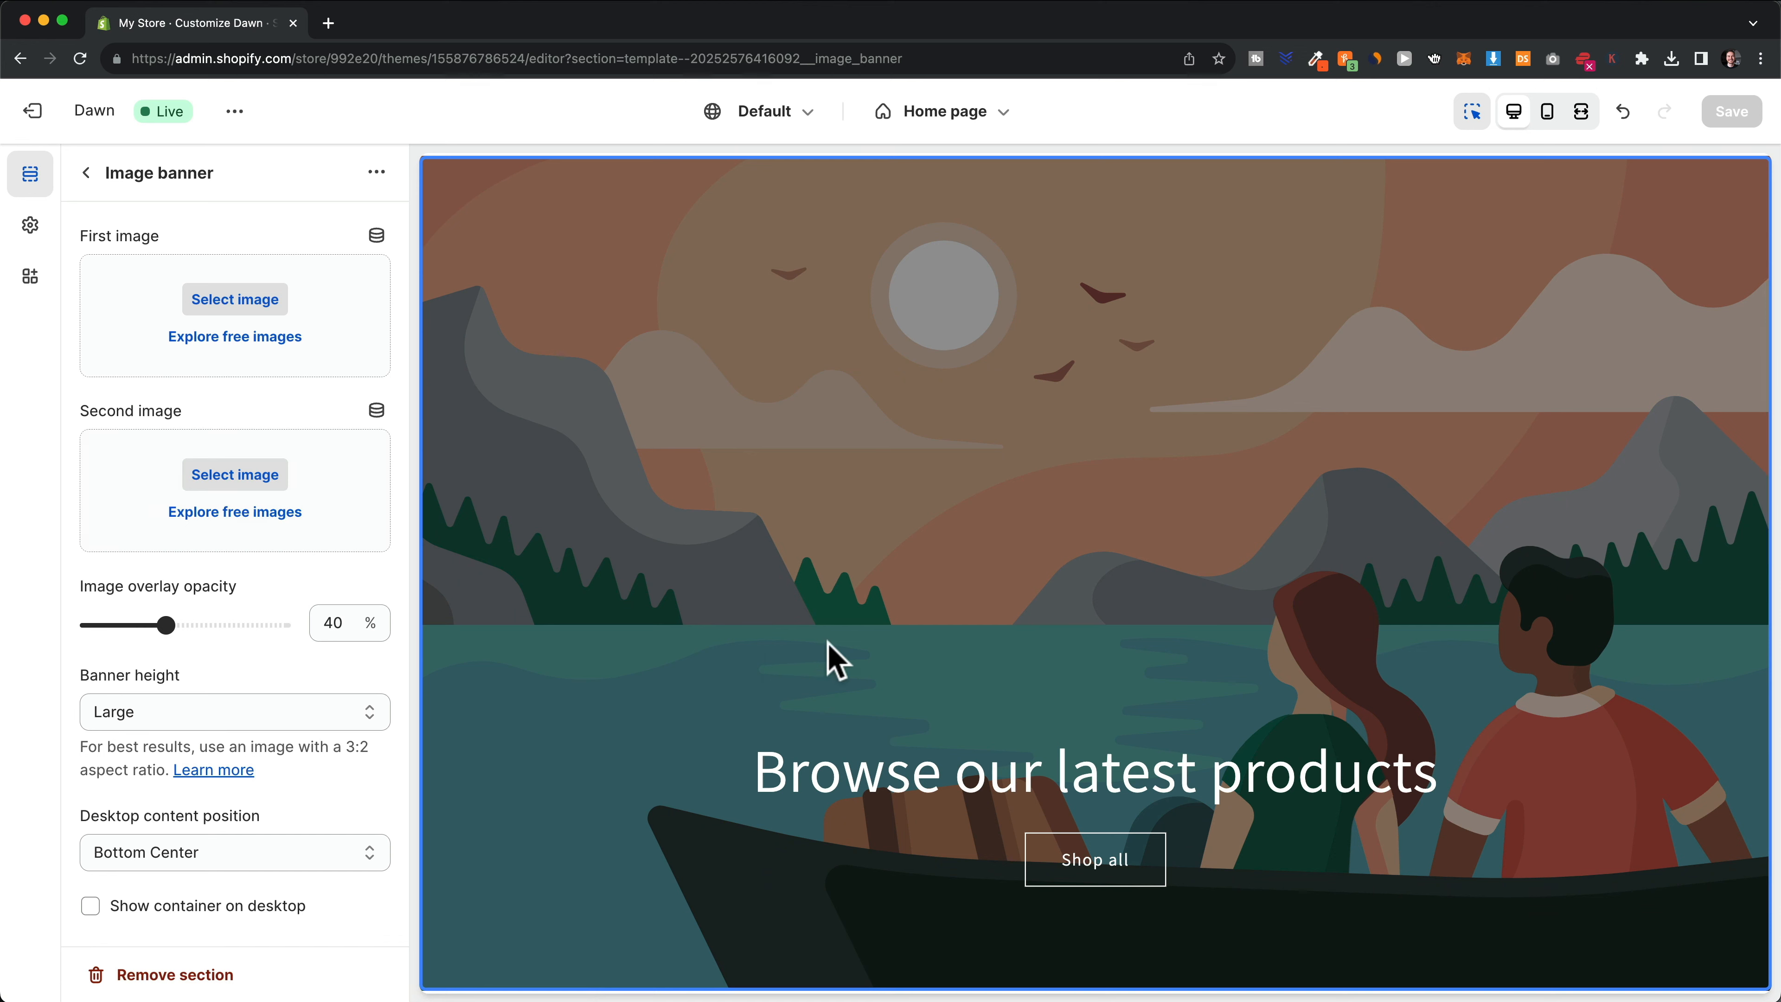
left_click(85, 174)
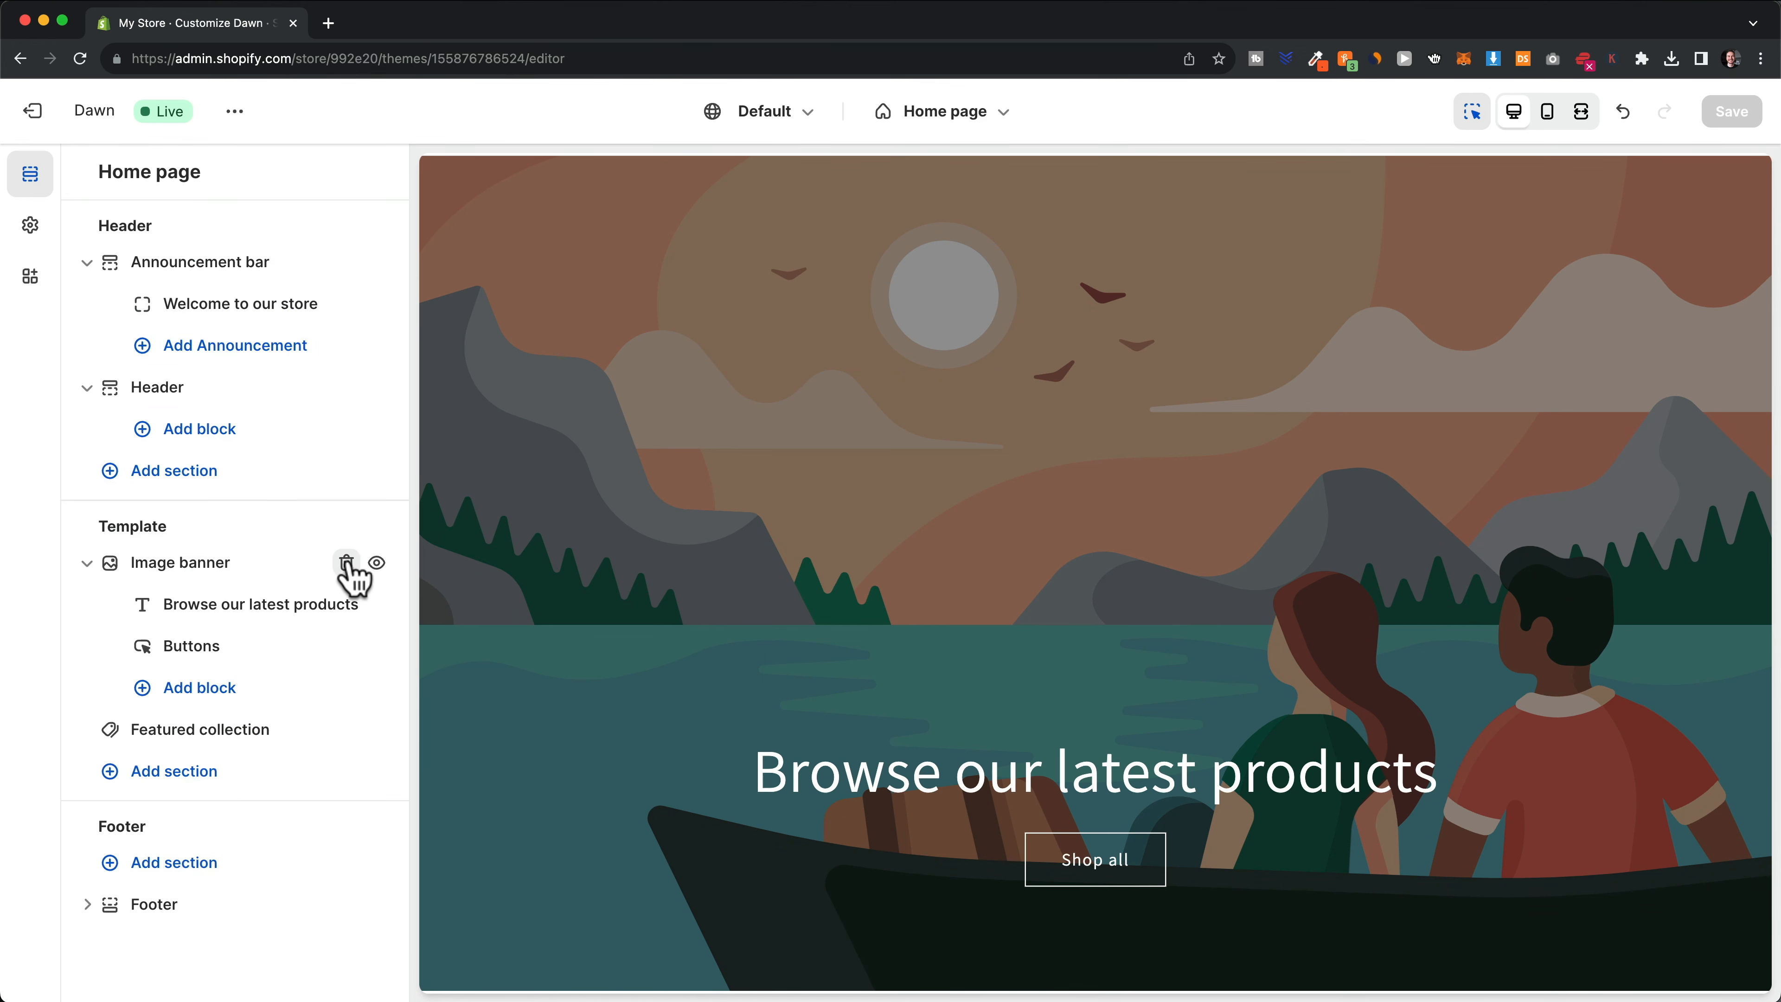
left_click(346, 563)
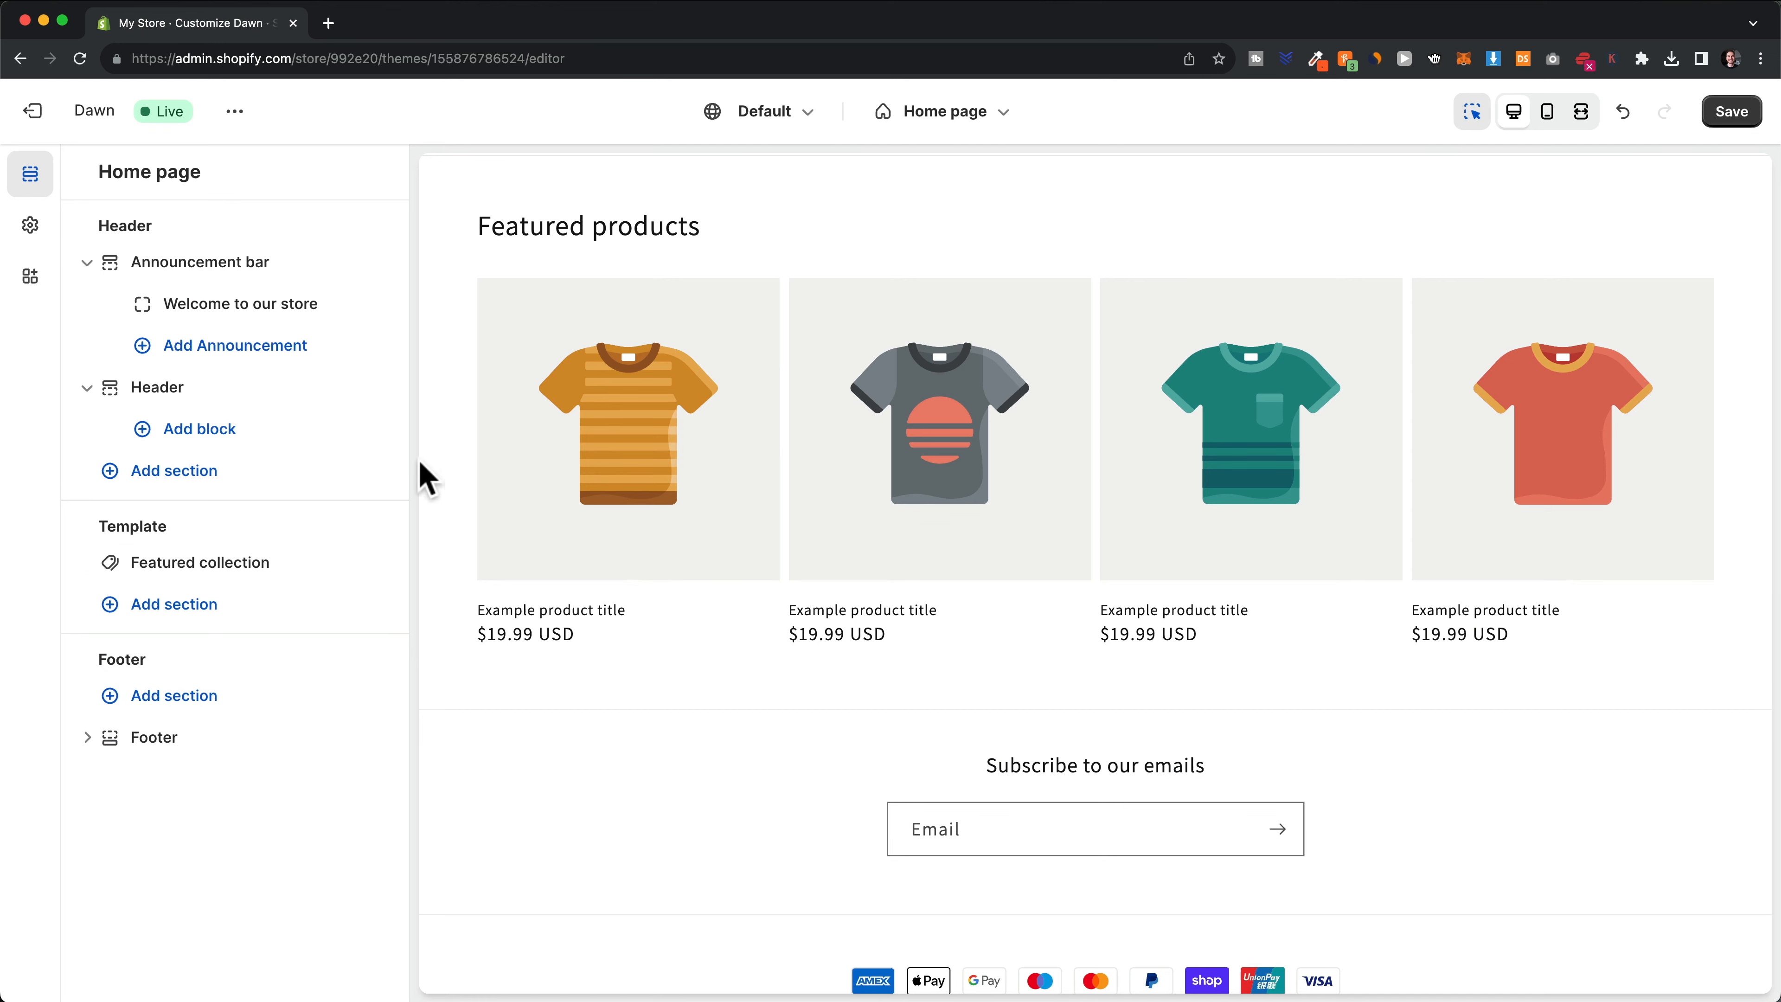
Search the available sections for slideshow and add the Slideshow section to the home page template
left_click(179, 607)
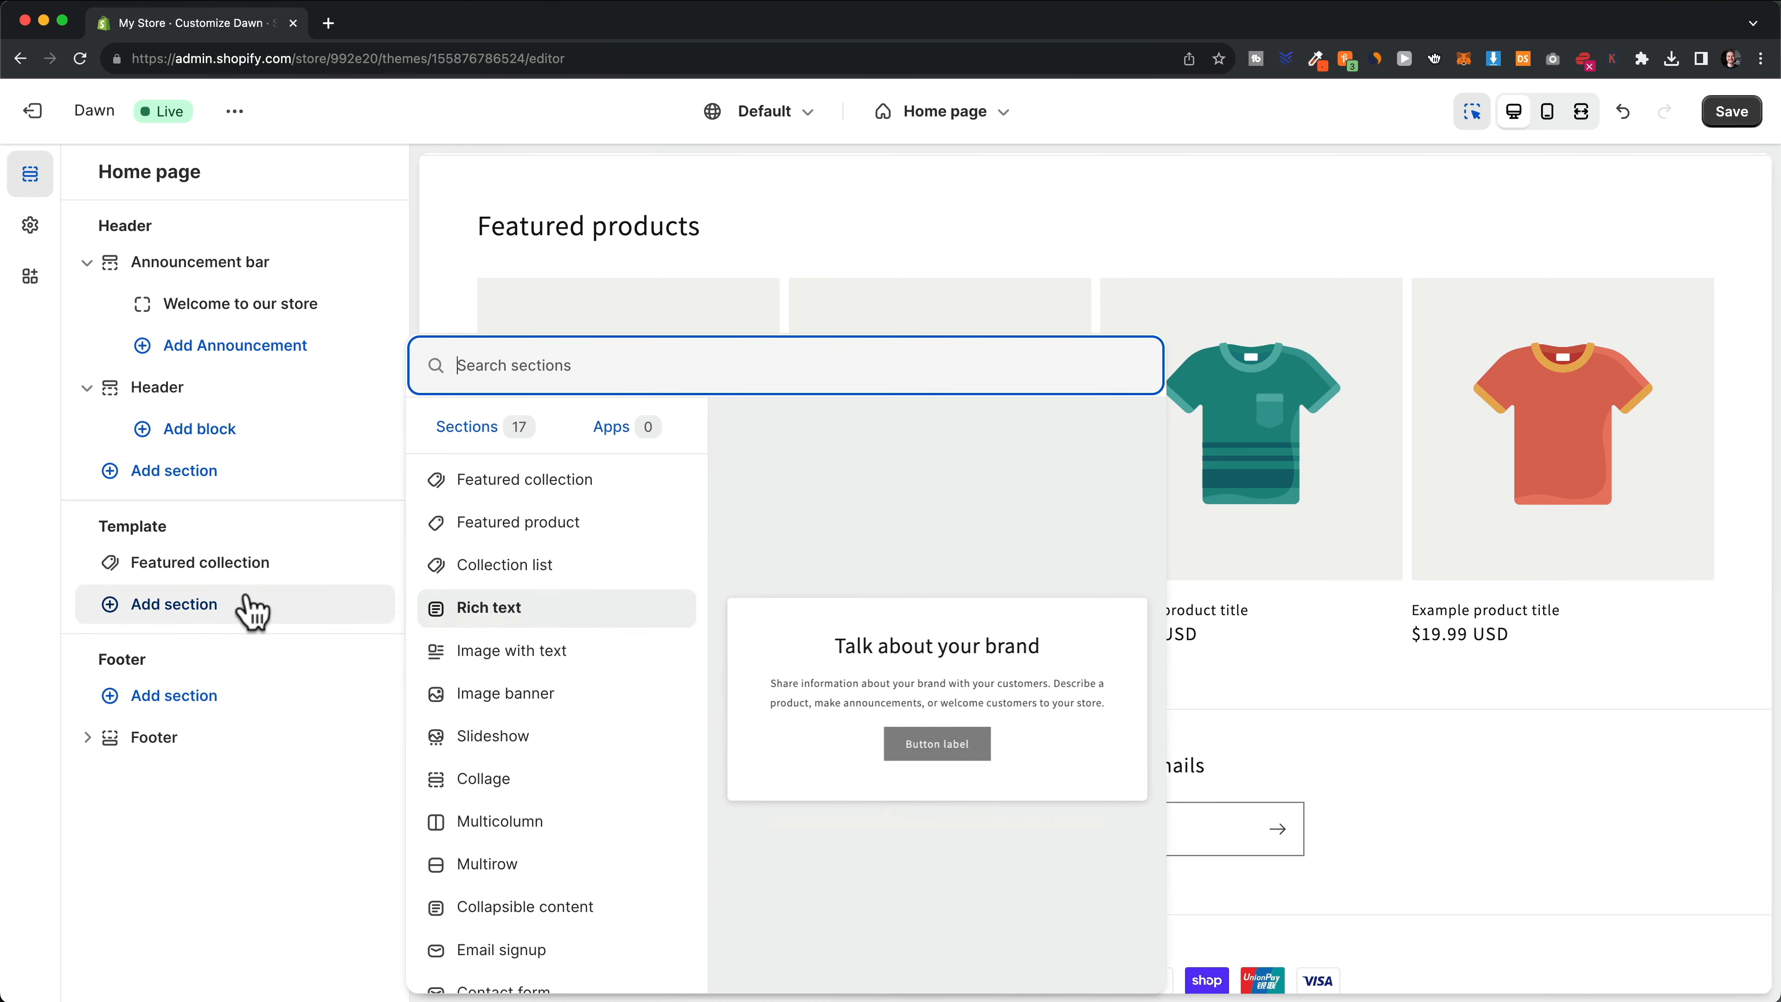
type("slides")
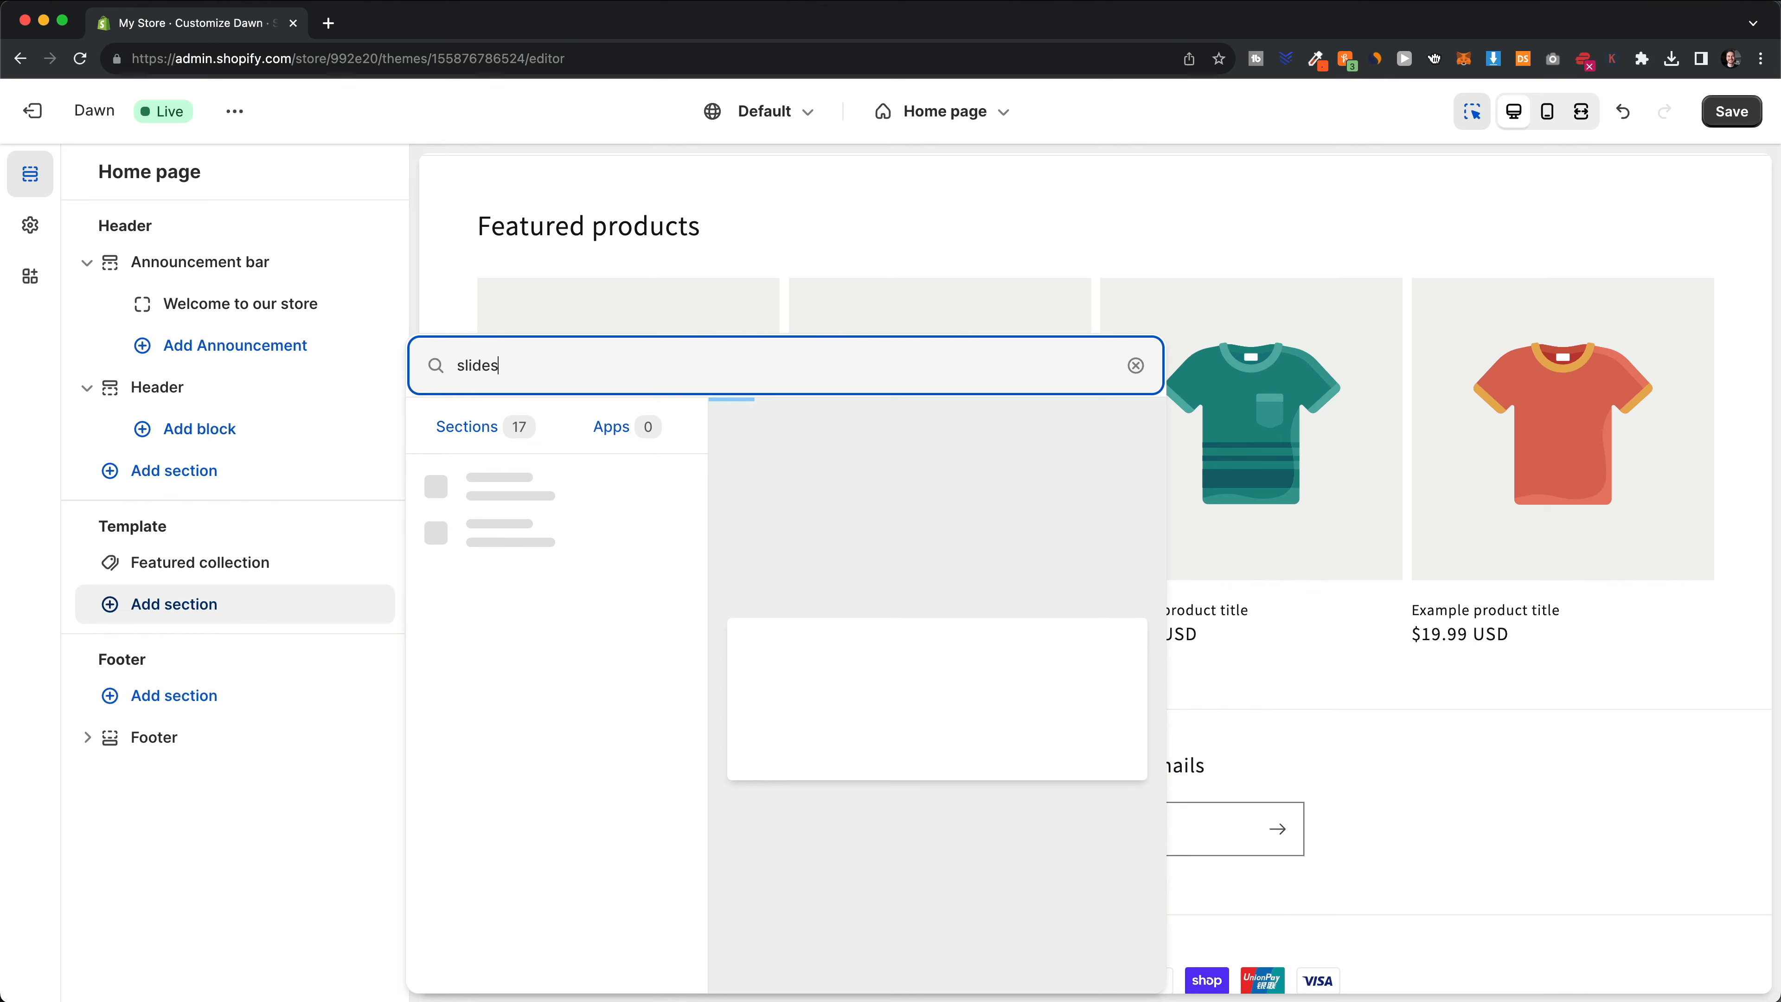
type("how")
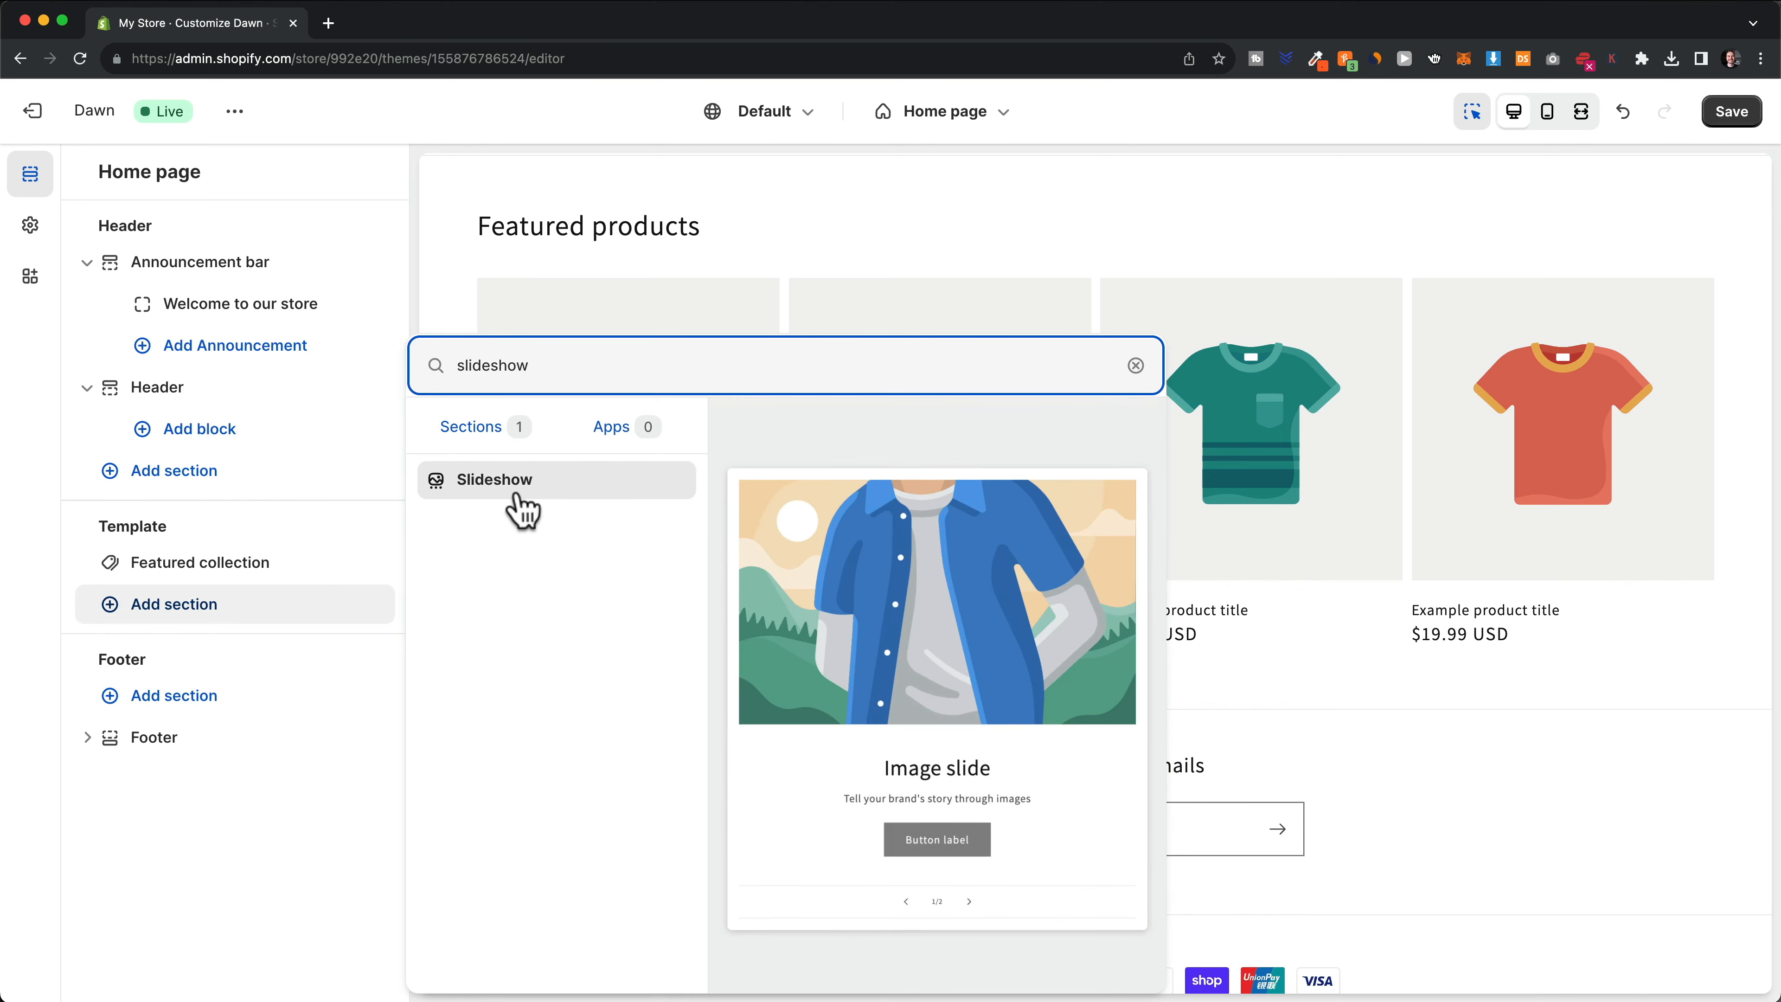
left_click(503, 500)
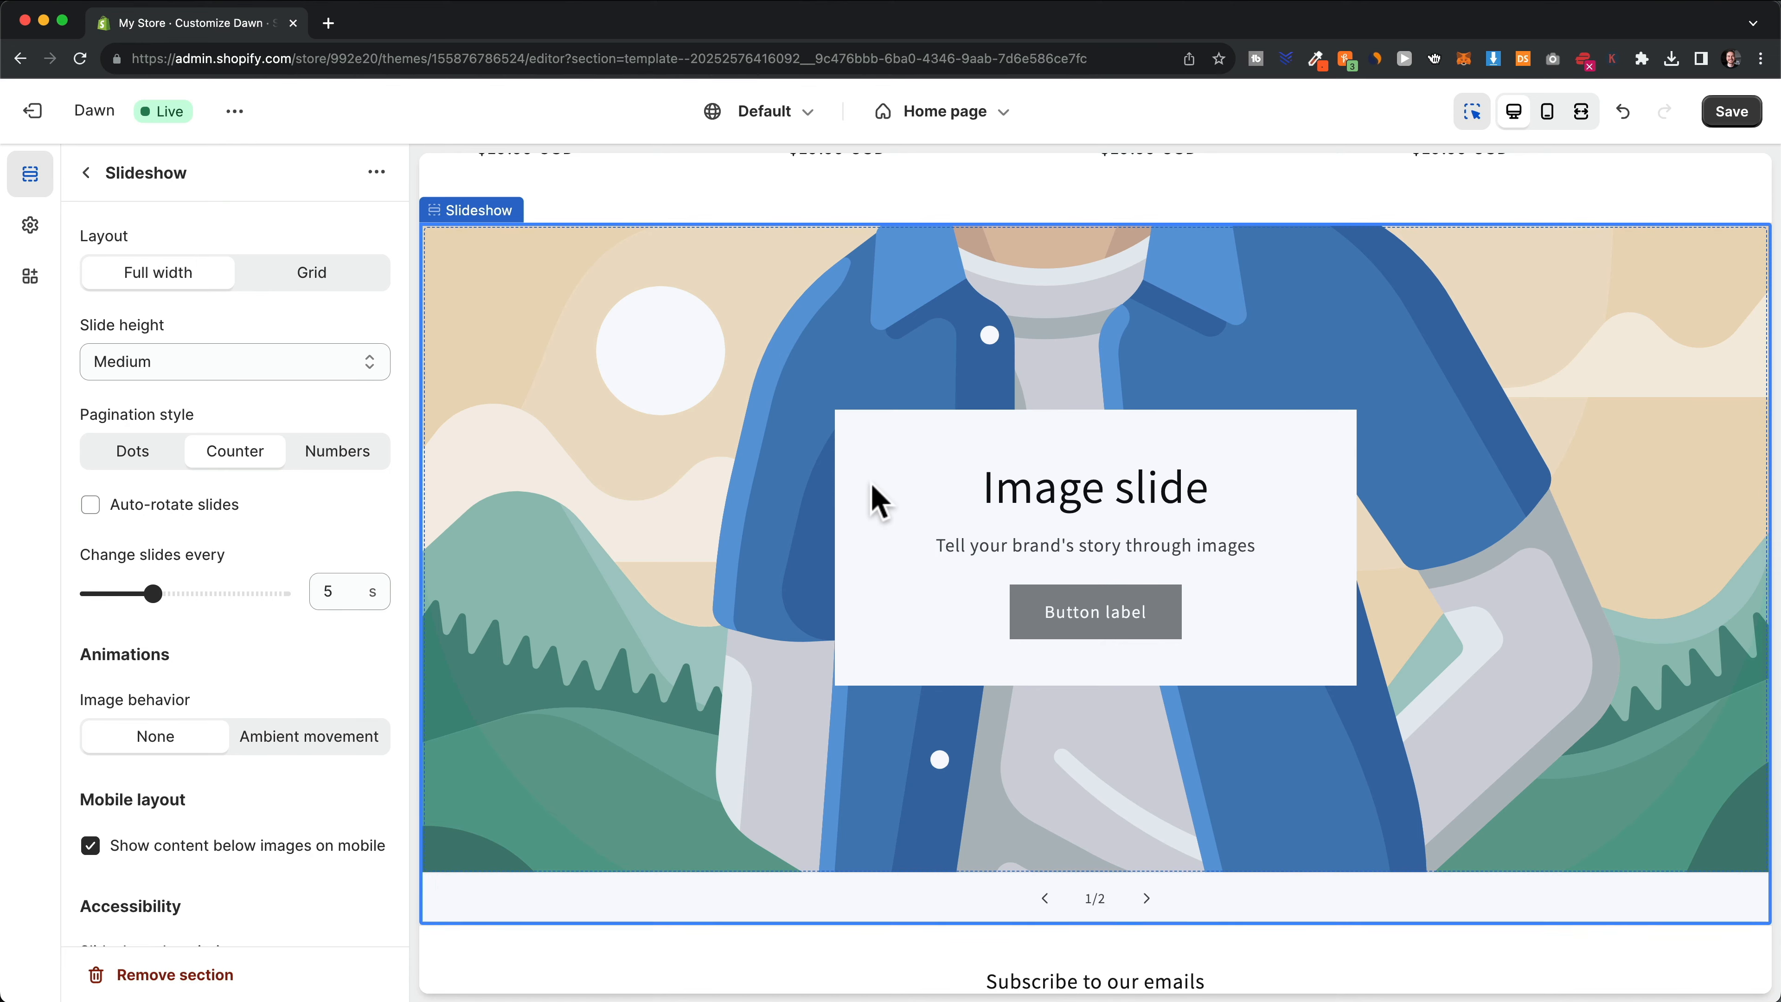
Move the Slideshow section above the Featured collection in the home page template
scroll(873, 483, "up", 5)
scroll(1080, 506, "up", 2)
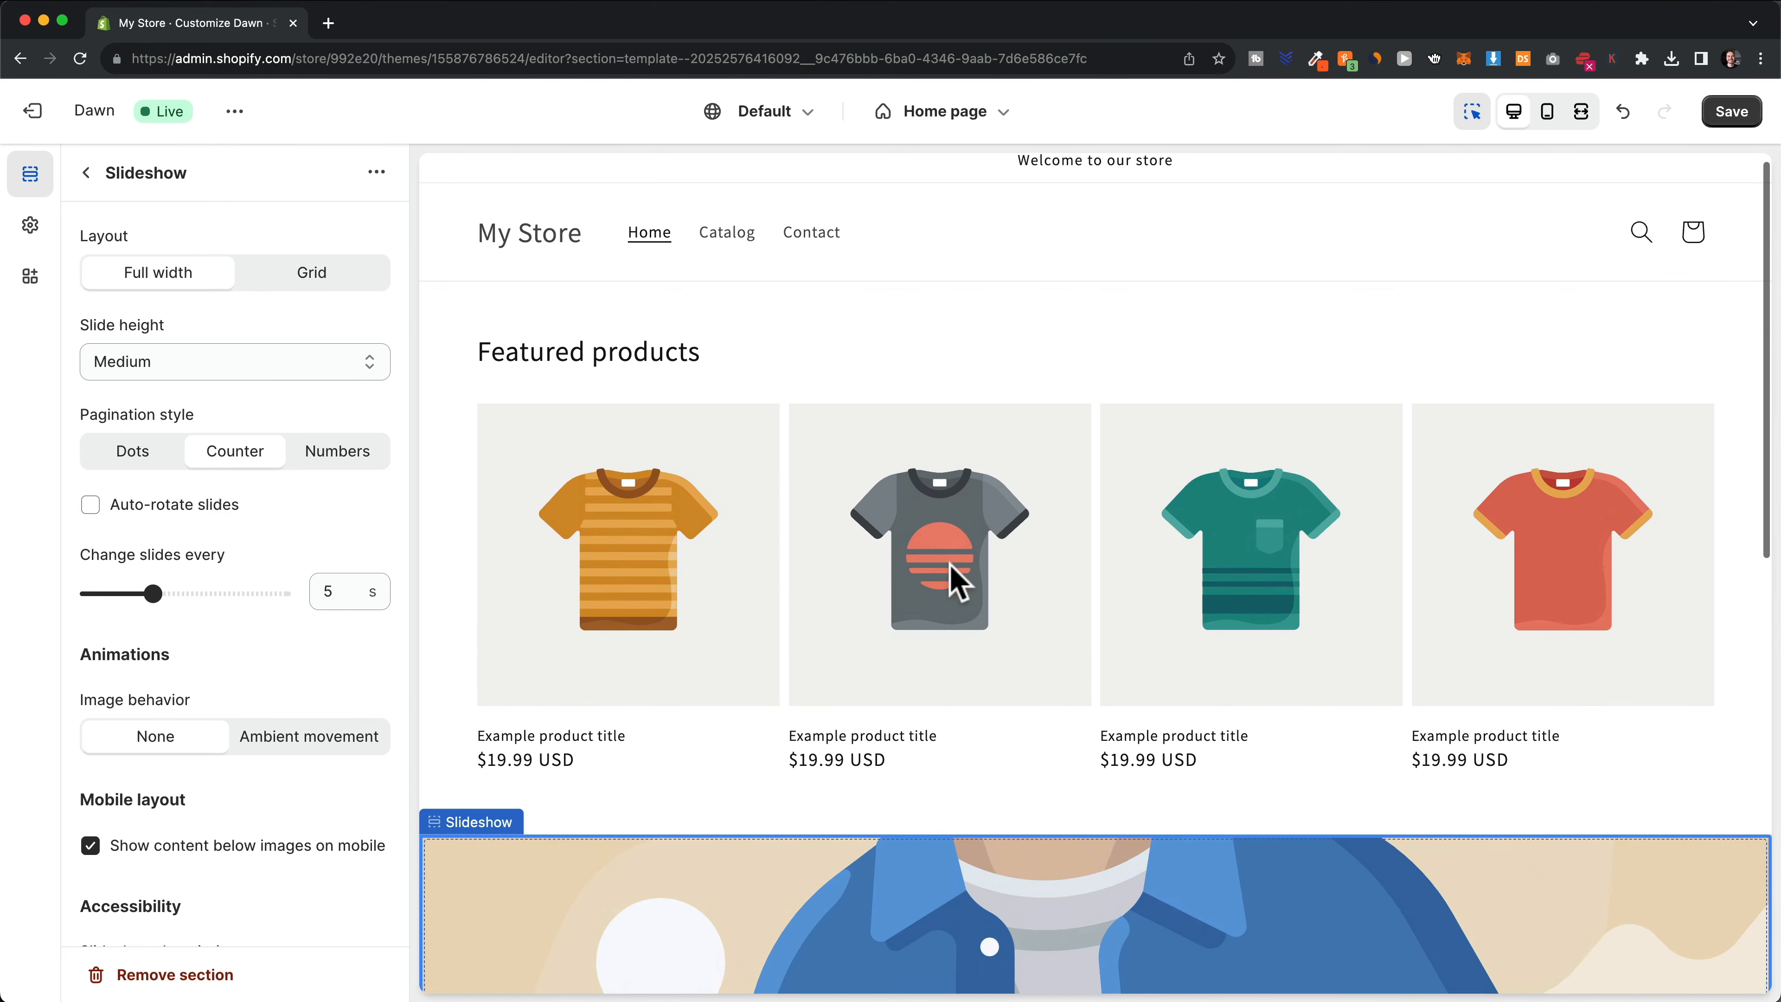
scroll(940, 611, "down", 3)
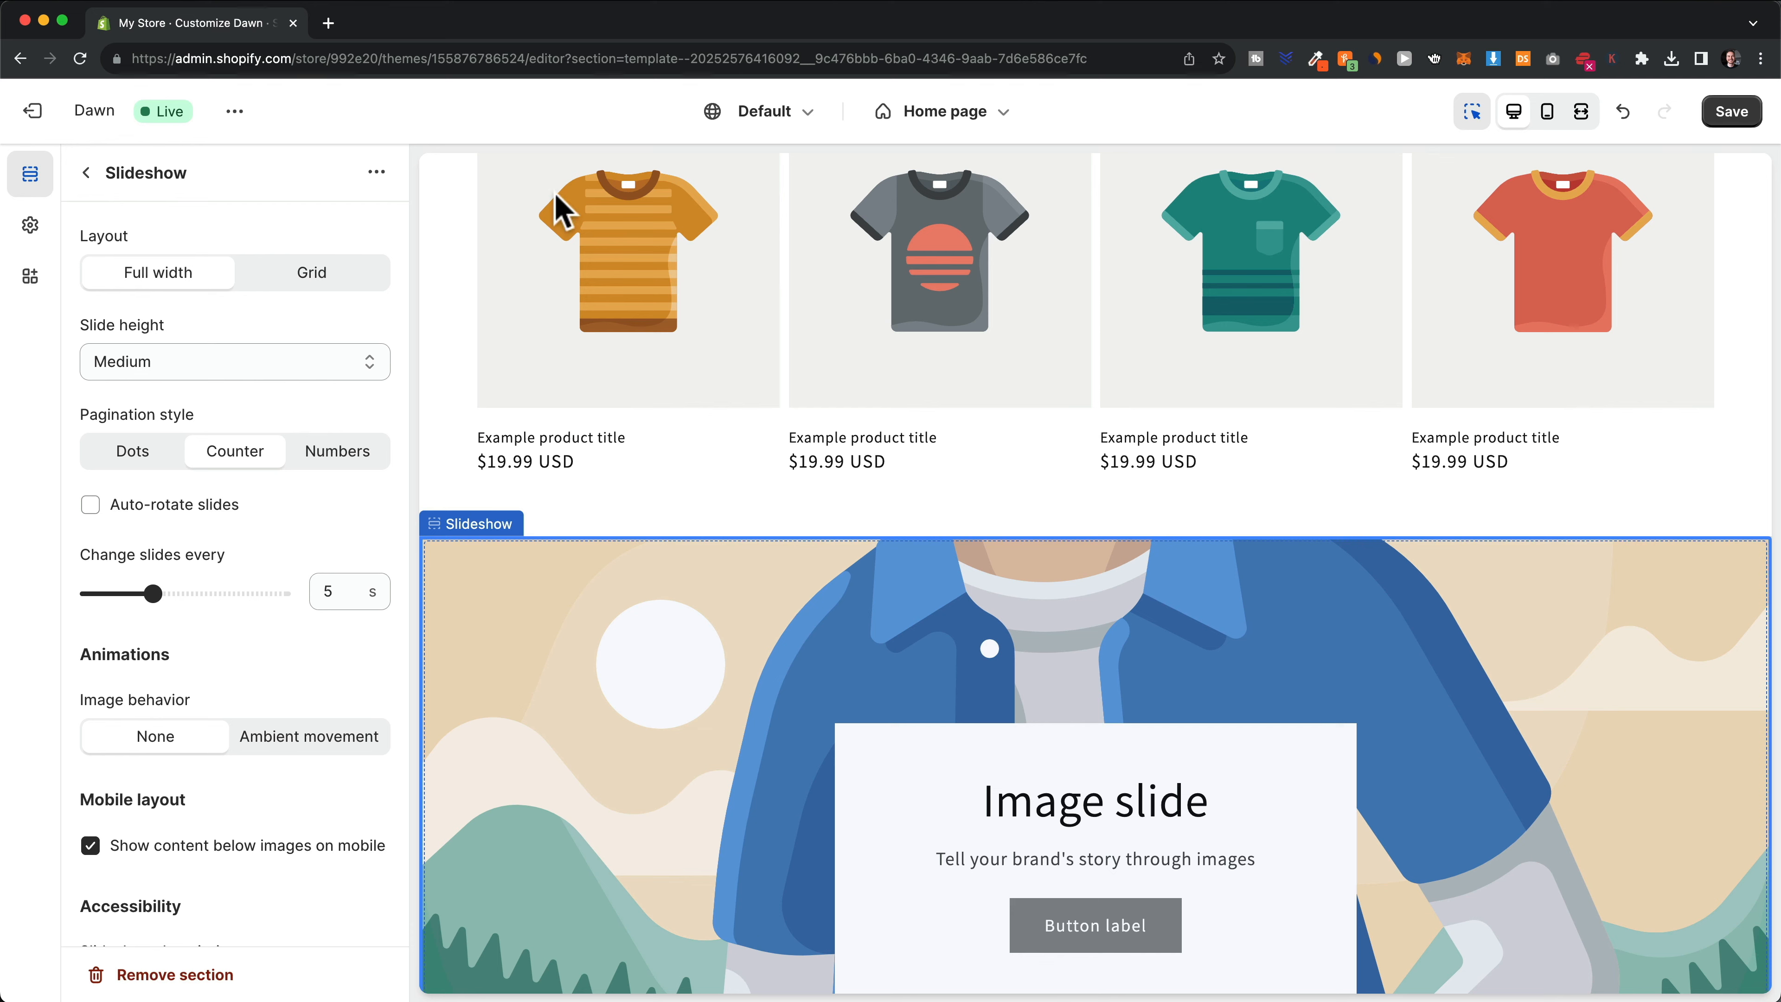
left_click(88, 173)
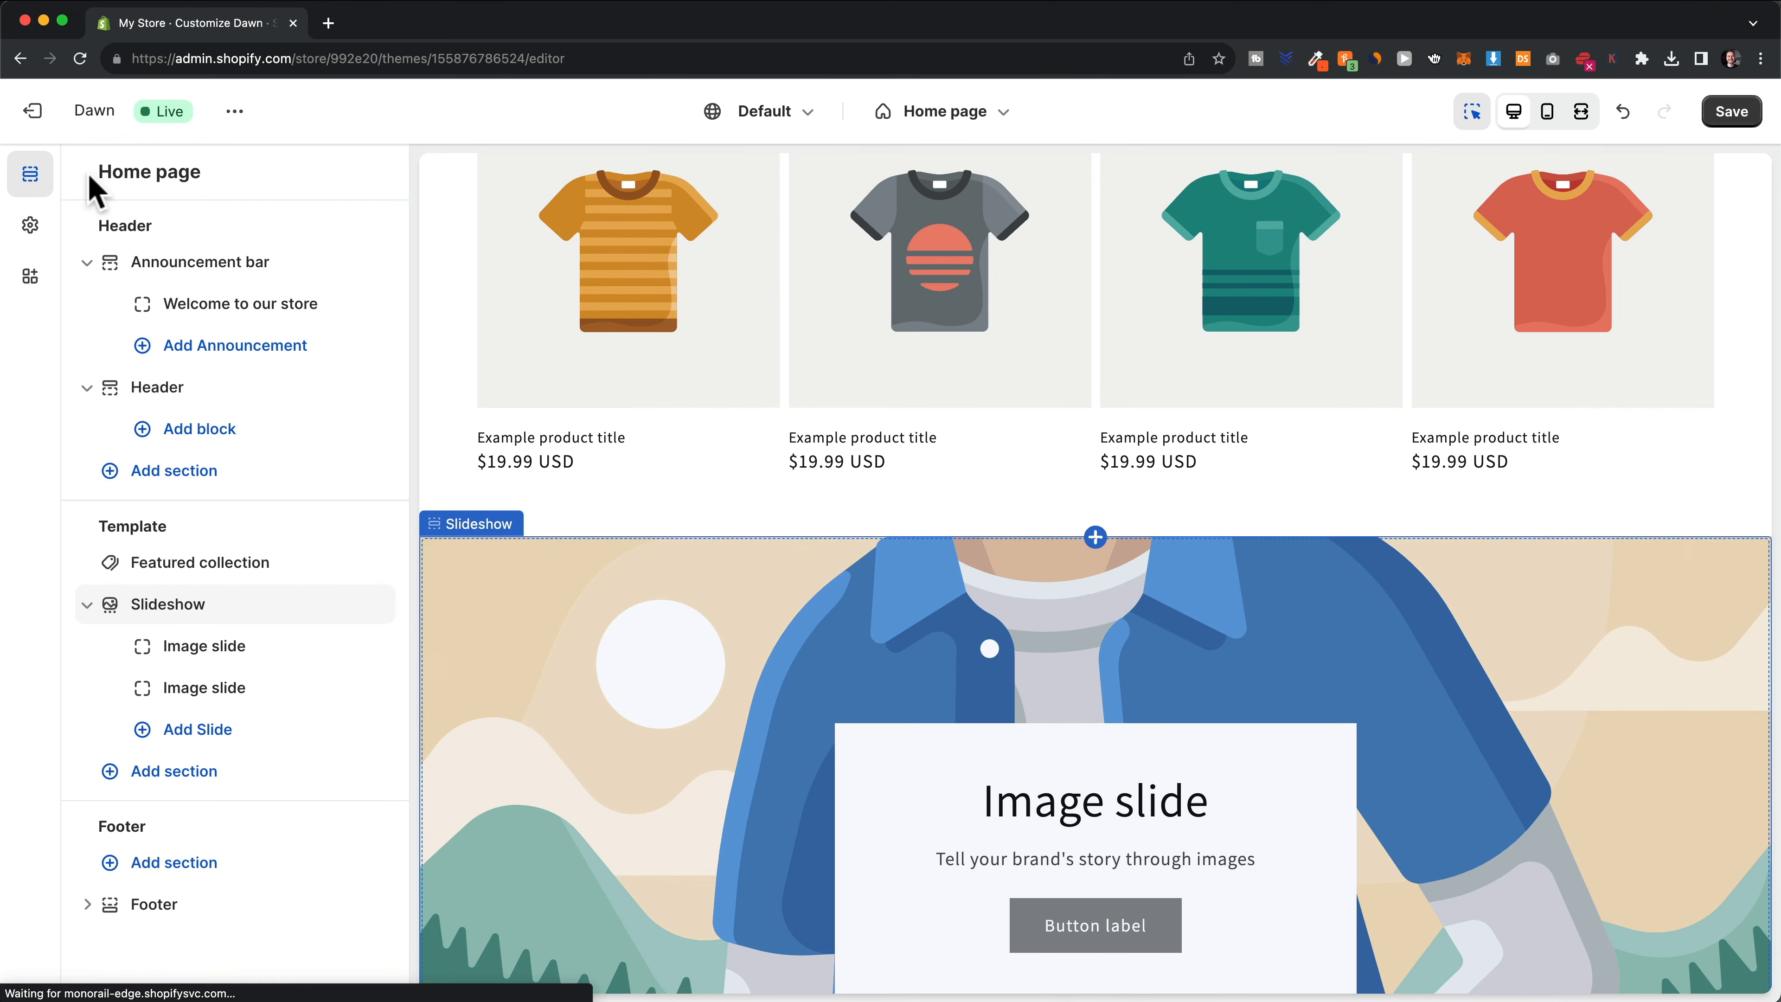
left_click_drag(179, 605, 193, 572)
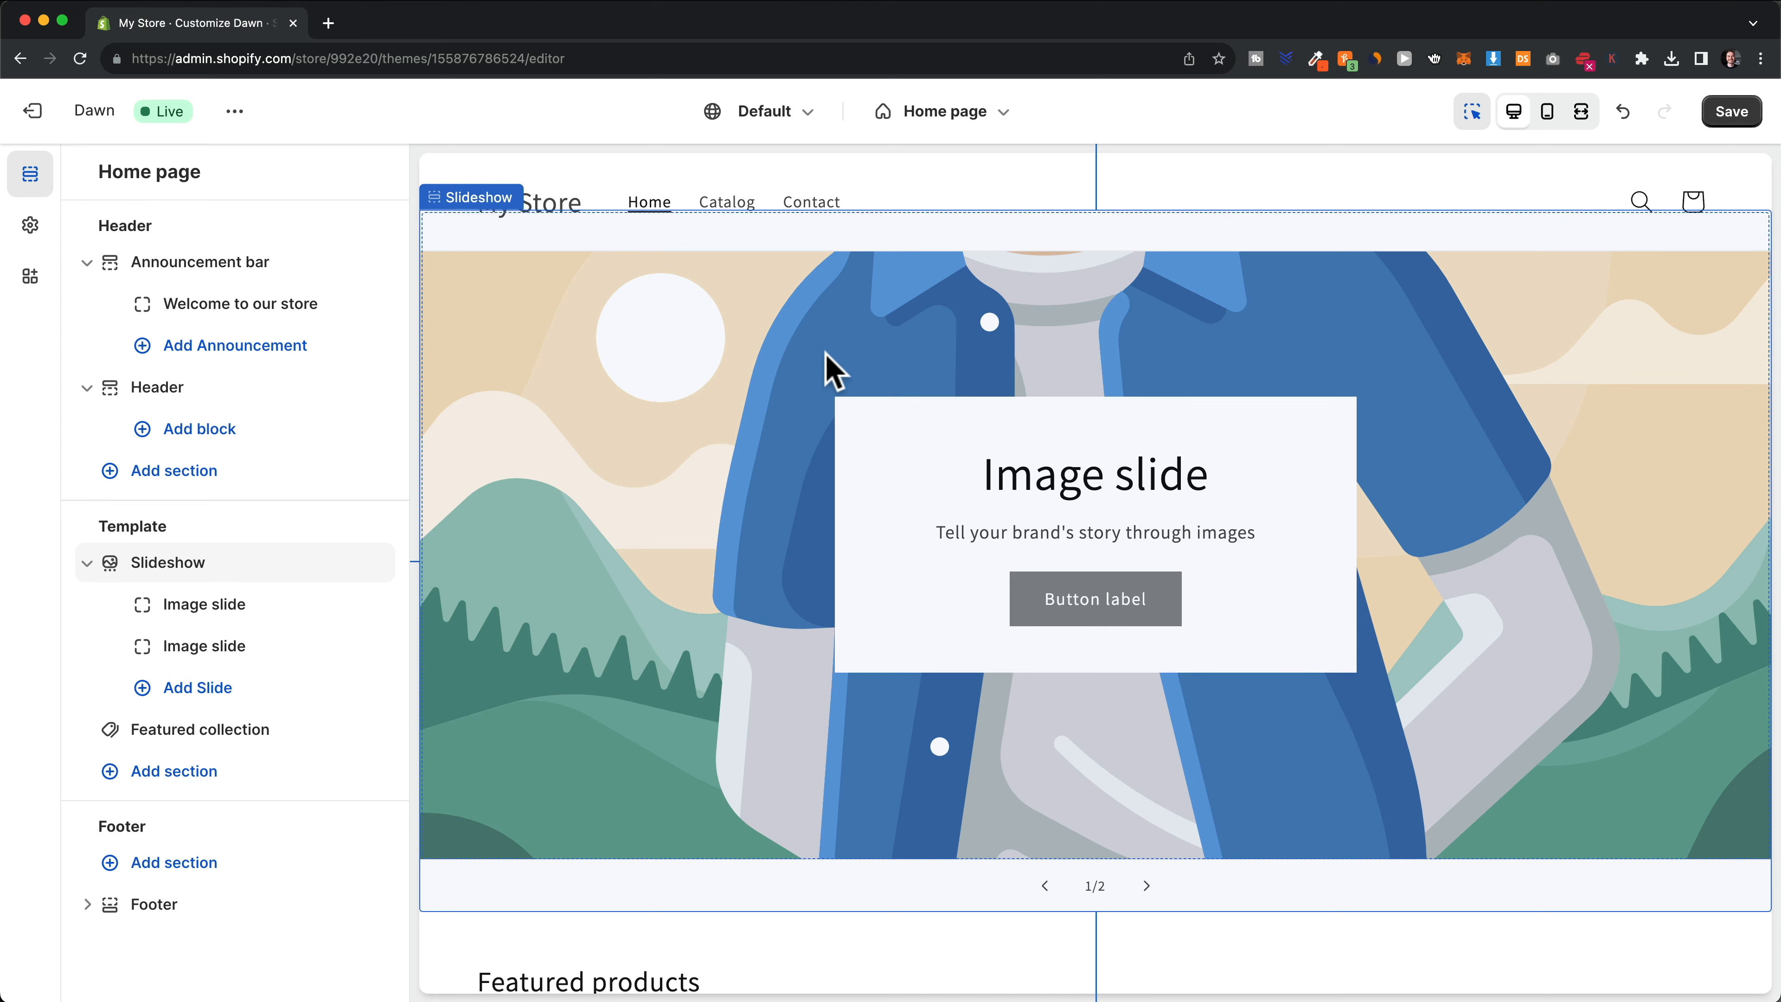
Upload PNG images 1 to 6 to the store library and use image 1 for the first slide
left_click(761, 354)
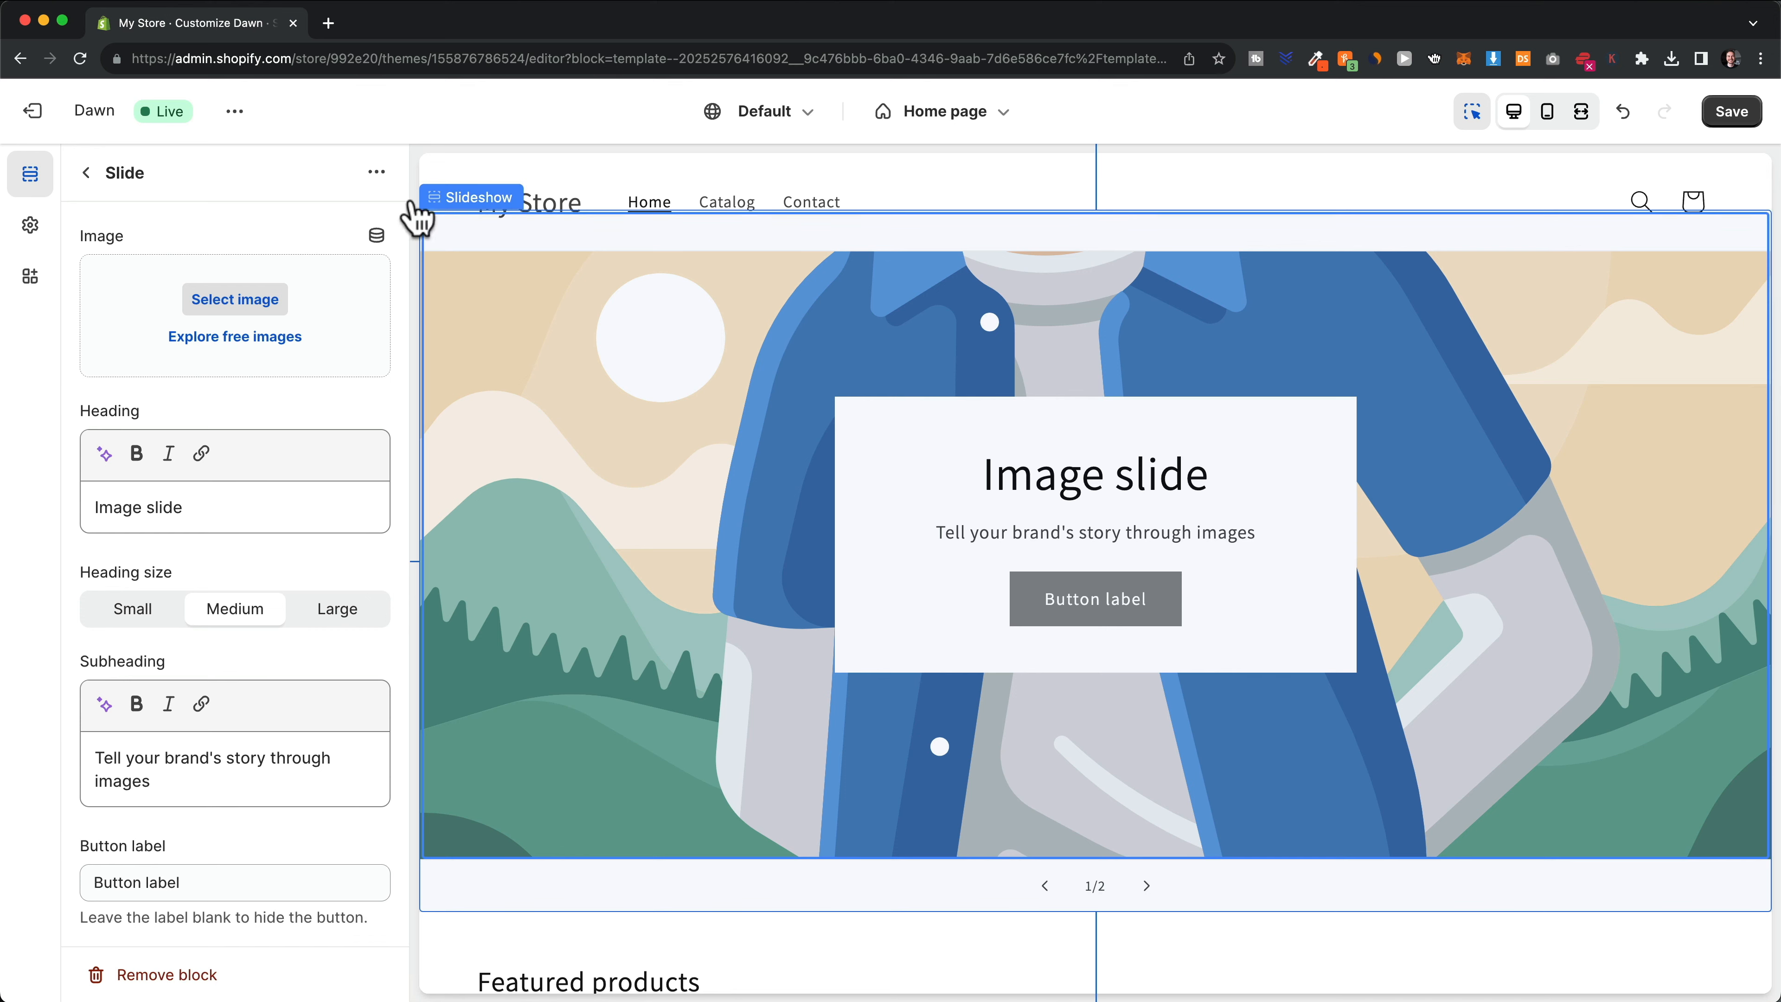
left_click(238, 300)
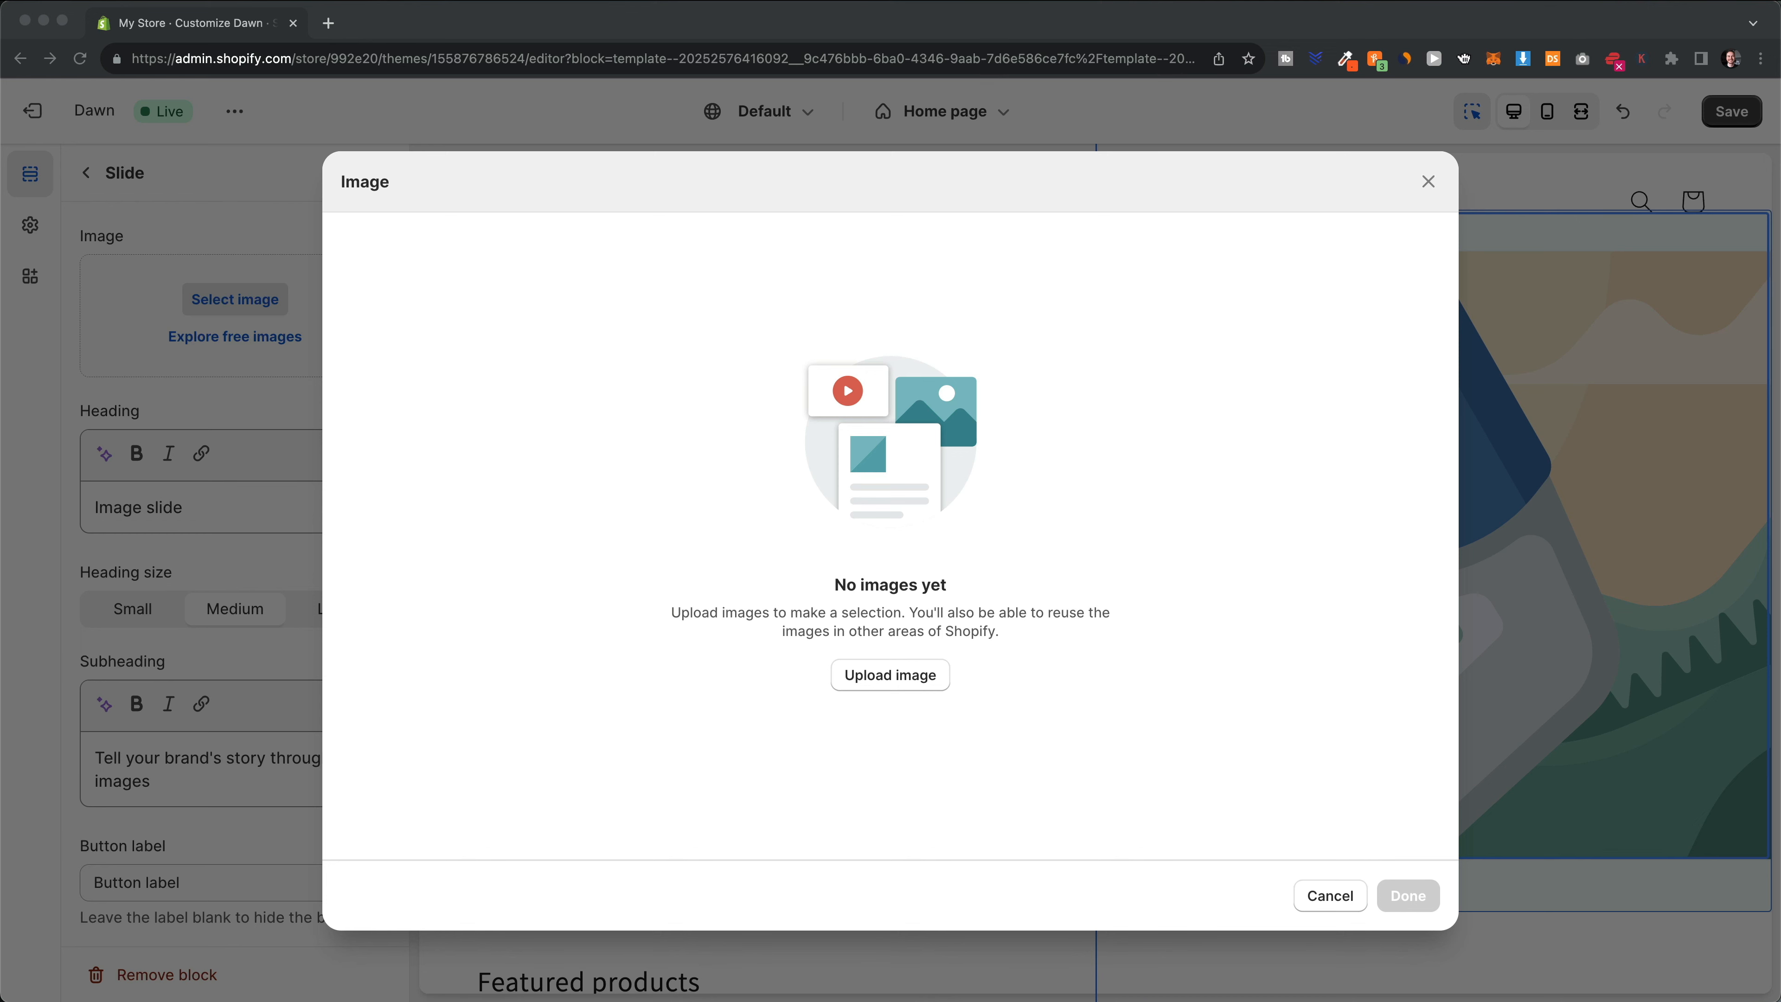
left_click_drag(968, 1001, 907, 534)
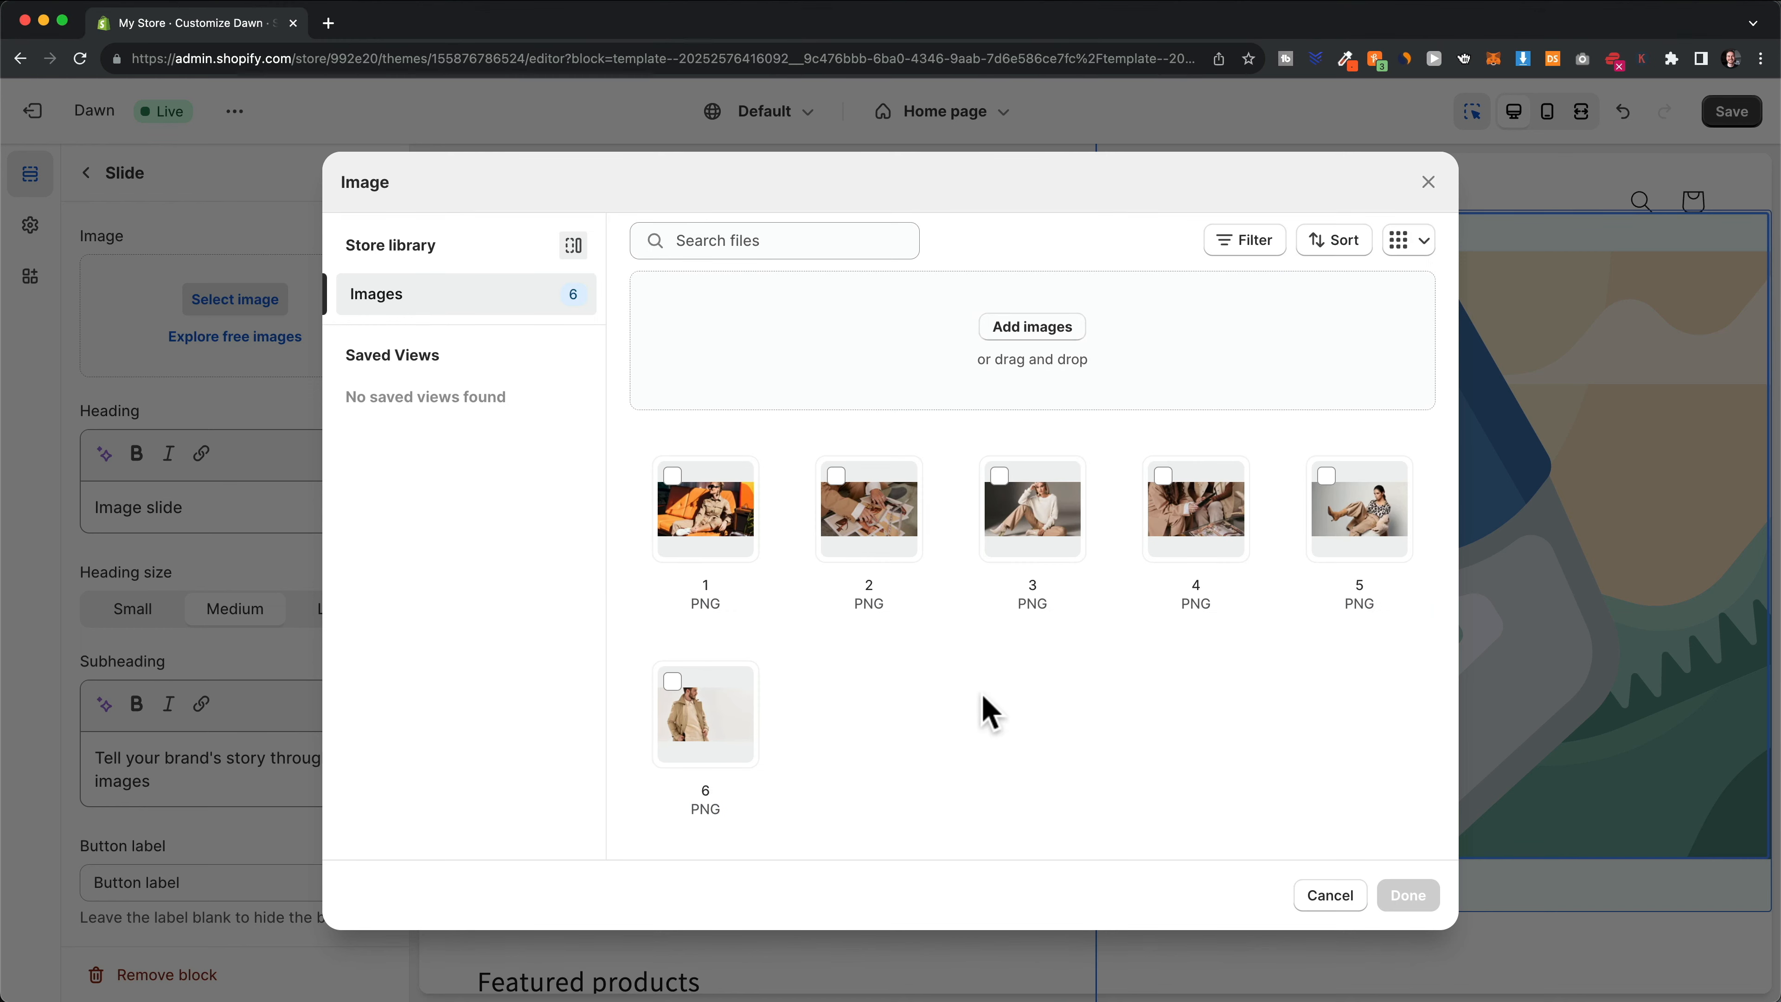
left_click(679, 491)
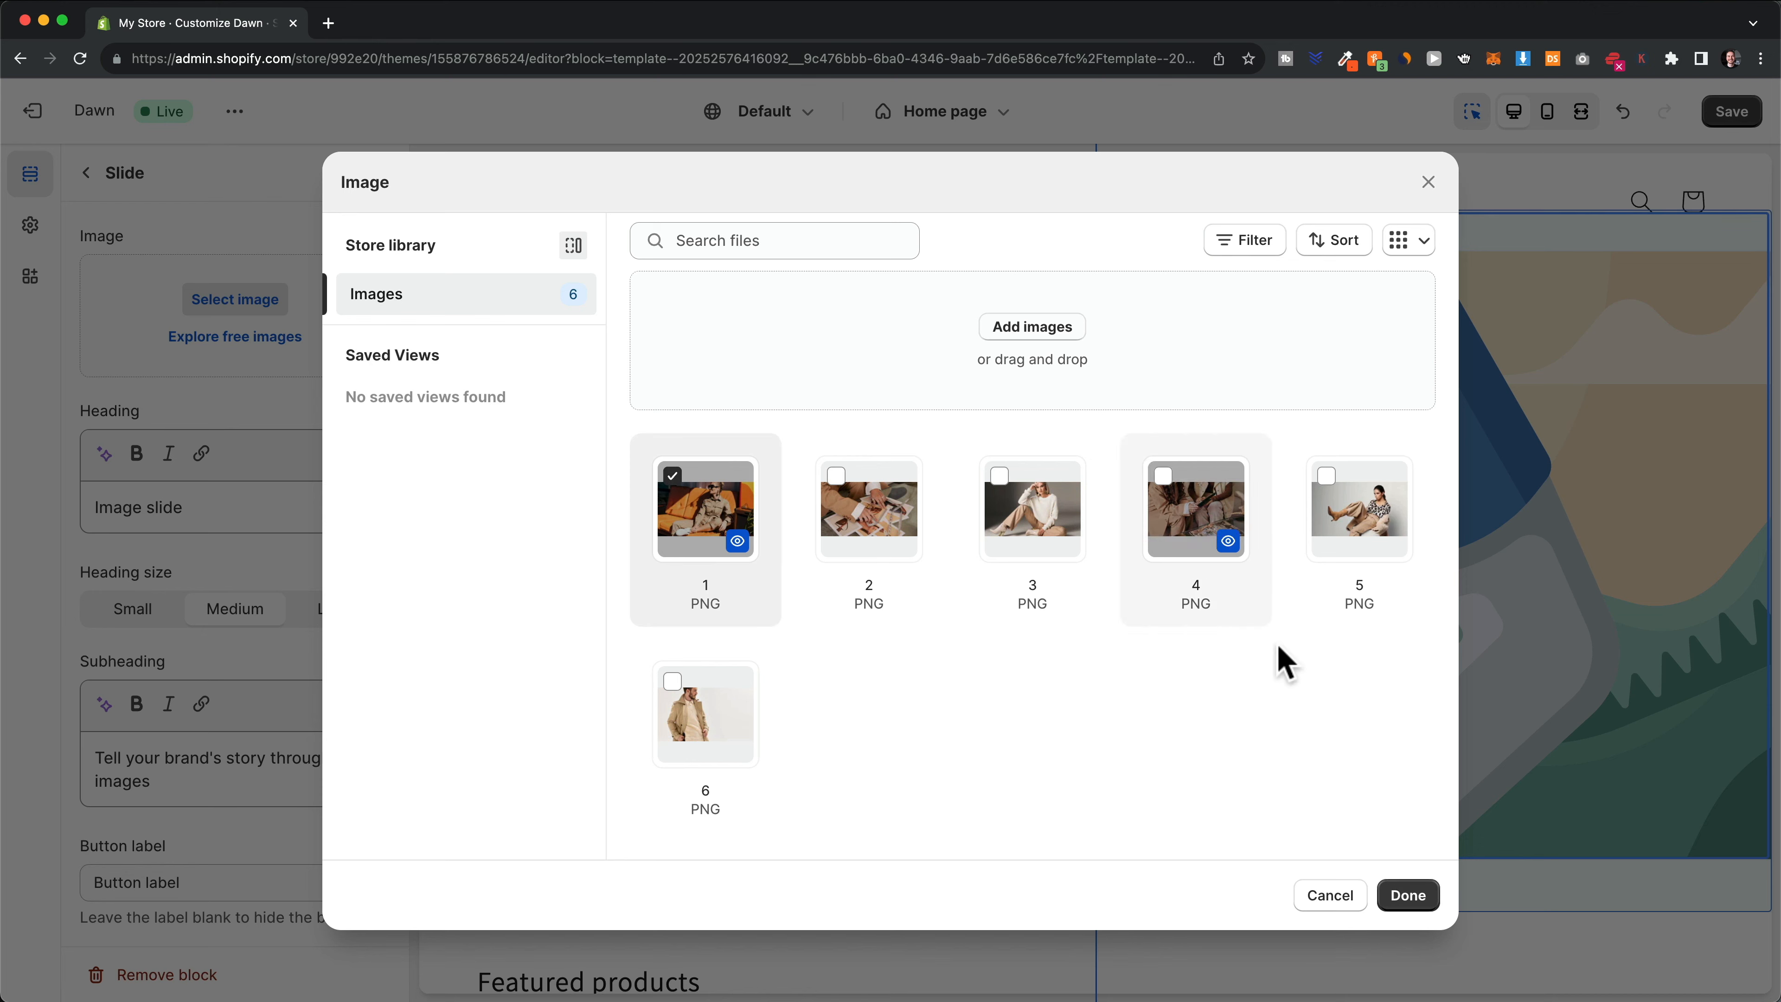
left_click(1408, 895)
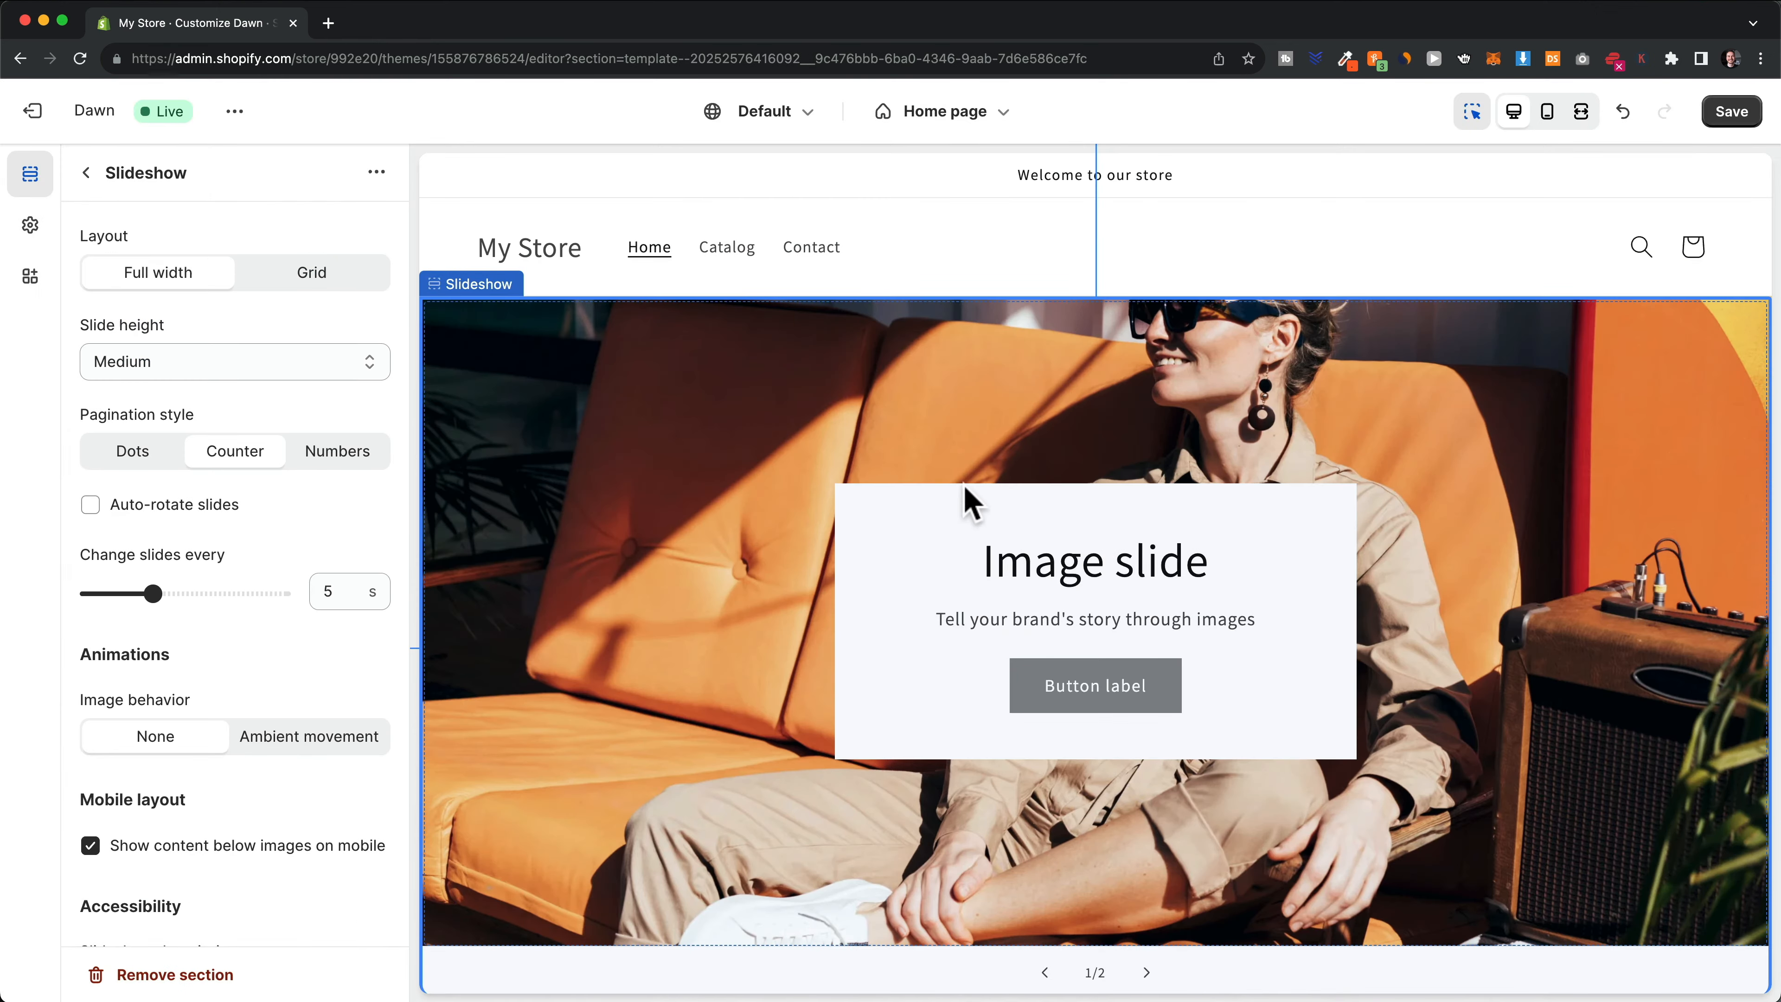
Add two more image slides to the Slideshow section
left_click(87, 172)
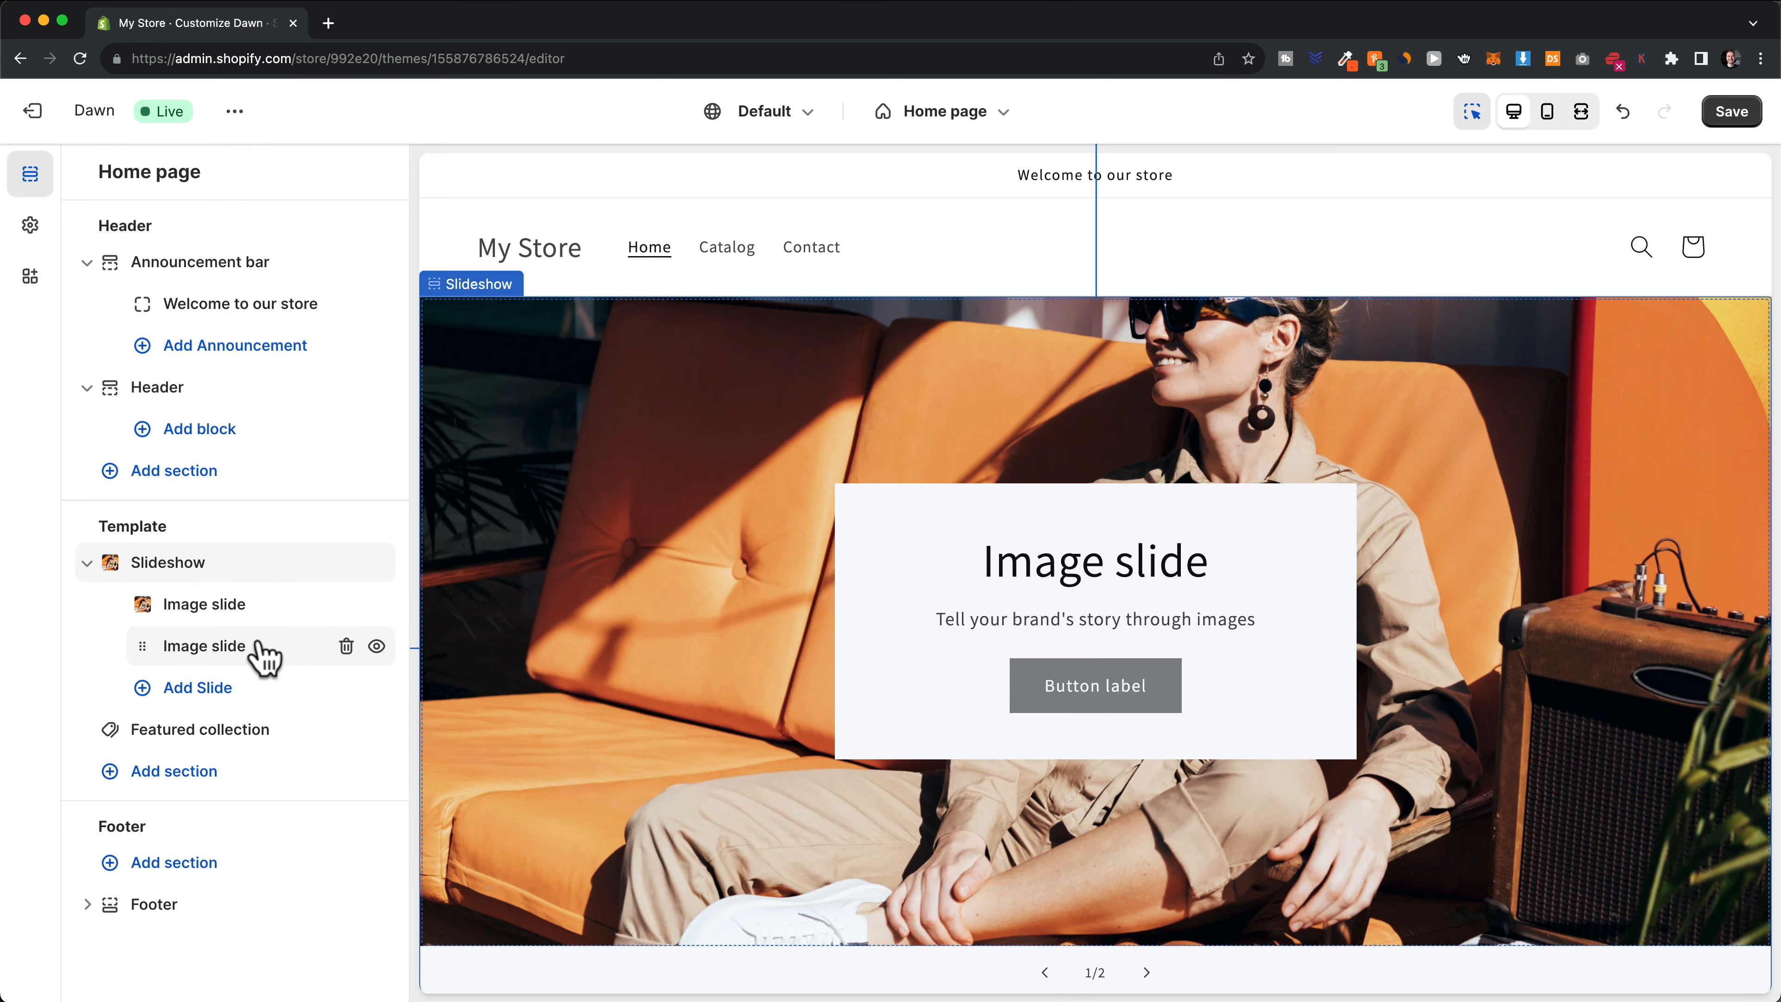
left_click(188, 691)
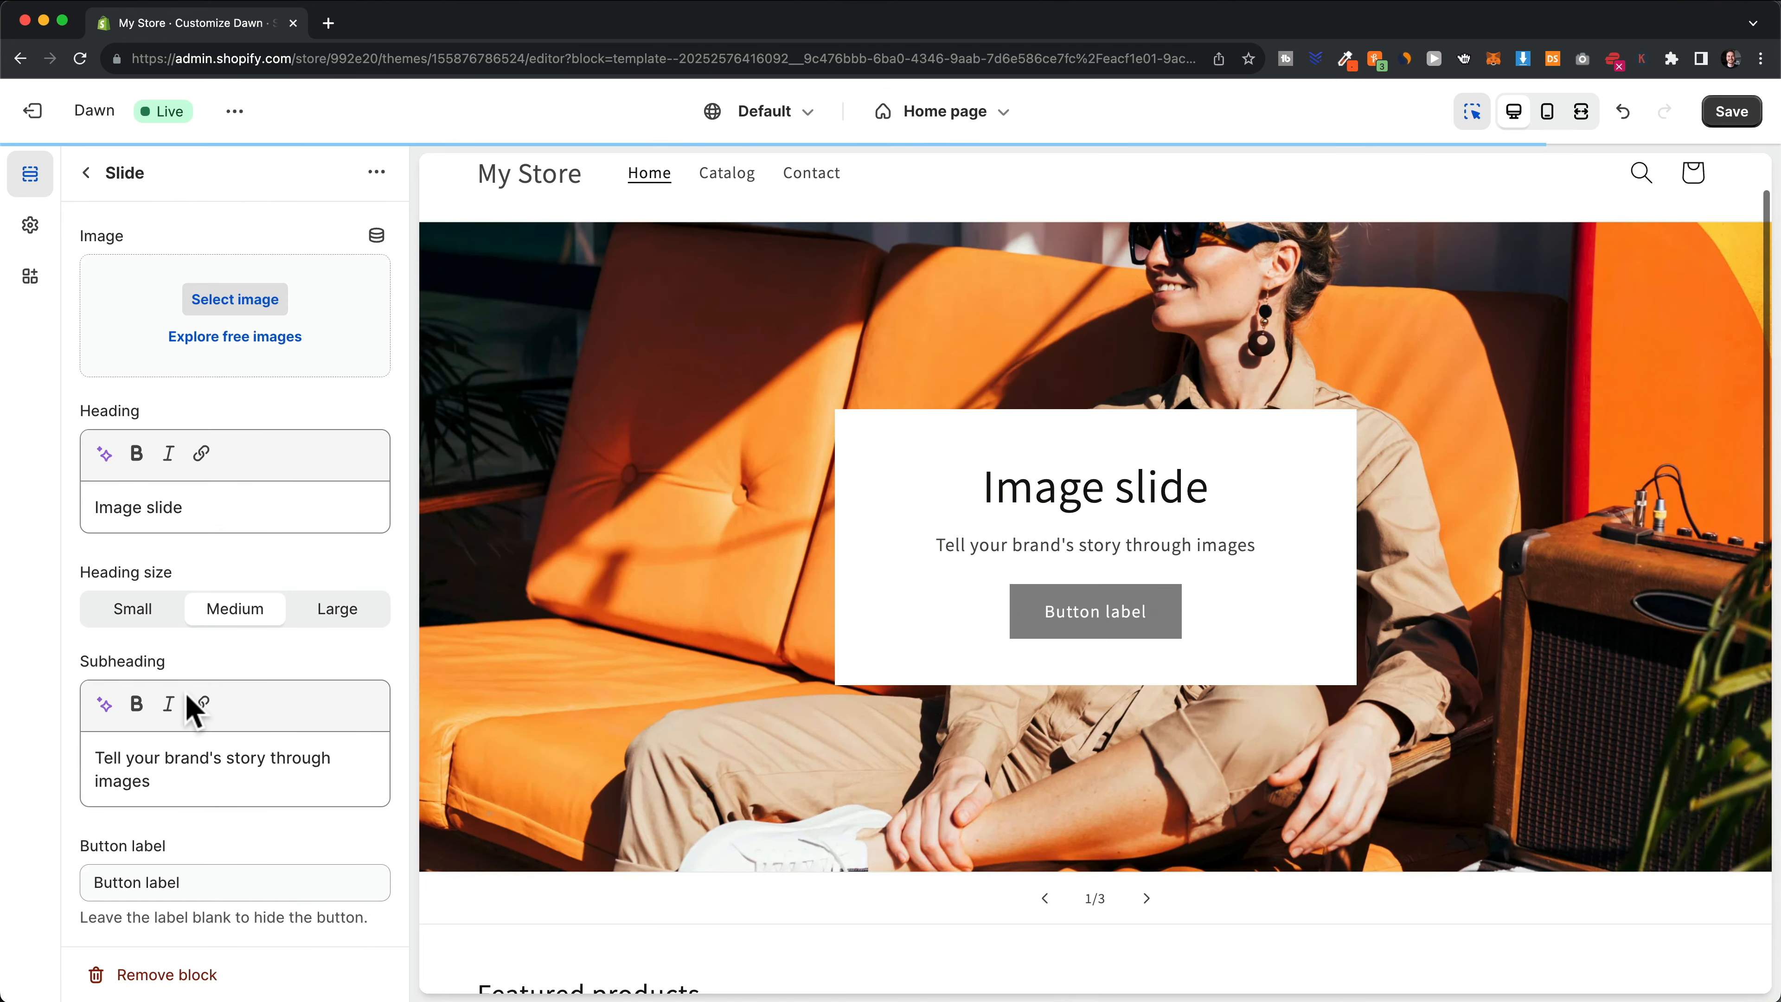
left_click(86, 173)
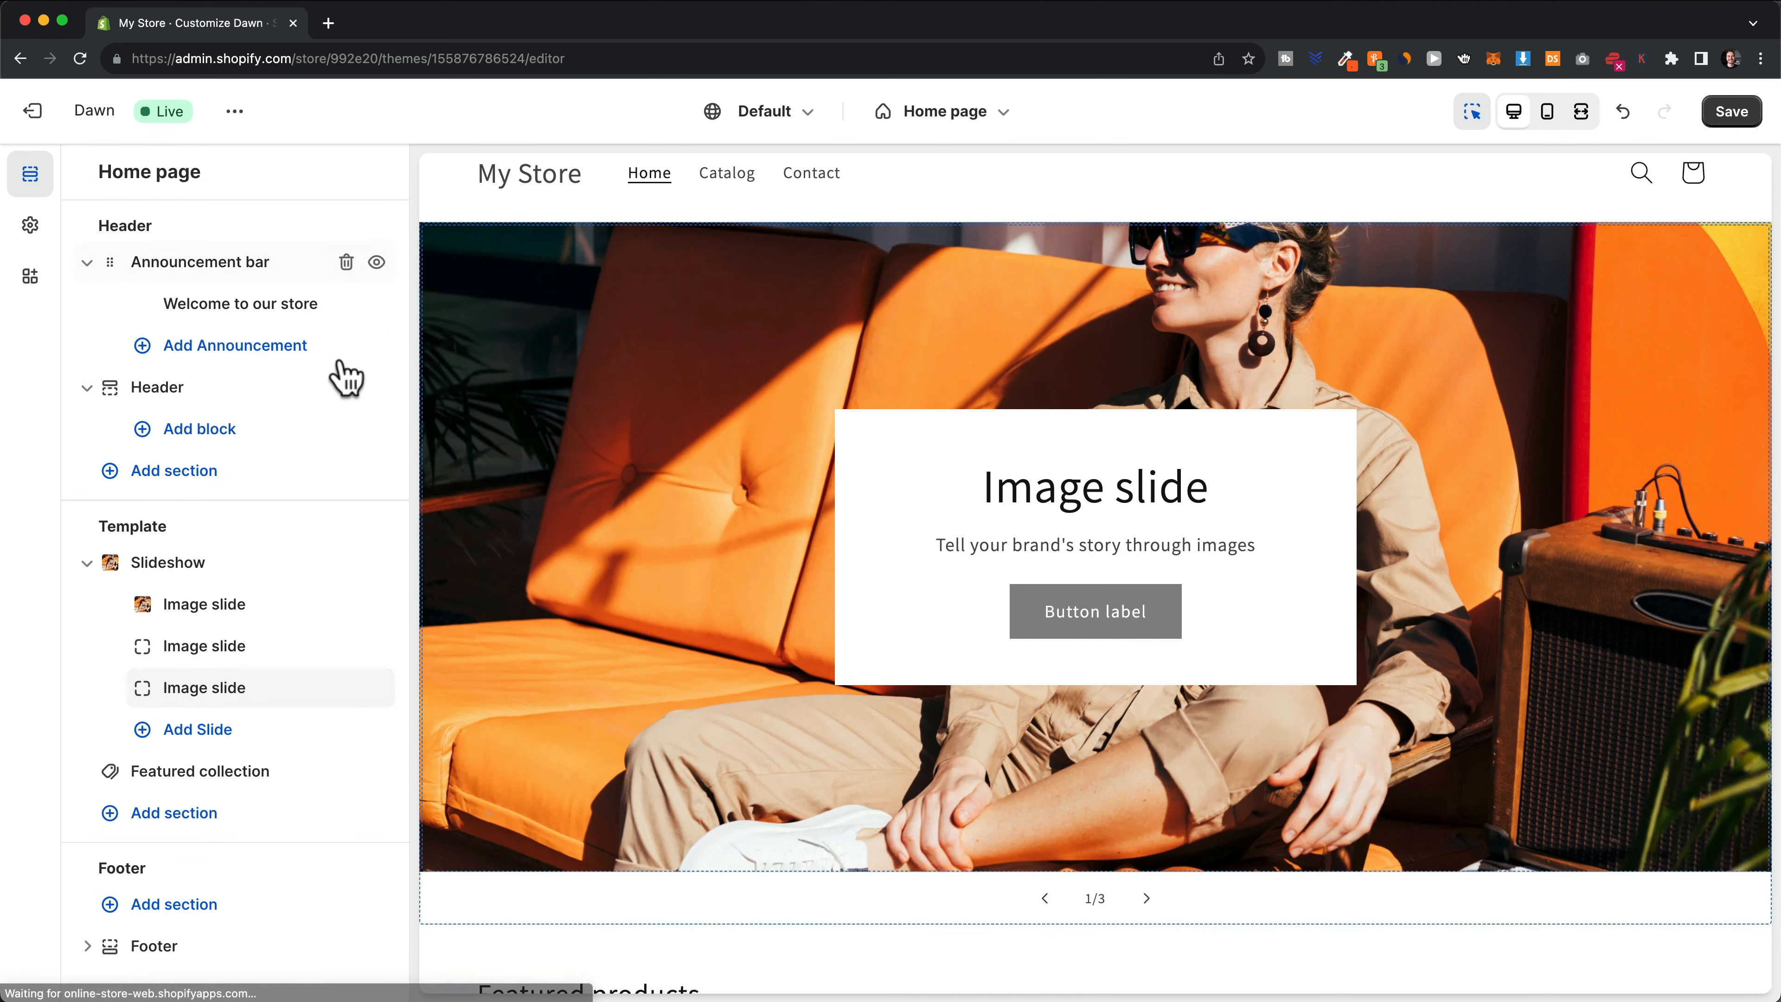
left_click(199, 734)
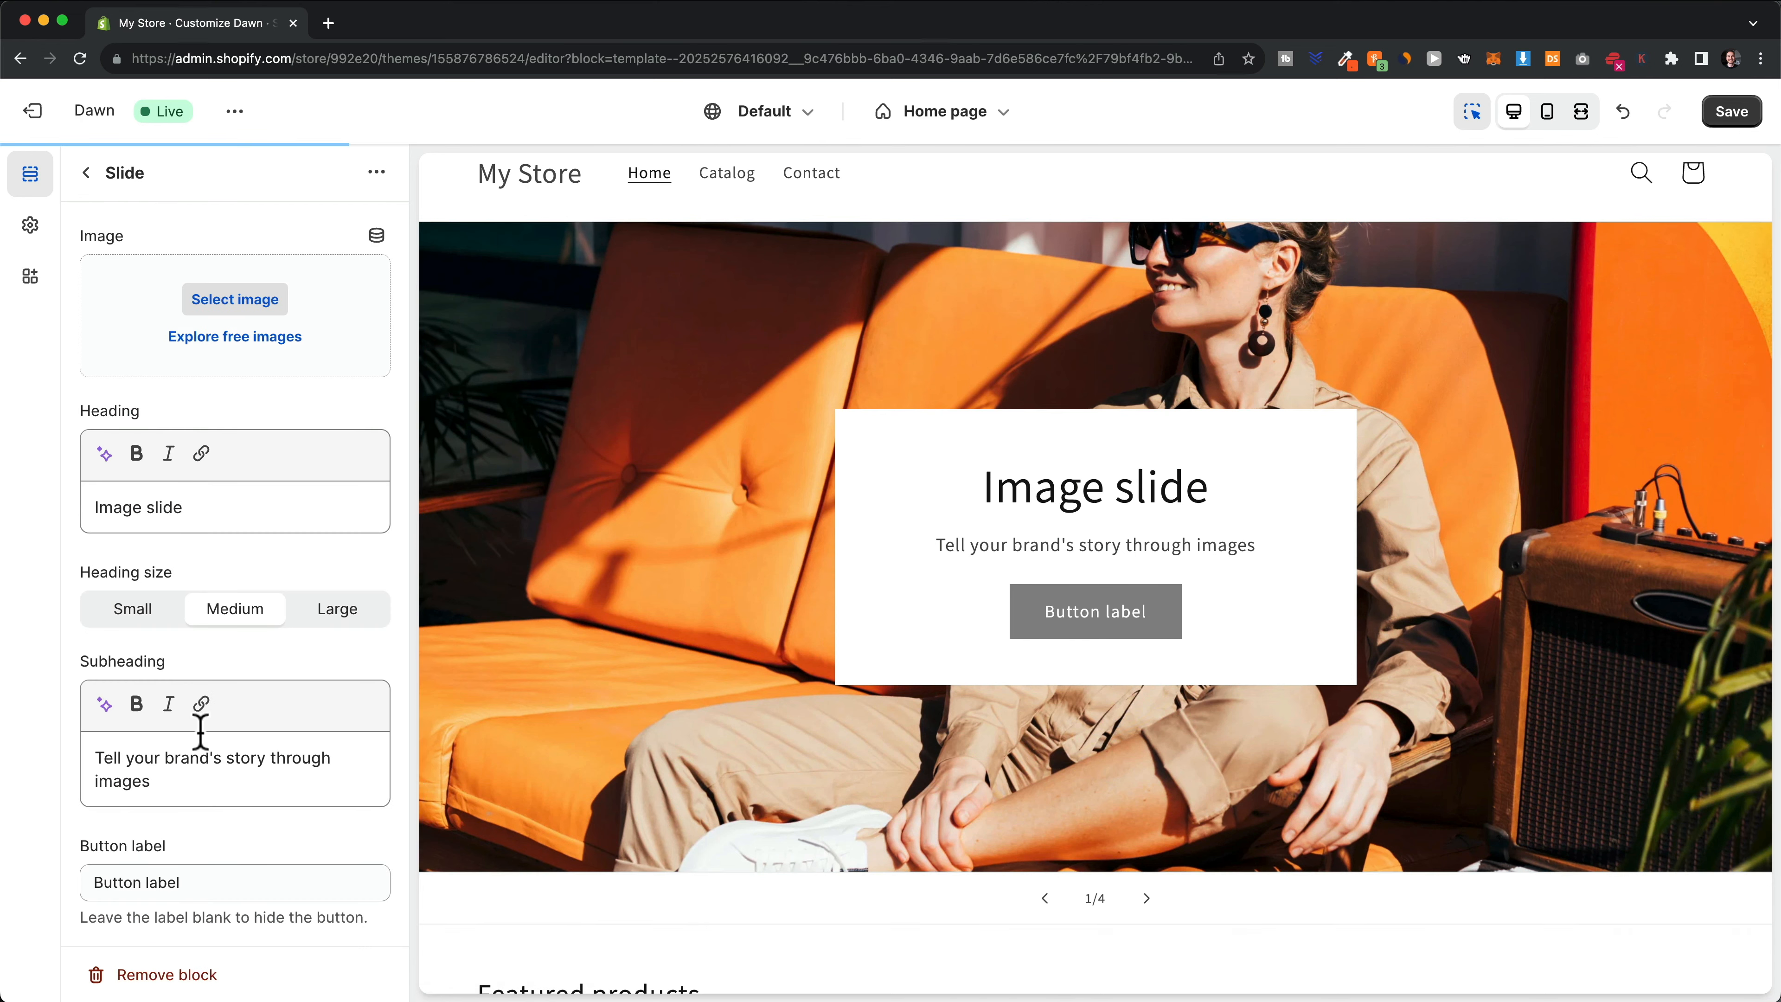
Use image 6 from the store library for the second slide of the Slideshow section
left_click(88, 173)
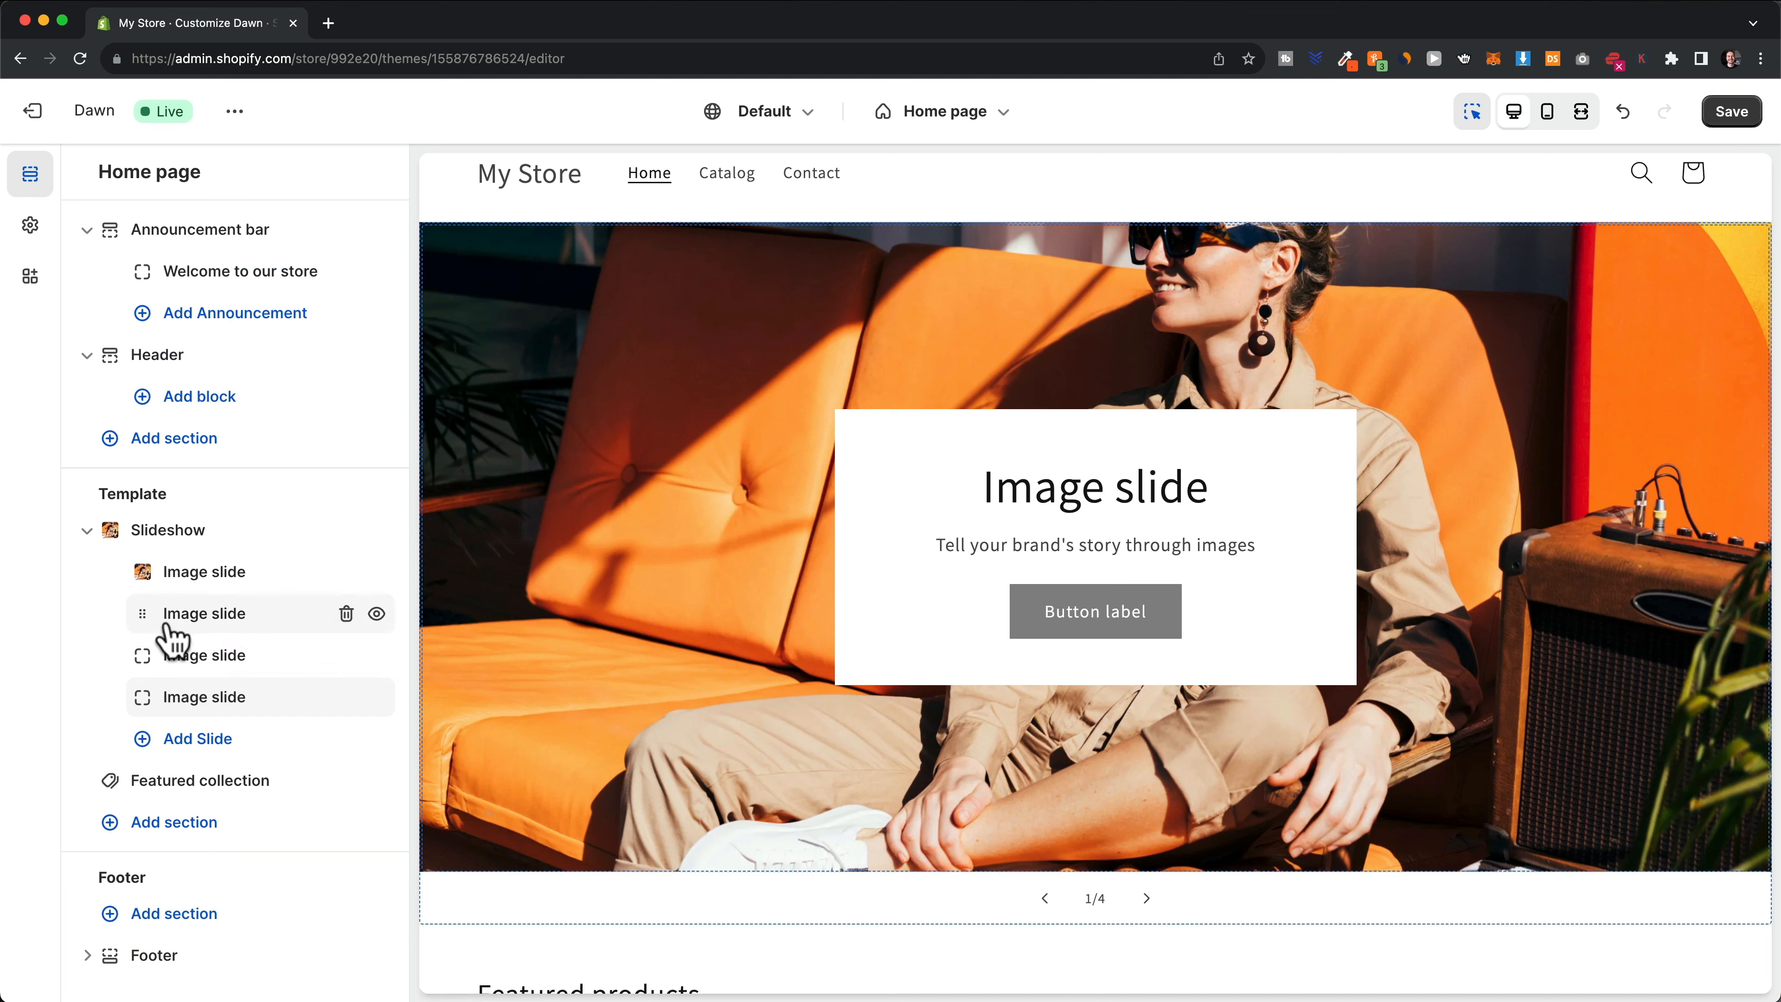
left_click(204, 621)
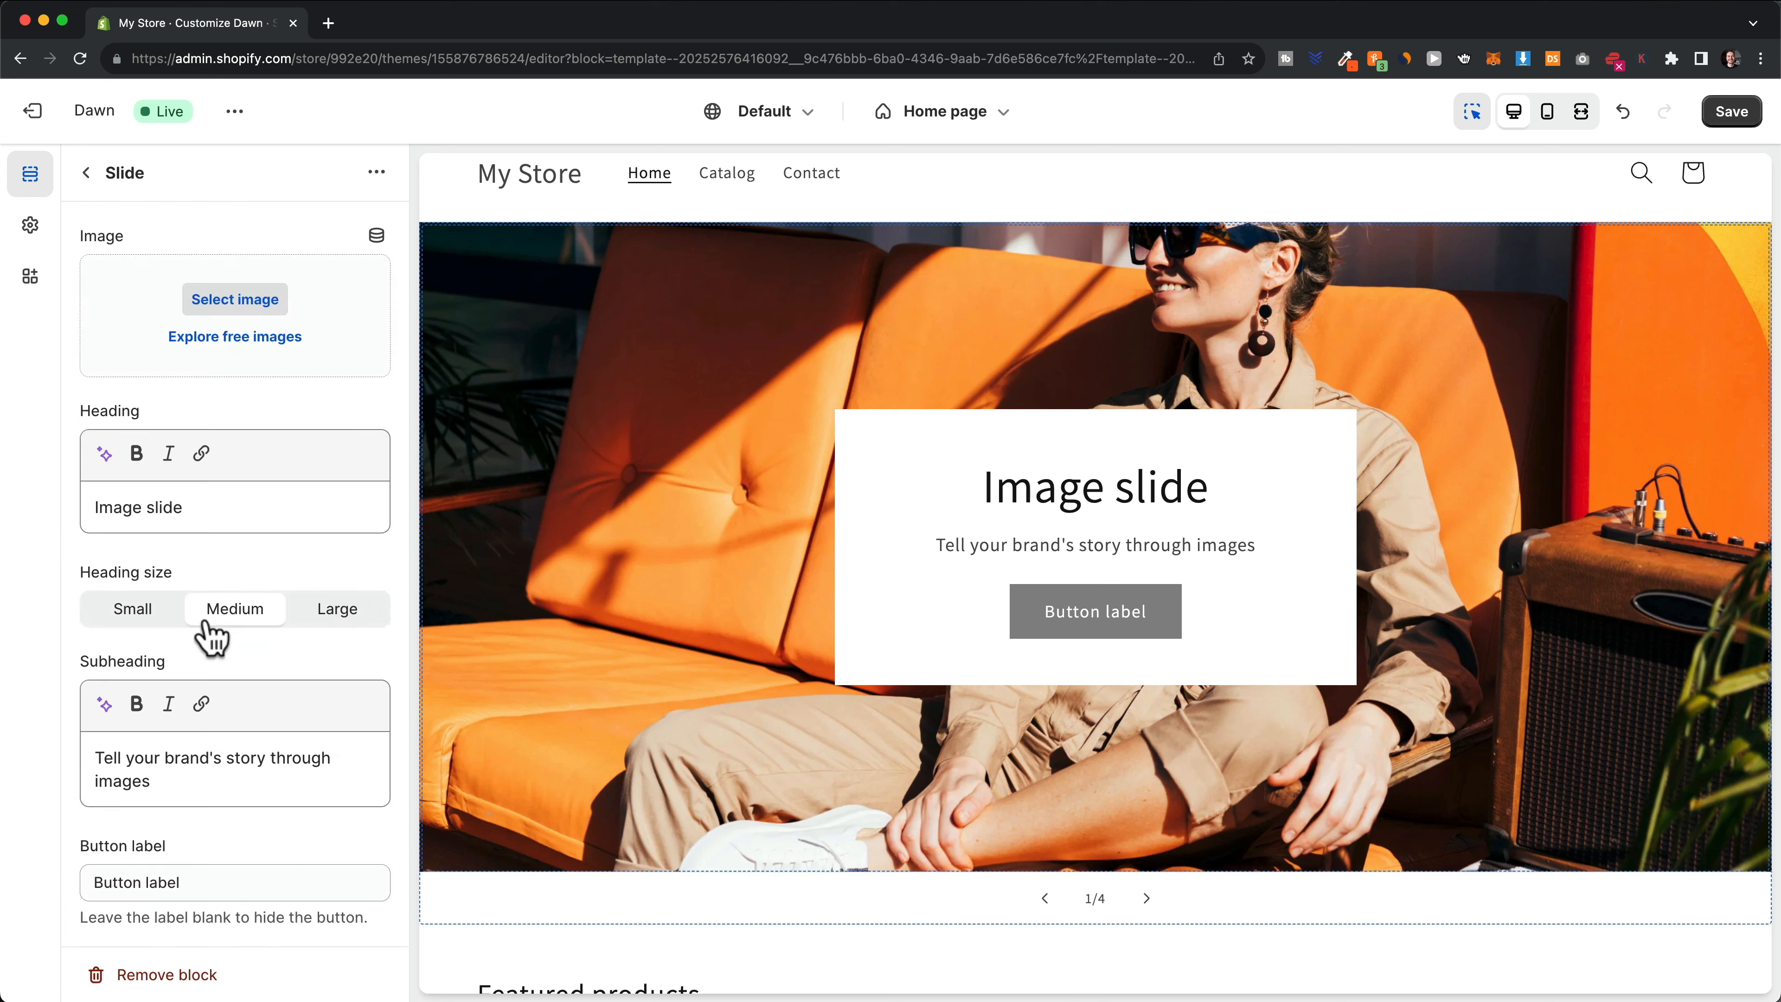
left_click(245, 302)
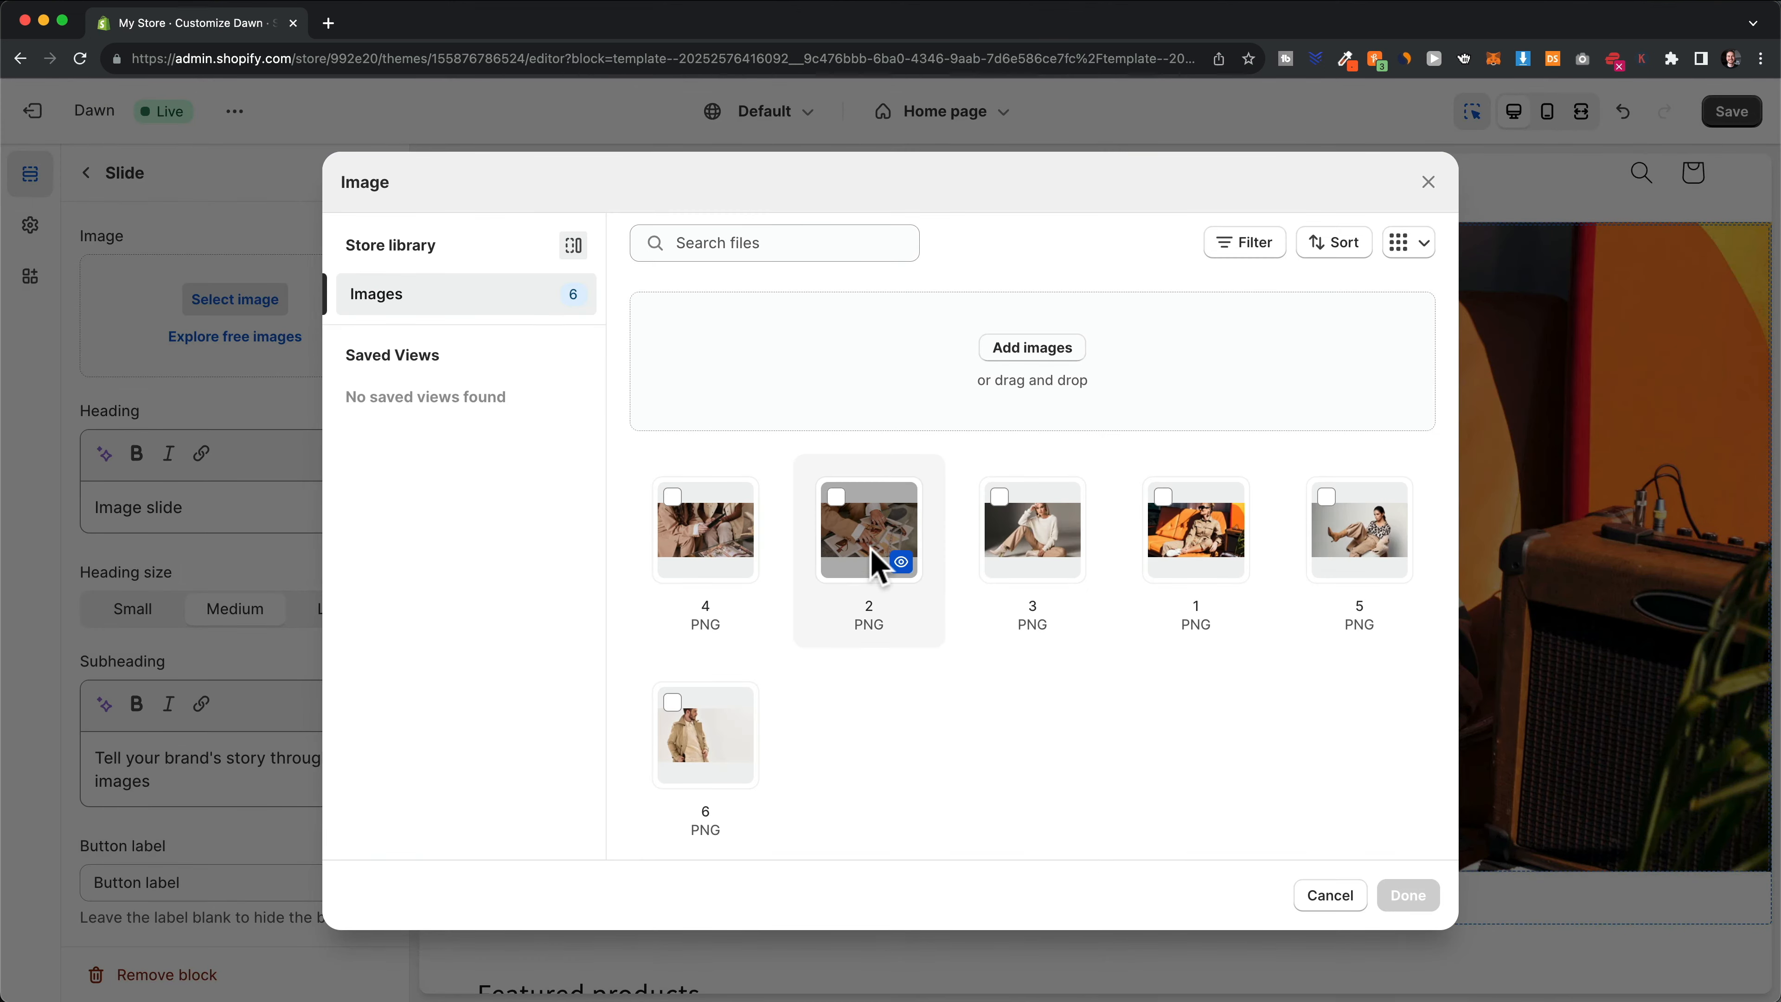
left_click(672, 705)
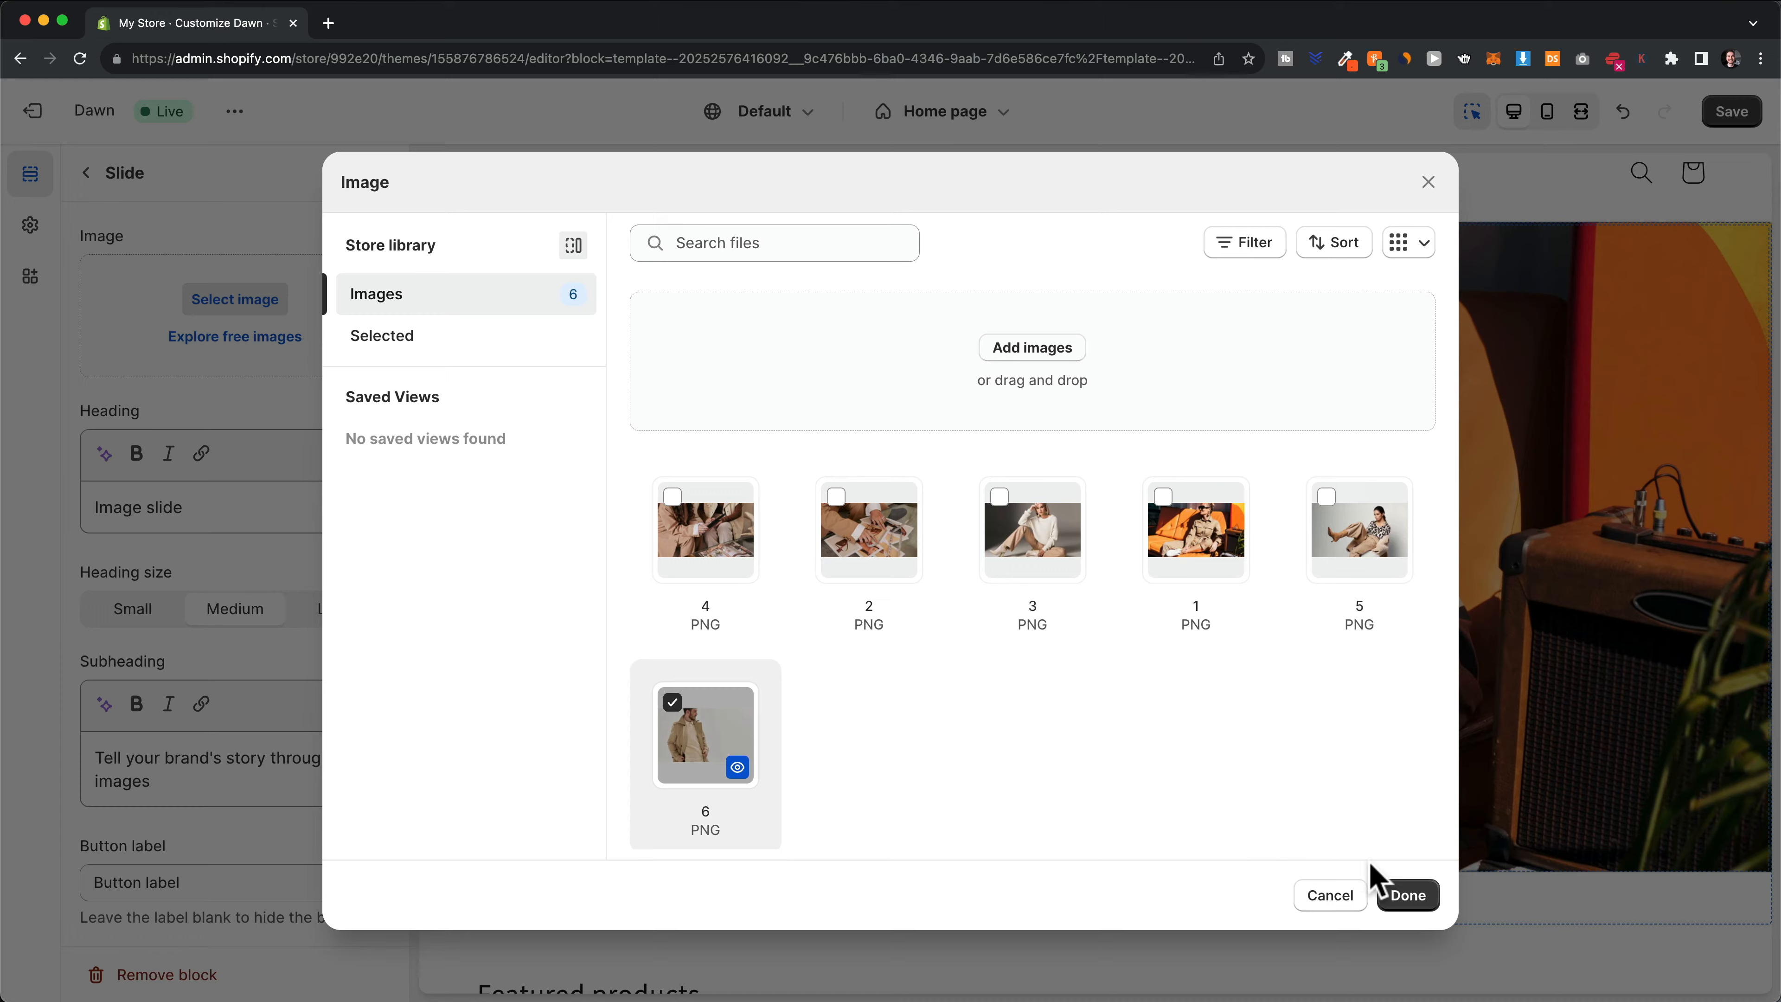
left_click(1403, 897)
left_click(85, 172)
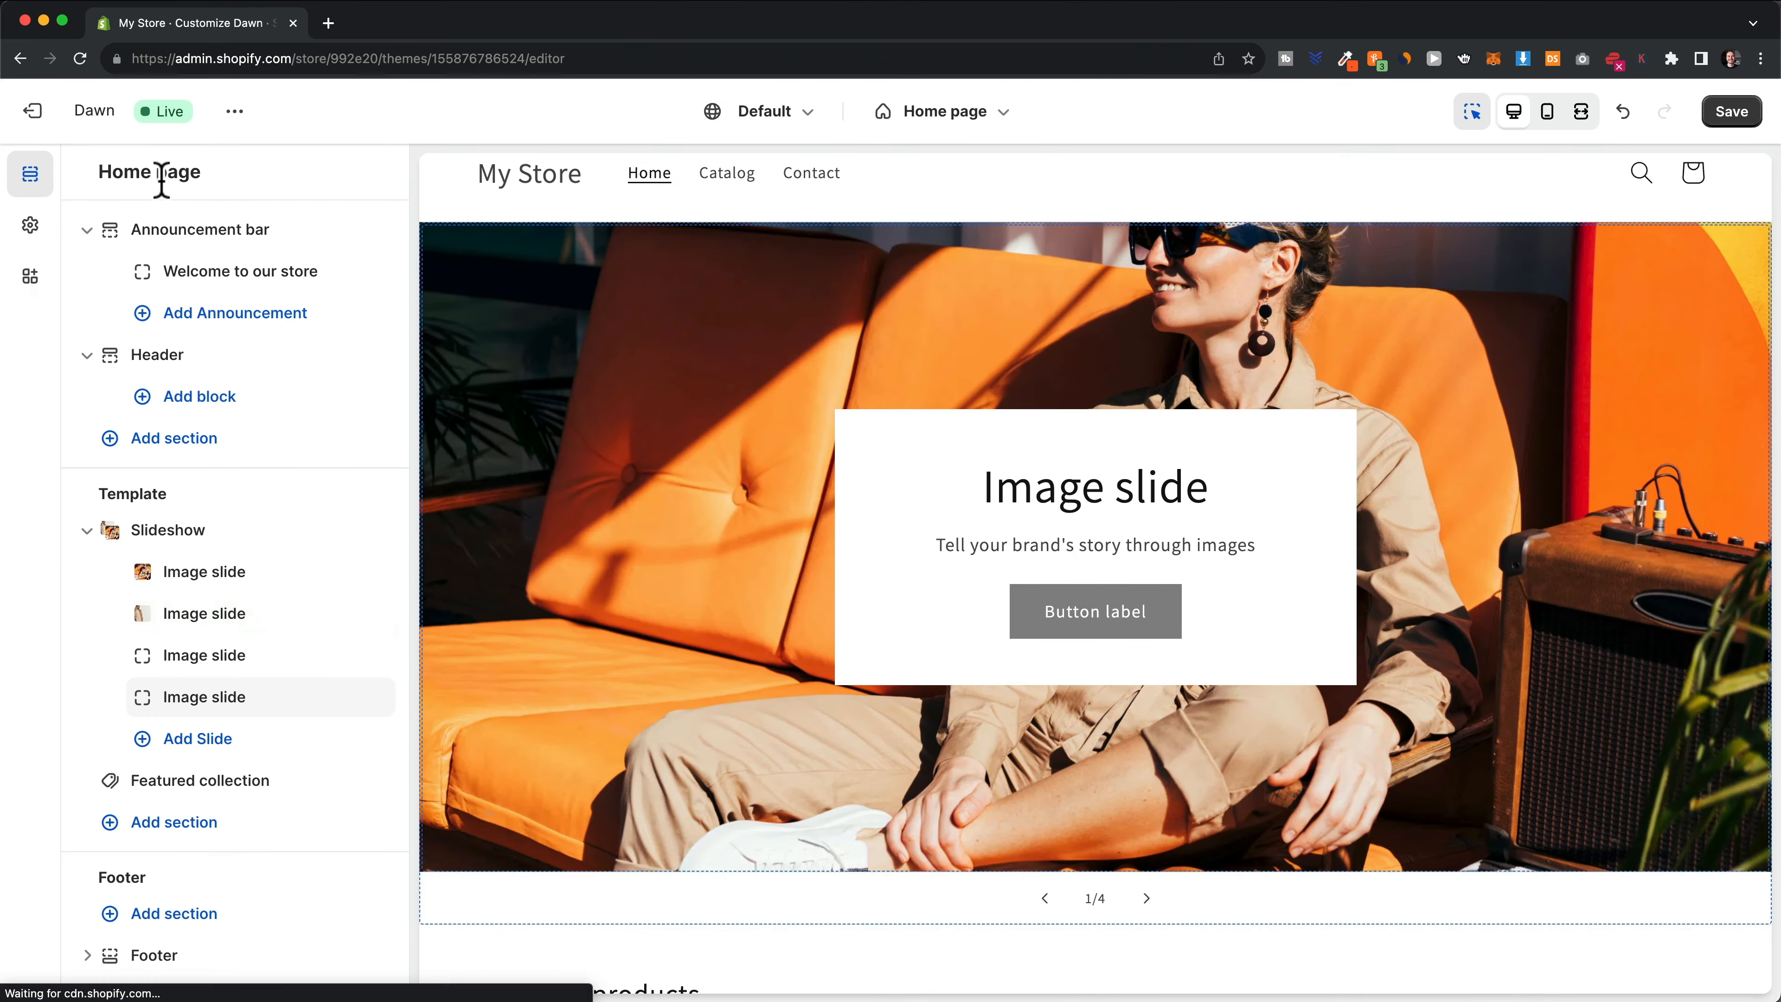
Use image 2 from the store library for the third slide of the Slideshow section
left_click(298, 656)
left_click(232, 301)
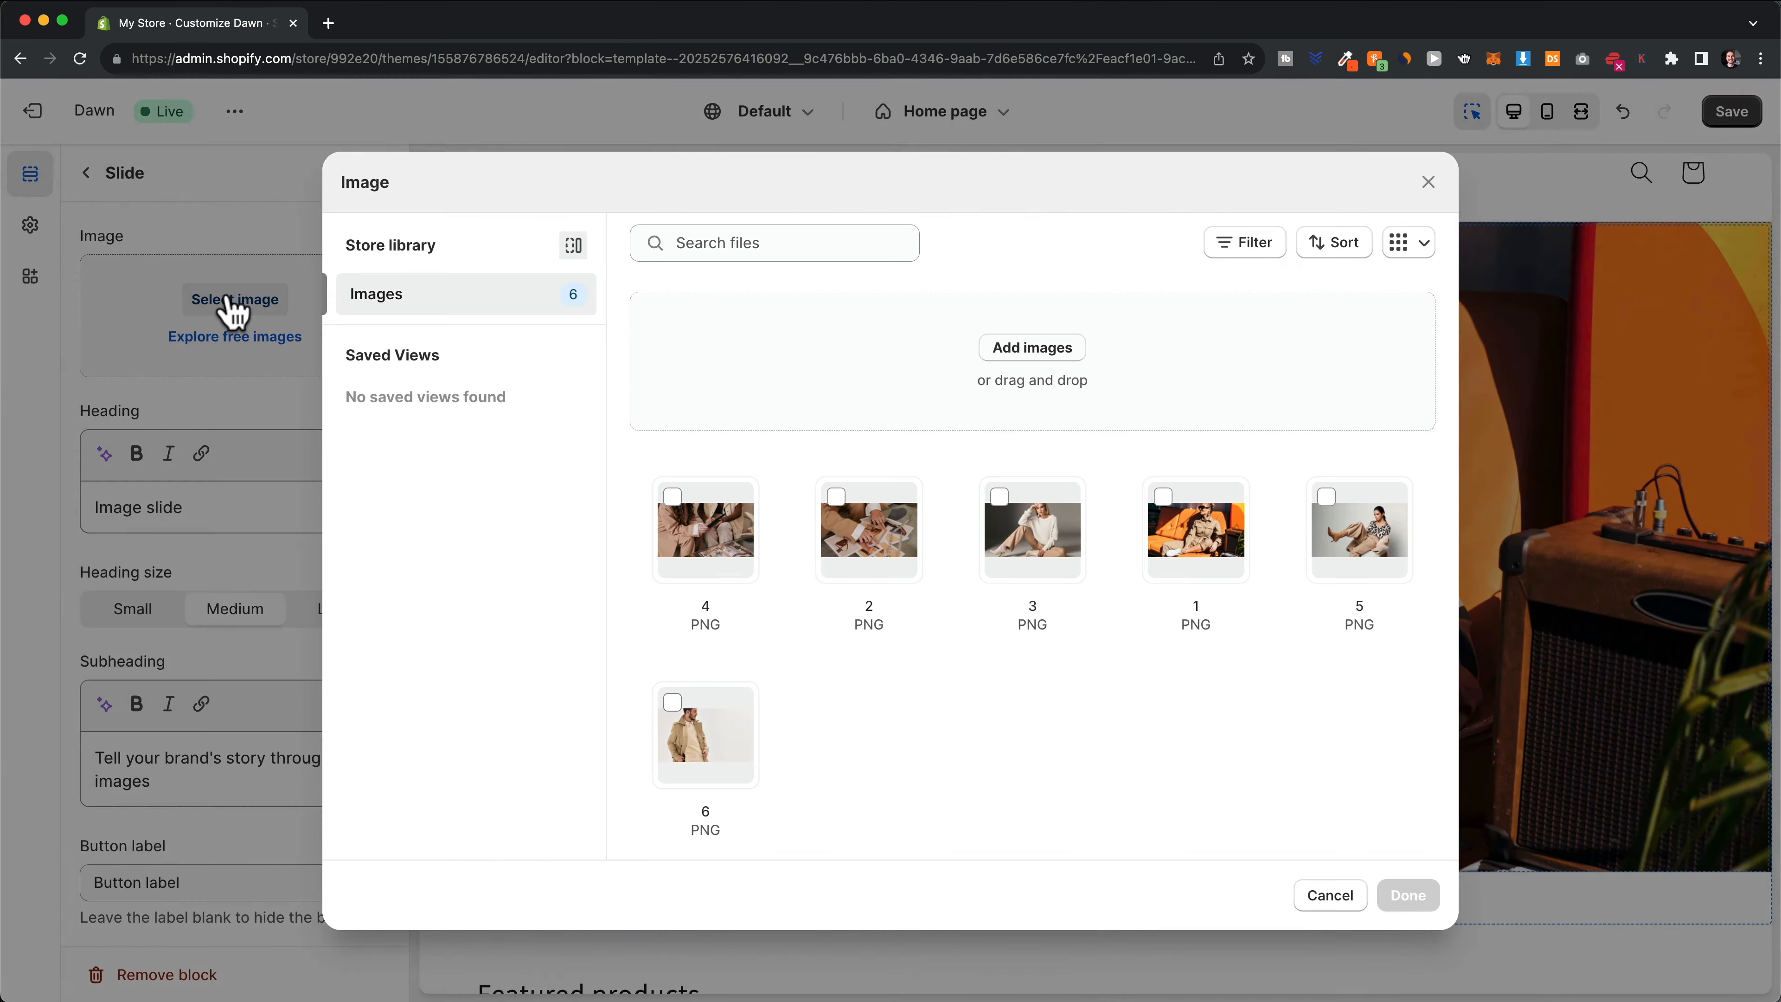
left_click(835, 497)
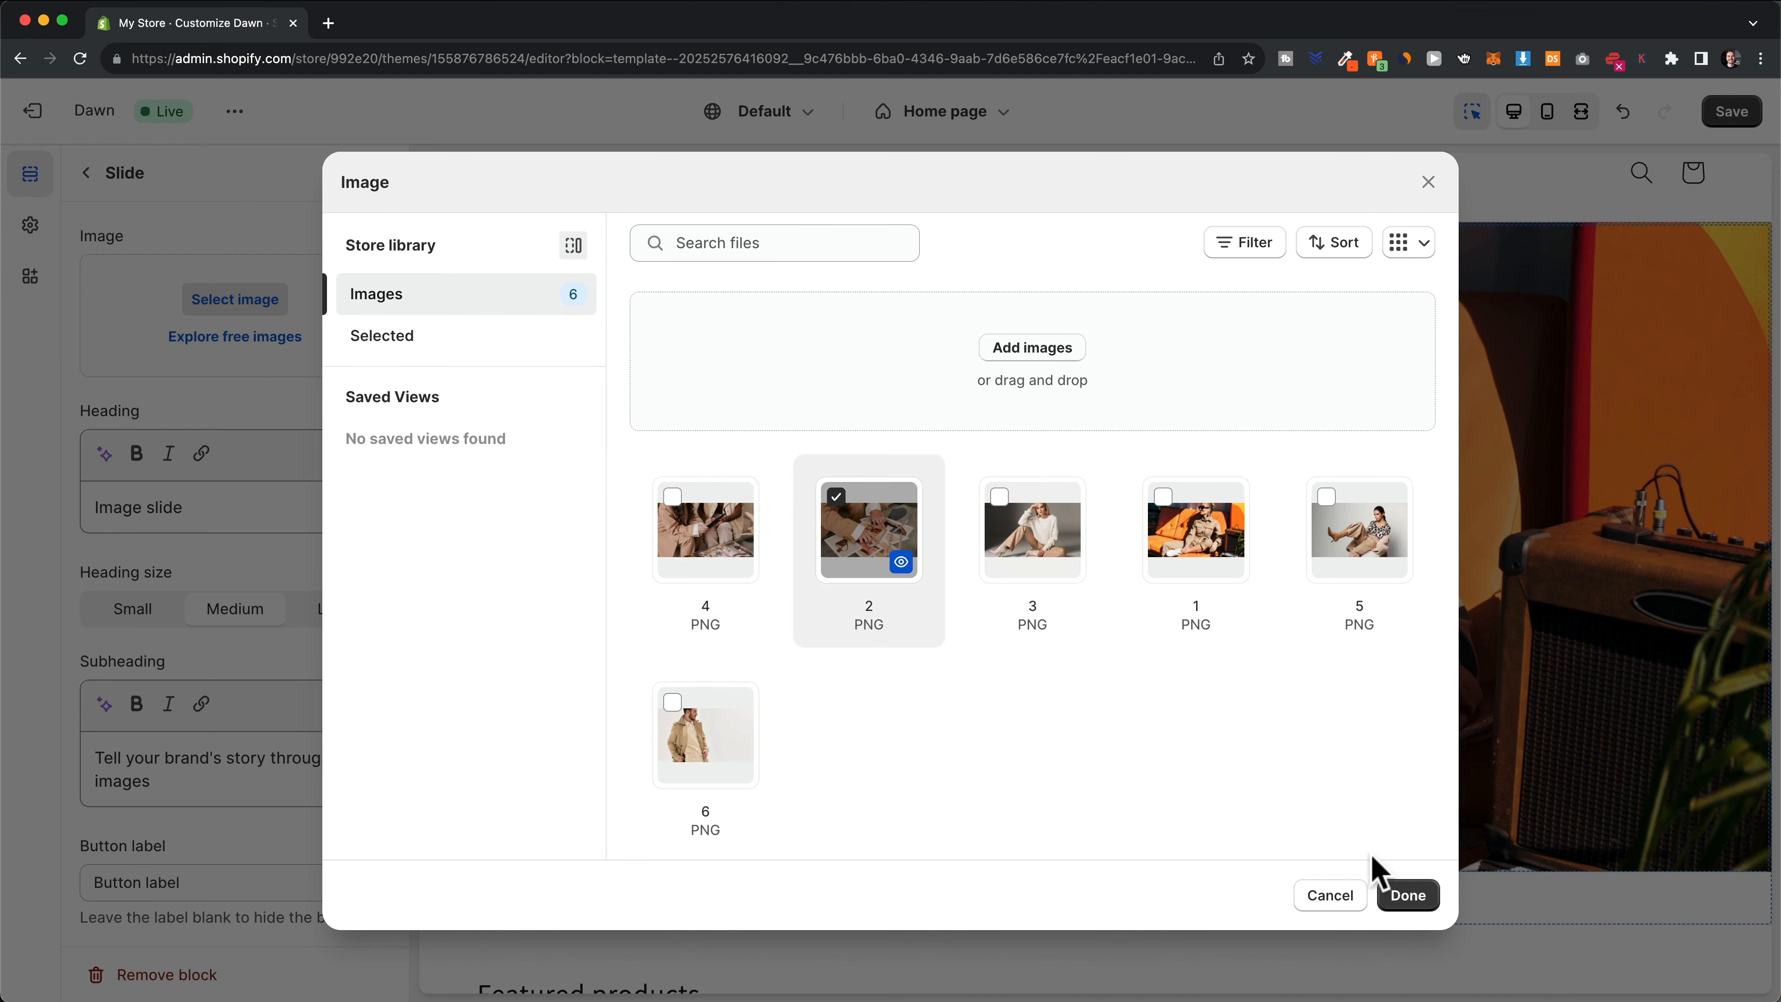
left_click(1409, 897)
left_click(85, 172)
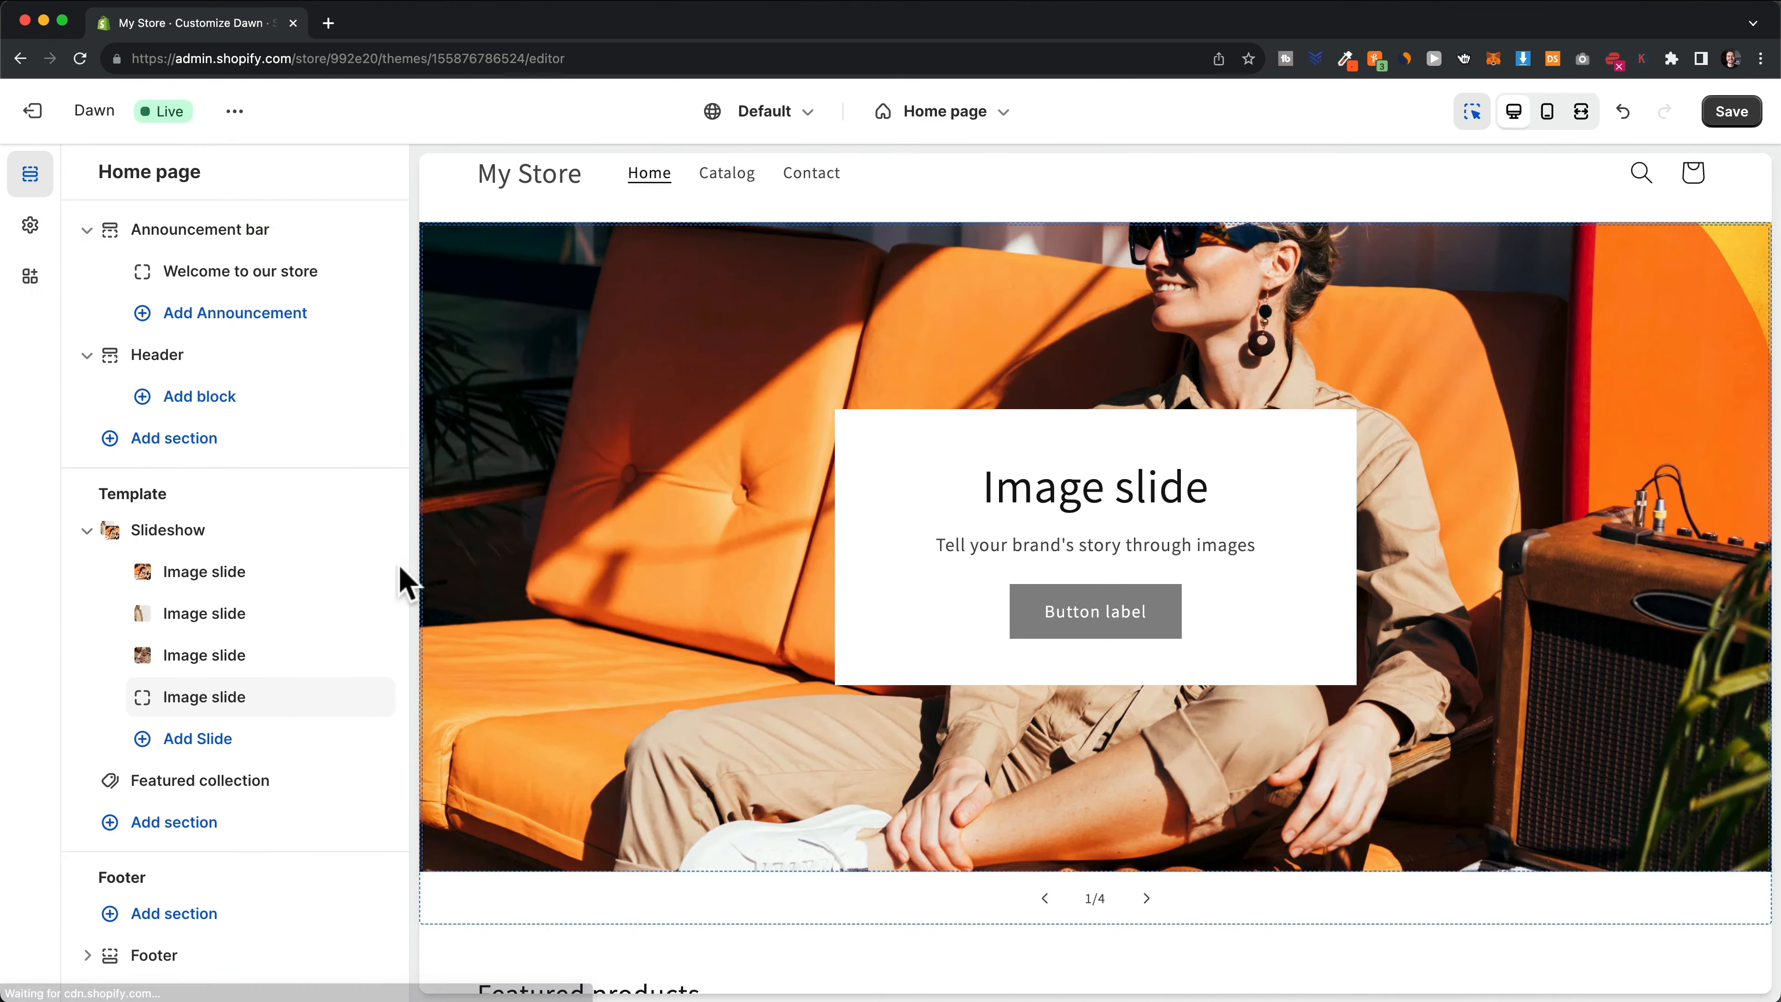
Use image 4 from the store library for the fourth slide of the Slideshow section
left_click(207, 706)
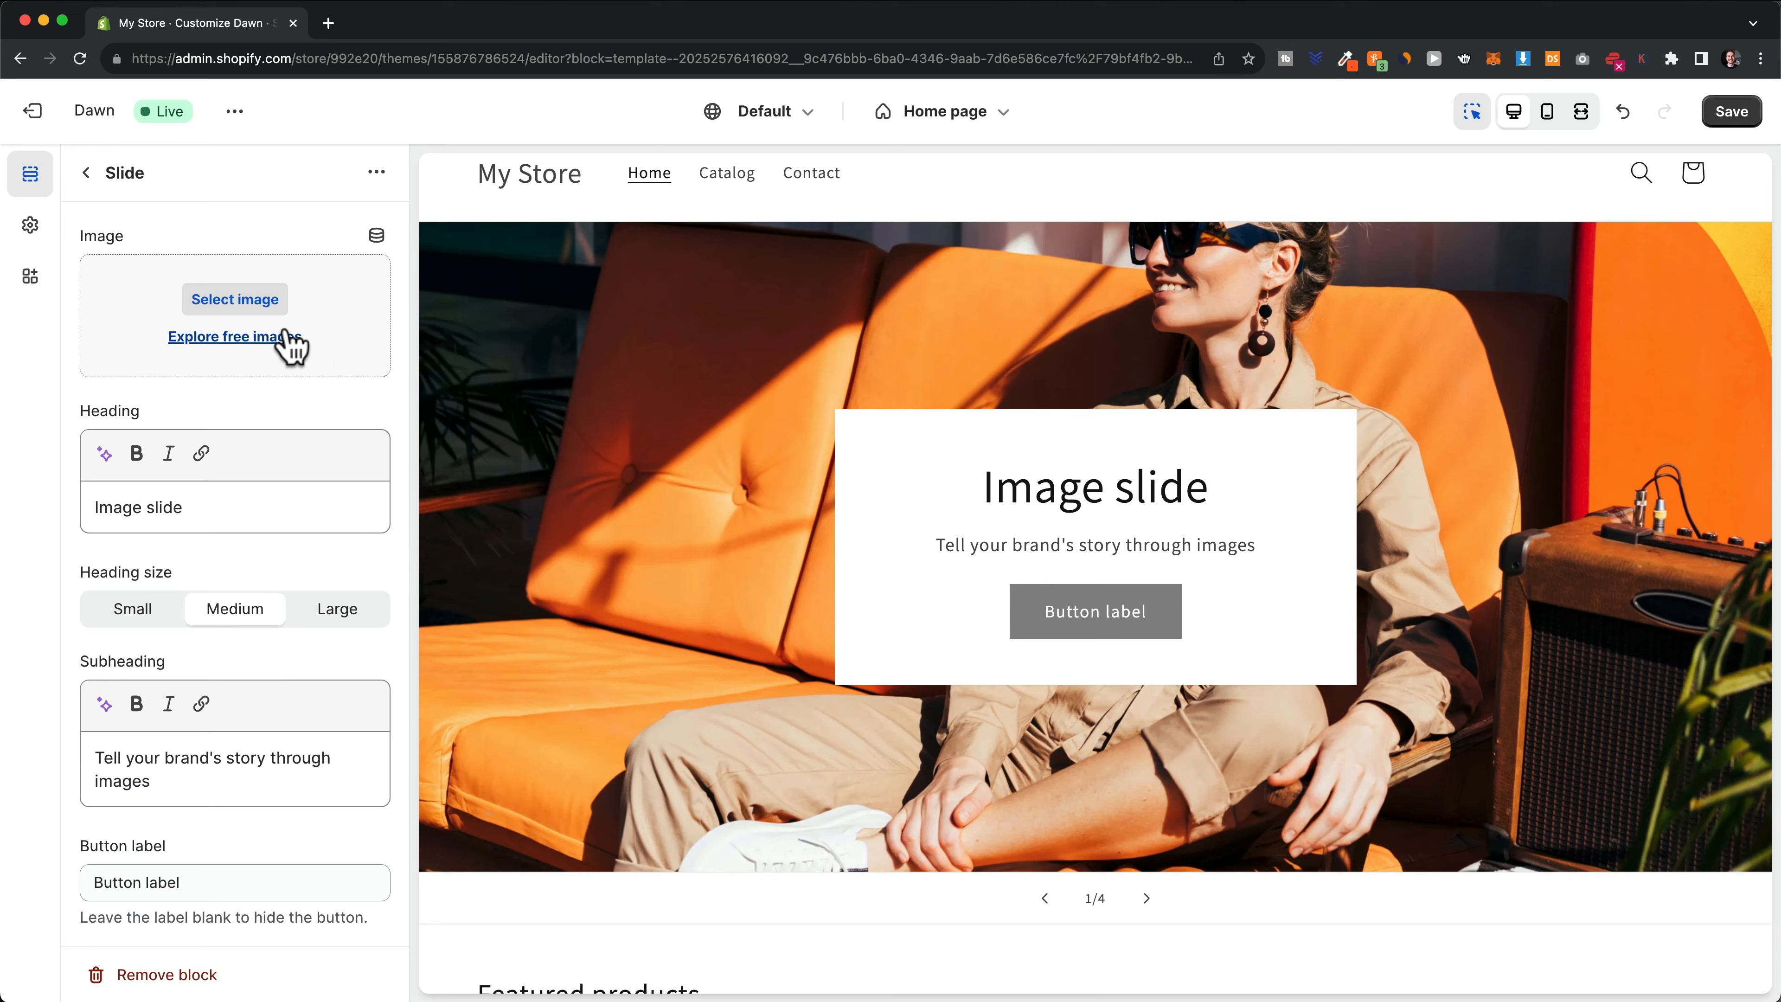
left_click(246, 309)
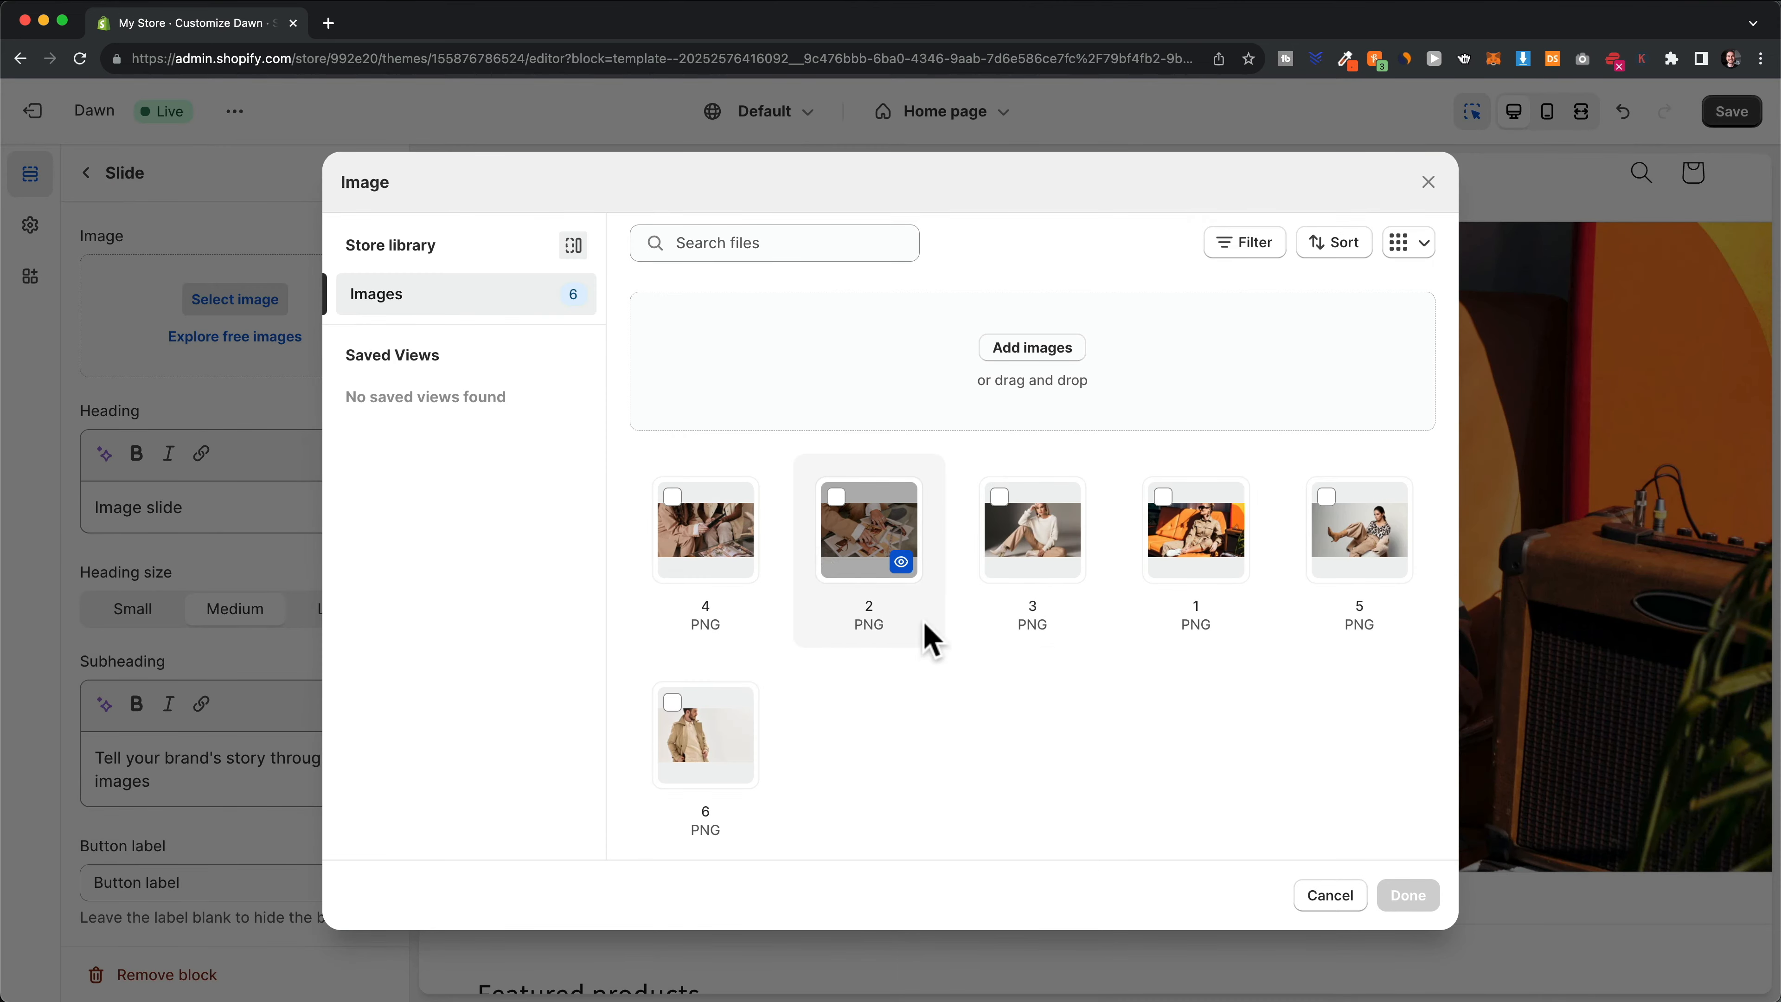
left_click(680, 519)
left_click(1407, 897)
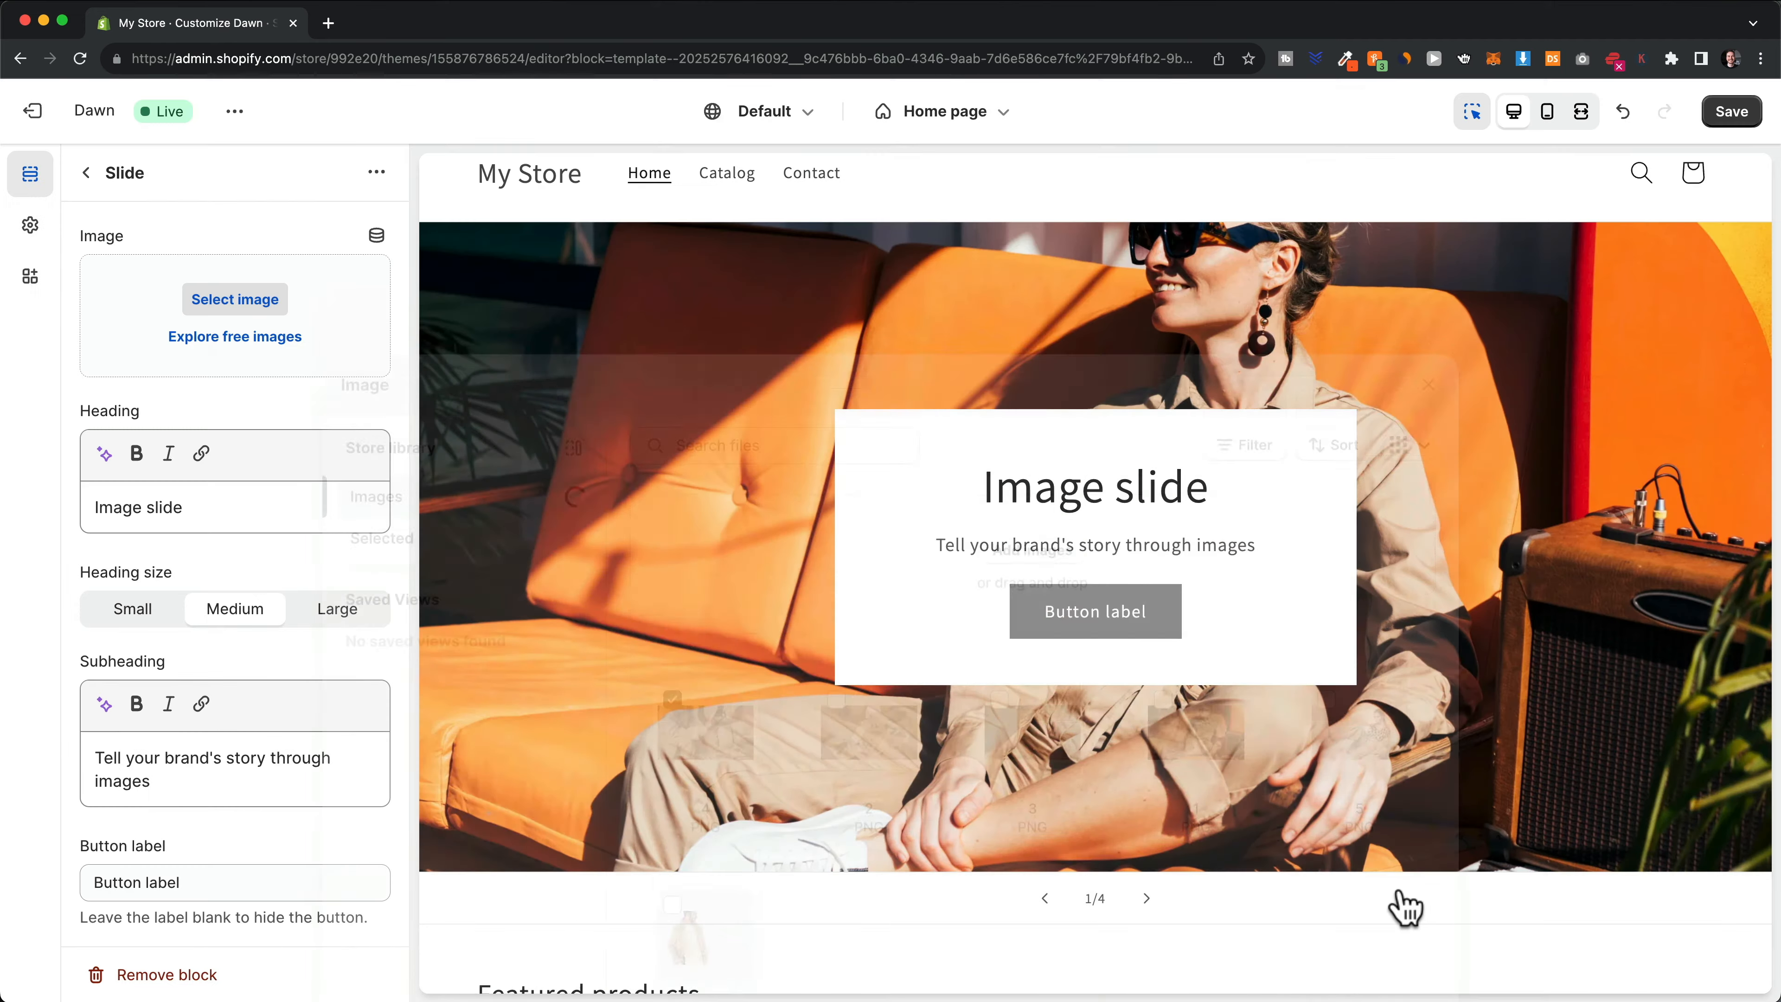
left_click(86, 172)
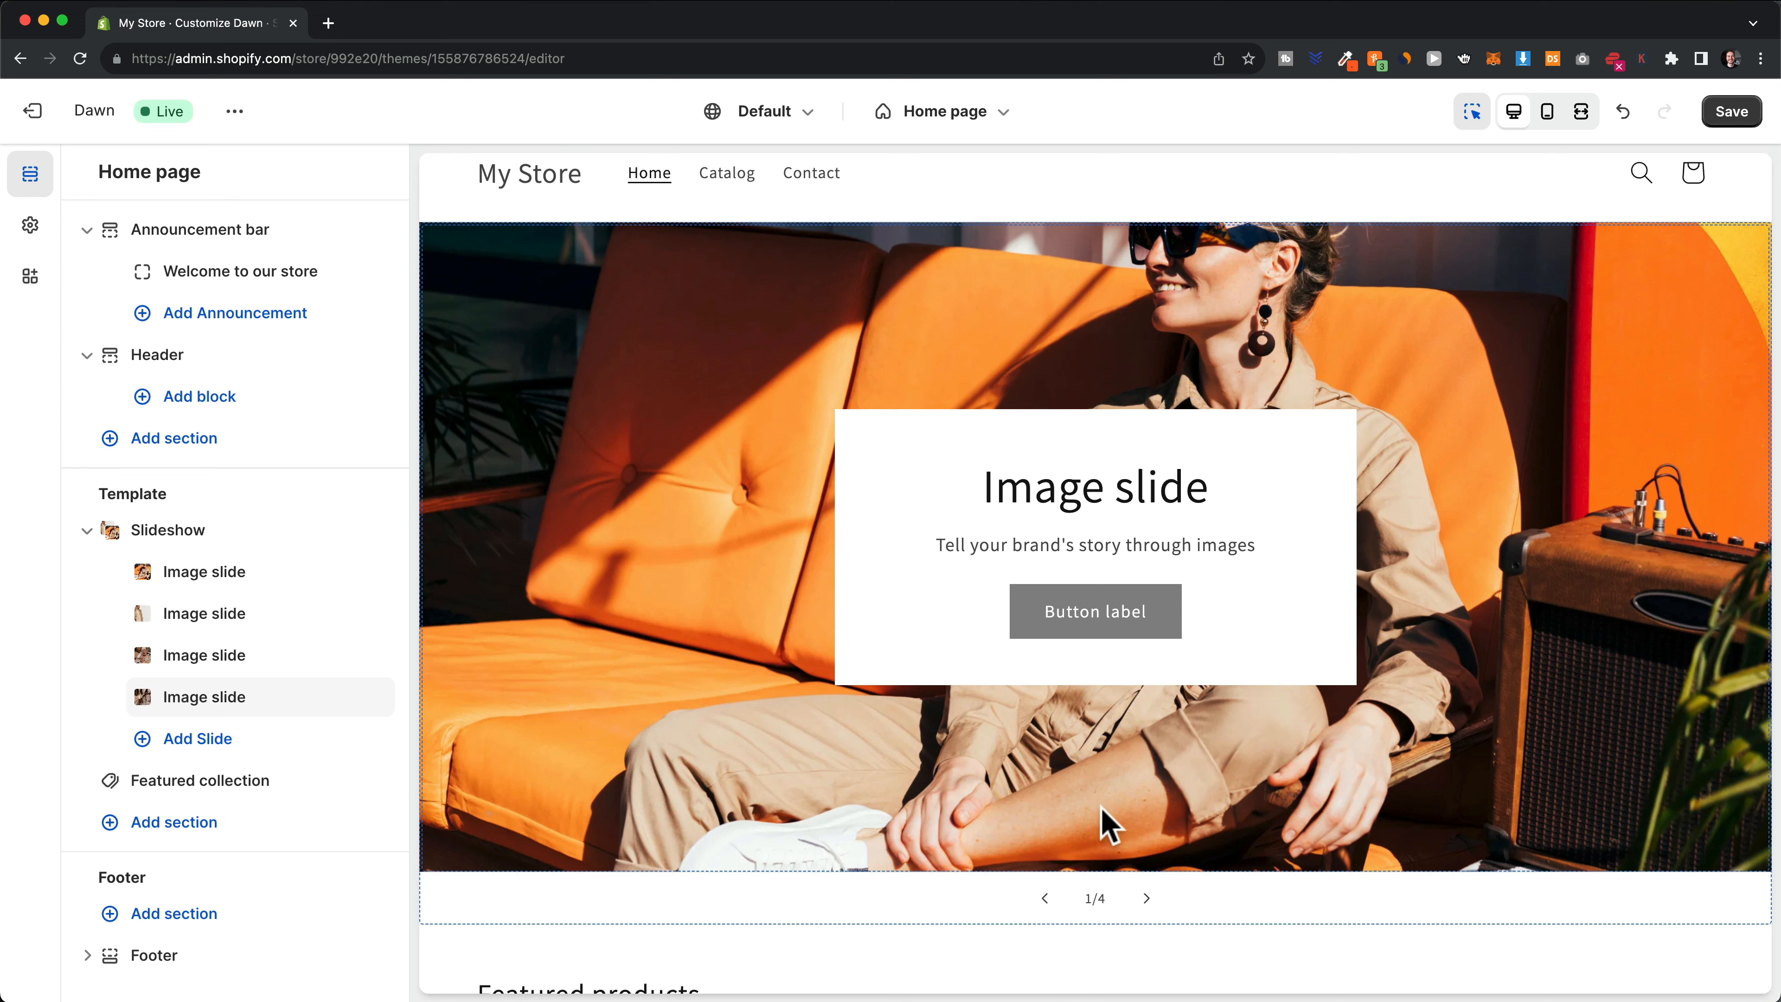
Page forward and back through the slideshow preview to check the slide images, ending on the first slide
left_click(1146, 899)
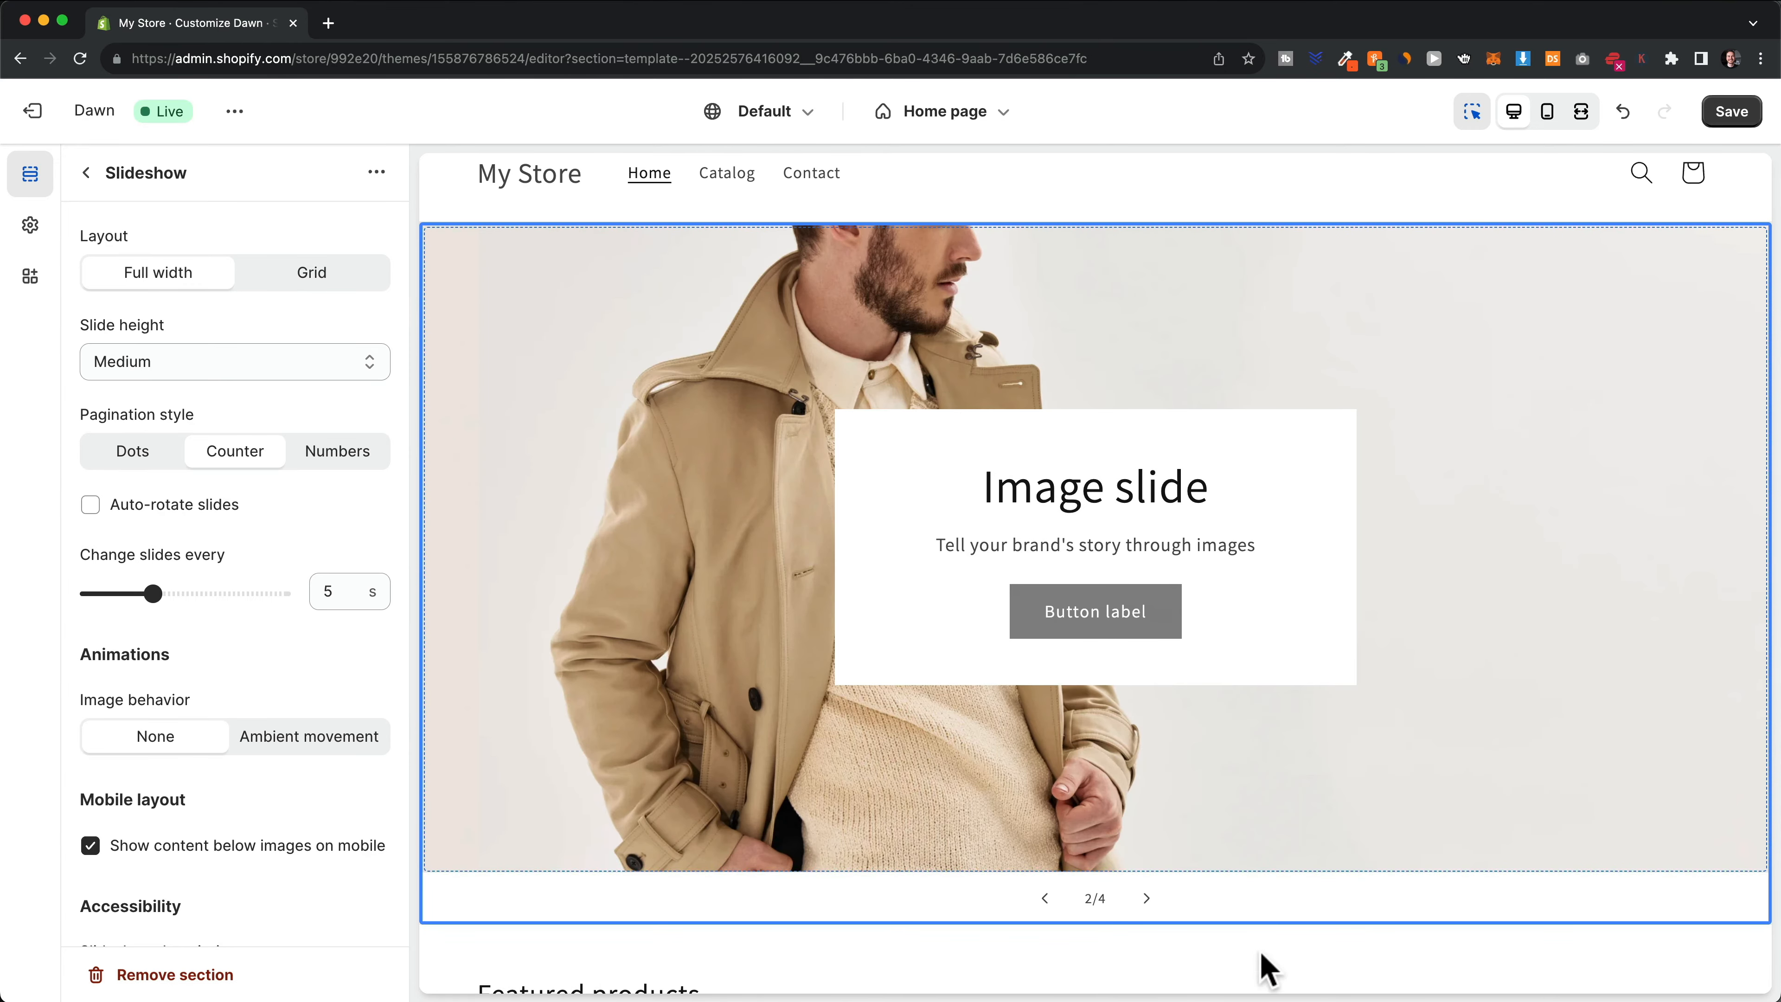
left_click(1146, 898)
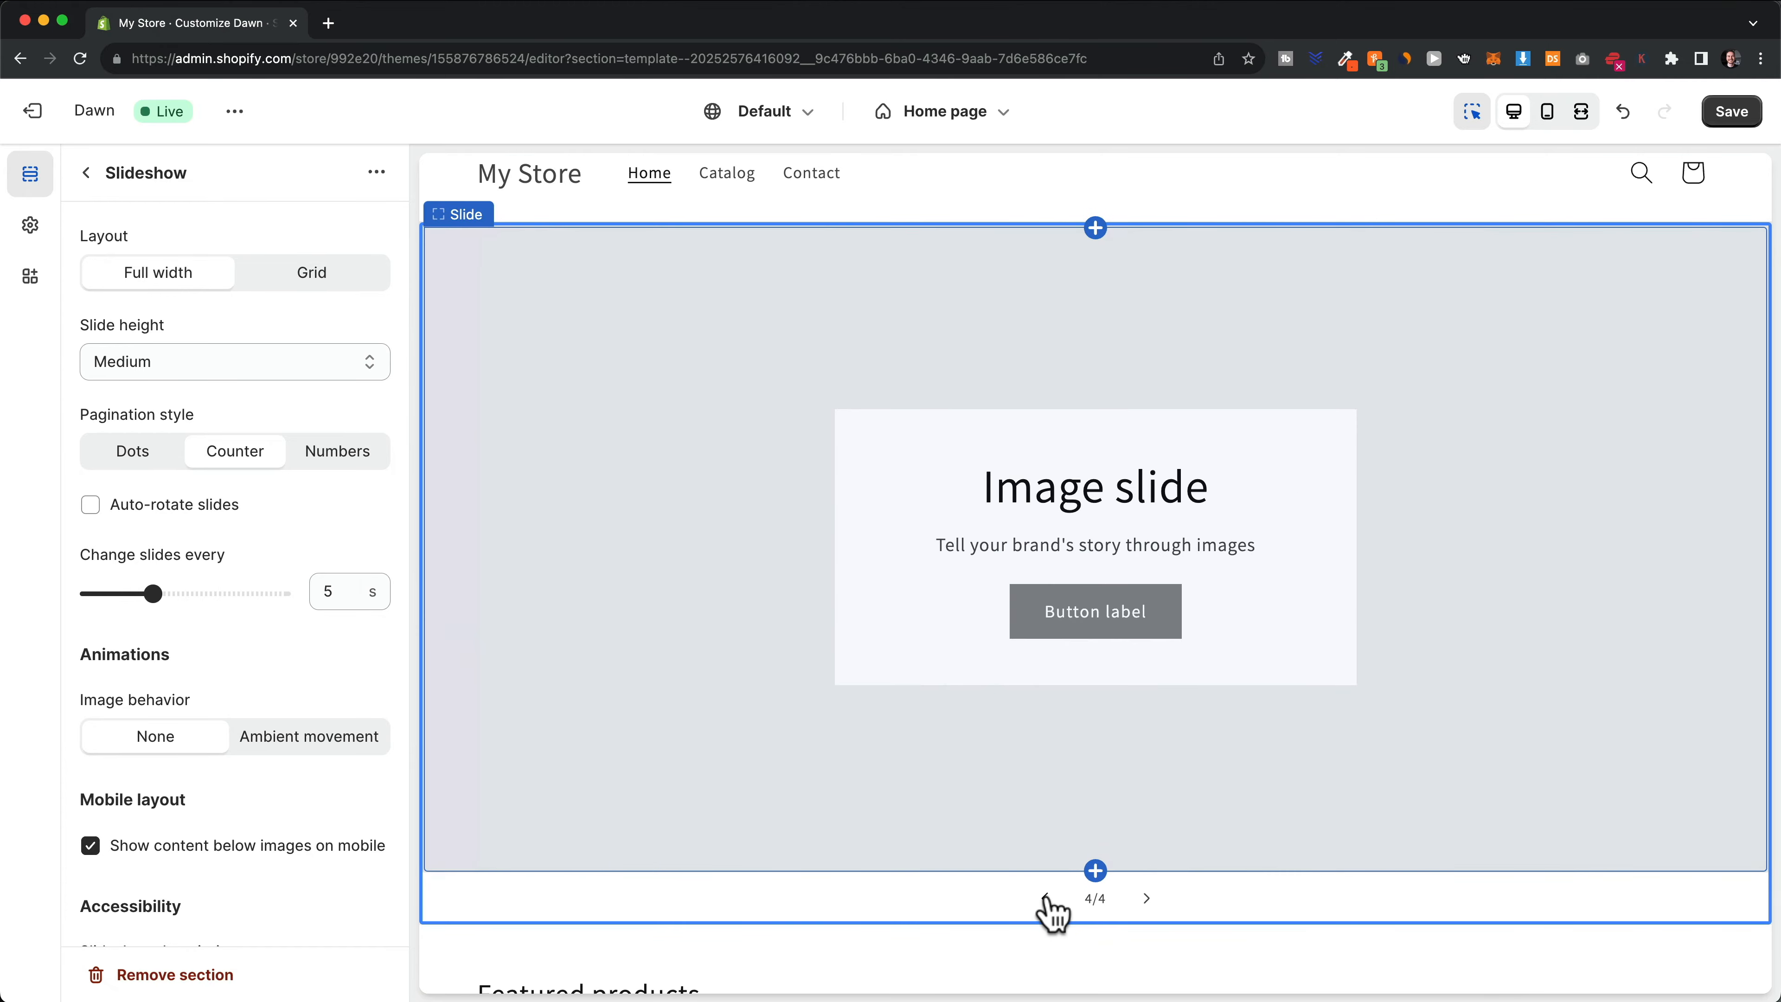
left_click(1045, 900)
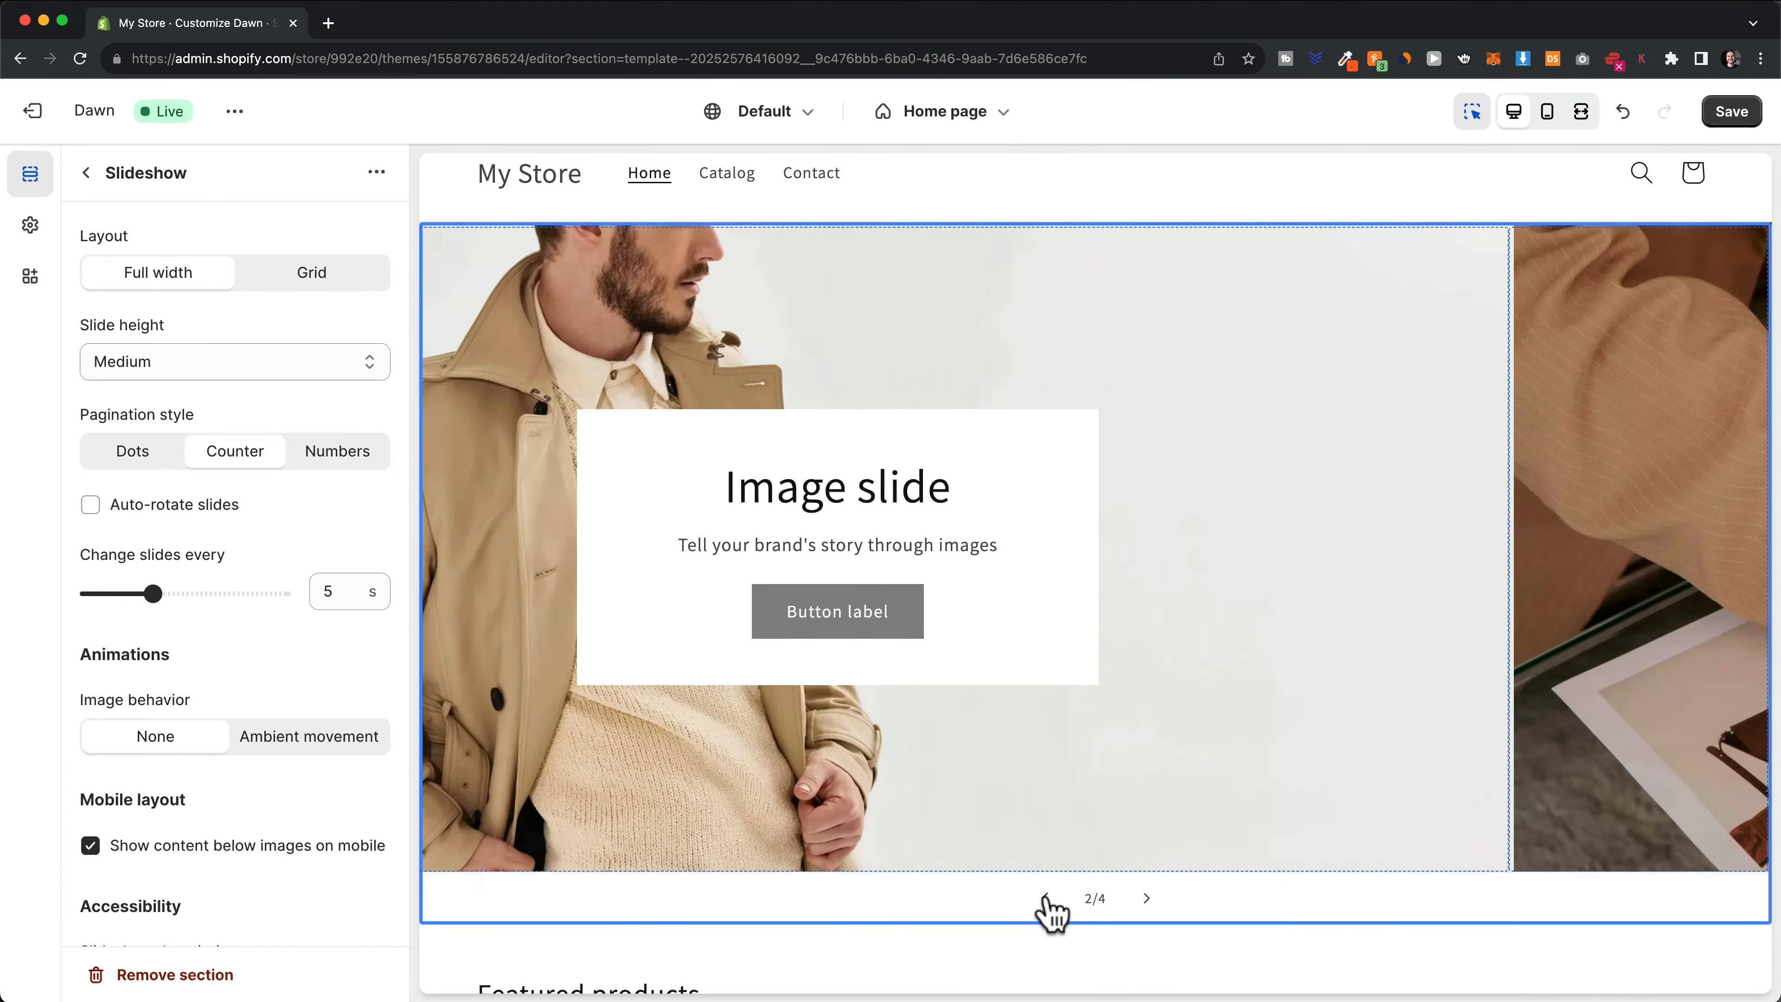
left_click(1046, 899)
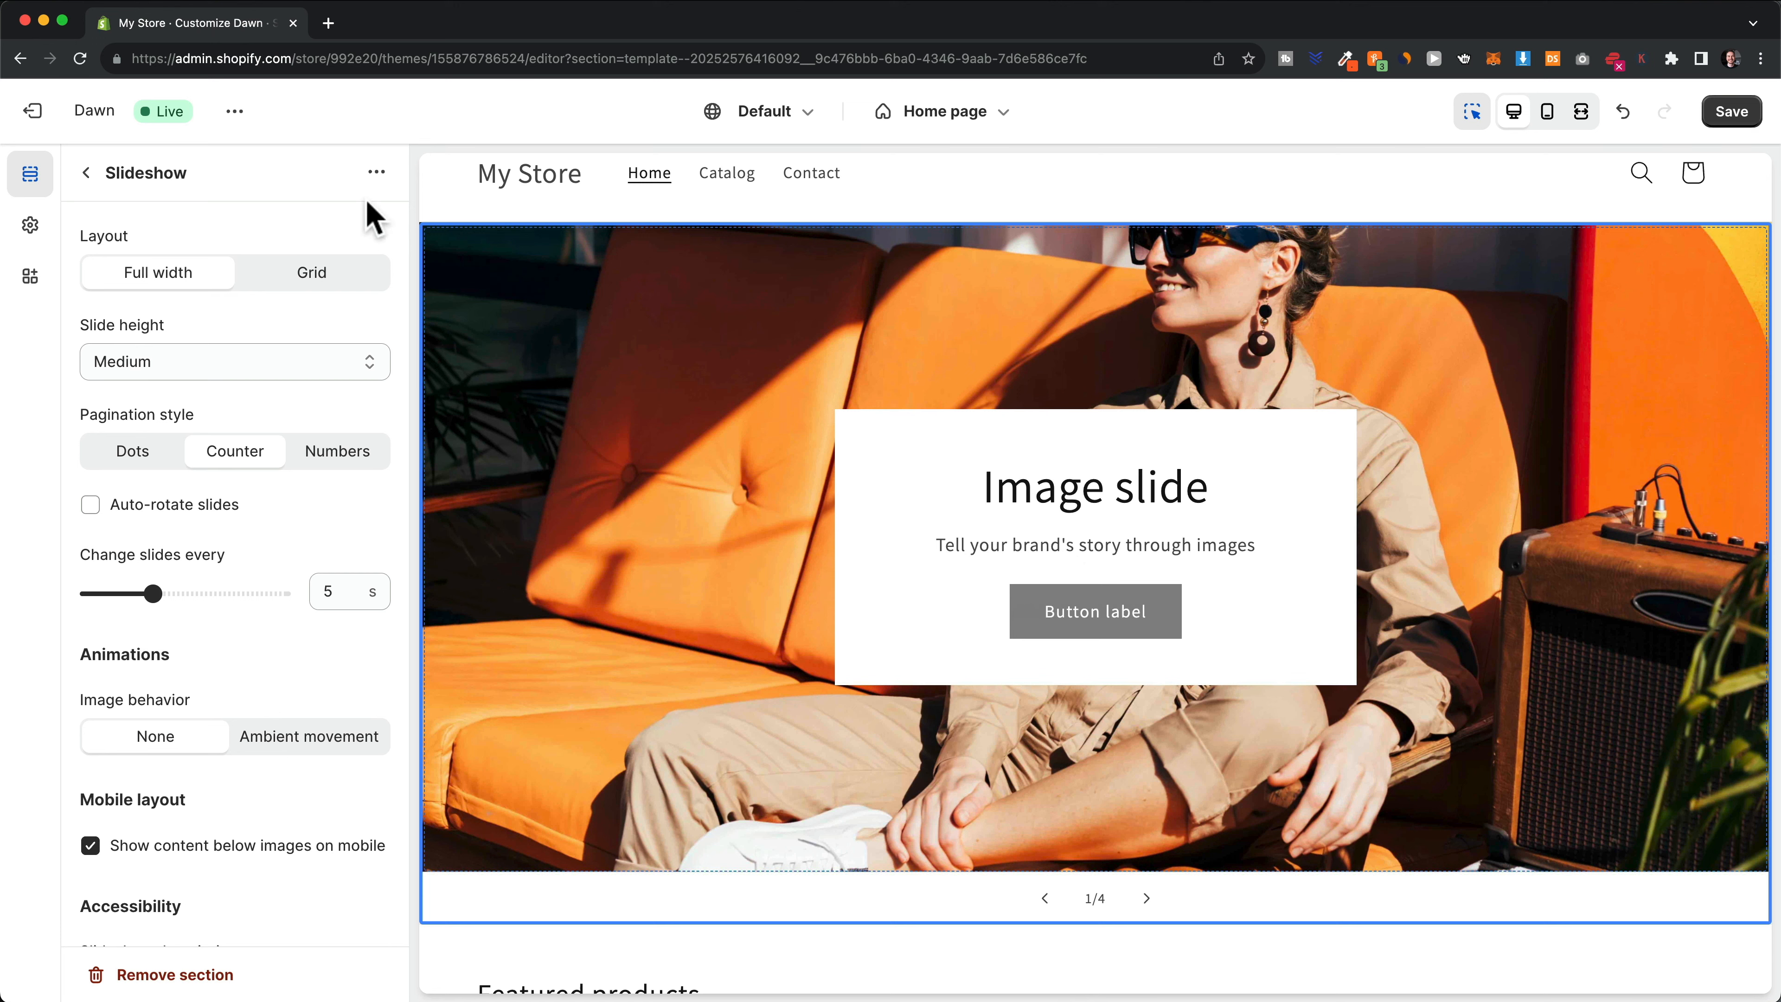
Turn off the desktop container around the first slide's content
left_click(926, 342)
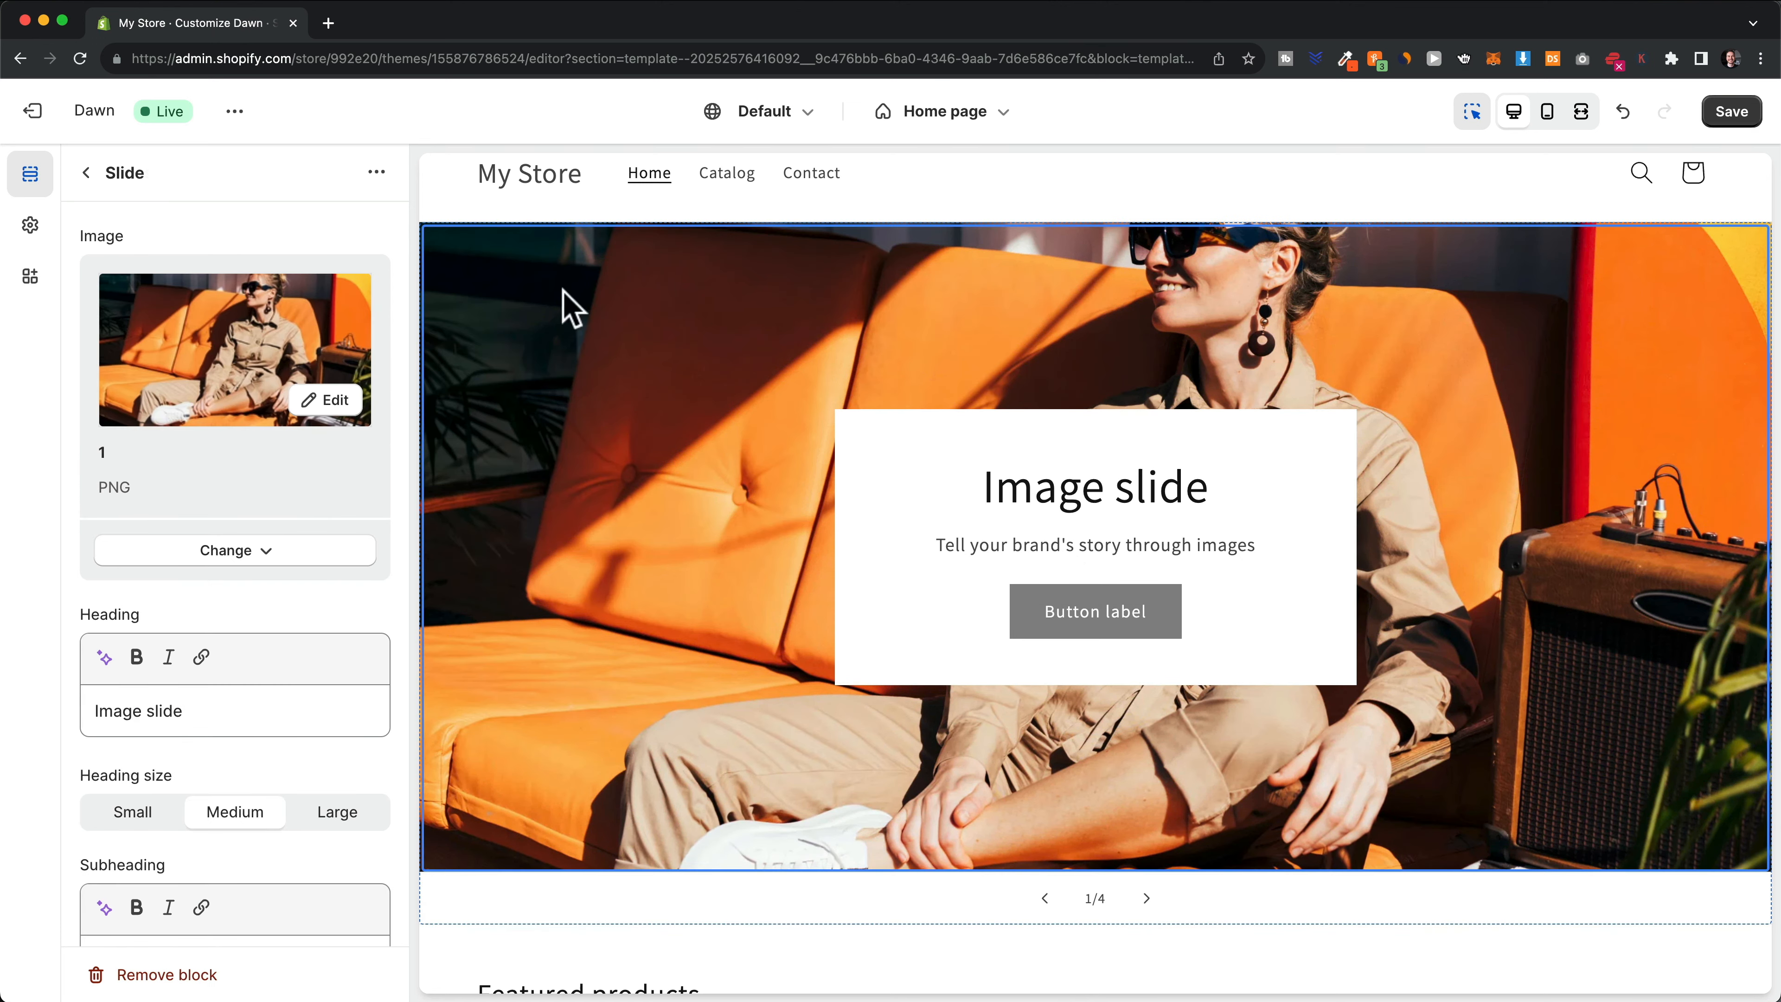
scroll(274, 414, "down", 2)
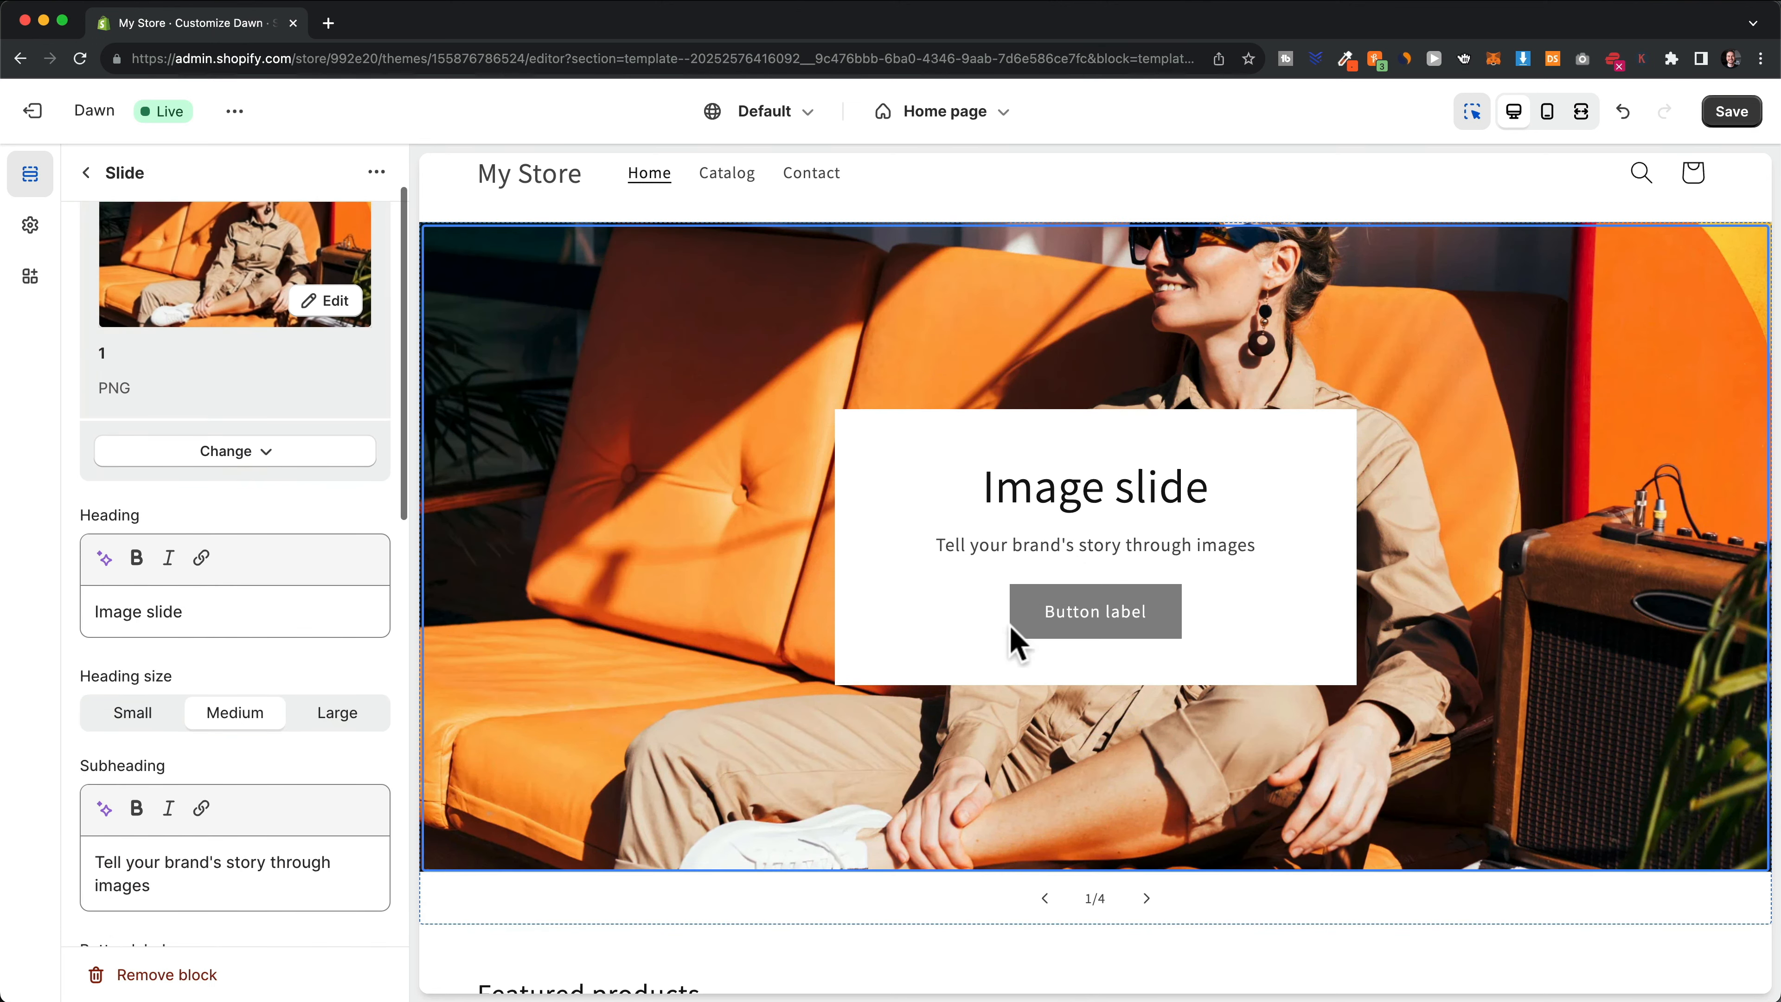
scroll(187, 580, "down", 5)
scroll(210, 579, "down", 7)
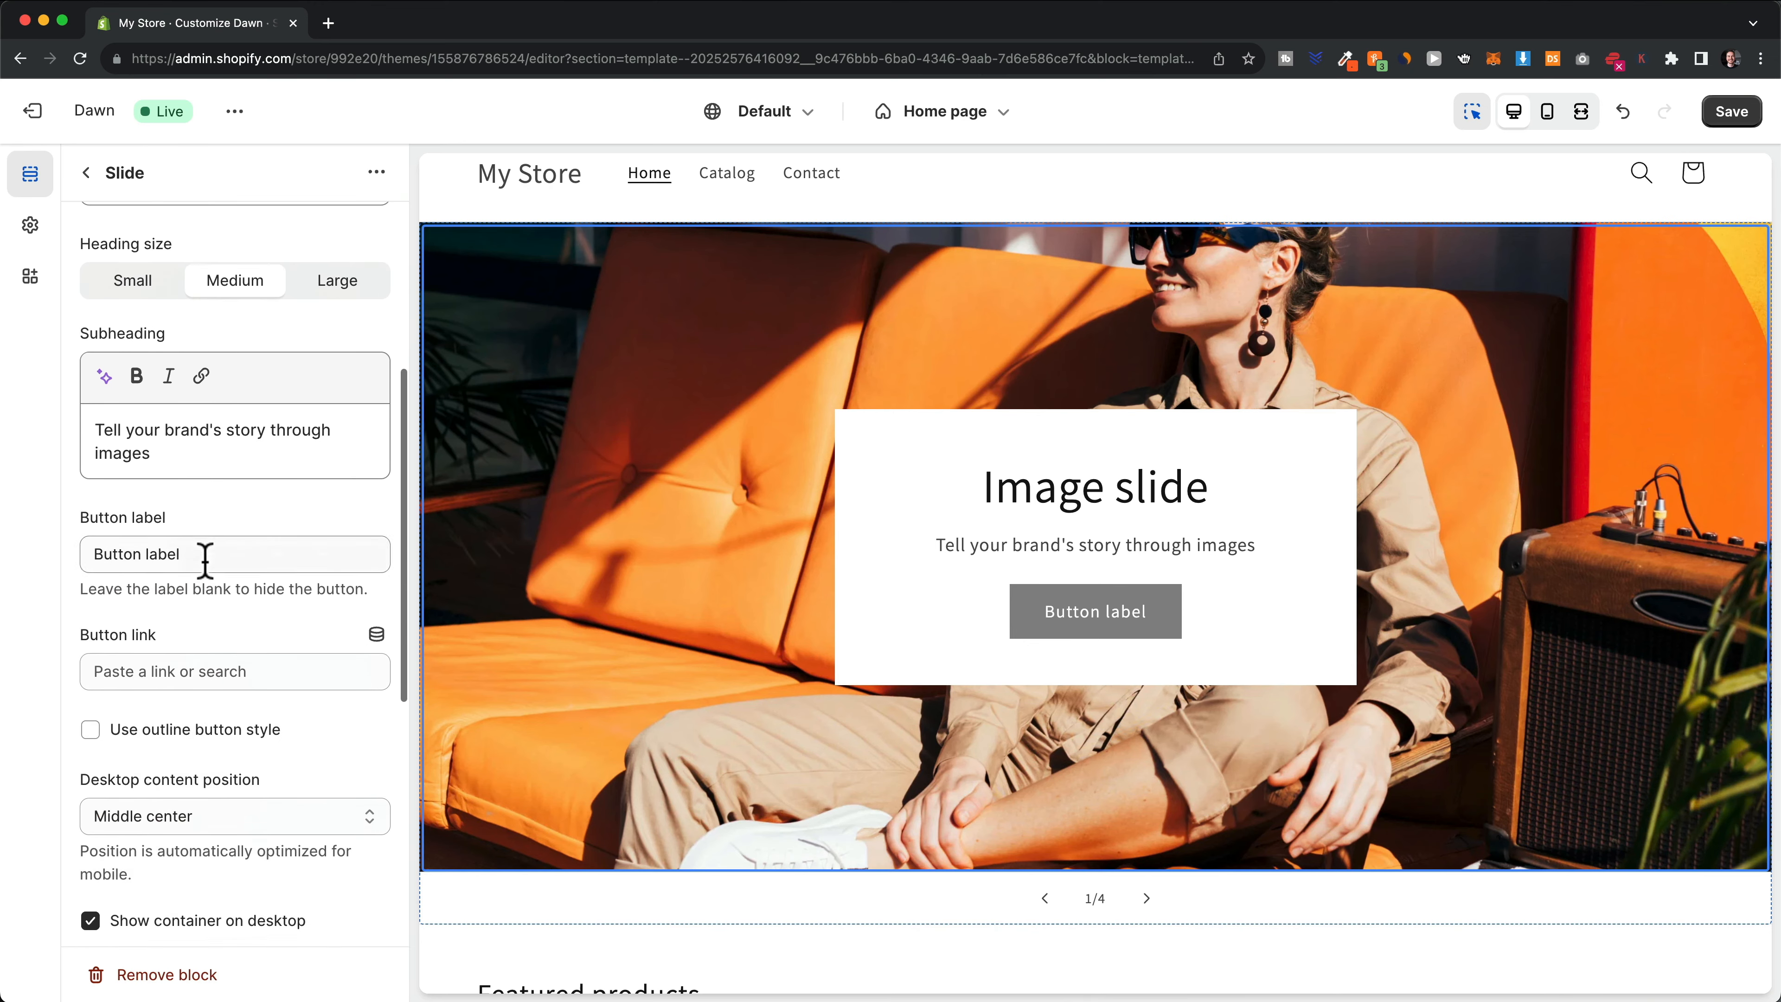
scroll(203, 589, "down", 1)
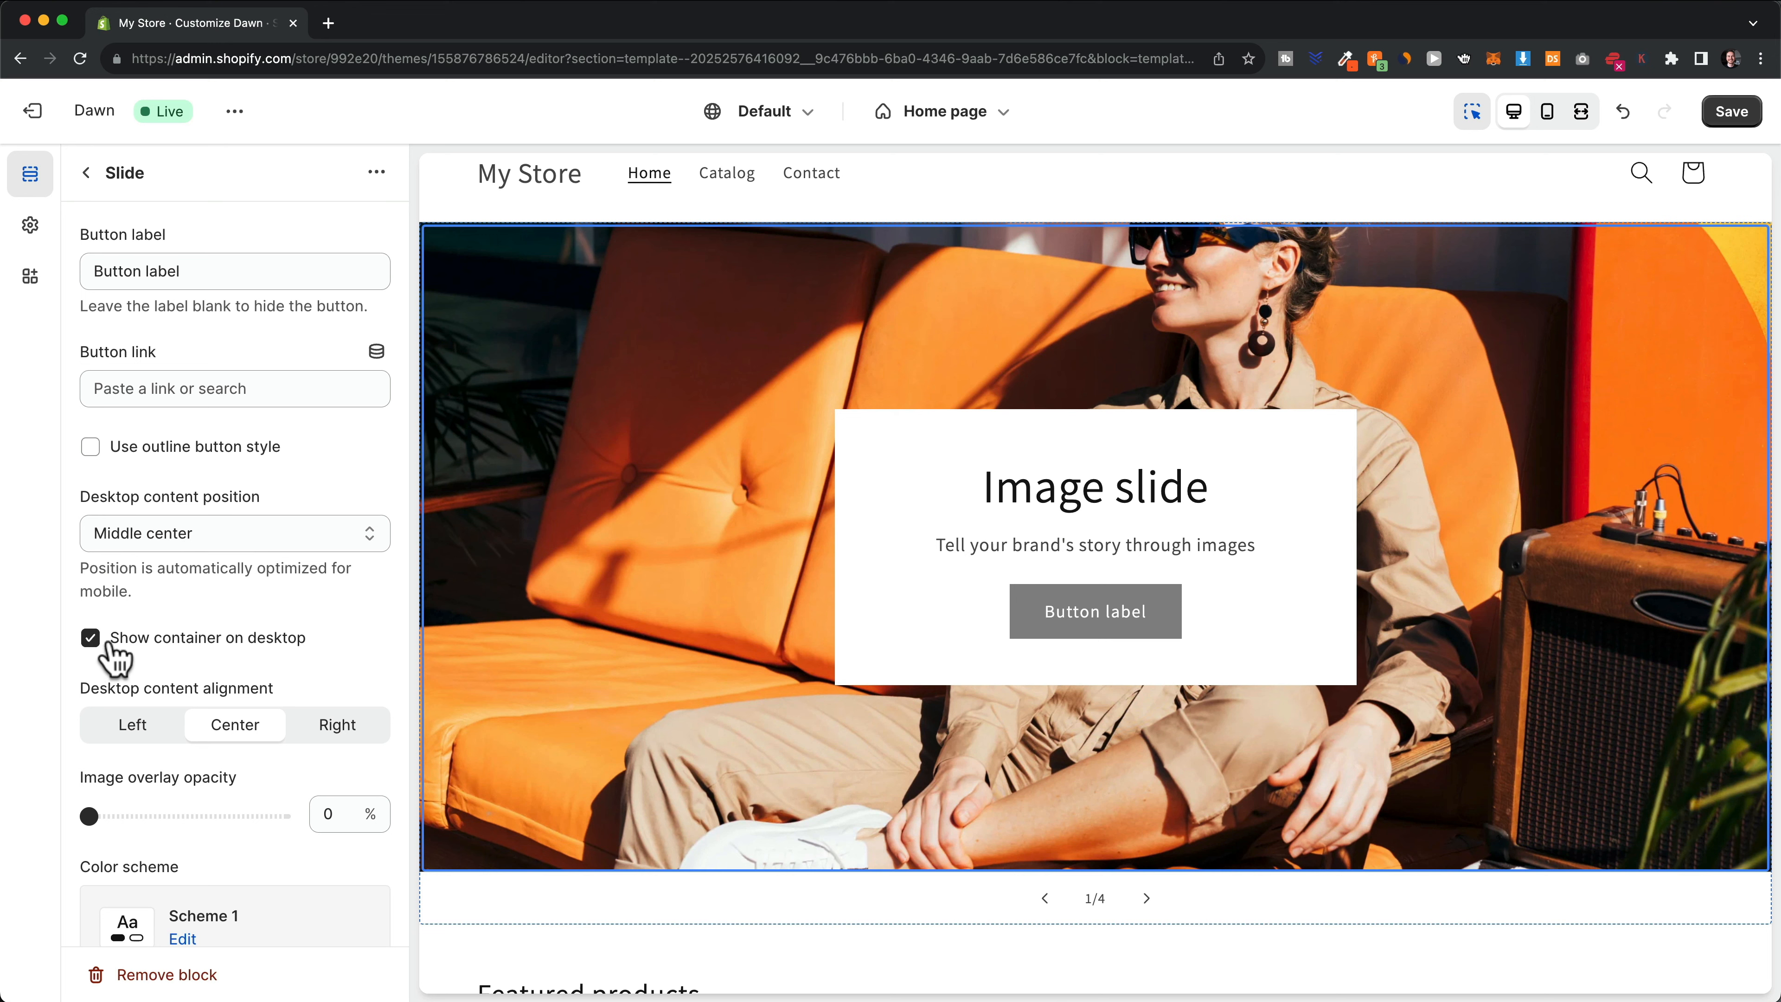
left_click(91, 638)
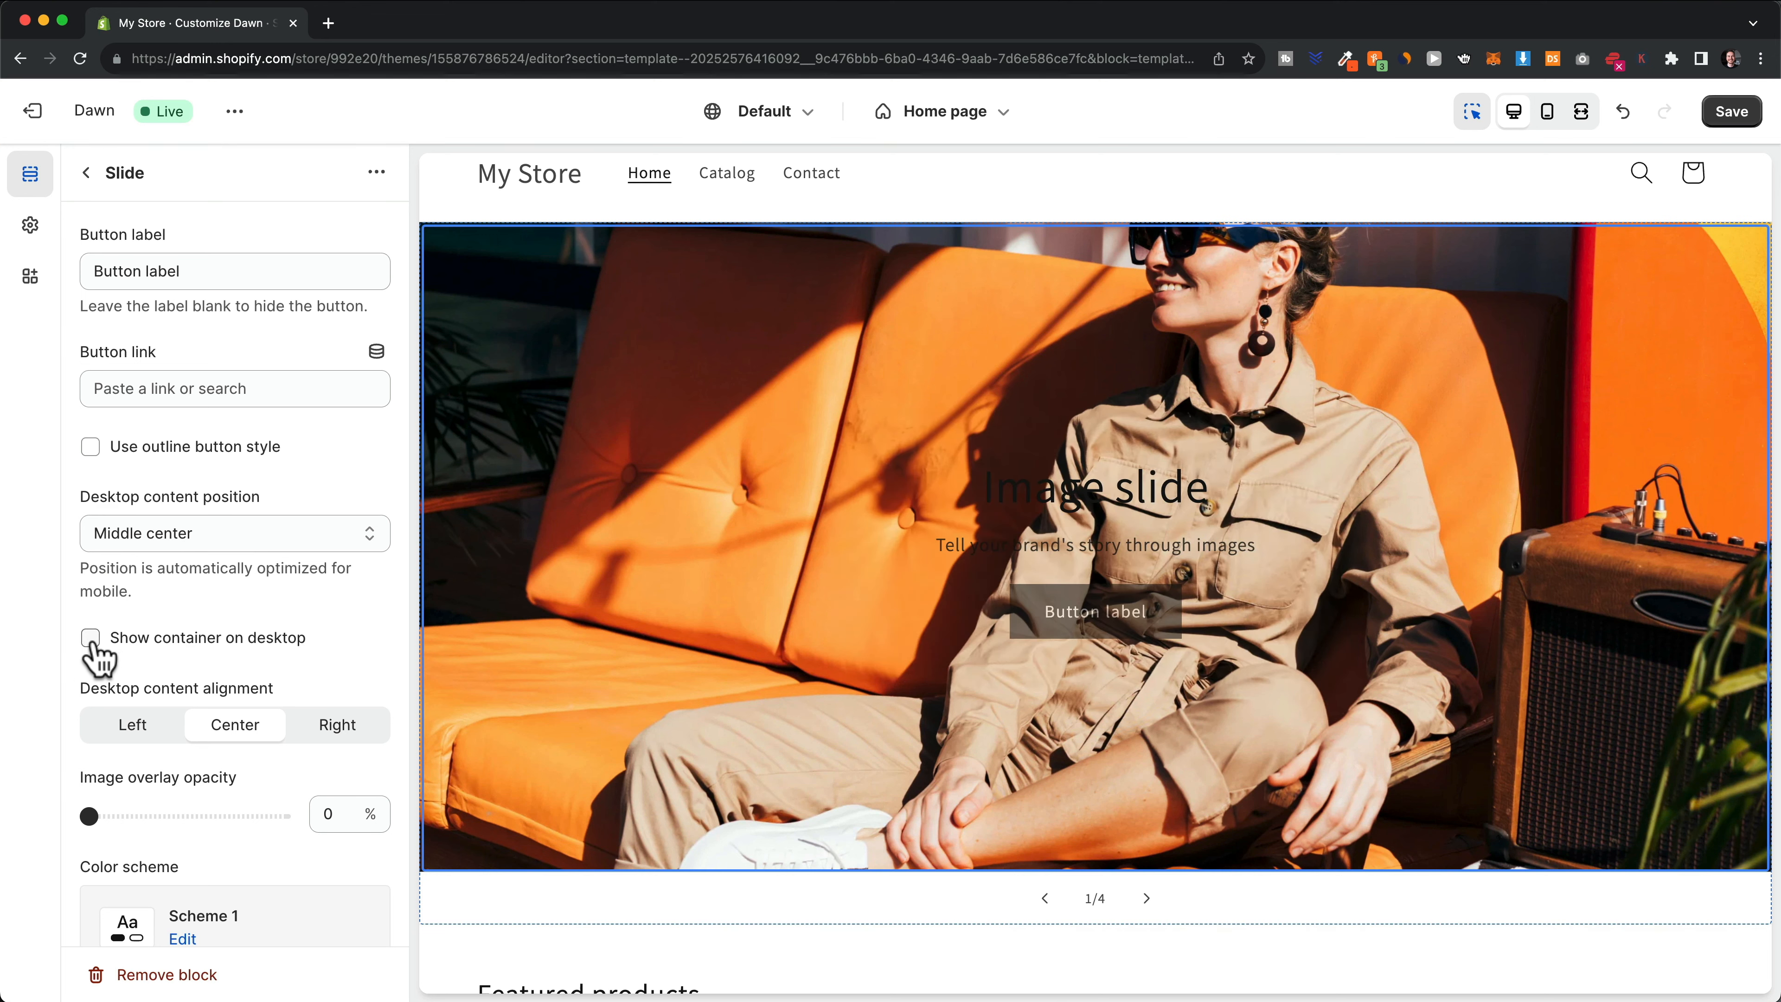
Set the first slide's desktop content position to Bottom left and its desktop content alignment to Left
scroll(98, 660, "down", 2)
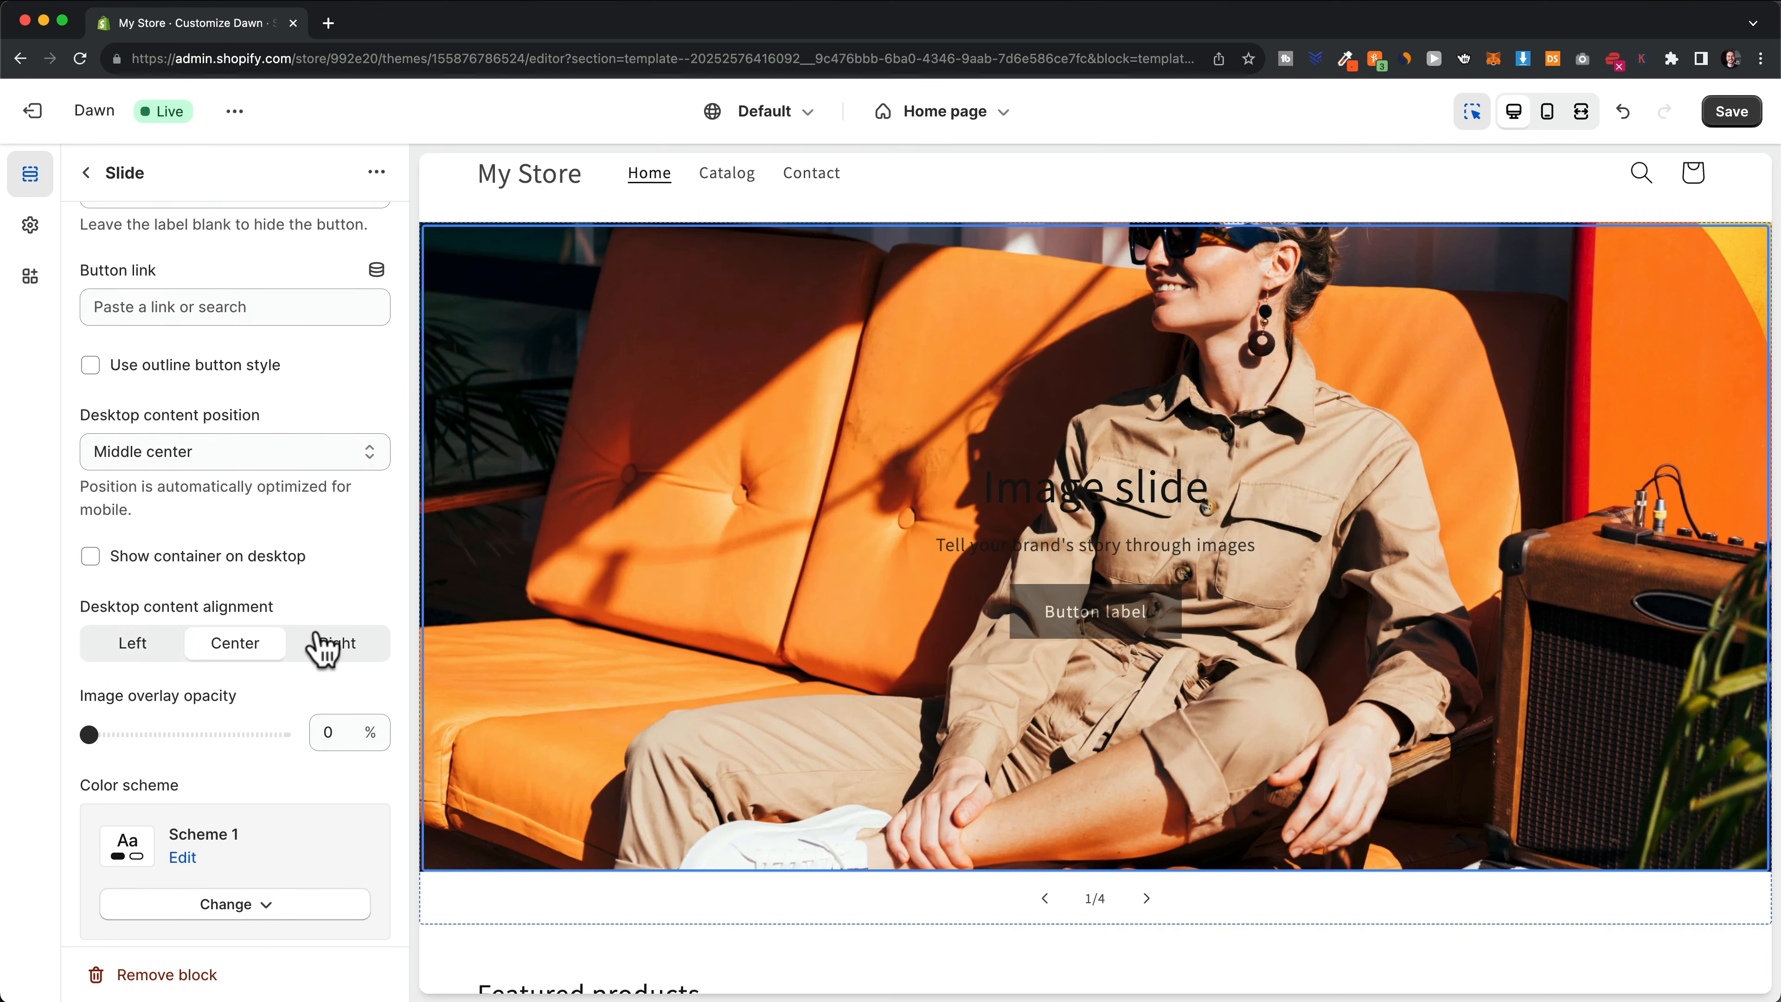
left_click(202, 453)
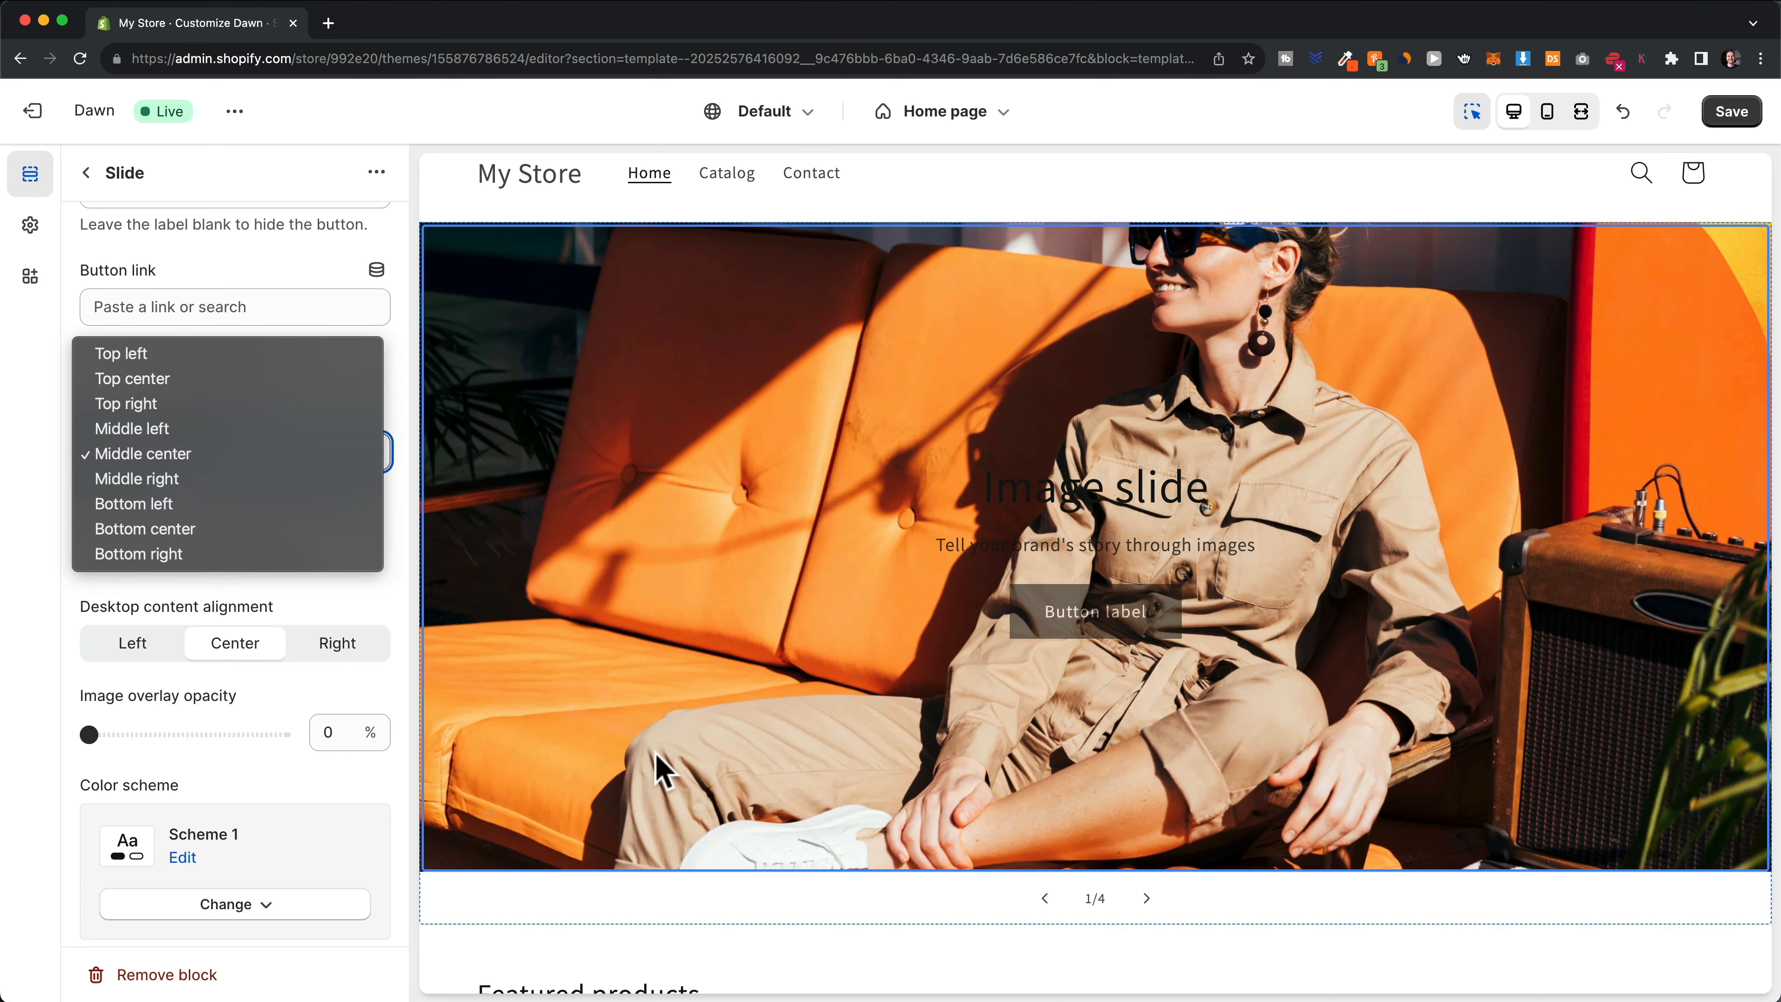
left_click(168, 504)
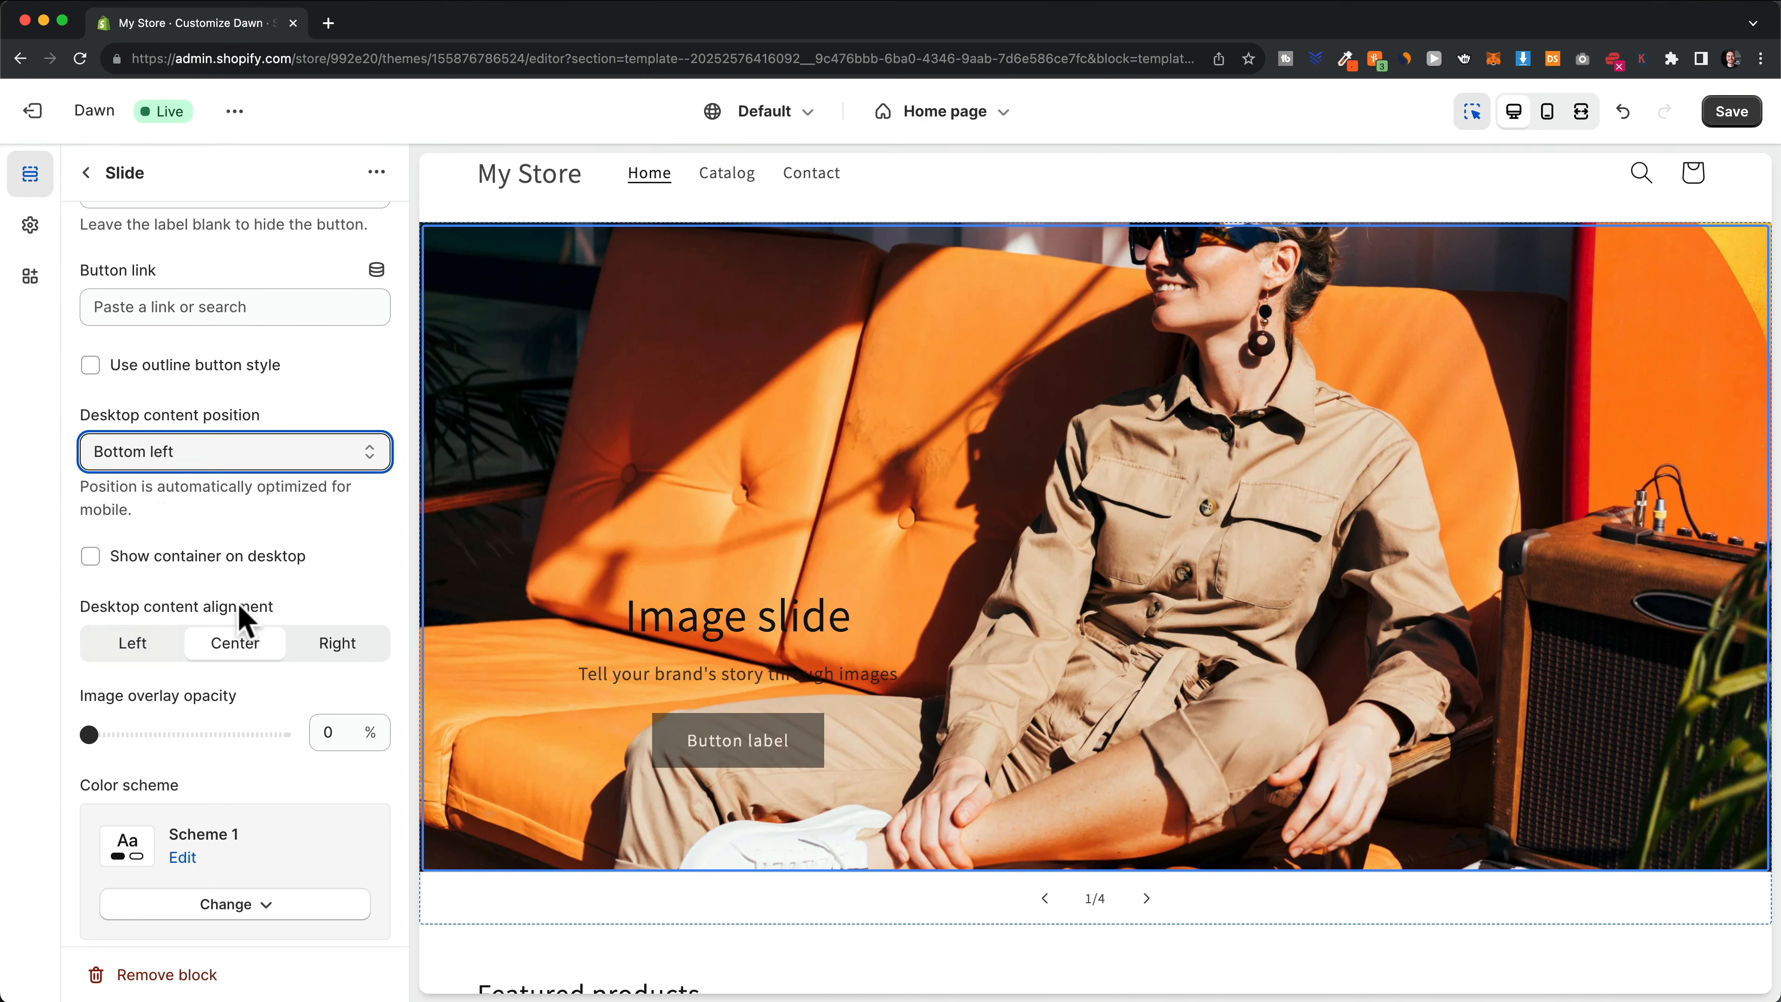
left_click(140, 651)
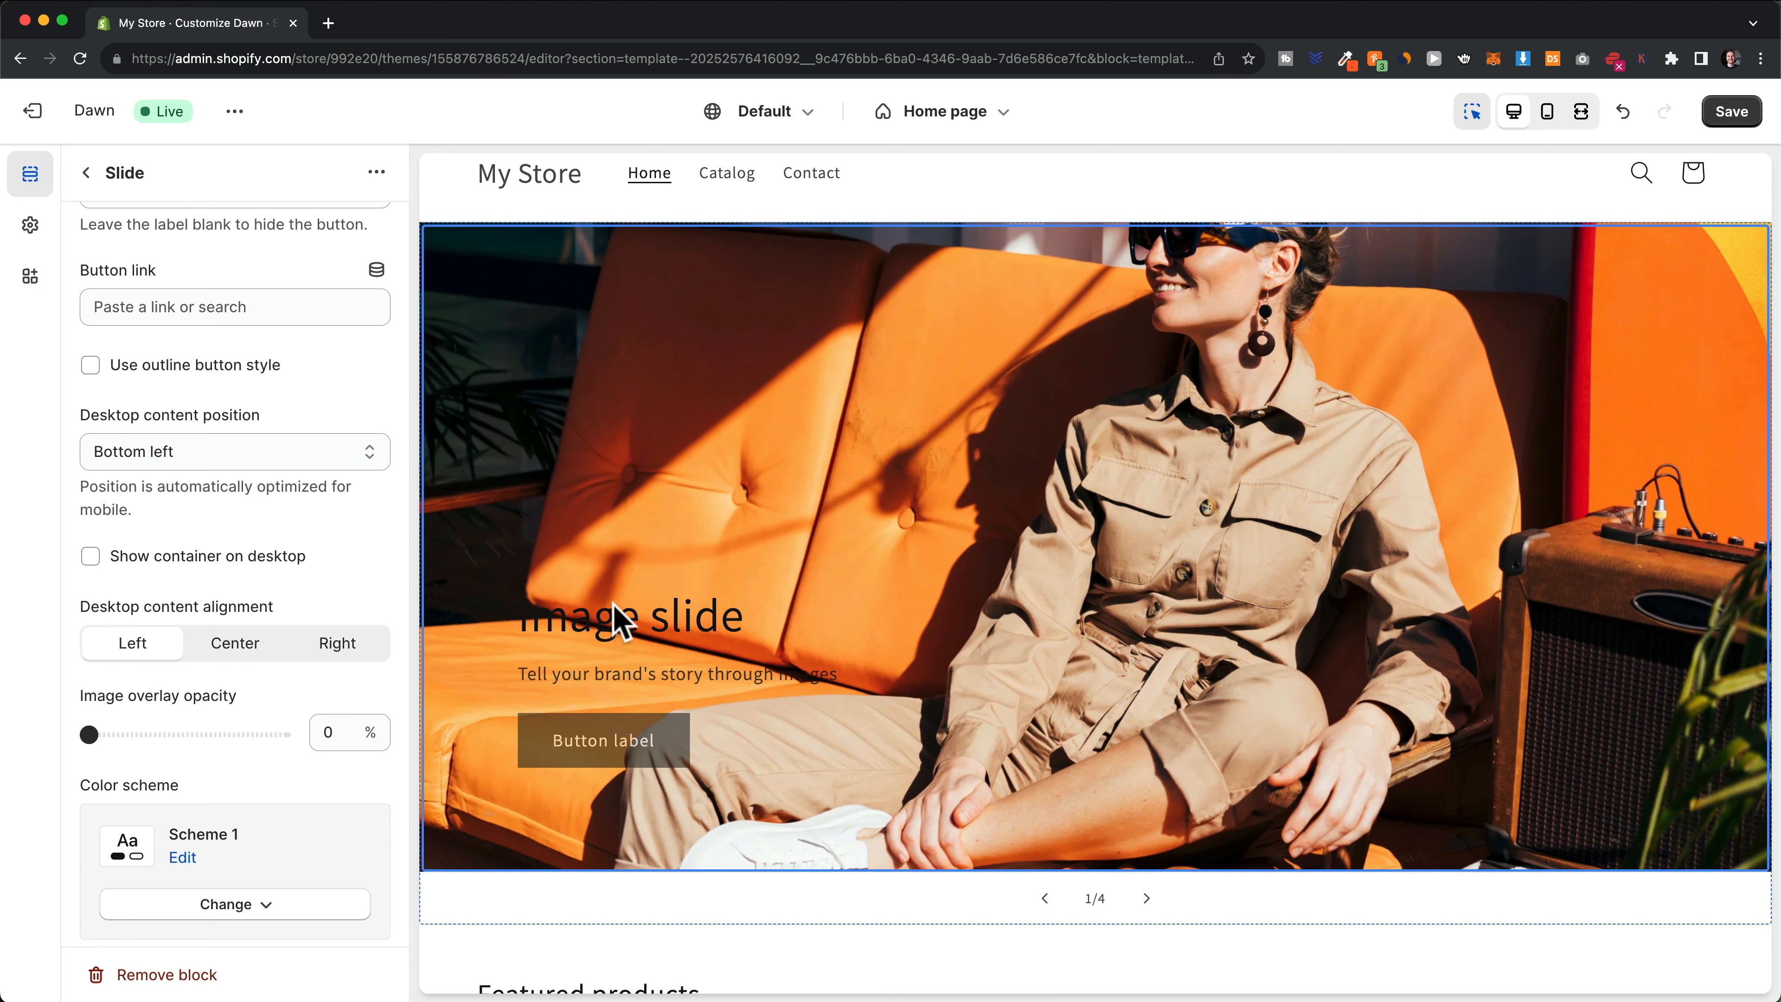
Change the first slide's color scheme to Scheme 3
scroll(596, 666, "down", 2)
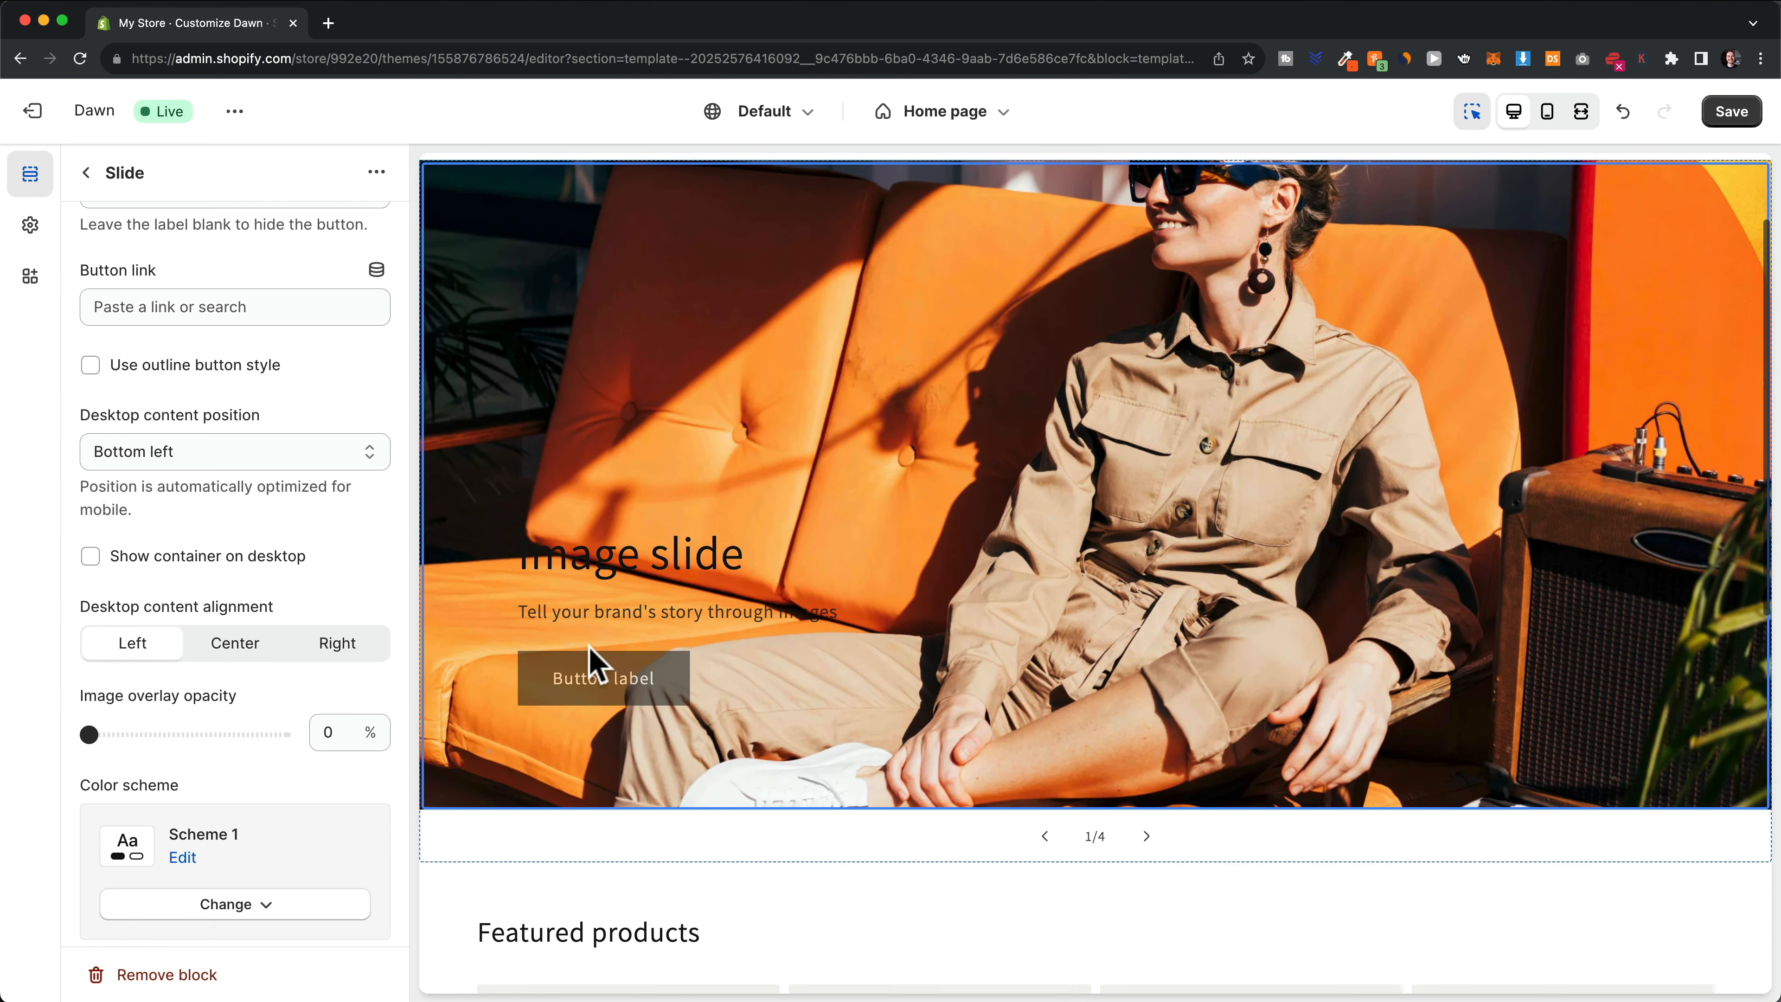
scroll(230, 744, "down", 3)
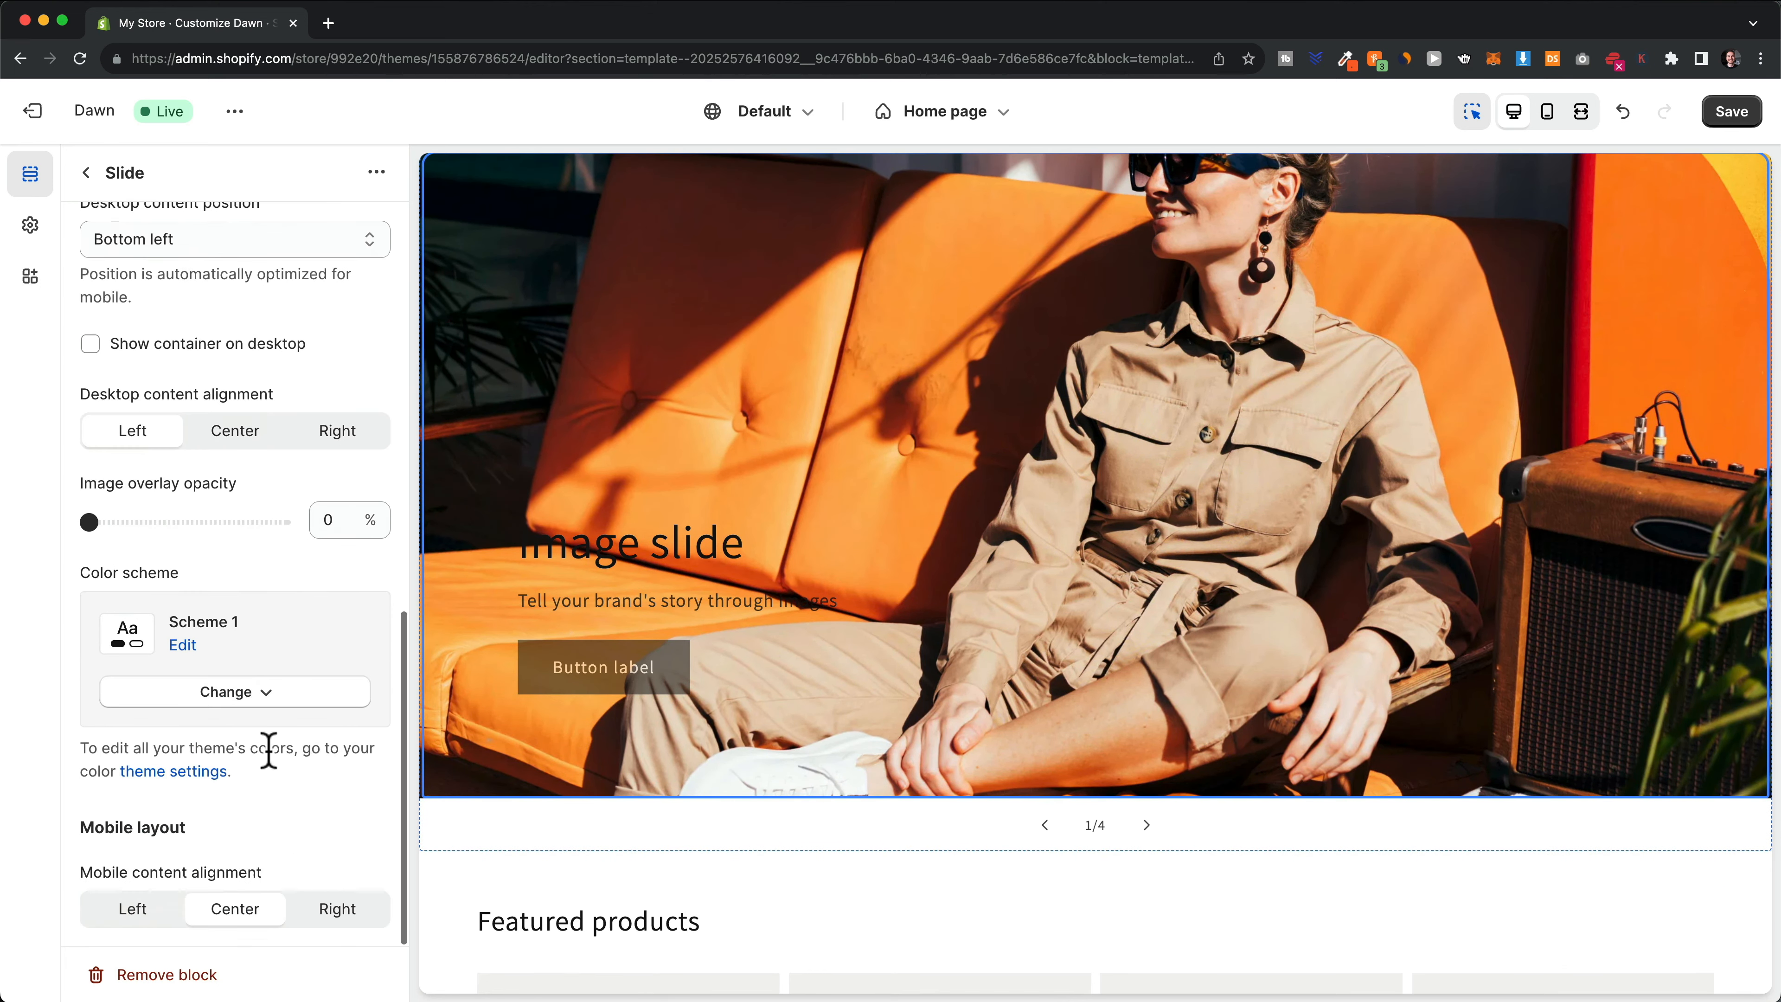
left_click(236, 688)
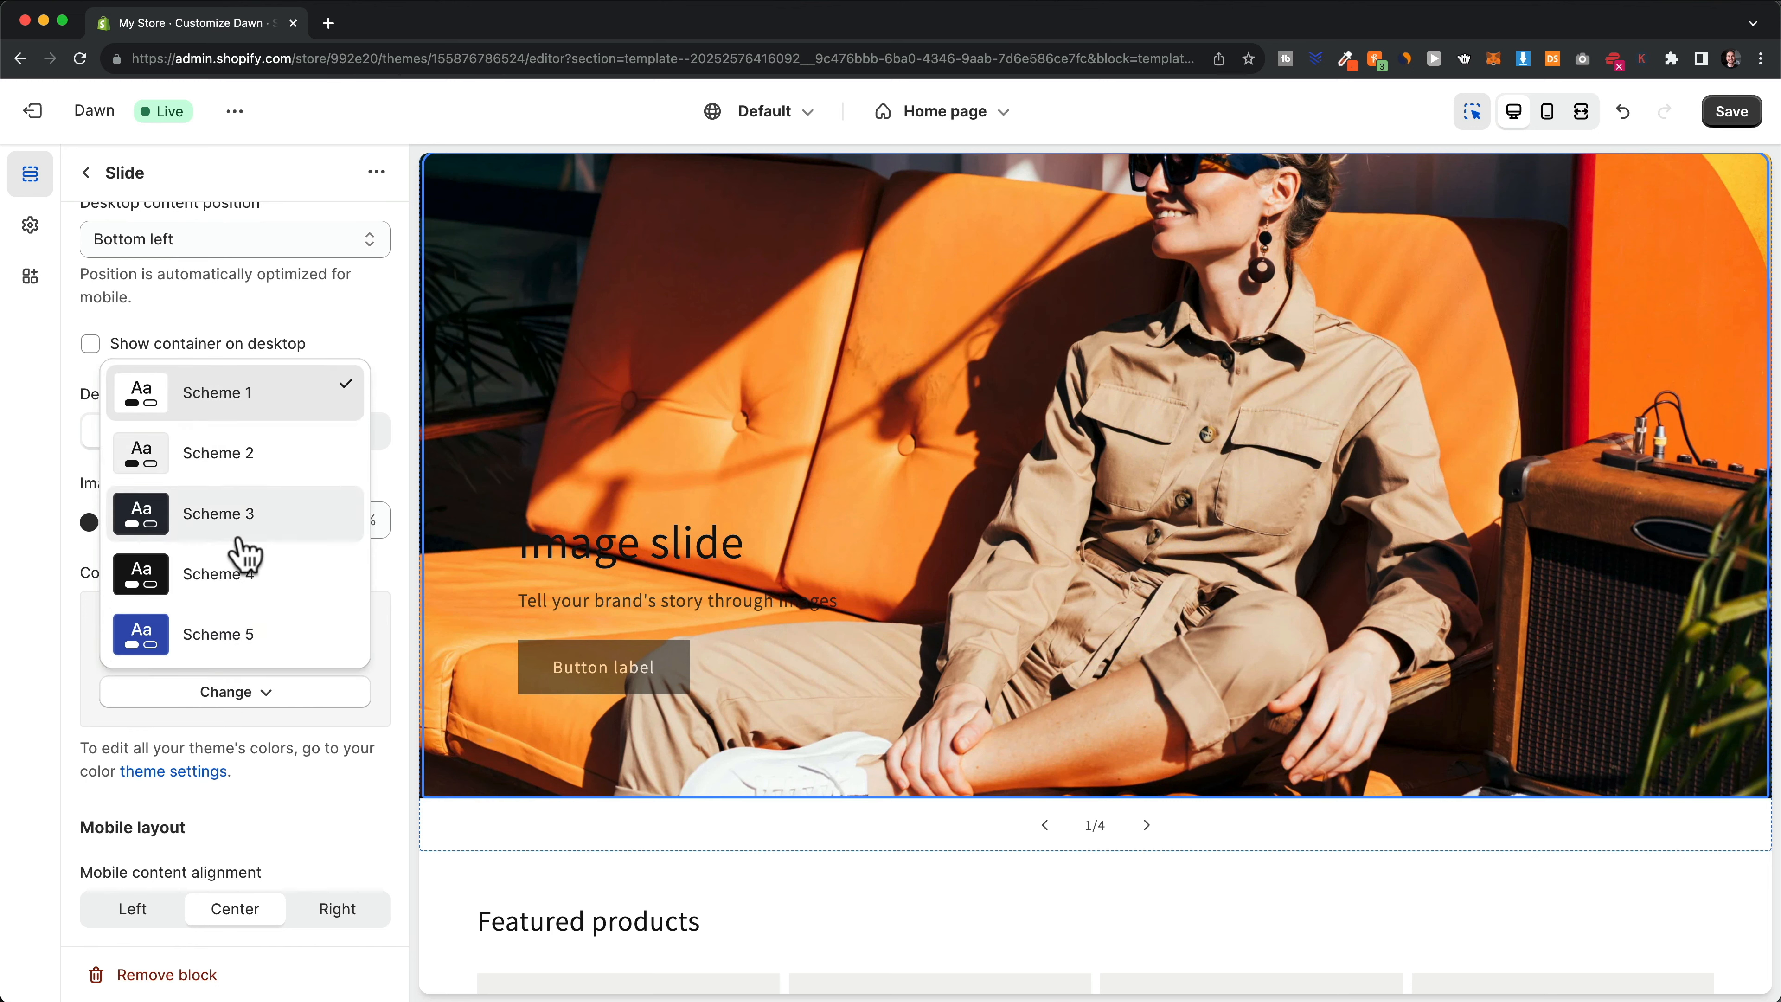
left_click(231, 523)
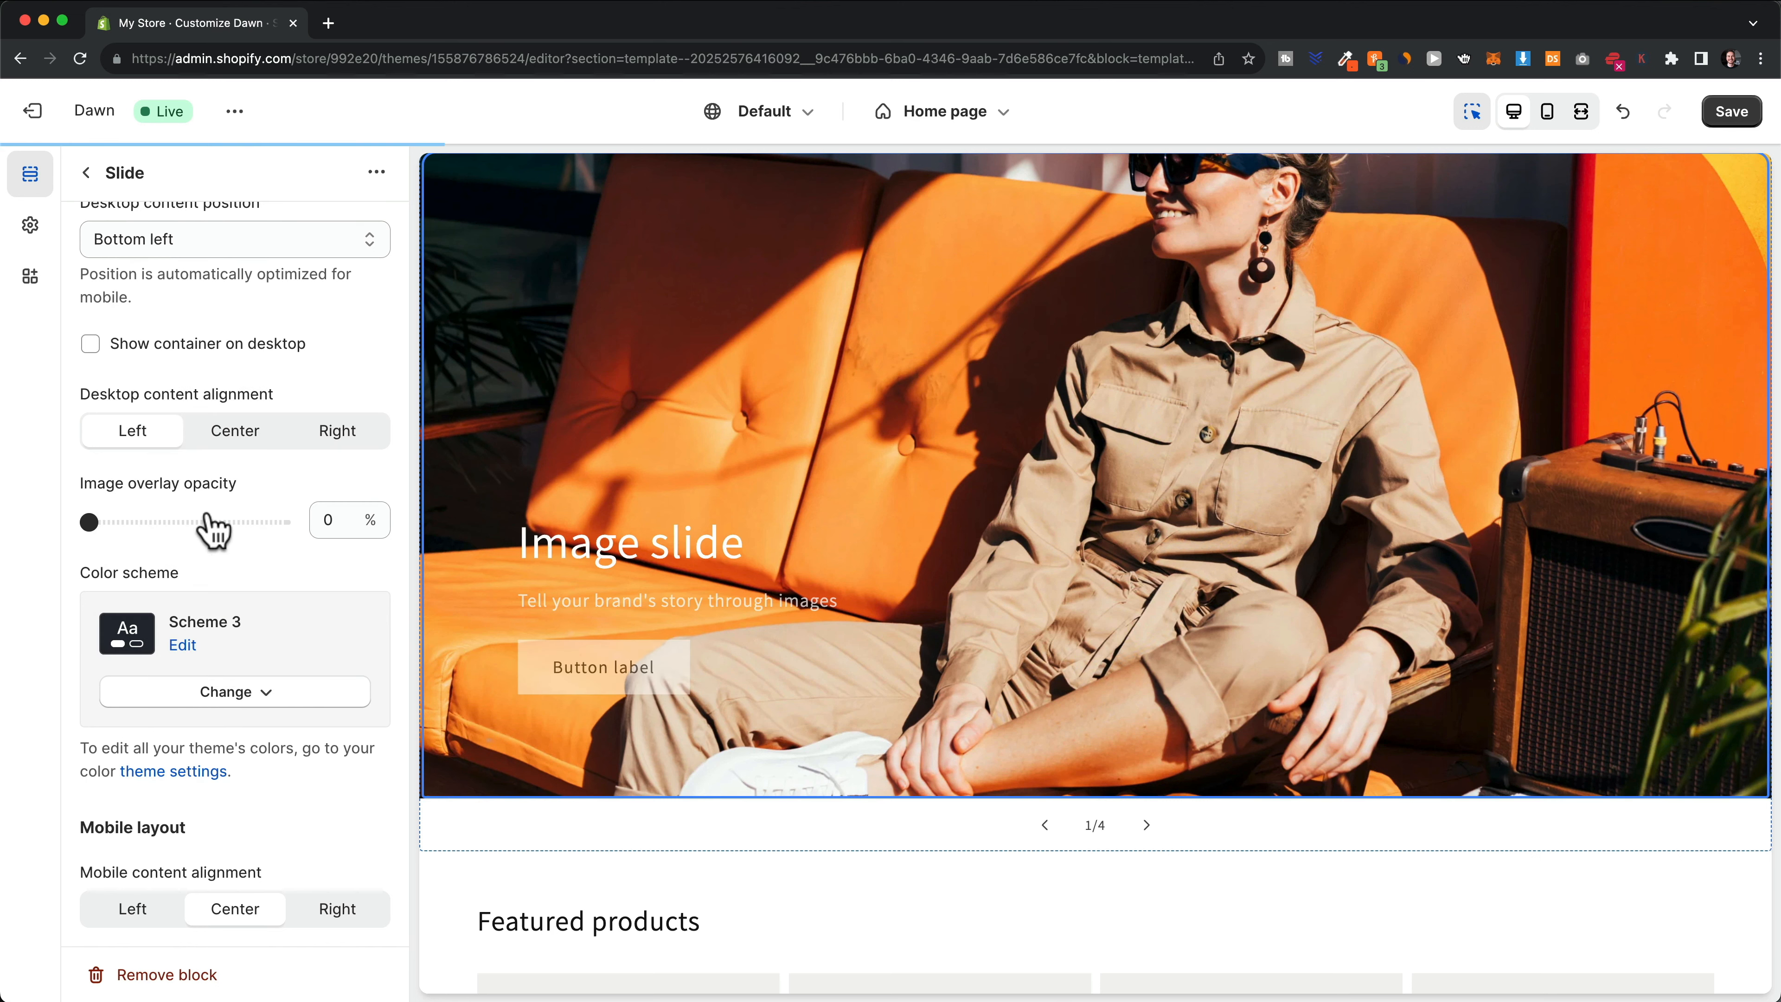
Replace the first slide's heading with "Where elegance meets trend."
scroll(273, 590, "up", 6)
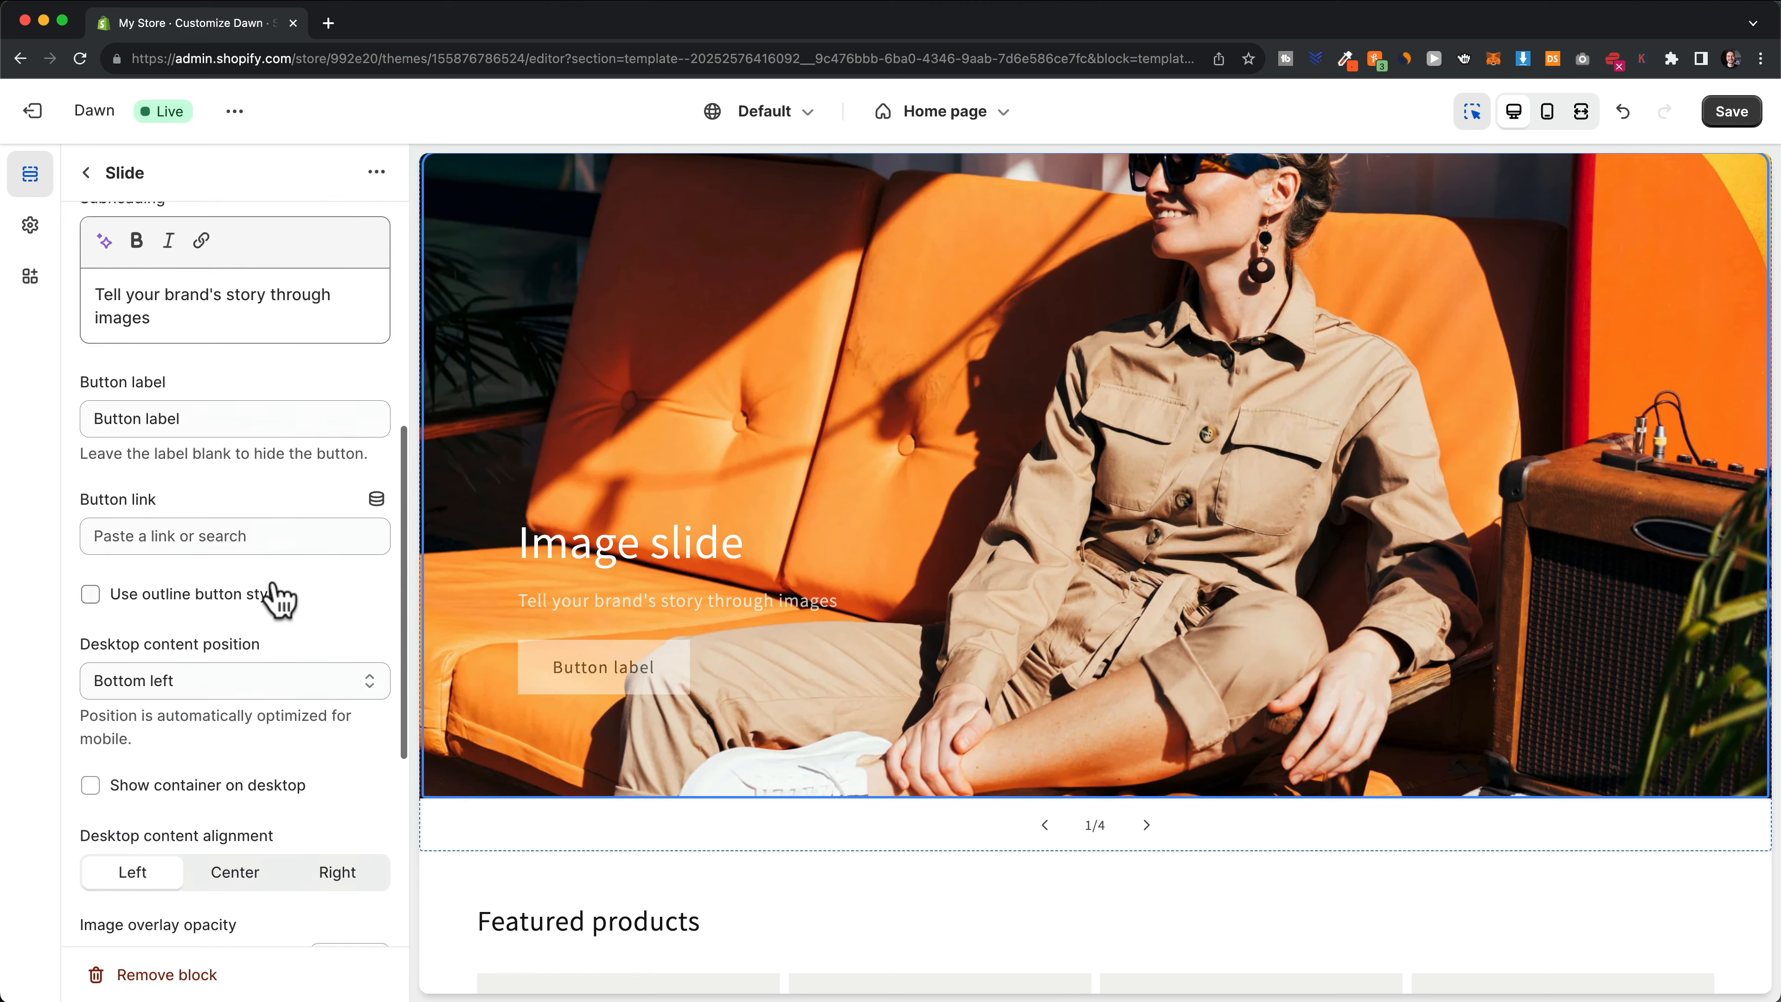
scroll(278, 580, "up", 3)
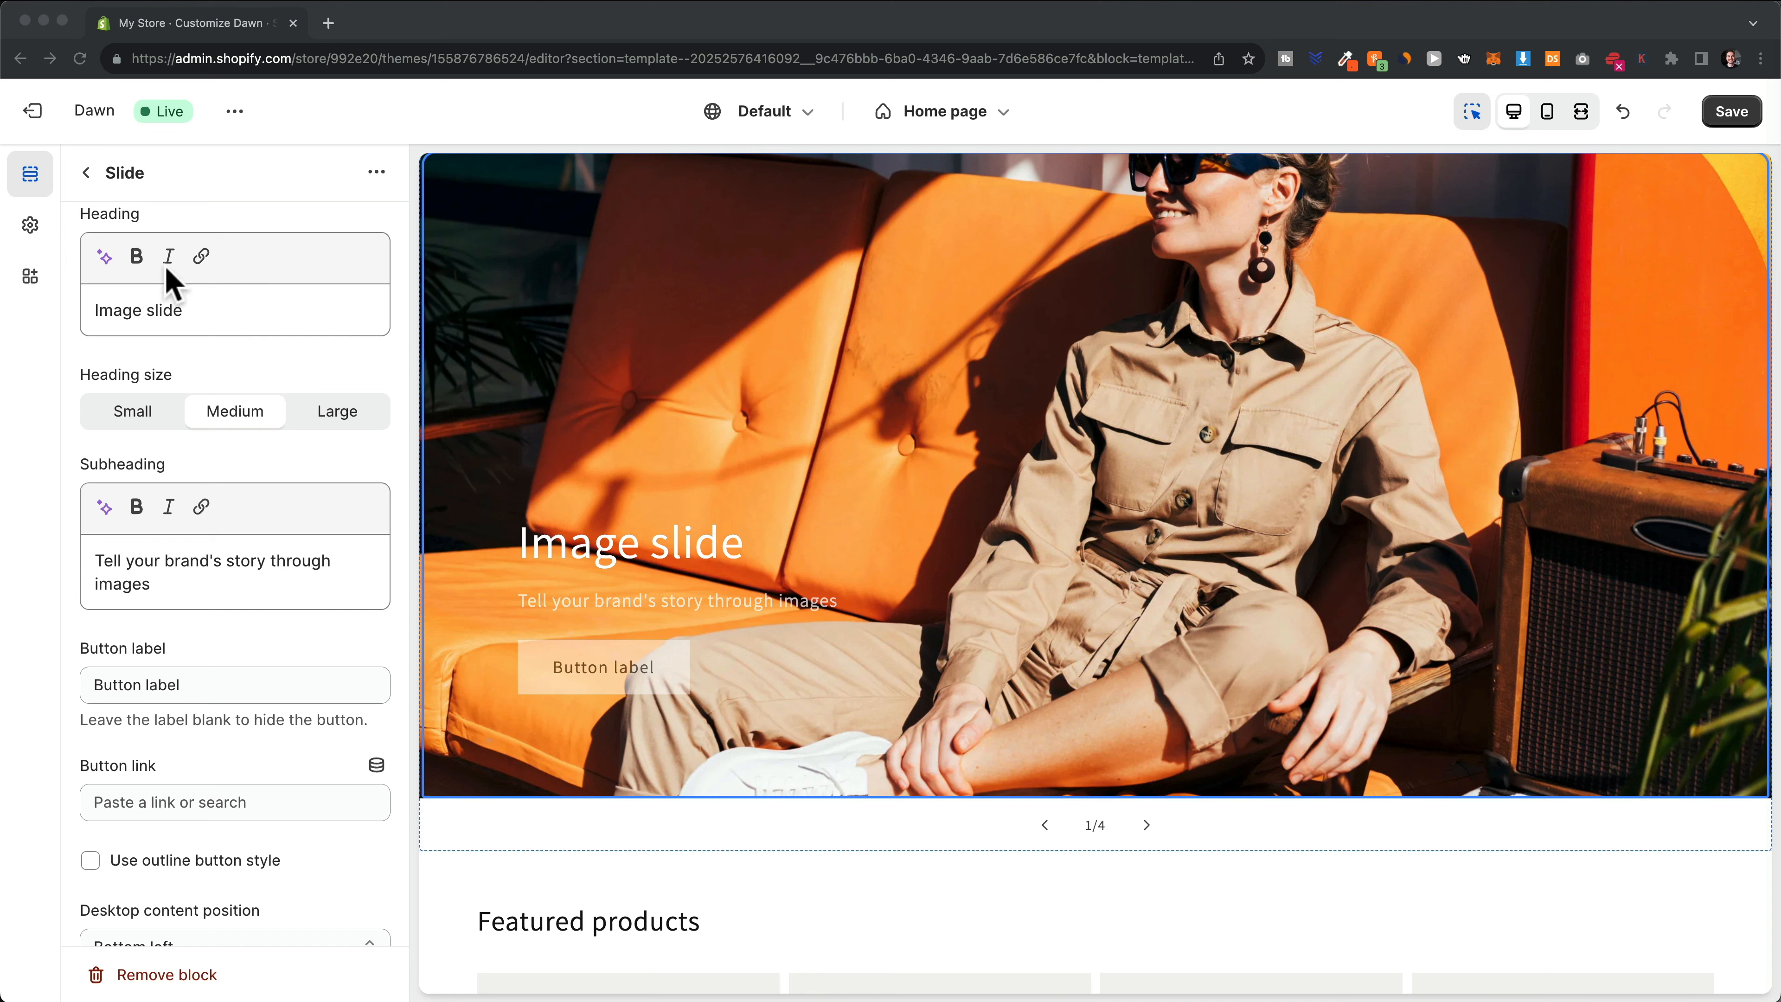
left_click_drag(183, 310, 101, 309)
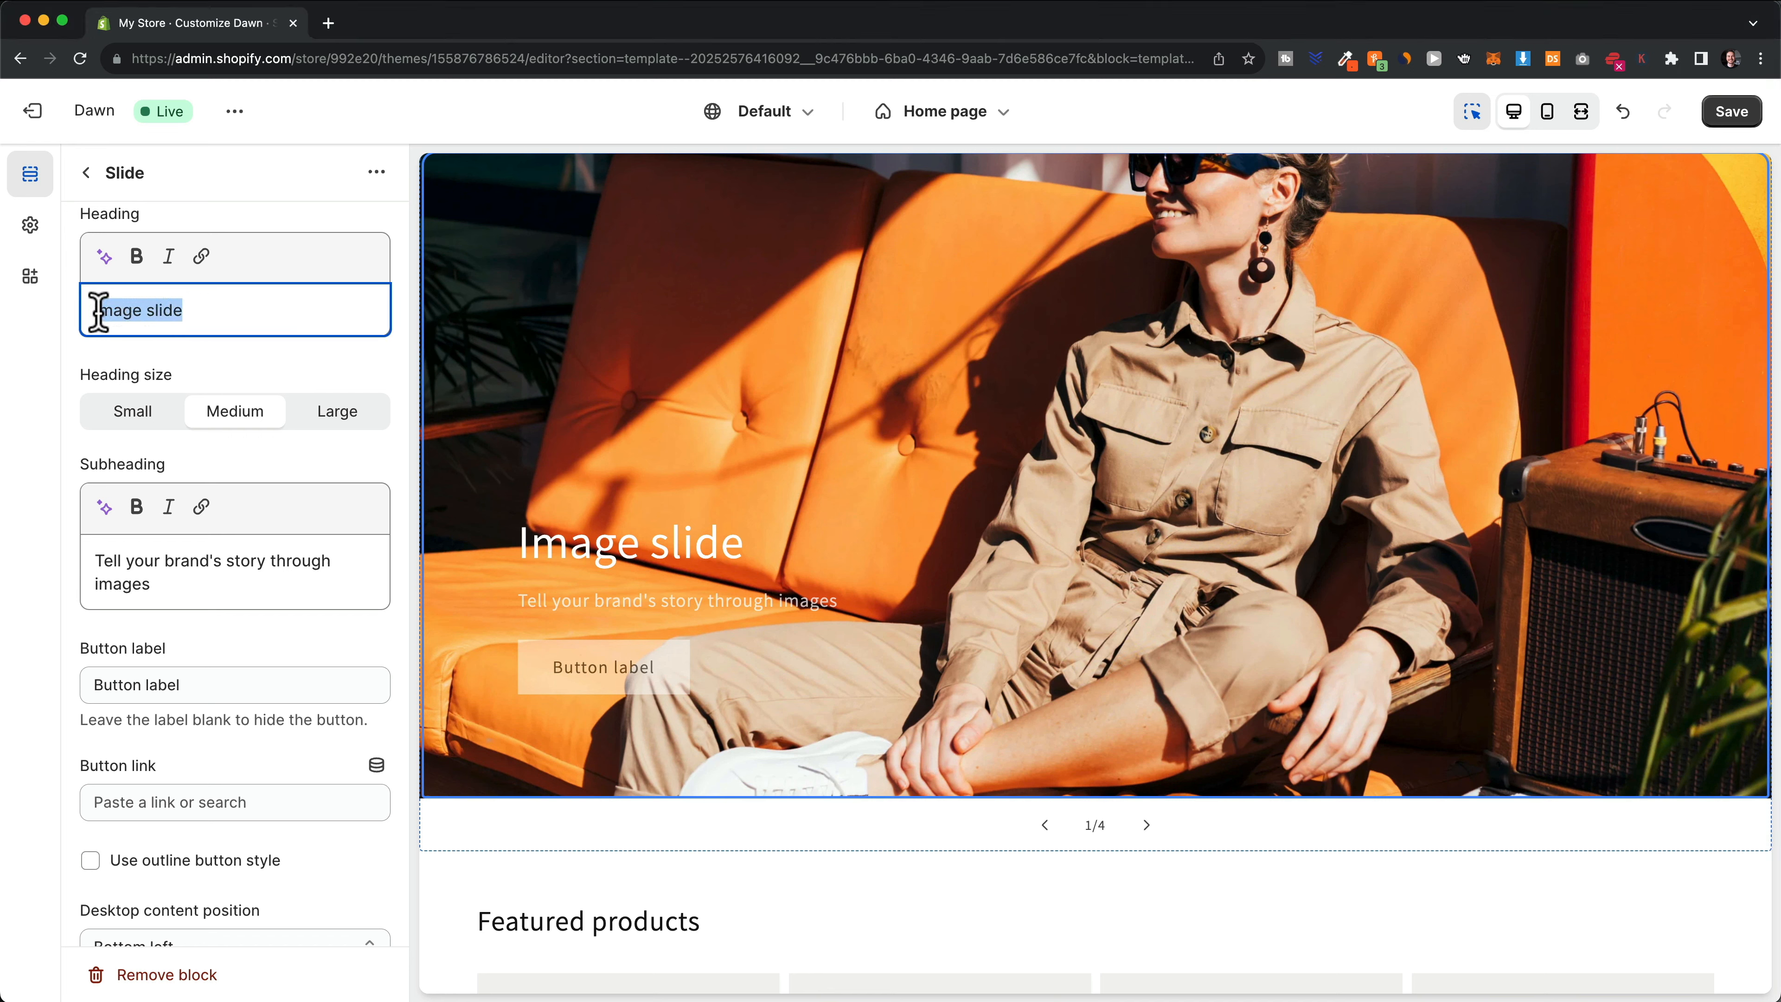
type("Where elegance meets trend.")
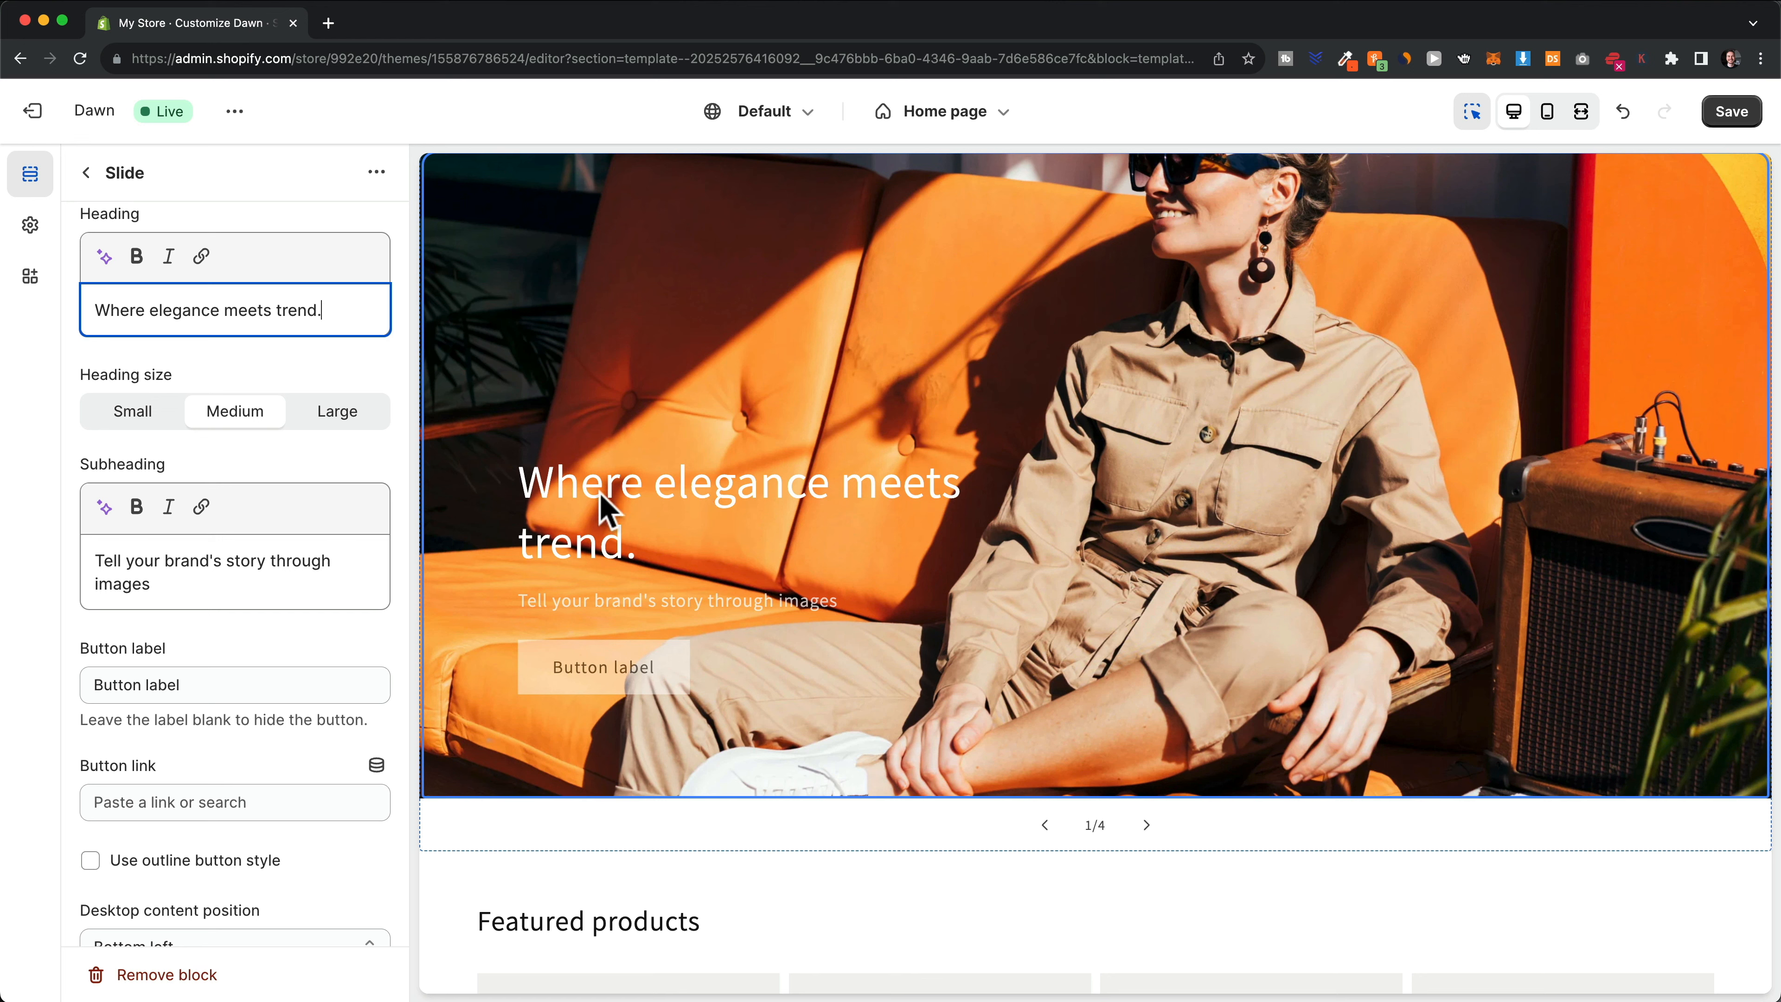
Clear the first slide's subheading and set its button label to "Shop now"
left_click_drag(171, 581, 99, 566)
key("BackSpace")
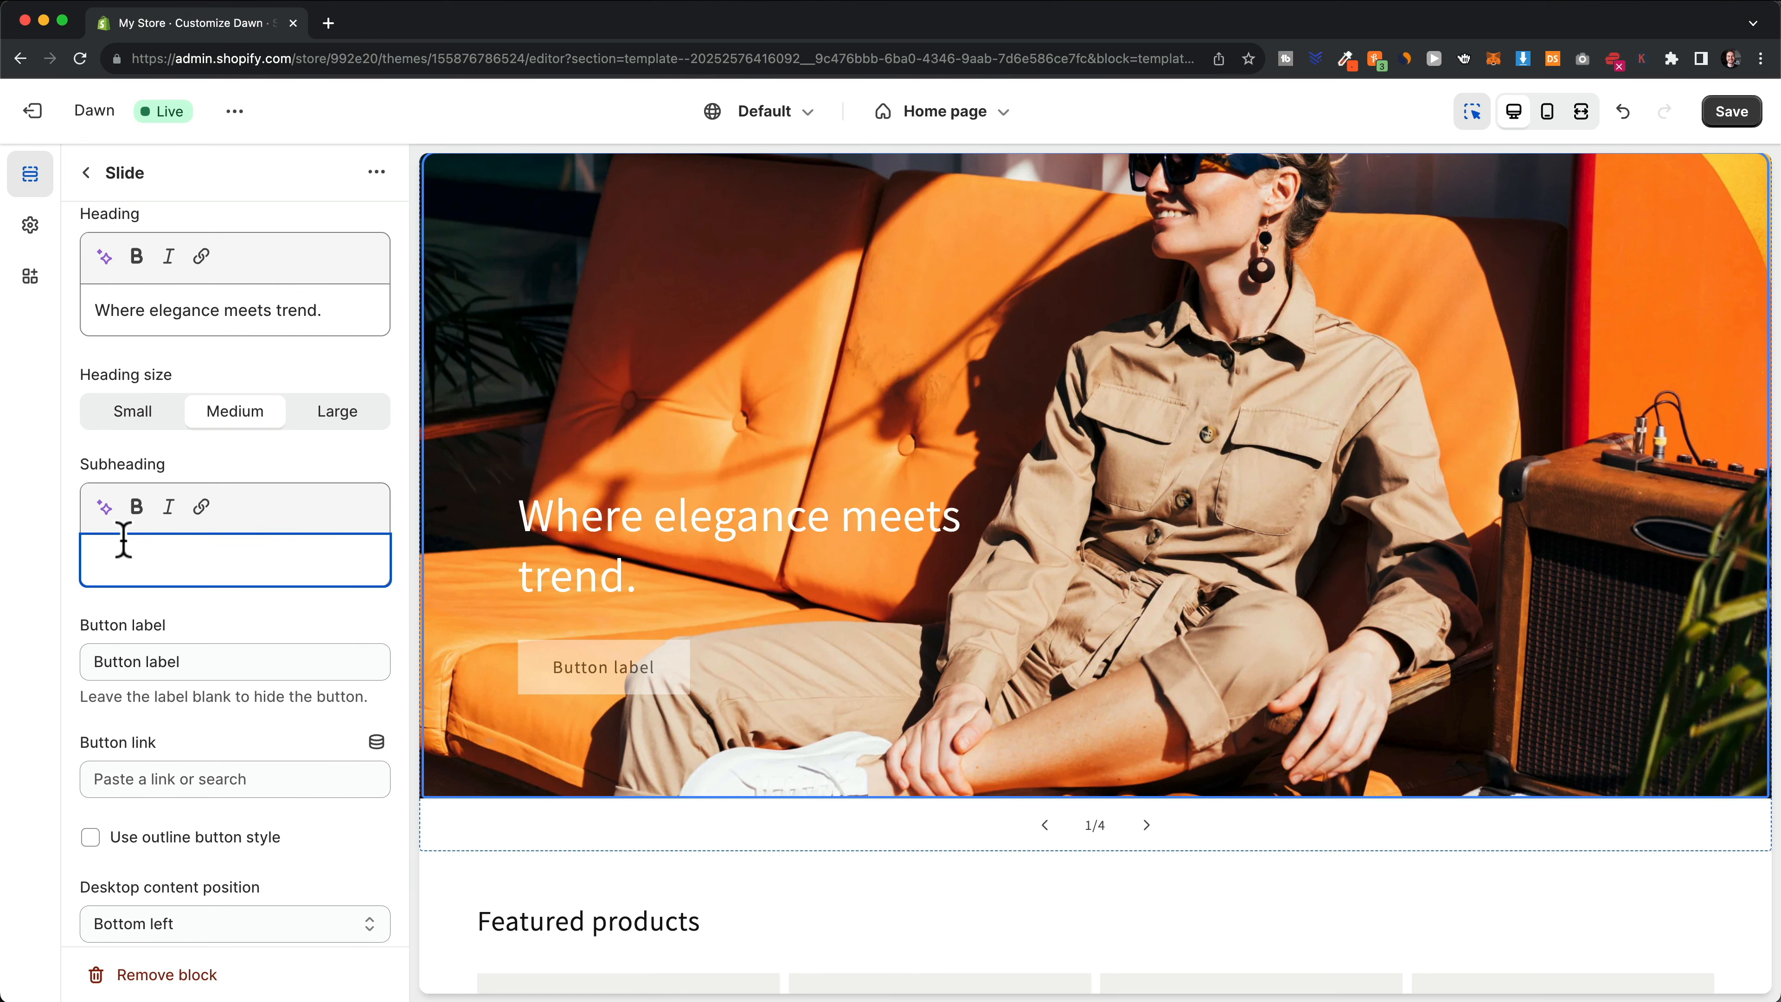
left_click_drag(215, 652, 99, 659)
type("Shop now")
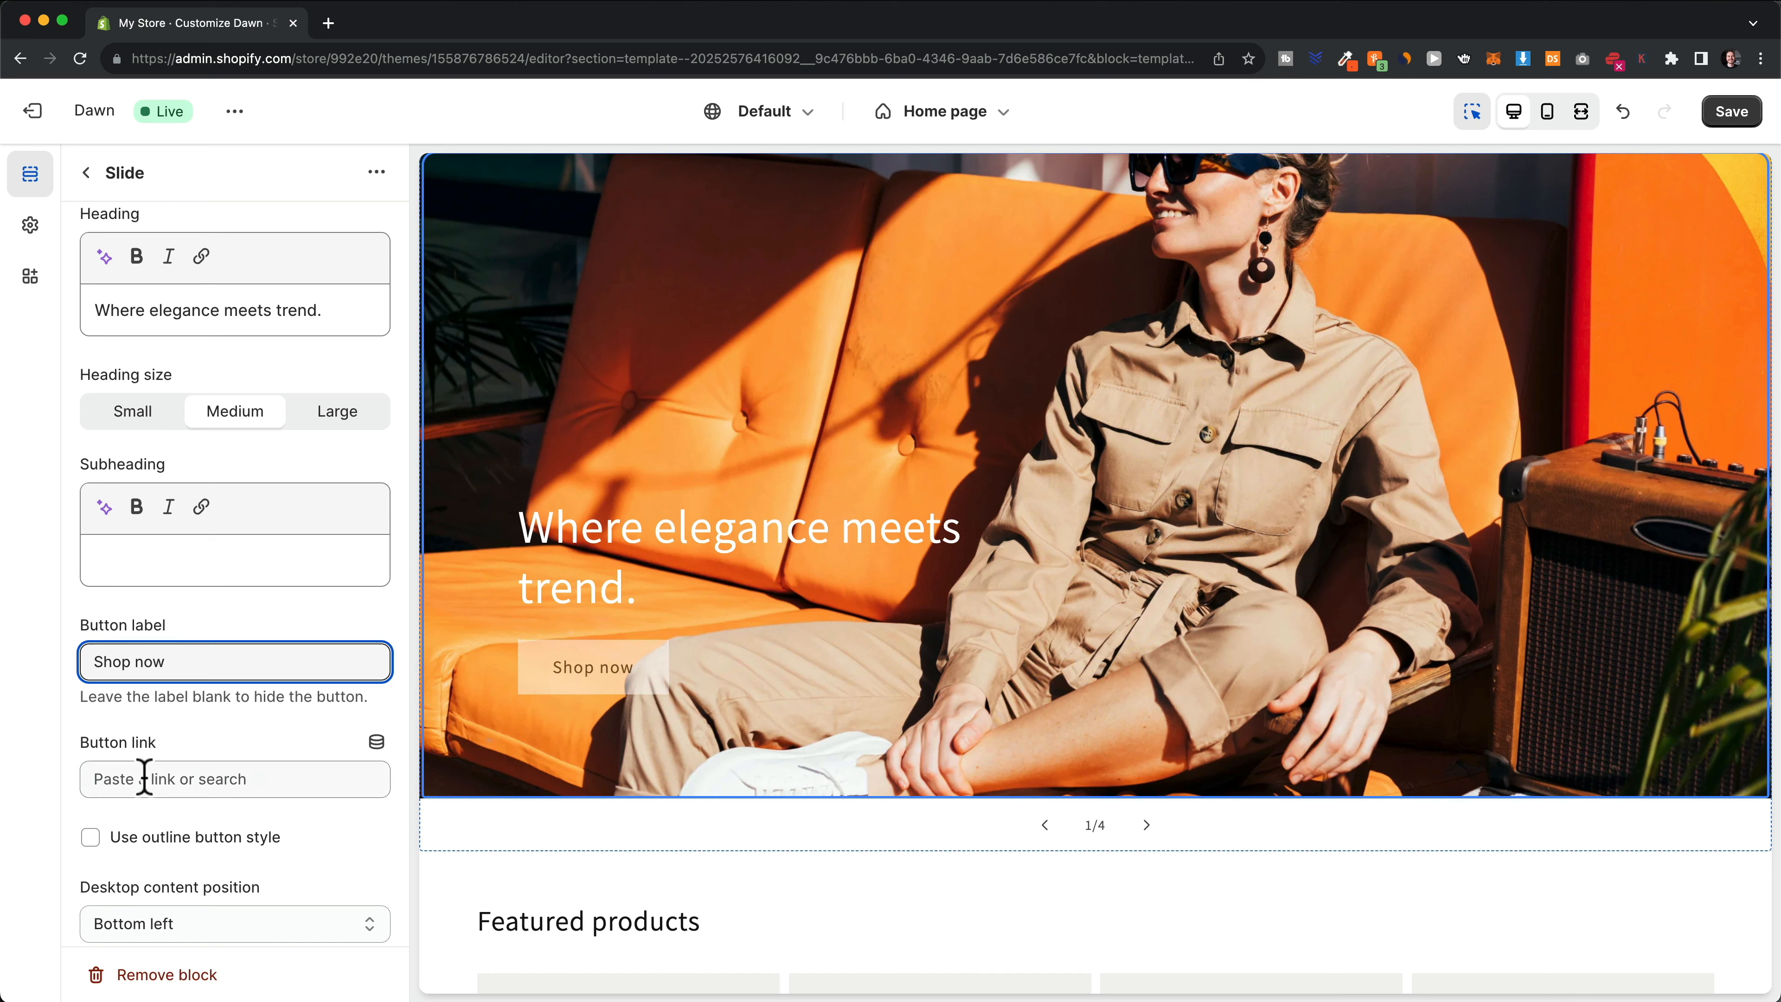
Link the first slide's Shop now button to All products and set its heading size to Small
left_click(169, 780)
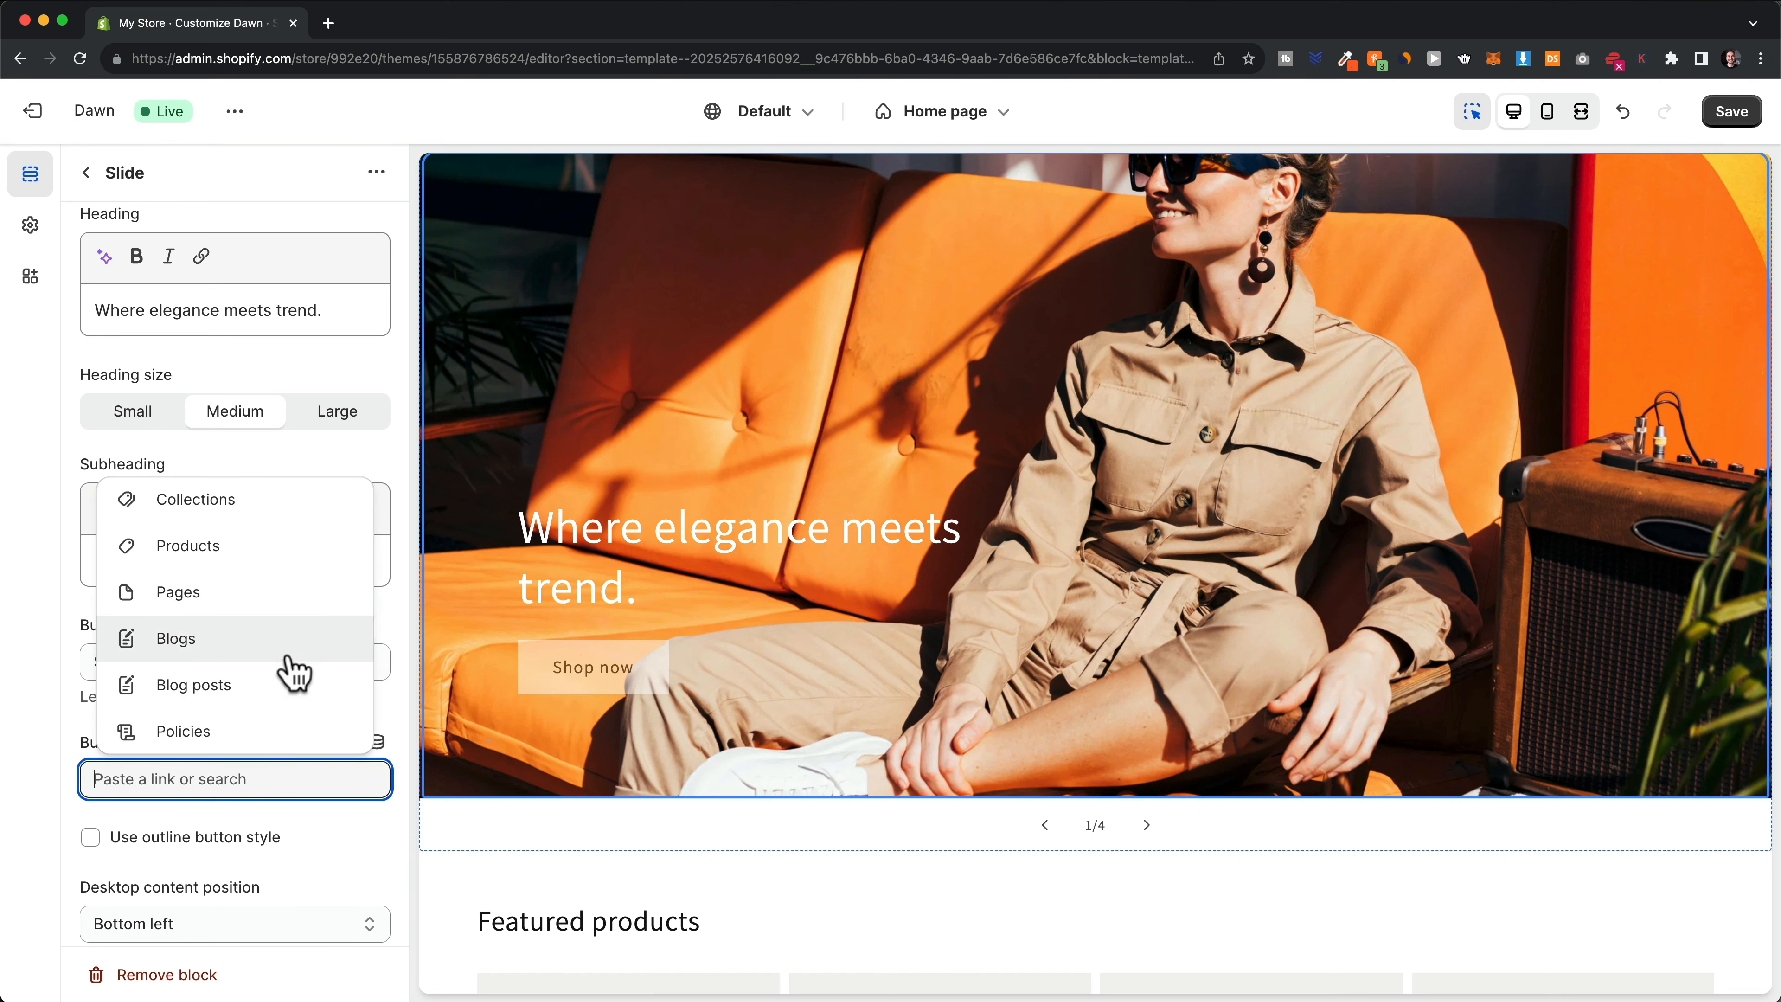
left_click(206, 548)
left_click(194, 733)
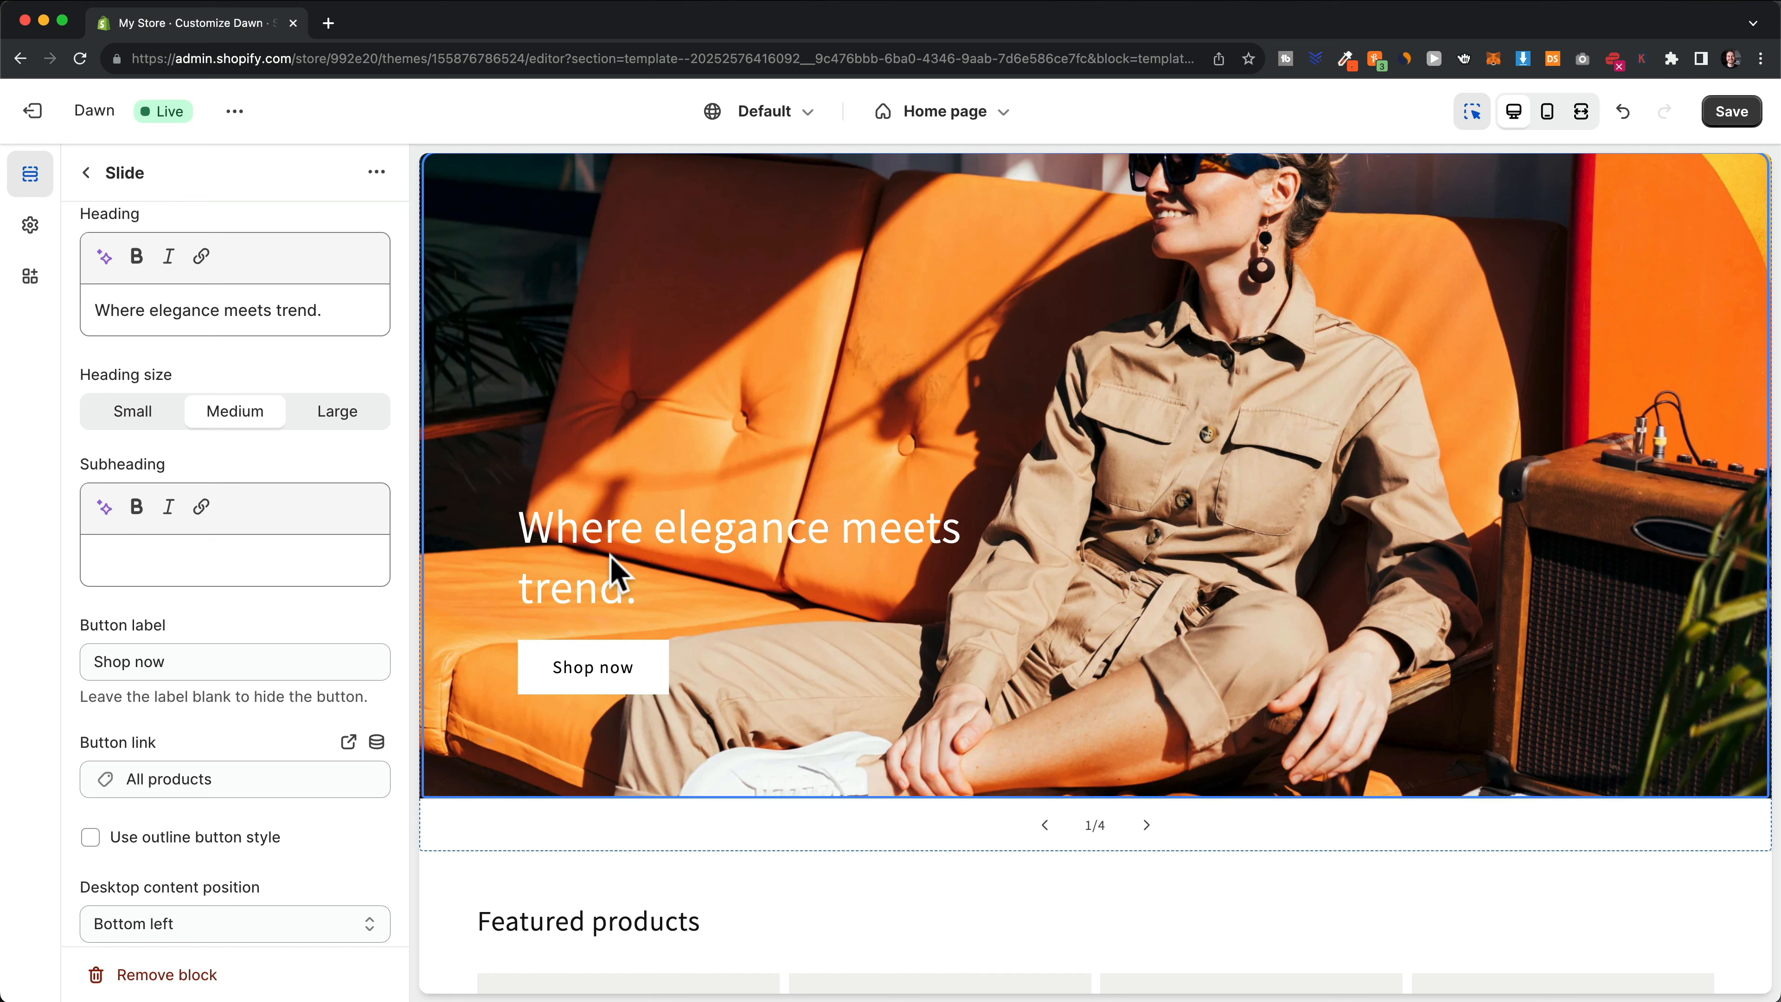
left_click(143, 428)
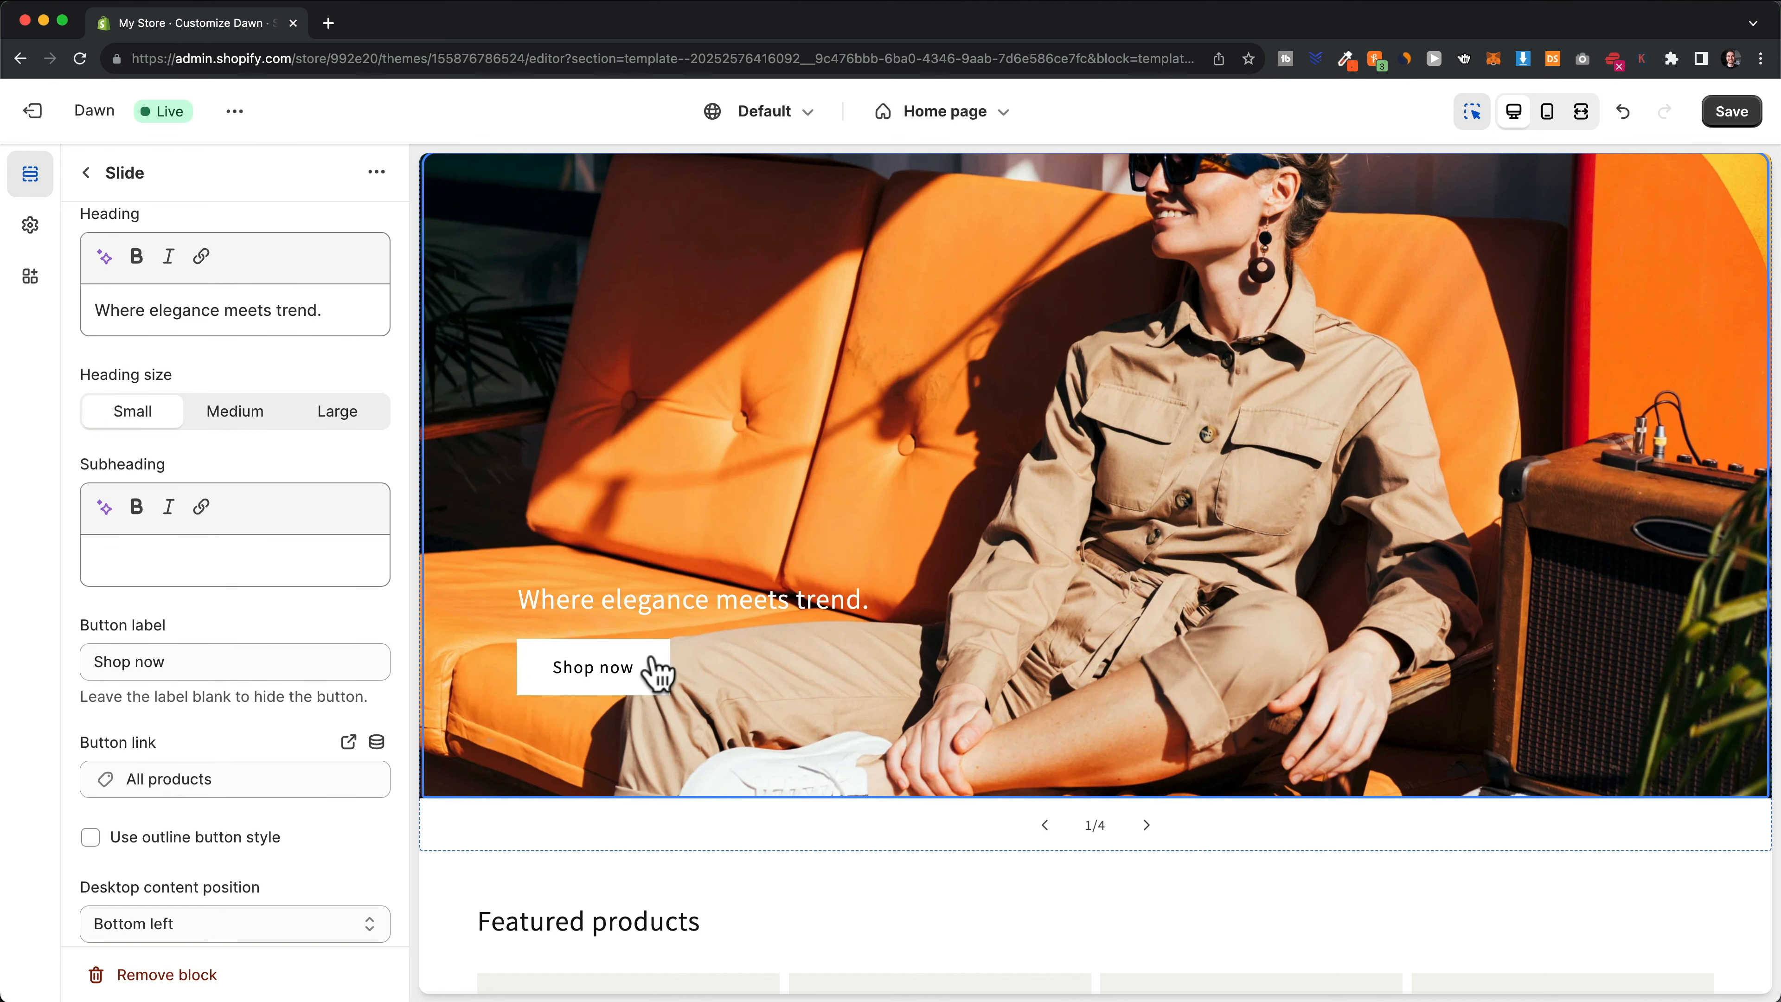
scroll(702, 678, "up", 3)
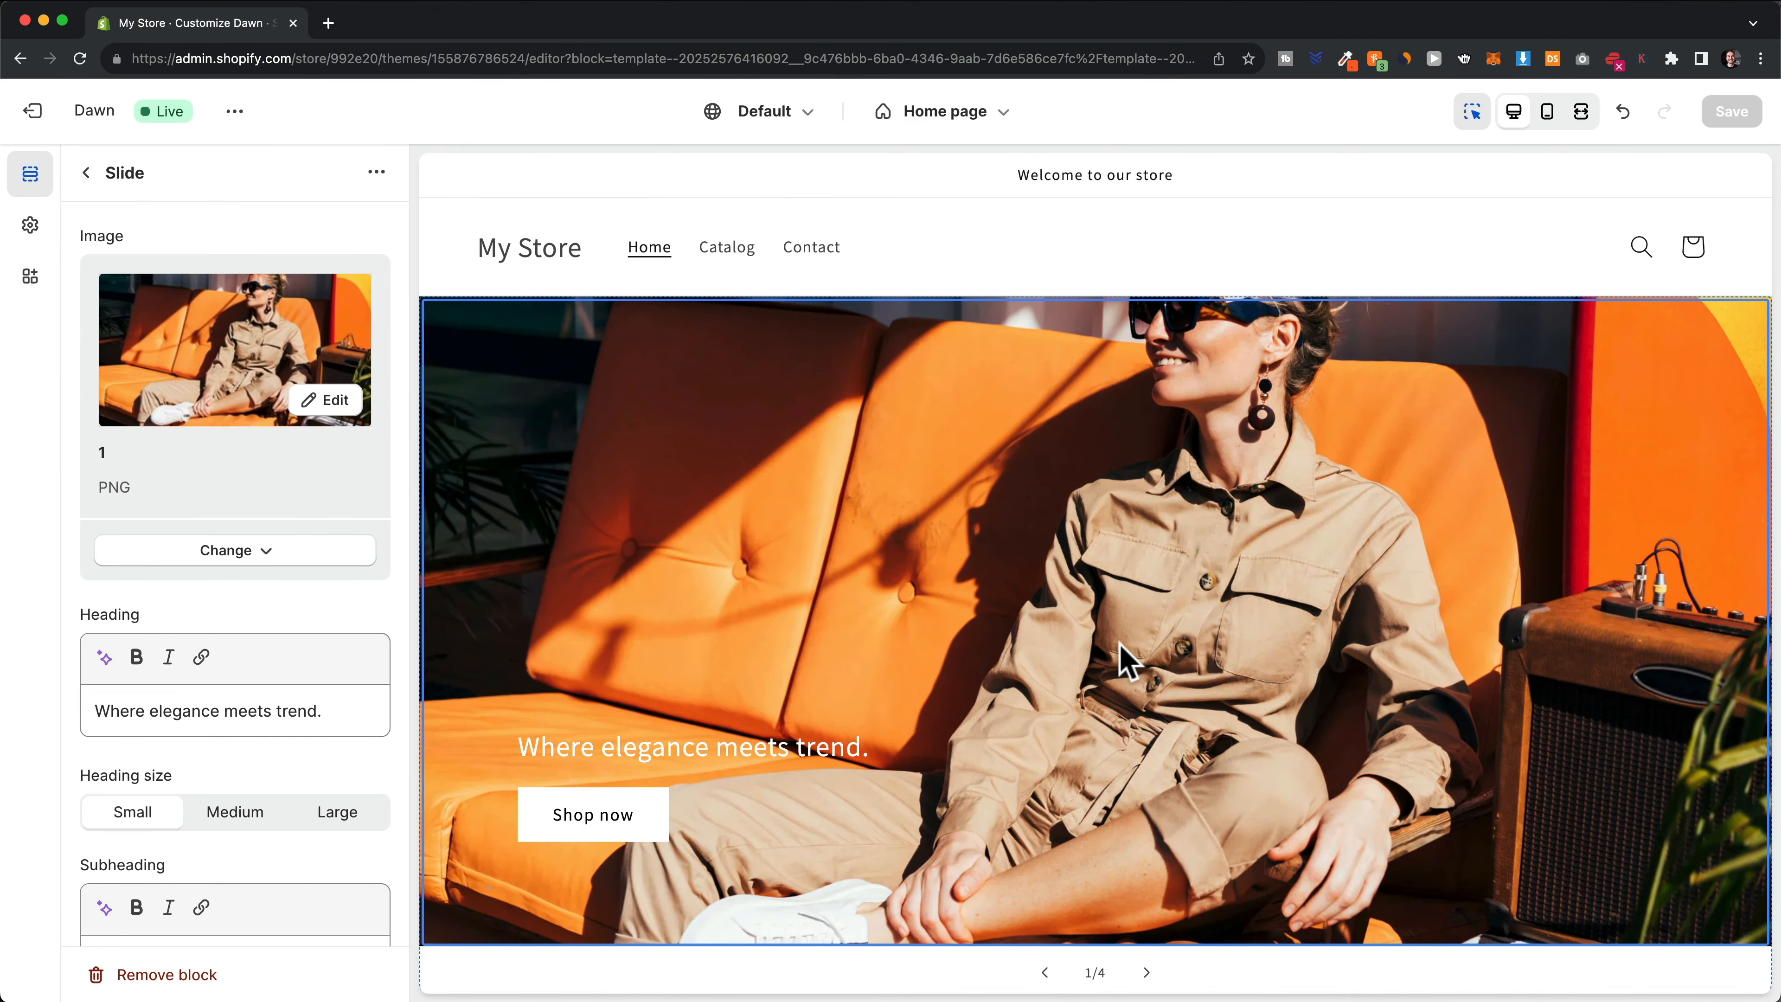
scroll(985, 610, "down", 2)
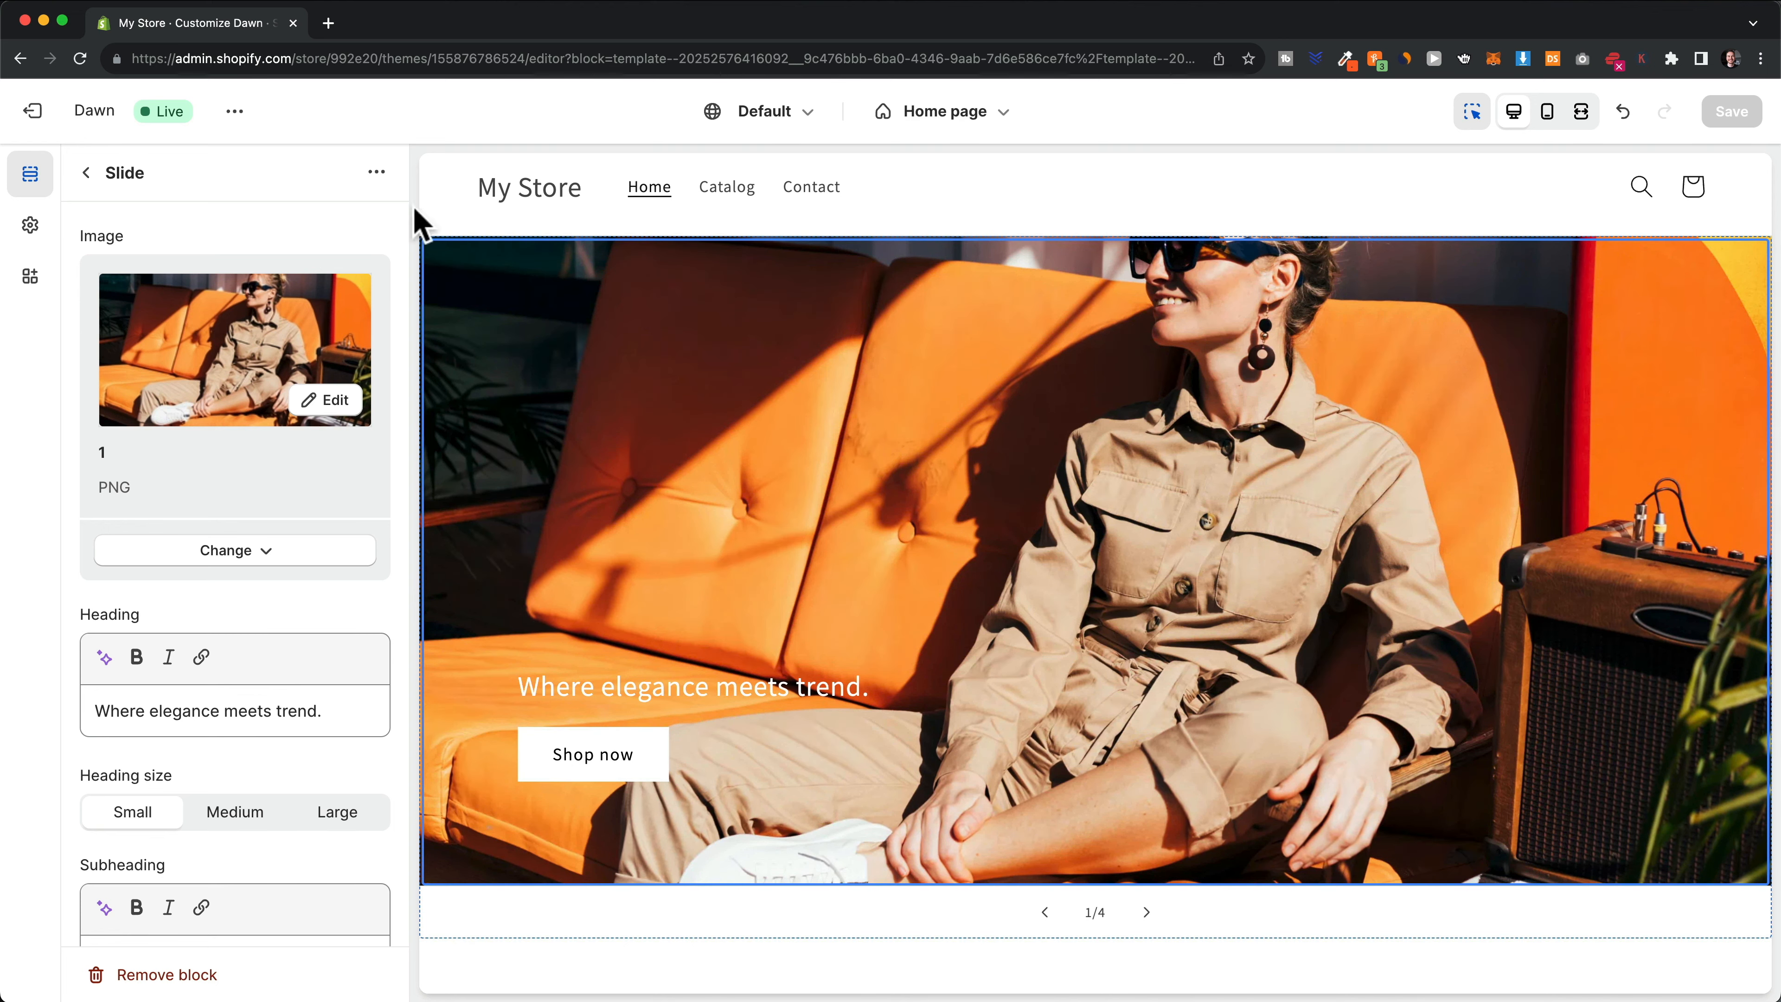
Set the second slide's desktop content position to Bottom right and its desktop content alignment to Left
left_click(86, 176)
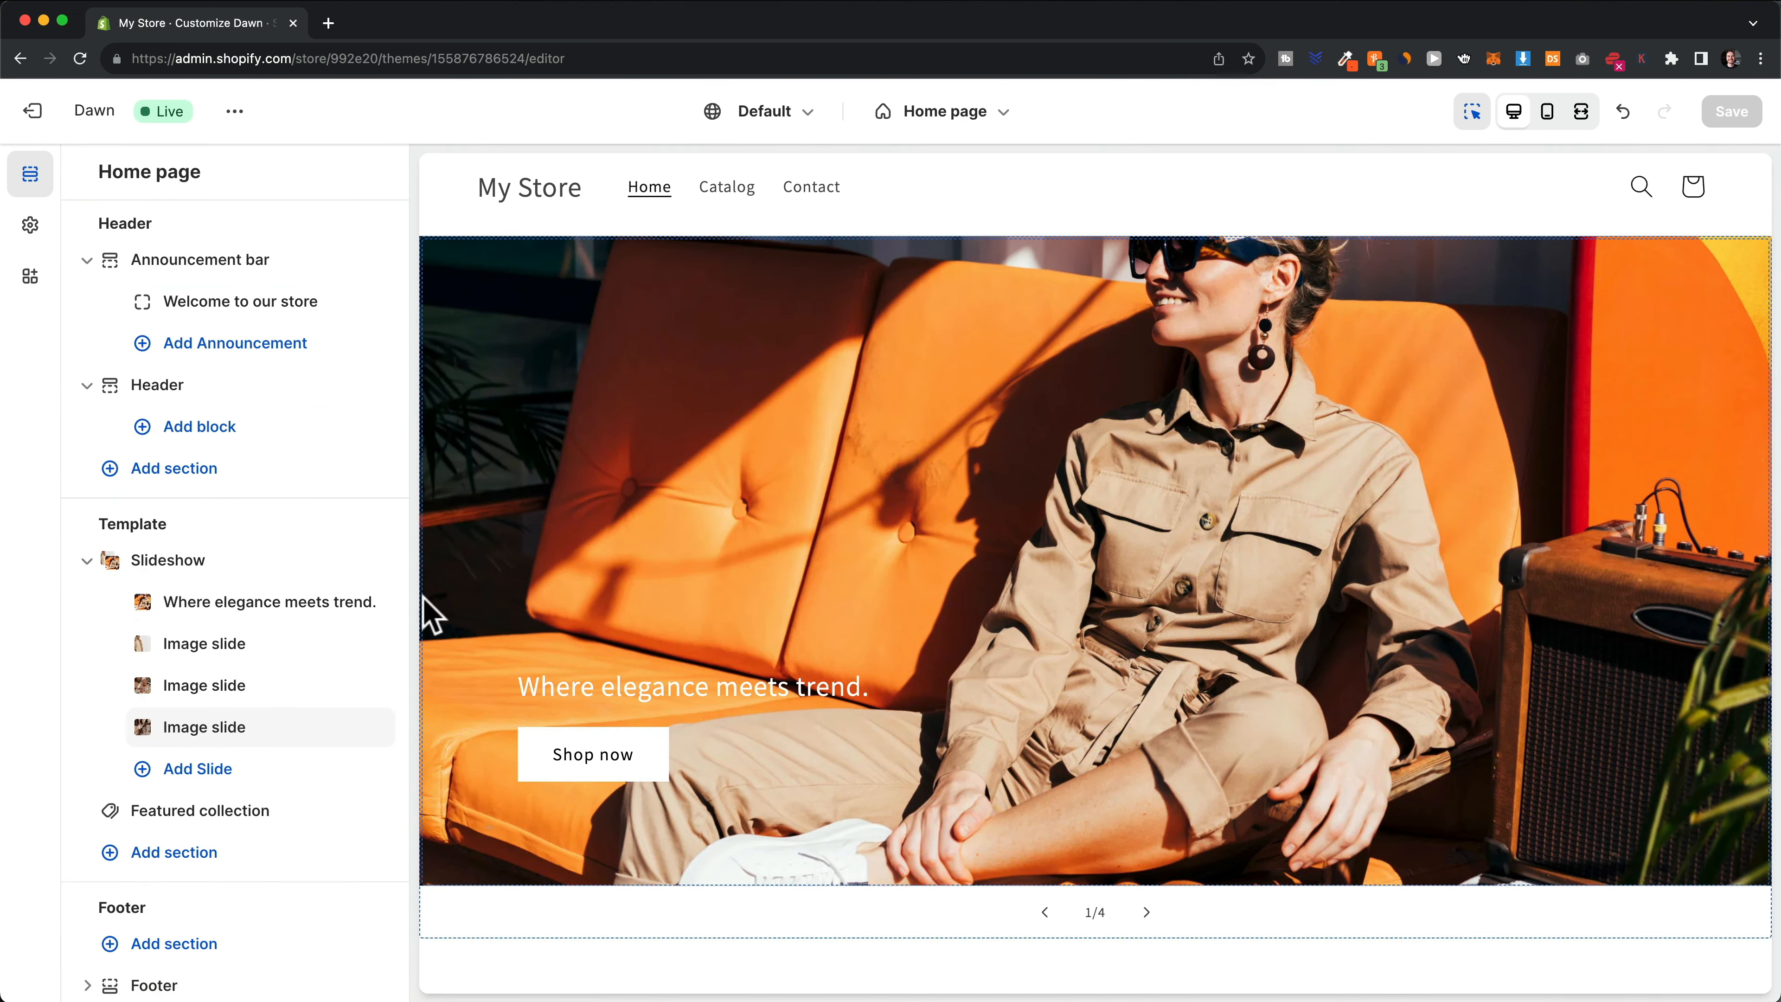
left_click(208, 653)
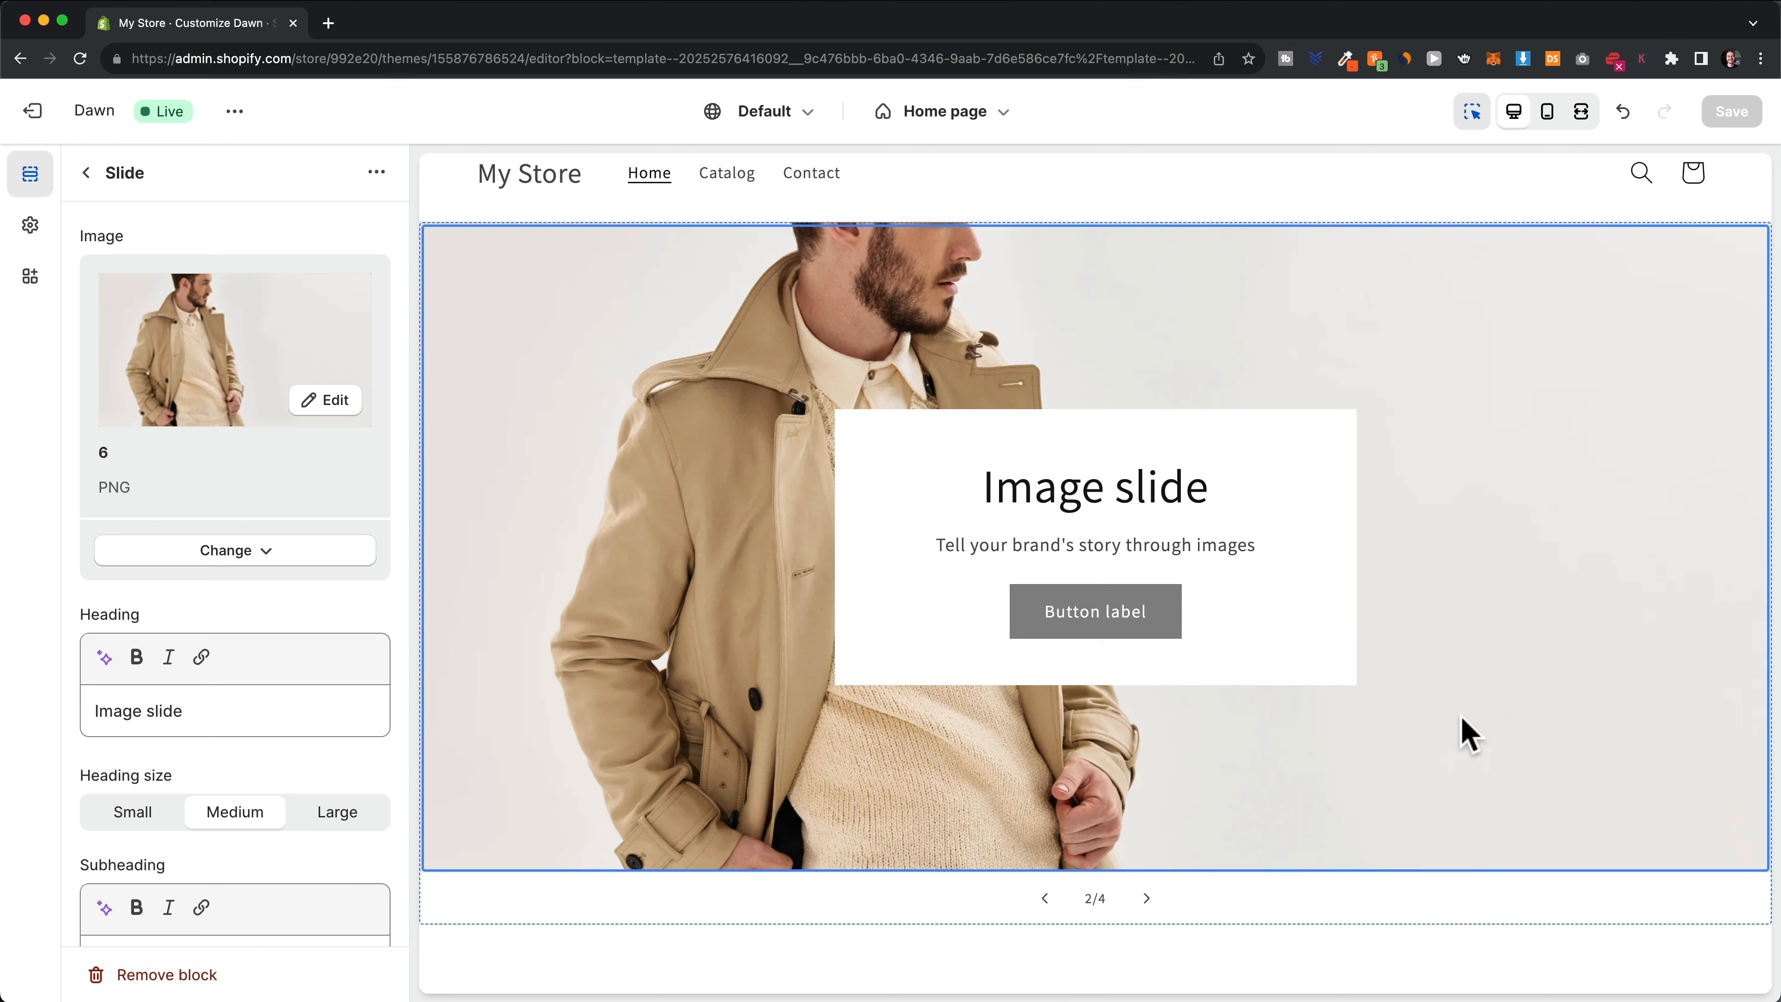
scroll(334, 478, "down", 10)
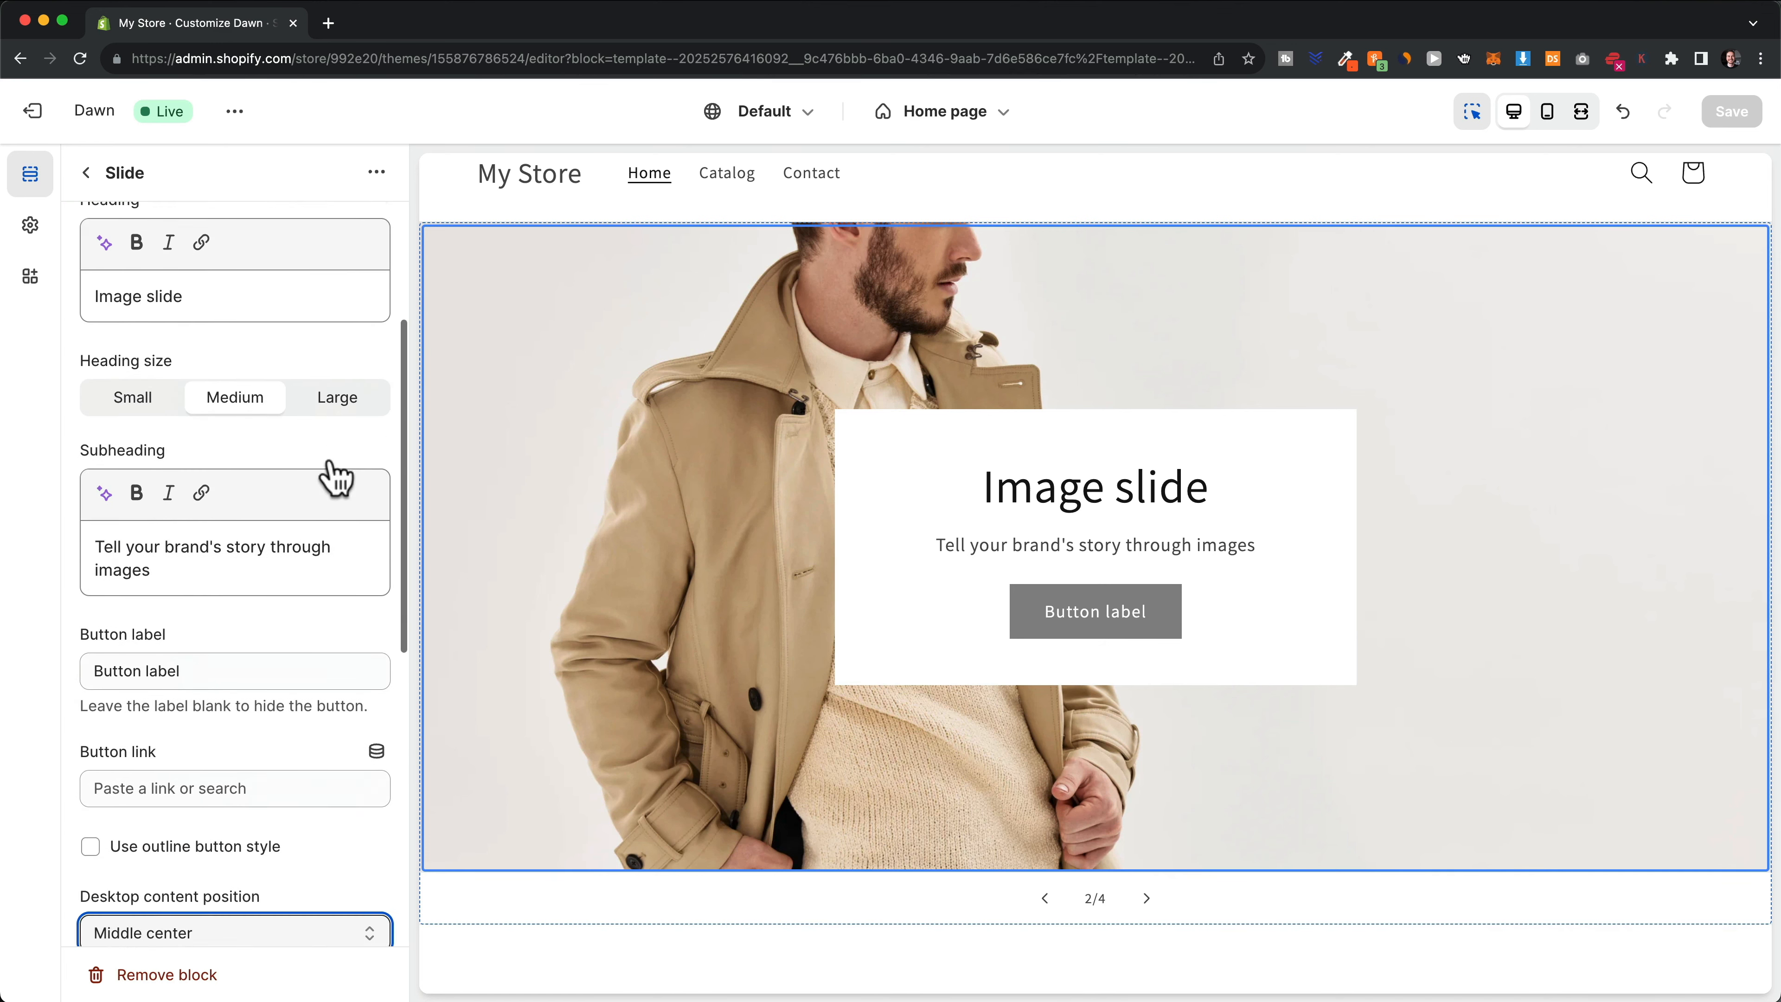
scroll(361, 466, "down", 3)
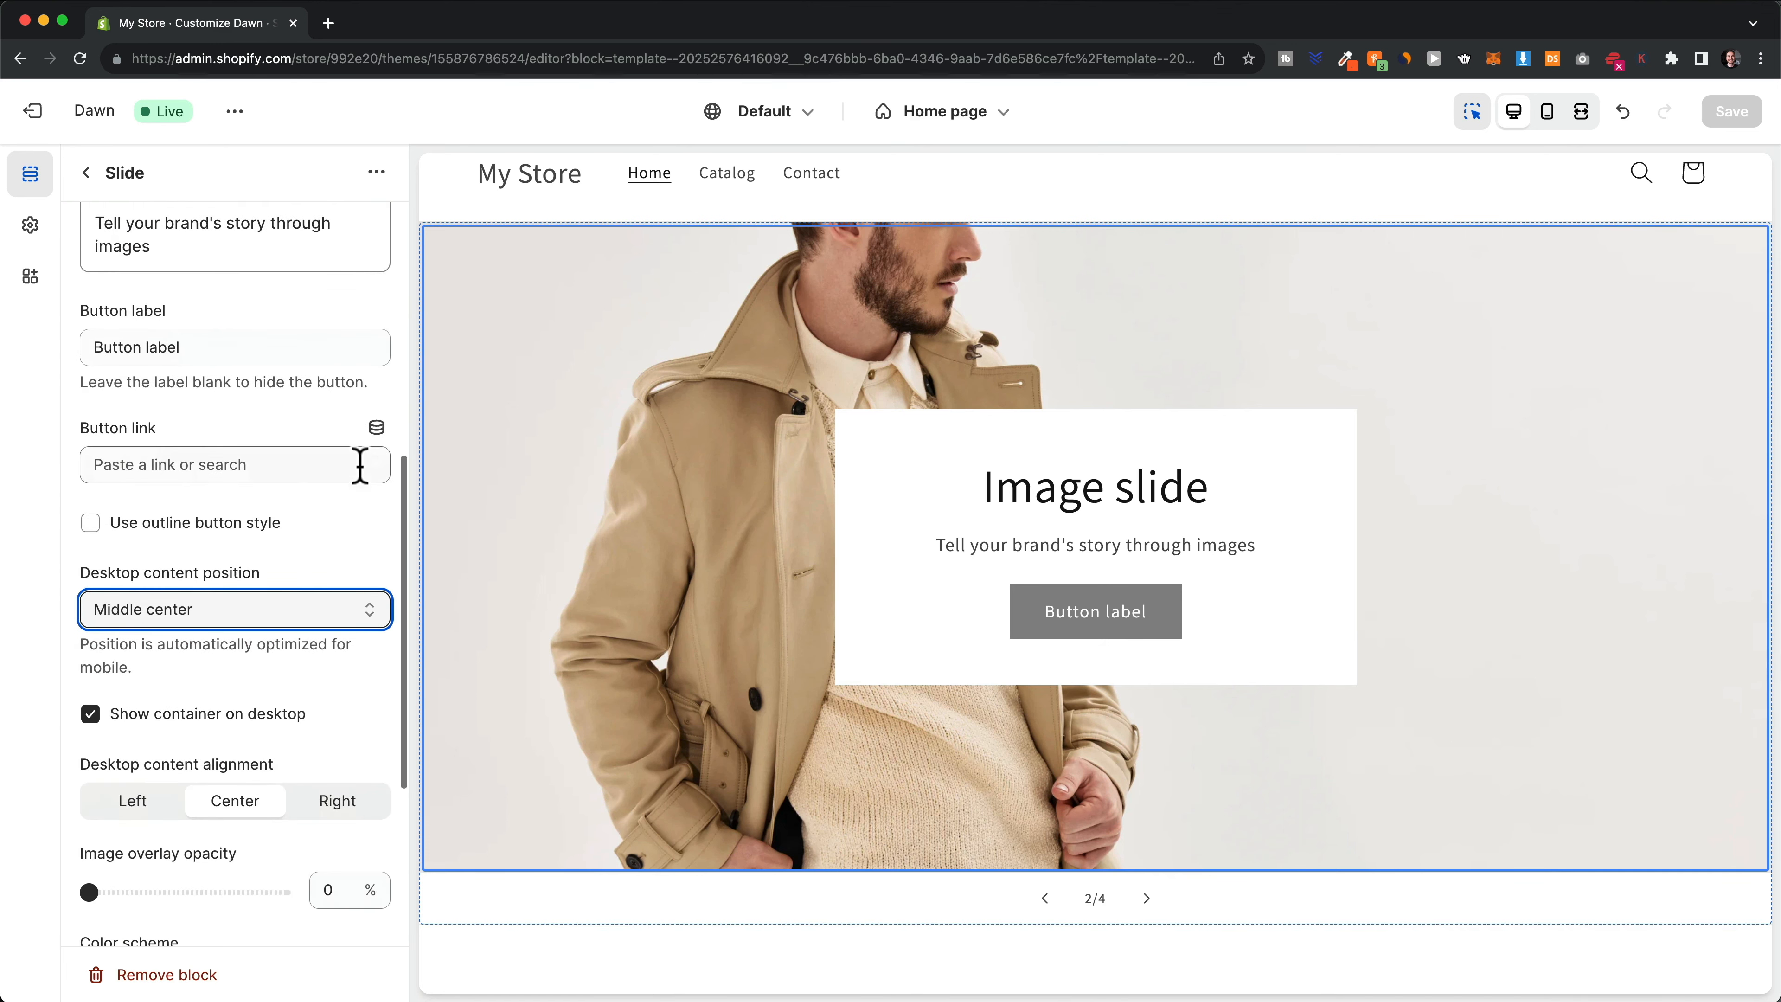
left_click(196, 605)
left_click(203, 705)
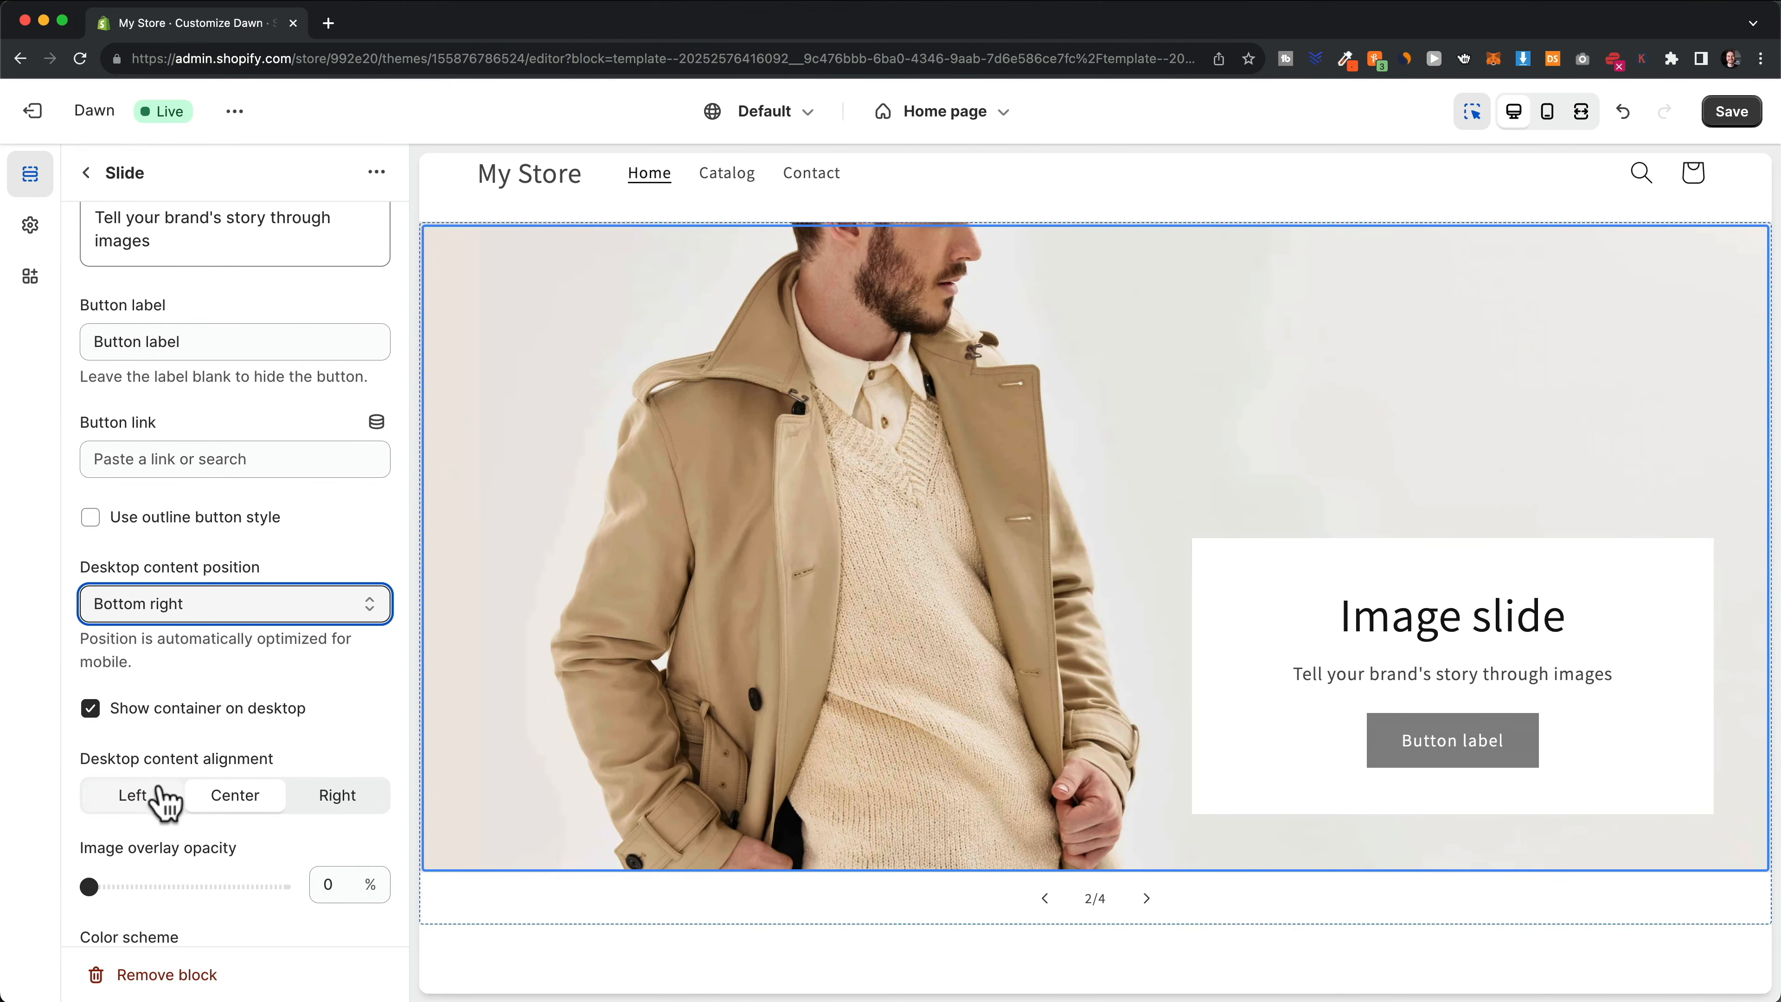
left_click(133, 795)
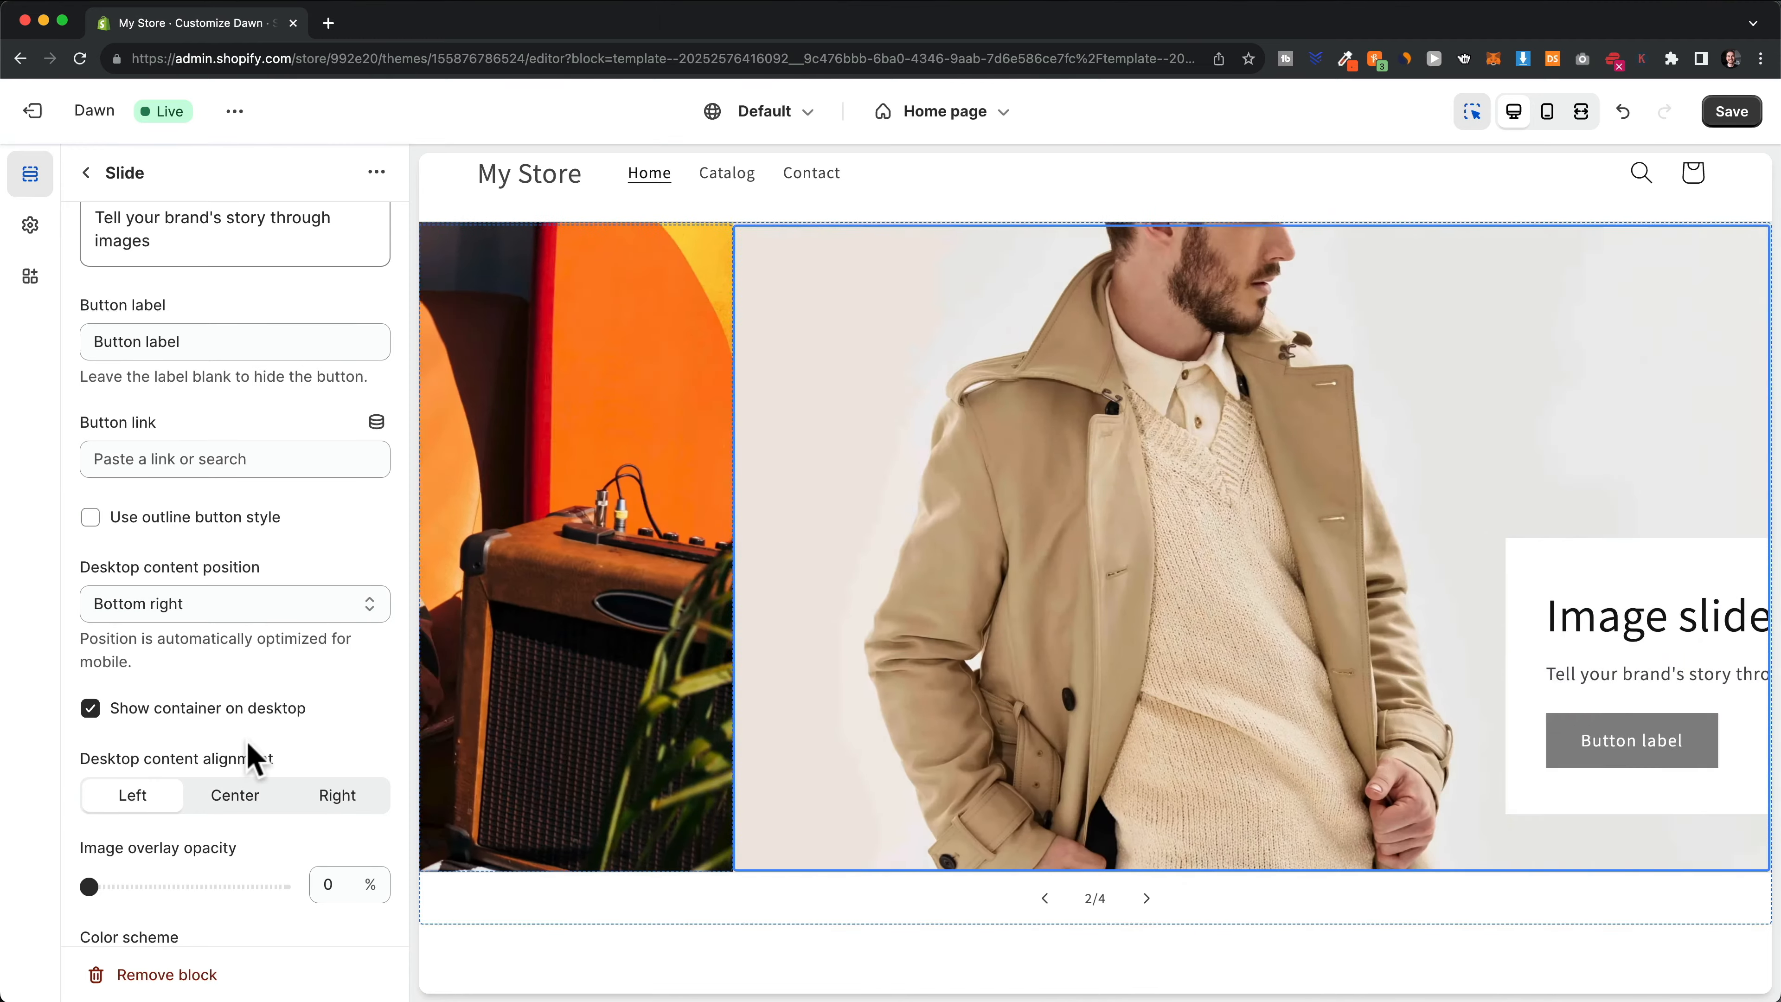
Turn off the desktop container for the second slide
scroll(265, 751, "up", 2)
scroll(262, 756, "down", 3)
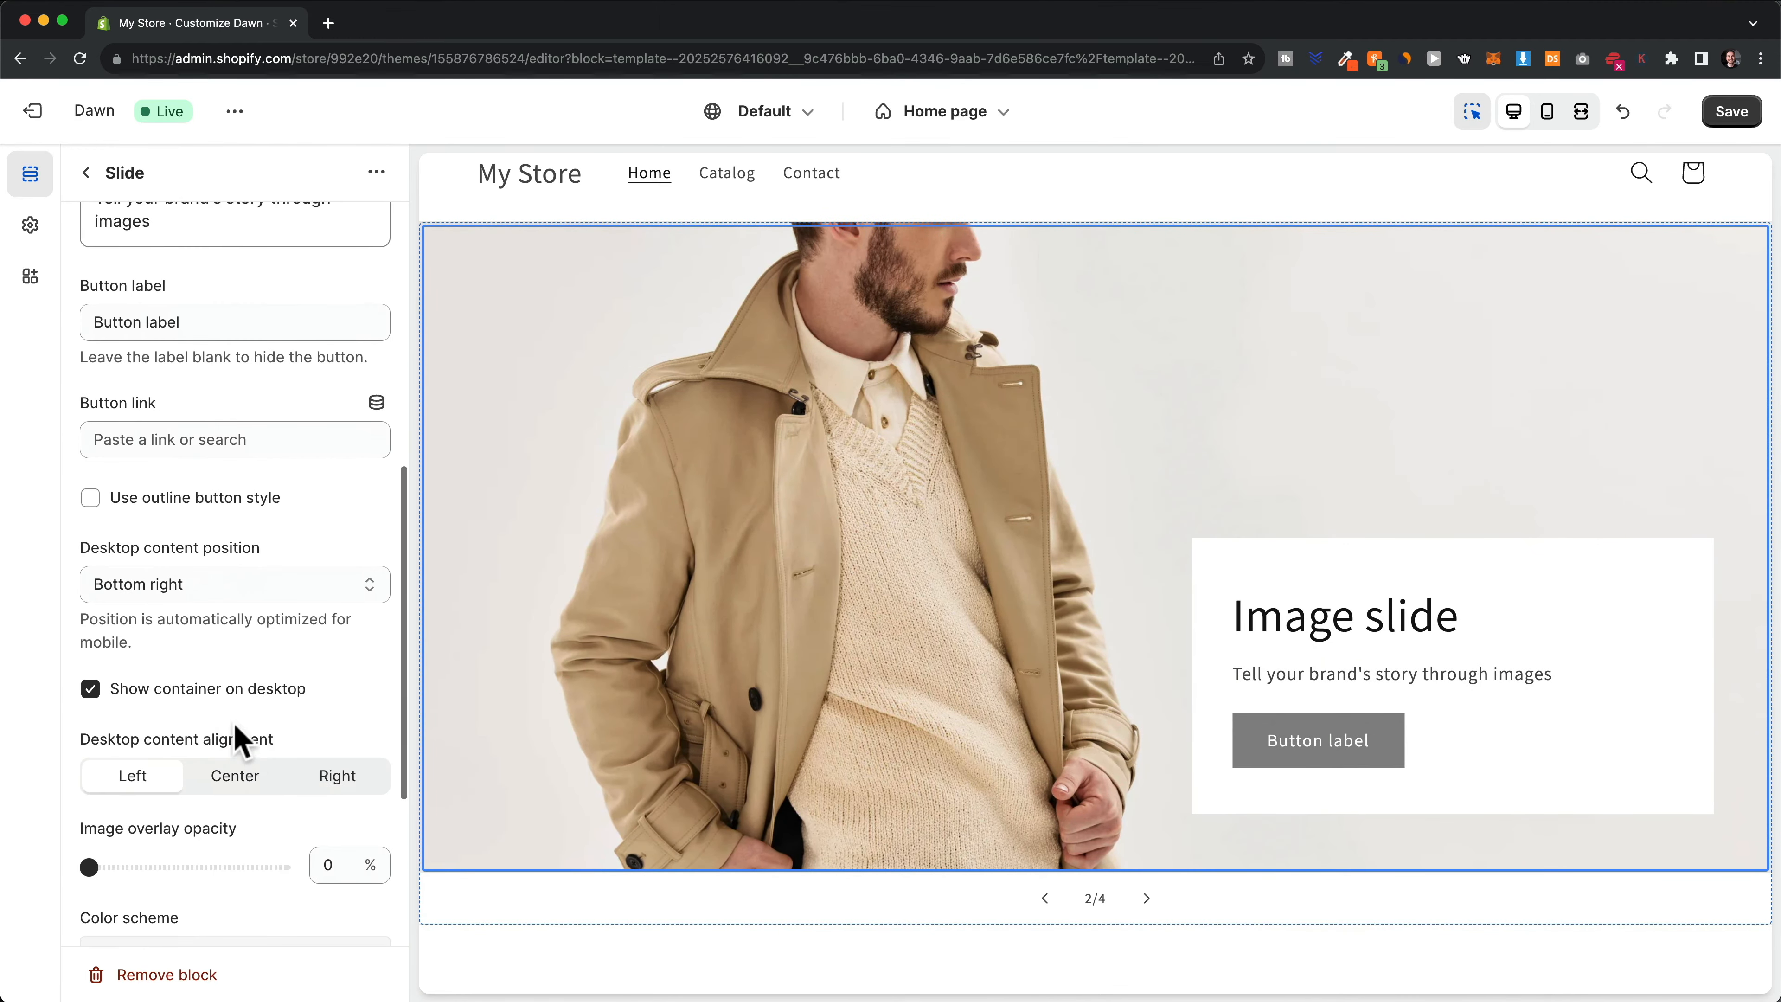
left_click(91, 690)
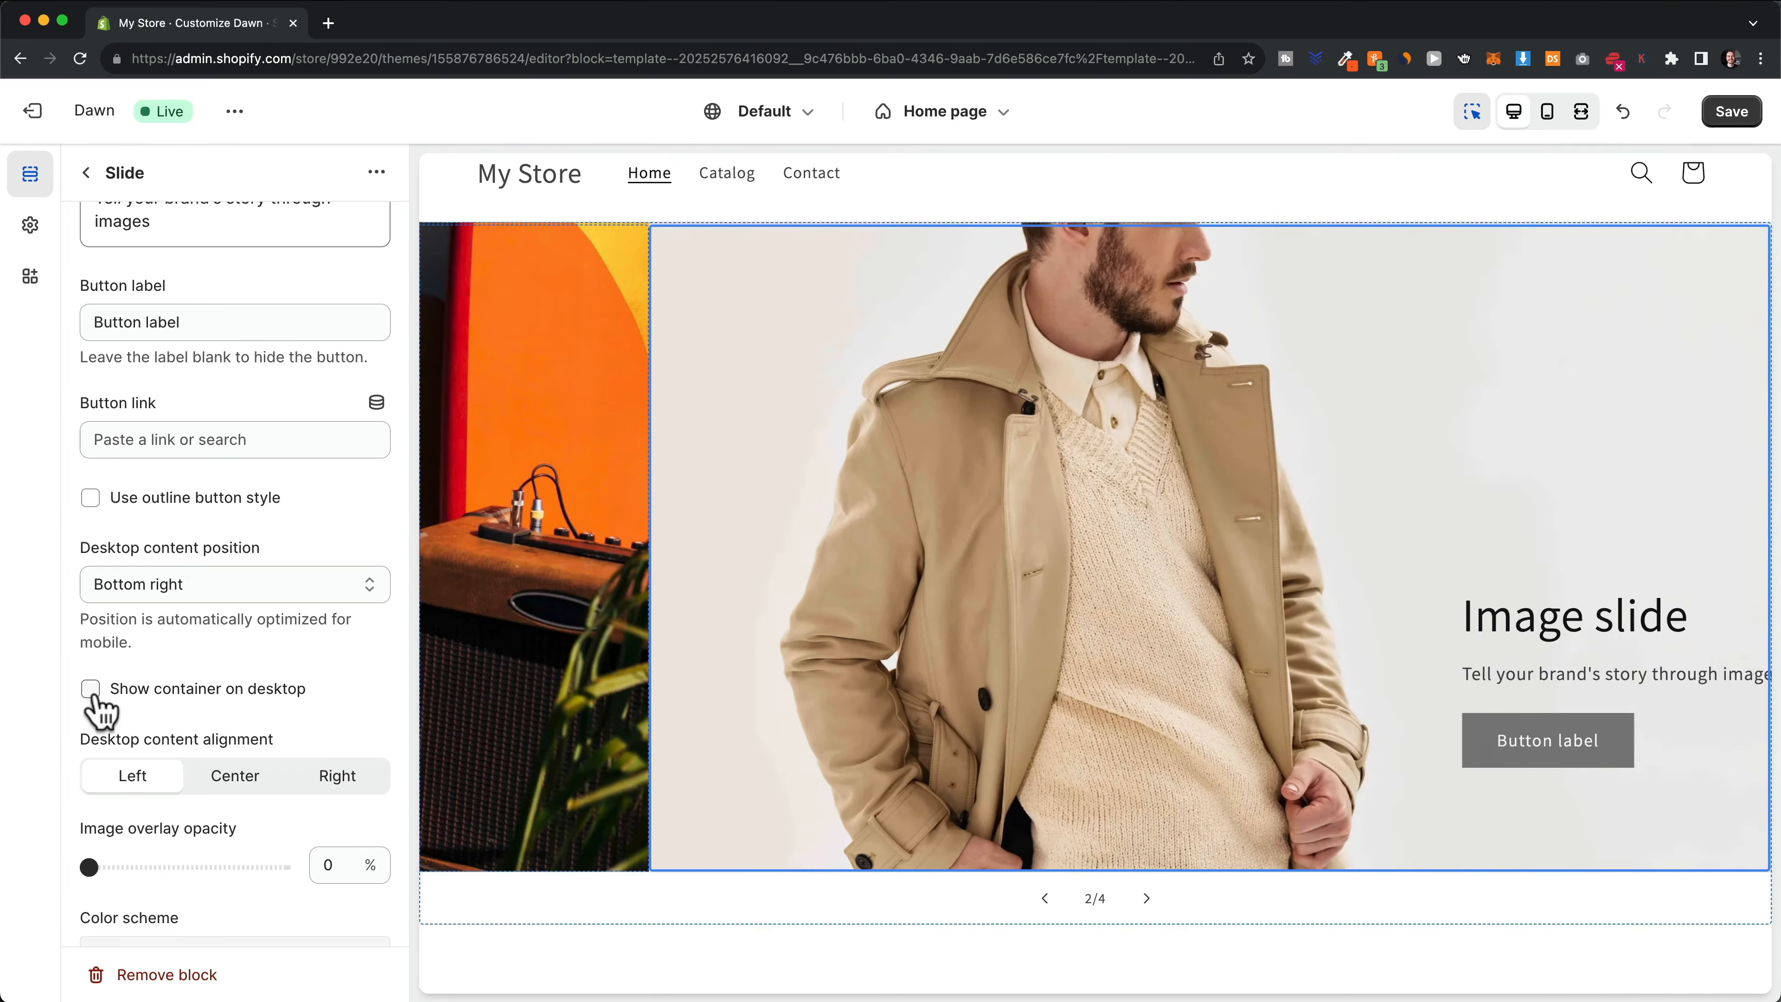
Clear the second slide's subheading text
scroll(211, 710, "up", 1)
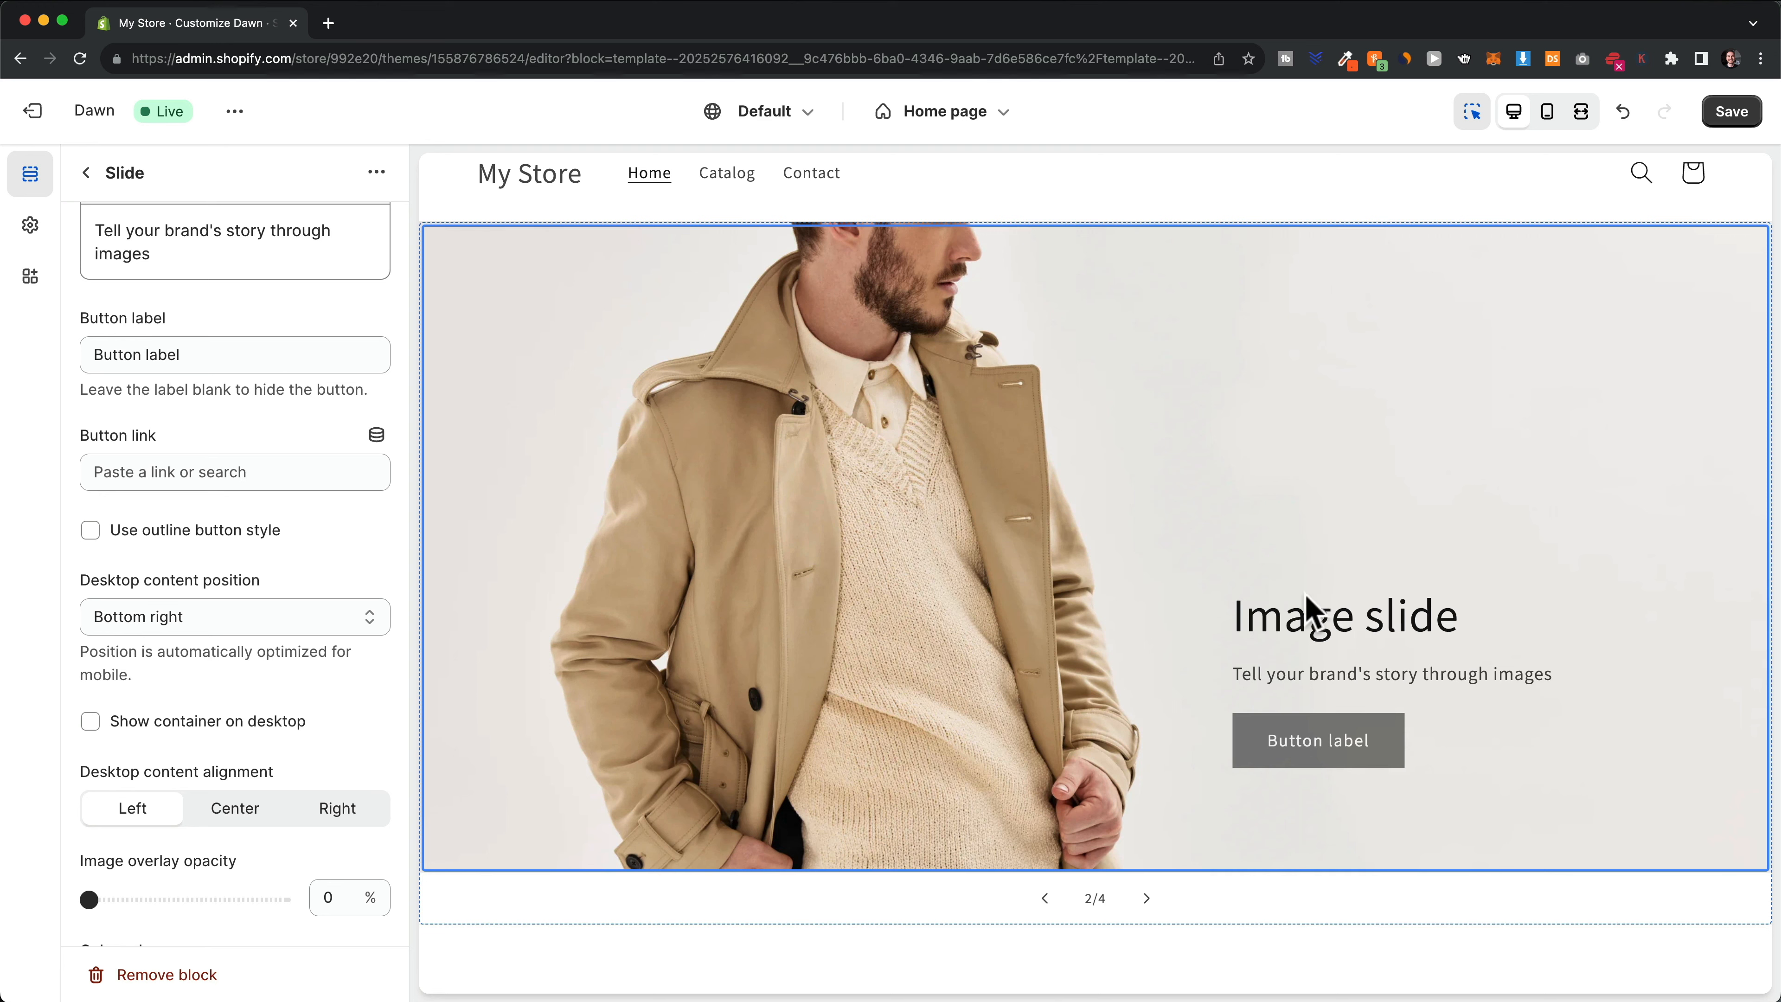
scroll(299, 589, "up", 4)
left_click(150, 487)
left_click_drag(151, 487, 80, 470)
key("BackSpace")
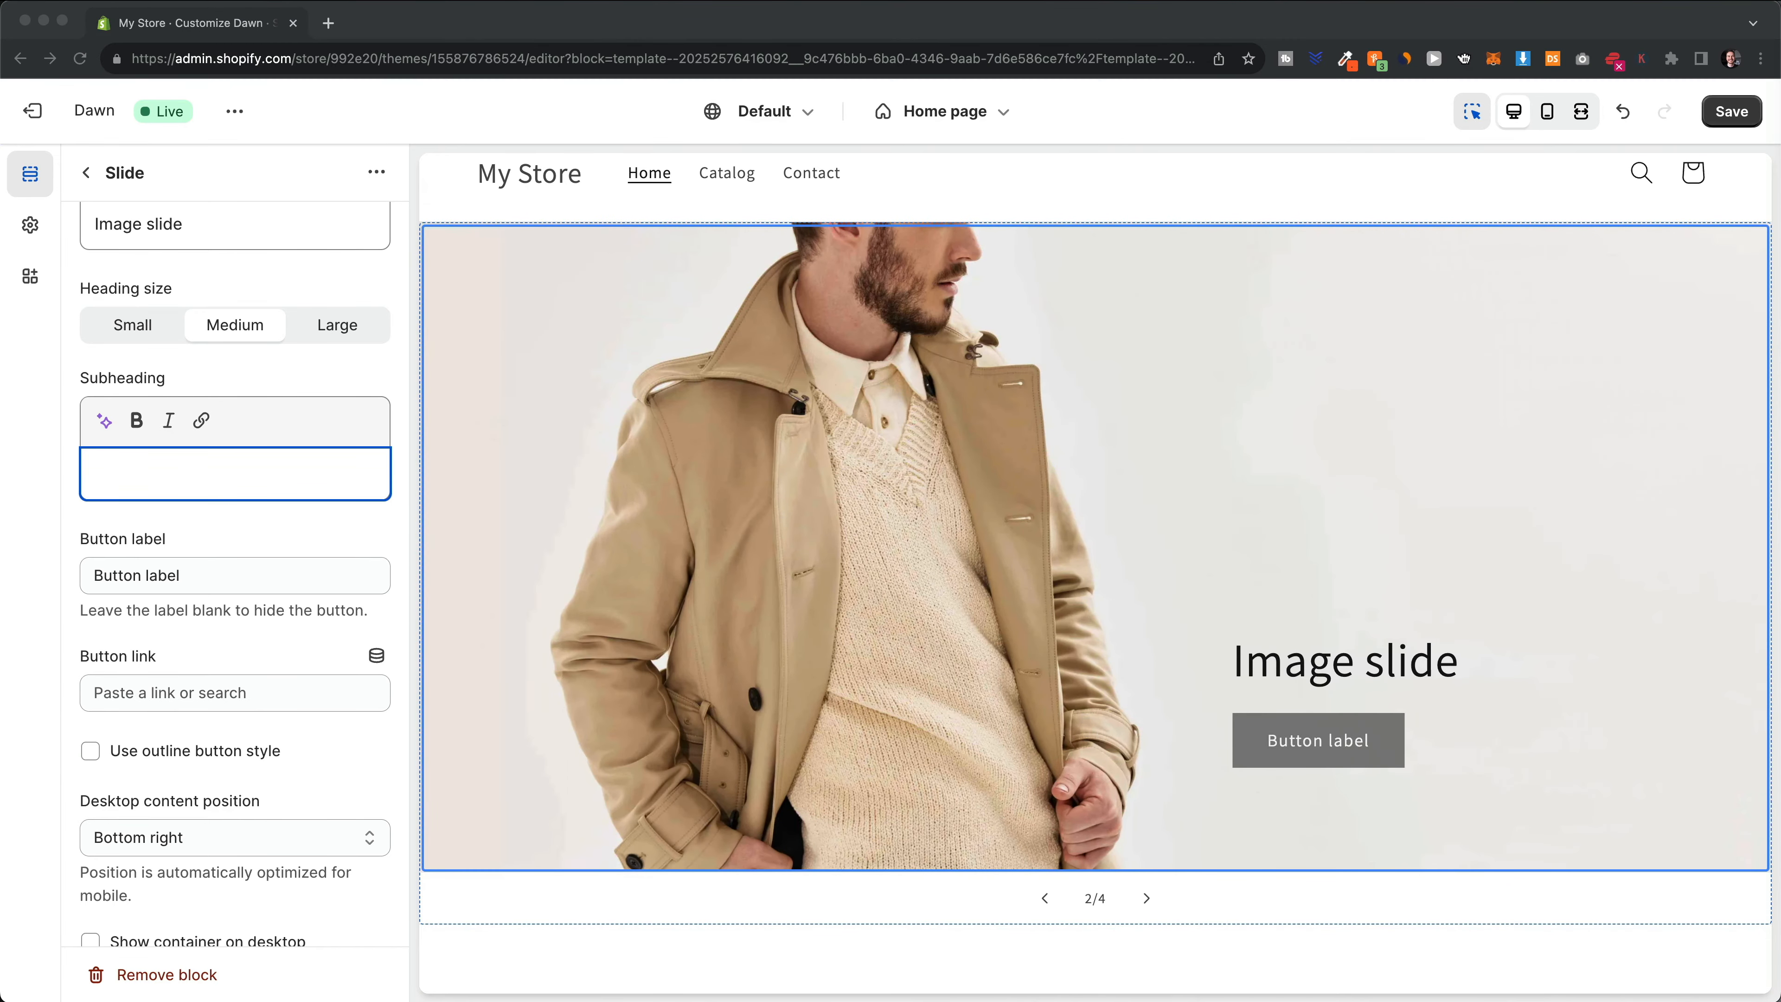
Replace the second slide's heading with "Where style meets personality." and set the heading size to Small
scroll(179, 414, "up", 3)
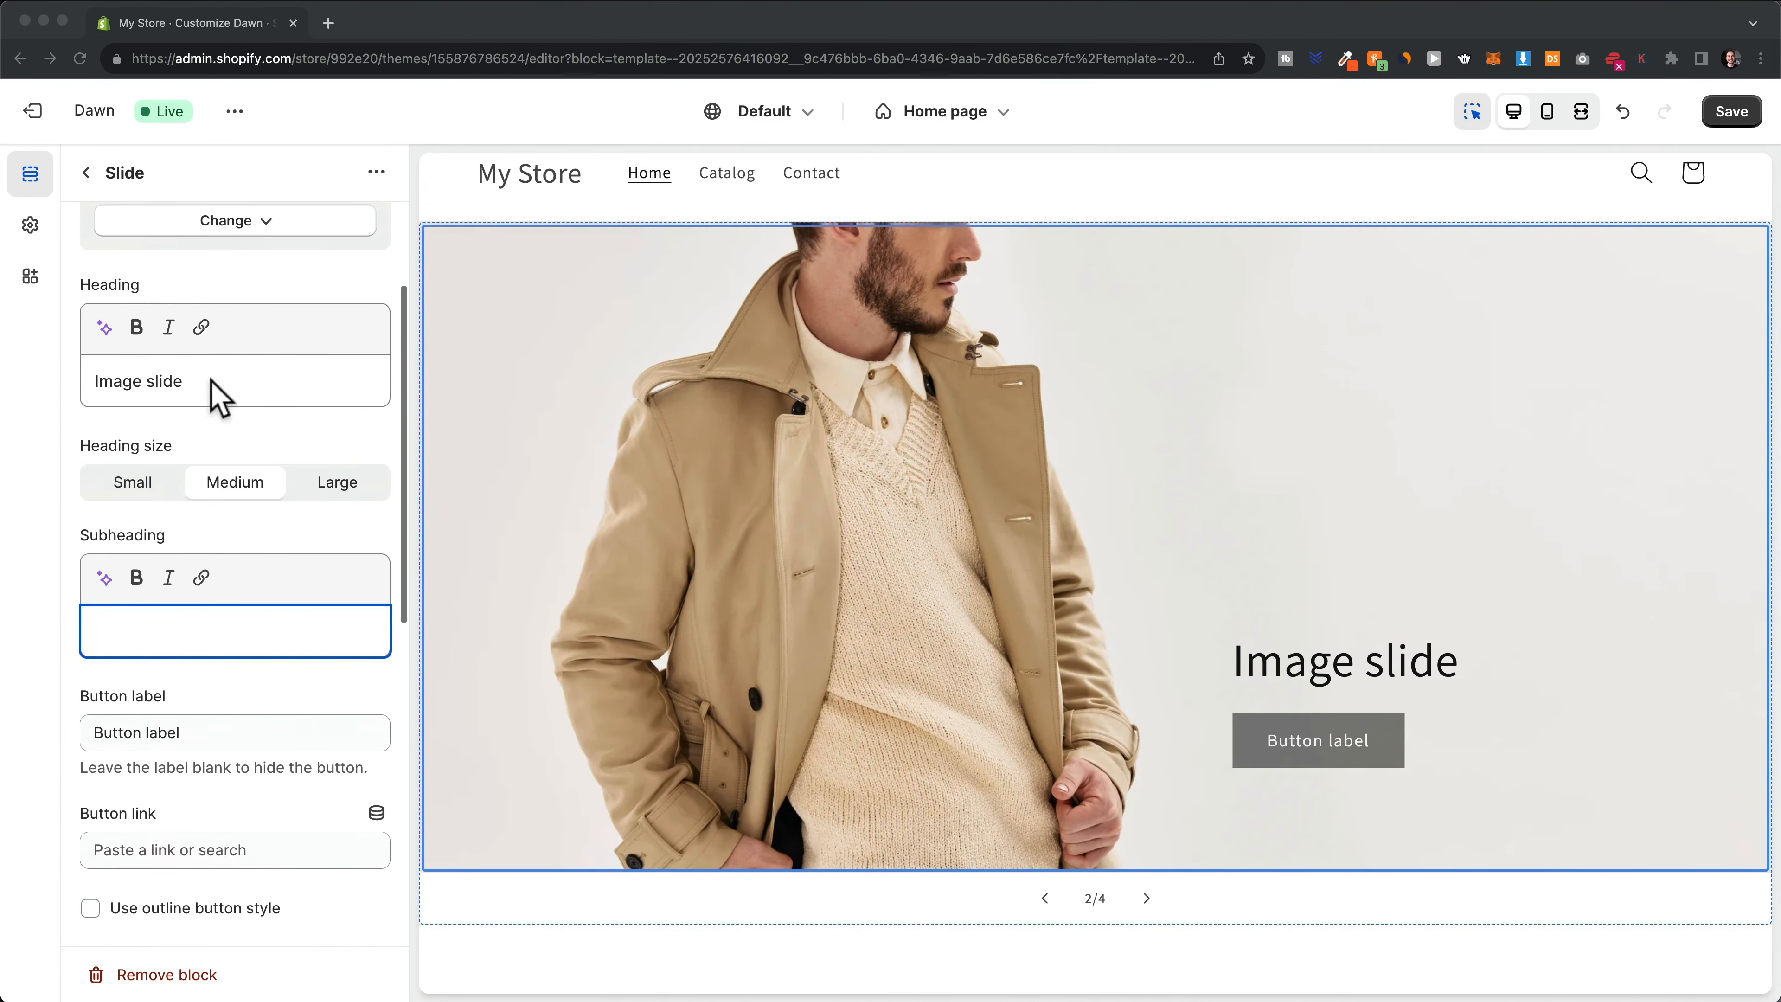
left_click_drag(185, 379, 104, 381)
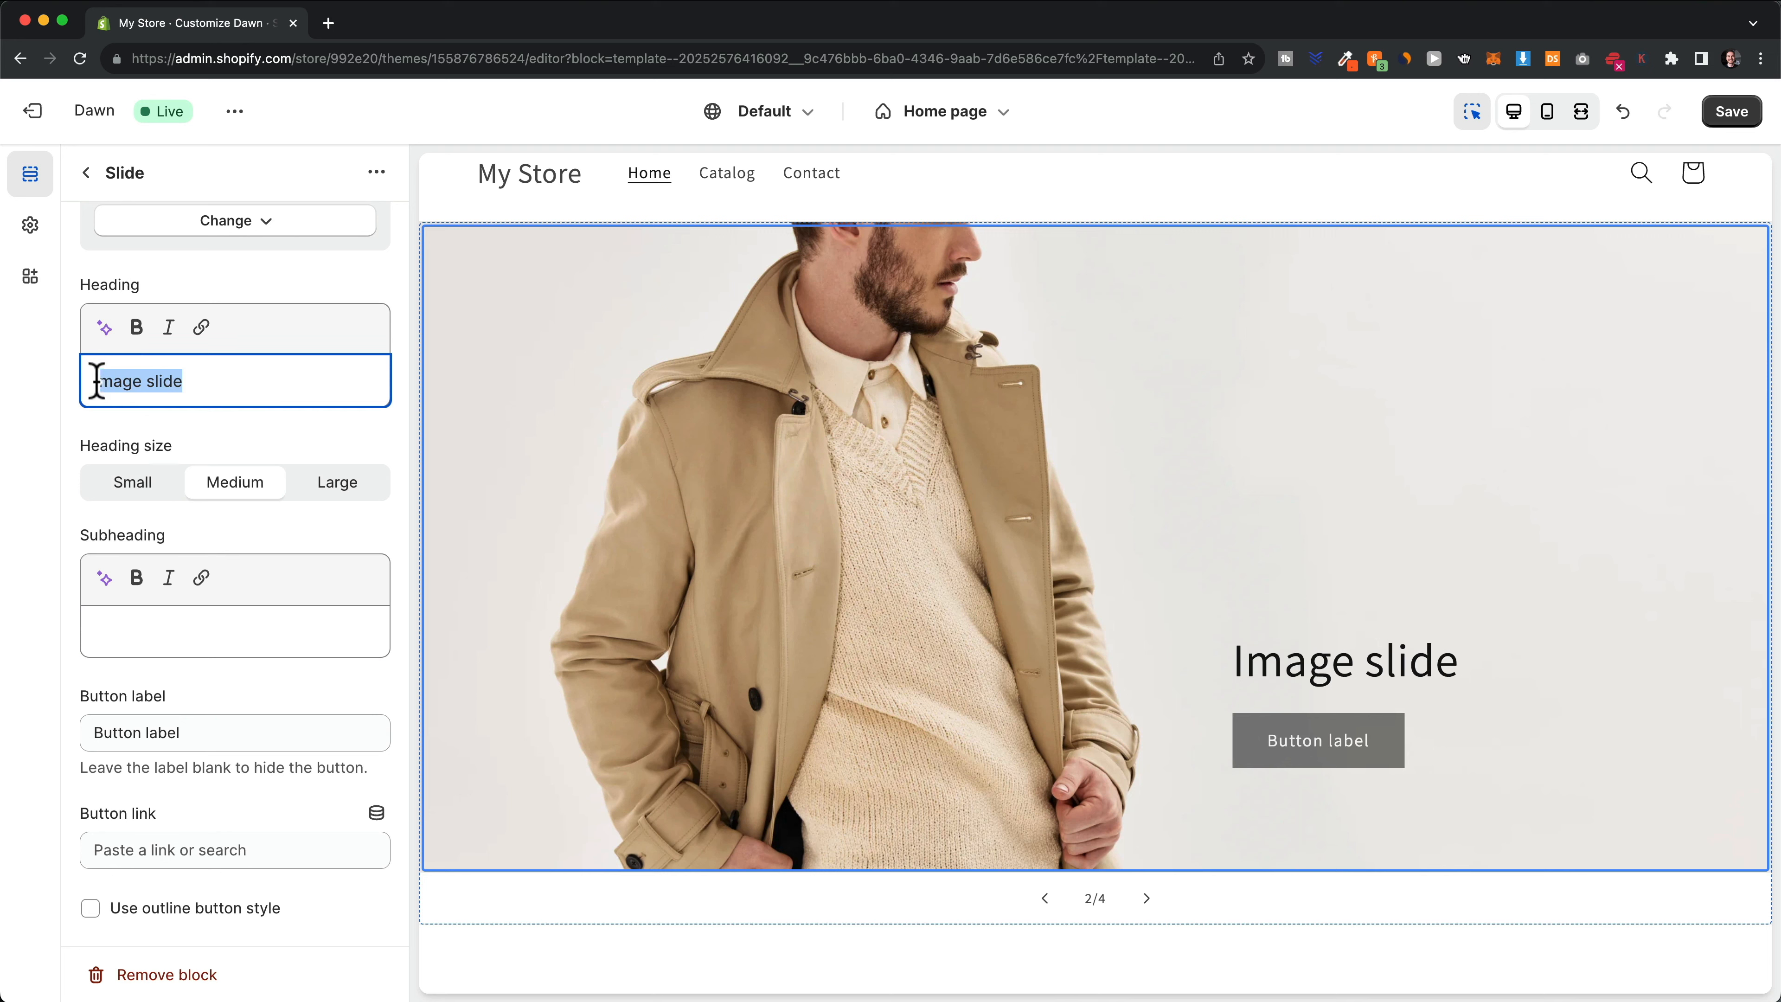
type("Where style meets personality.")
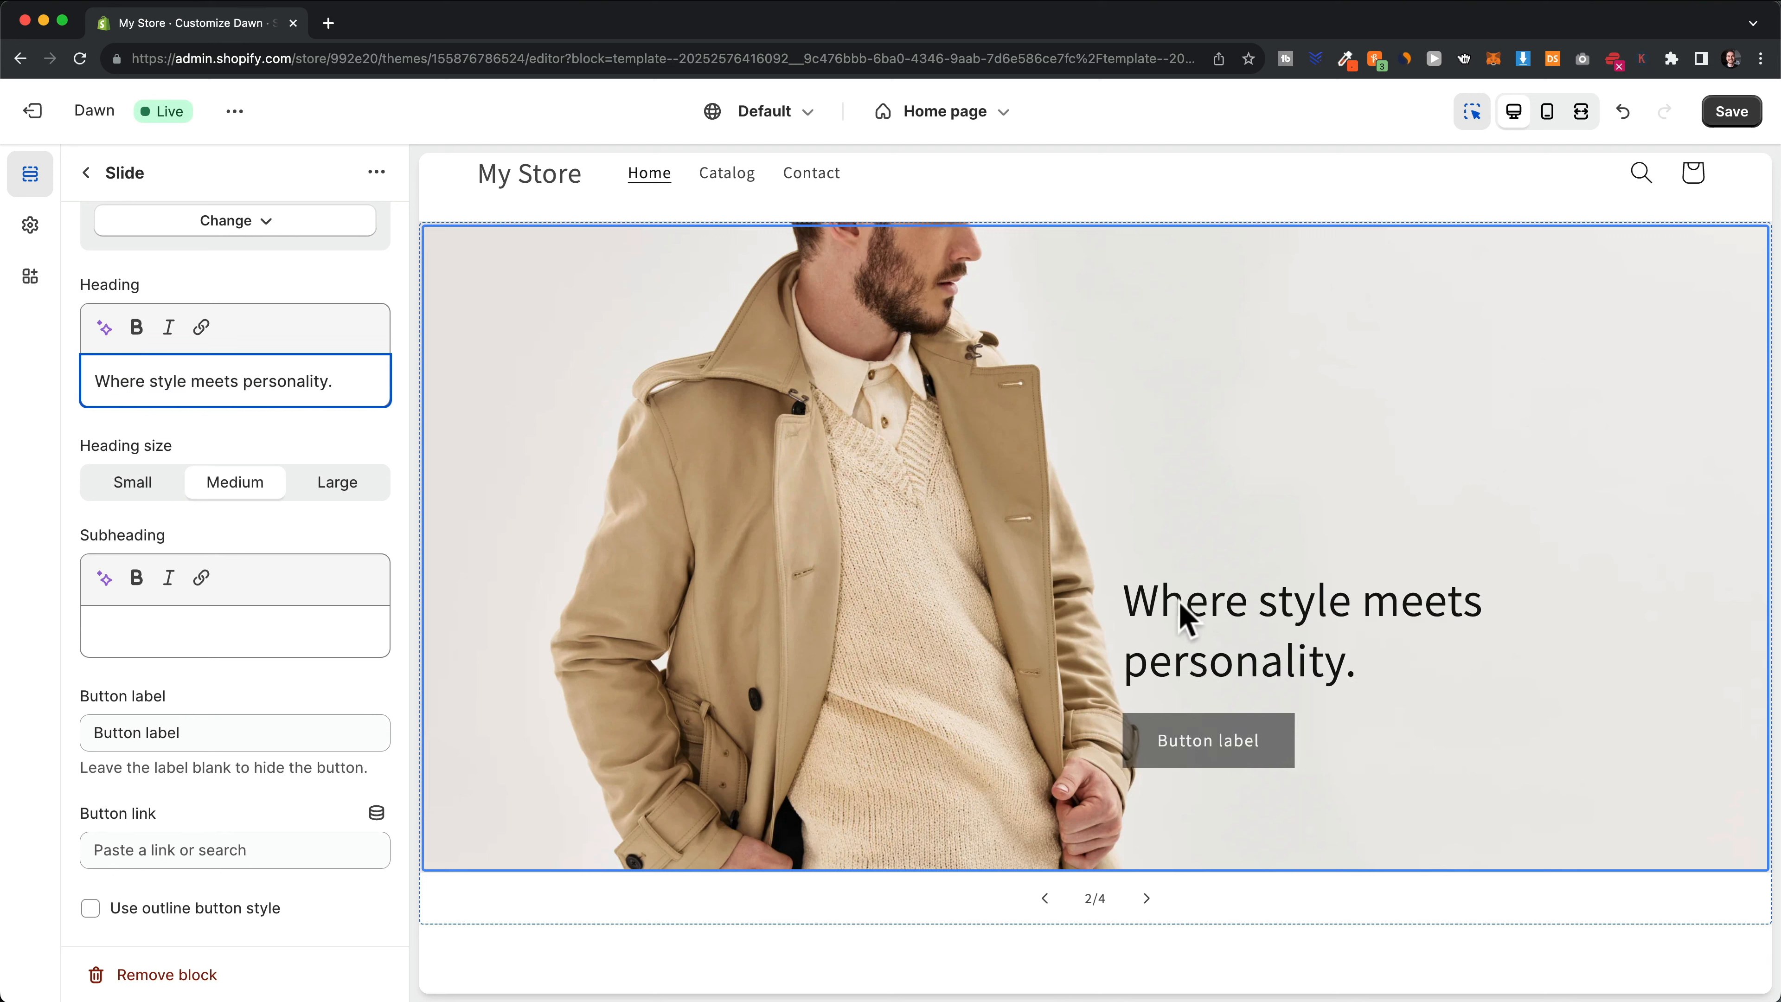
left_click_drag(1201, 734, 1245, 758)
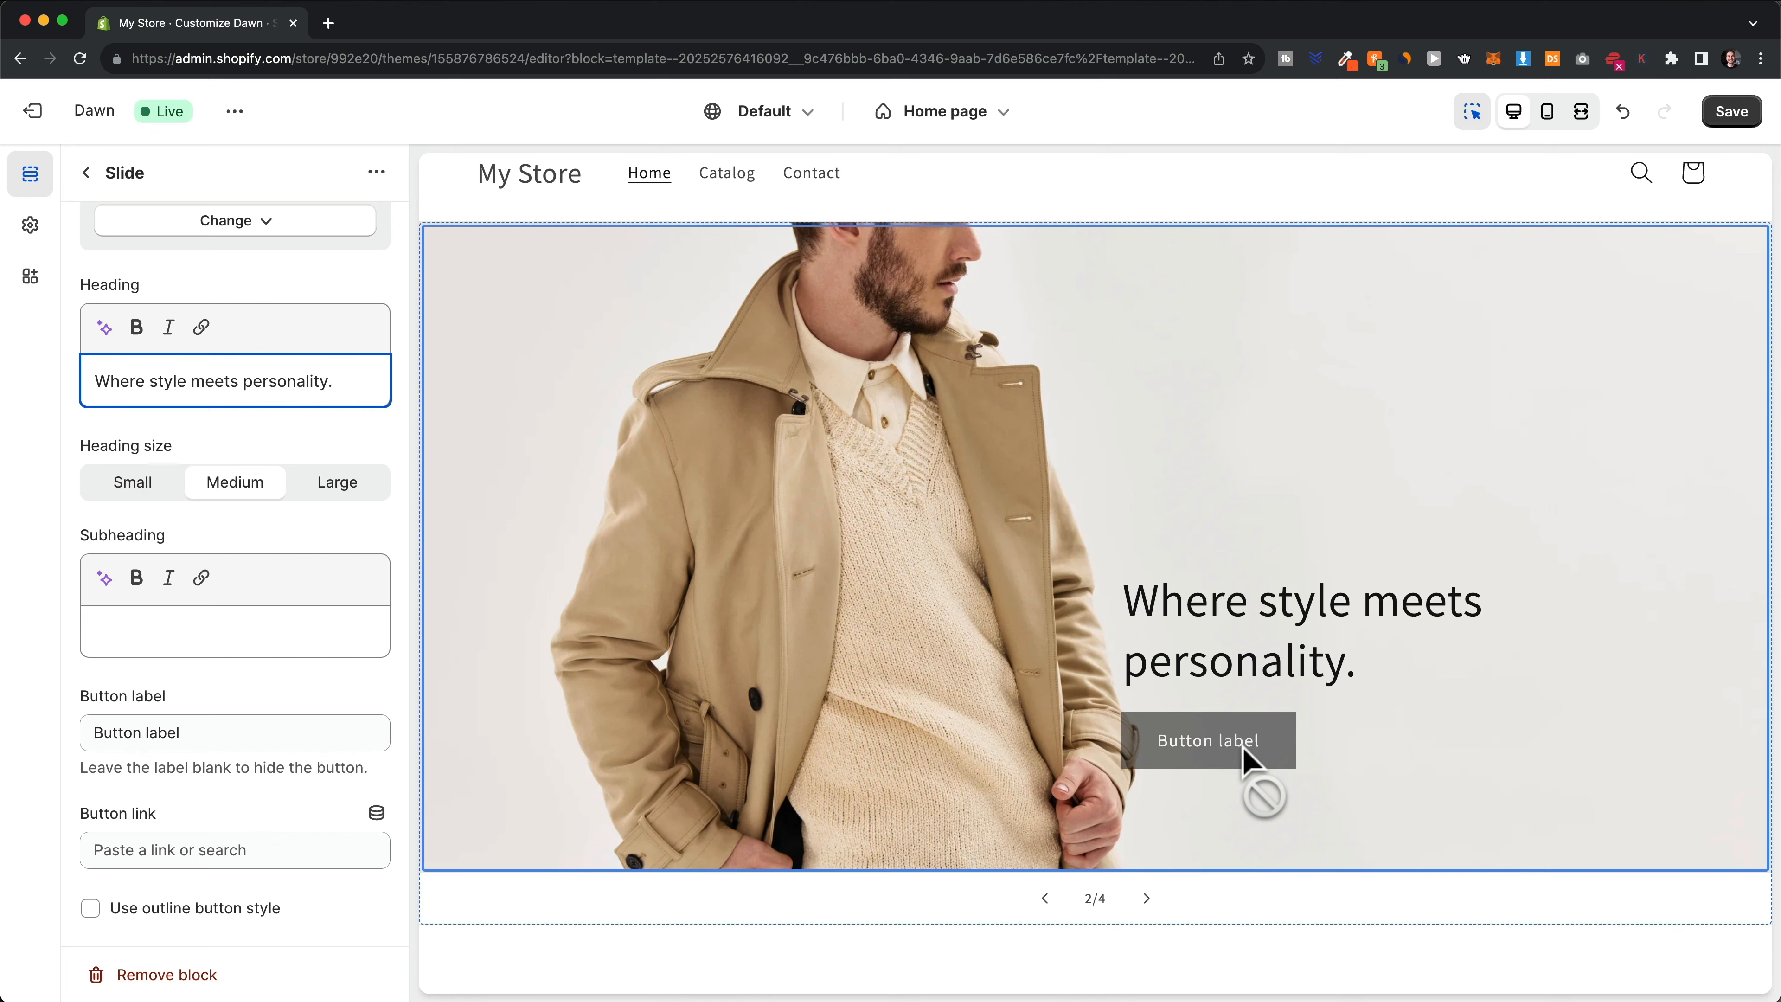
left_click_drag(1245, 761, 1028, 688)
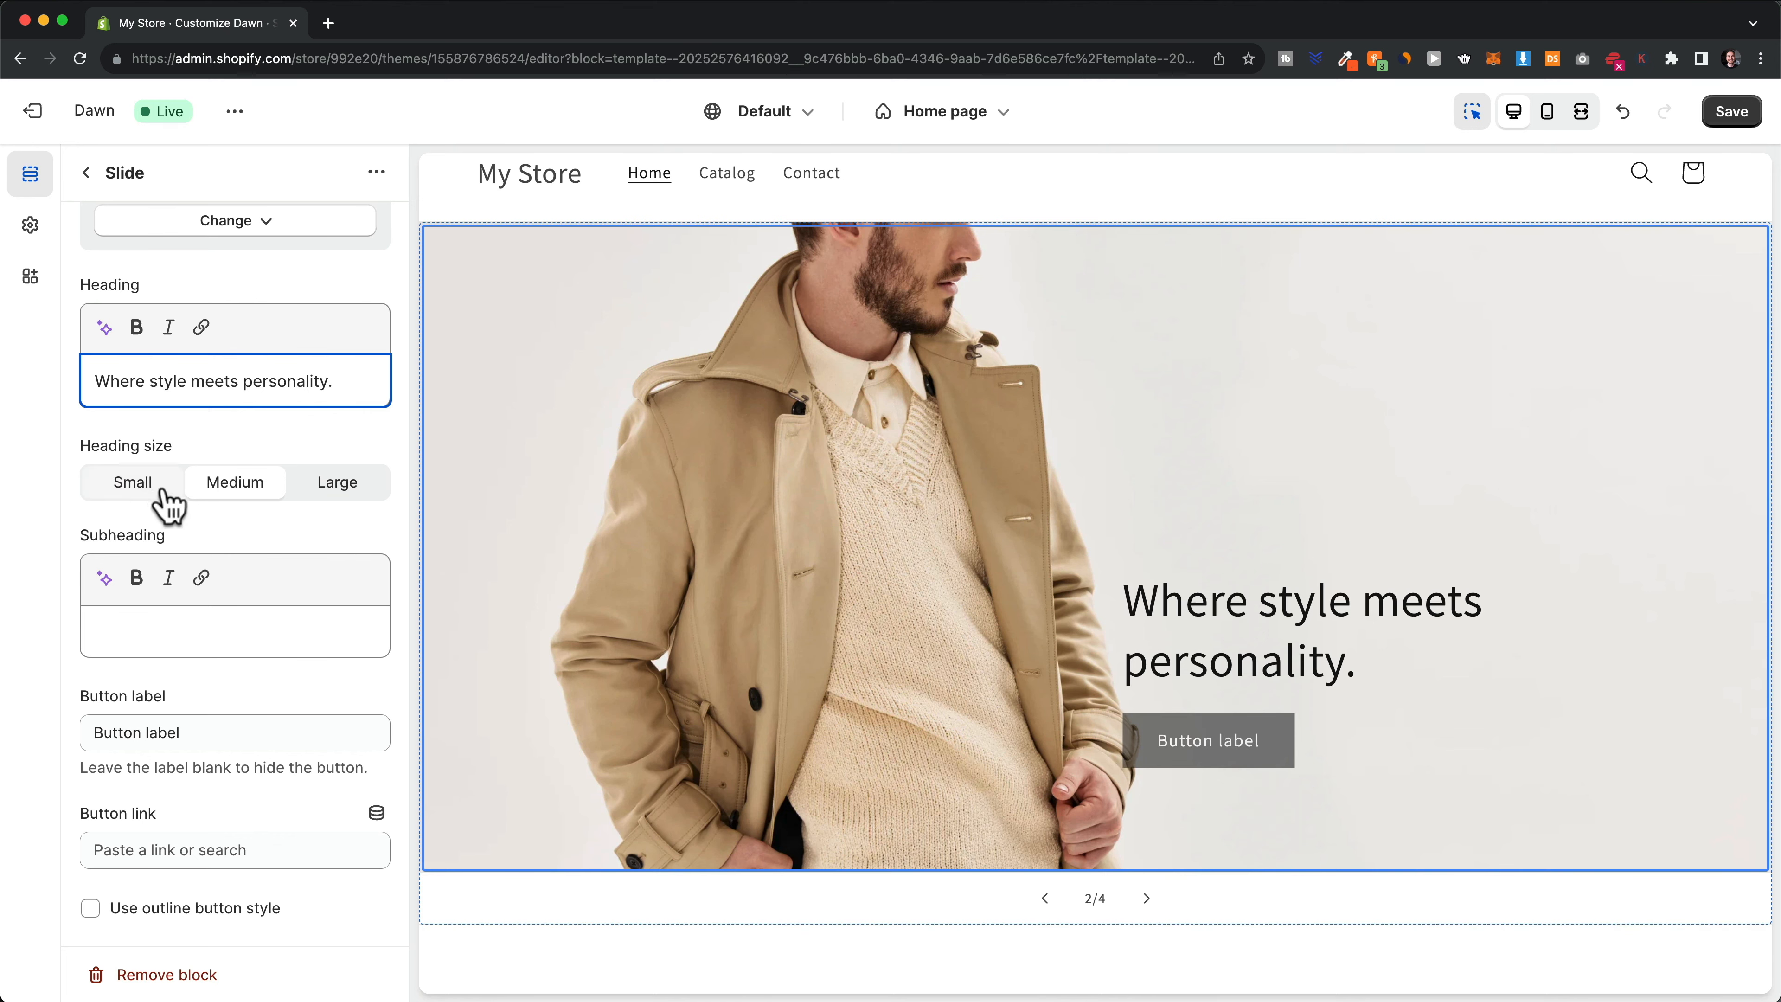
left_click(163, 491)
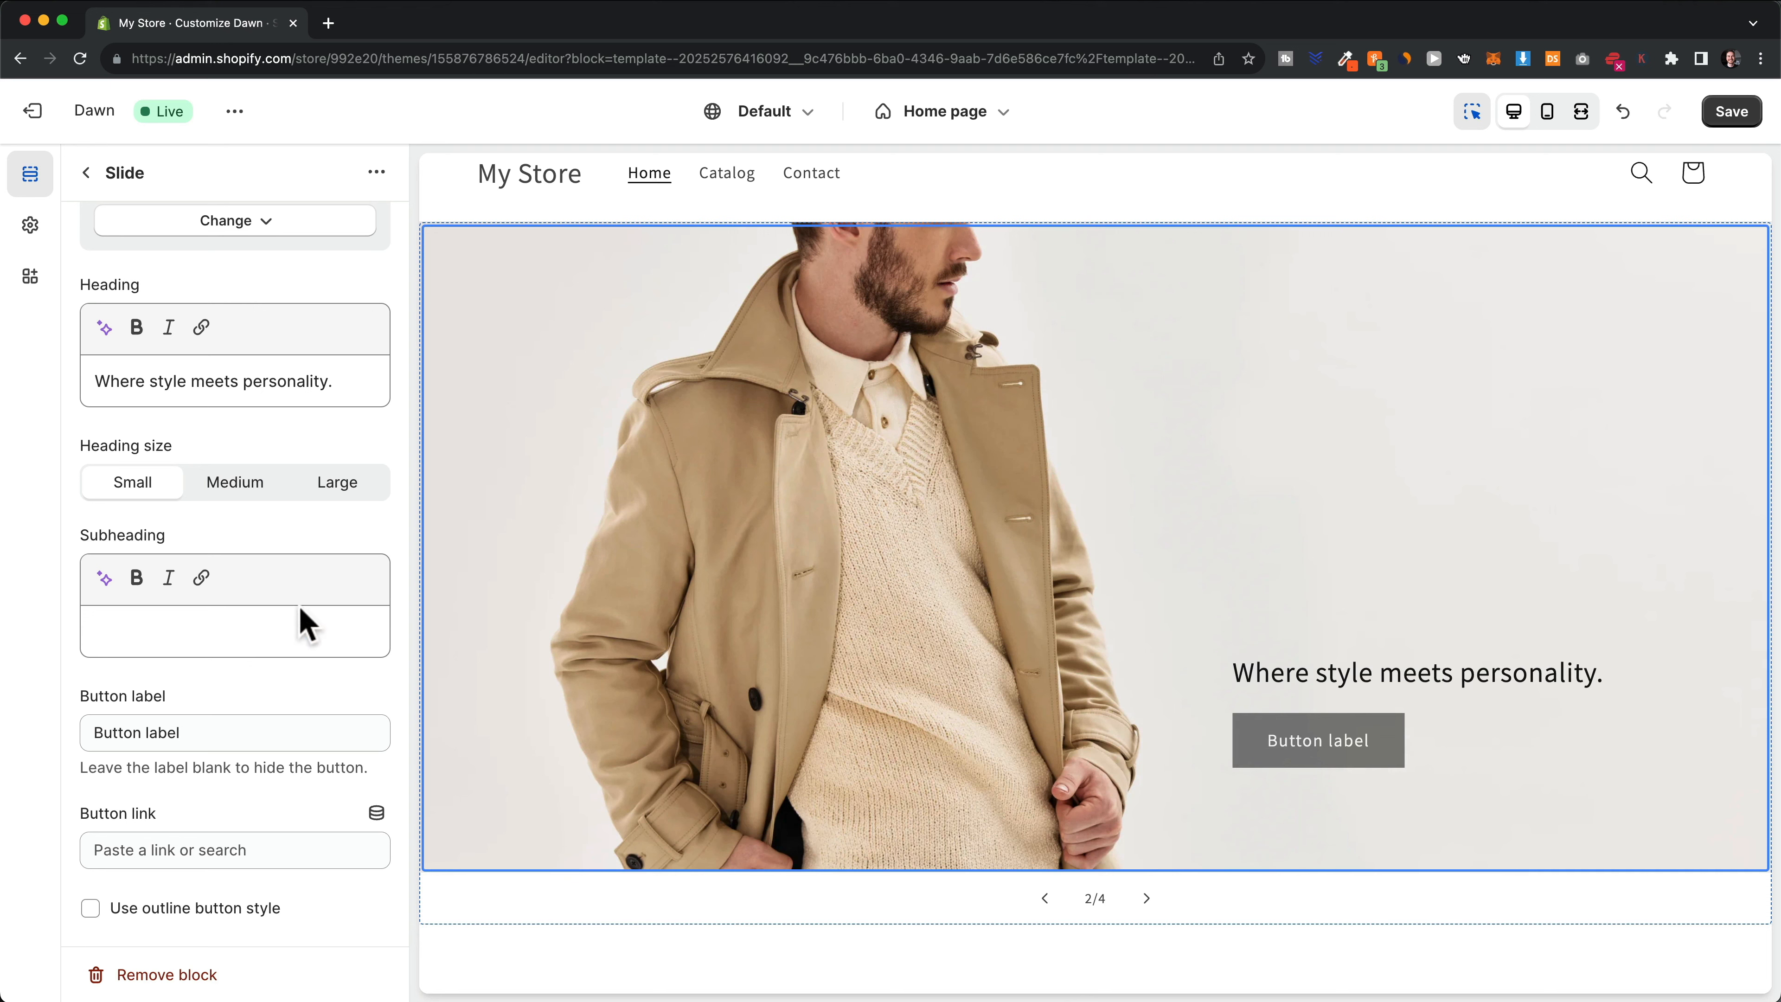
Link the second slide's button to All products
scroll(333, 658, "down", 1)
scroll(333, 657, "down", 1)
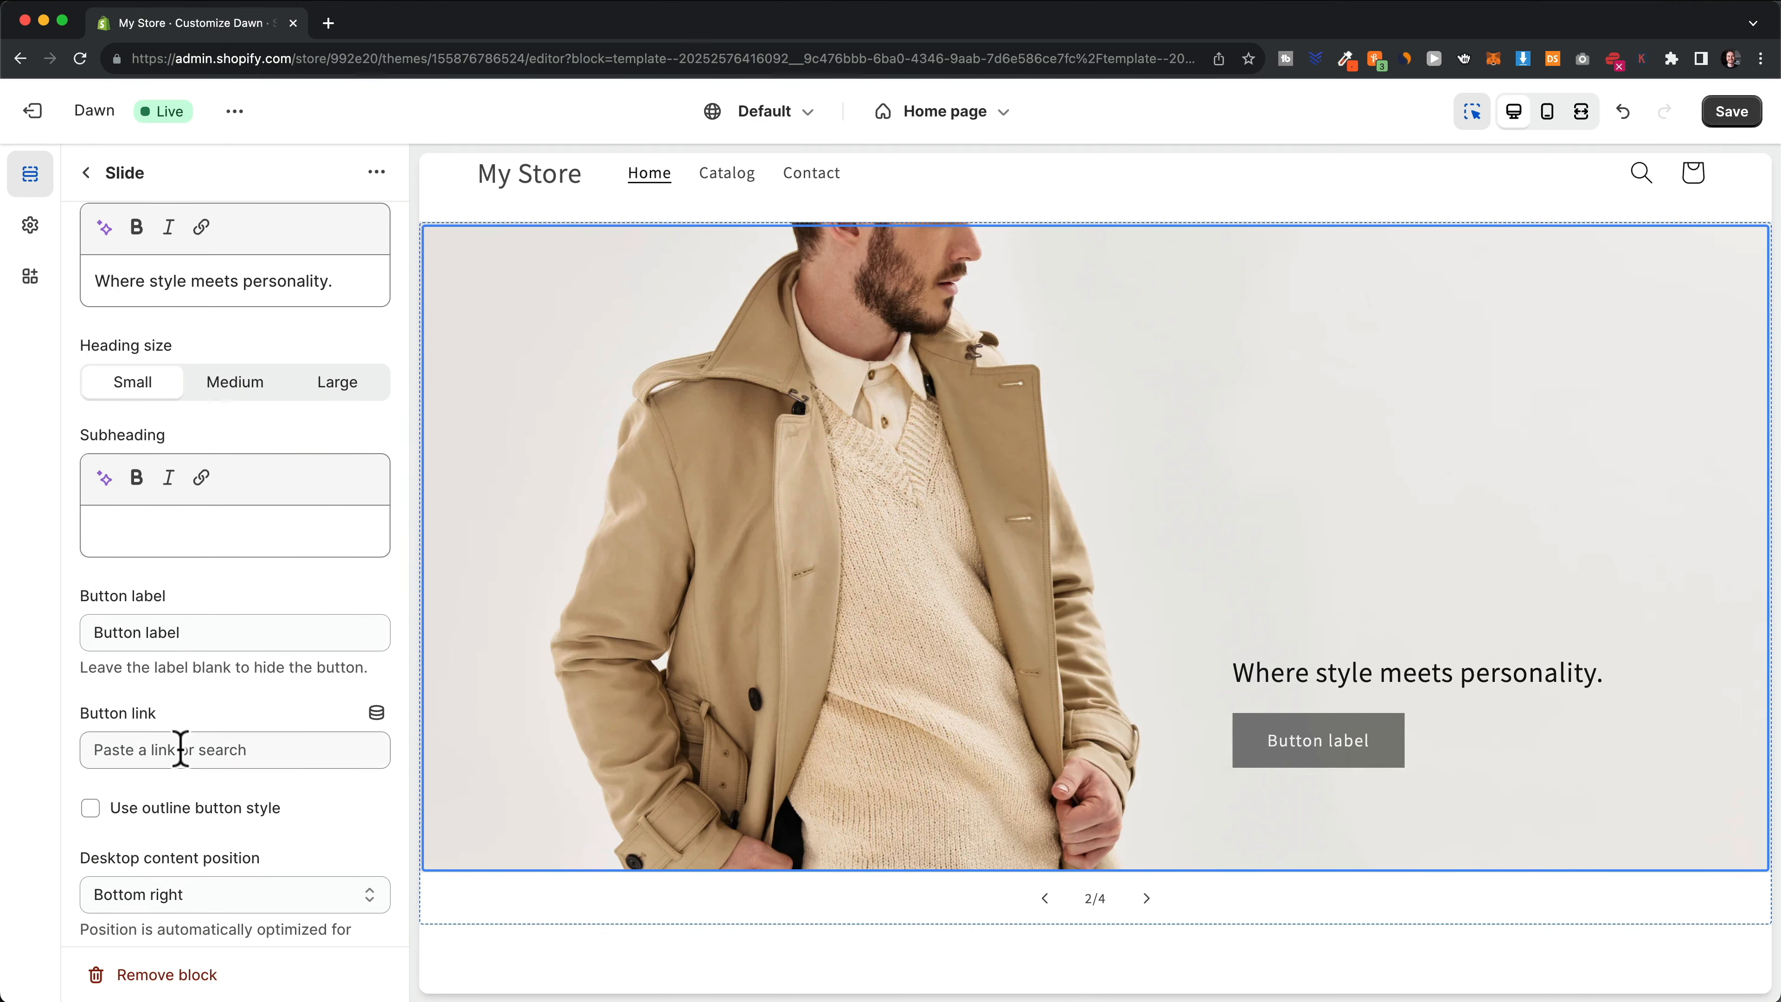
left_click(162, 748)
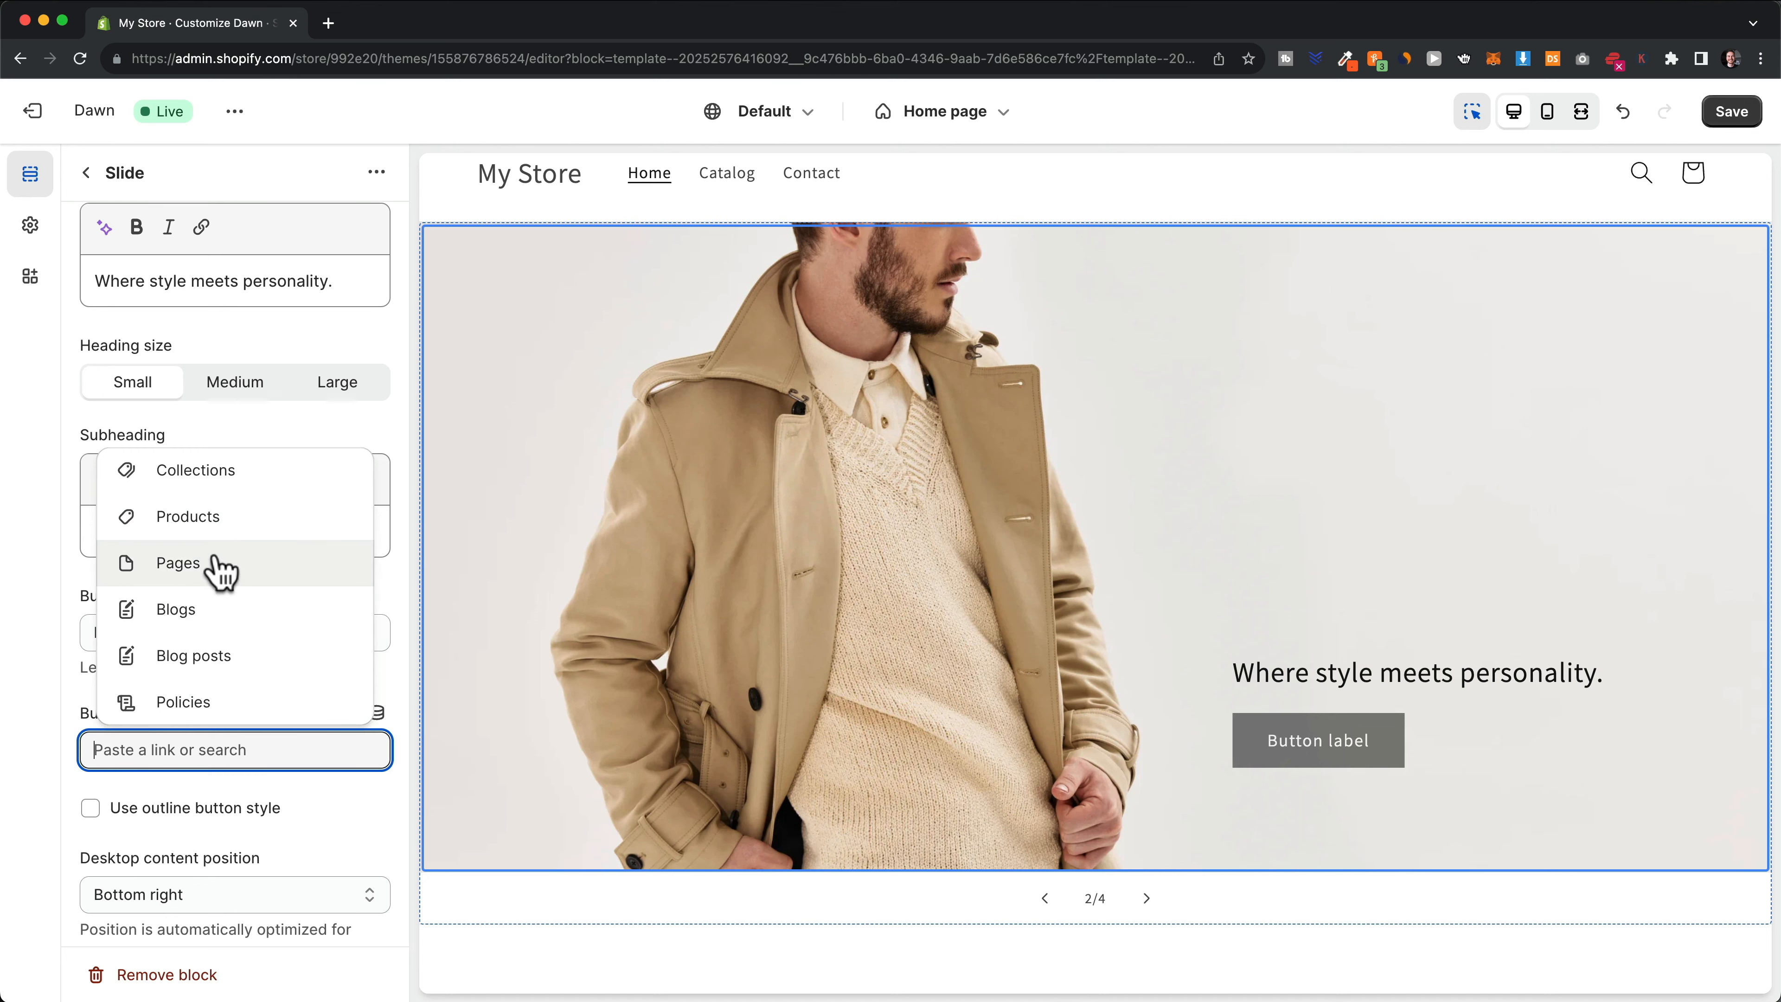
left_click(232, 517)
left_click(182, 703)
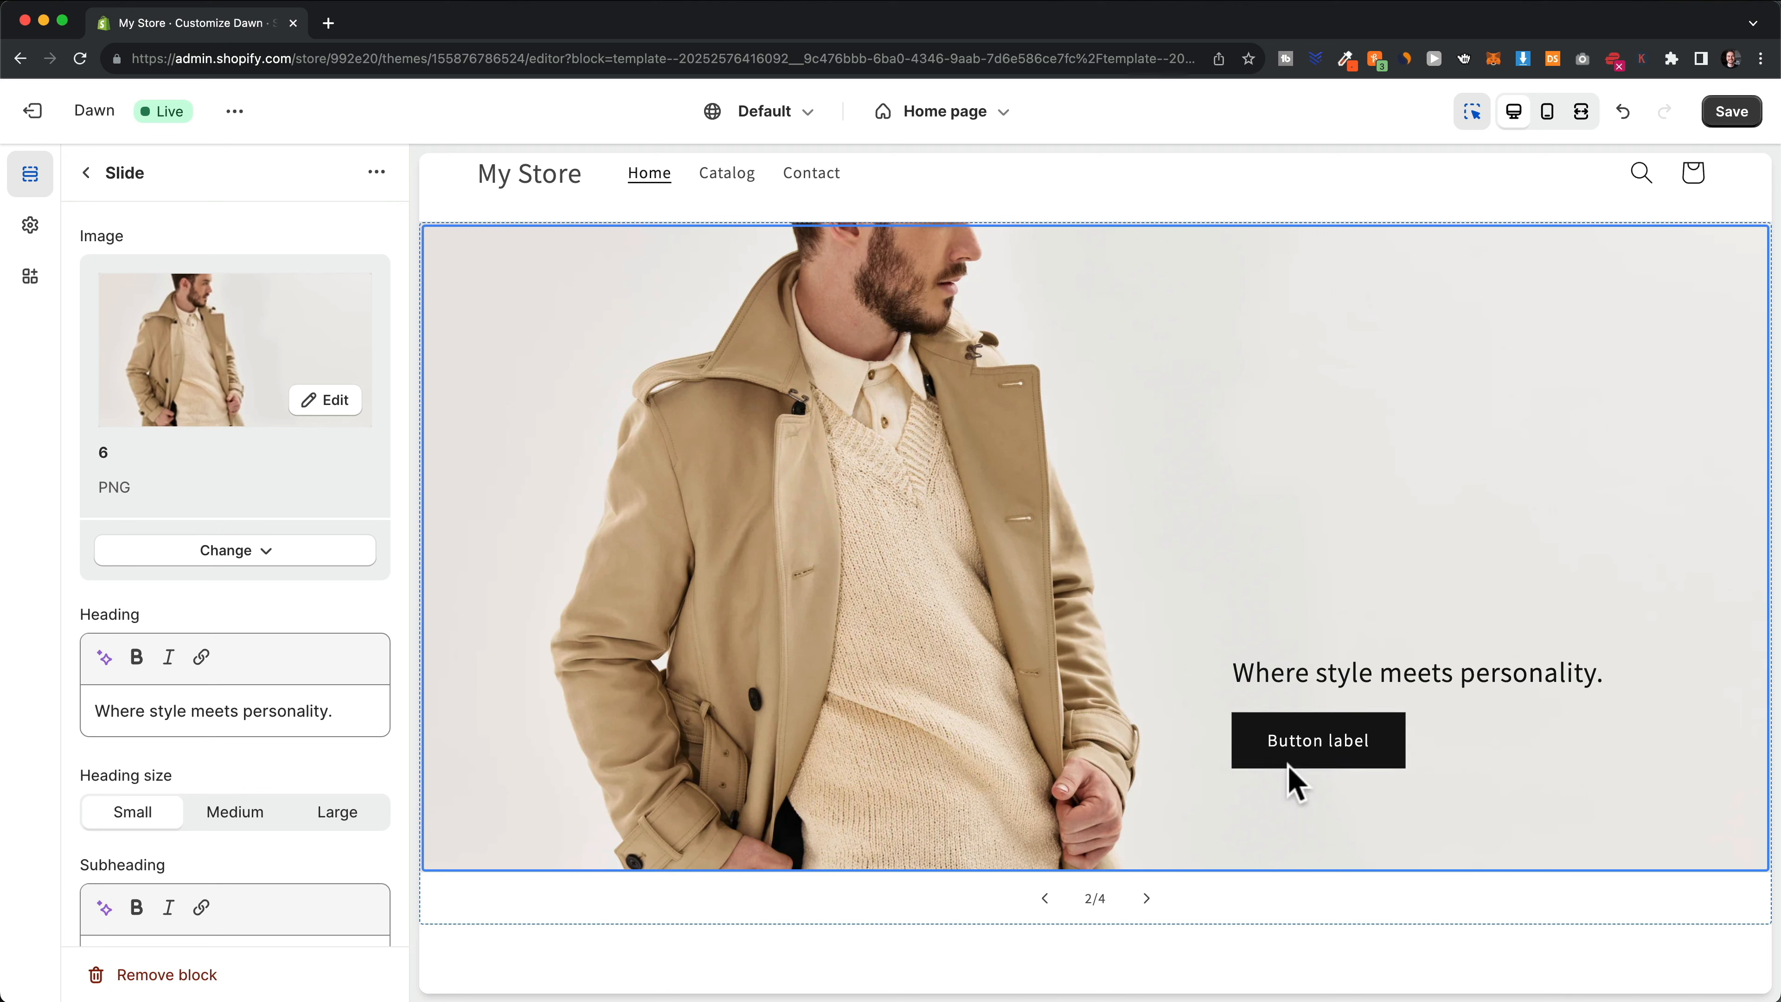
Set the second slide's button label to "Shop now"
scroll(319, 653, "down", 1)
scroll(323, 651, "down", 8)
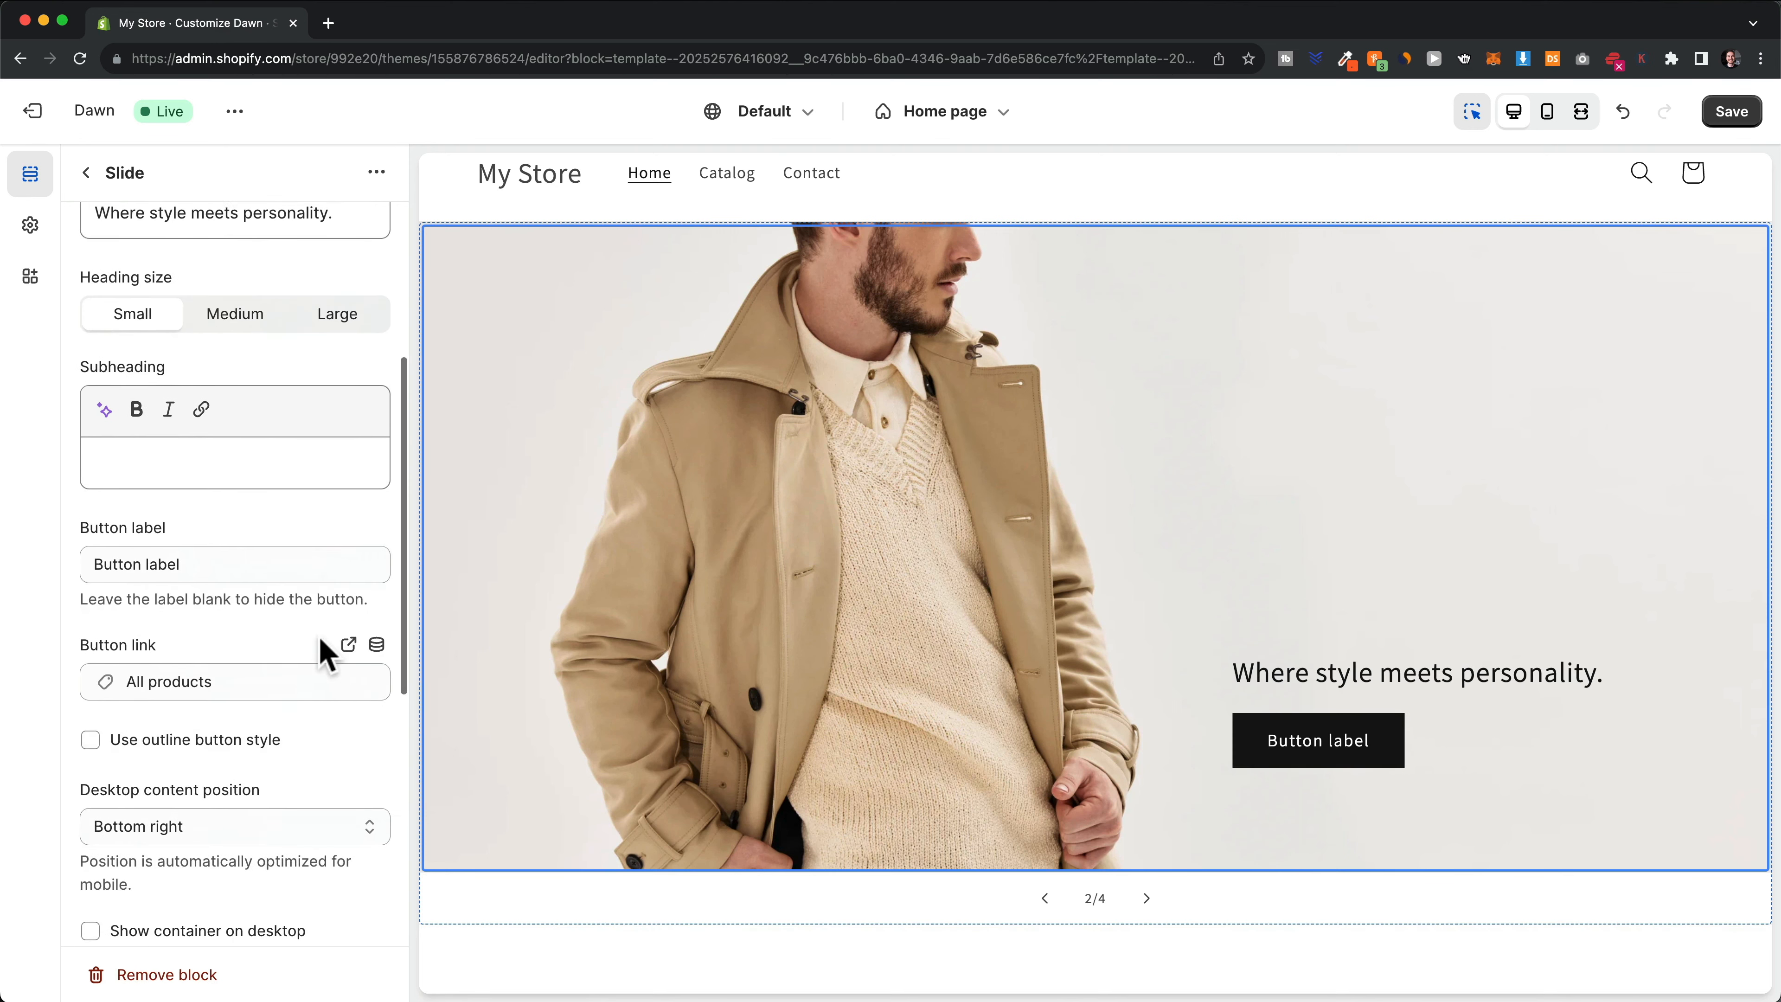
left_click_drag(181, 439, 83, 438)
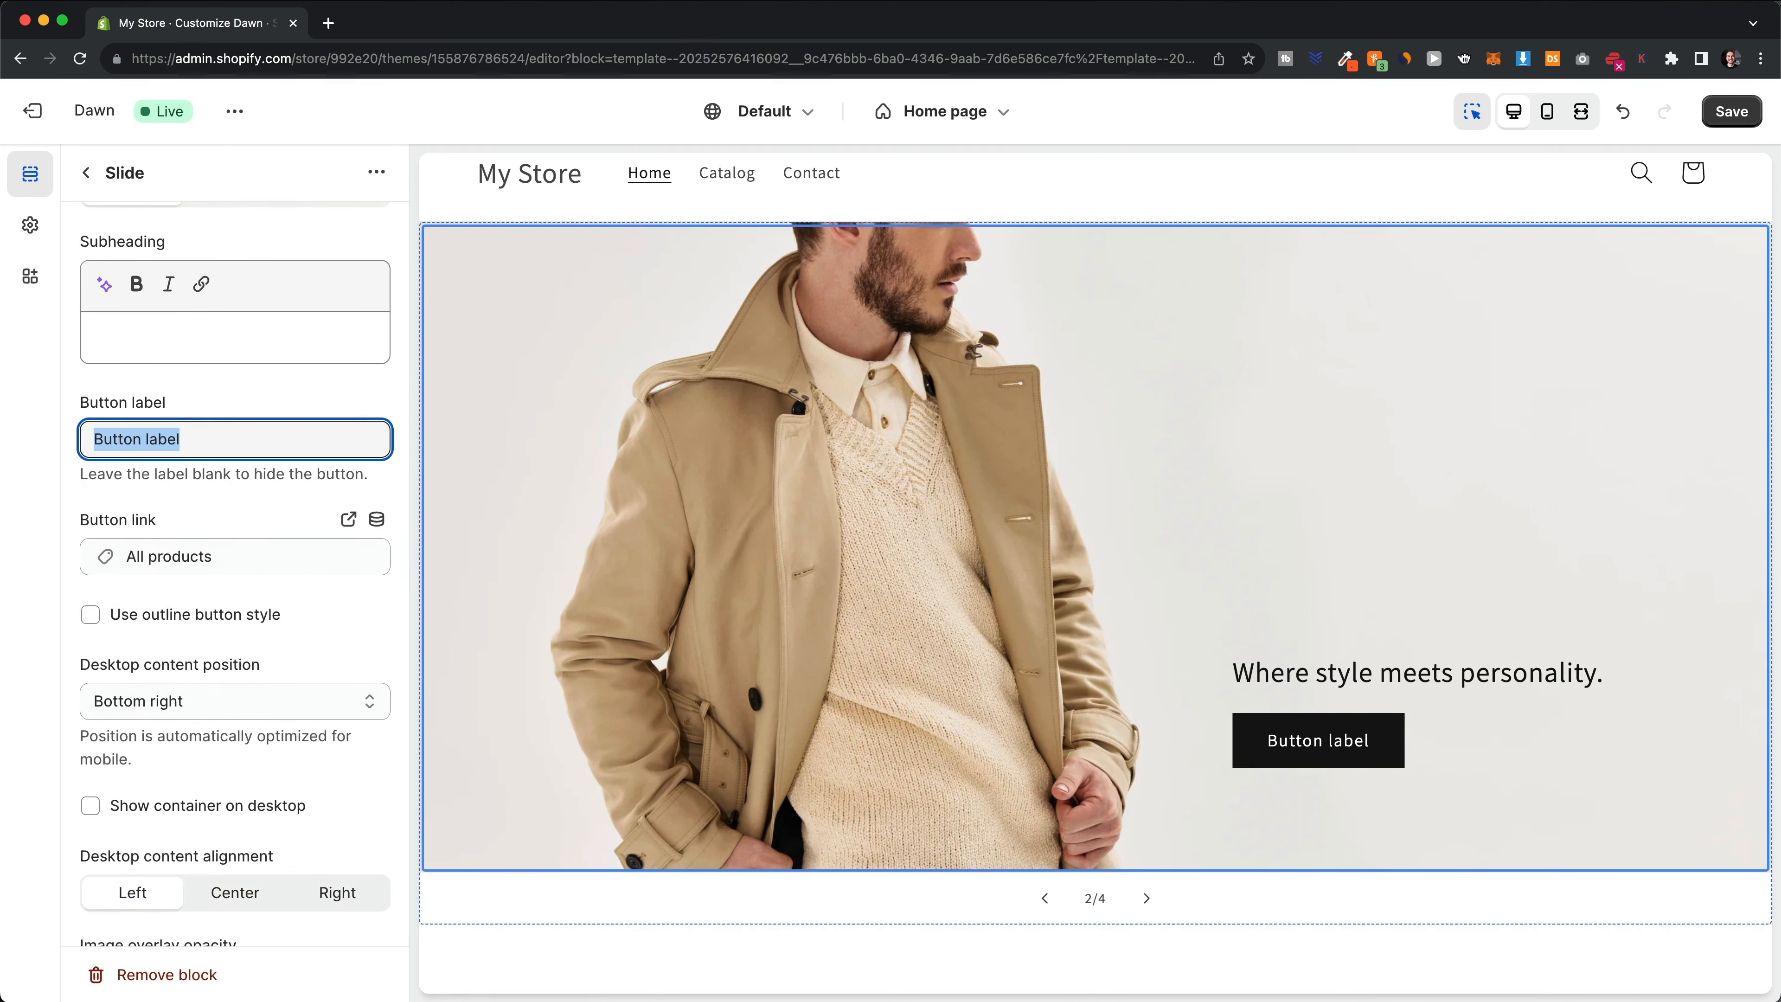
type("Sho")
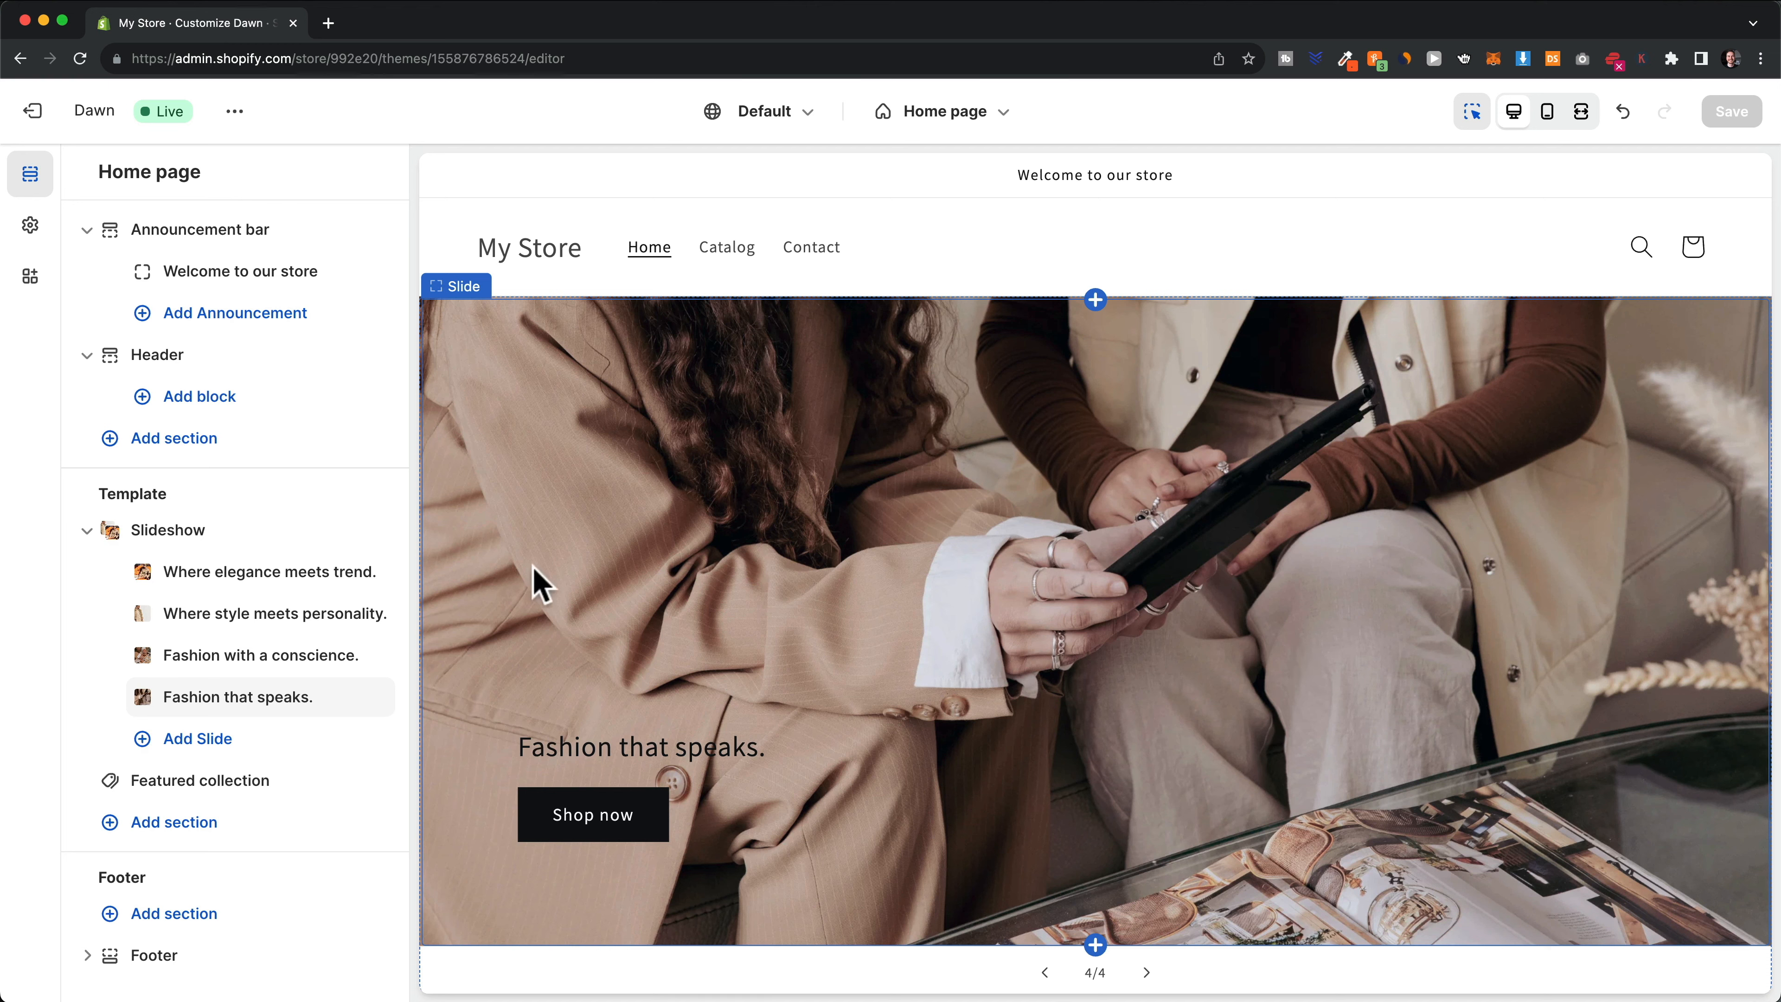
Preview the home page and its slideshow in the desktop, mobile and fullscreen views, checking how the slides and following sections appear
scroll(1258, 572, "down", 1)
scroll(1178, 422, "down", 3)
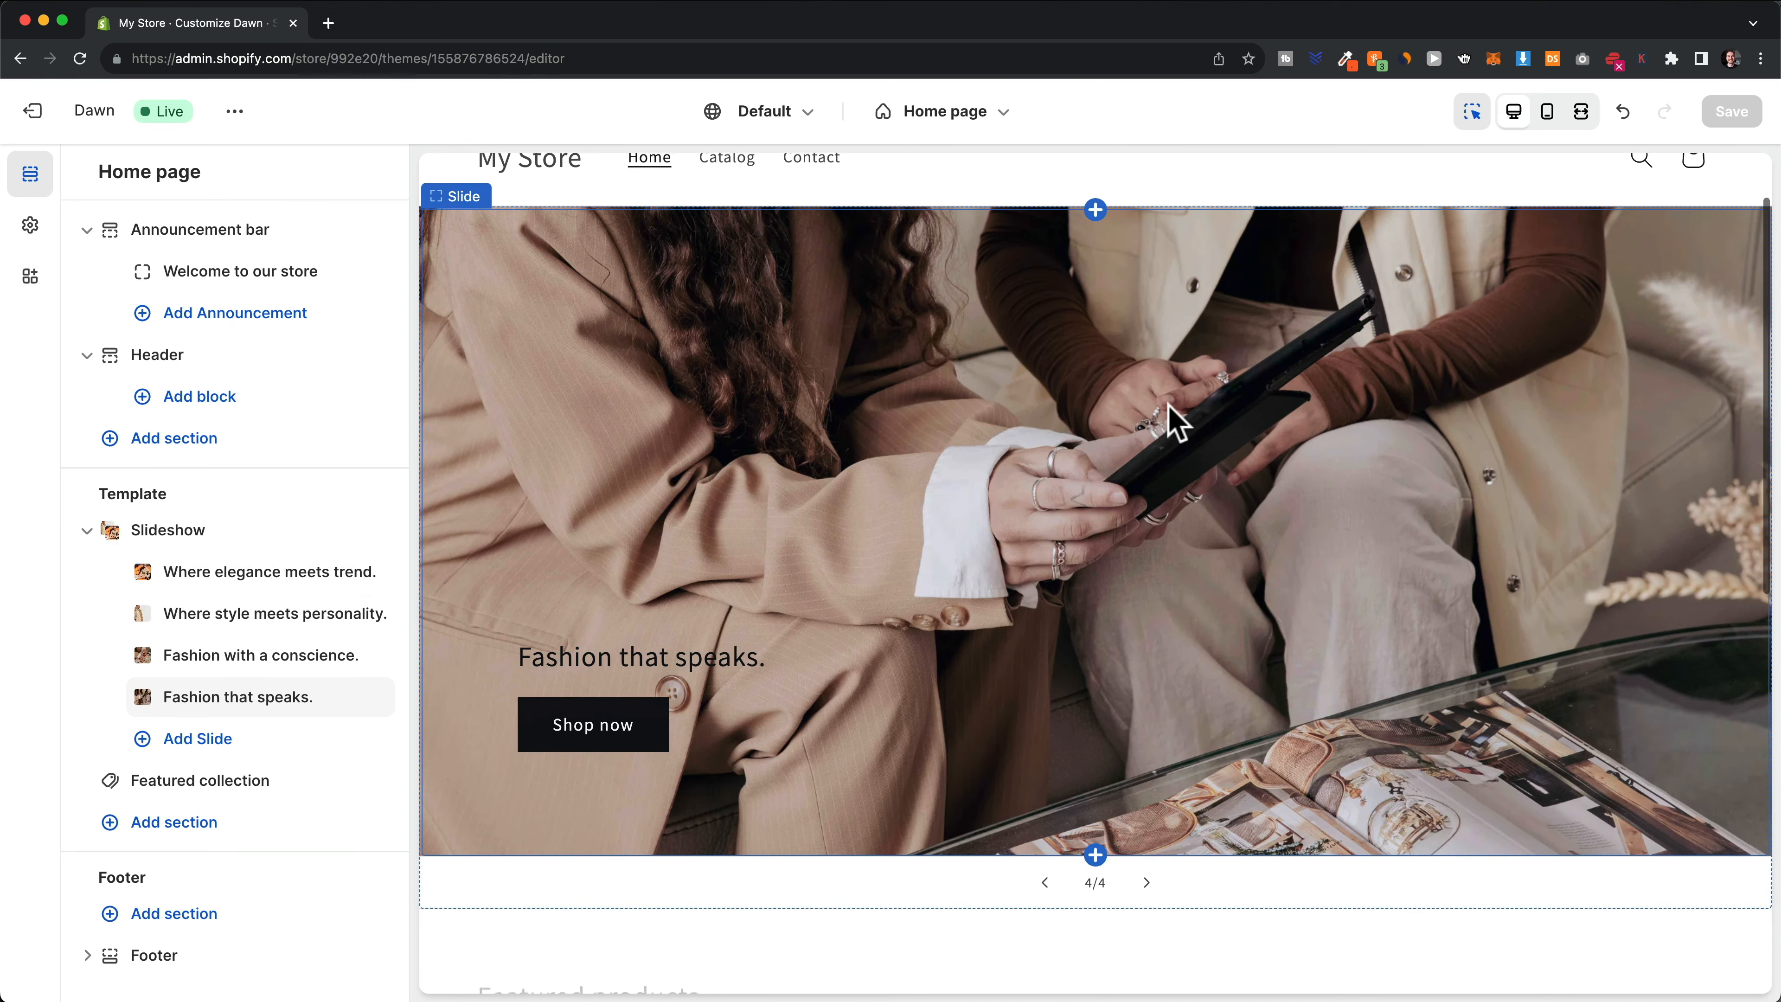
scroll(1169, 408, "up", 1)
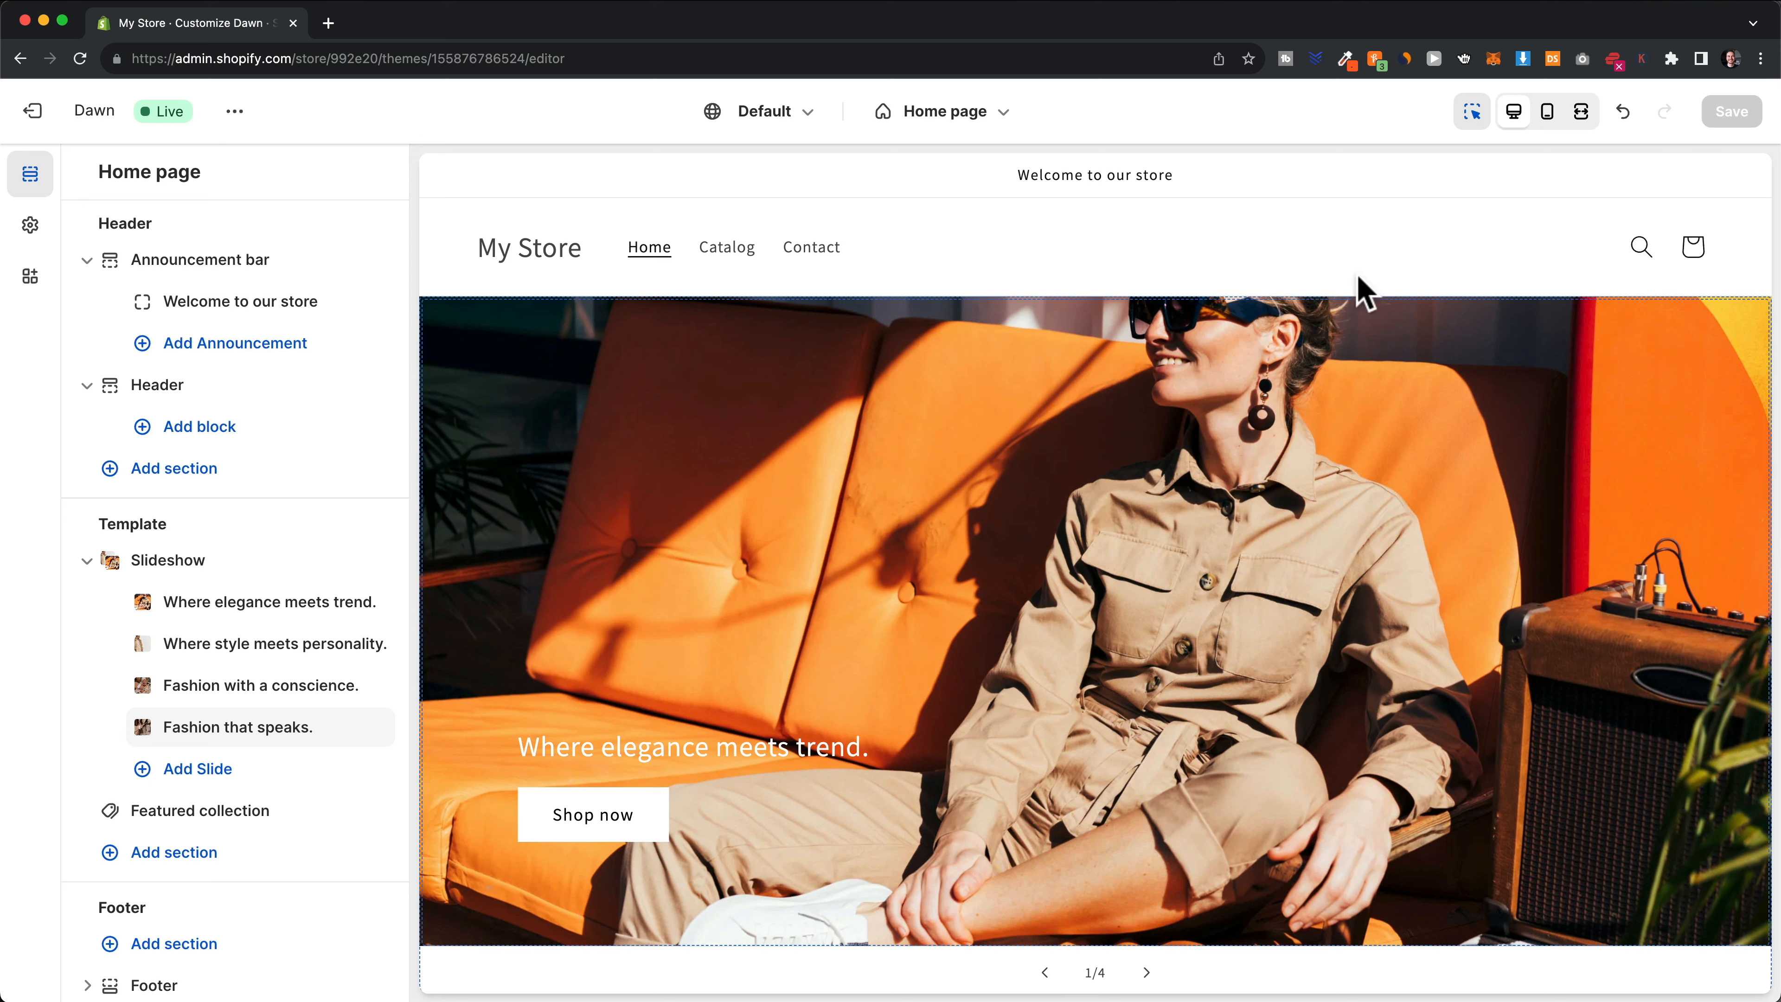
left_click(1548, 116)
scroll(1081, 469, "down", 5)
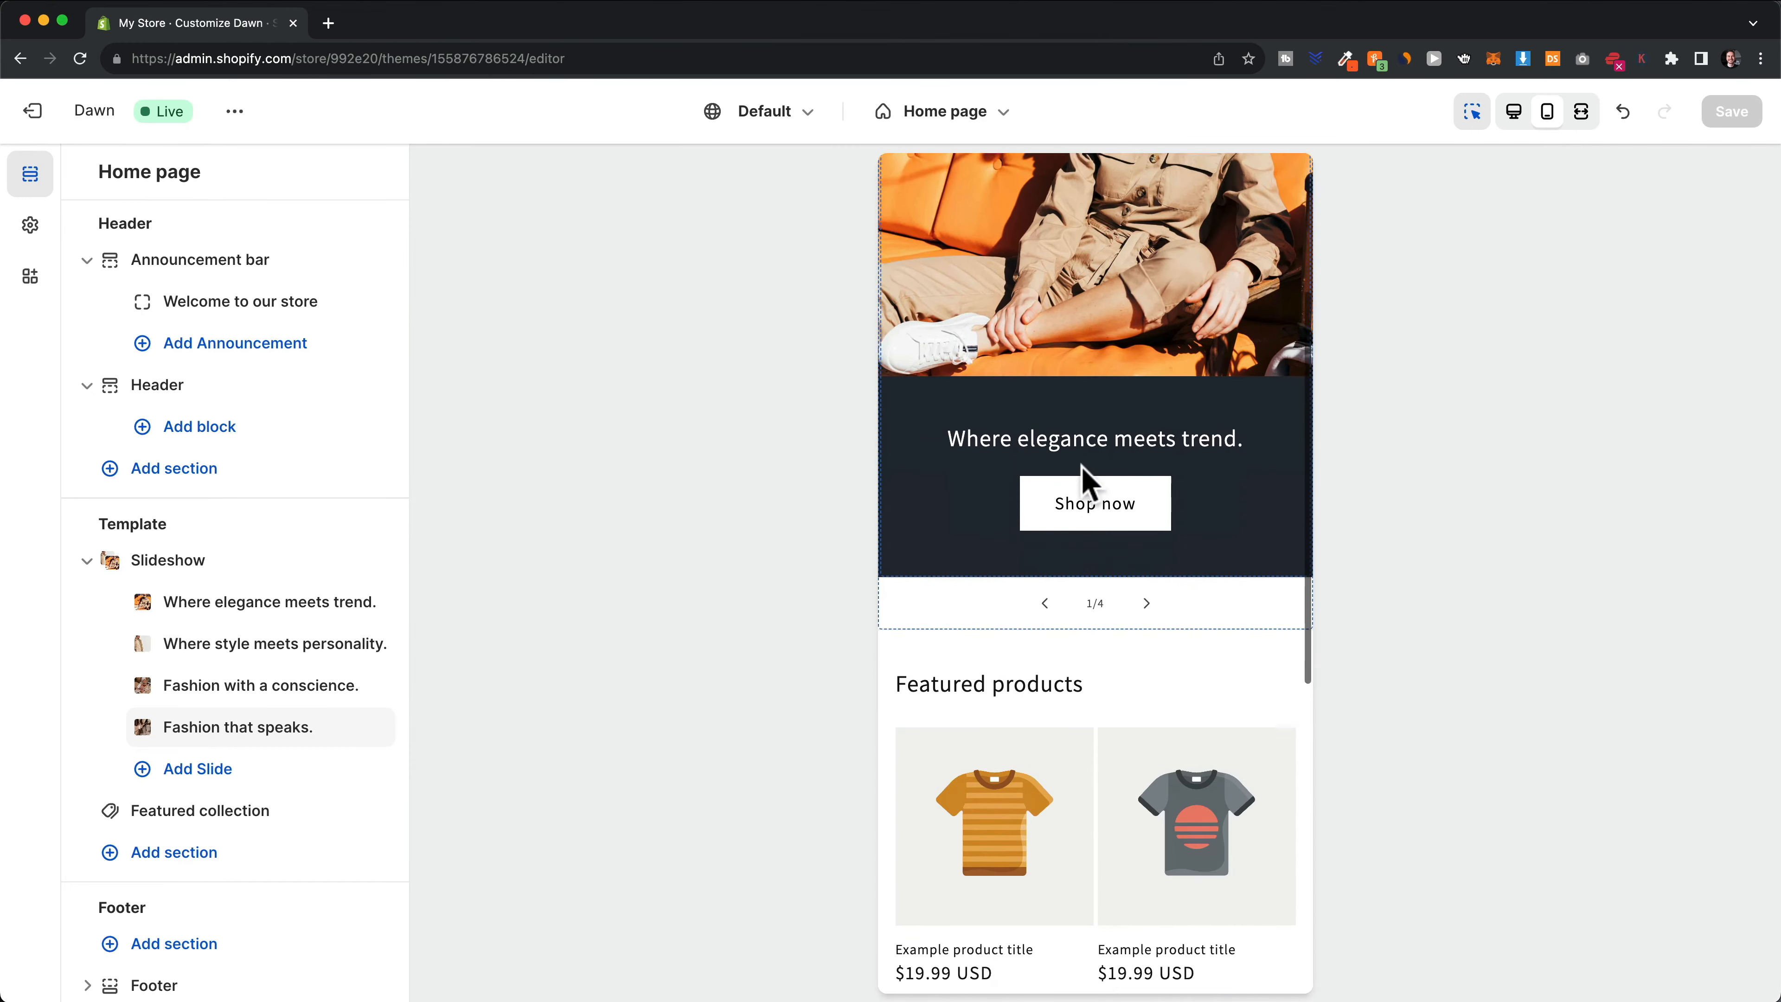
scroll(1090, 477, "up", 5)
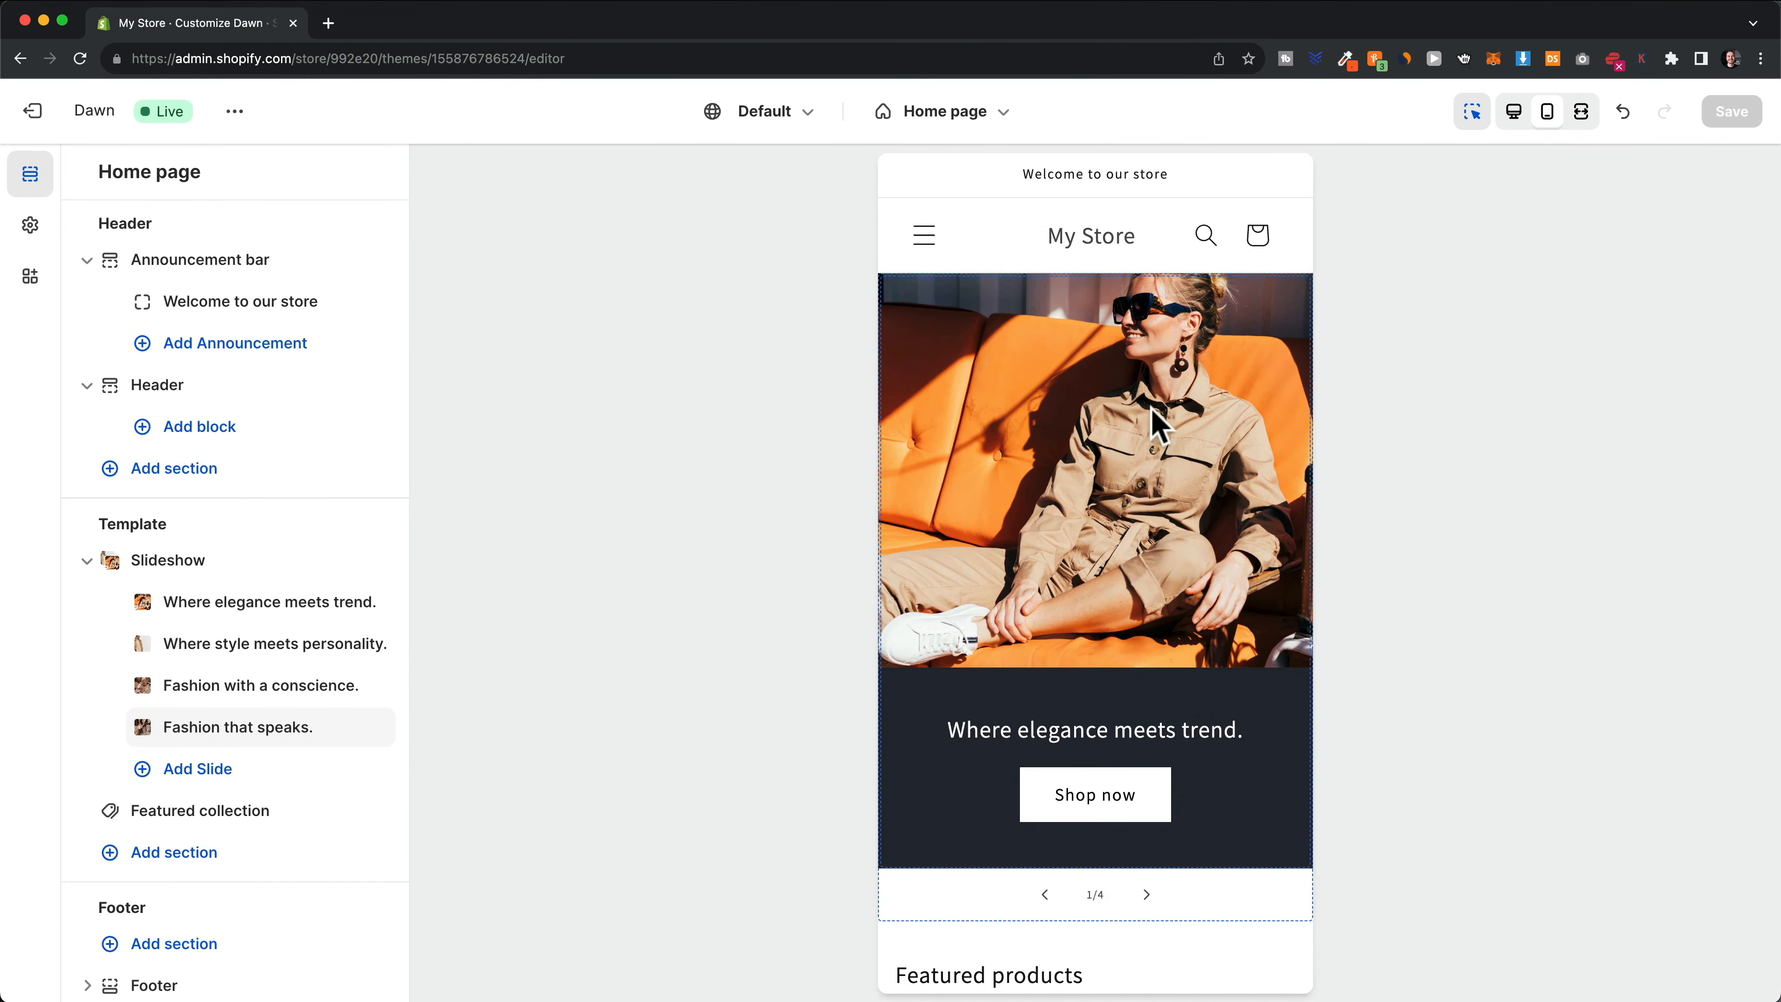
left_click(1581, 112)
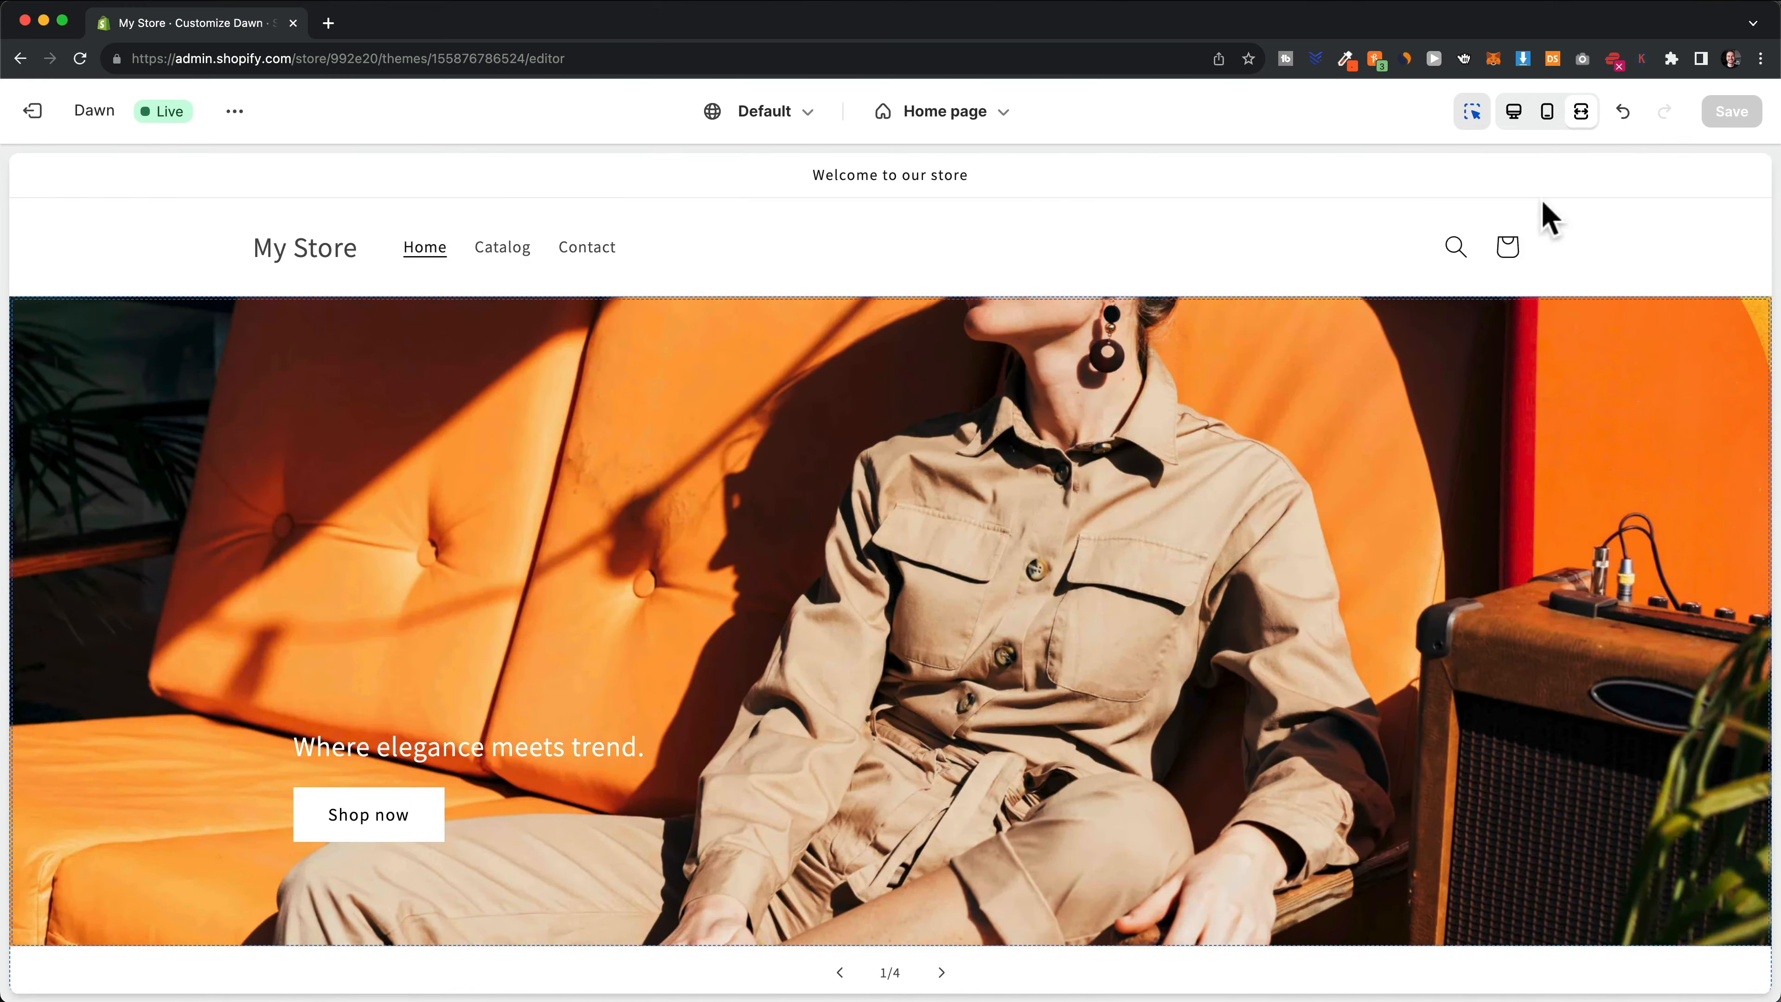
scroll(1085, 458, "down", 5)
scroll(1077, 530, "up", 5)
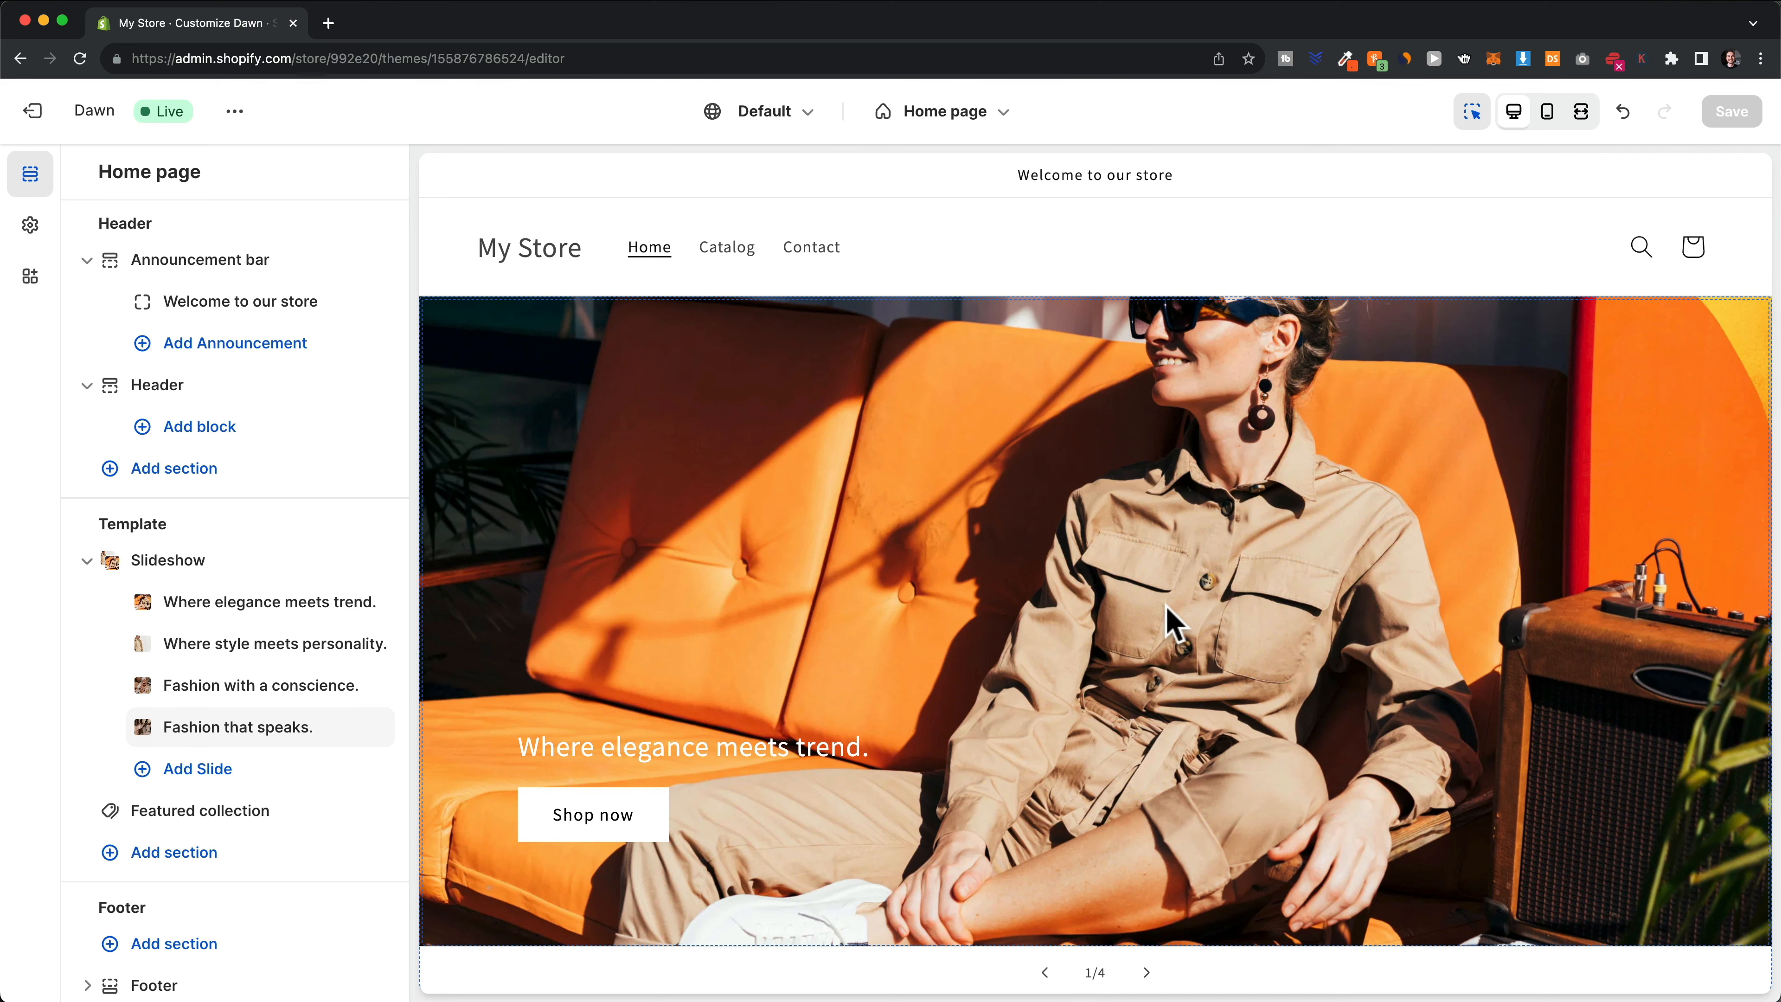
scroll(1118, 591, "down", 5)
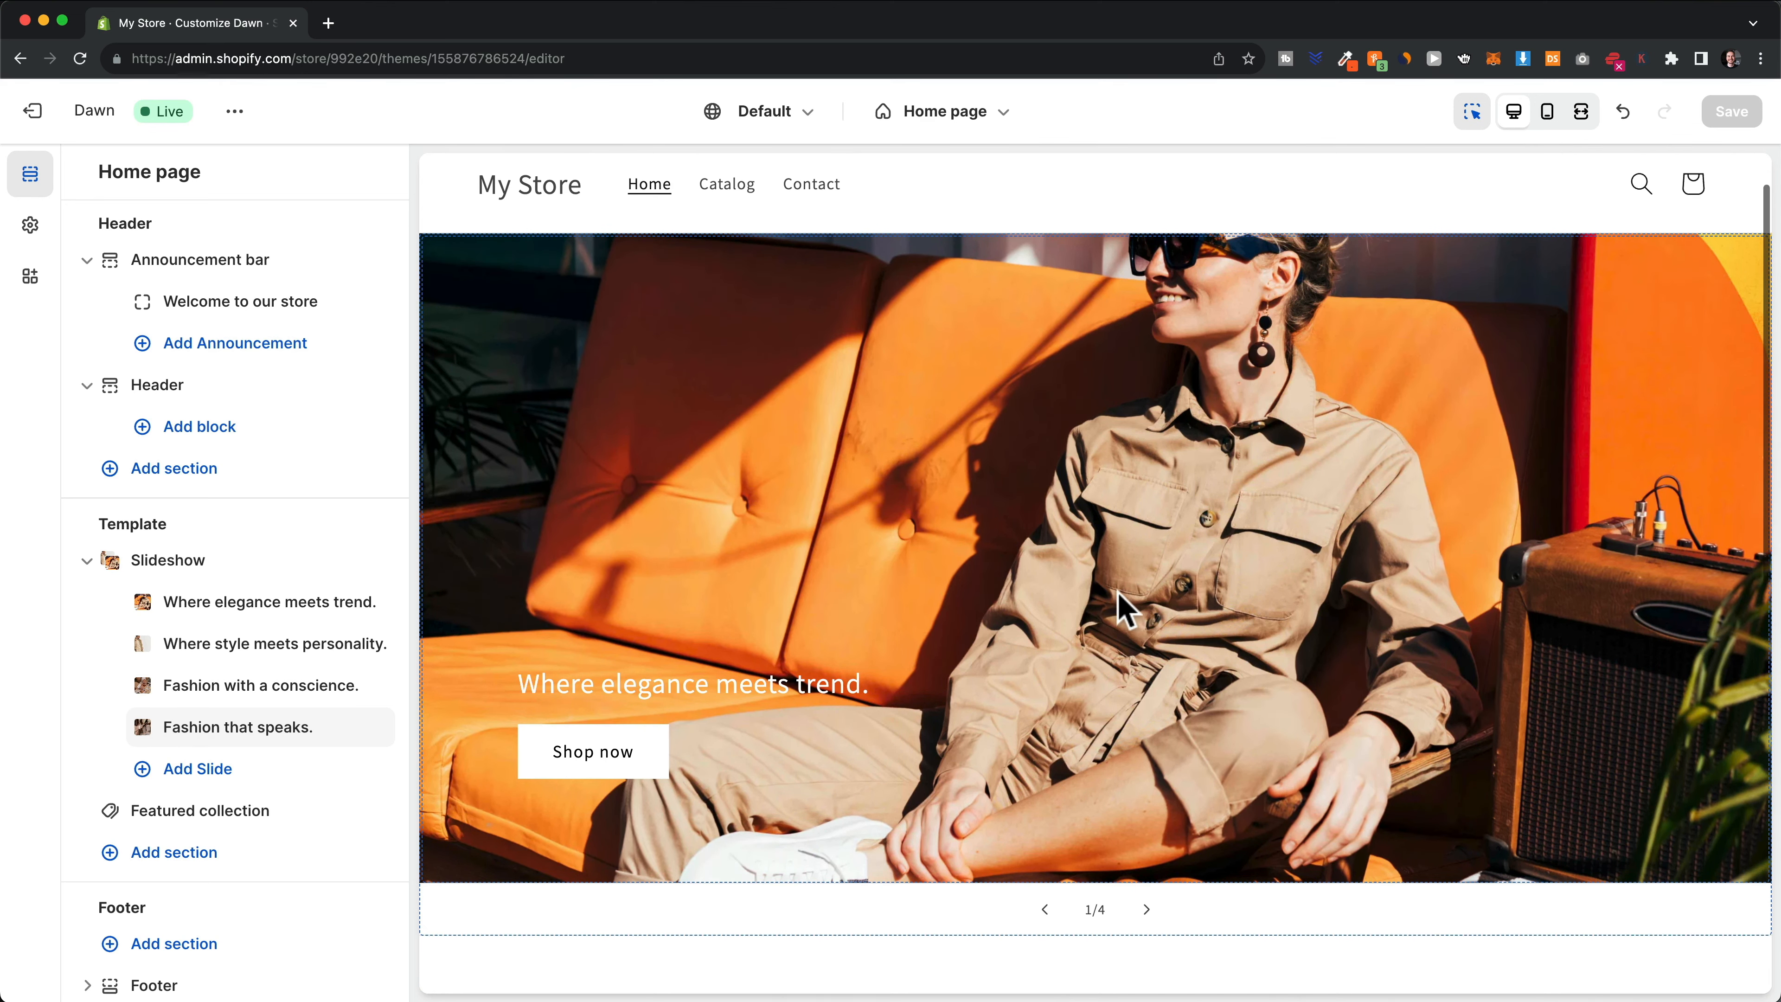
scroll(1123, 607, "down", 5)
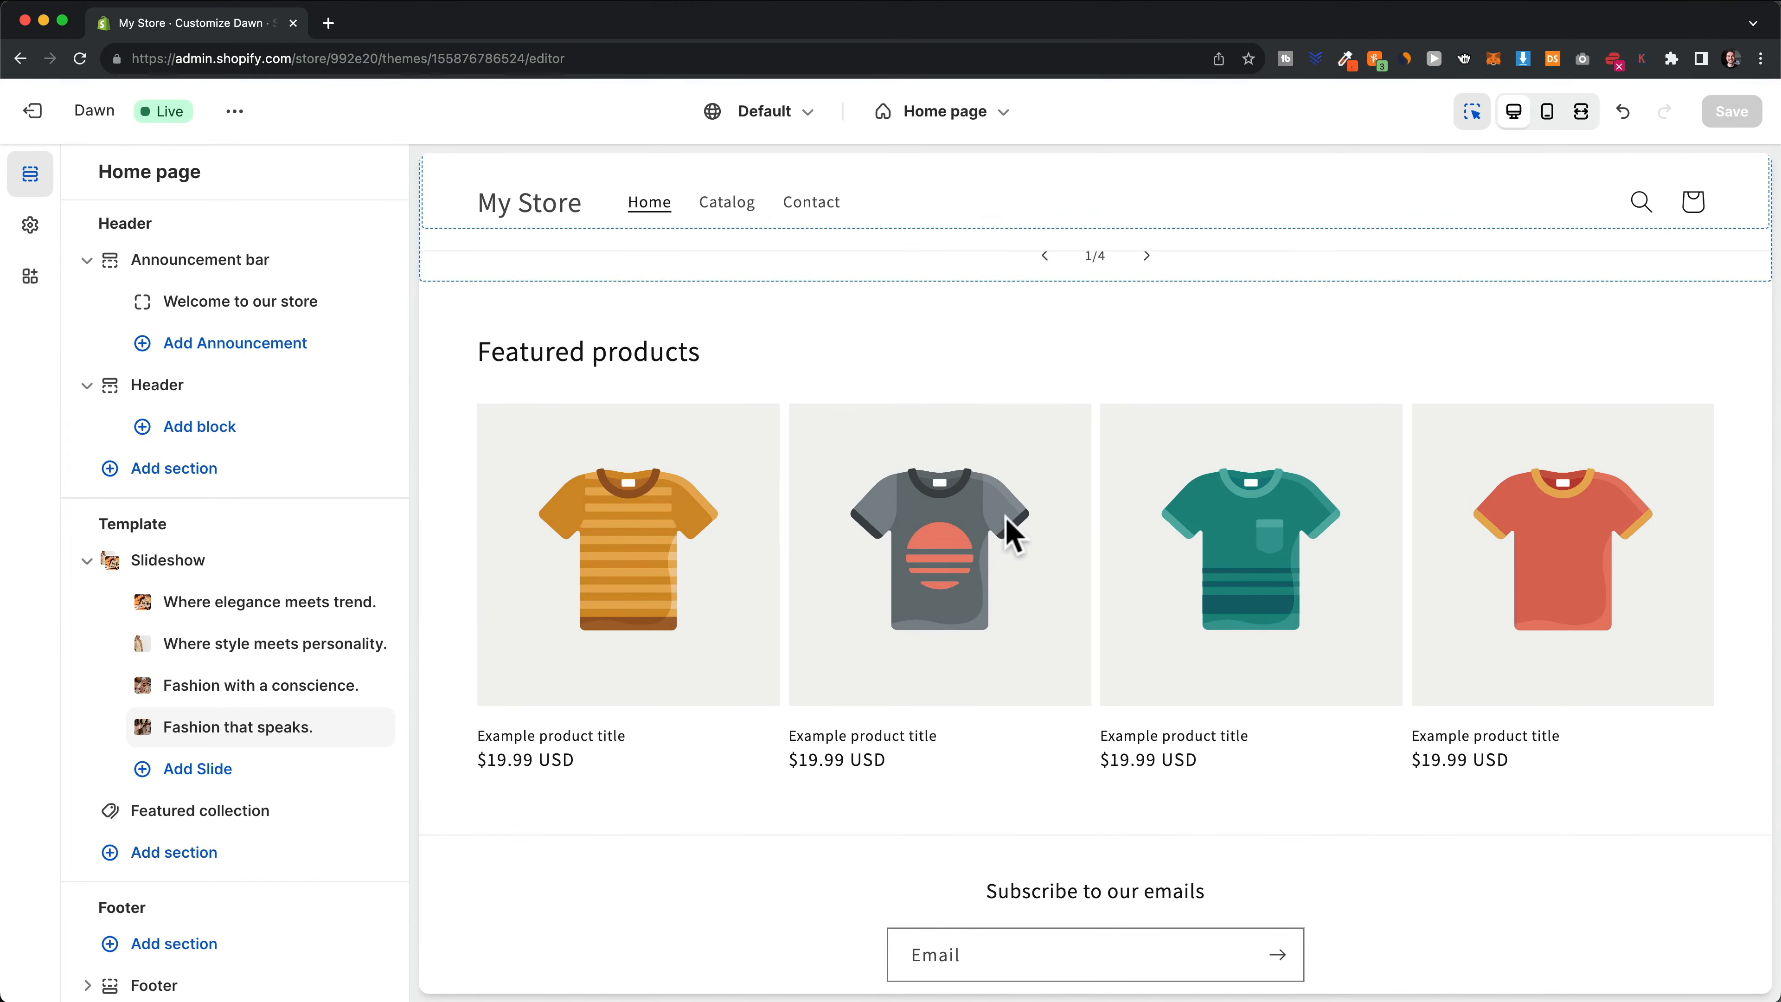
Look through the sections that can be added to the home page template and open the Featured collection section's settings
scroll(1014, 529, "up", 1)
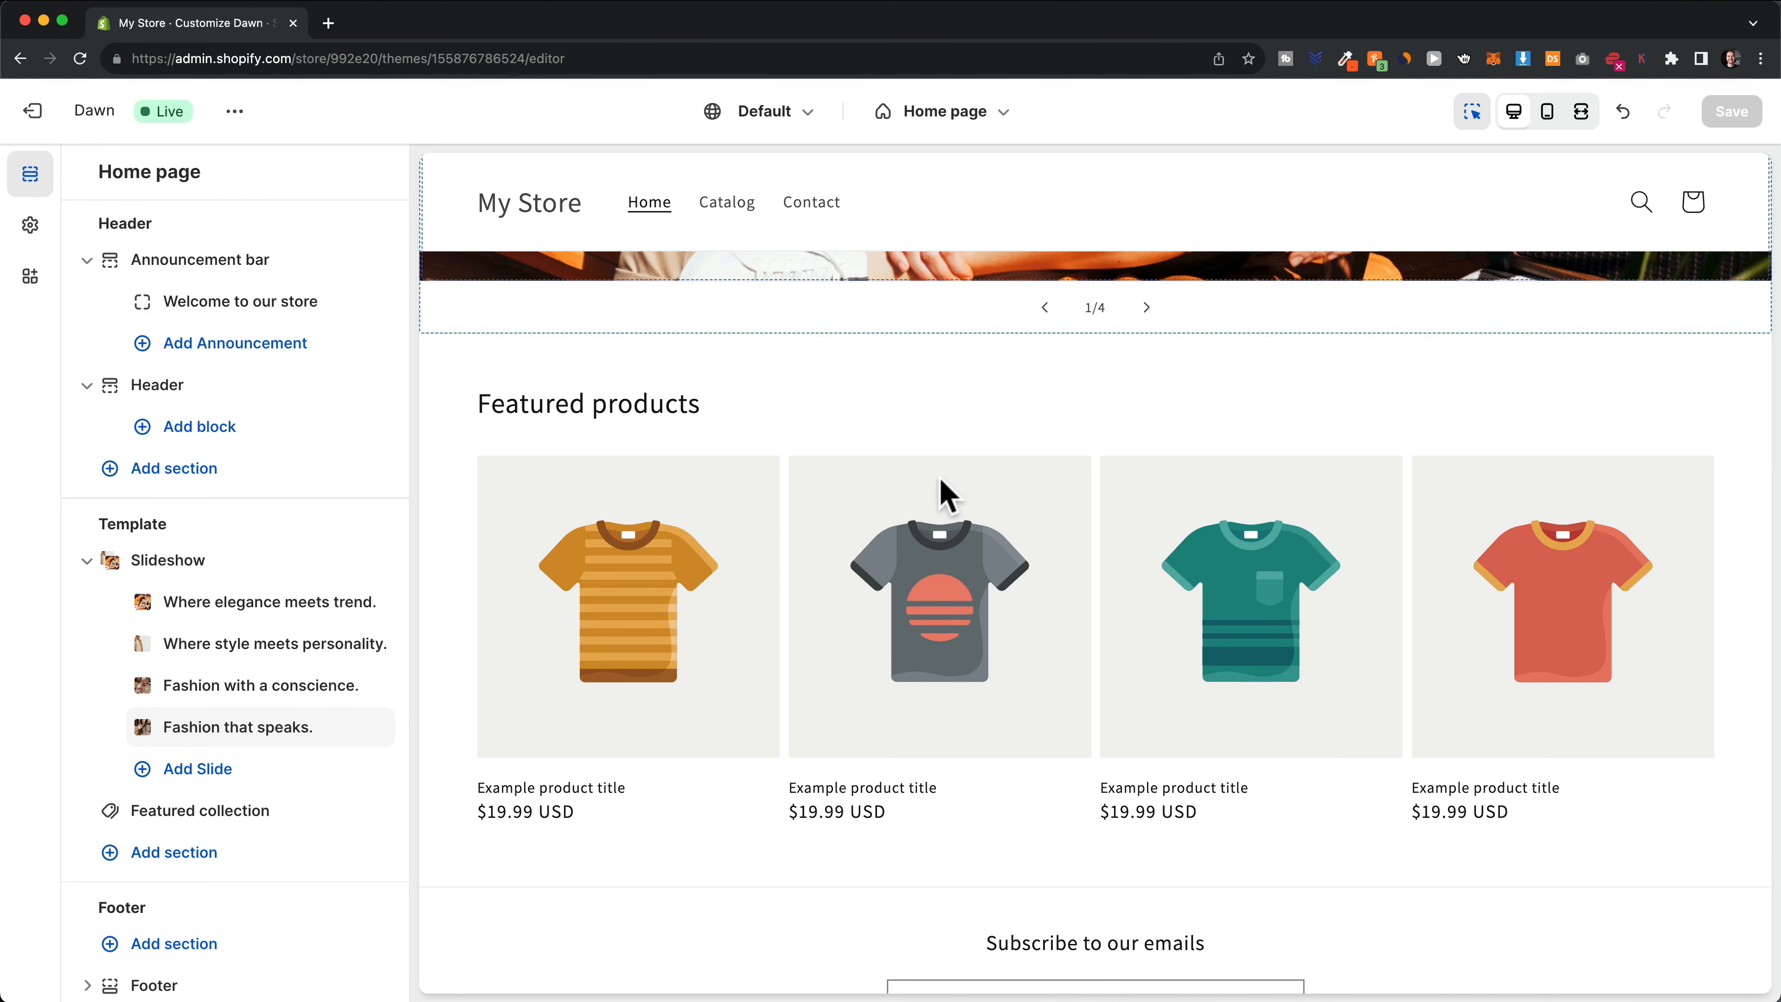
scroll(942, 494, "up", 1)
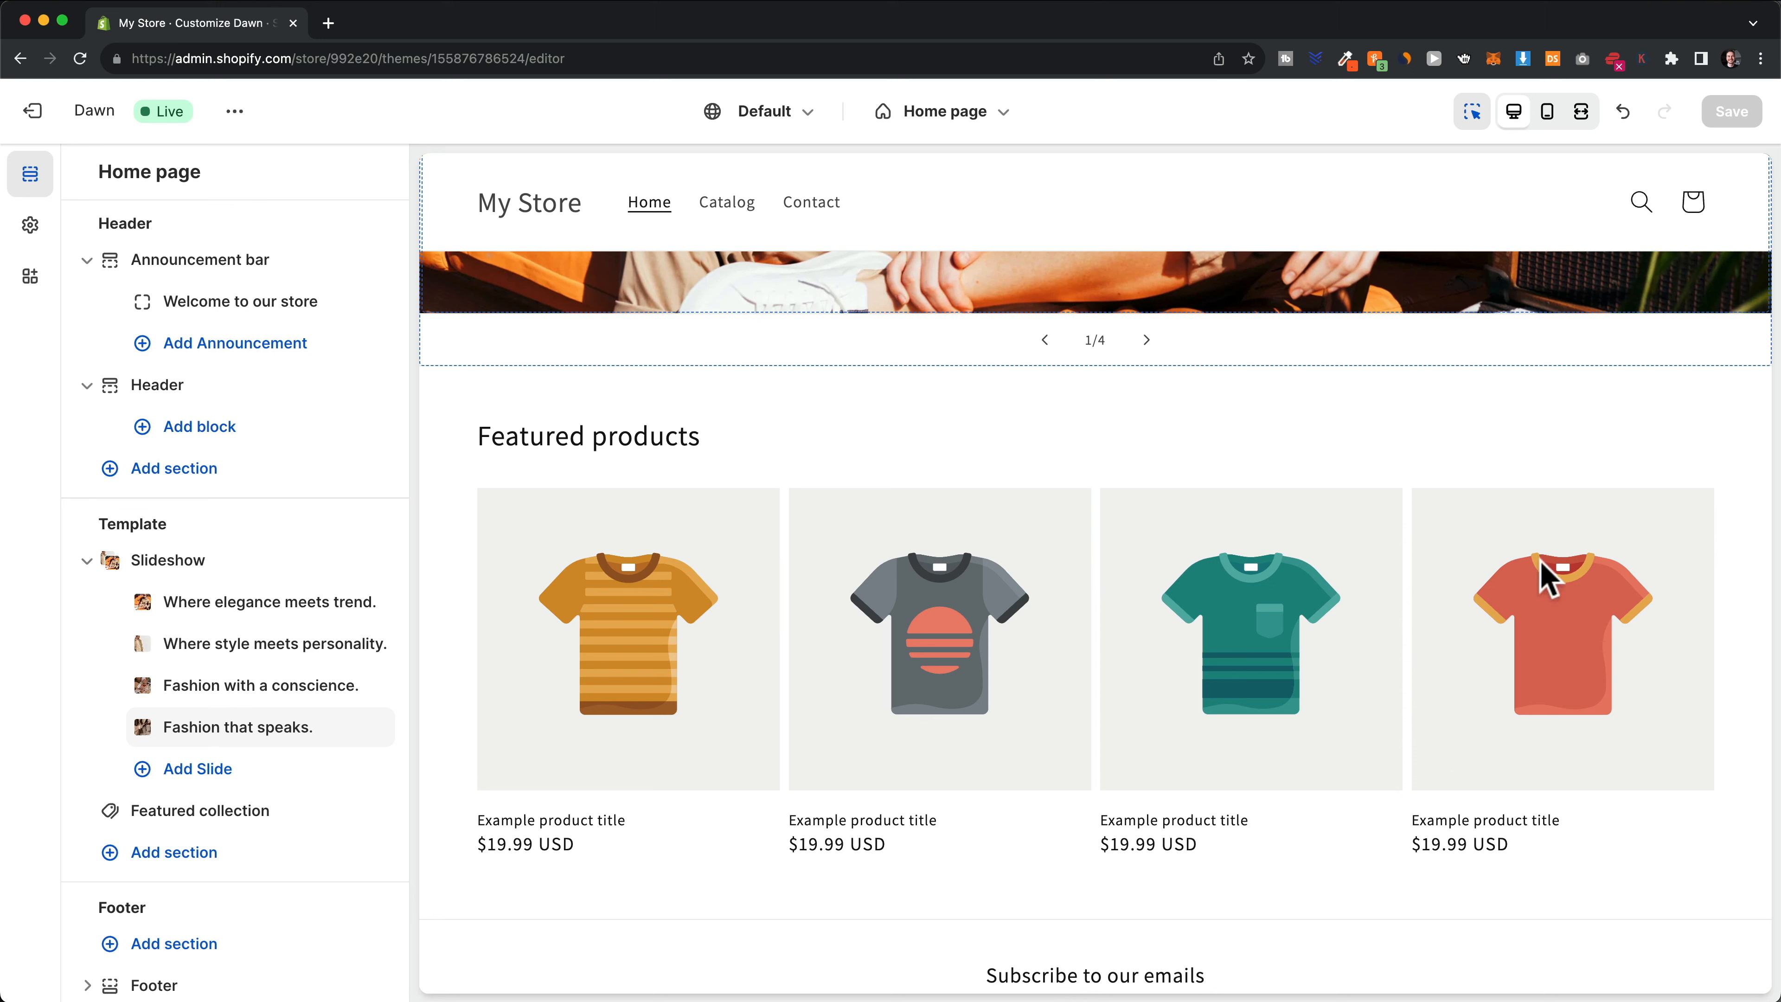
left_click(158, 861)
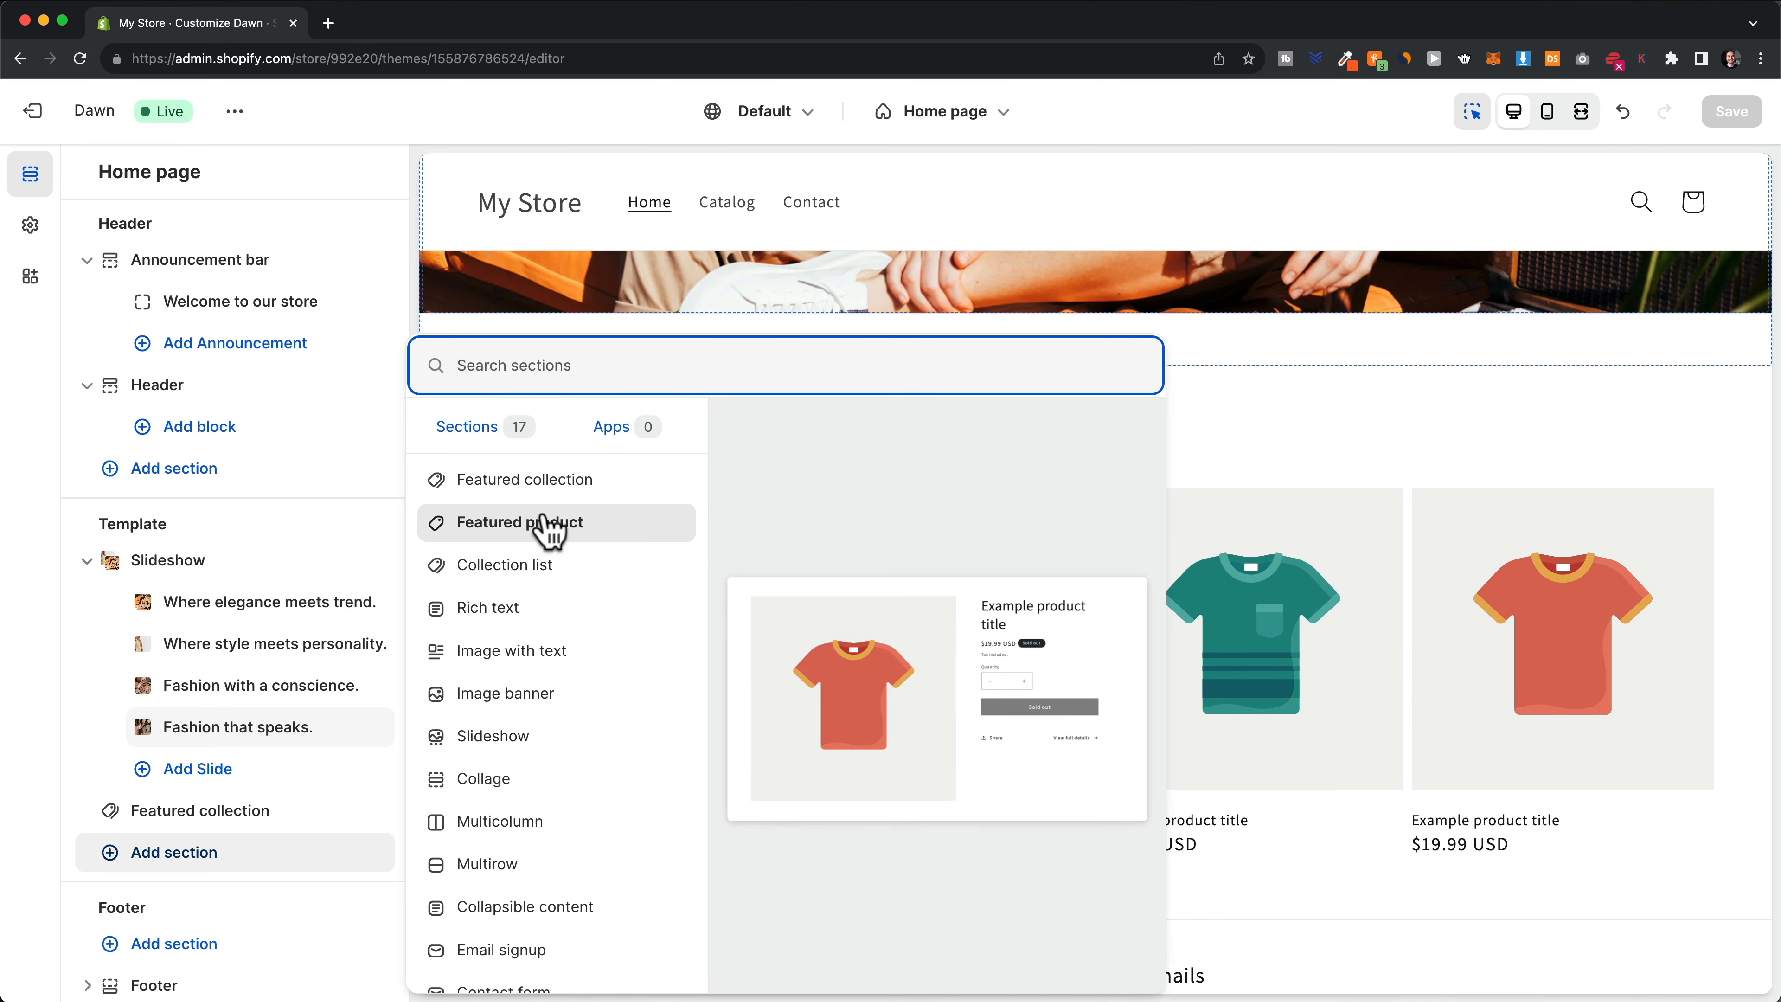
left_click(1313, 473)
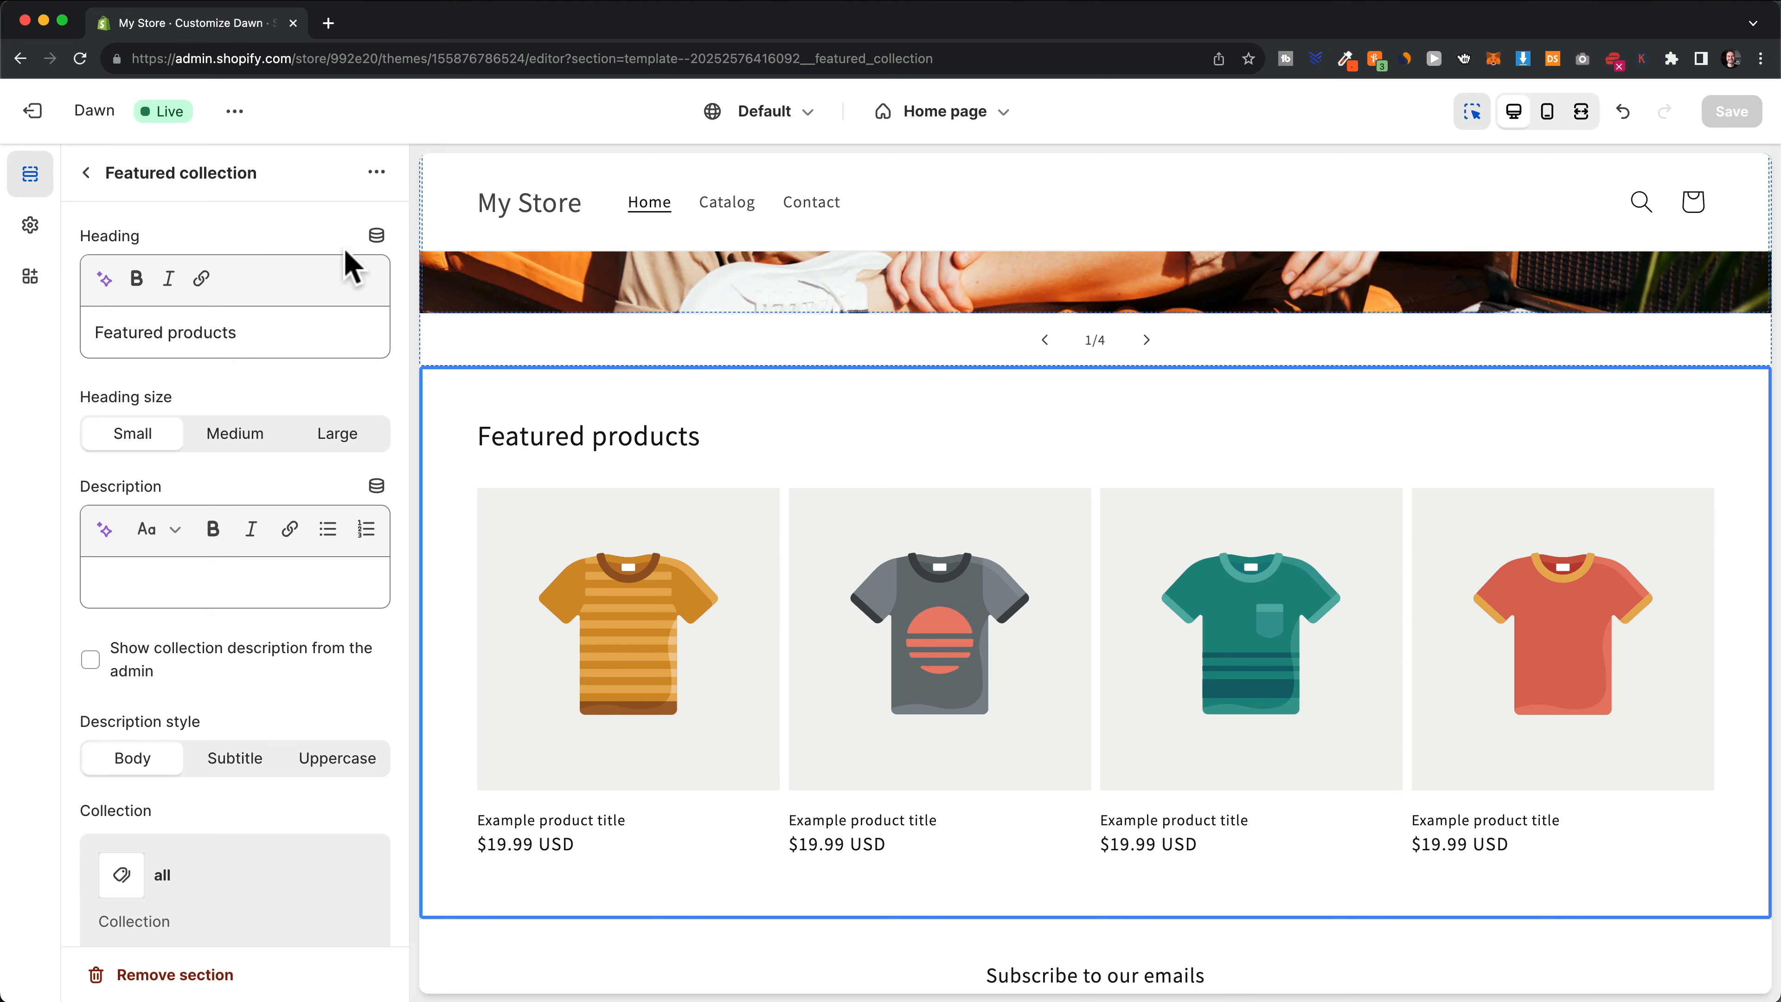
Open the store admin's Themes page in a new browser tab and place it before the theme editor tab
right_click(47, 115)
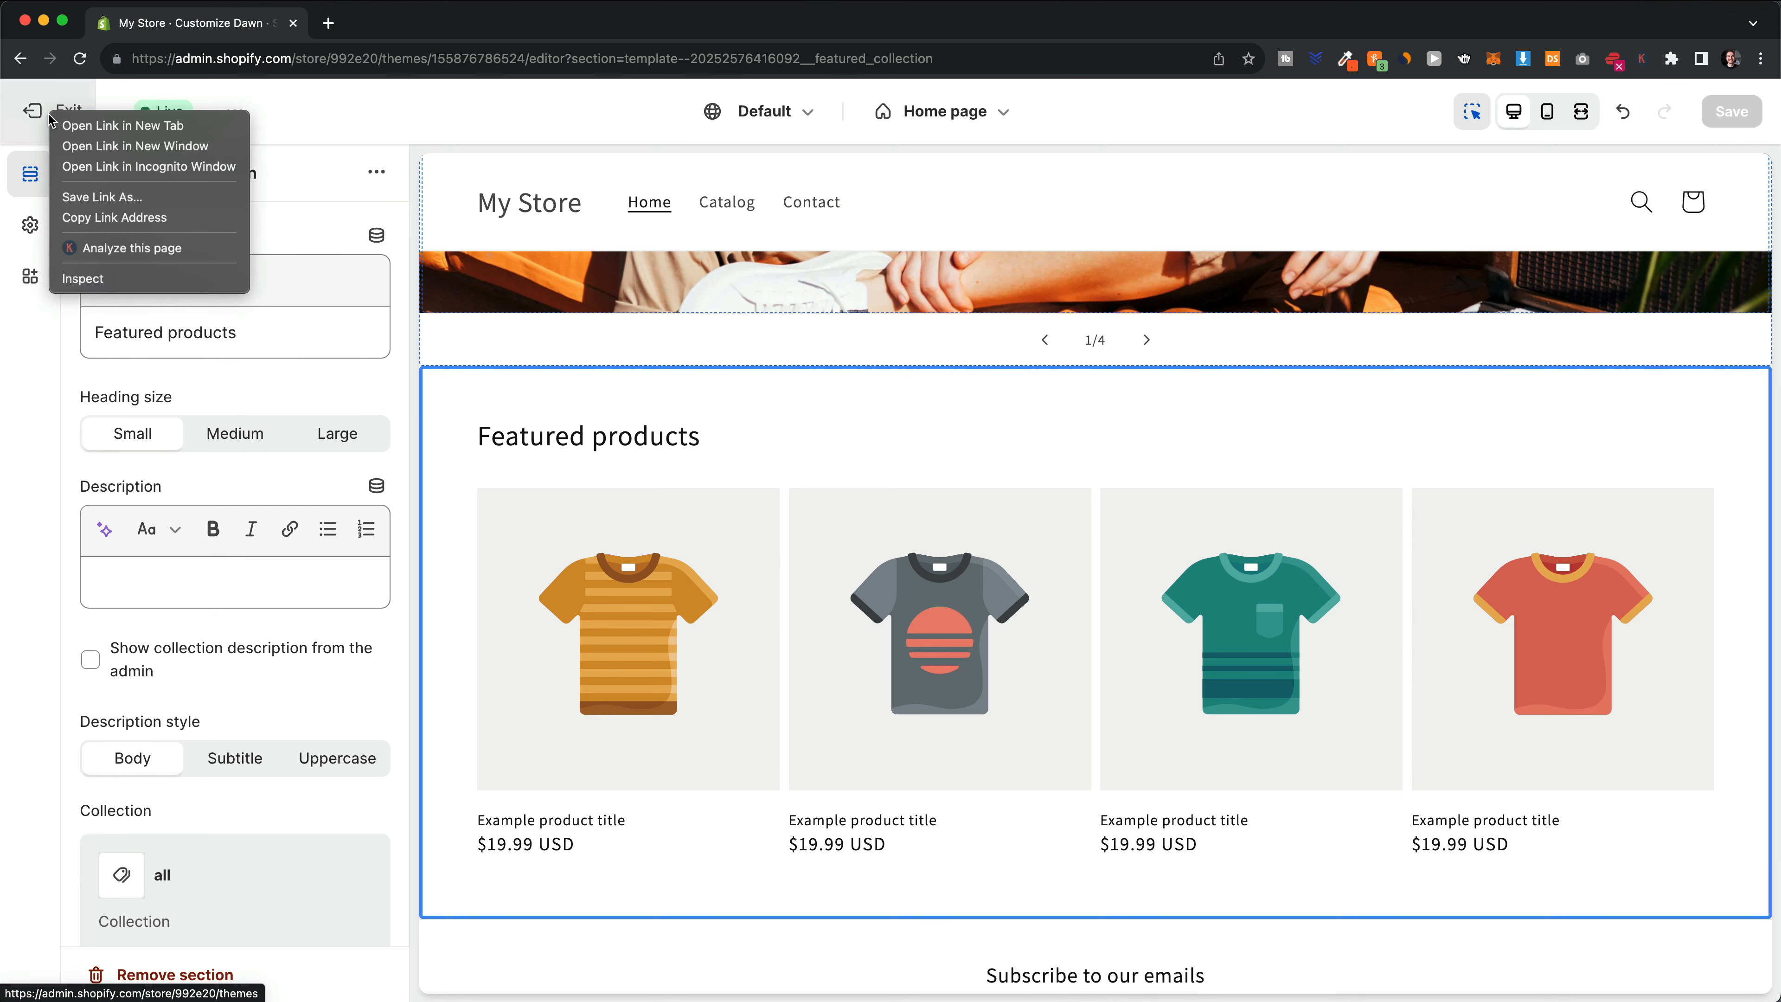
left_click(115, 129)
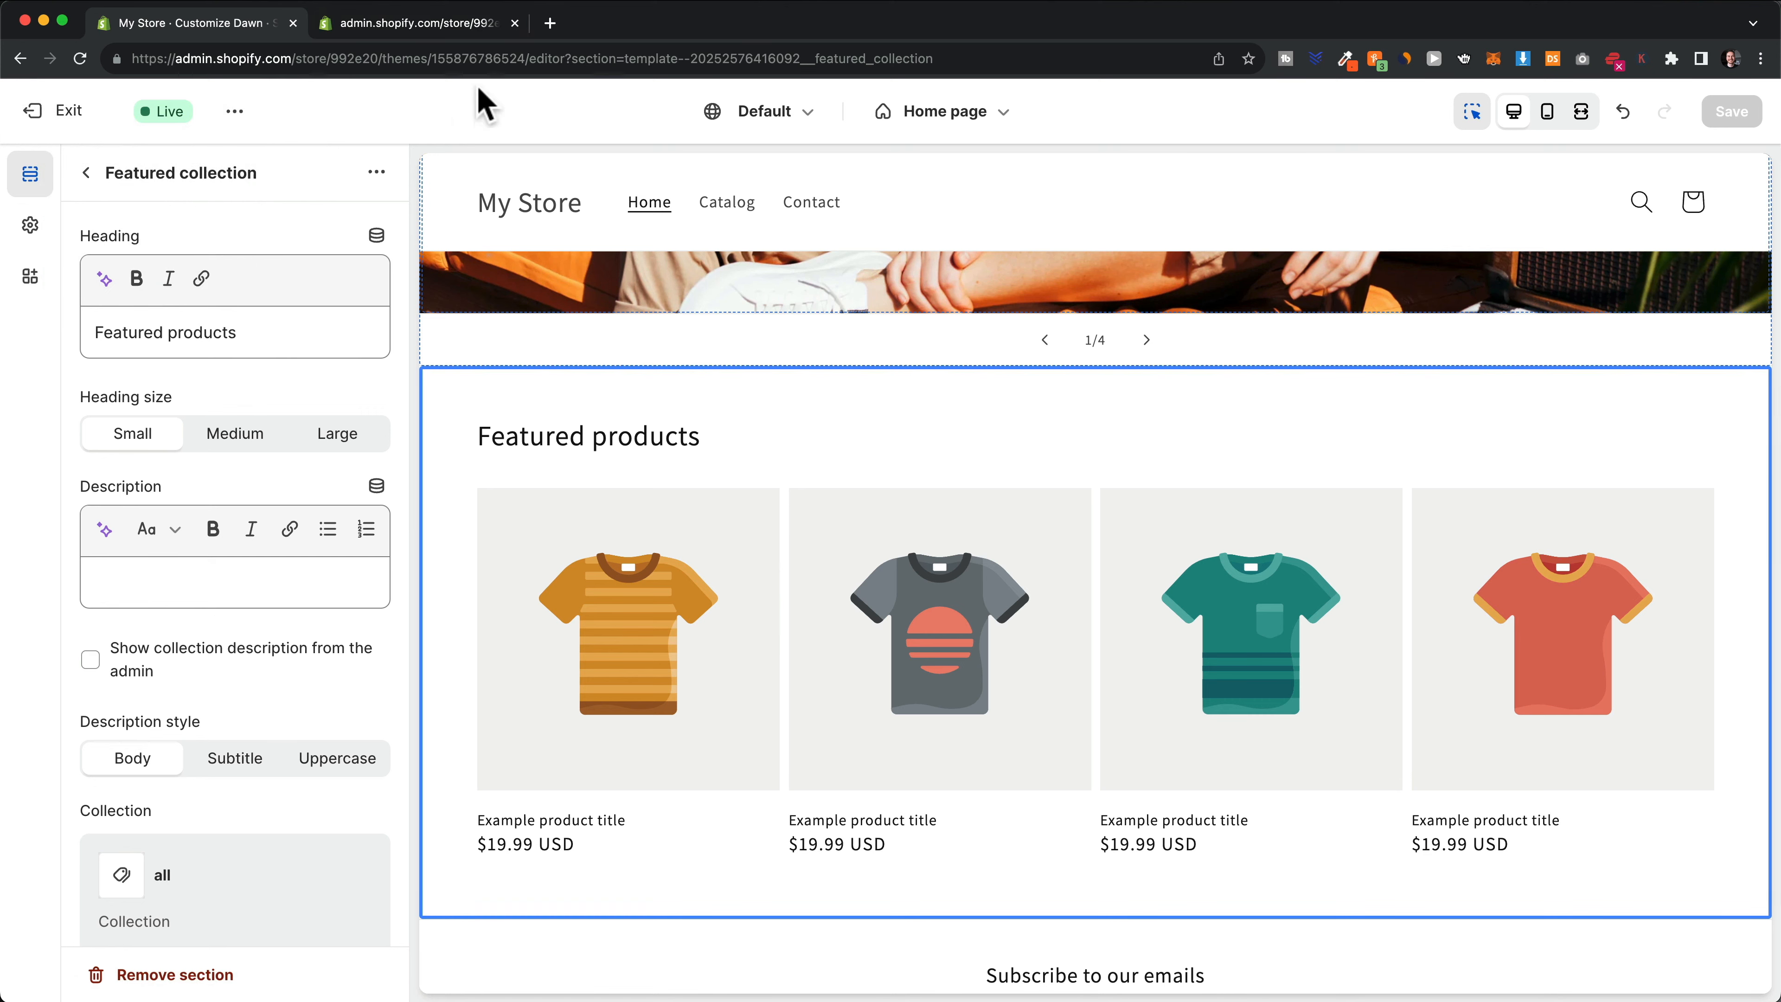
left_click(429, 31)
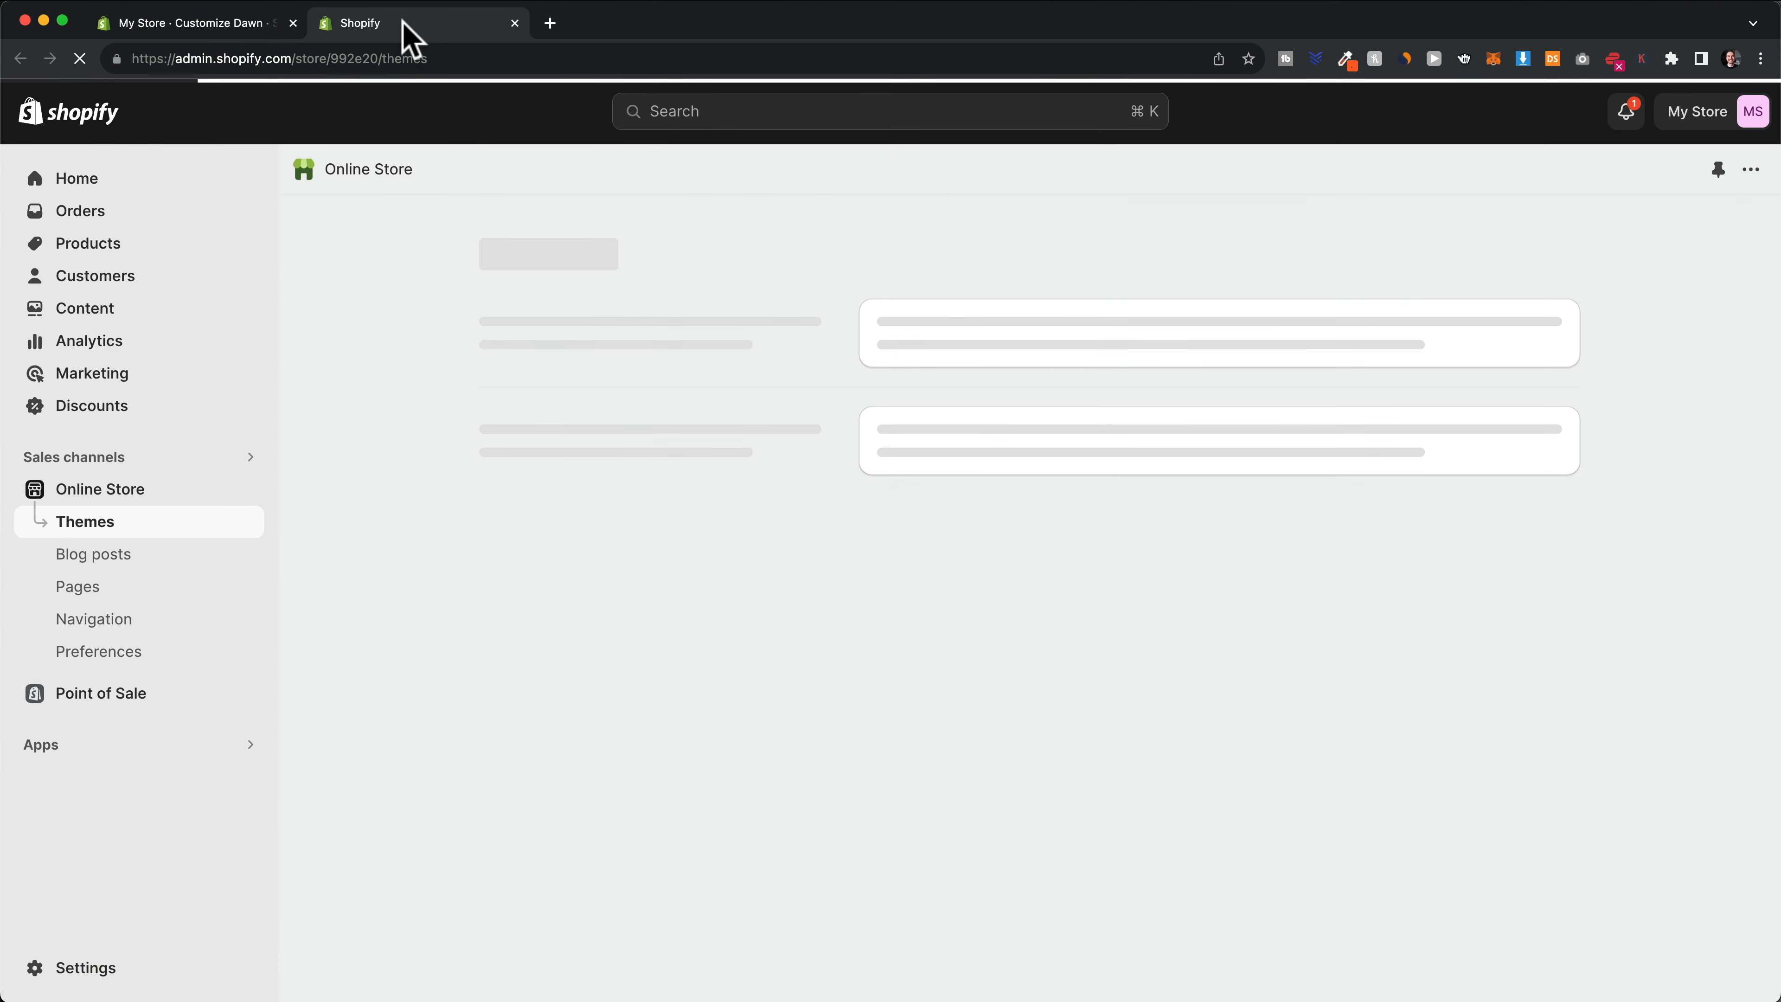
left_click_drag(350, 32, 219, 36)
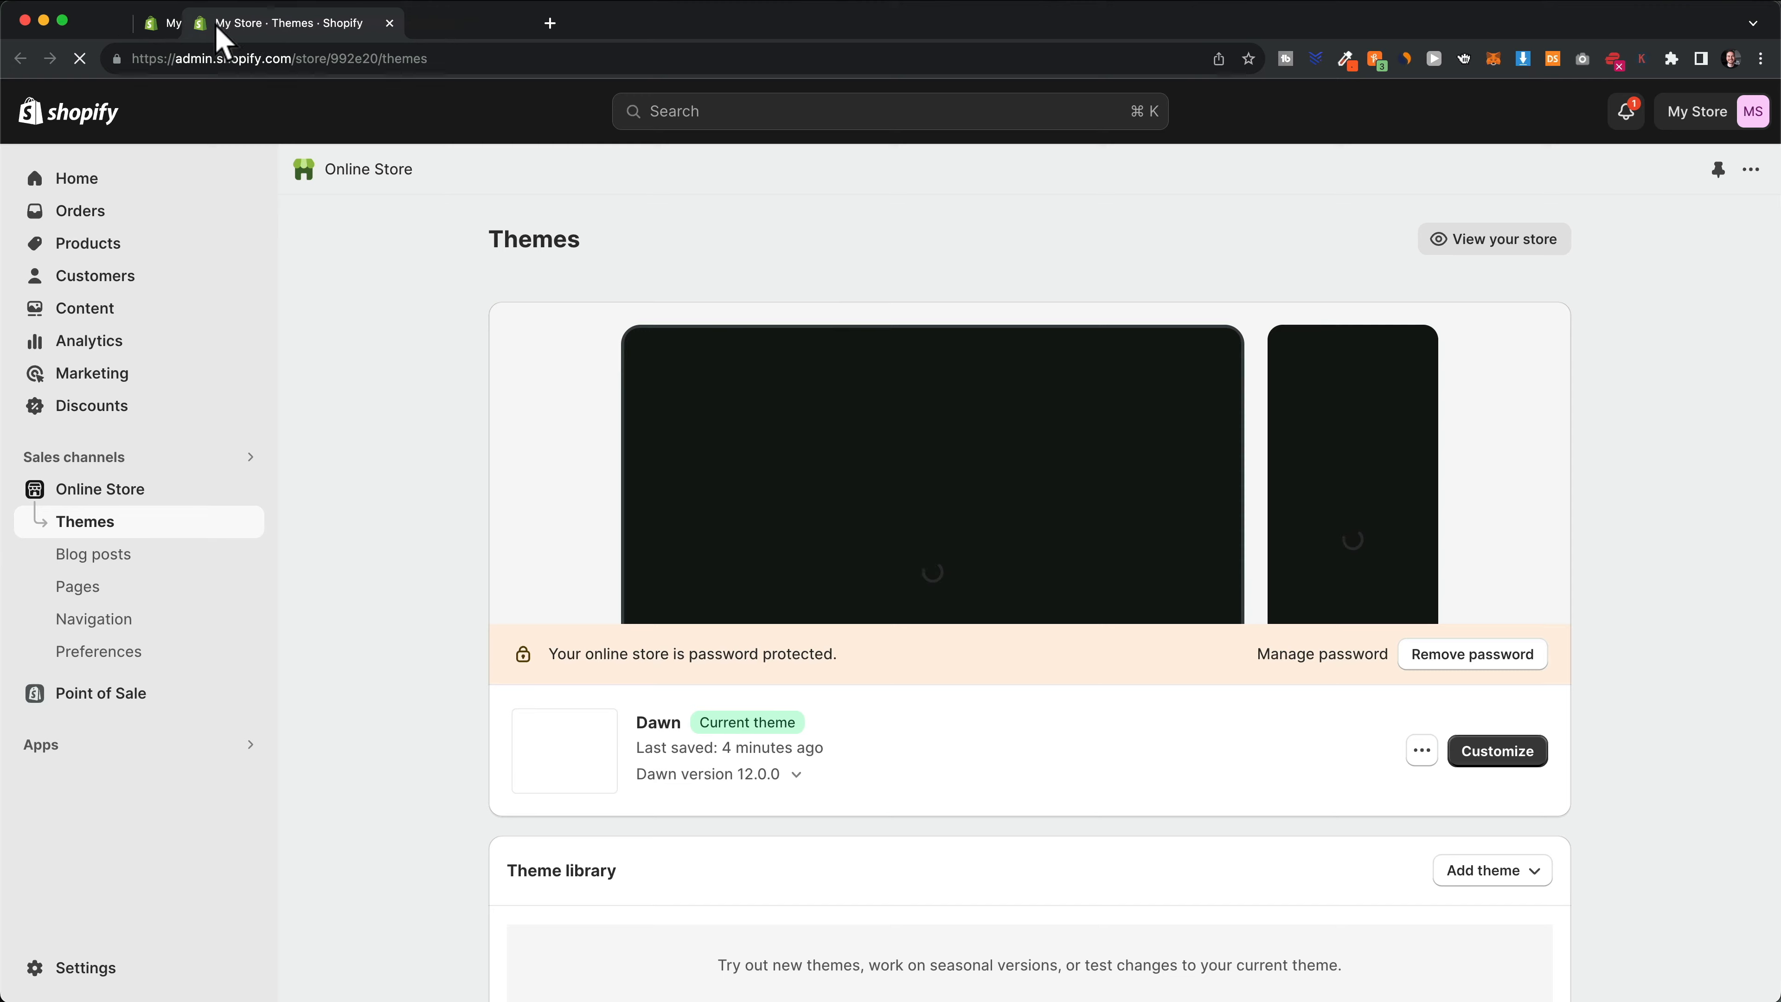
left_click(395, 29)
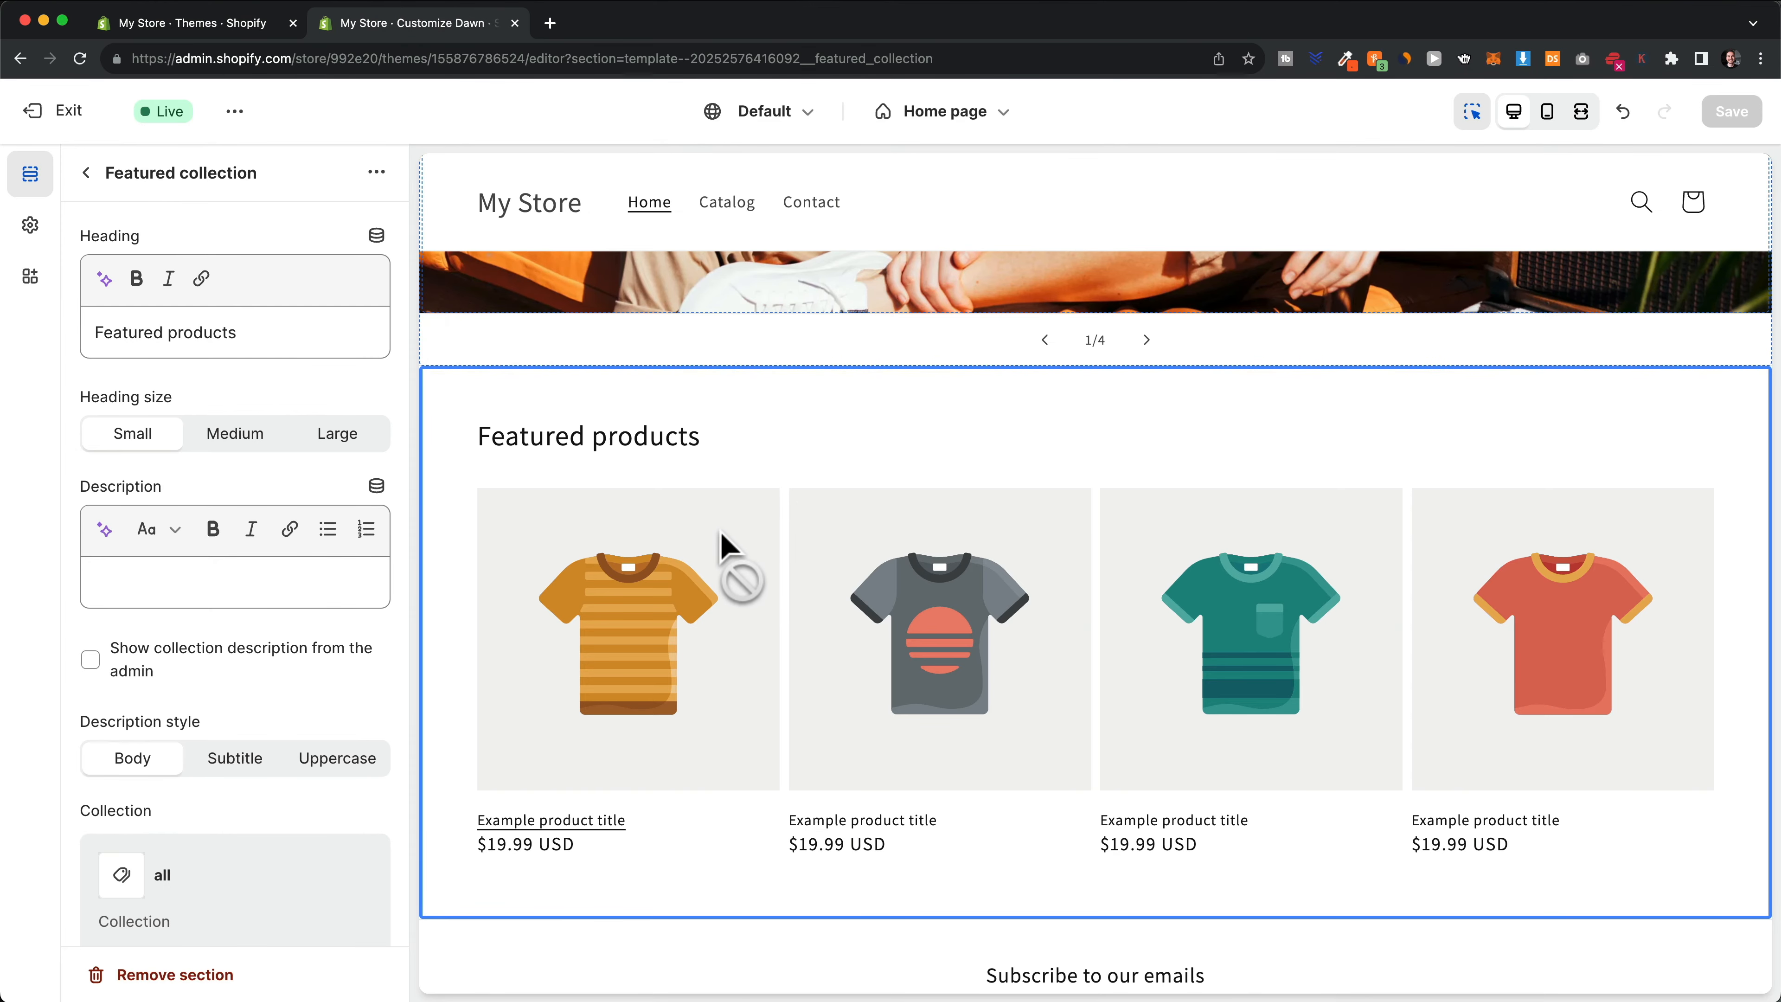
Start a new product in the store admin and title it "Hoodie"
left_click(242, 25)
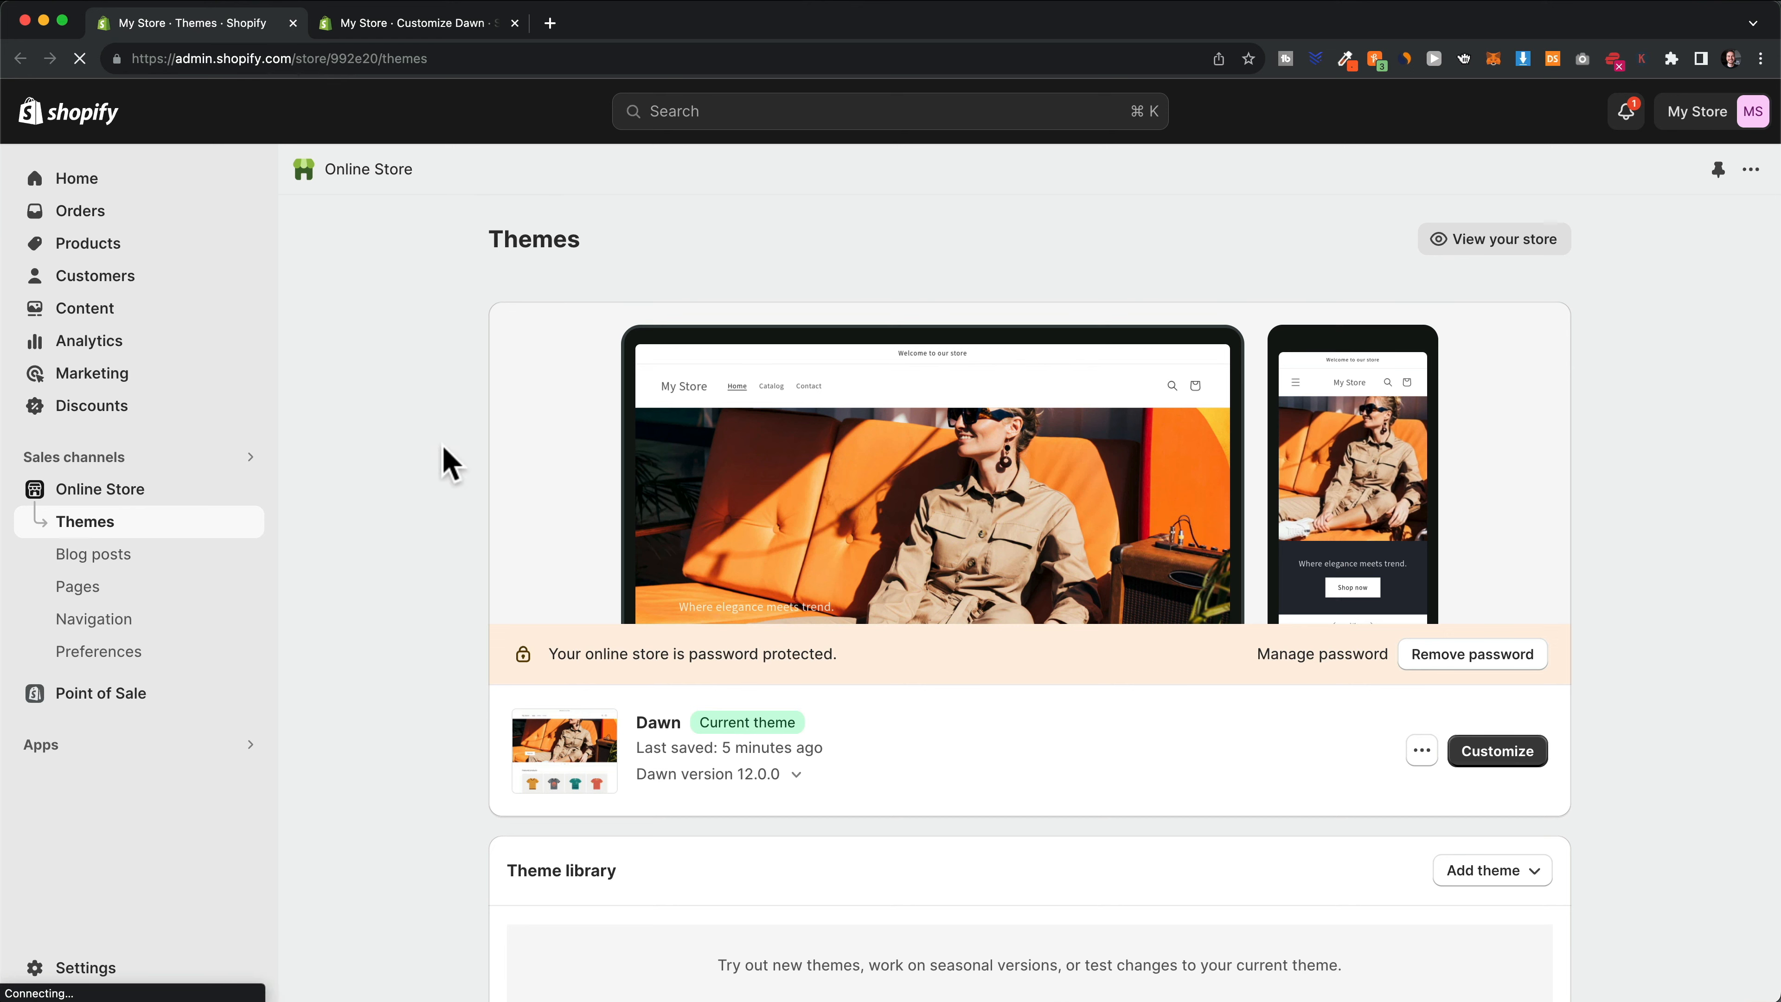
left_click(160, 260)
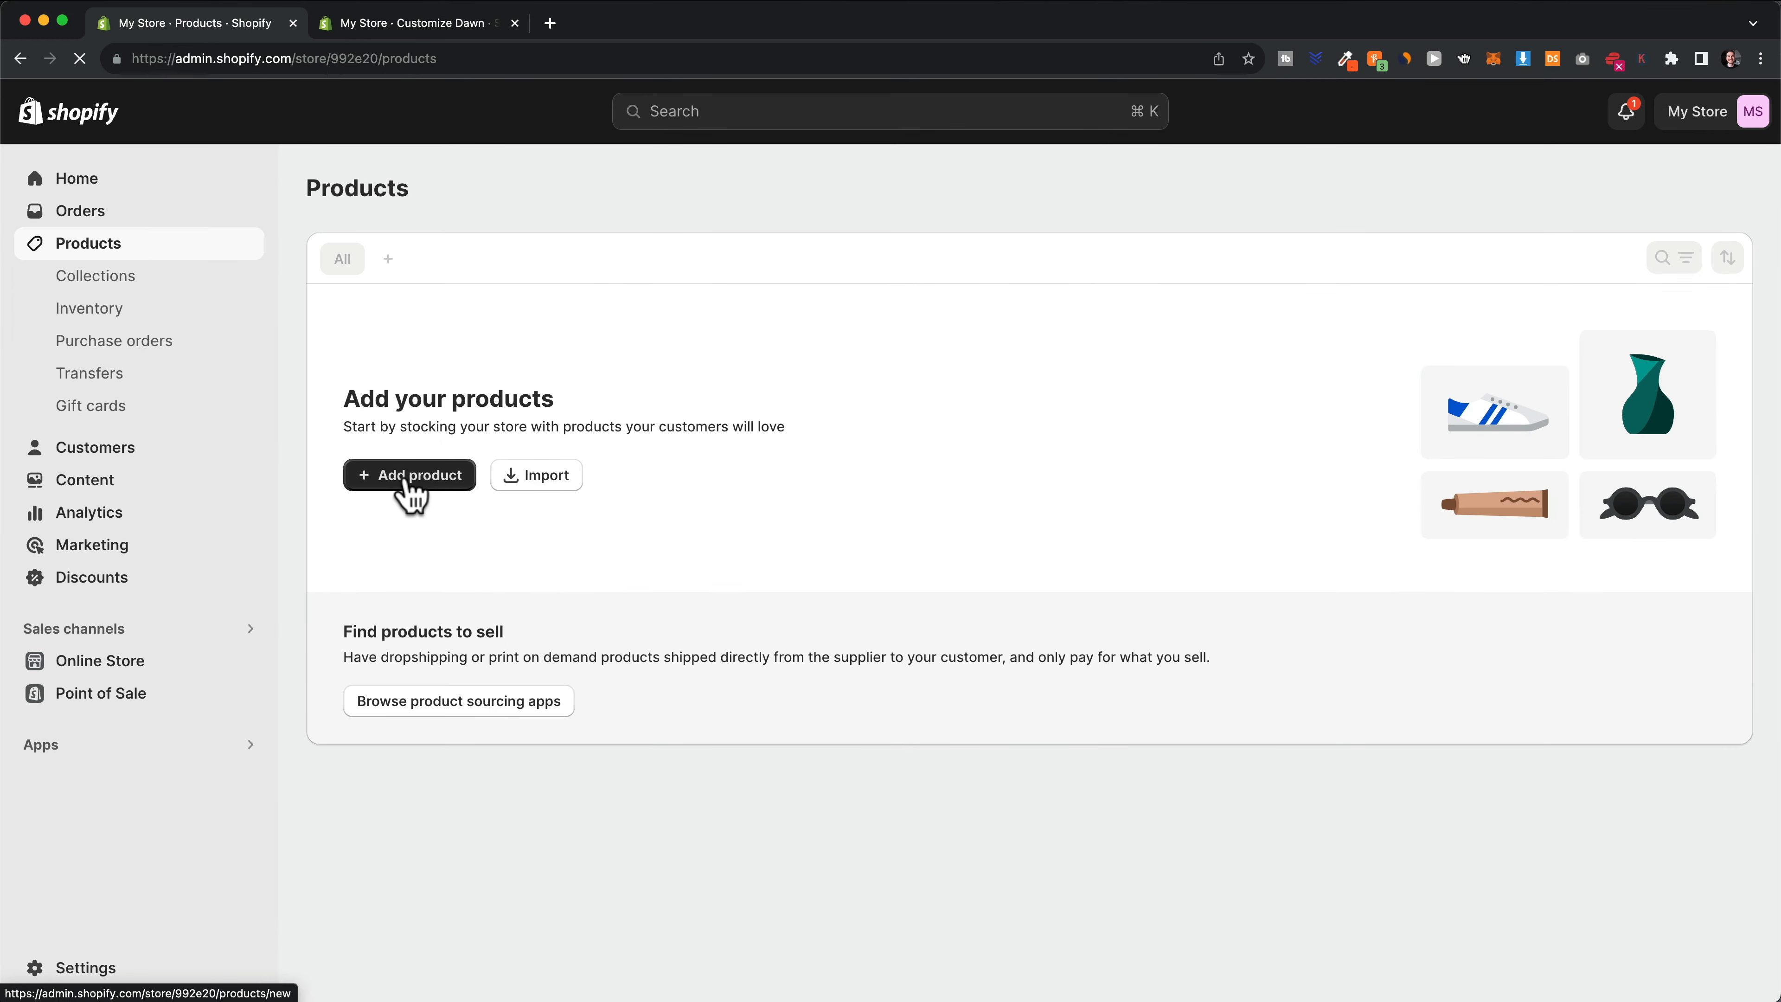
left_click(412, 496)
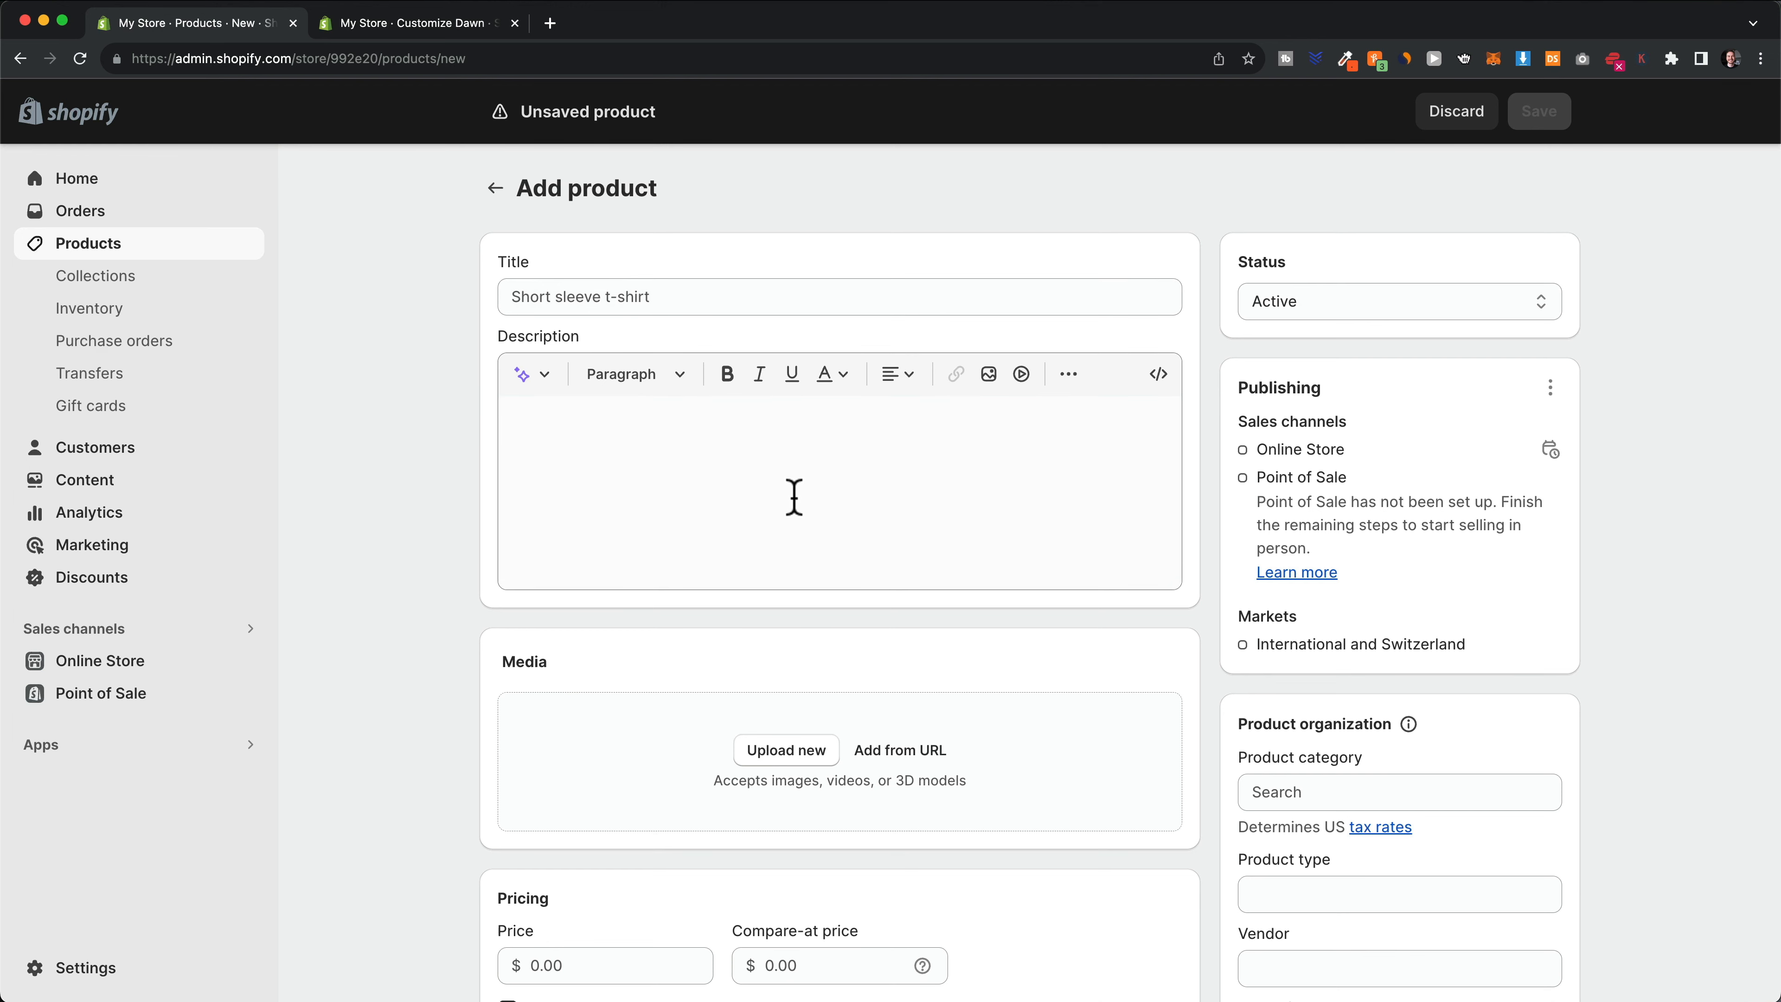
left_click(631, 296)
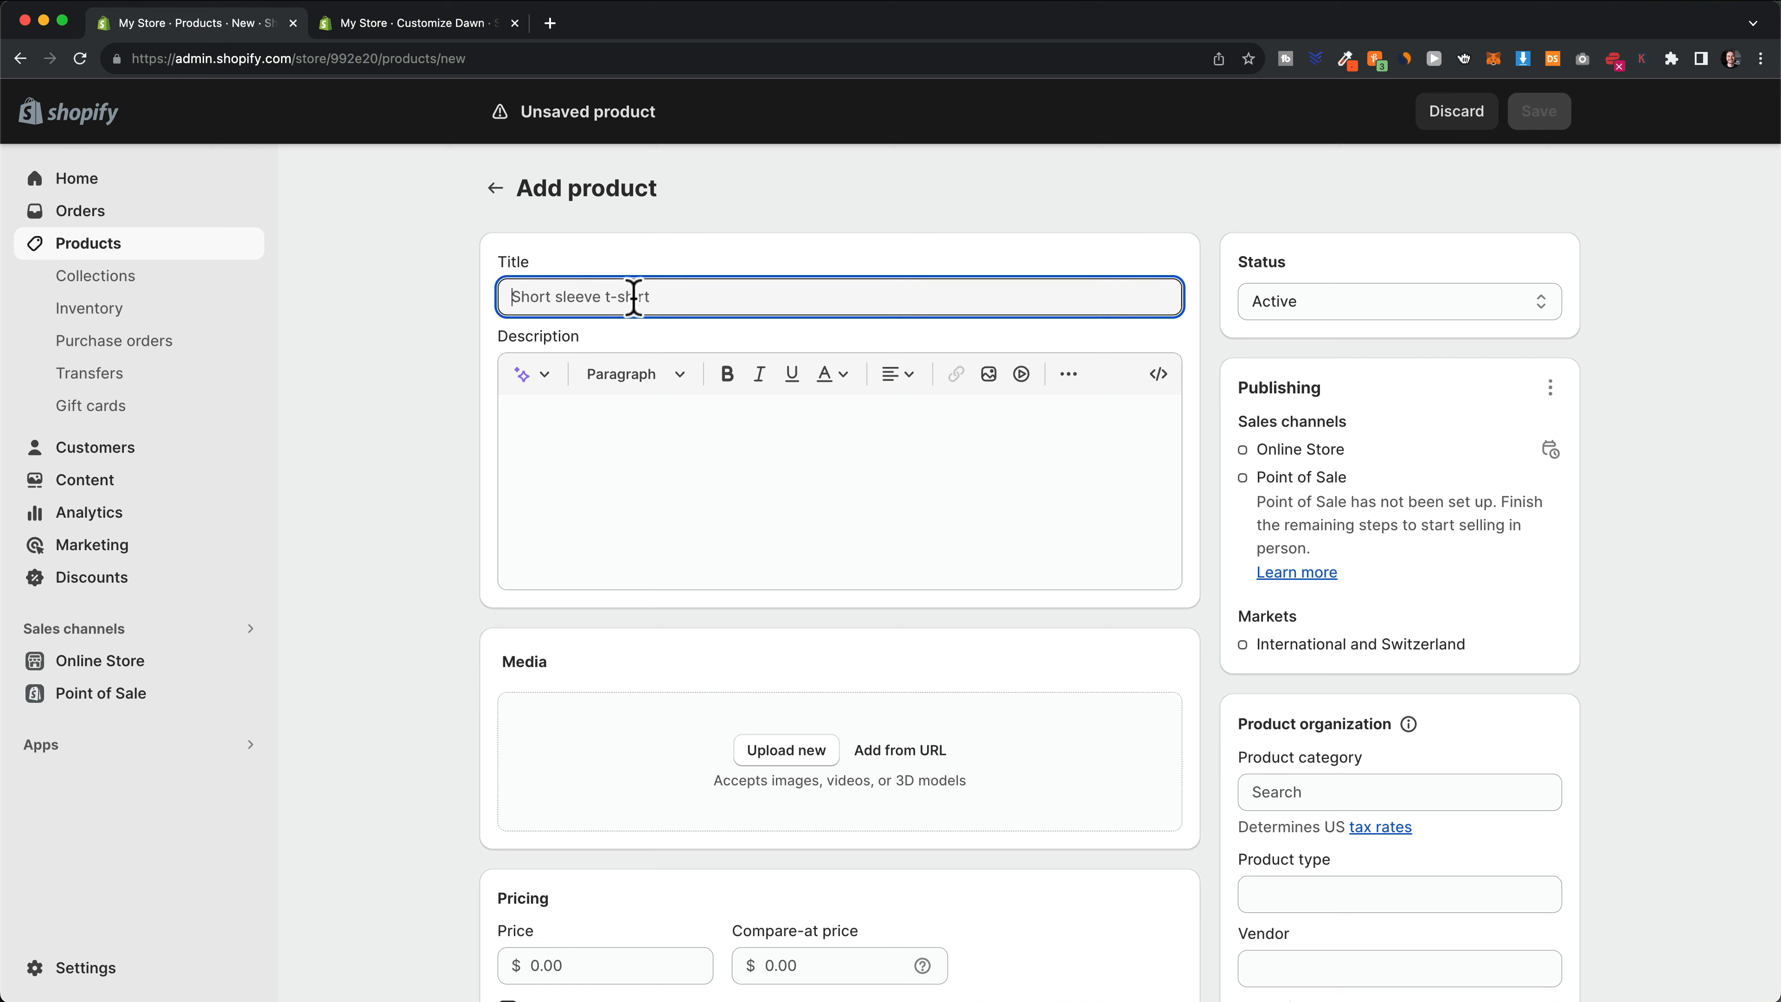
type("Hoodie")
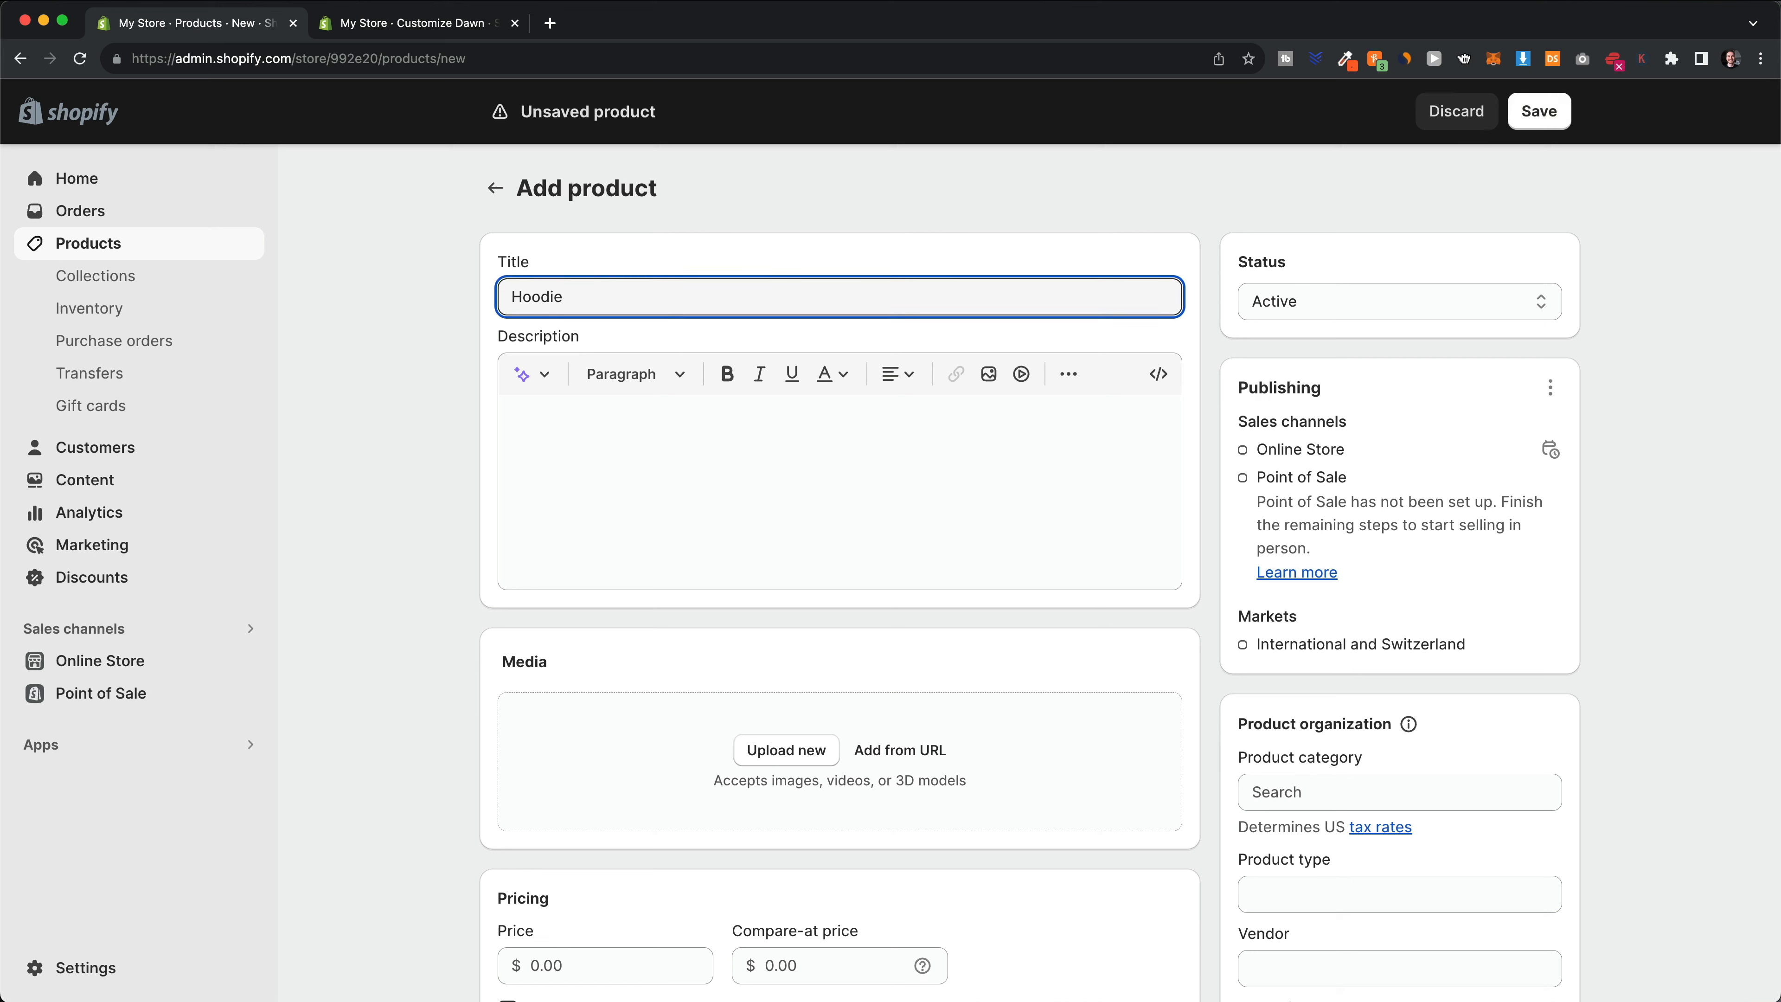
left_click_drag(584, 295, 465, 307)
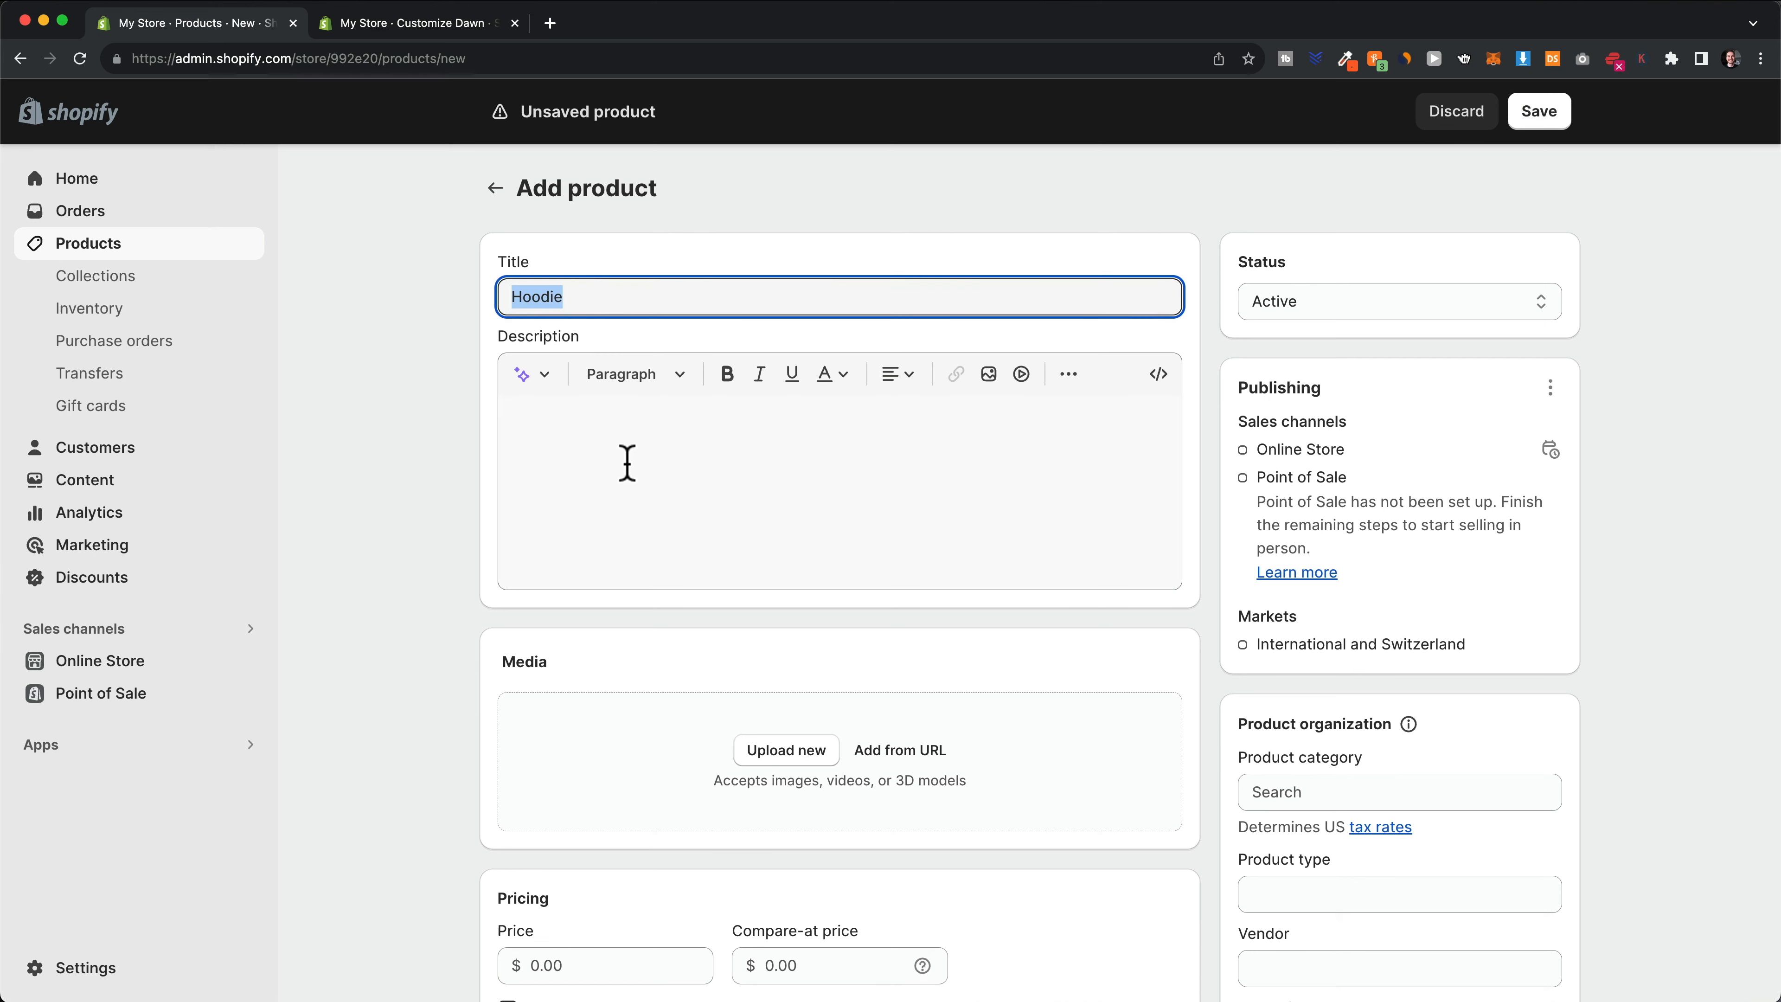
Examine the options for generating the hoodie's product description automatically
left_click(597, 447)
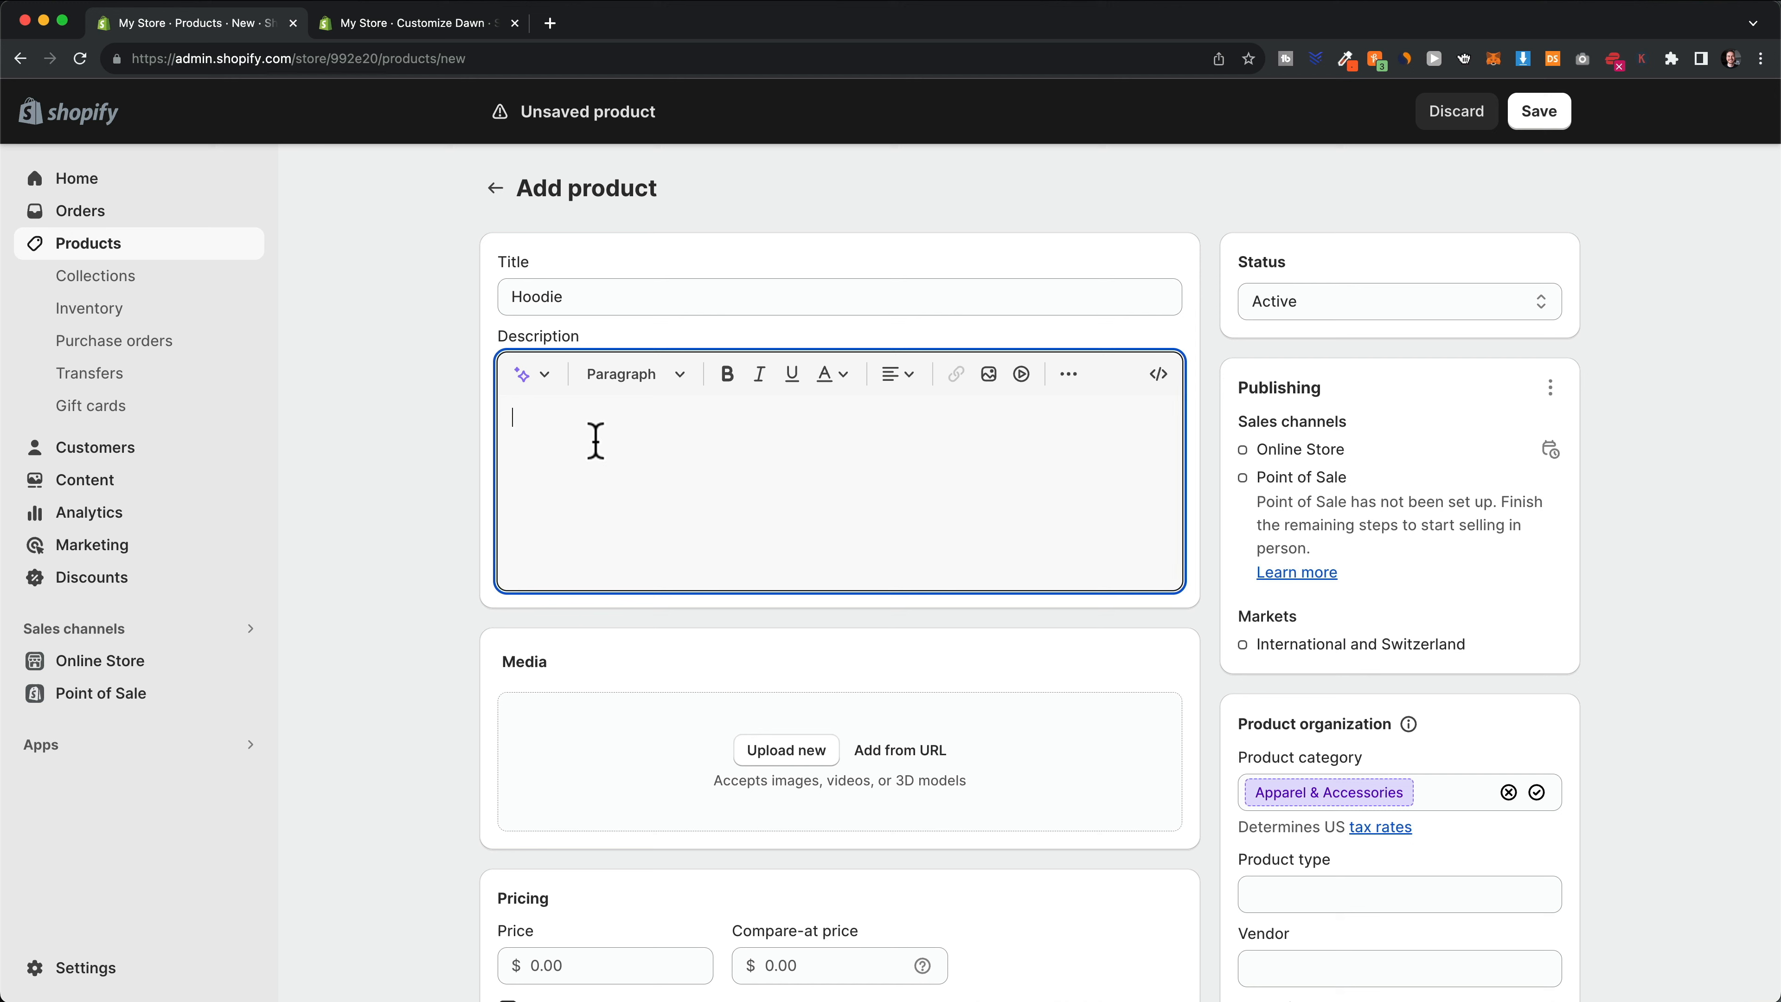
left_click(526, 379)
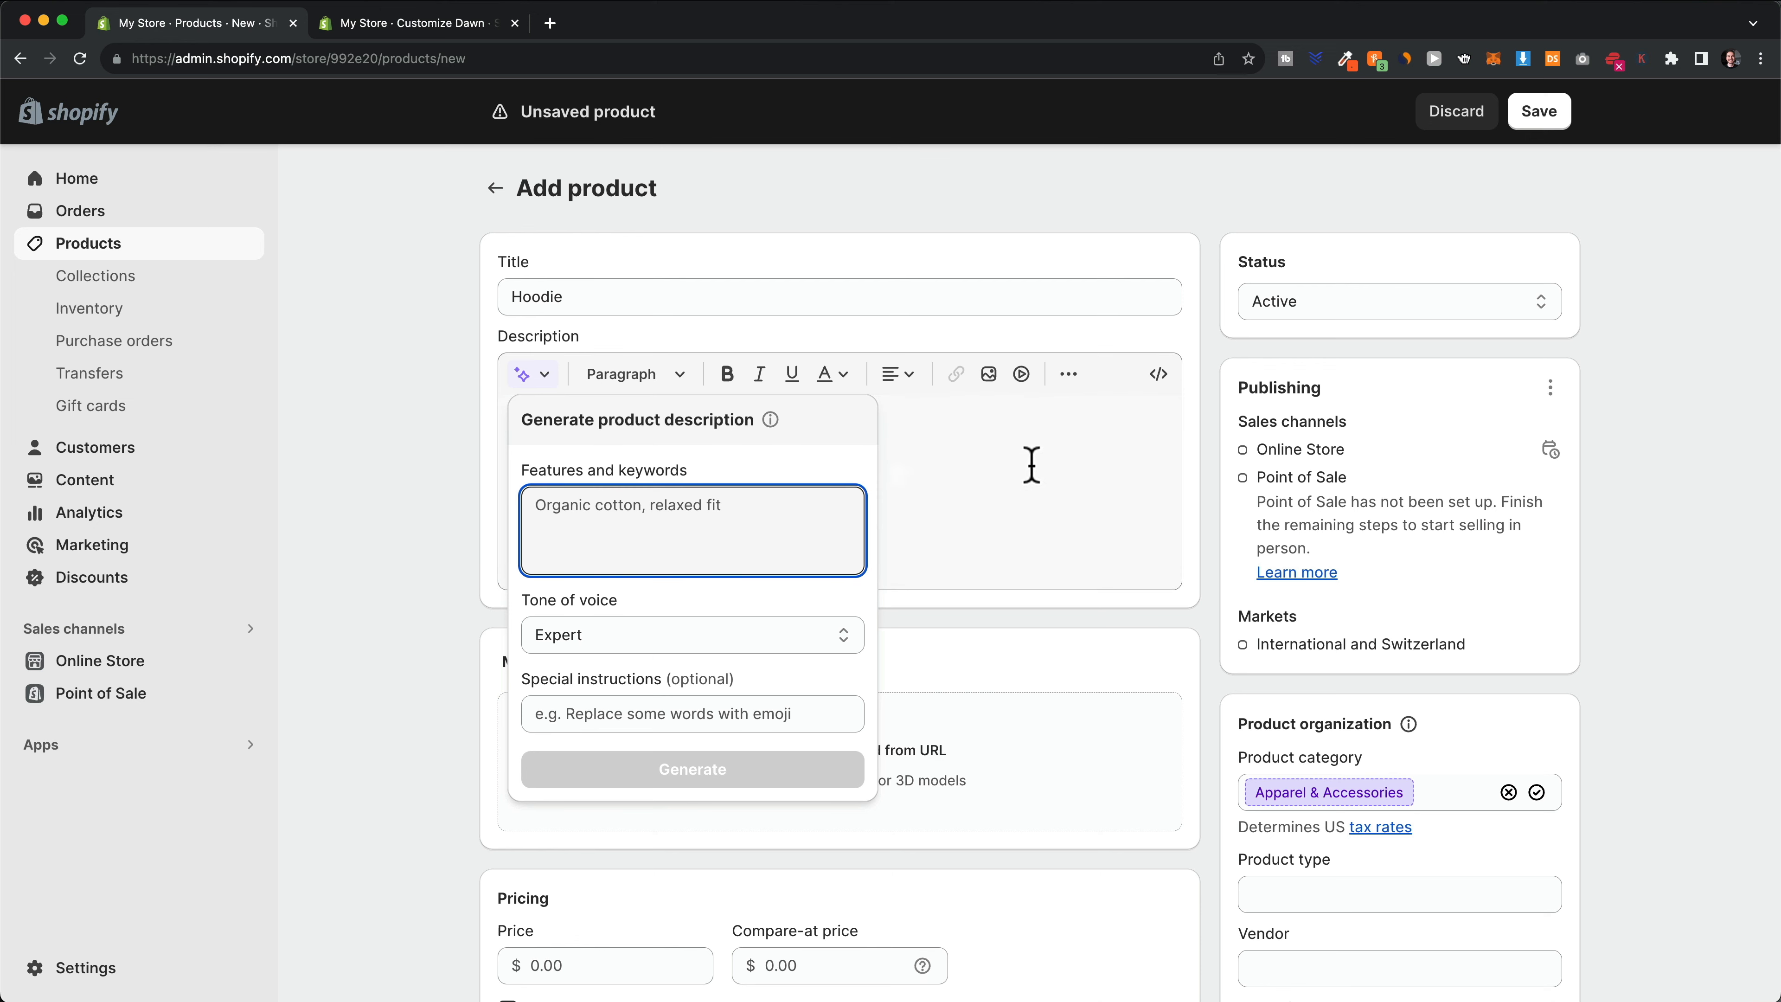
left_click(996, 483)
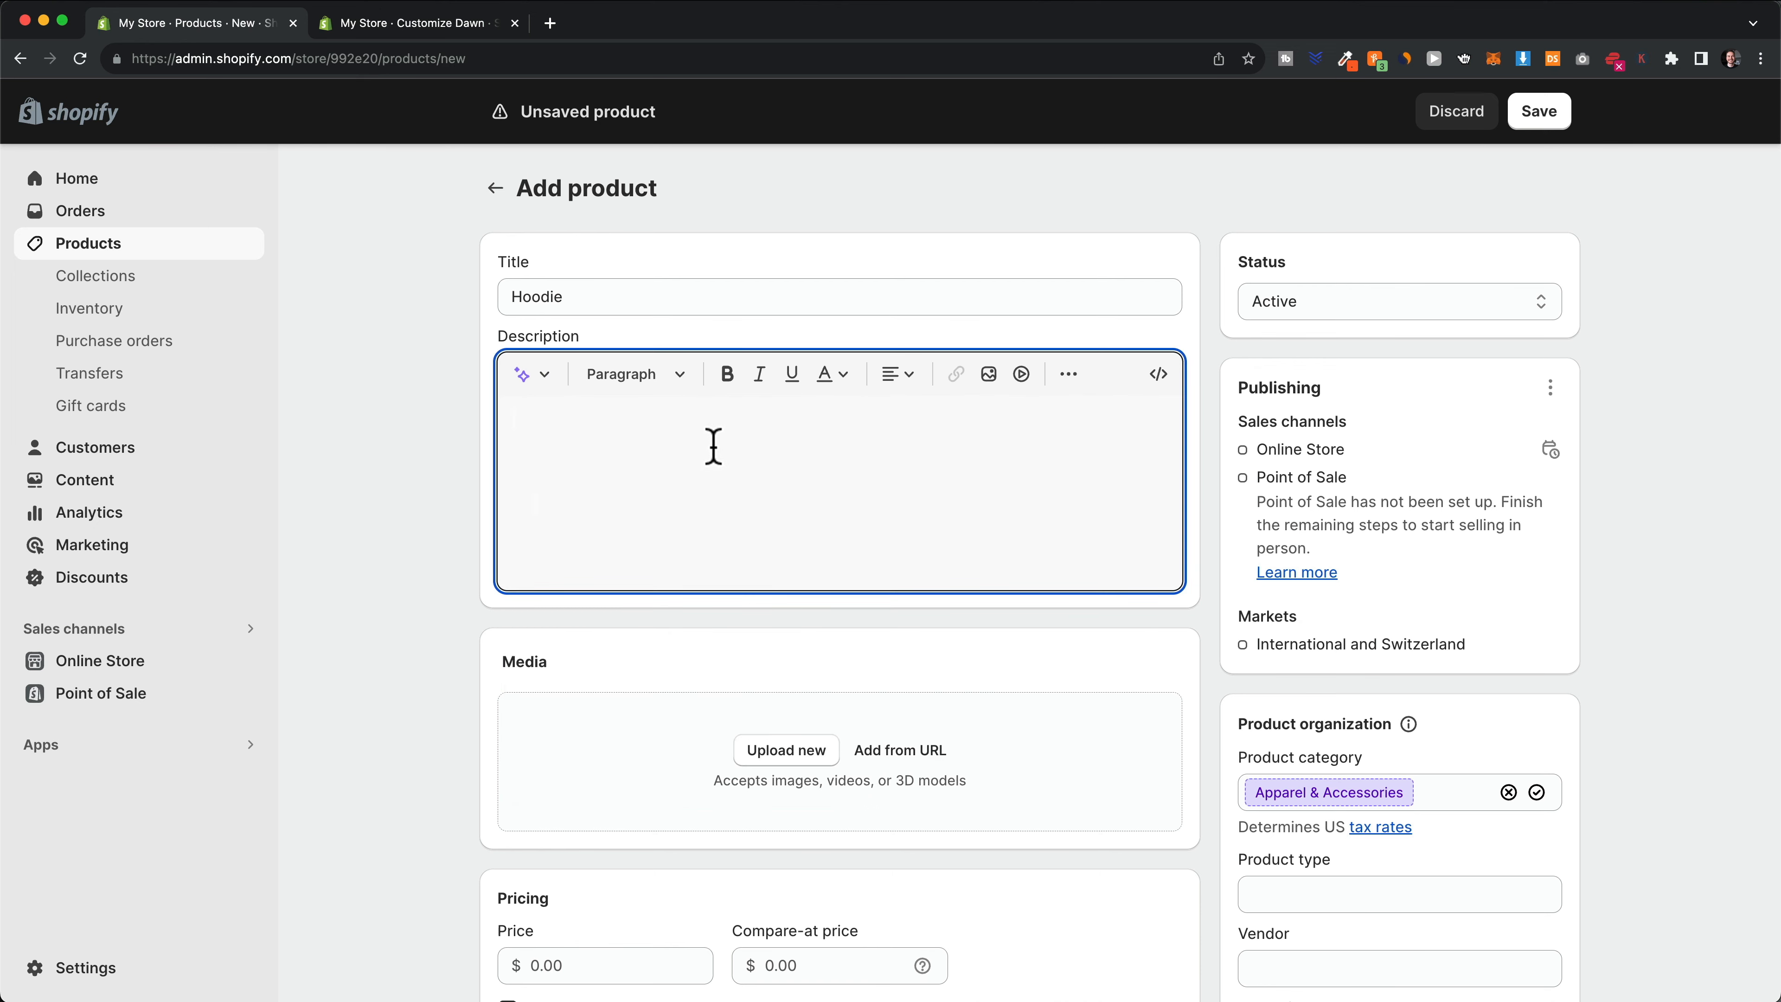
Add the six grey and brown hoodie photos to the product's media
scroll(723, 443, "down", 3)
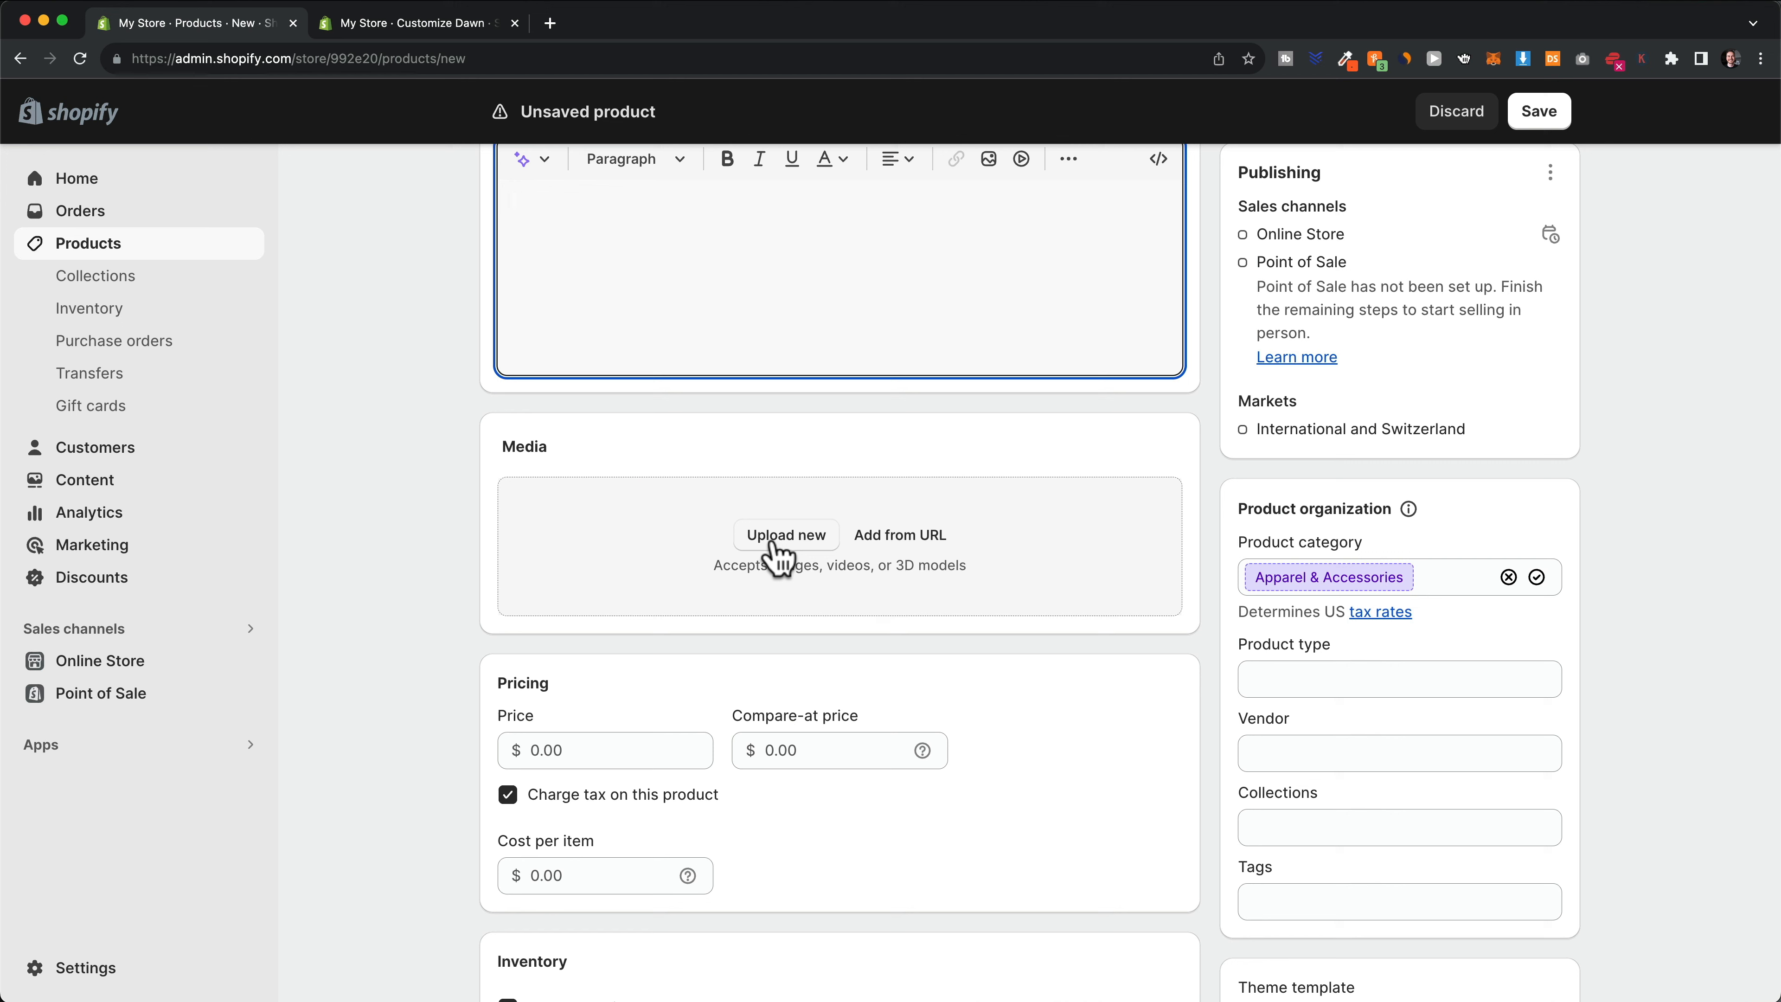
left_click(777, 551)
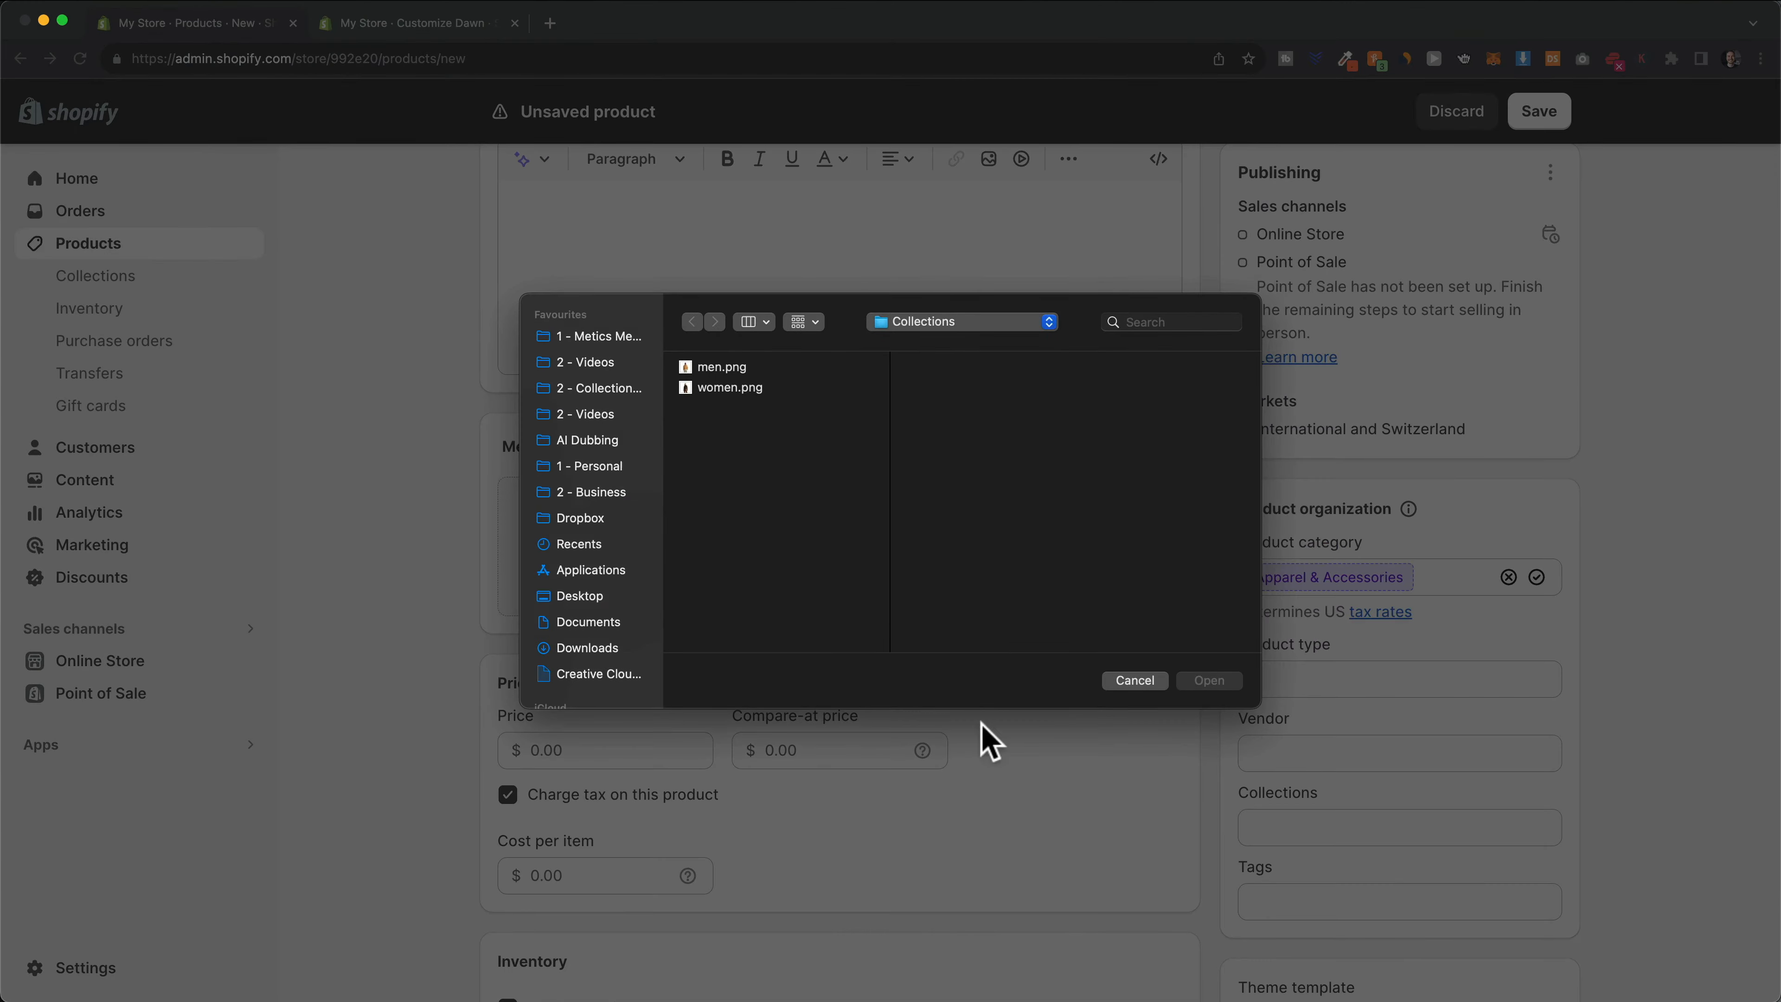
left_click(1130, 681)
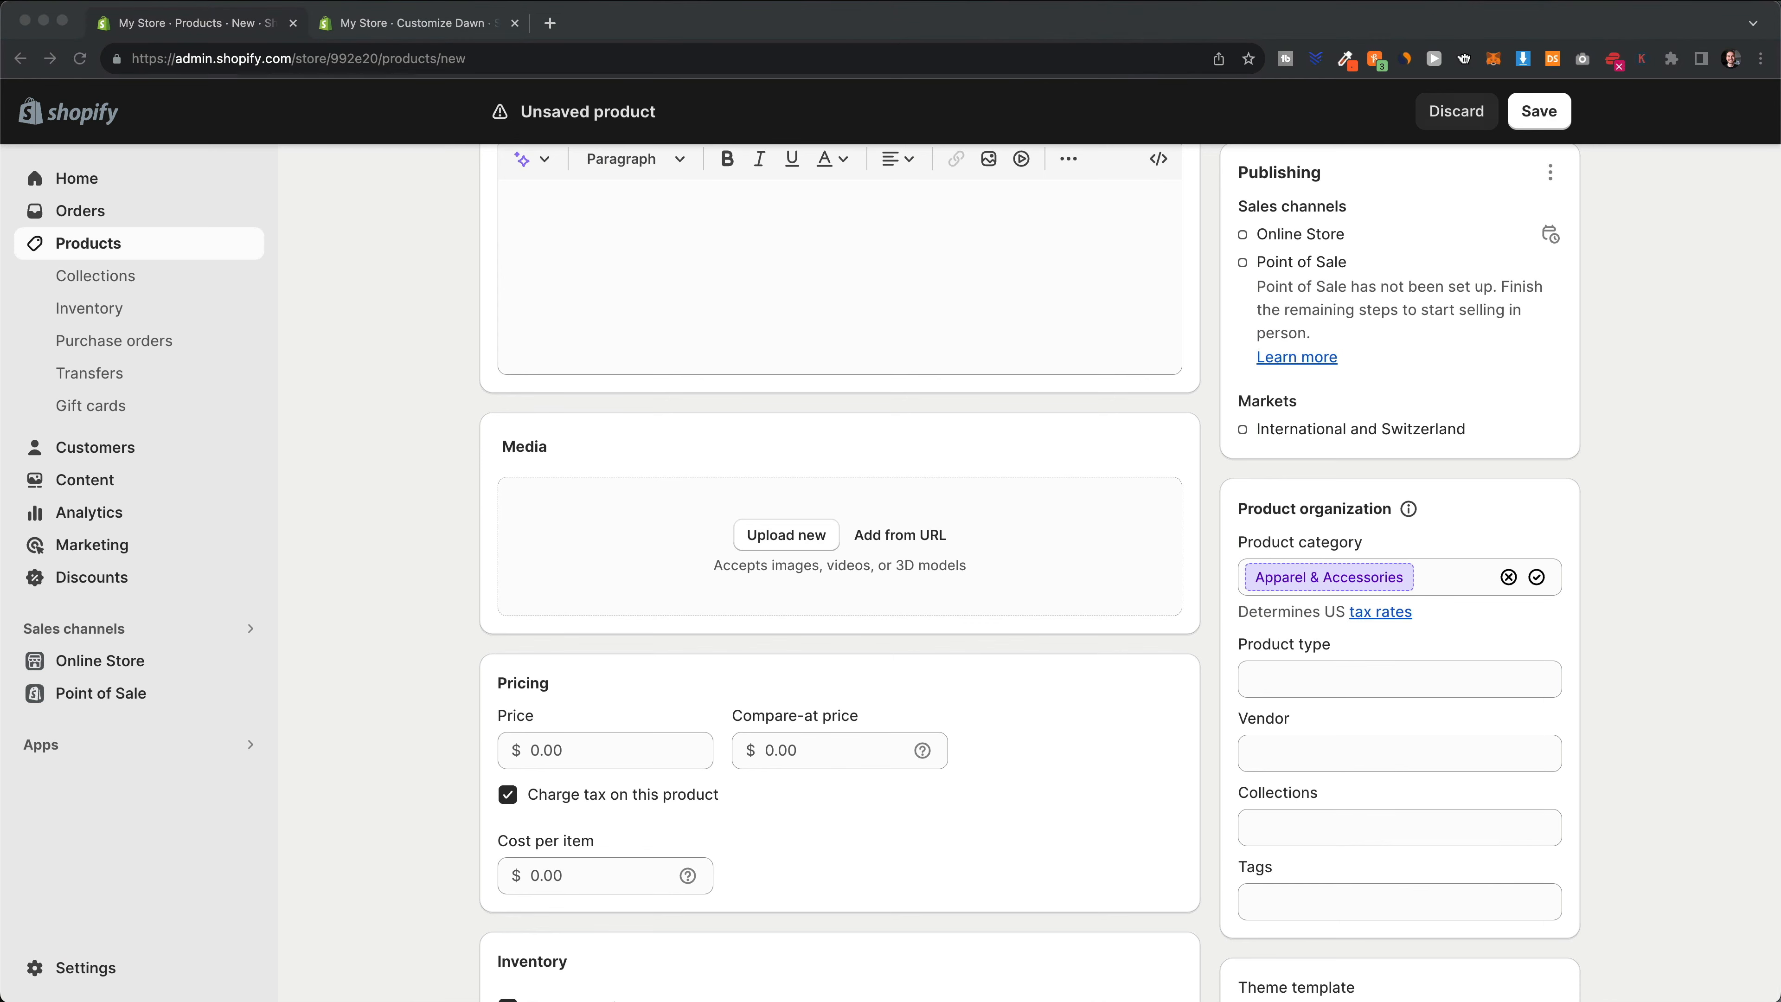
left_click_drag(835, 761, 799, 577)
scroll(905, 509, "down", 2)
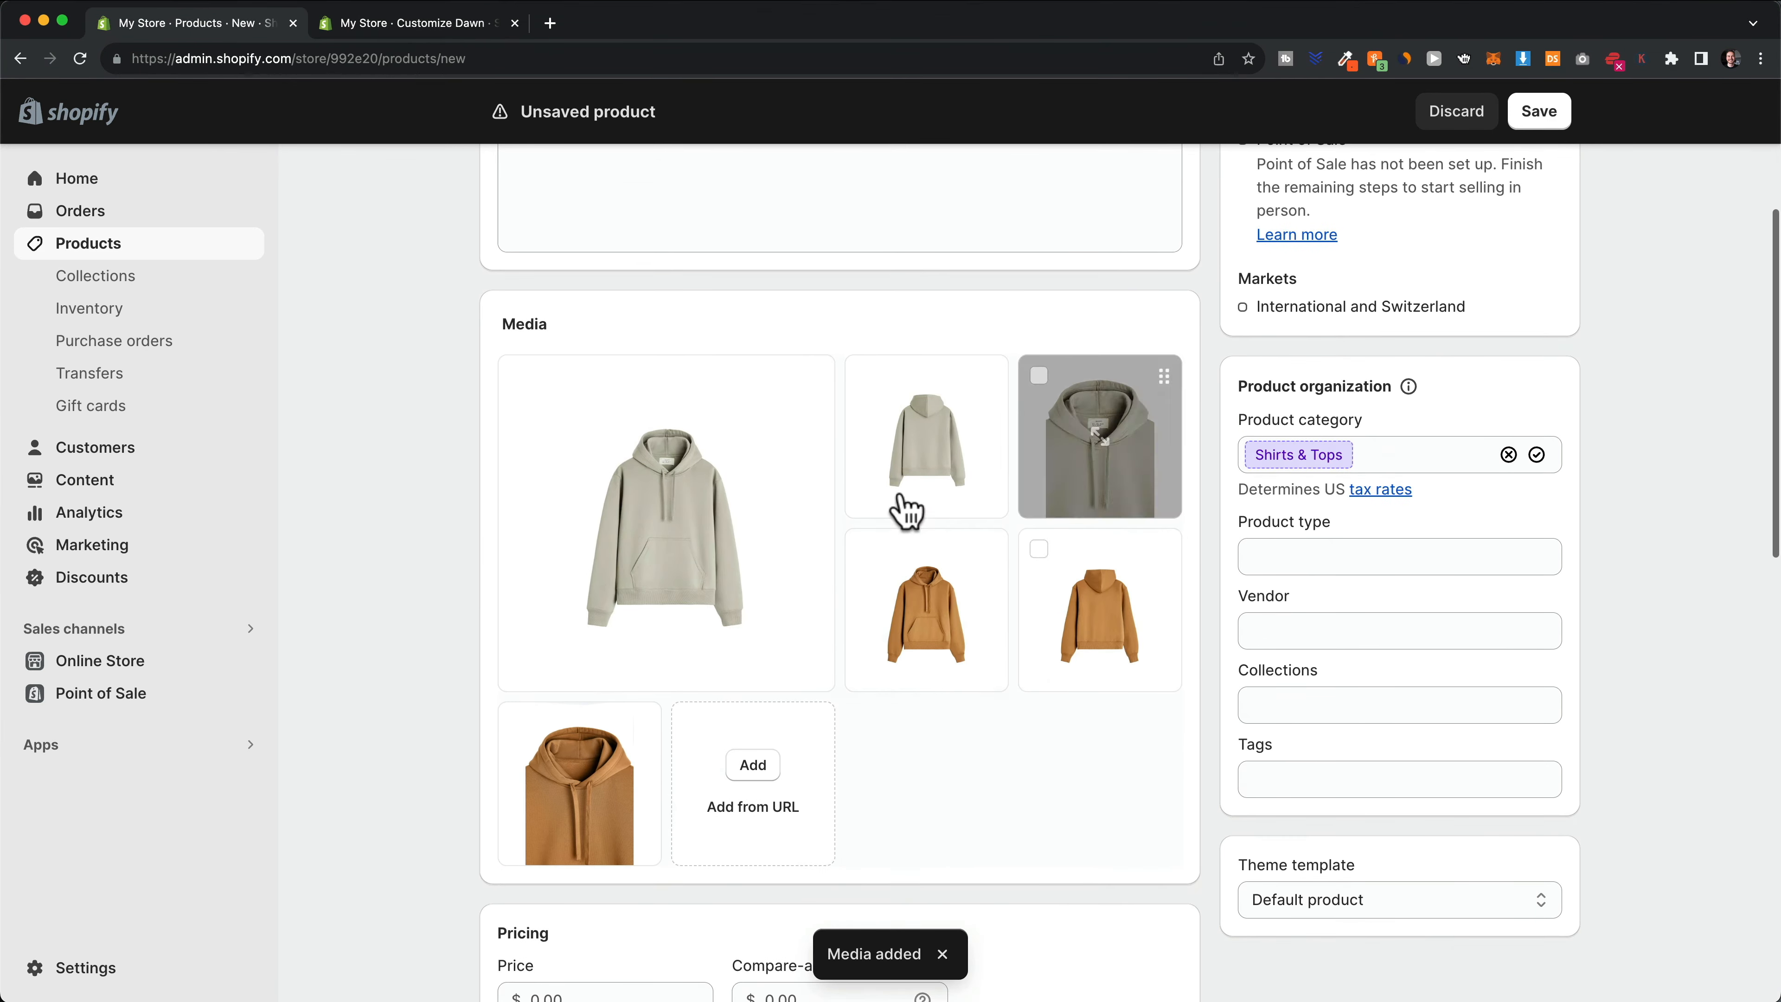
mouse_move(922, 600)
left_mouse_down()
mouse_move(728, 482)
mouse_move(979, 596)
mouse_move(970, 621)
mouse_move(987, 617)
mouse_move(946, 605)
left_mouse_up()
Set the hoodie's price to $99.00 and its compare-at price to $120.00
scroll(907, 585, "down", 8)
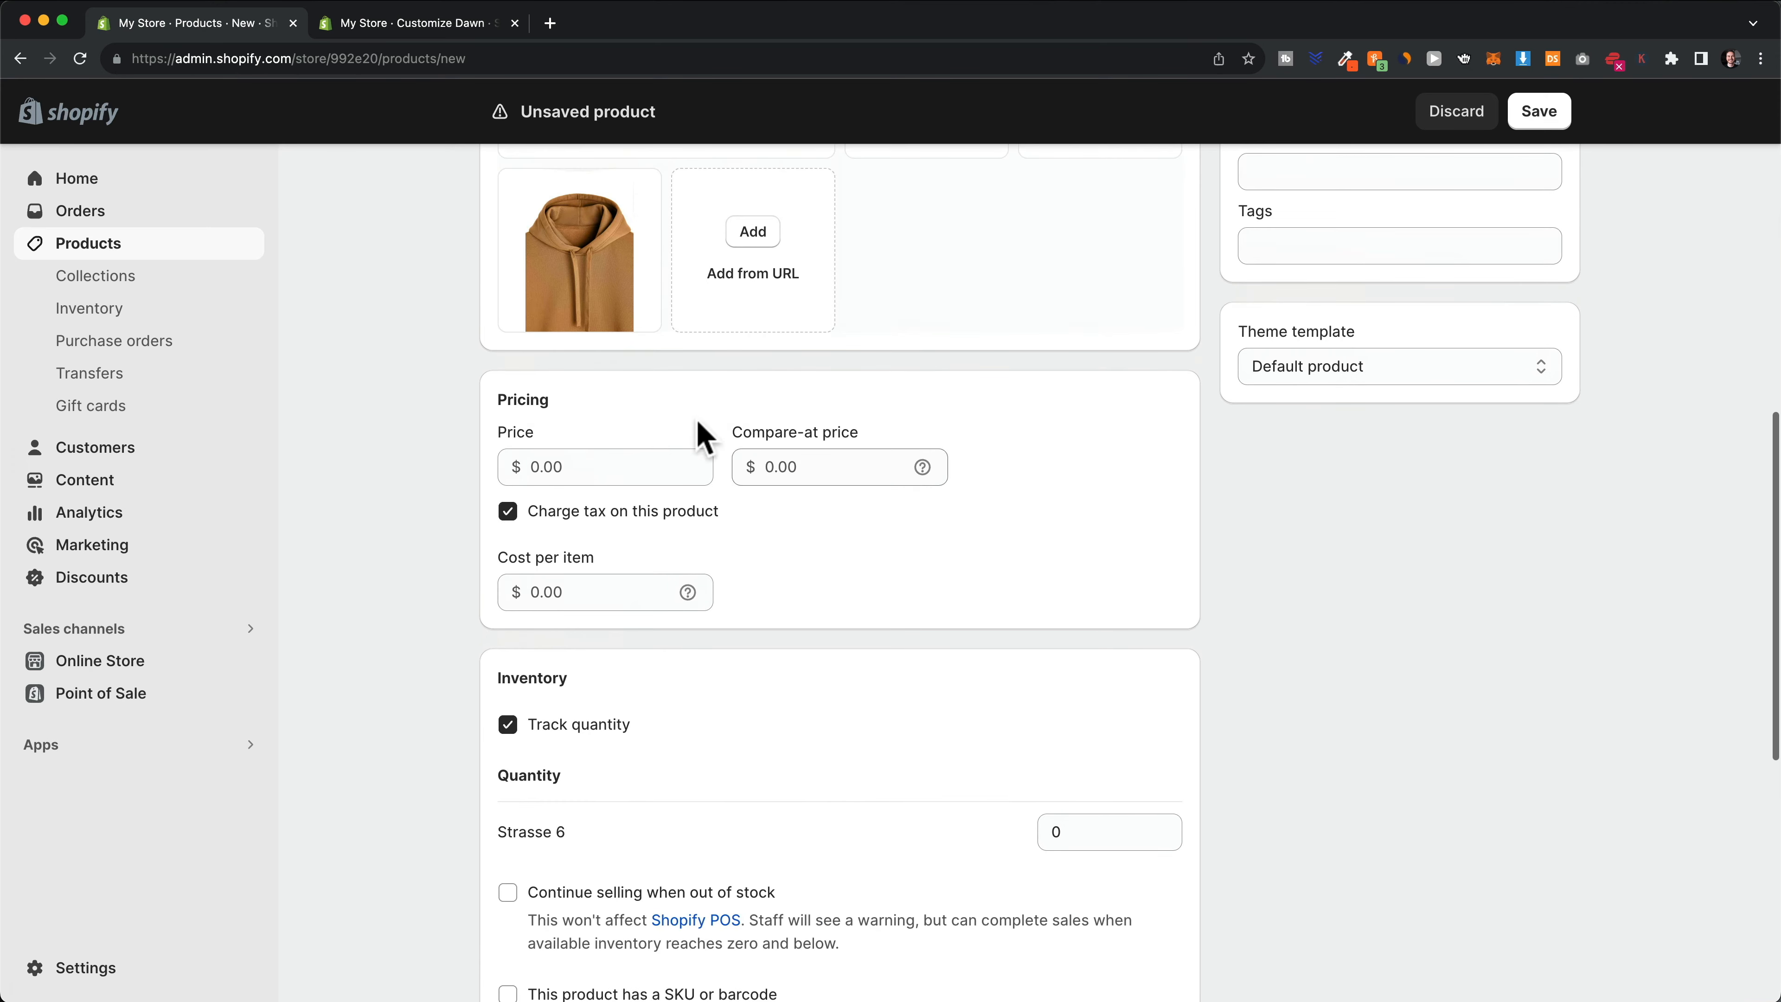
left_click(569, 467)
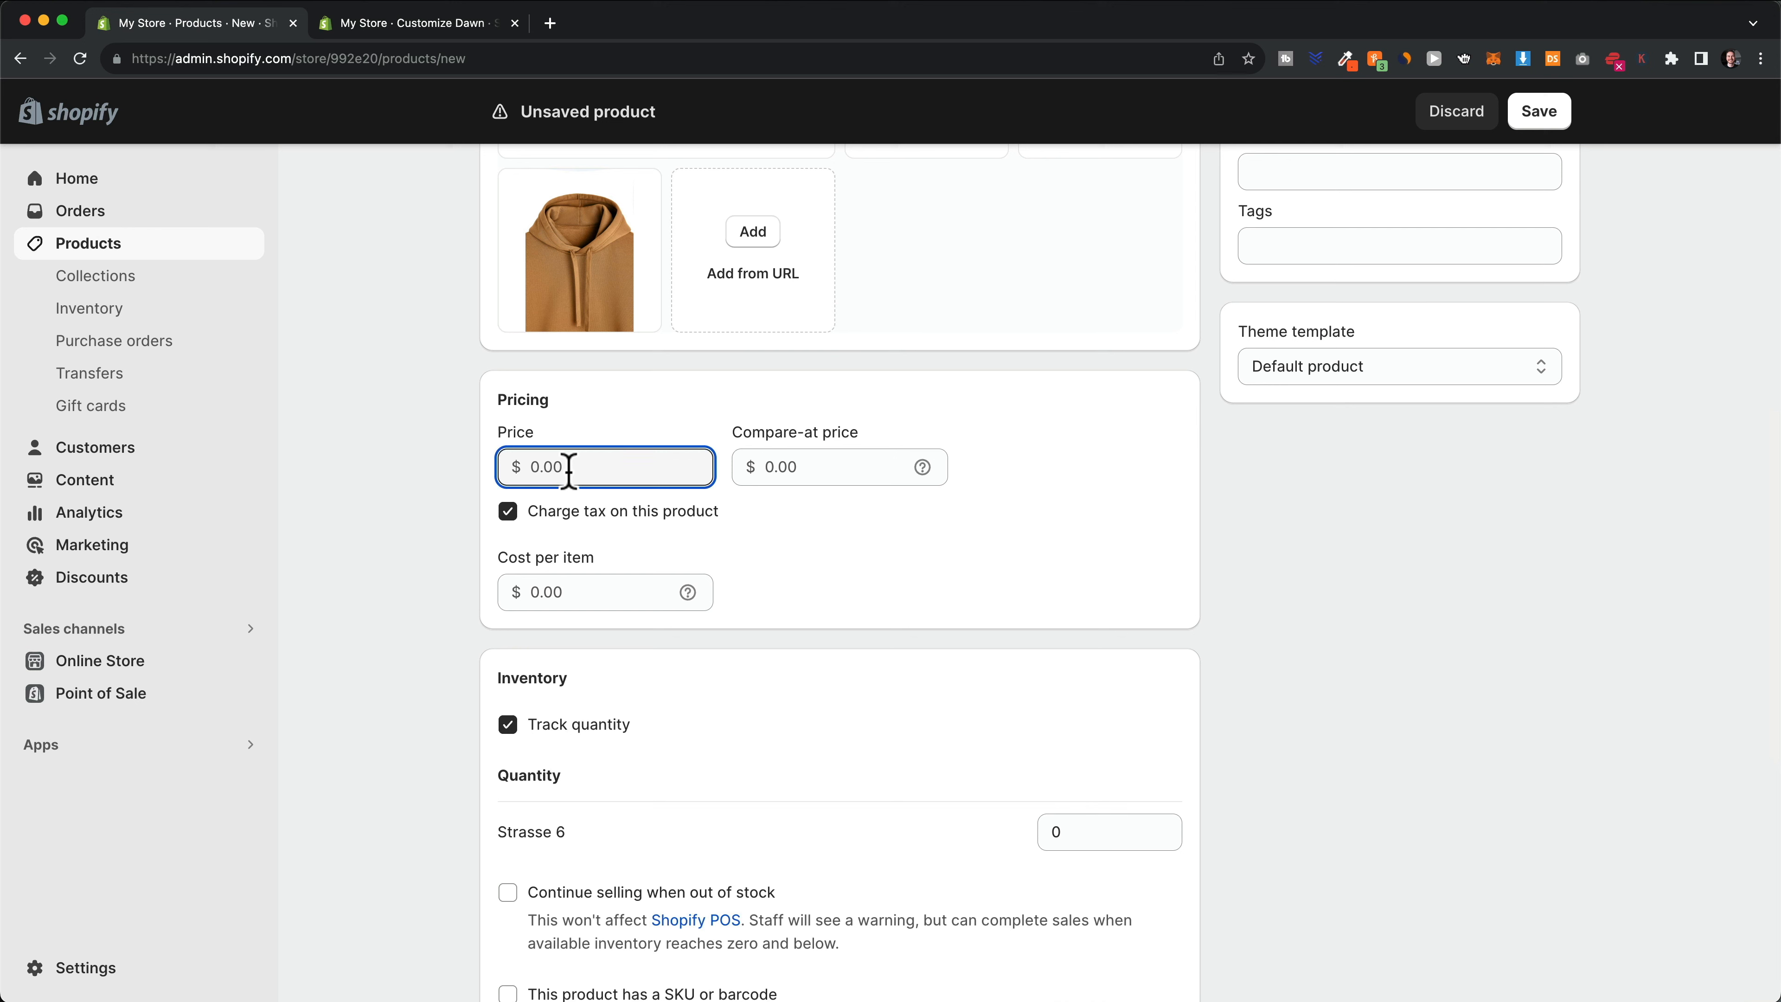
type("99")
left_click(785, 510)
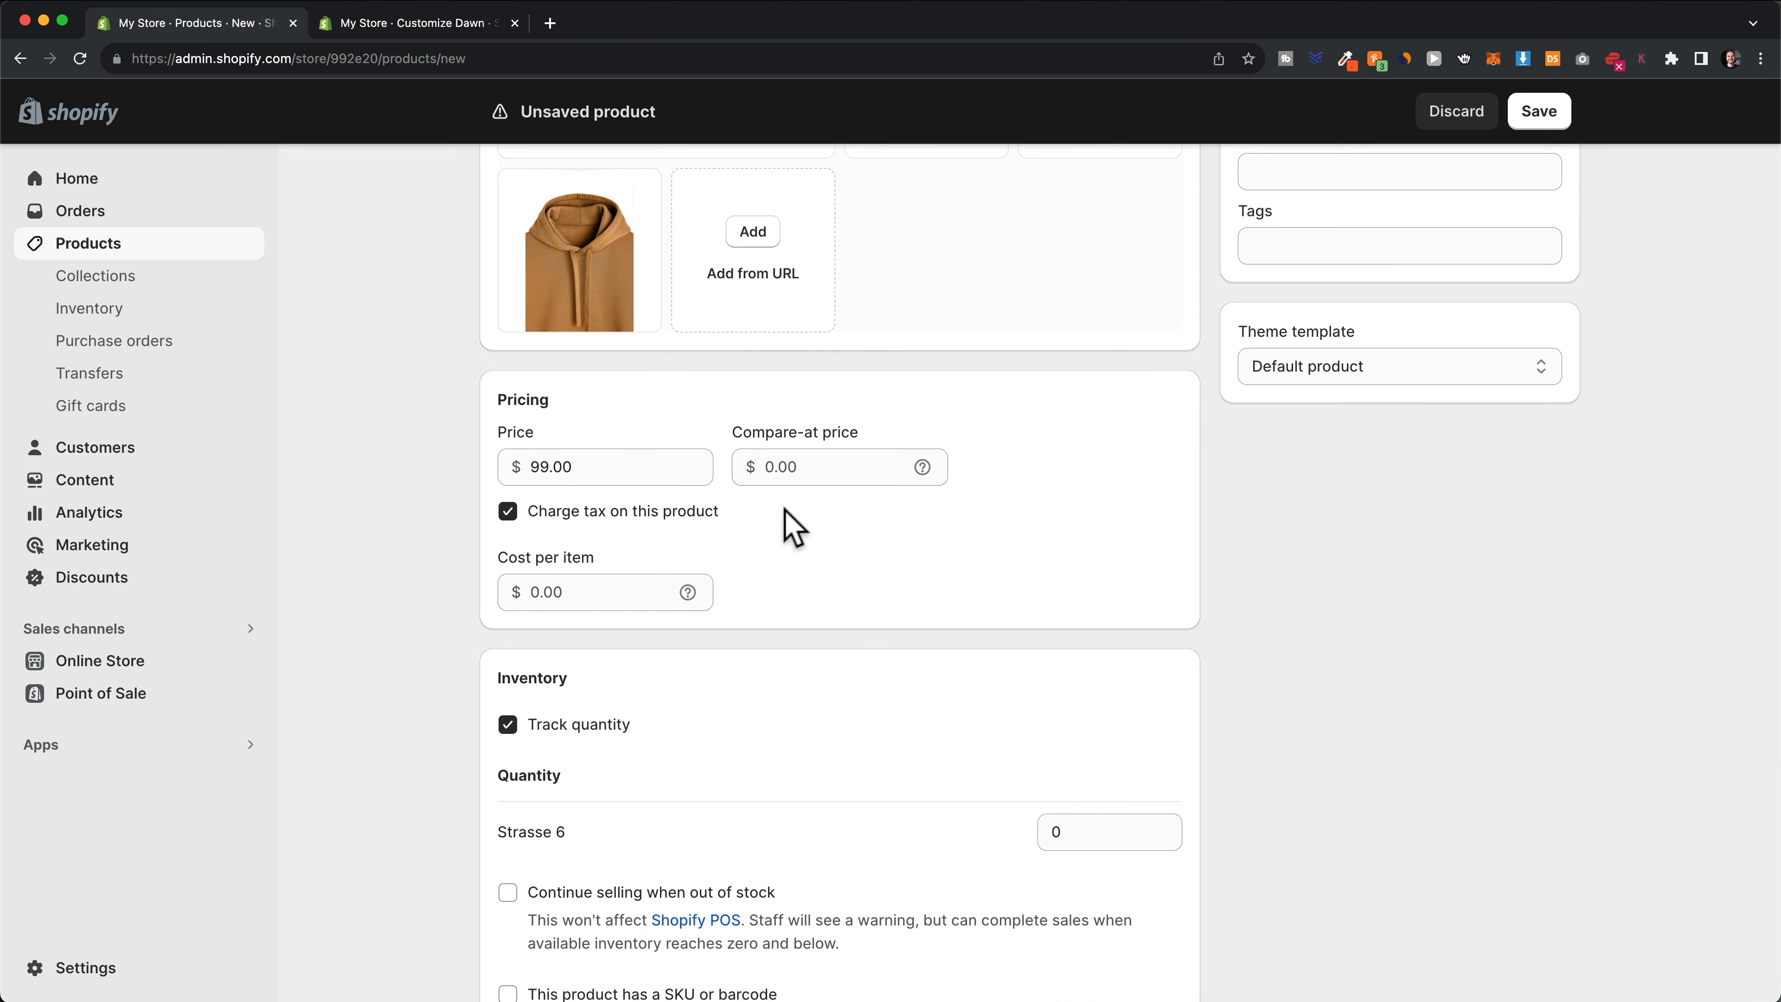
left_click(800, 466)
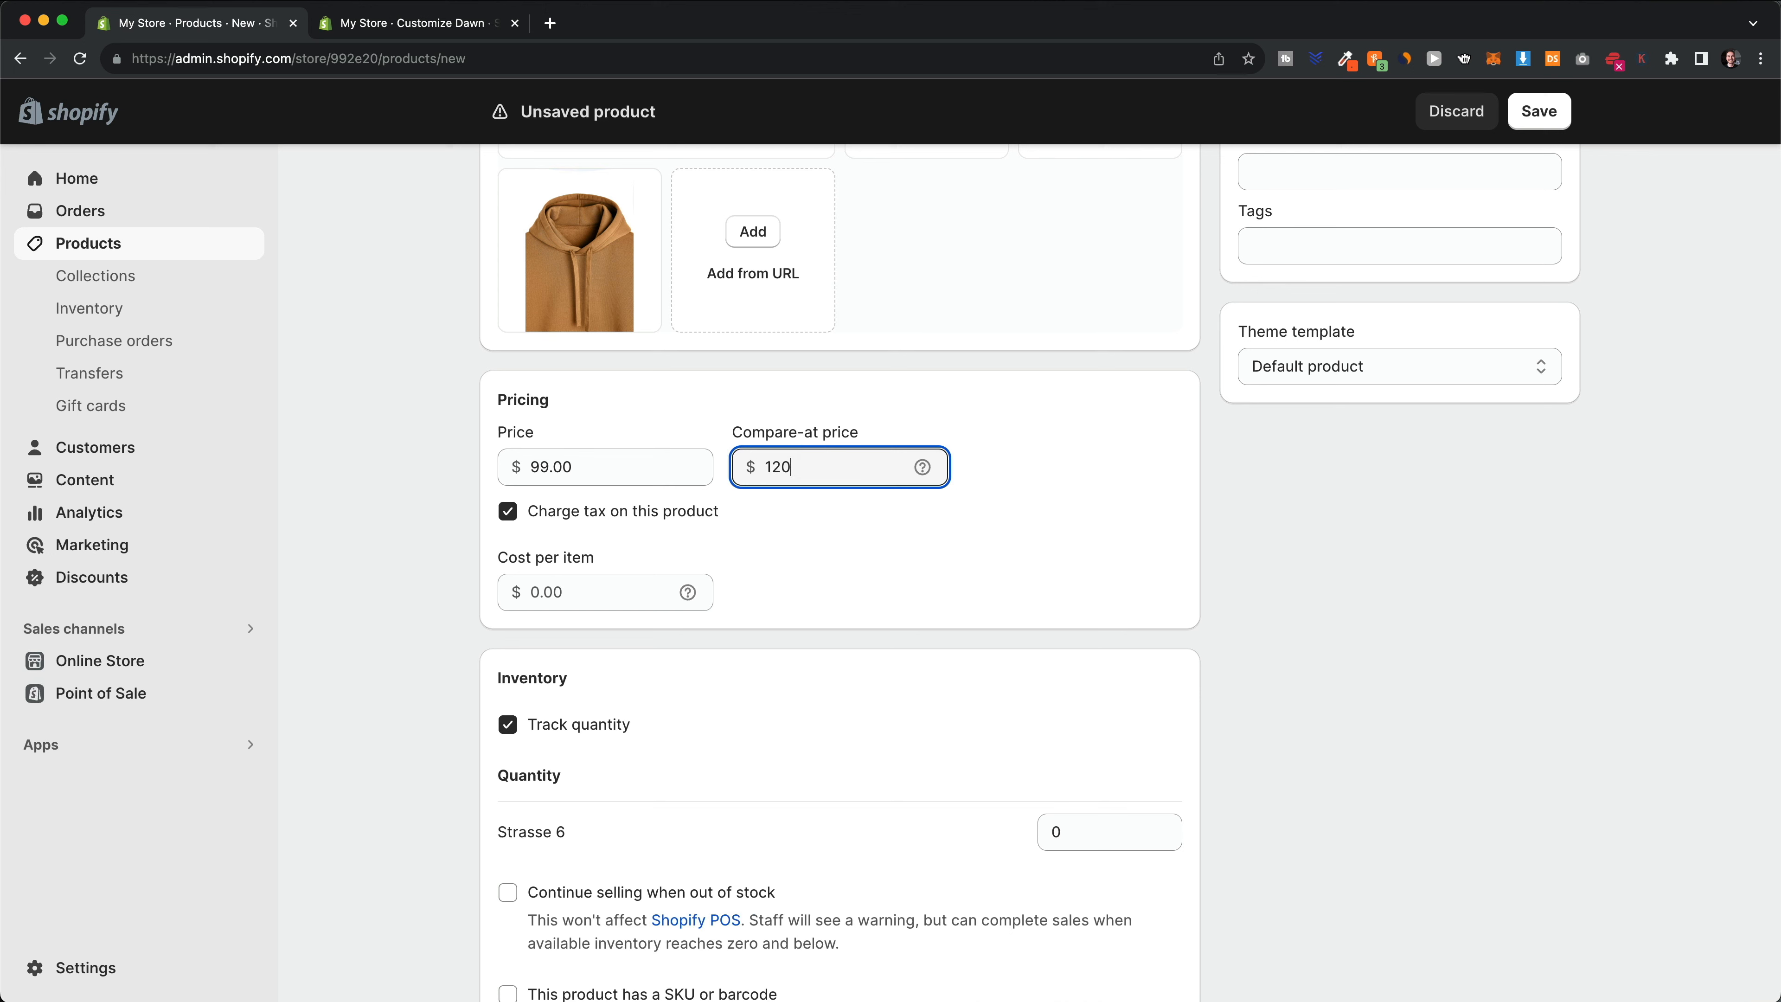
left_click(861, 528)
left_click(522, 466)
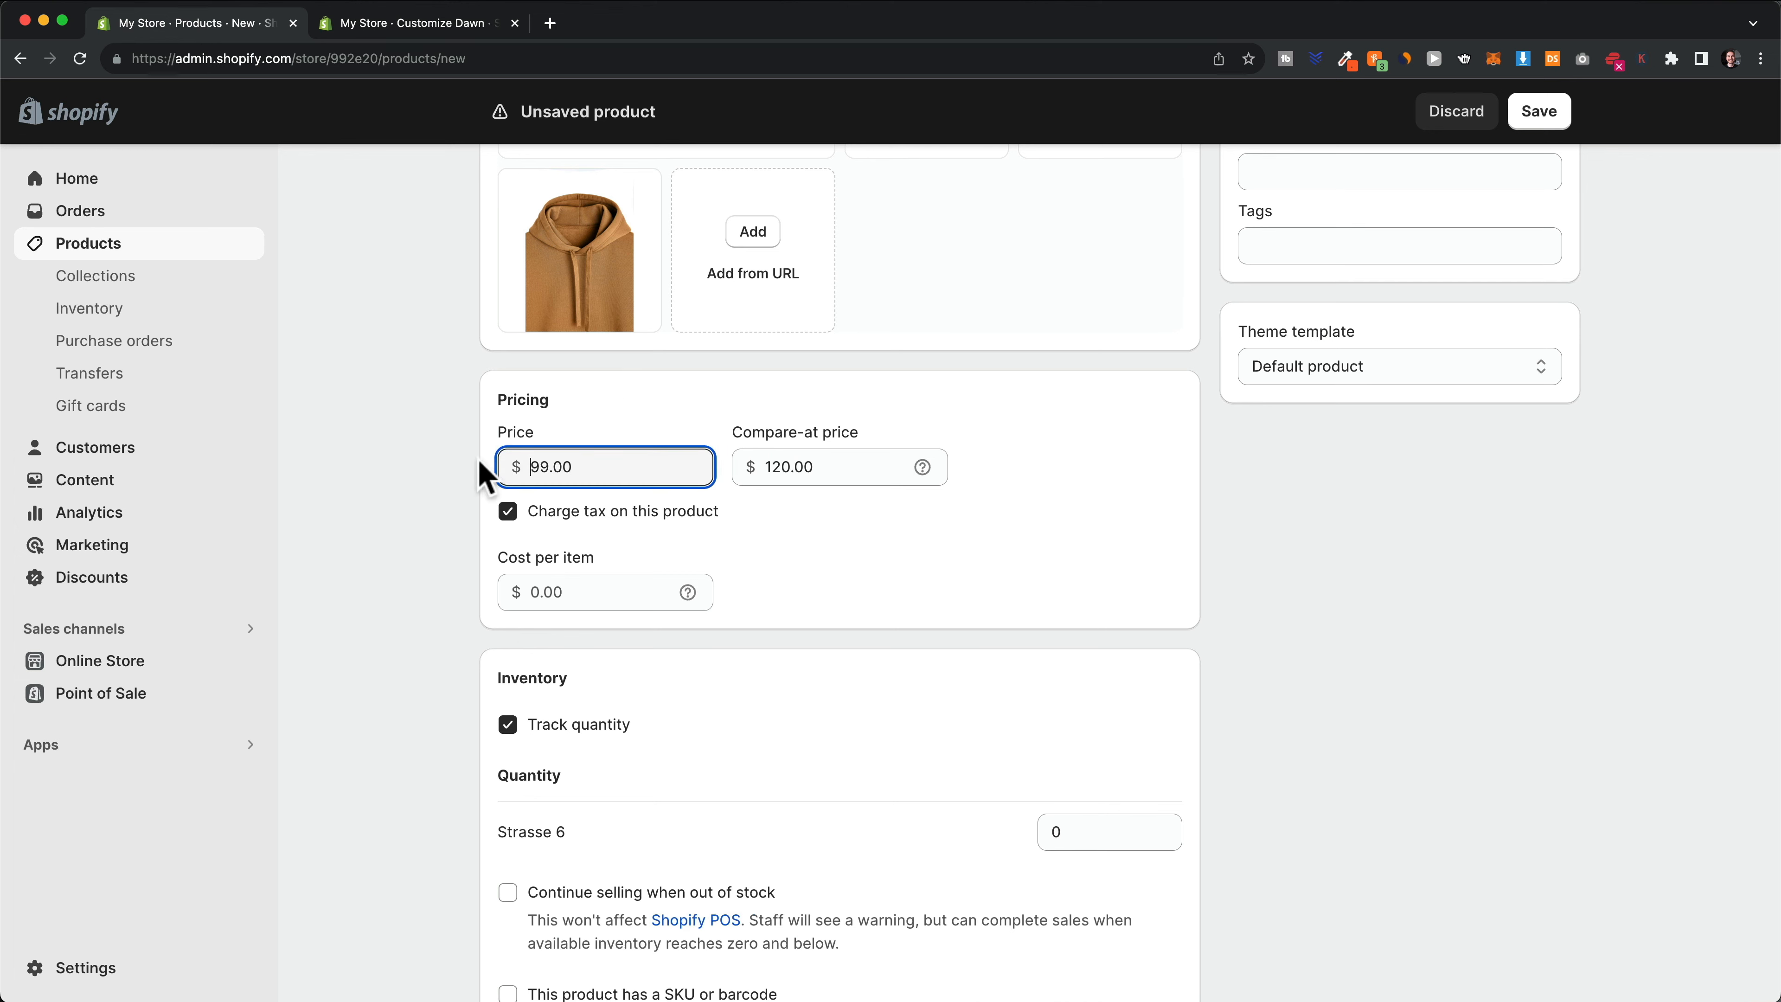
scroll(1193, 575, "up", 2)
left_click(1403, 617)
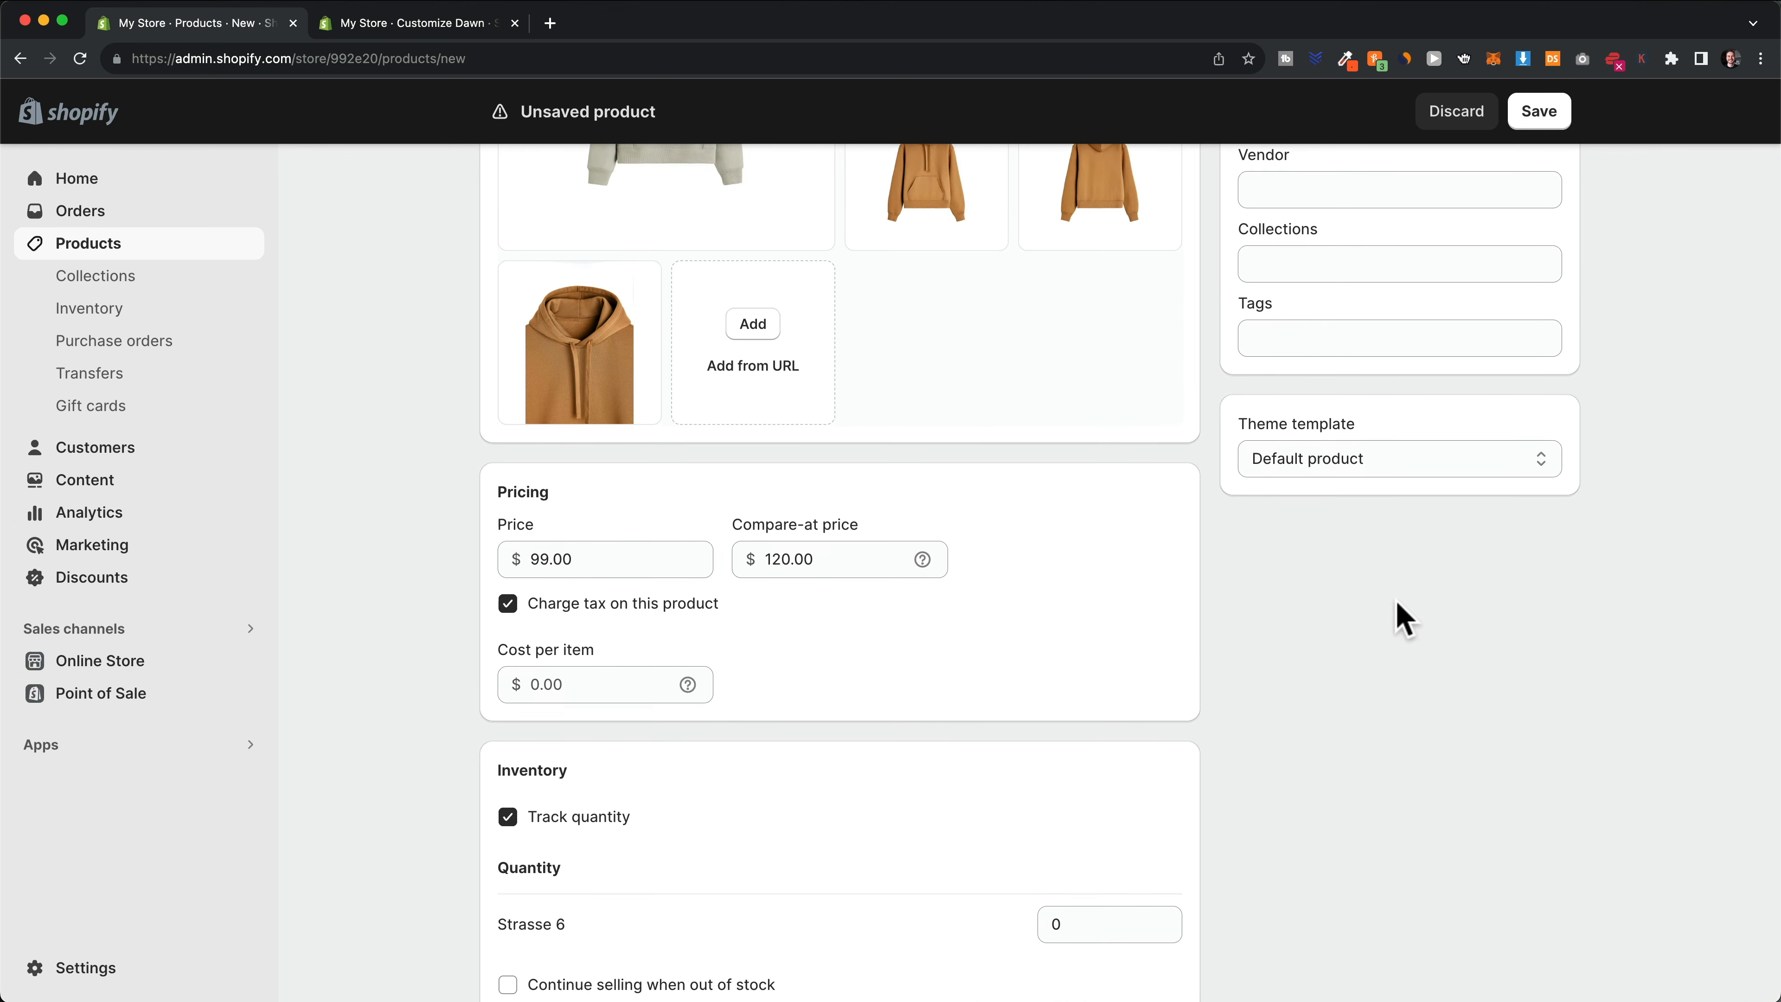
Look over the hoodie's inventory, shipping, variants and search engine listing settings
scroll(1403, 618, "down", 5)
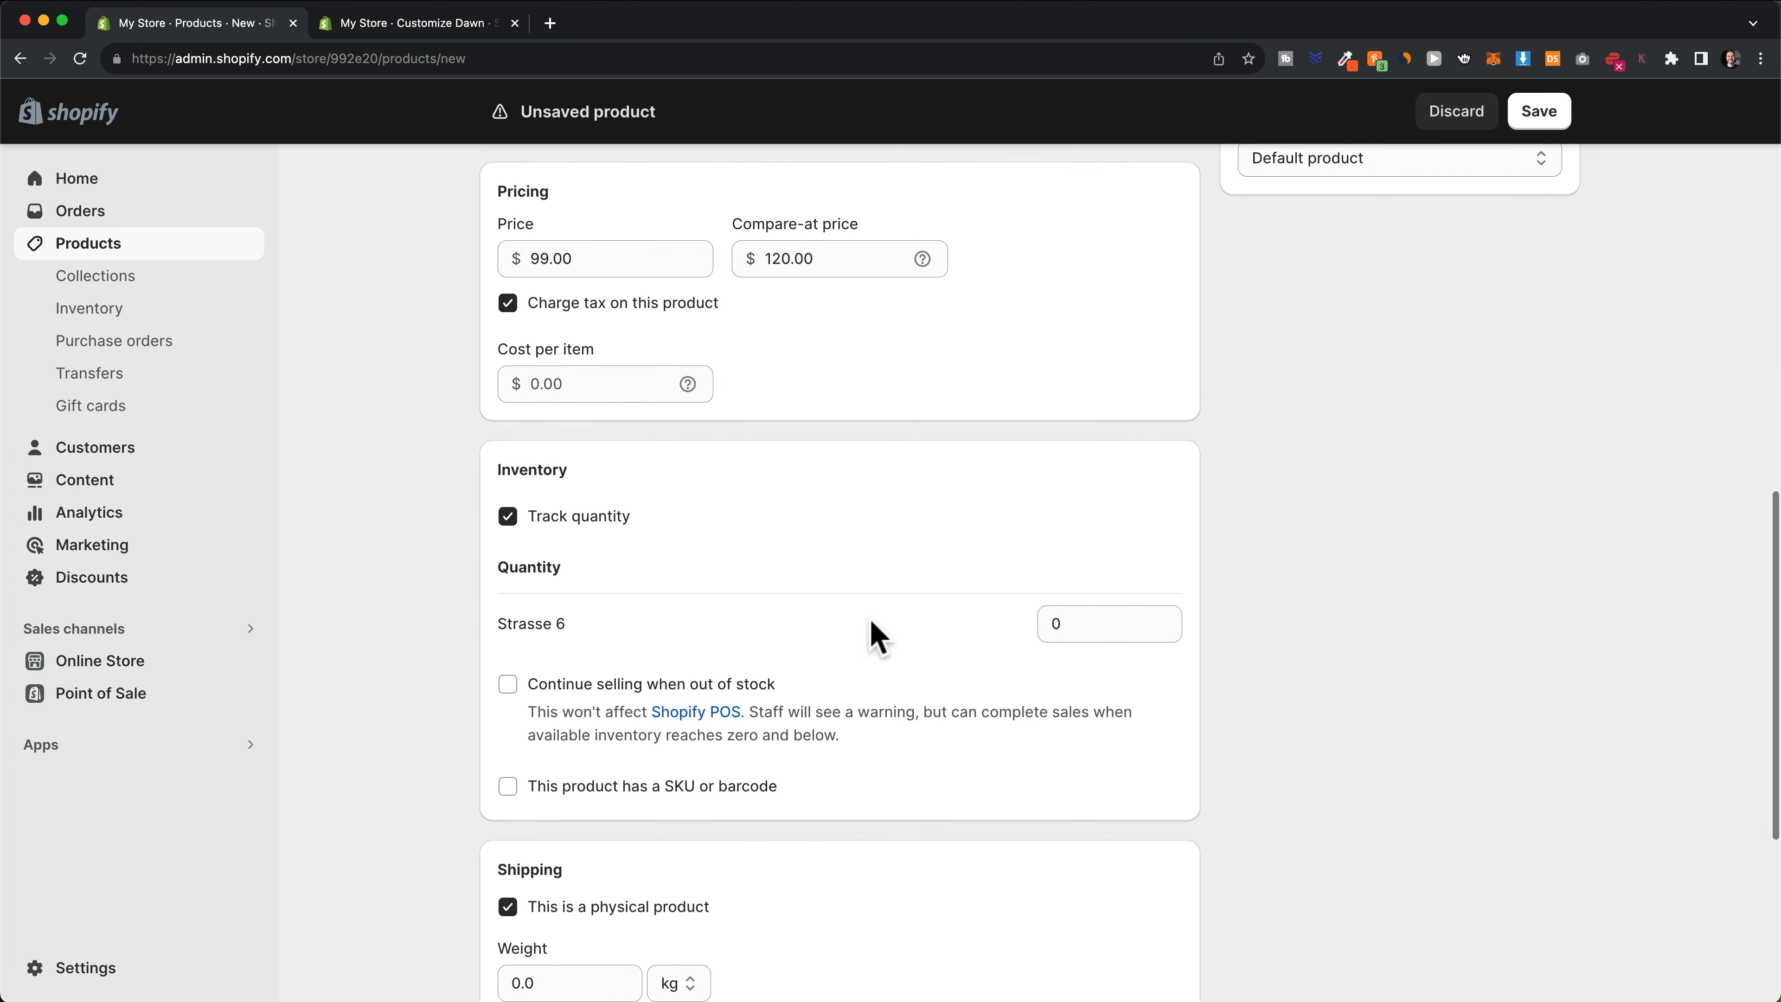
scroll(915, 636, "down", 5)
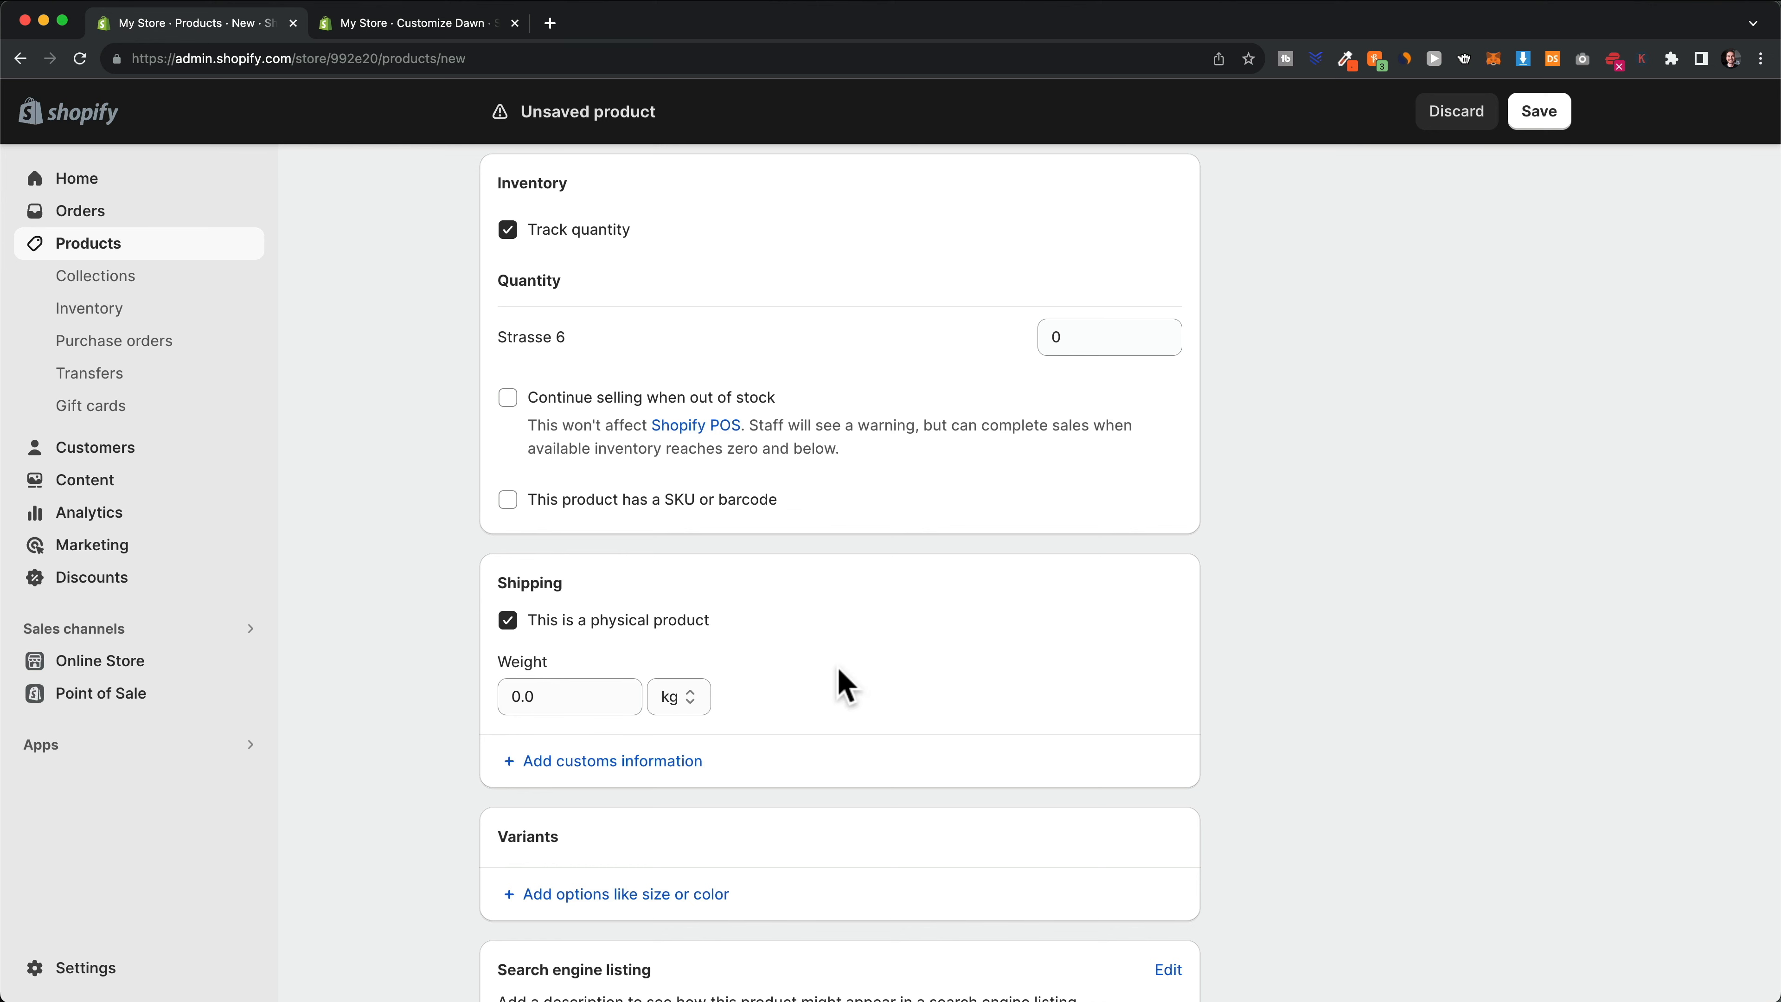
scroll(1037, 655, "down", 3)
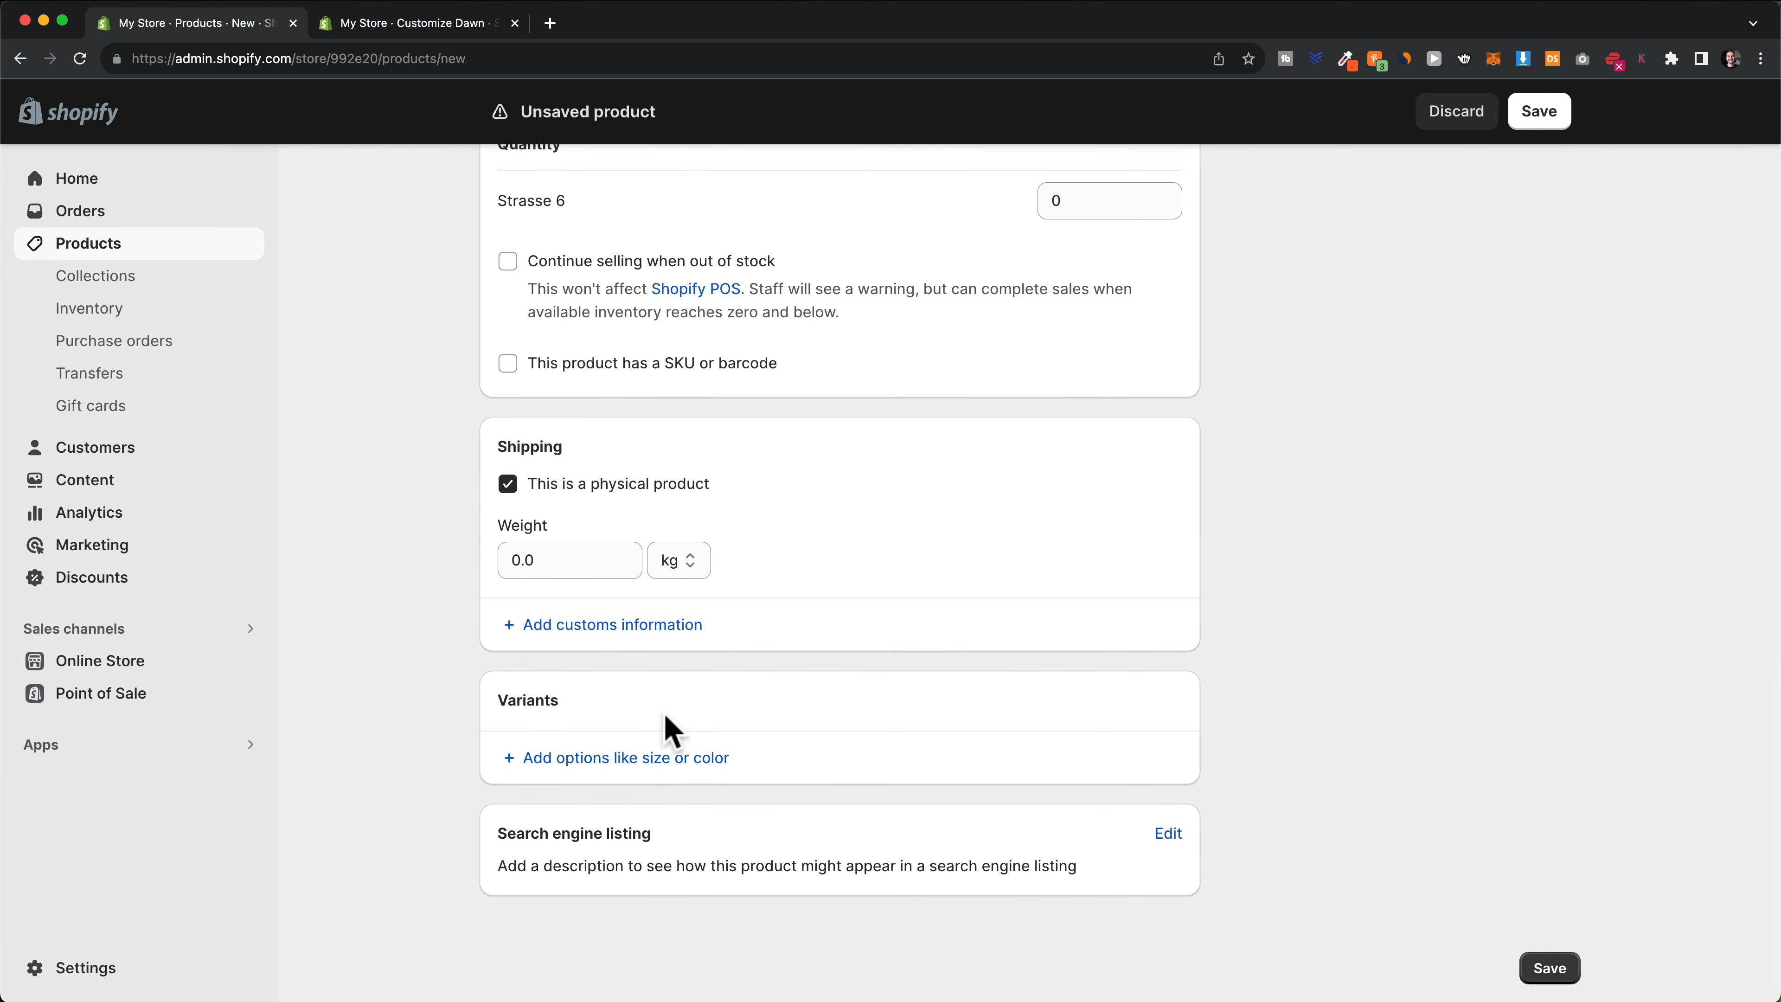
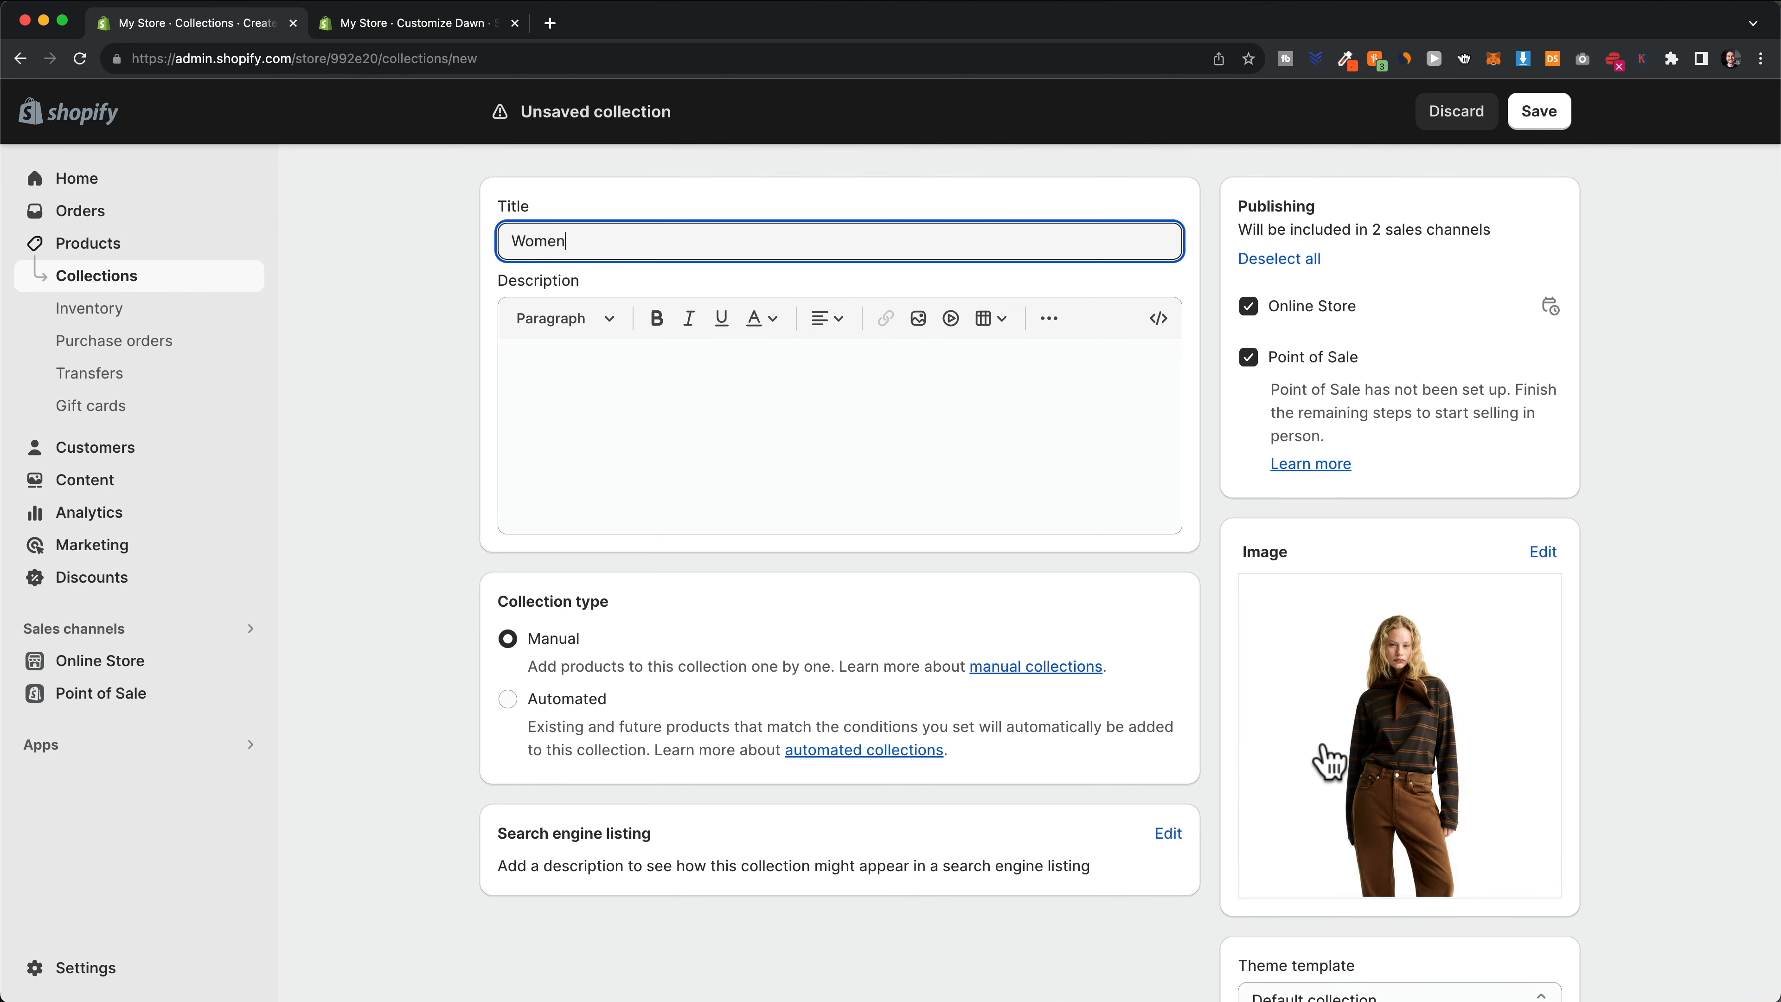
Save the "Women" collection and start creating another collection
scroll(1224, 744, "up", 2)
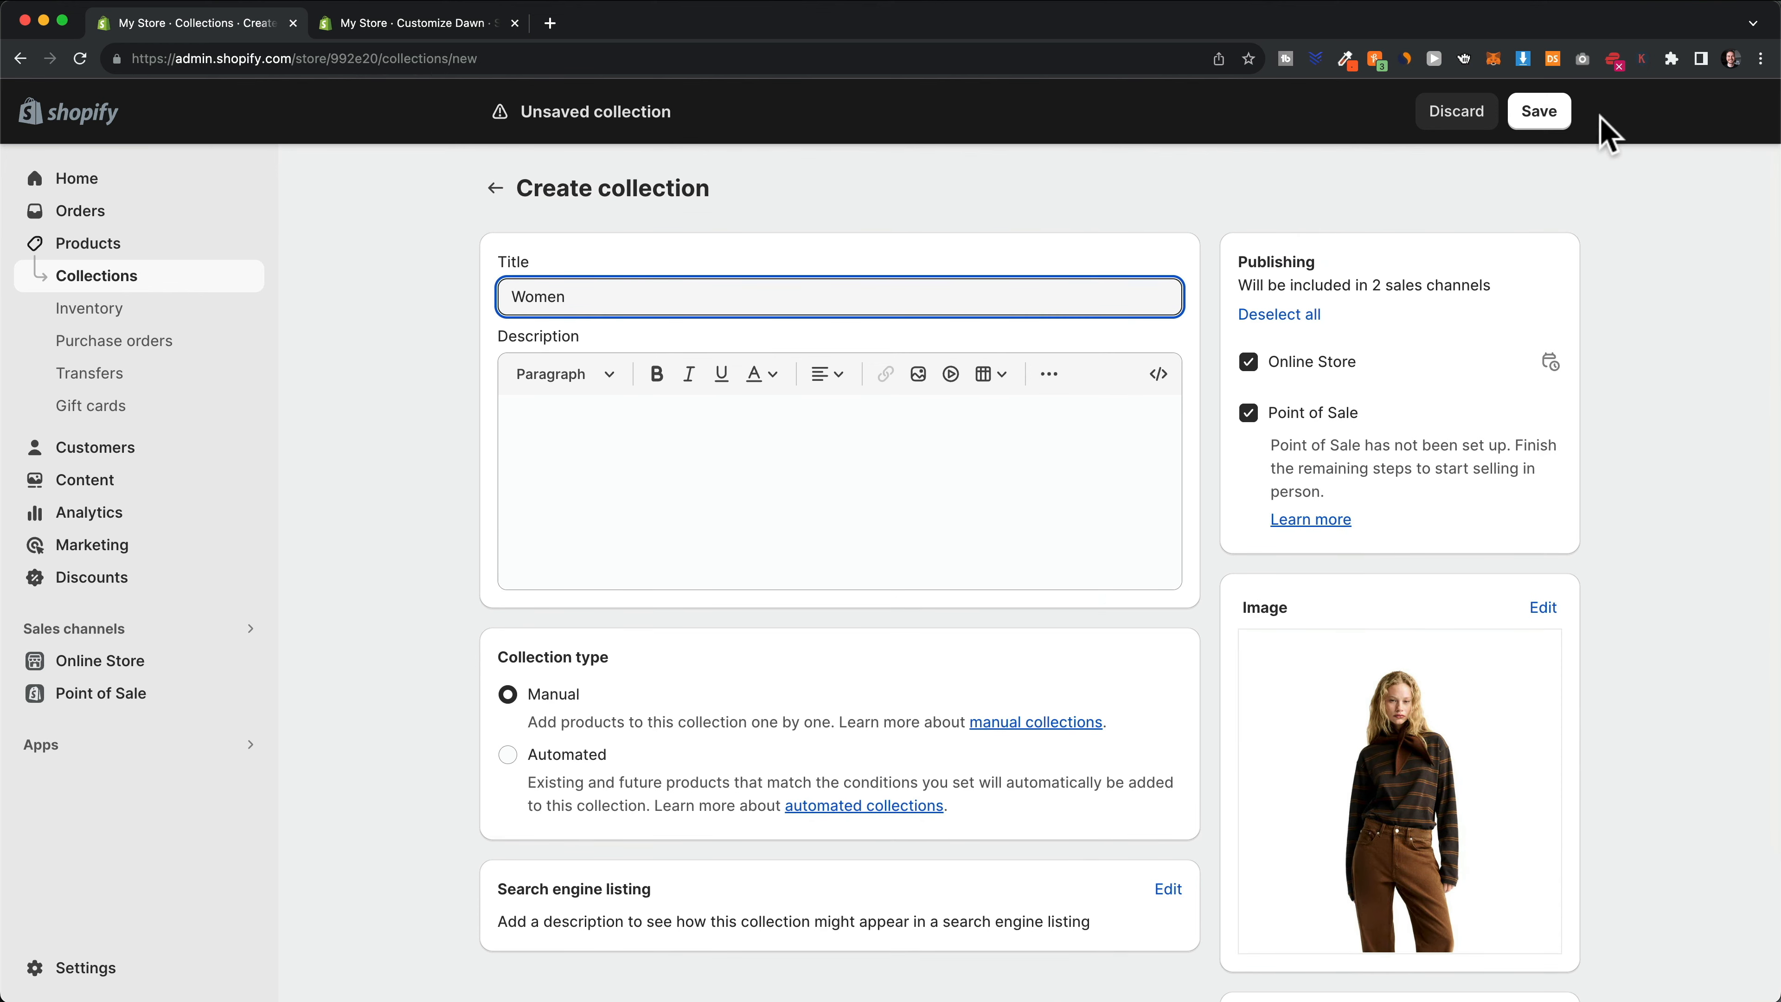
left_click(1540, 112)
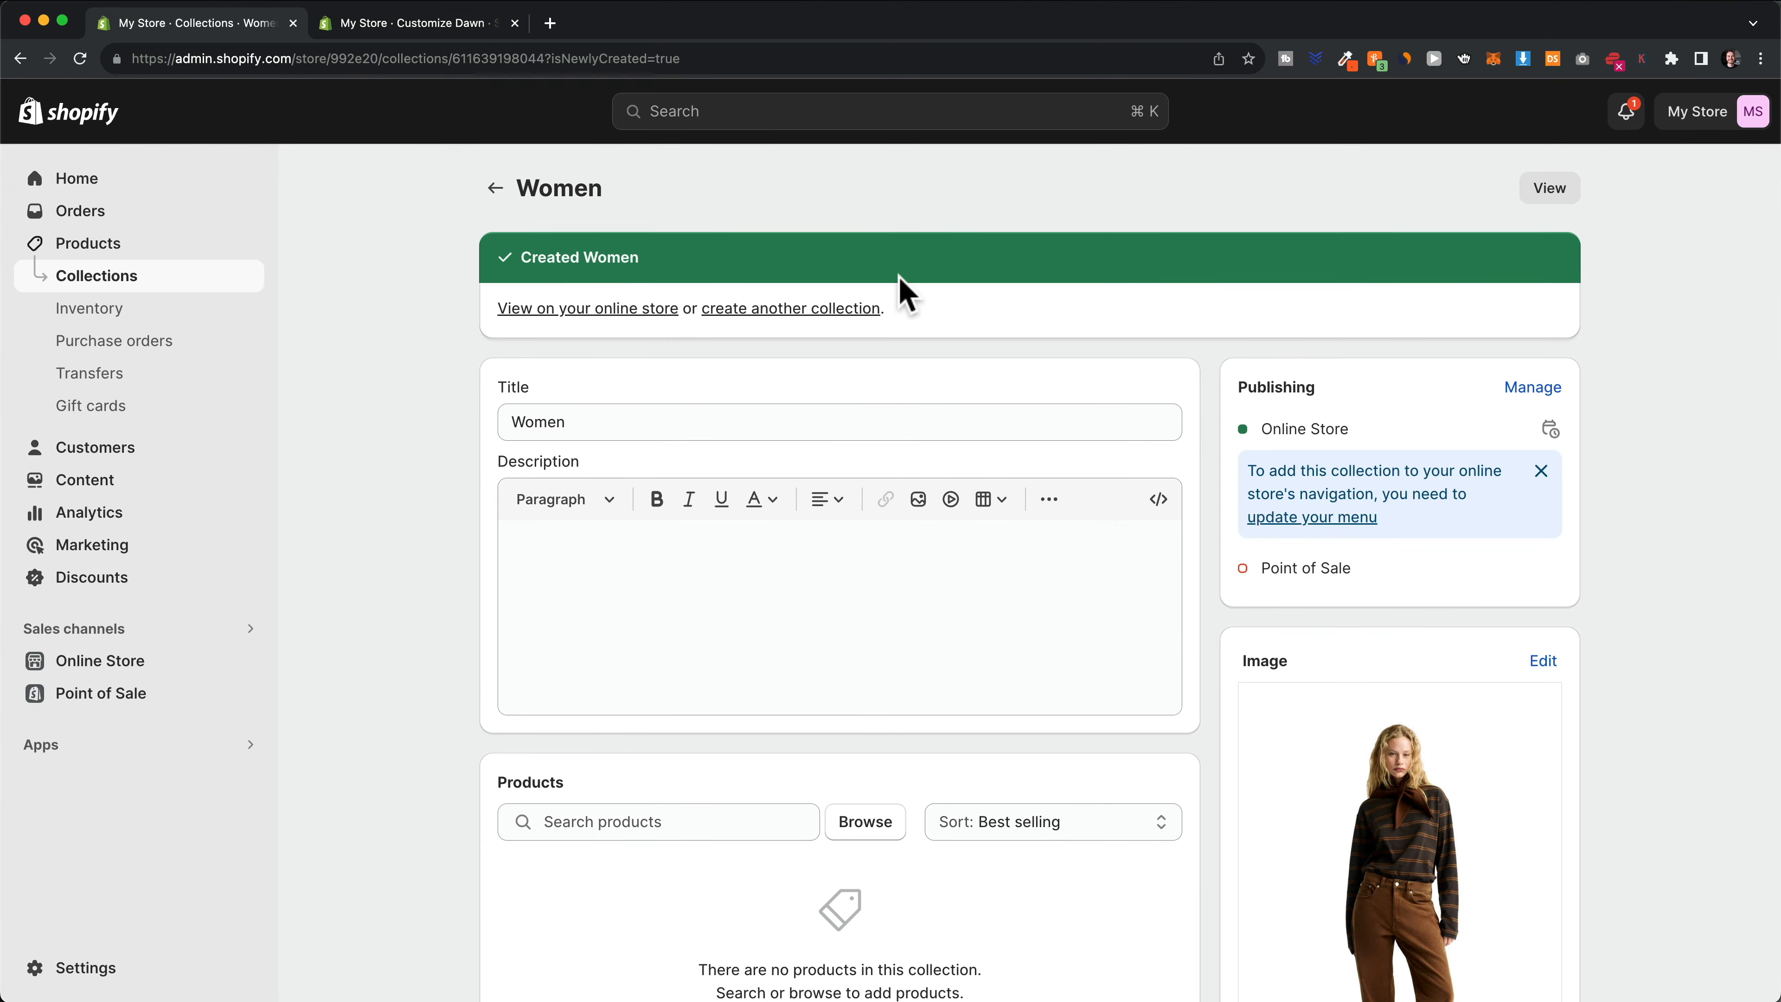
left_click(839, 313)
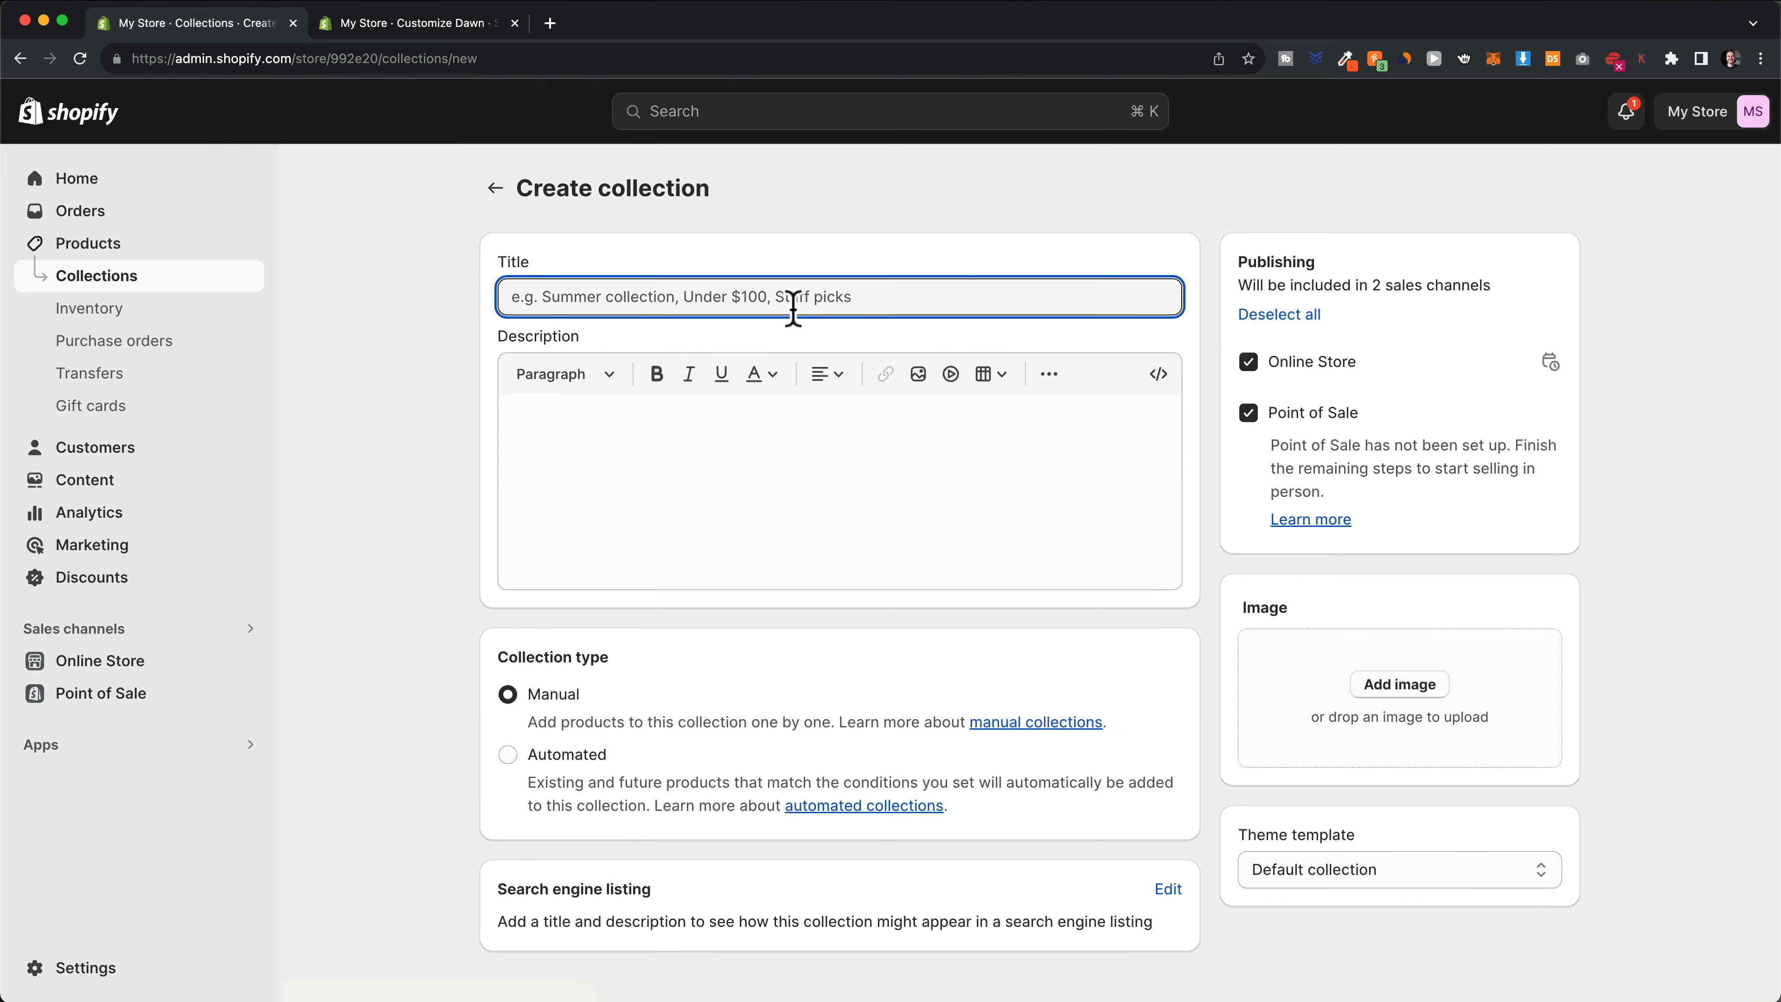
Title the collection "Men", add the photo of the man in the orange hoodie as its image, and save it
type("Men")
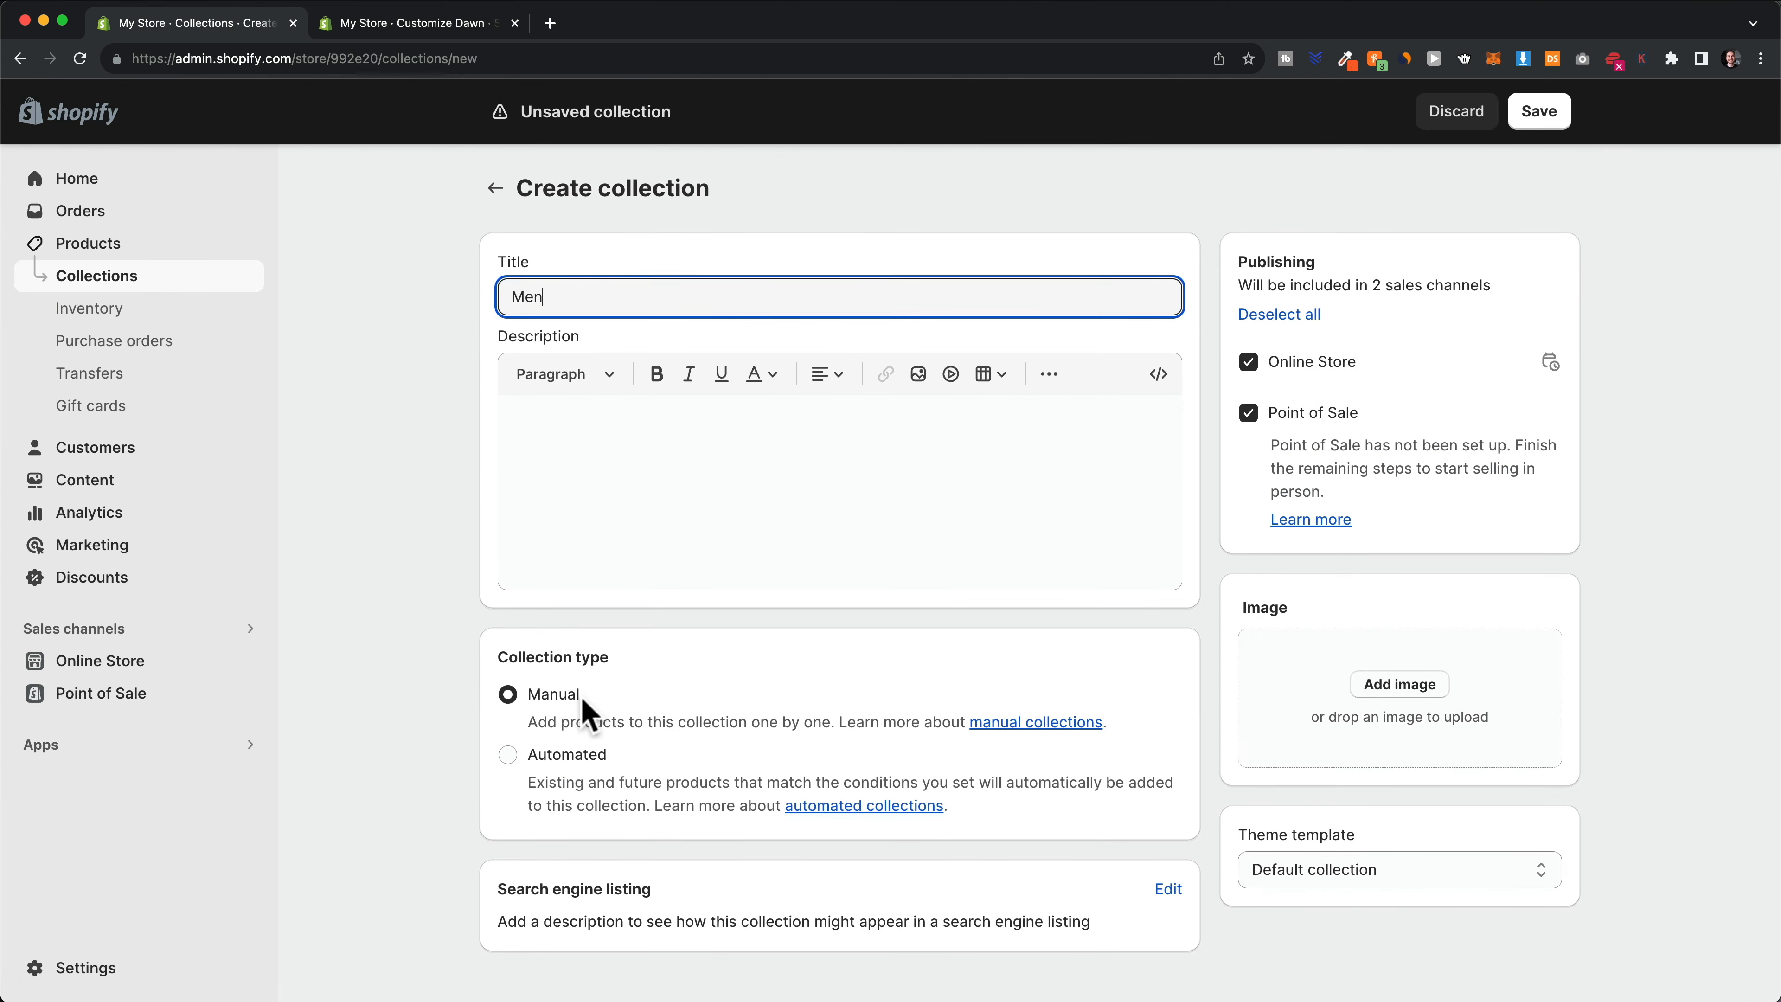
key("super+Tab")
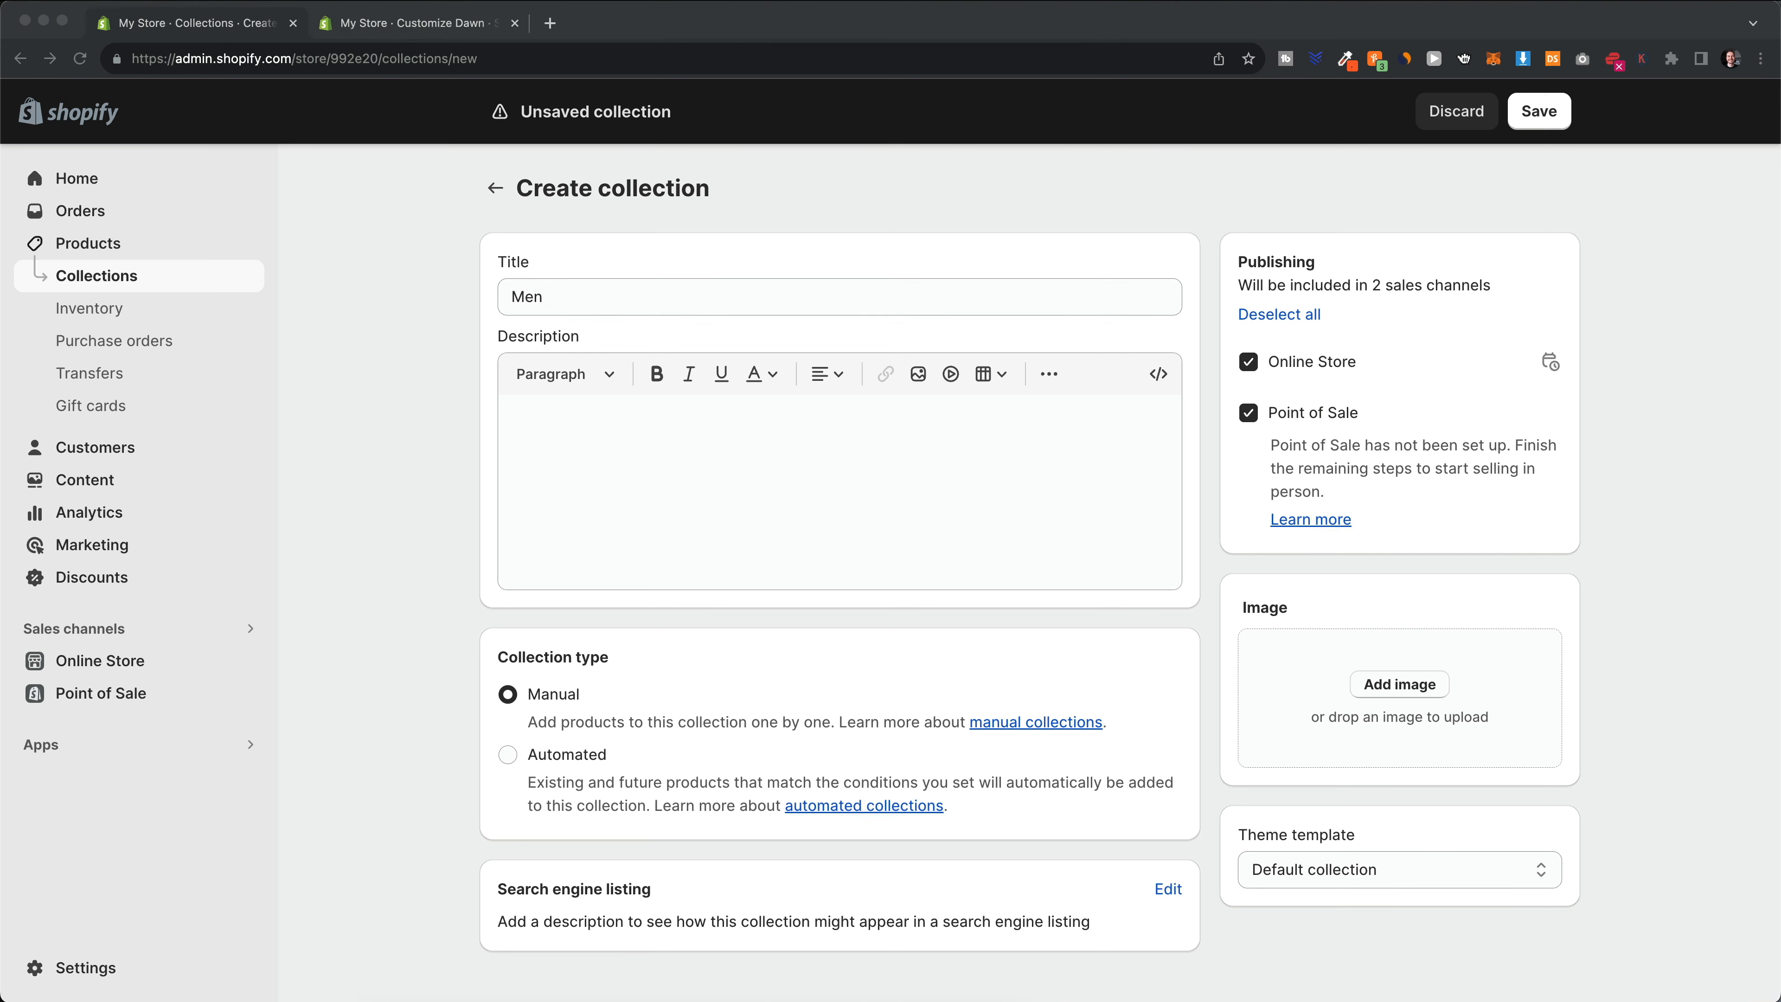
left_click_drag(984, 997, 1400, 708)
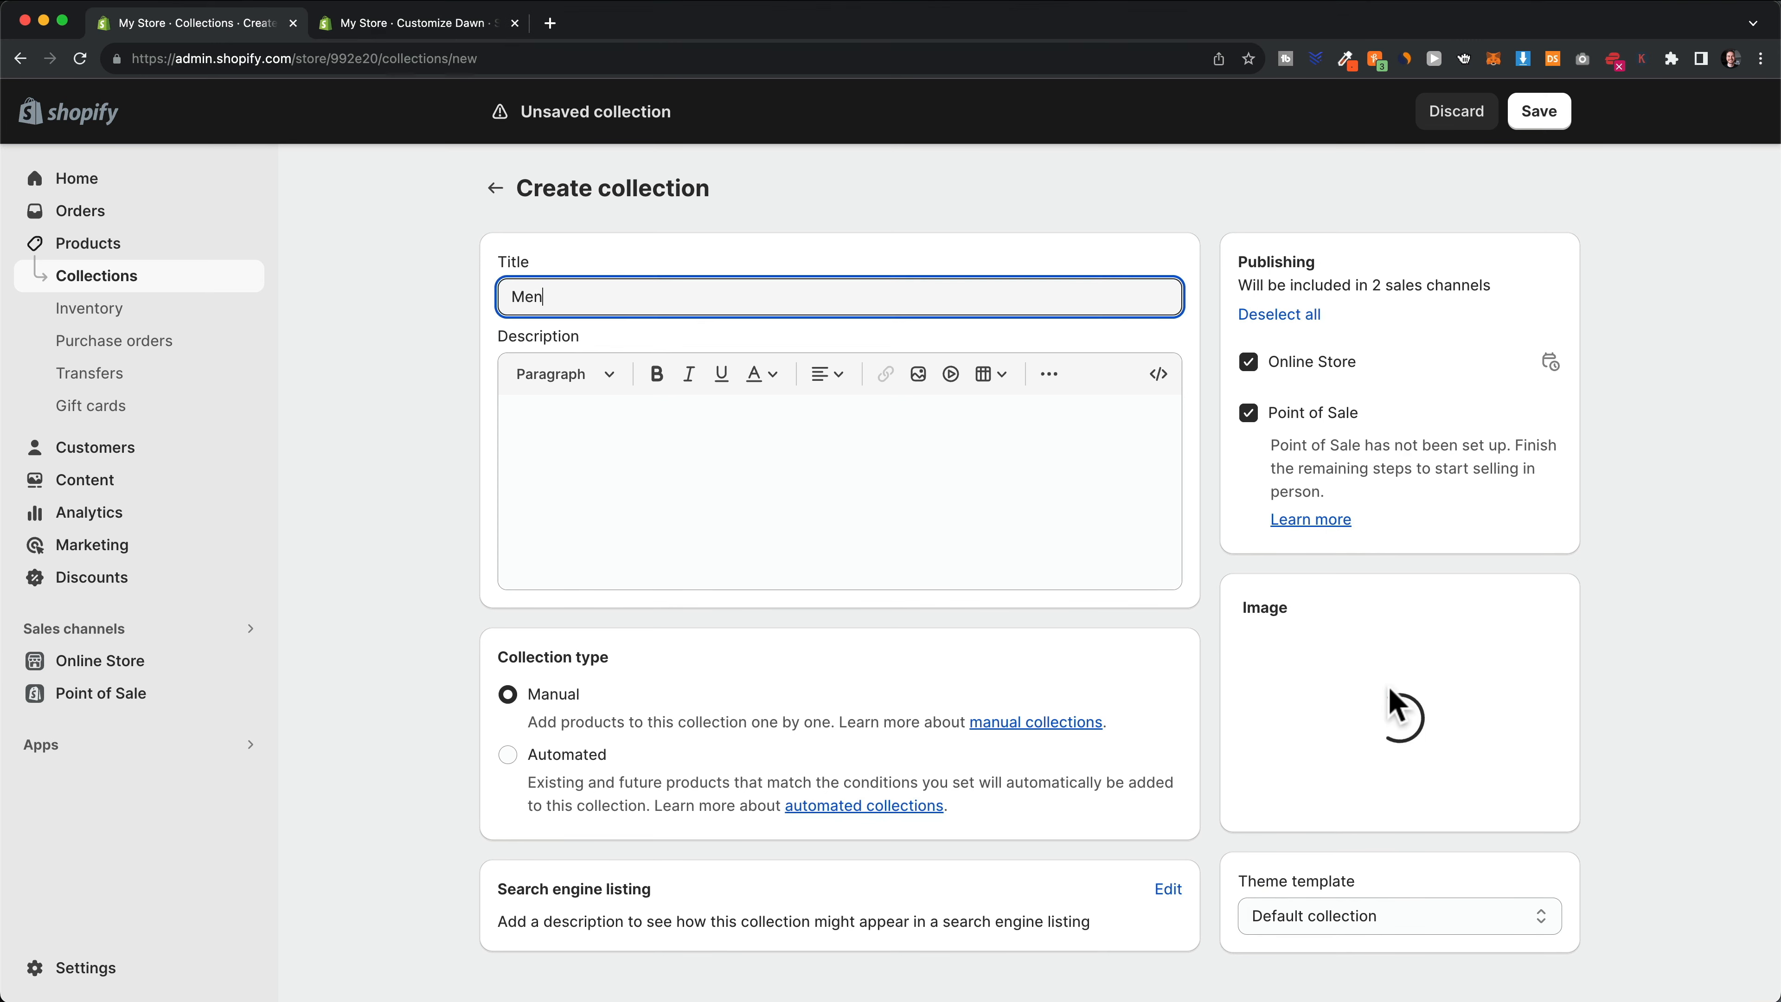
left_click(1543, 113)
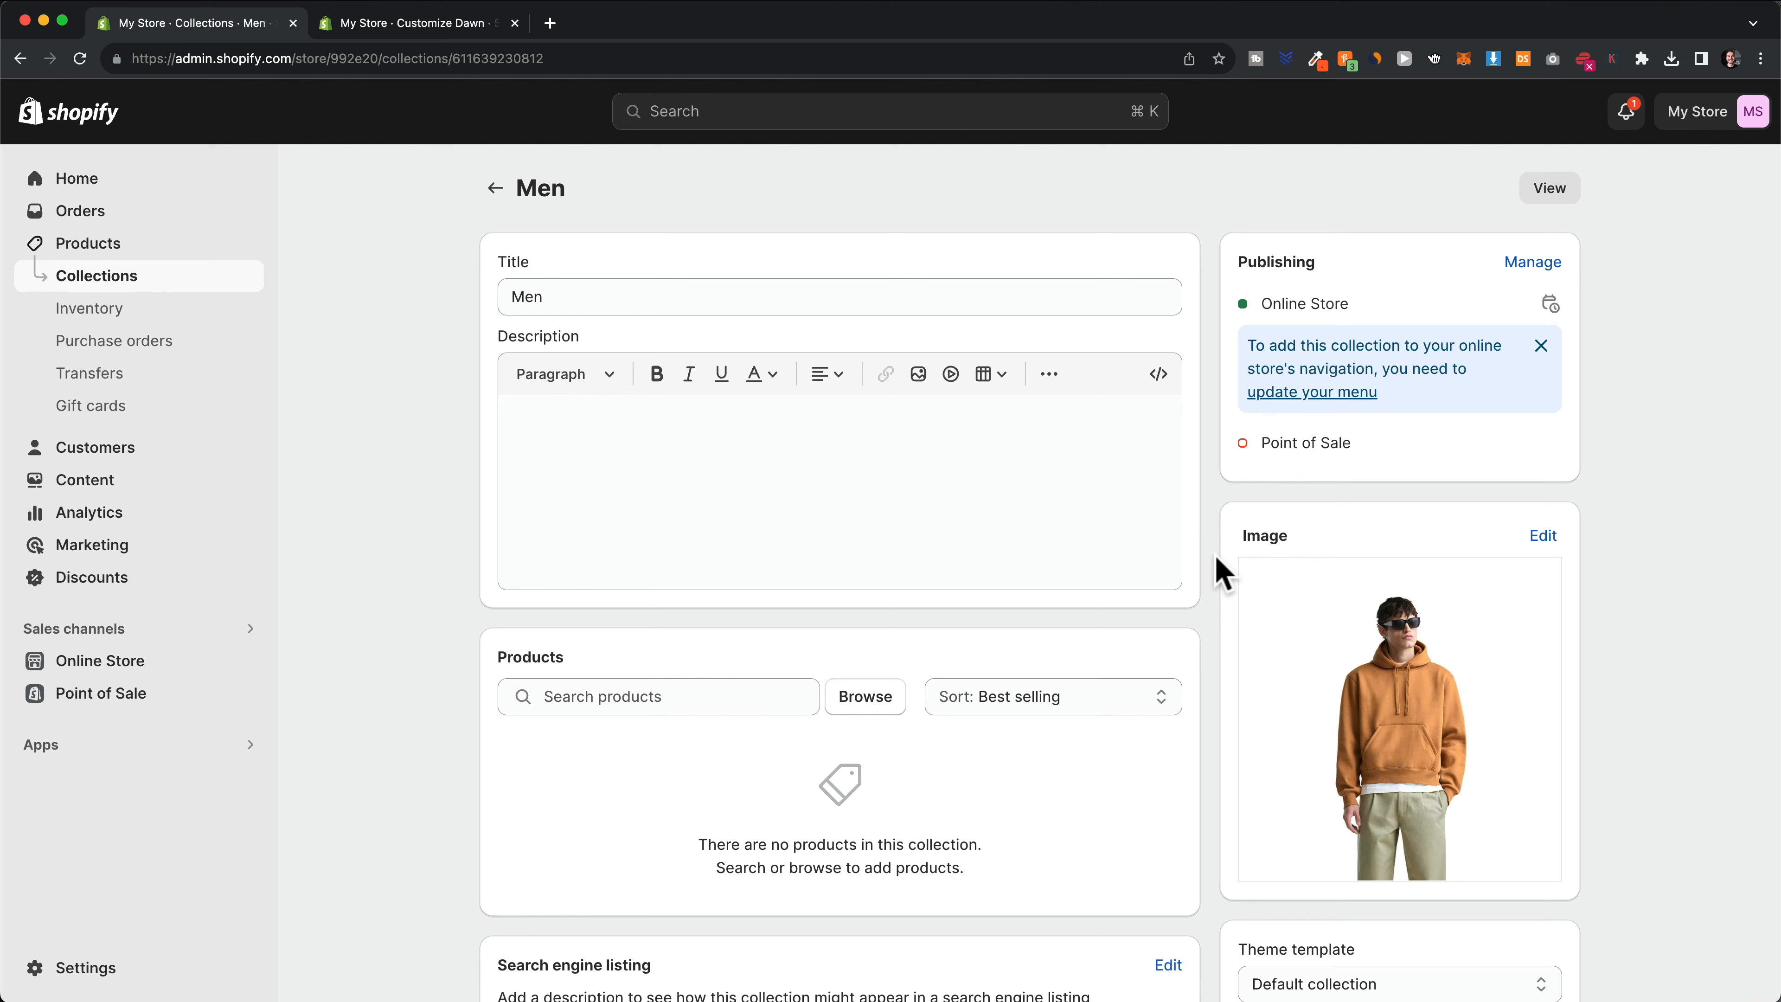
Create and save a "New Arrivals" collection with the photo of the woman in the cream cardigan as its image
left_click(495, 188)
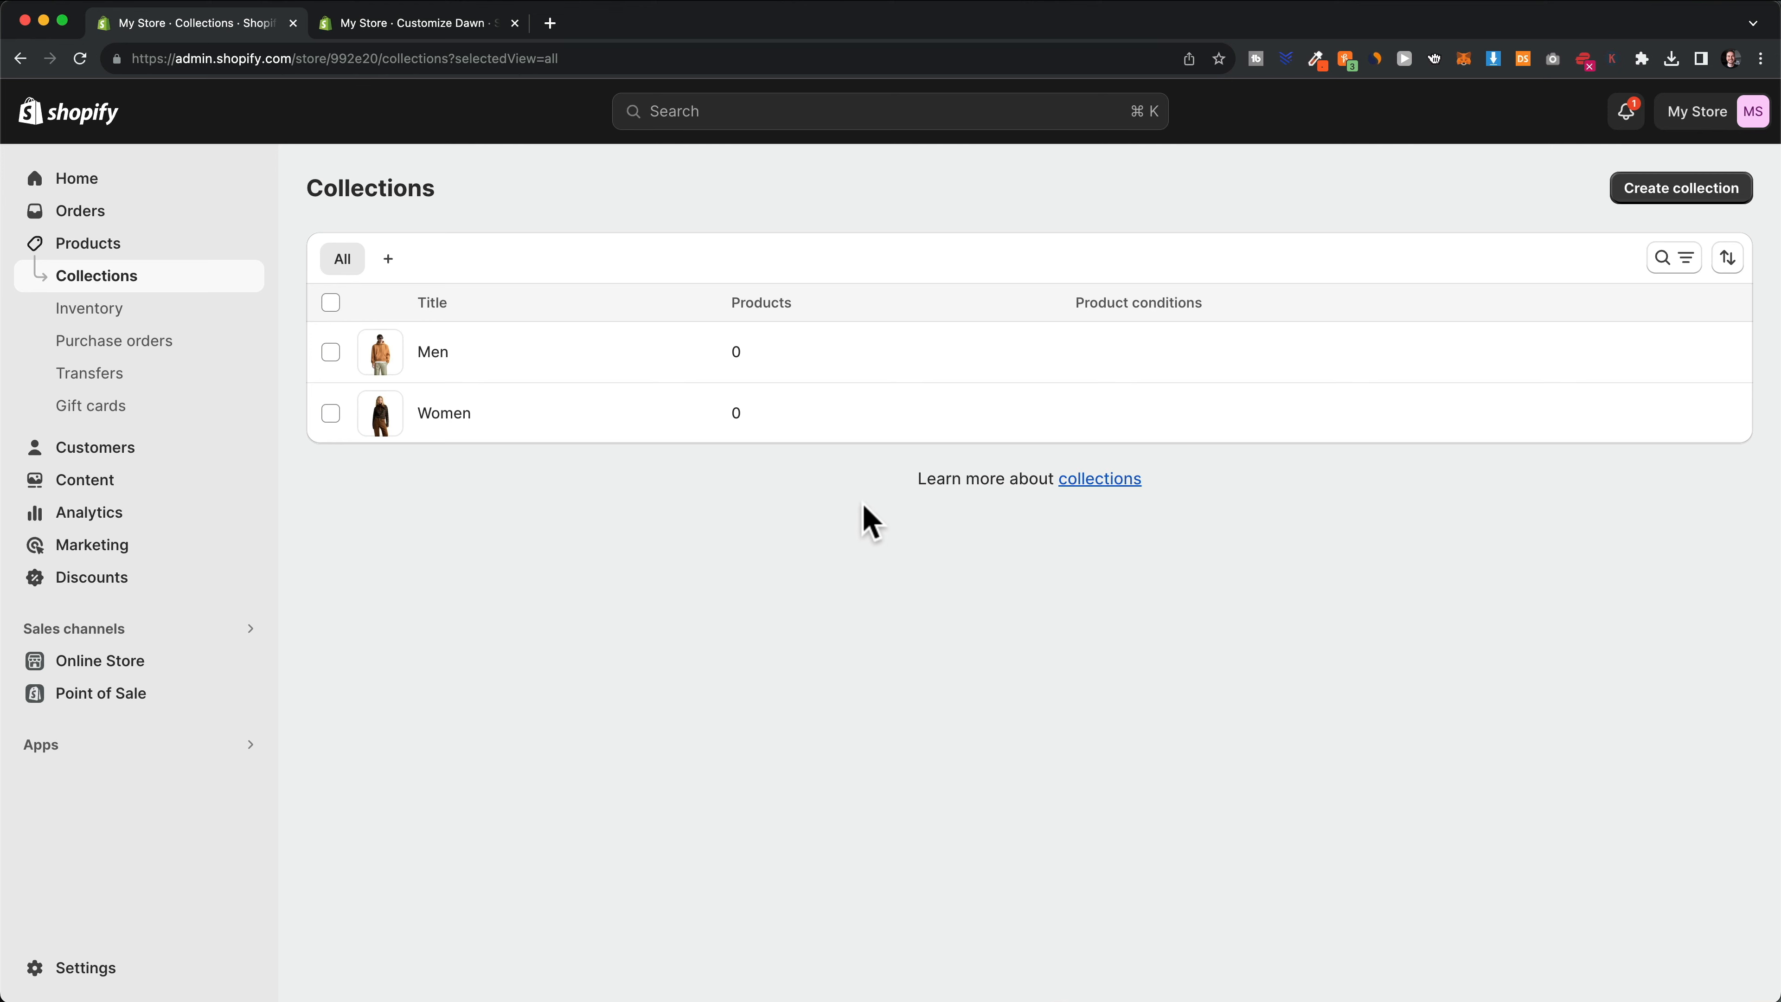
left_click(1681, 189)
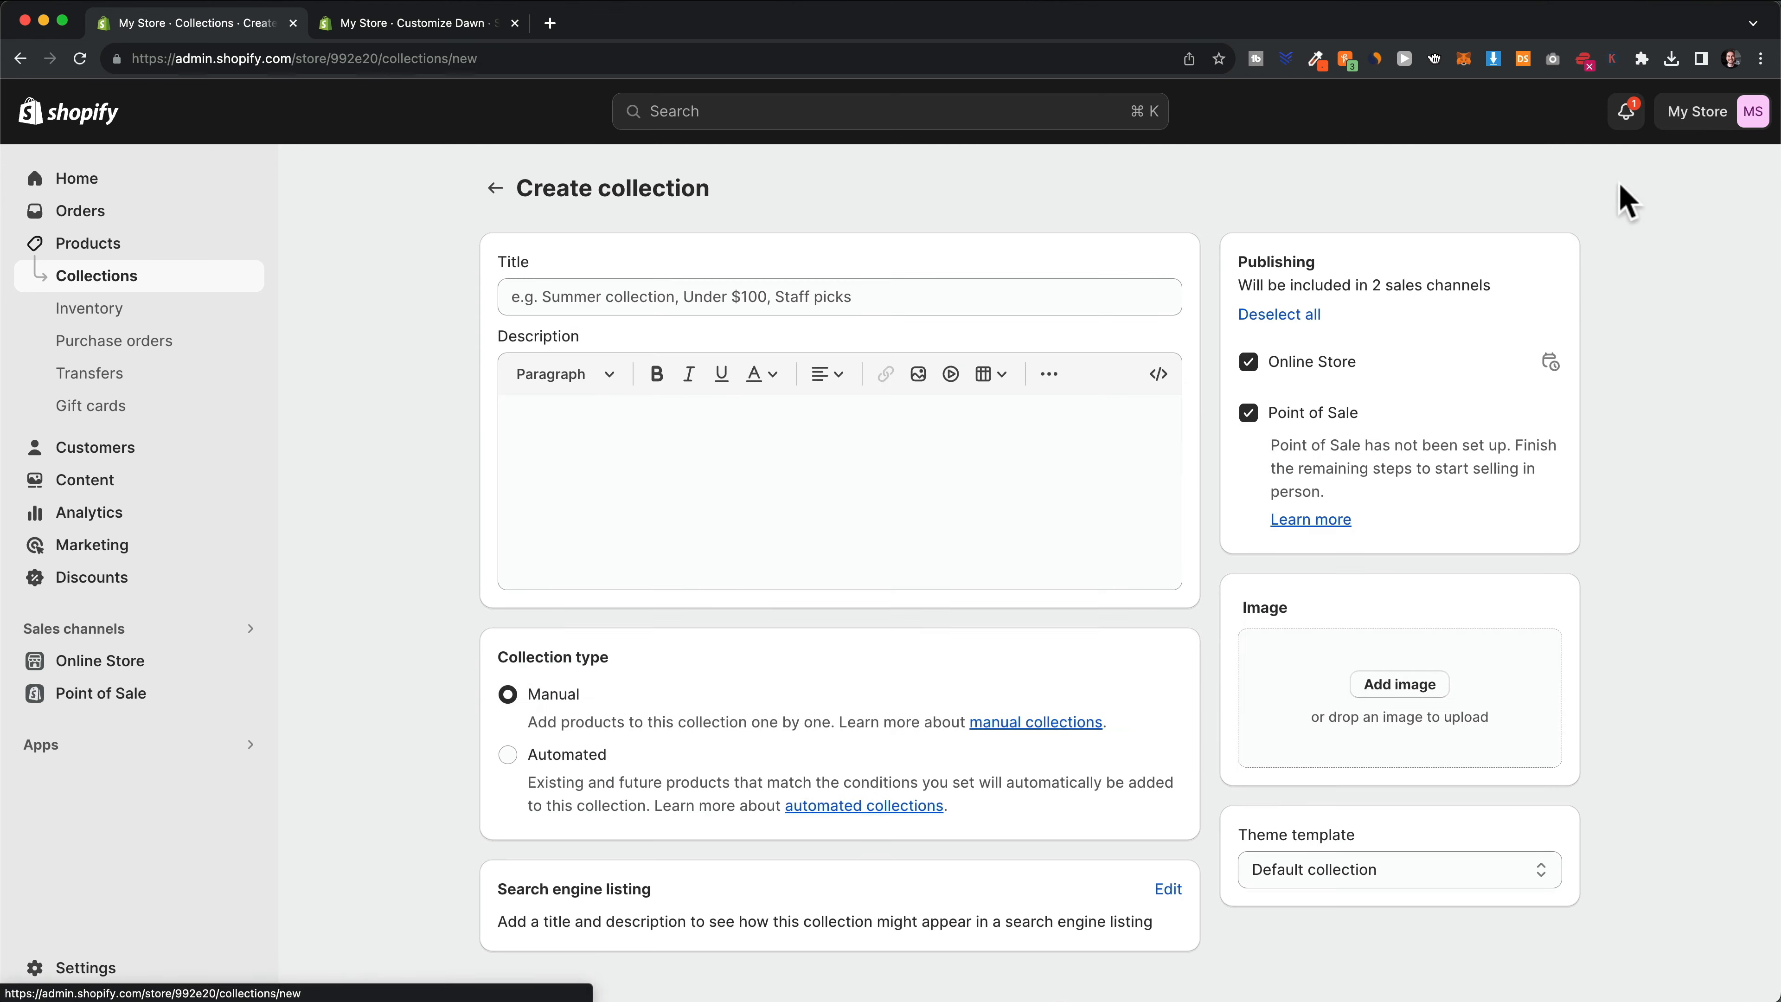
left_click(856, 295)
type("New Arrivals")
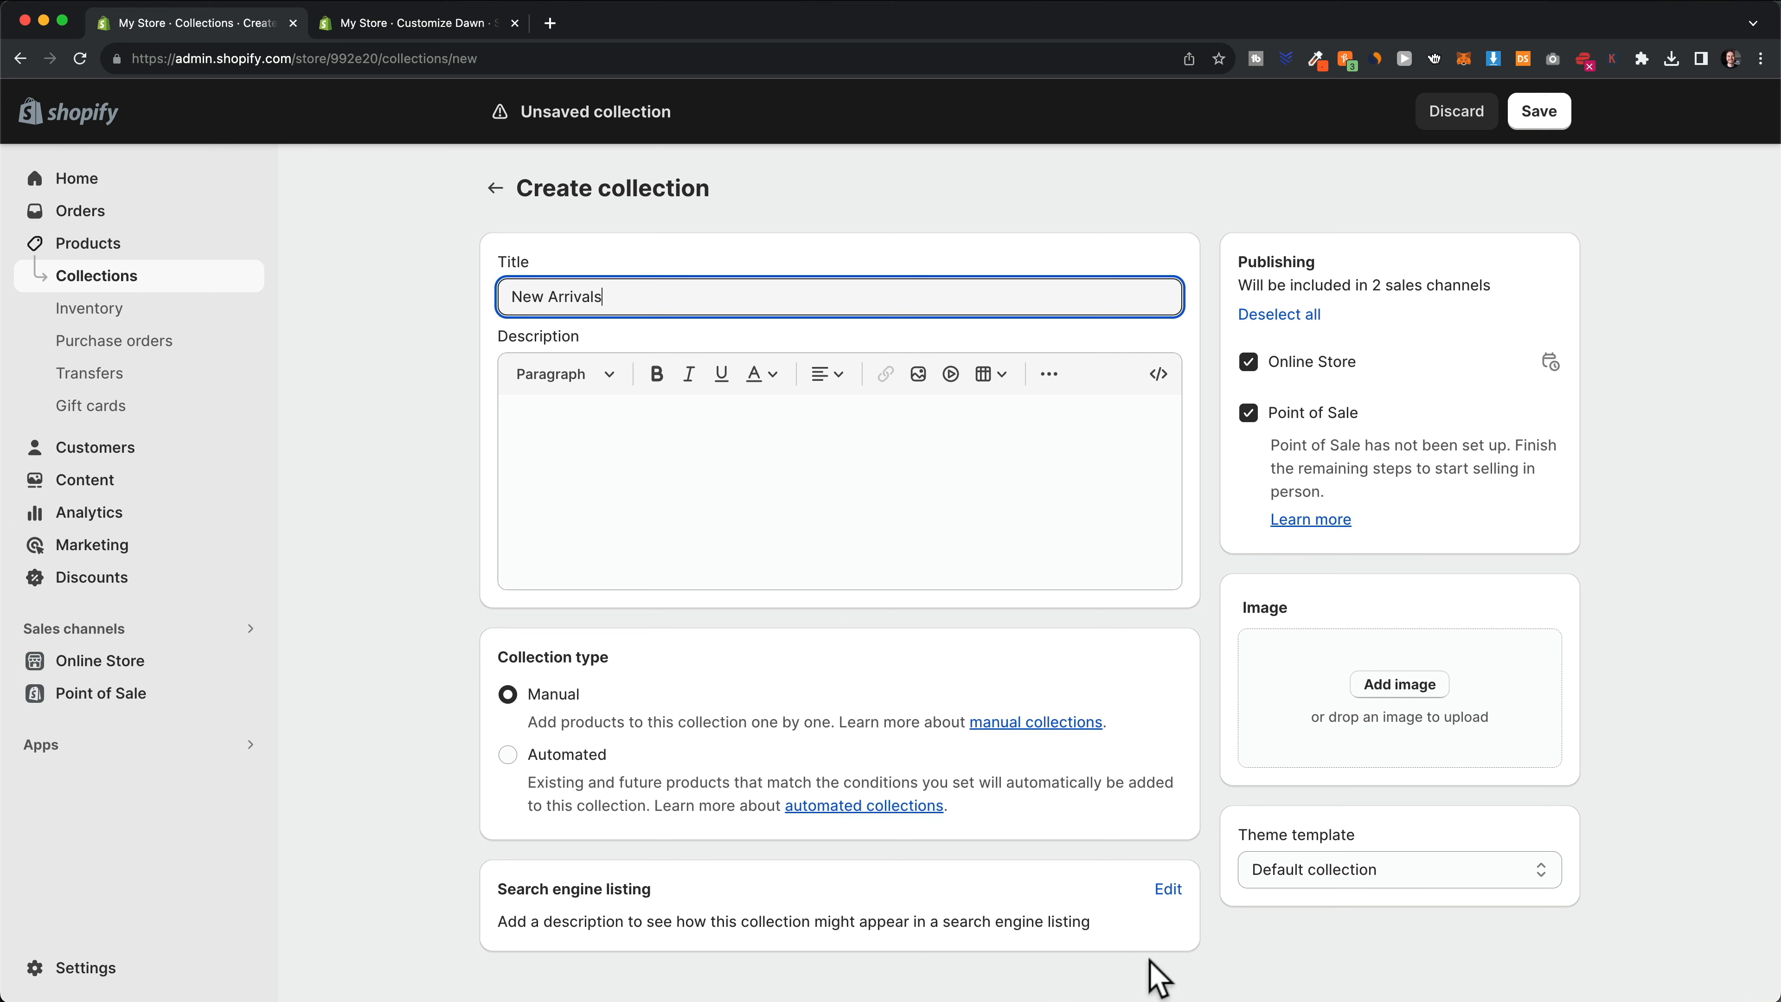
left_click_drag(1157, 979, 1401, 706)
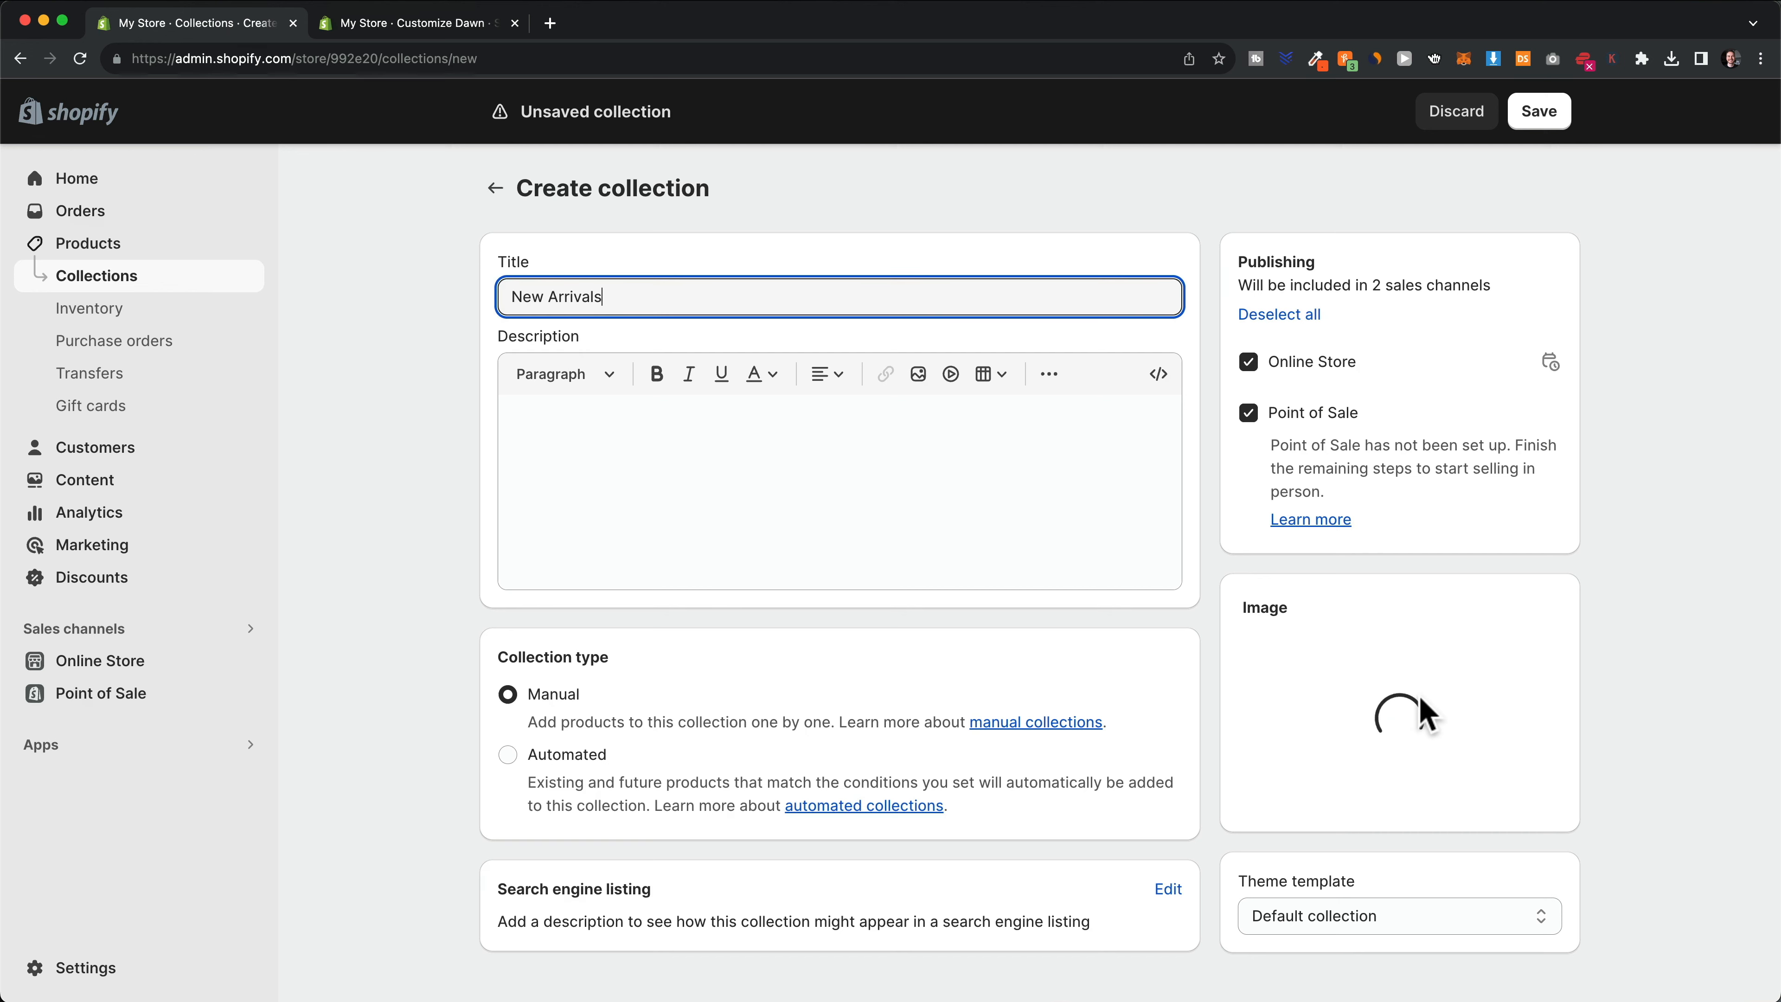
left_click(1545, 122)
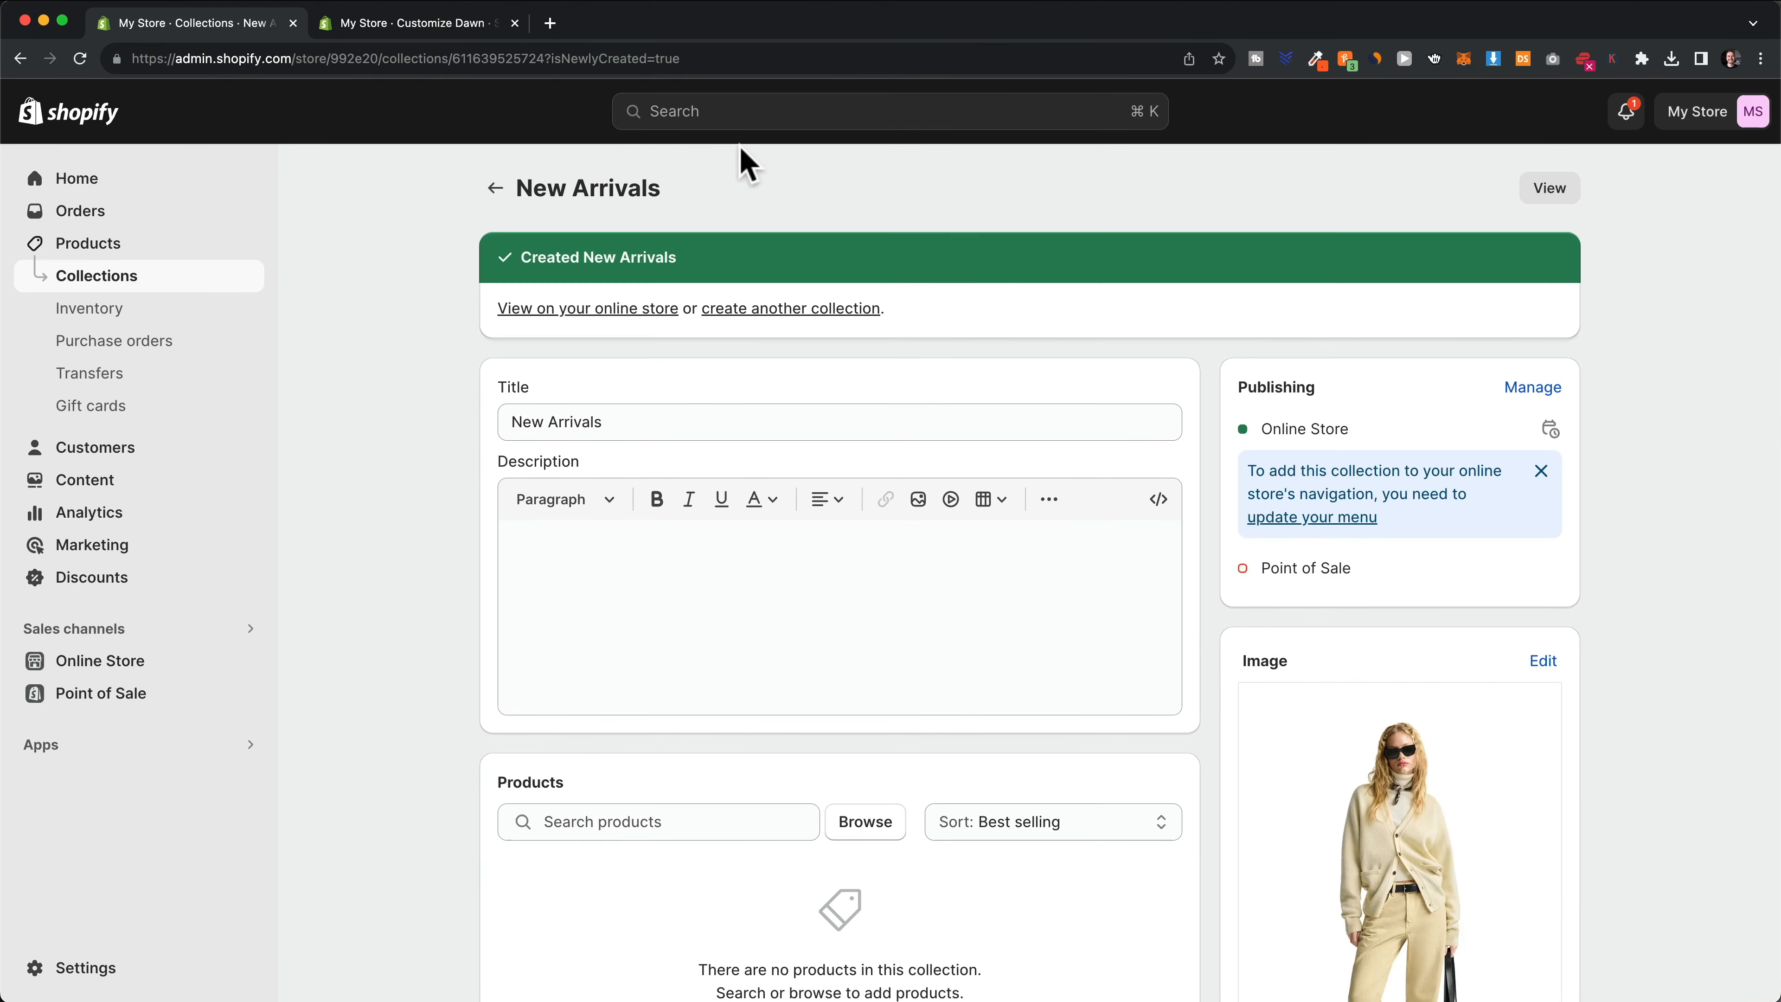
left_click(496, 193)
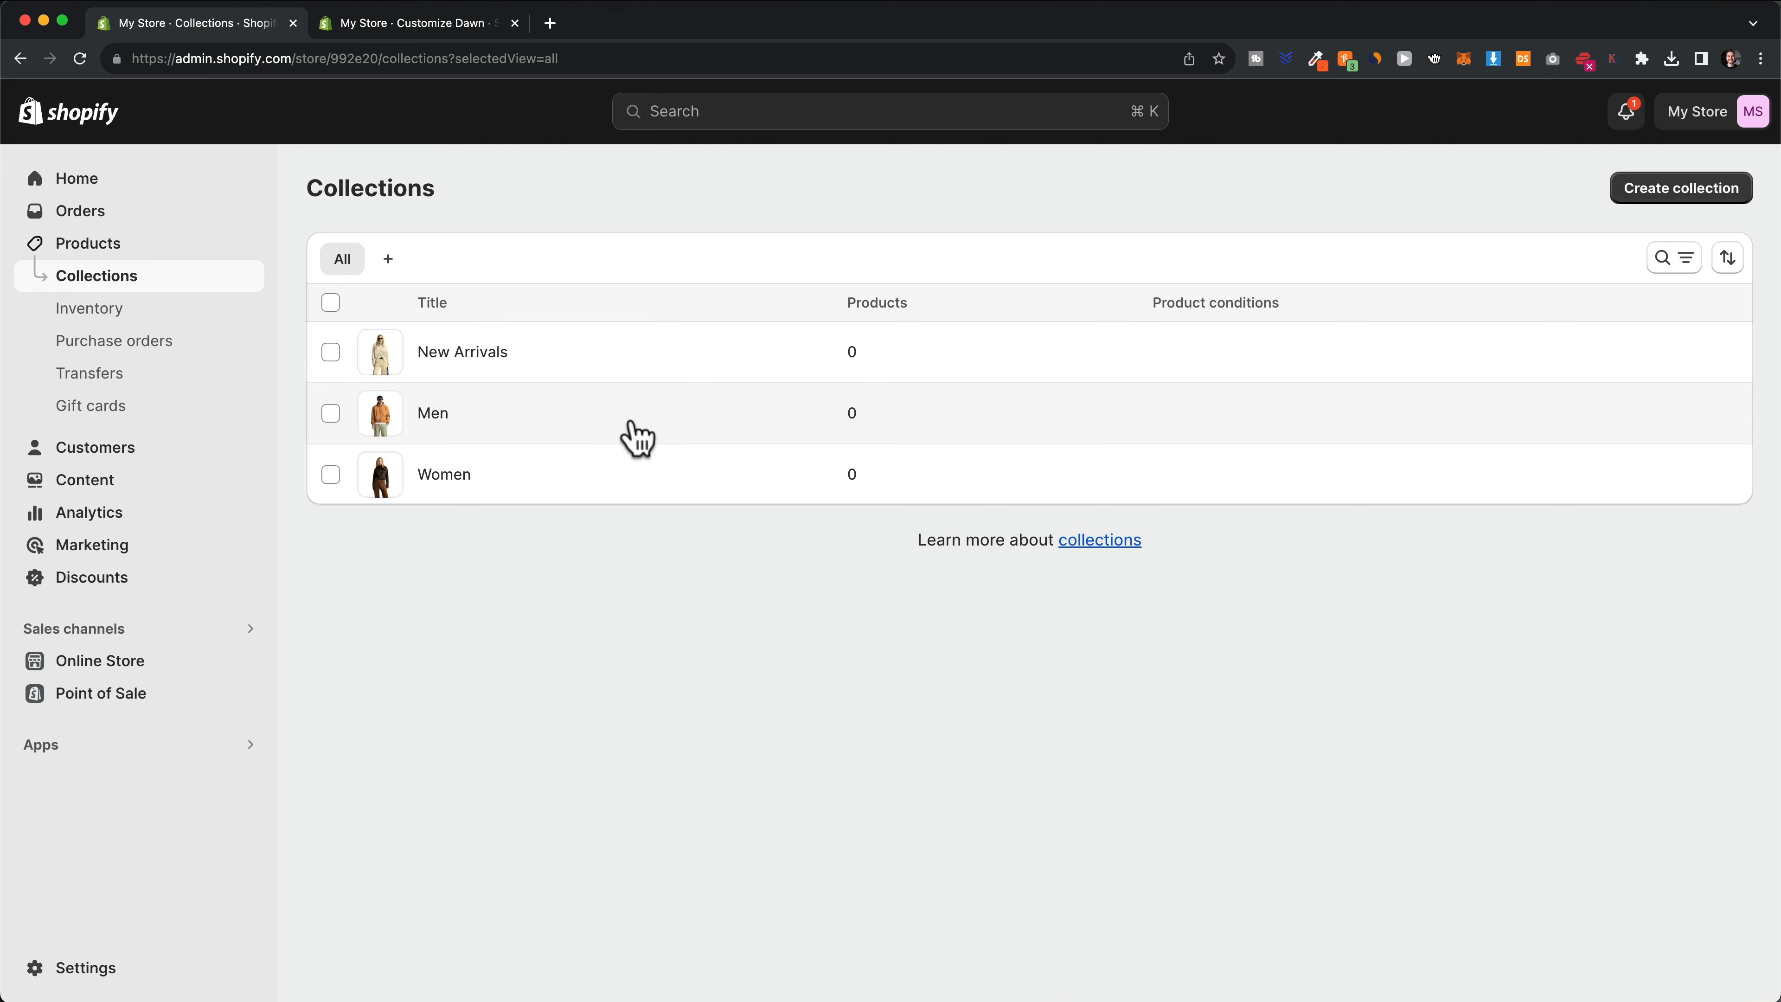
Add the Hoodie, Jeans, Sweatshirt and Tshirt products to the Men collection
left_click(139, 247)
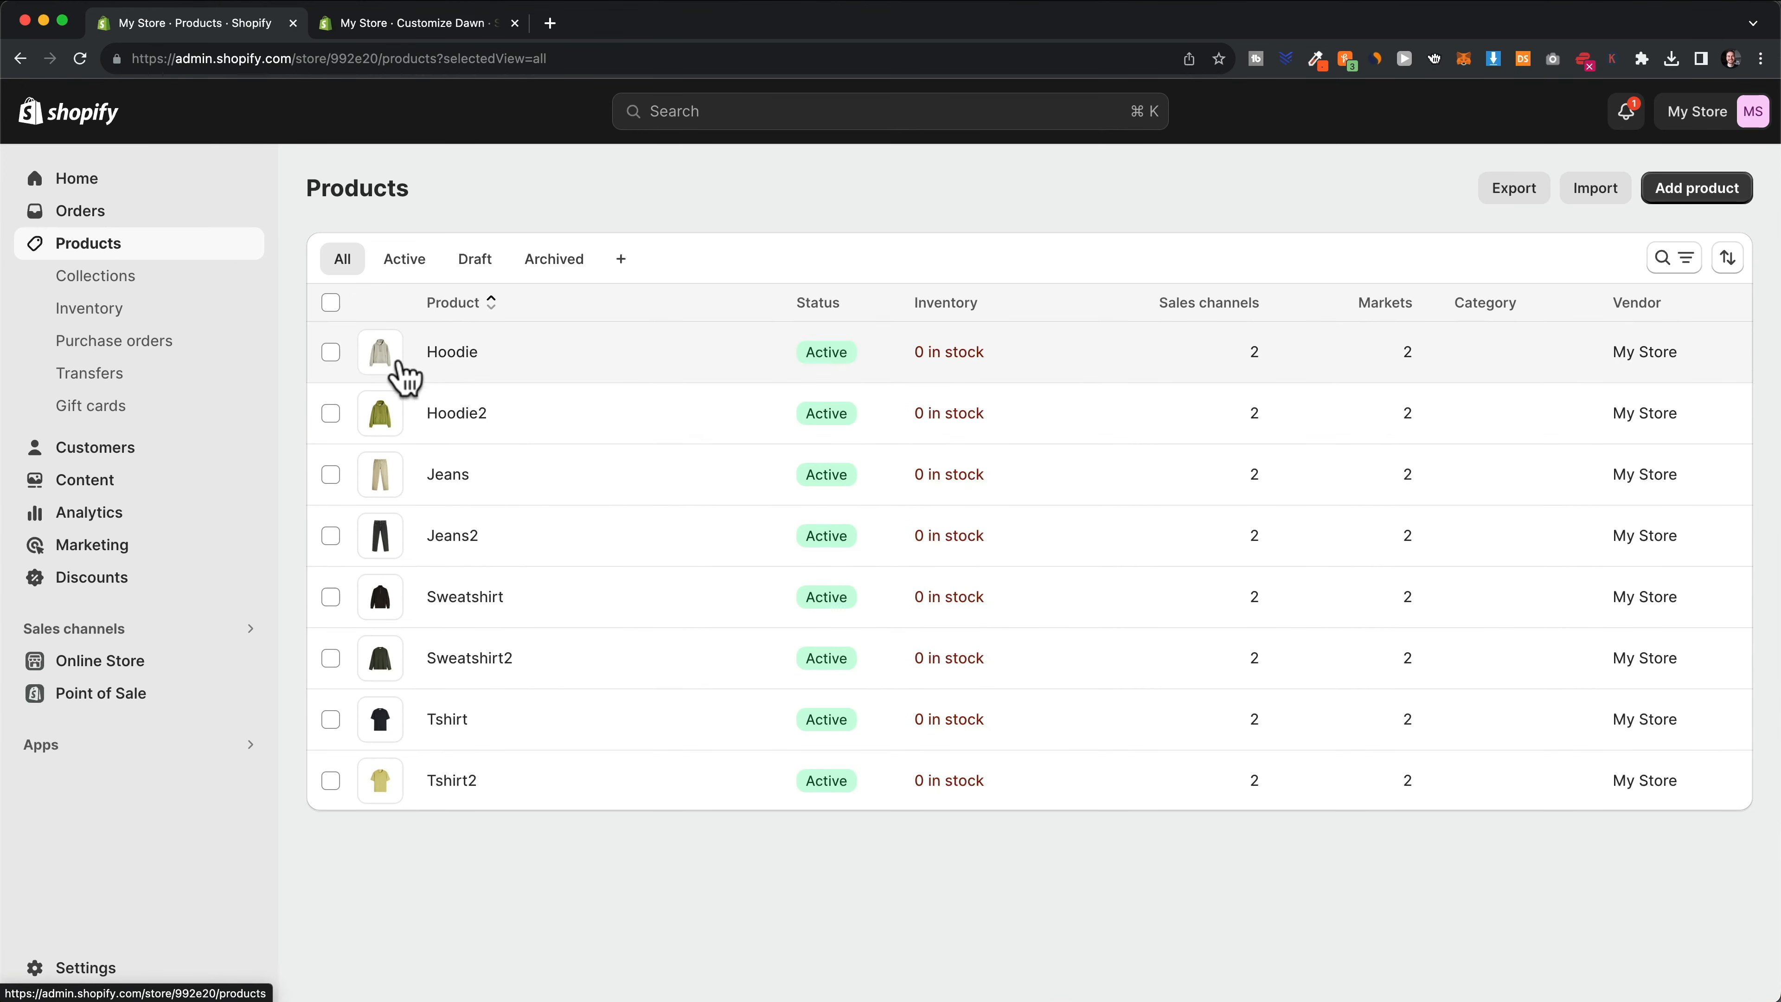
left_click(330, 352)
left_click(330, 475)
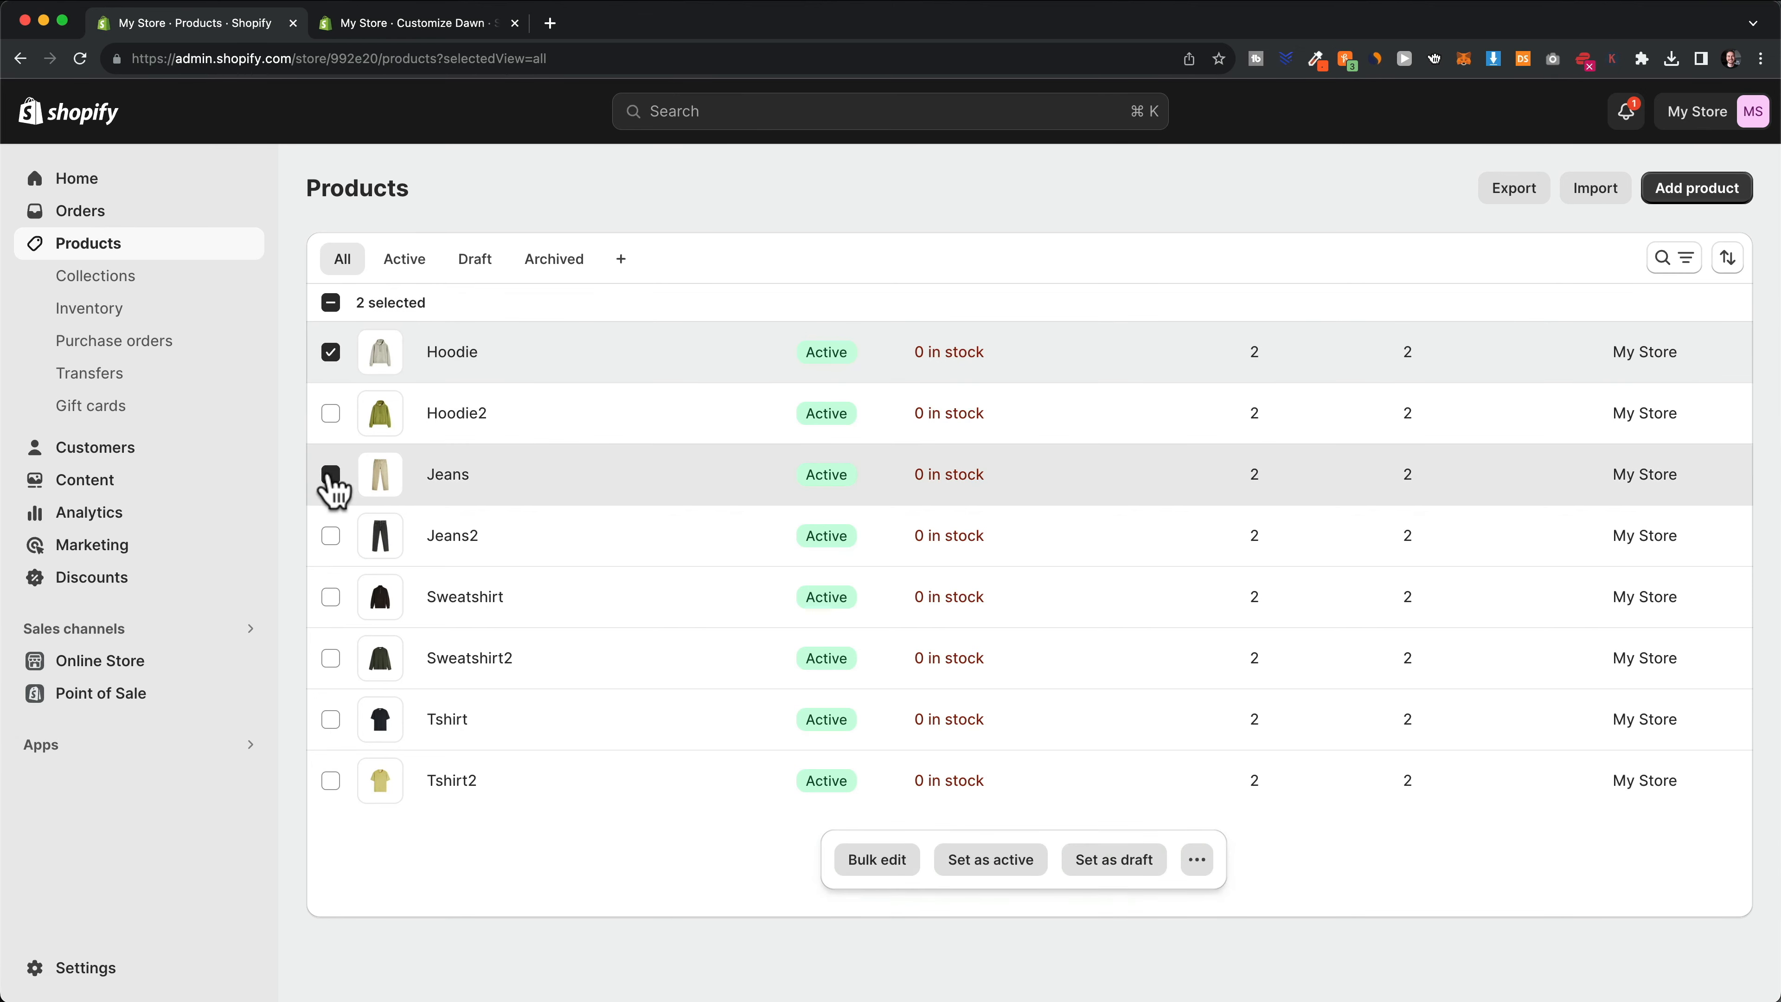
left_click(331, 597)
left_click(330, 719)
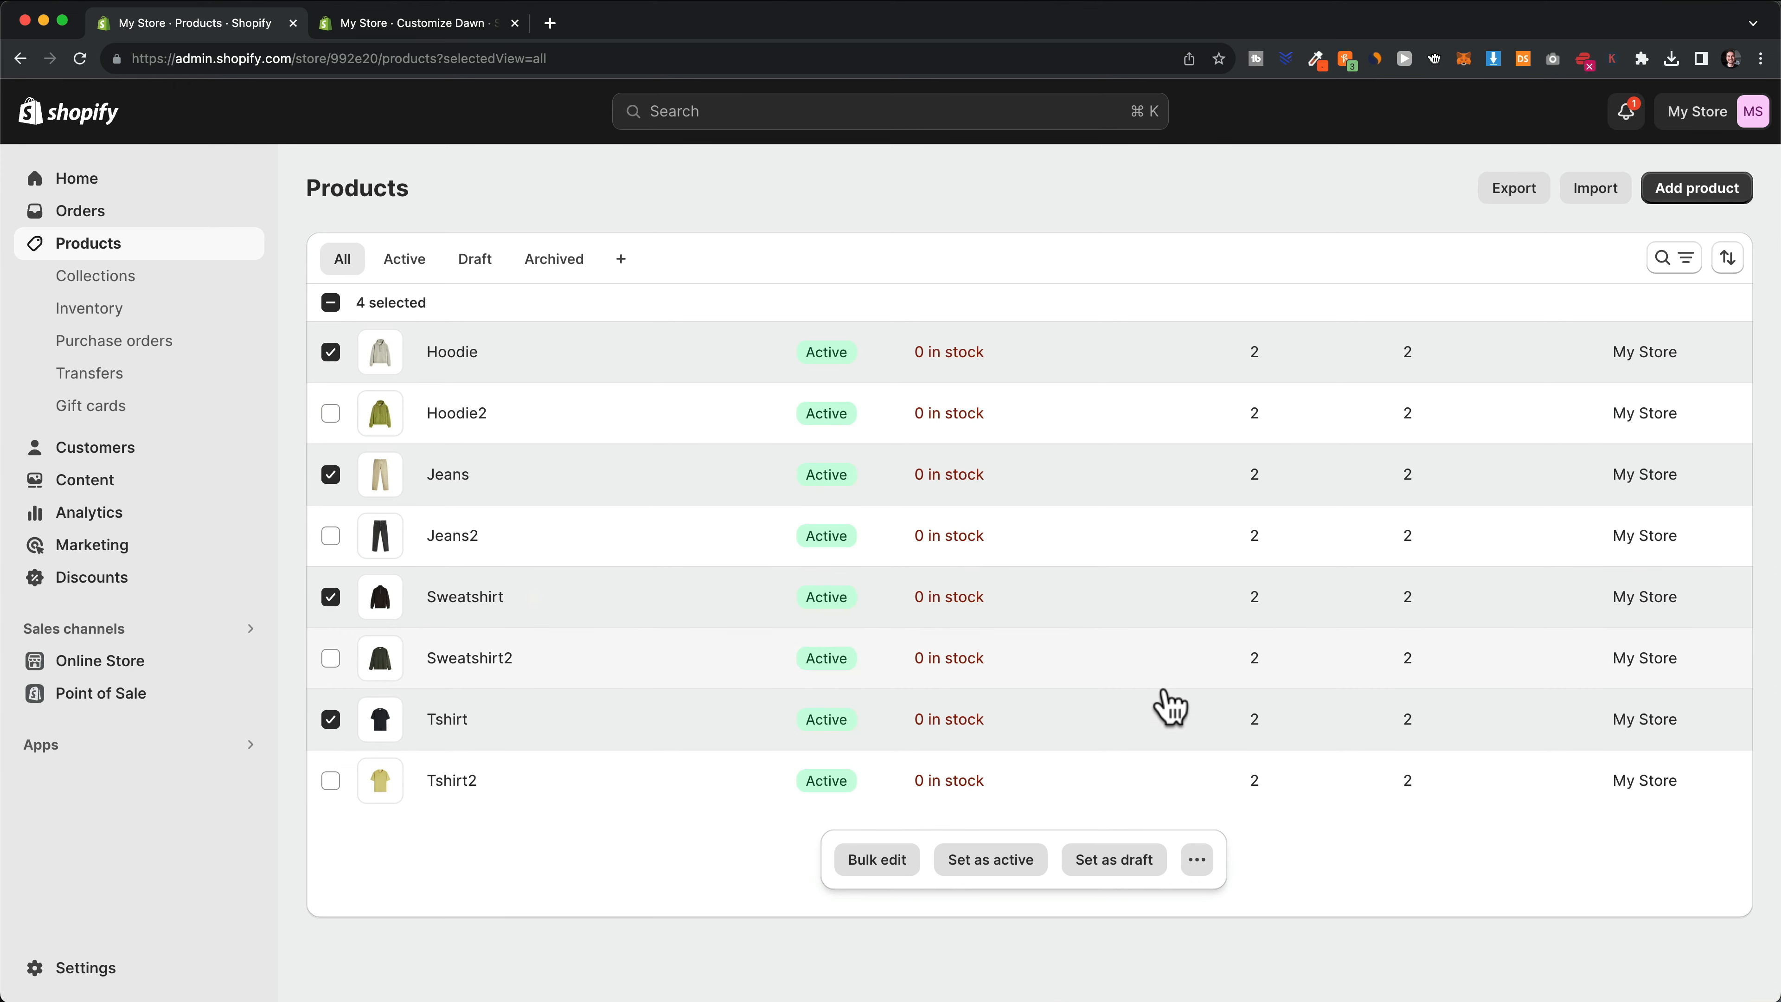
left_click(1199, 863)
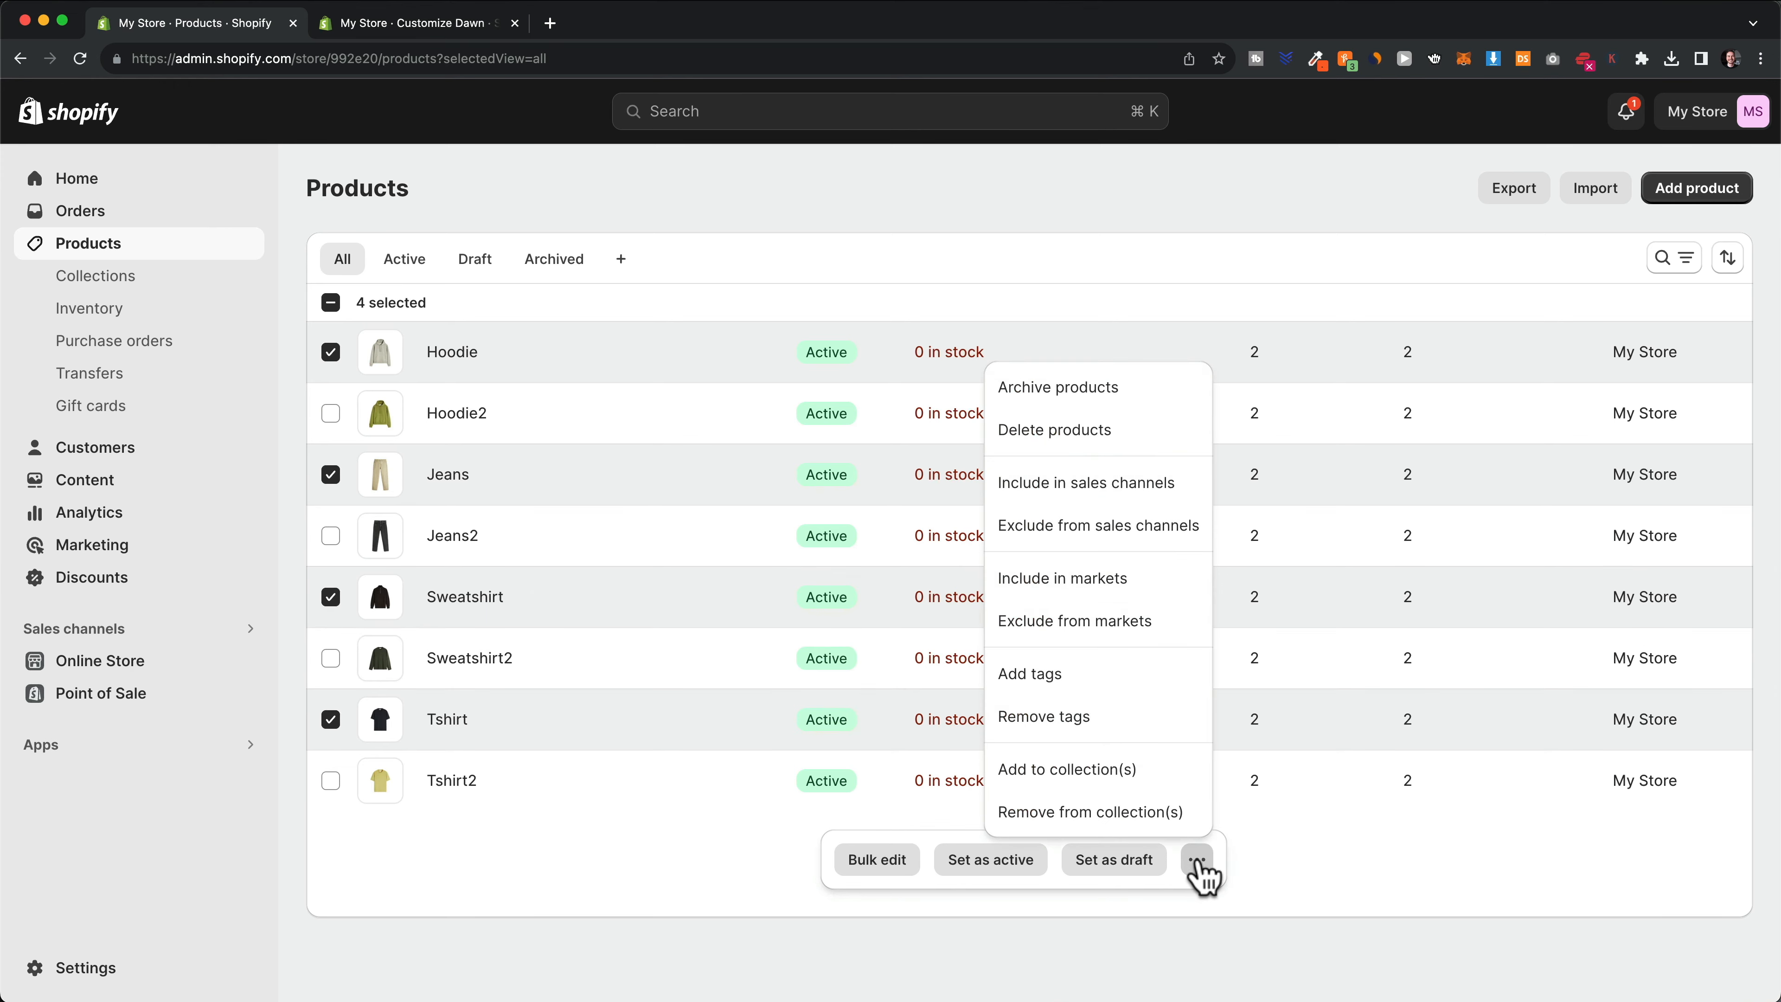
left_click(1071, 772)
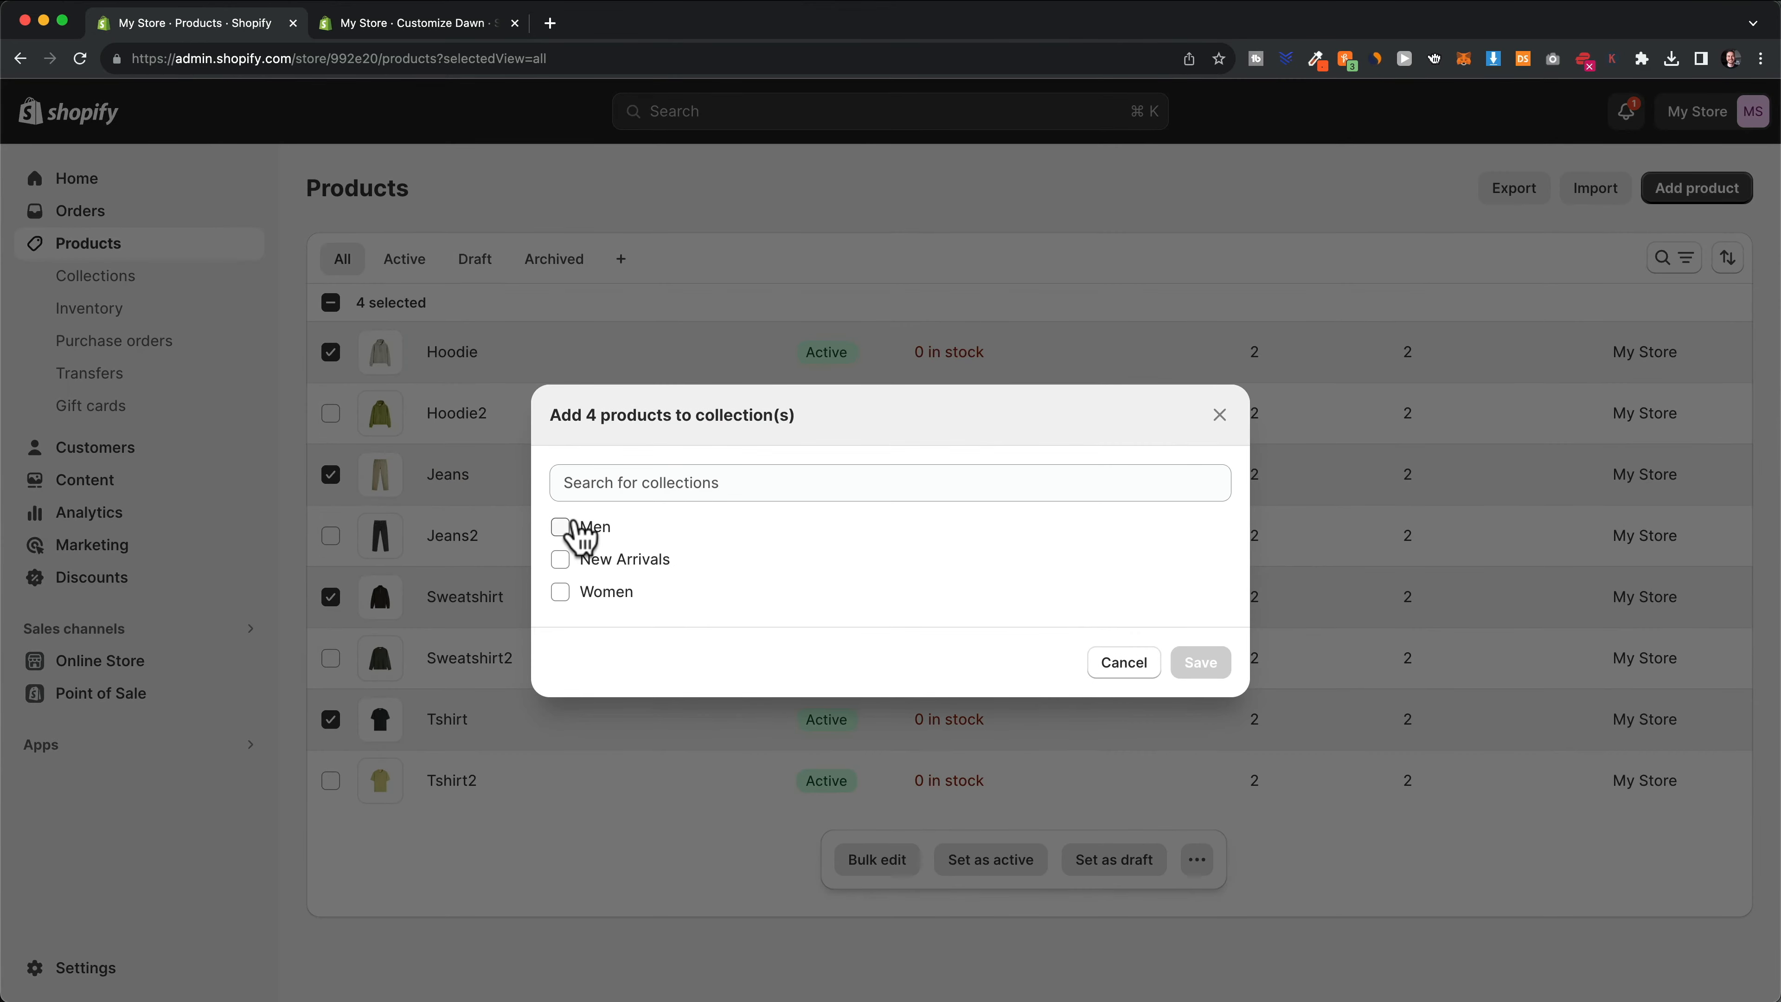
left_click(561, 530)
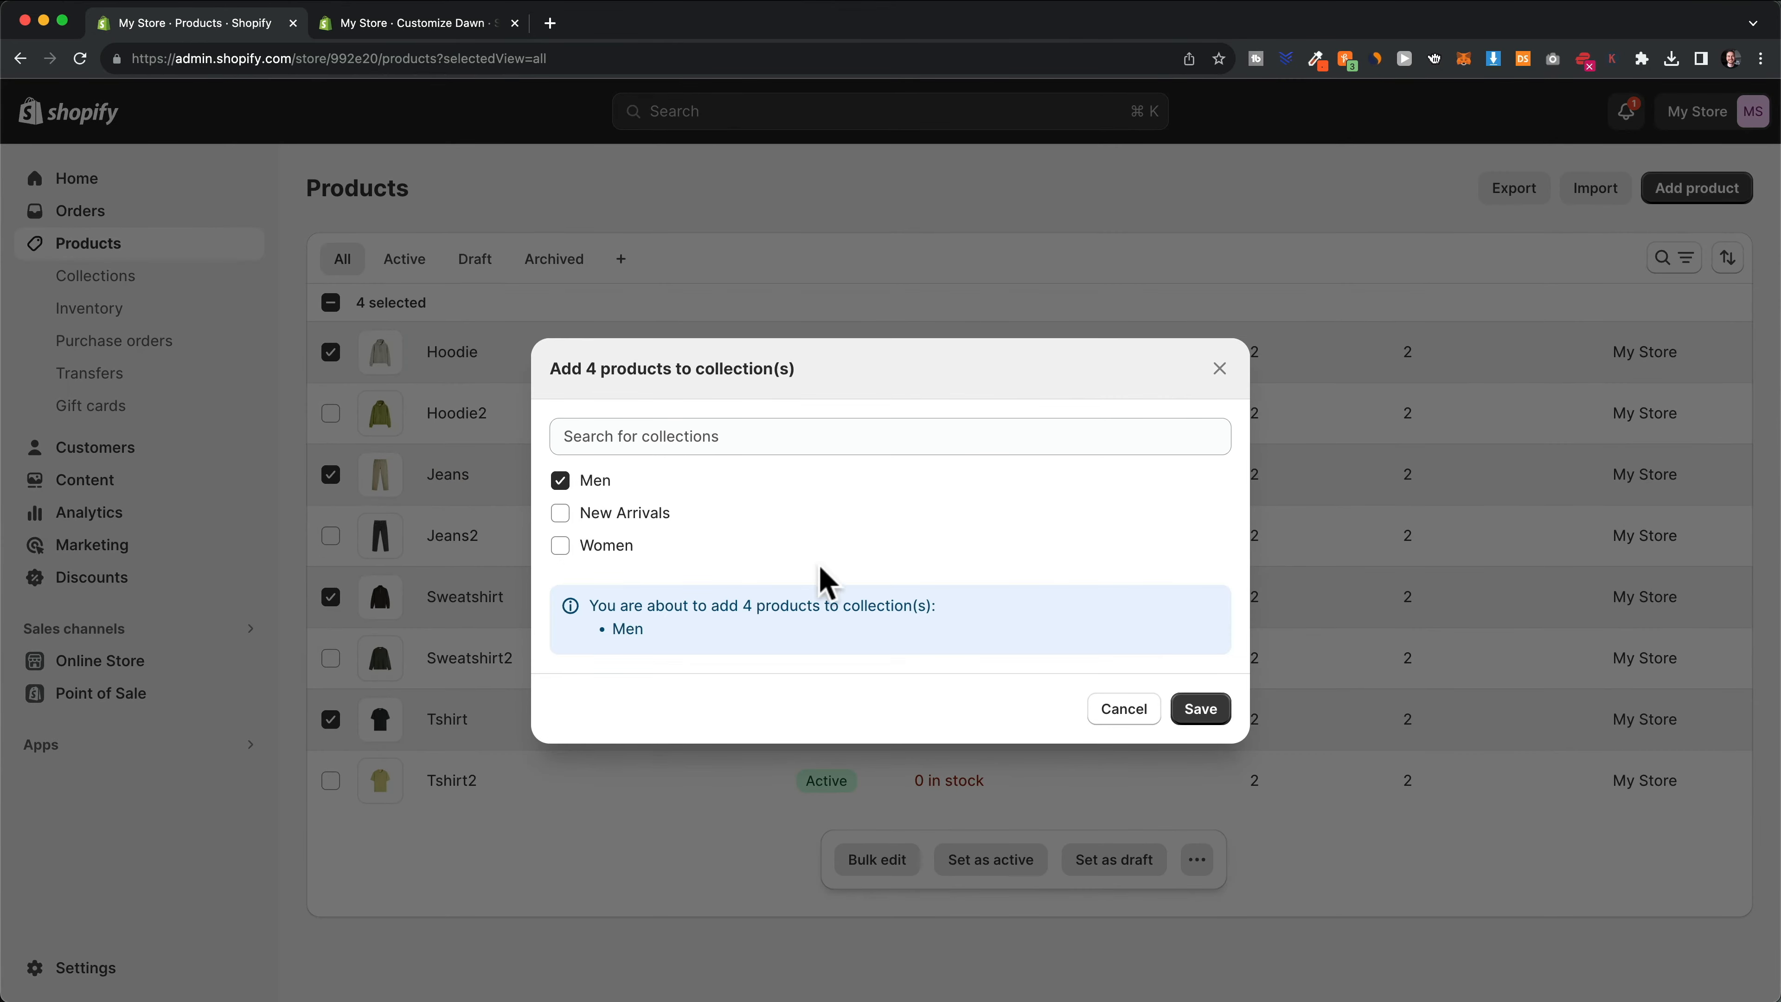
left_click(1200, 706)
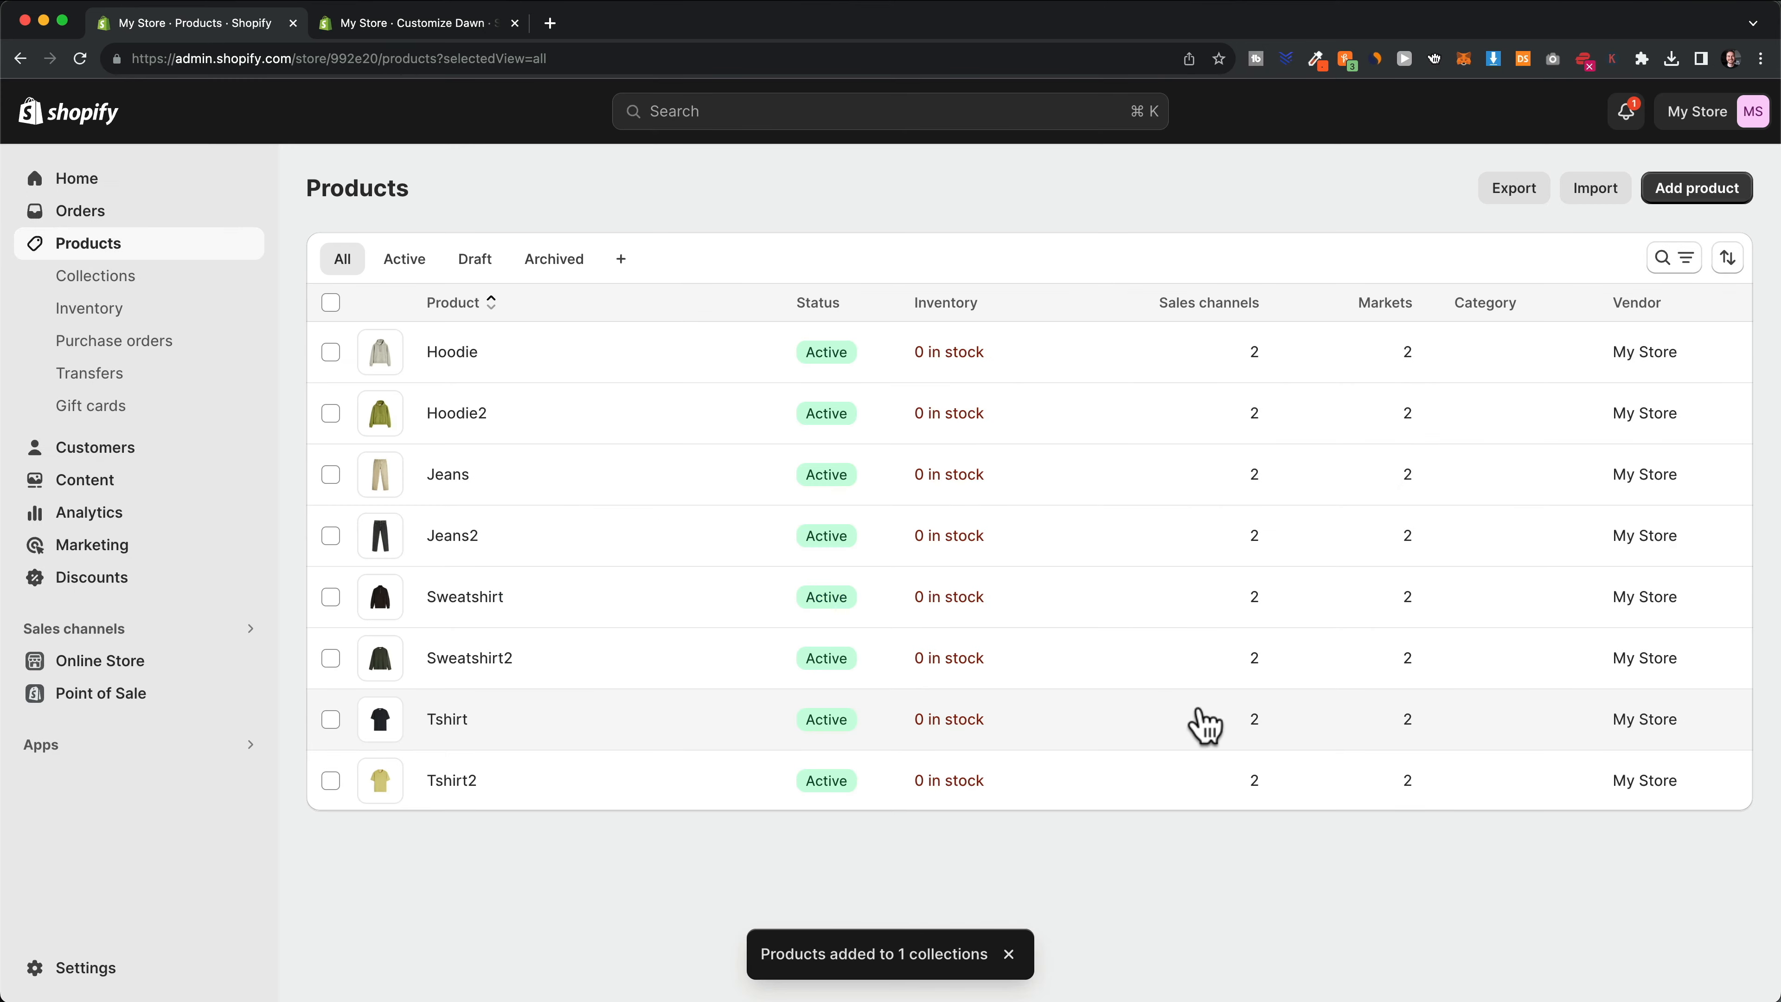
Add the Hoodie2, Jeans2, Sweatshirt2 and Tshirt2 products to the Women collection
left_click(333, 416)
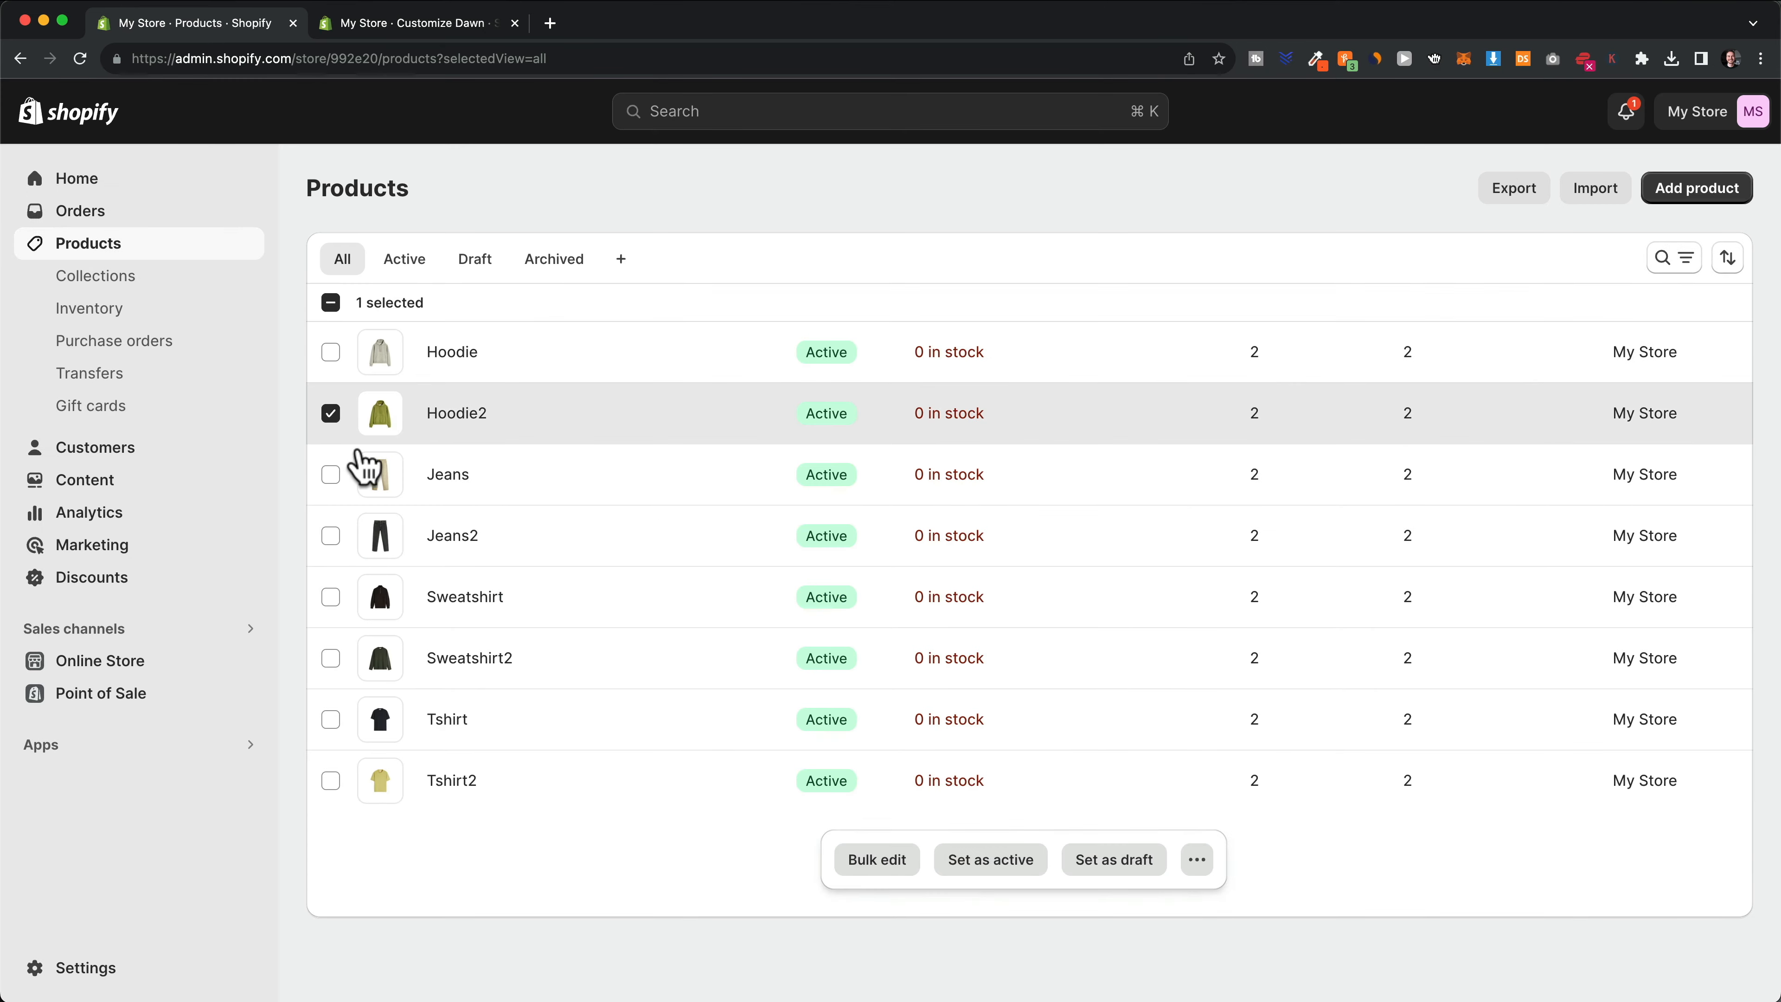
left_click(333, 537)
left_click(331, 660)
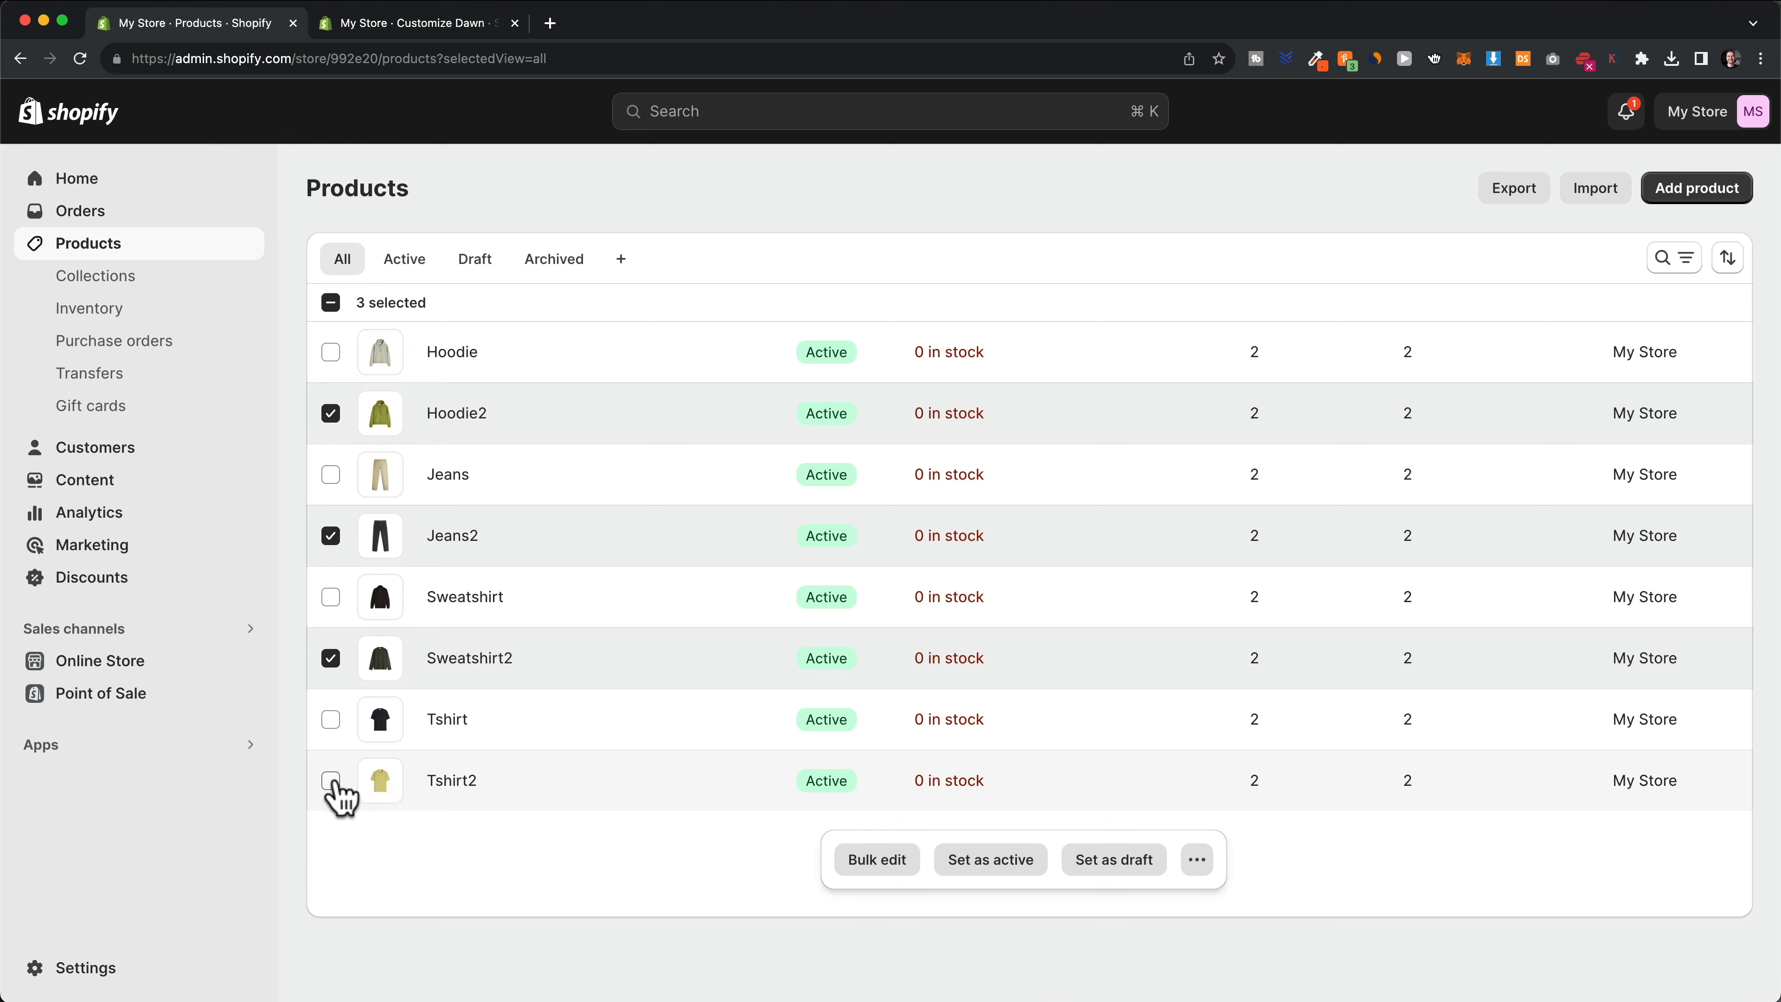
left_click(331, 781)
left_click(1197, 860)
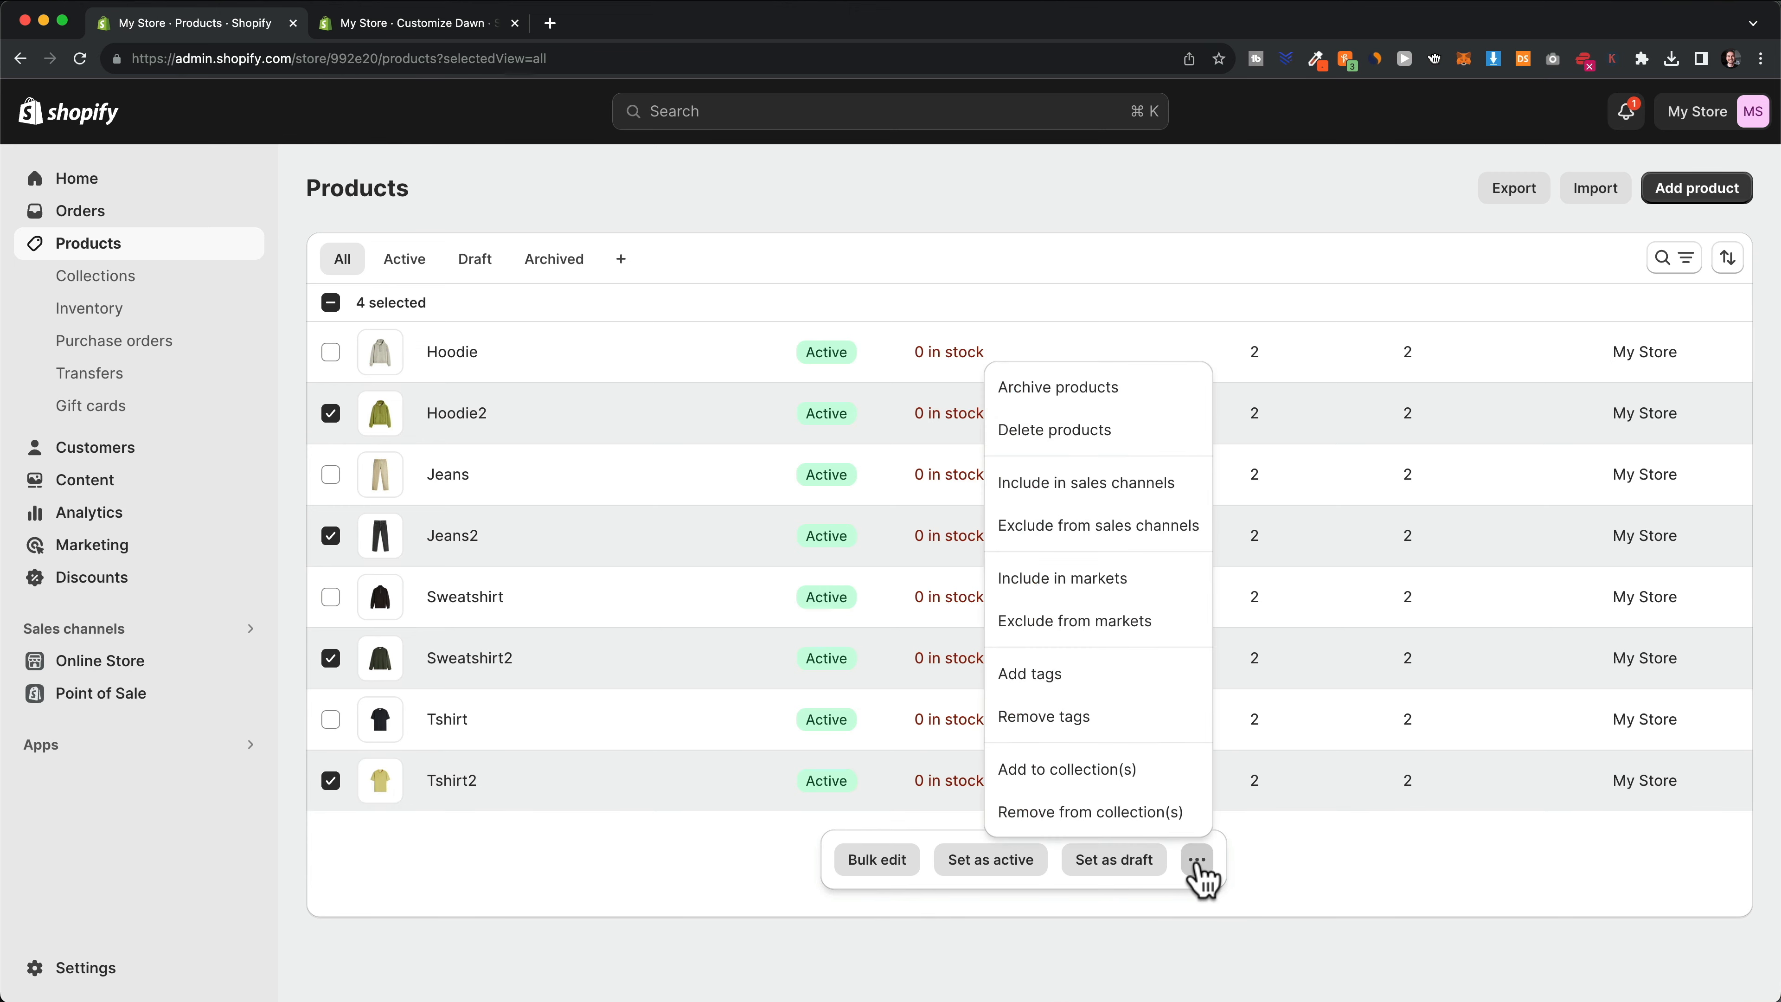
left_click(1068, 769)
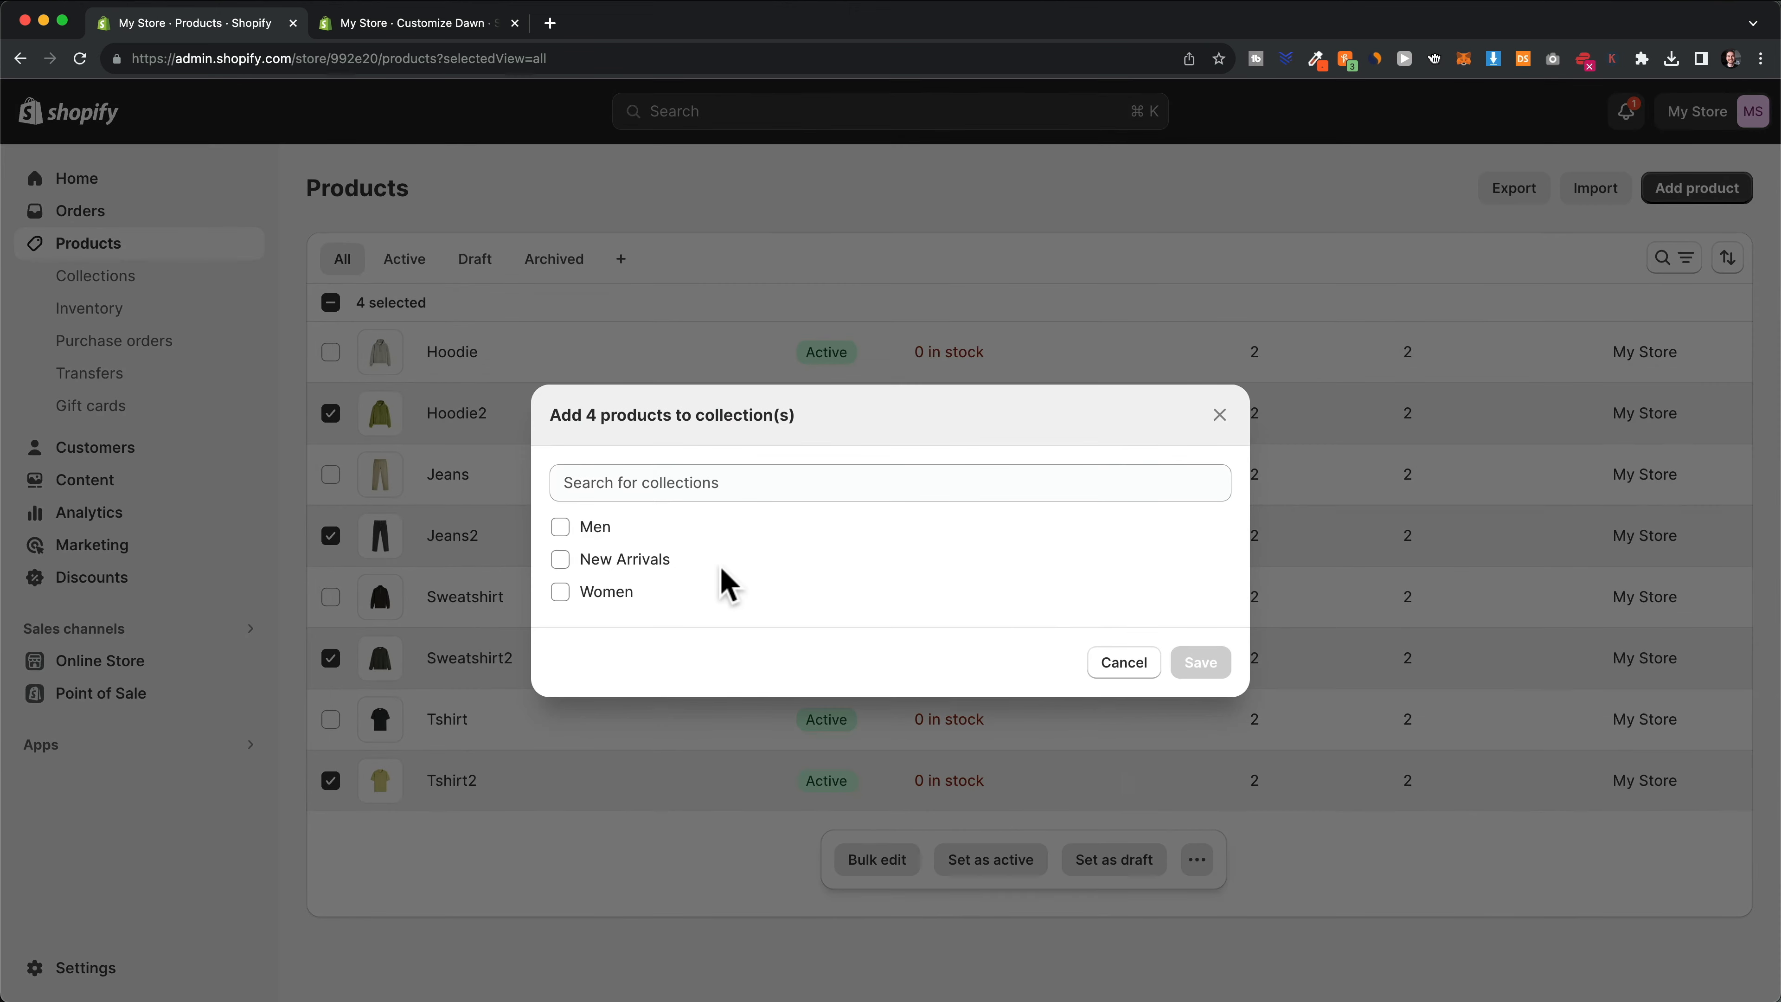
left_click(561, 592)
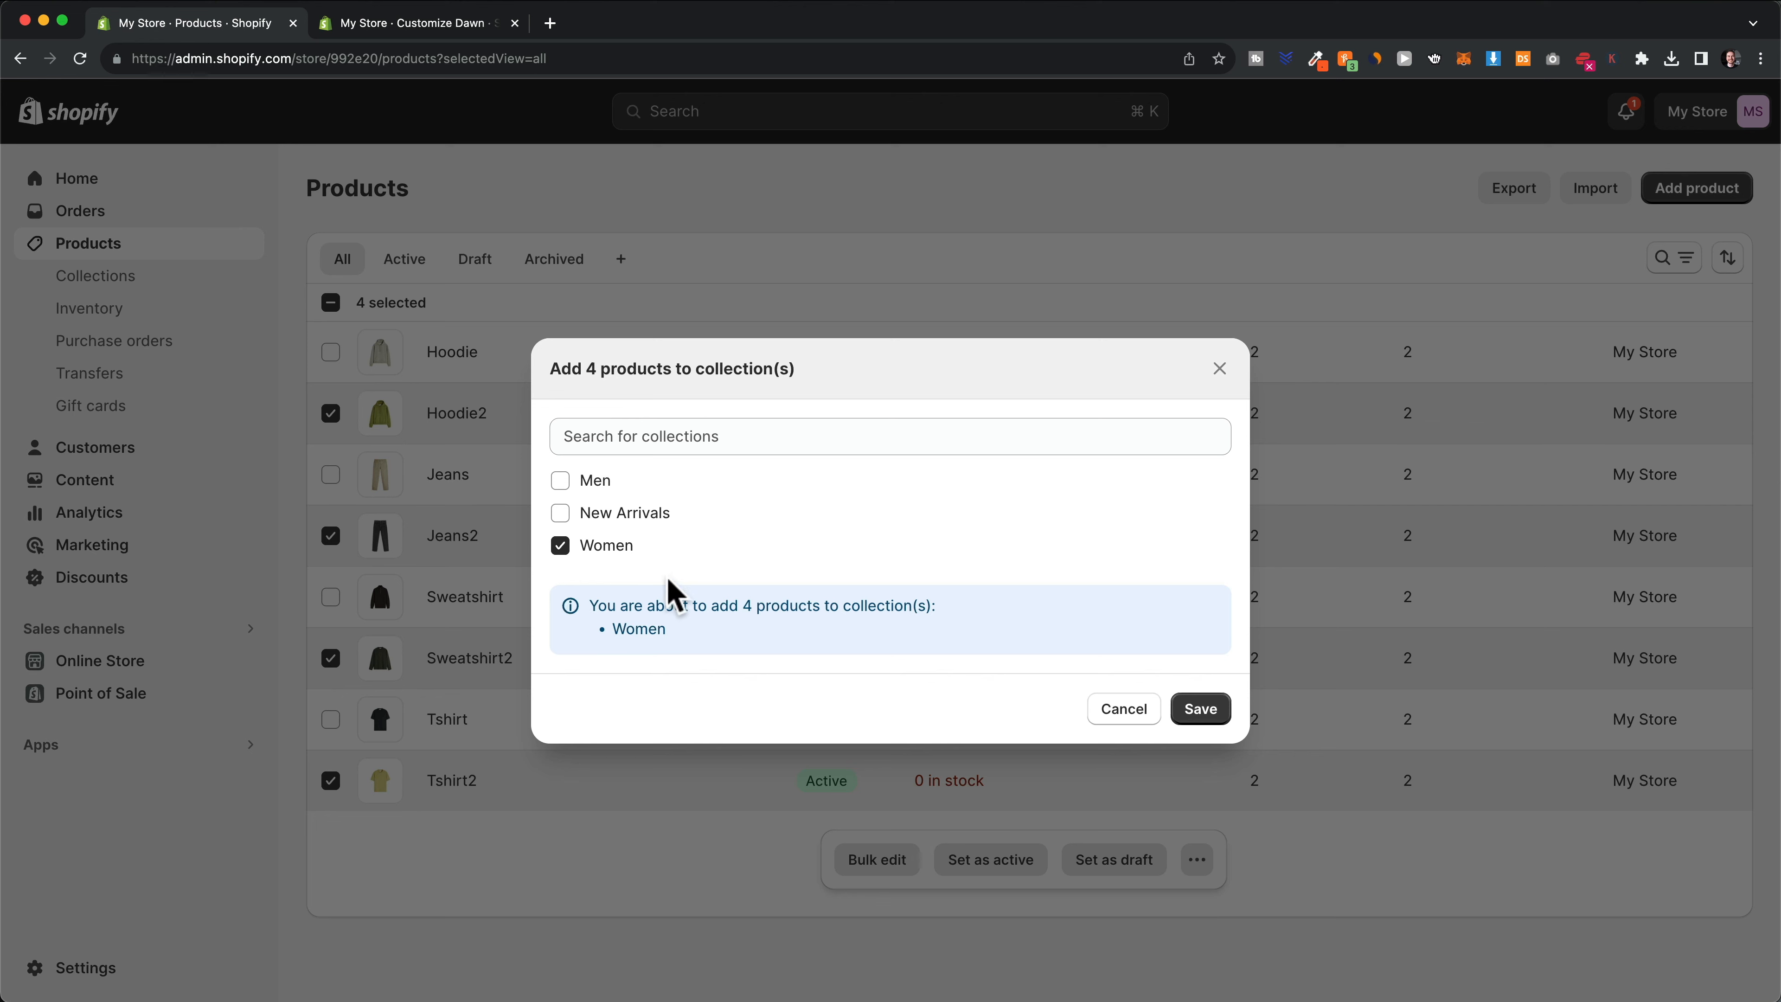
left_click(1201, 723)
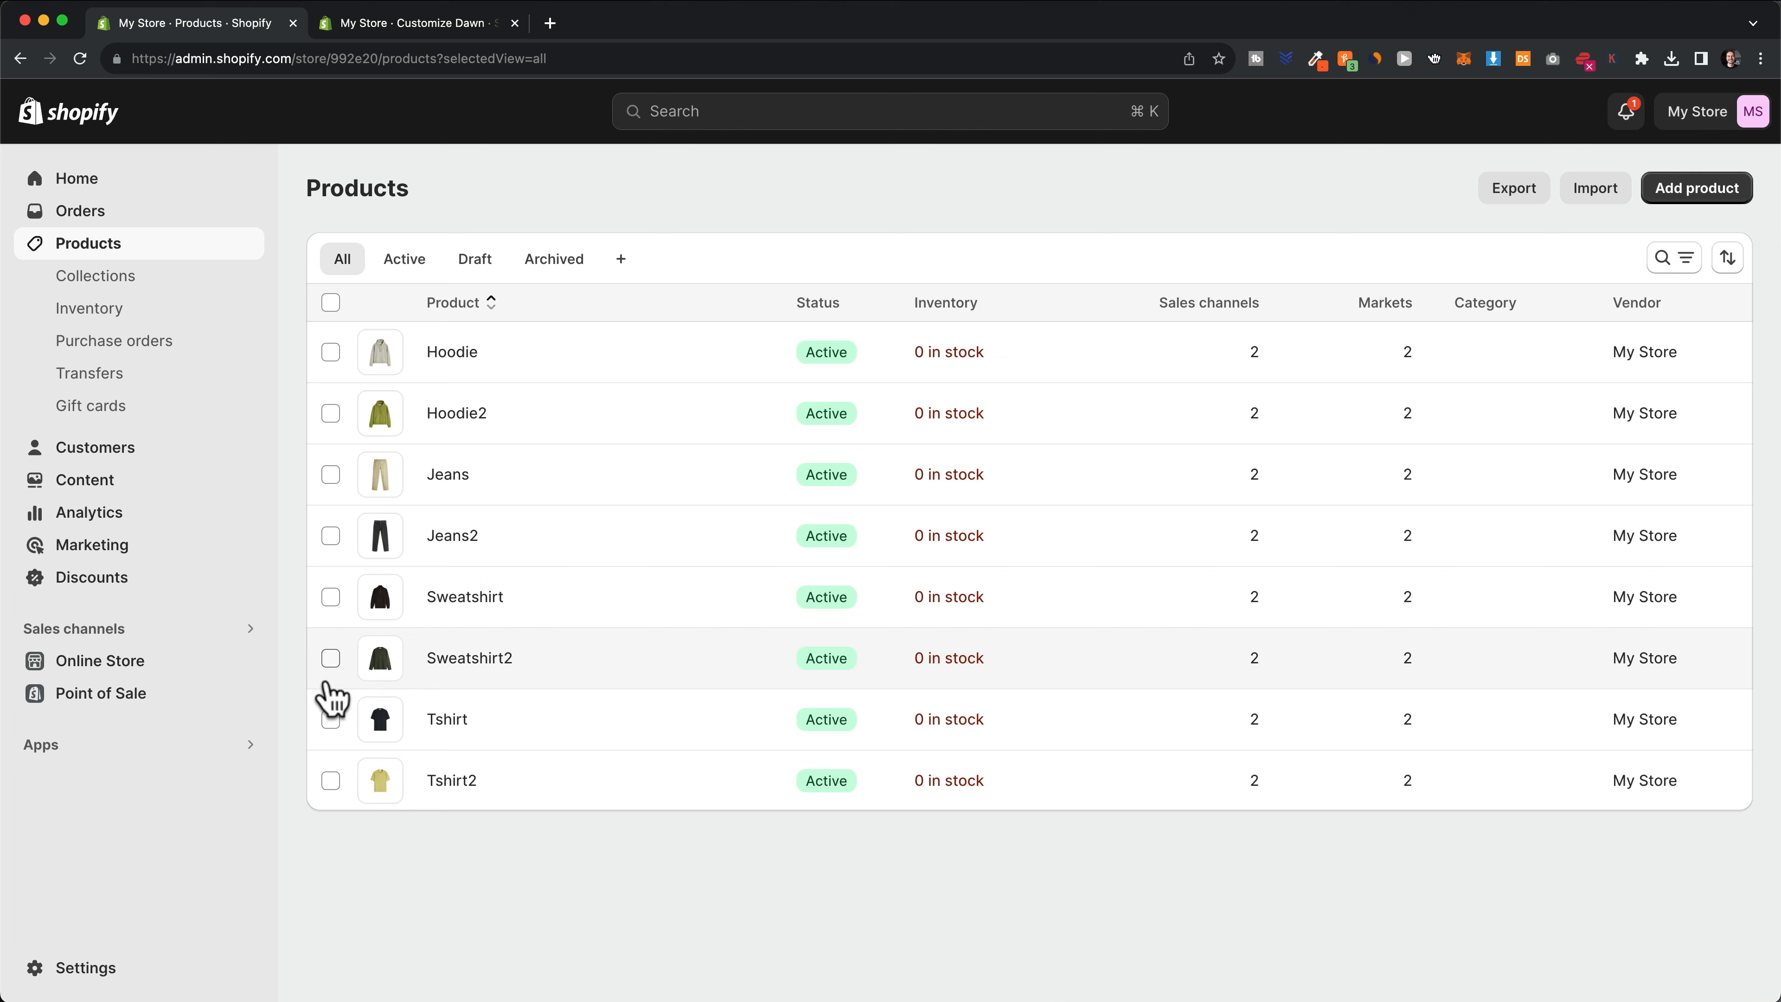
Add the Jeans, Jeans2, Tshirt and Tshirt2 products to the New Arrivals collection
left_click(332, 721)
left_click(330, 781)
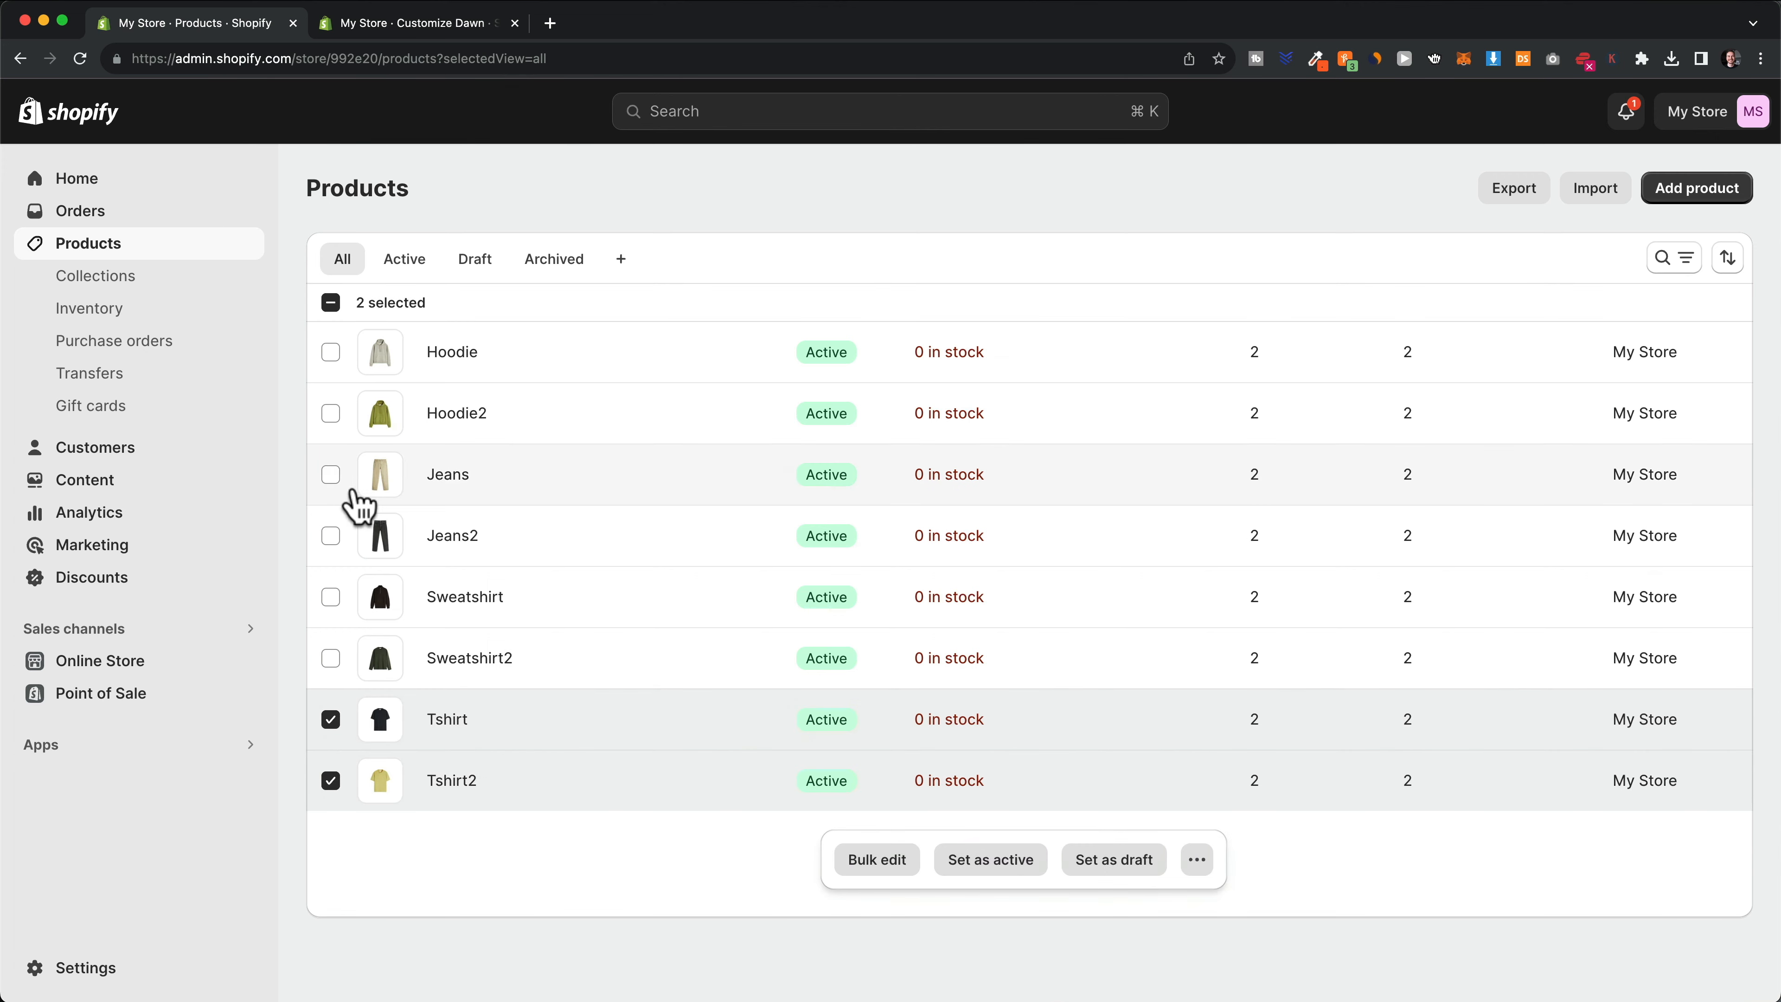
left_click(330, 474)
left_click(330, 536)
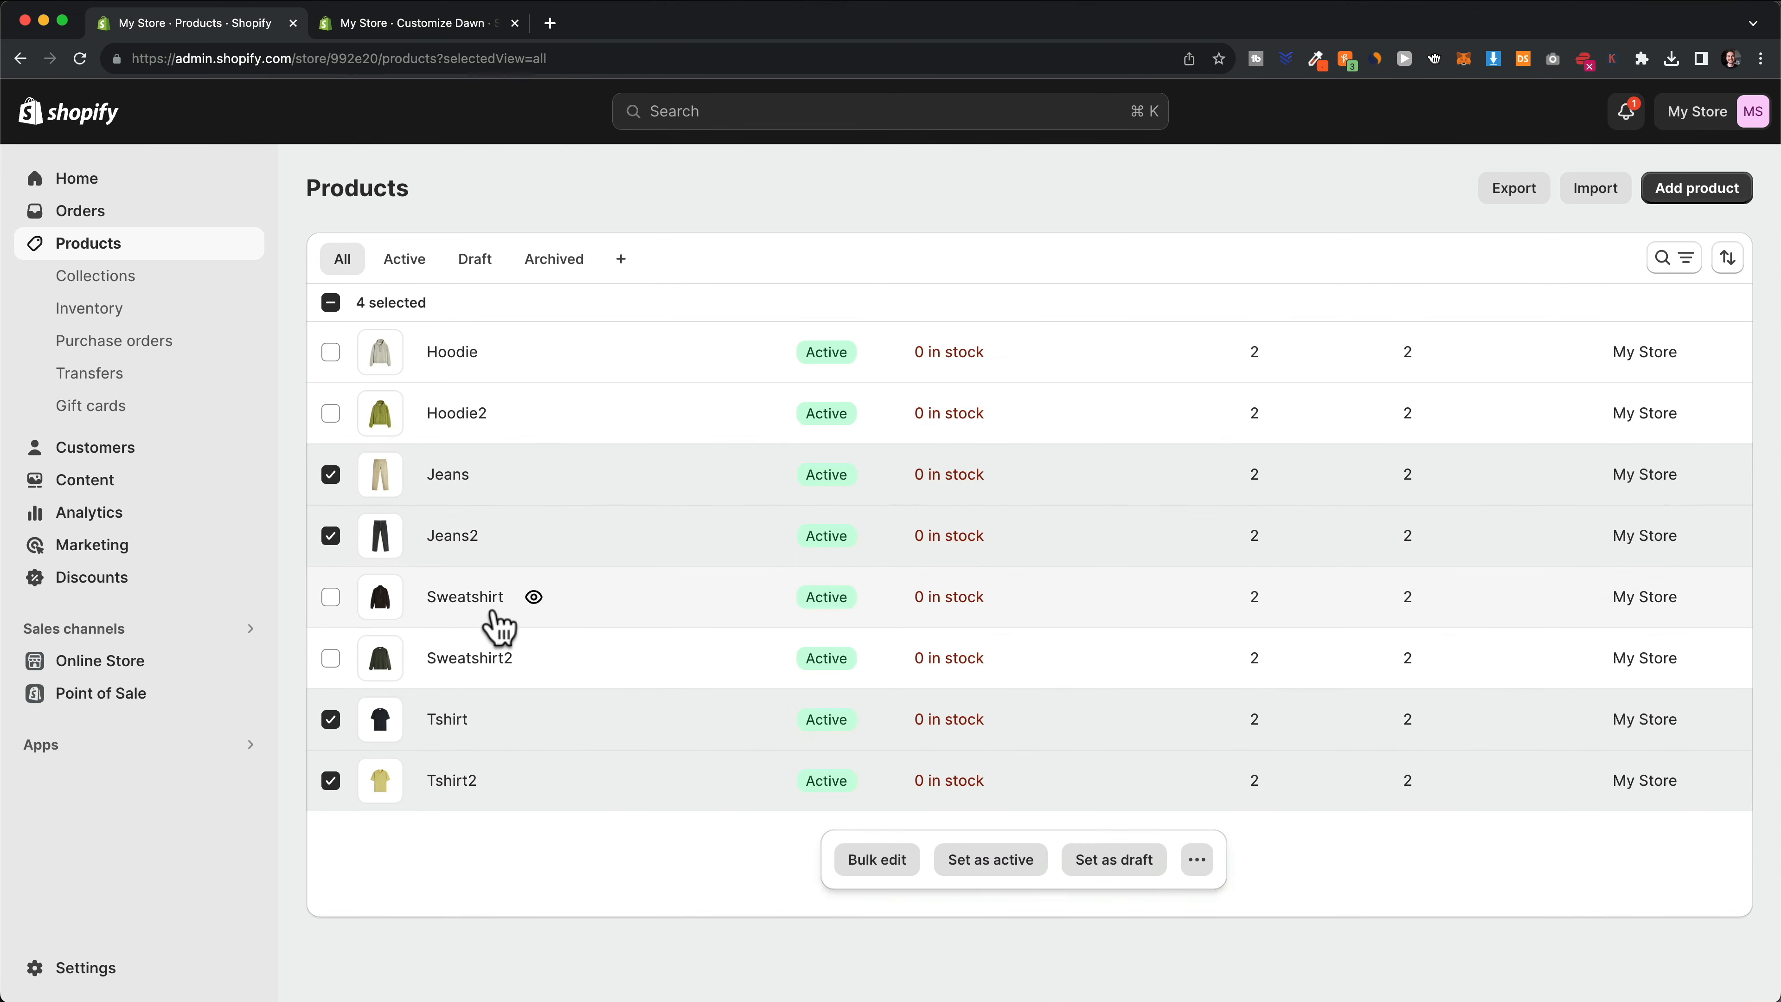
left_click(1197, 860)
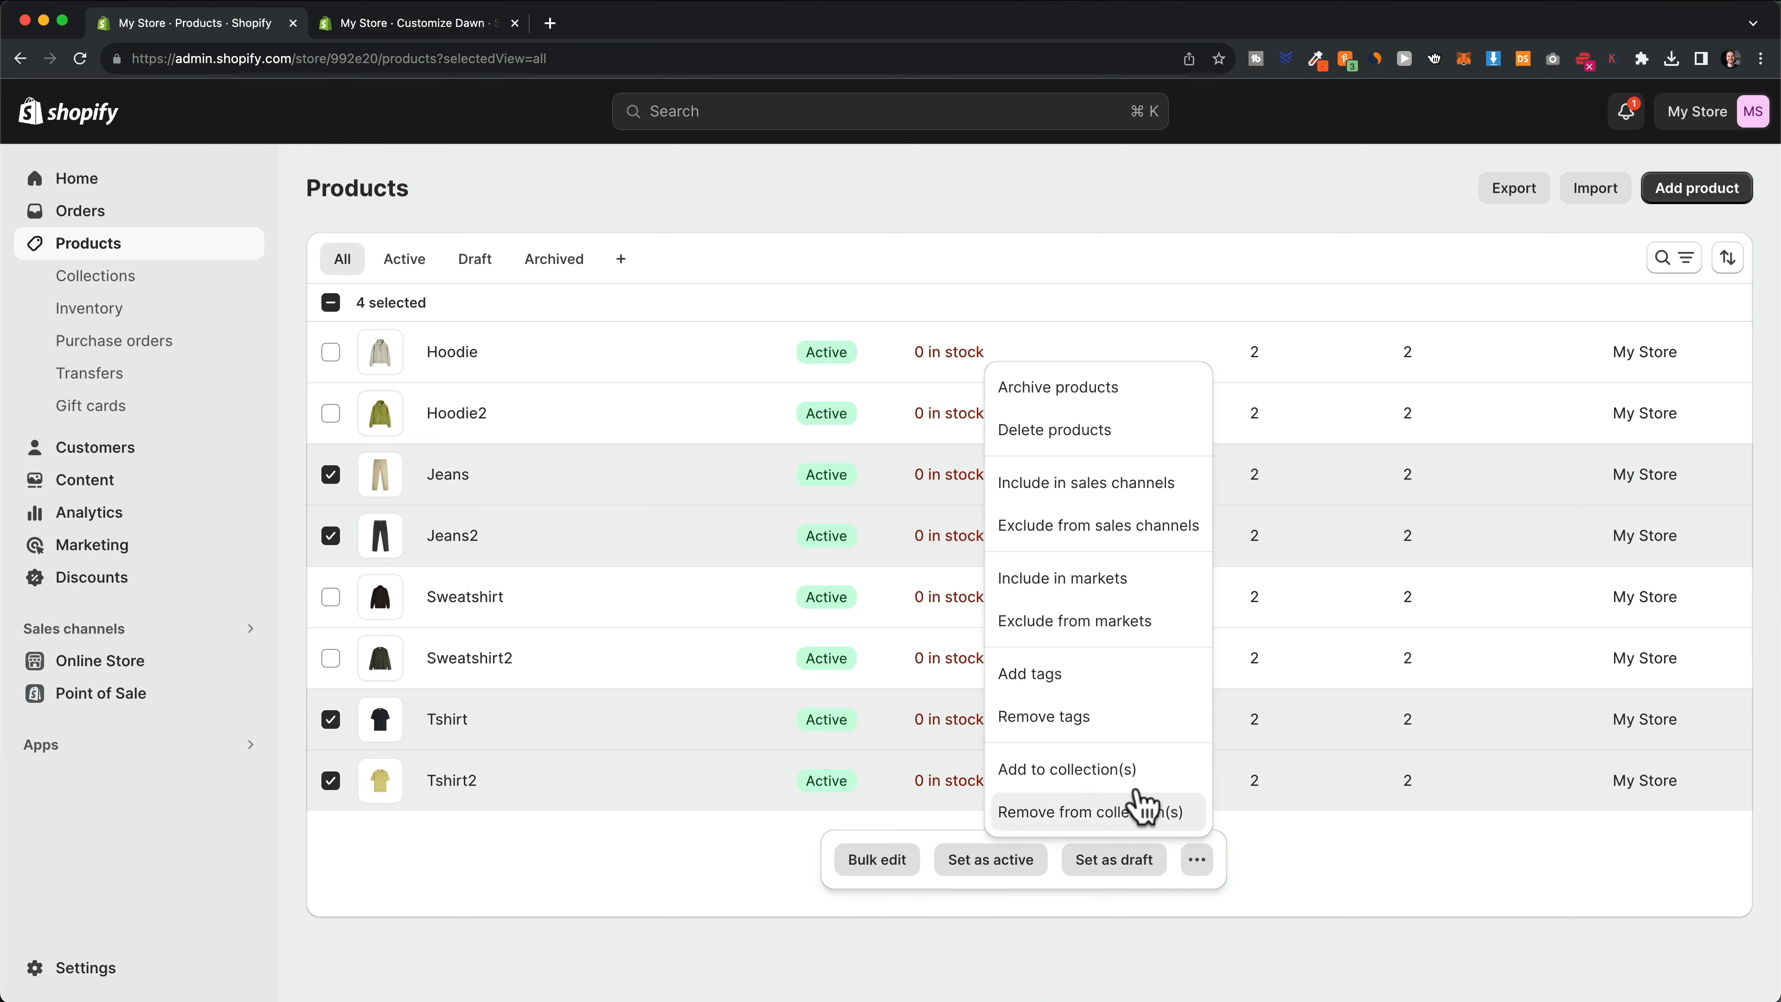
left_click(1111, 772)
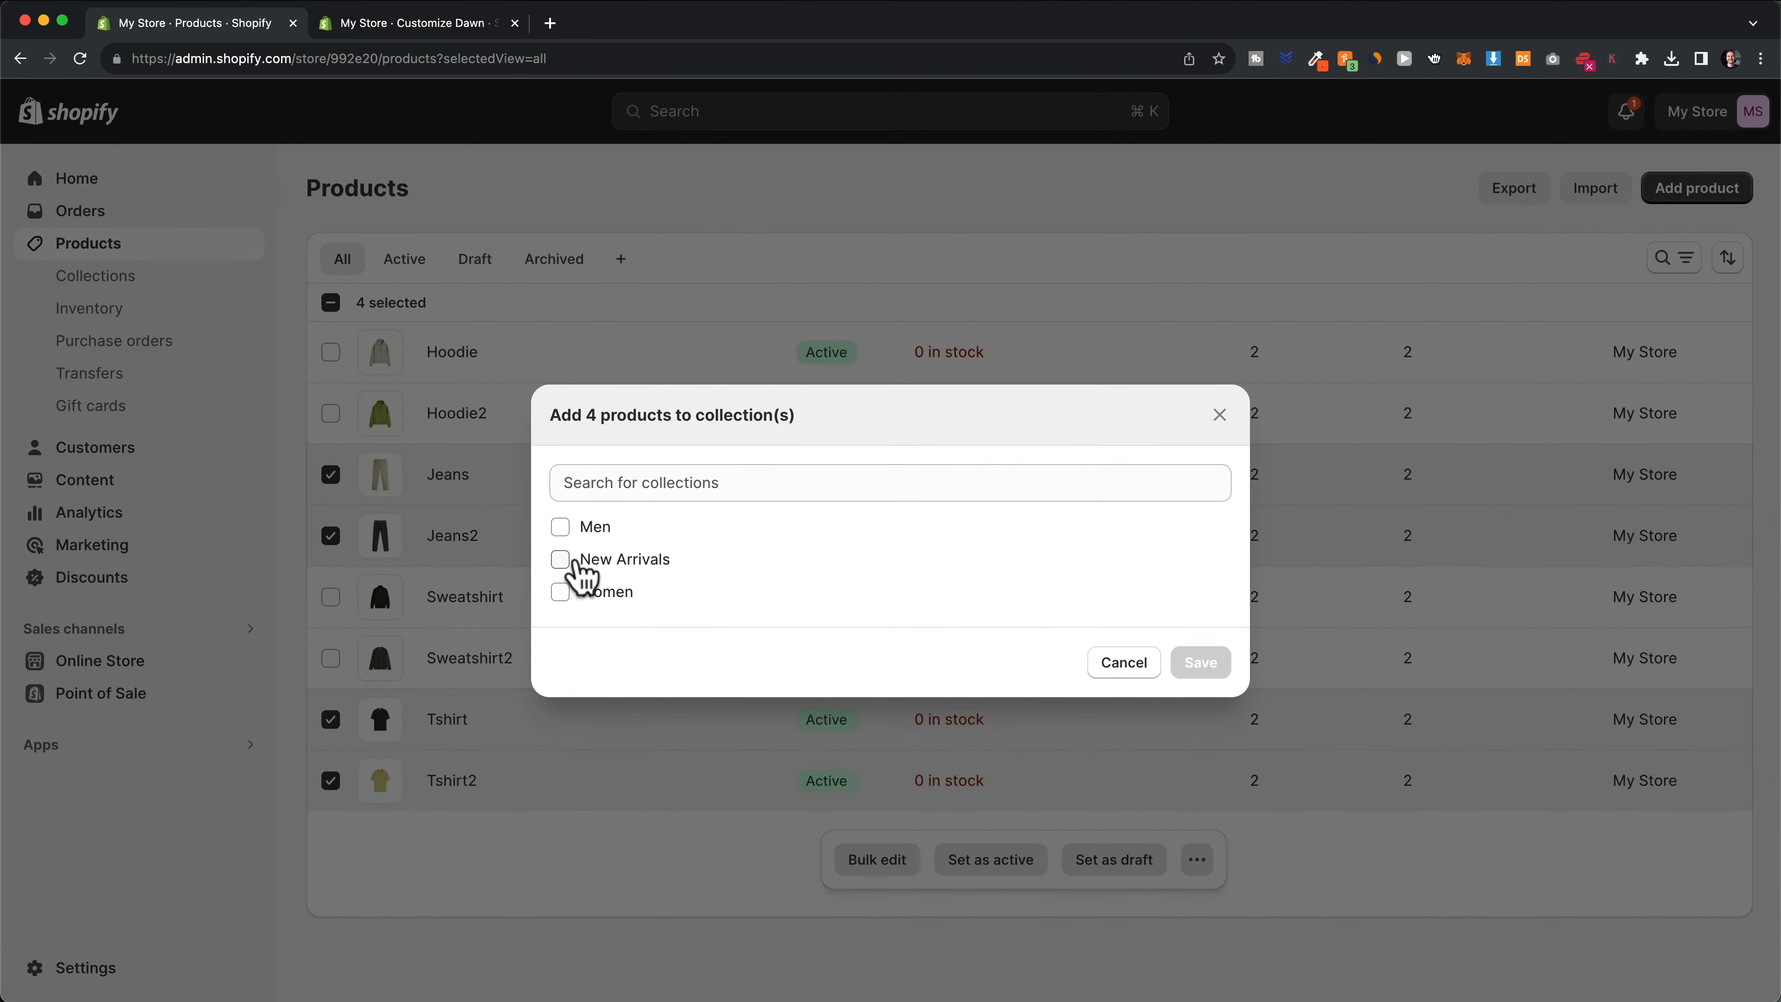
left_click(560, 561)
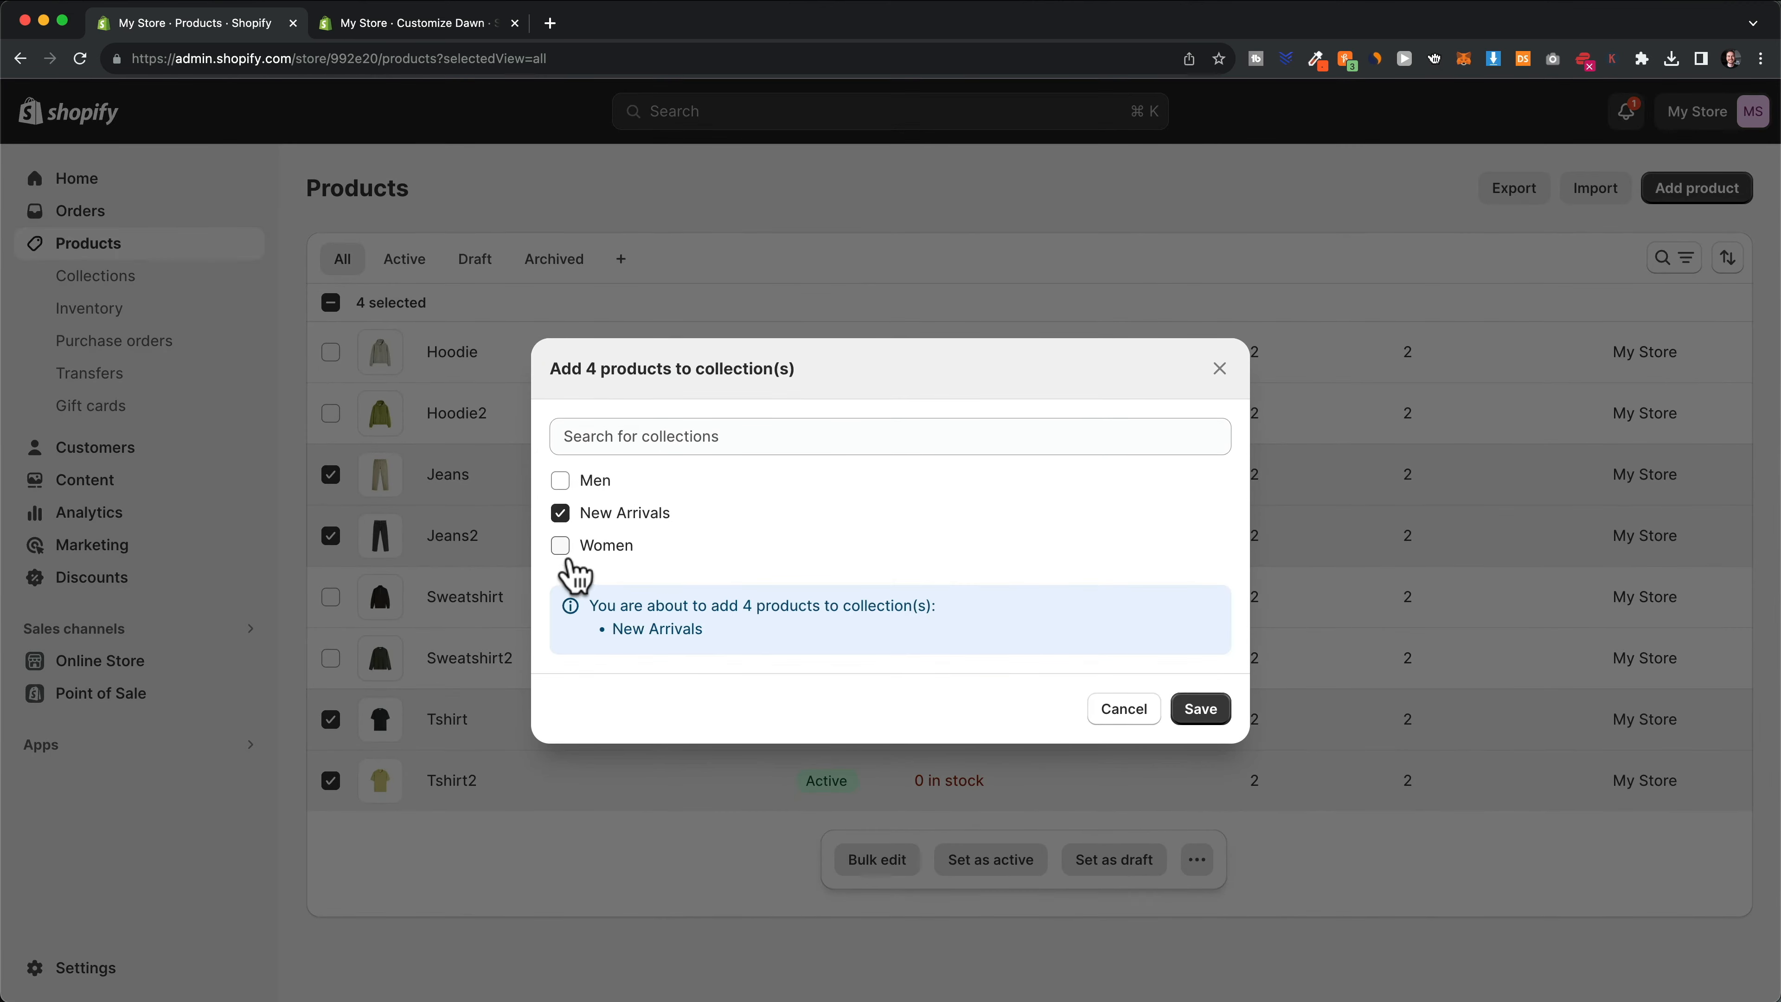
left_click(1200, 709)
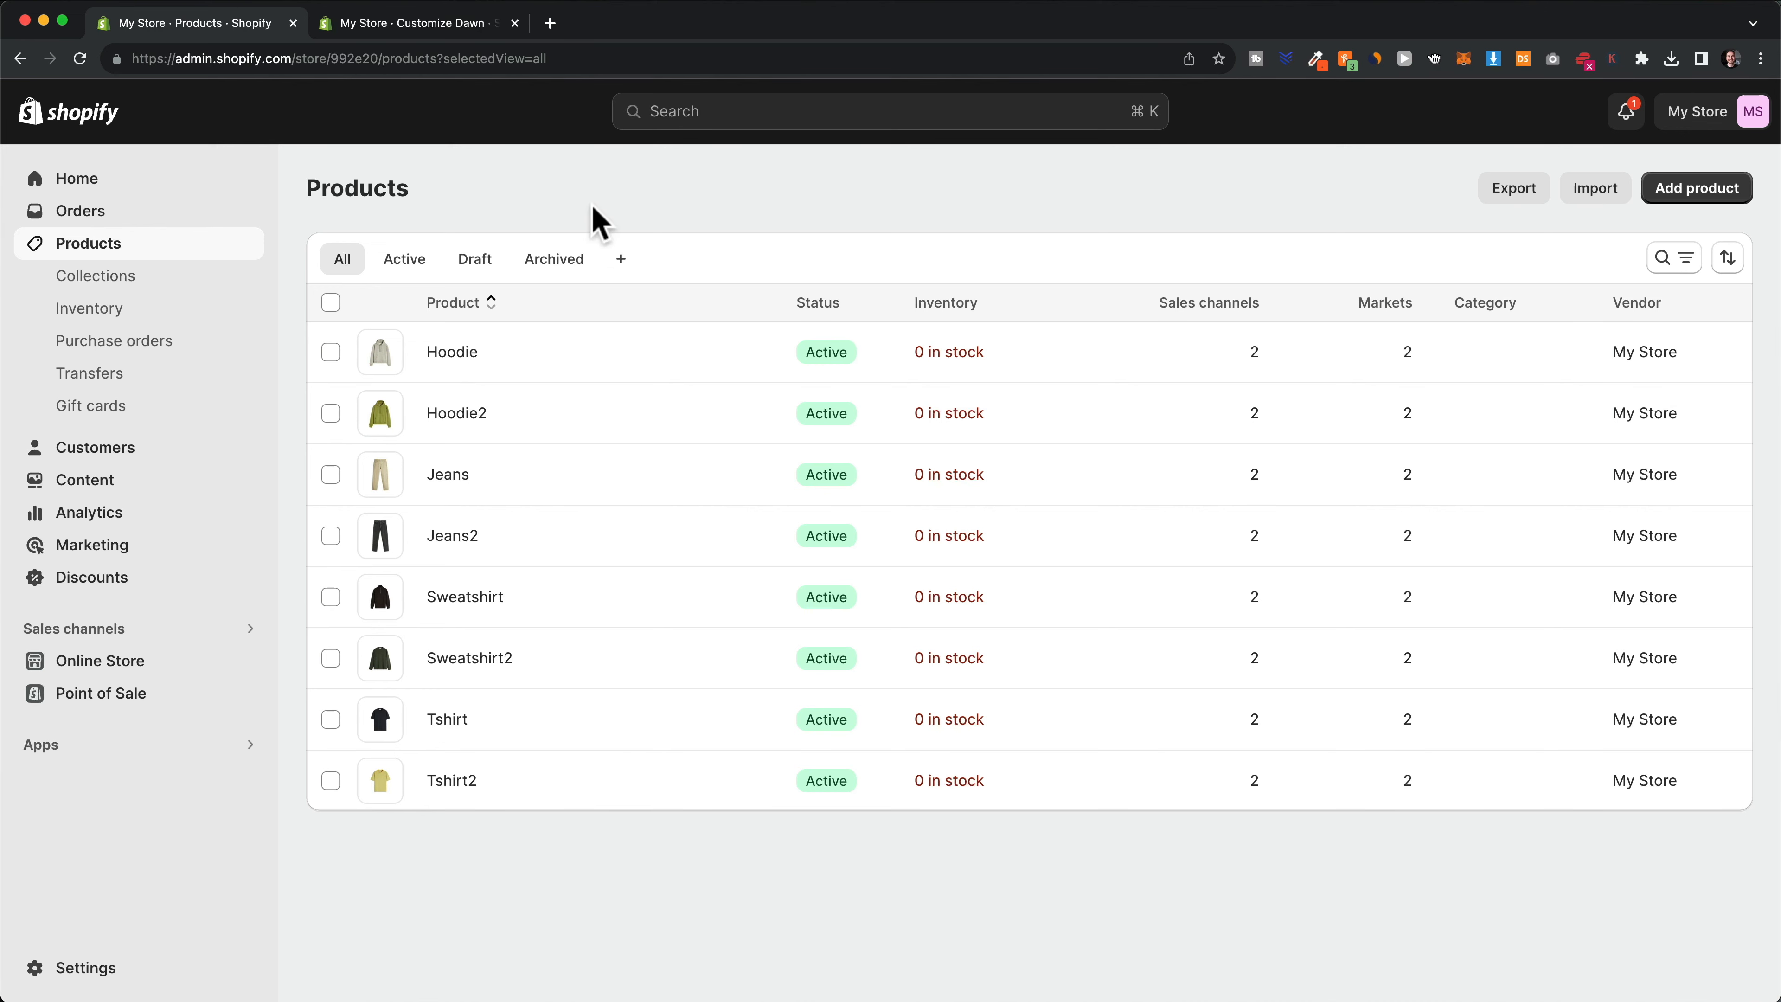
Return to the Dawn theme editor and look over the home page's slideshow and Featured products section
left_click(445, 32)
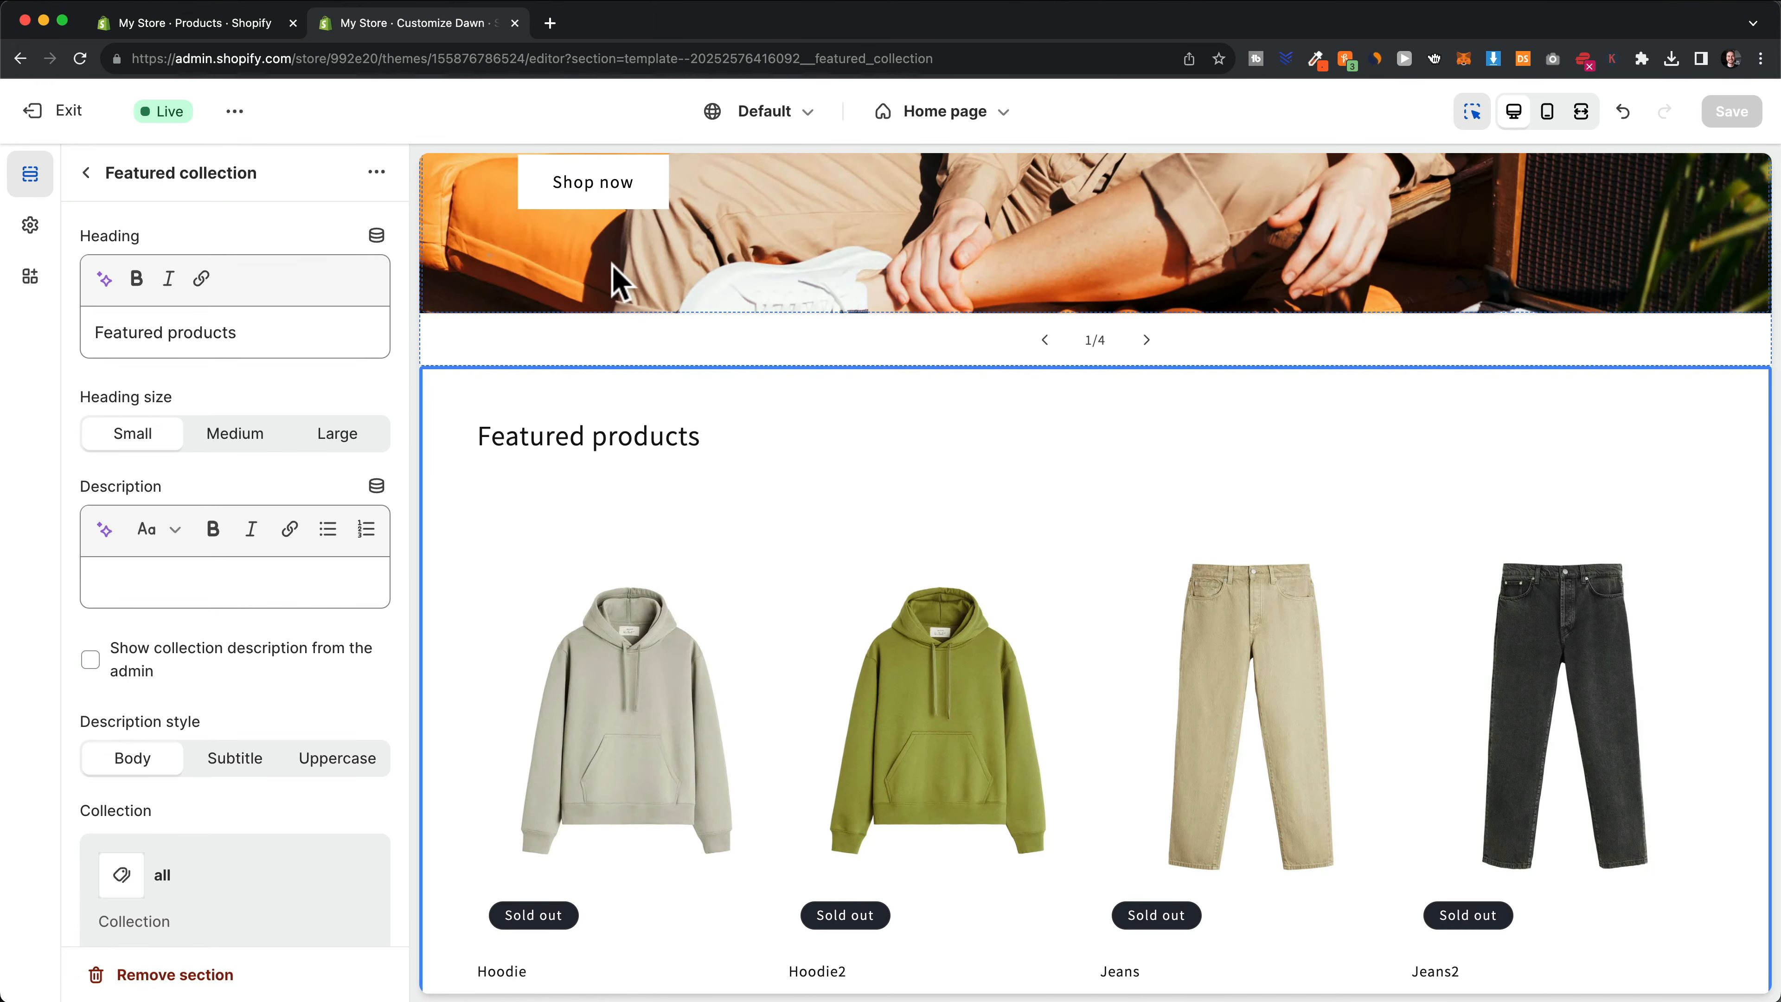
left_click(248, 34)
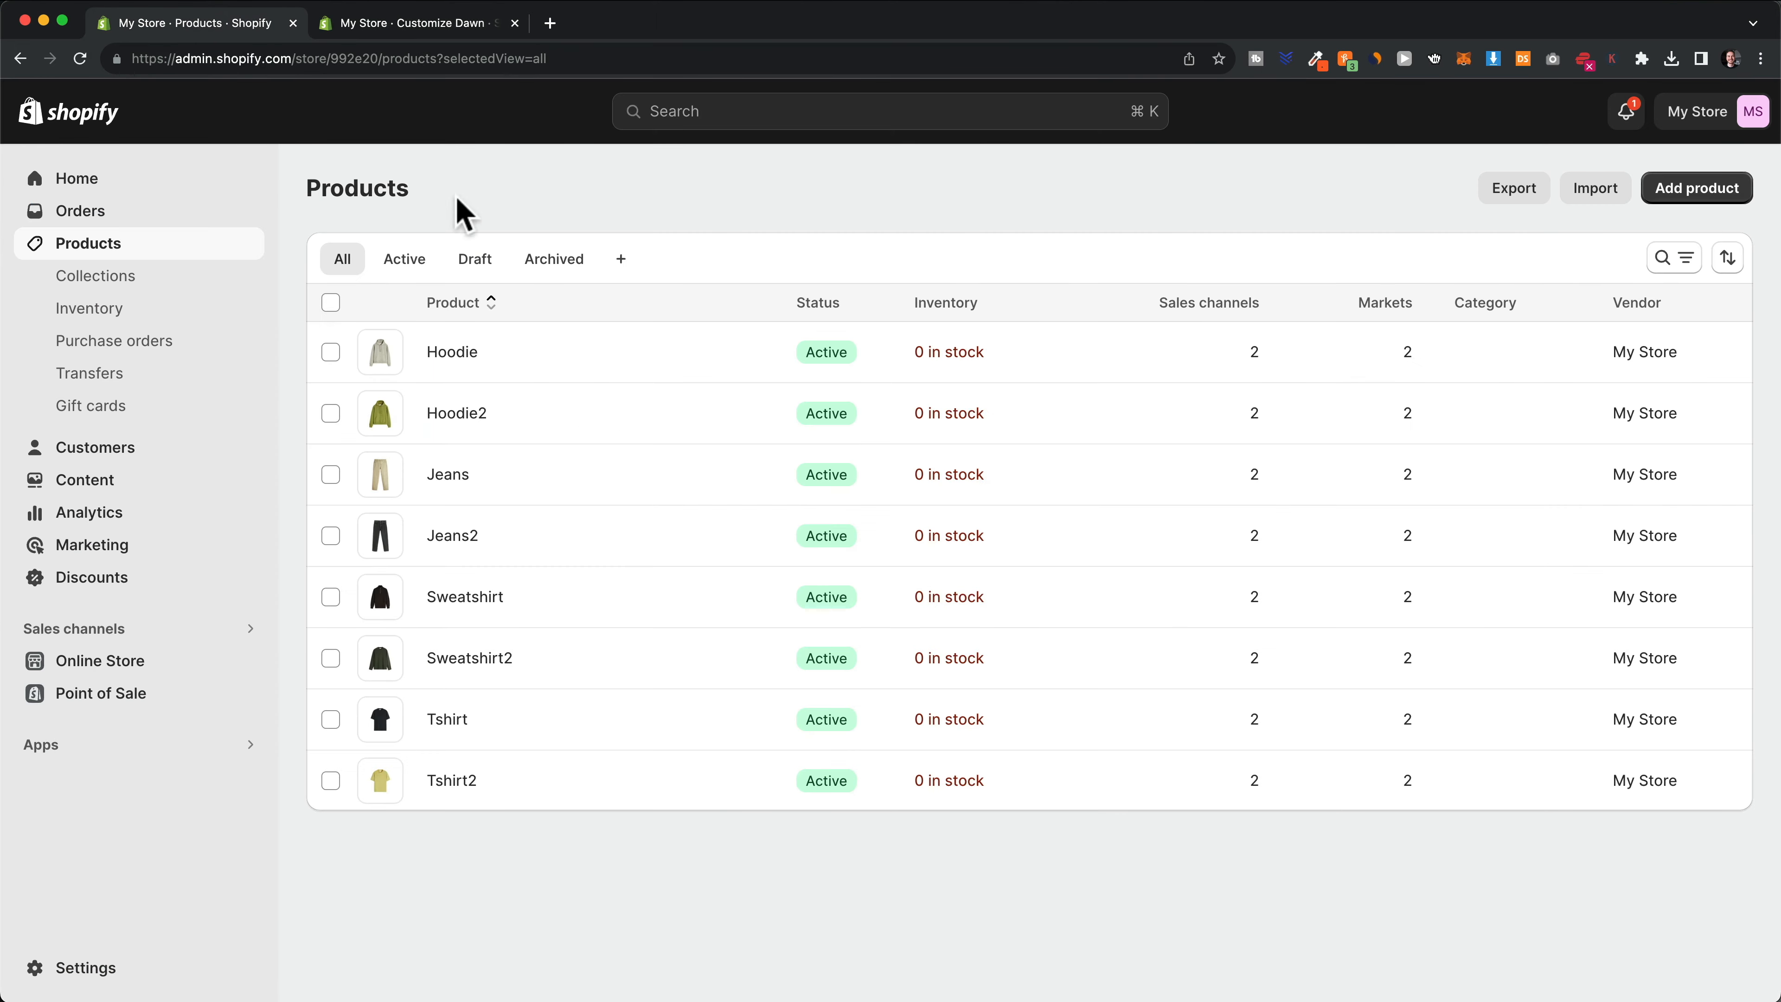
left_click(159, 663)
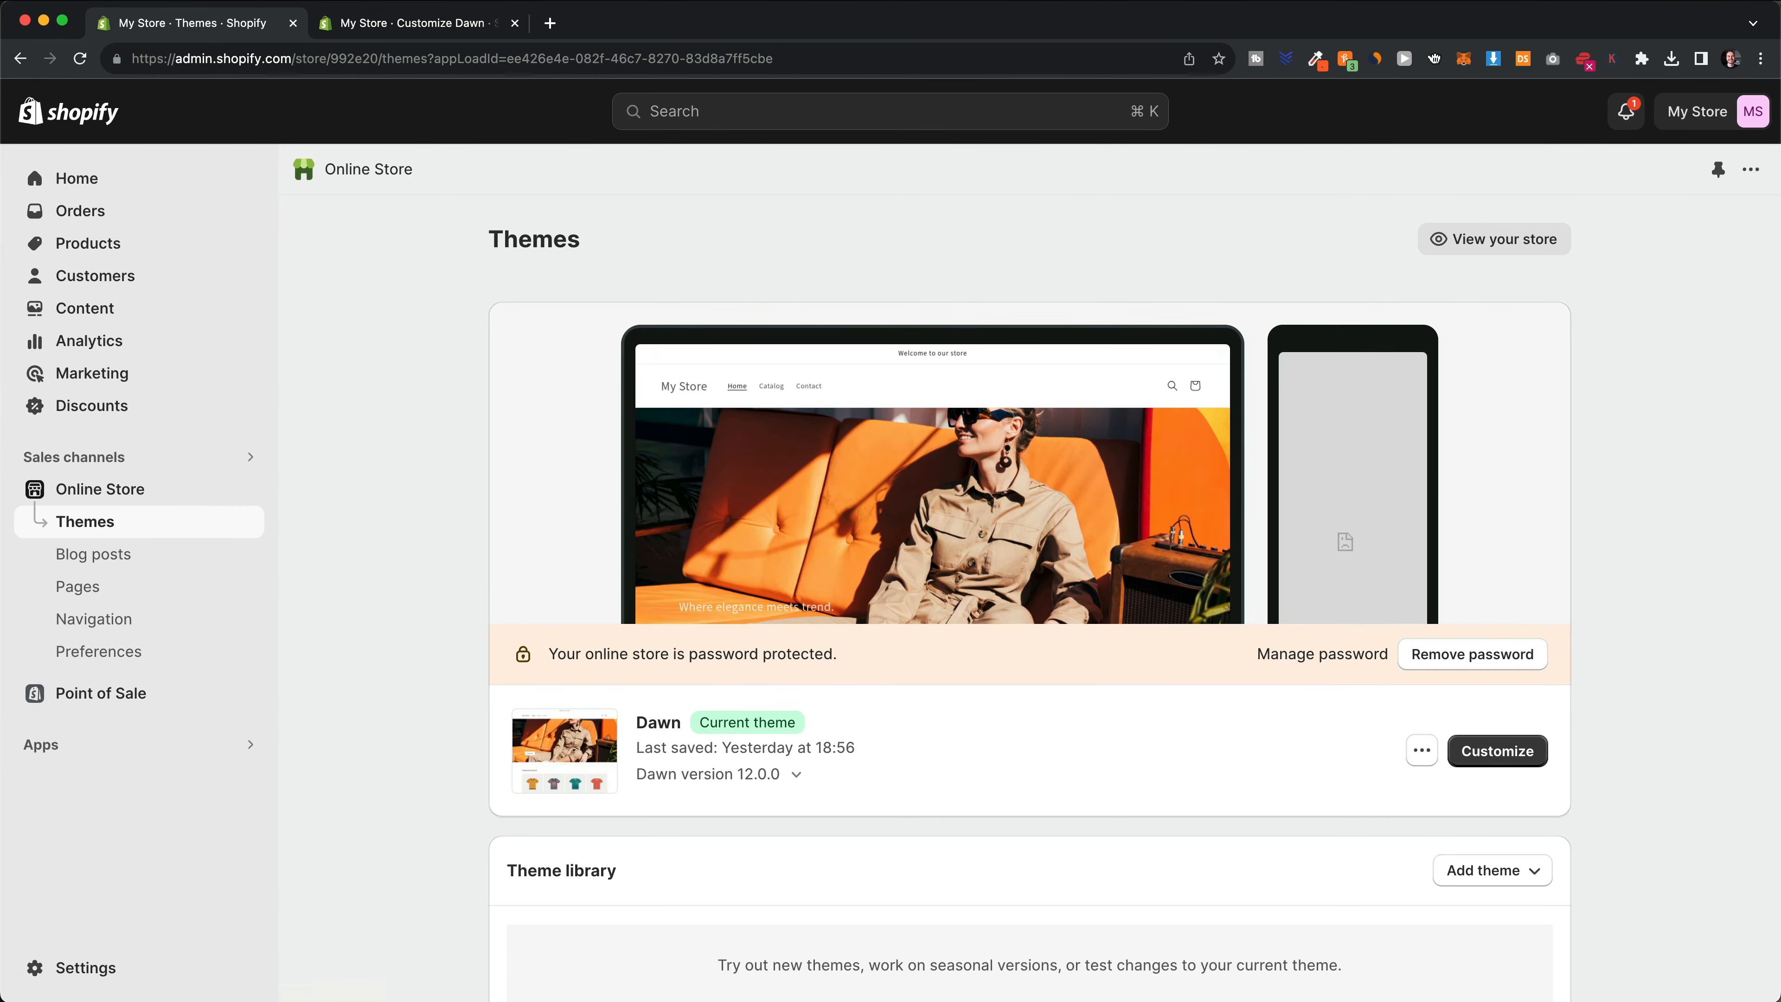
left_click(421, 23)
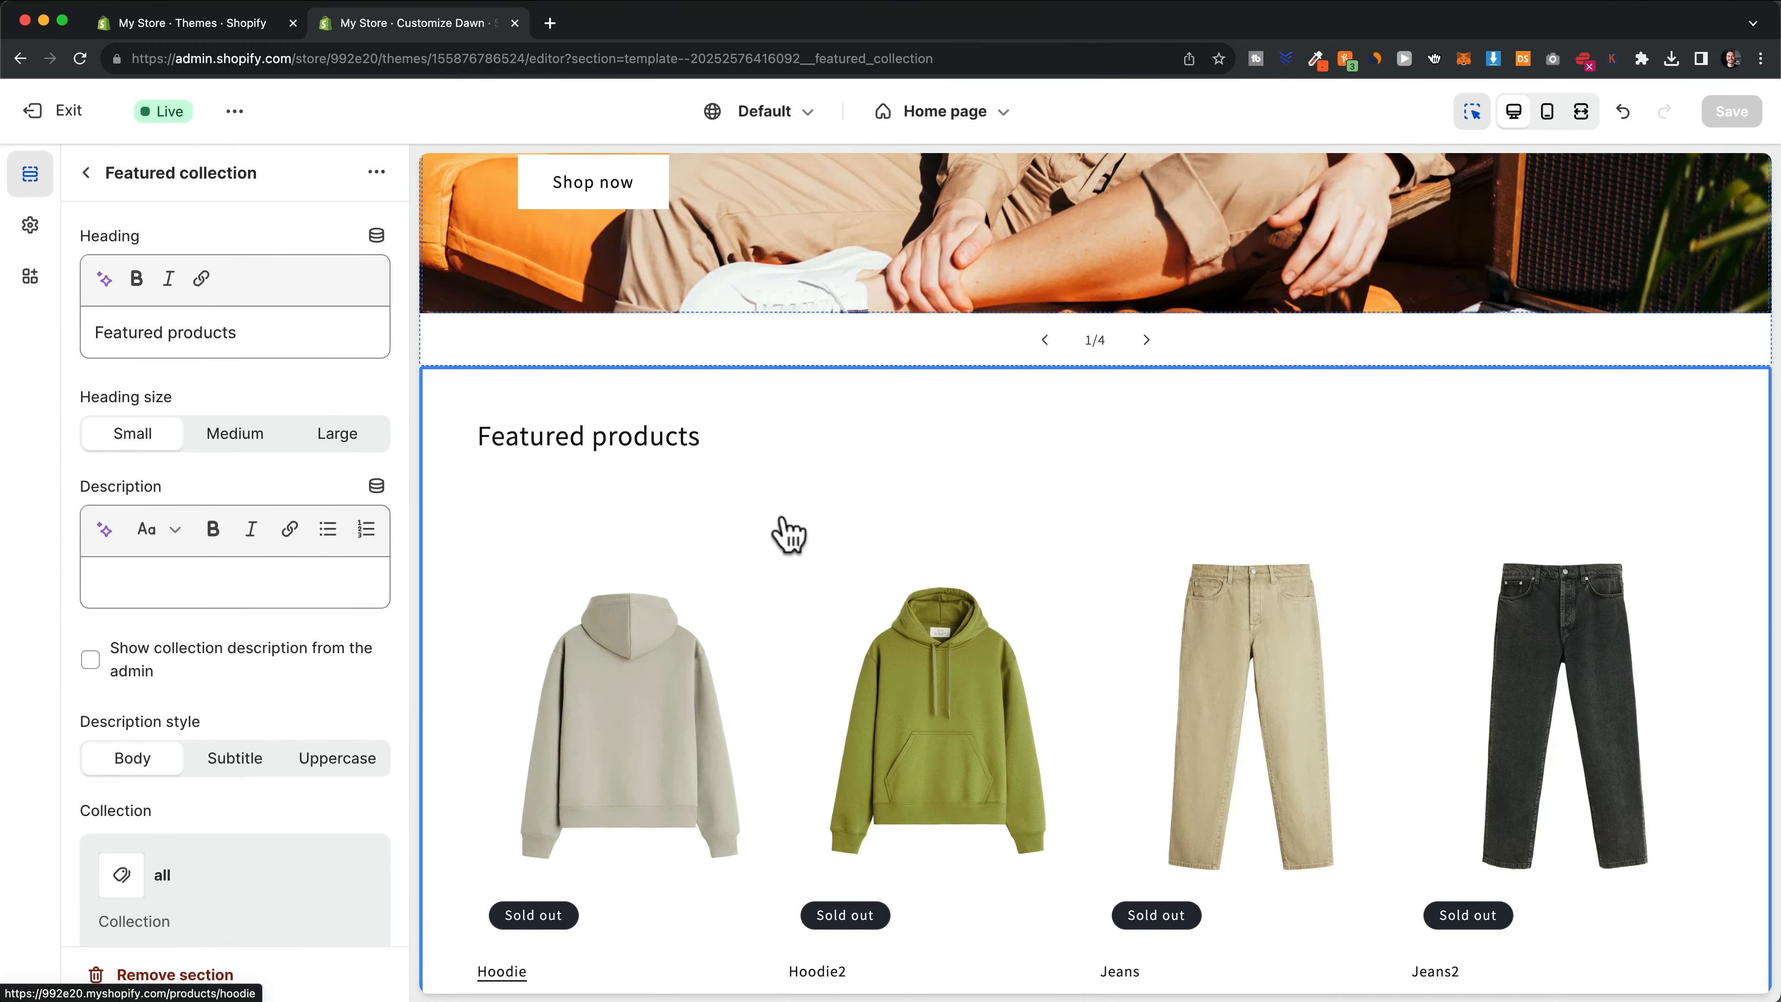
scroll(902, 582, "up", 5)
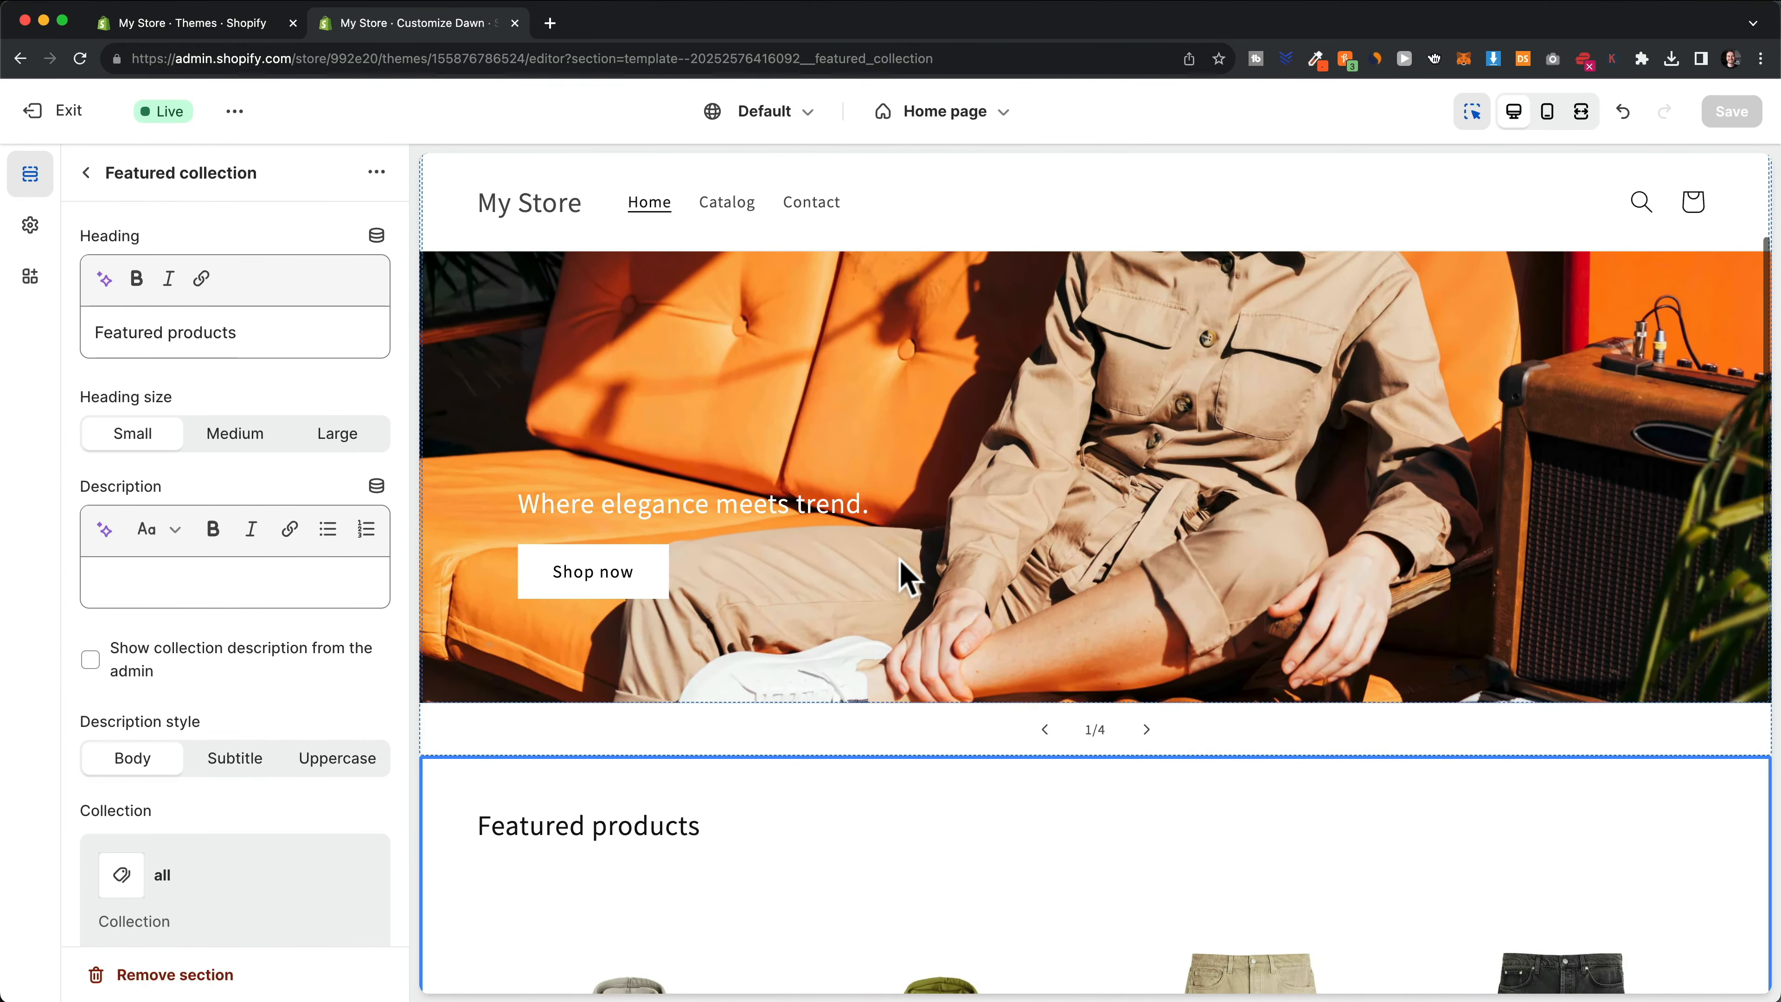
scroll(904, 575, "down", 6)
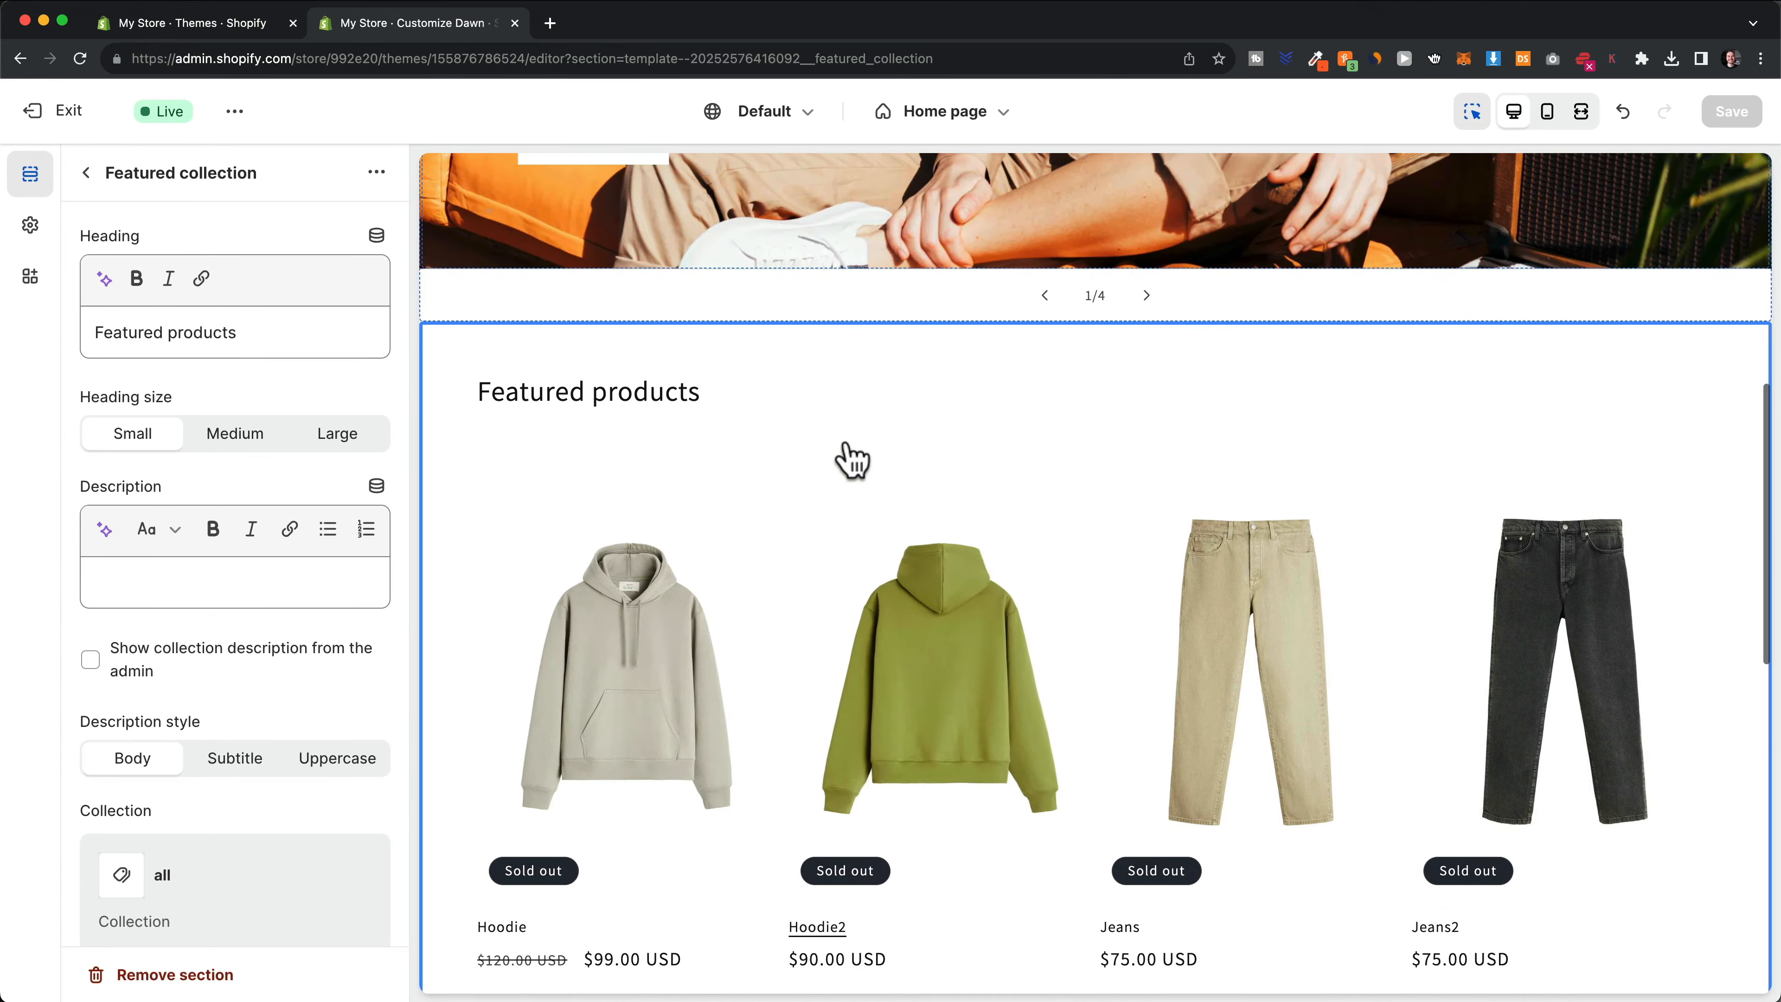
Leave the Featured collection settings and examine the home page preview from the slideshow down through the product grid
scroll(659, 585, "down", 1)
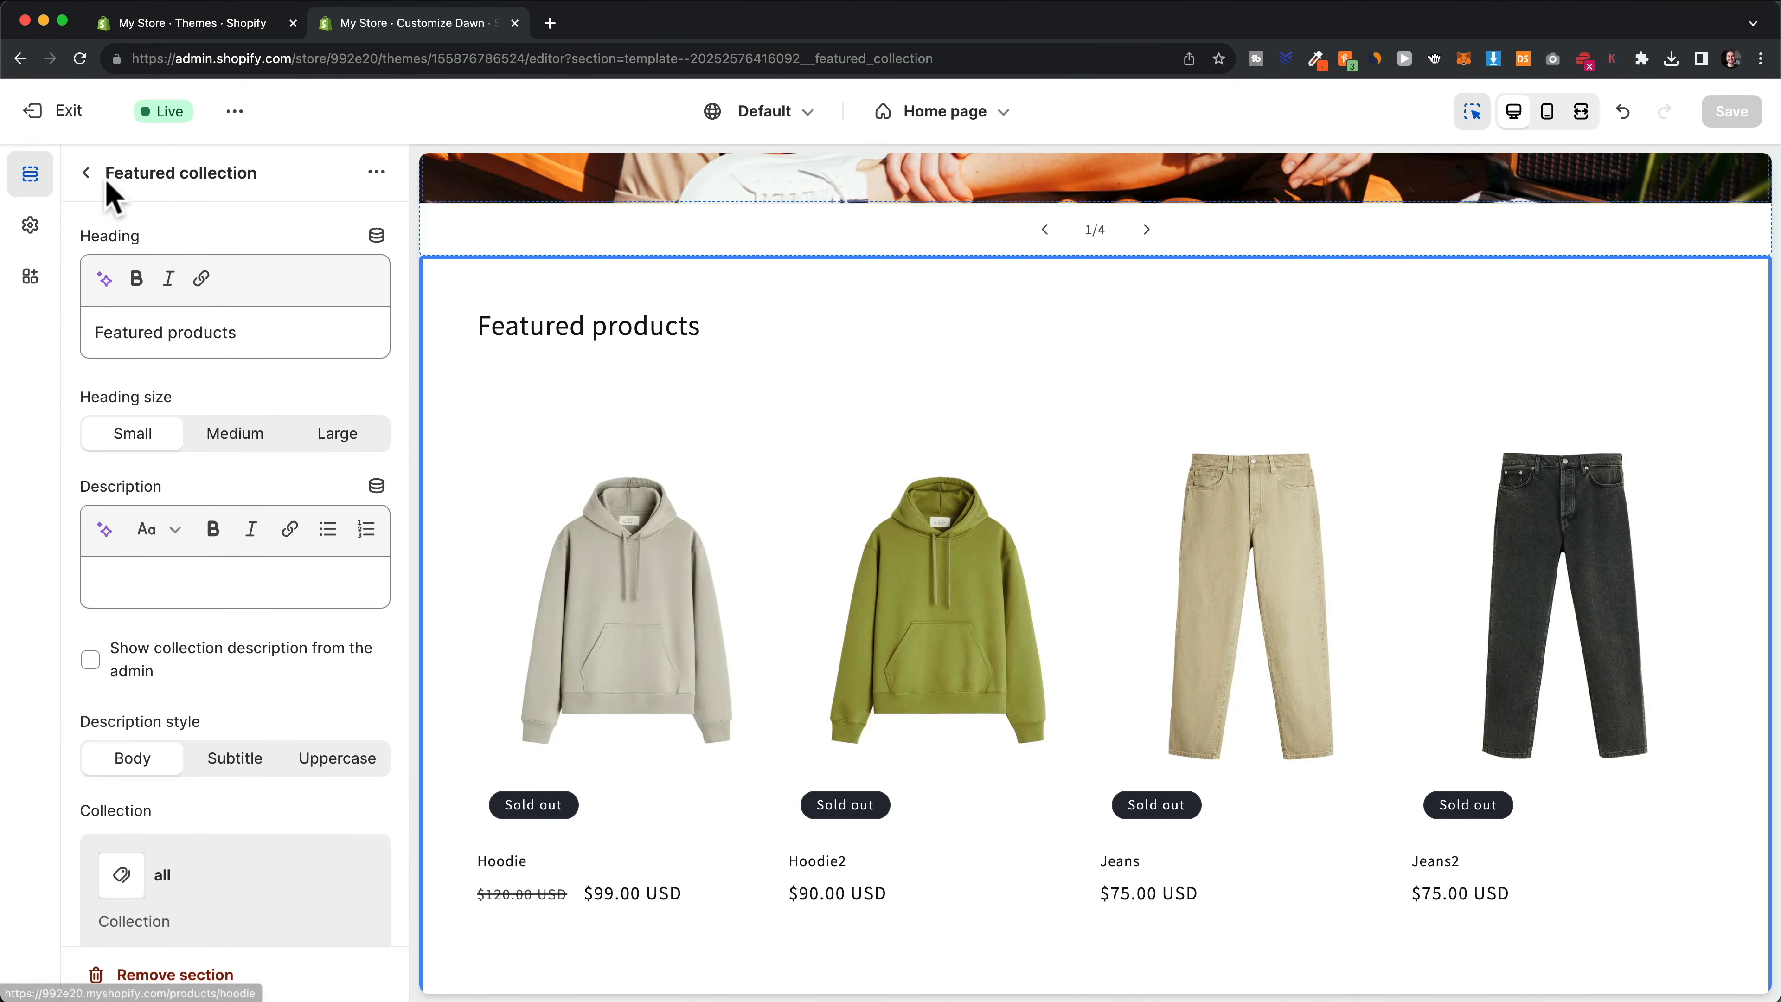
left_click(86, 172)
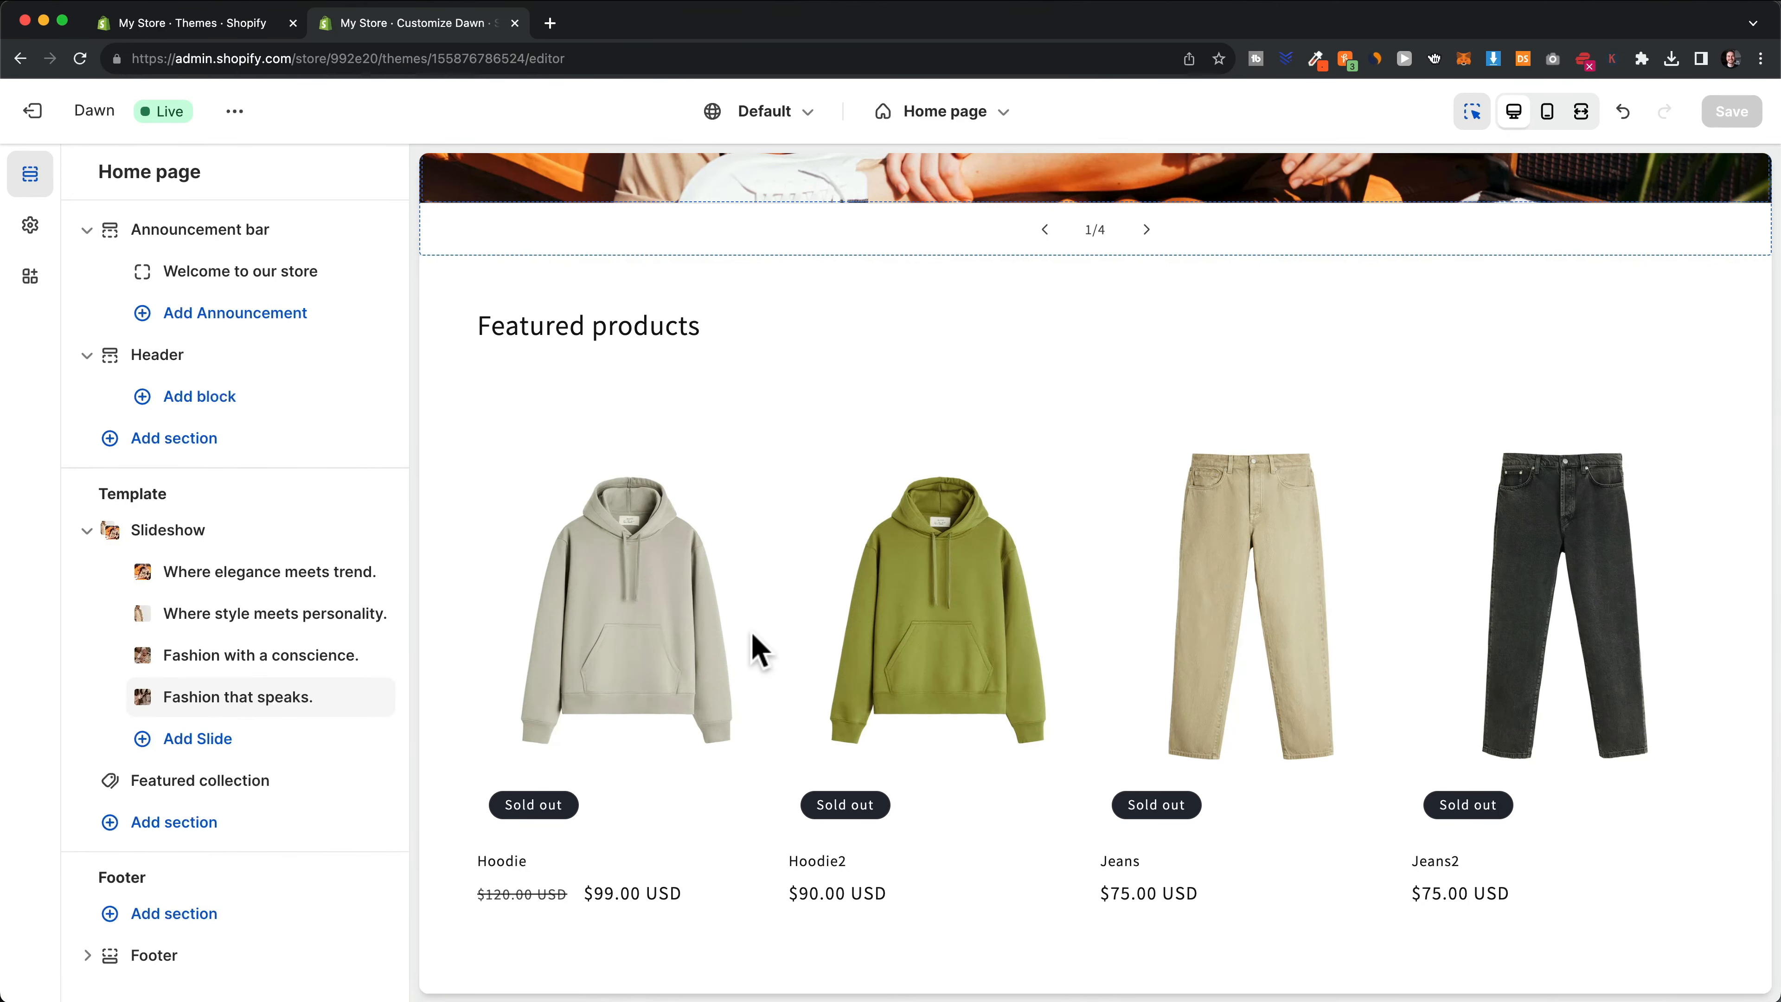
scroll(758, 562, "down", 1)
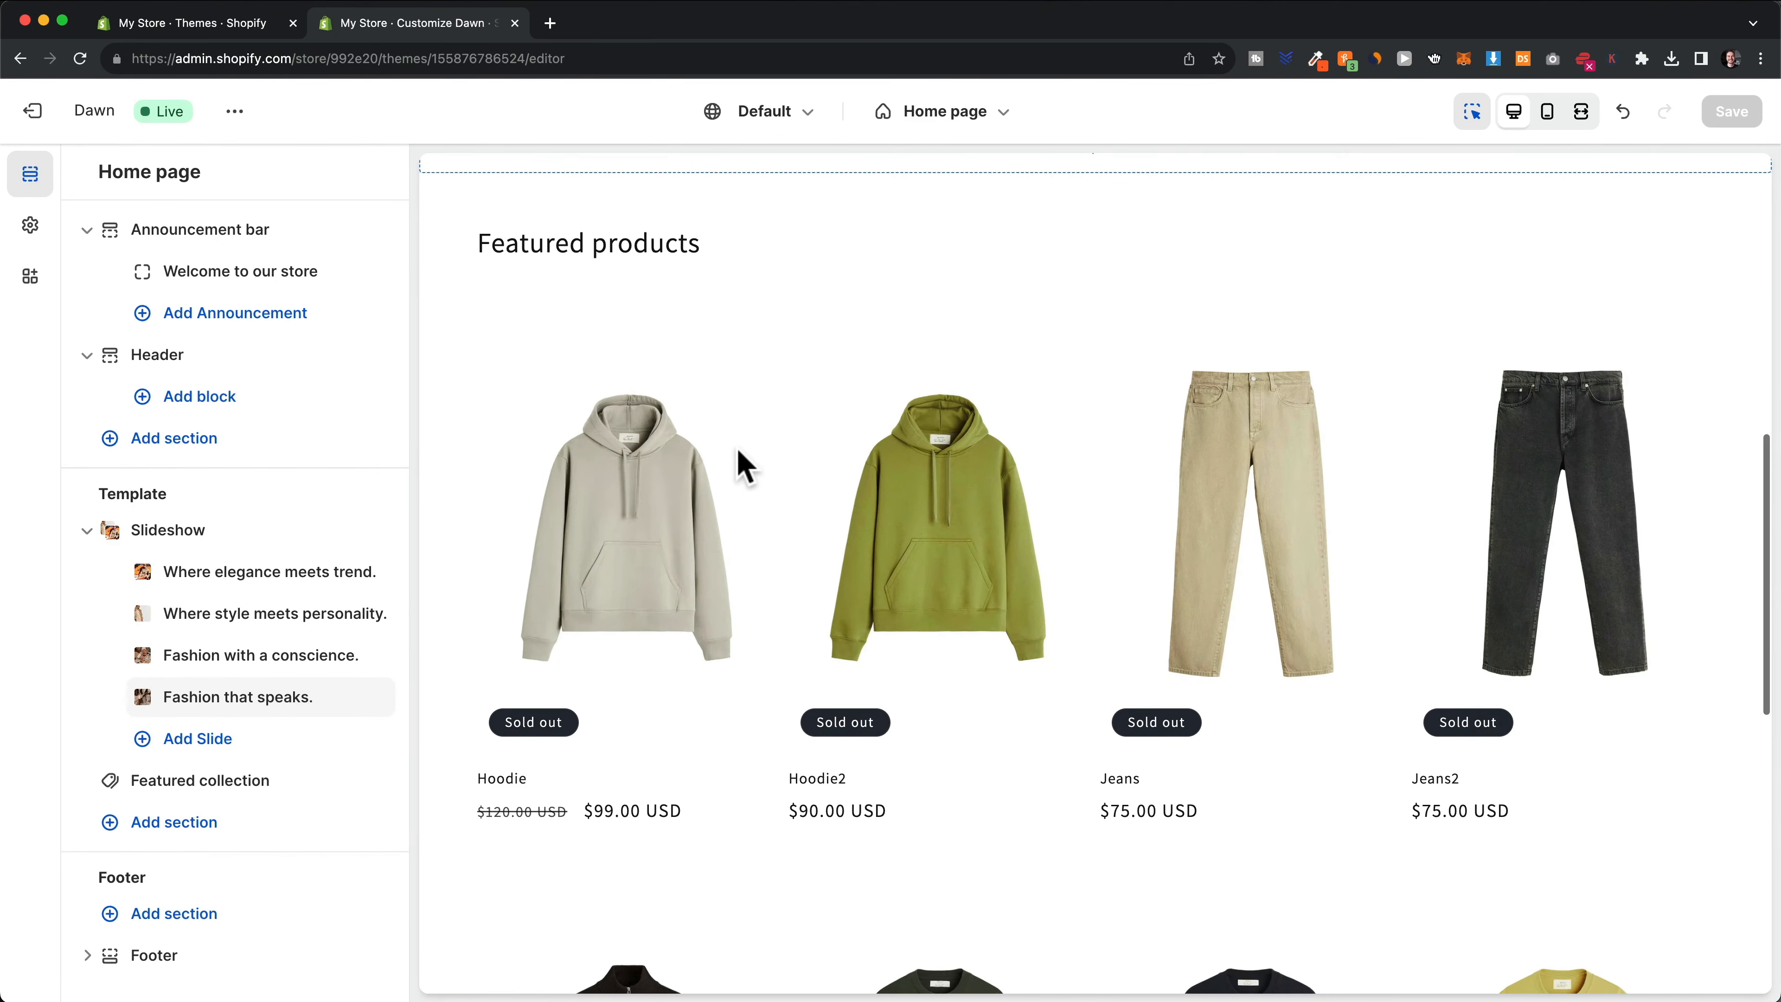
scroll(984, 436, "up", 3)
scroll(1132, 694, "down", 3)
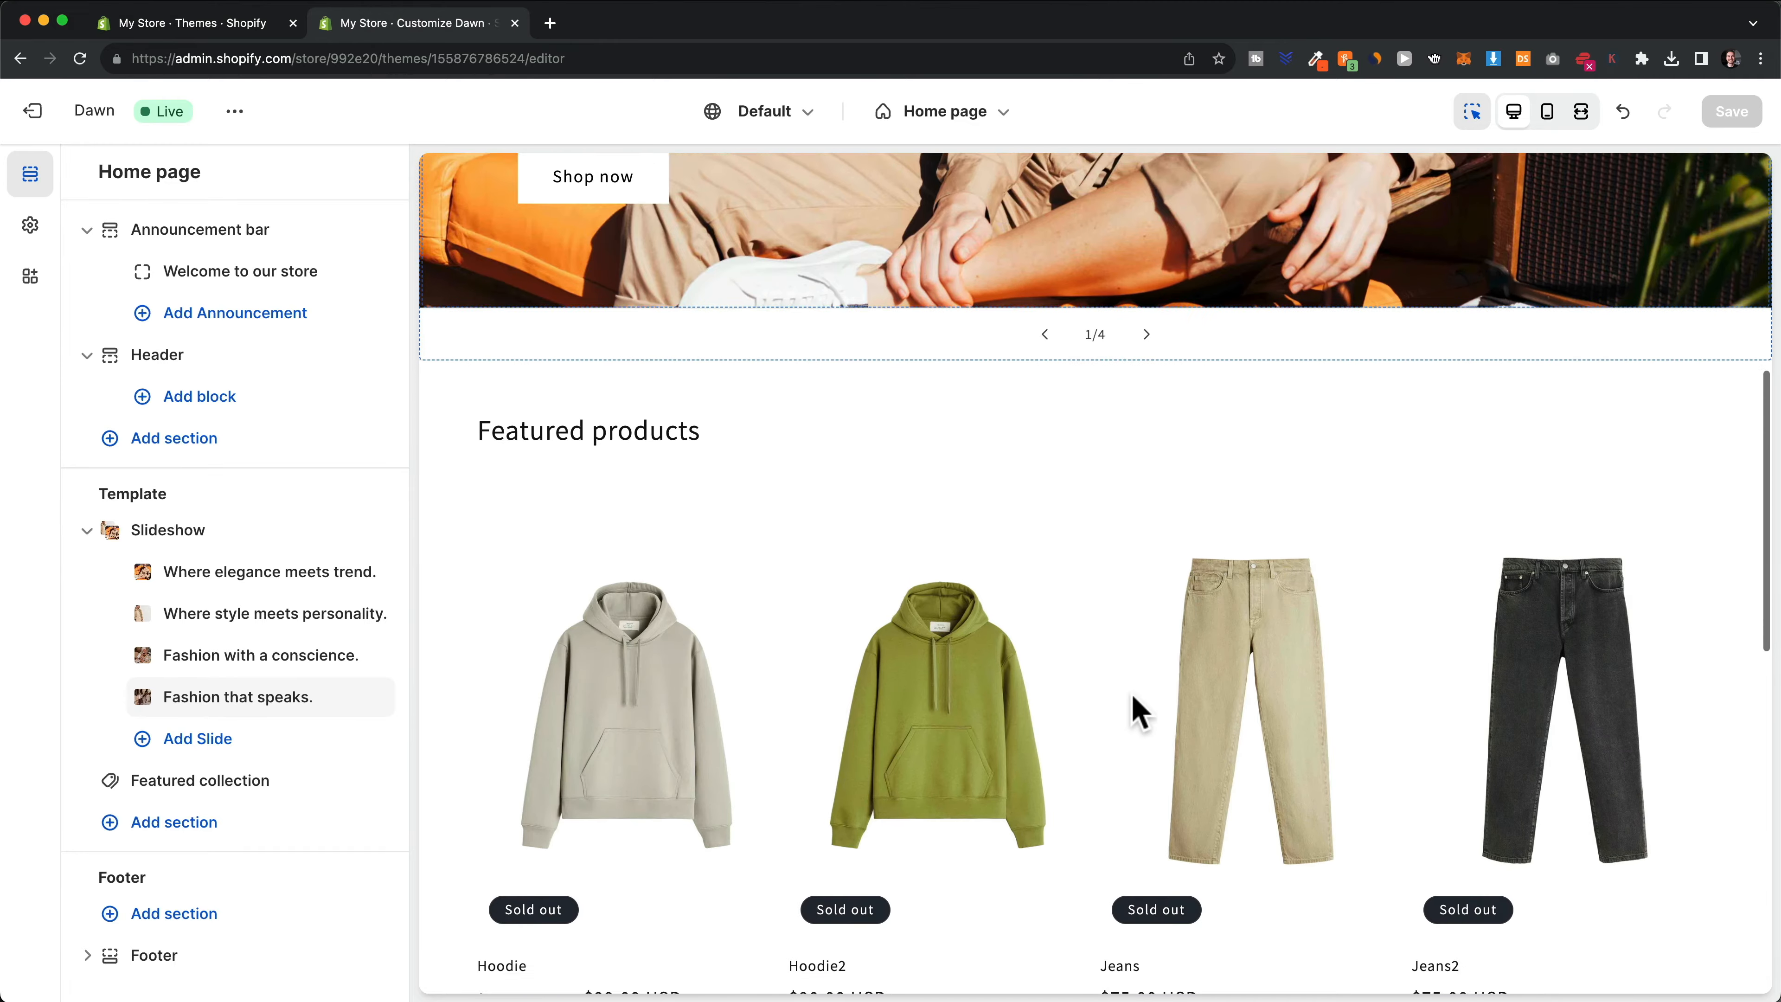
scroll(1119, 695, "up", 4)
scroll(1126, 712, "up", 5)
scroll(1205, 724, "down", 7)
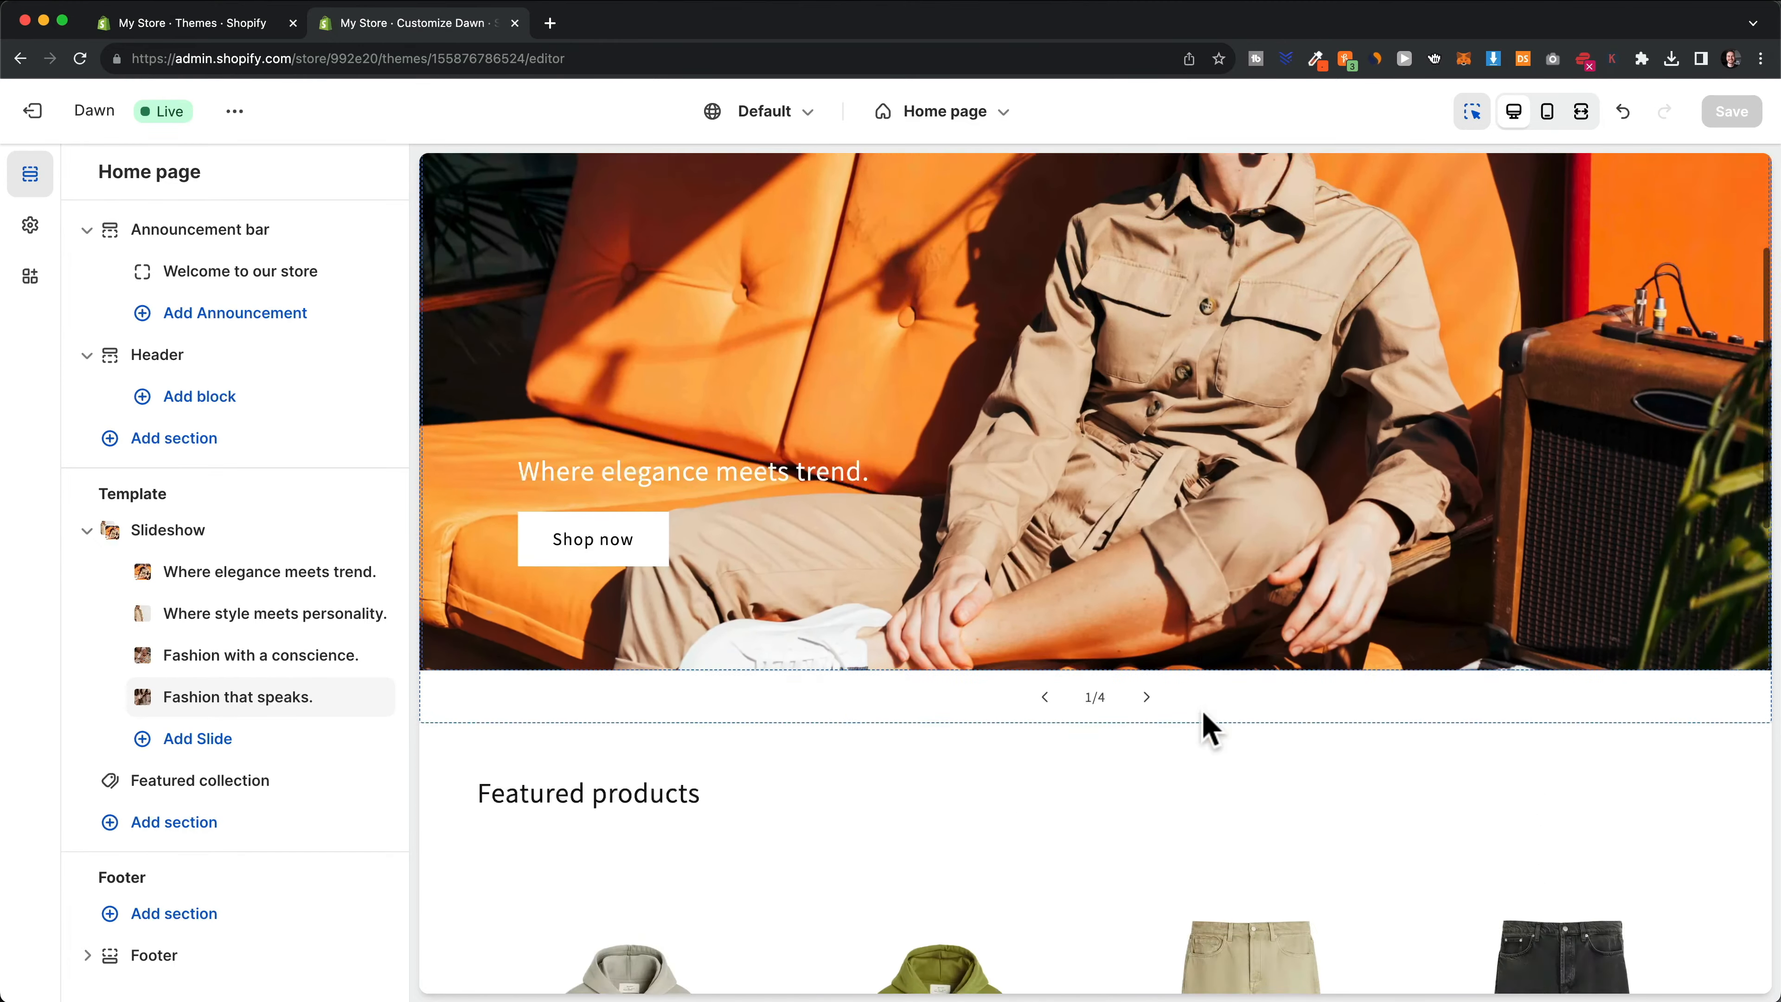
scroll(1227, 326, "up", 1)
scroll(1263, 372, "up", 4)
scroll(1173, 582, "down", 7)
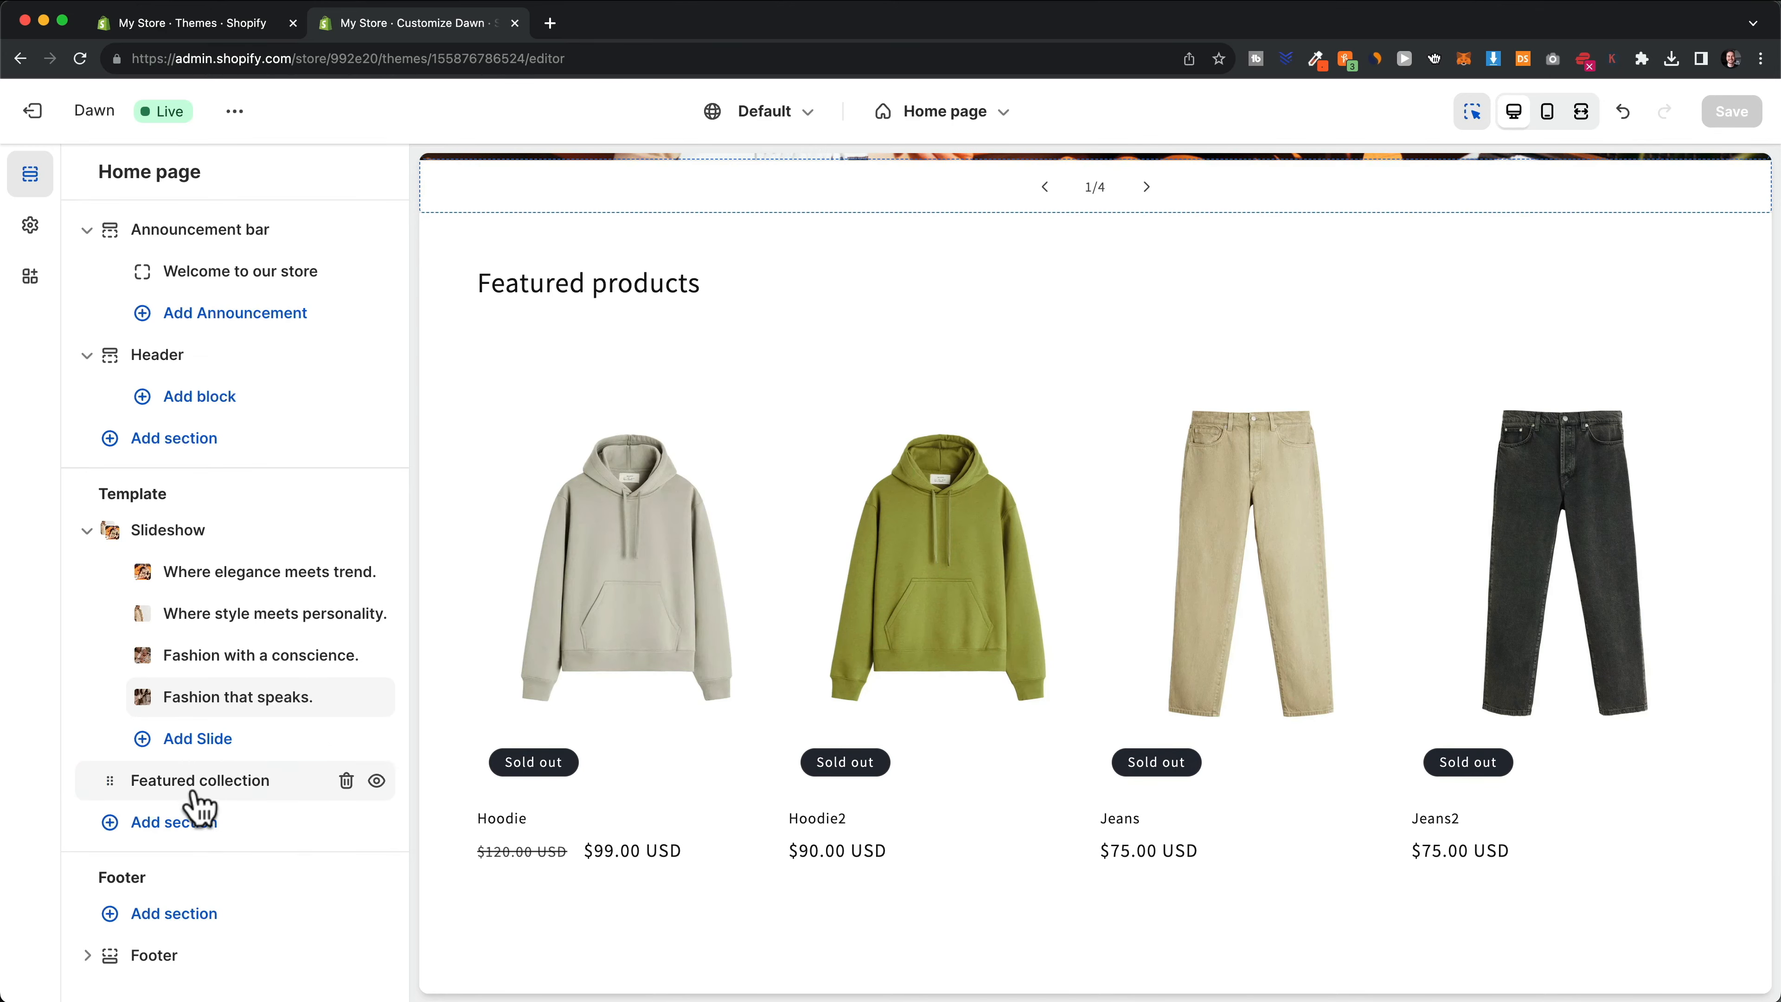
Remove the existing Featured collection section from the home page template and add a new Featured collection section in its place
left_click(347, 781)
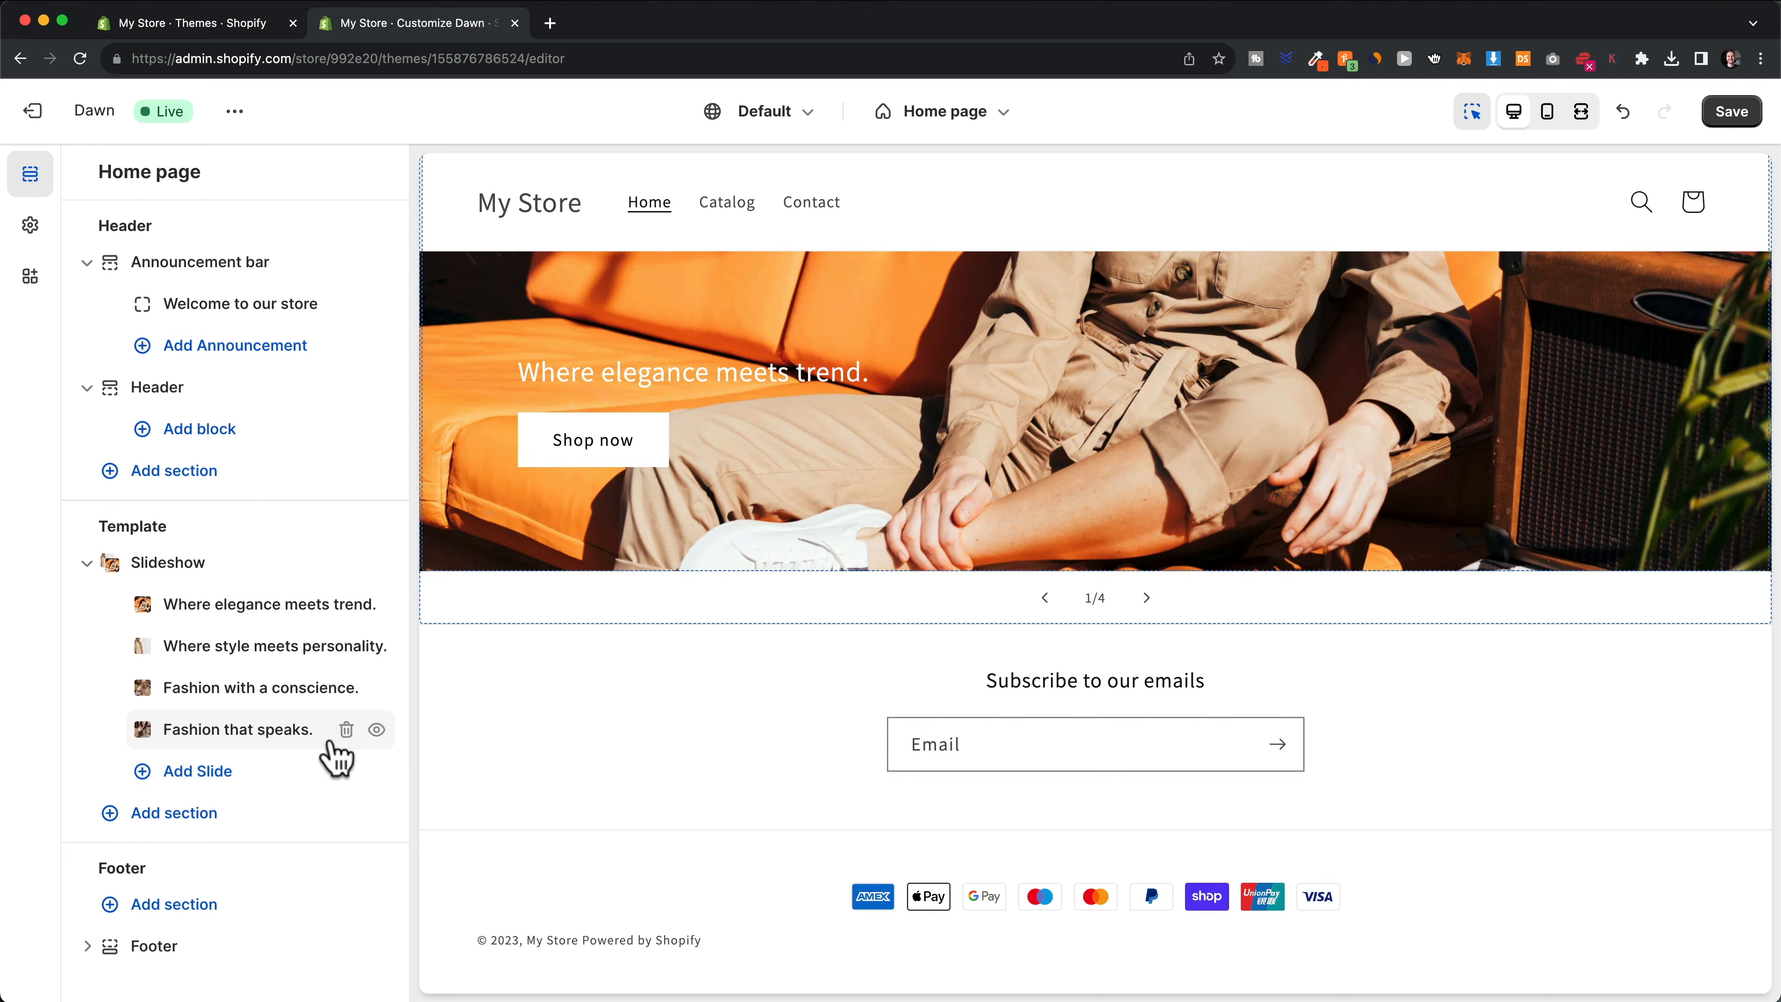
left_click(171, 814)
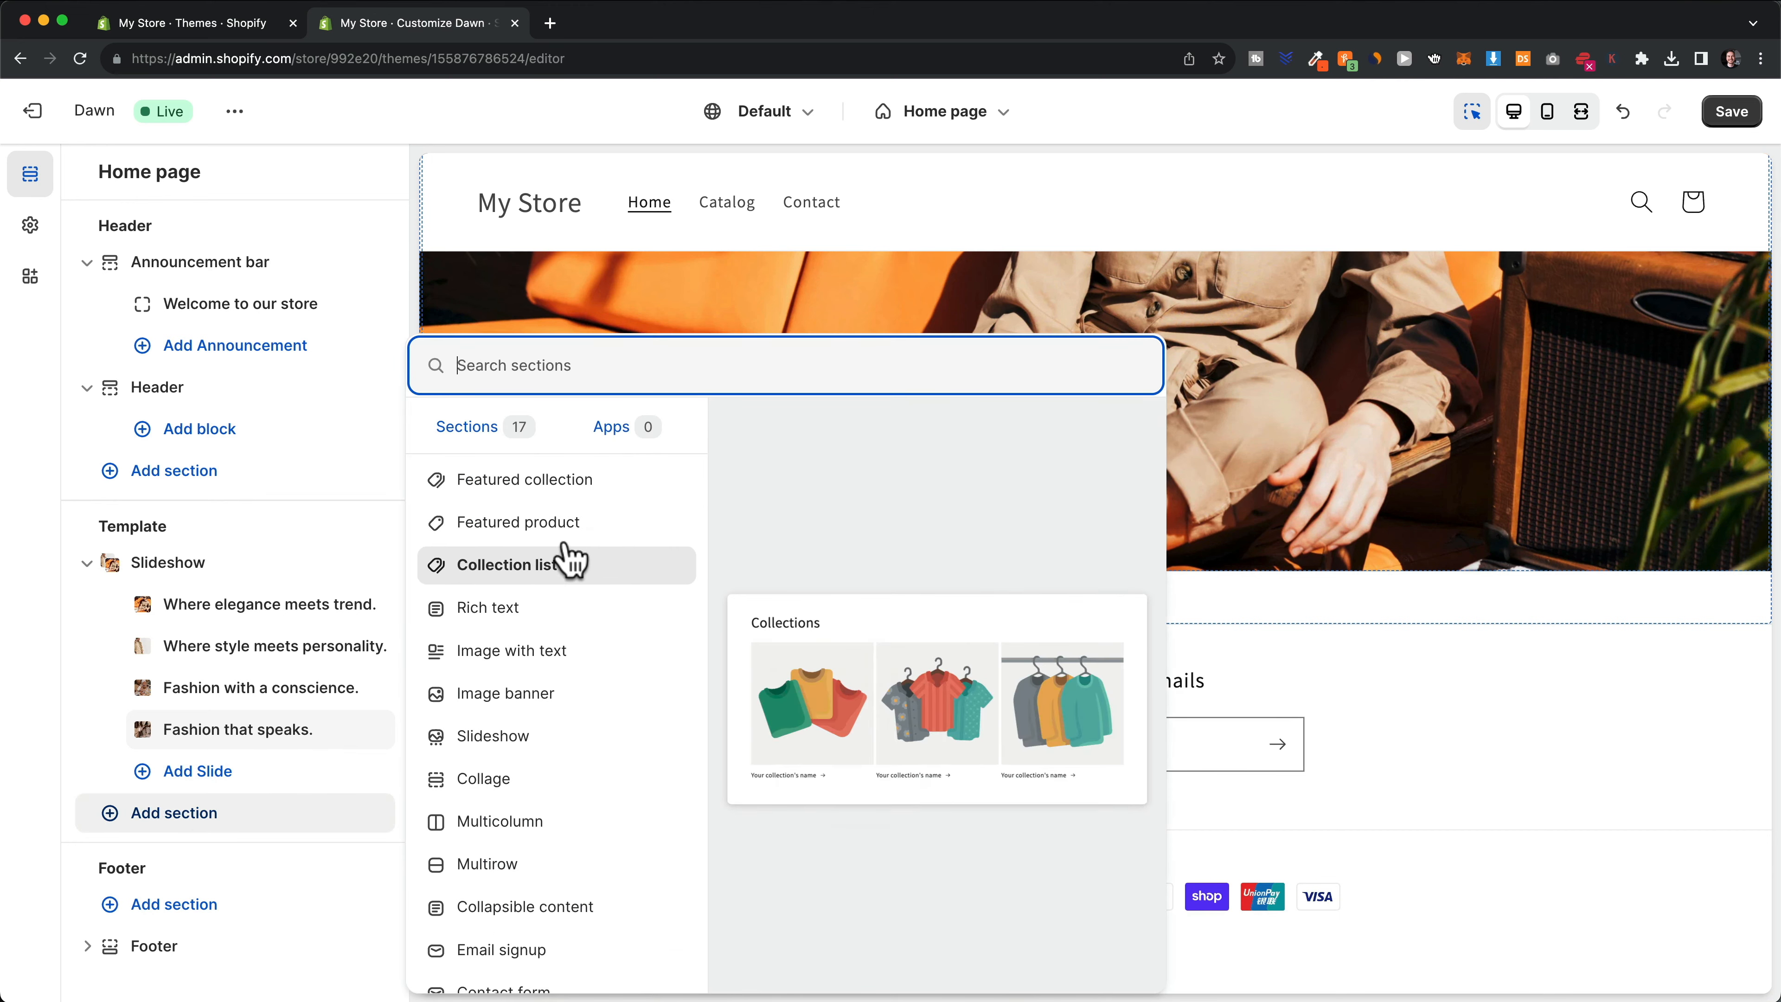
left_click(547, 491)
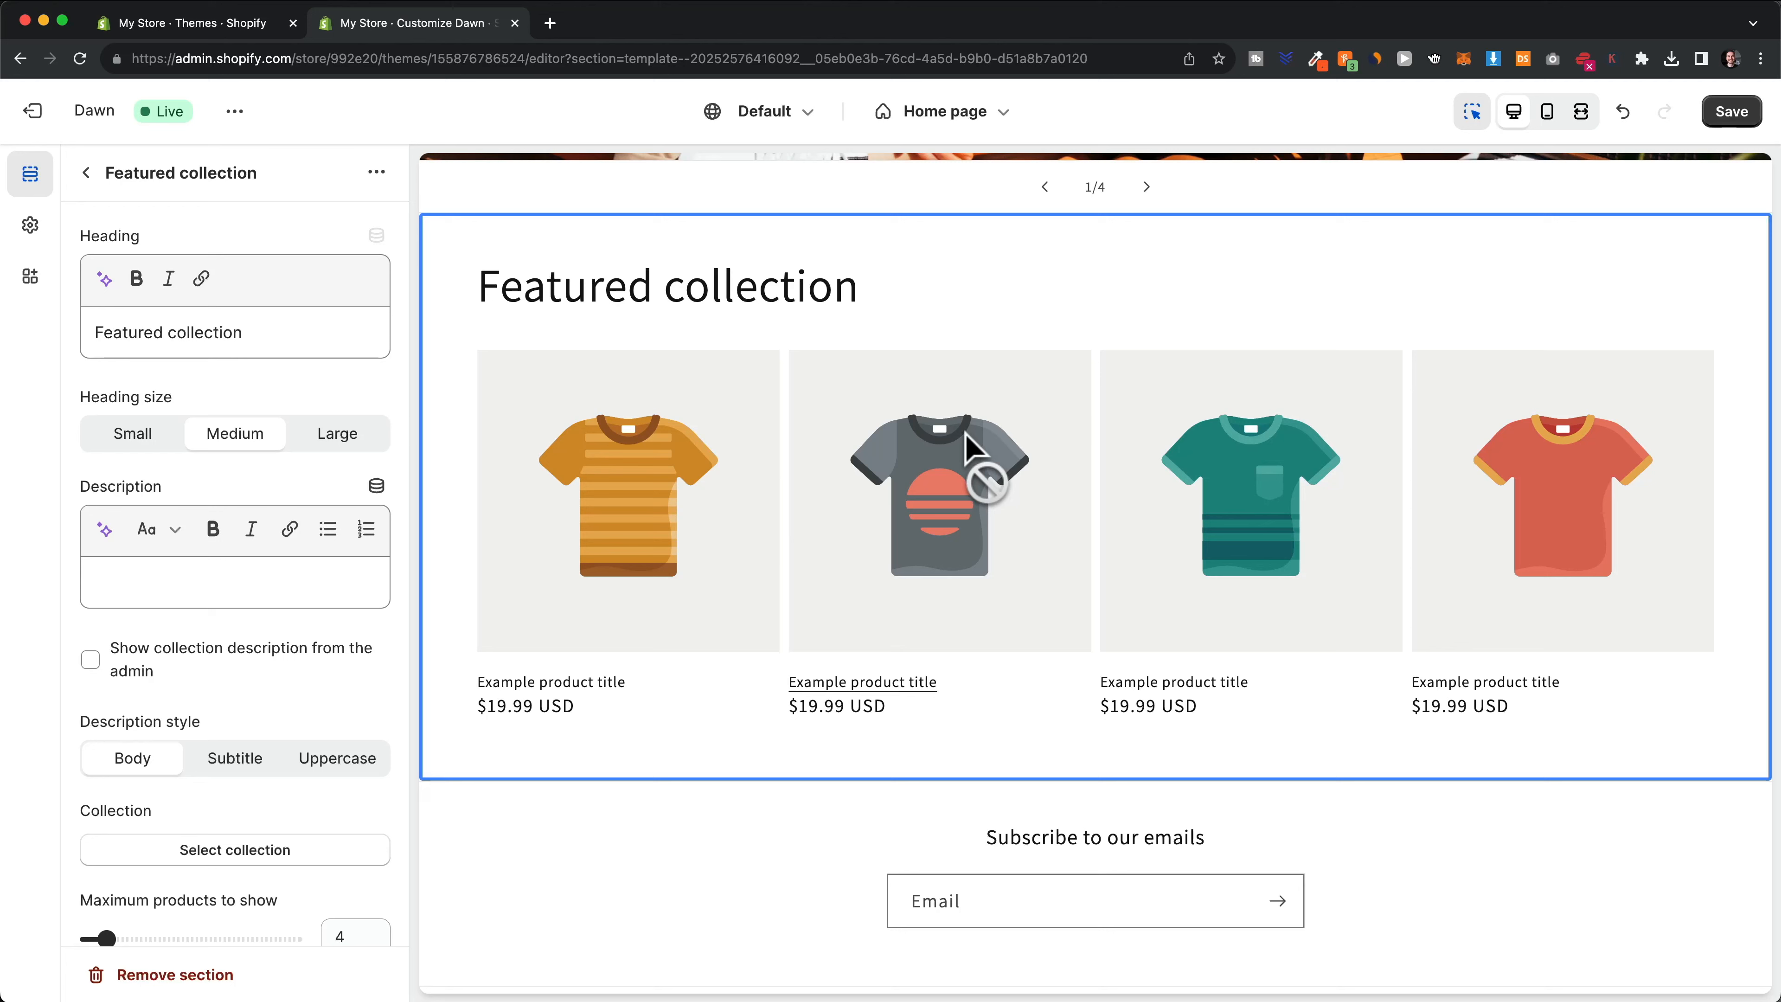
Assign the New Arrivals collection to the new Featured collection section
scroll(258, 523, "down", 1)
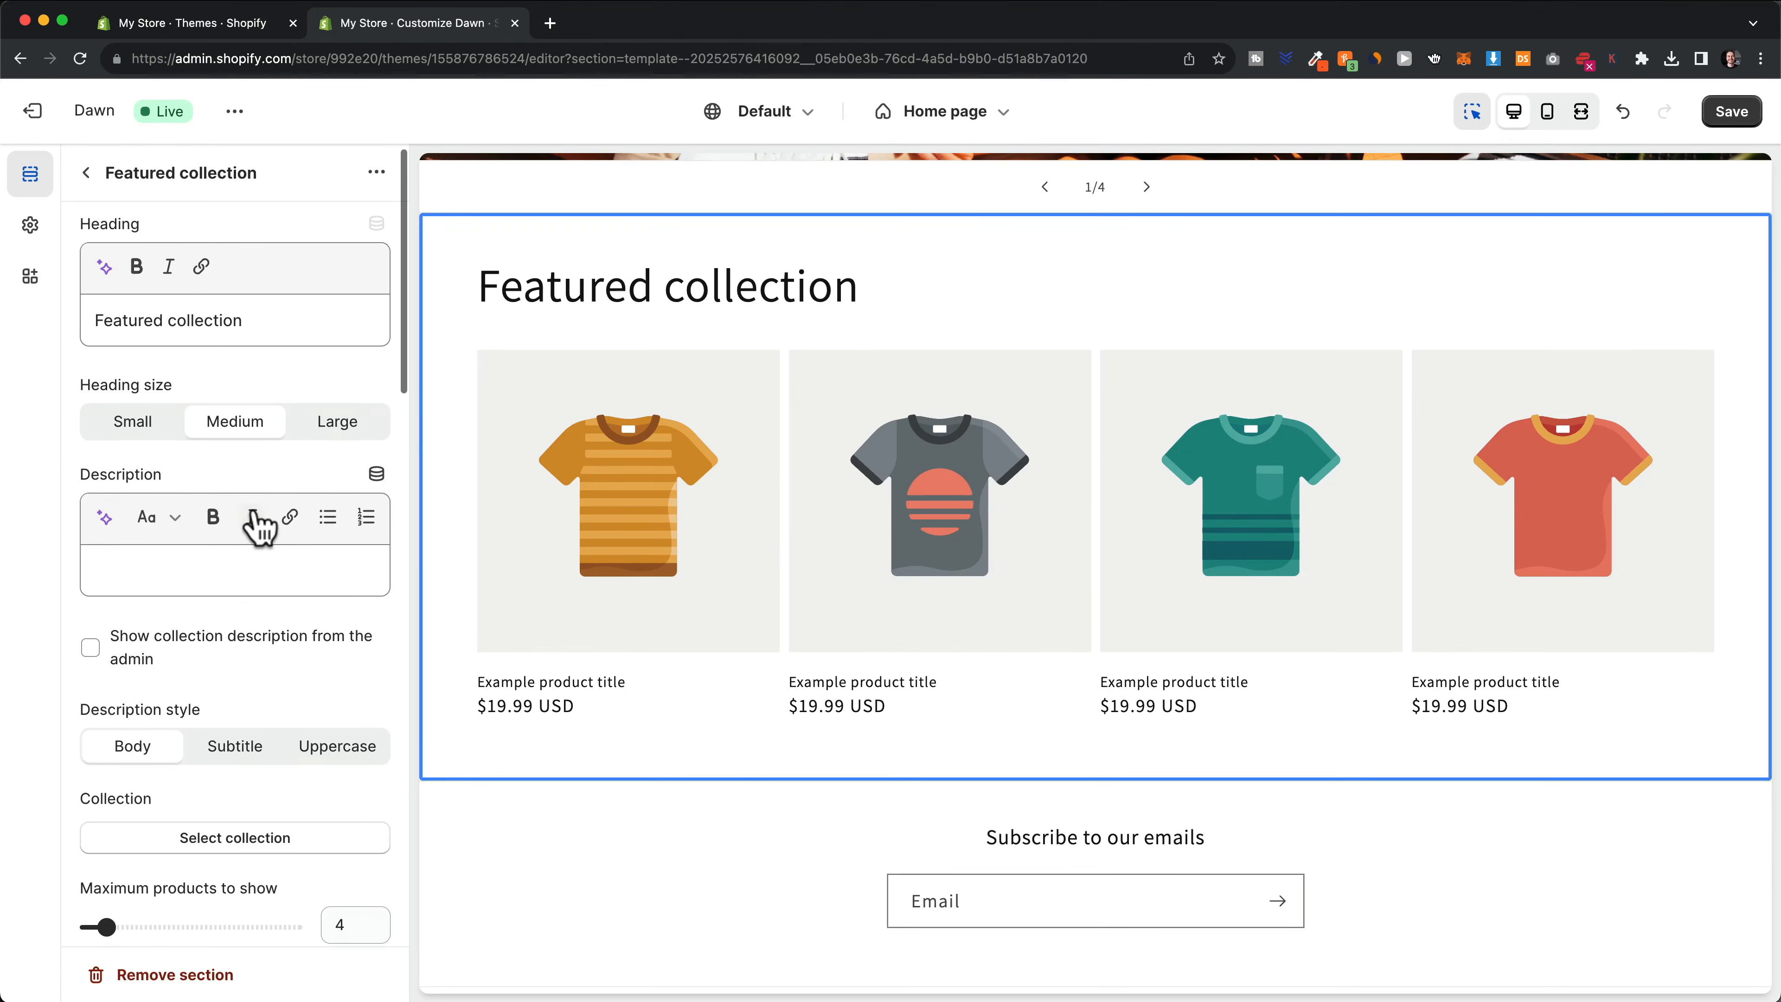
scroll(260, 526, "down", 5)
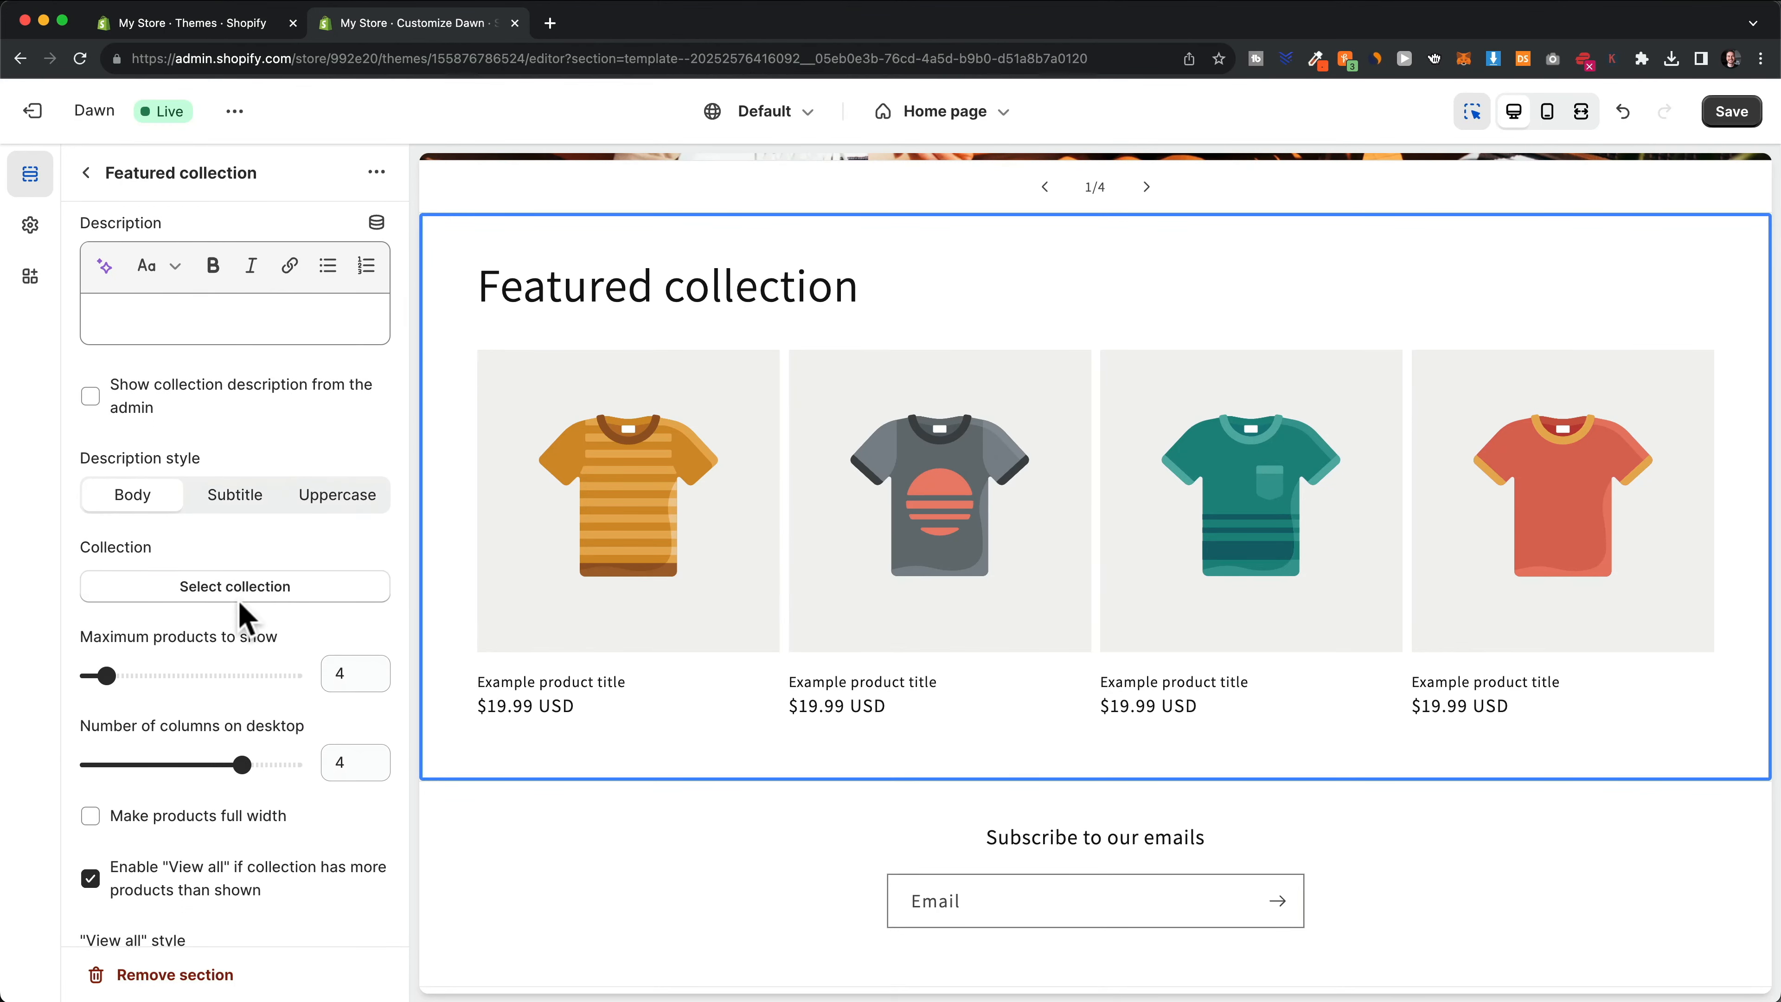
left_click(340, 597)
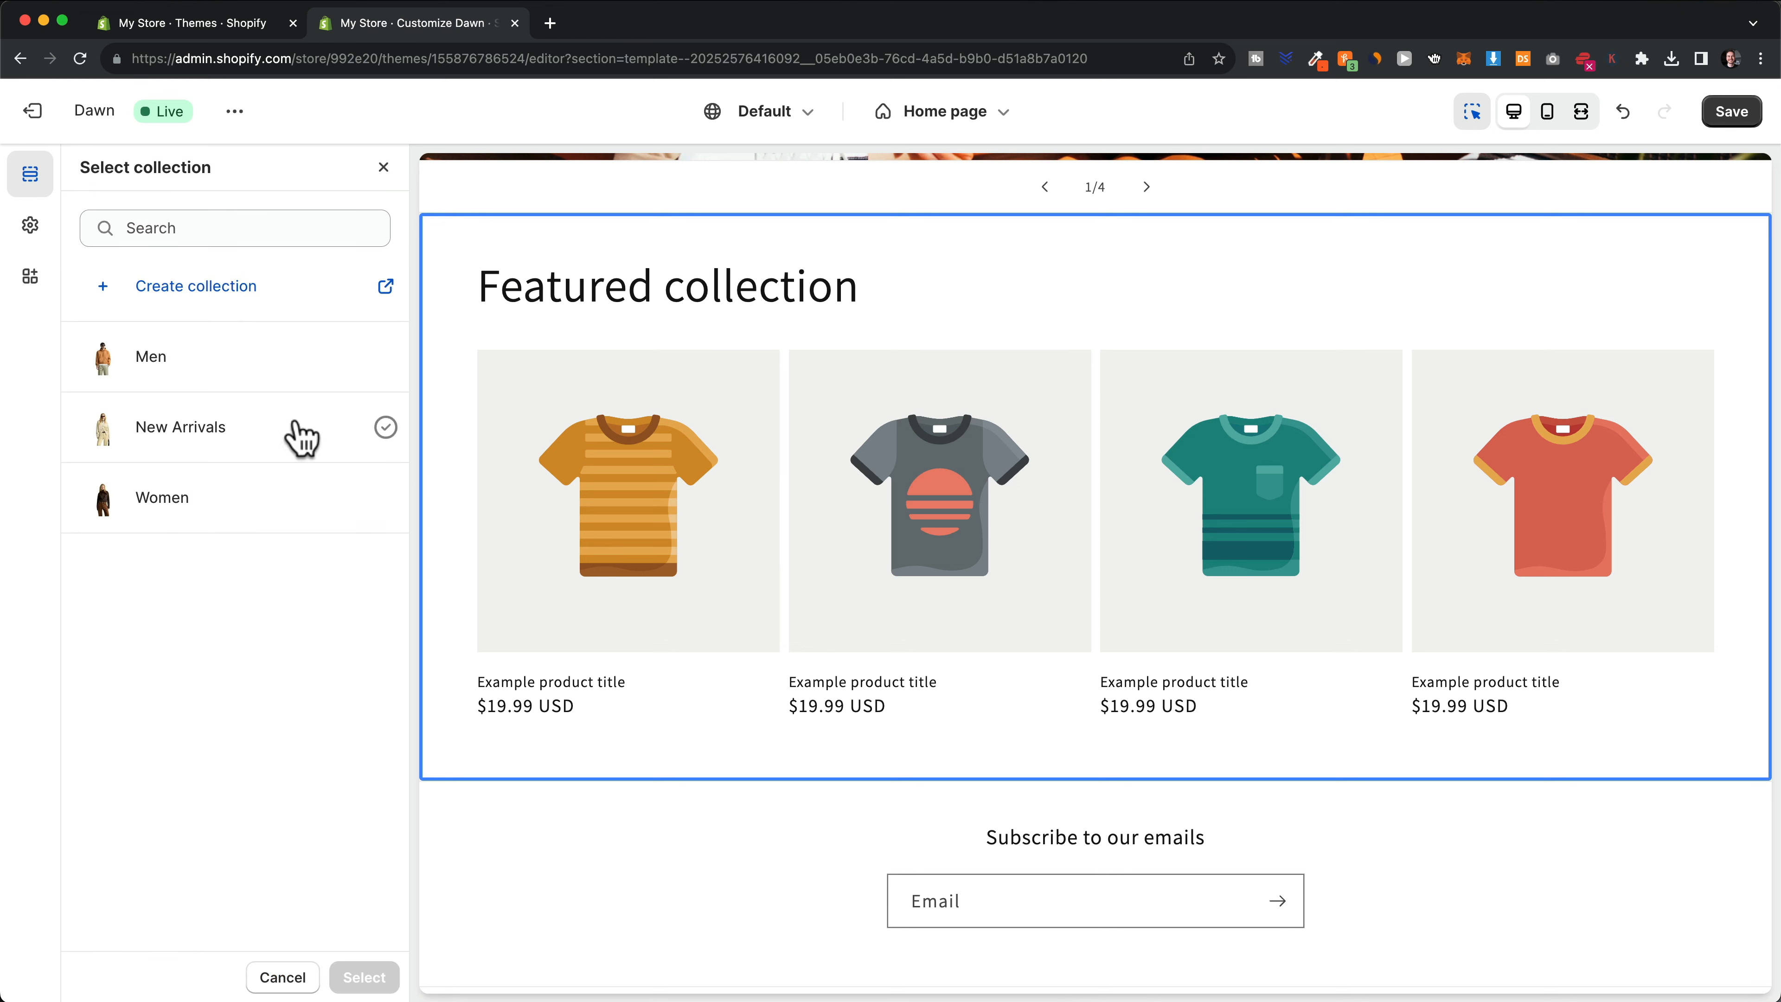
left_click(237, 429)
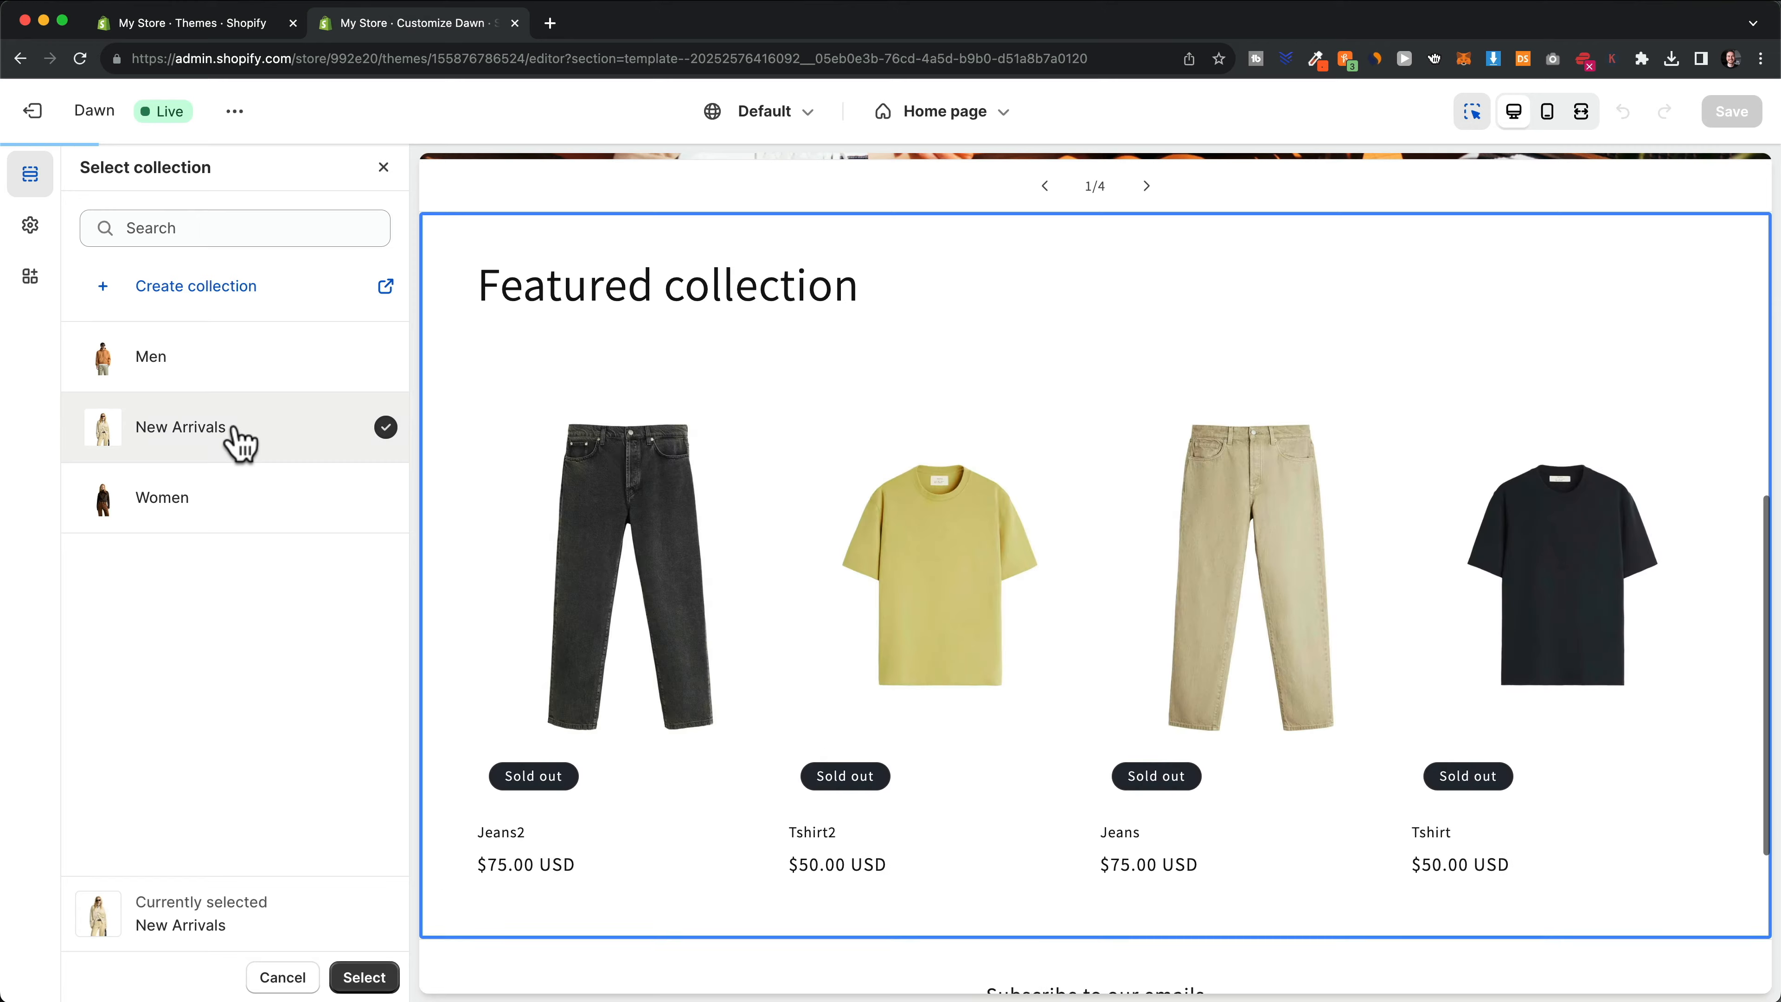
left_click(364, 979)
Check the products in the section's preview and change the section heading to "New Arrivals"
scroll(901, 809, "up", 2)
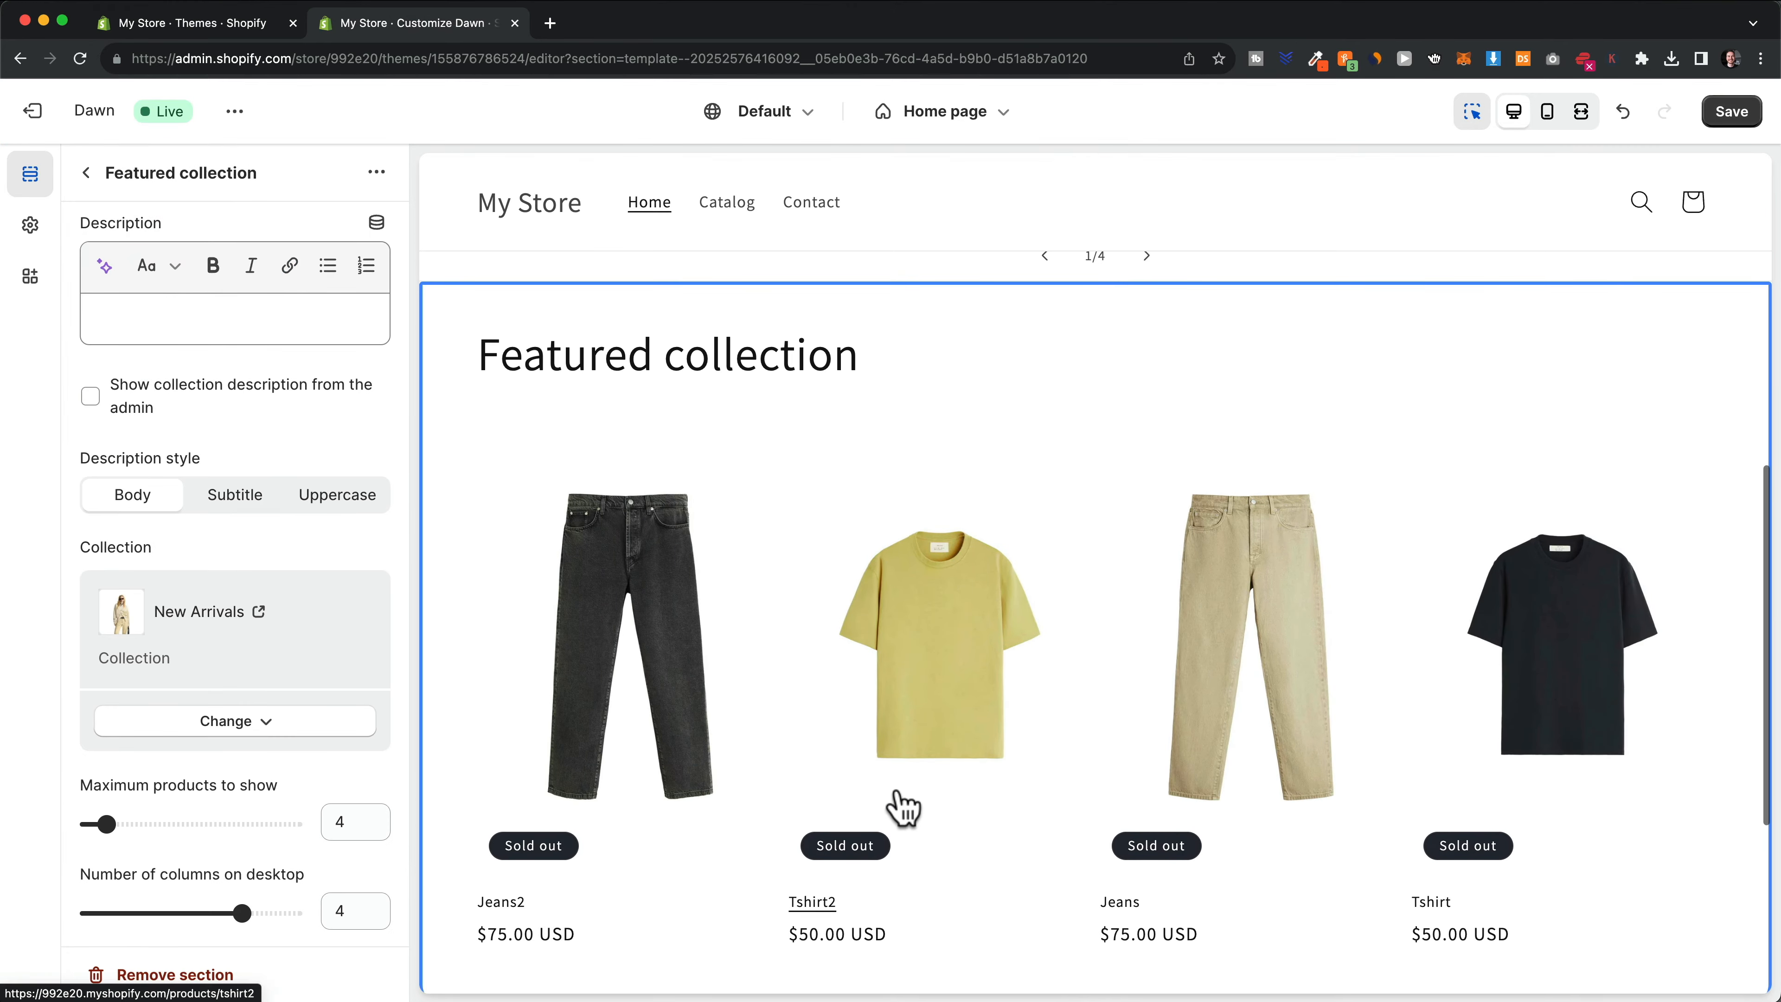
scroll(1311, 734, "down", 1)
scroll(1329, 673, "up", 2)
scroll(1296, 548, "down", 2)
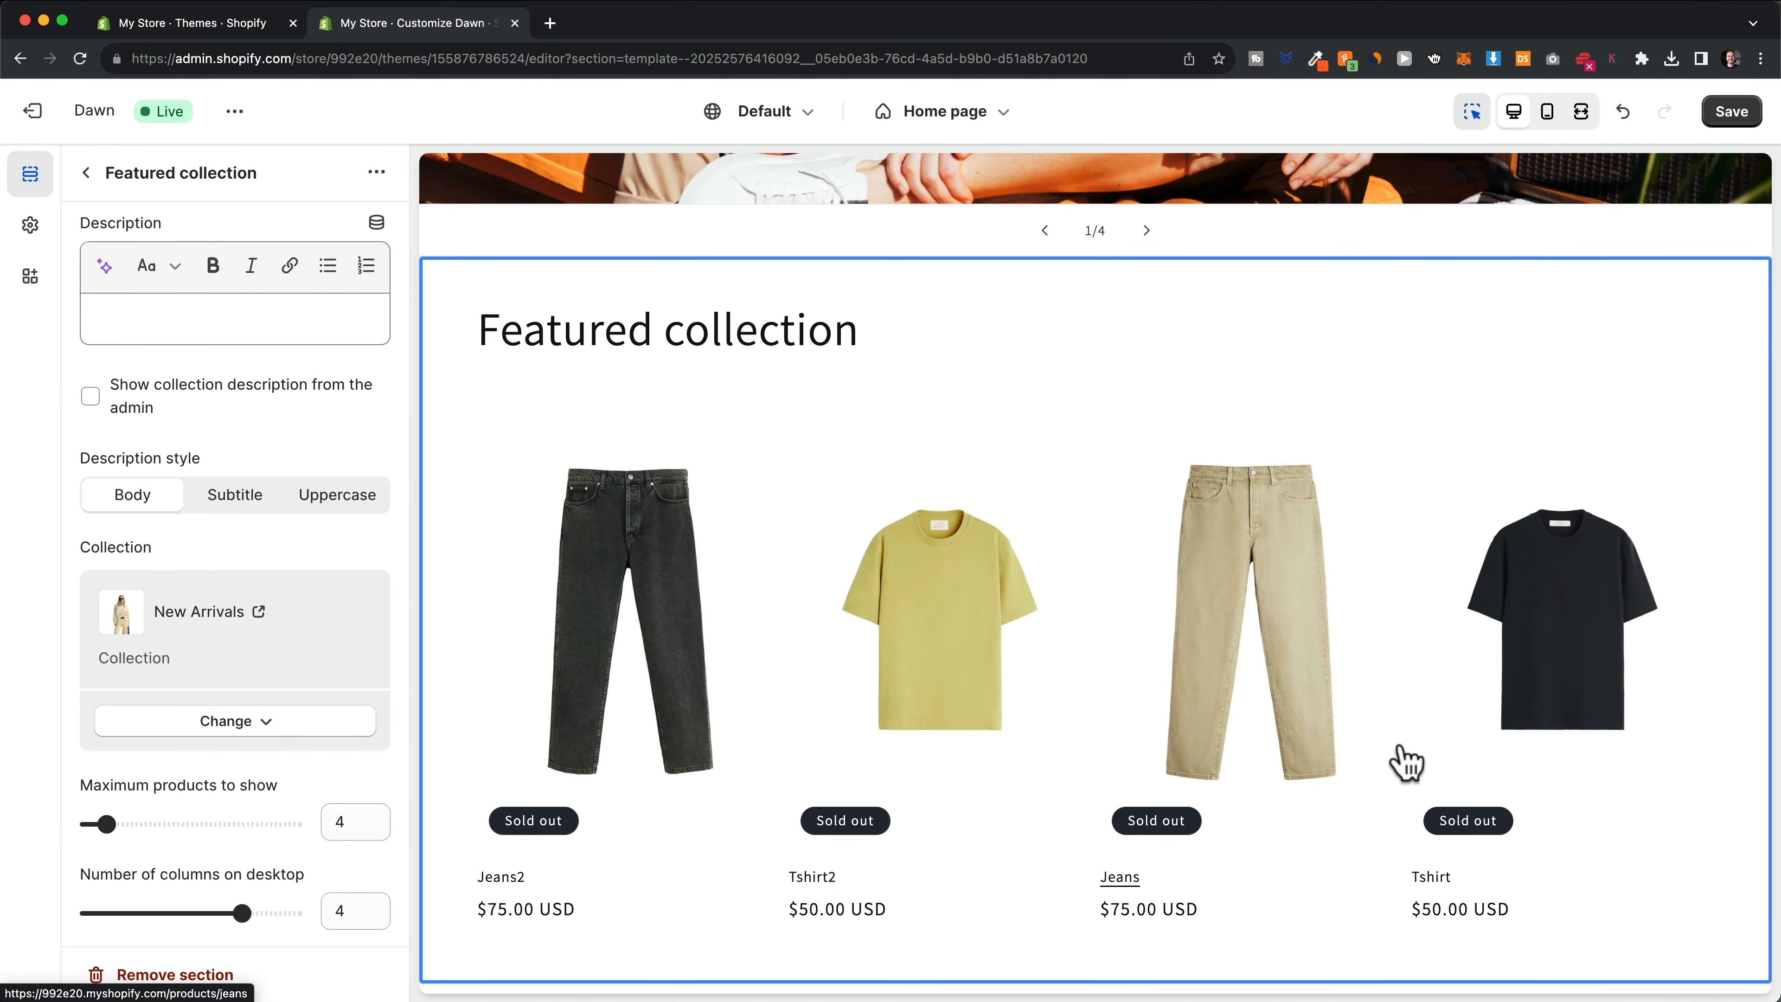
scroll(841, 656, "down", 1)
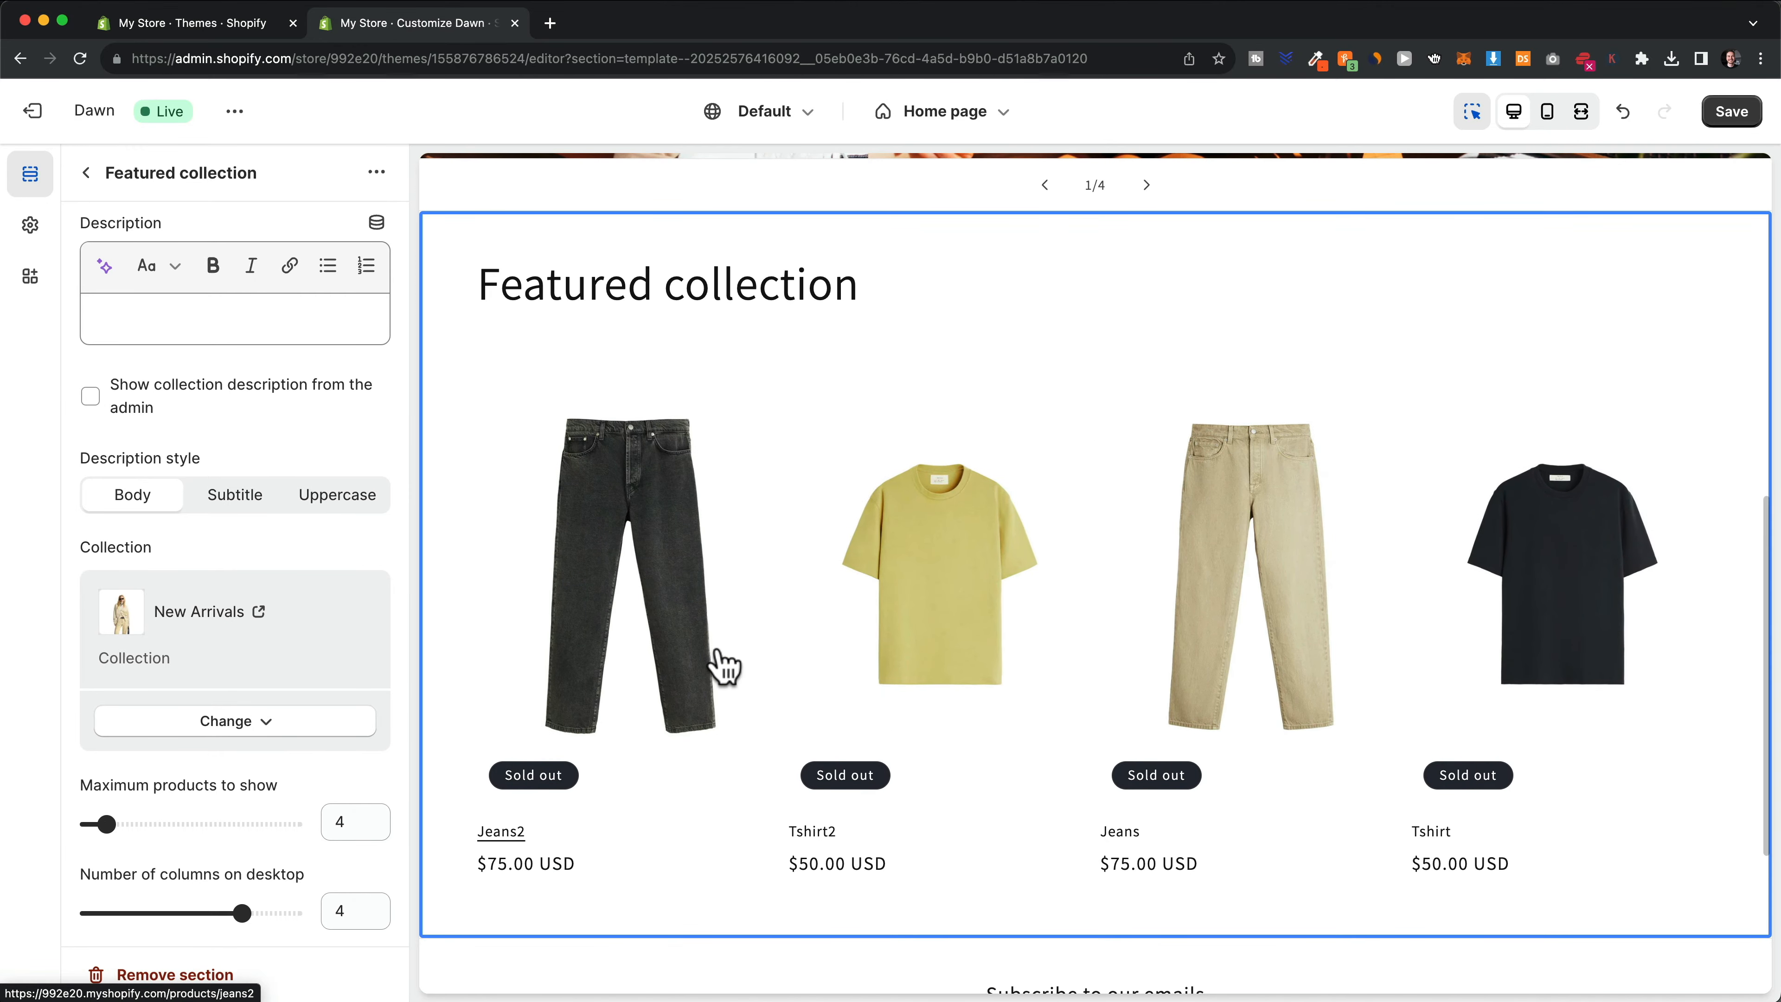
scroll(227, 570, "up", 4)
left_click_drag(242, 333, 106, 332)
type("New Arrivals")
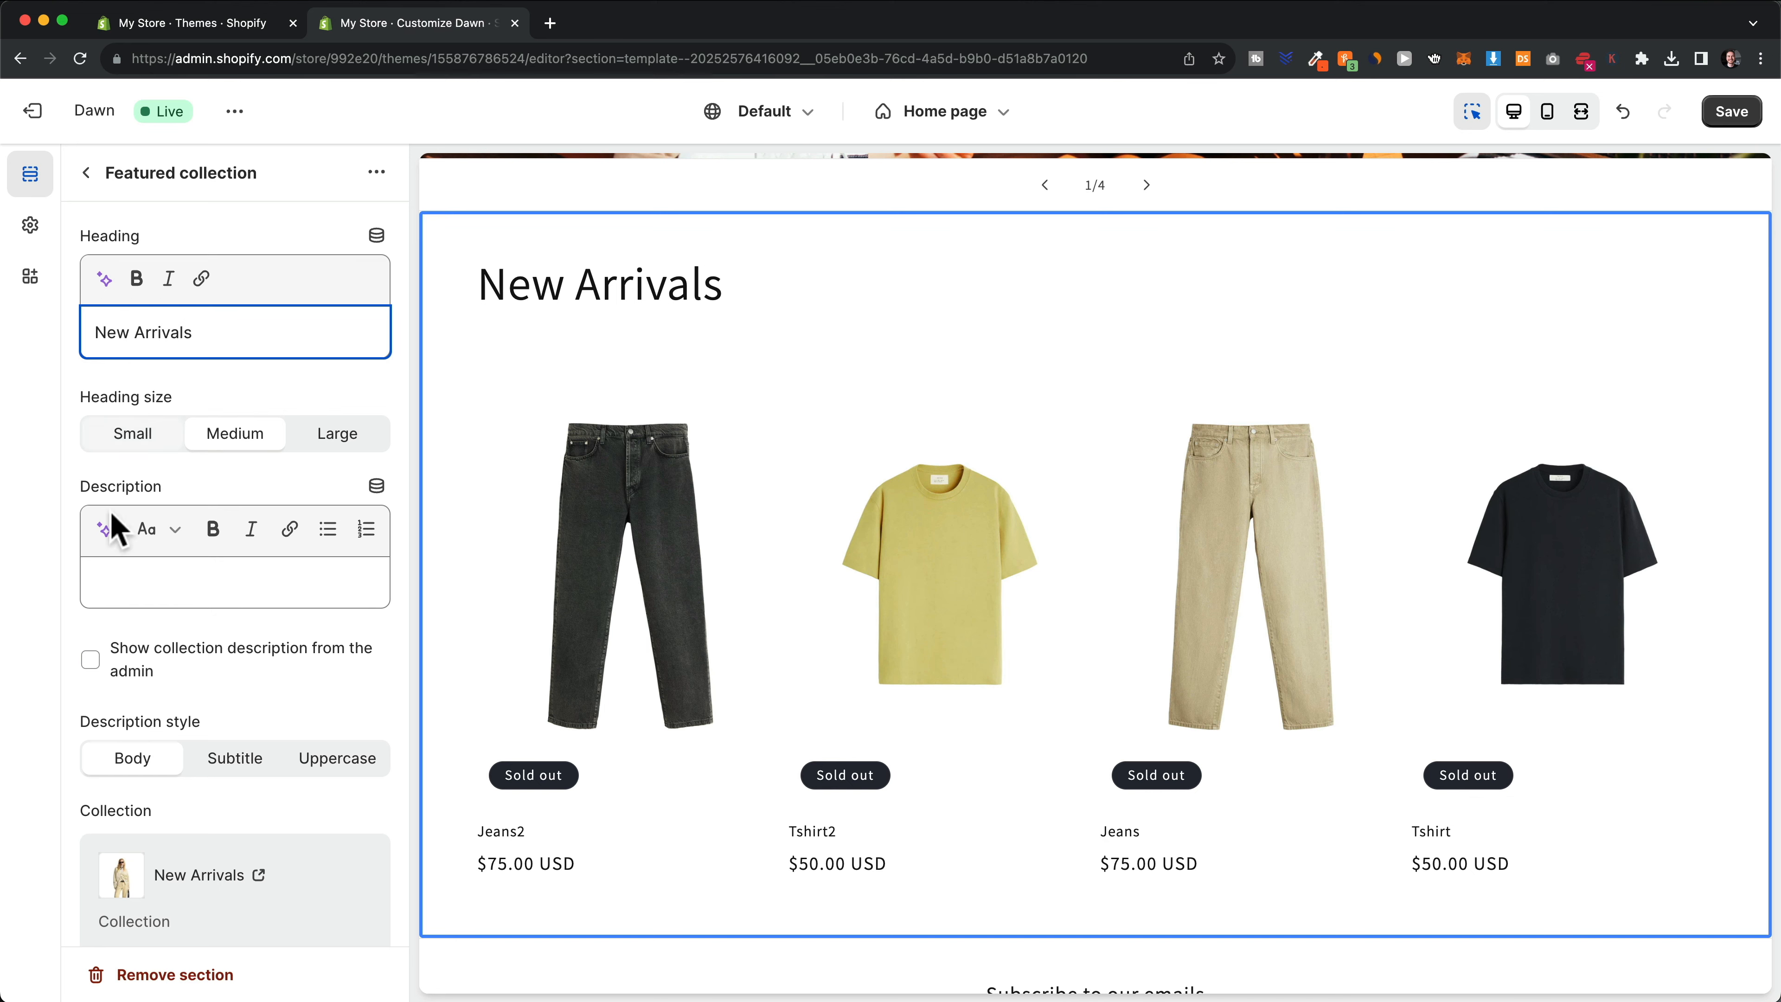
Set the Featured collection section's description to "Check out our new stock." and return to the home page section list
left_click(143, 579)
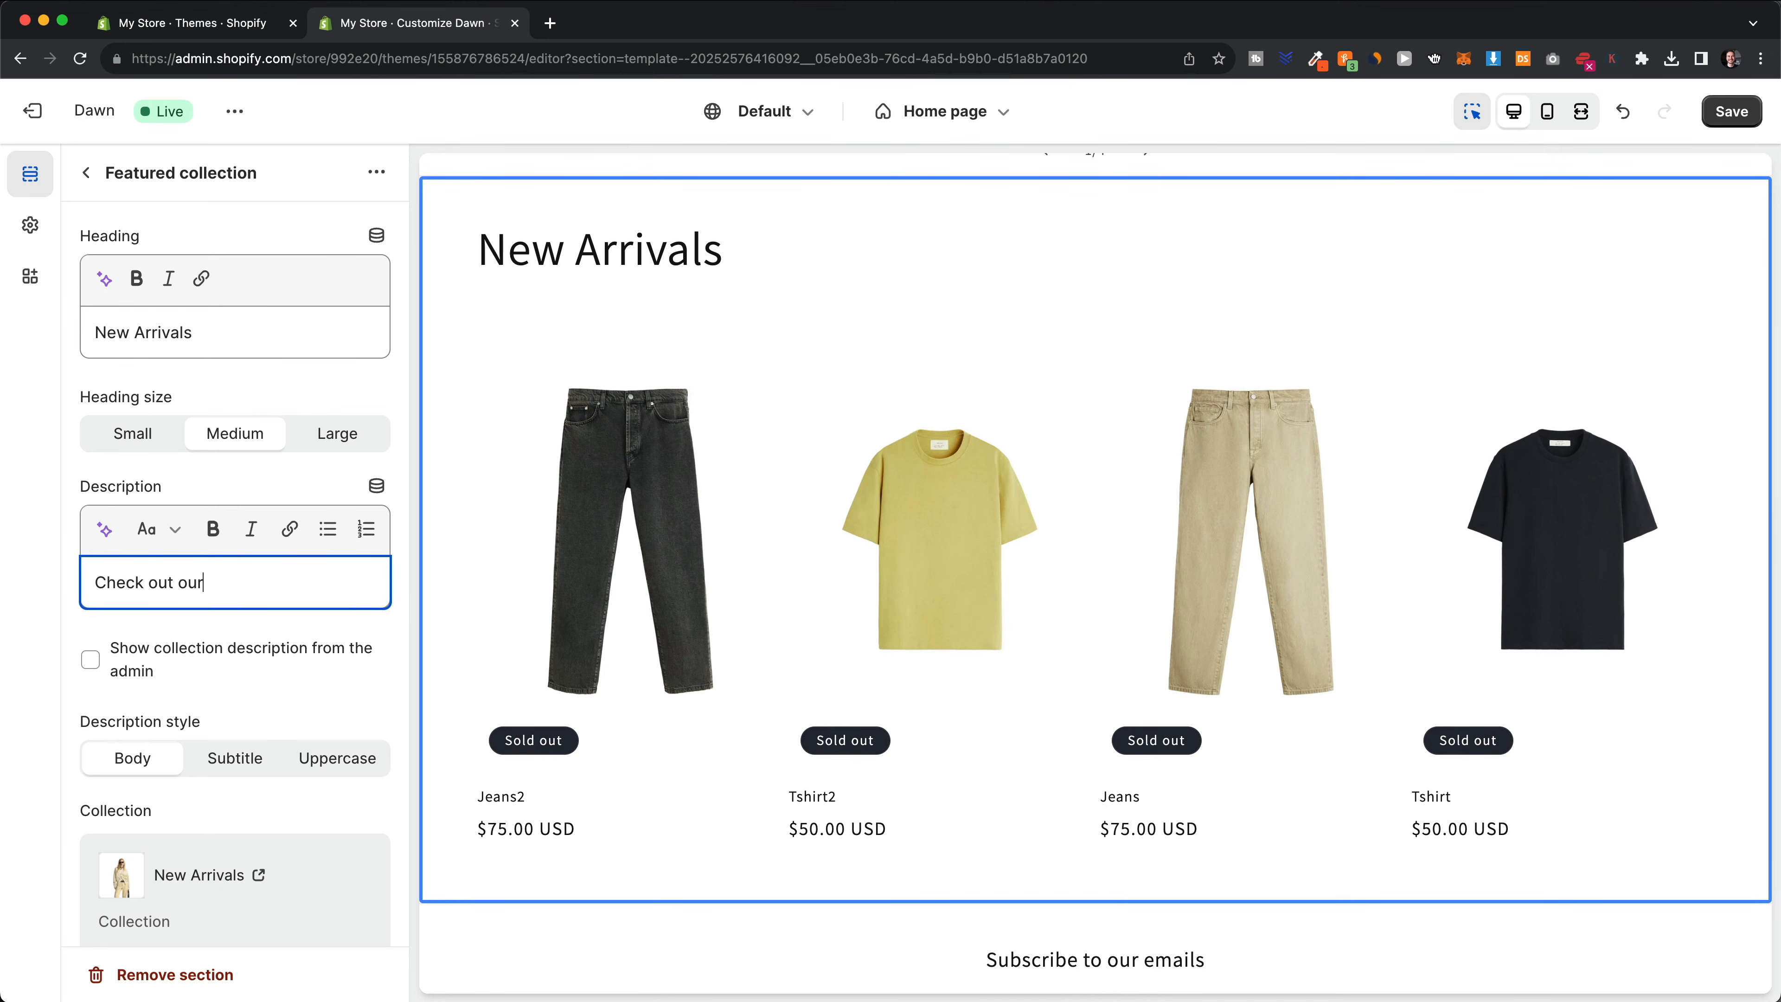
type("ssto")
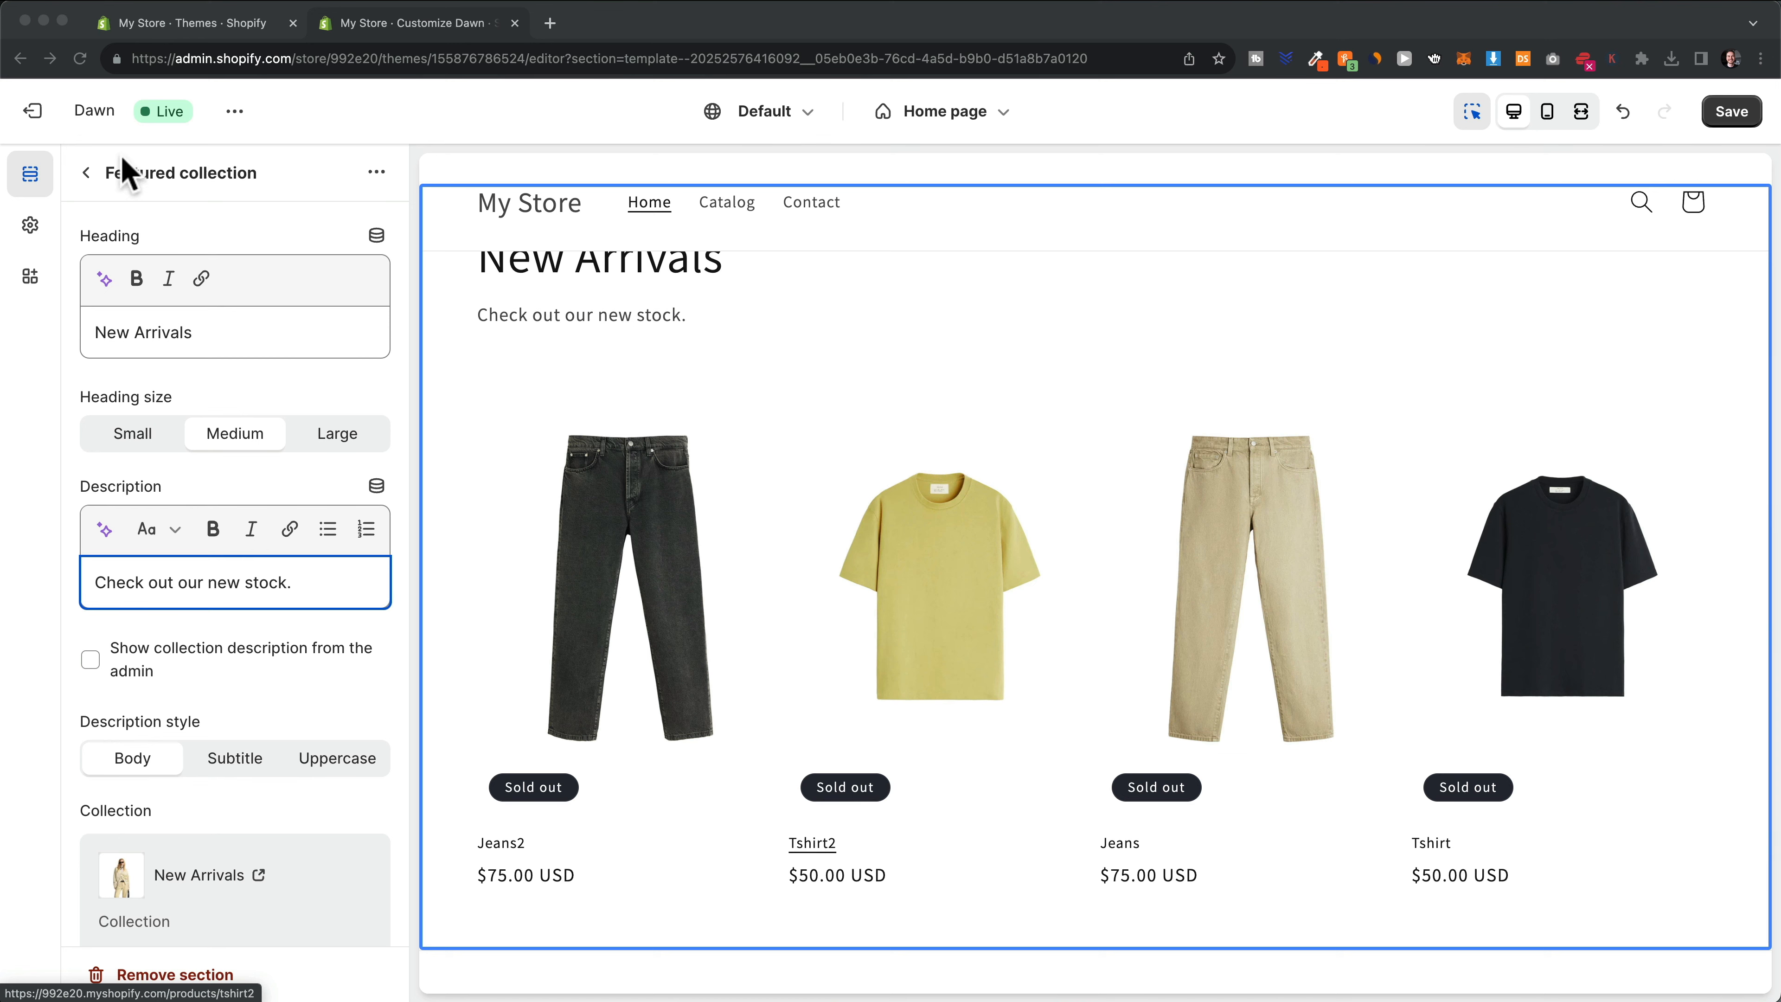
left_click(86, 174)
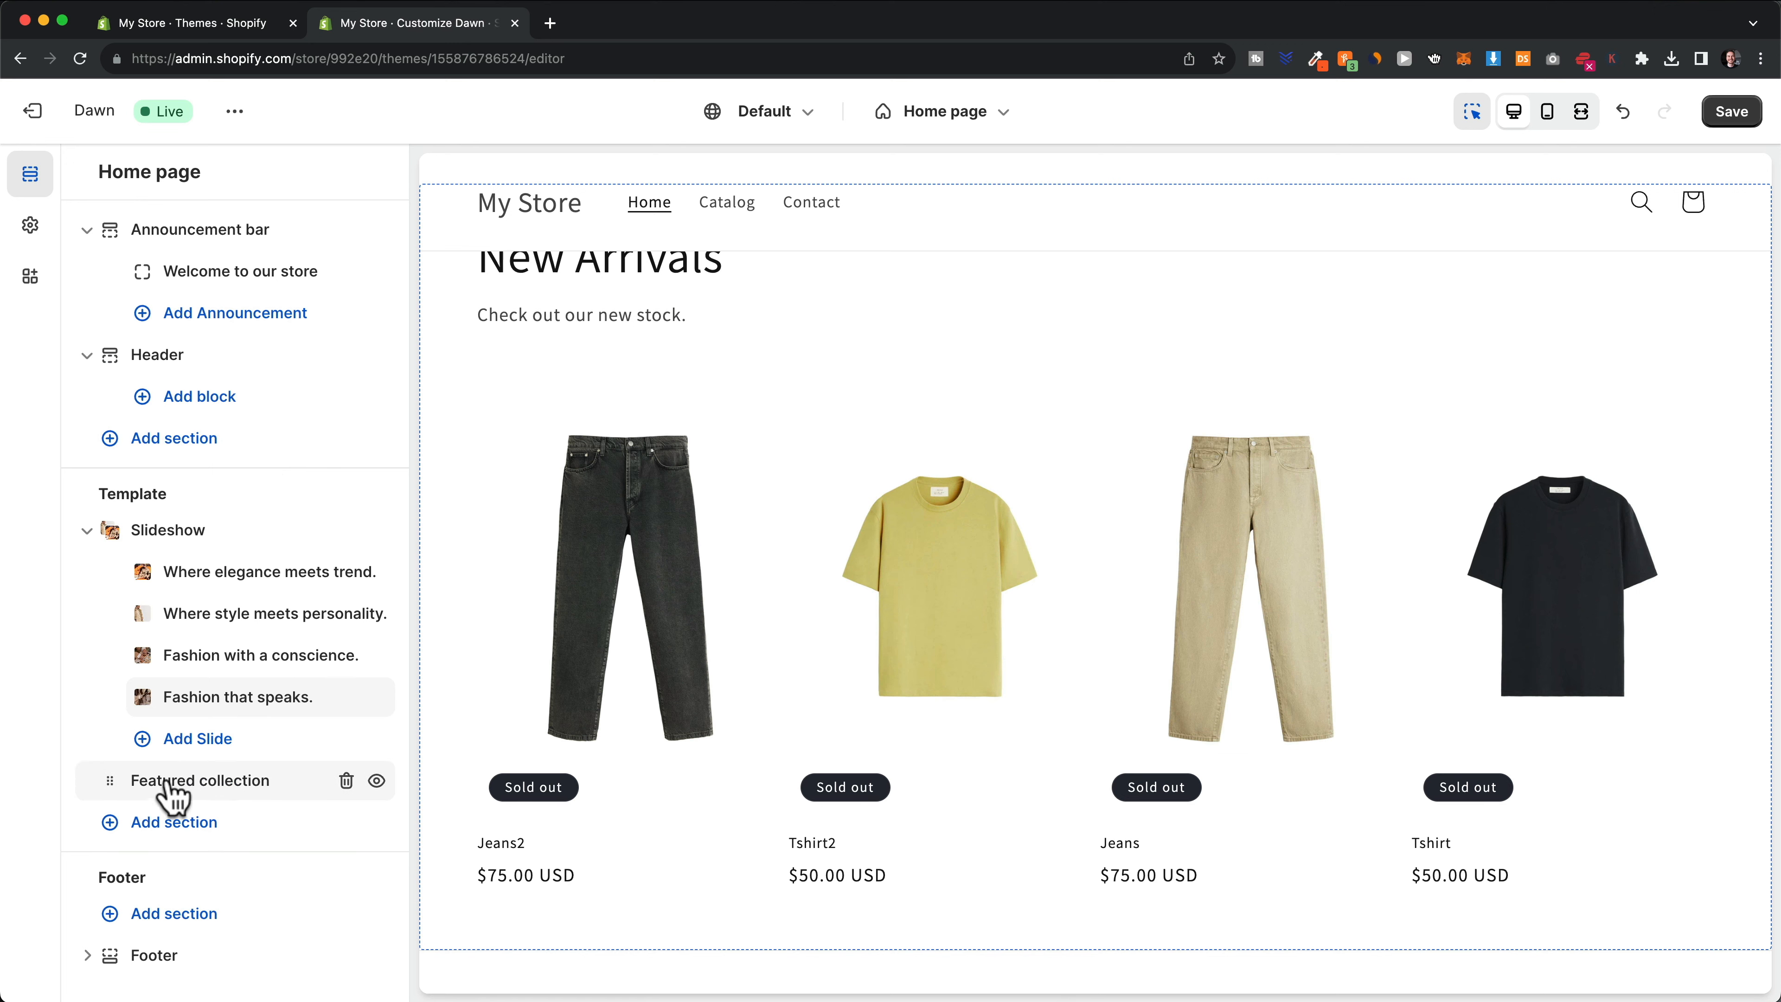
Add a Collection list section below the Featured collection and set its number of columns on desktop to 2
left_click(172, 828)
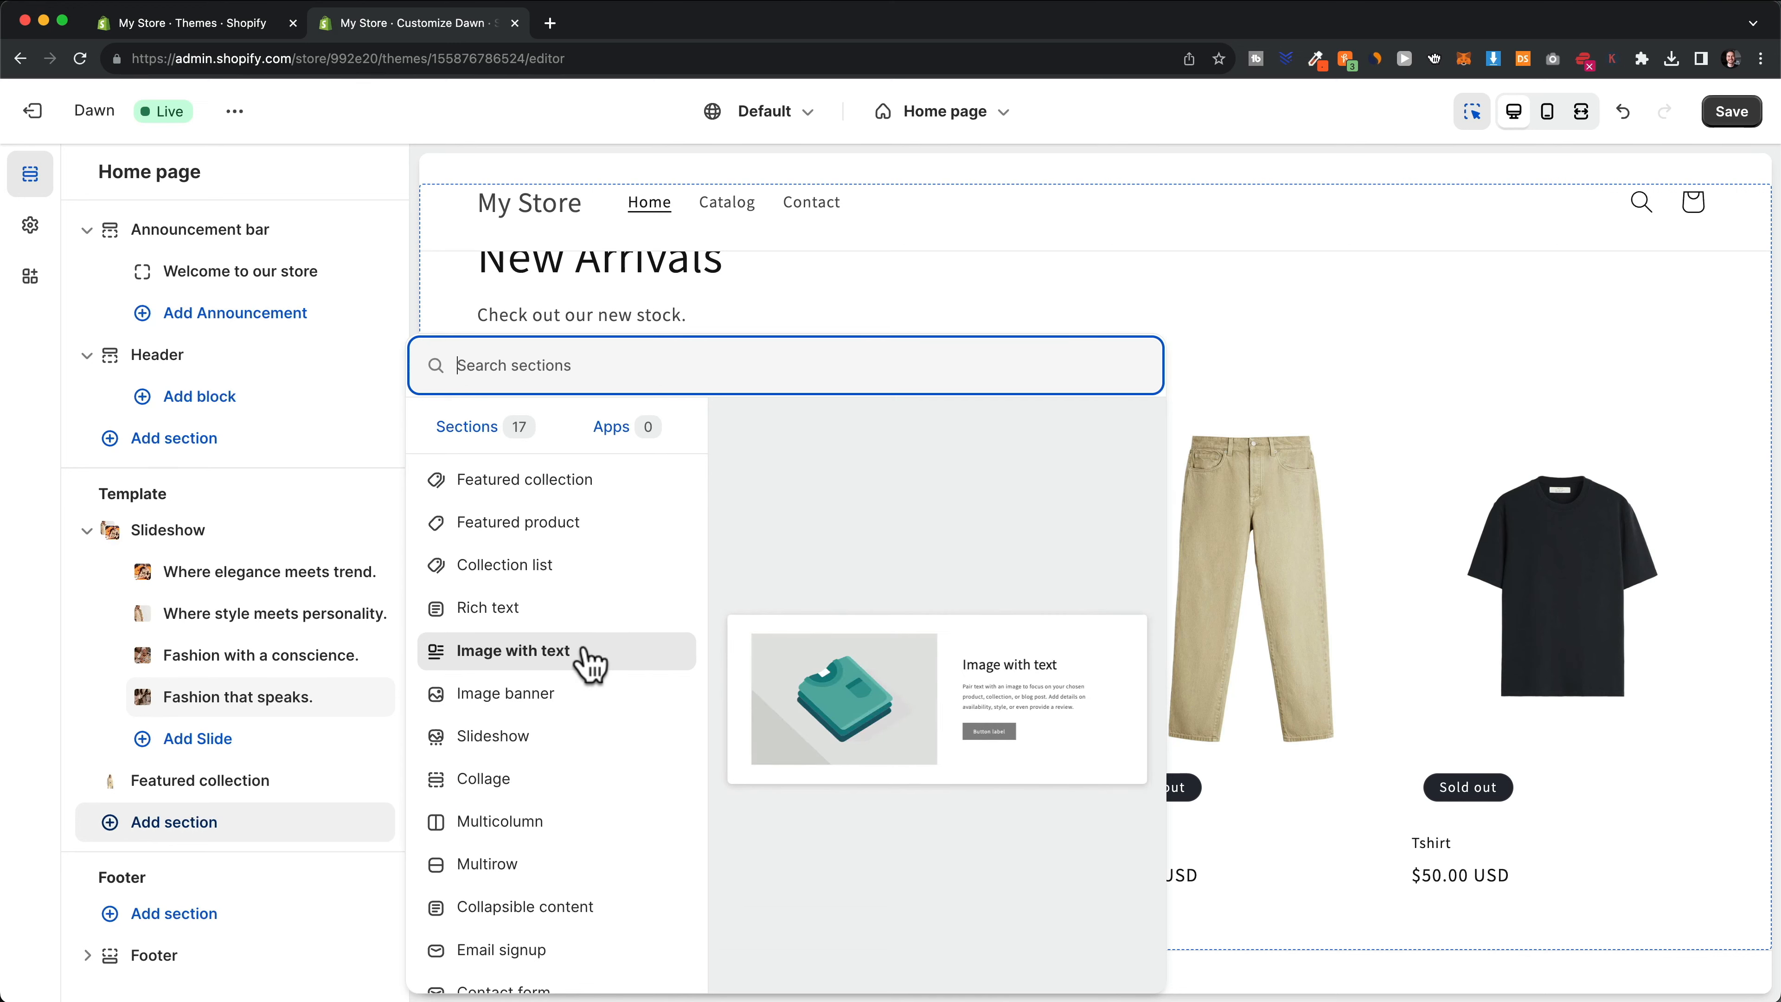
left_click(595, 588)
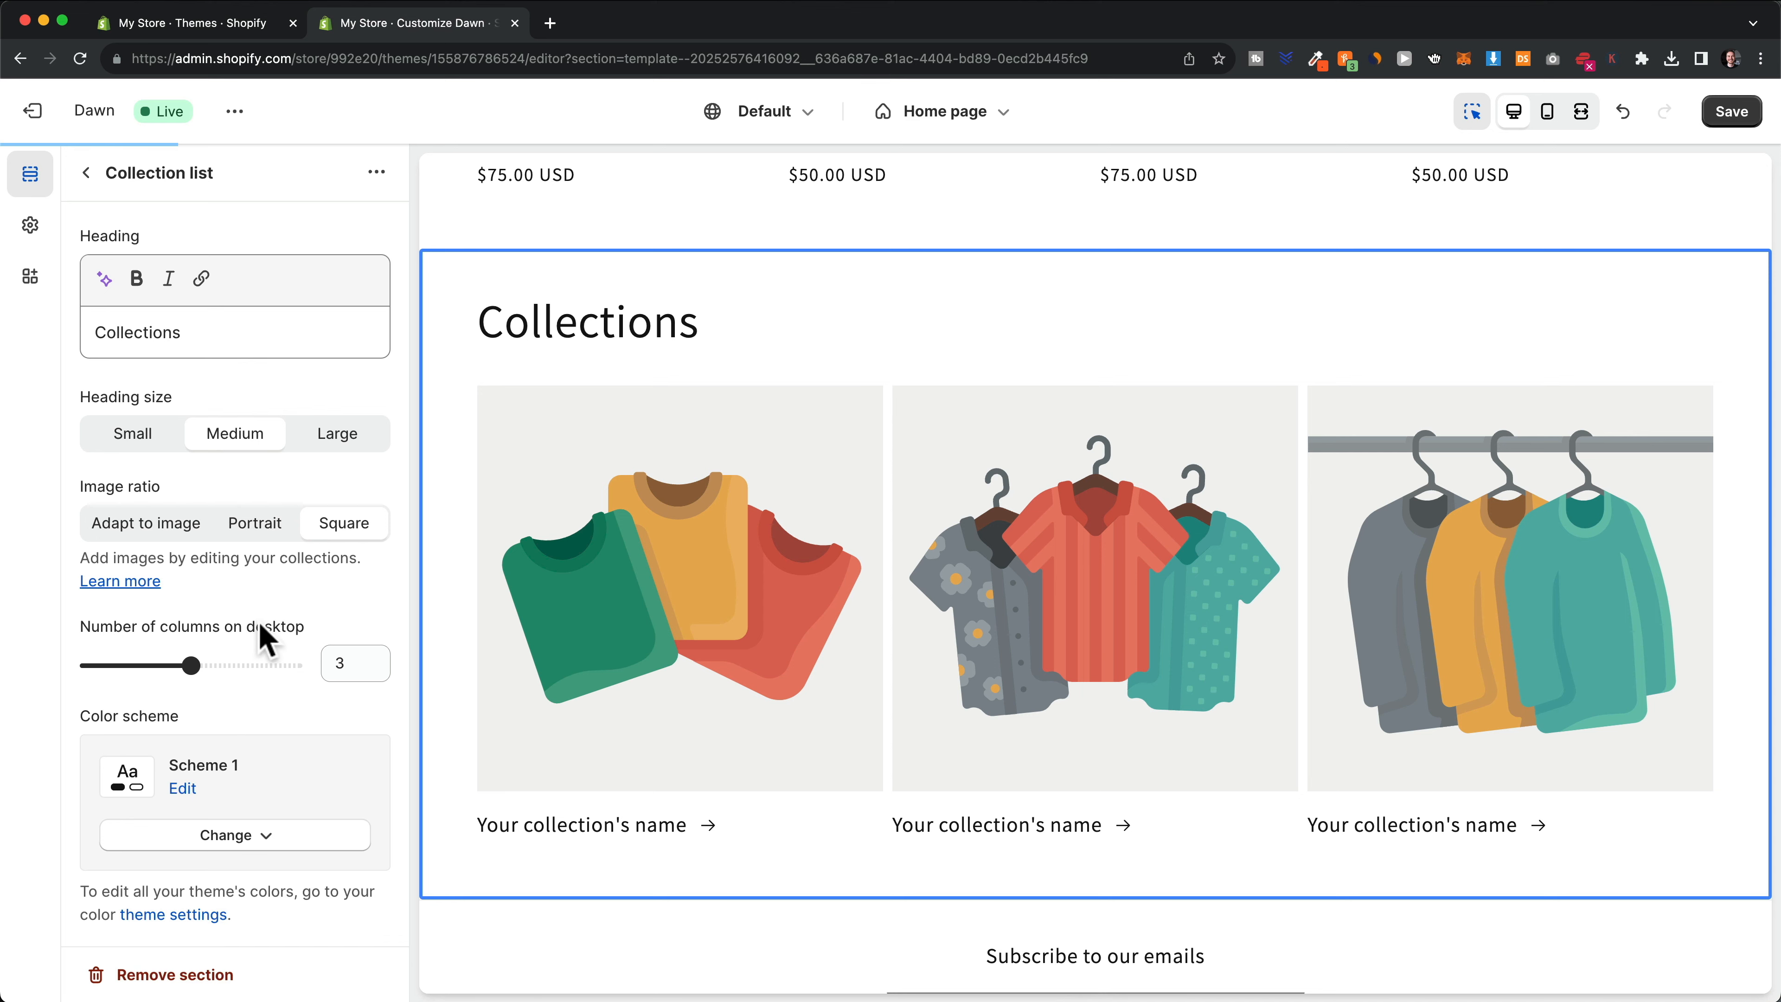
left_click_drag(189, 664, 140, 666)
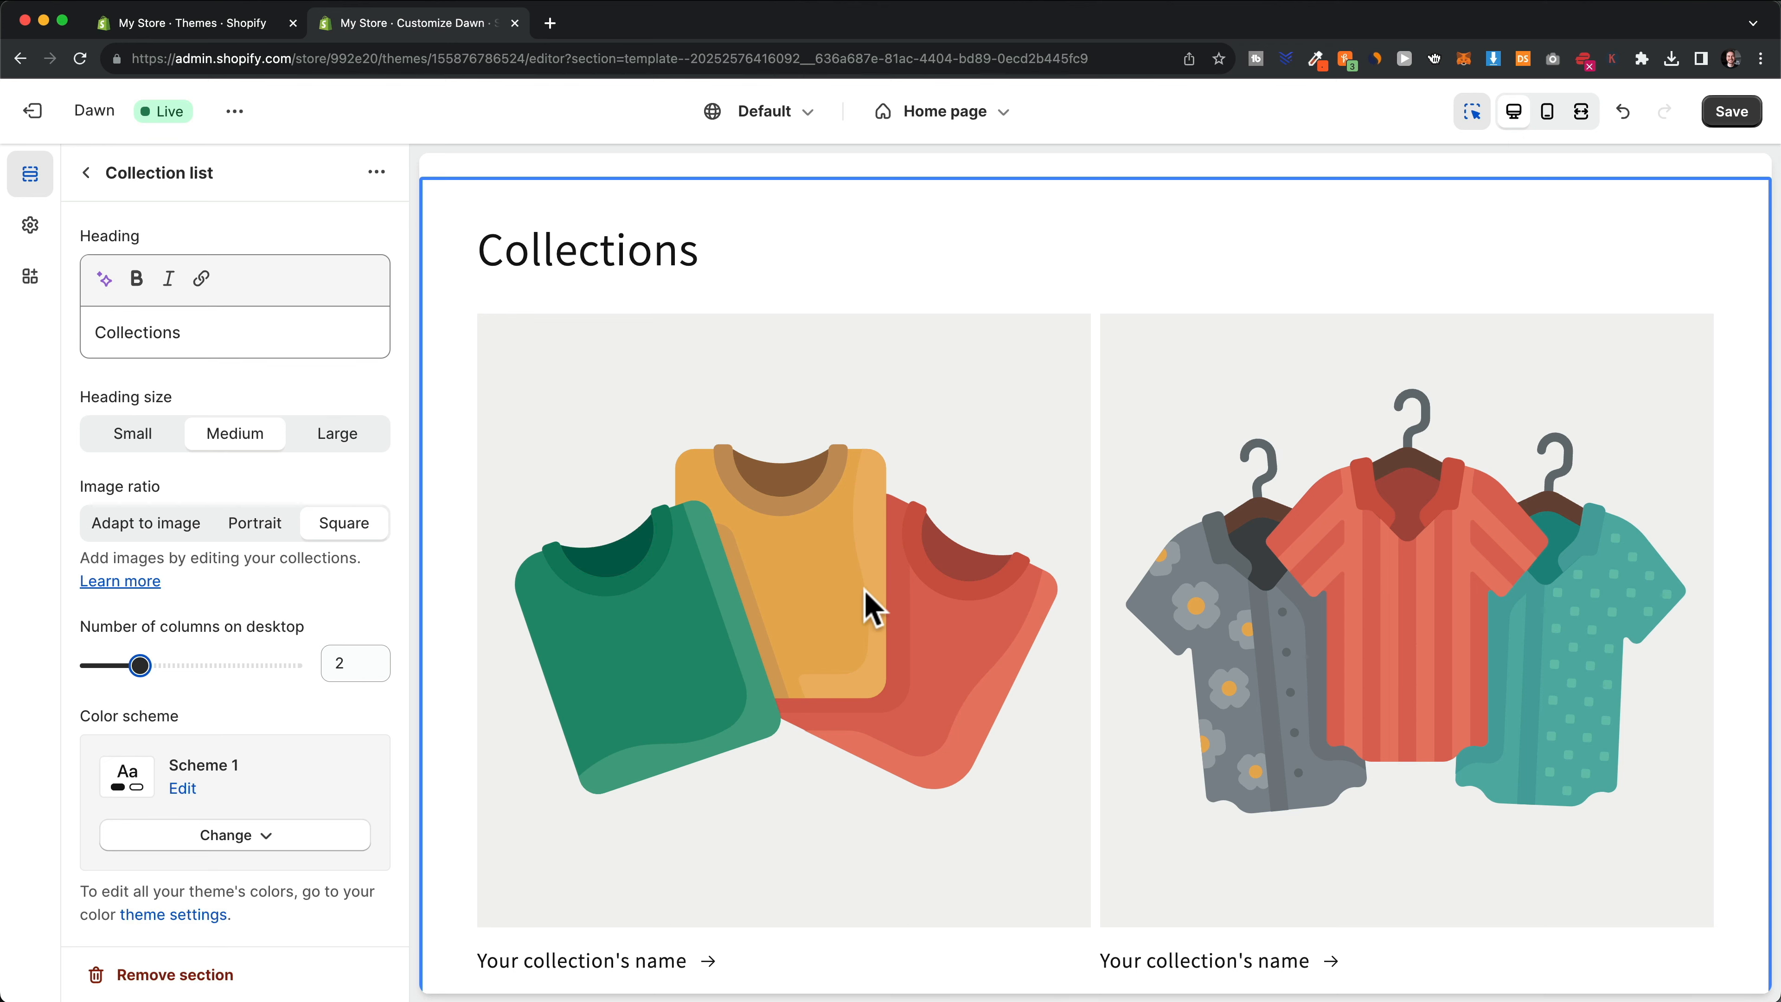
Assign the Women collection to the first block of the Collection list section
left_click(747, 561)
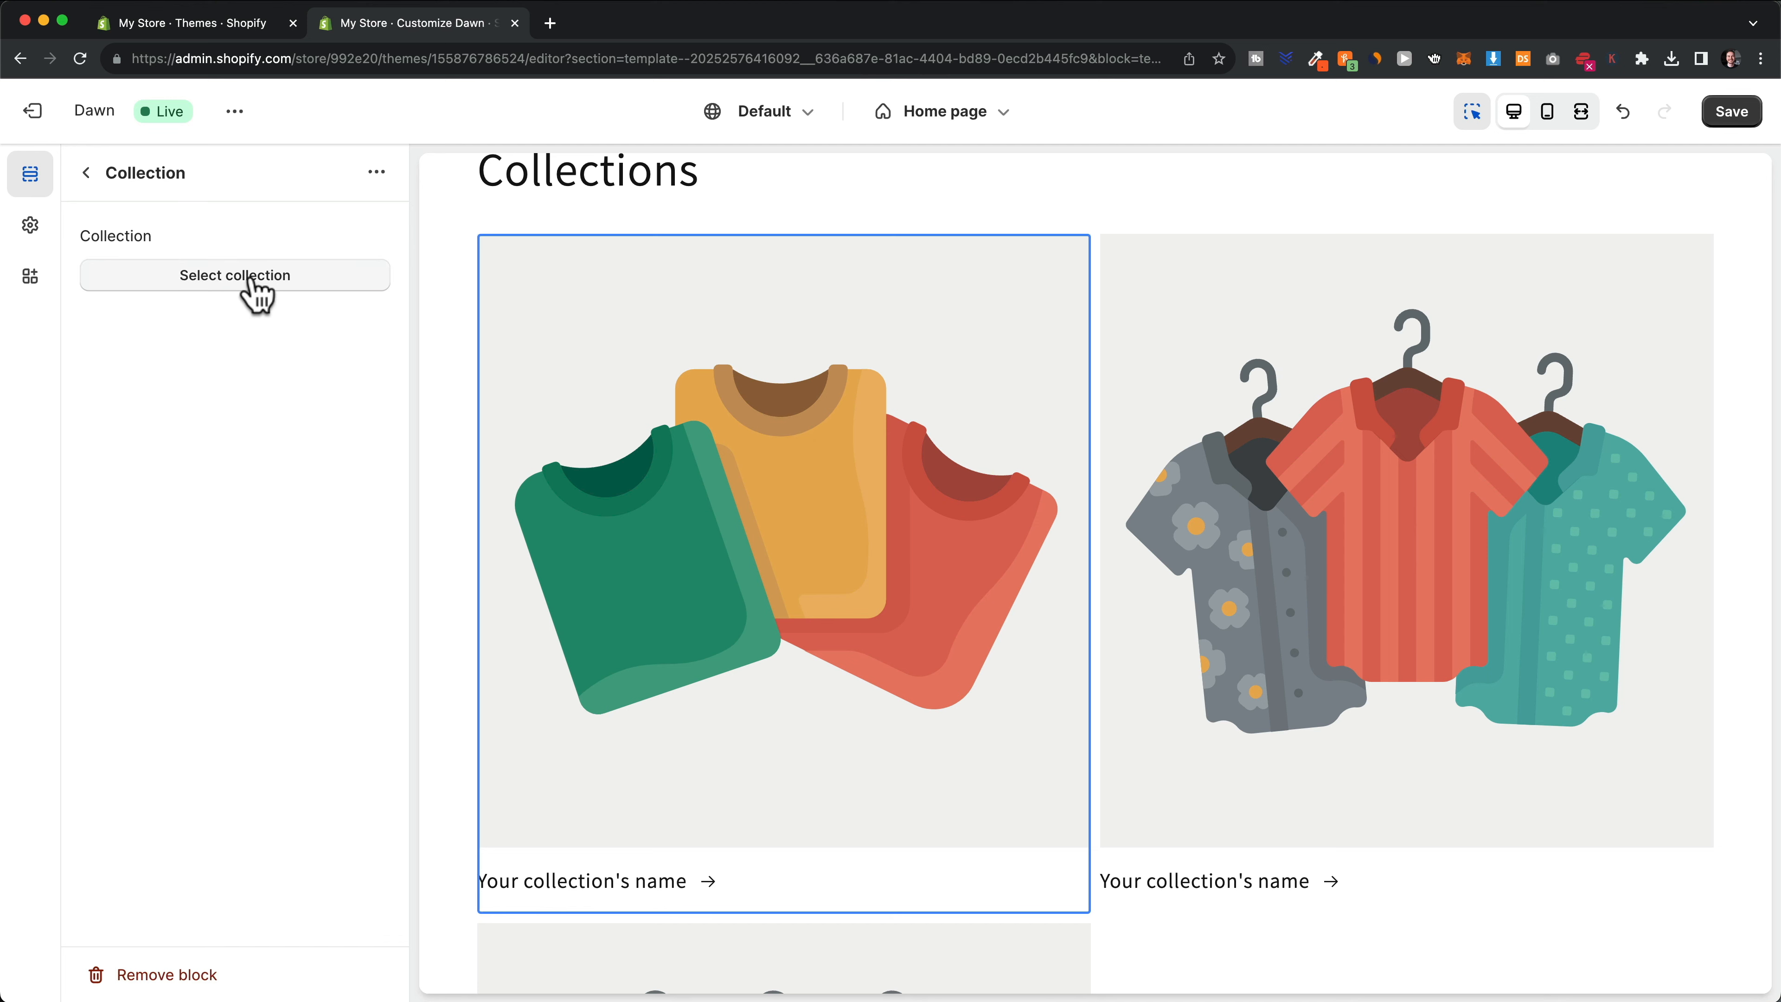
left_click(257, 294)
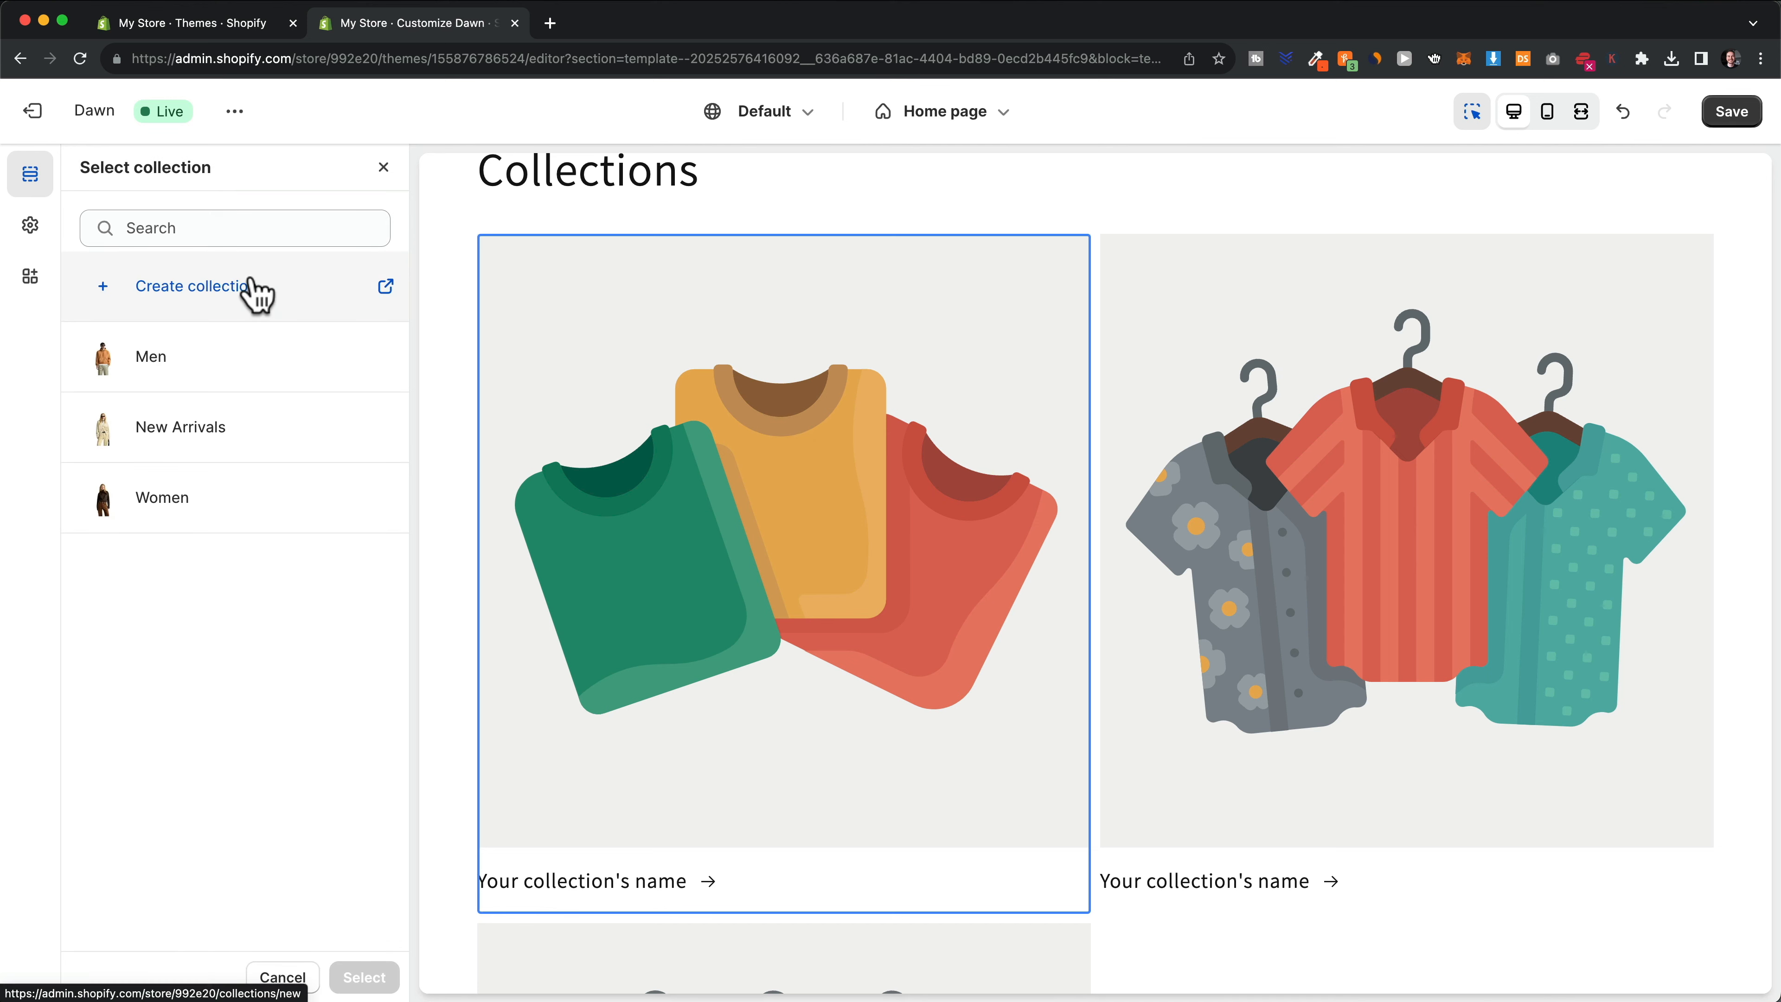
left_click(201, 517)
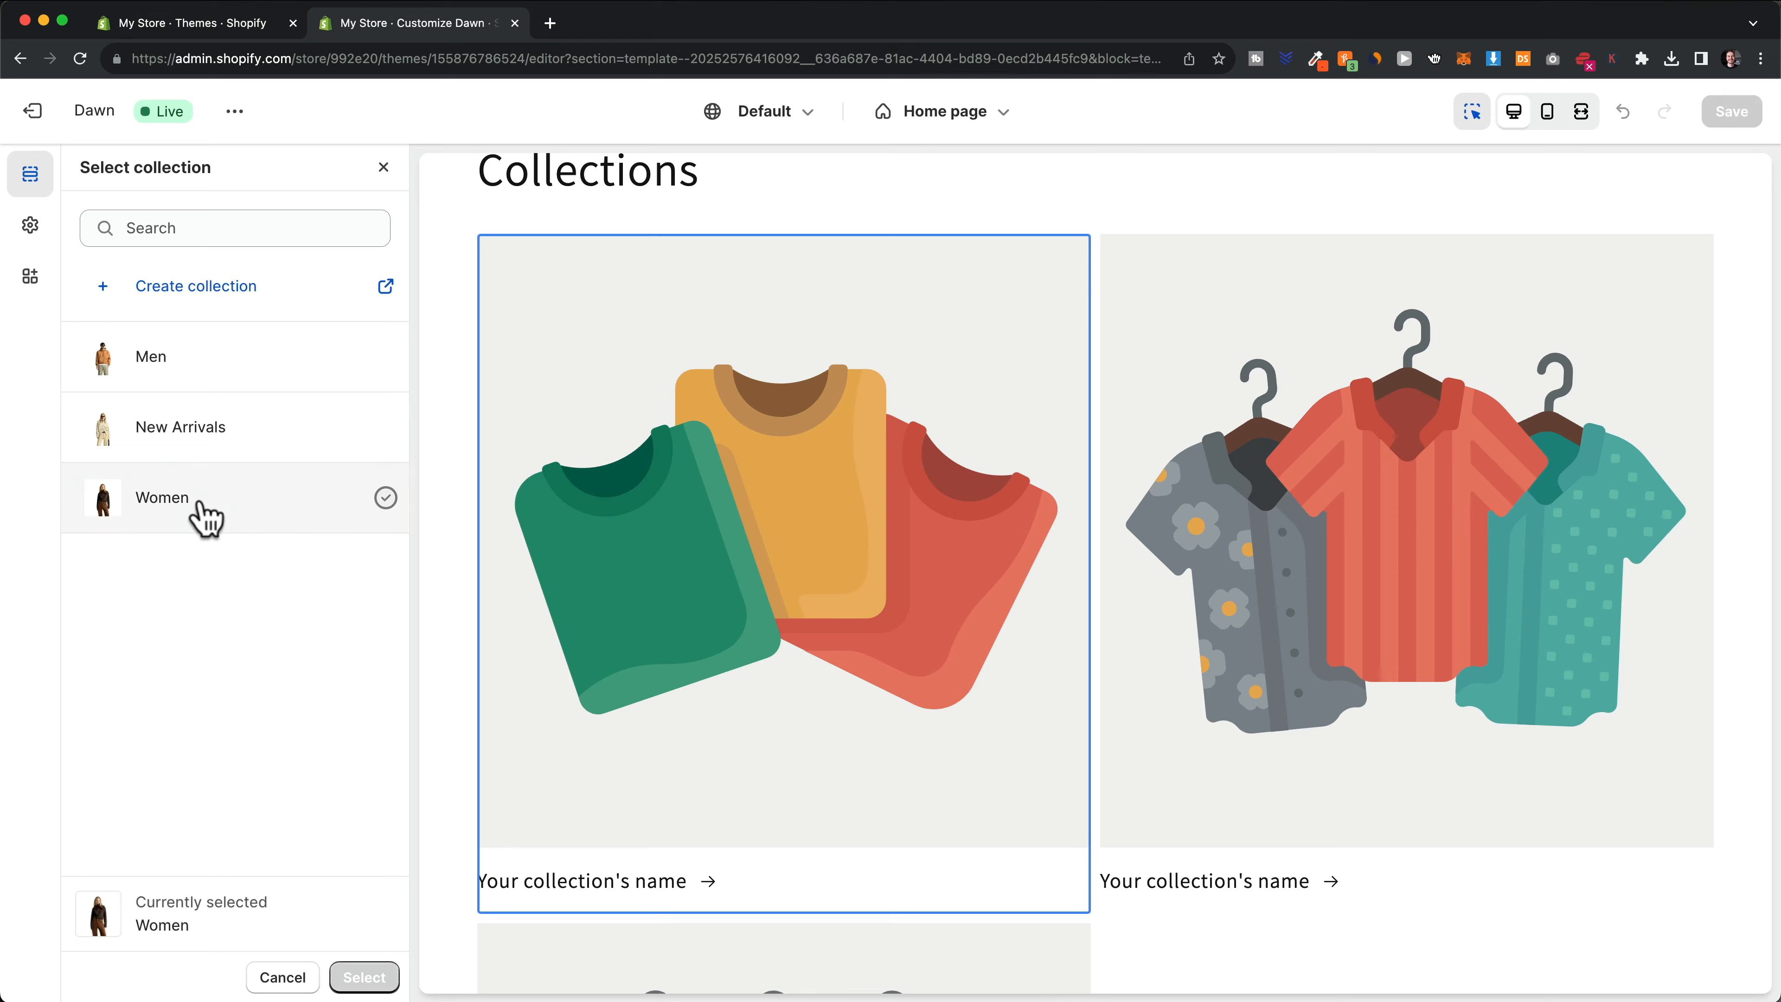
left_click(371, 975)
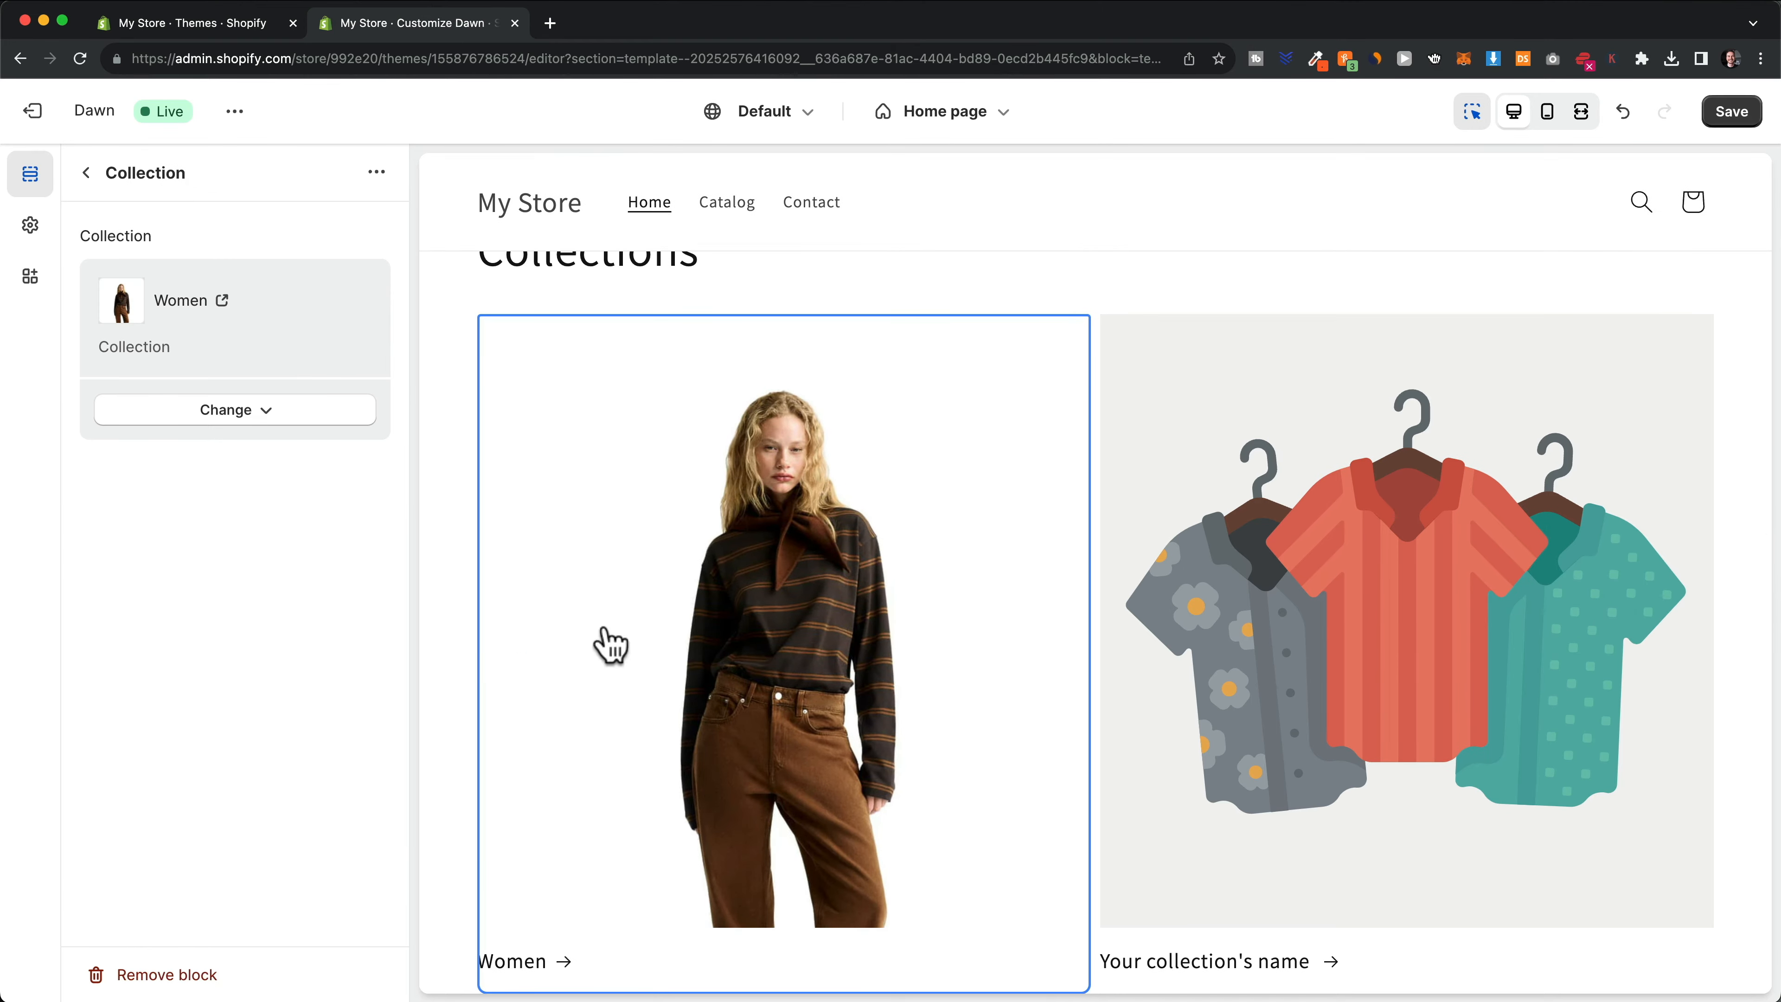
Assign the Men collection to the second block of the Collection list section
left_click(1360, 559)
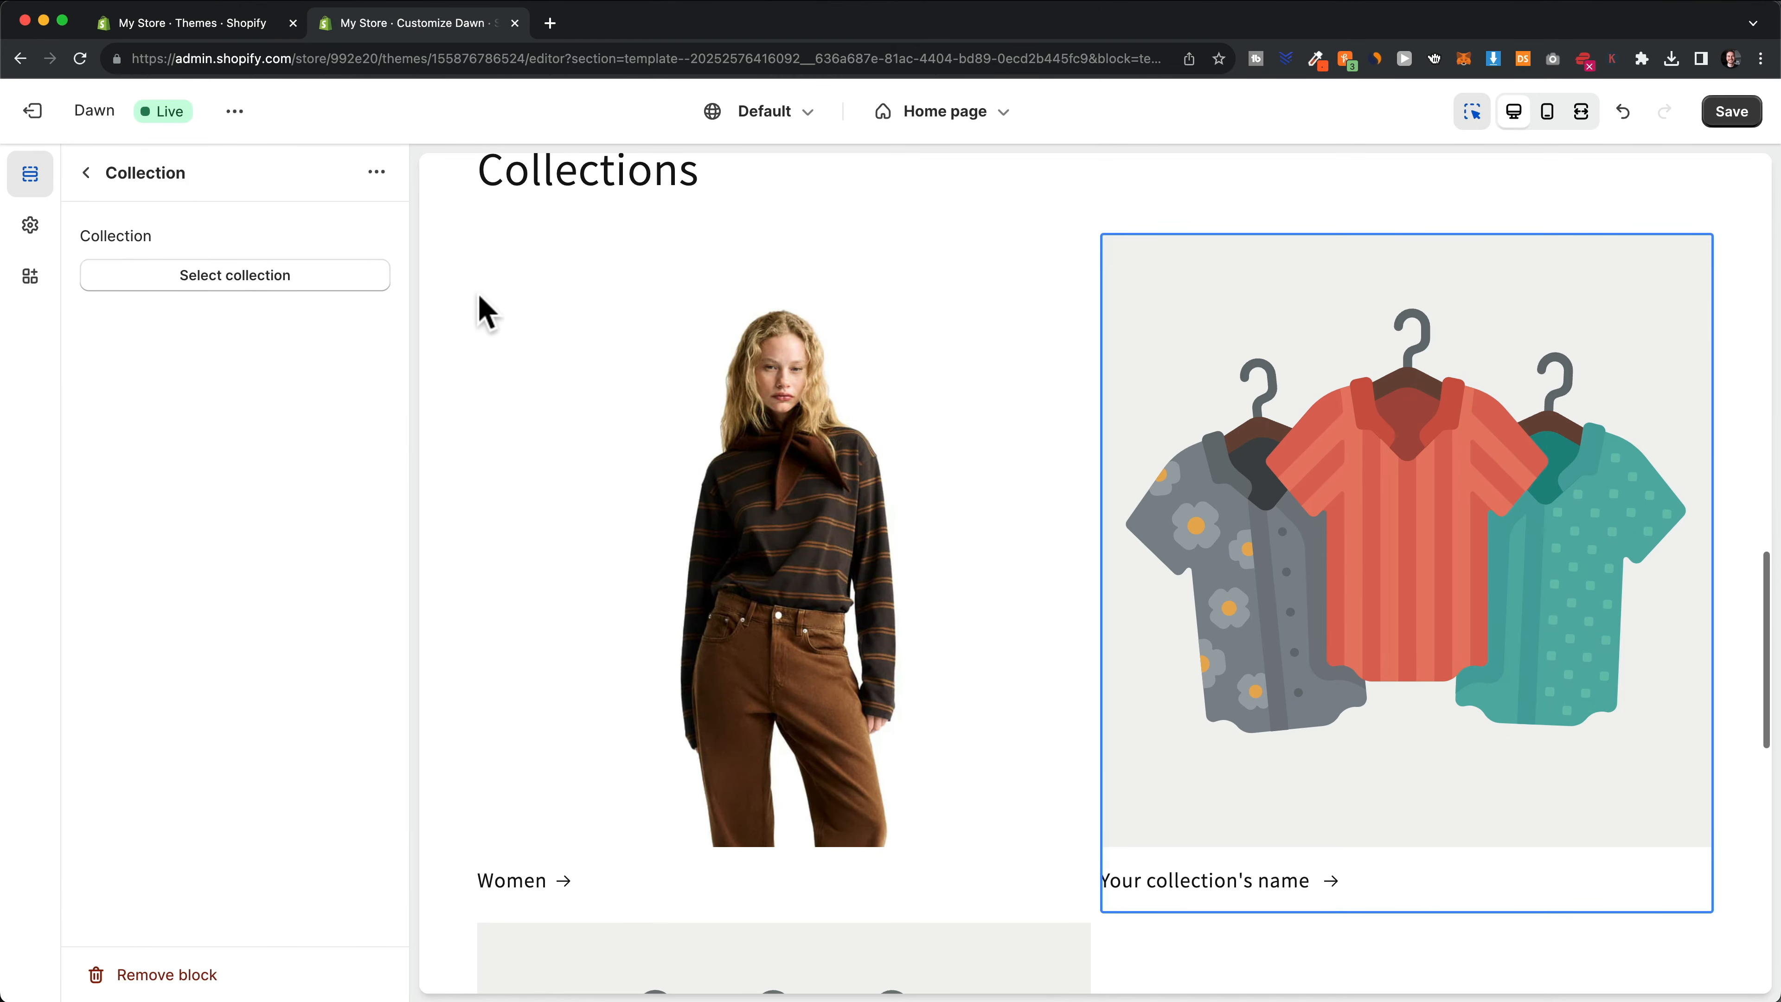
left_click(287, 284)
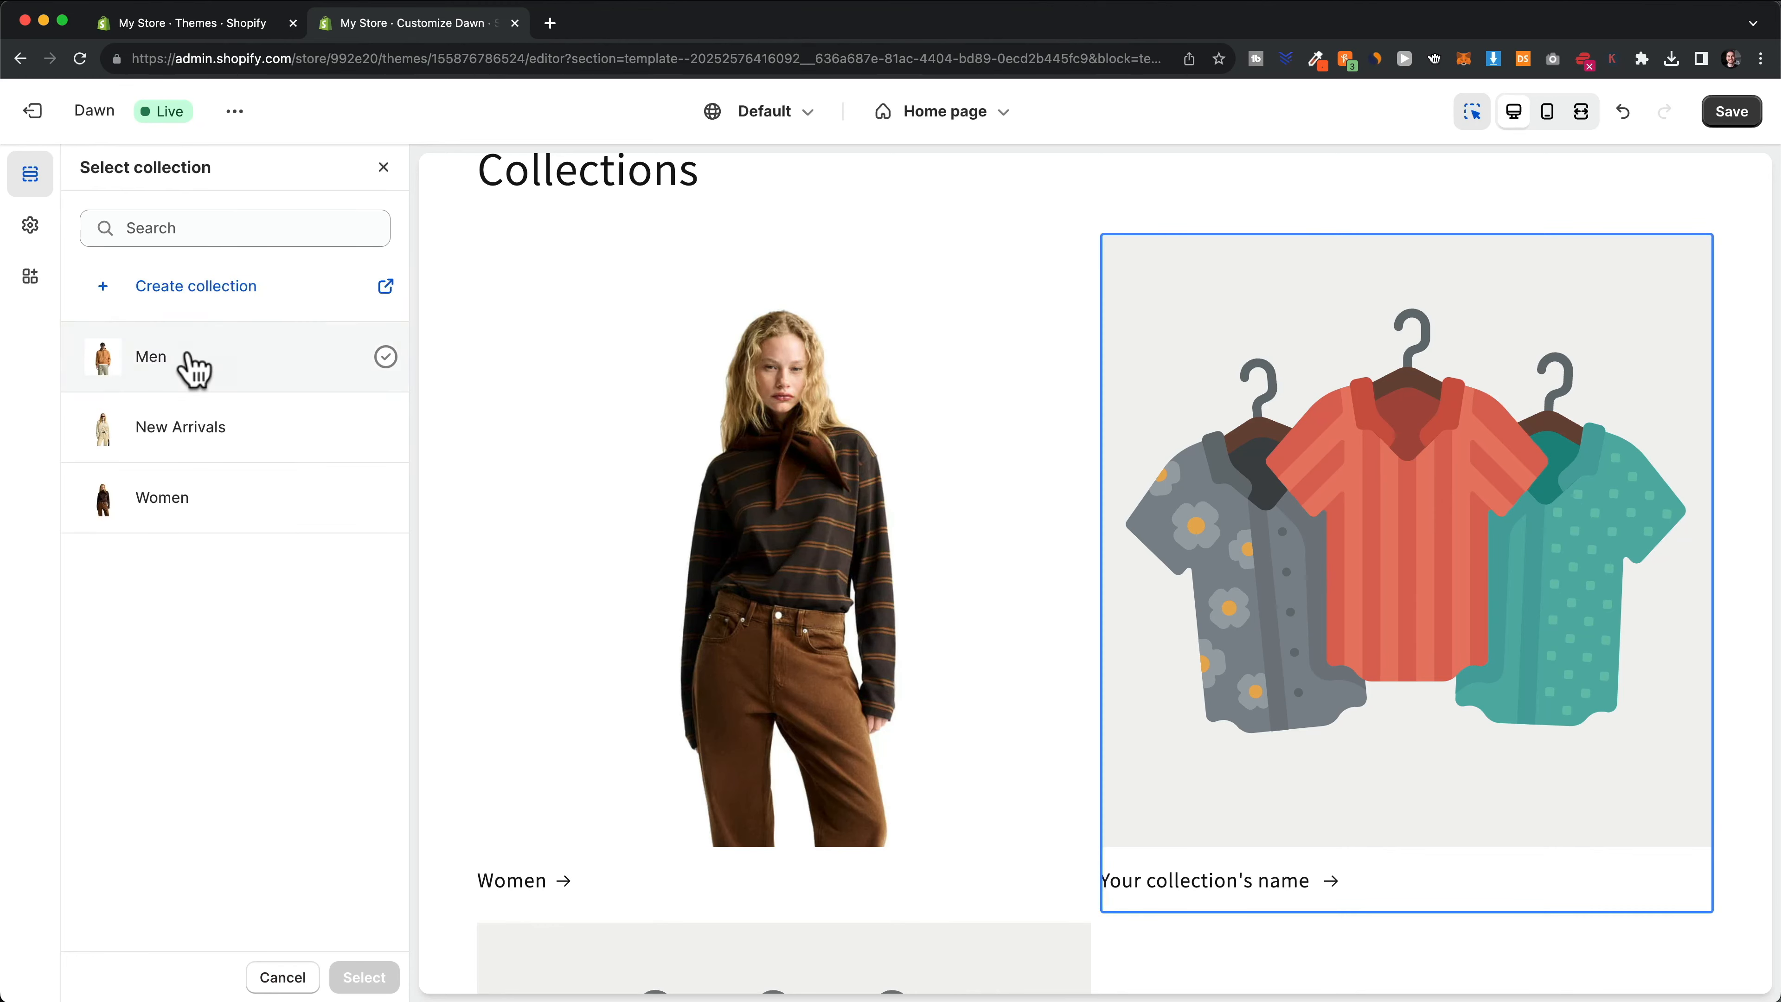
left_click(186, 368)
left_click(364, 977)
Remove the unassigned third collection block from the Collection list section and check the layout in the preview
scroll(1200, 569, "down", 8)
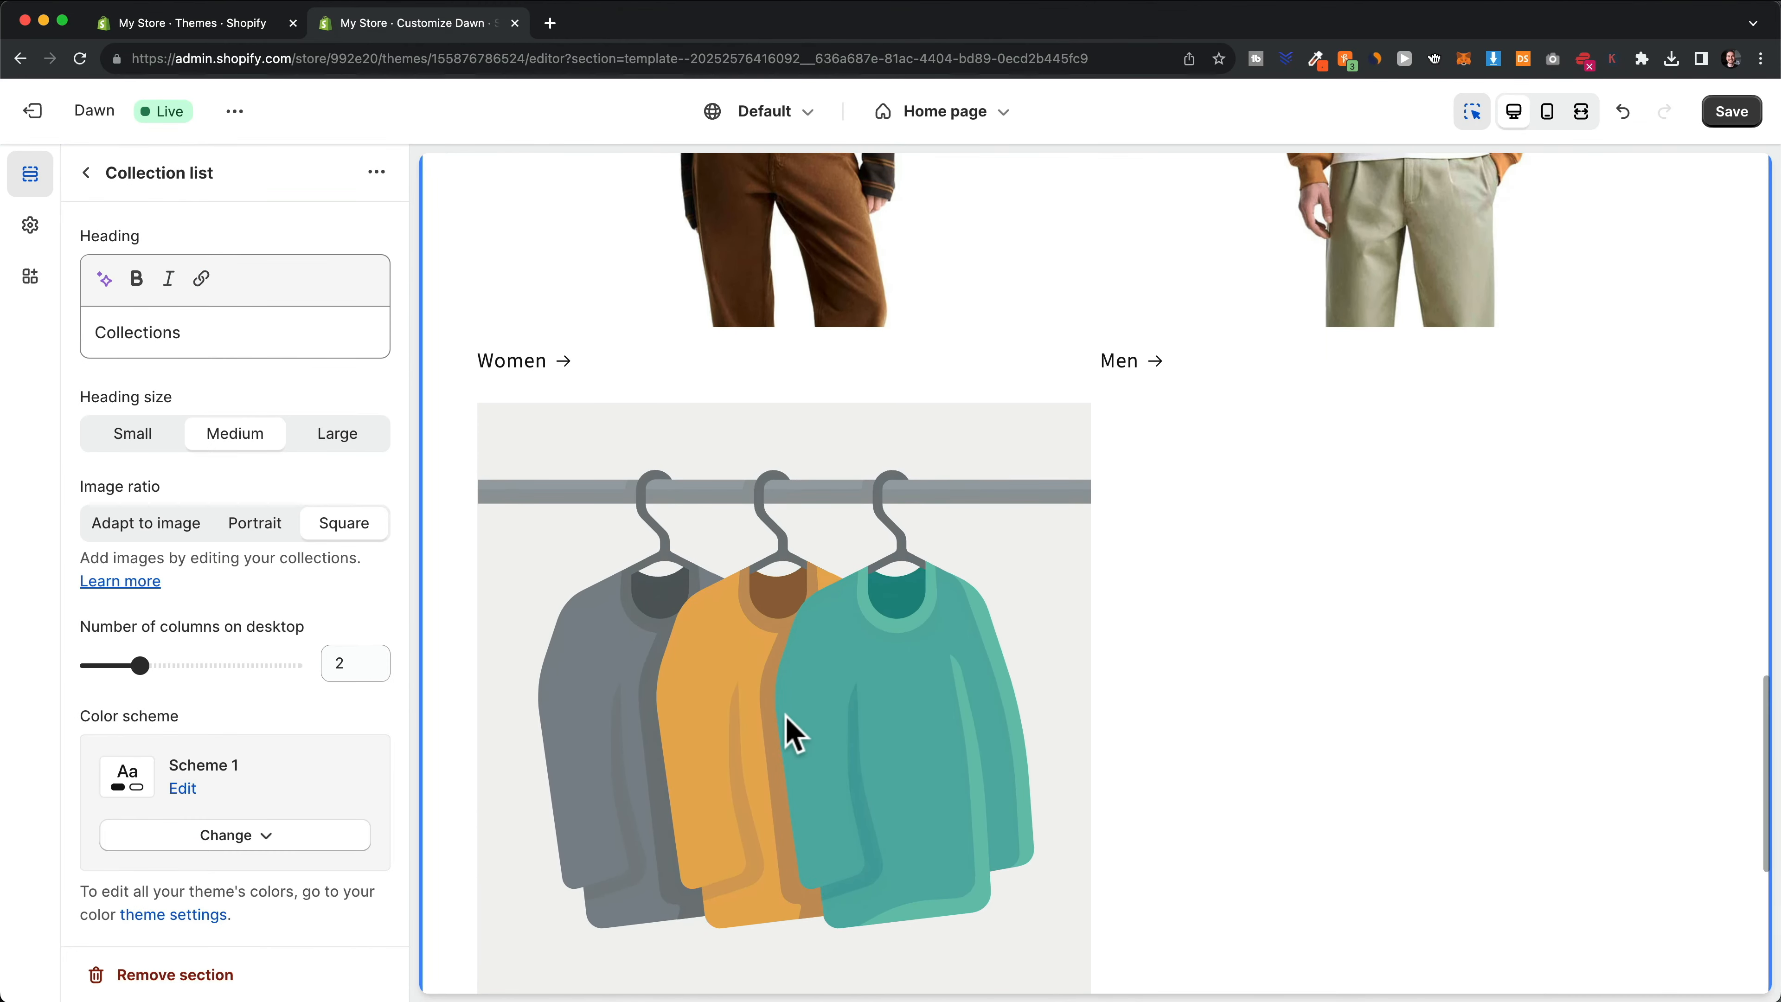
scroll(787, 723, "up", 3)
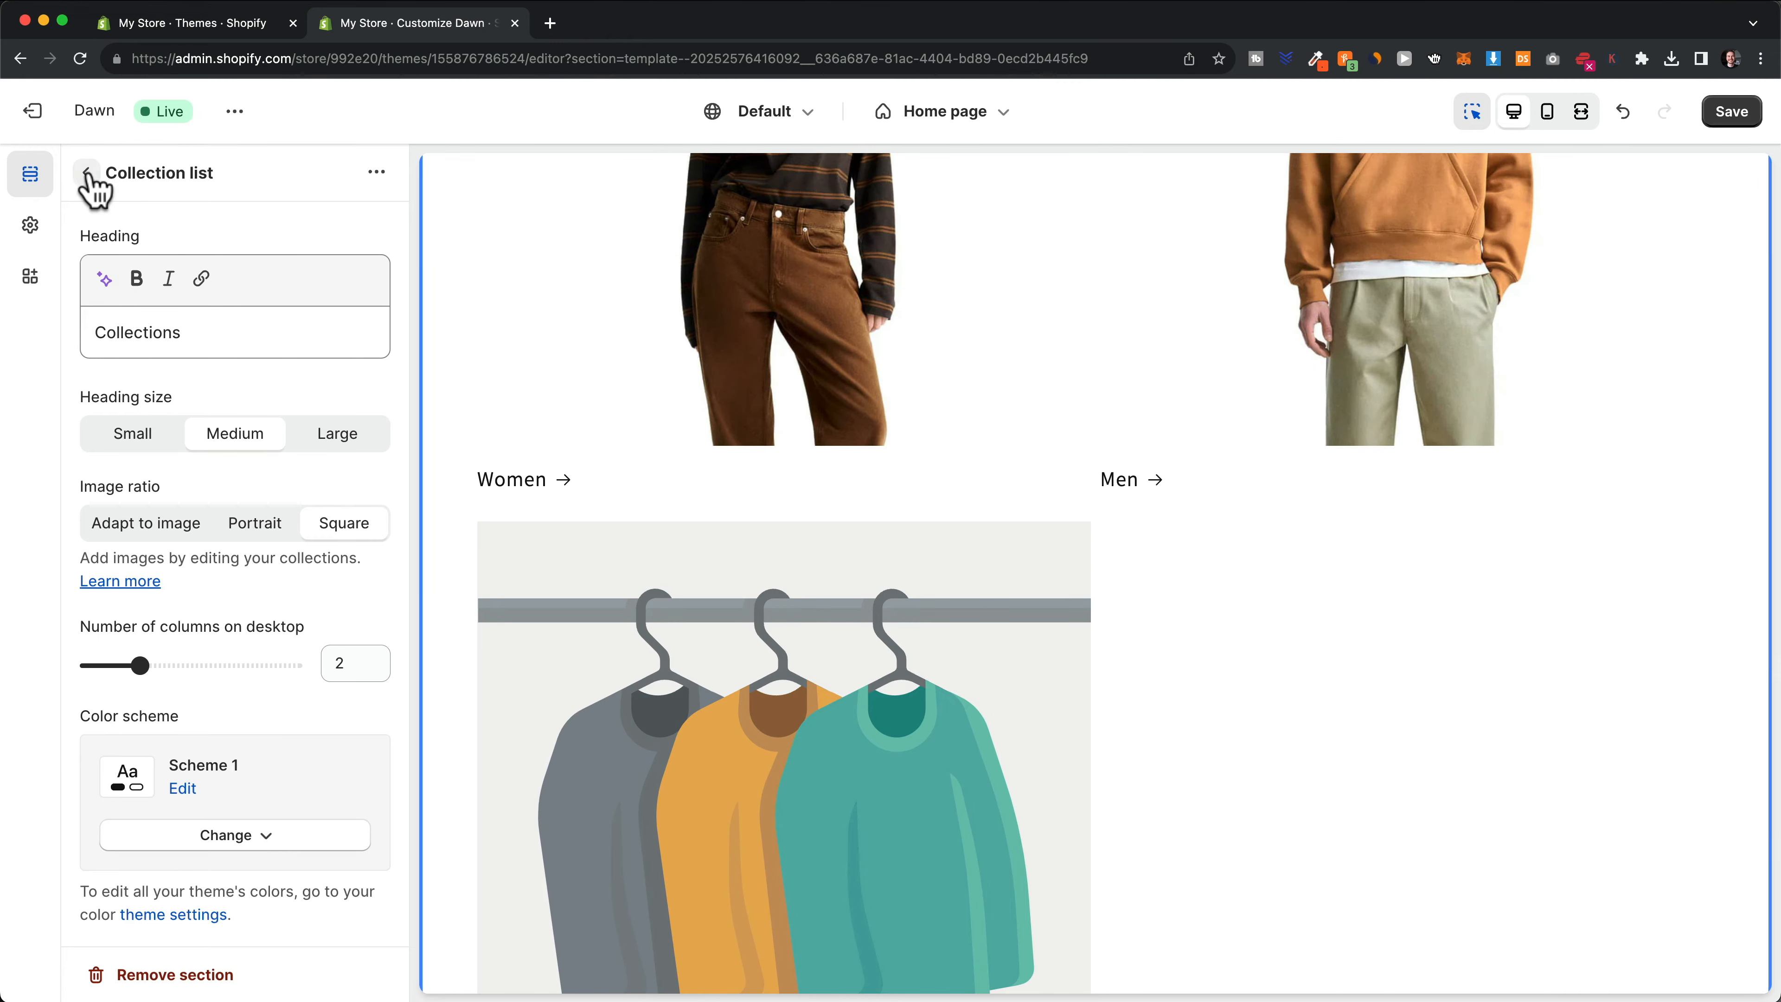
left_click(87, 175)
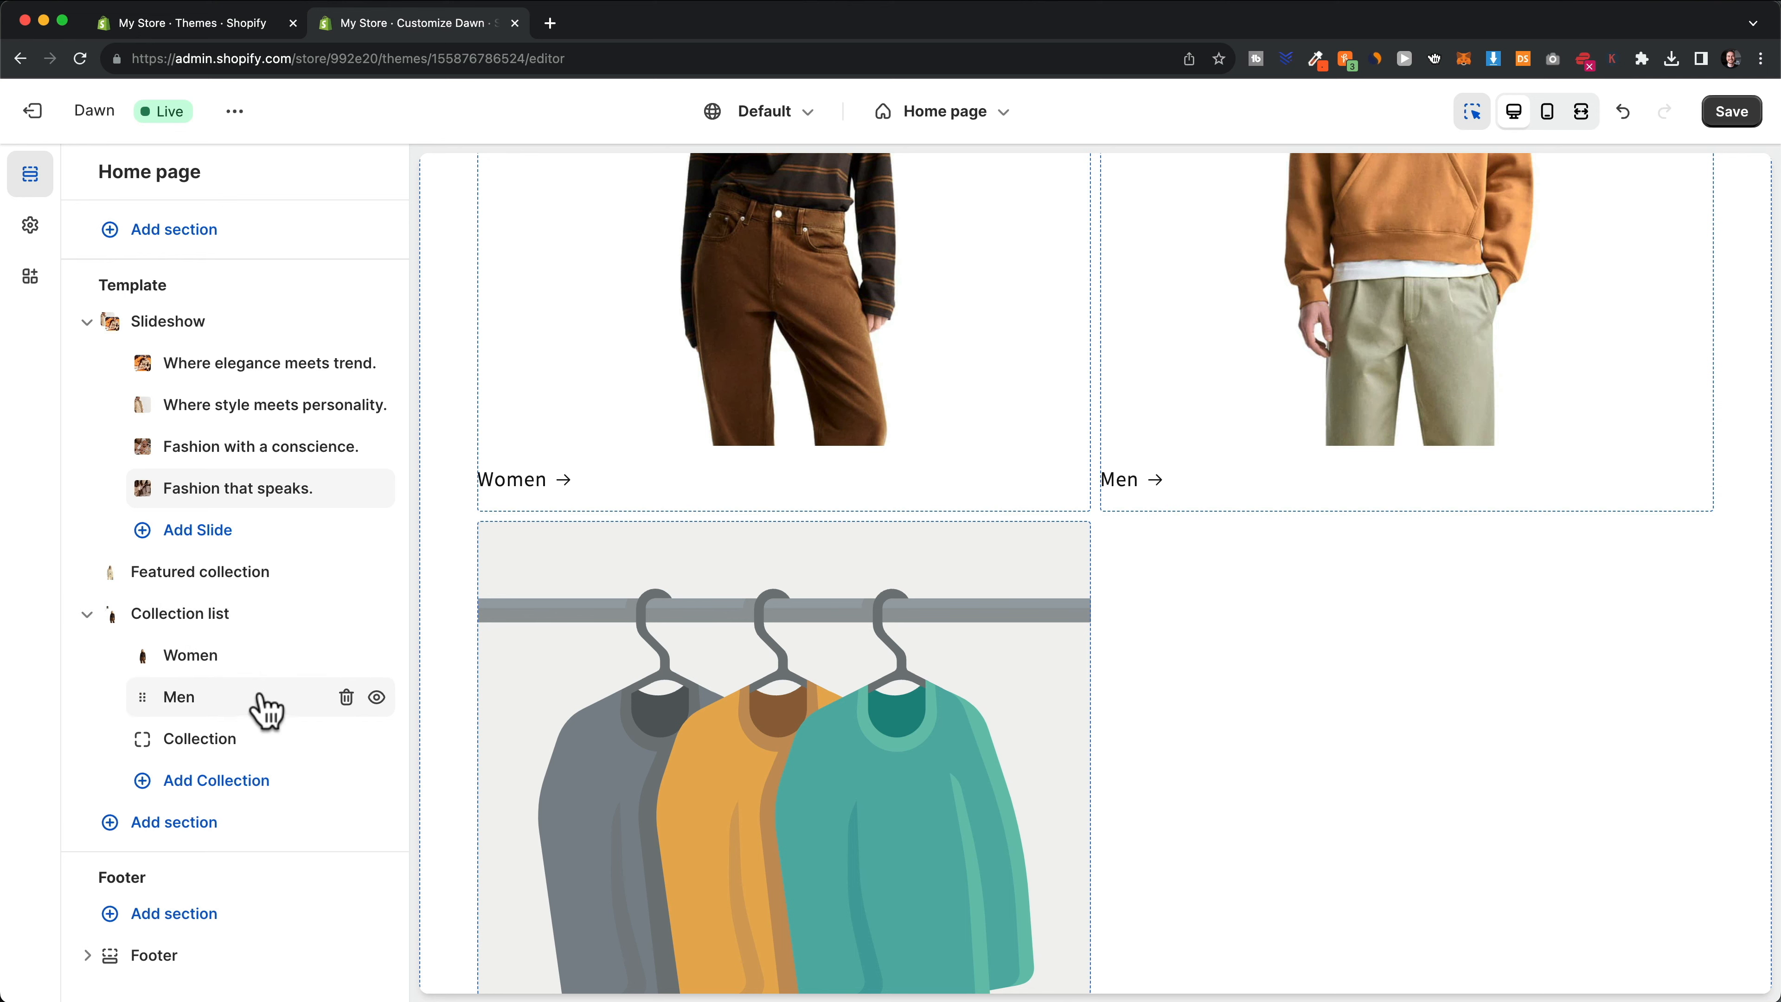
left_click(345, 739)
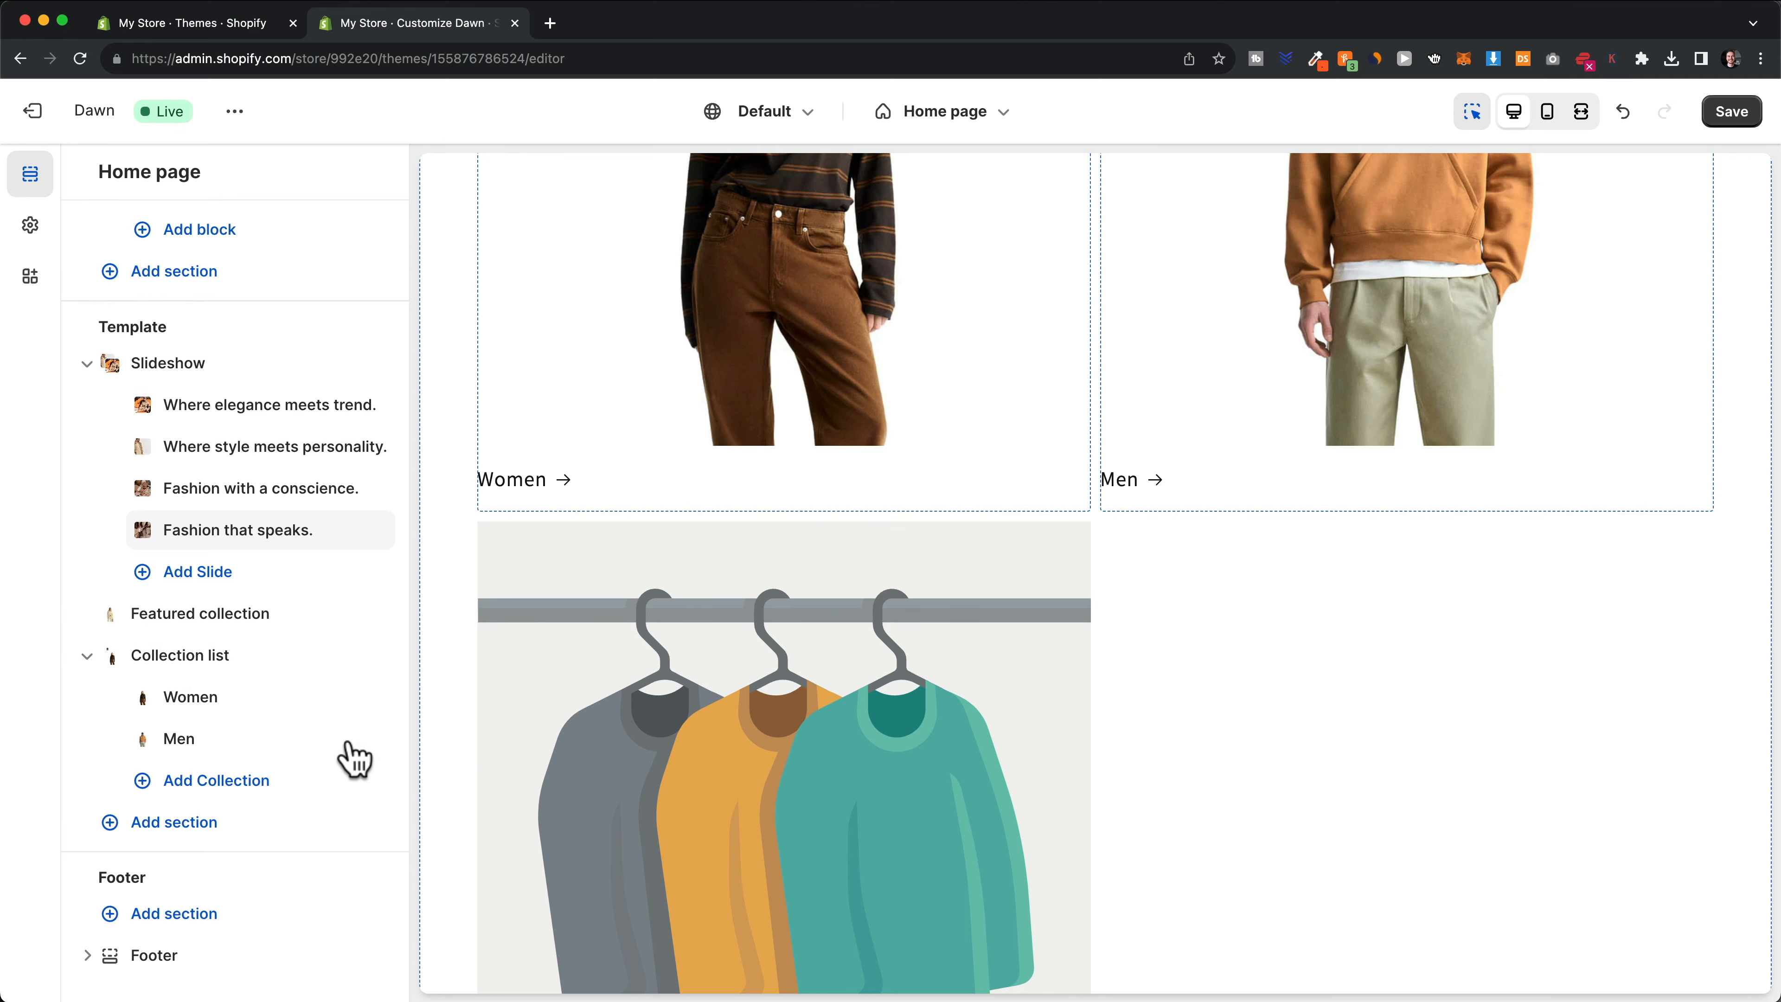
scroll(1046, 577, "down", 3)
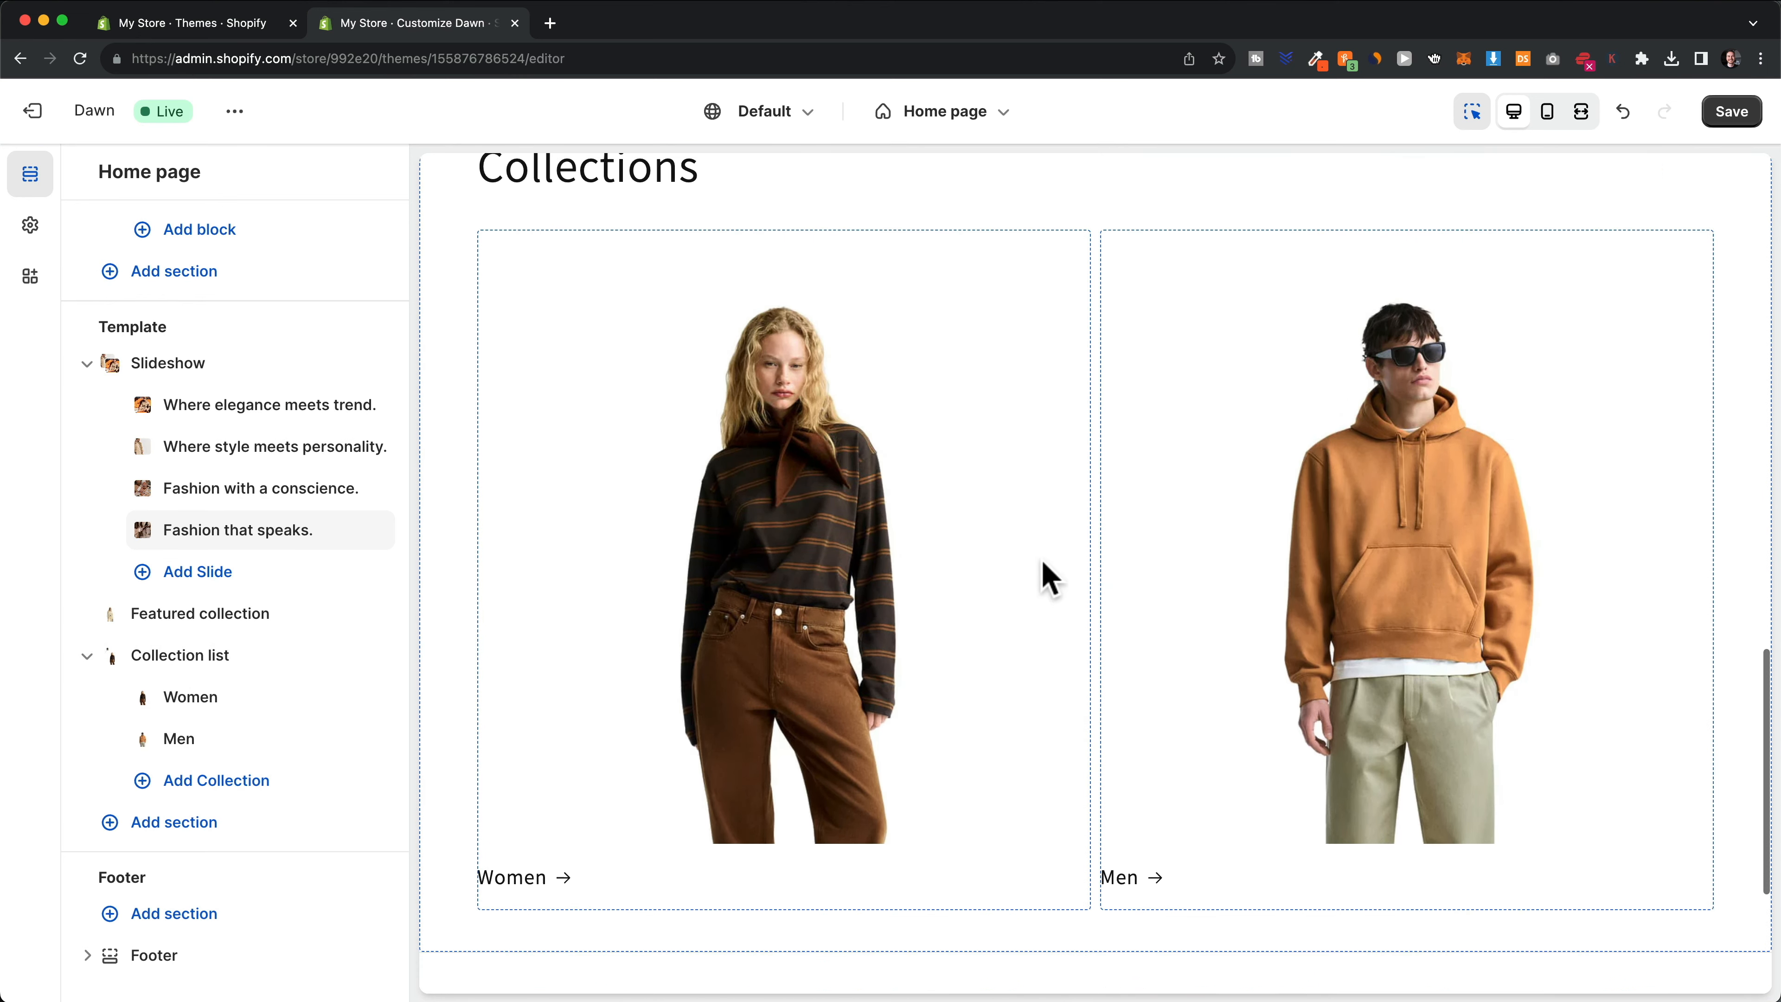
scroll(1122, 491, "up", 5)
scroll(1010, 702, "down", 4)
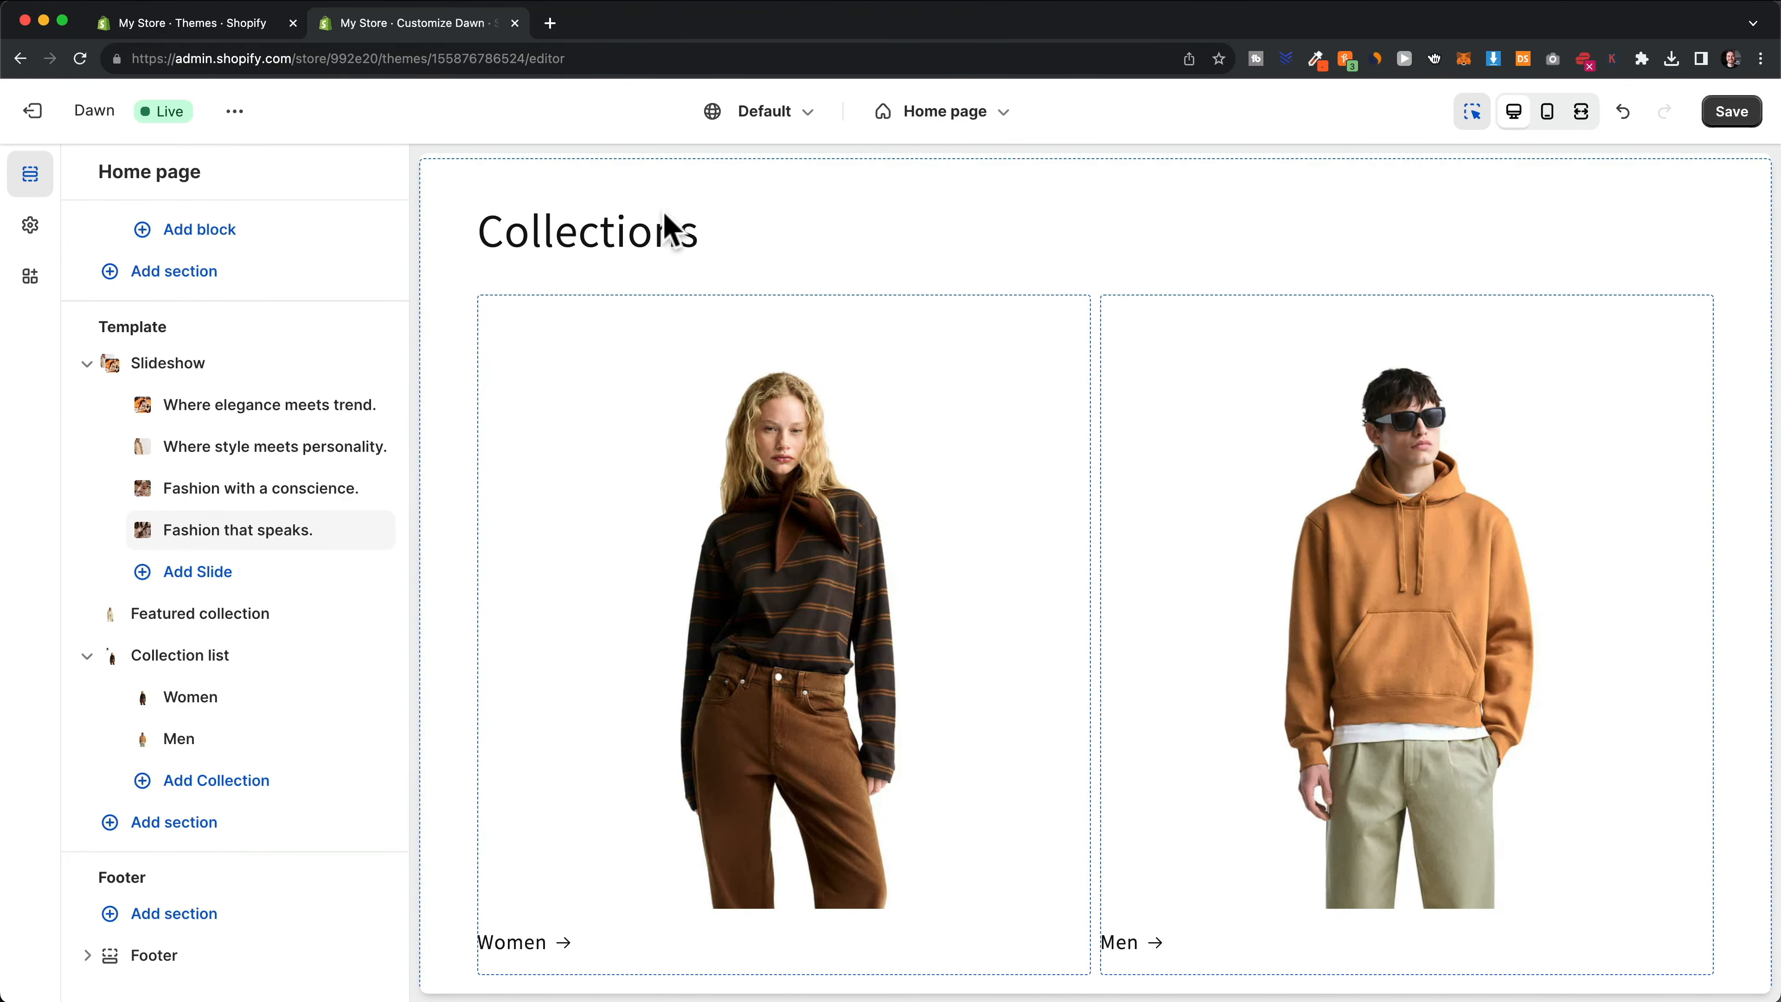
left_click(684, 245)
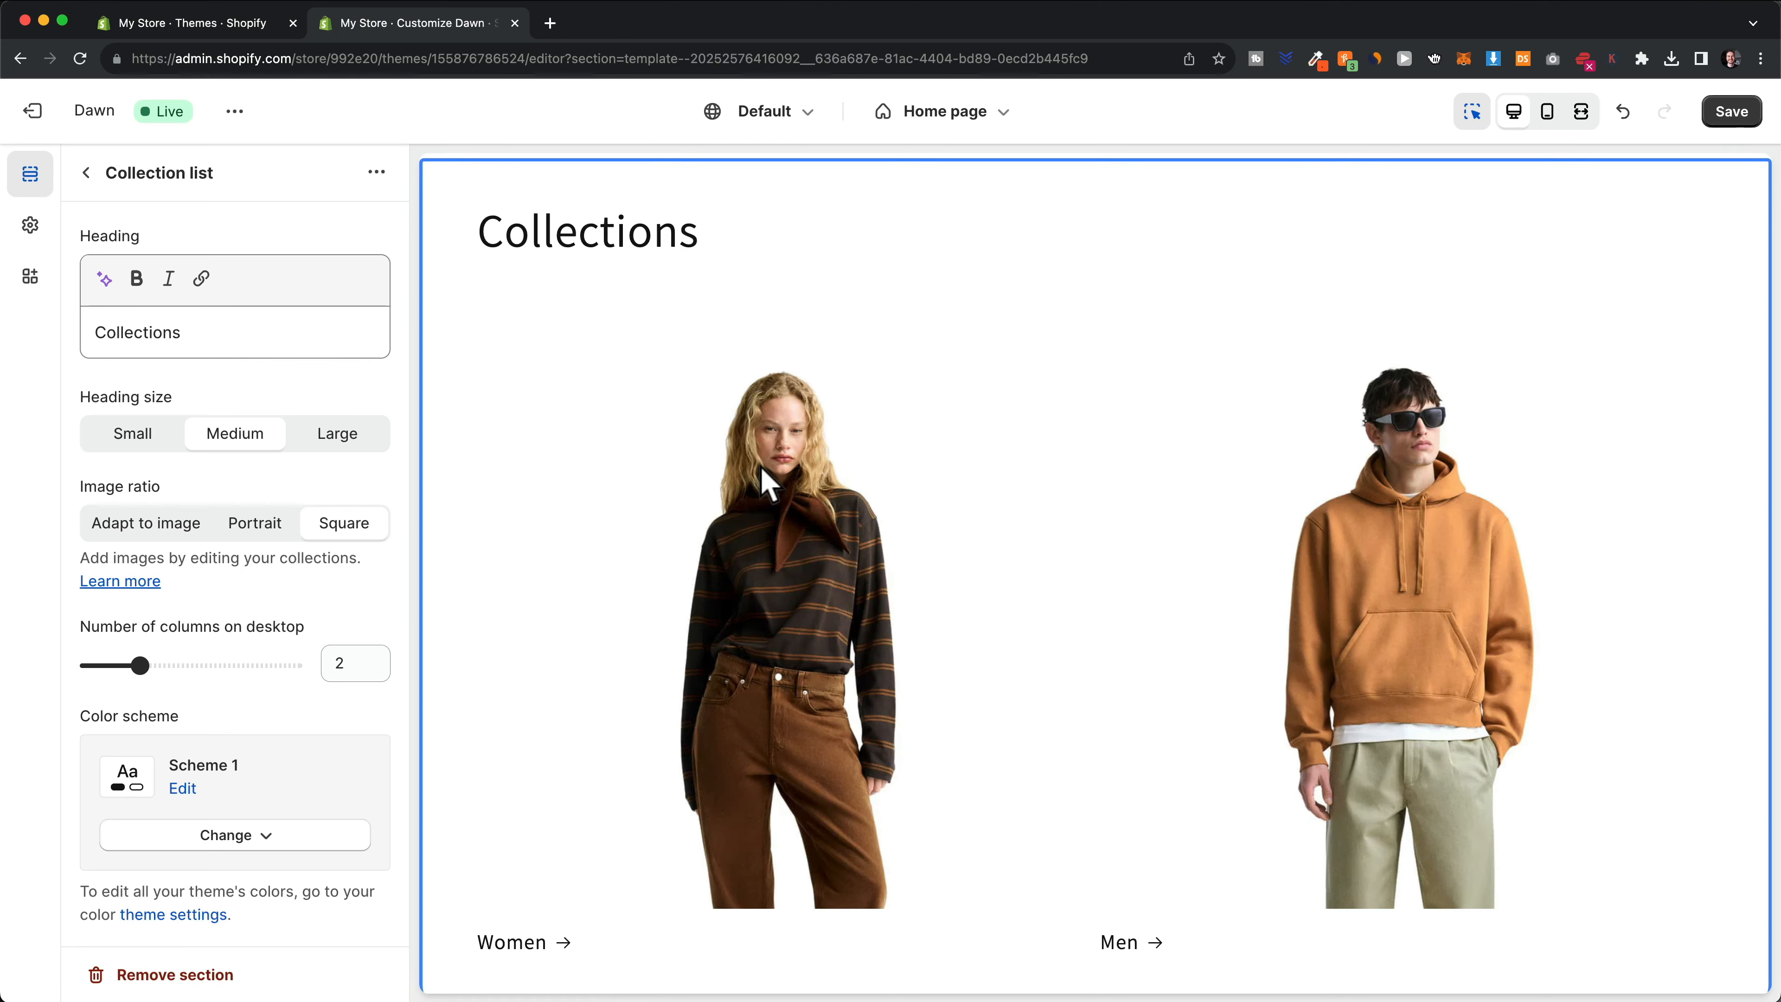
left_click(568, 365)
left_click(553, 200)
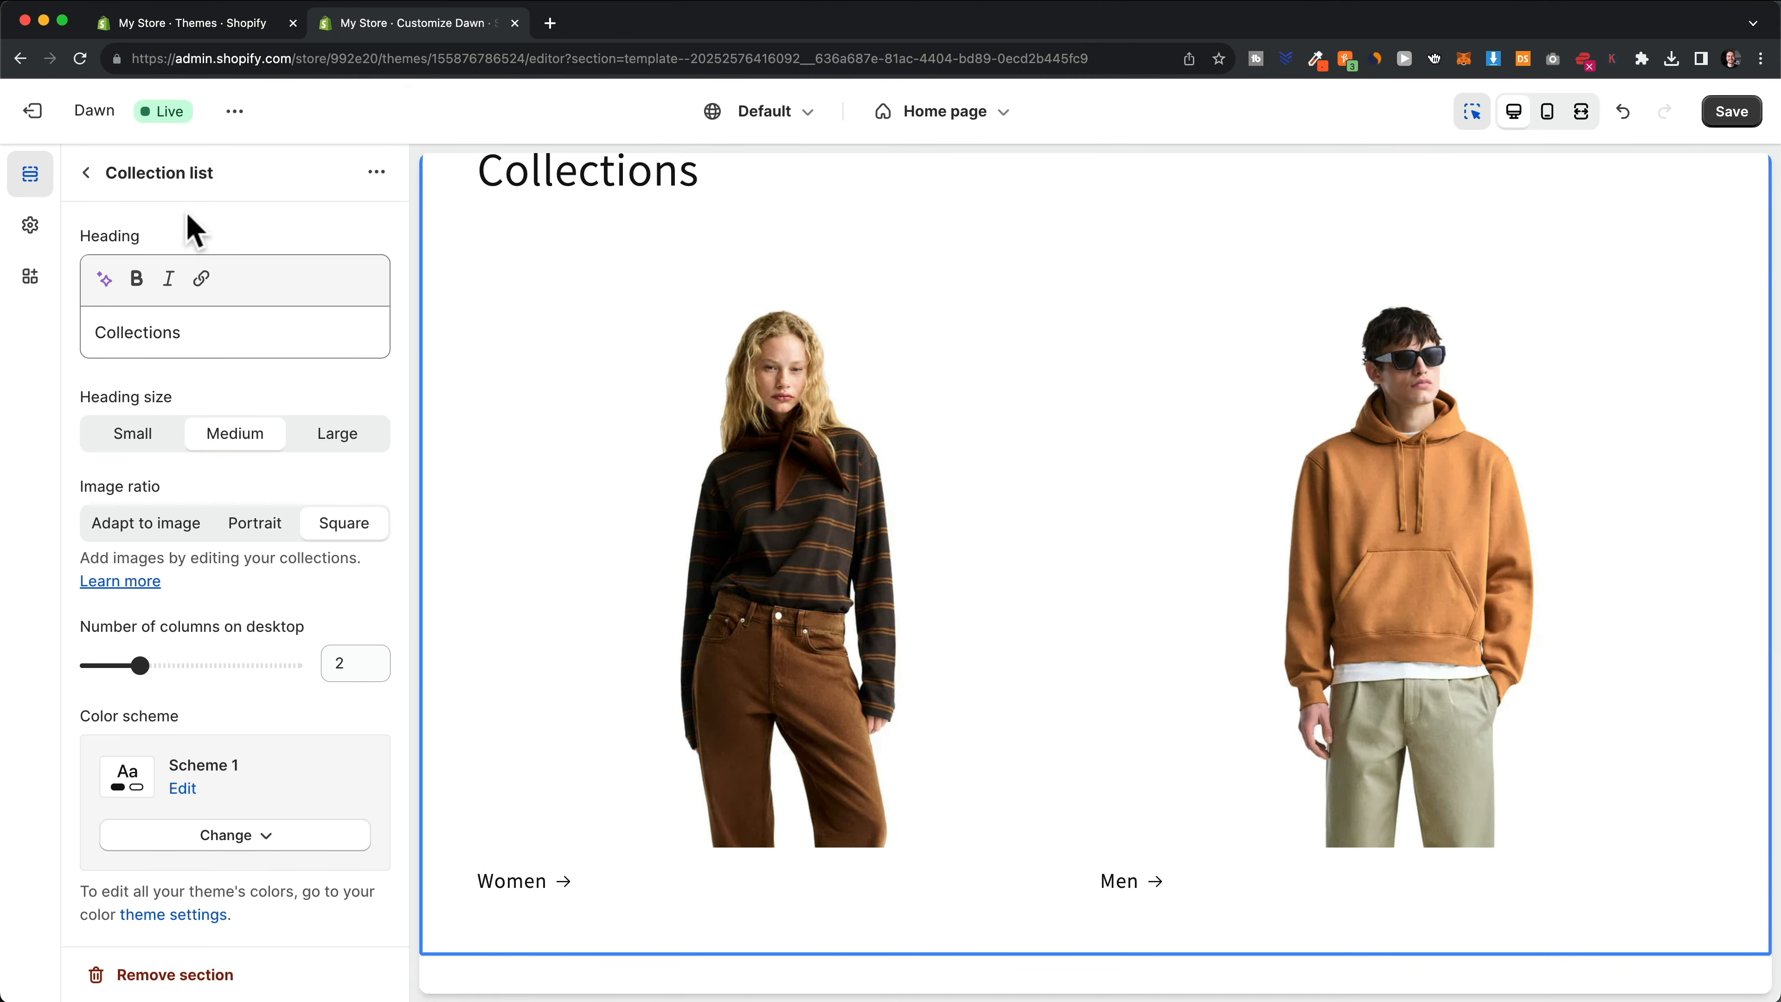
left_click_drag(199, 334, 101, 333)
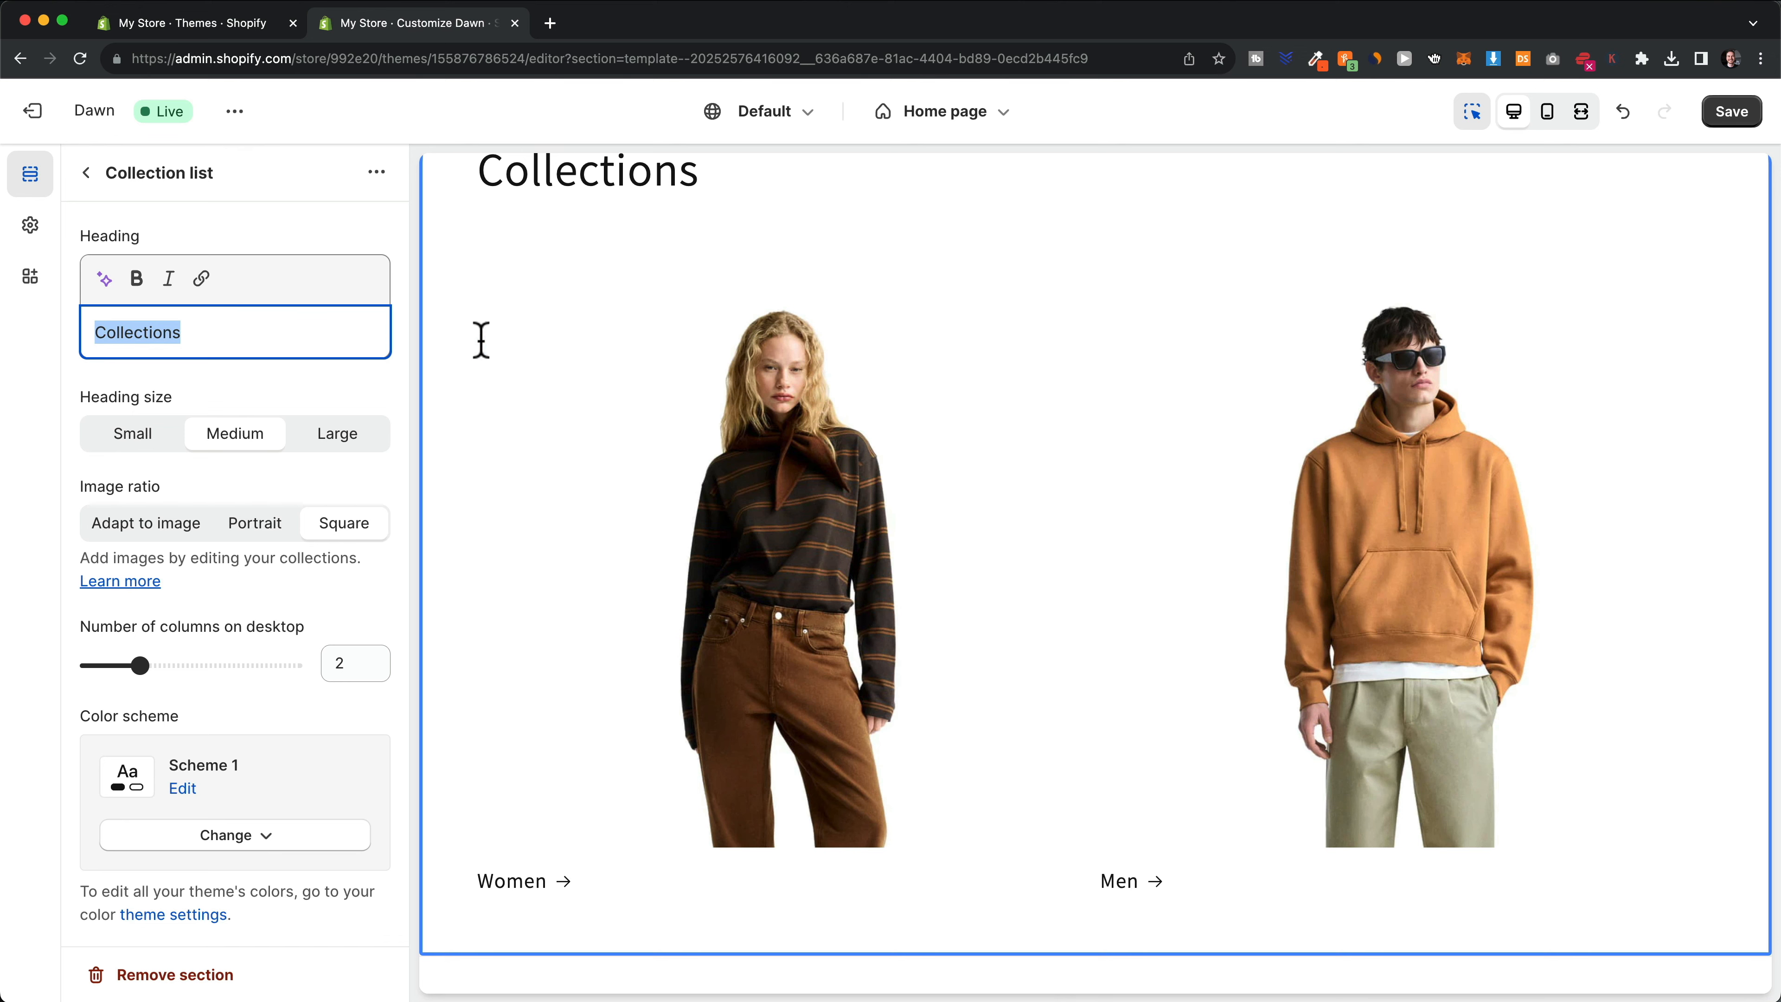
scroll(694, 379, "up", 5)
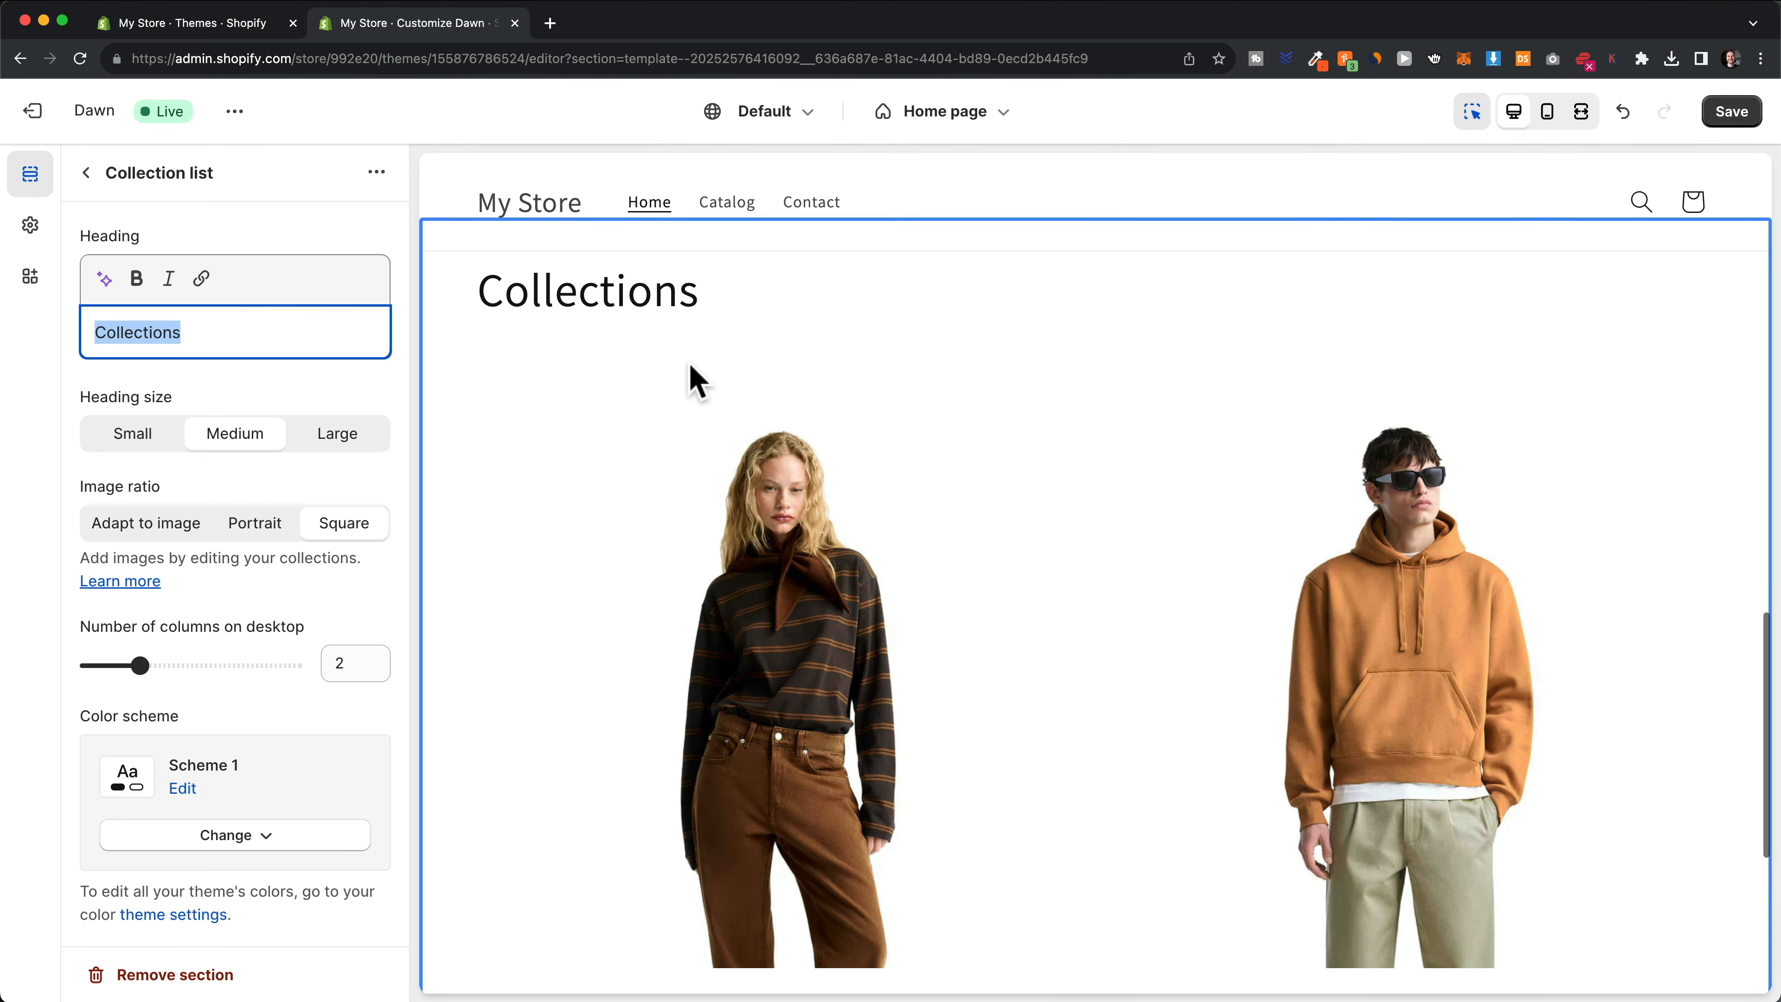
Delete the placeholder collection block shown below the Women and Men collections
left_click(1212, 716)
scroll(1213, 716, "down", 8)
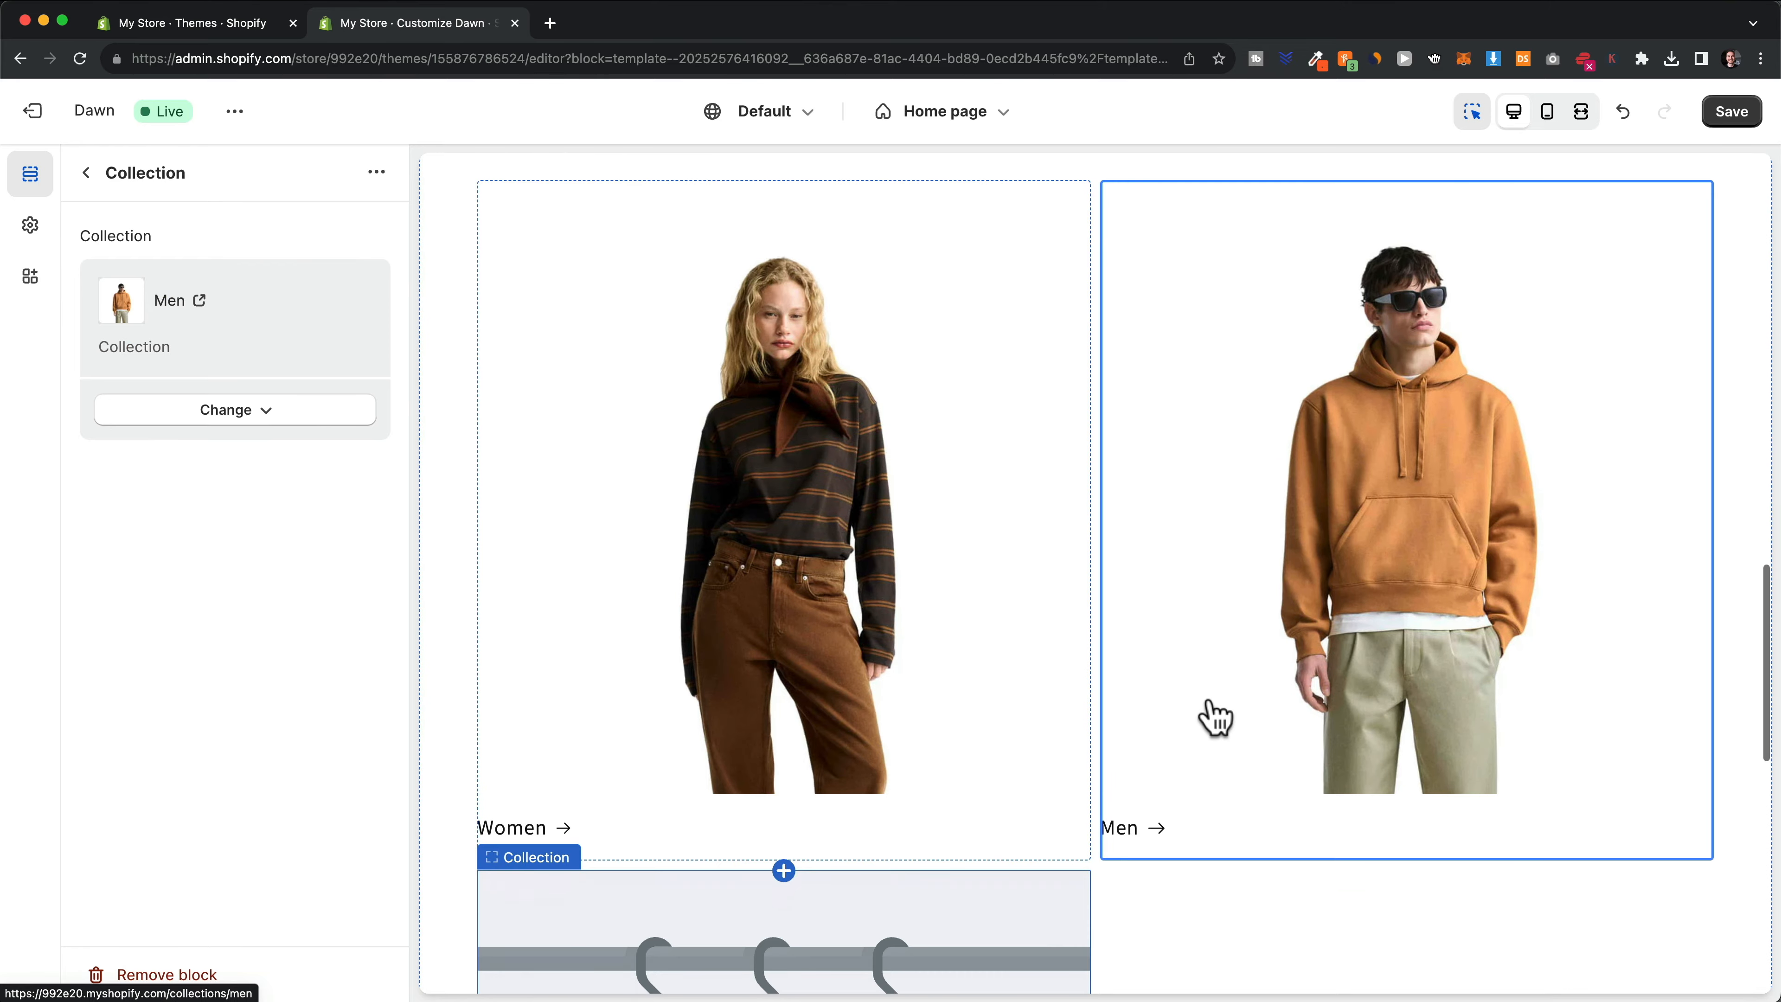
scroll(902, 706, "down", 2)
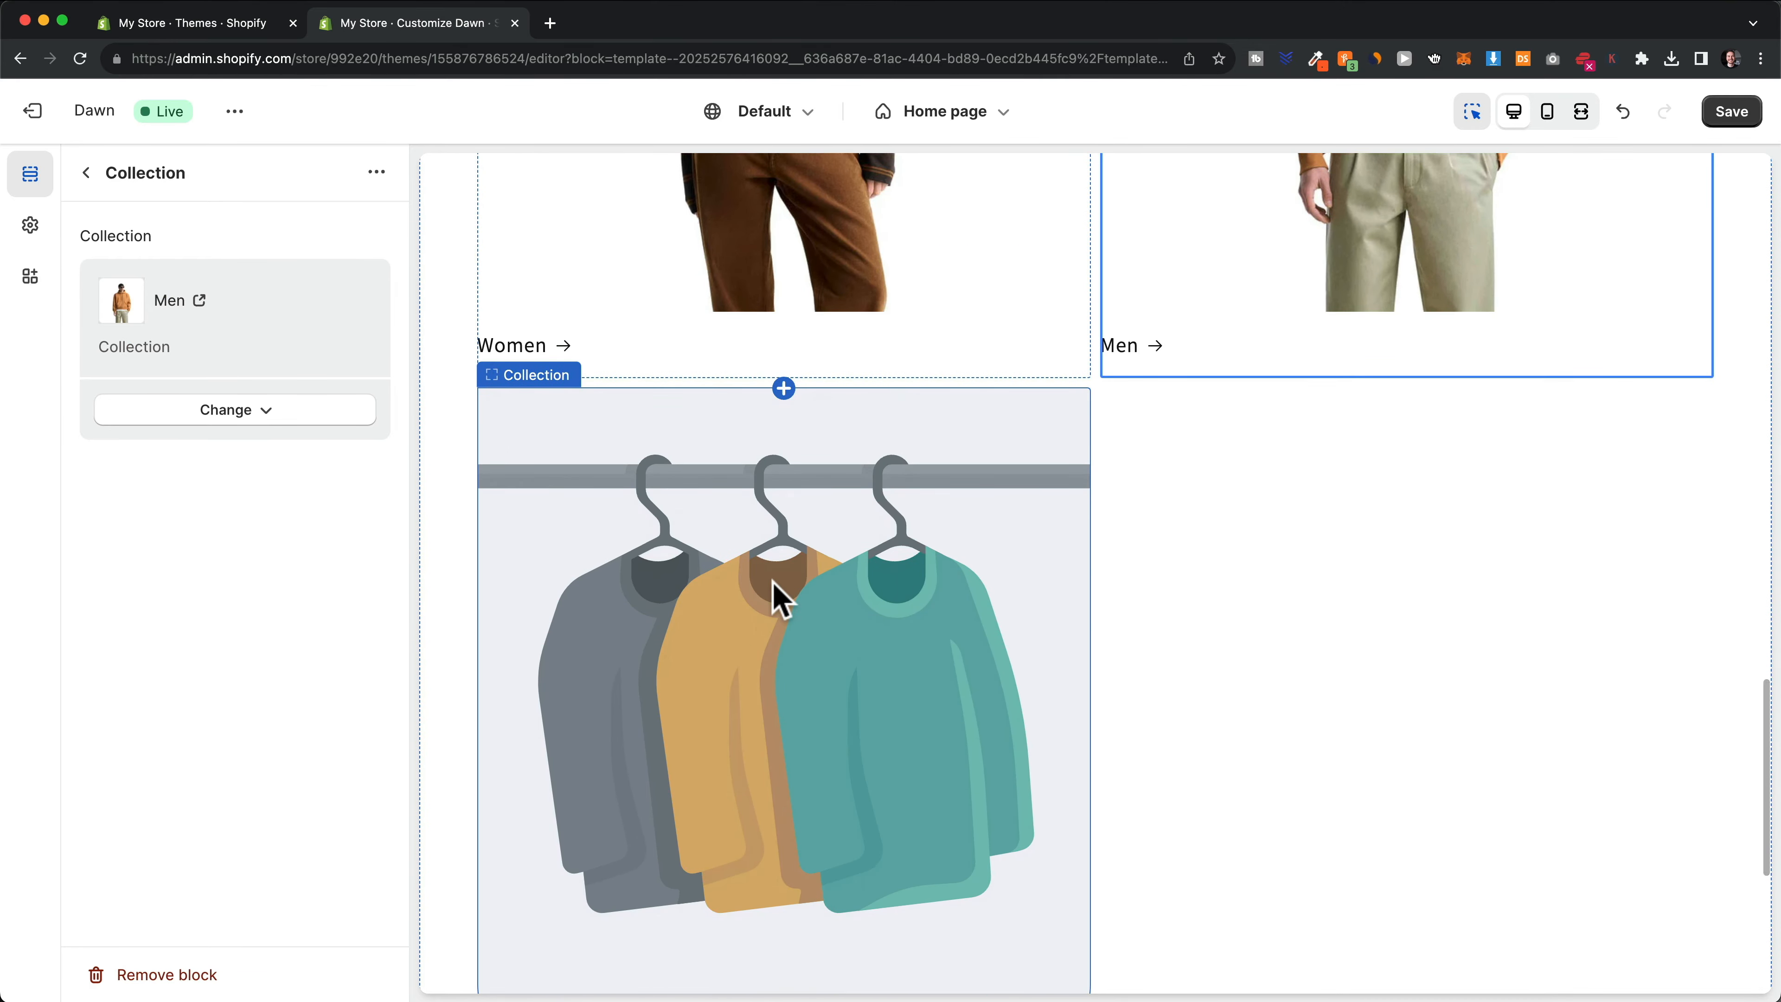
scroll(771, 624, "down", 2)
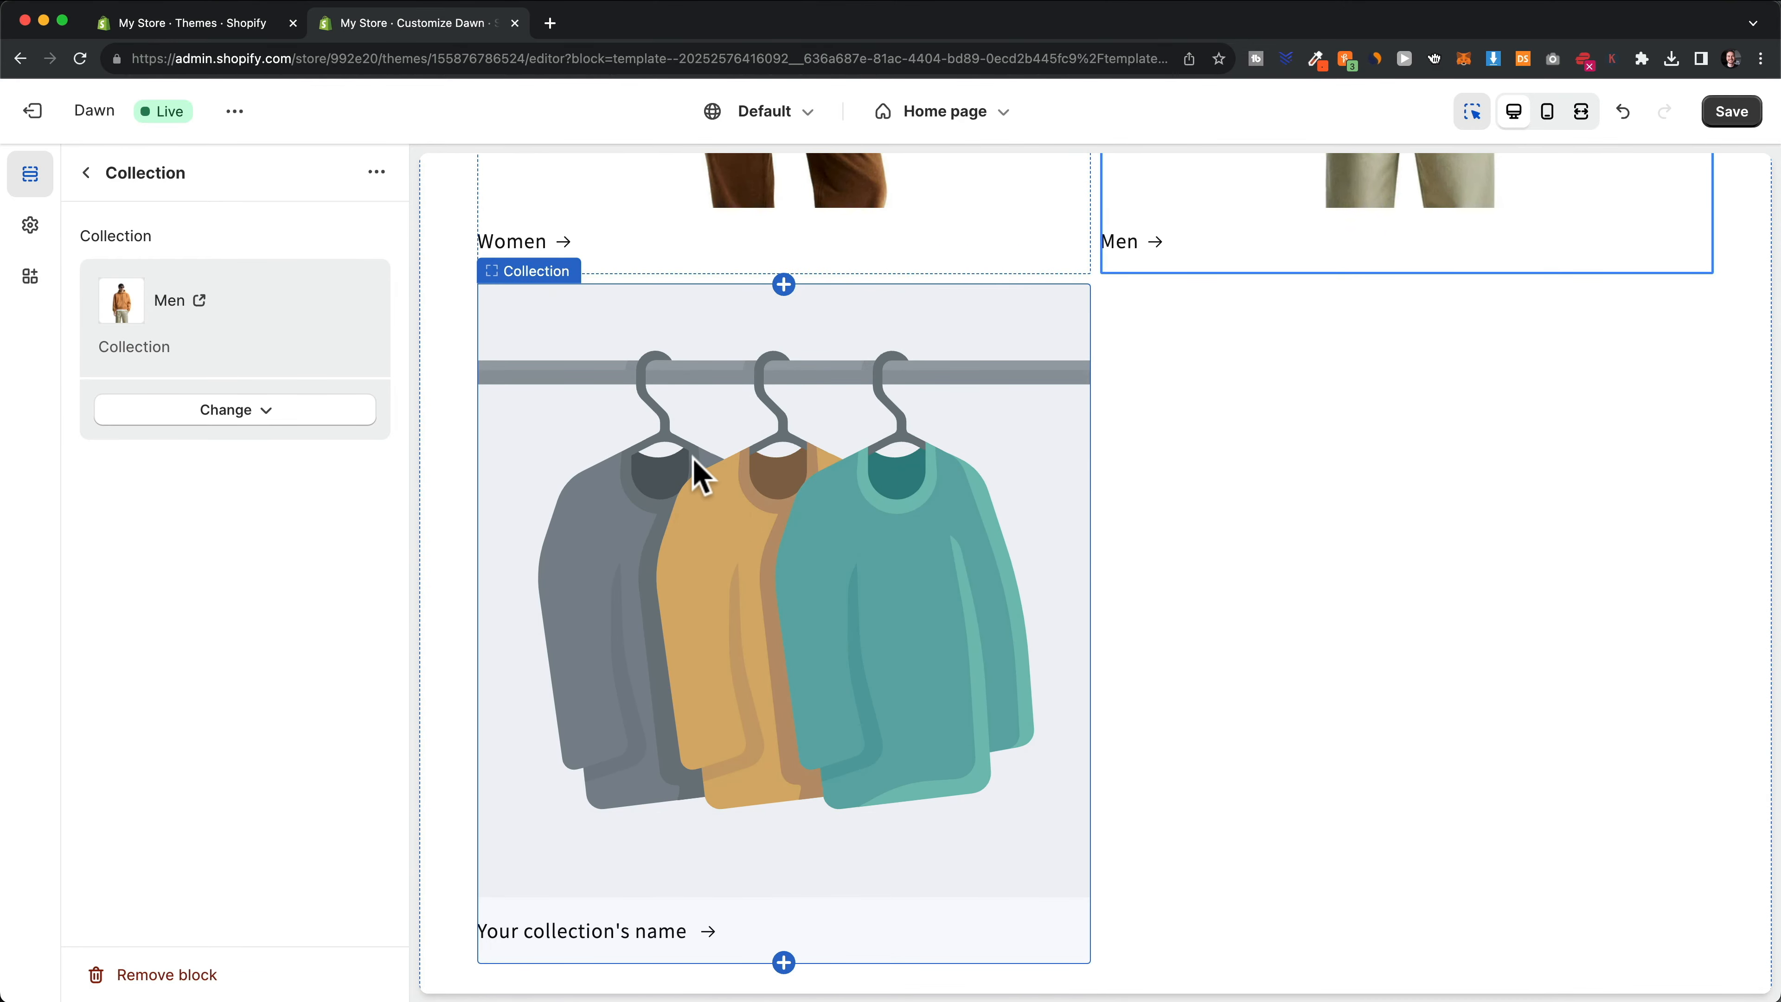
left_click(864, 459)
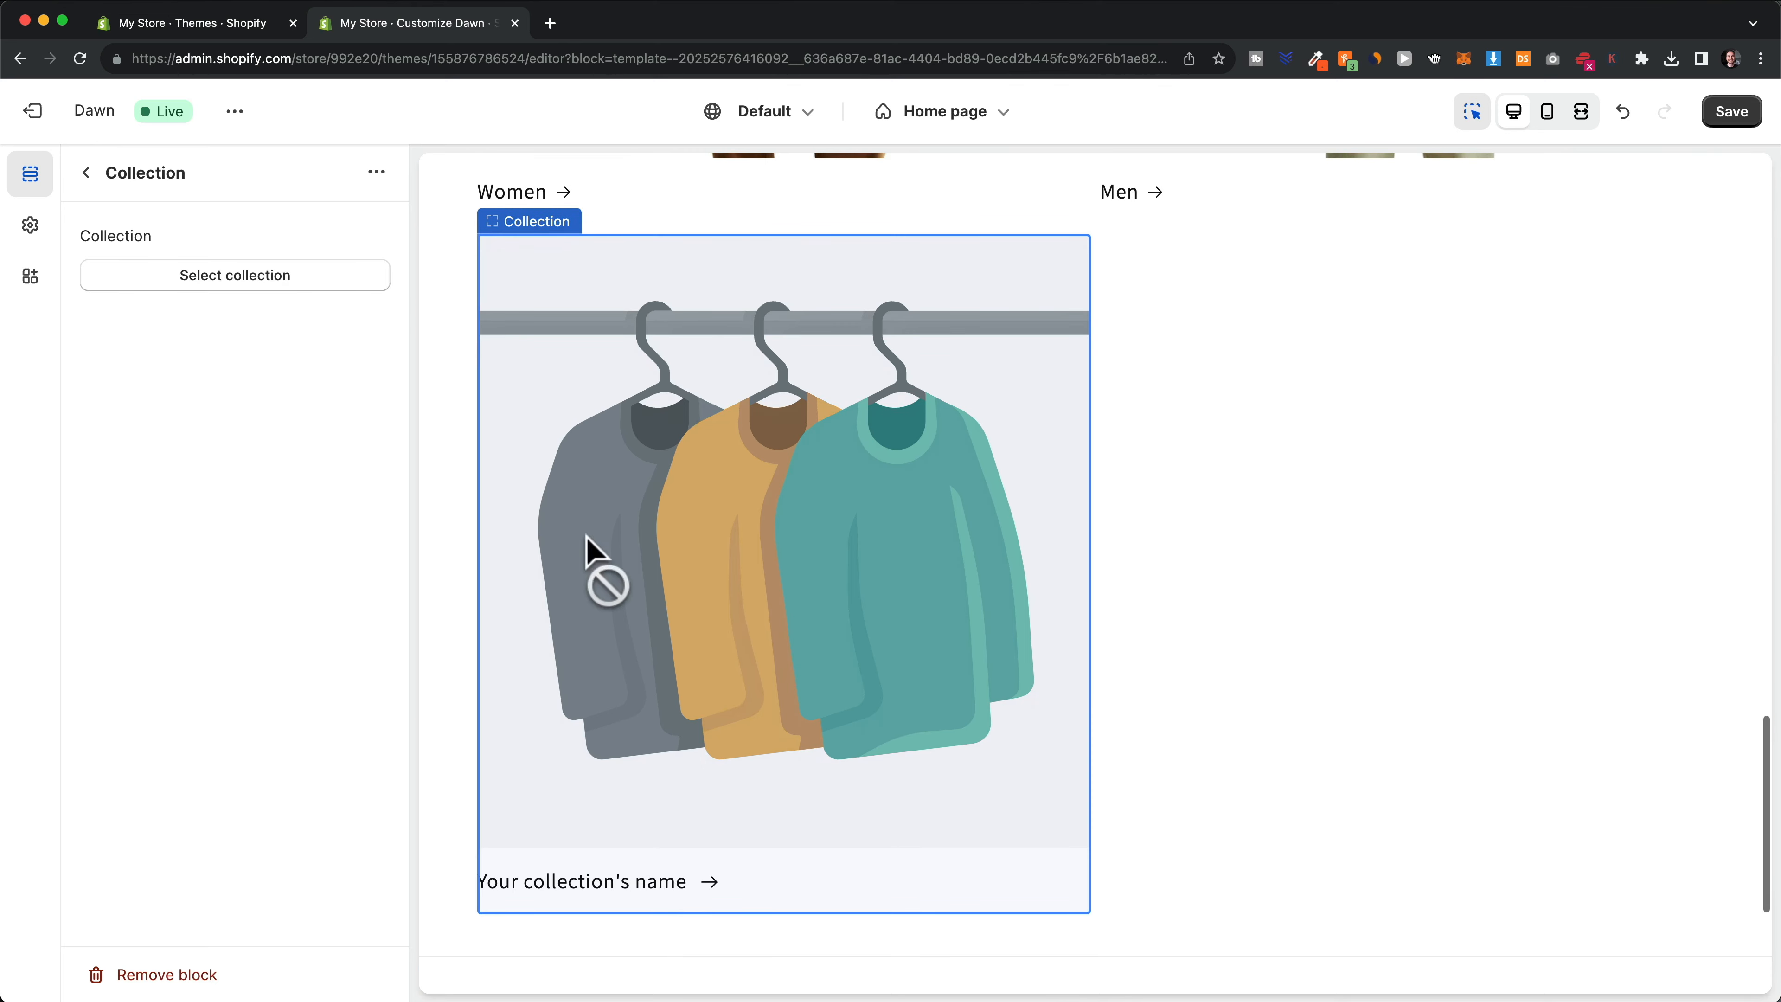
left_click(163, 977)
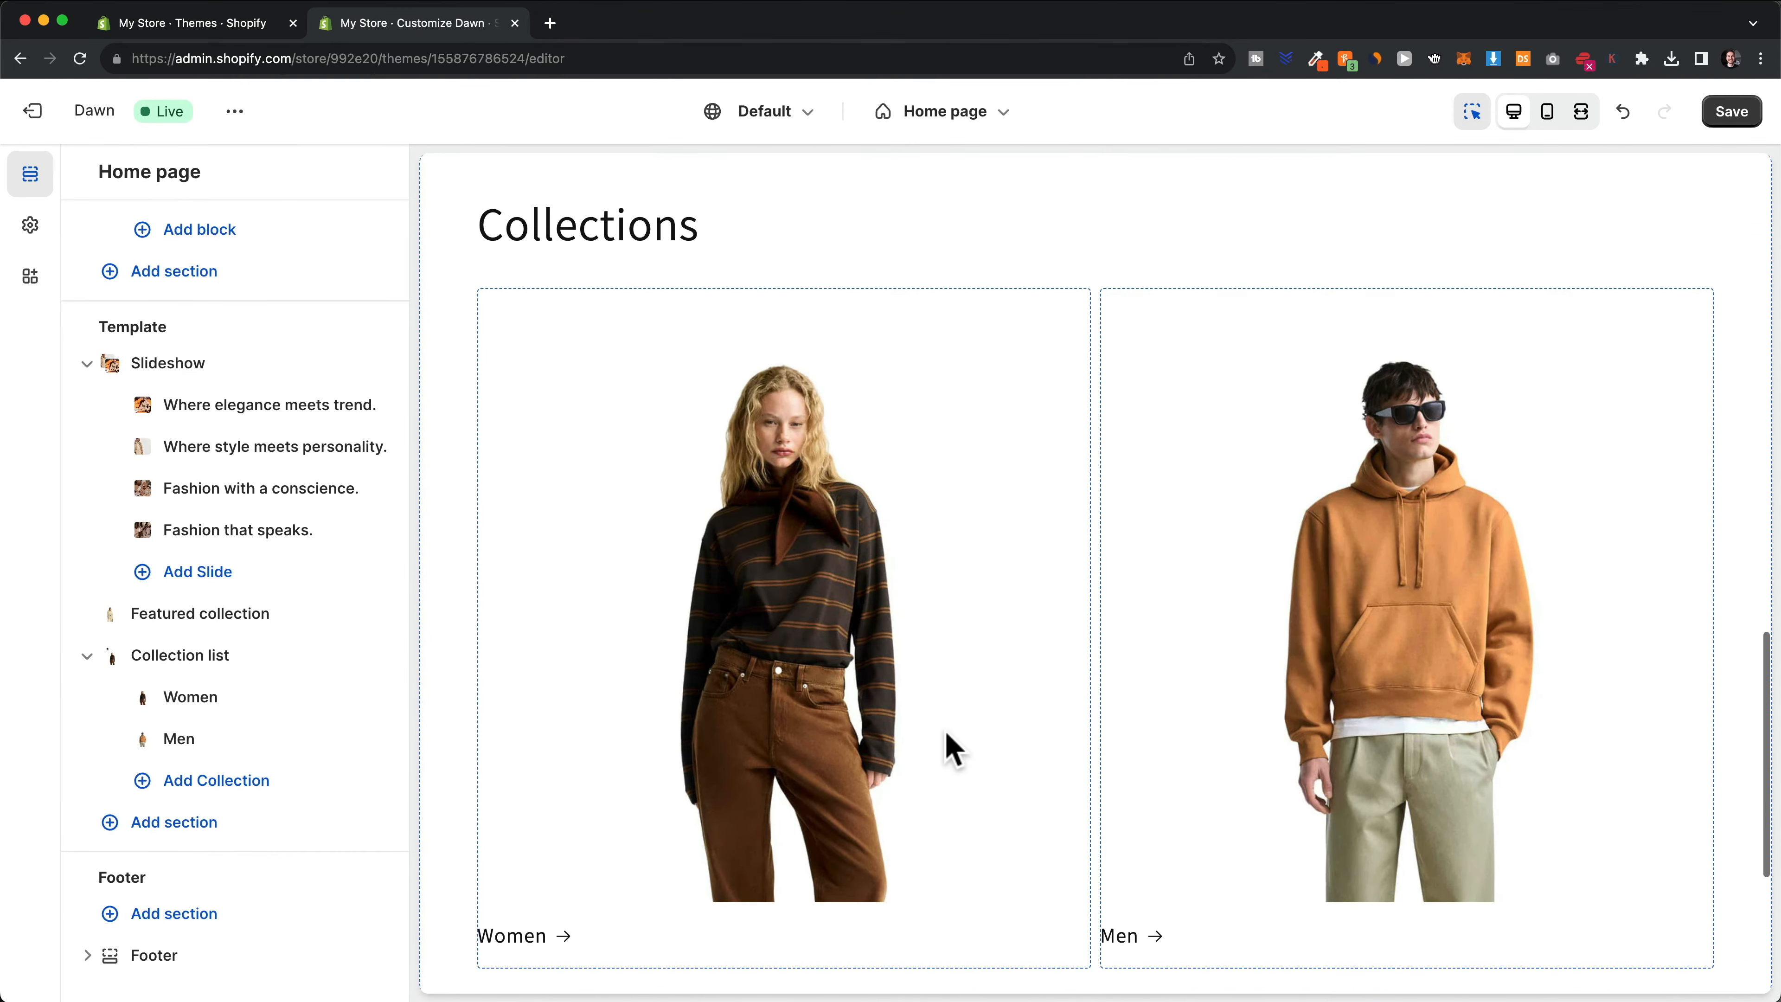
Change the Collection list section's heading to "Find your style"
scroll(945, 731, "up", 2)
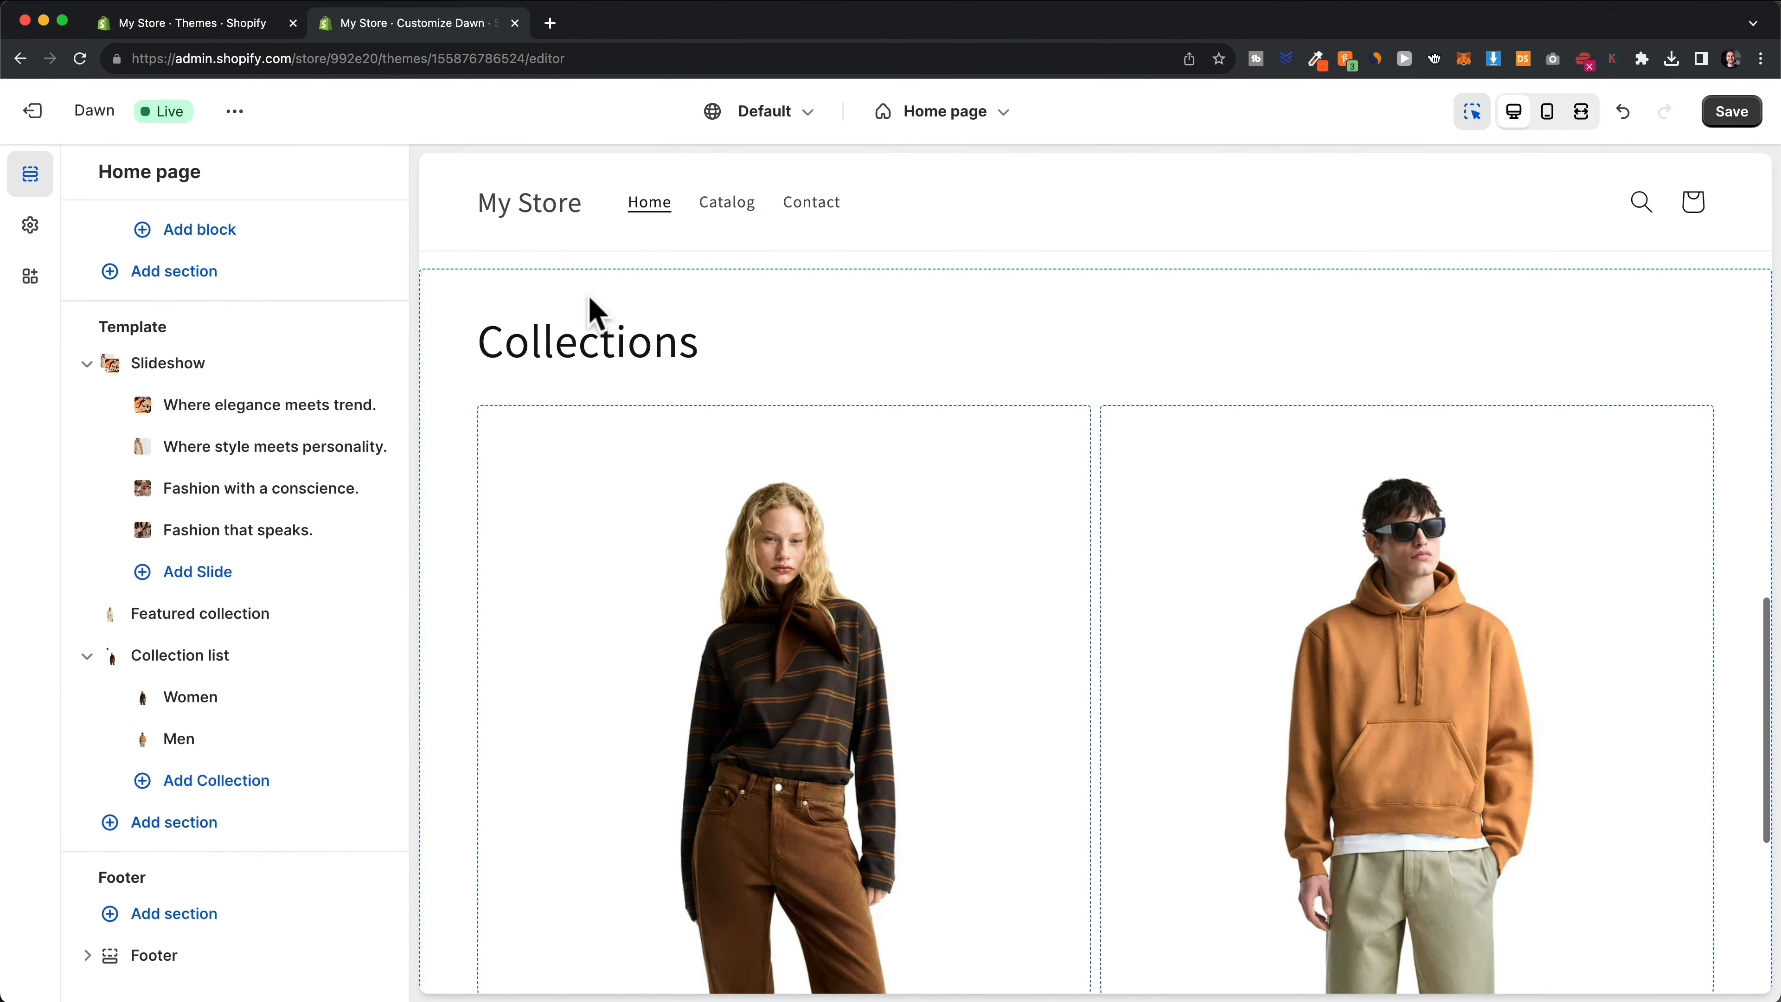
left_click(218, 656)
left_click_drag(184, 333, 103, 336)
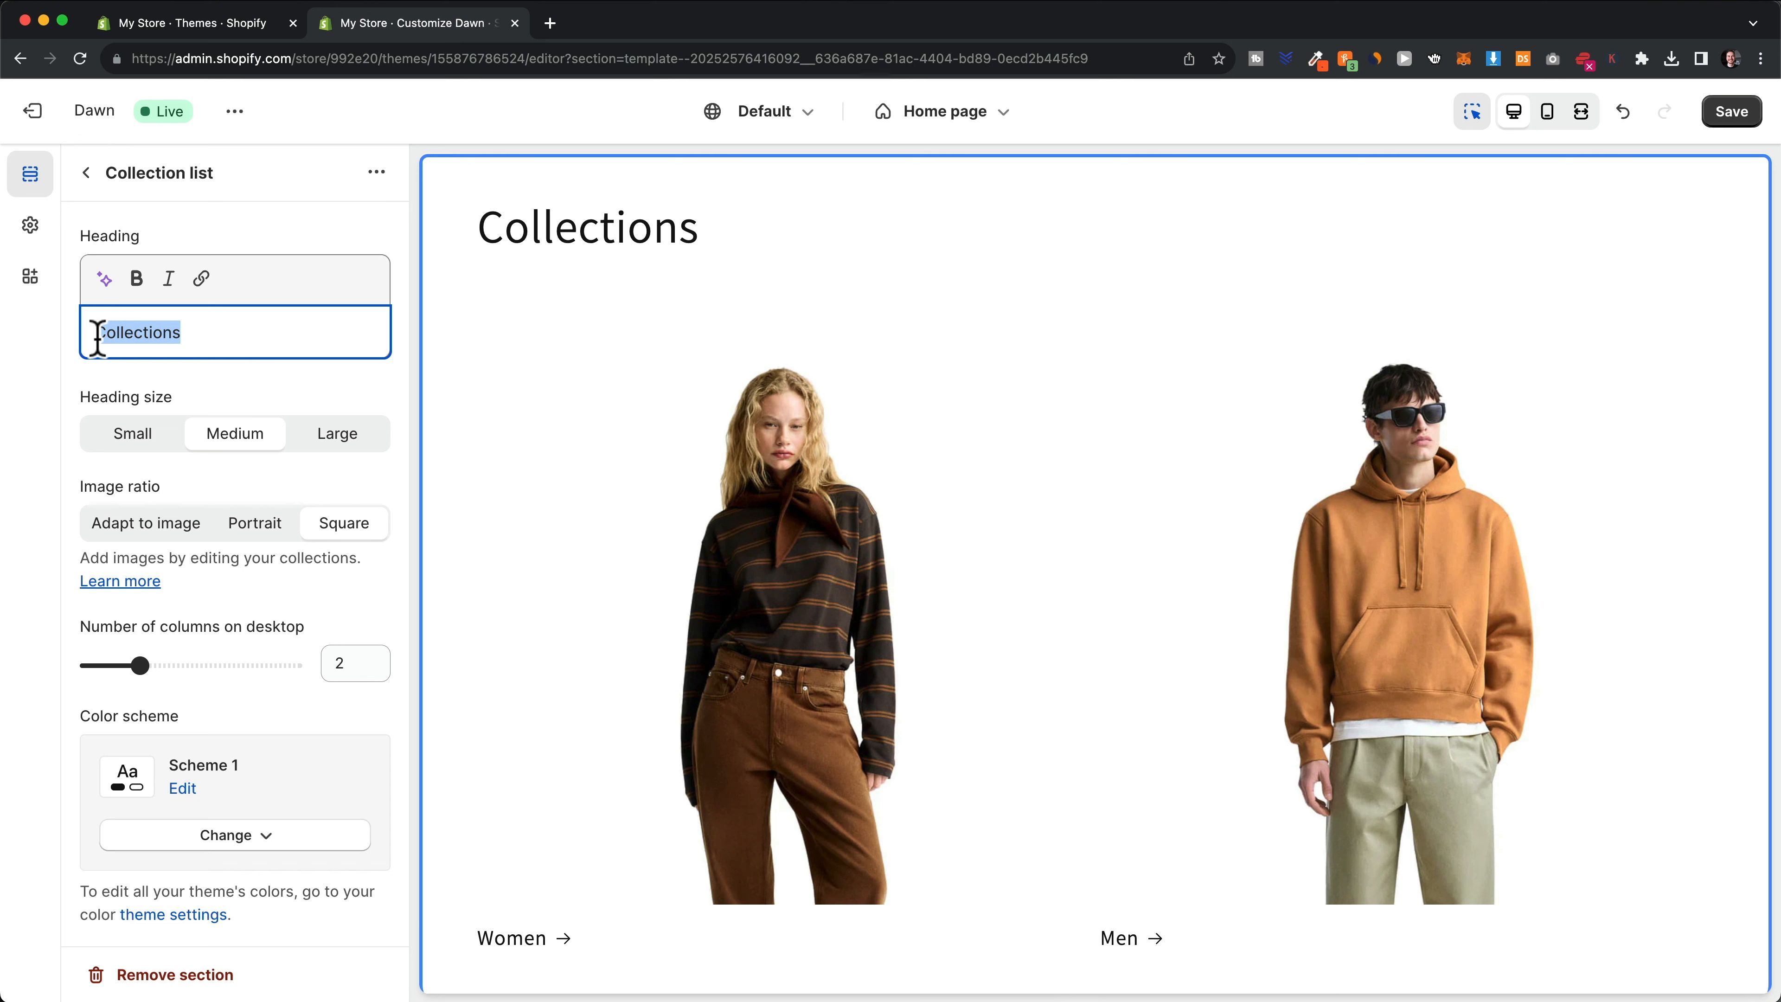
type("Find your style")
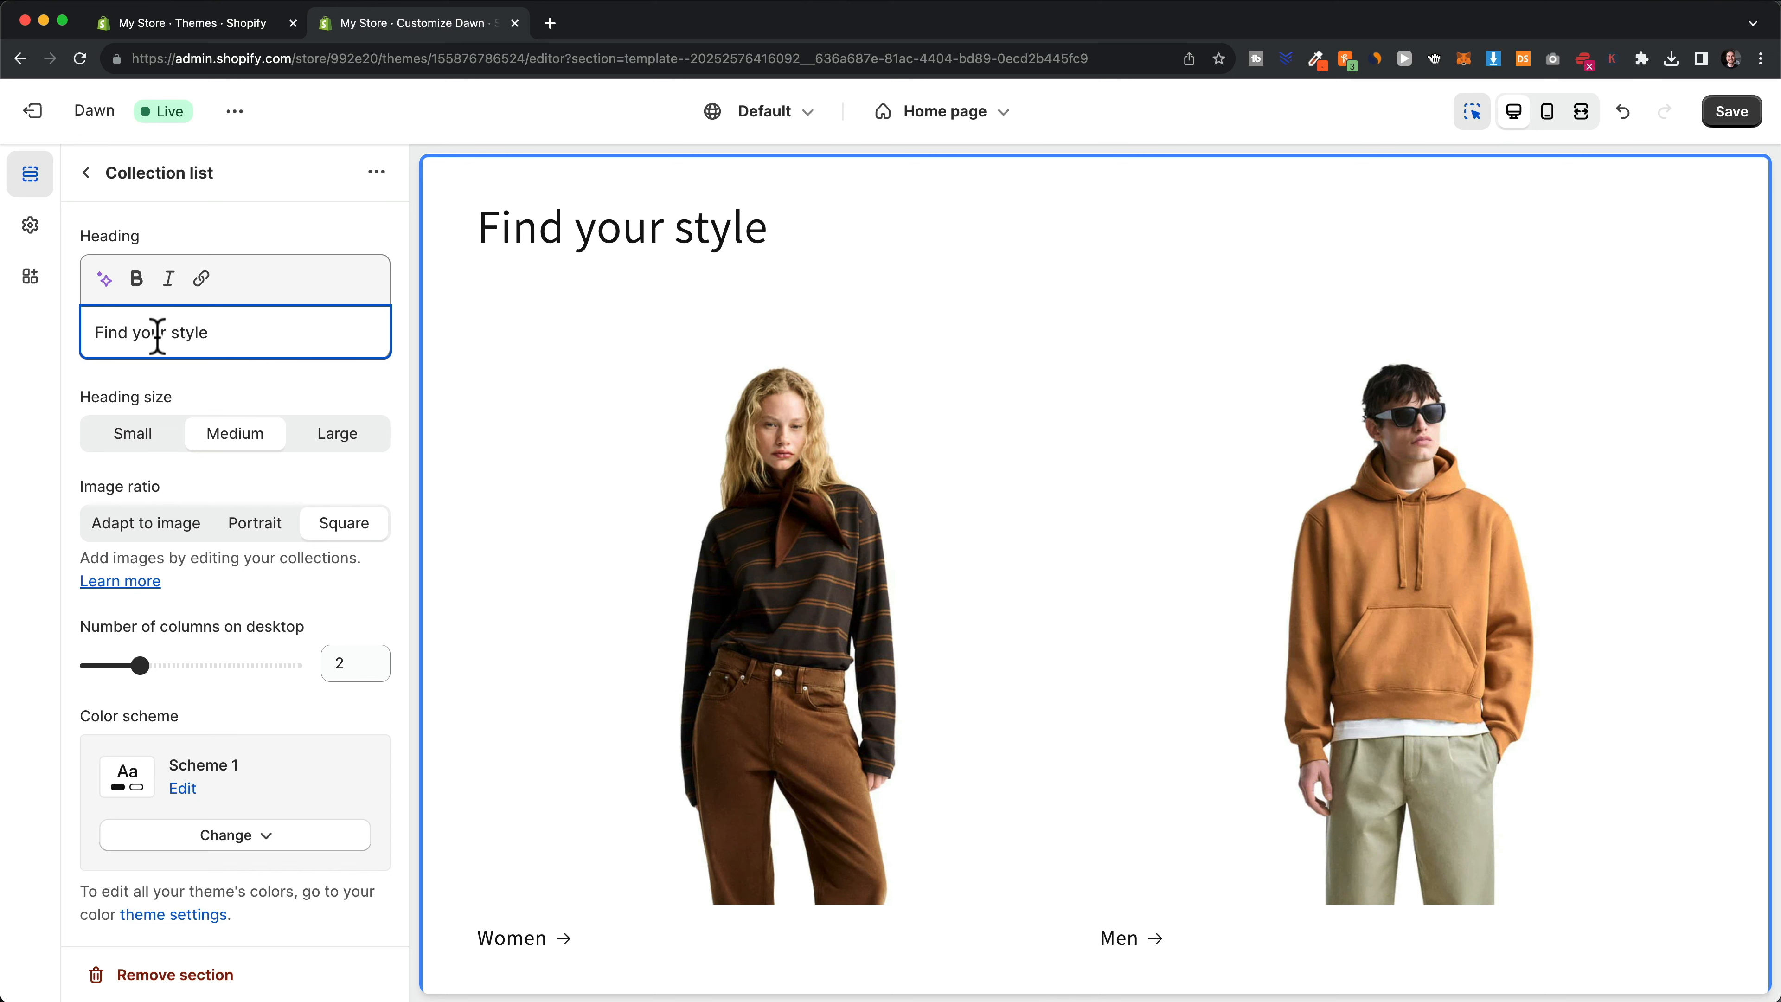
scroll(772, 510, "down", 3)
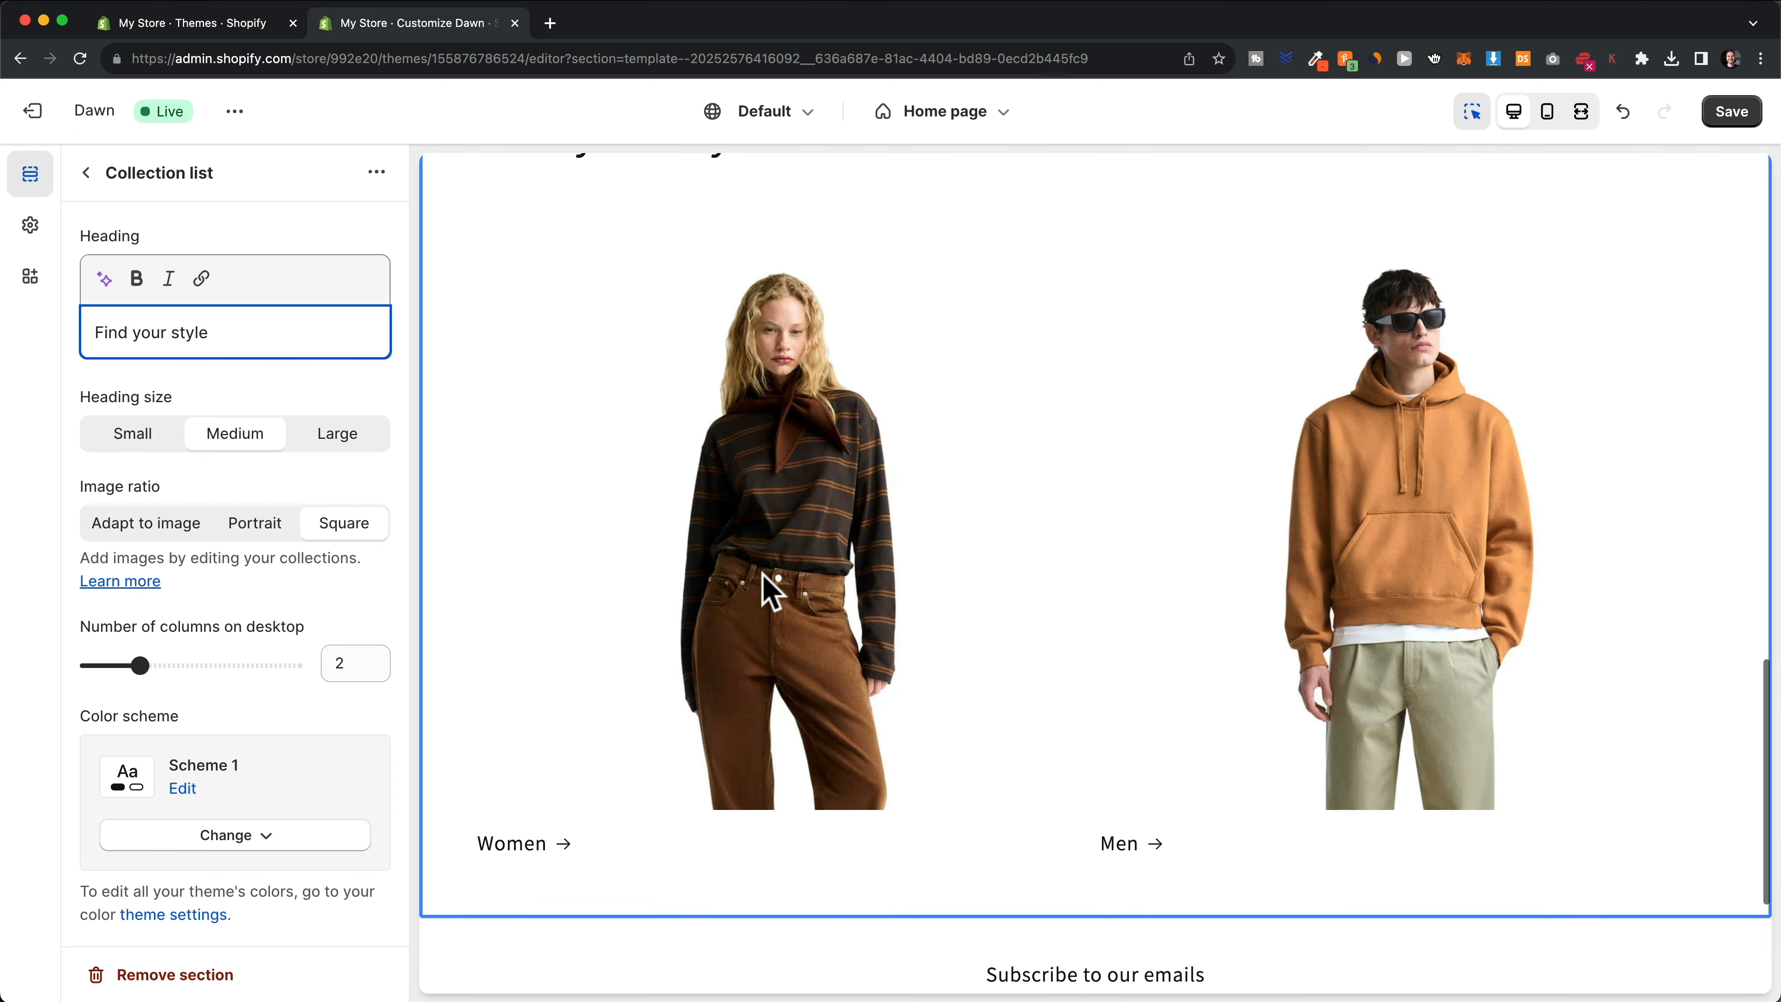
Open the Women collection page through its image in the preview and look over its products
left_click(787, 555)
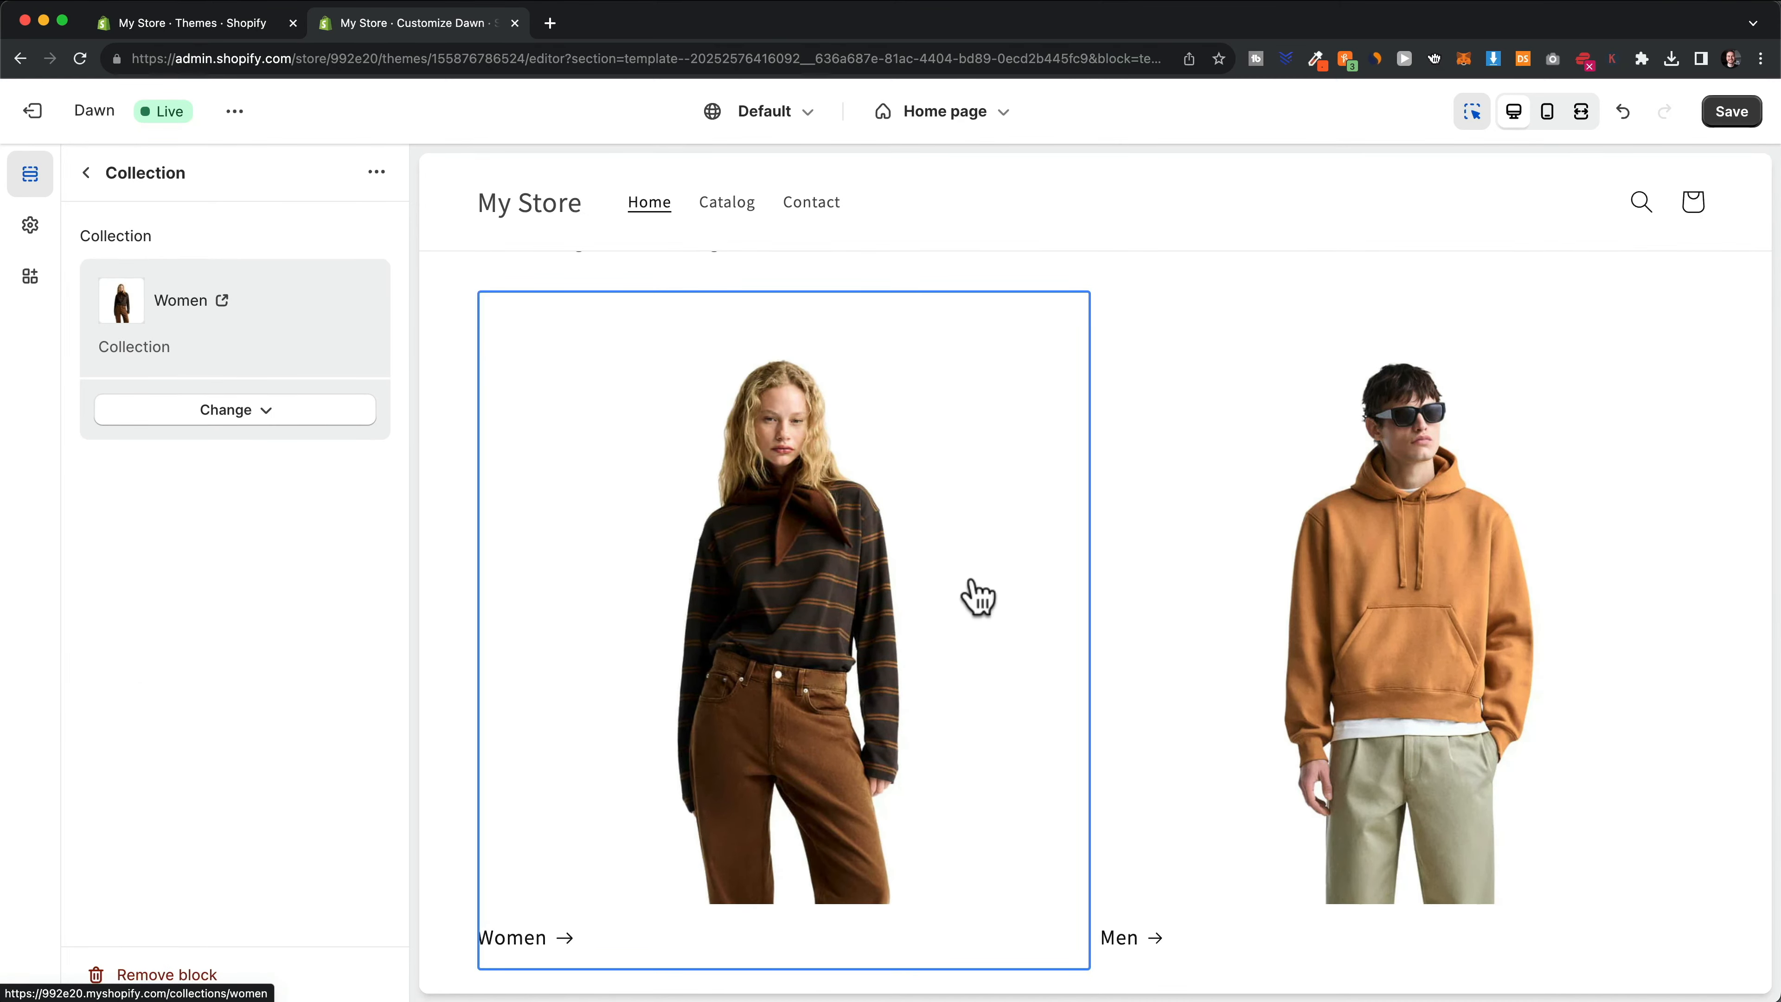
left_click(1419, 570)
left_click(824, 526)
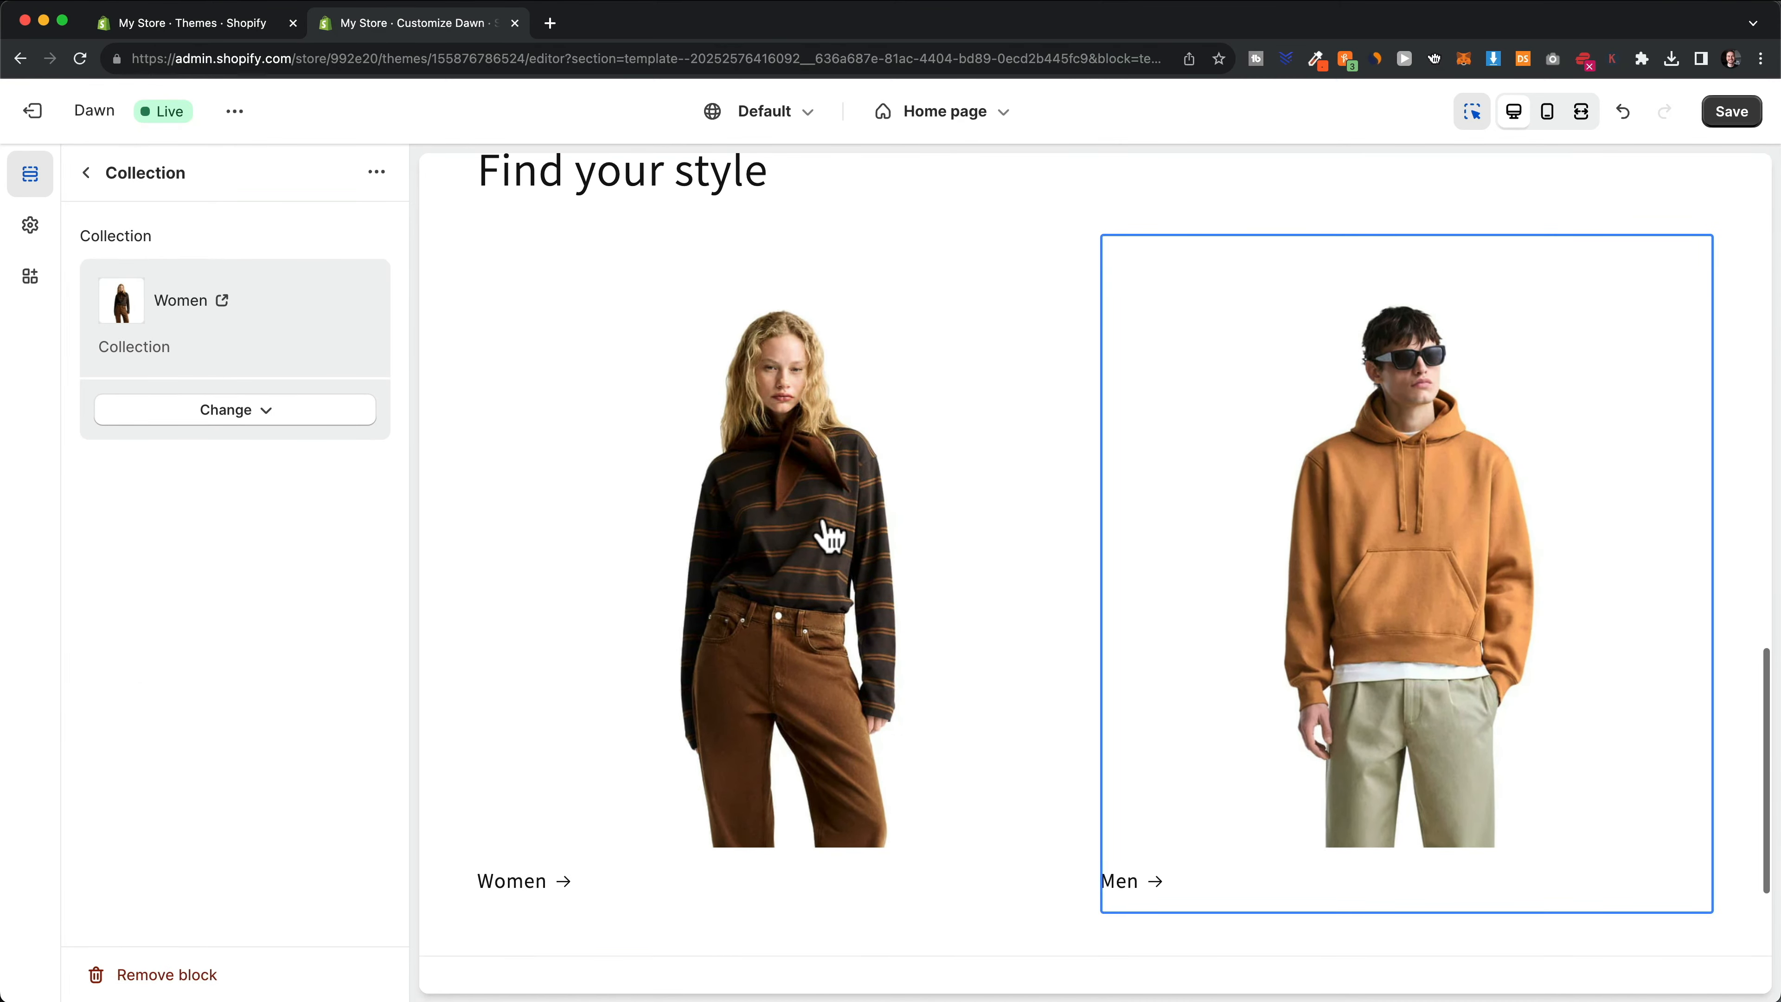
left_click(799, 540)
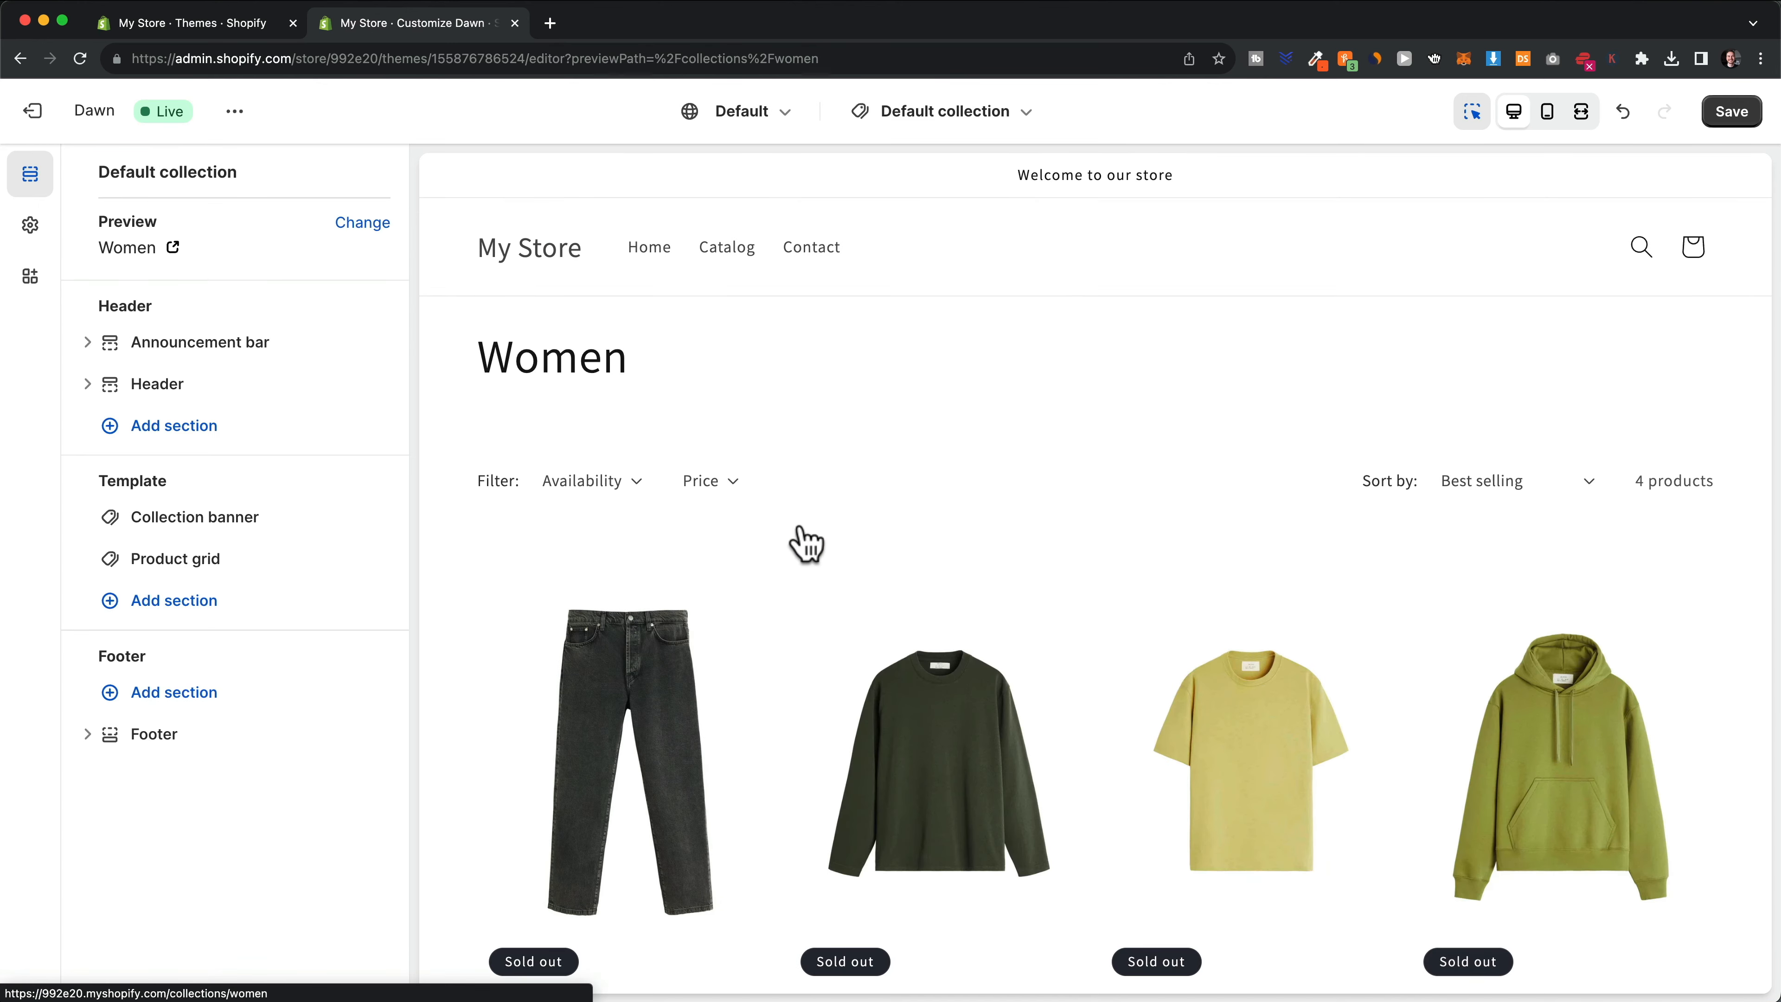
scroll(807, 478, "down", 5)
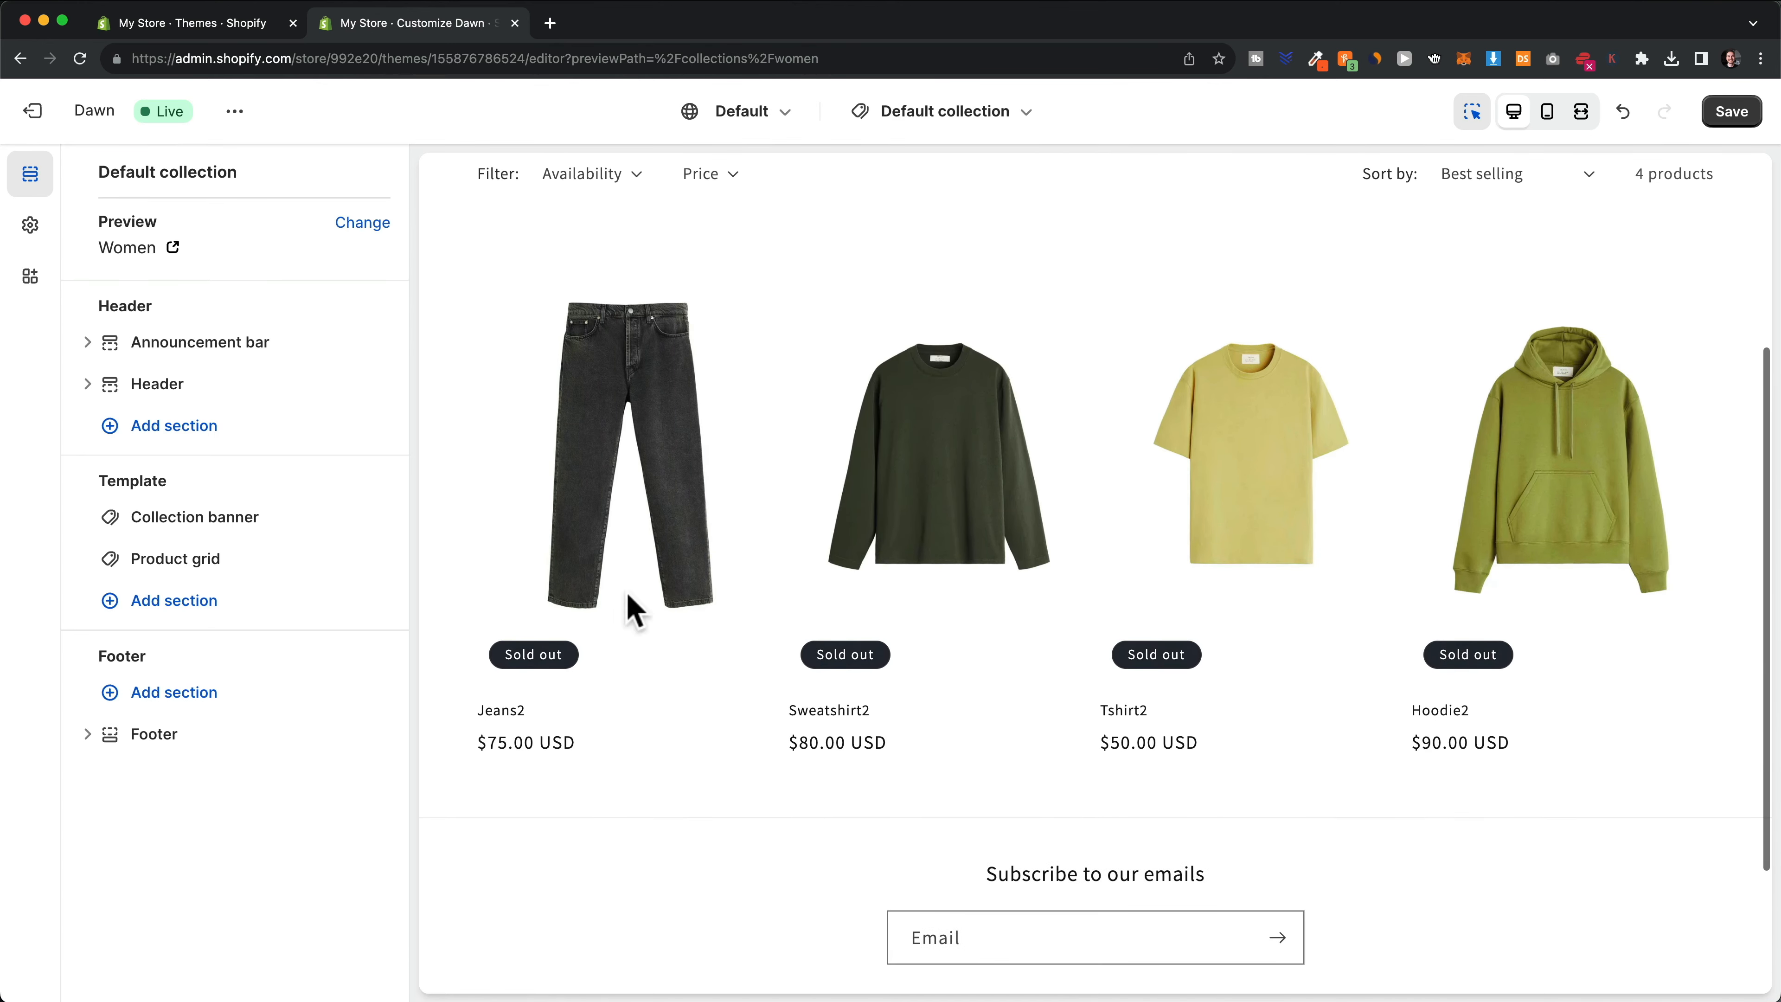
Switch the theme editor from the Women collection page back to the Home page
scroll(999, 562, "up", 2)
scroll(1006, 579, "up", 4)
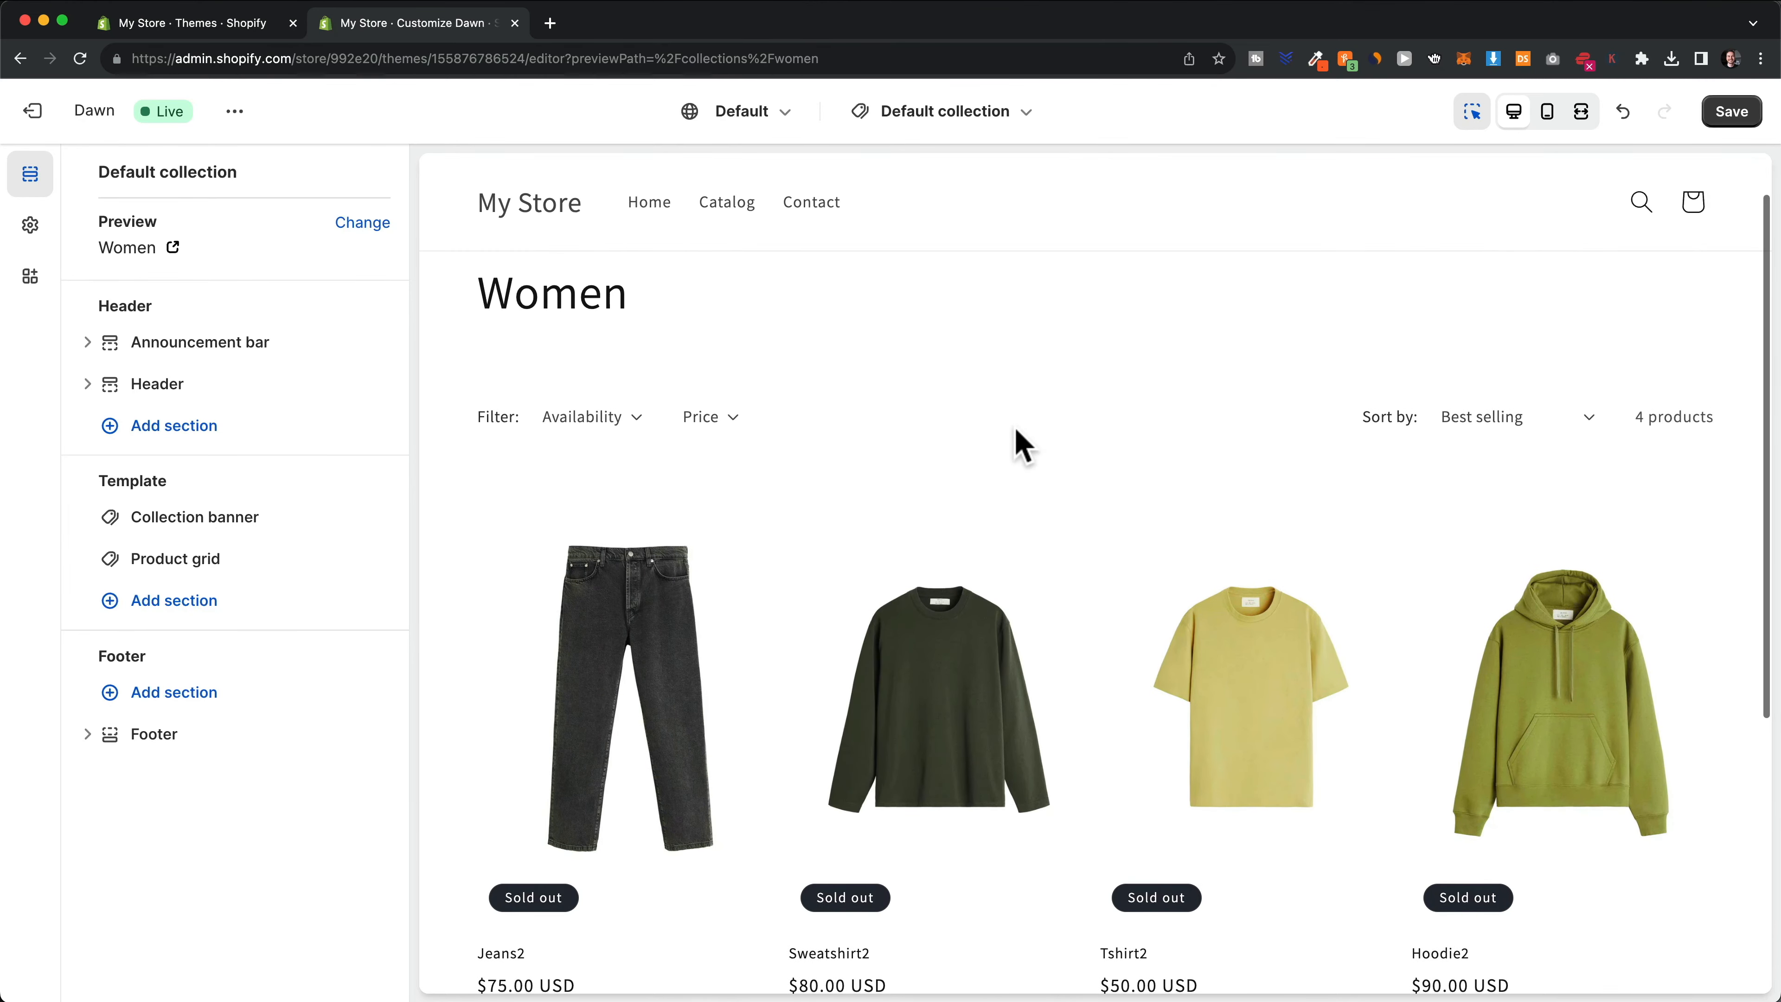
scroll(1046, 515, "up", 1)
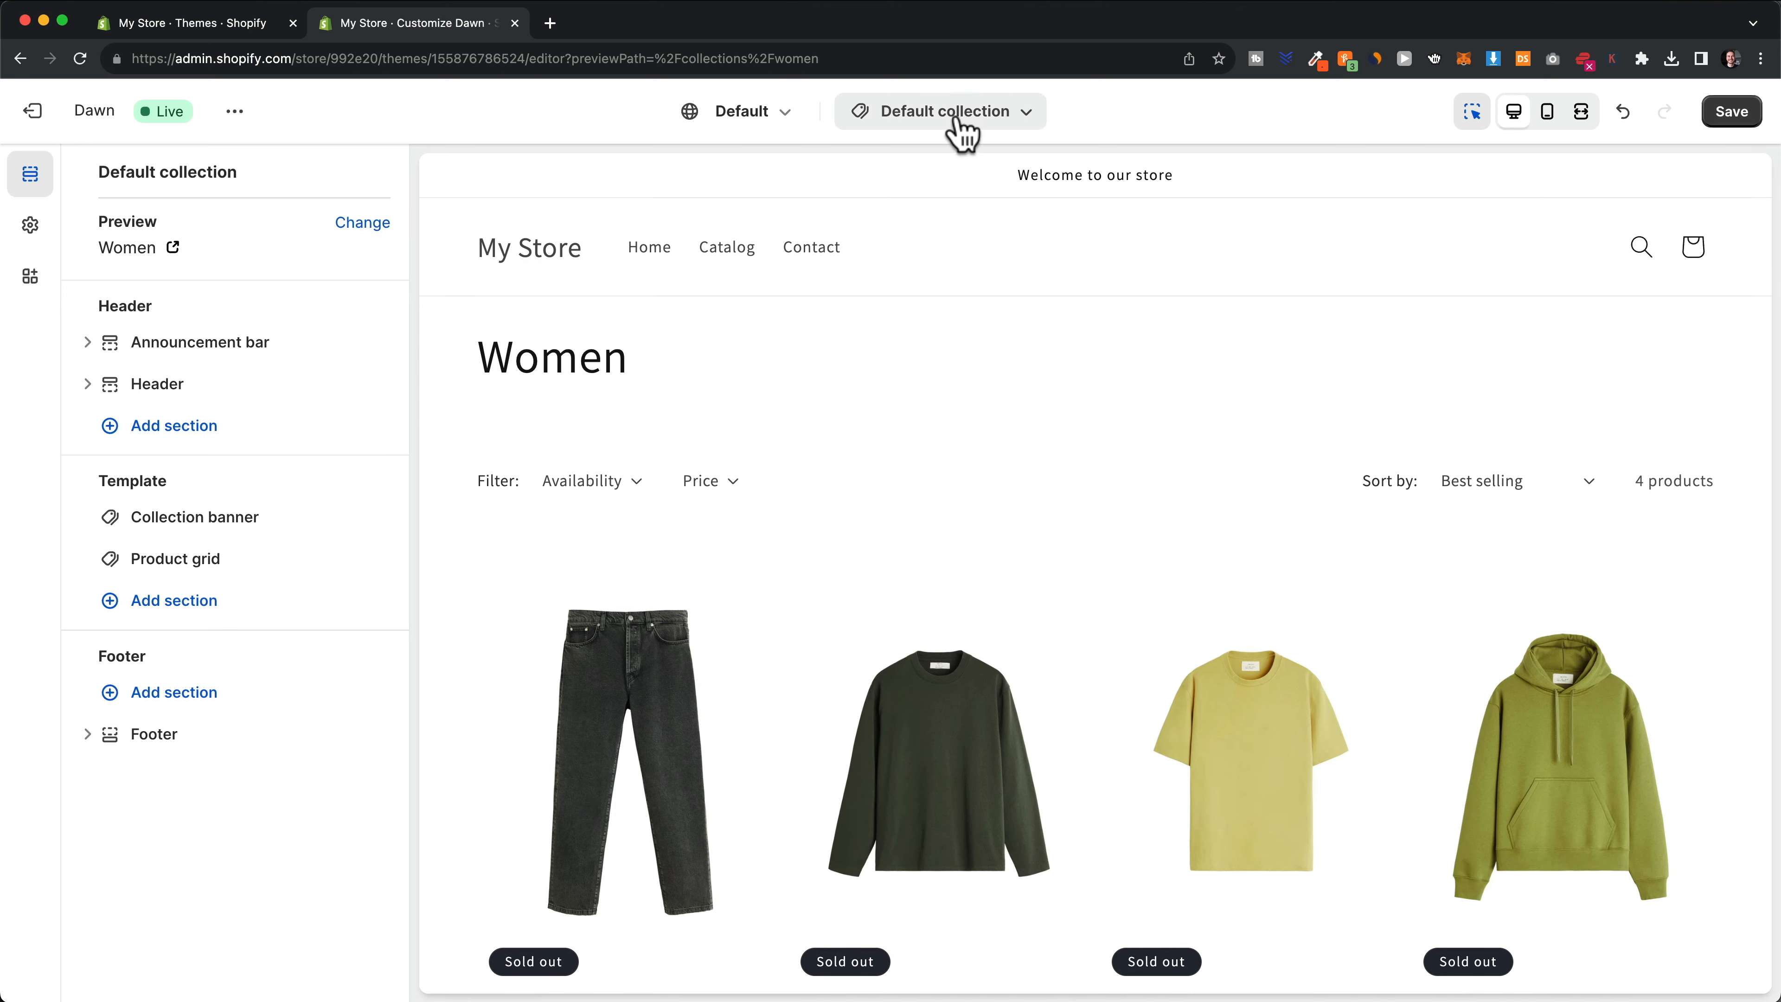
left_click(935, 133)
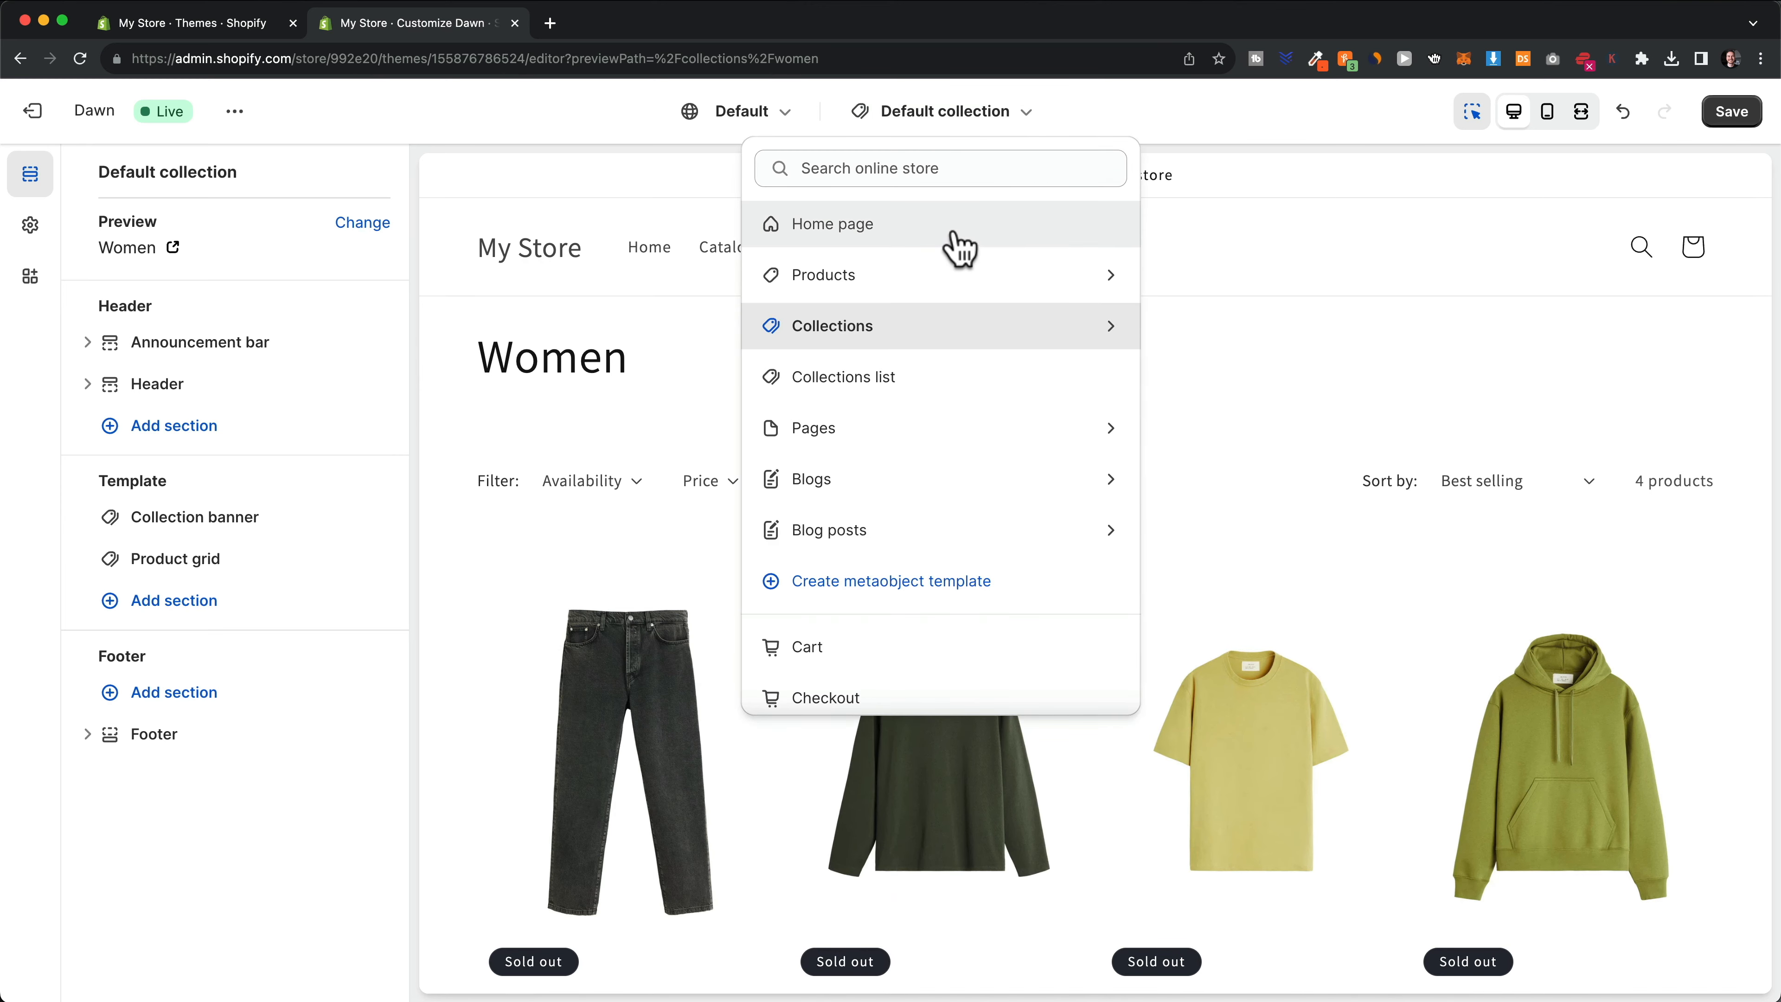
left_click(956, 246)
Review the home page preview from the slideshow through New Arrivals to the Find your style collections, advancing the slideshow once
scroll(1189, 531, "down", 1)
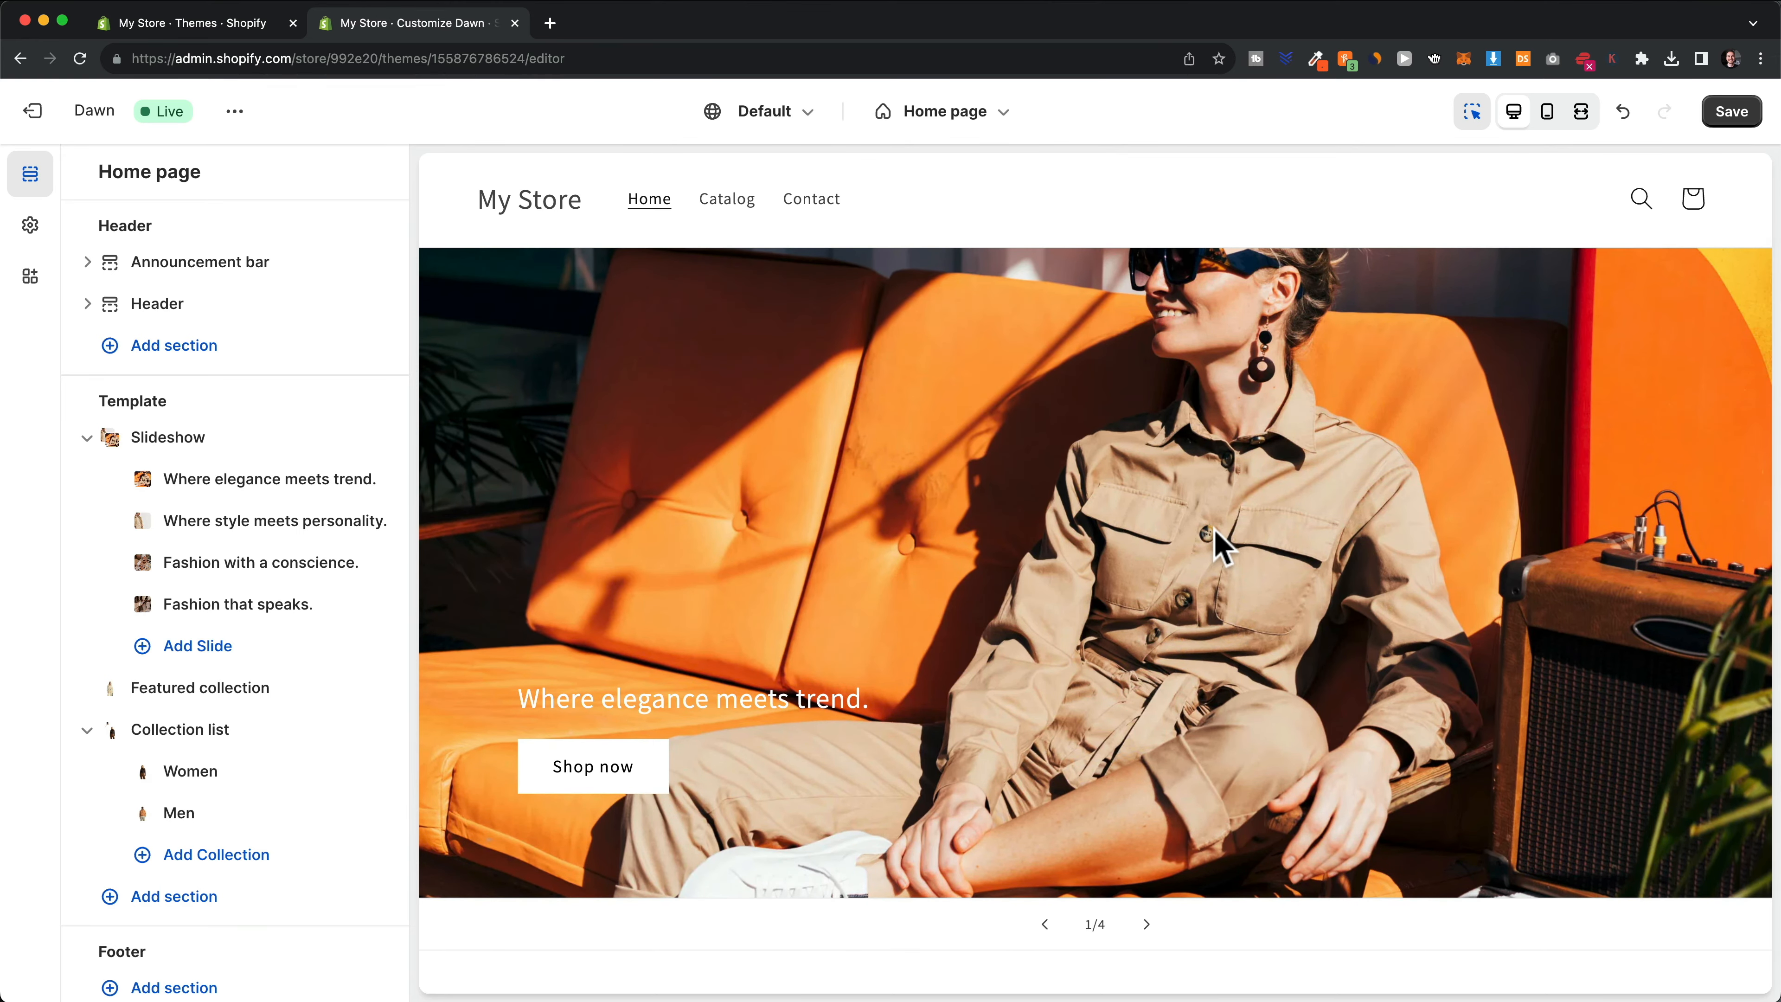
scroll(1261, 547, "down", 1)
scroll(1260, 547, "down", 1)
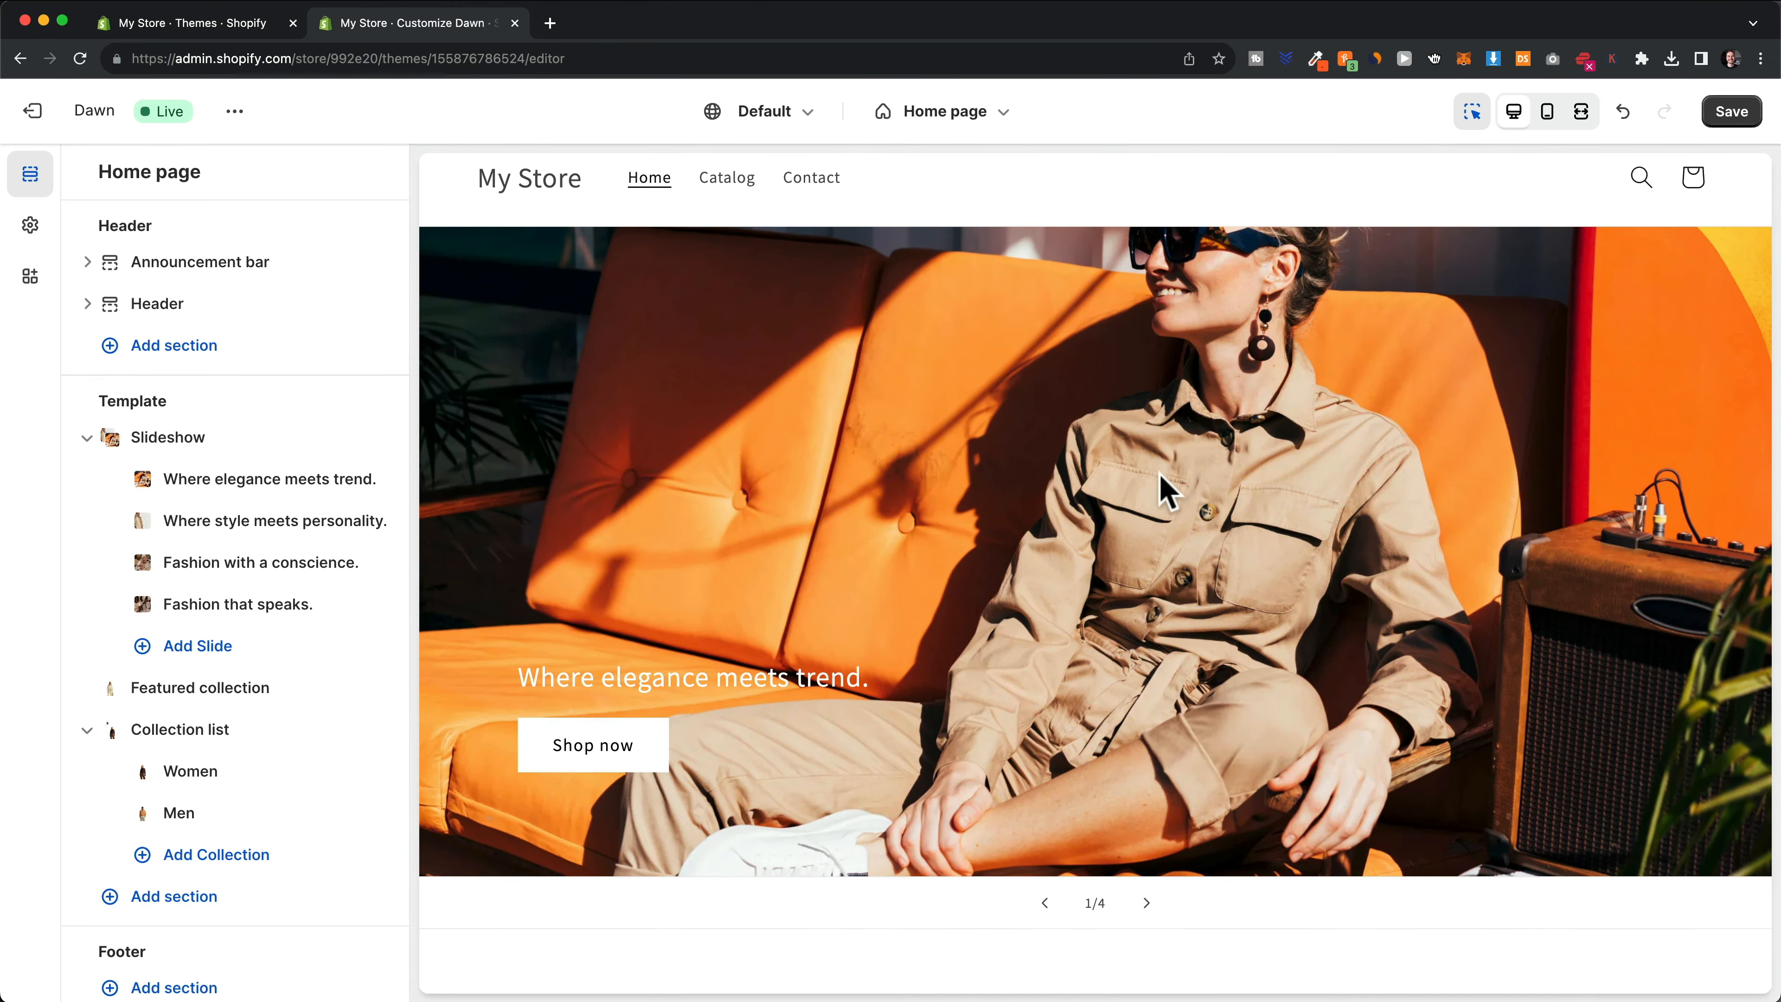
scroll(1192, 631, "down", 2)
left_click(1146, 849)
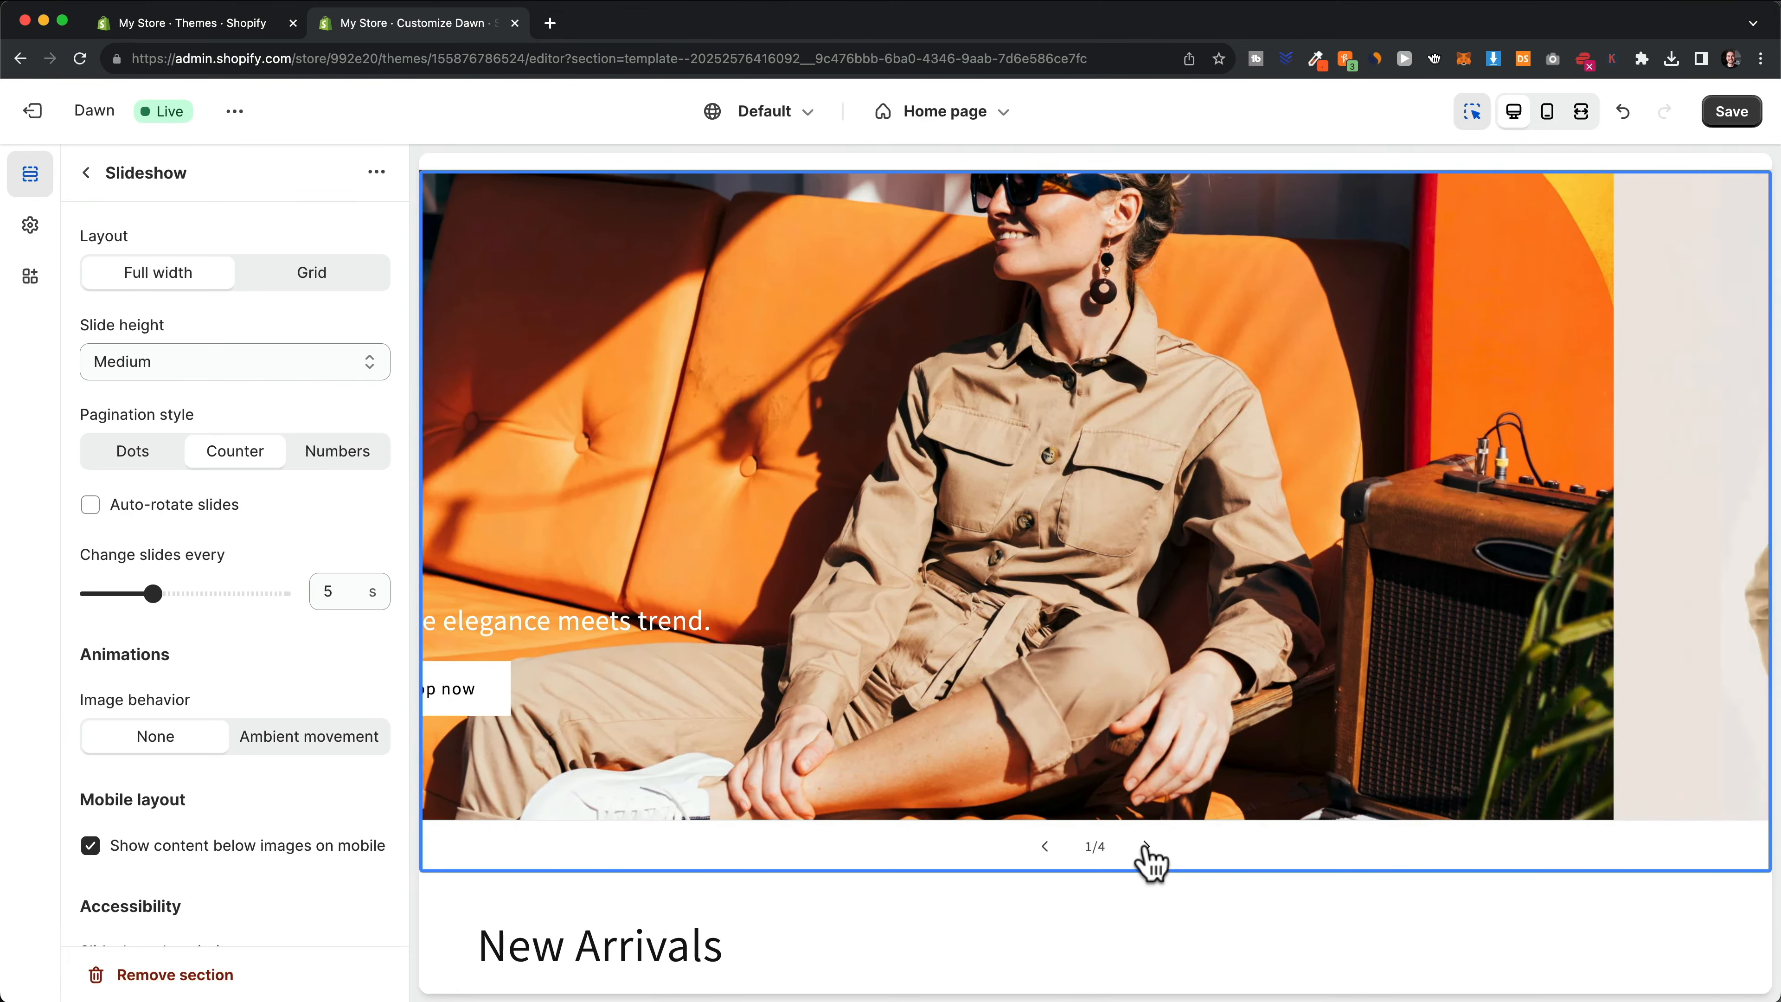
scroll(1114, 684, "down", 9)
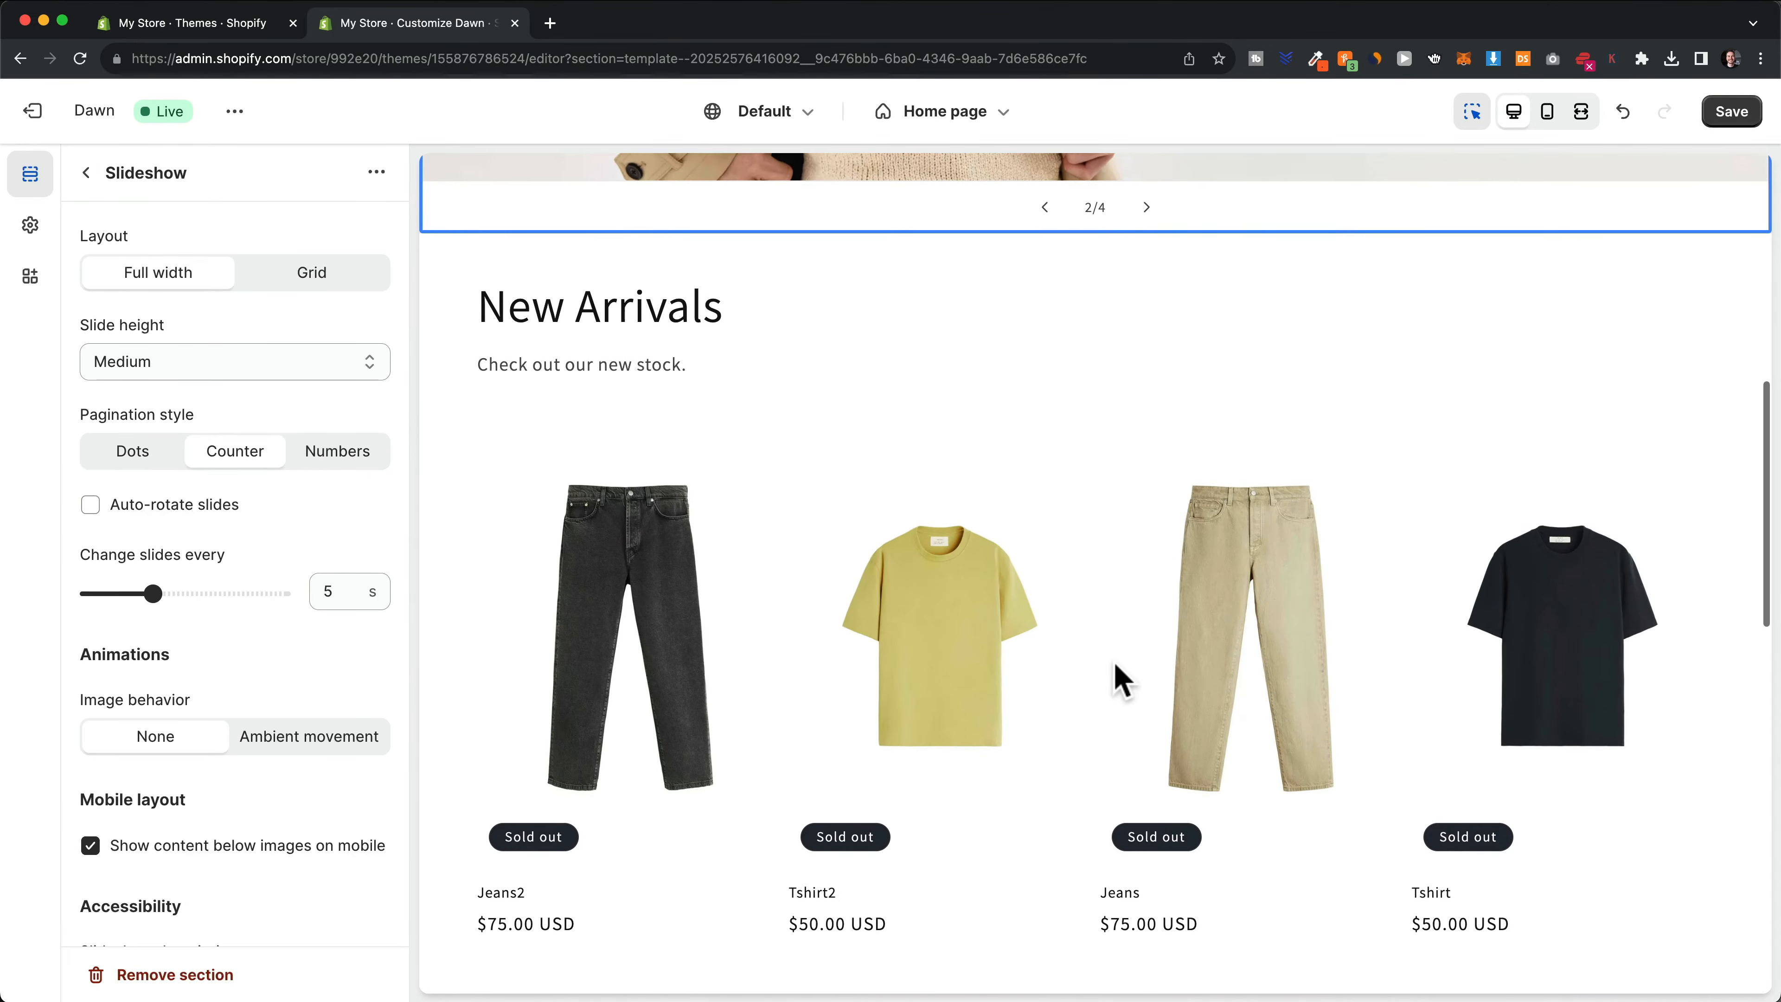
scroll(1120, 680, "down", 1)
scroll(1262, 729, "down", 8)
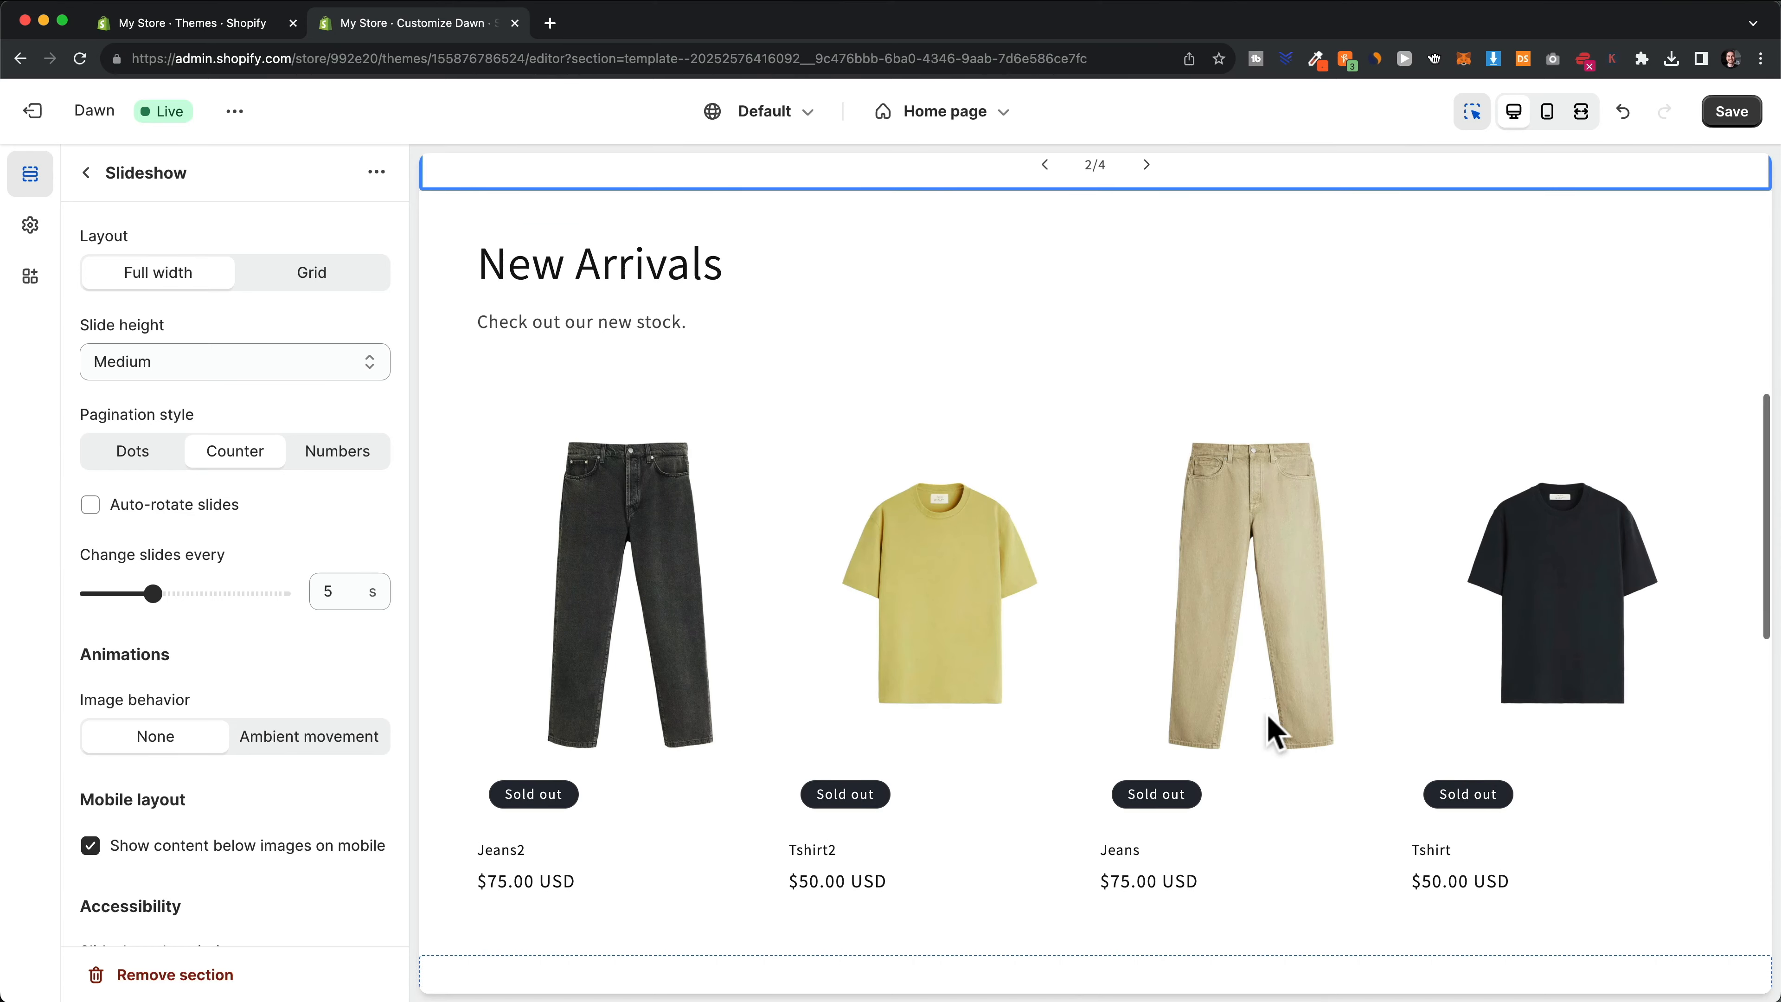
scroll(1276, 658, "down", 4)
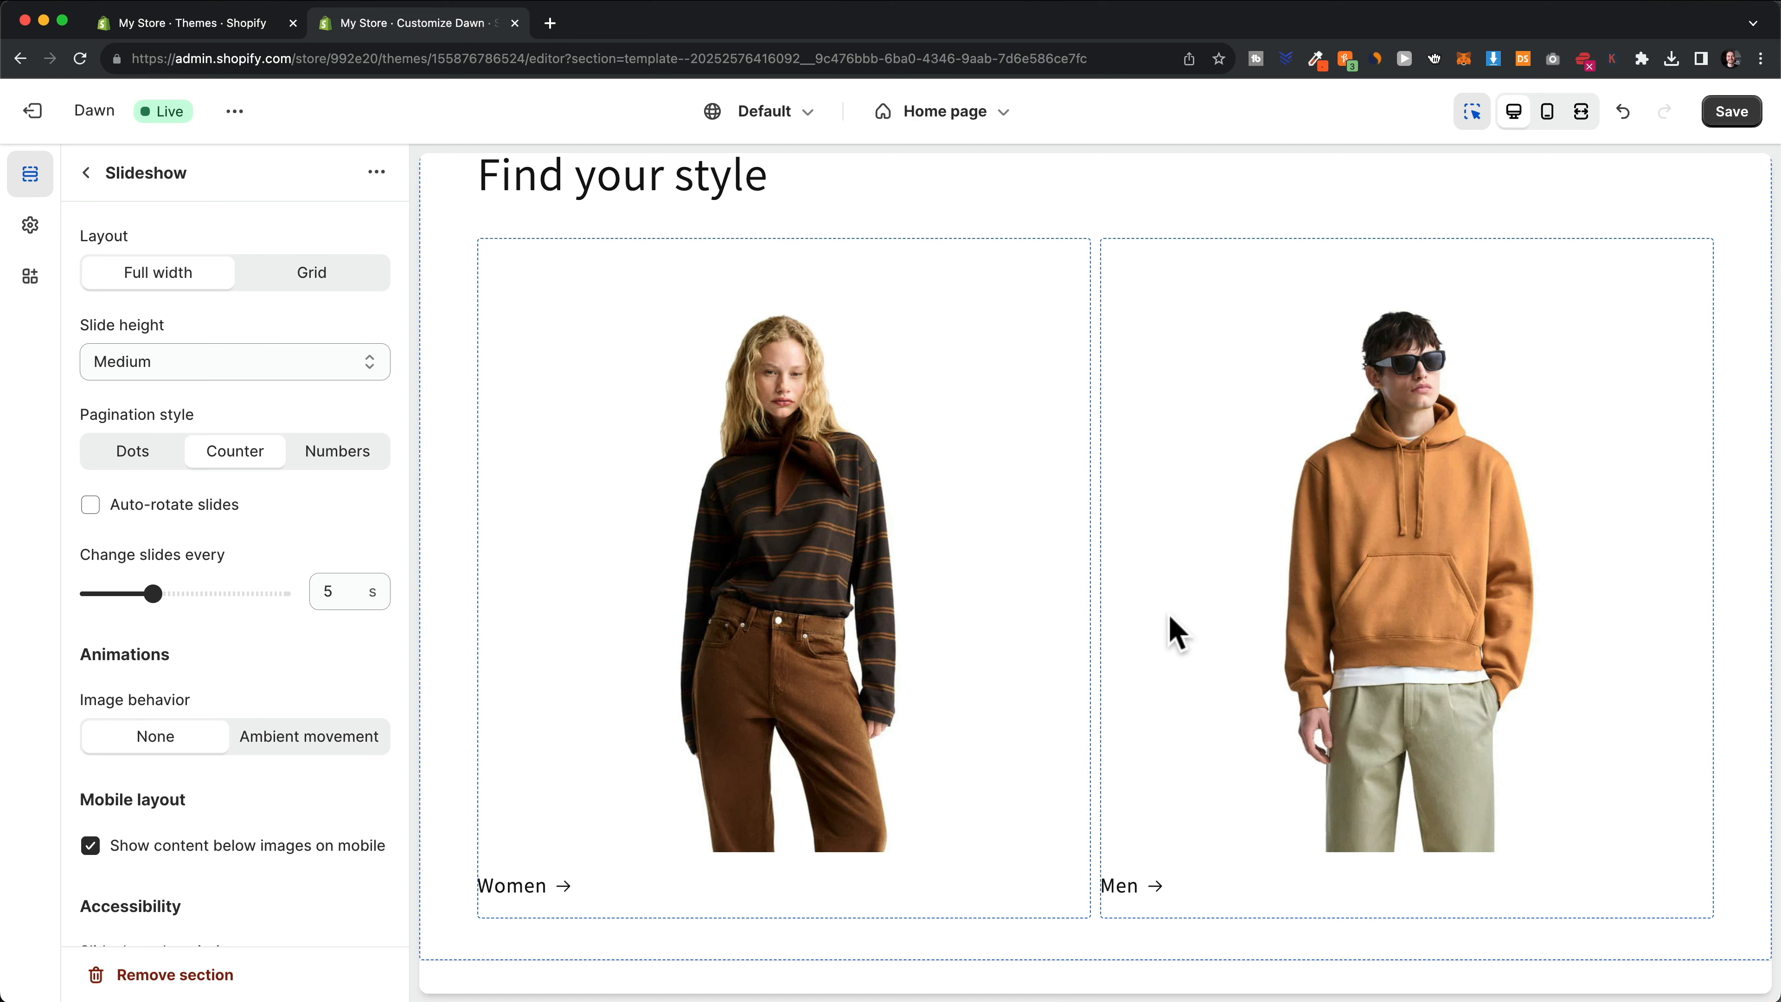
Leave the Slideshow settings and open the options for adding a template section below the Collection list
left_click(87, 173)
scroll(1010, 744, "down", 5)
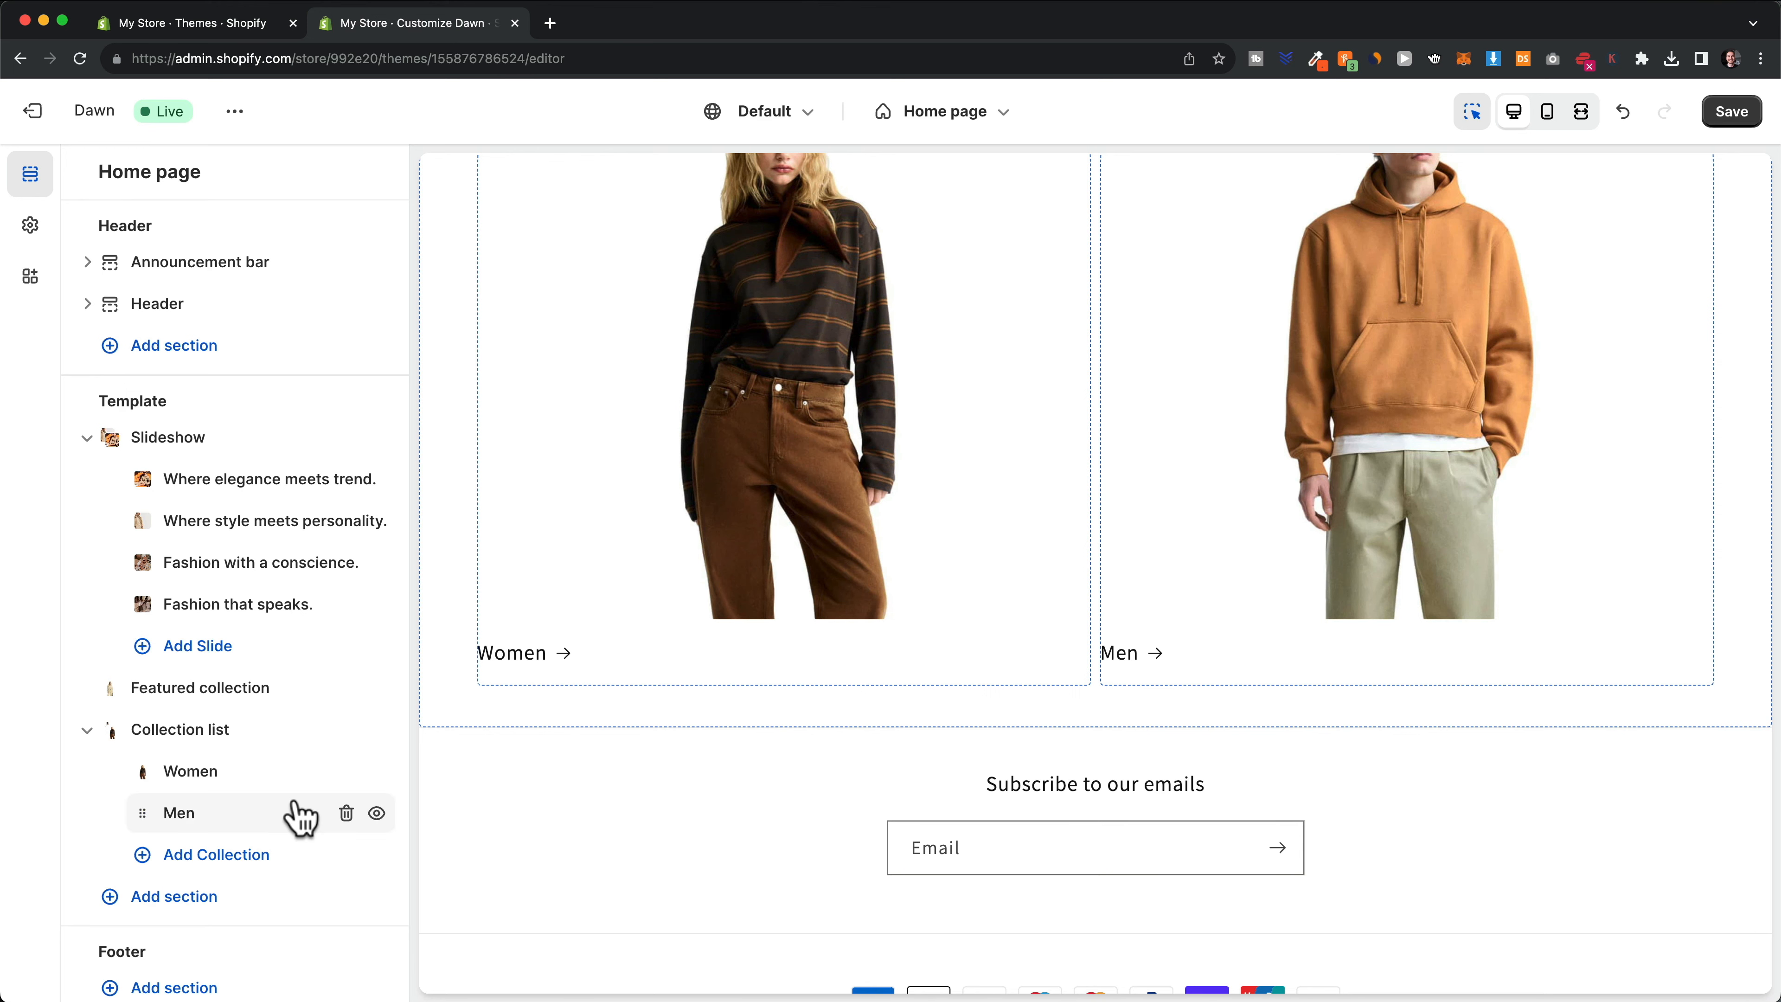
scroll(302, 817, "down", 2)
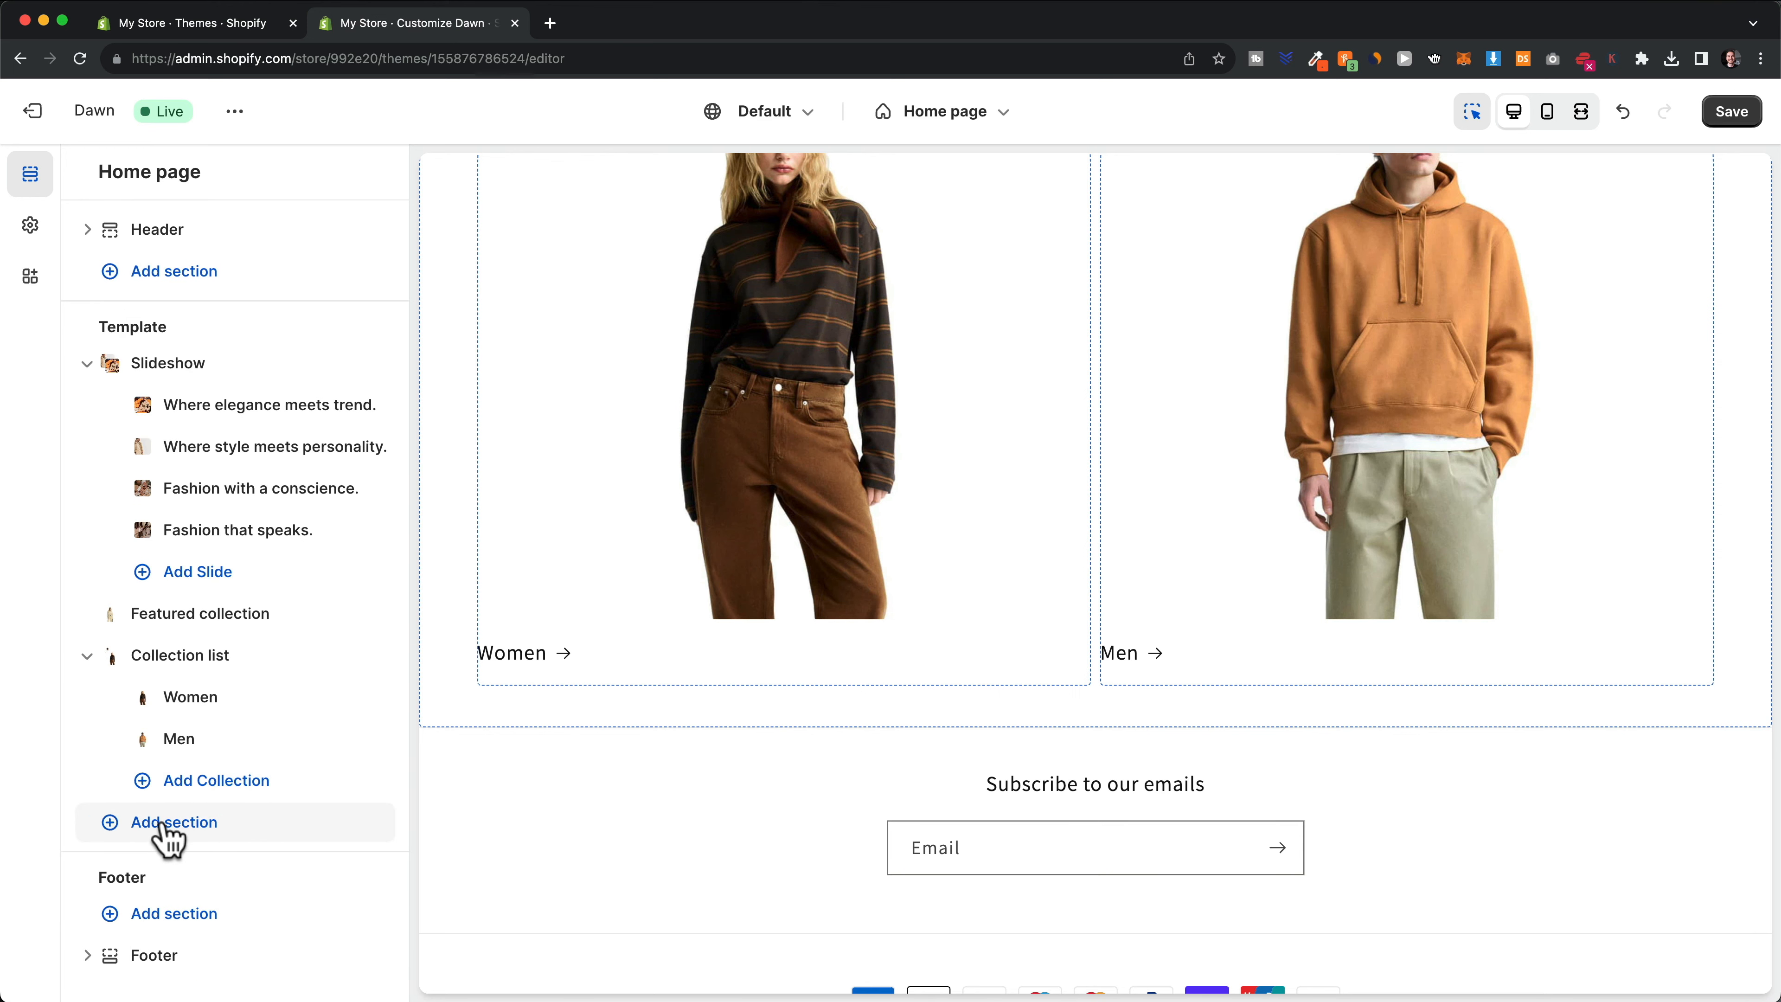
left_click(181, 838)
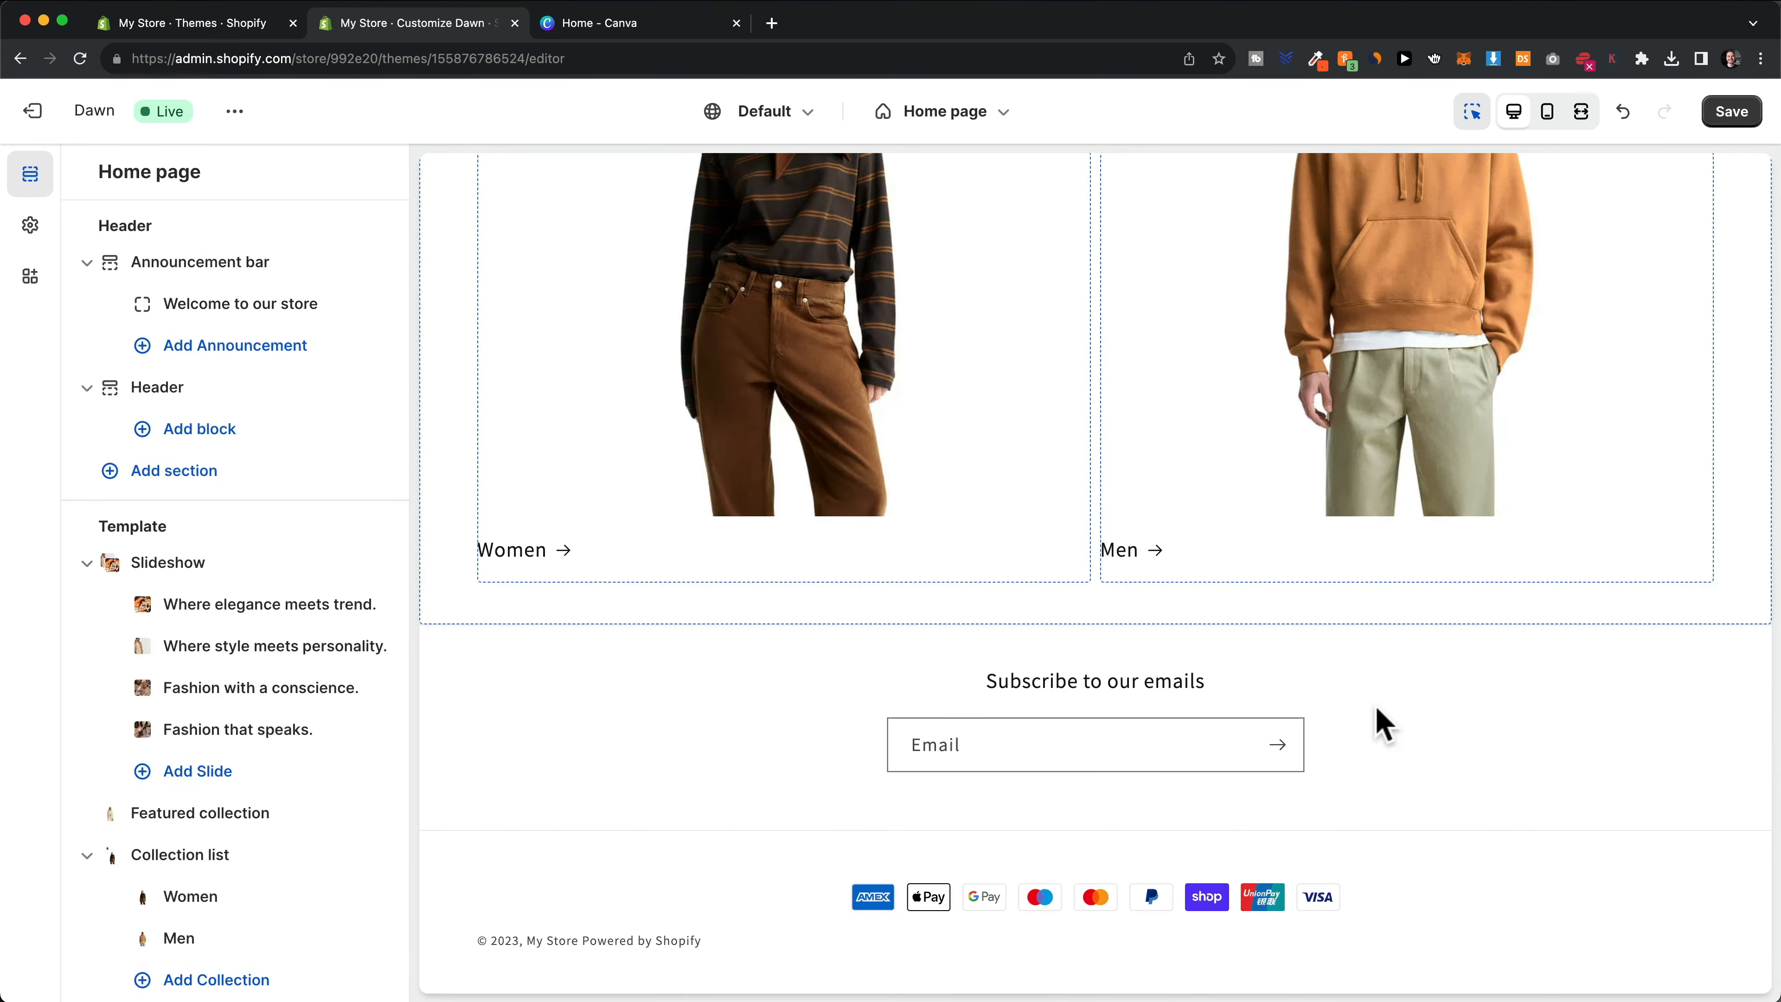
Change the announcement bar's text to "Use Code "BF20" for 20% OFF (Limited Time Only)"
scroll(1377, 706, "up", 8)
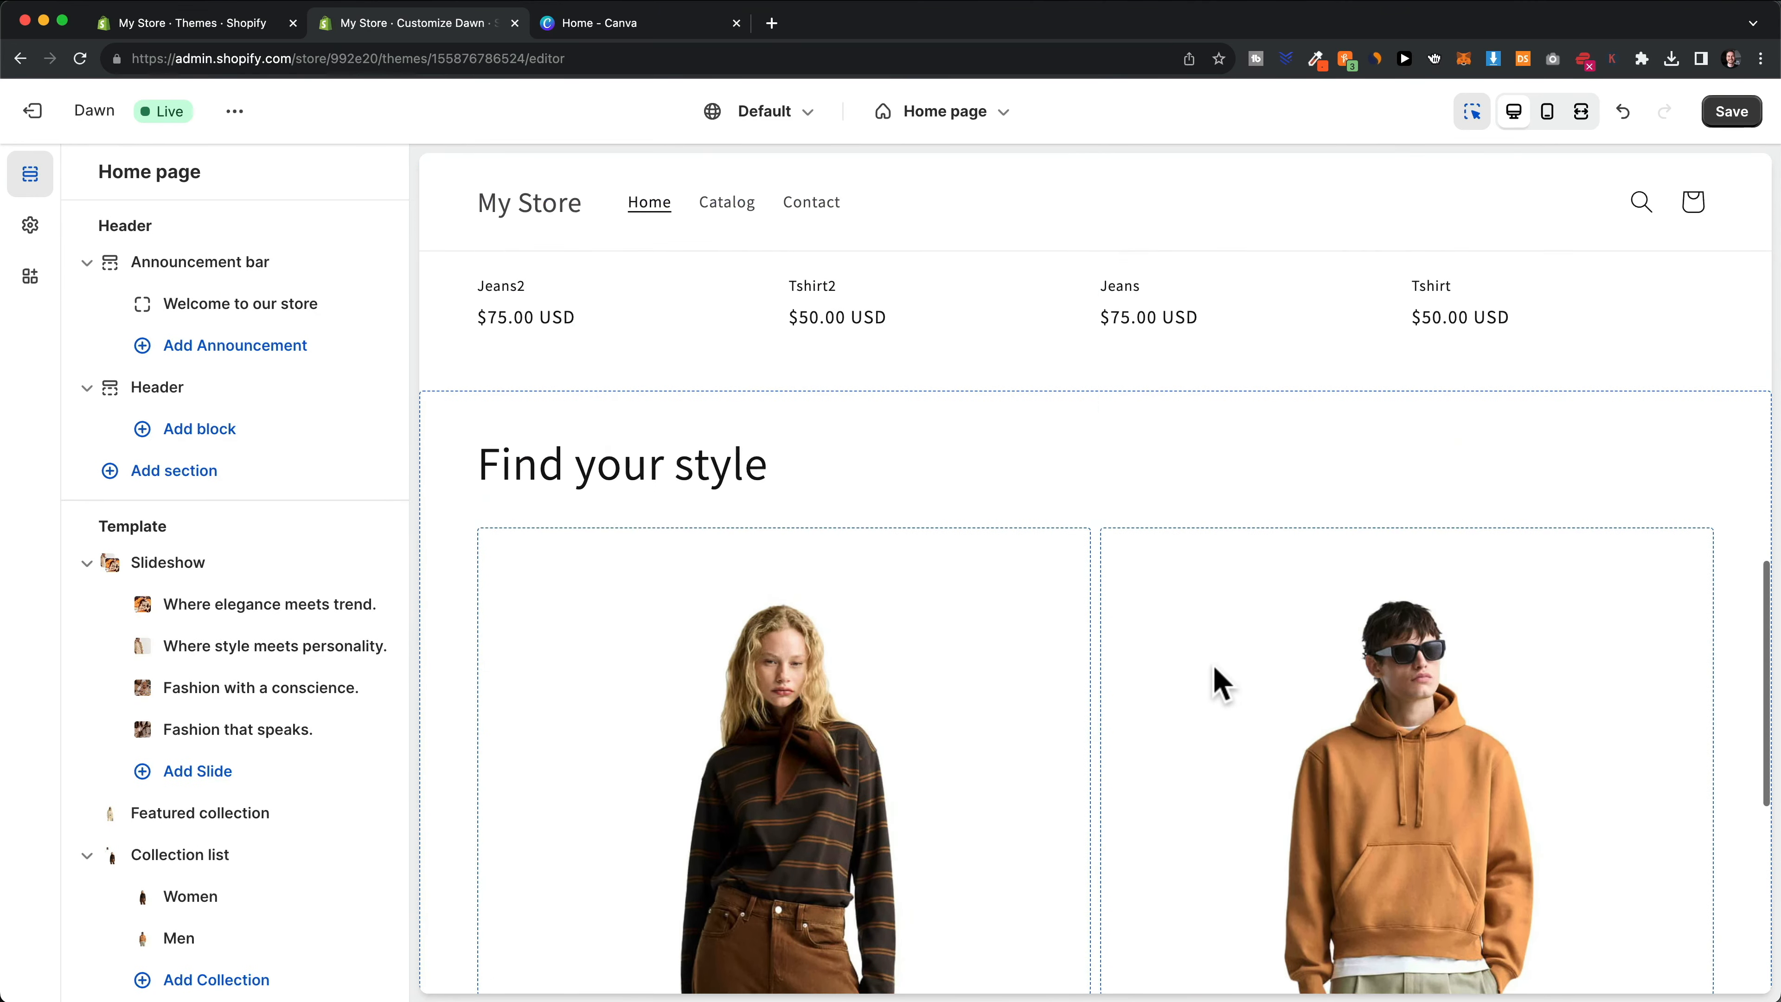
scroll(1220, 684, "up", 10)
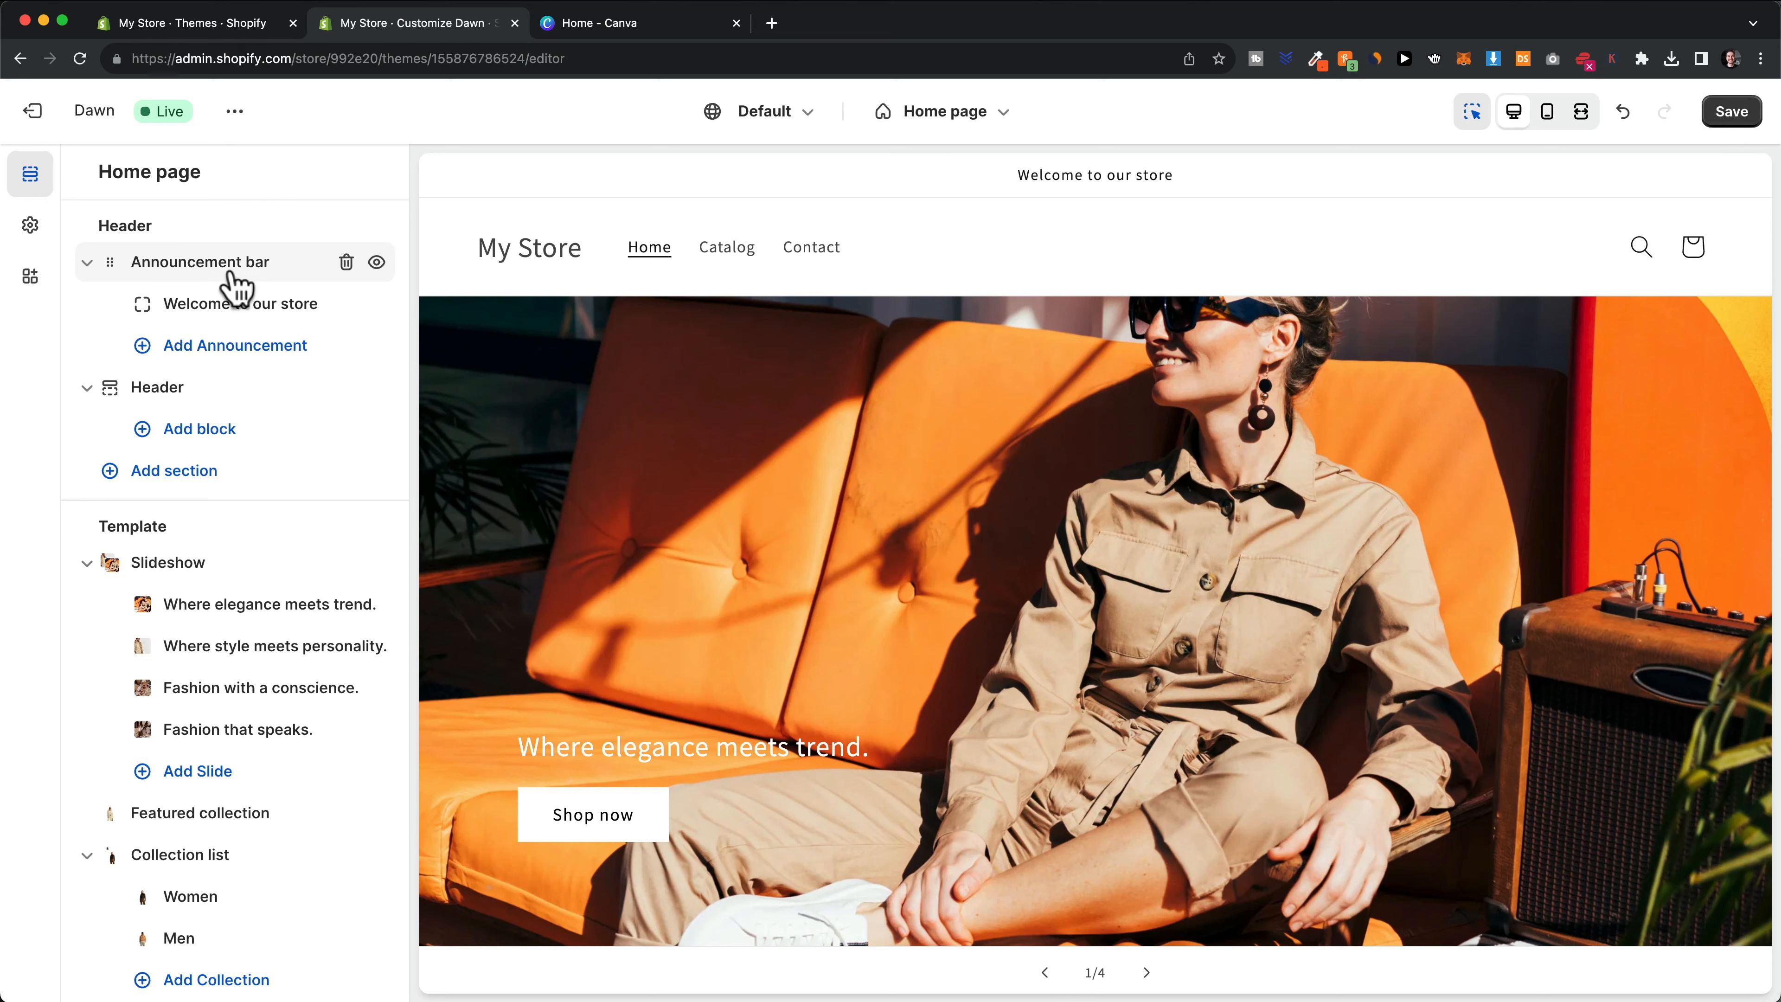
left_click(253, 305)
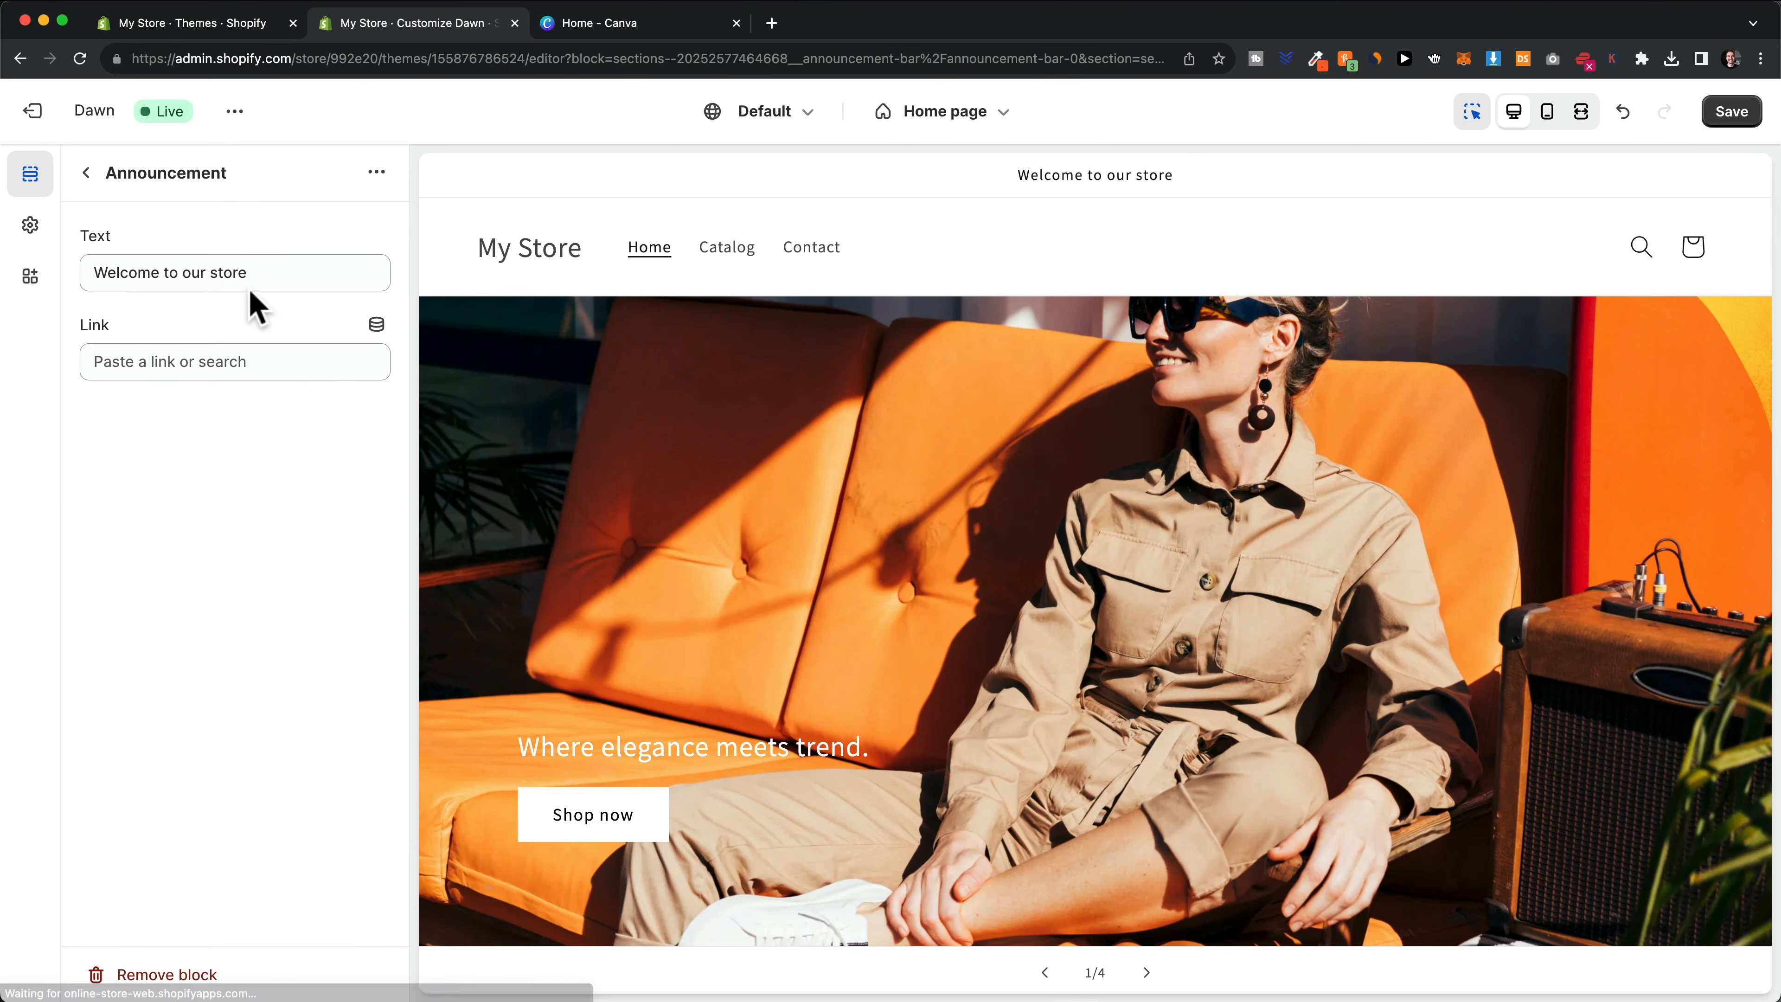
left_click_drag(248, 272, 105, 272)
type("Use")
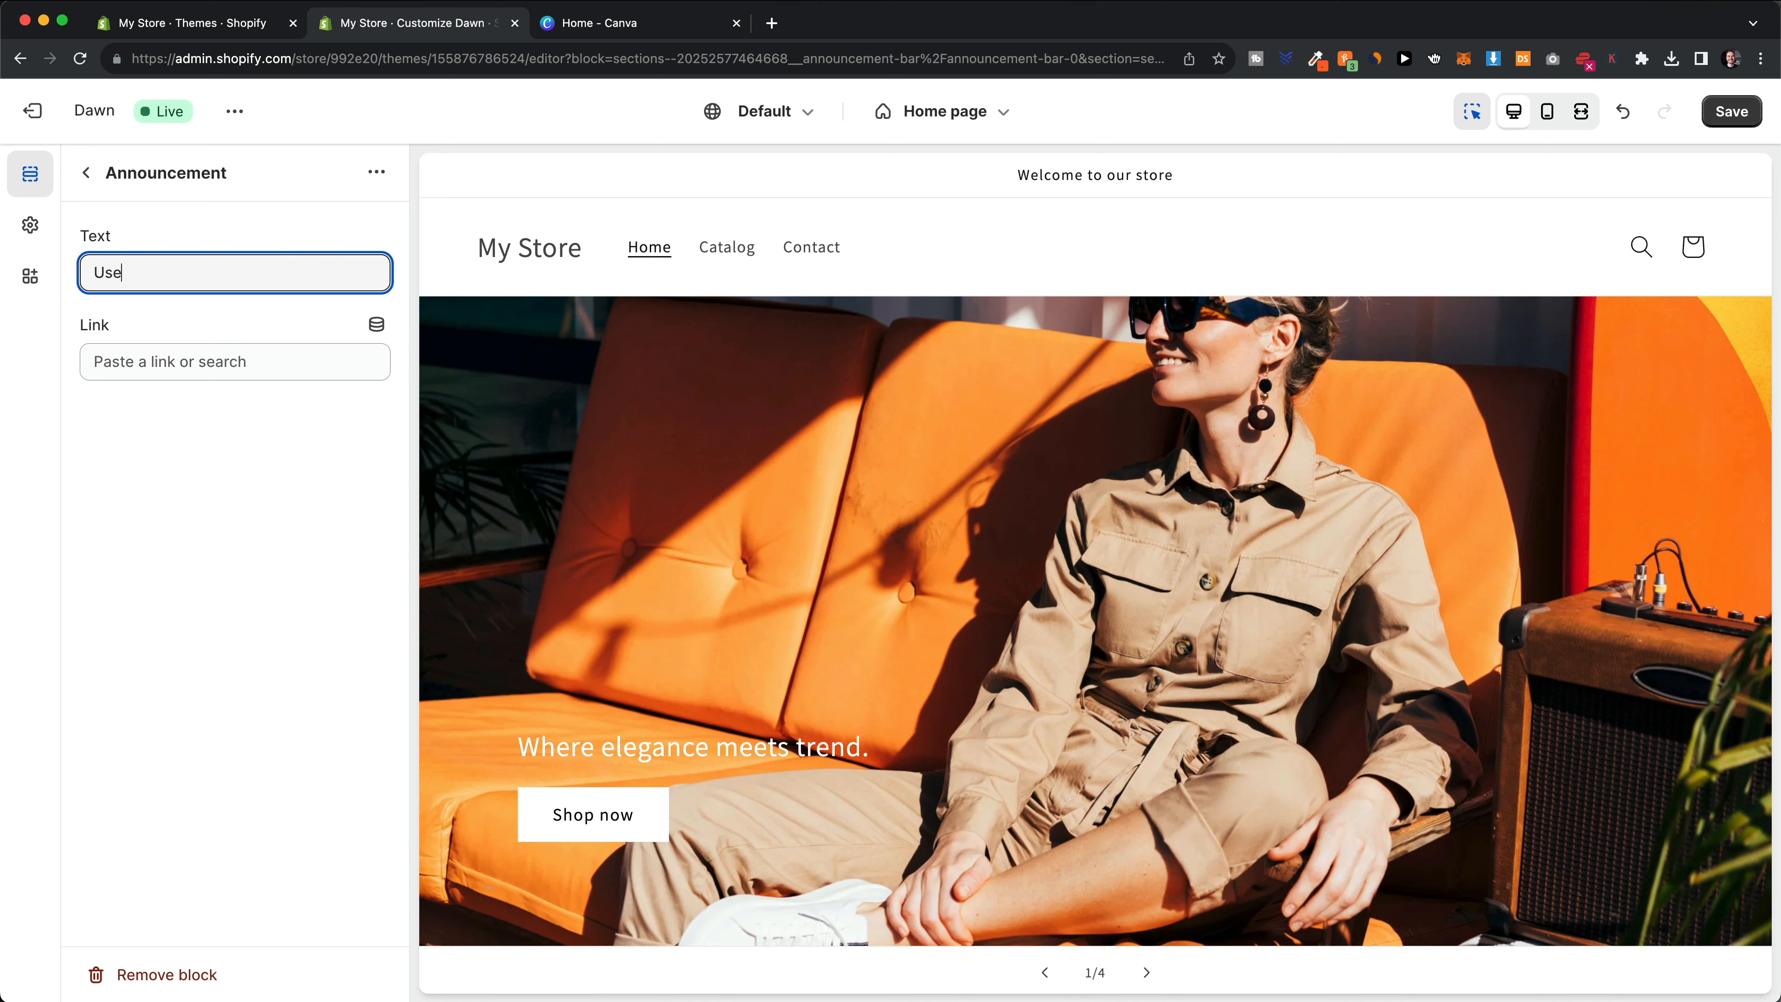
type(" Code \"BR20")
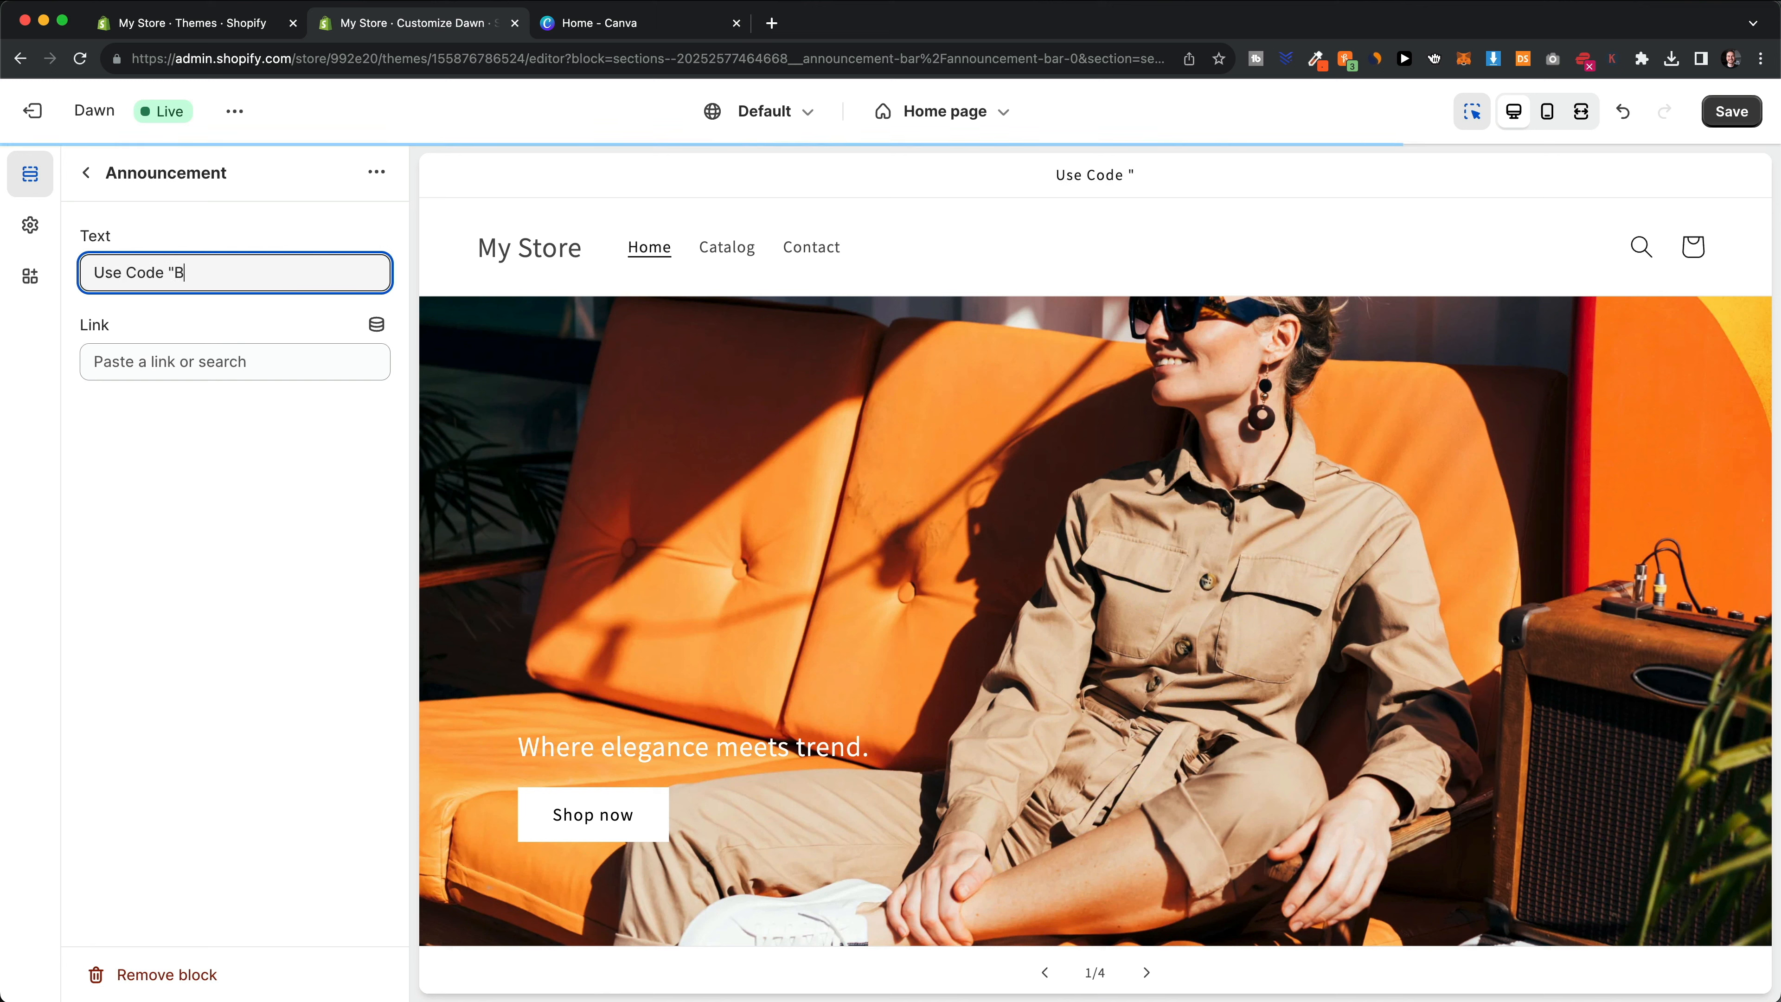
key("BackSpace")
key("BackSpace")
key("BackSpace")
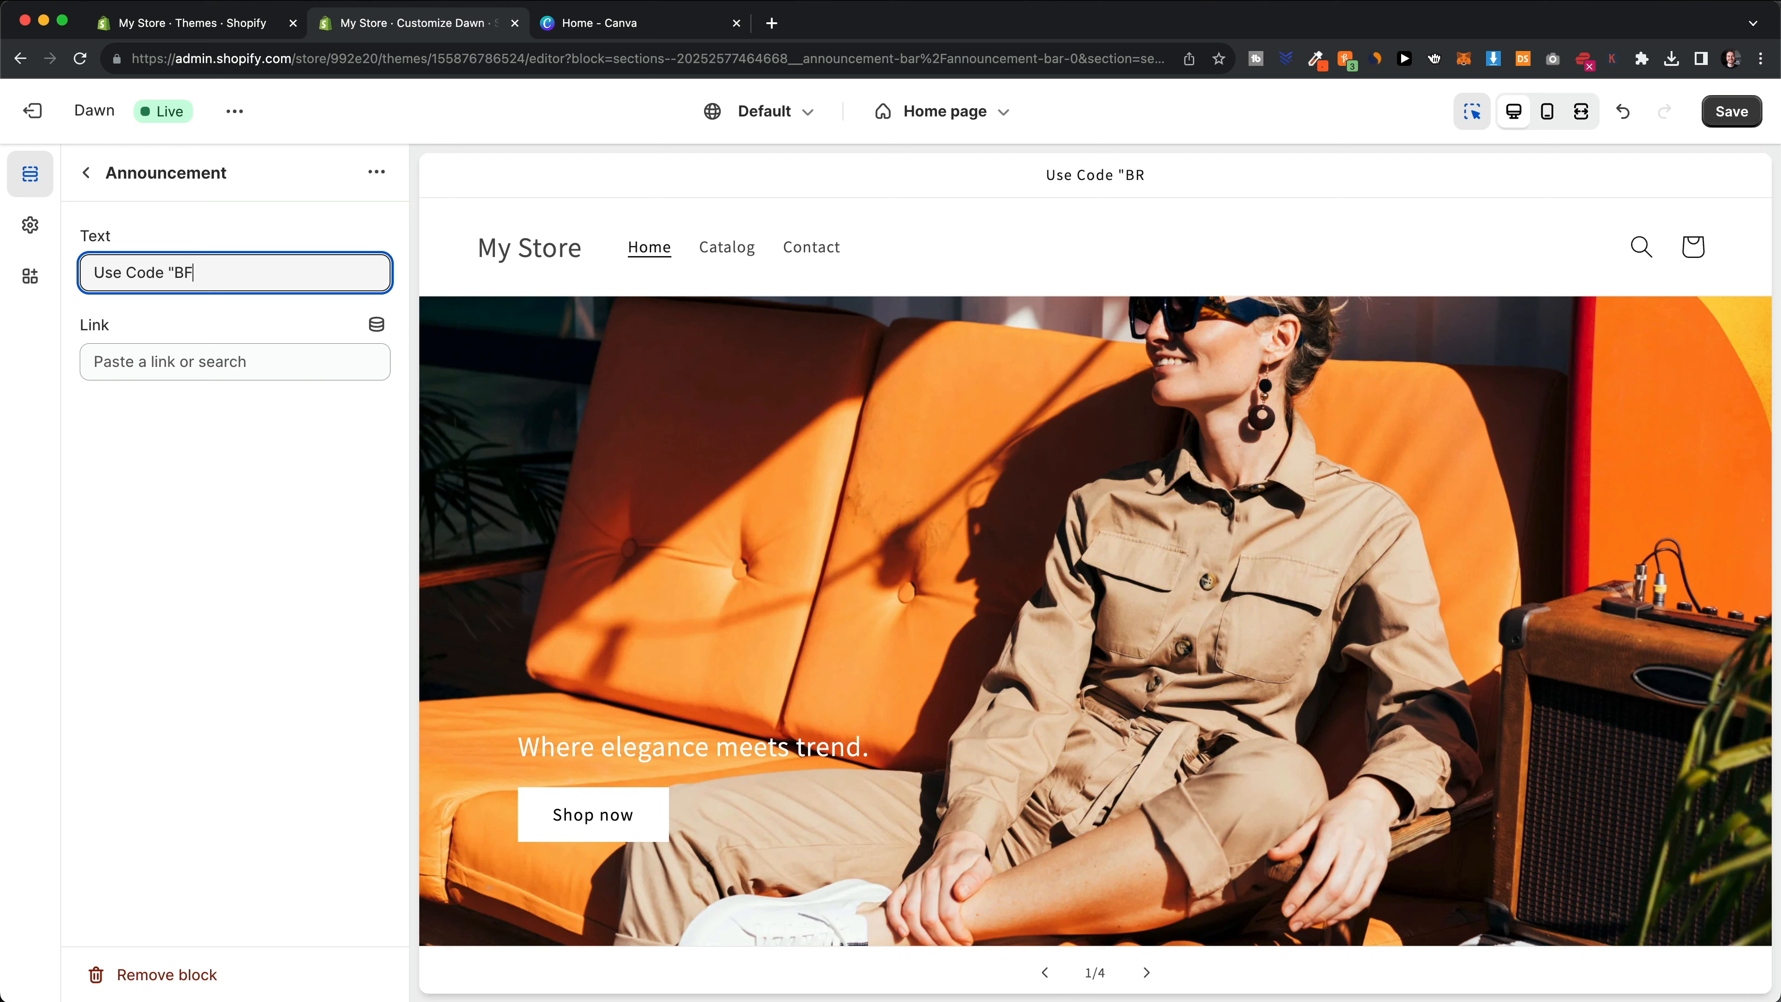
type("F20\" for 20% OFF (L")
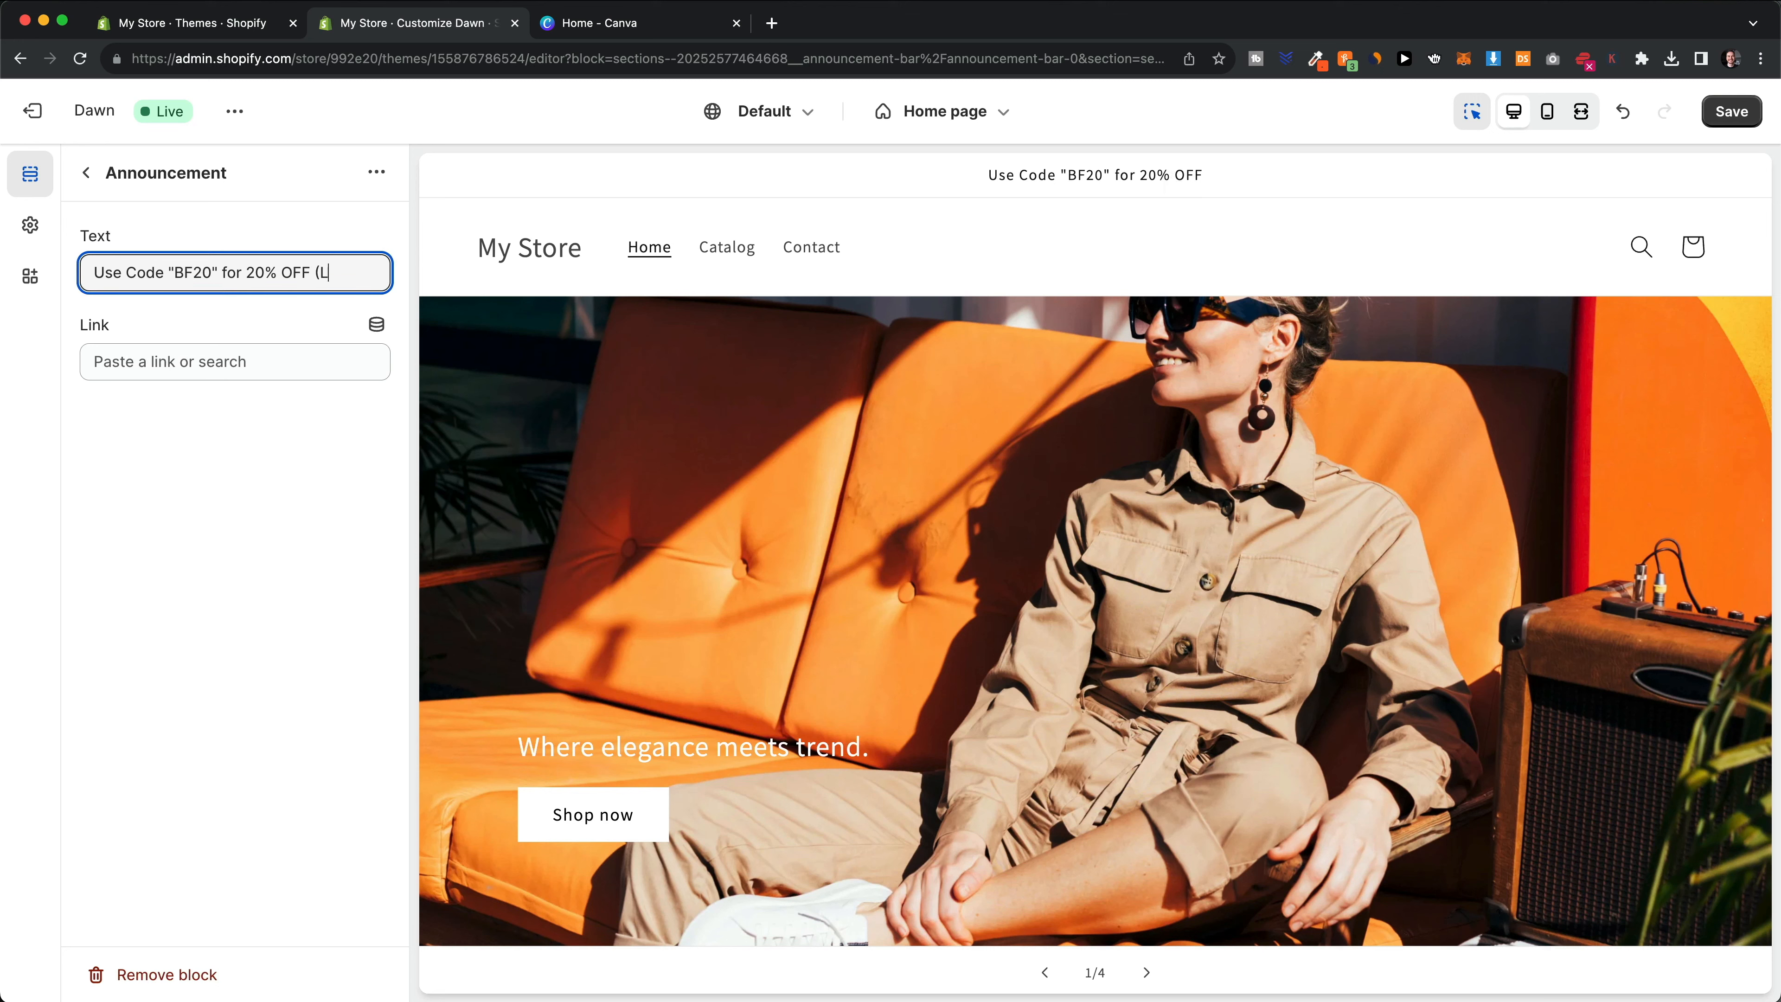
type("Time Only)")
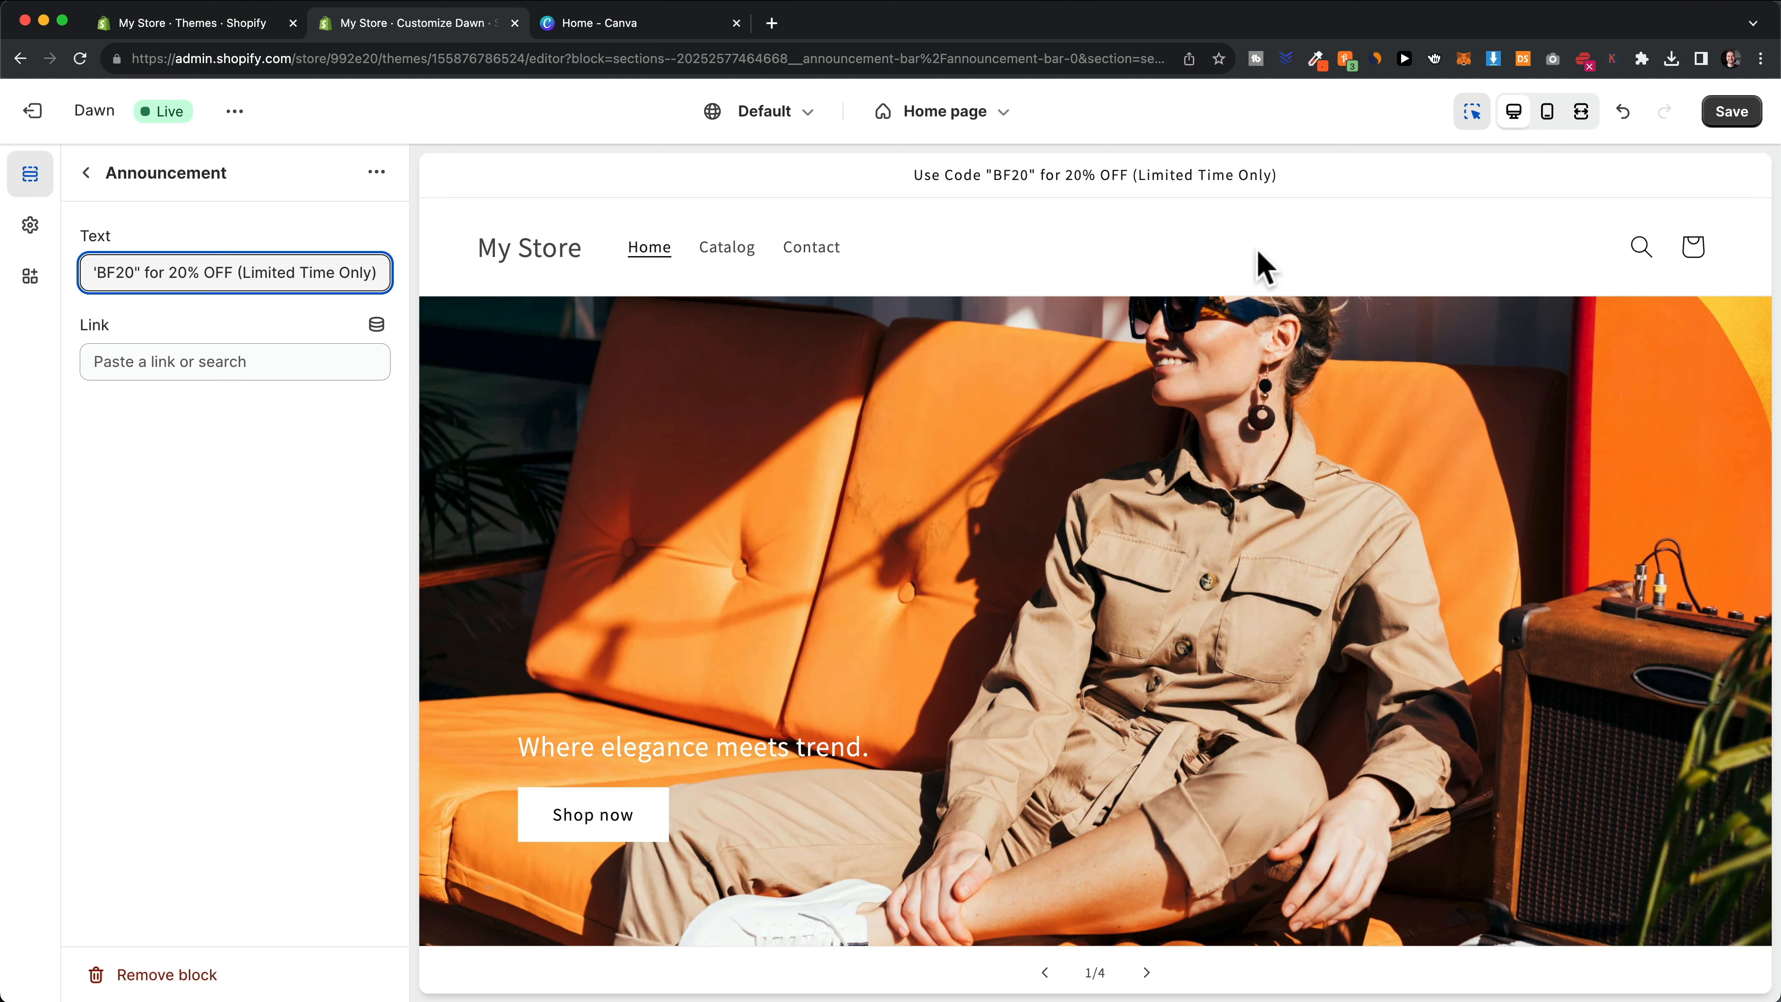
Remove the Announcement bar section from the page's header group
left_click(86, 175)
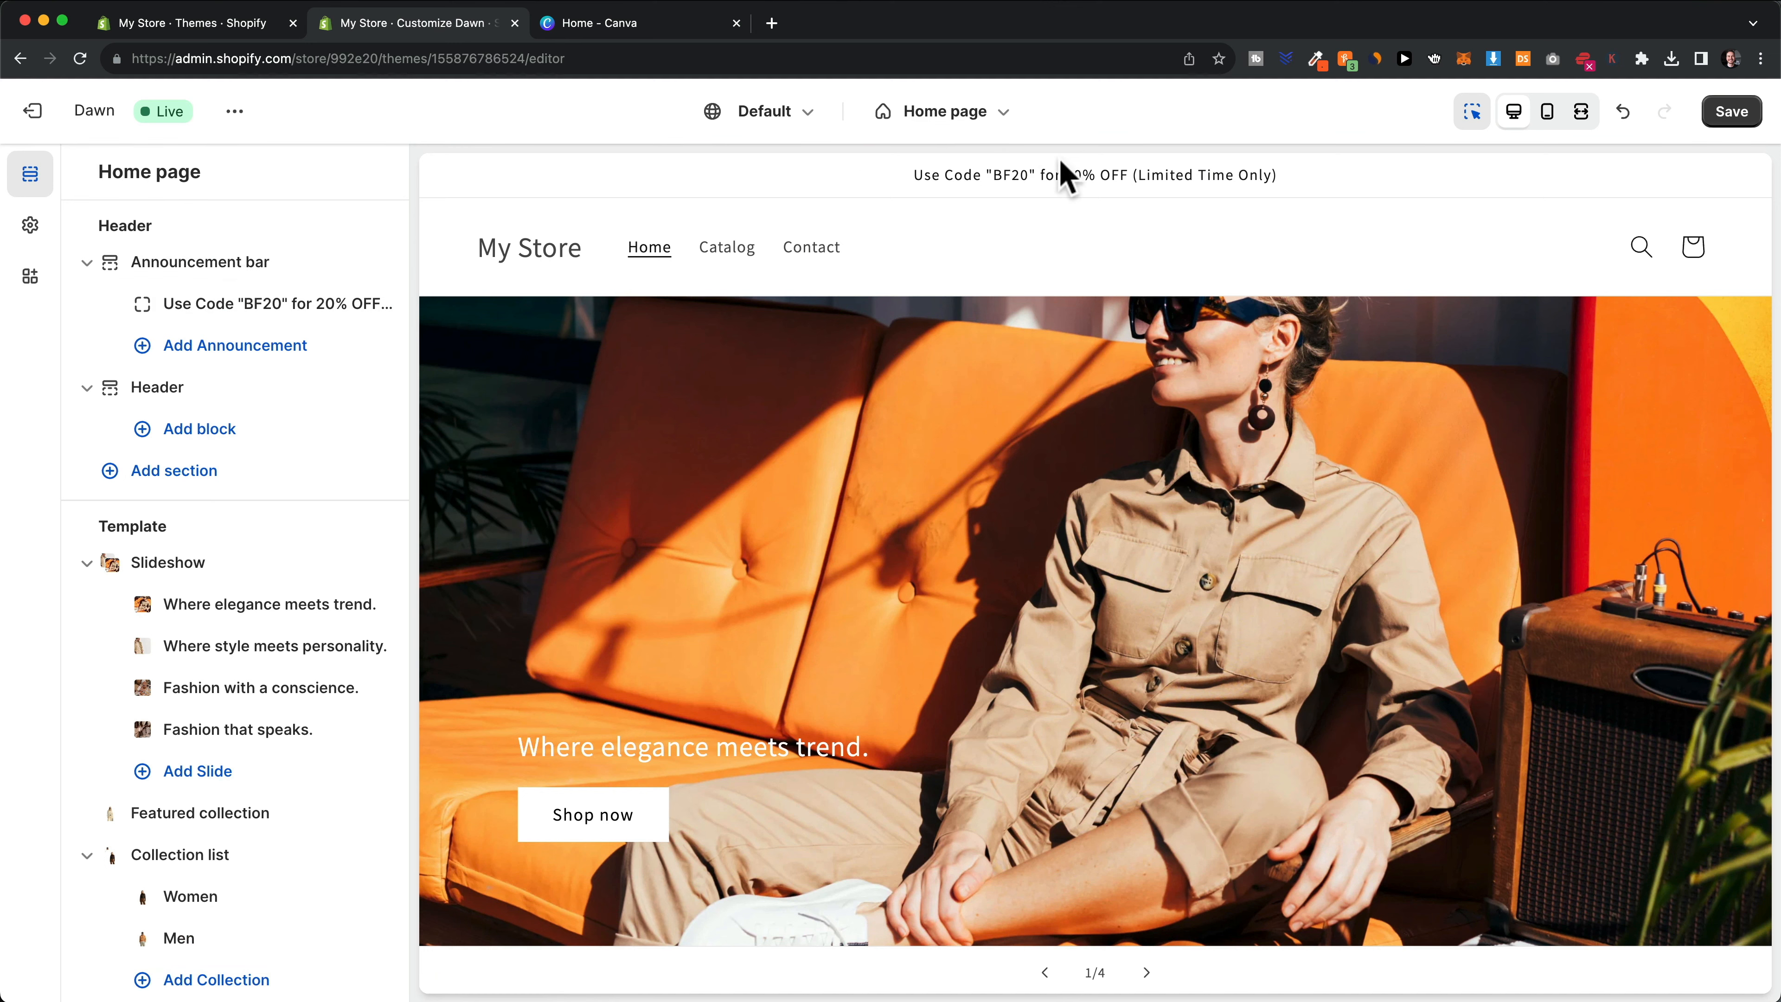
left_click(346, 262)
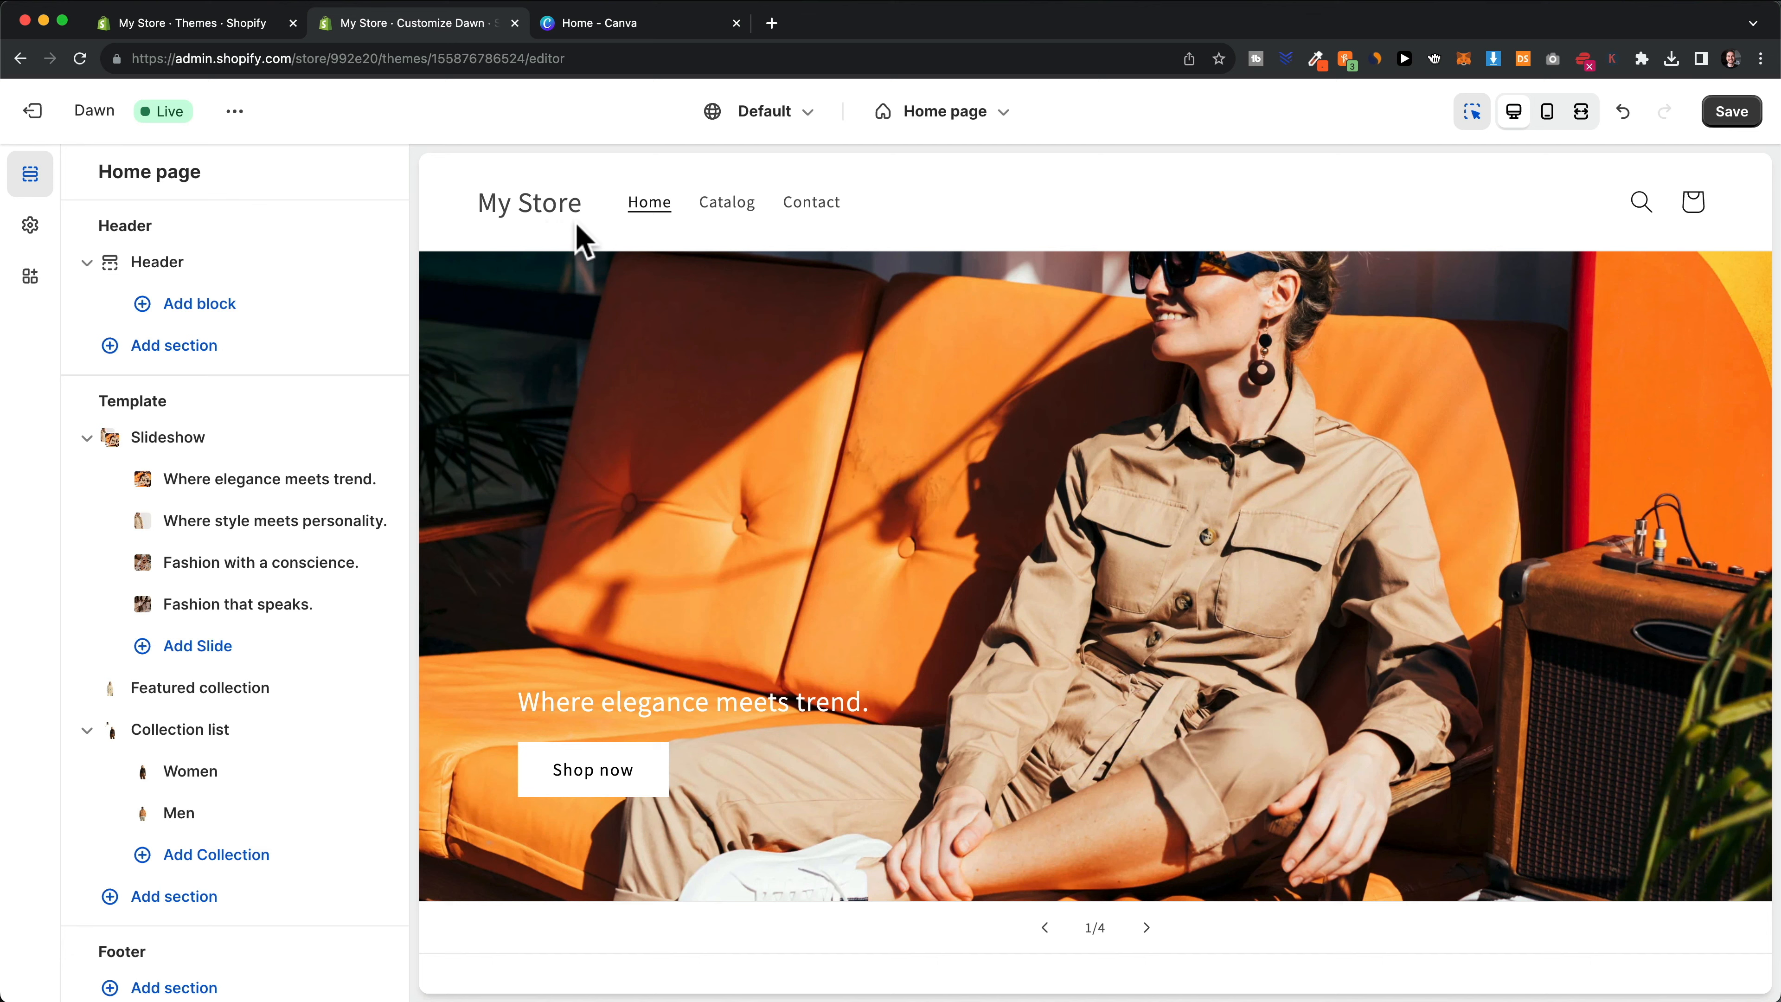
Upload the "coconut. fashion" image as the store logo in the Header section's theme settings
left_click(169, 265)
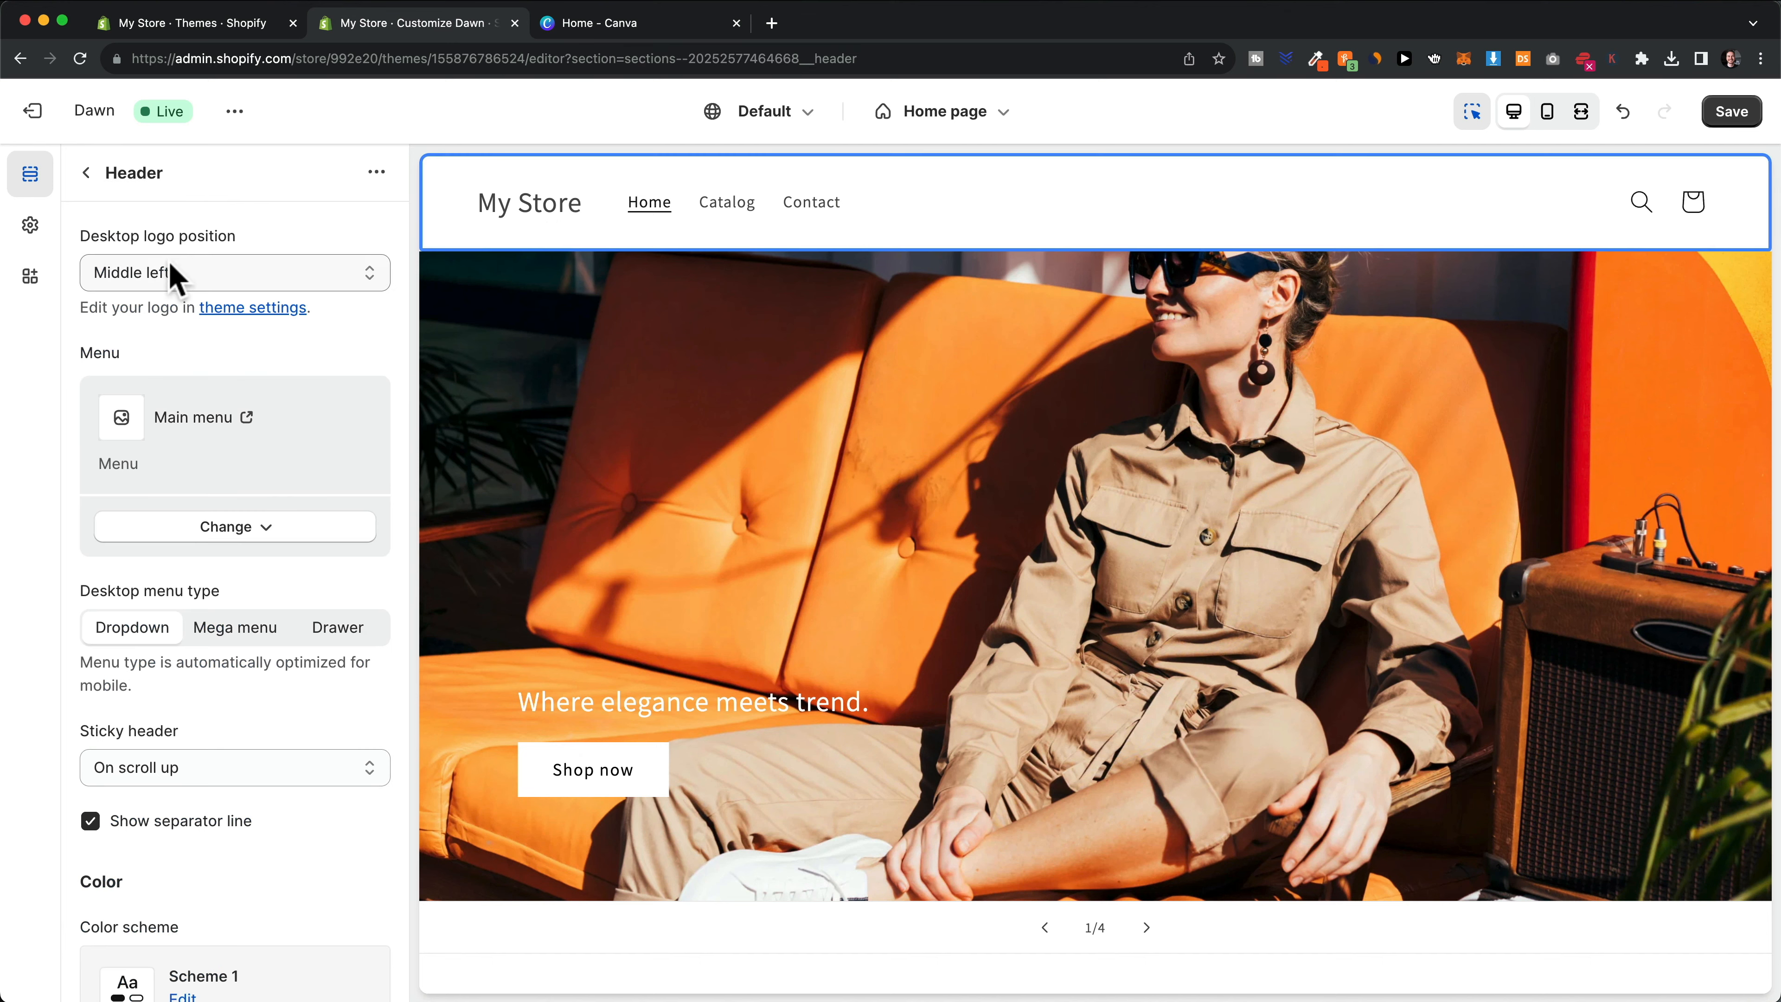
scroll(307, 355, "down", 10)
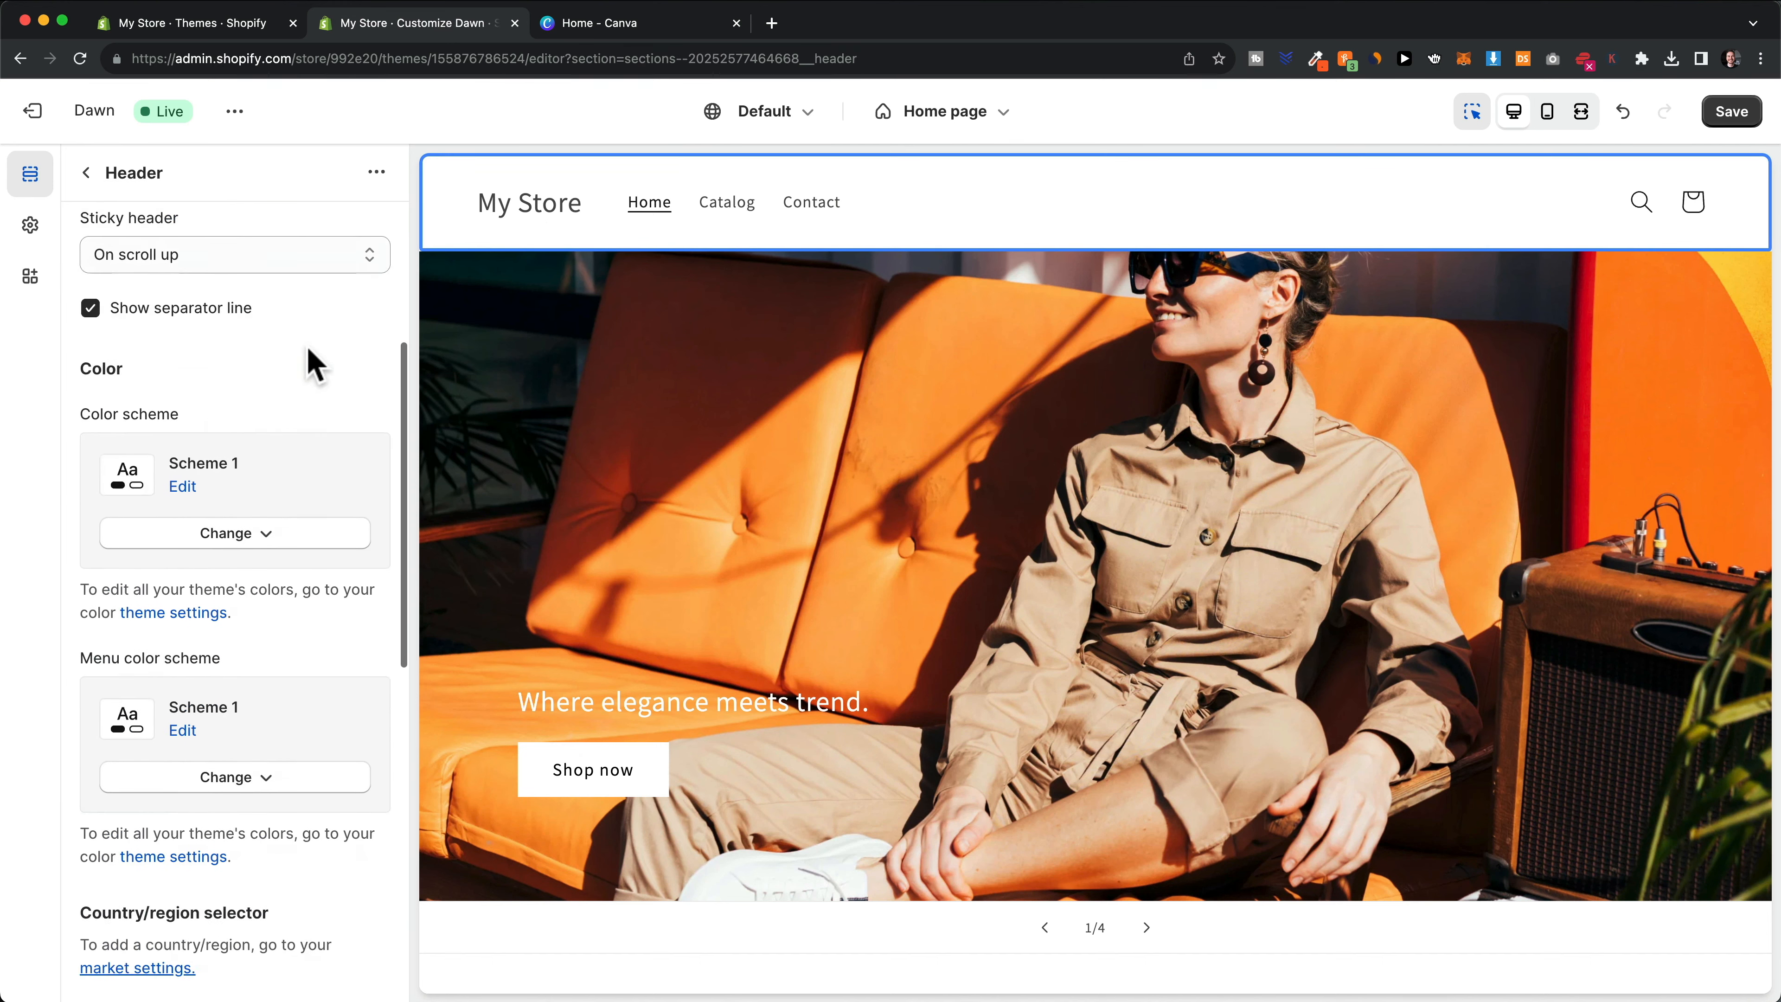
scroll(326, 392, "down", 10)
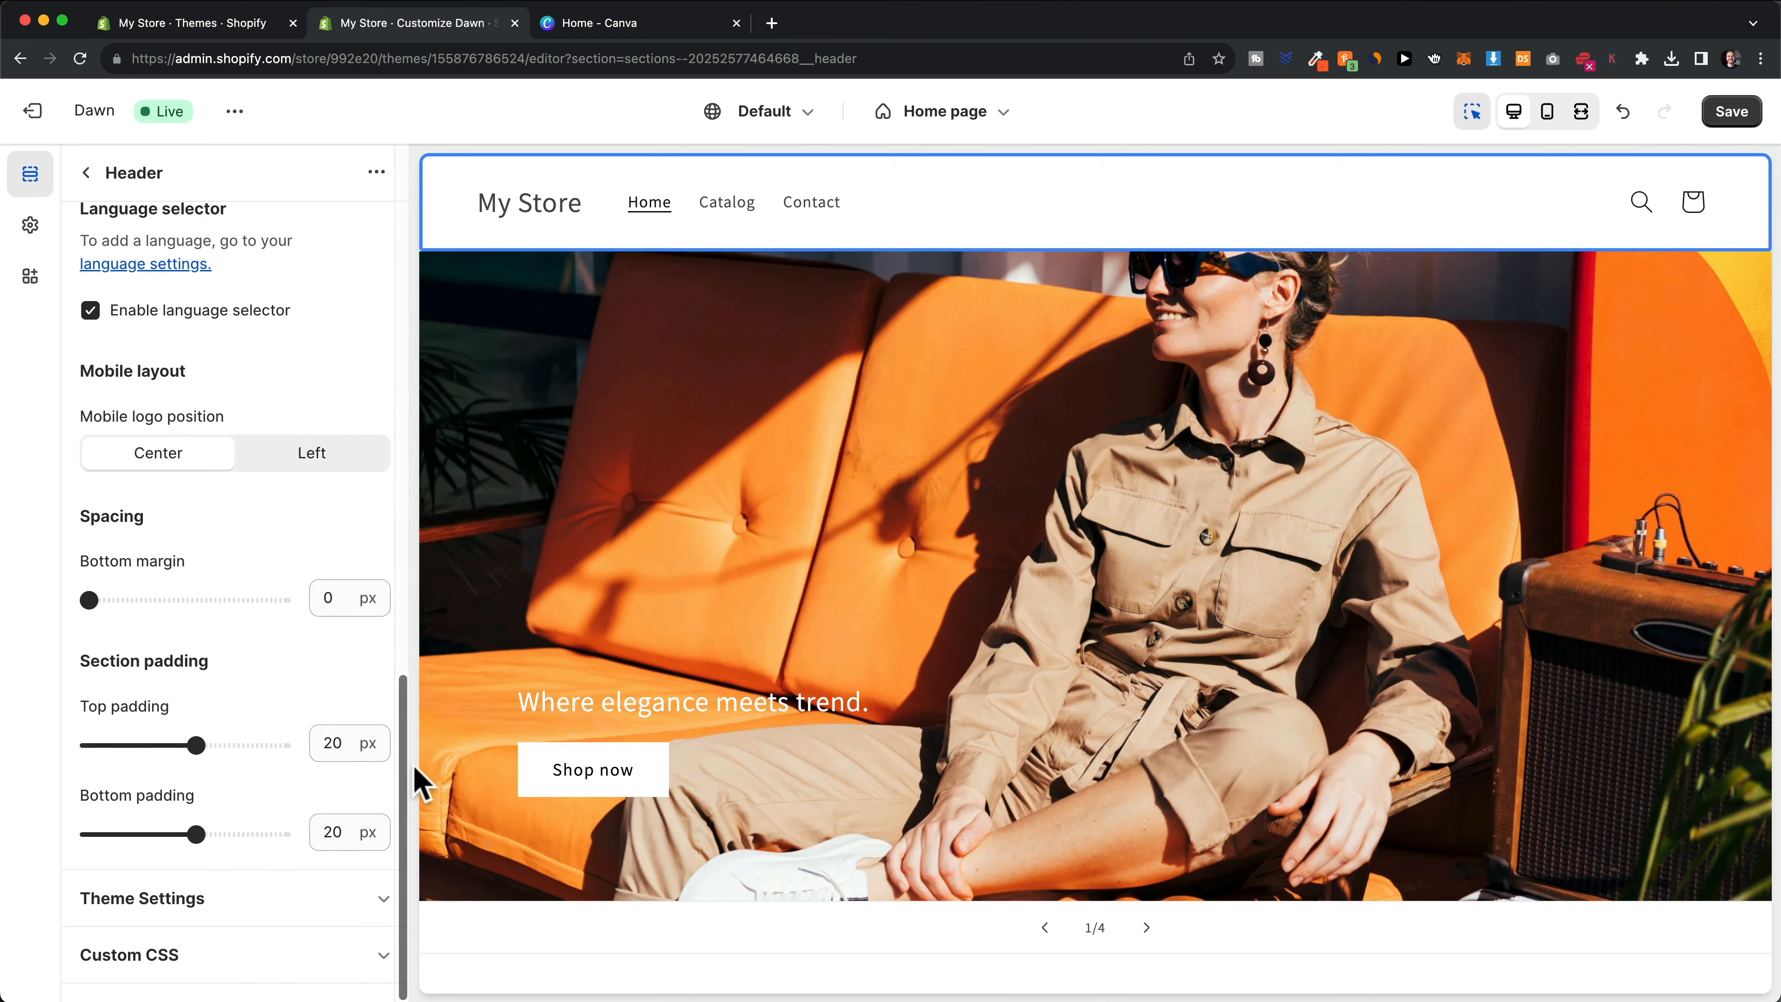
left_click(283, 904)
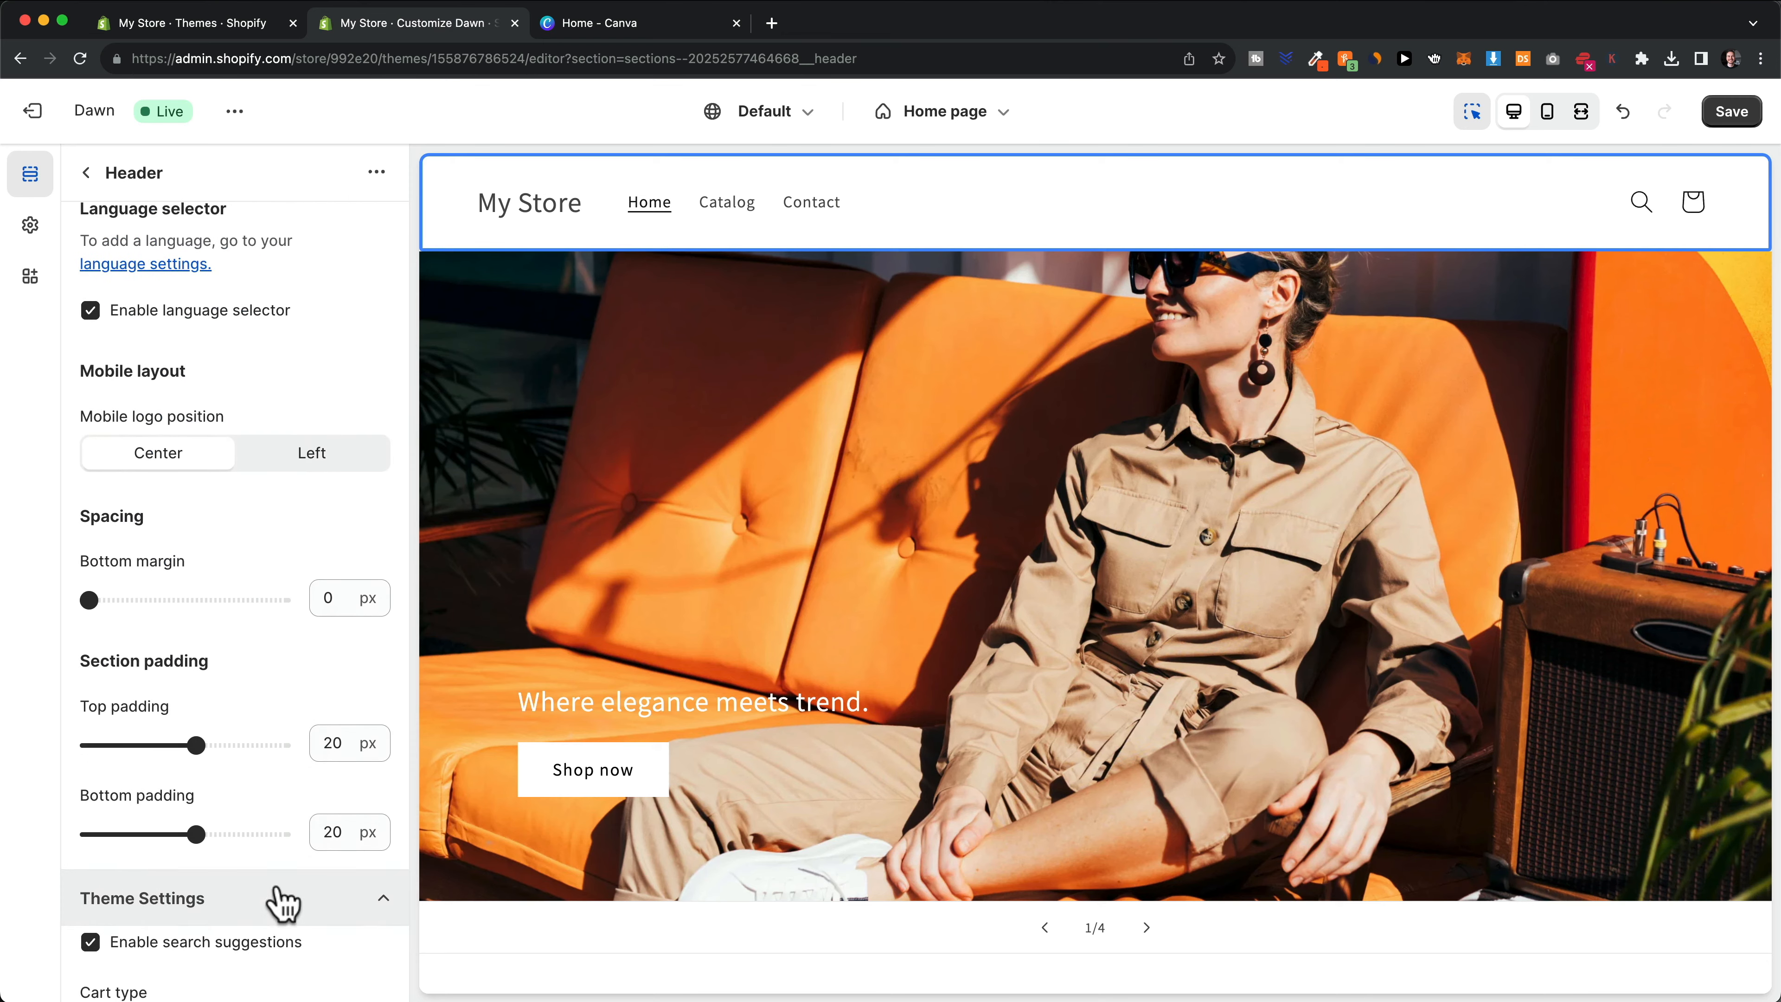
scroll(283, 905, "down", 15)
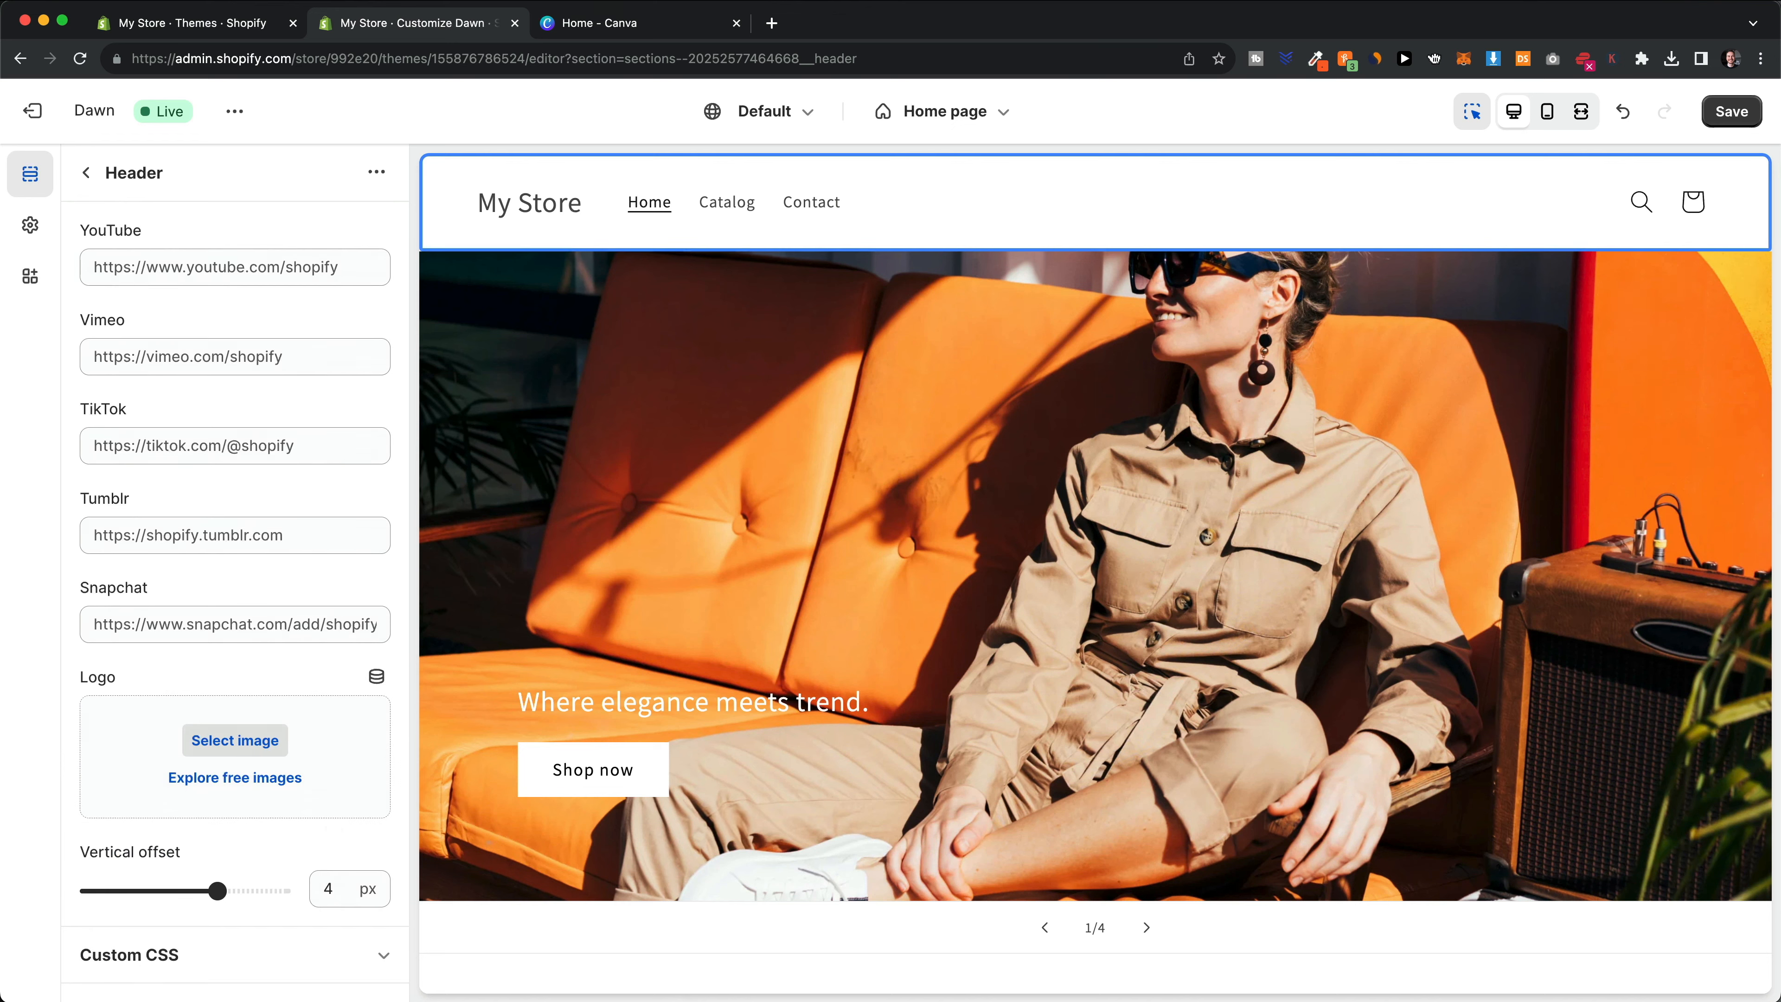
left_click_drag(564, 935, 253, 746)
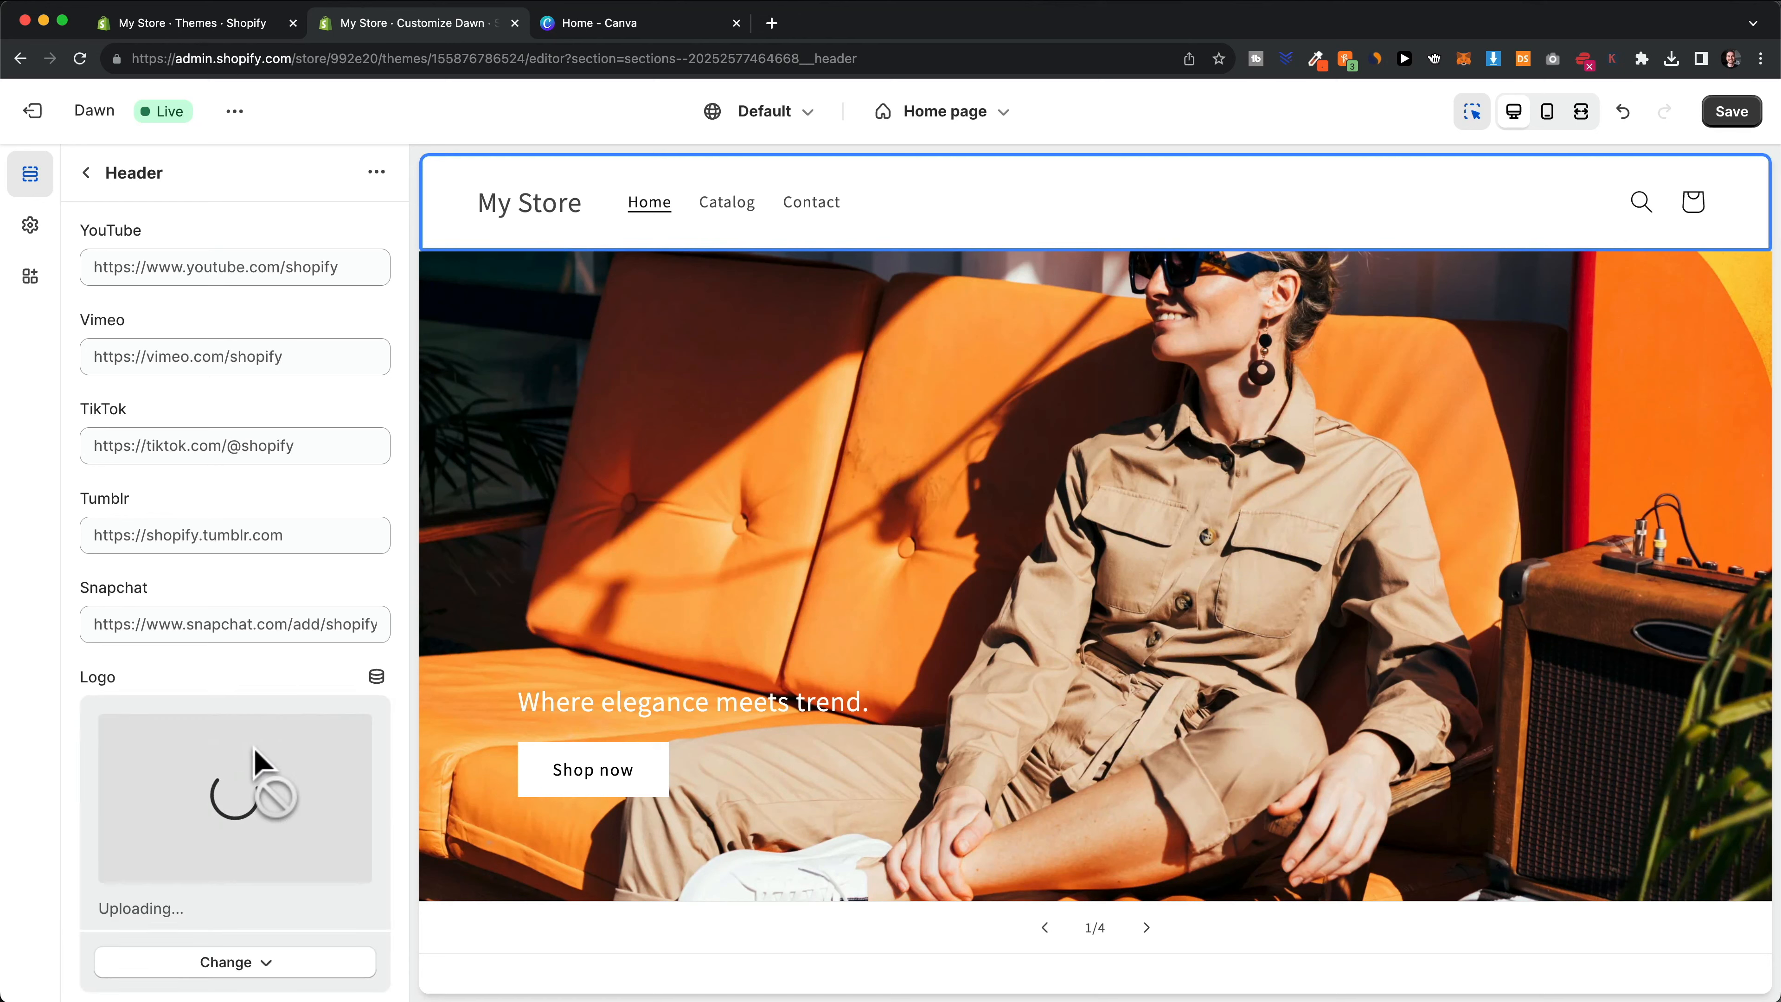
scroll(258, 807, "down", 4)
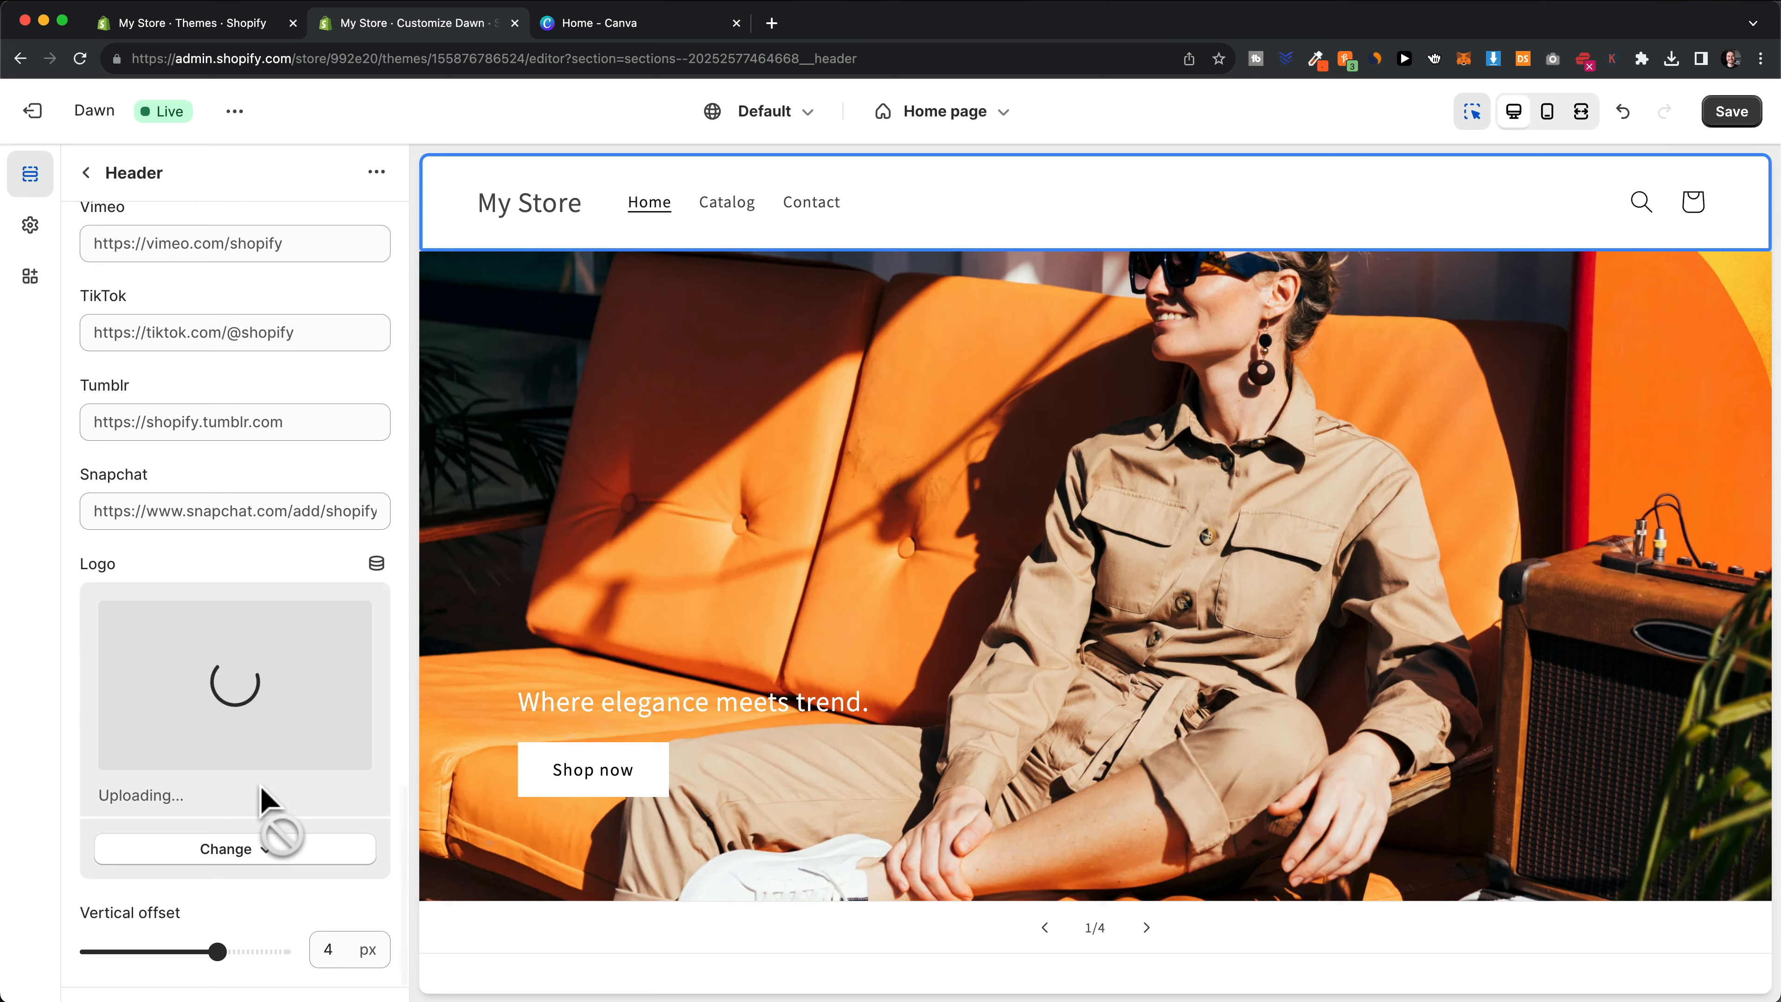
scroll(330, 783, "down", 2)
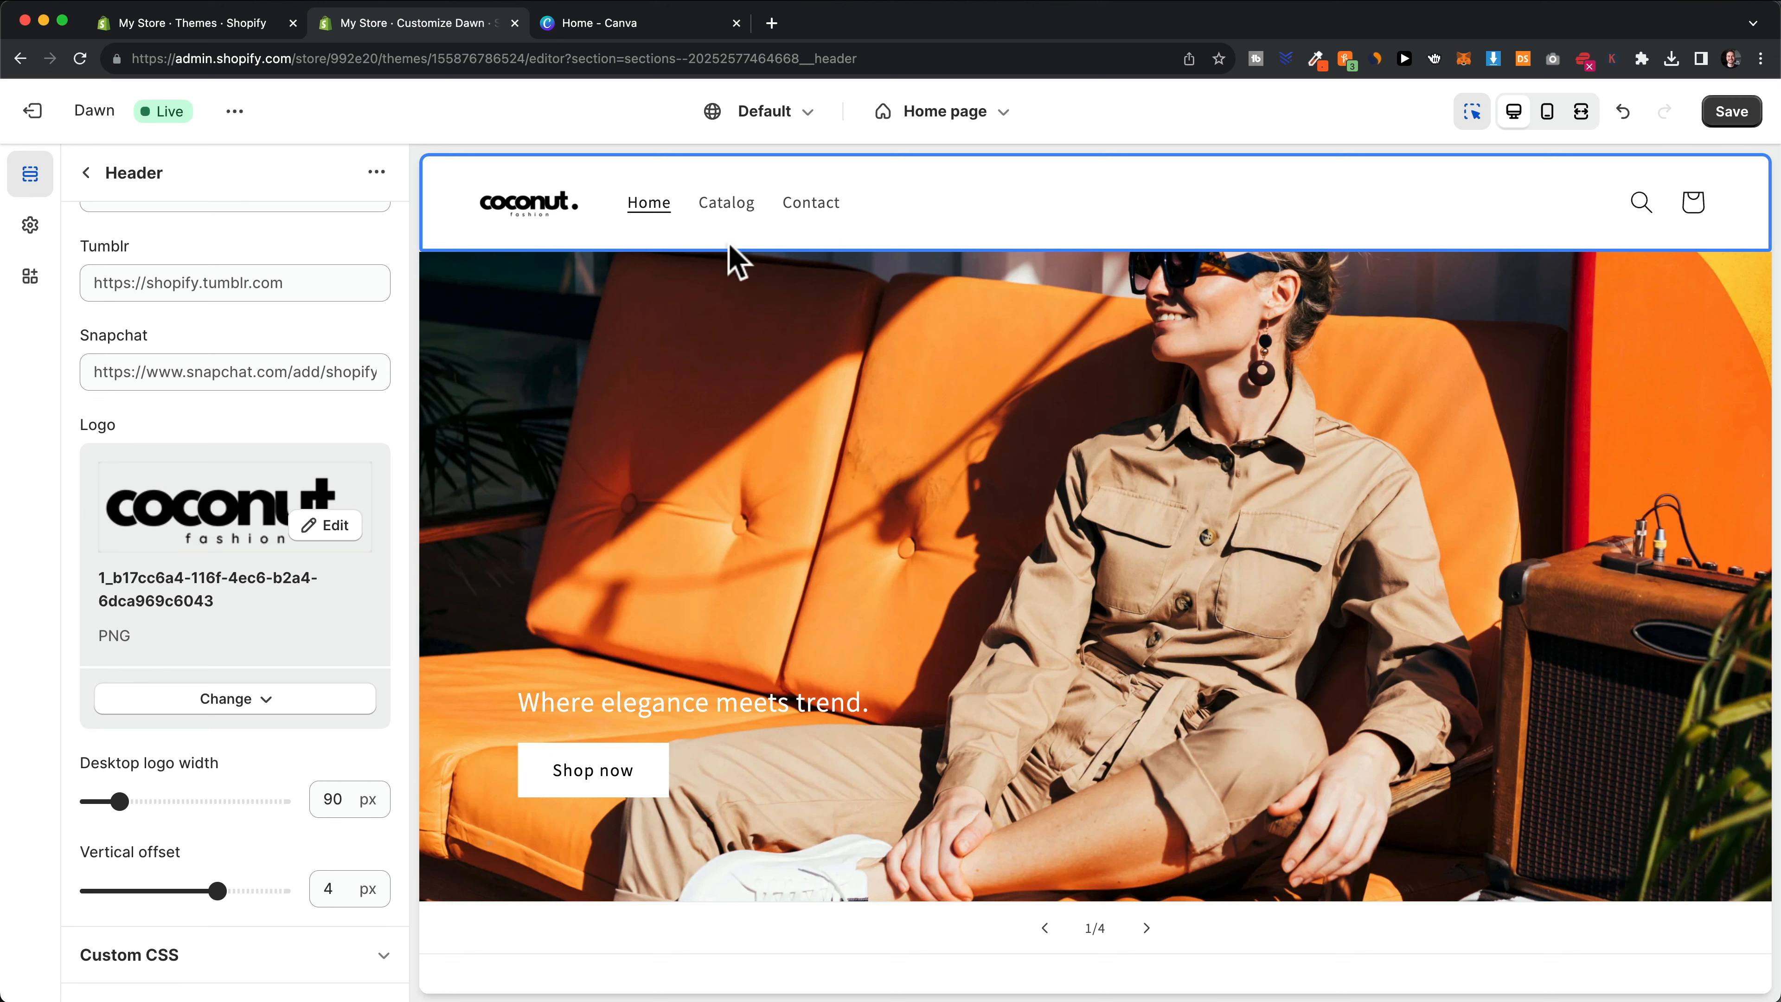
Switch to Canva, search the templates for "fashion store logo" and browse the logo designs
left_click(665, 28)
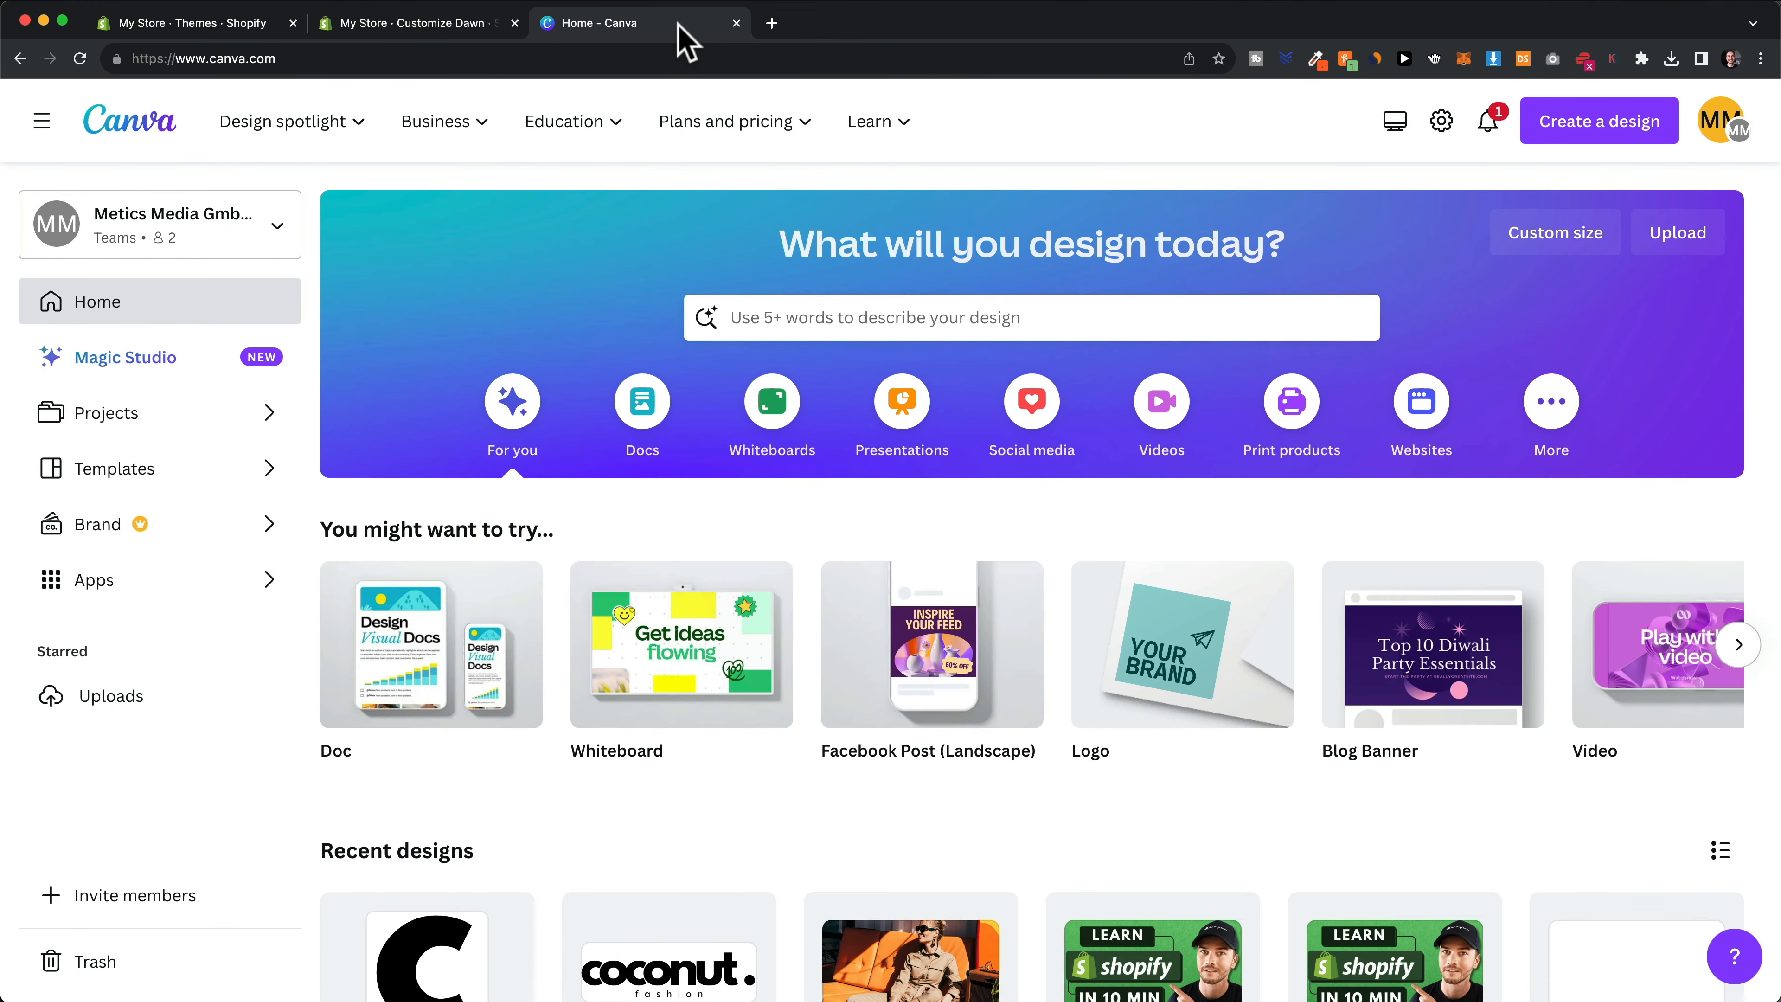
left_click(856, 319)
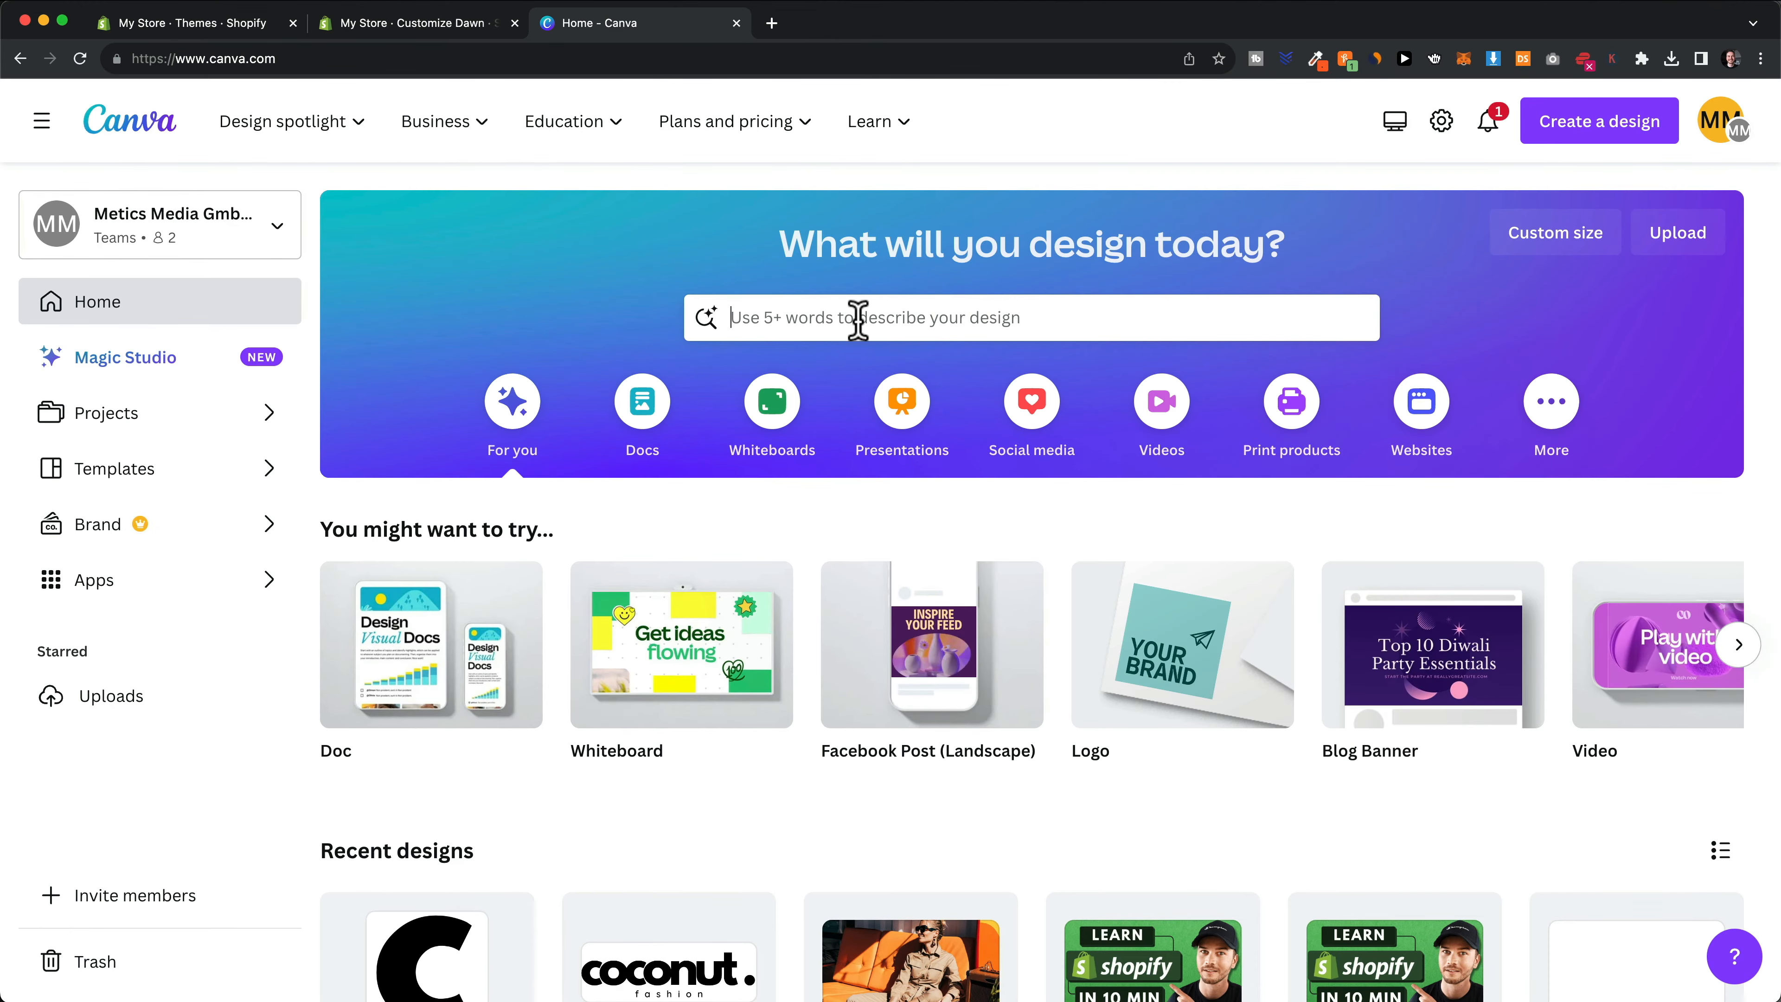
type("fashion st")
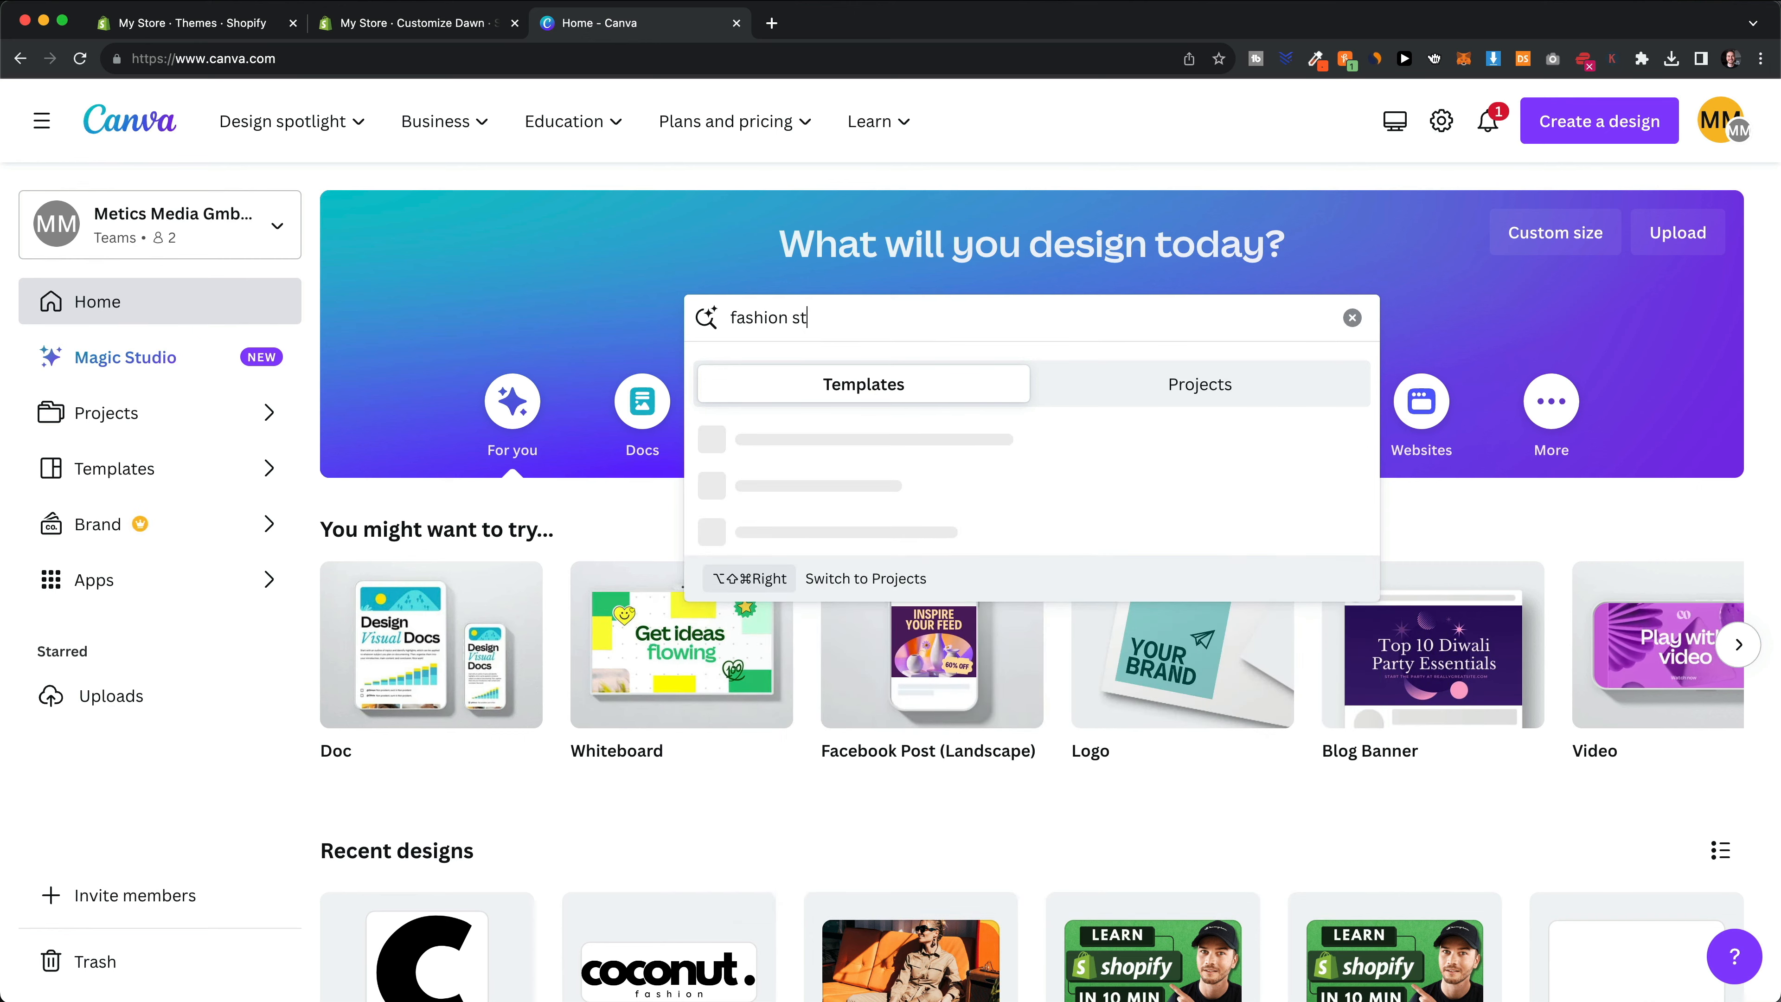
type("ore logo")
key("Return")
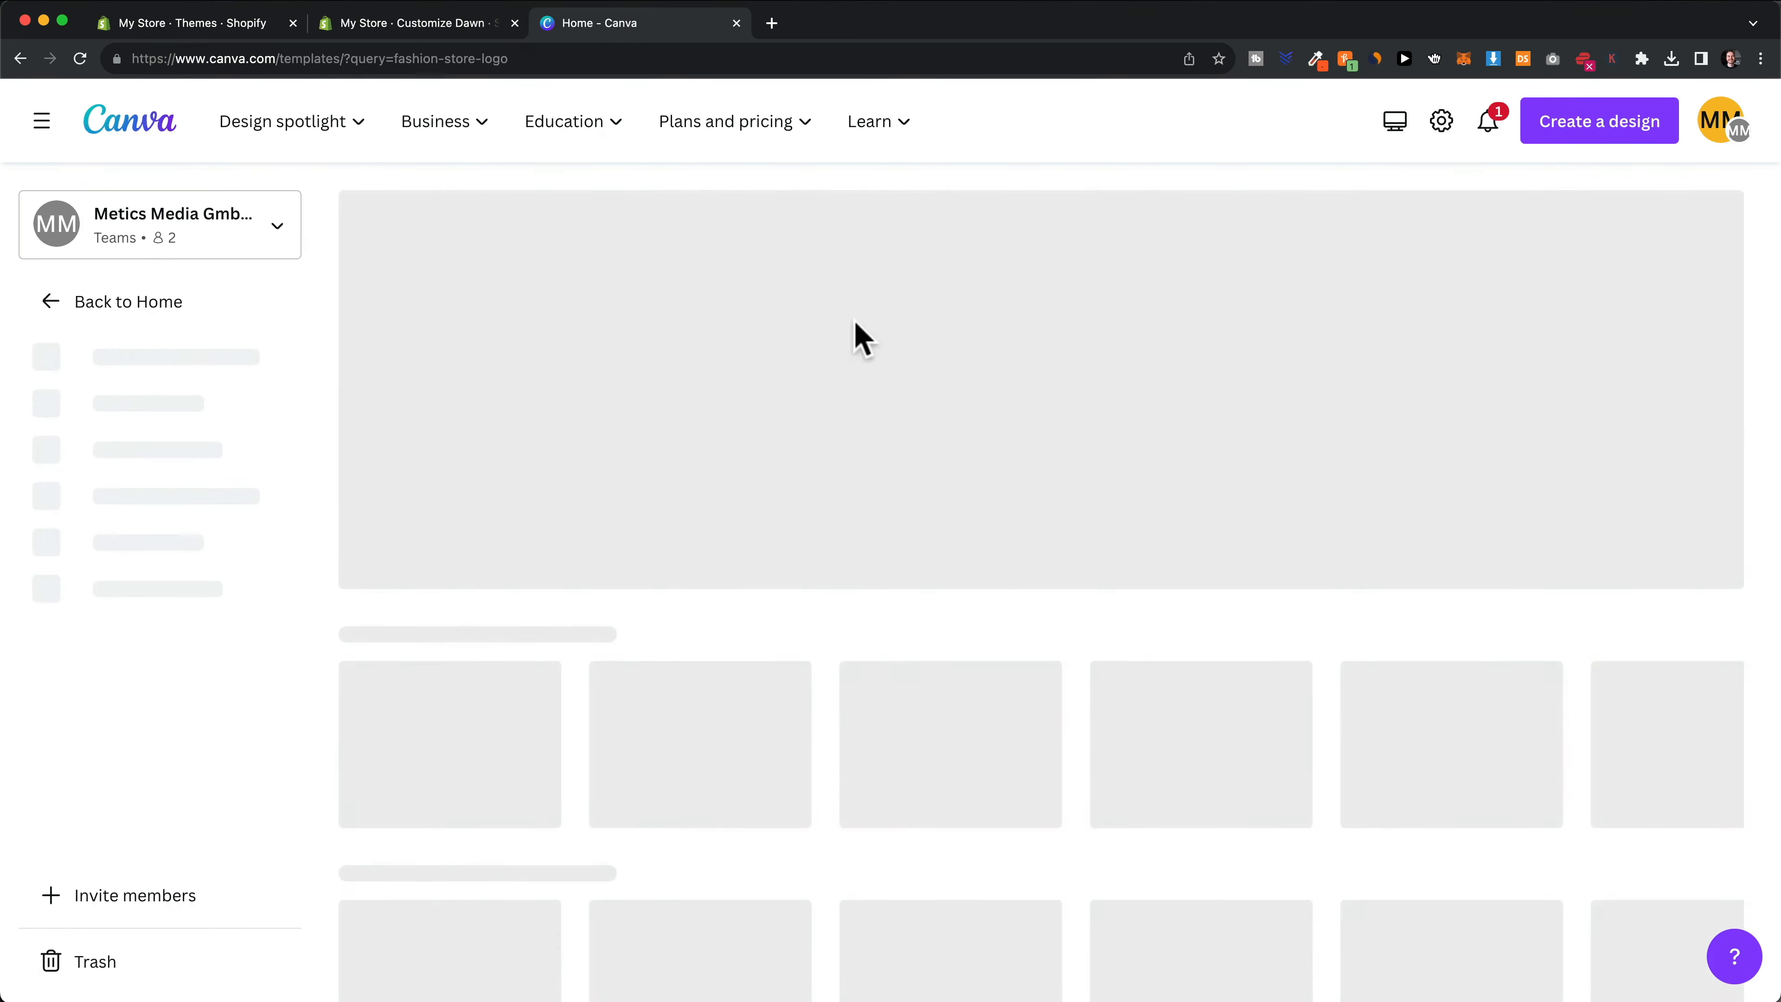
scroll(1154, 619, "down", 7)
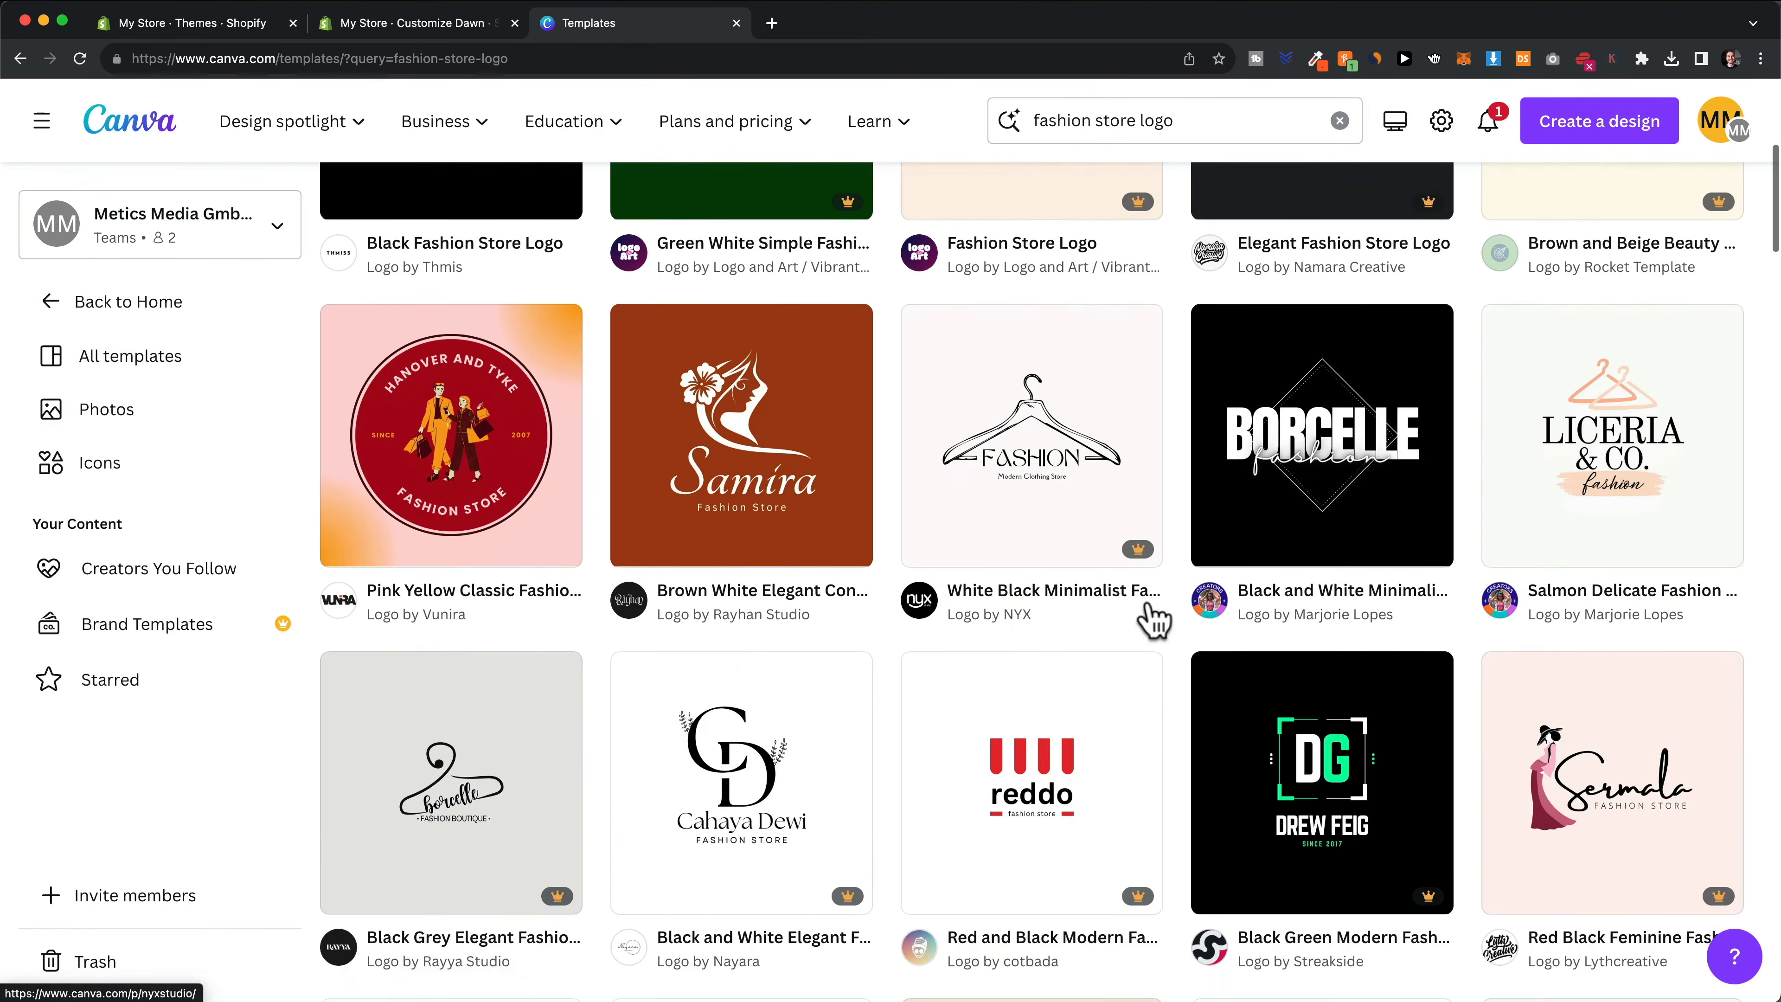
Switch back to the Shopify theme editor and set the desktop logo width to 120 px
scroll(1379, 526, "up", 2)
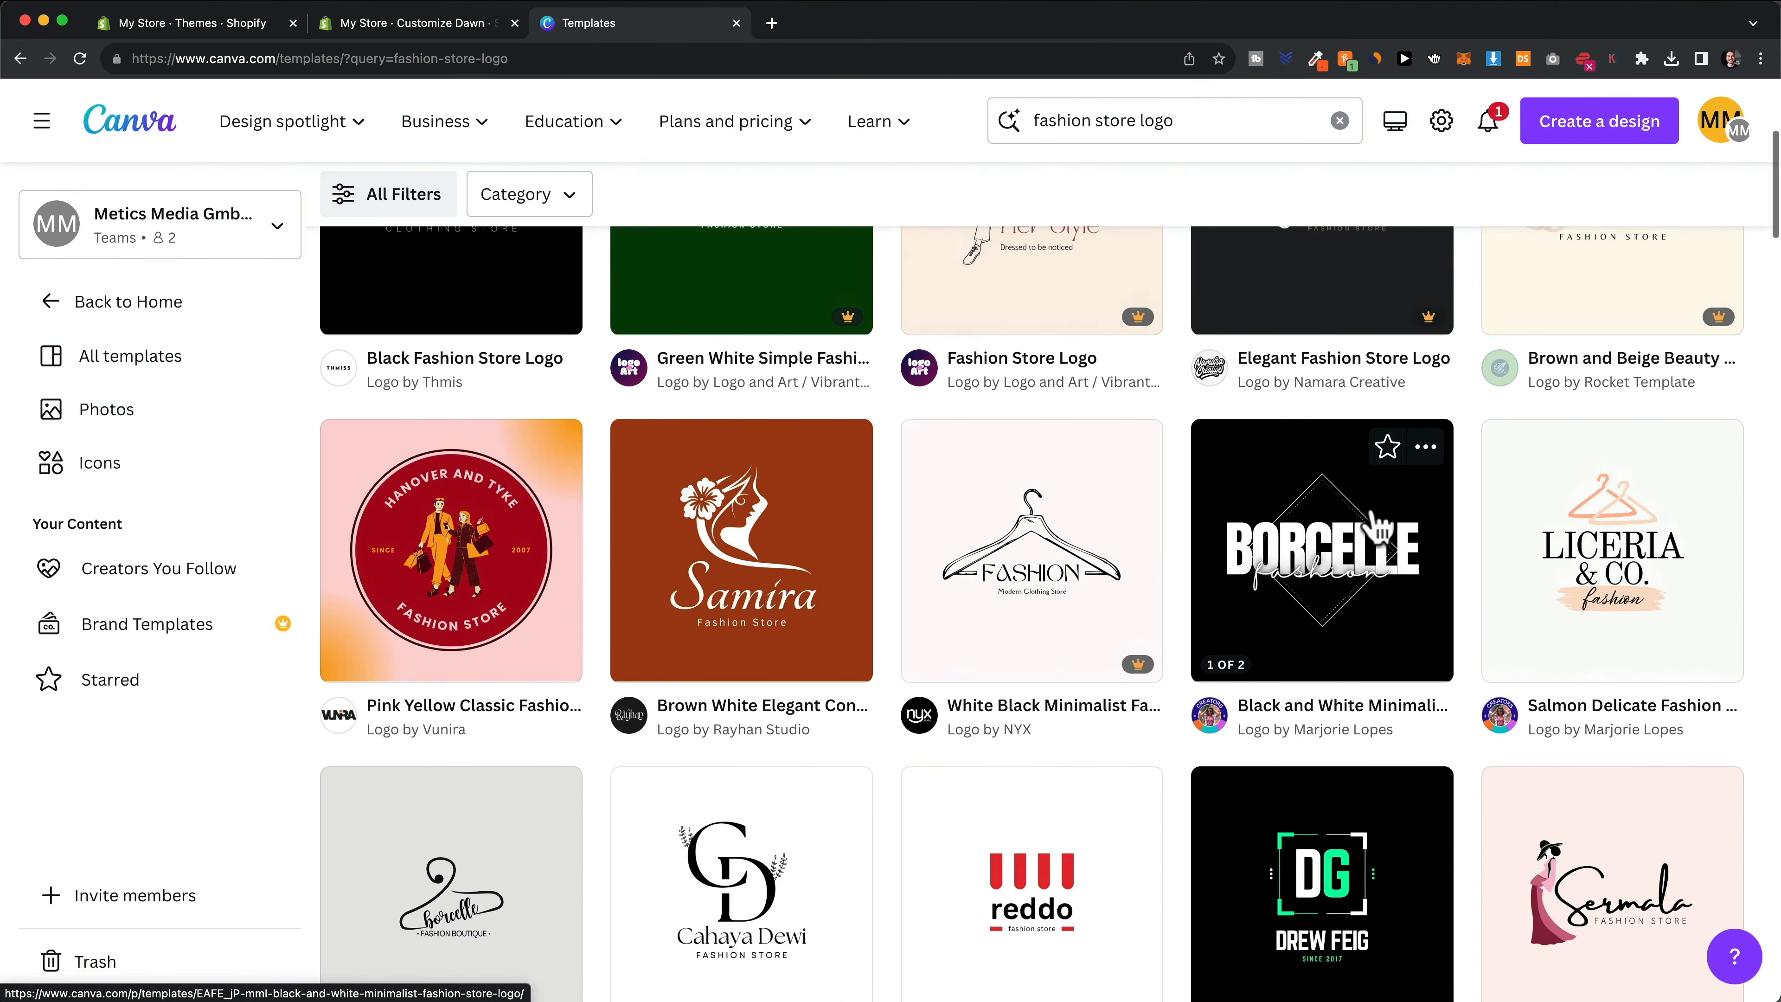
scroll(1378, 526, "up", 2)
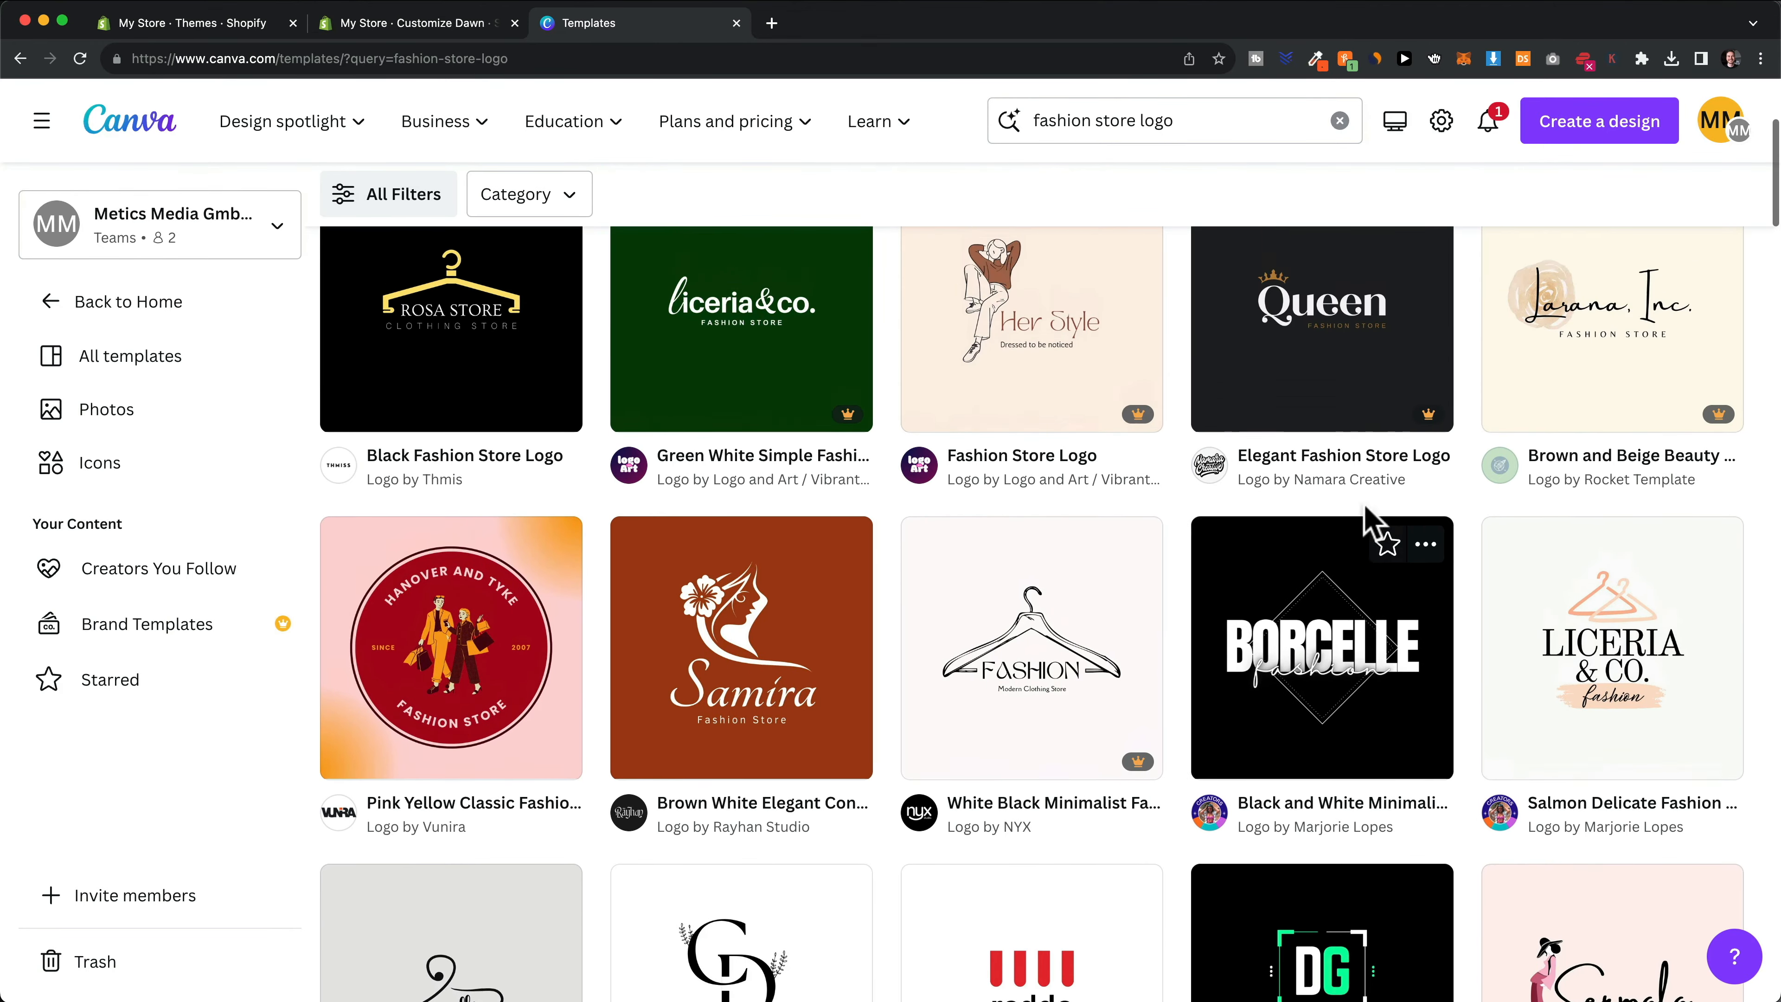
scroll(1378, 526, "up", 2)
left_click(417, 22)
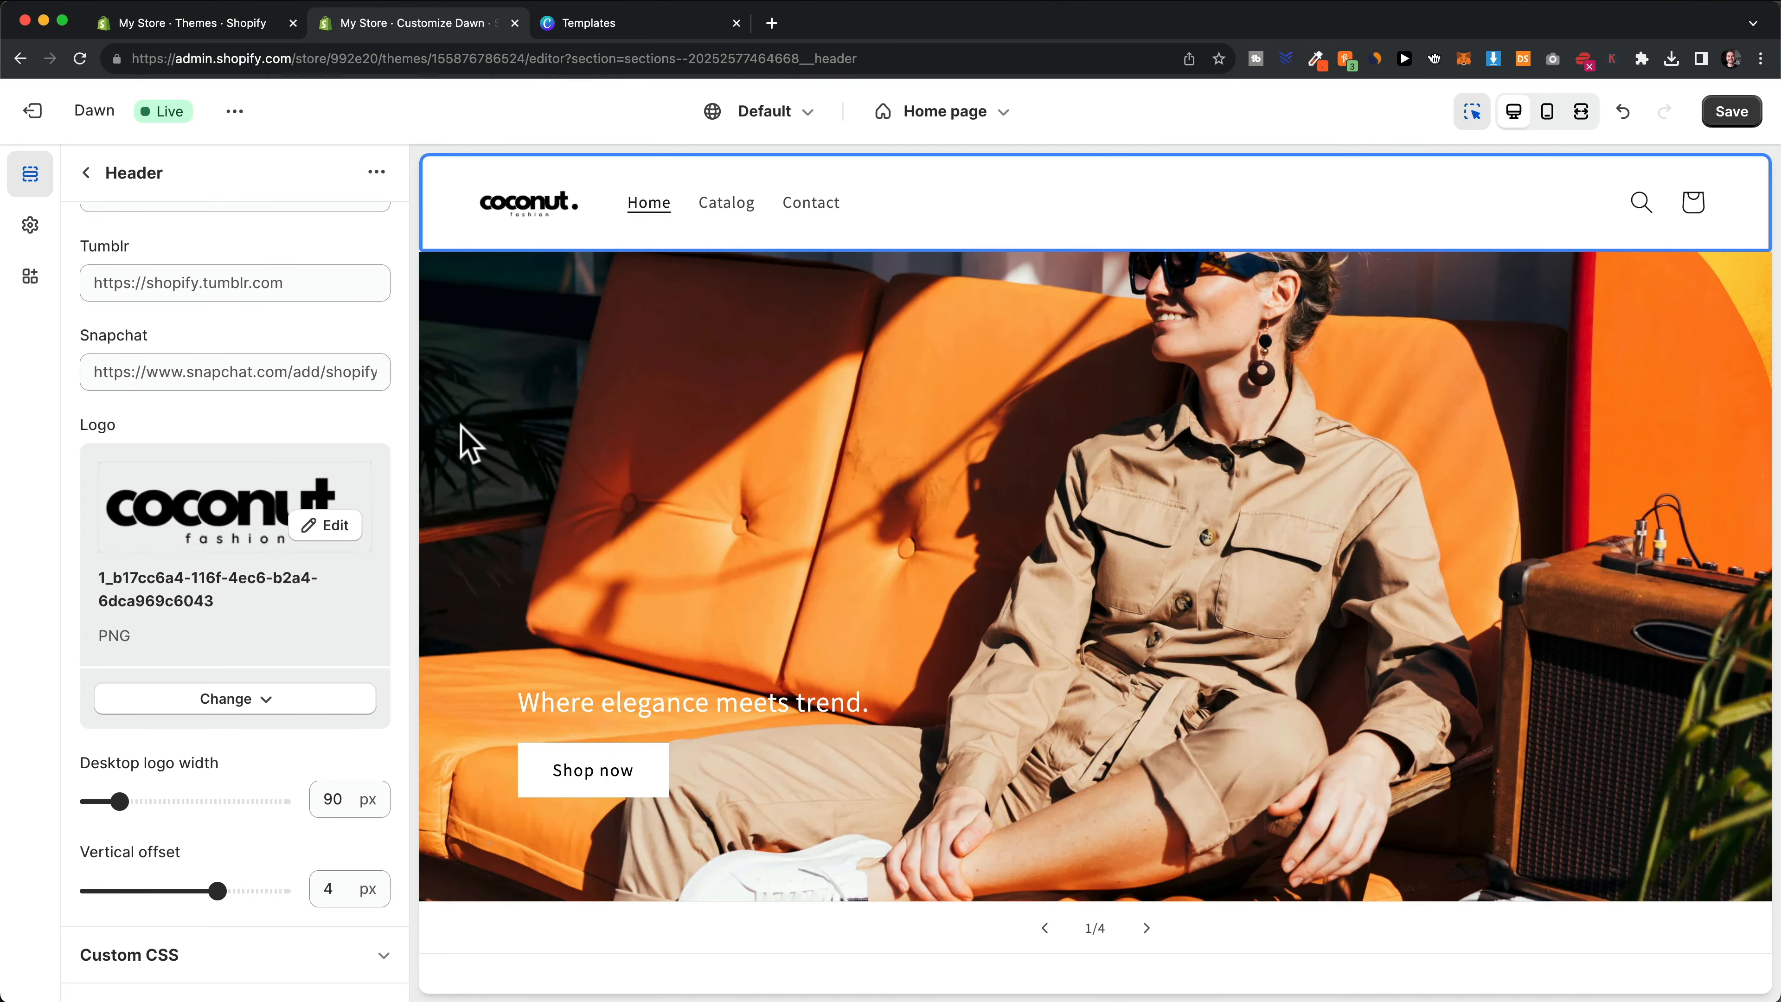
left_click_drag(119, 801, 136, 801)
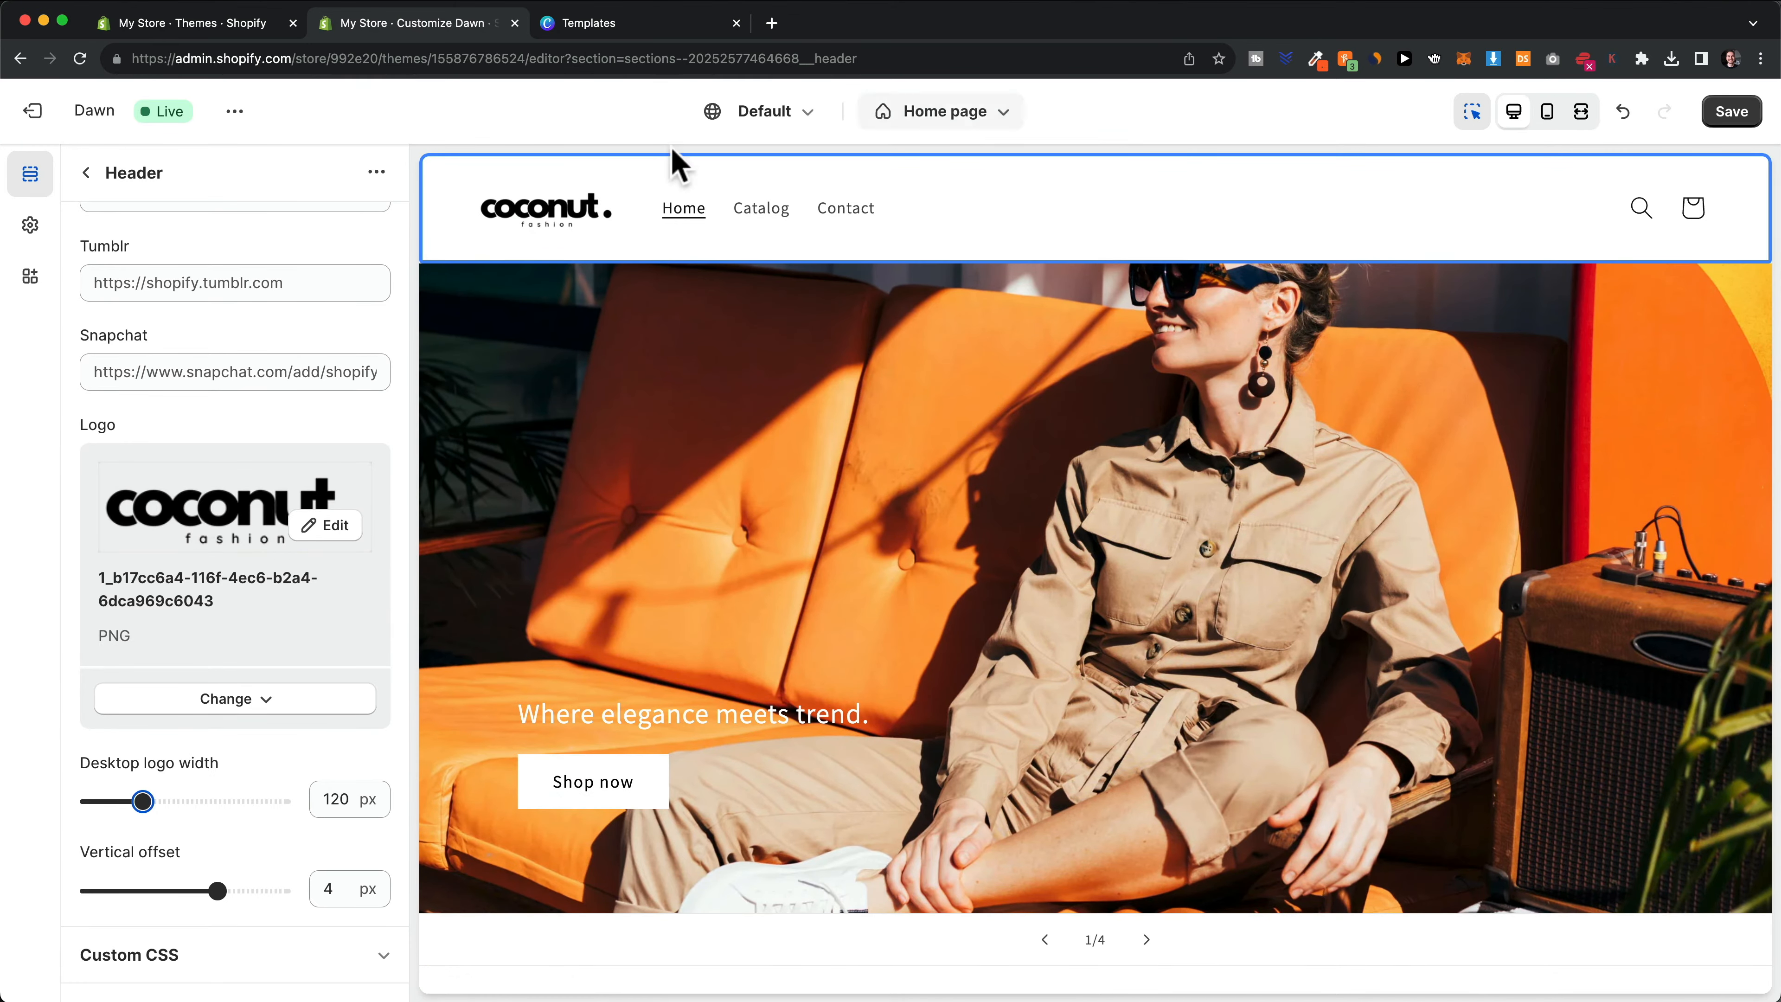
Set the Header section's desktop logo position to Middle center
scroll(290, 701, "up", 8)
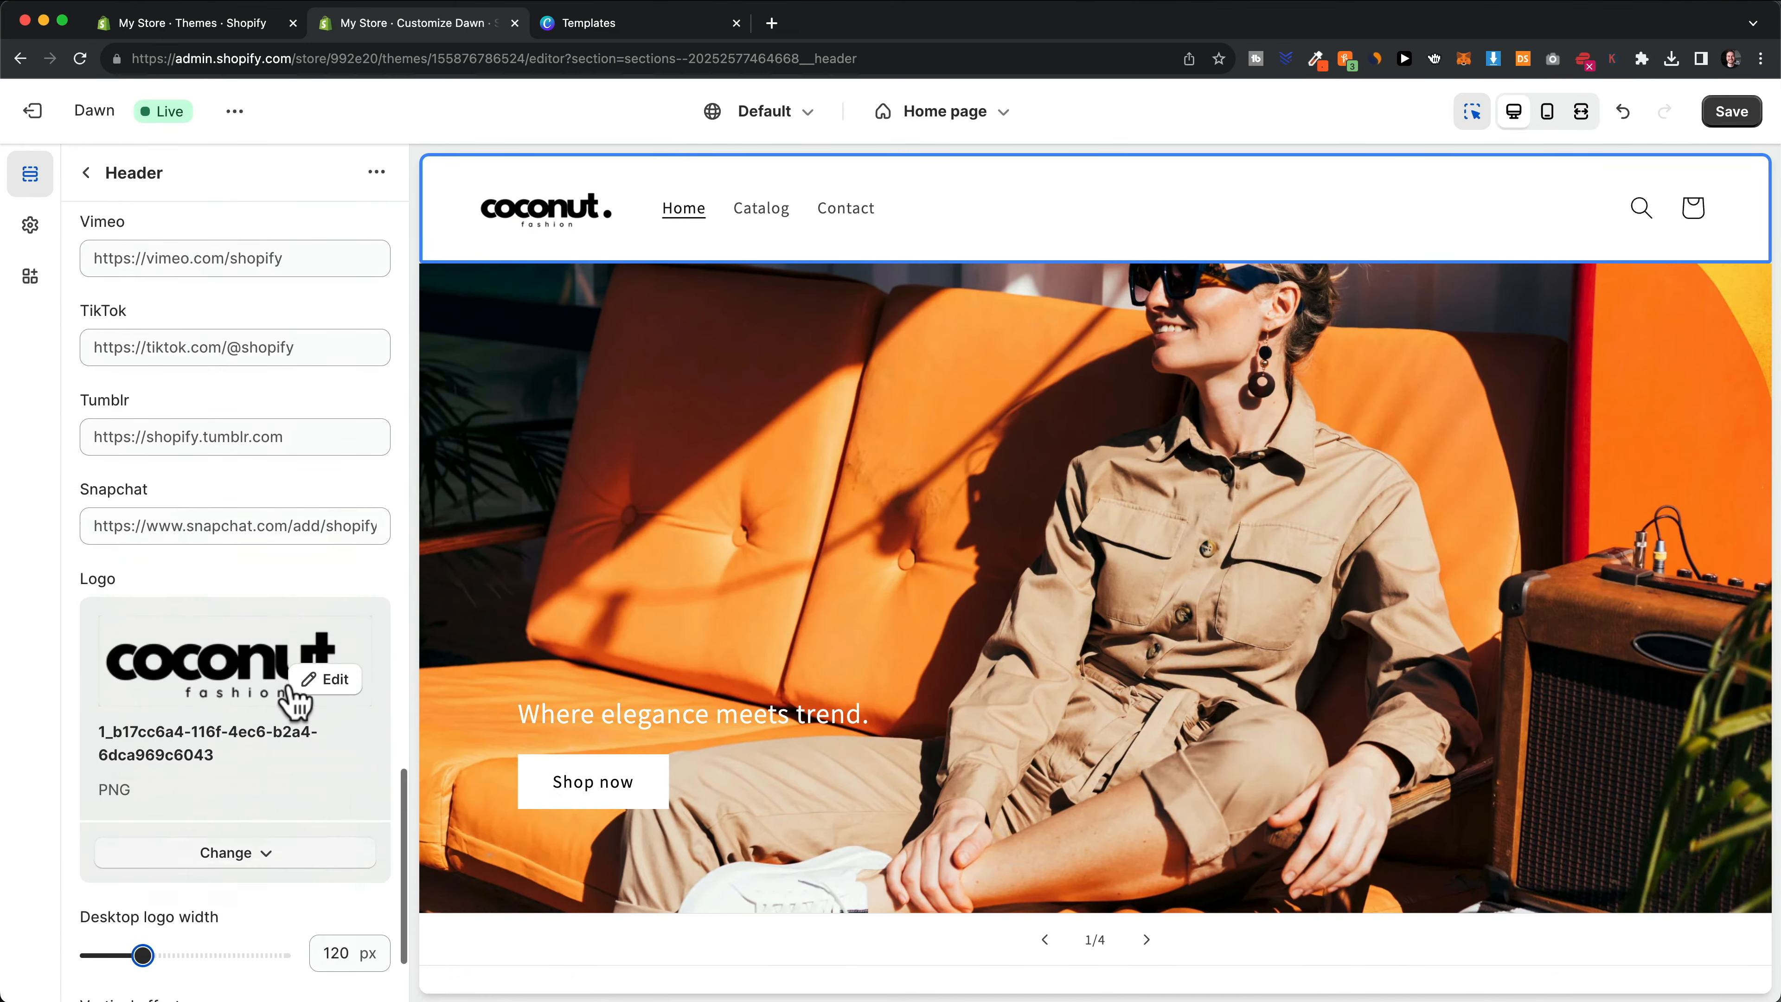
scroll(295, 701, "up", 15)
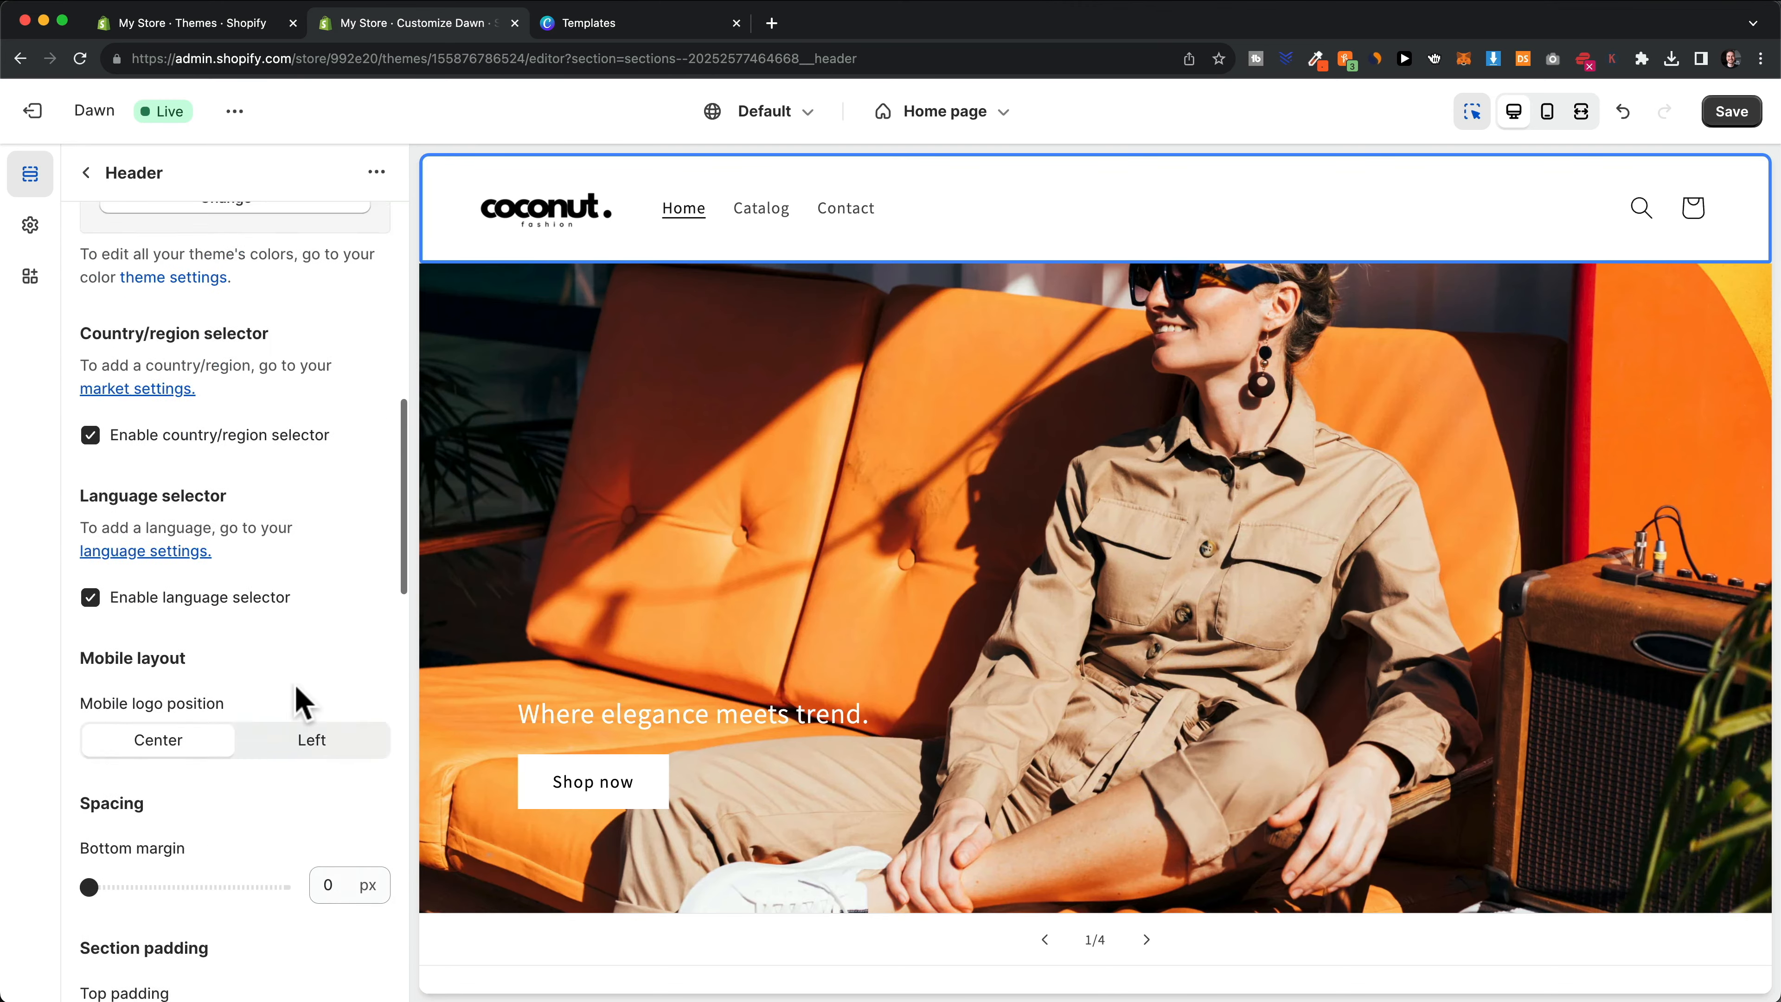
scroll(303, 701, "up", 8)
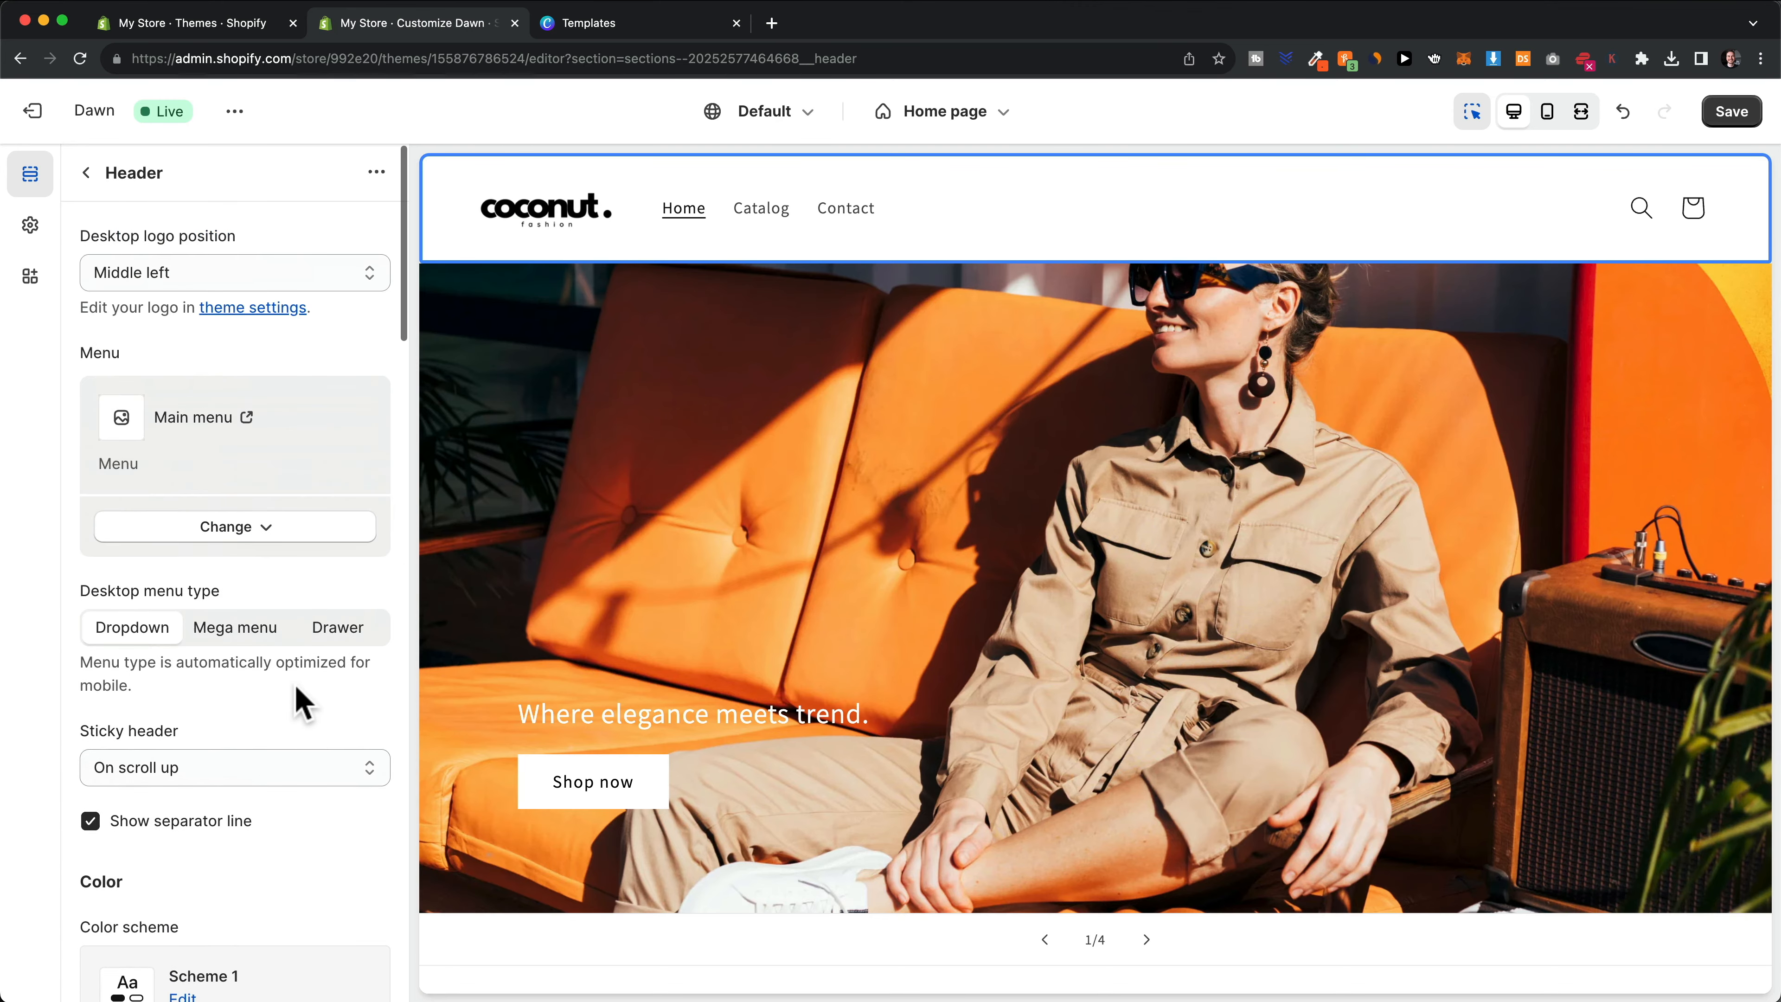
scroll(296, 691, "down", 2)
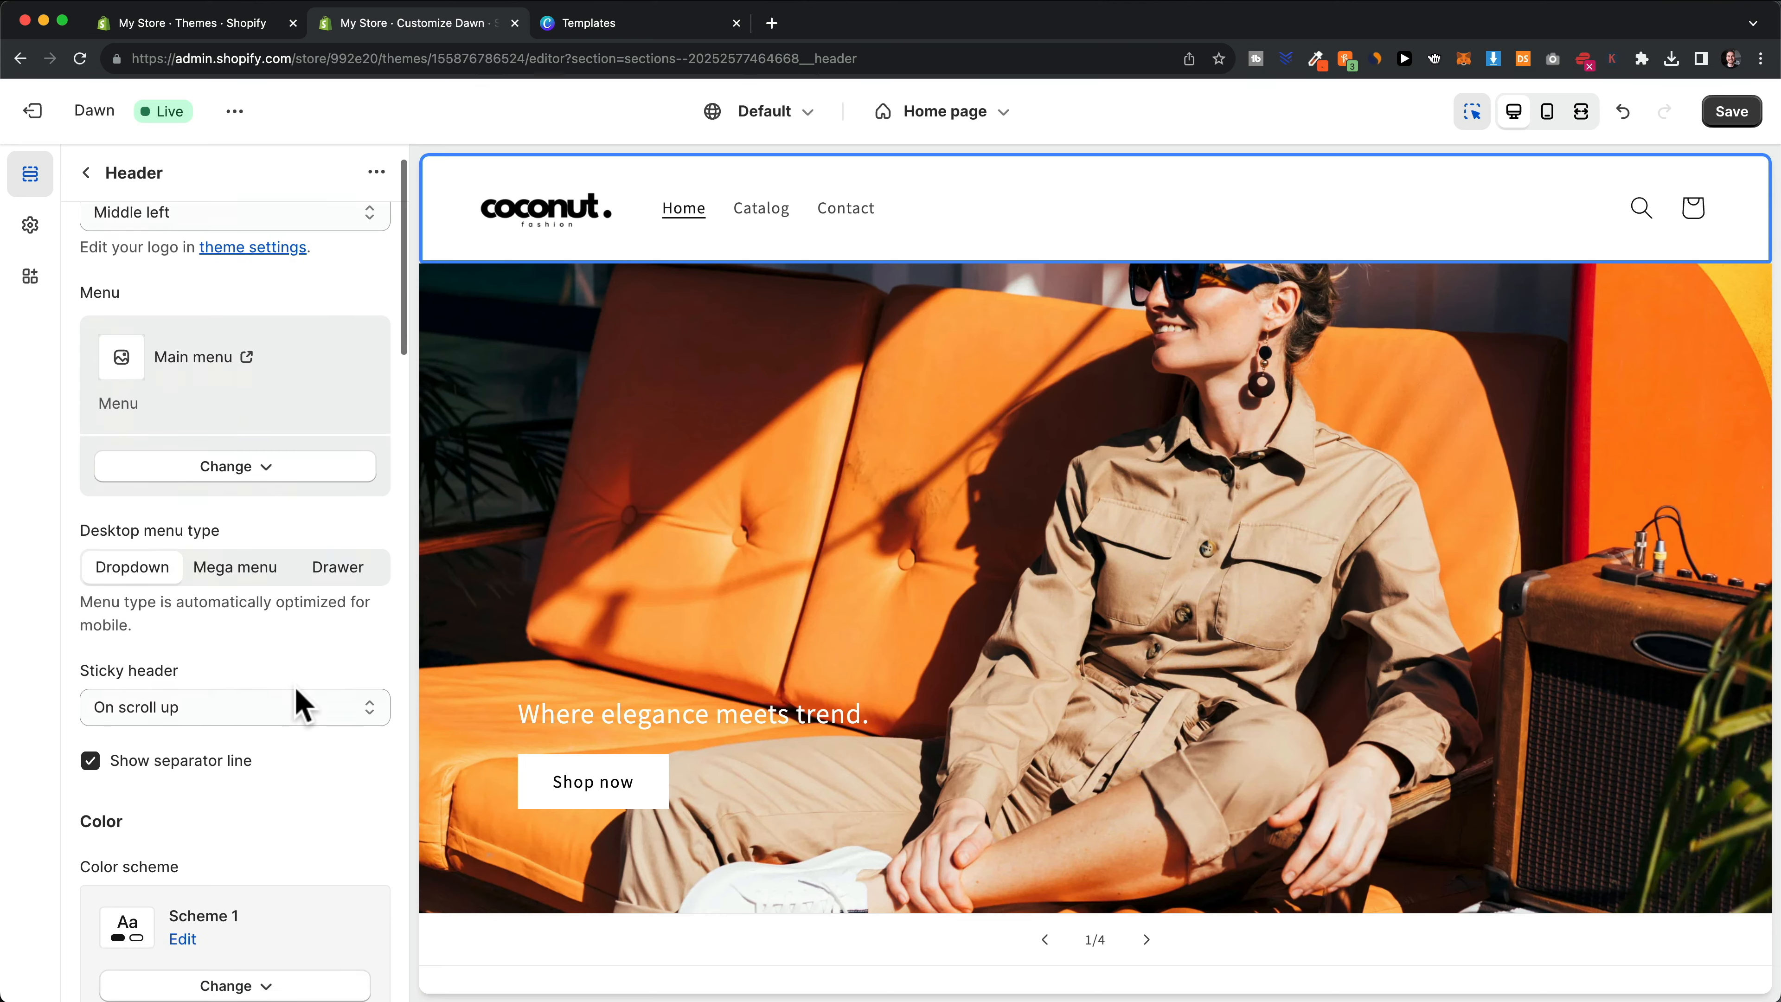
scroll(293, 702, "up", 2)
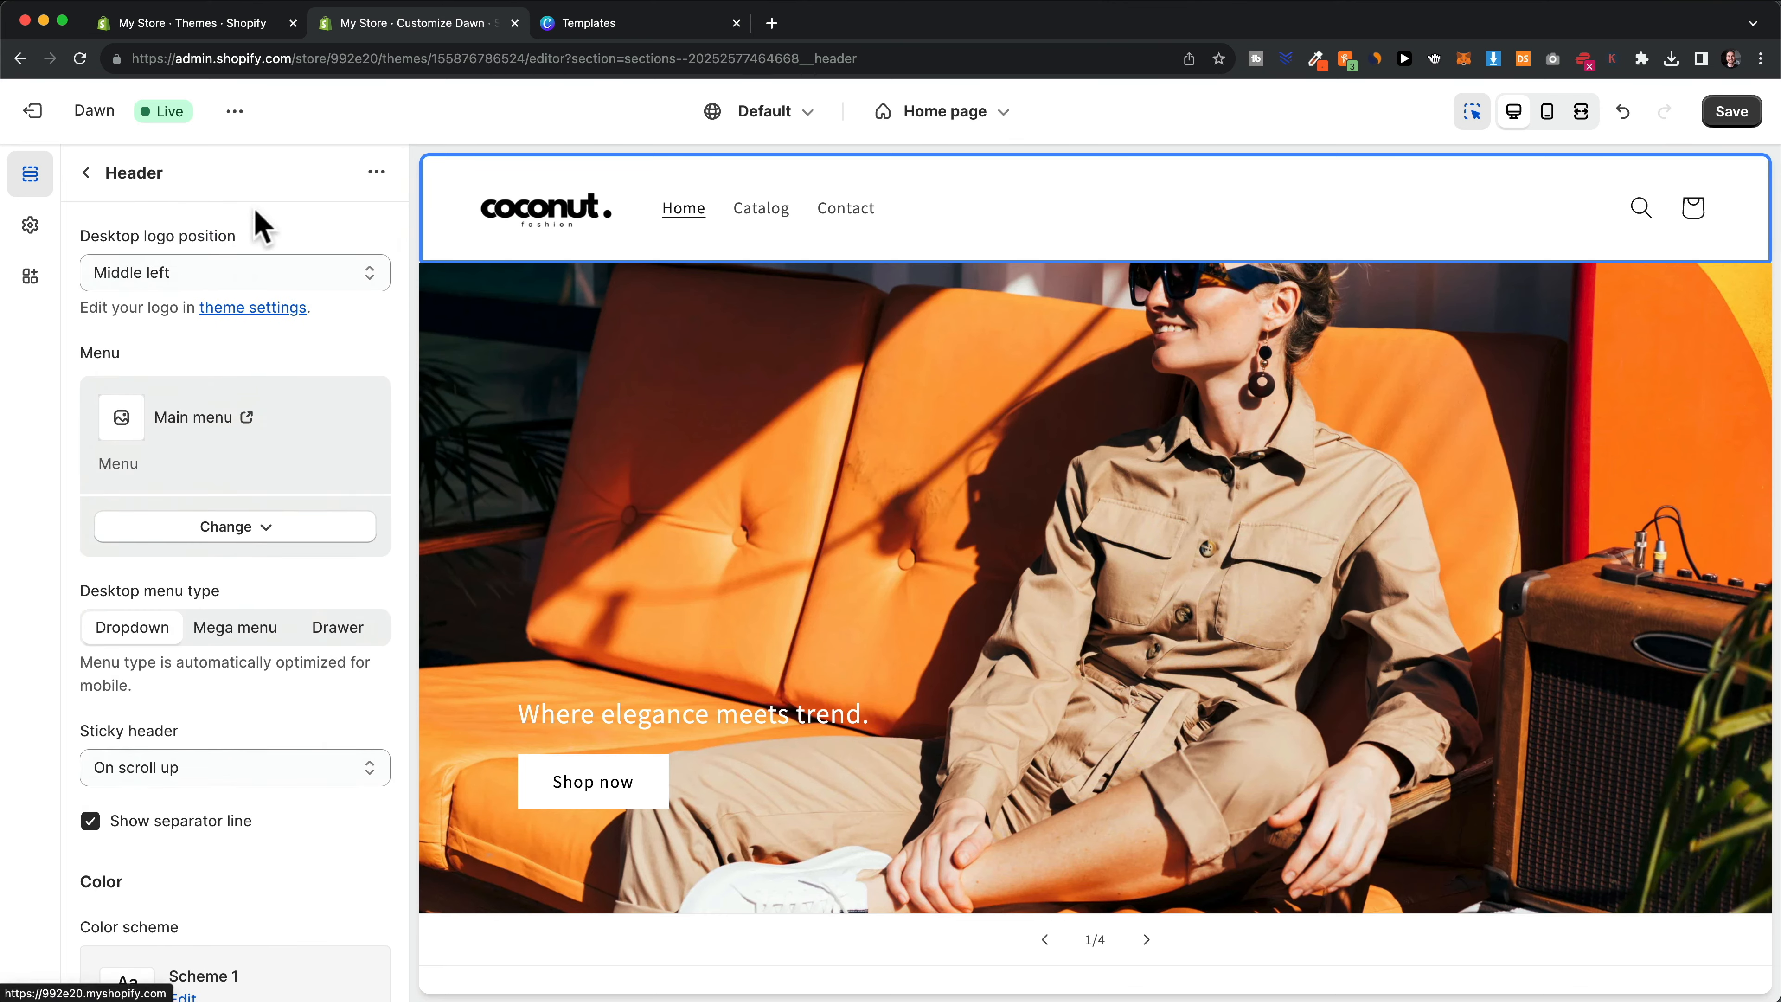
left_click(200, 284)
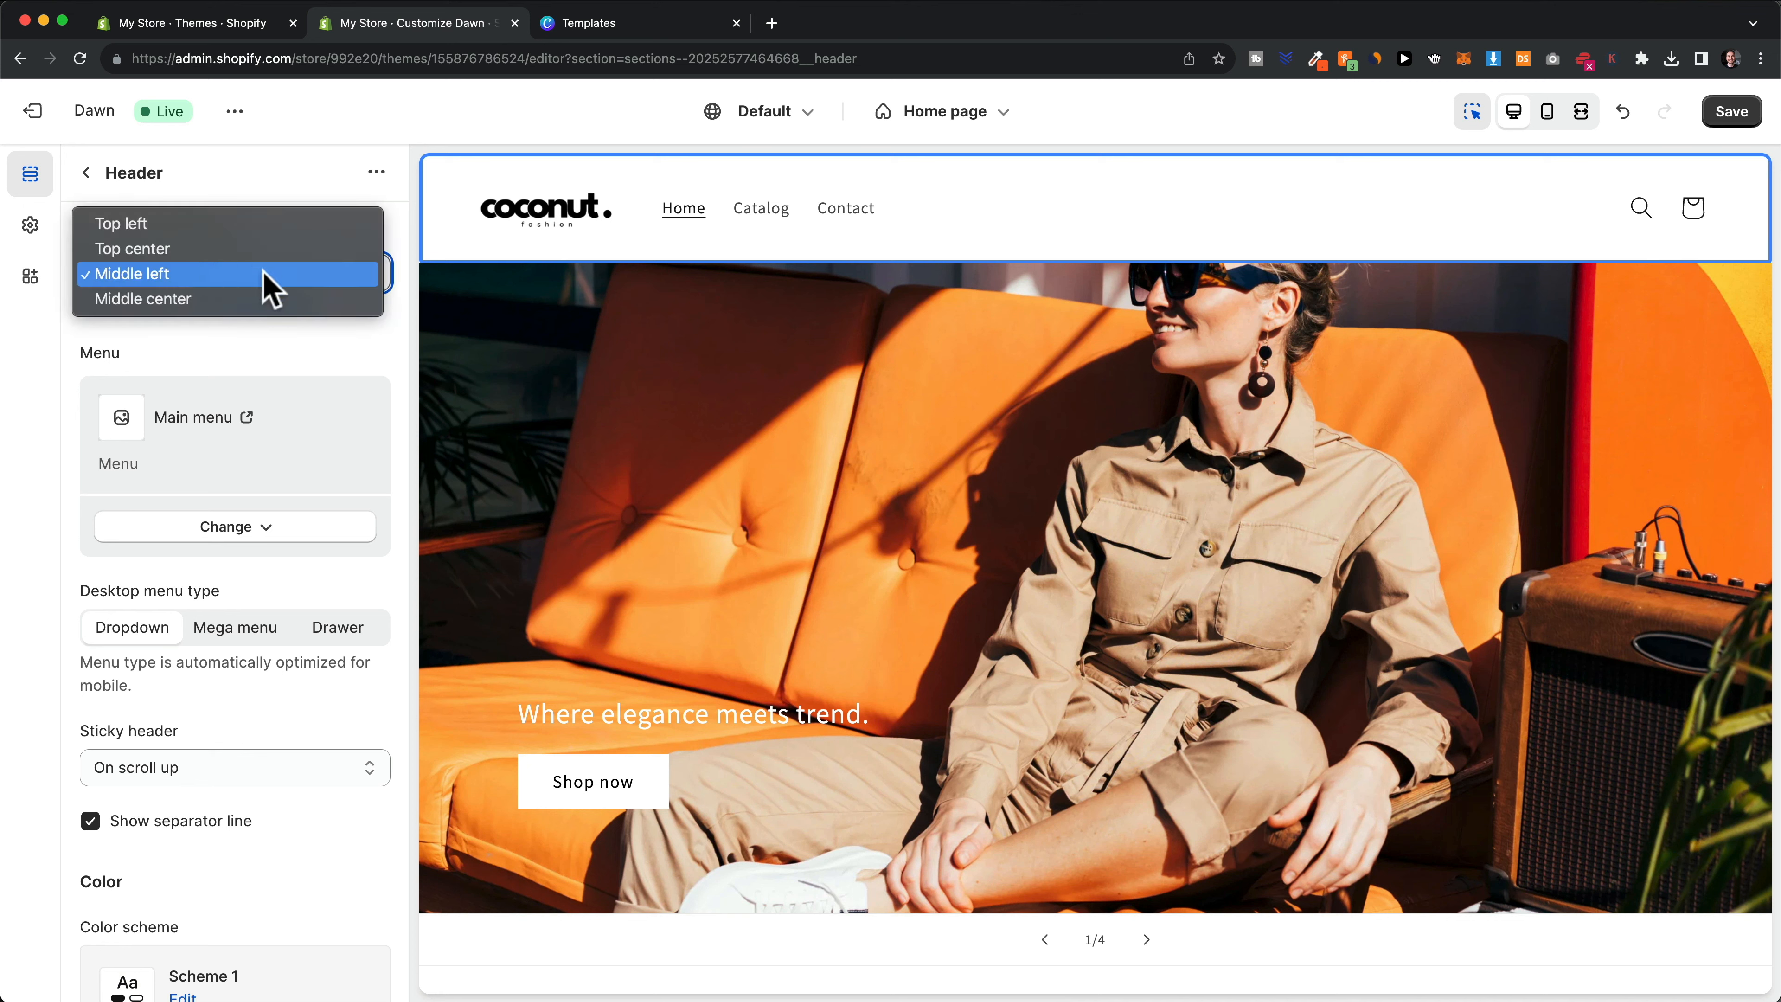
left_click(215, 300)
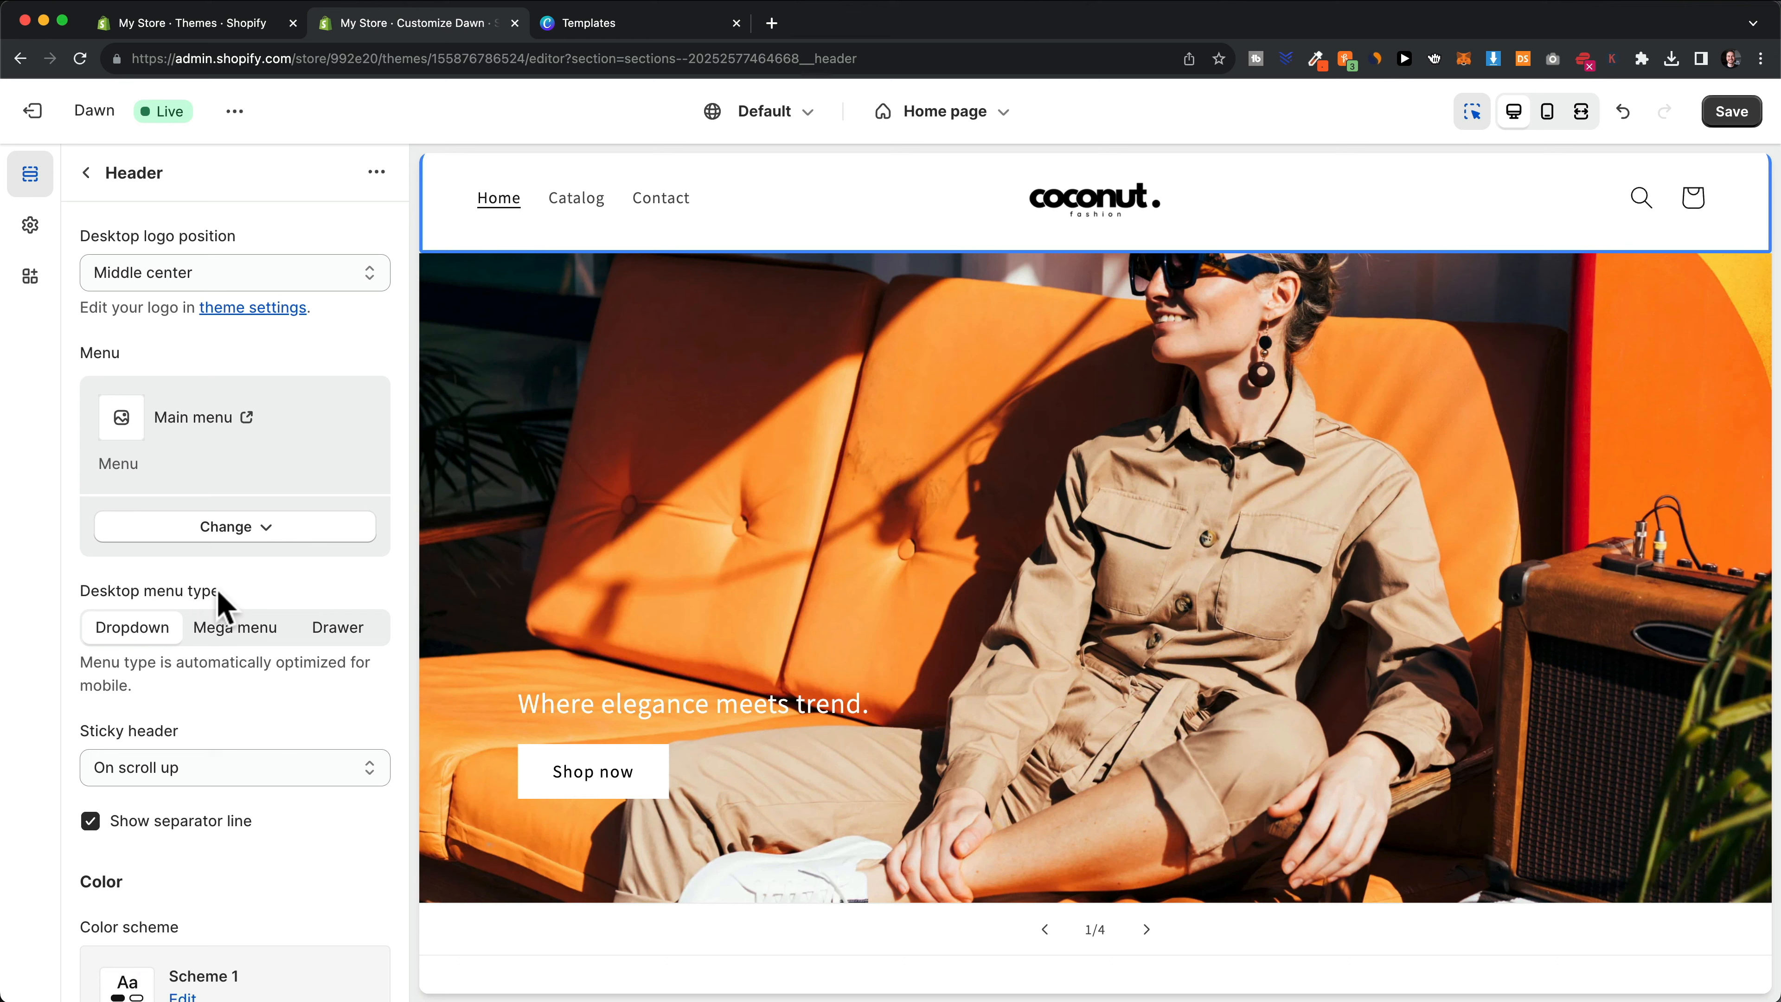
Try the Drawer desktop menu type for the header, preview its opened menu, and restore the Dropdown type
left_click(347, 627)
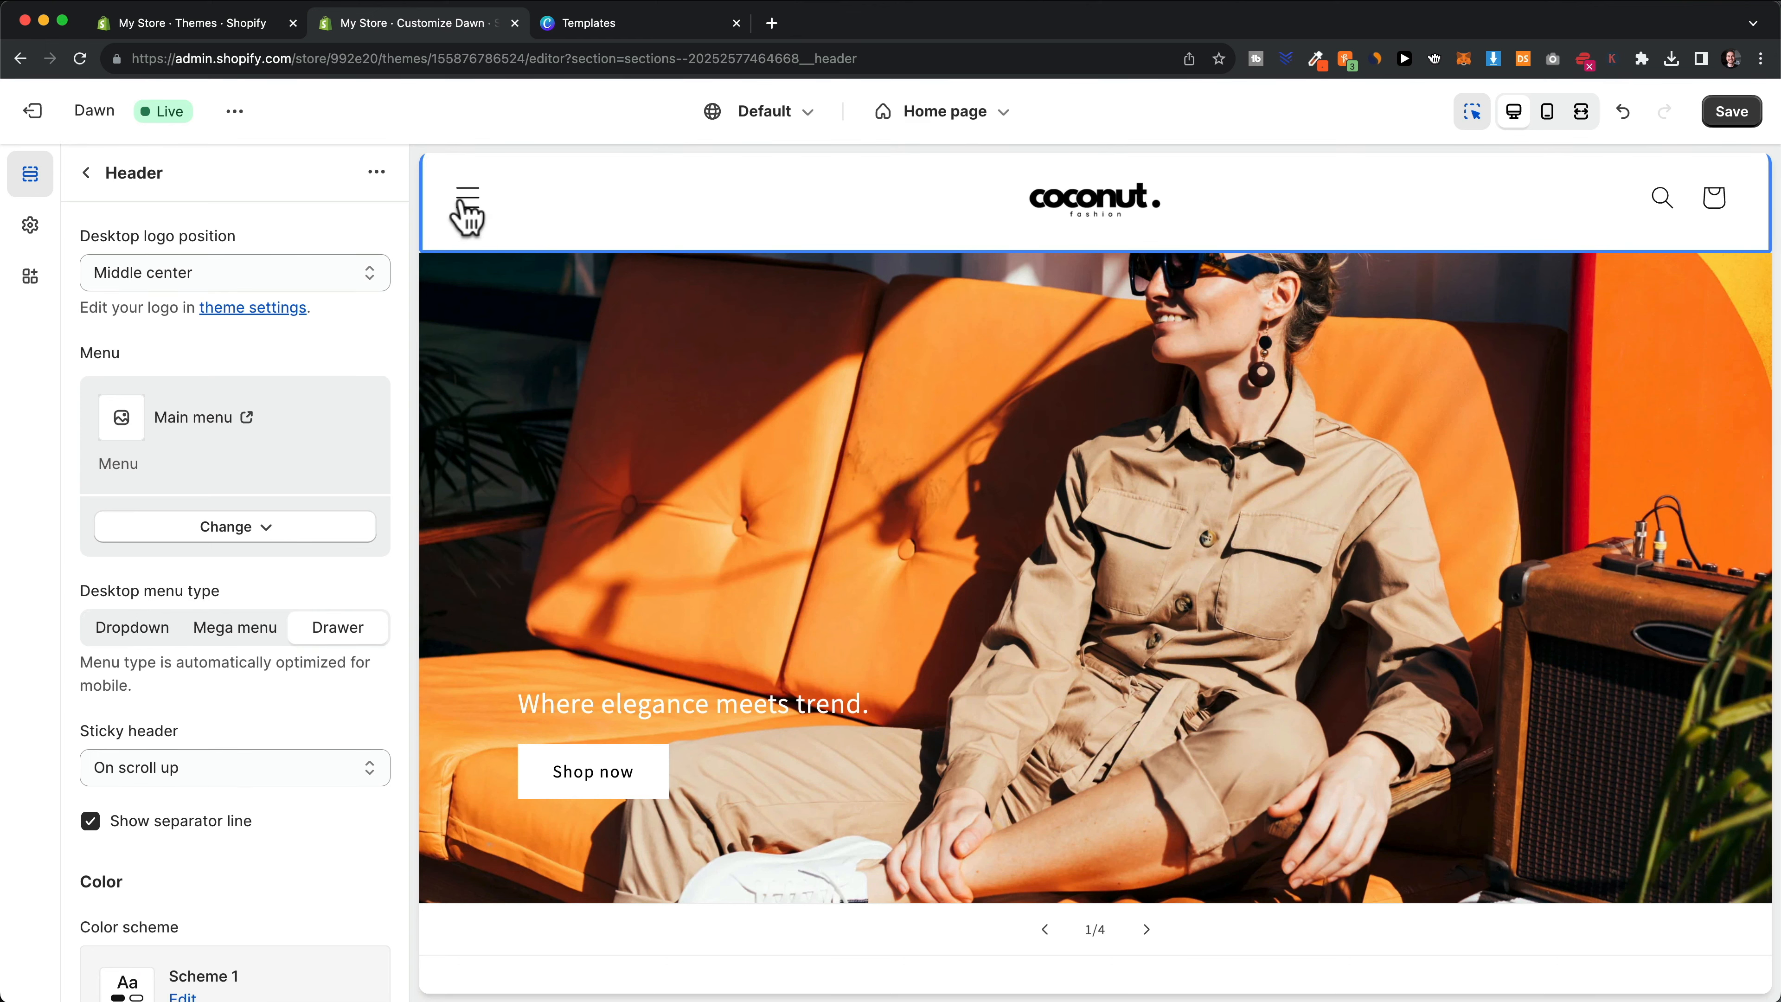
left_click(468, 210)
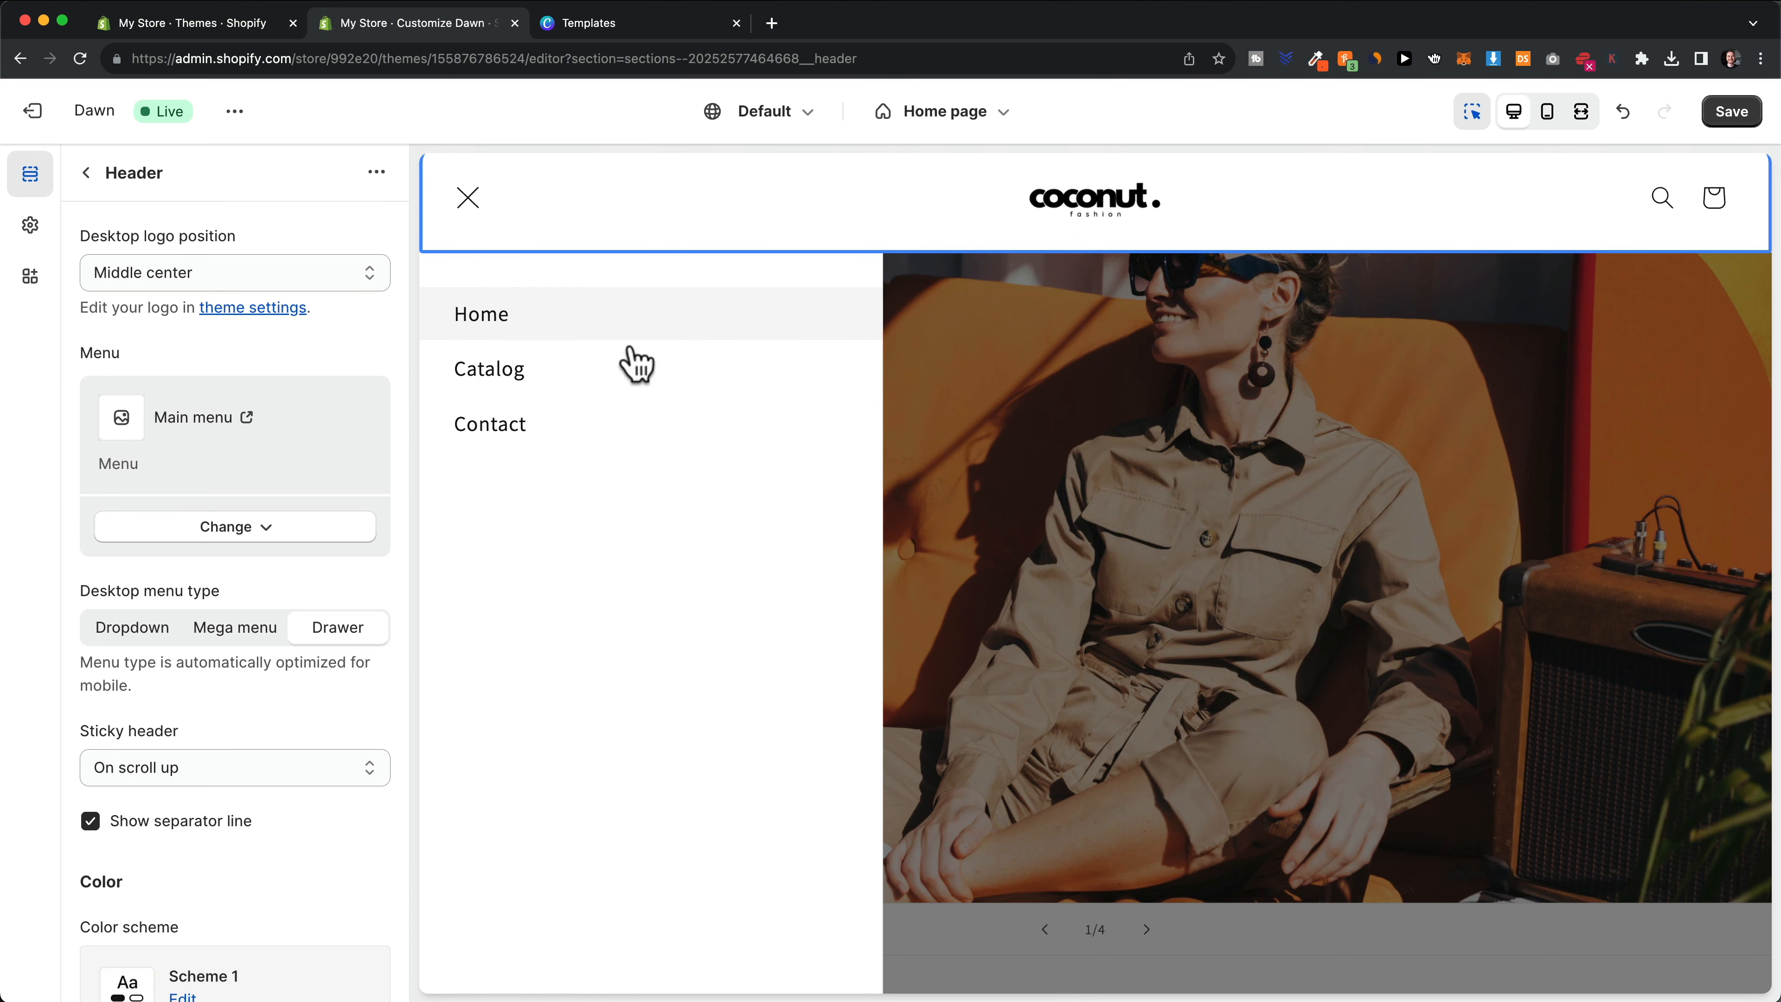
left_click(468, 200)
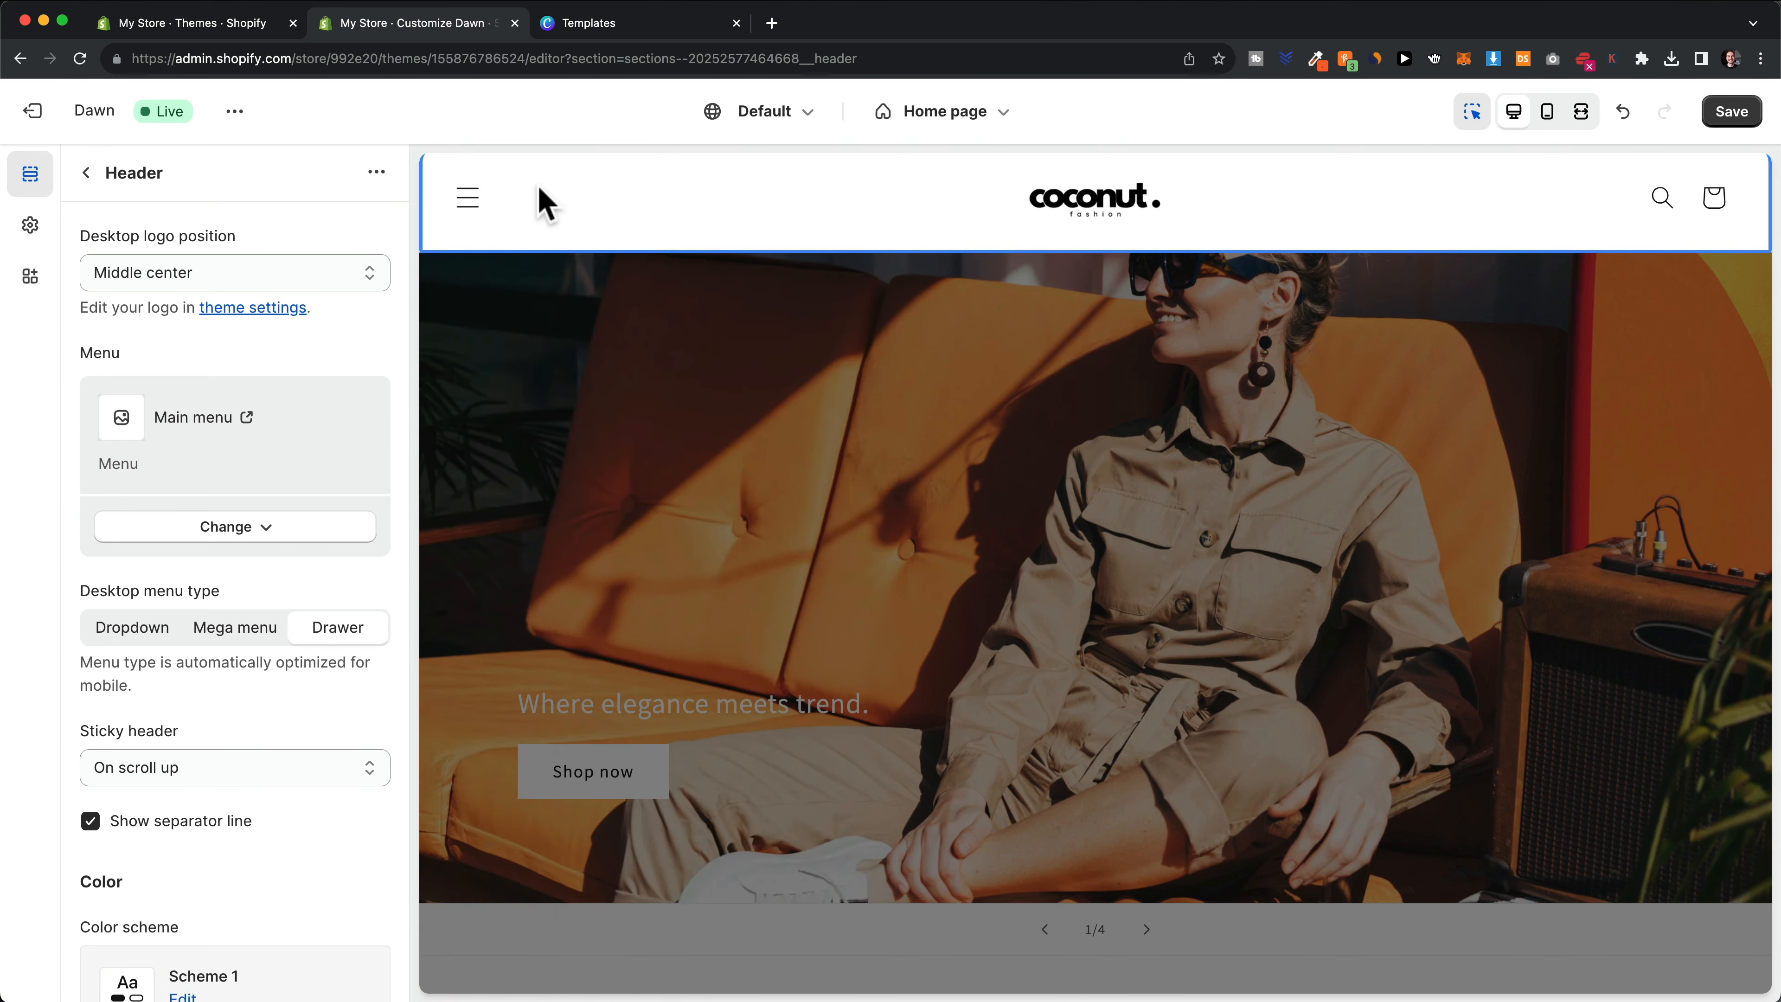
left_click(136, 628)
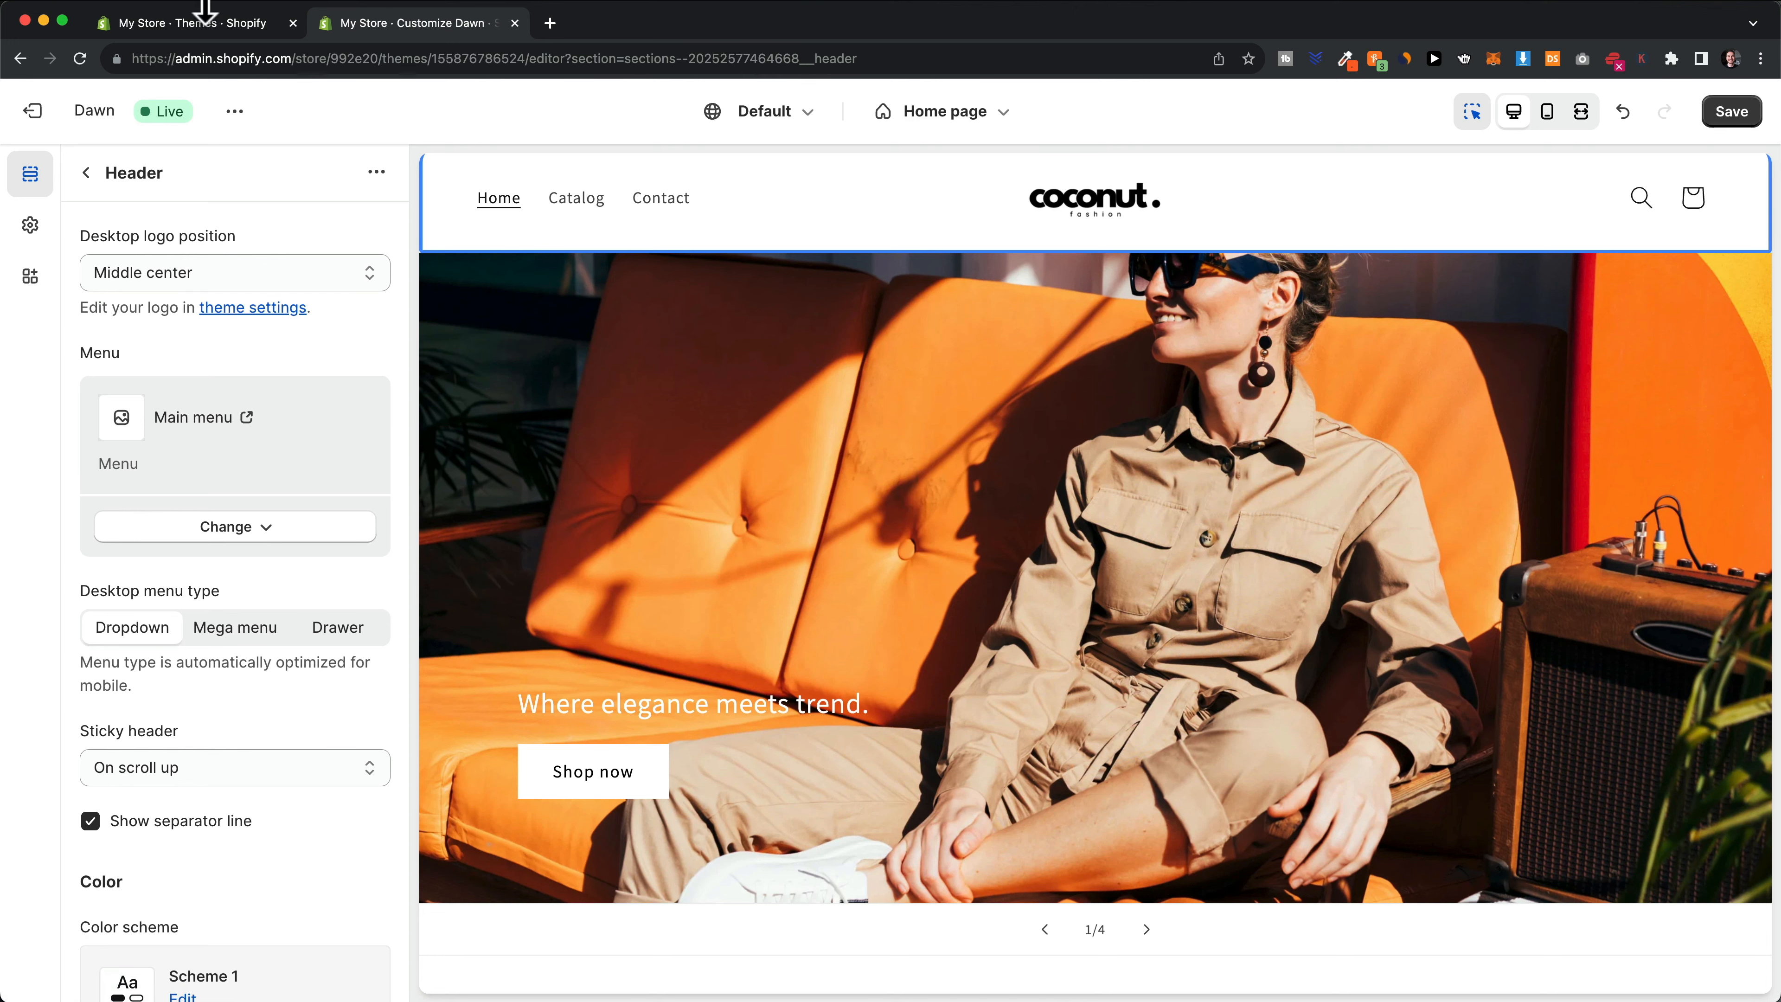
Switch to the Shopify admin, open the Main menu in Navigation and remove its Home and Catalog items
left_click(191, 28)
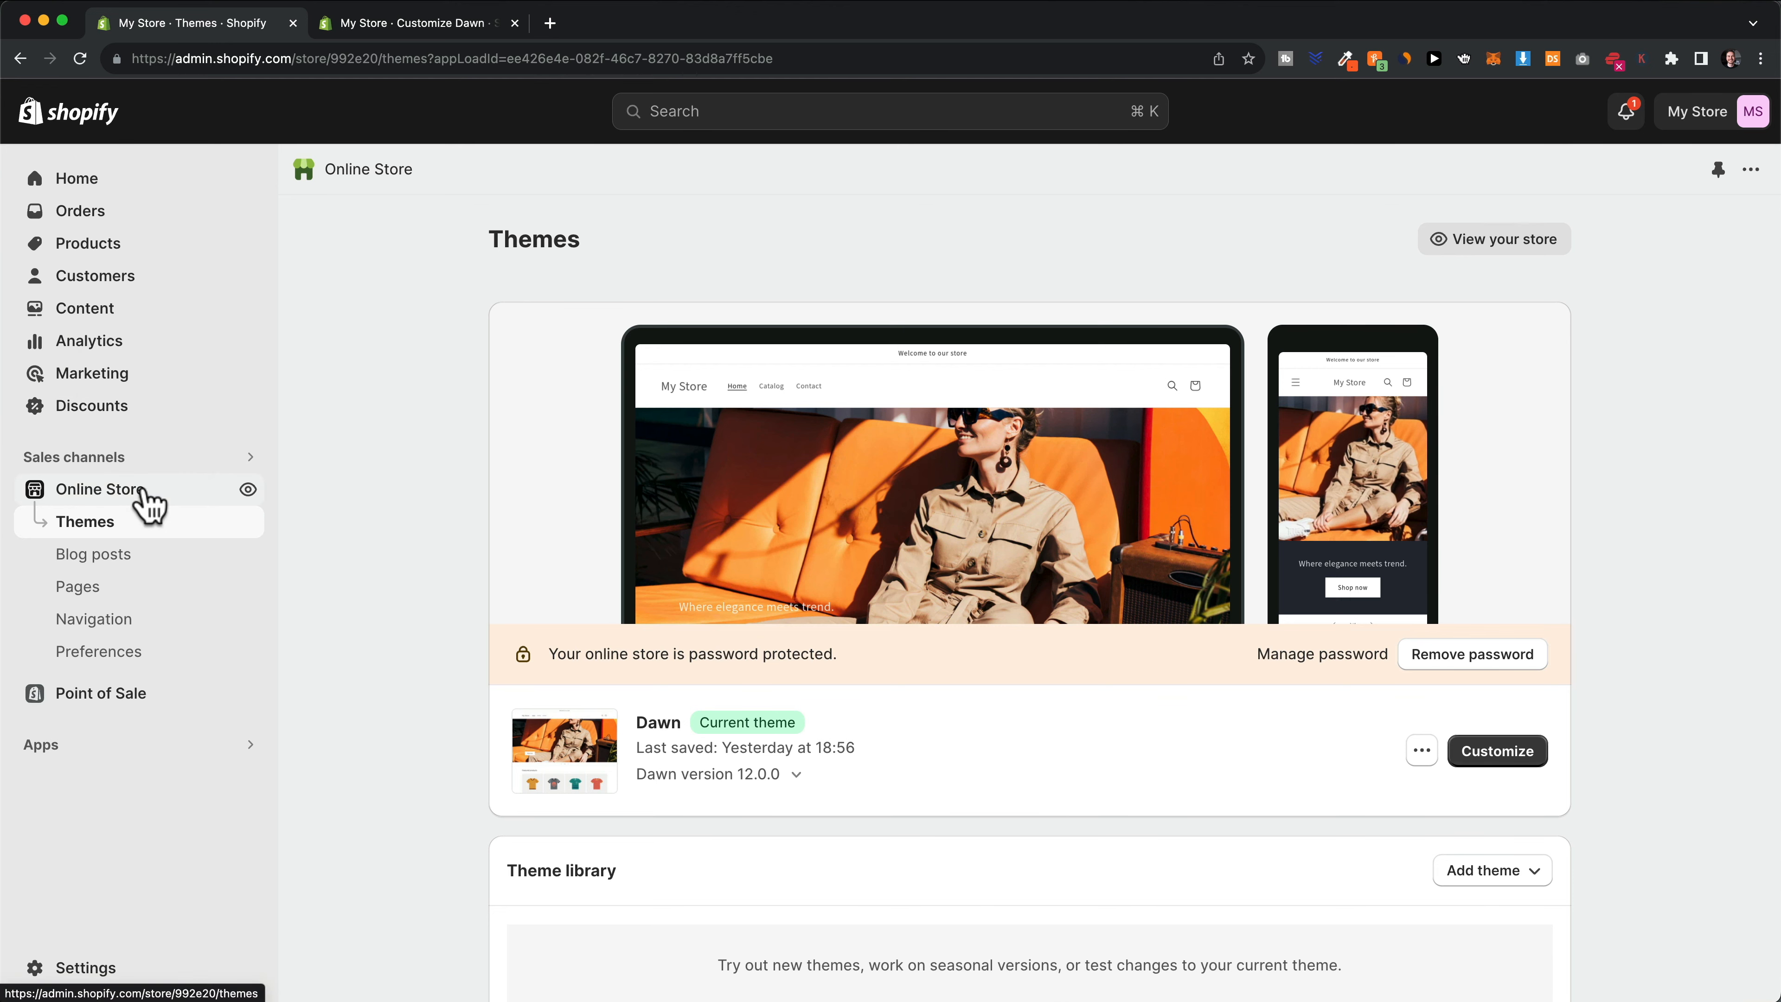
left_click(123, 621)
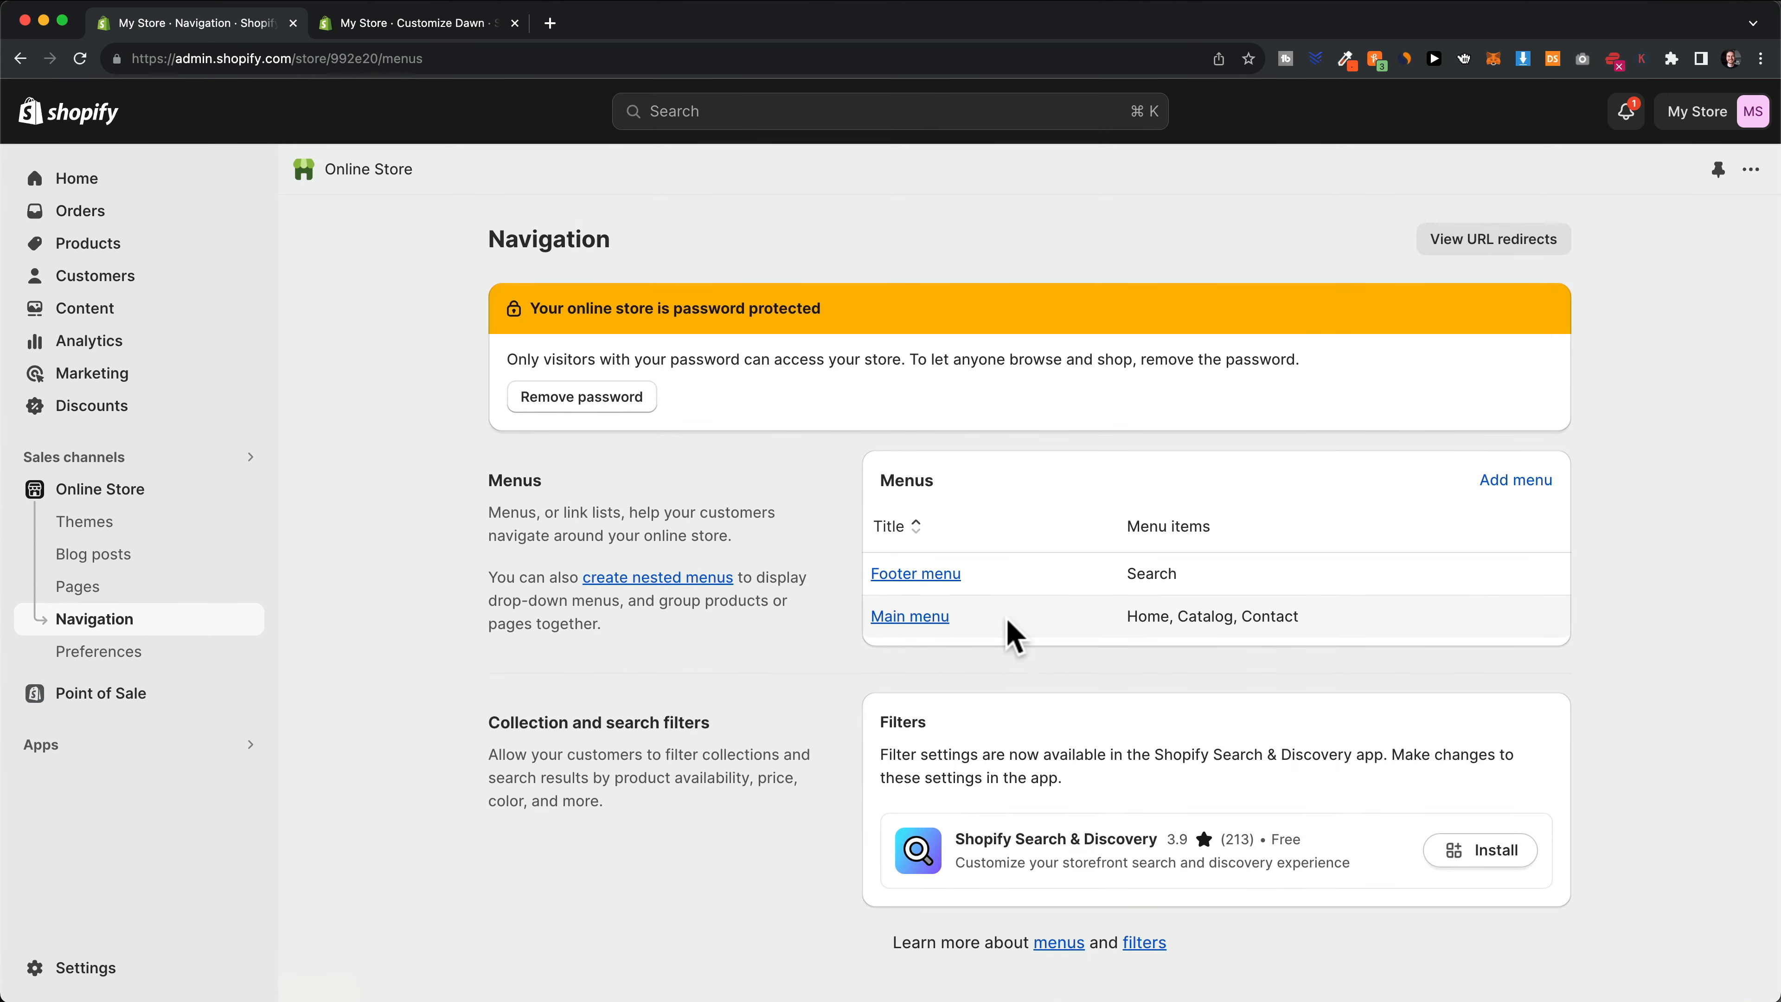
left_click(913, 618)
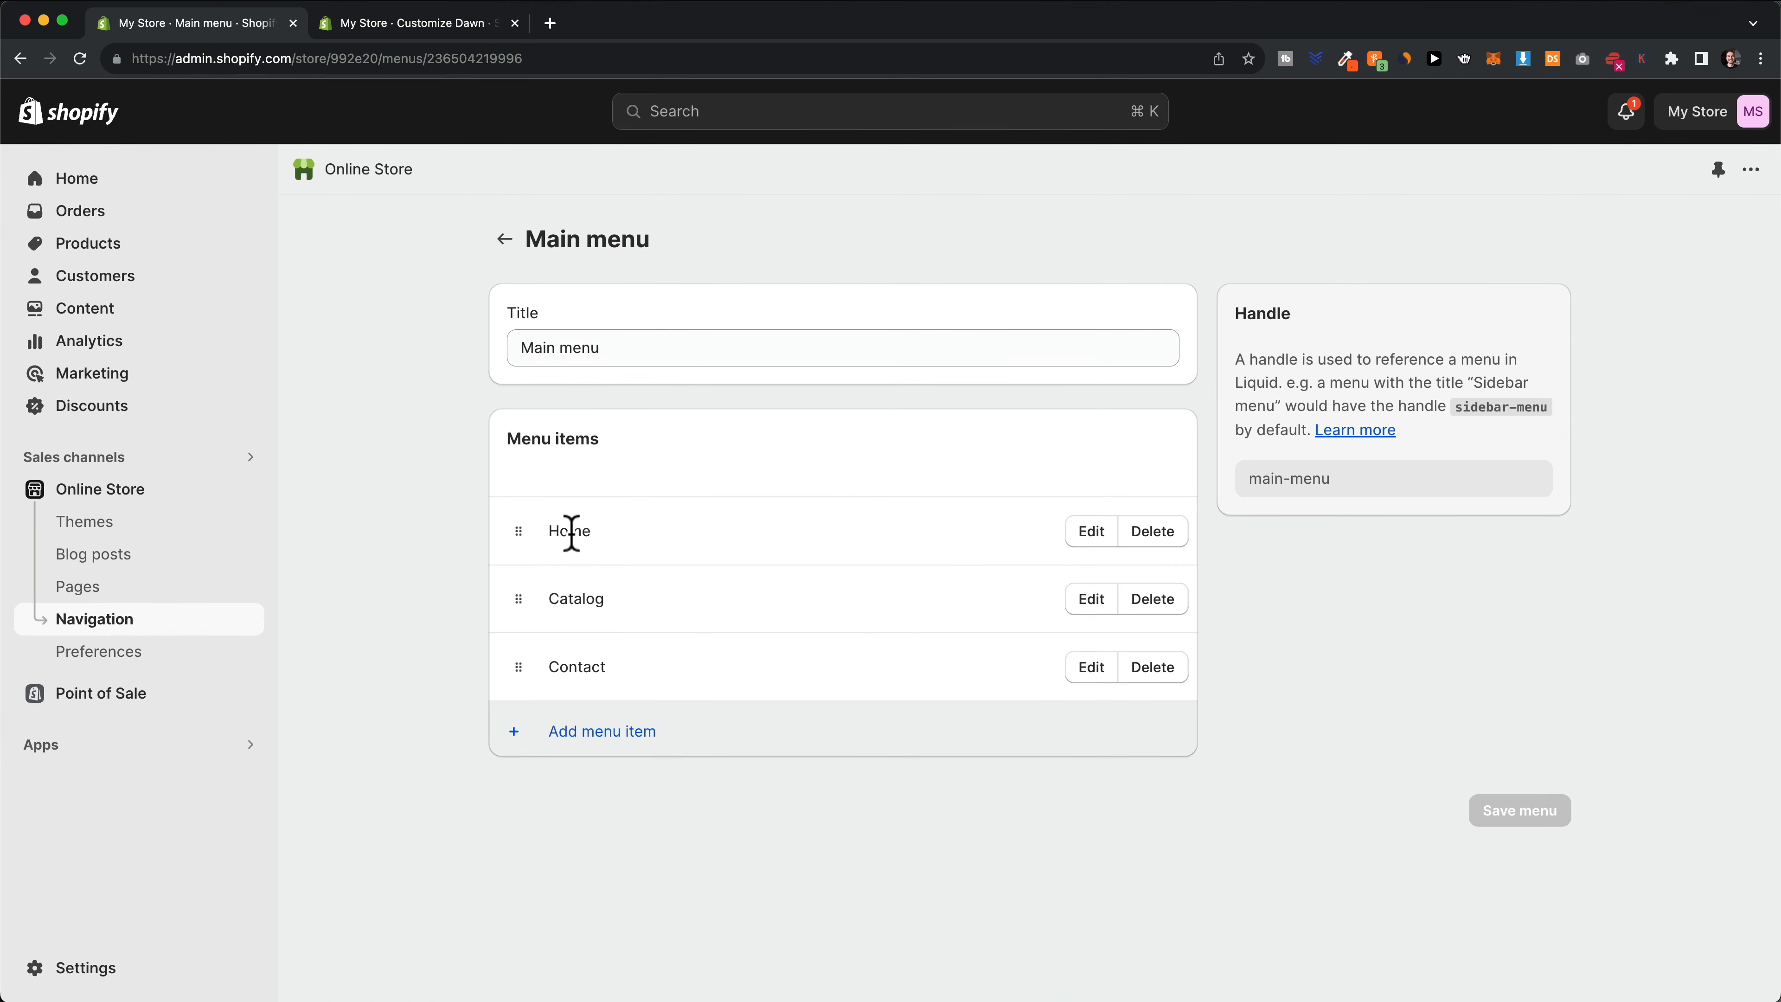
left_click(1151, 539)
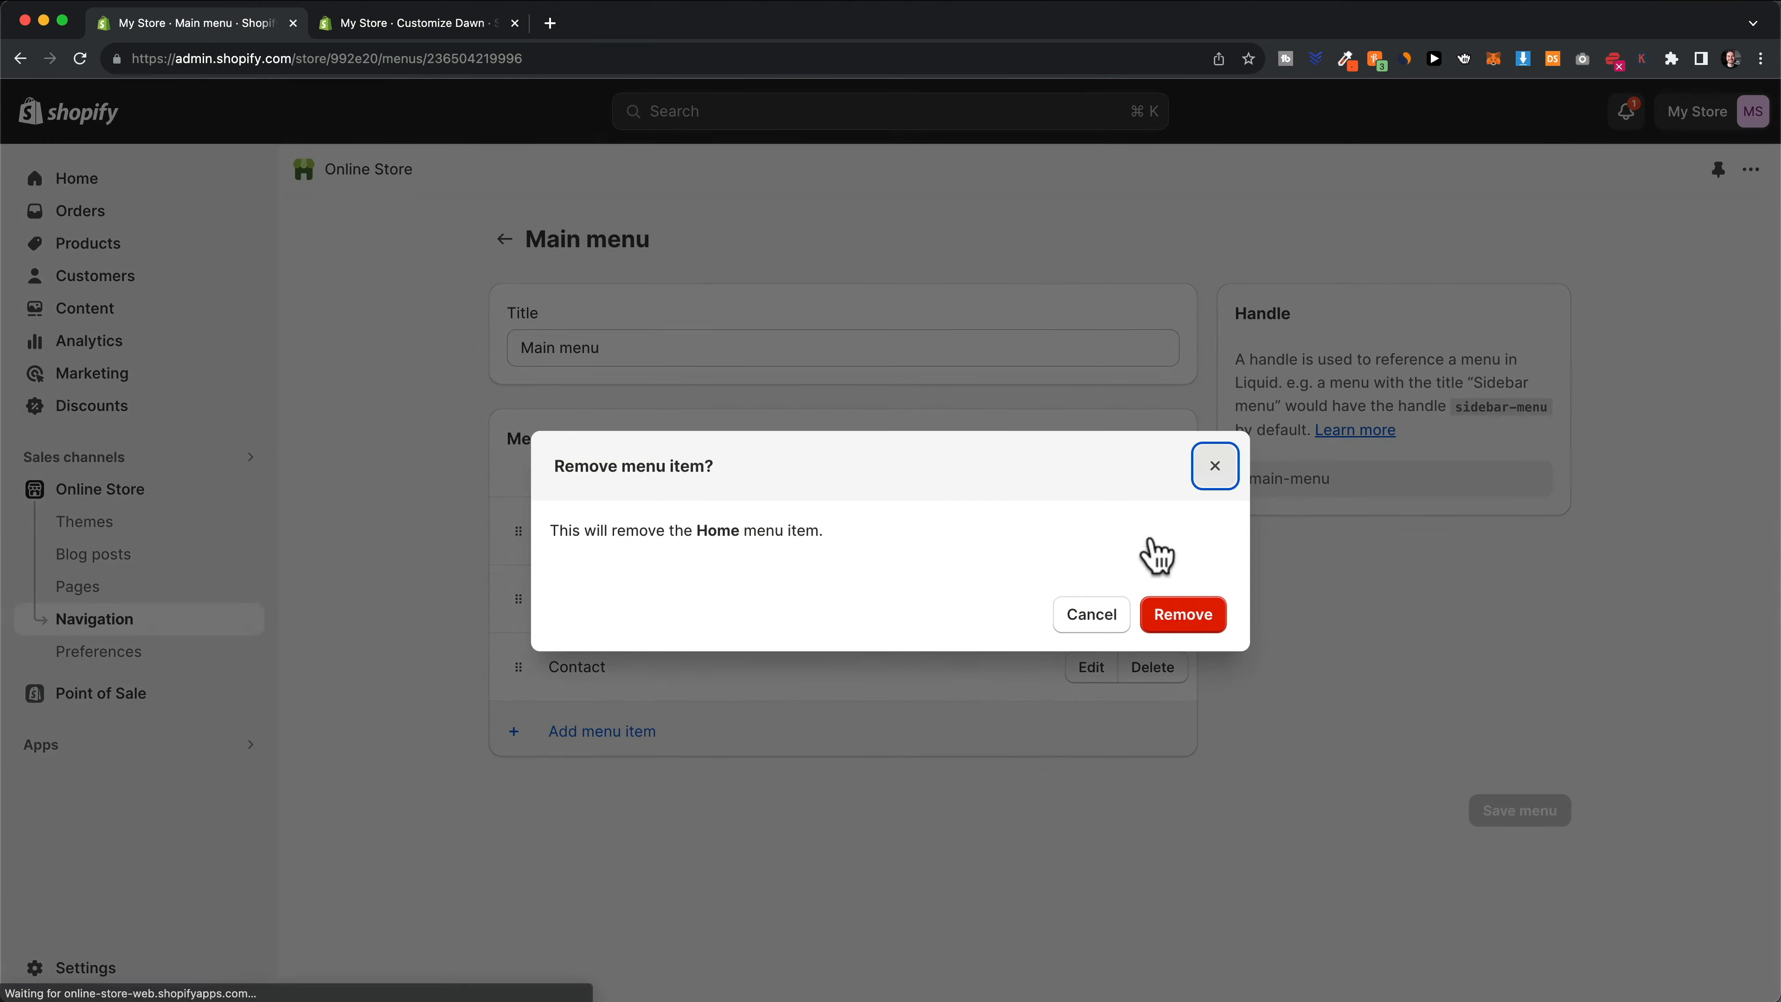
left_click(1174, 618)
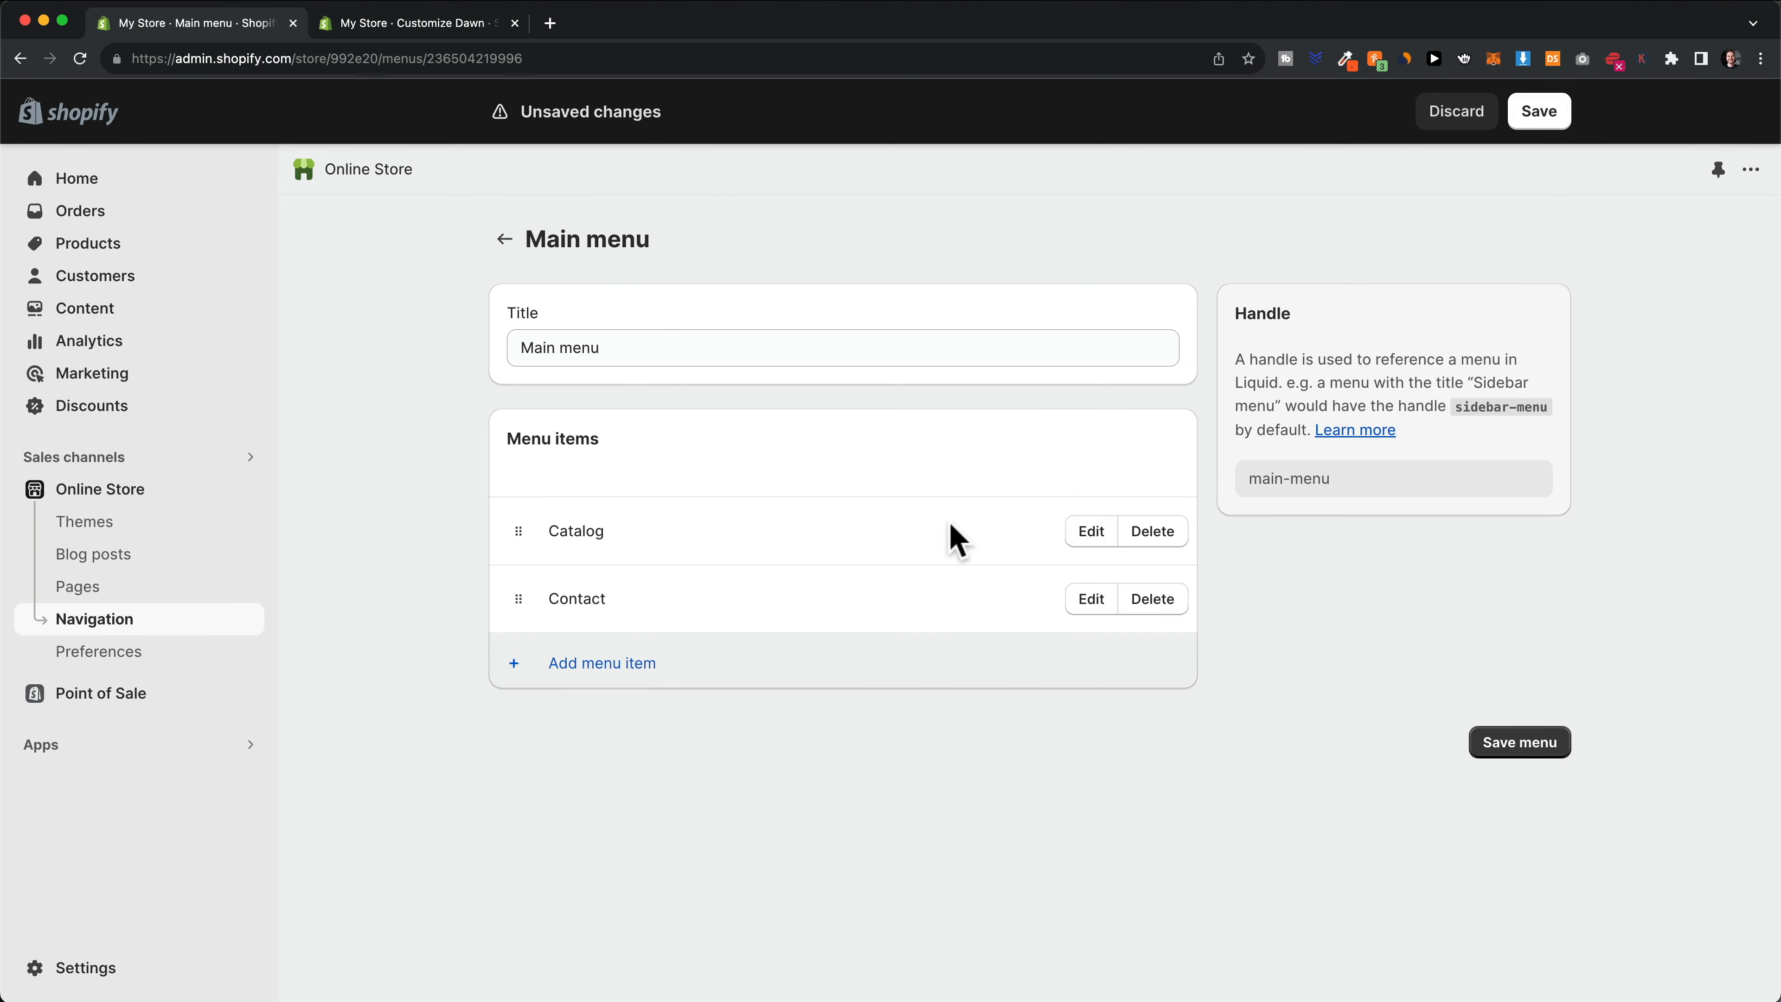
left_click(1151, 539)
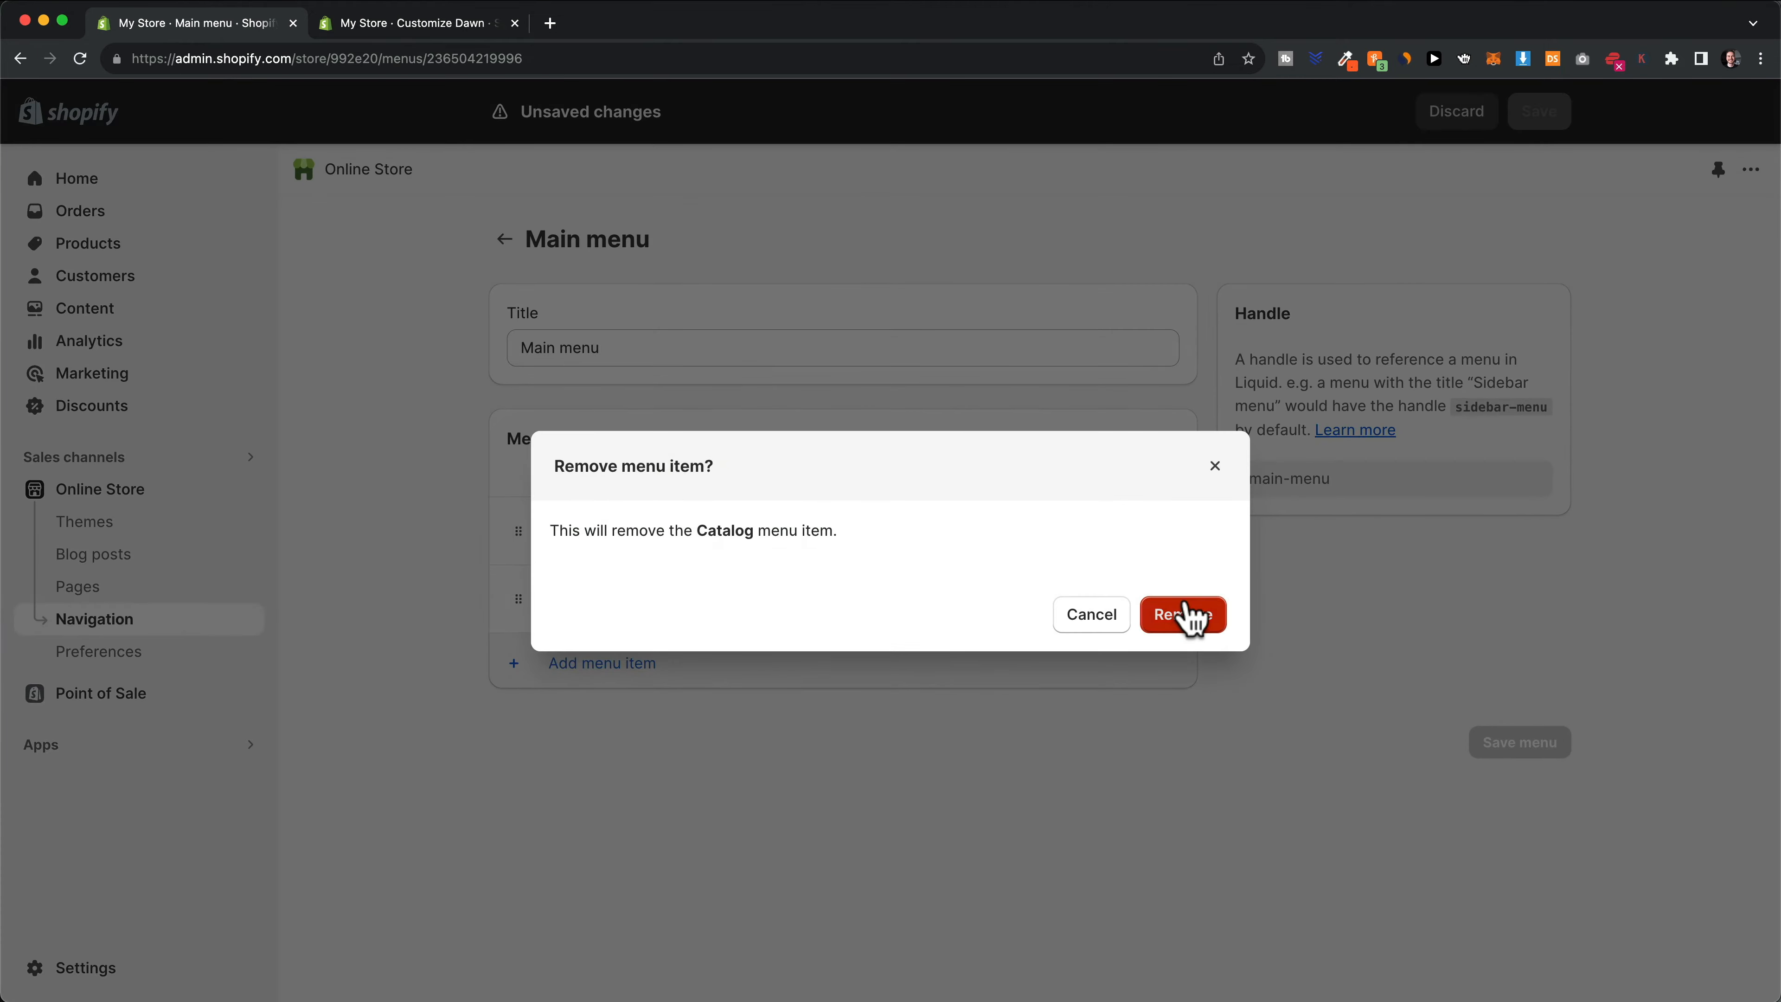
left_click(1187, 617)
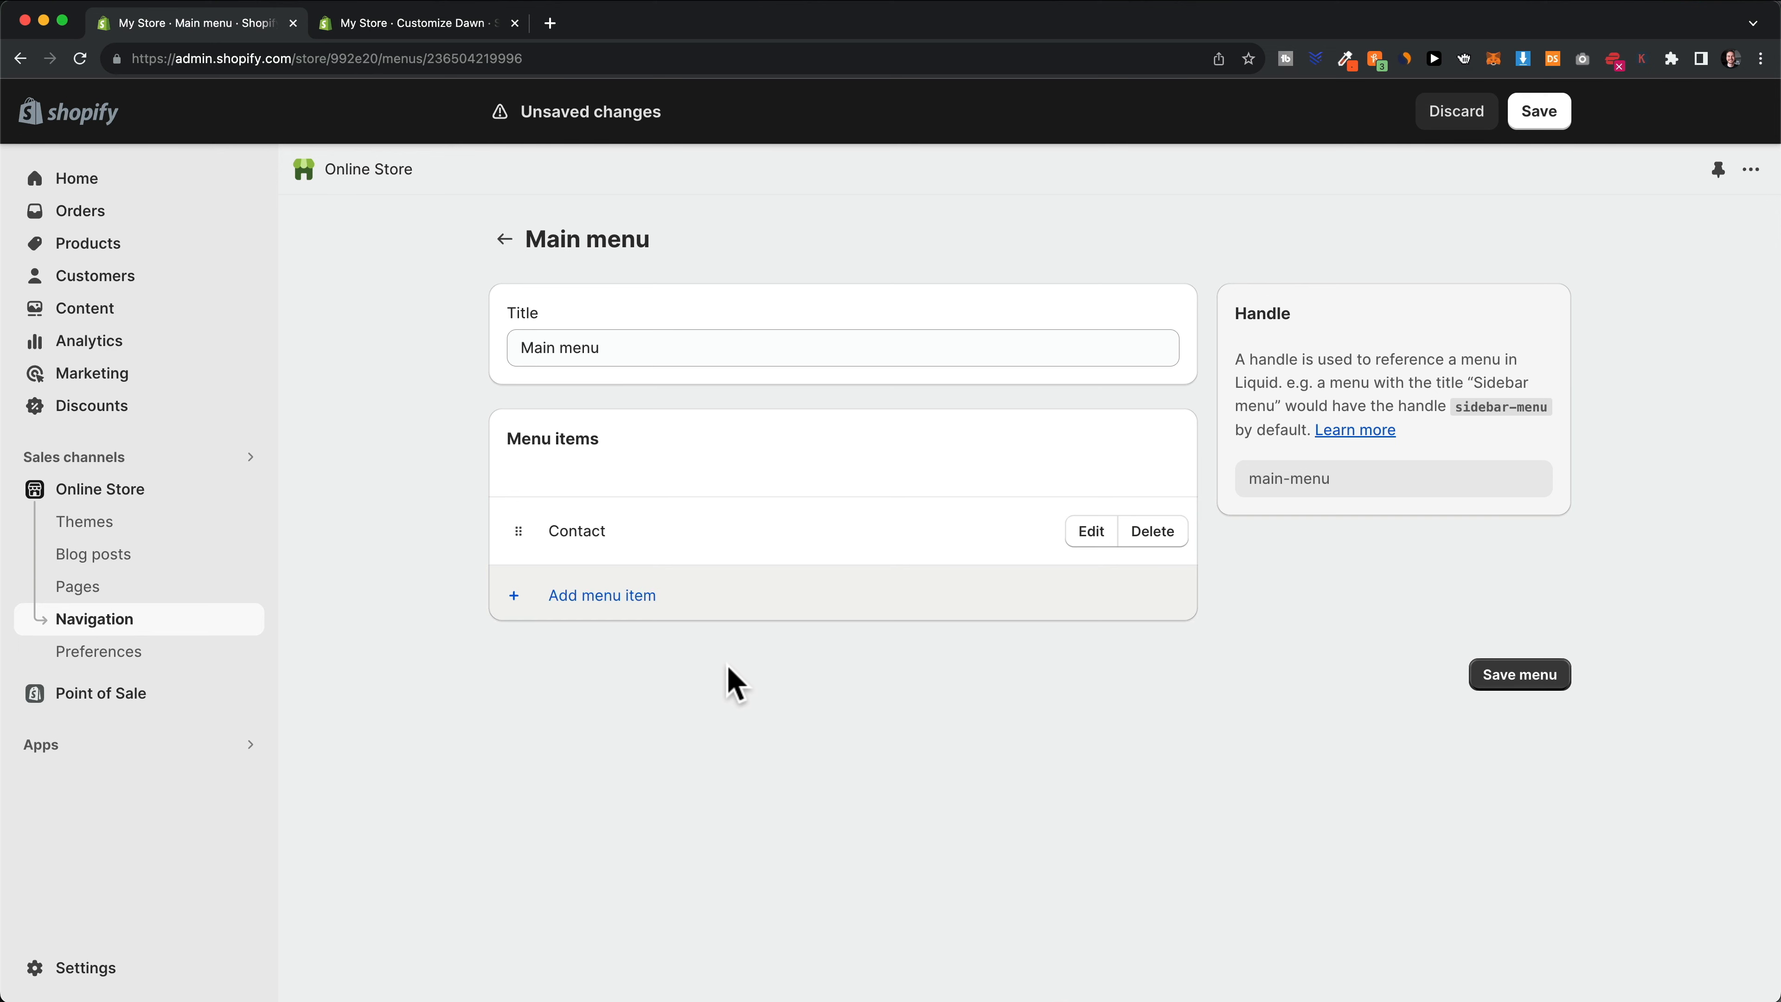
Add two items to the main menu linking to the Men and Women collections
left_click(597, 601)
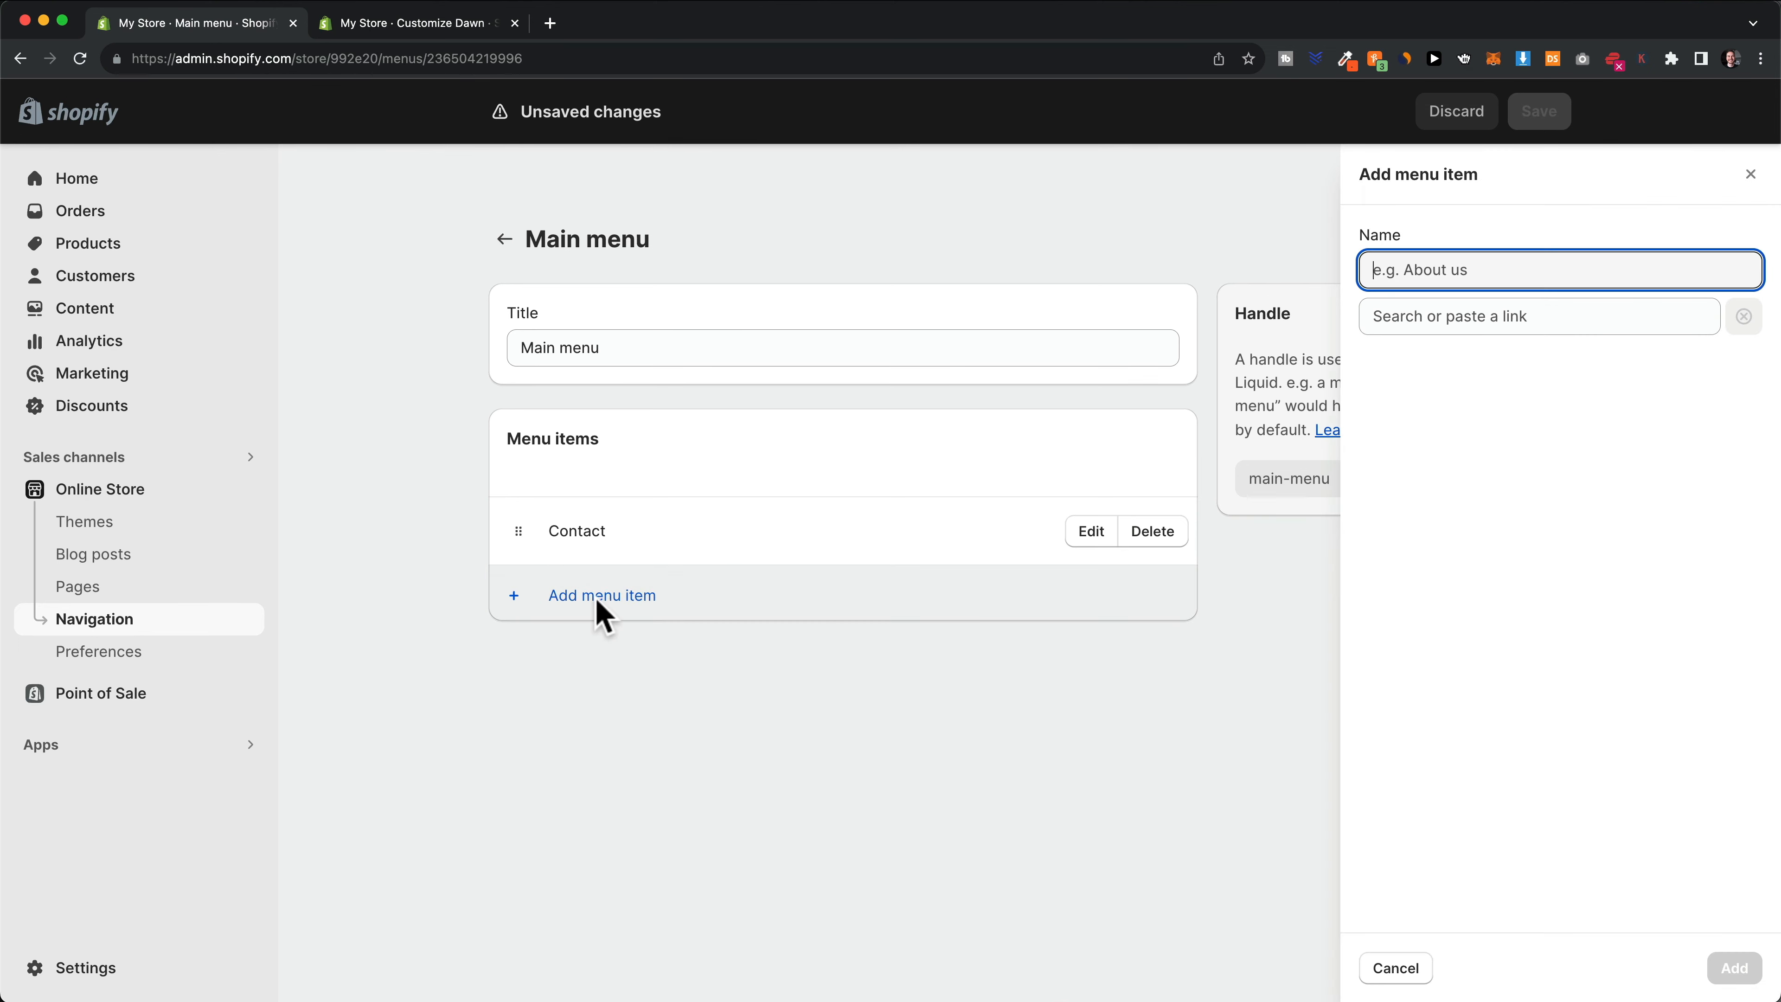
left_click(1434, 318)
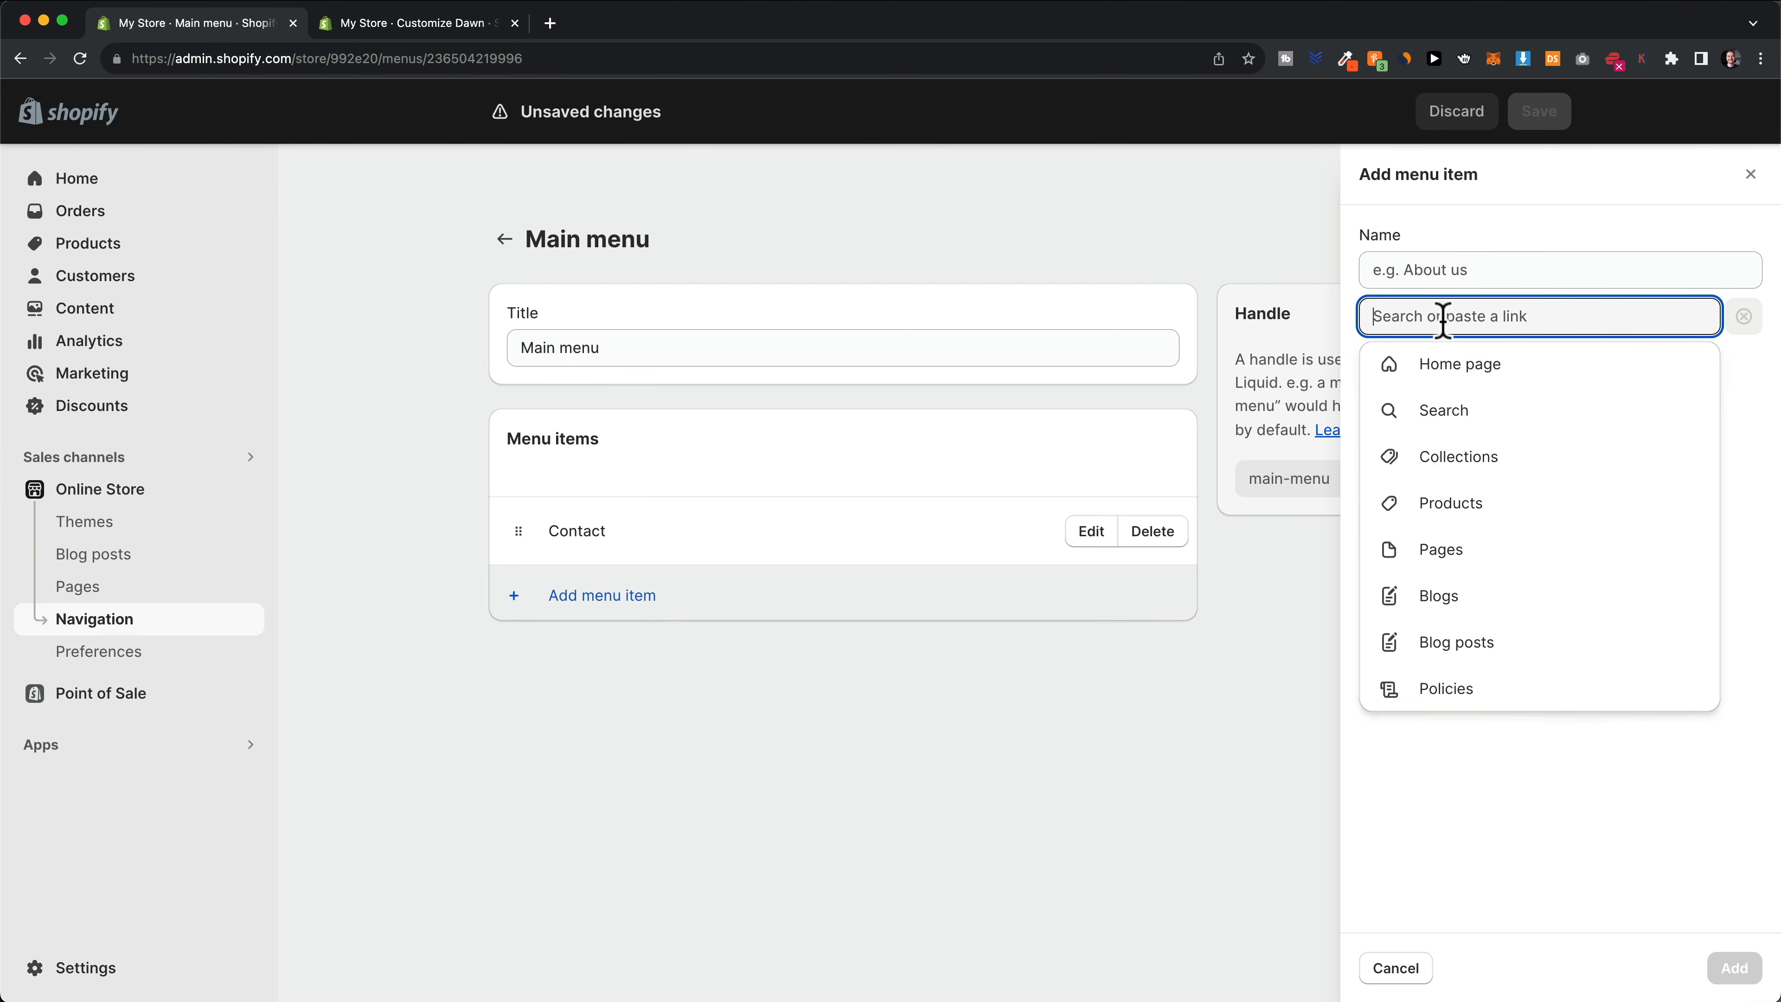
left_click(1438, 460)
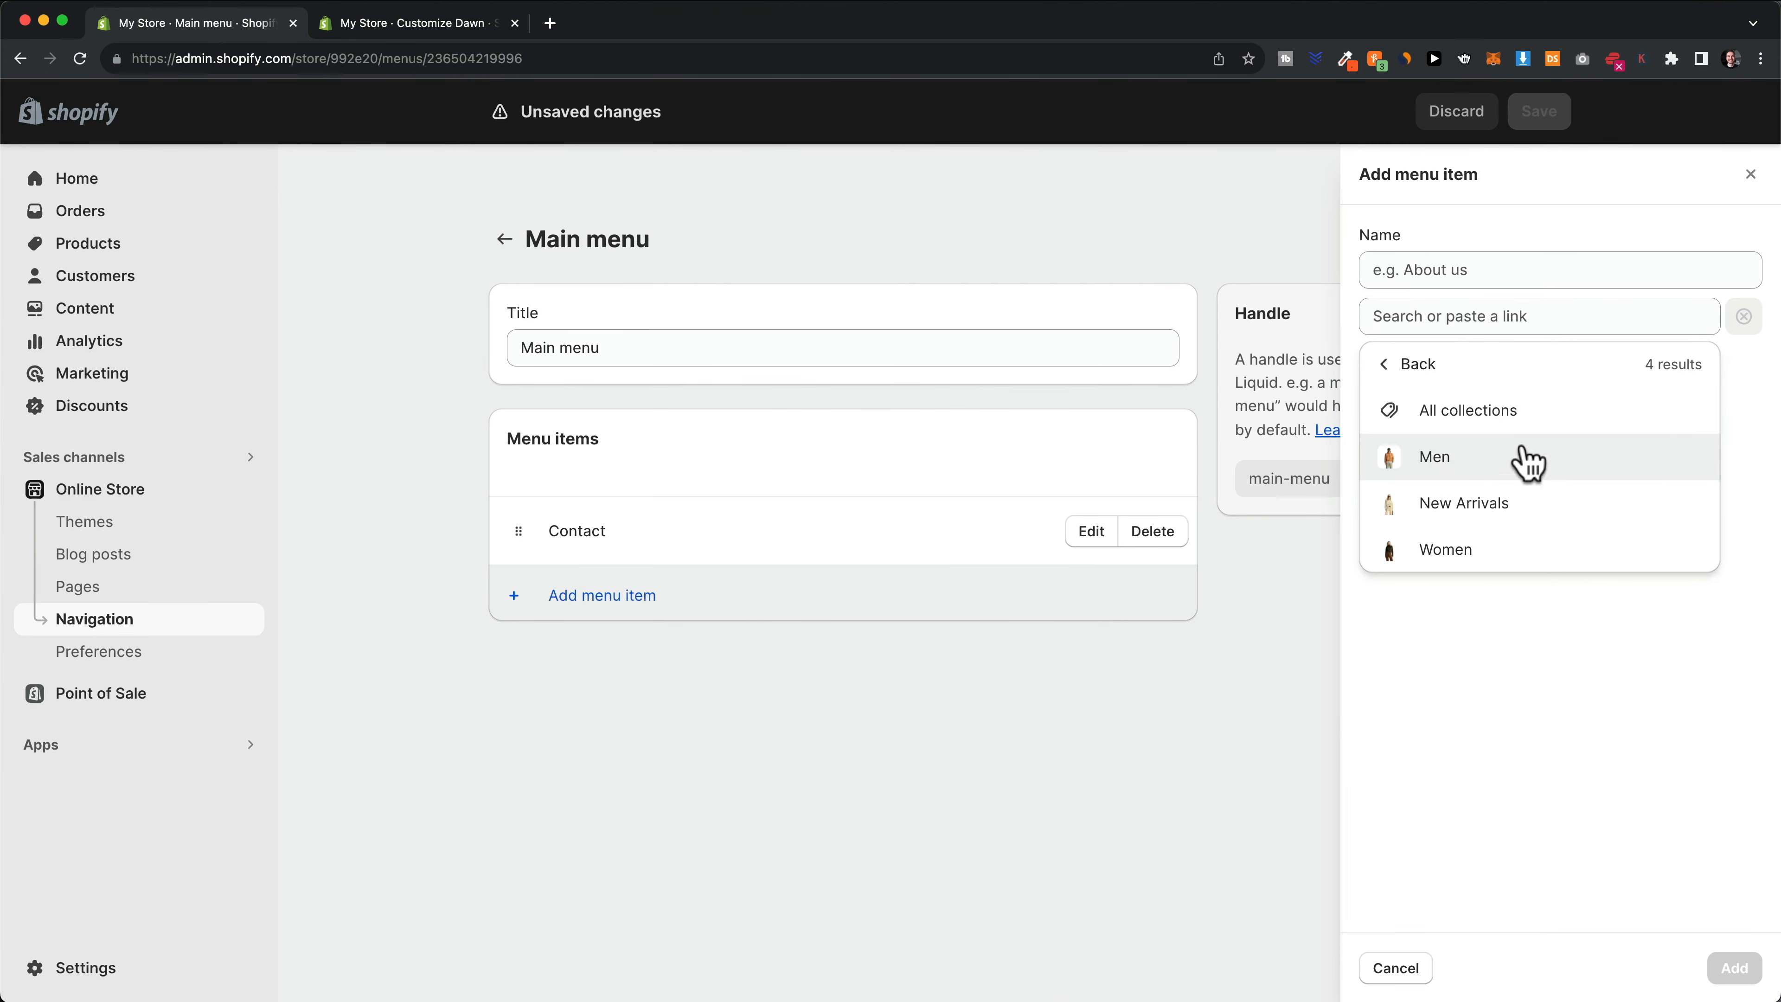
left_click(1481, 464)
left_click(1734, 968)
left_click(635, 659)
left_click(1480, 318)
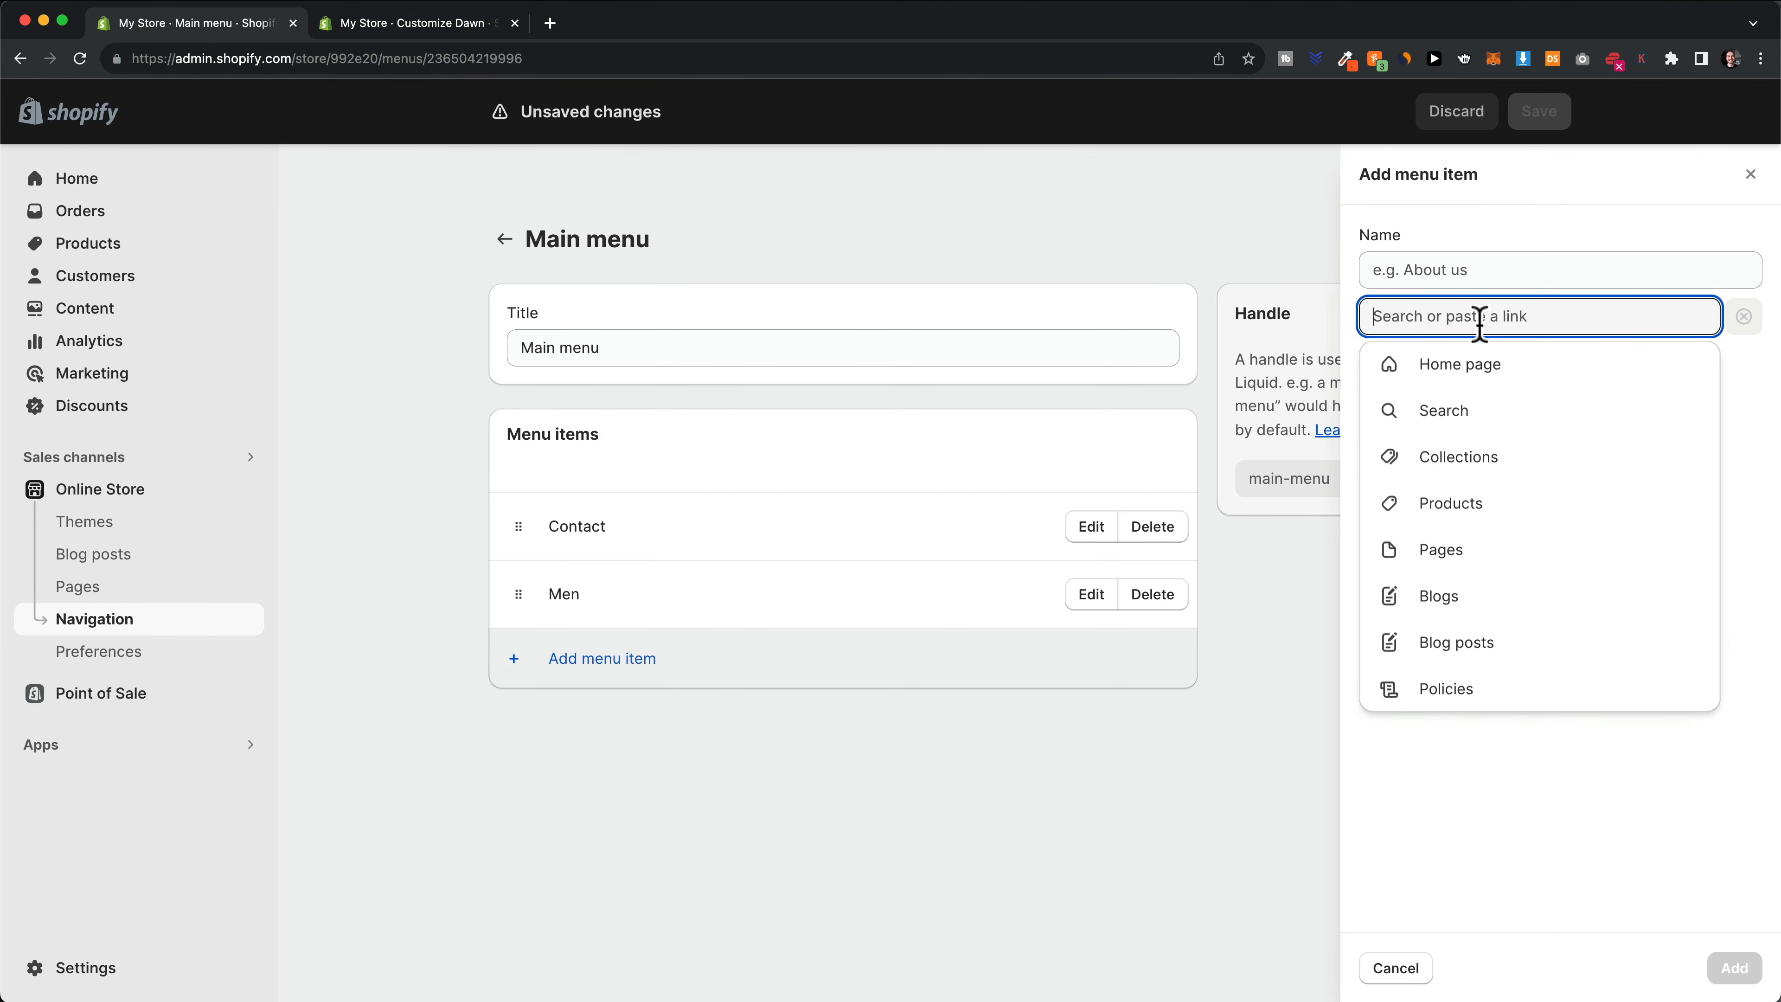
left_click(1501, 463)
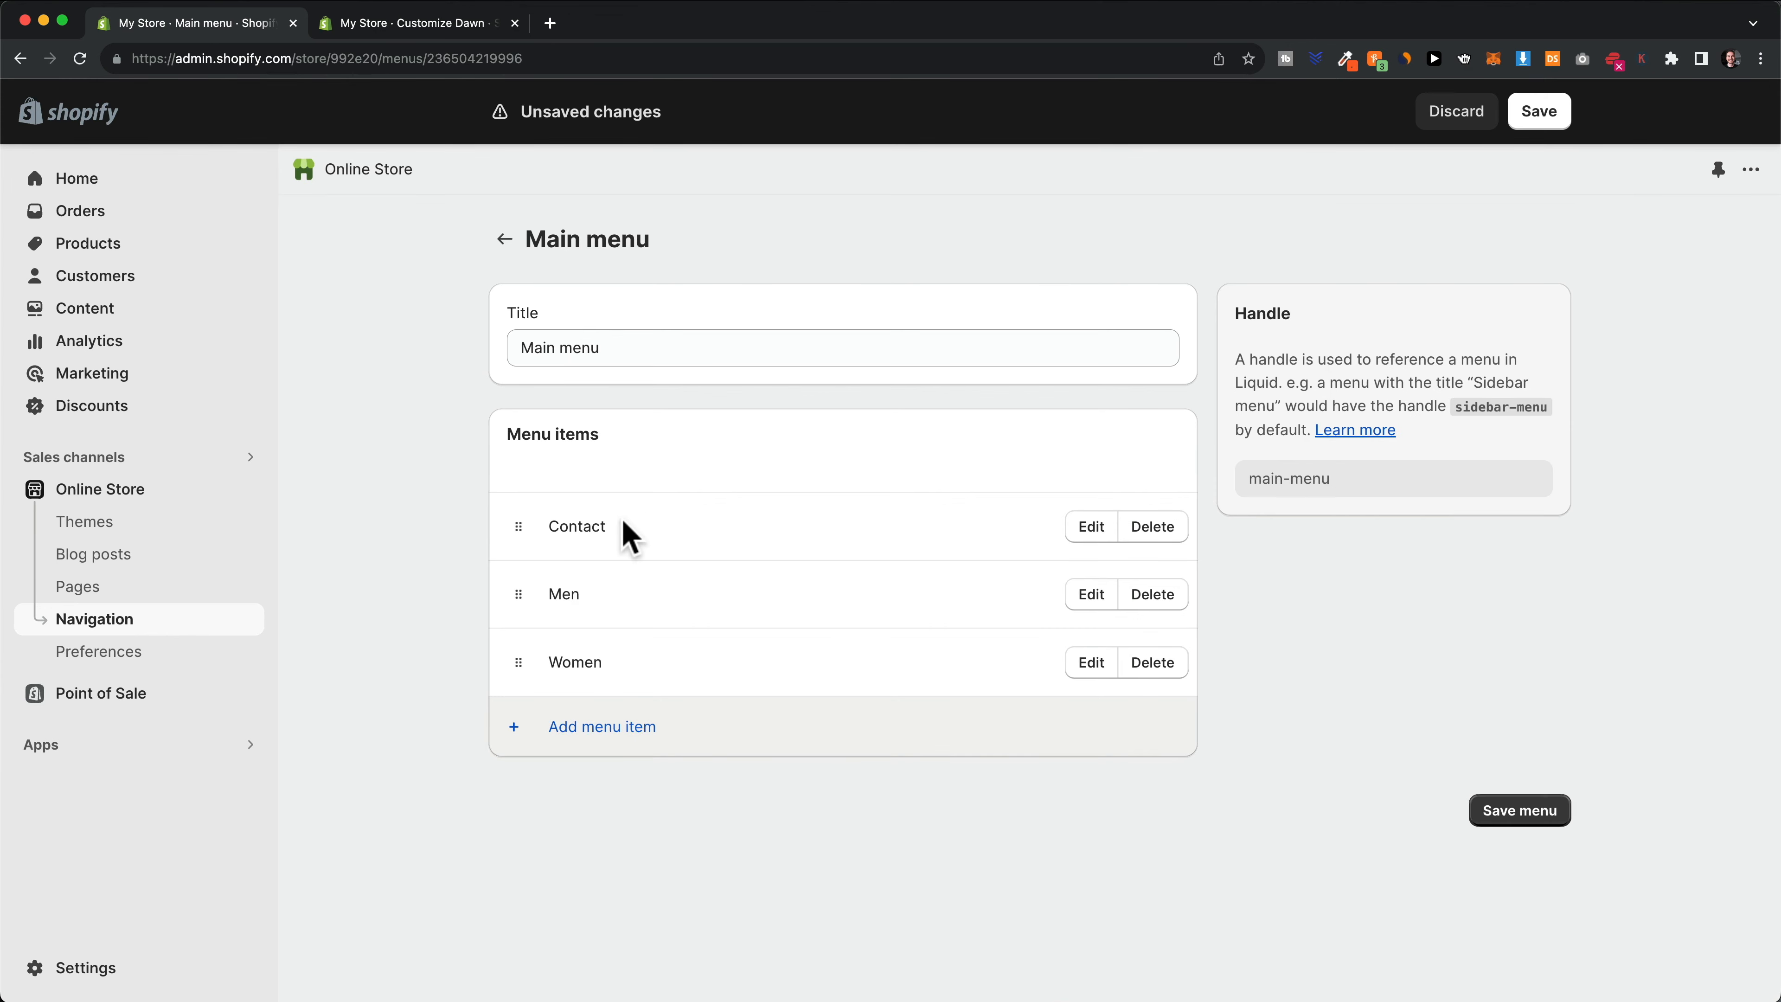
Reorder the main menu items as Women, Men, Contact and save the menu
left_click_drag(519, 663, 505, 506)
left_click_drag(519, 662, 533, 586)
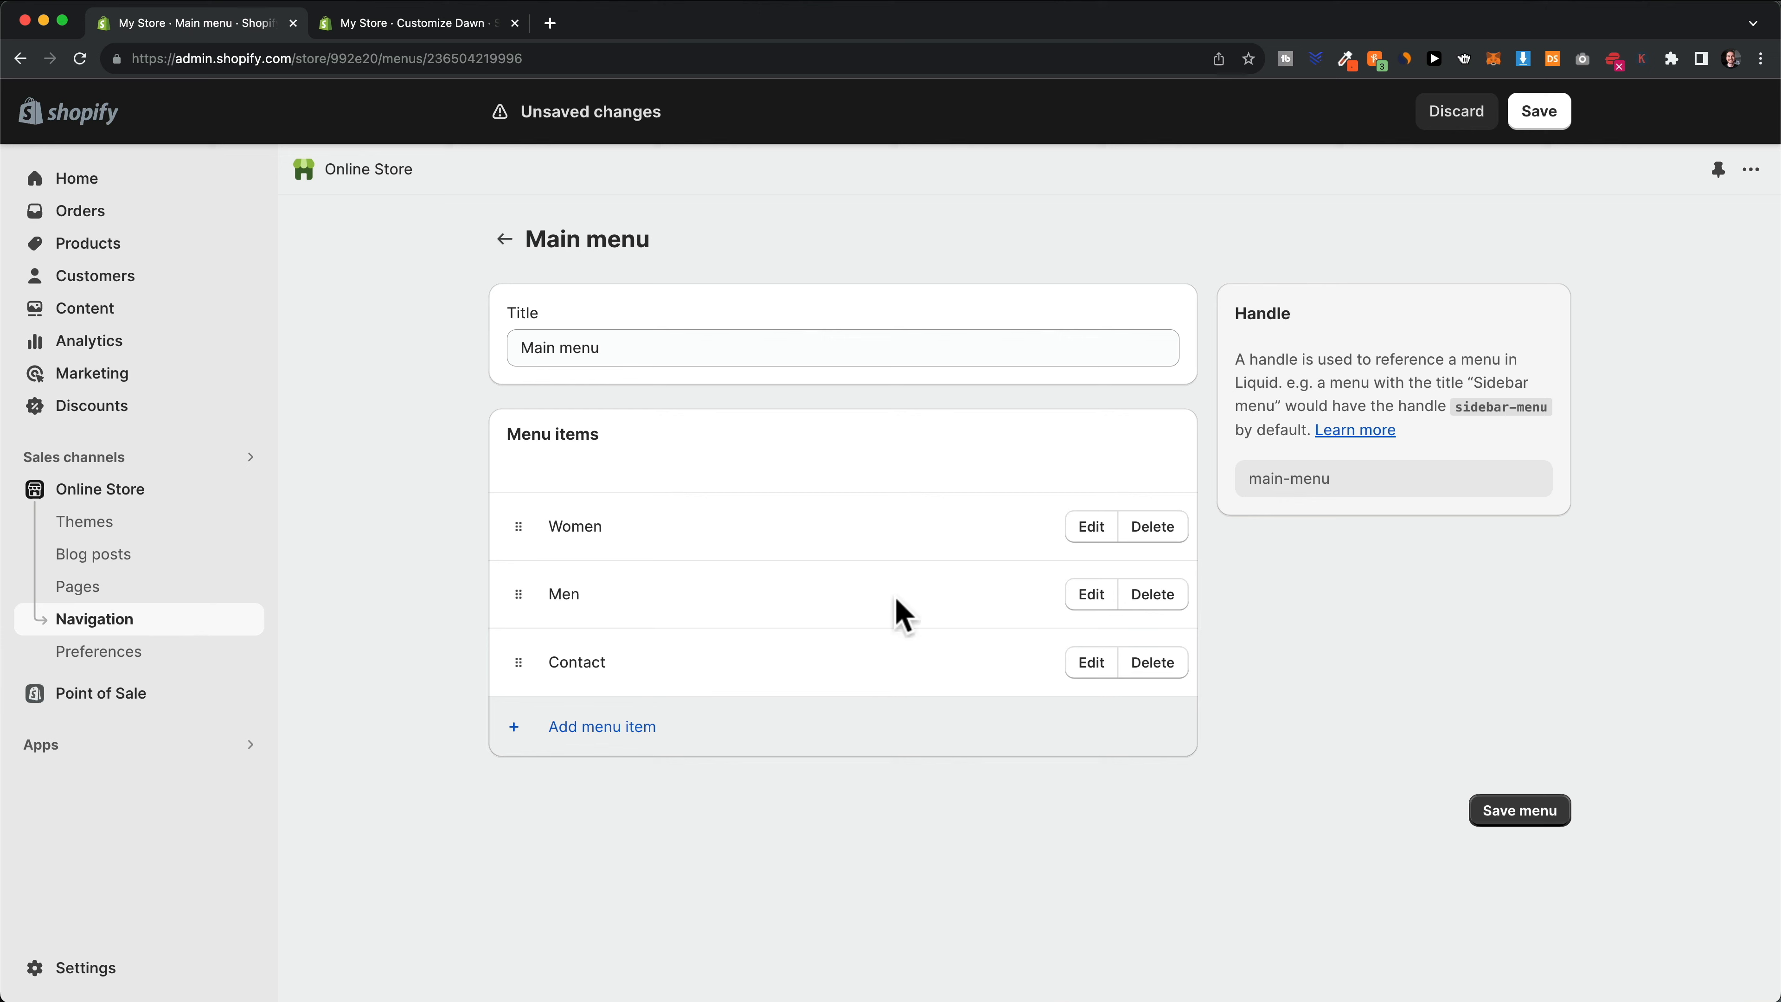
left_click(1534, 813)
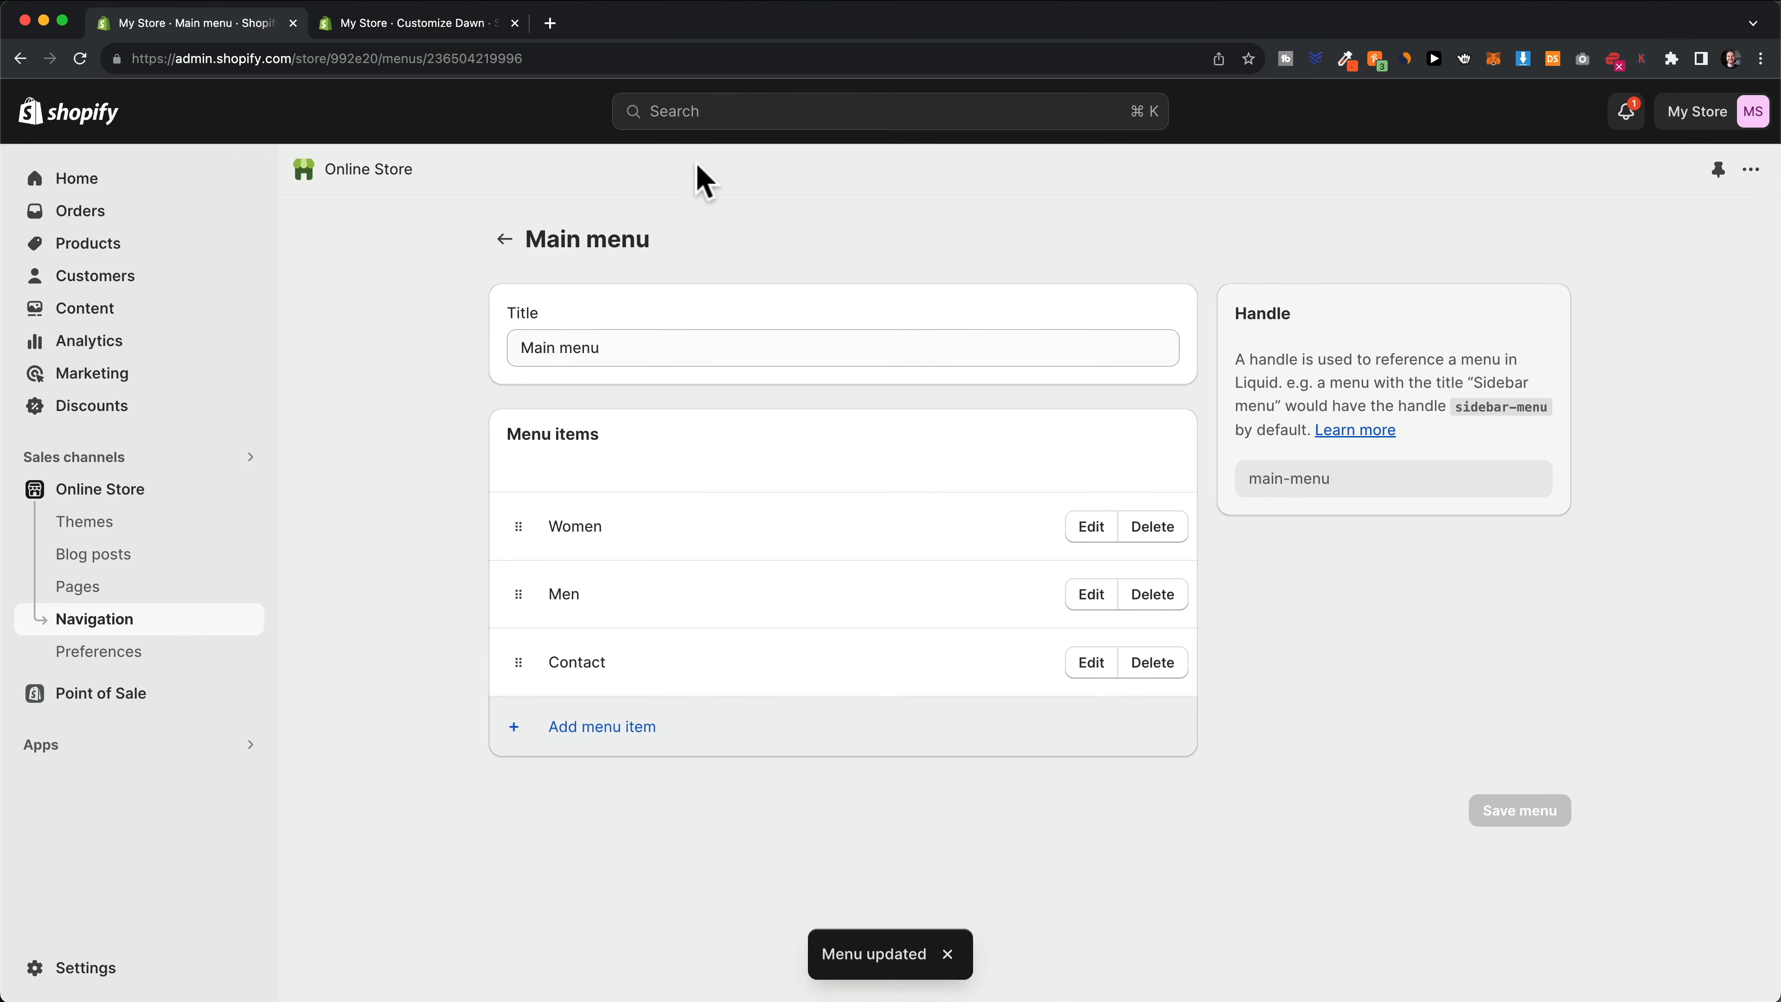
Return to the Dawn theme editor and save the theme's header changes
left_click(446, 30)
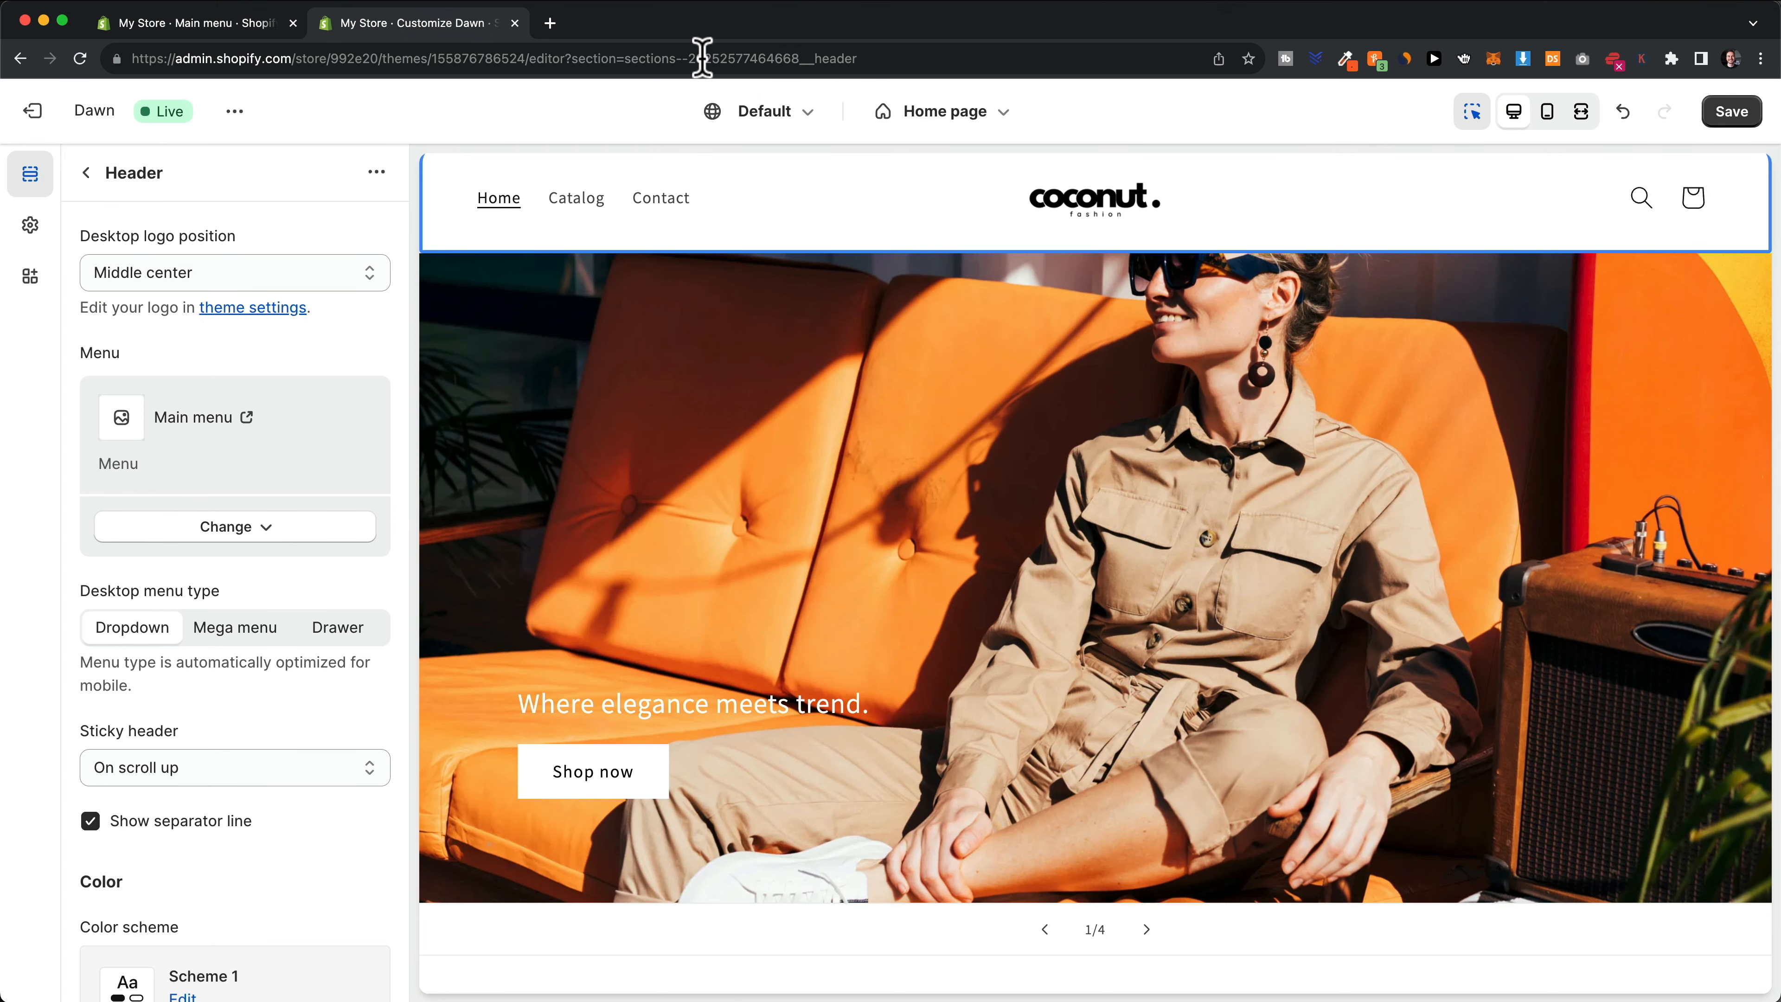
left_click(1727, 118)
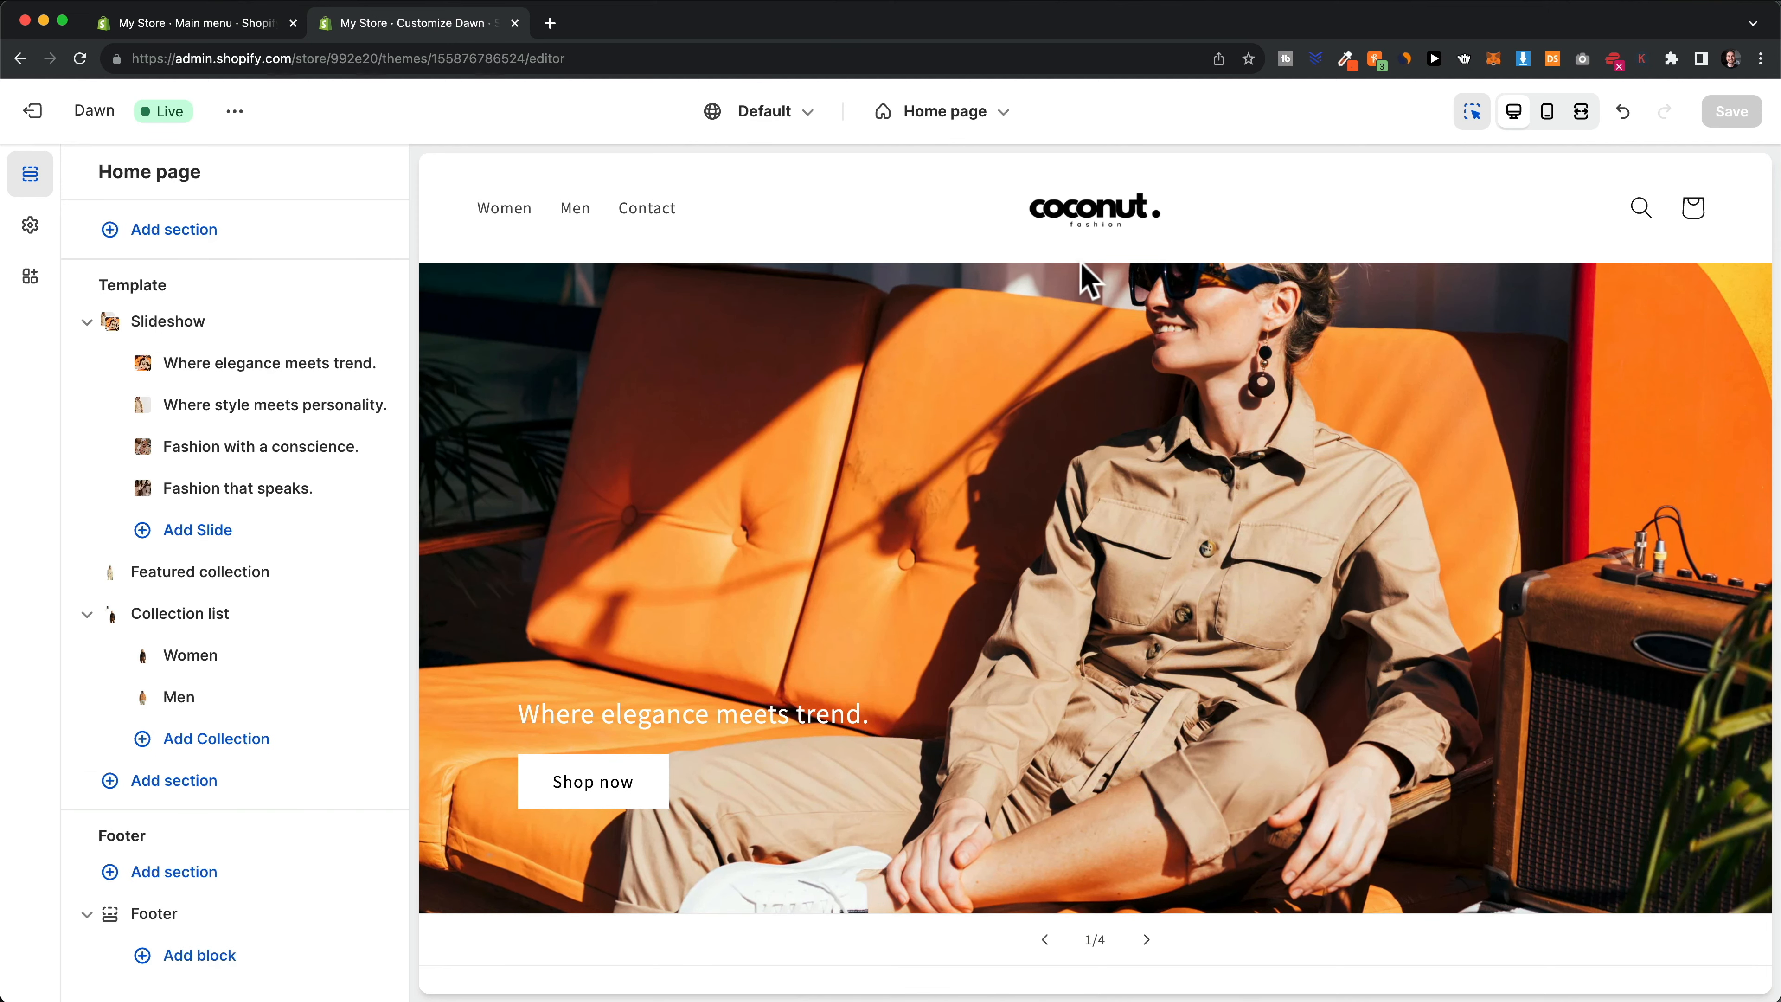
Turn off the email signup in the home page's Footer section
scroll(1061, 464, "down", 10)
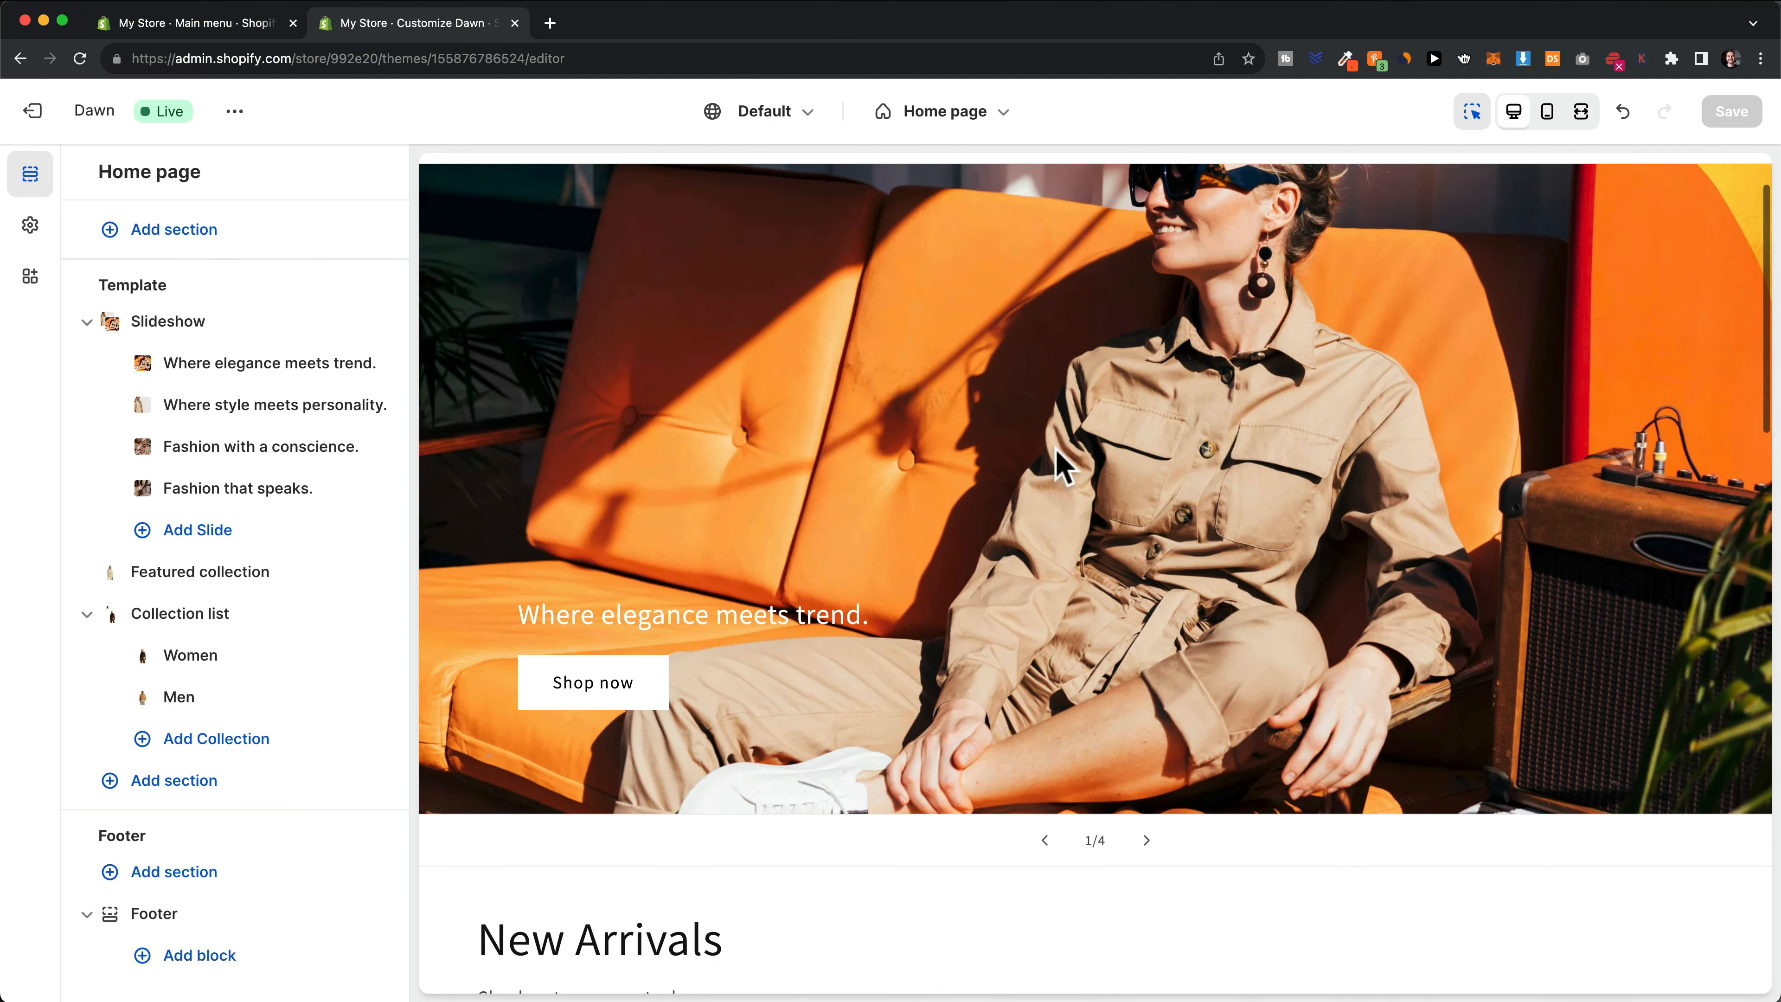
scroll(1060, 464, "down", 10)
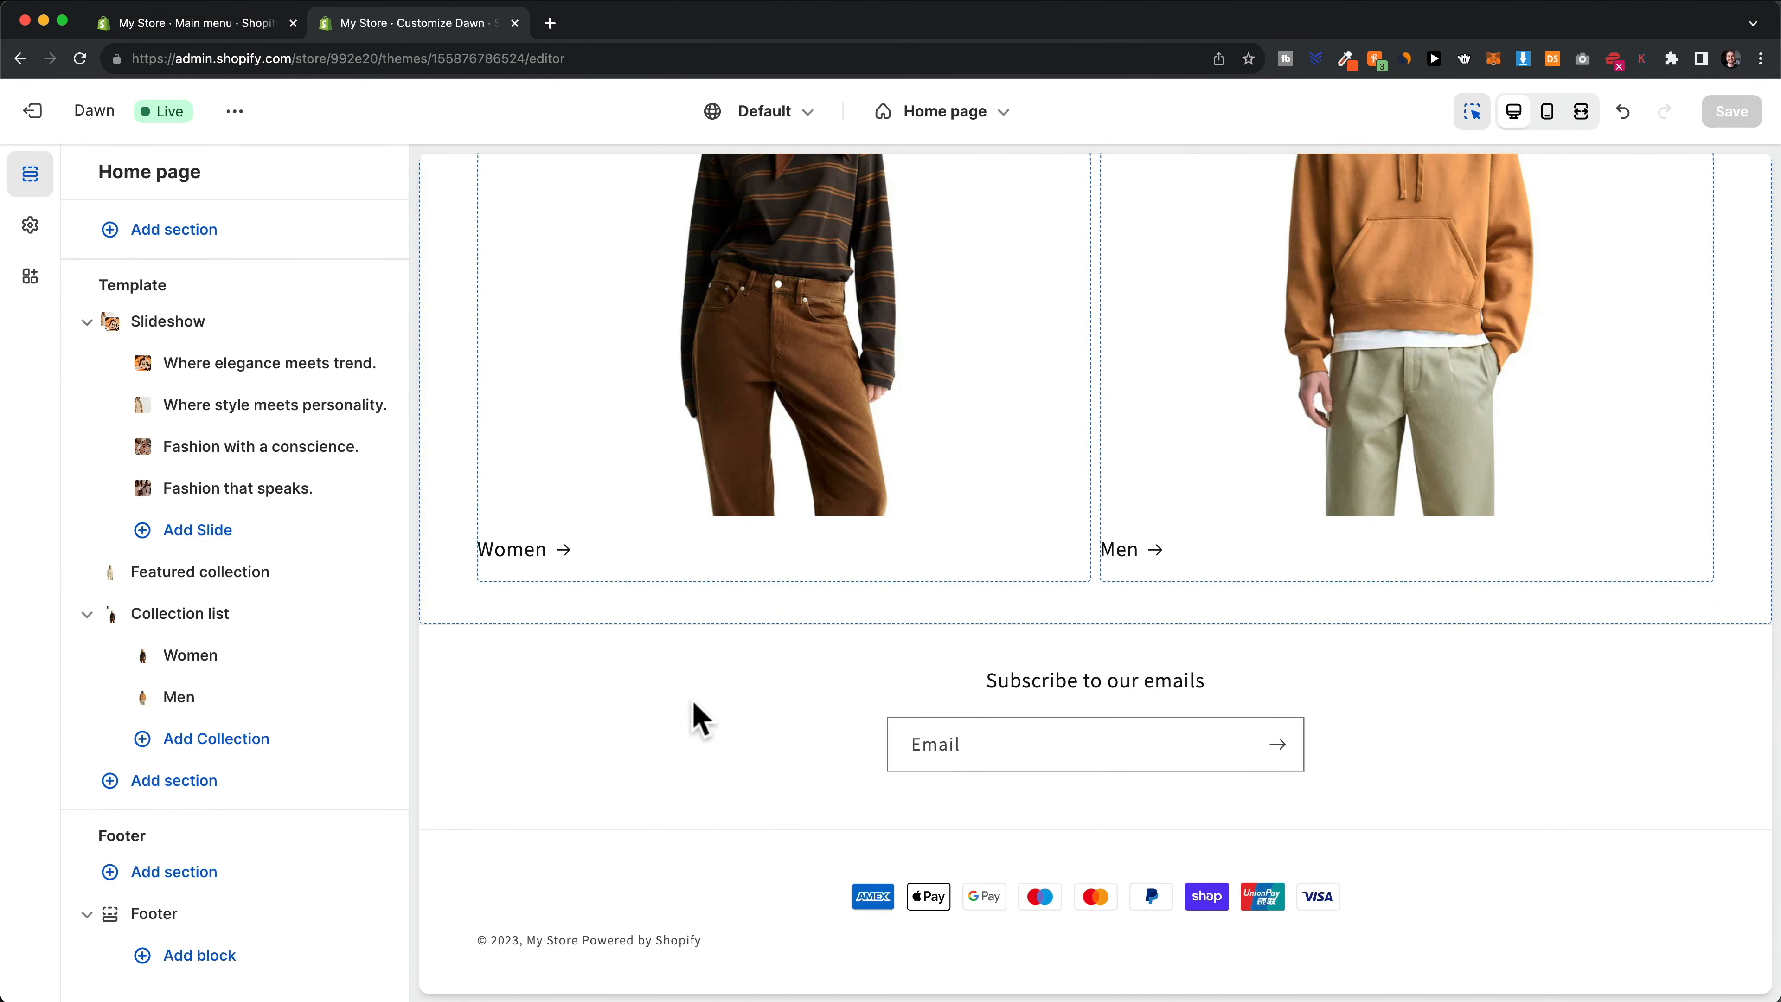
left_click(753, 748)
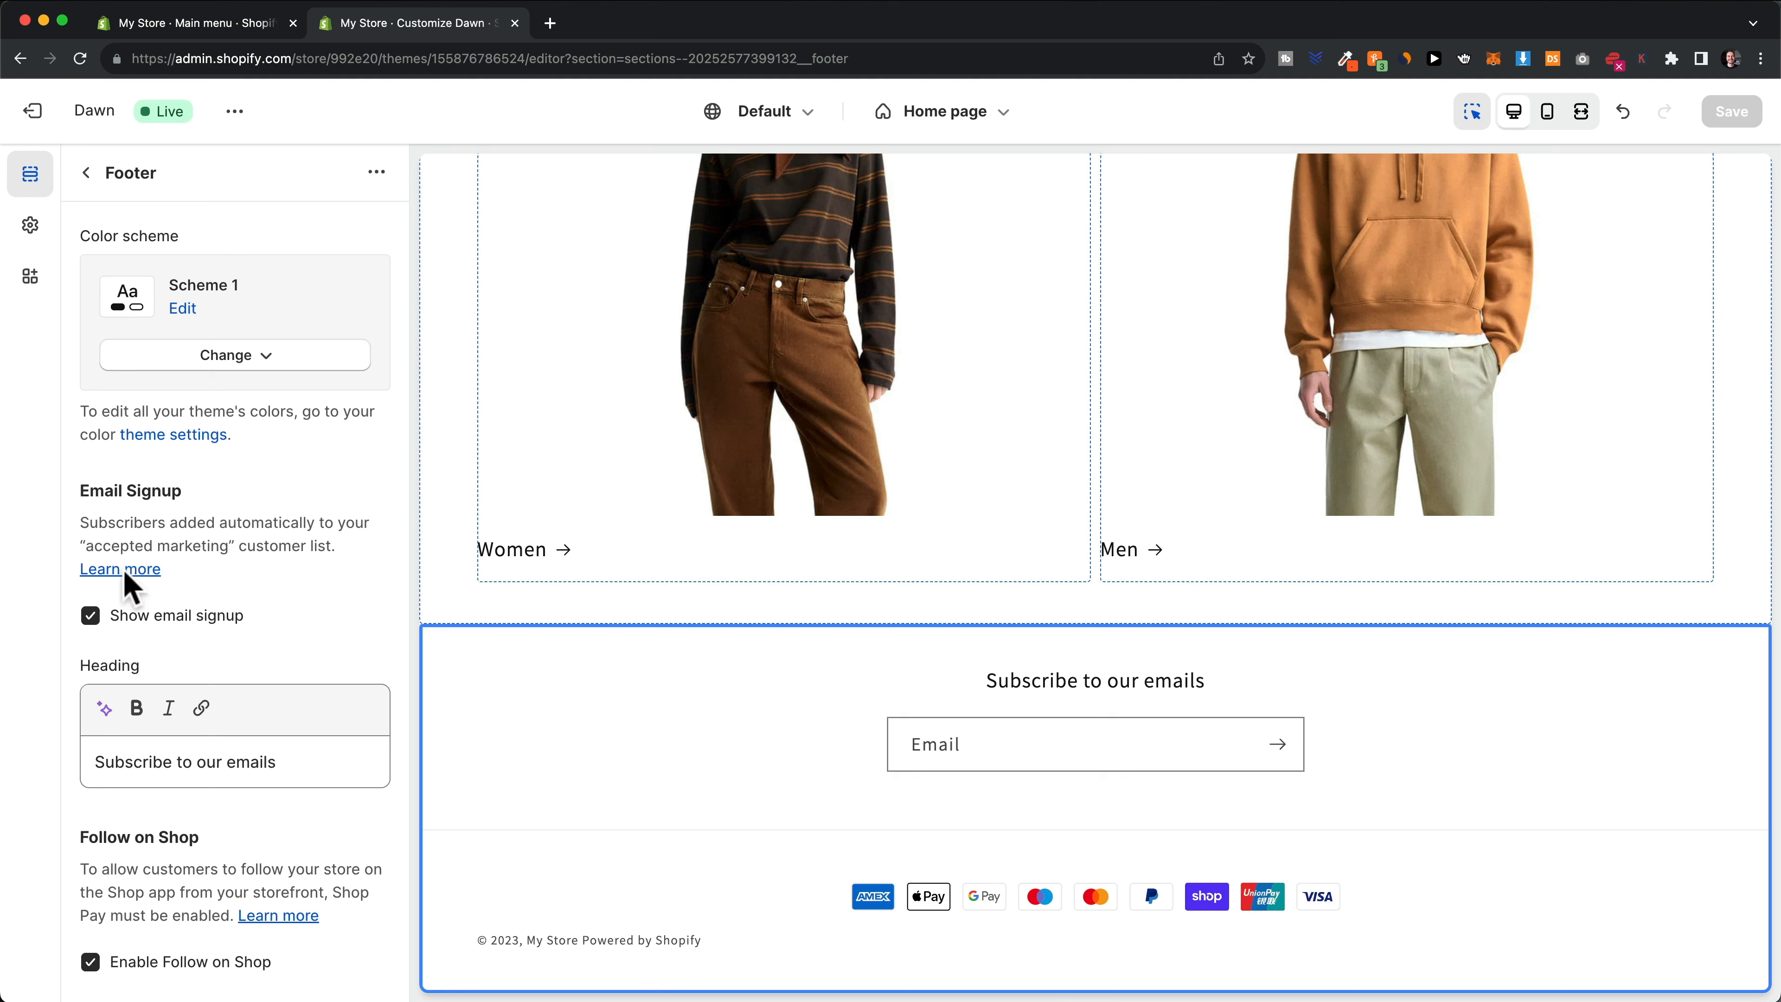
left_click(91, 617)
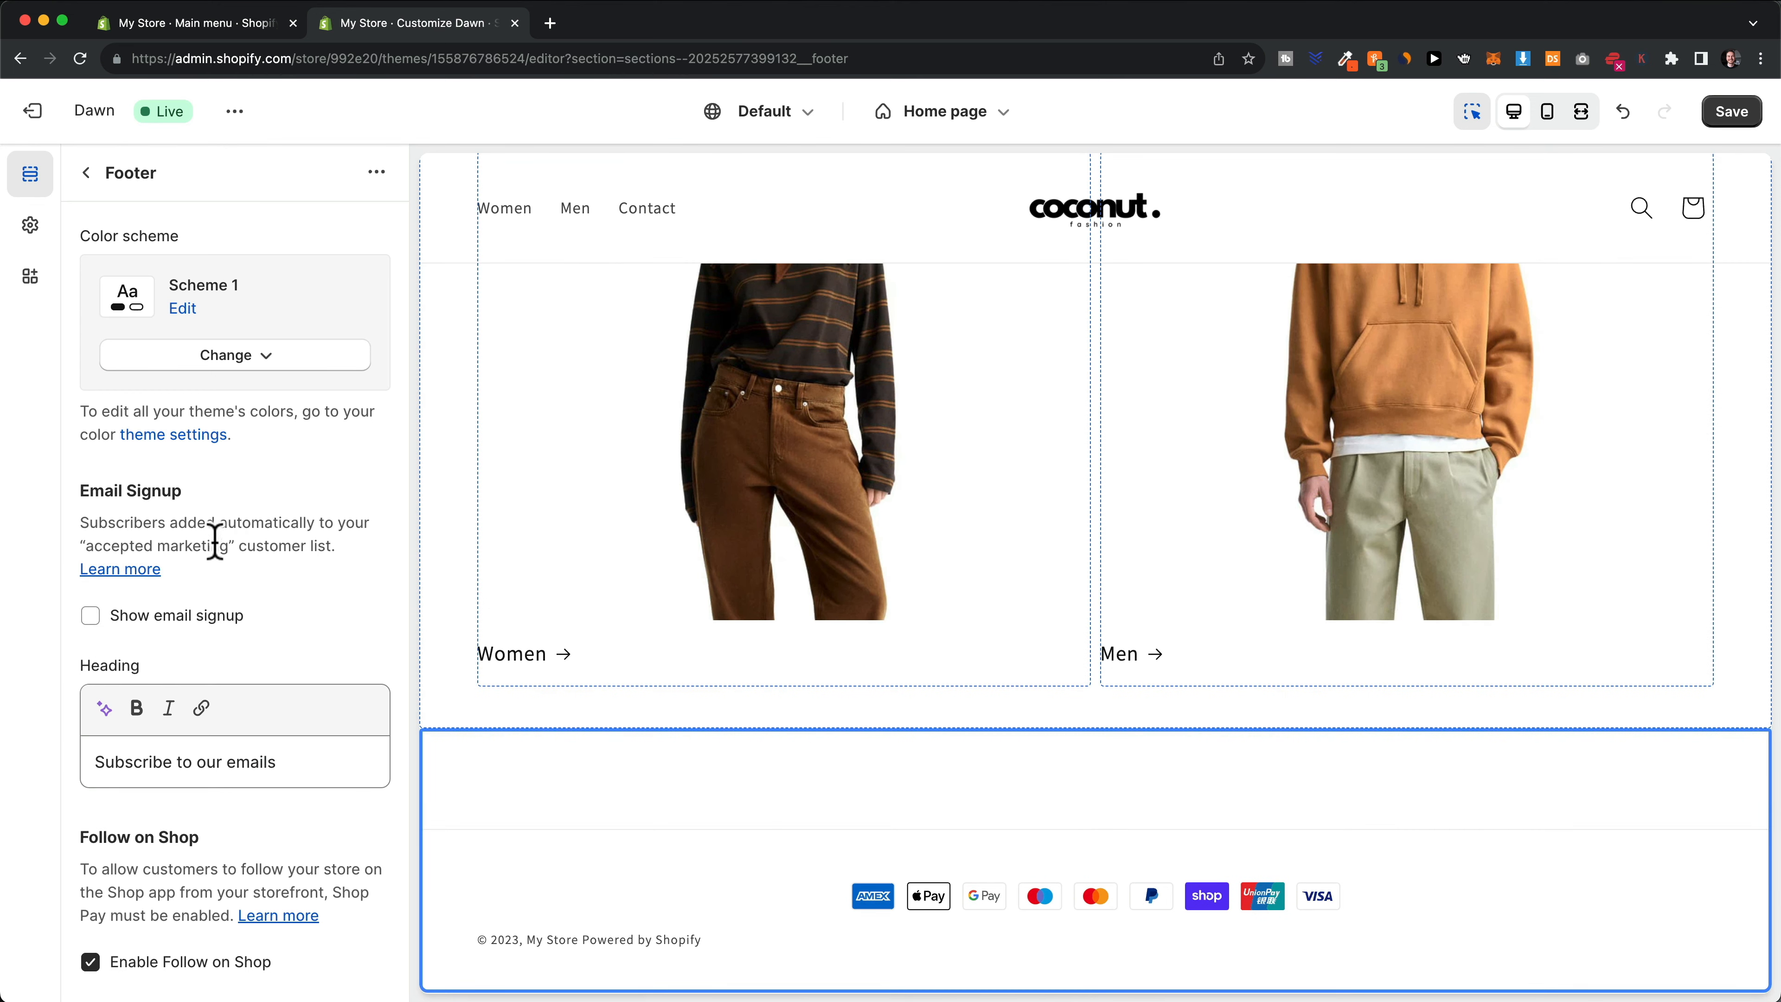
Enter facebook.com as the Facebook link in the footer's theme settings and copy the address
scroll(308, 604, "down", 10)
scroll(302, 589, "down", 2)
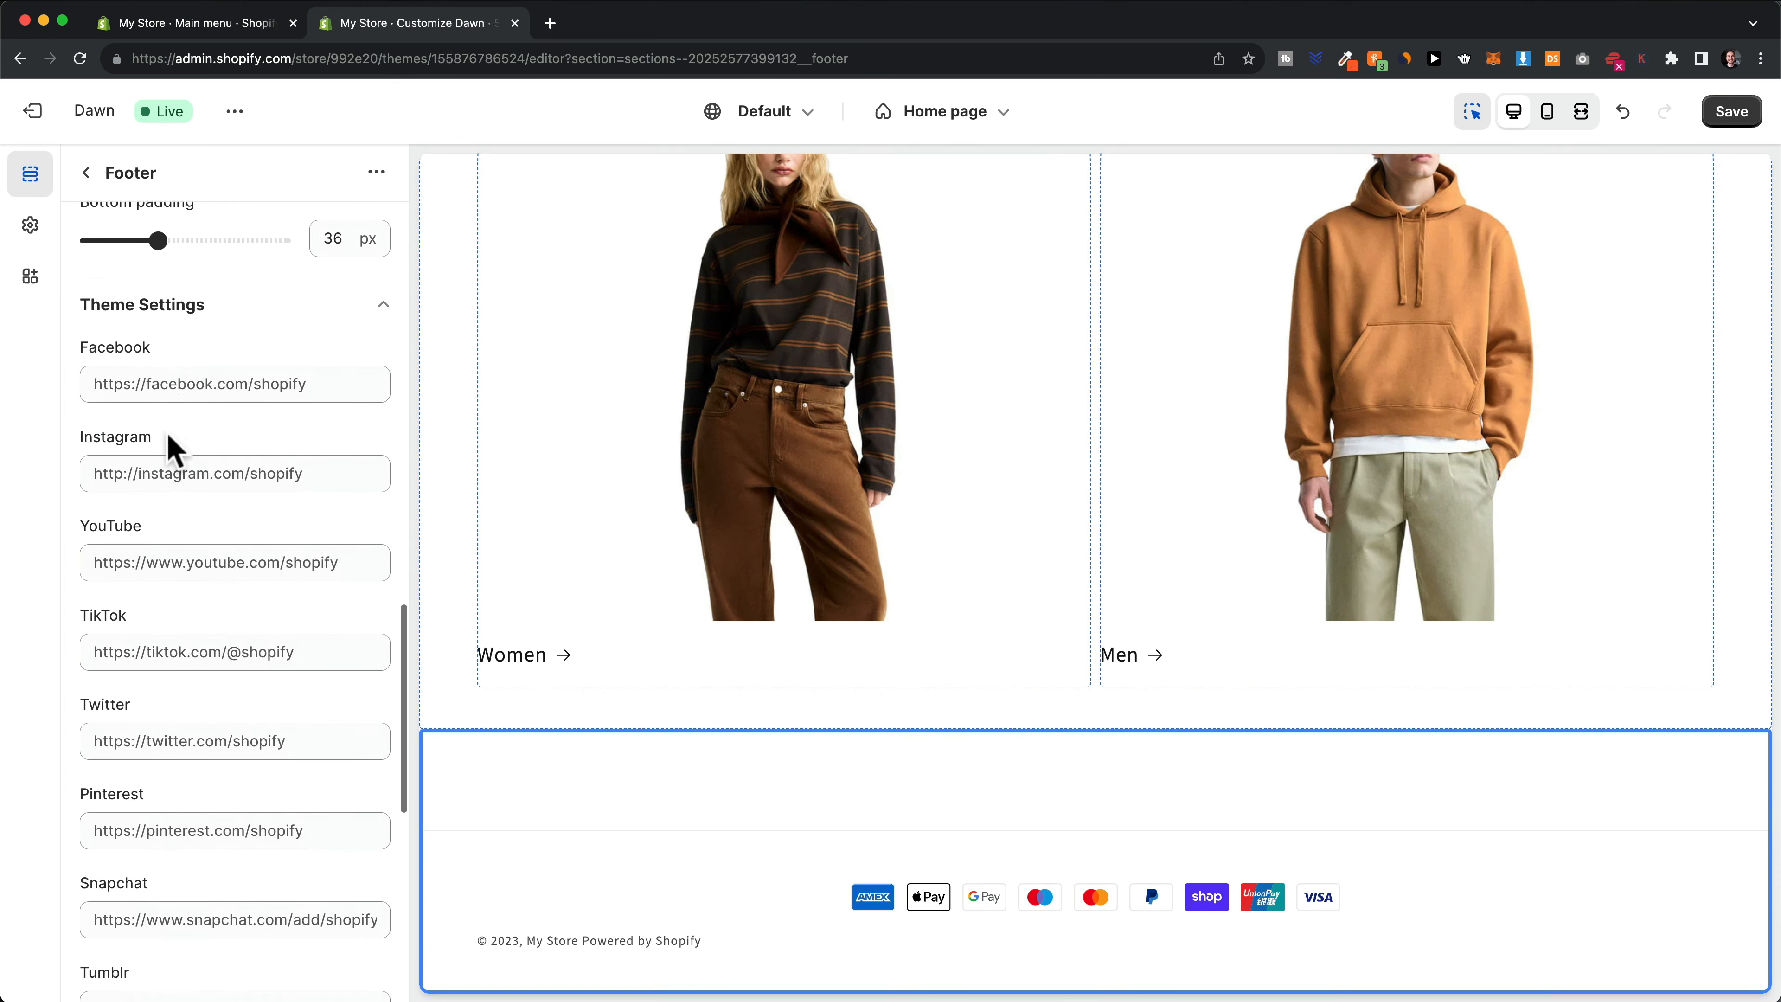
left_click(163, 383)
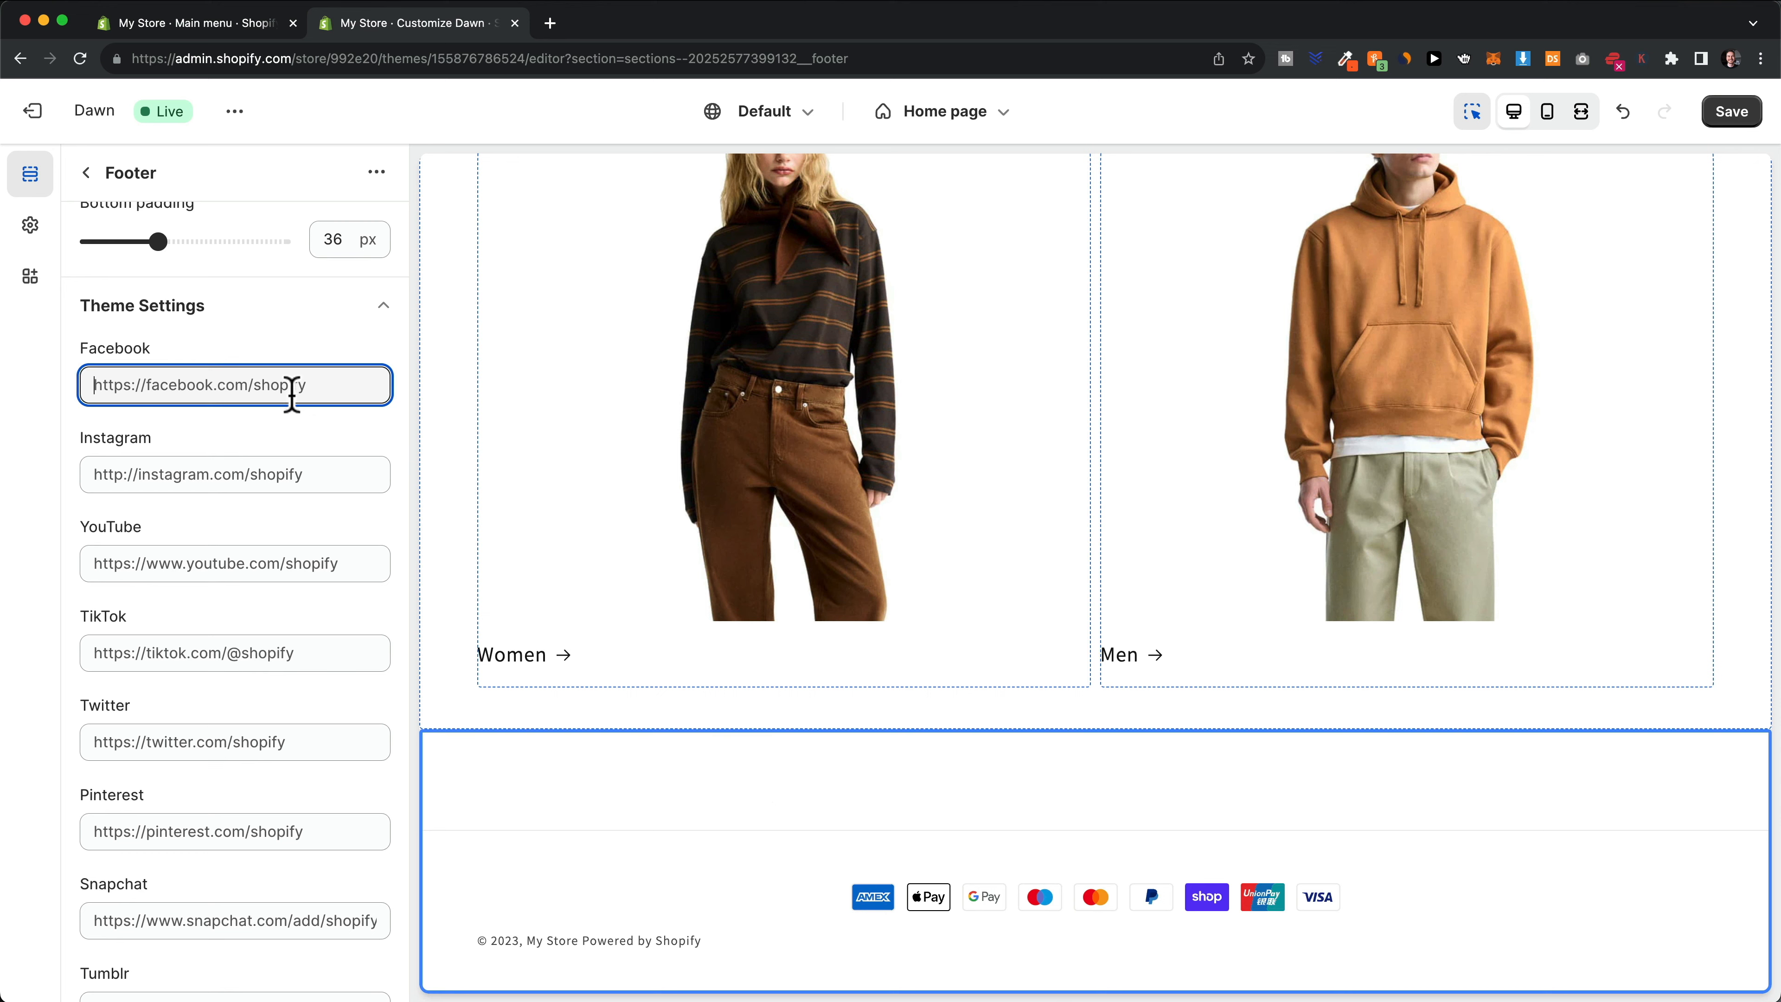
type("facebook.com")
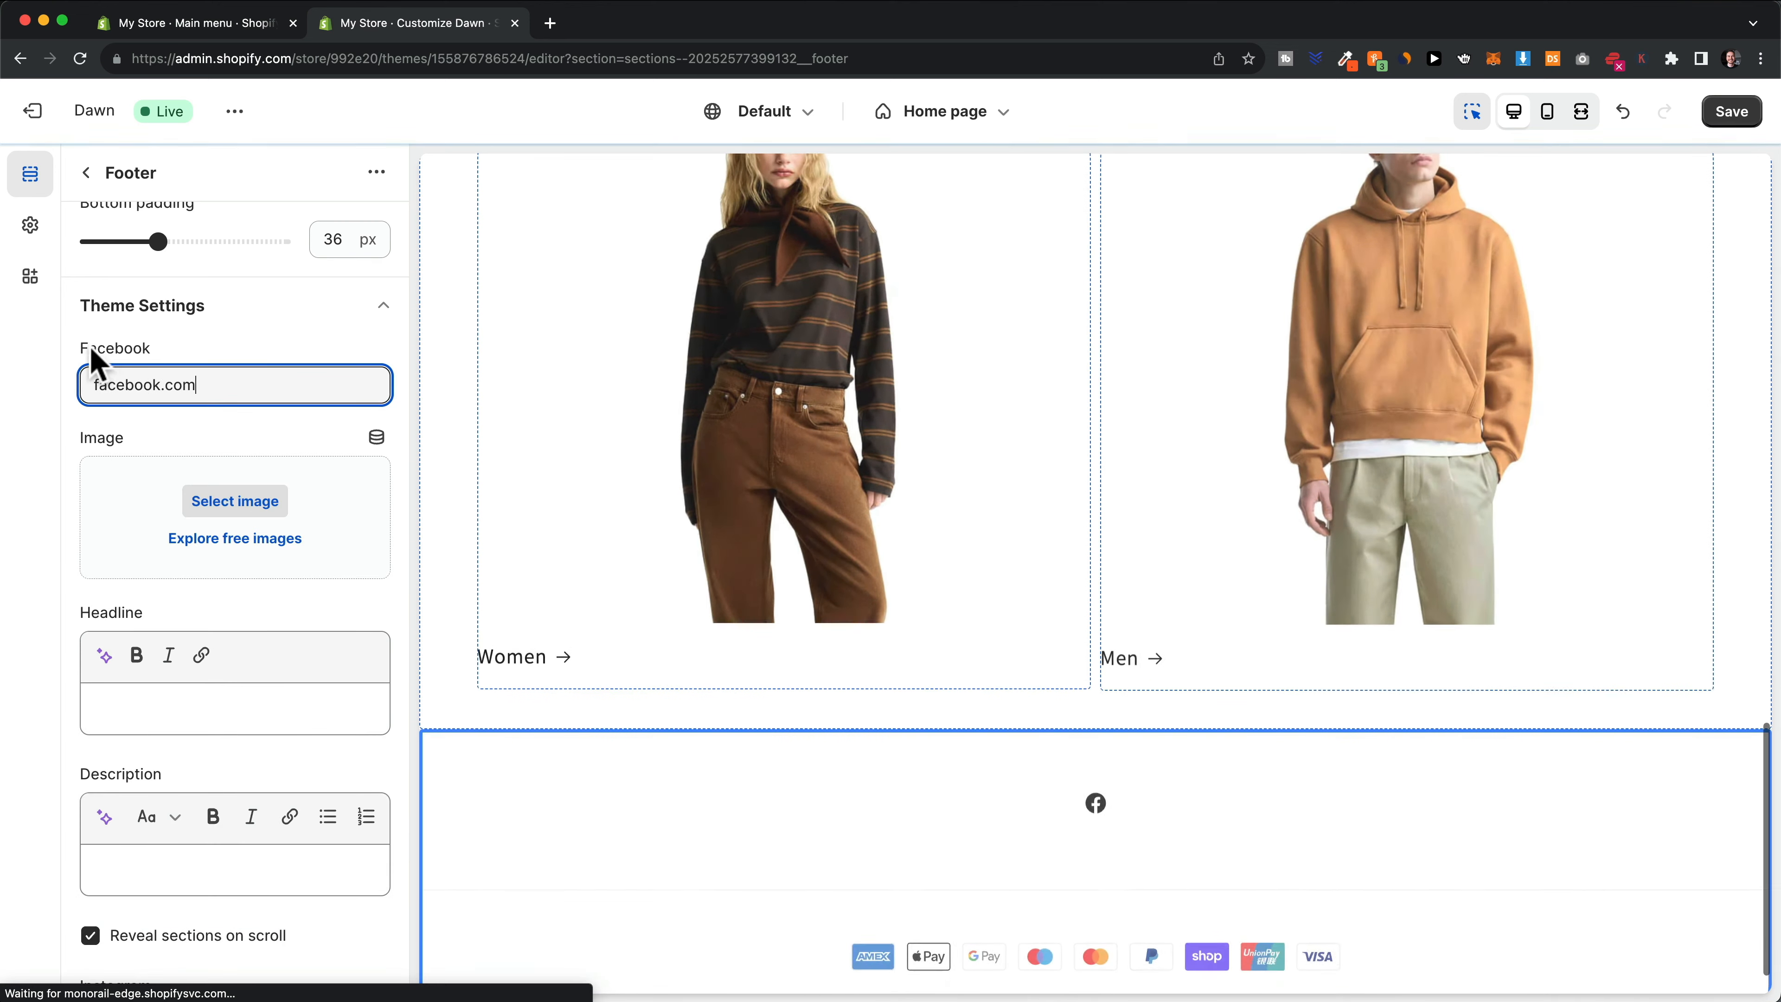
left_click_drag(193, 385, 94, 386)
key("super+c")
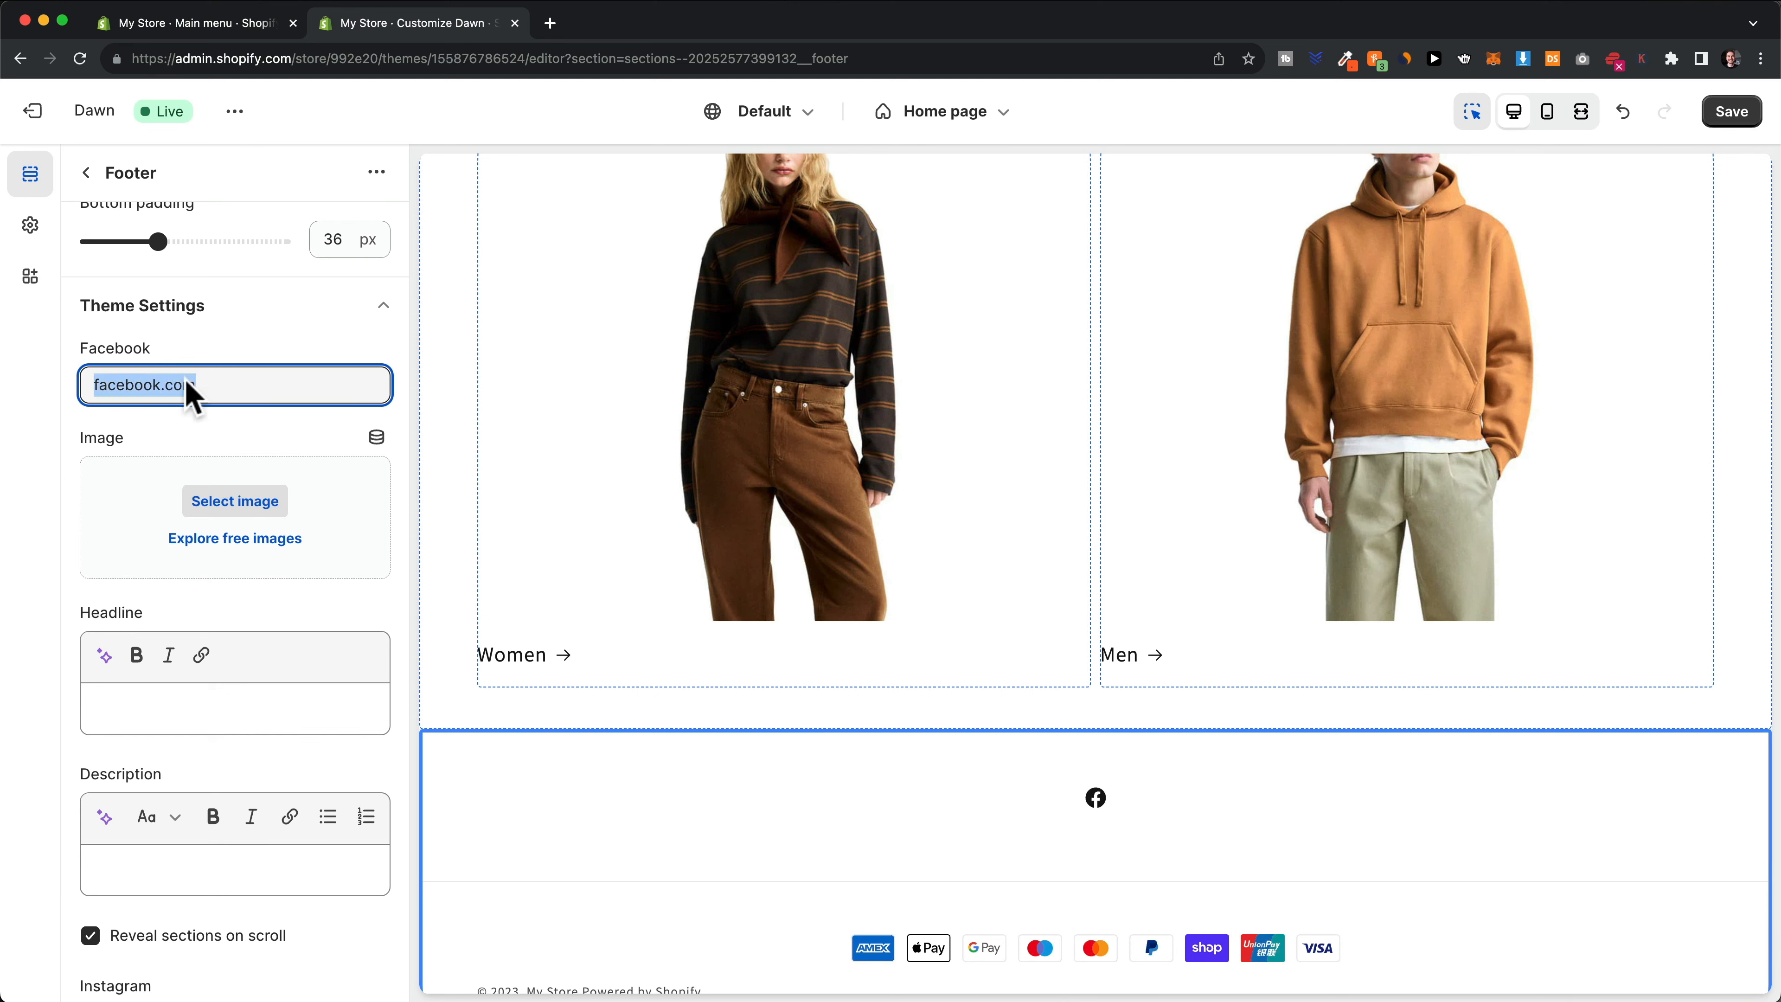
Paste facebook.com as the Instagram, YouTube and TikTok links in the footer's theme settings
scroll(211, 632, "down", 10)
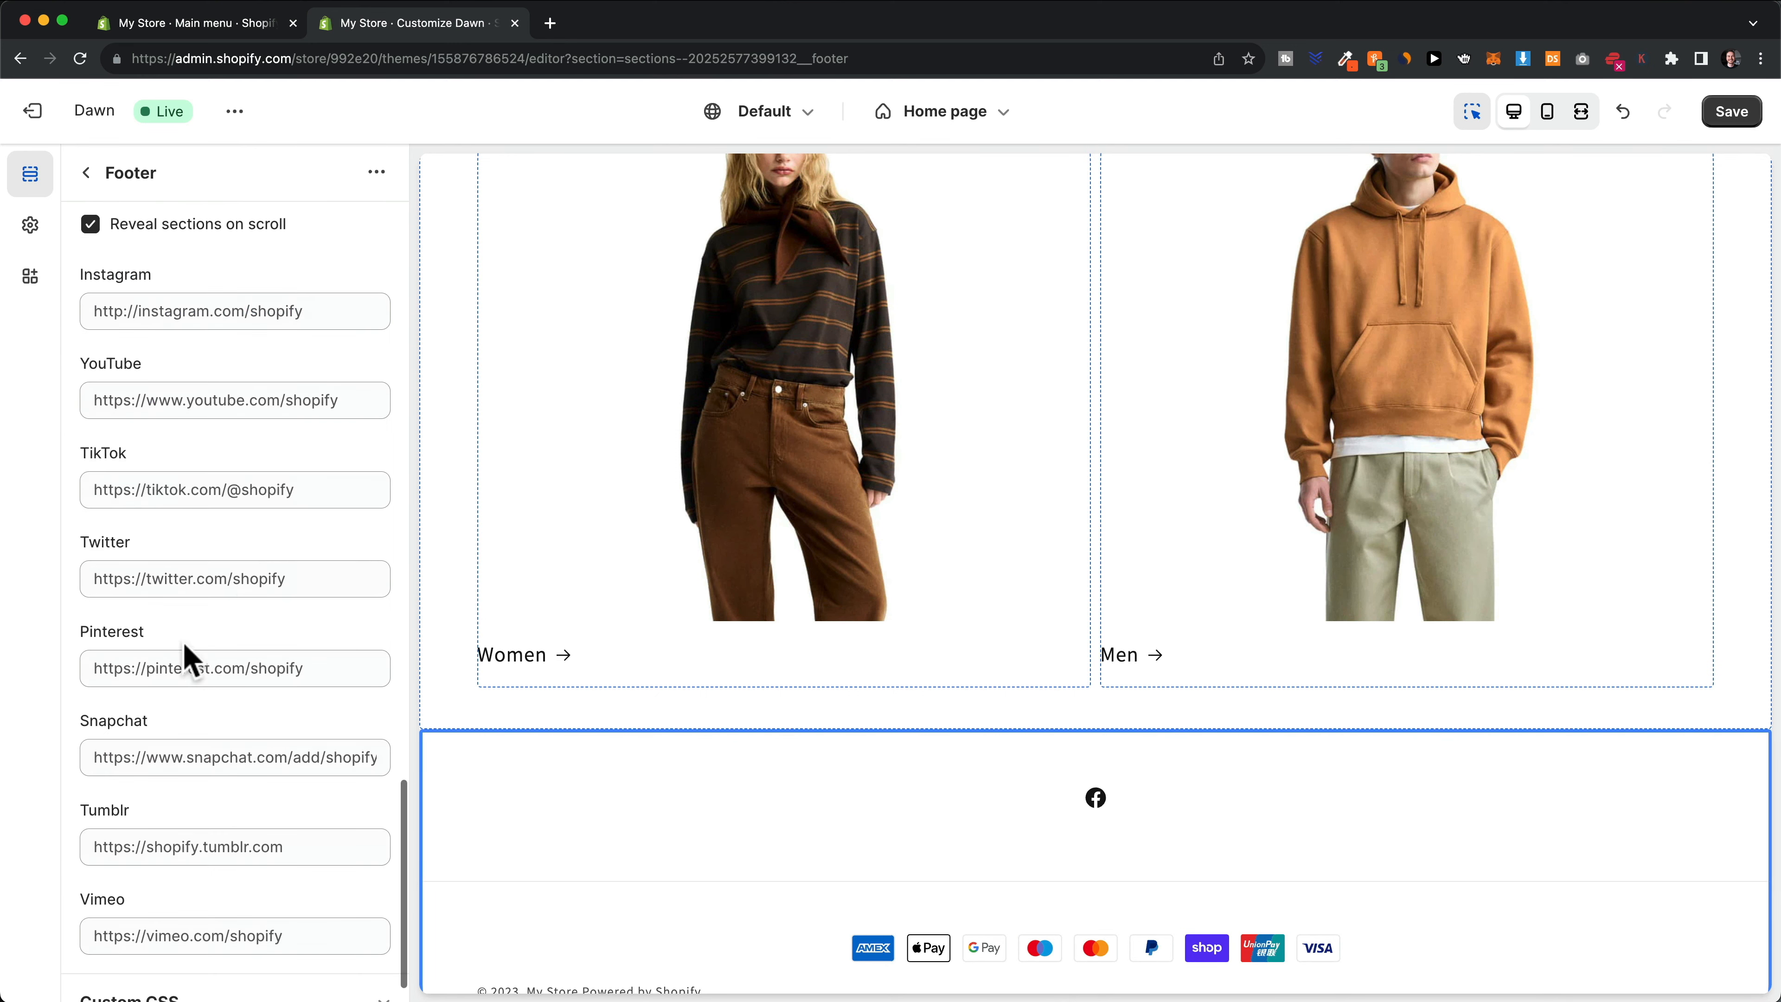
scroll(190, 449, "up", 1)
left_click(162, 389)
key("super+v")
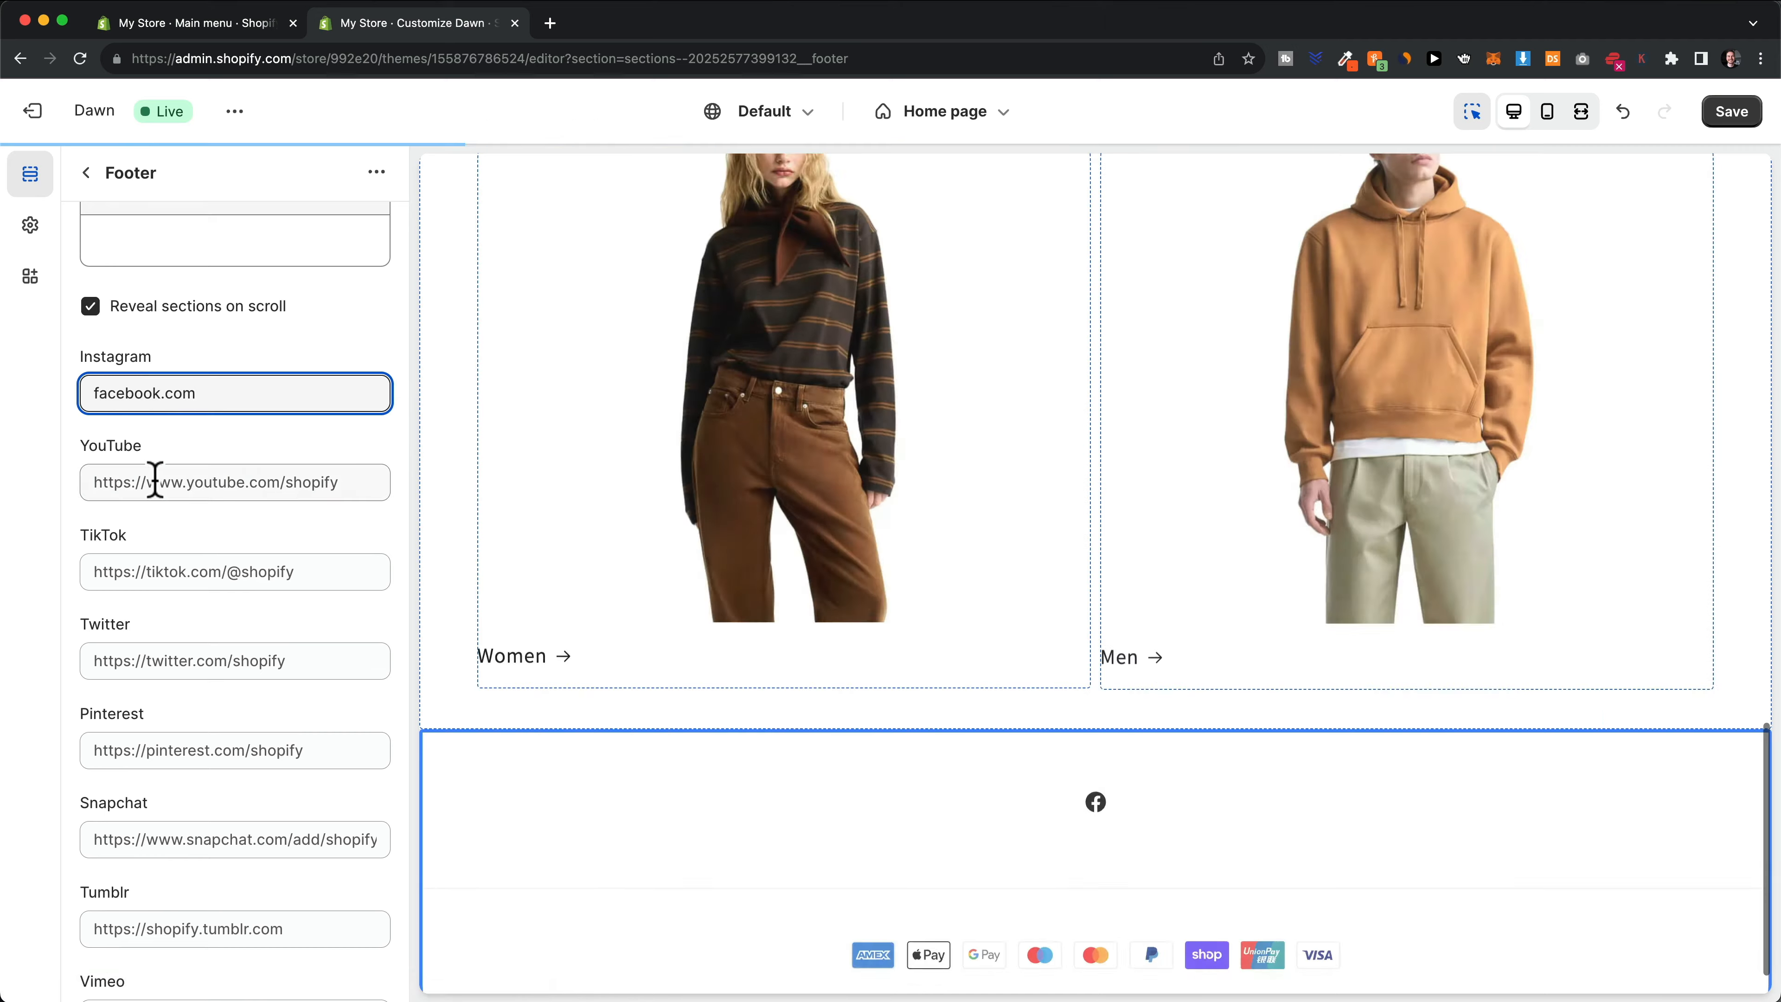
left_click(155, 482)
key("super+v")
left_click(148, 564)
key("super+v")
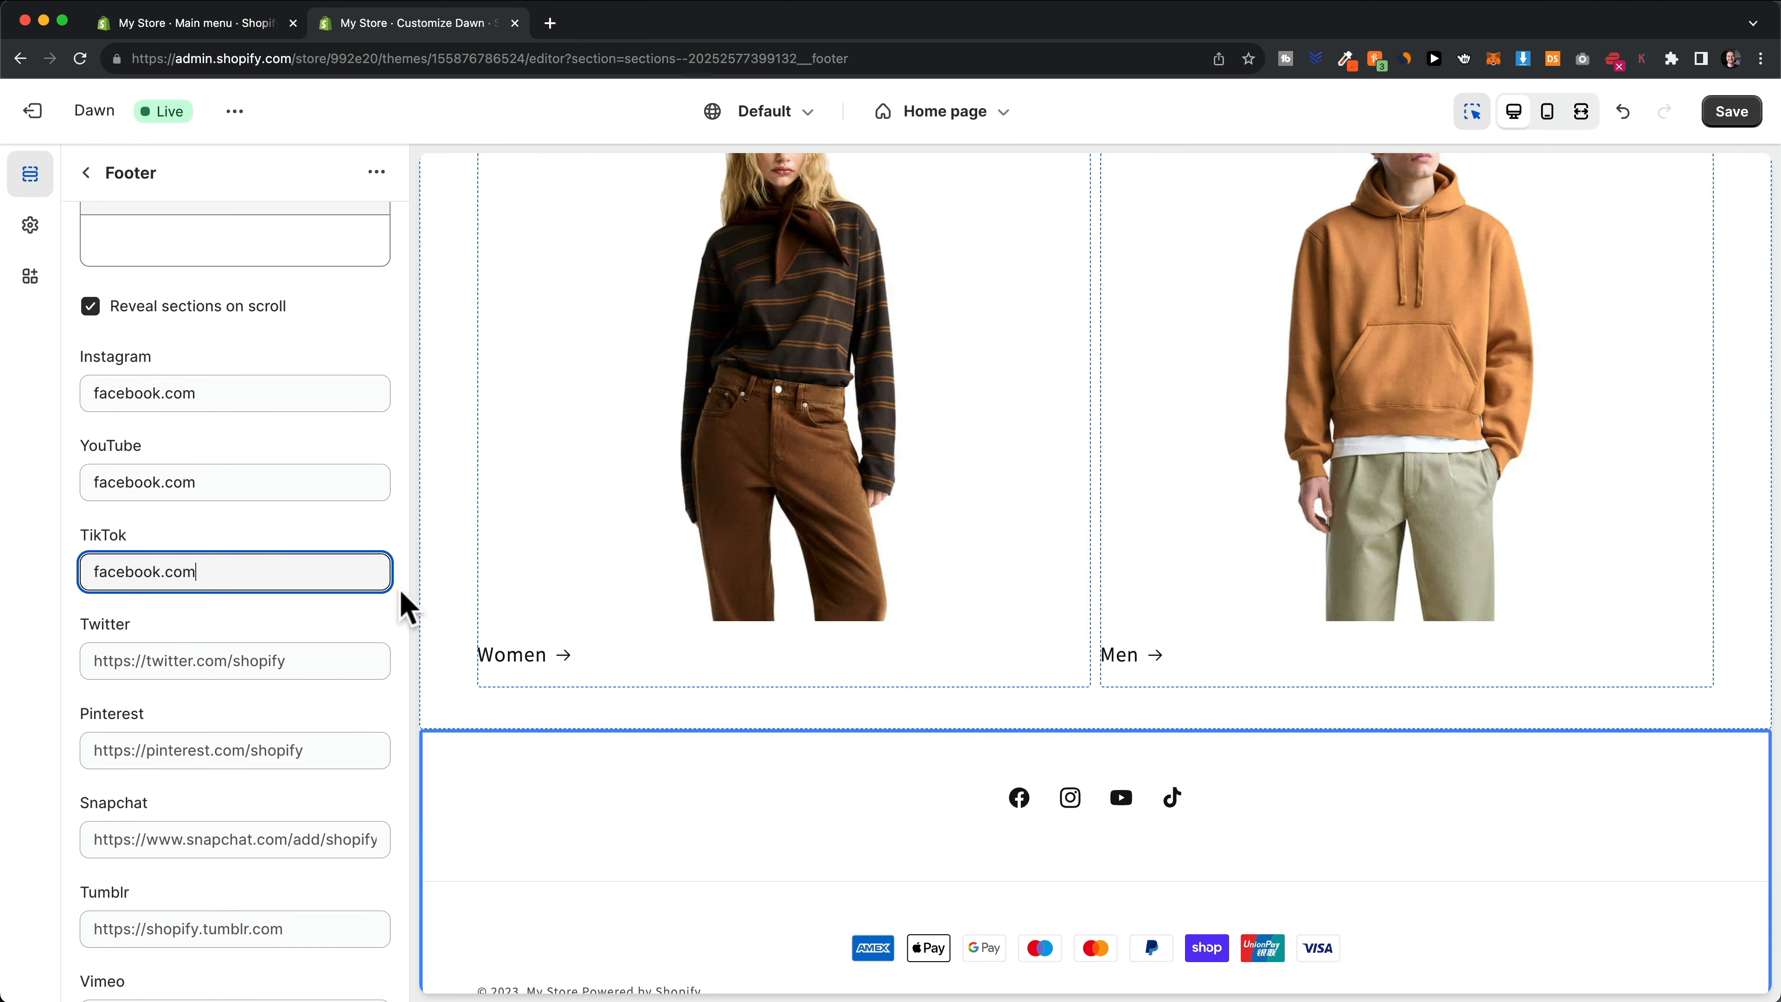
Hide the payment icons in the footer and show them again
scroll(403, 602, "up", 10)
scroll(403, 602, "up", 10)
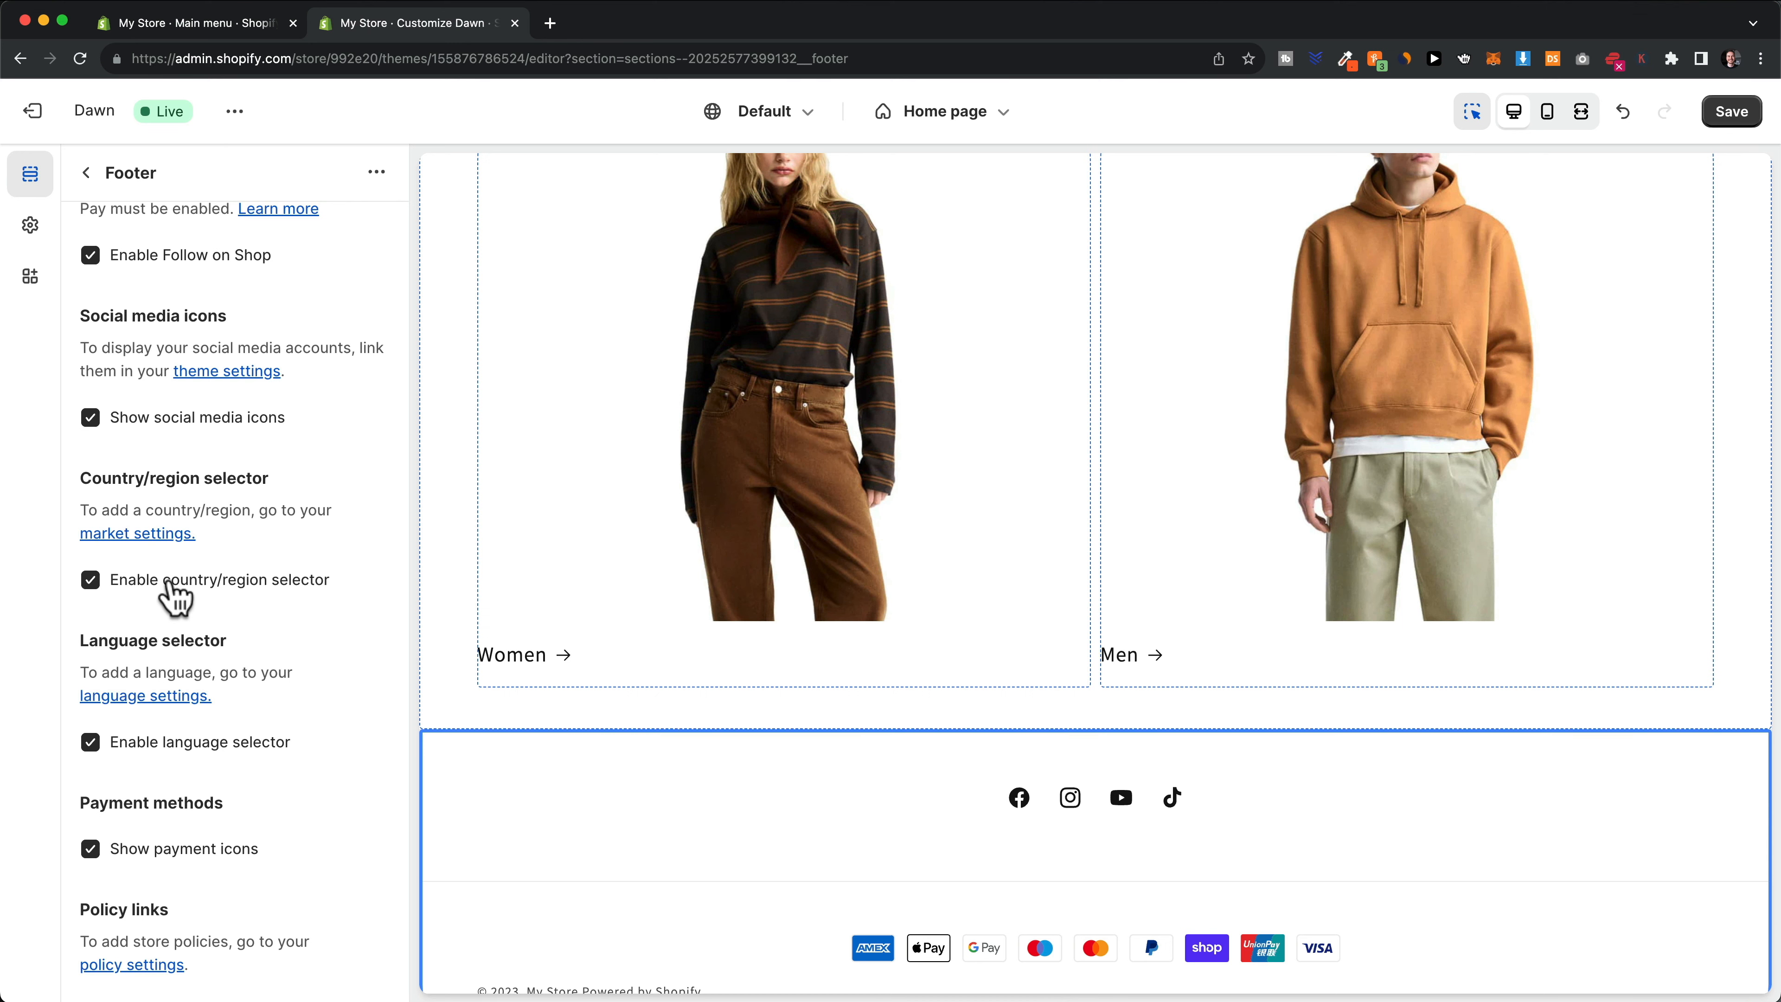
scroll(168, 589, "down", 3)
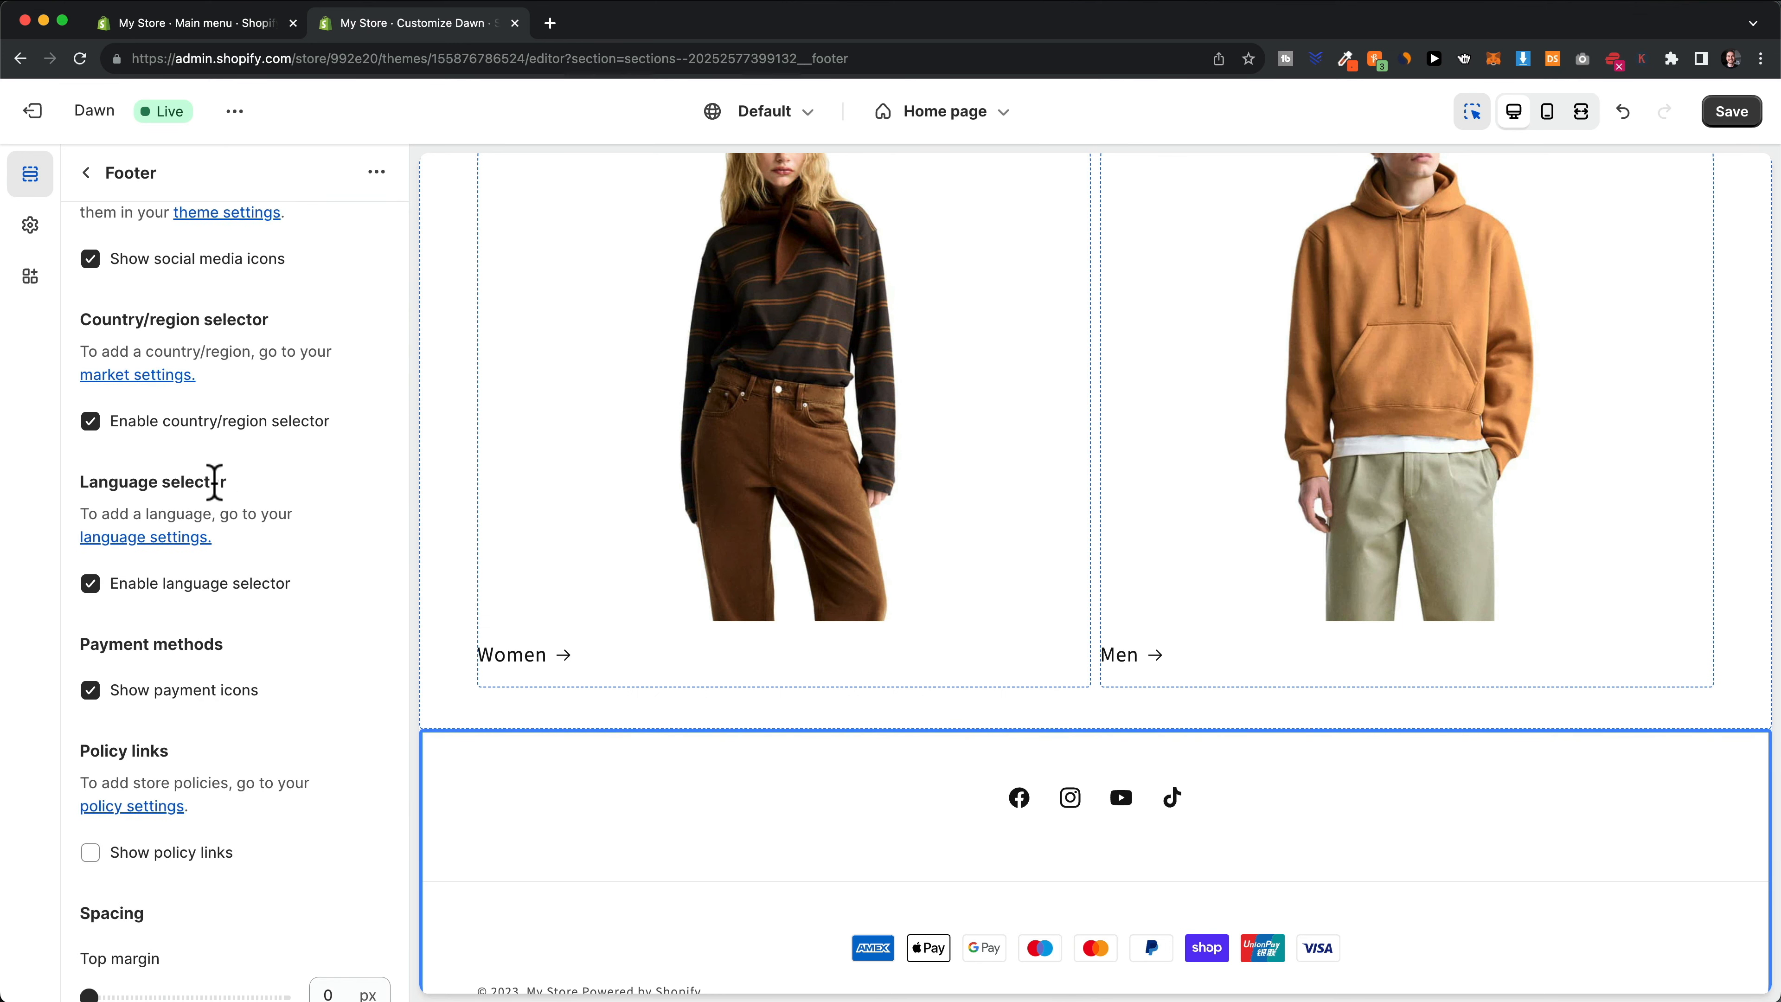
scroll(215, 482, "down", 4)
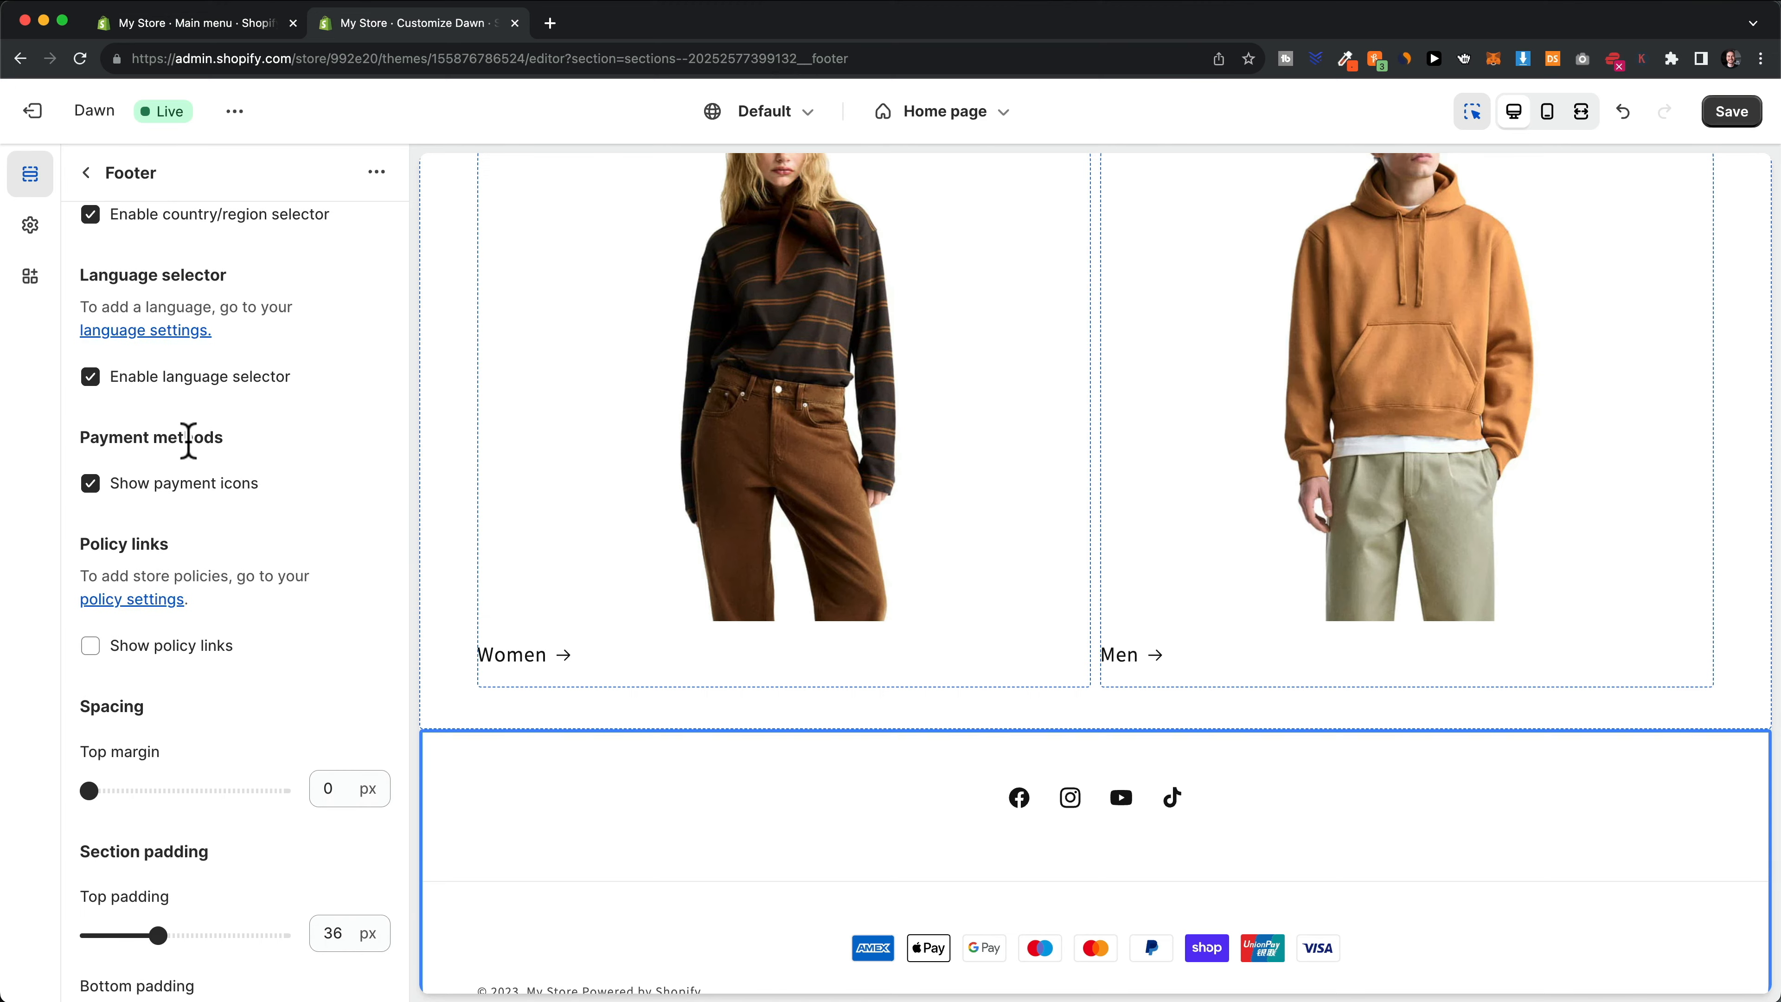
scroll(763, 939, "down", 1)
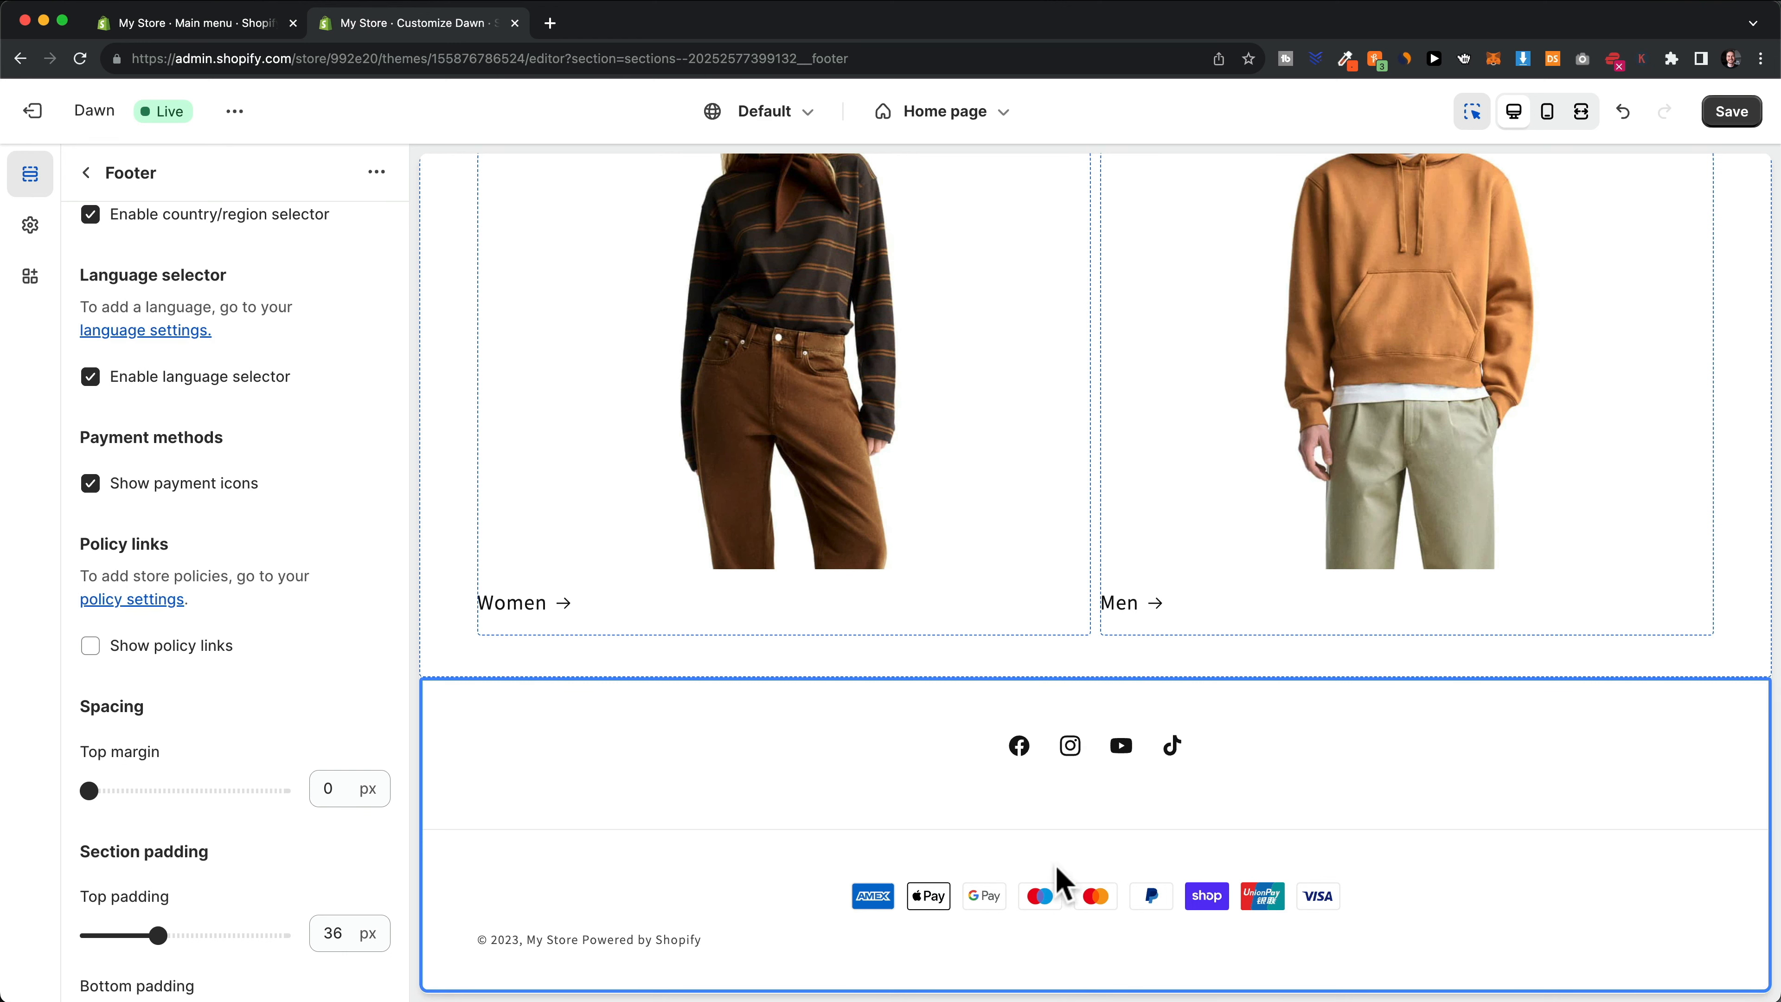
left_click(90, 483)
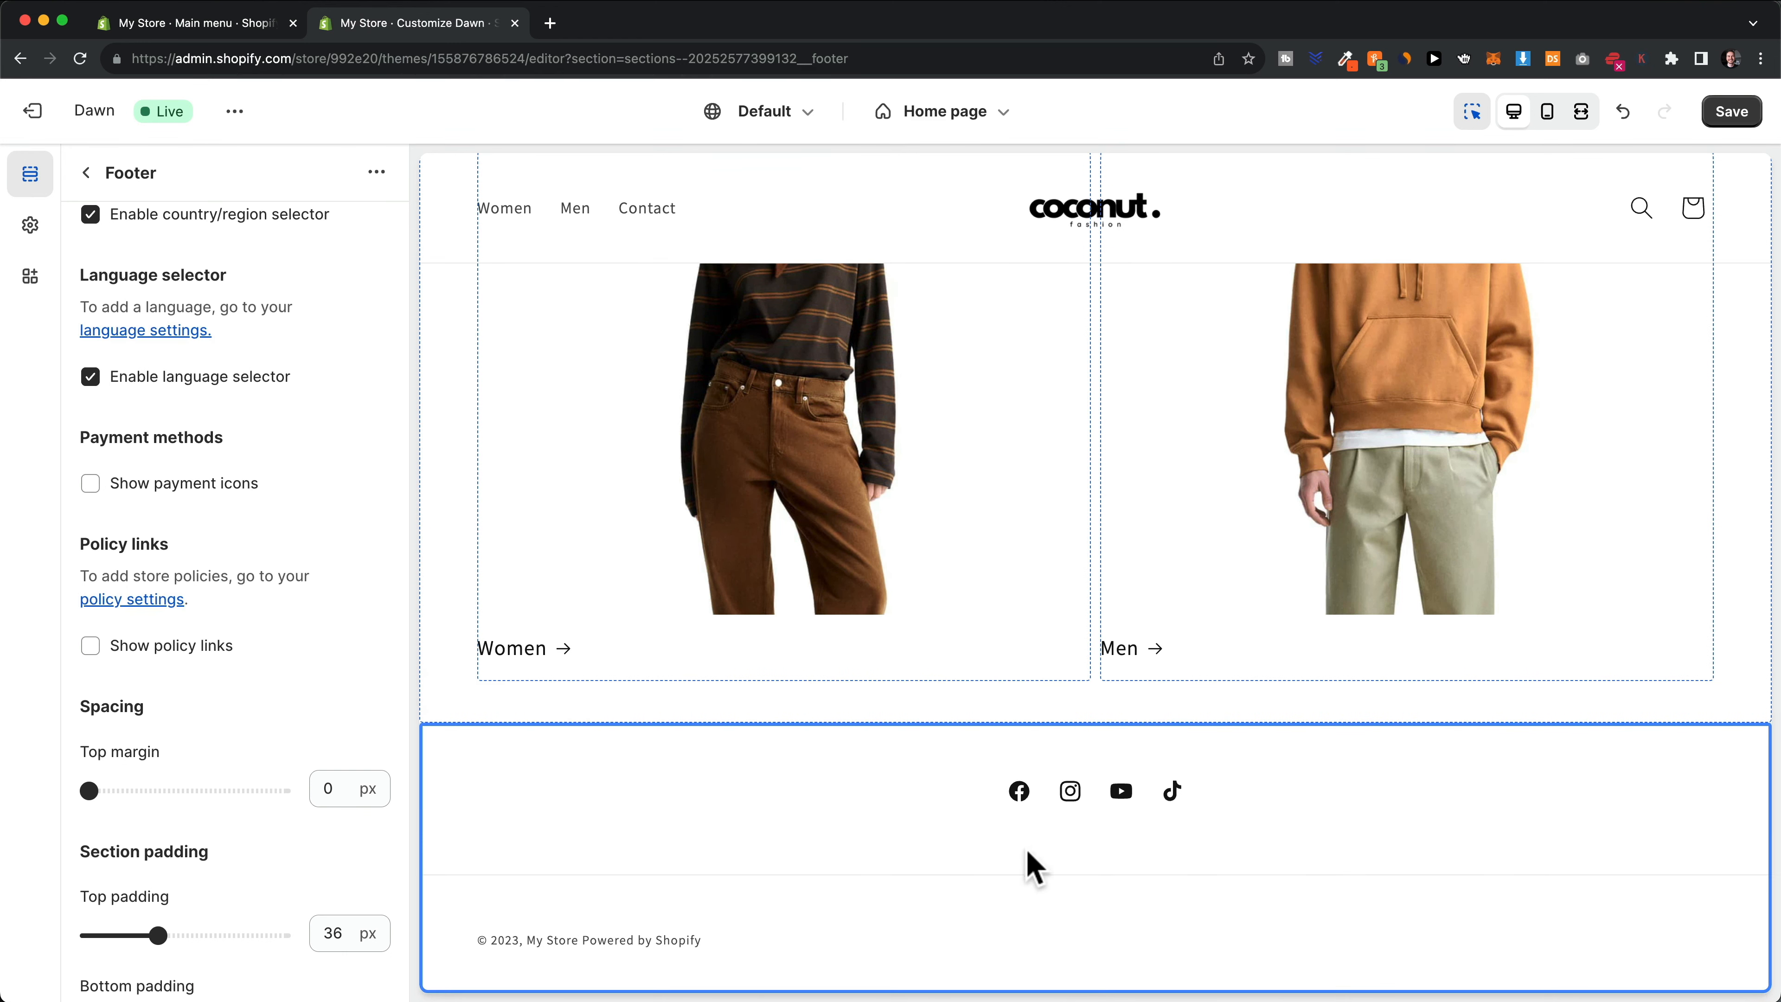
left_click(90, 486)
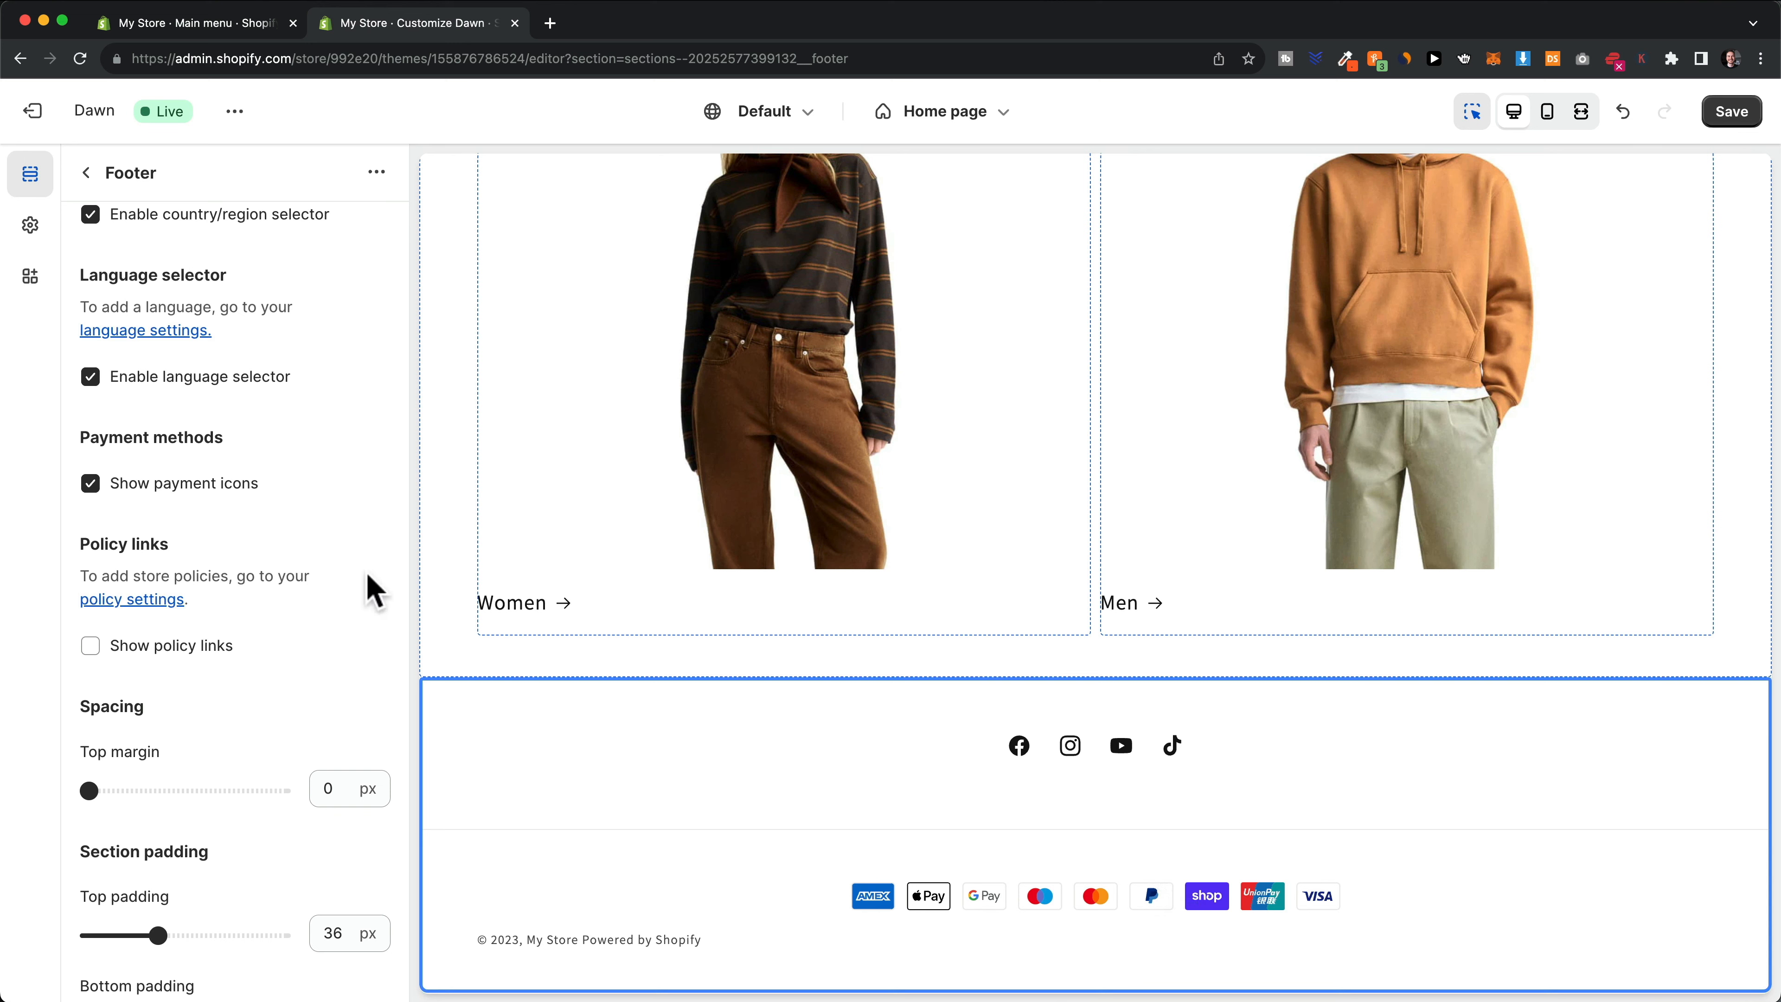
Enable the policy links in the footer and save the theme
scroll(374, 594, "down", 2)
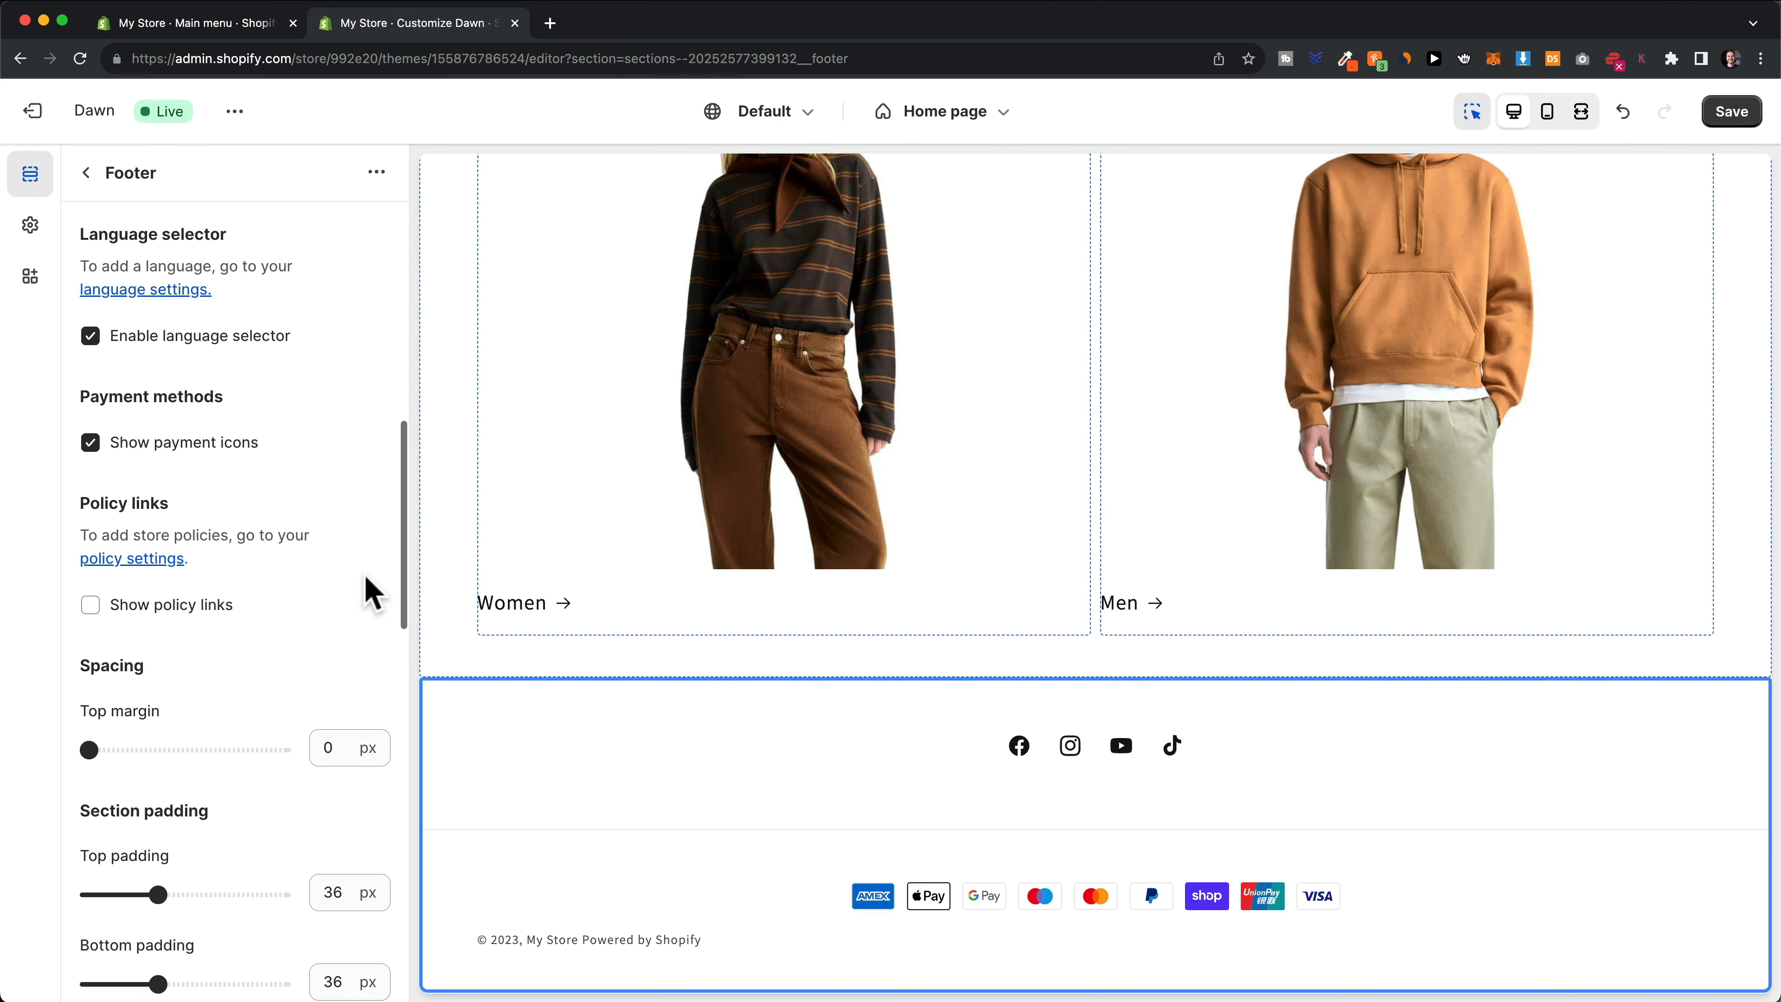
scroll(372, 594, "down", 1)
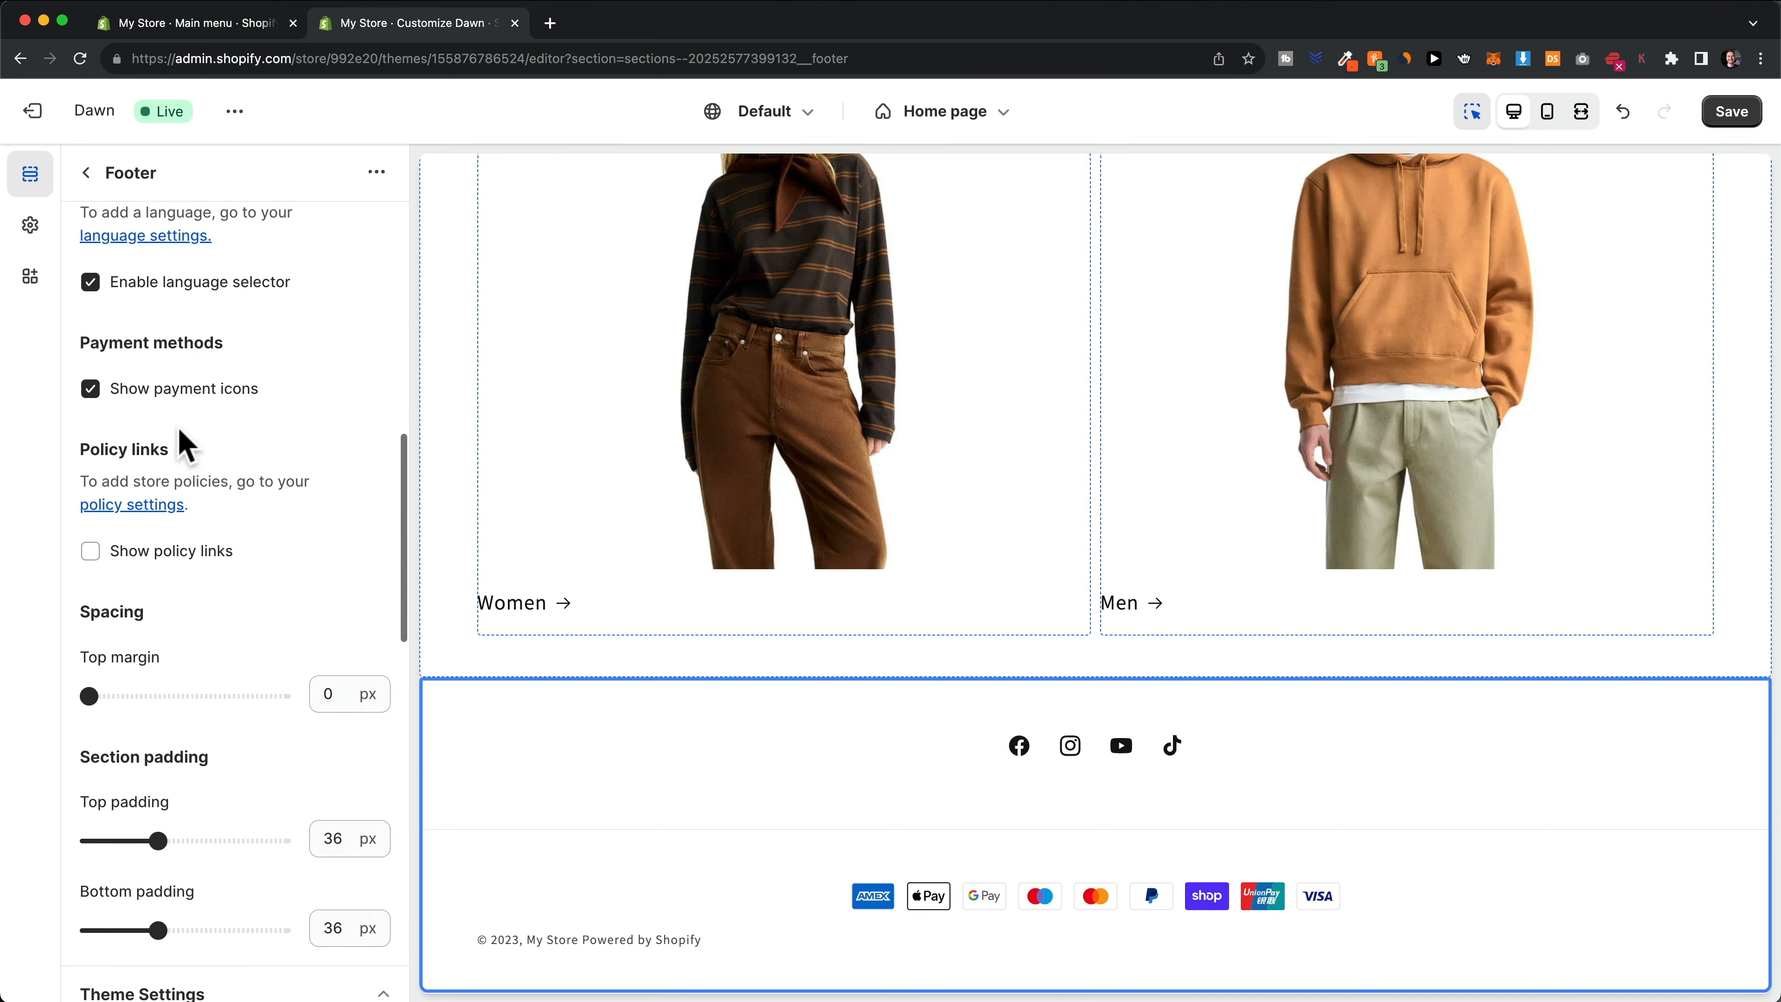
left_click(90, 552)
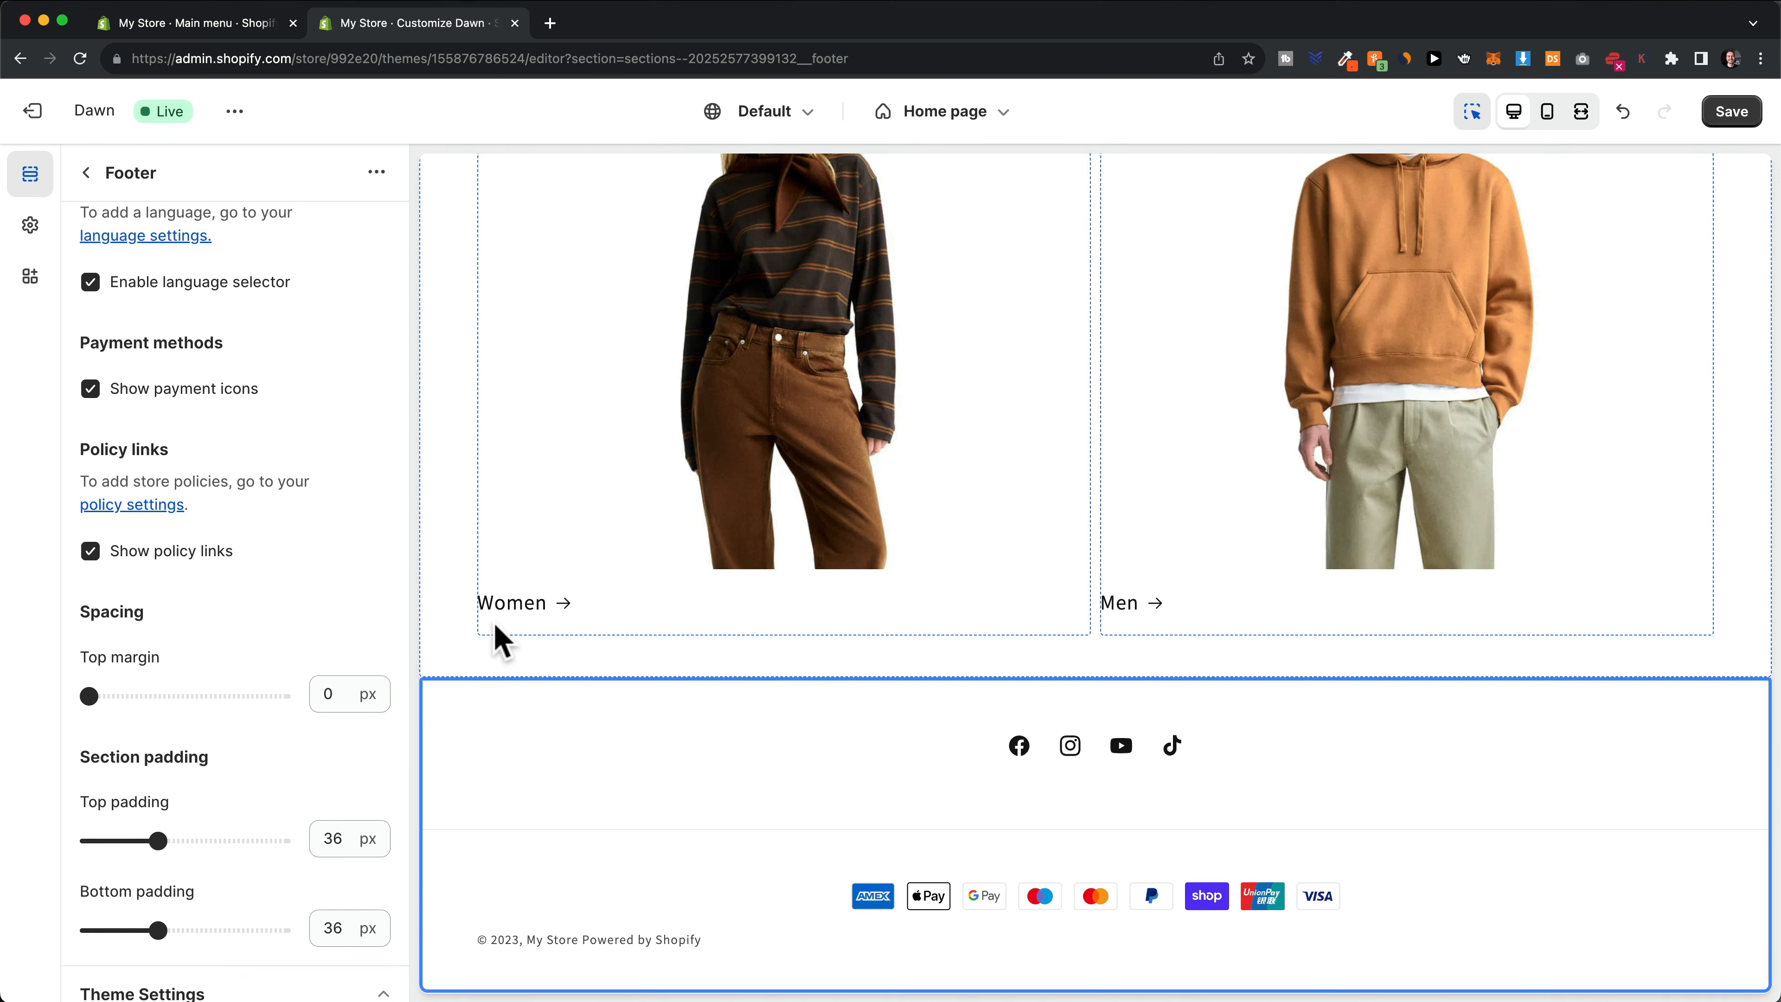
left_click(1731, 121)
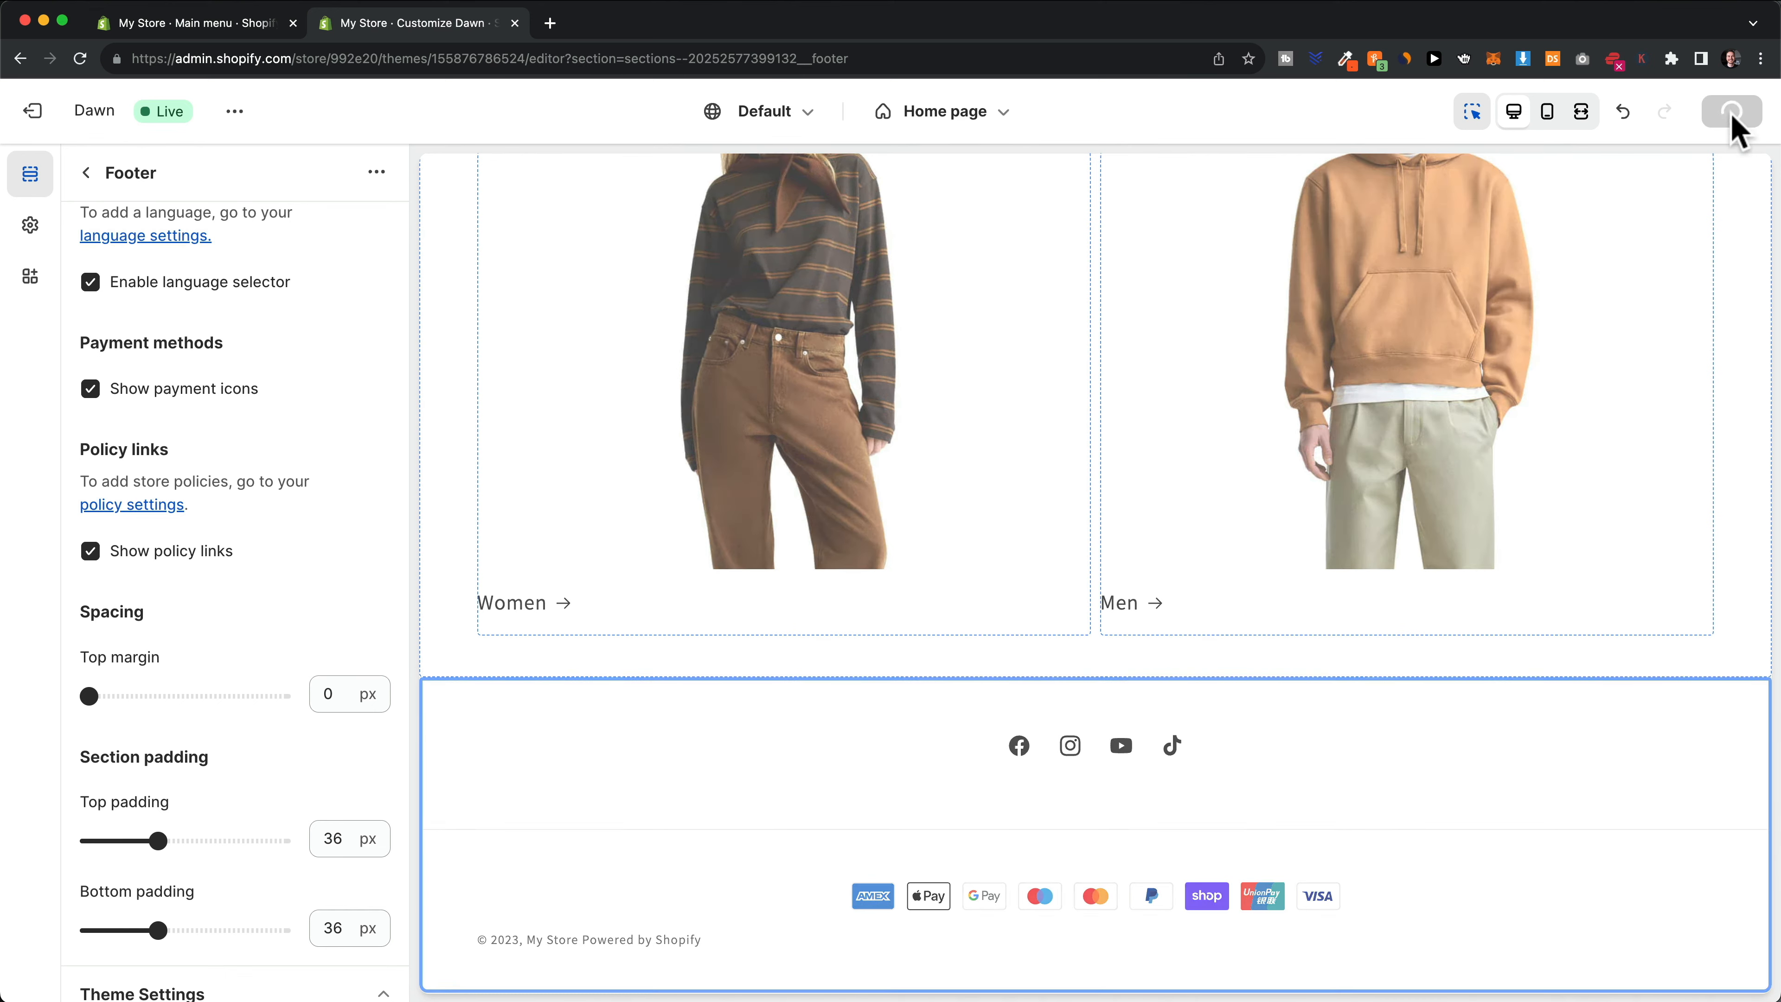
Return to the store admin and open the Policies page in the store settings
left_click(210, 25)
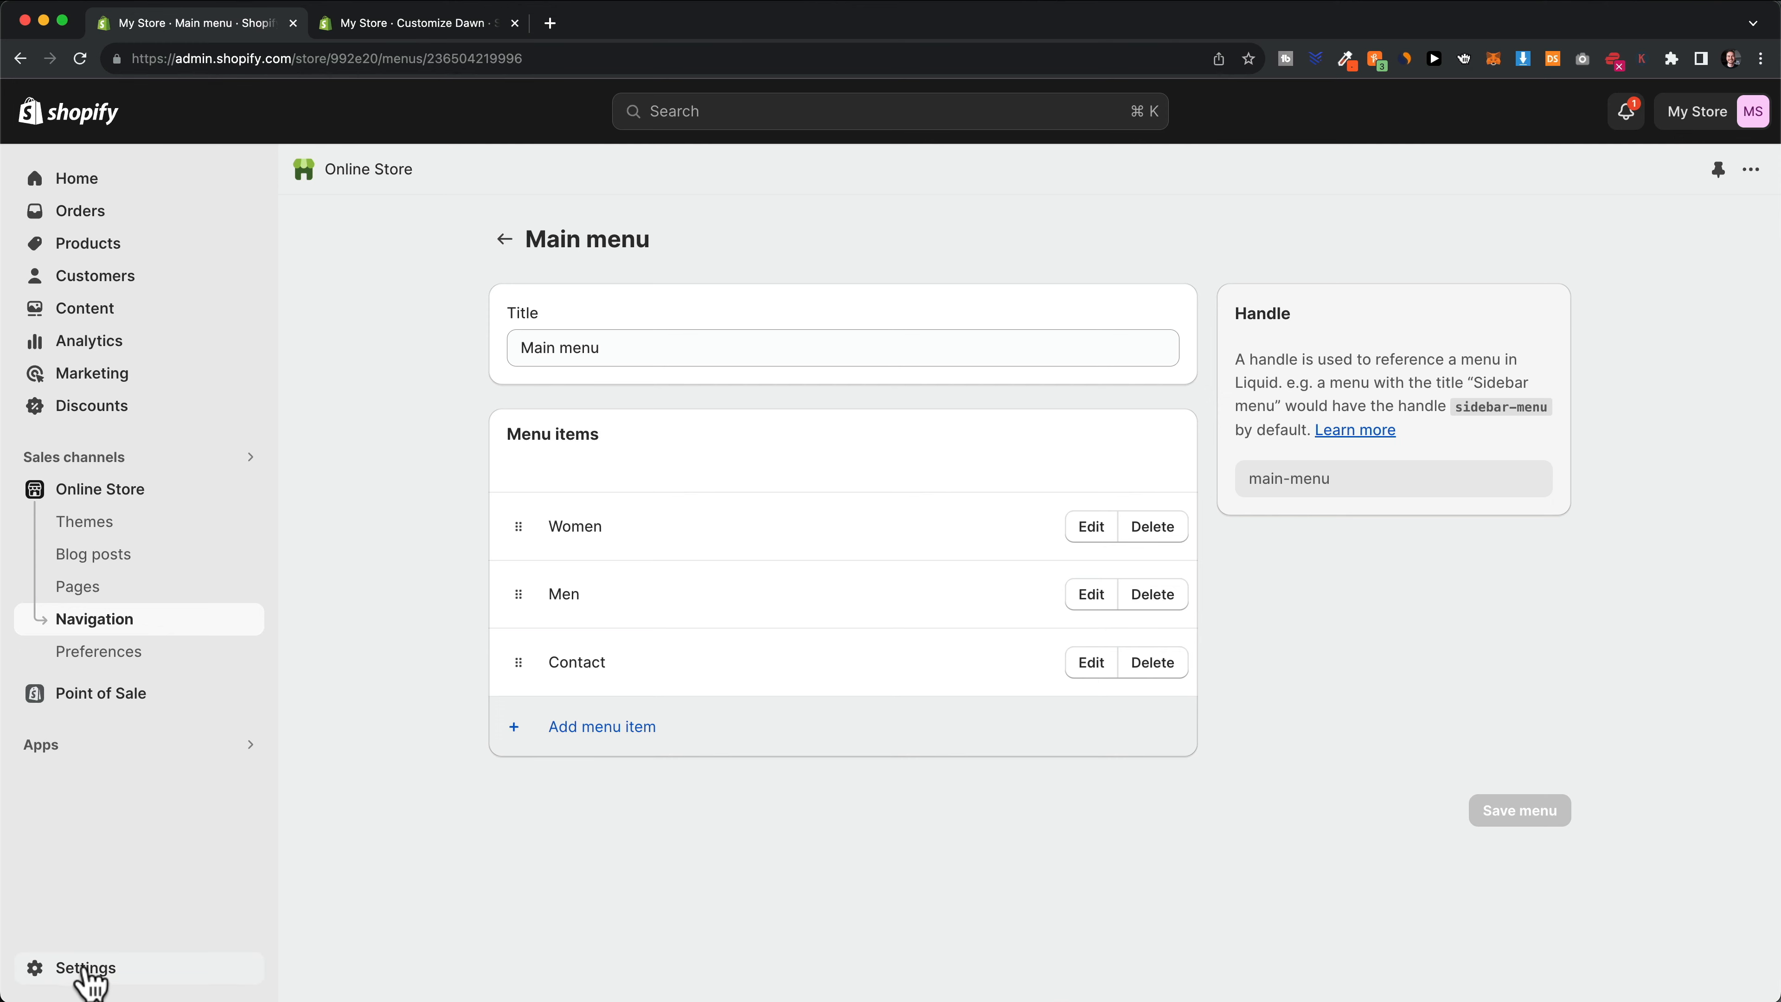
left_click(137, 971)
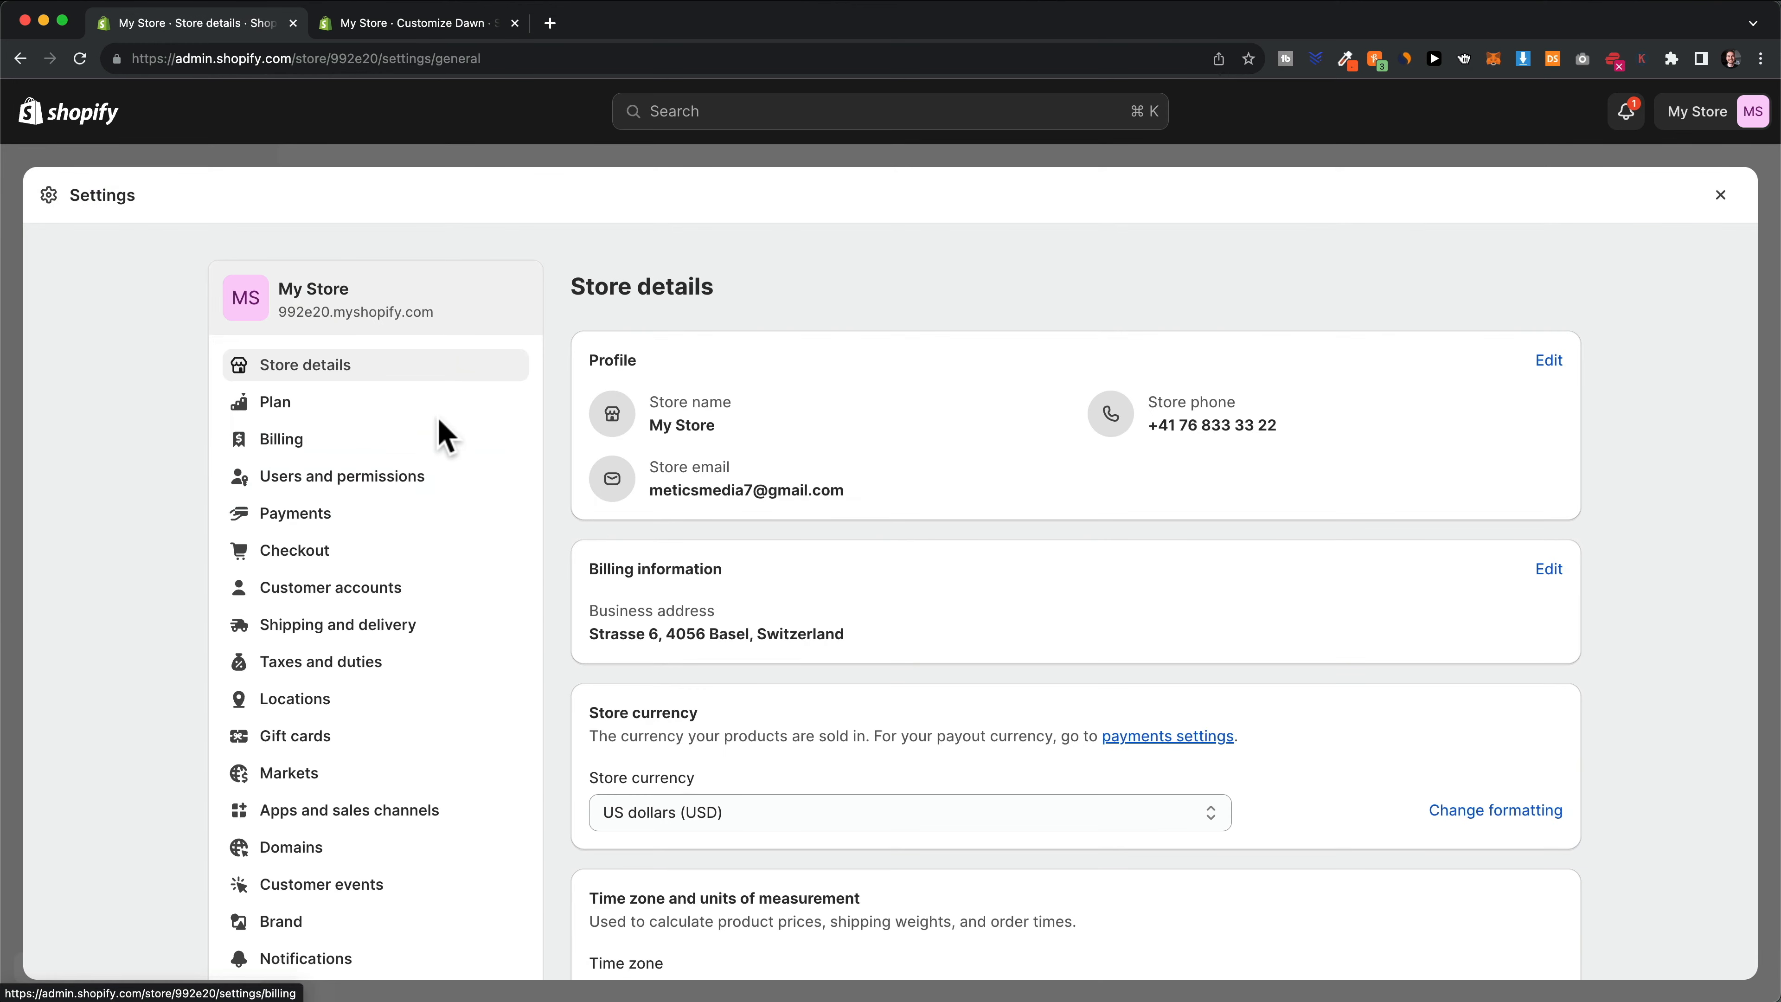
scroll(437, 449, "down", 4)
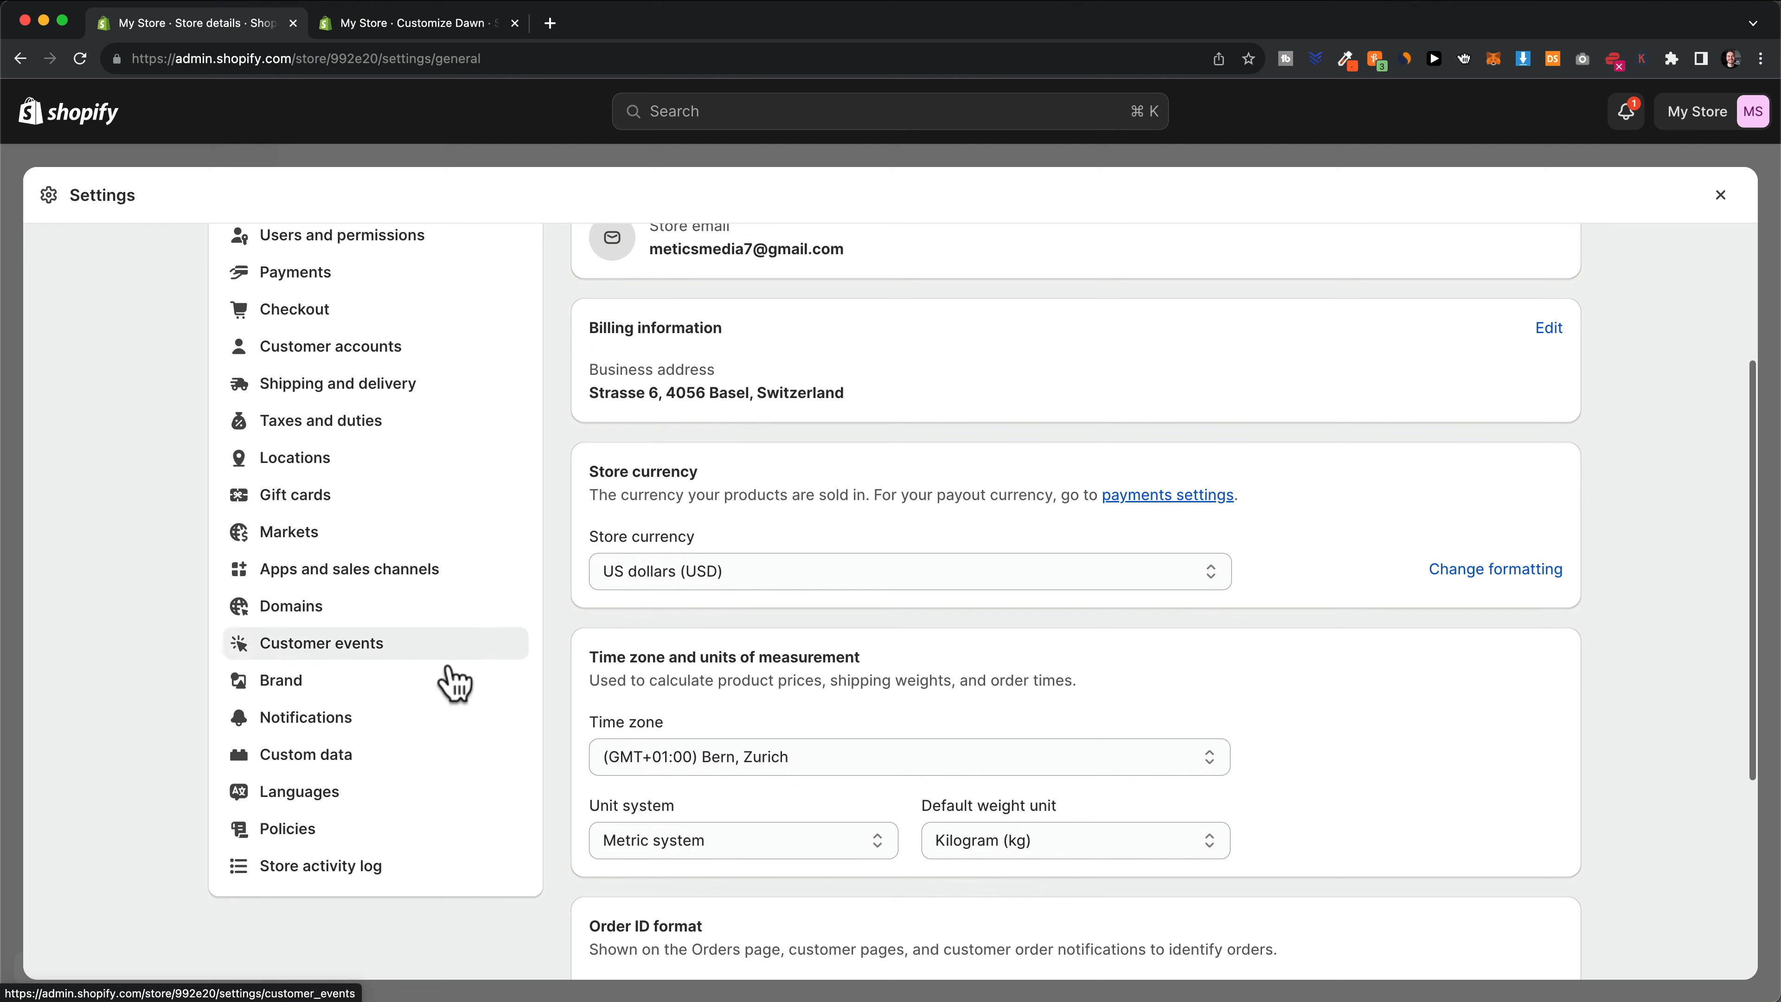
left_click(321, 844)
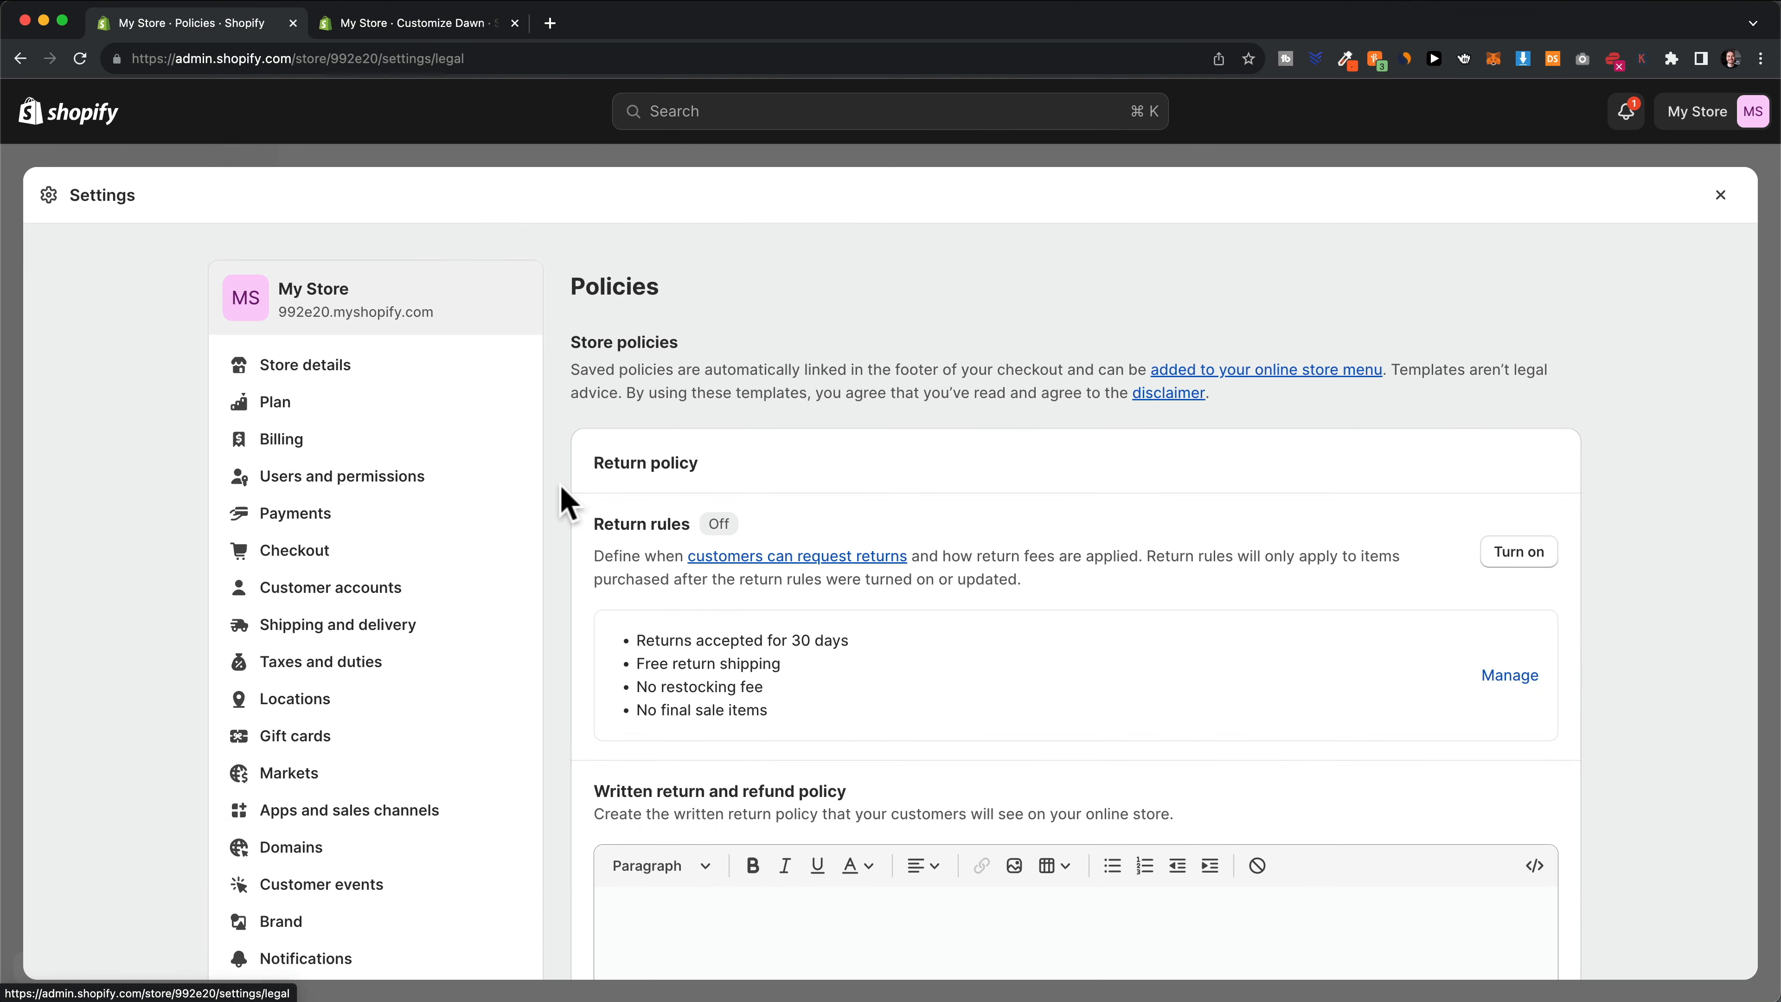
Create the written return and refund policy from the template and look through its text
scroll(701, 561, "down", 5)
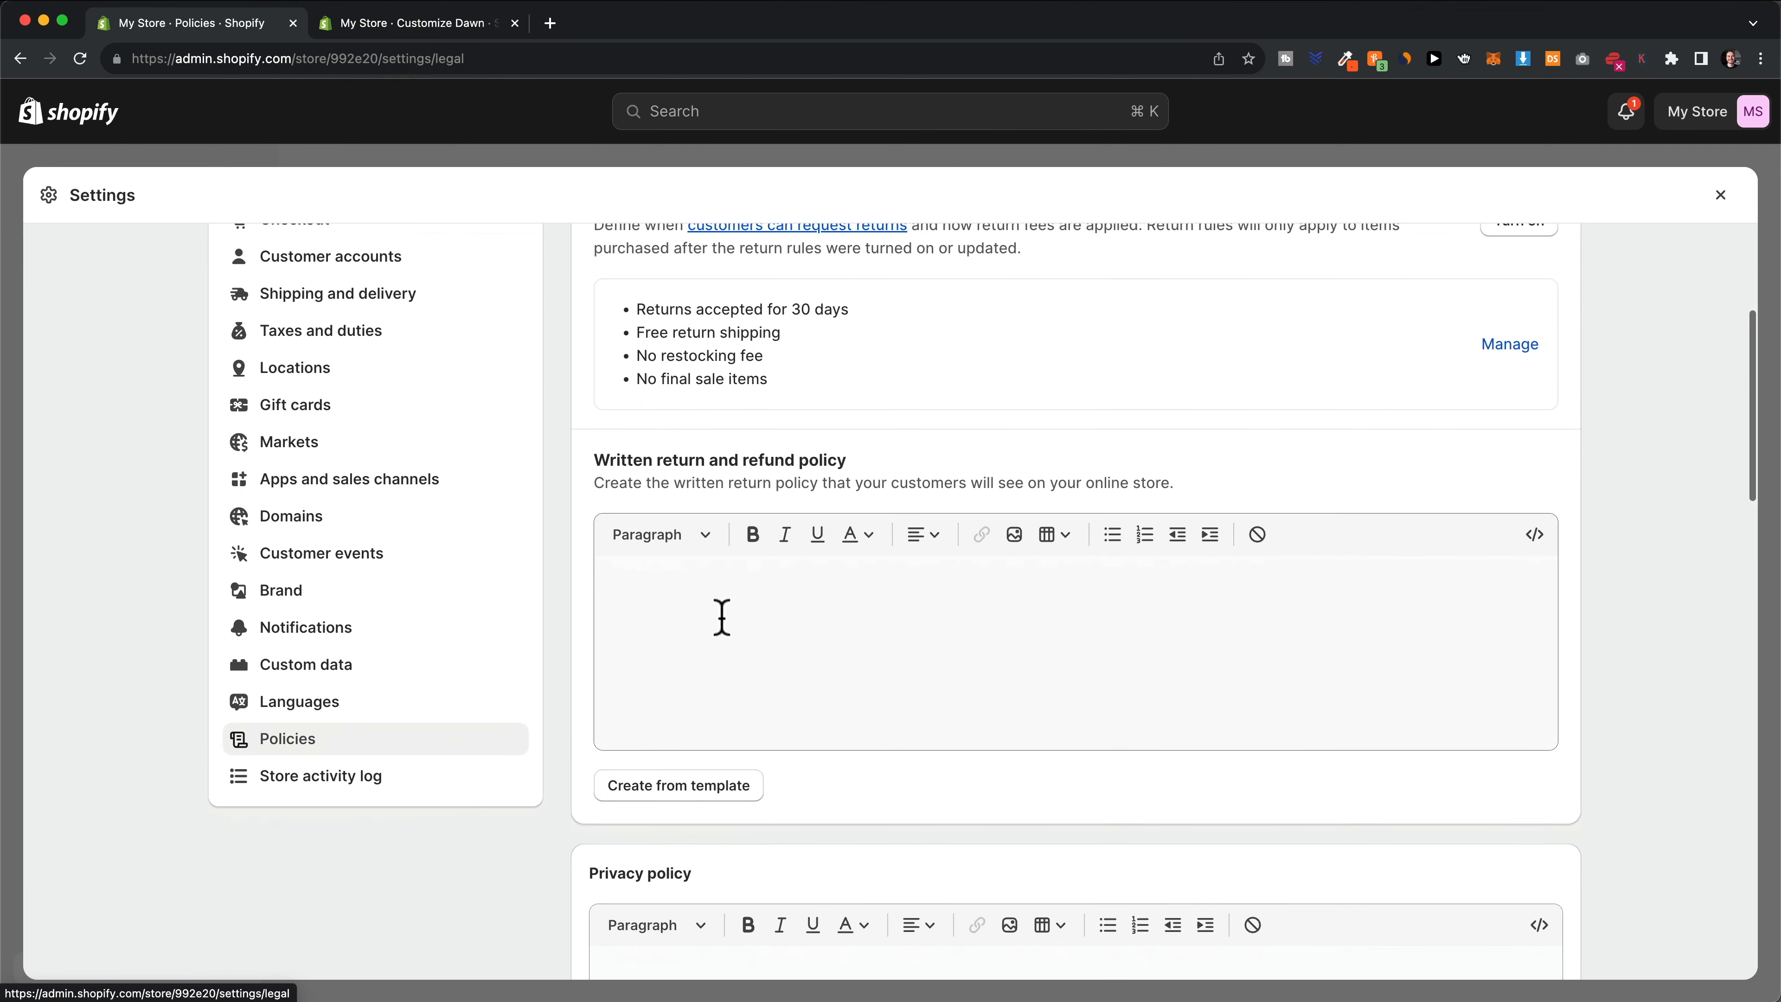
left_click(723, 618)
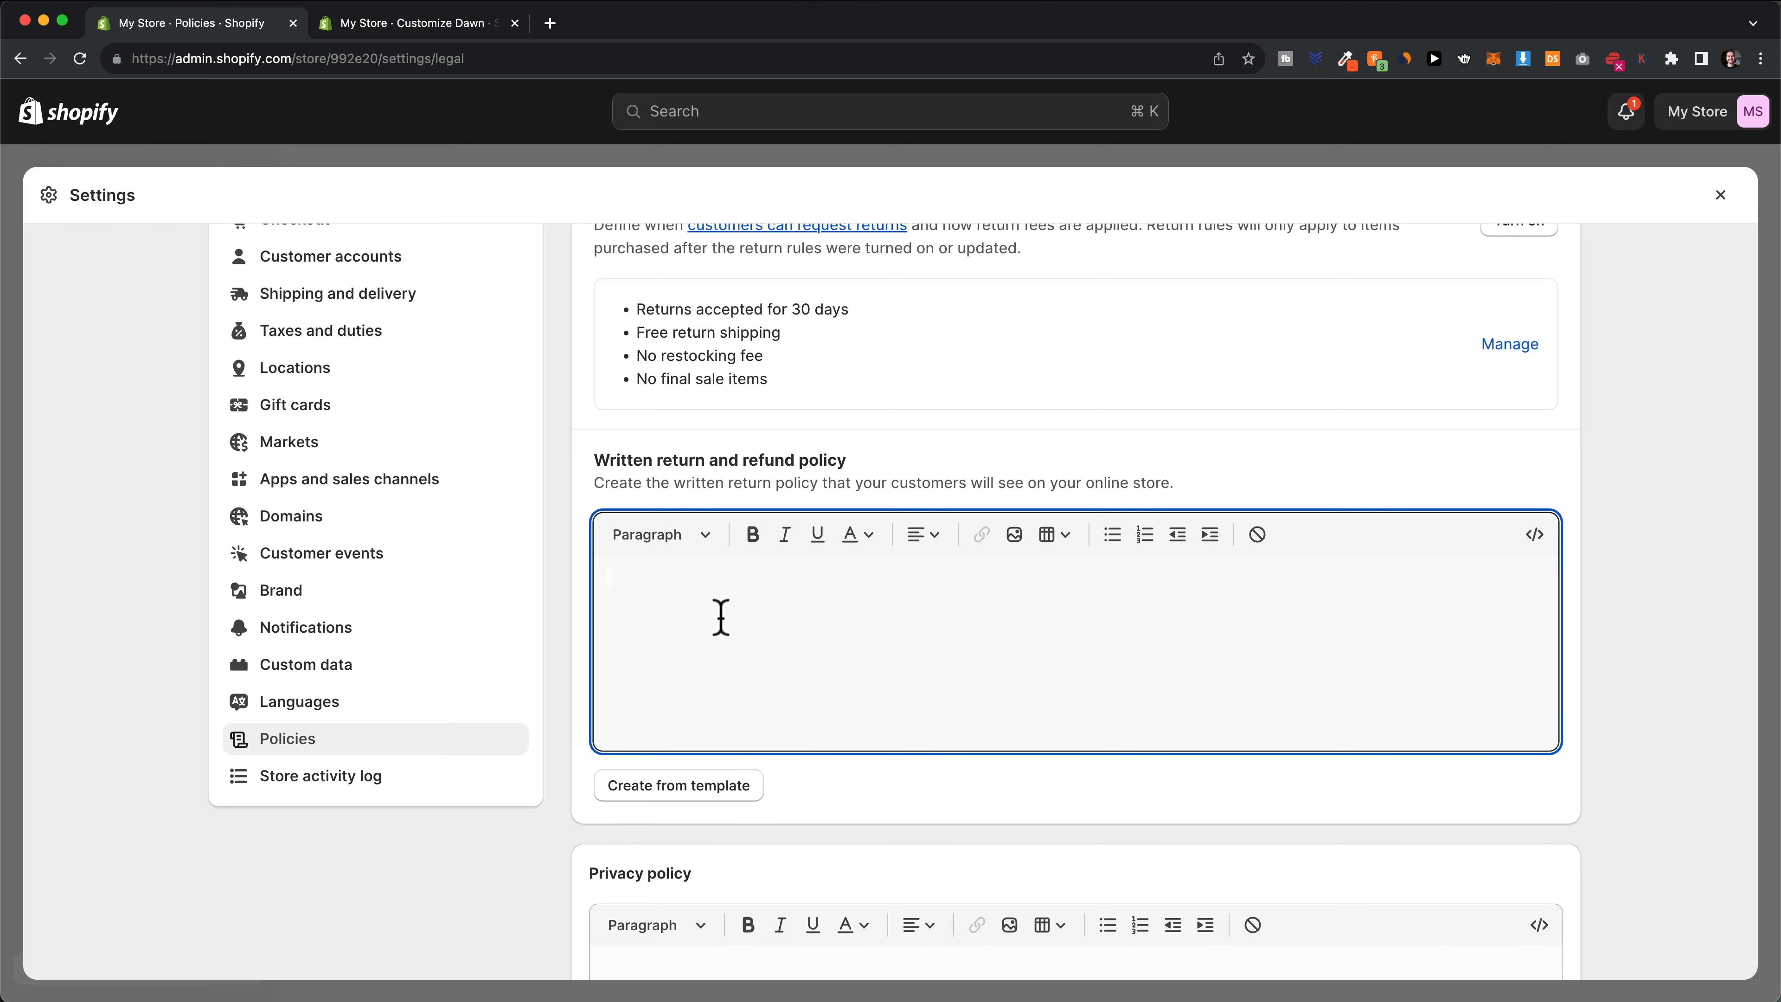
left_click(672, 787)
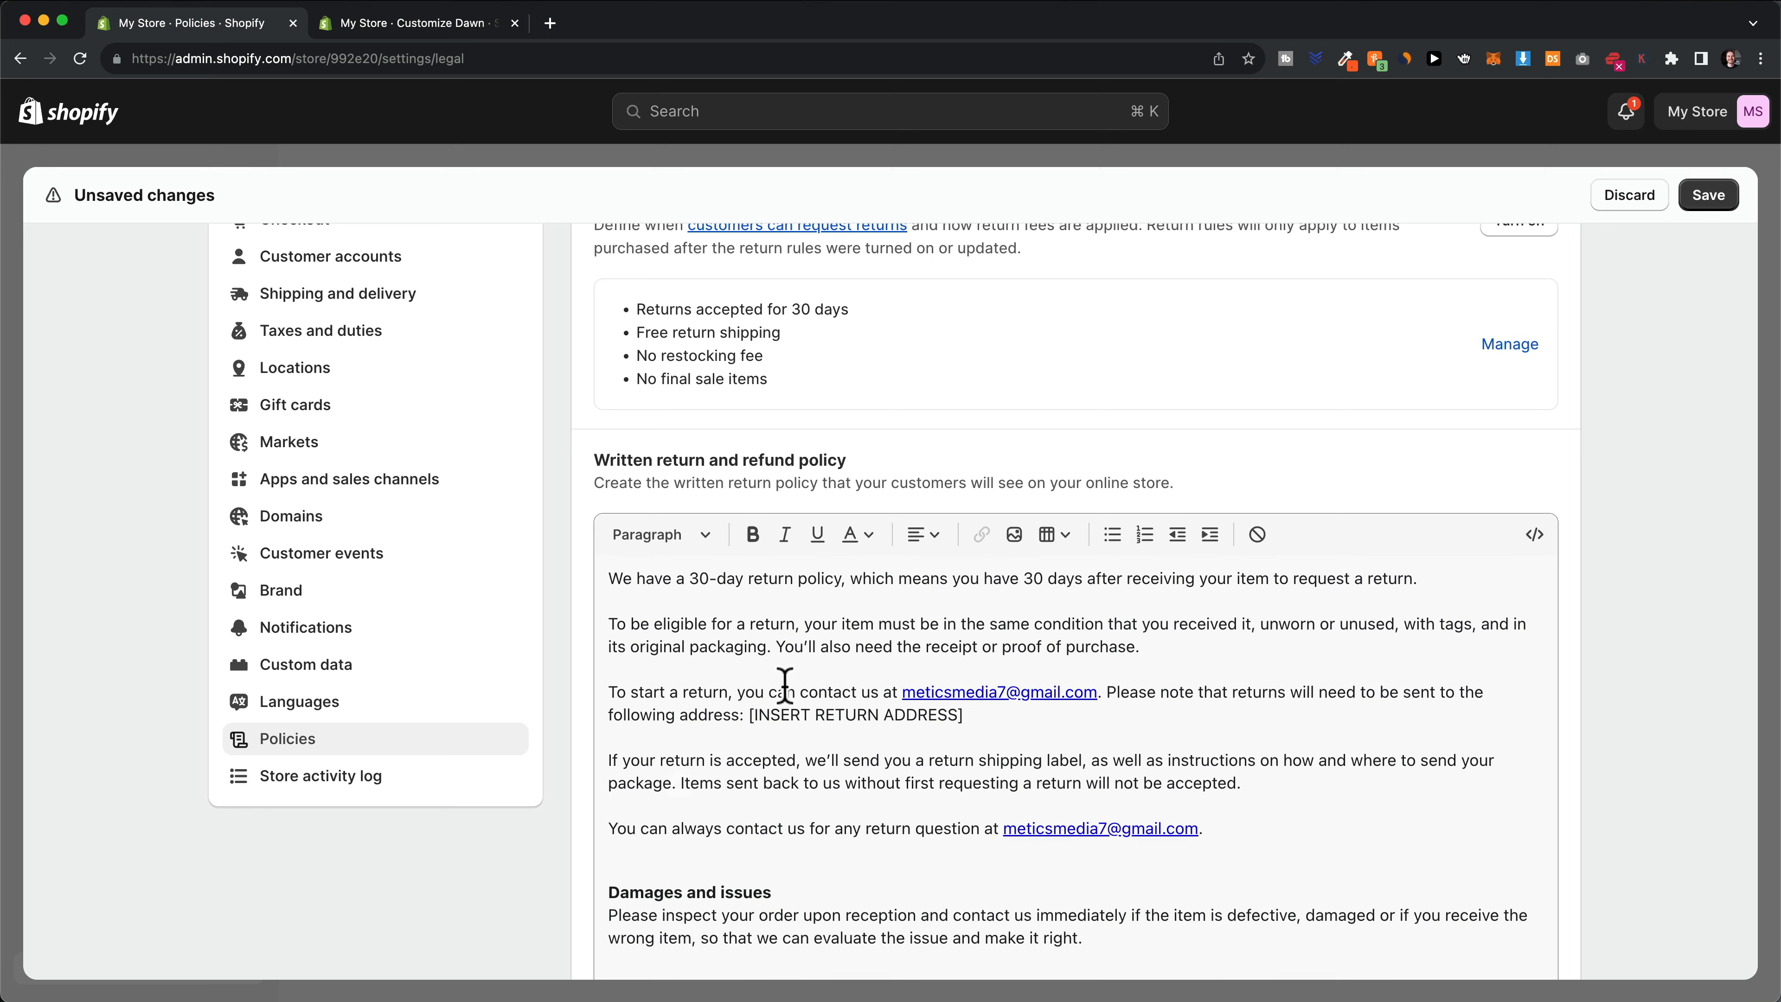
scroll(785, 688, "up", 3)
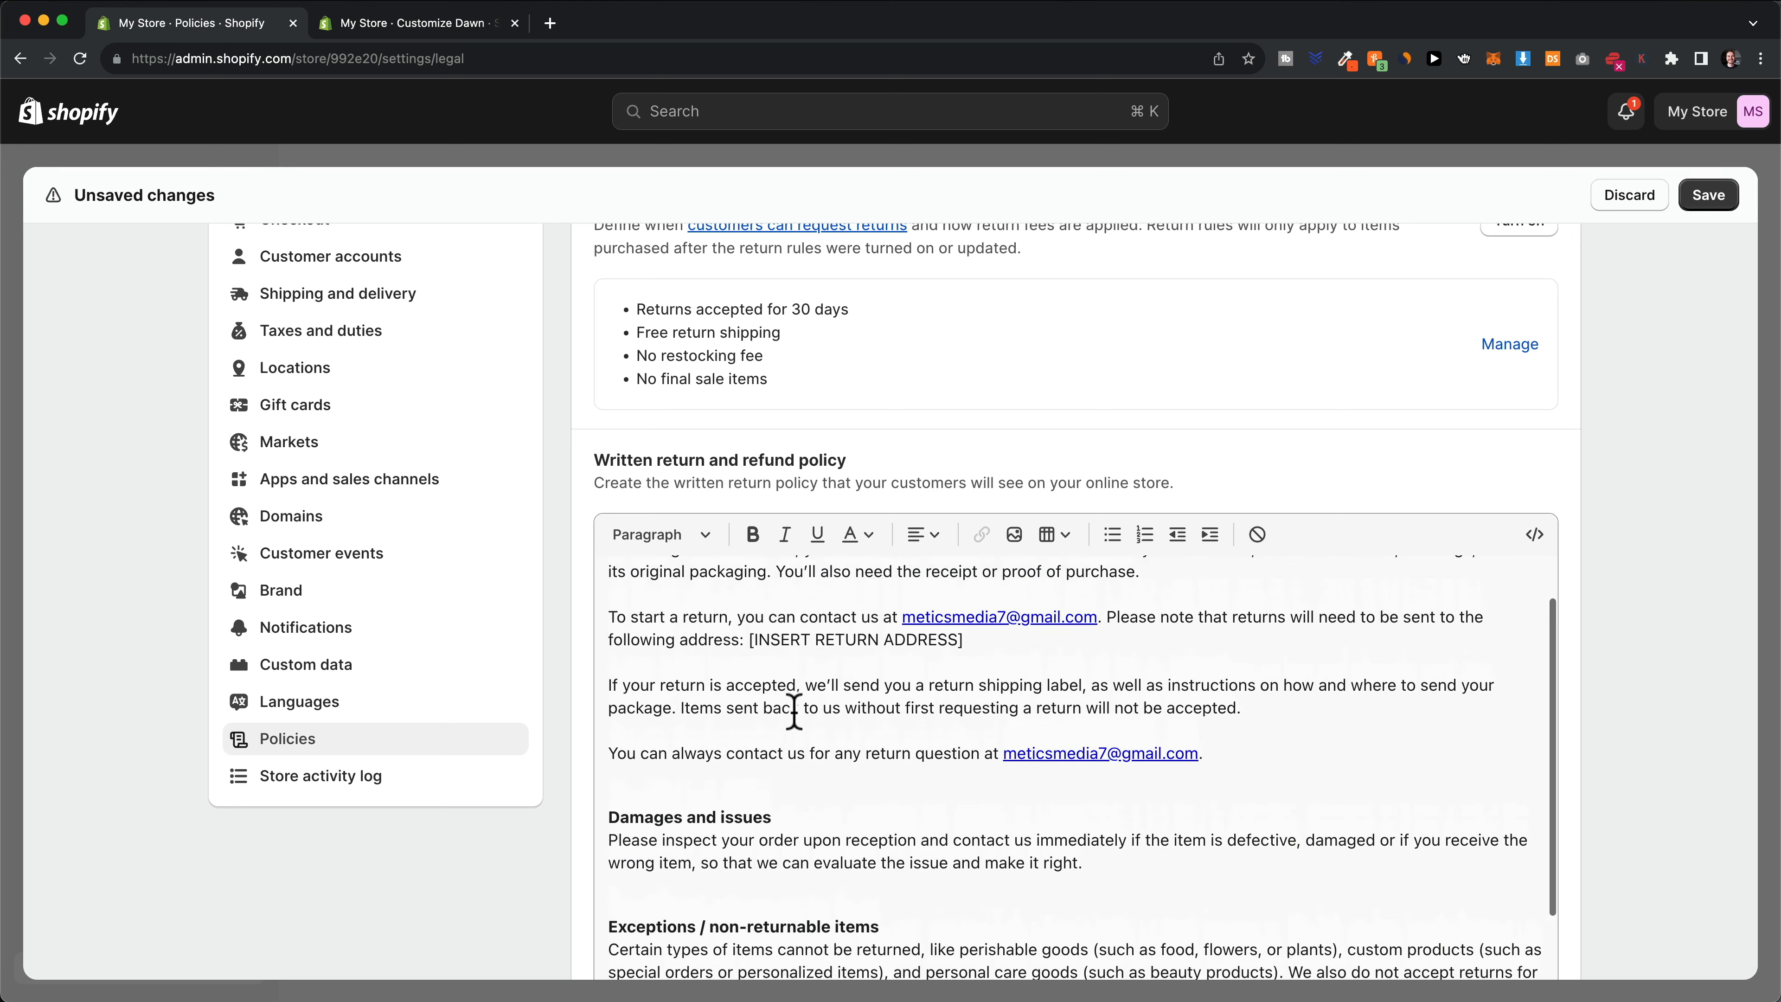
scroll(782, 787, "down", 3)
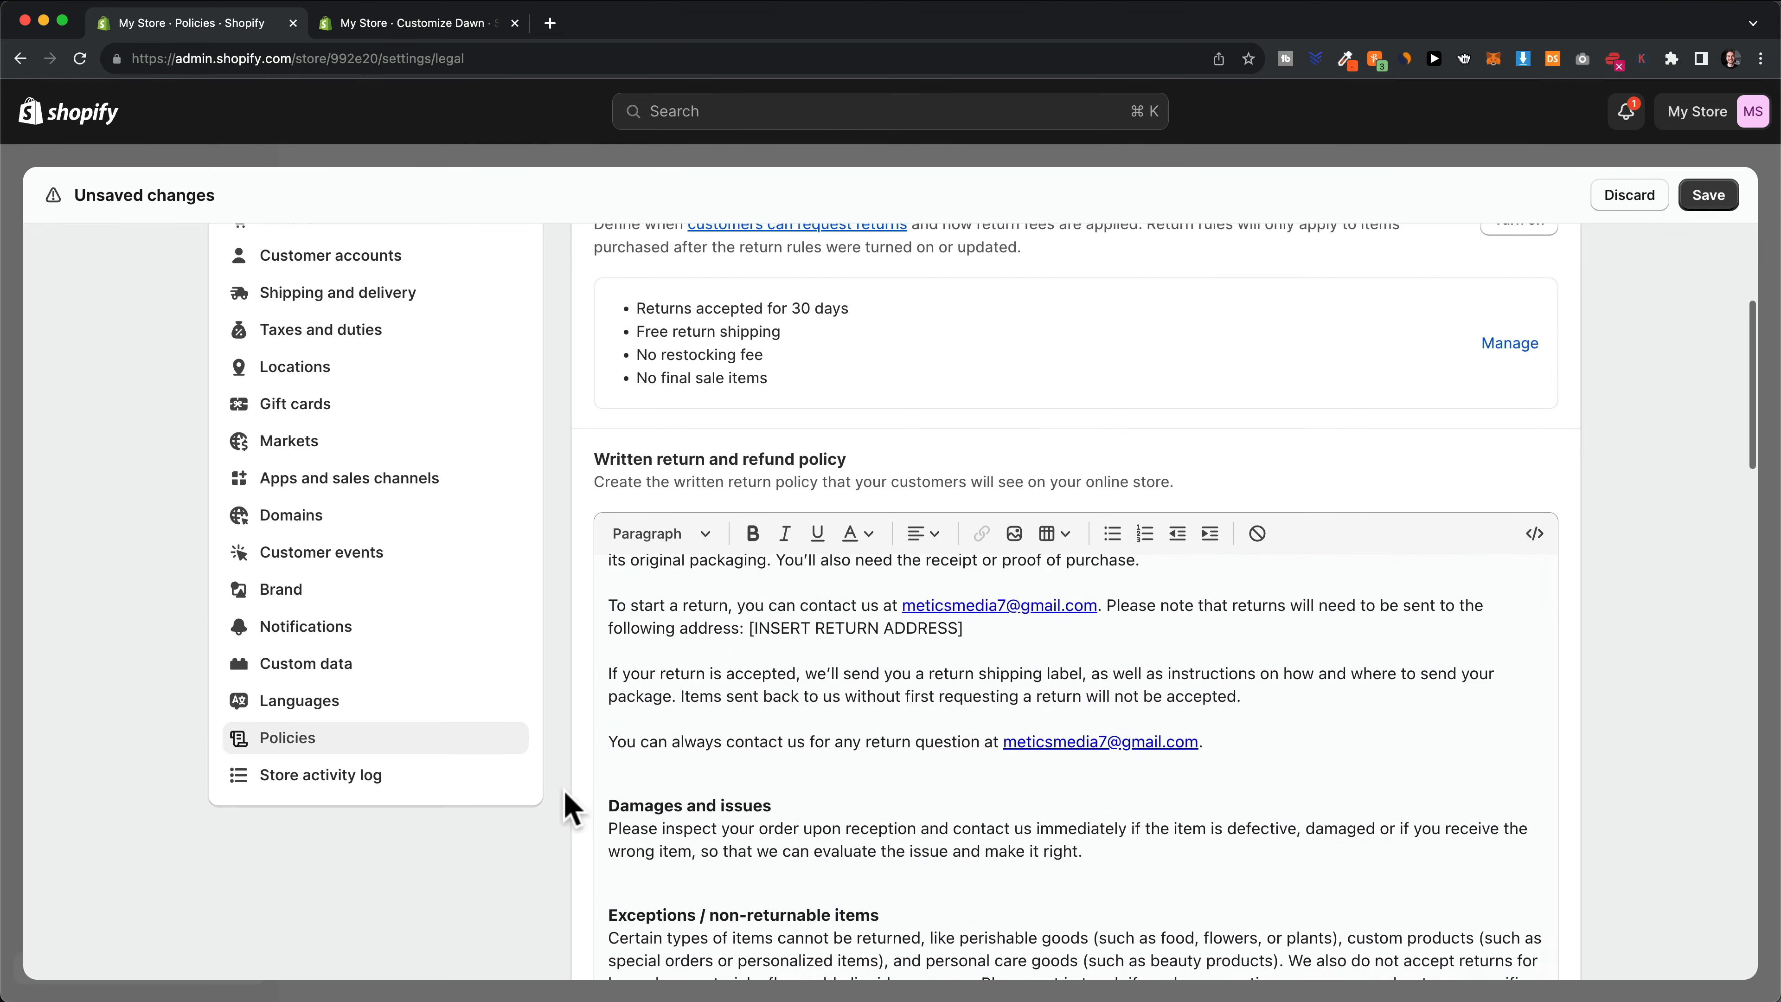
scroll(554, 808, "down", 5)
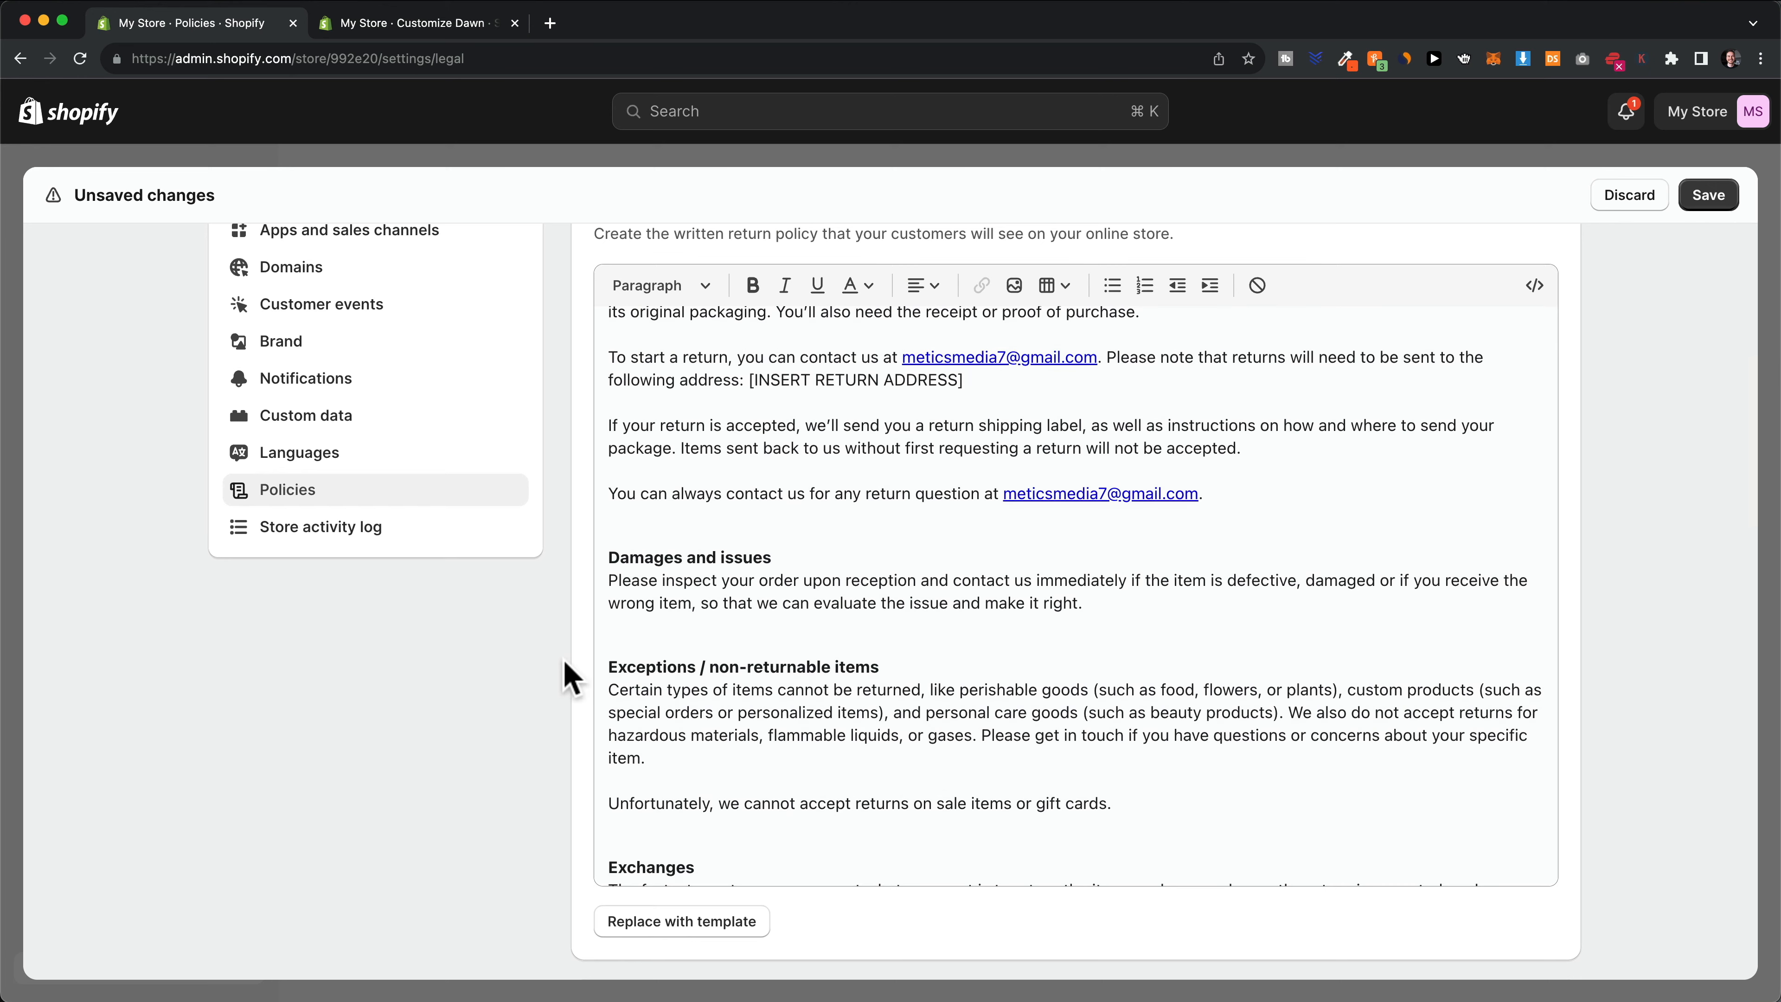
Create the privacy policy and the terms of service from their templates
scroll(568, 678, "down", 10)
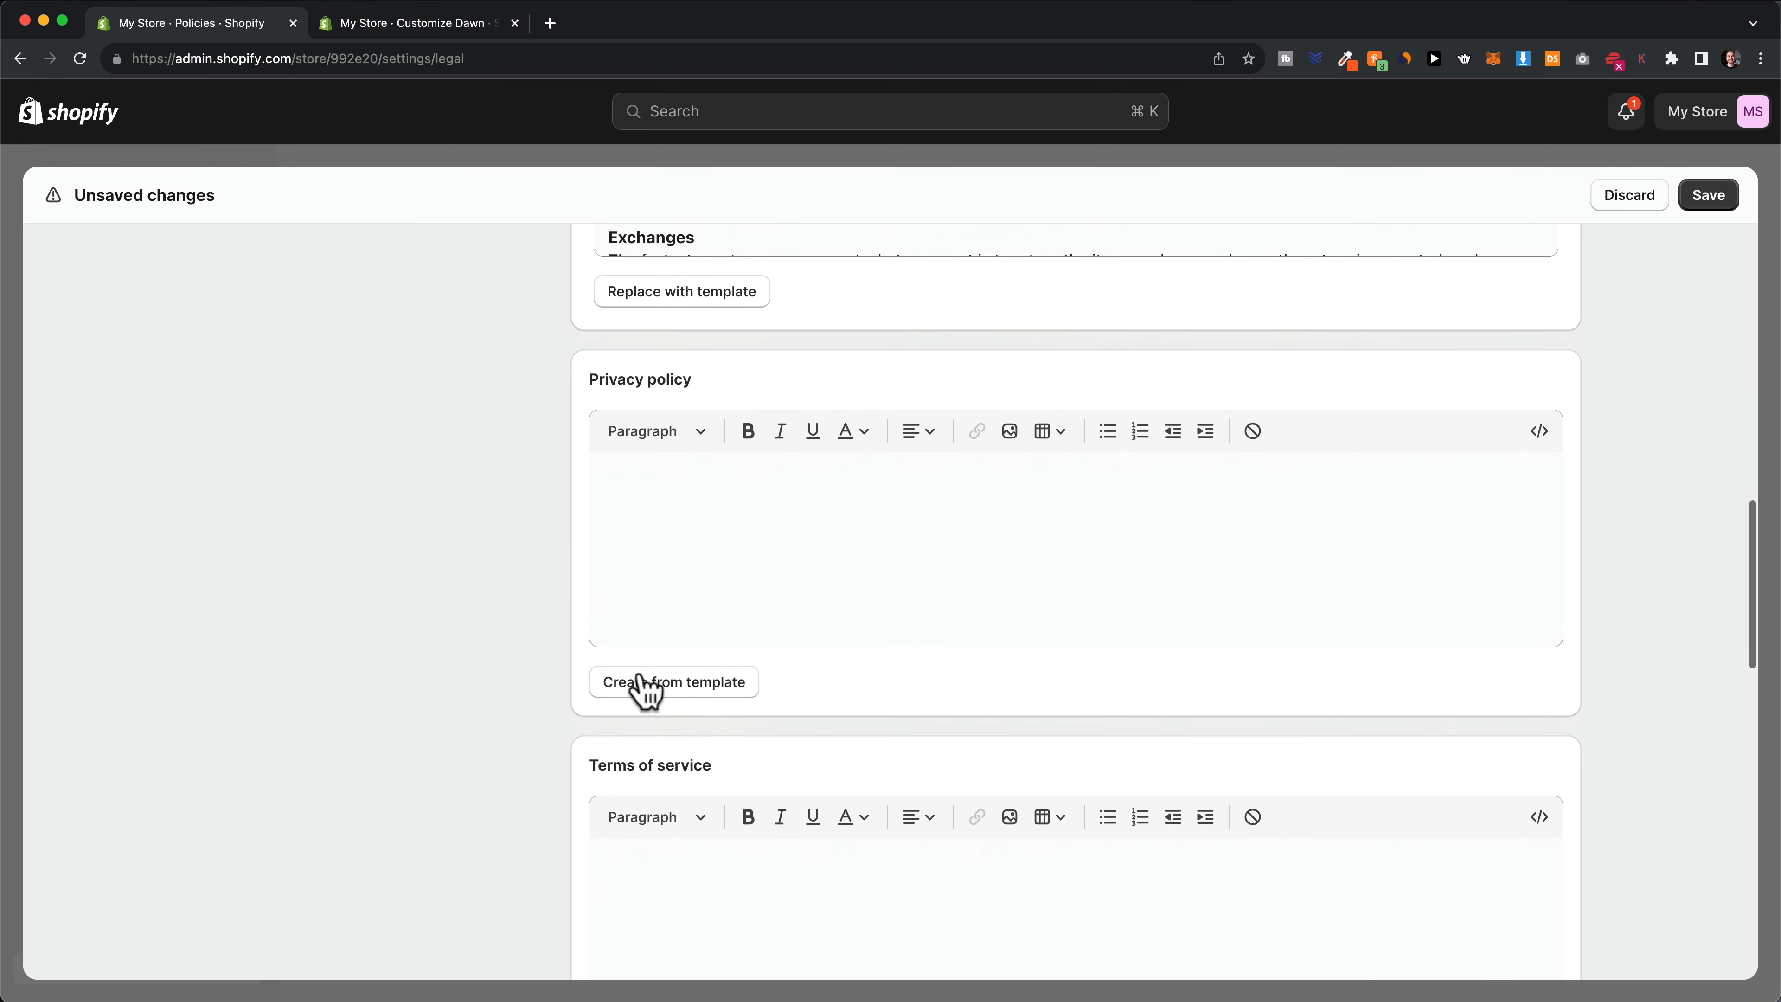
left_click(667, 686)
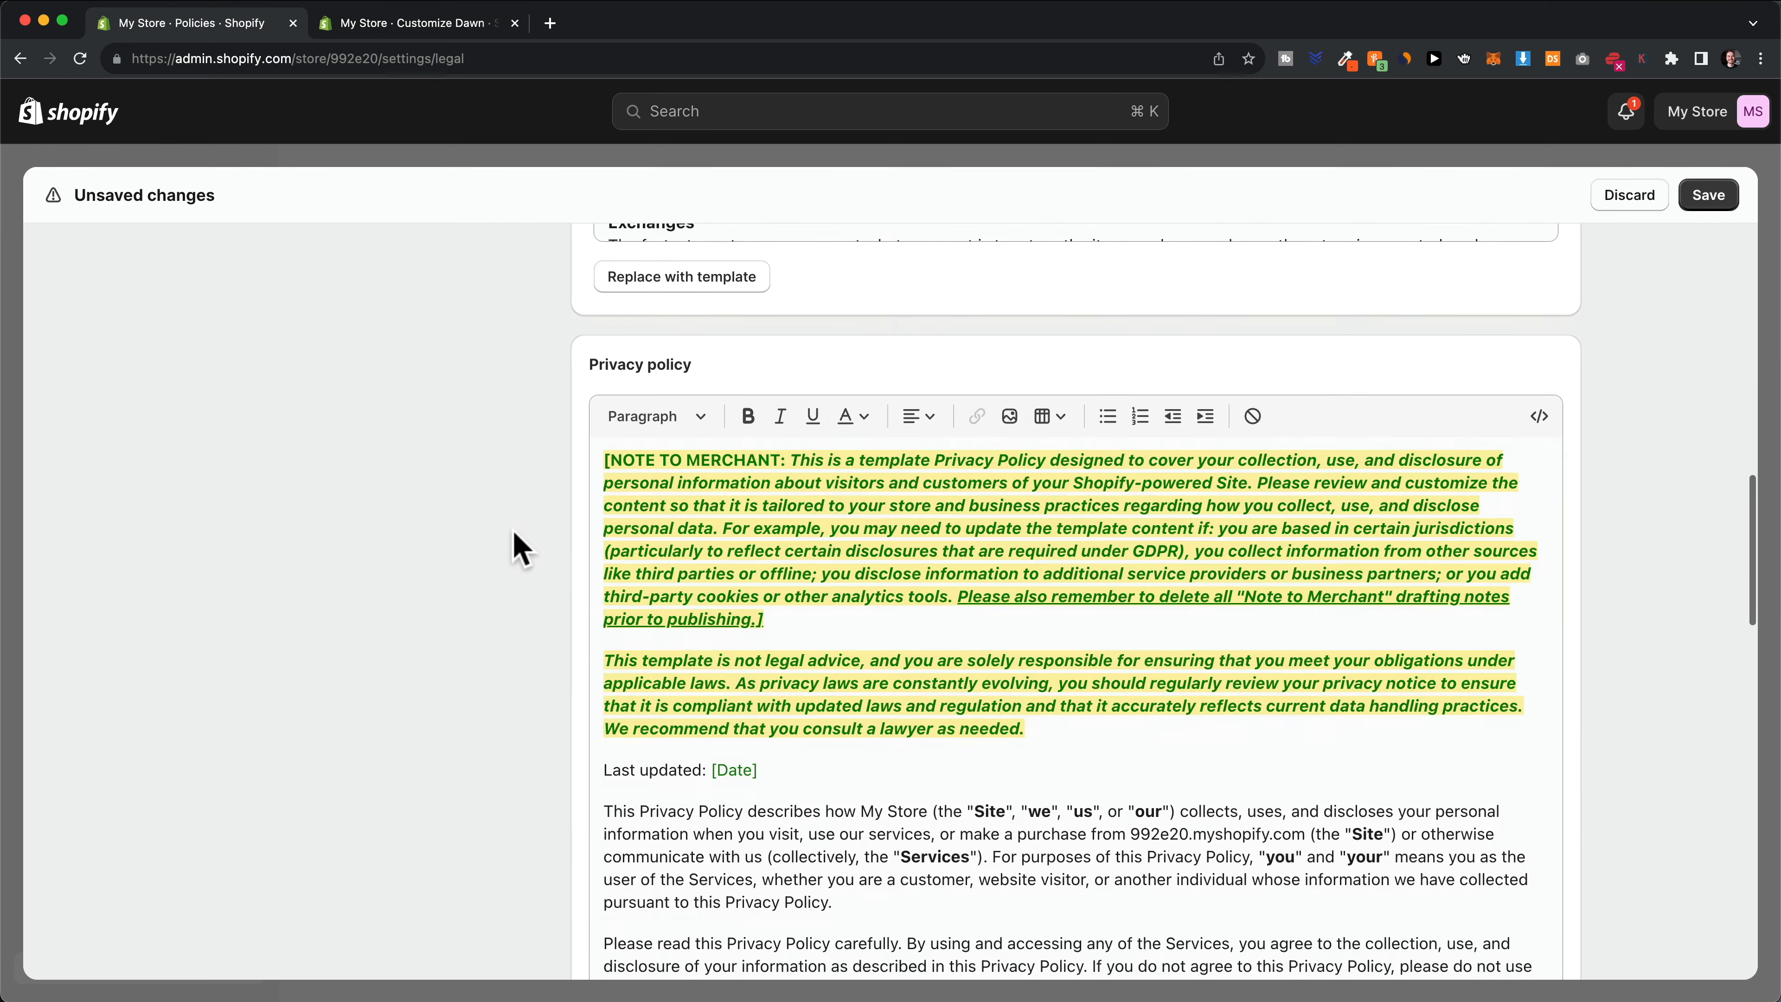
scroll(517, 547, "down", 6)
scroll(522, 554, "down", 4)
left_click(653, 772)
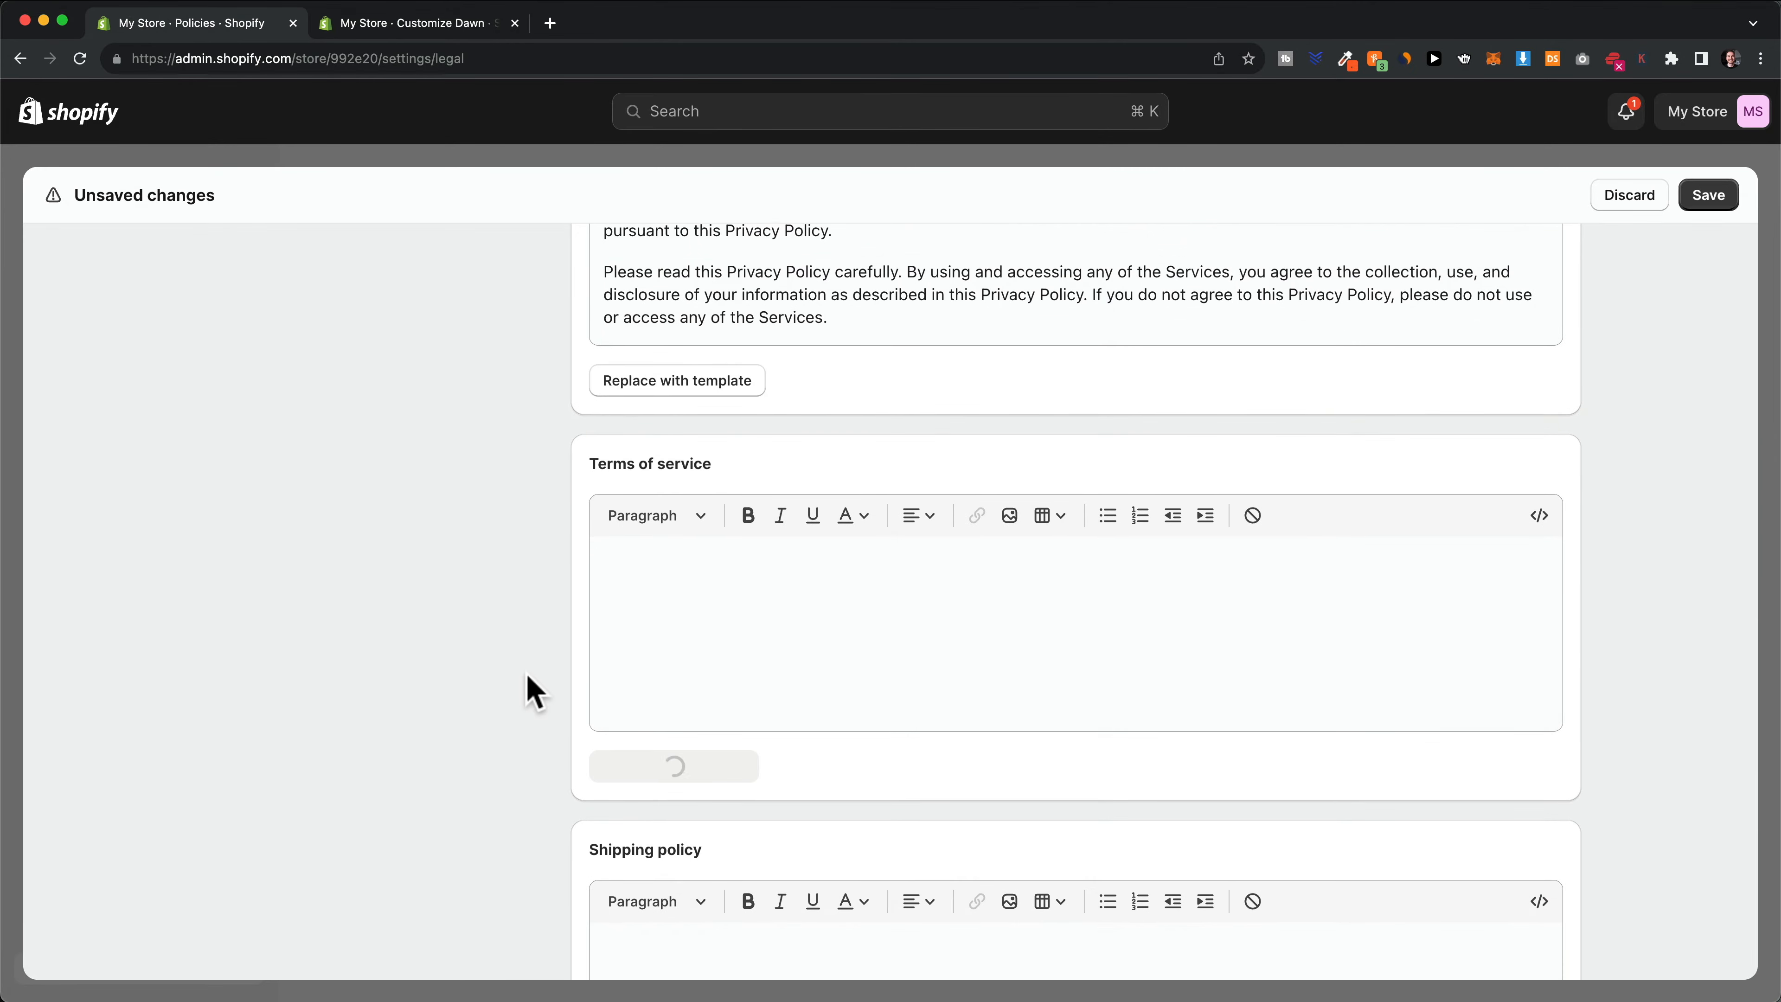
Enter "shipping policy" as the text of the store's shipping policy
scroll(515, 677, "down", 12)
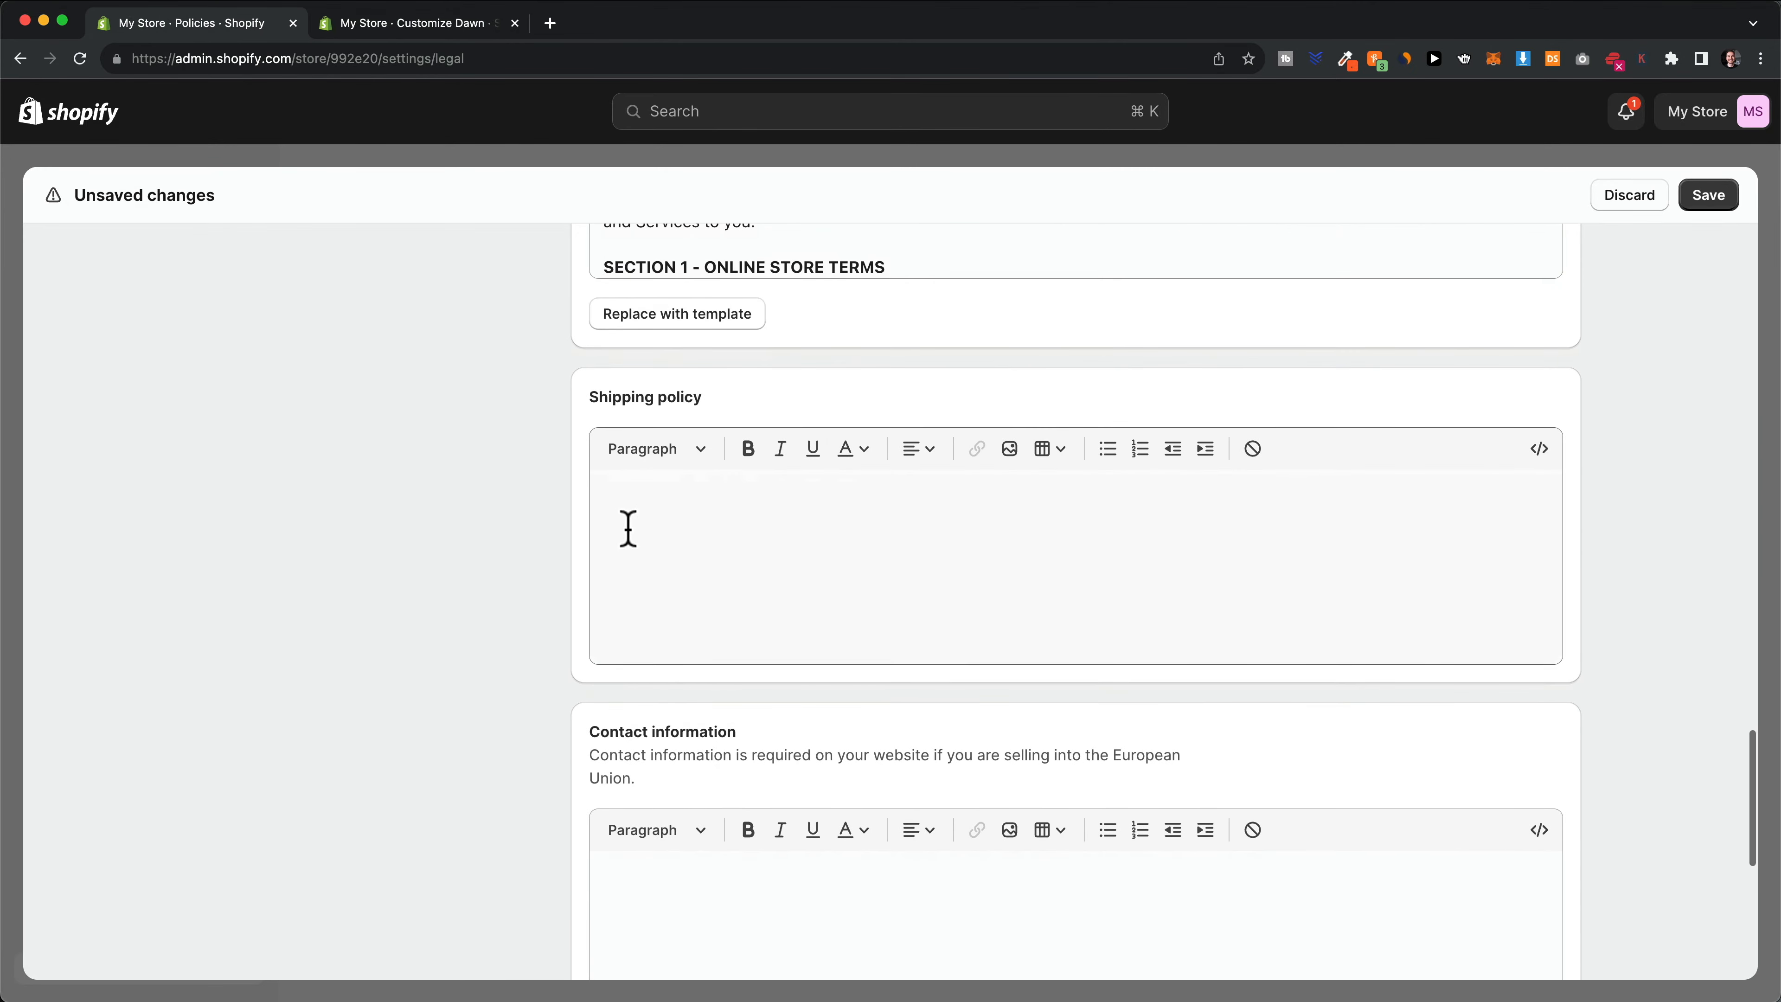
left_click(641, 527)
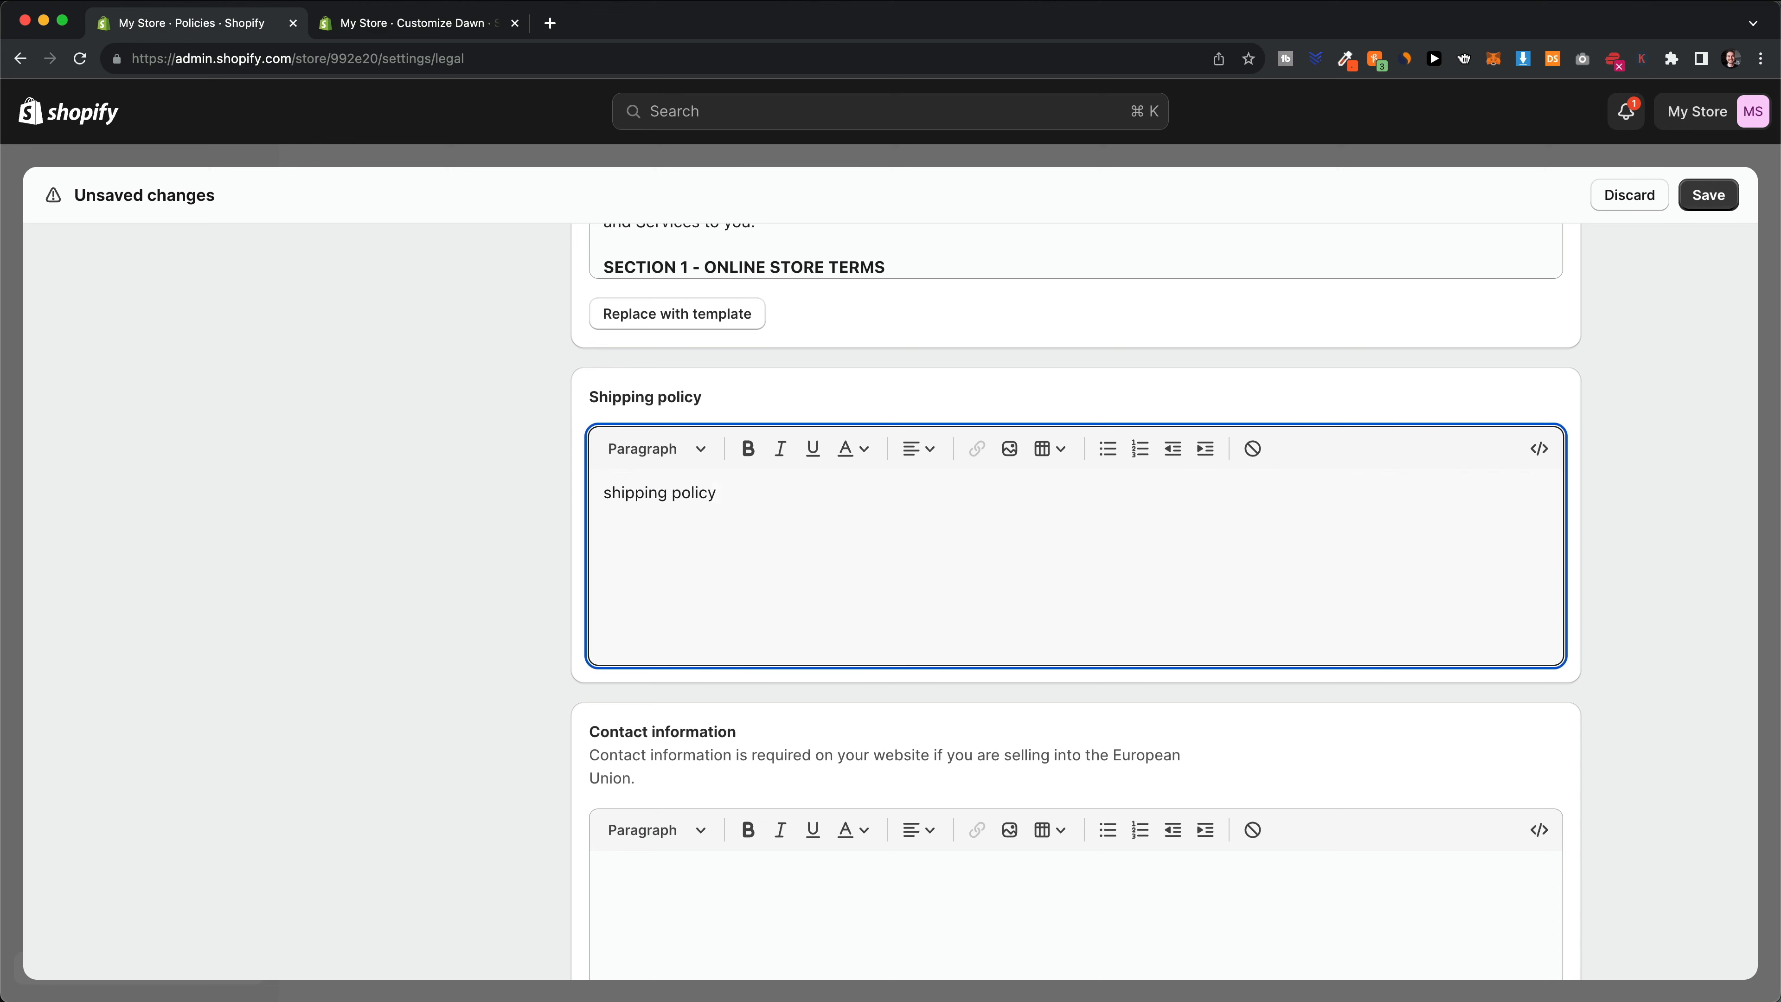
left_click(506, 544)
Create the contact information policy from the template and look back over the policies
scroll(506, 544, "down", 5)
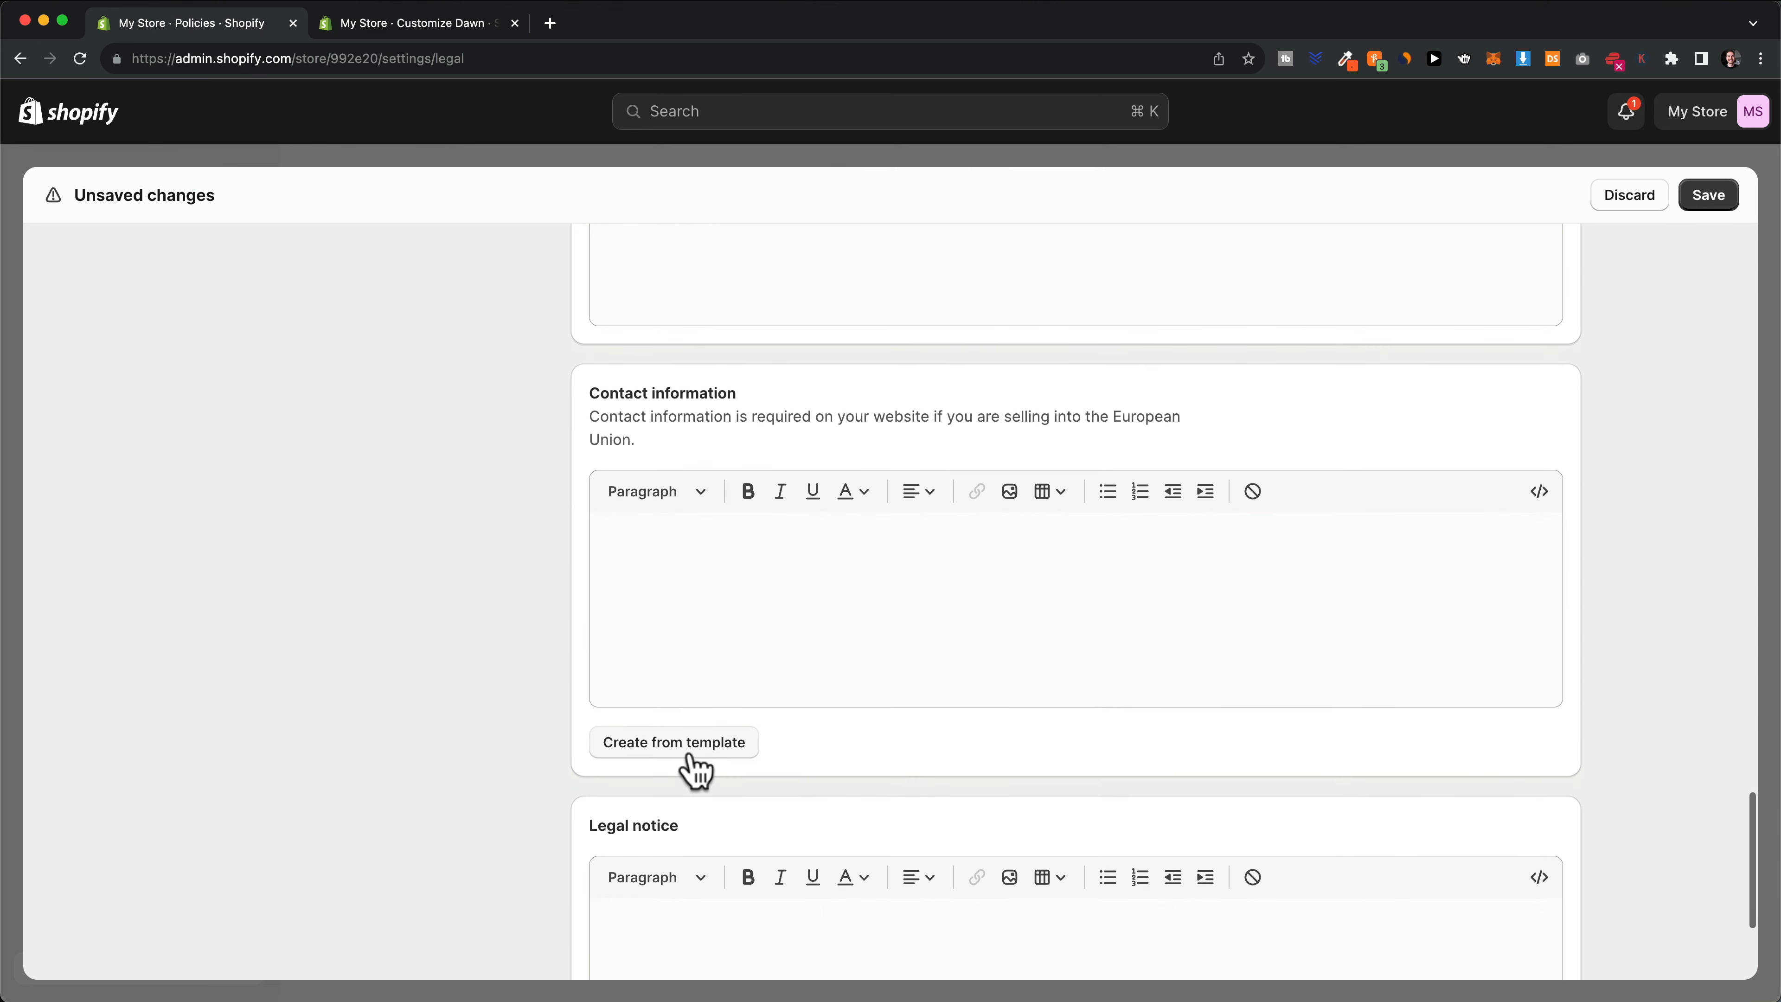
left_click(657, 739)
scroll(489, 617, "down", 5)
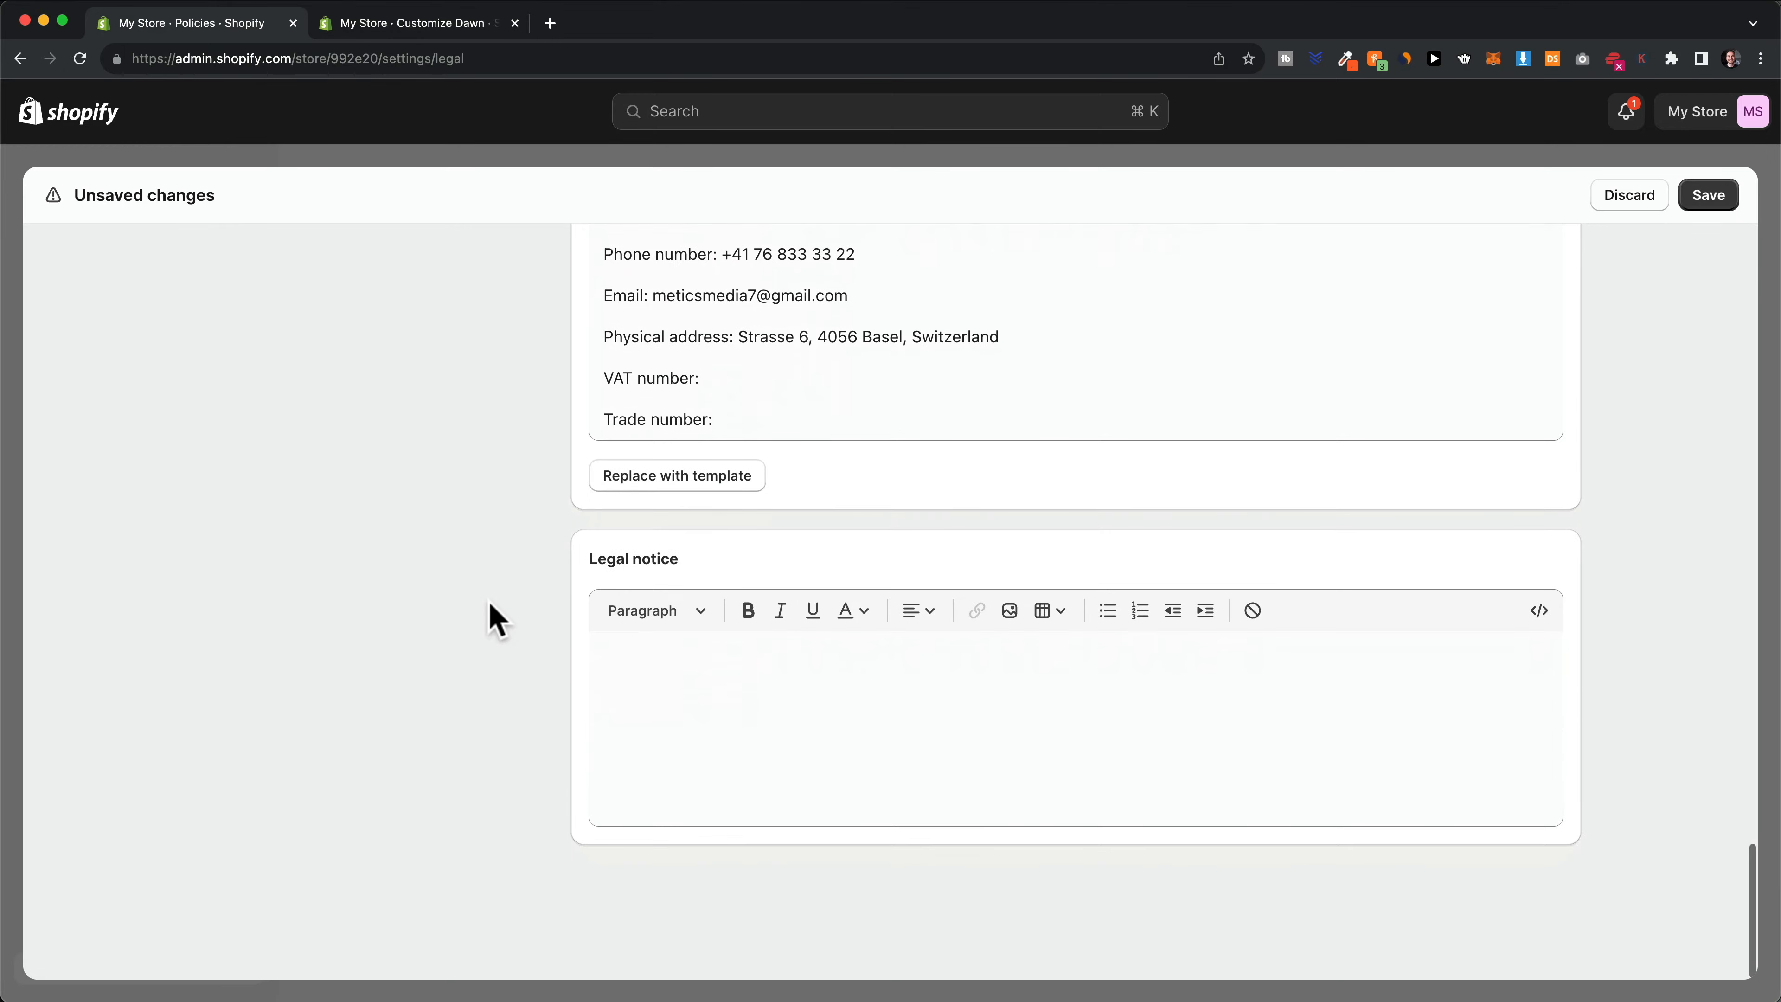
scroll(491, 605, "up", 15)
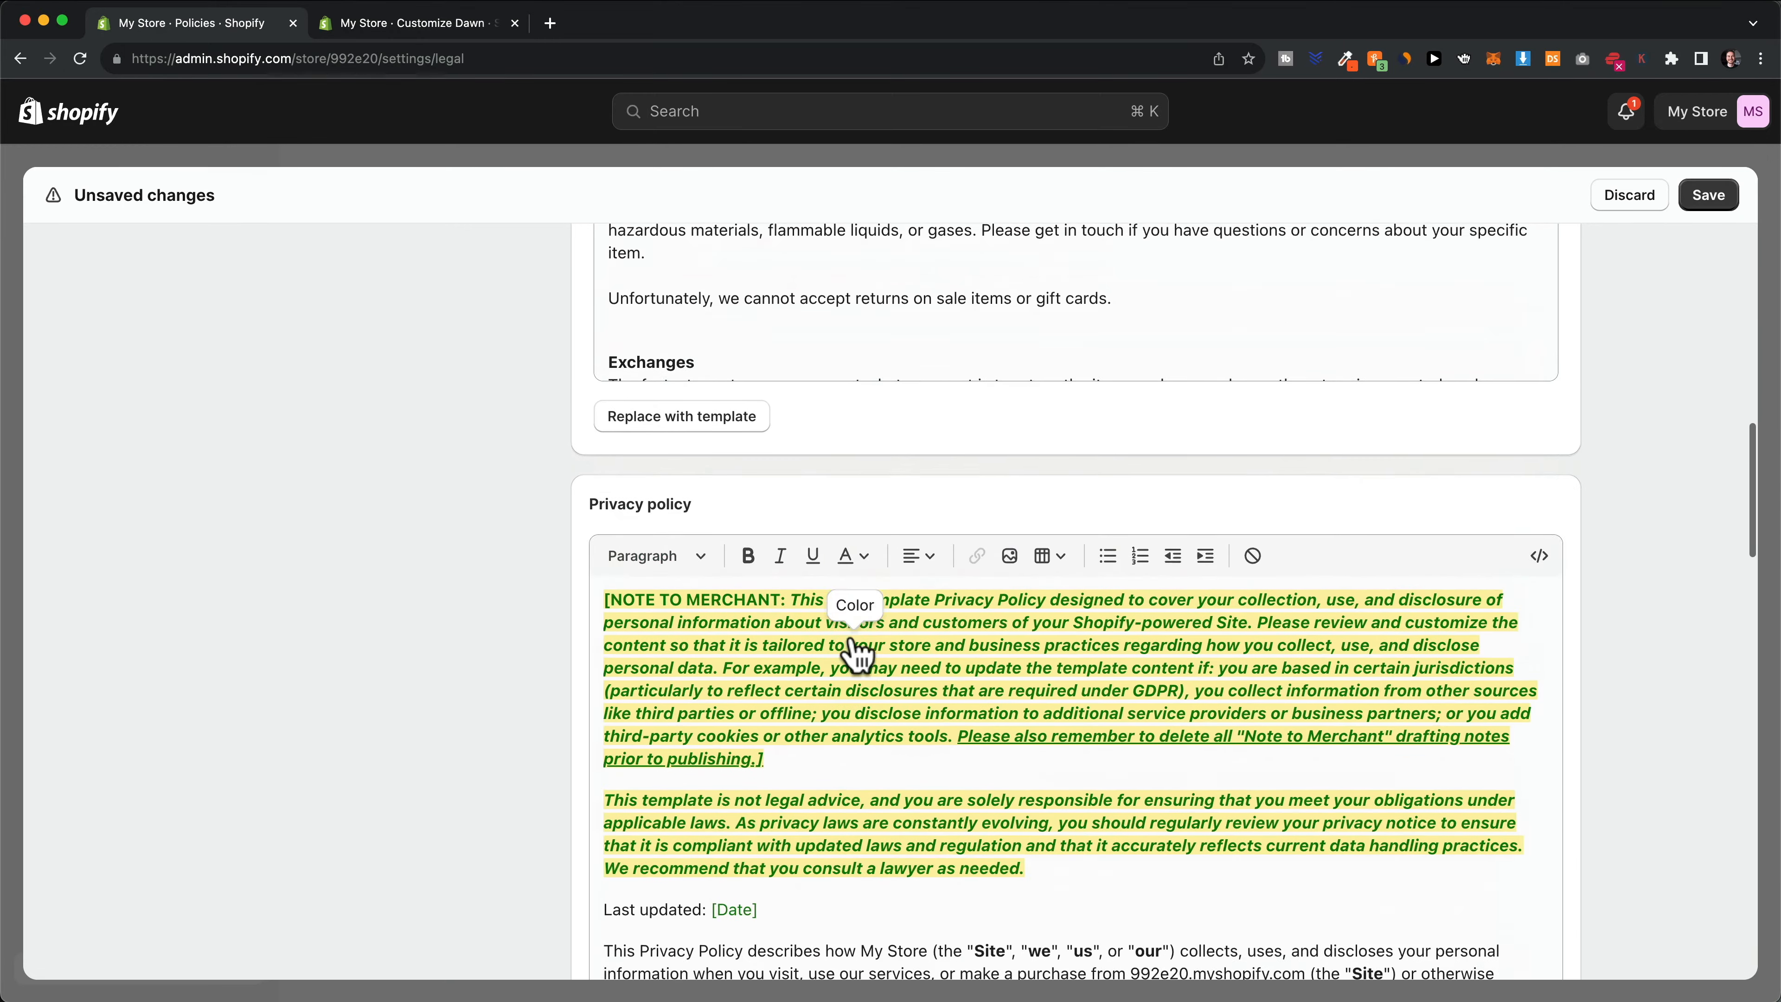
Save the store policies and close the settings
scroll(862, 636, "up", 3)
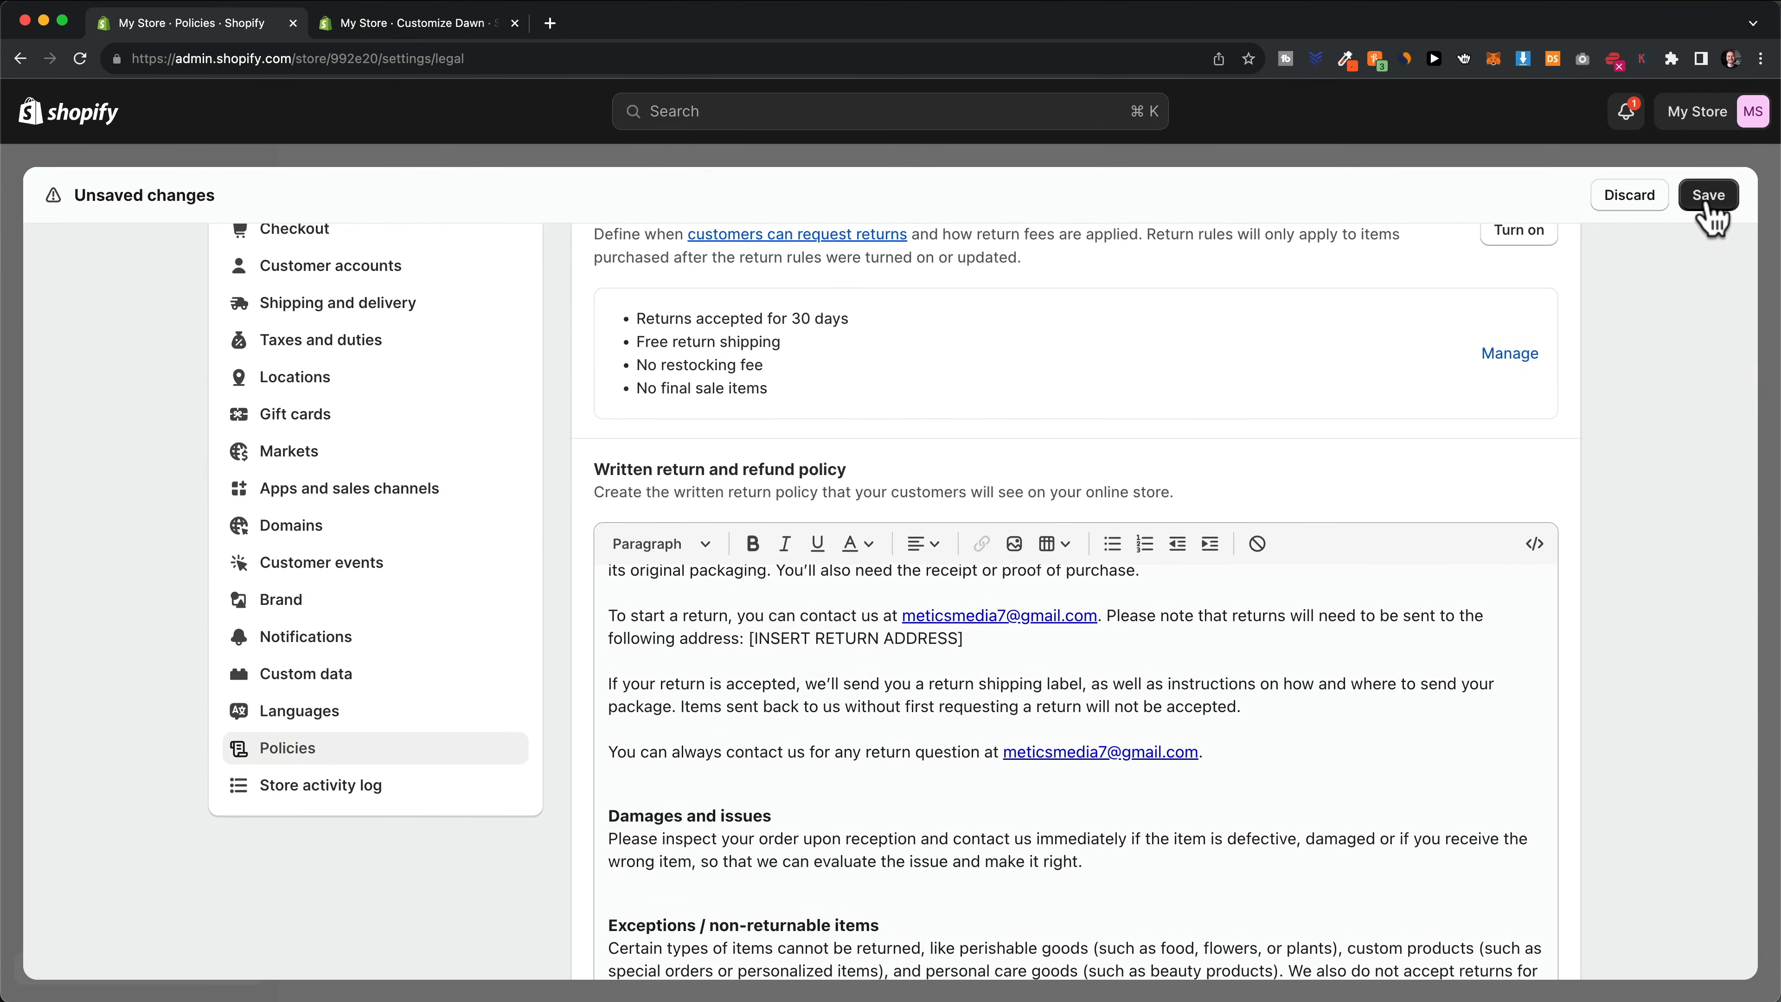
left_click(1709, 196)
left_click(1716, 203)
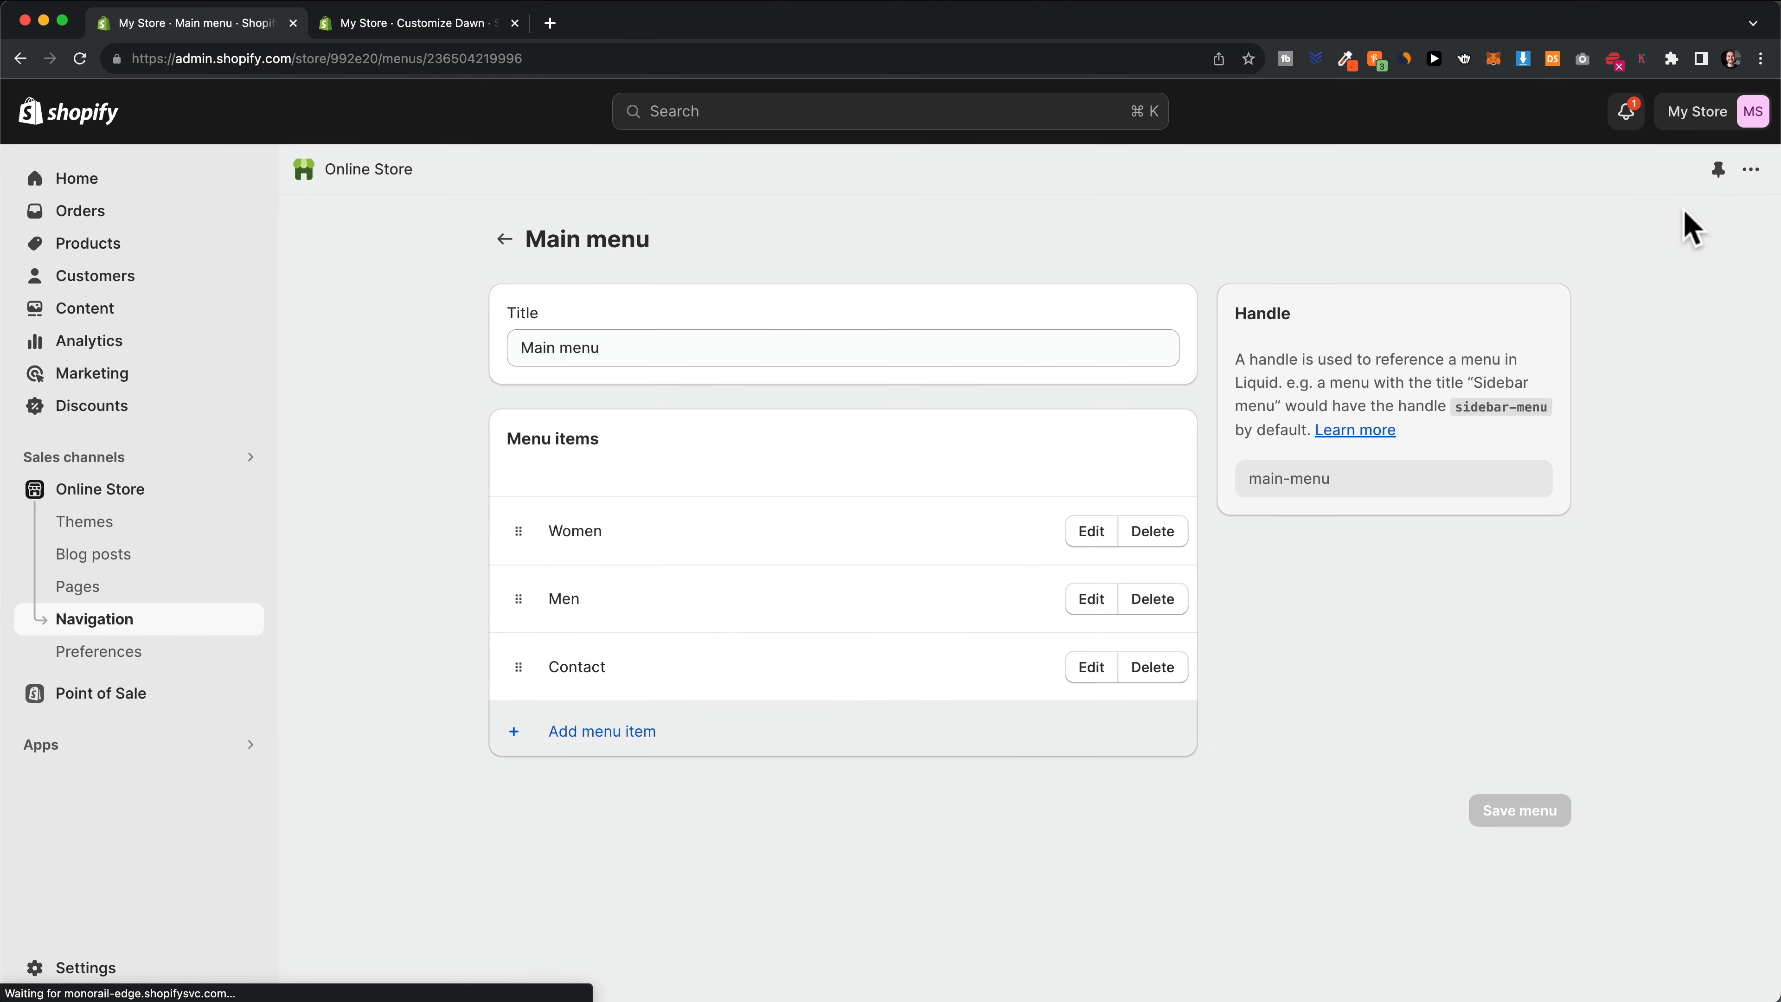
Turn off the footer's policy links in the theme editor and save the theme
left_click(443, 28)
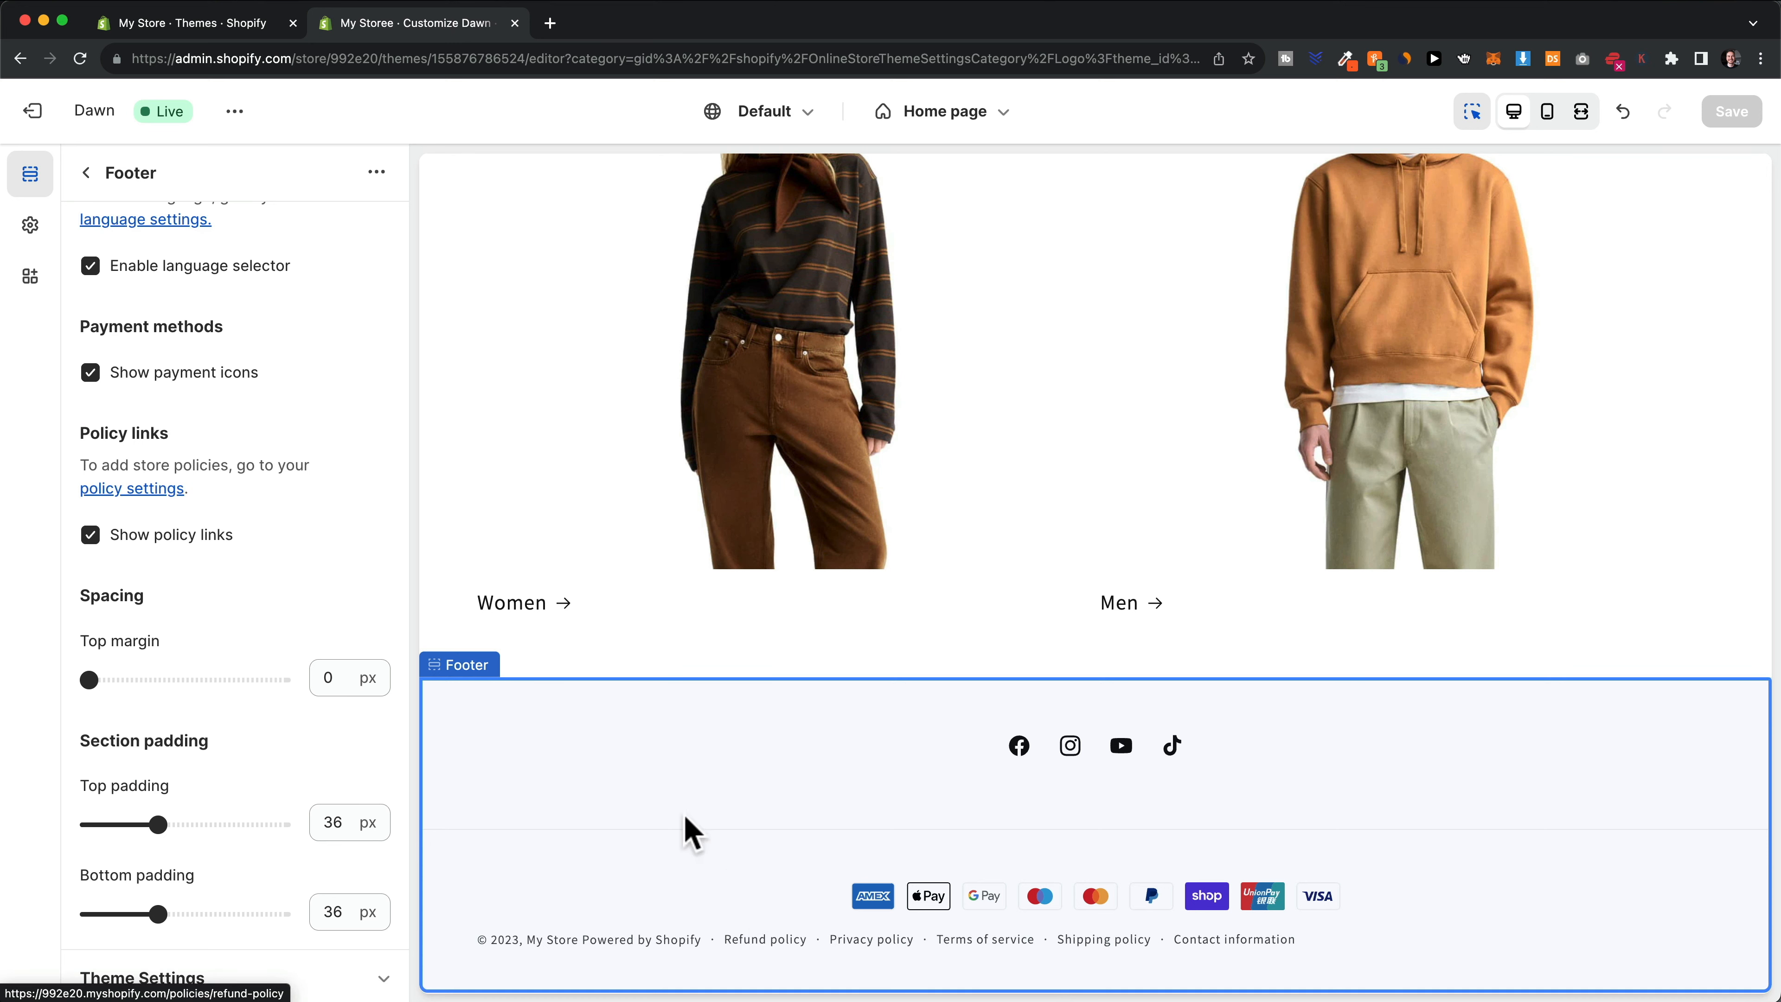
left_click(91, 536)
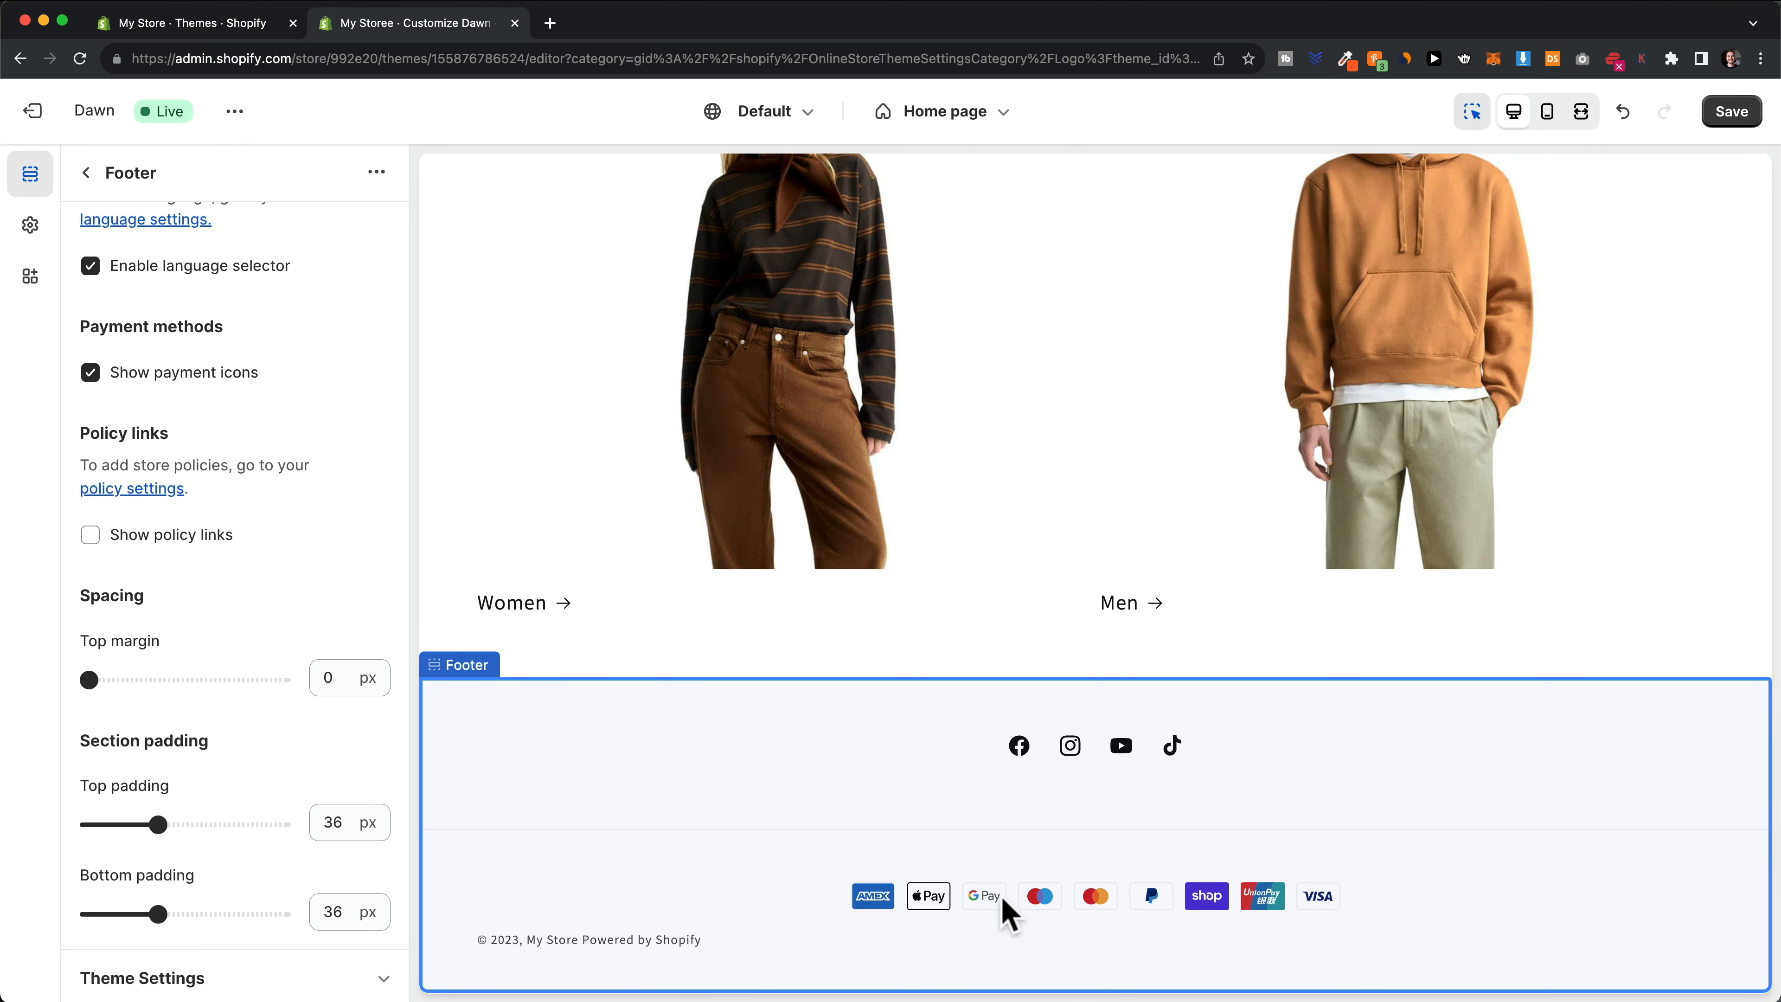
left_click(1723, 116)
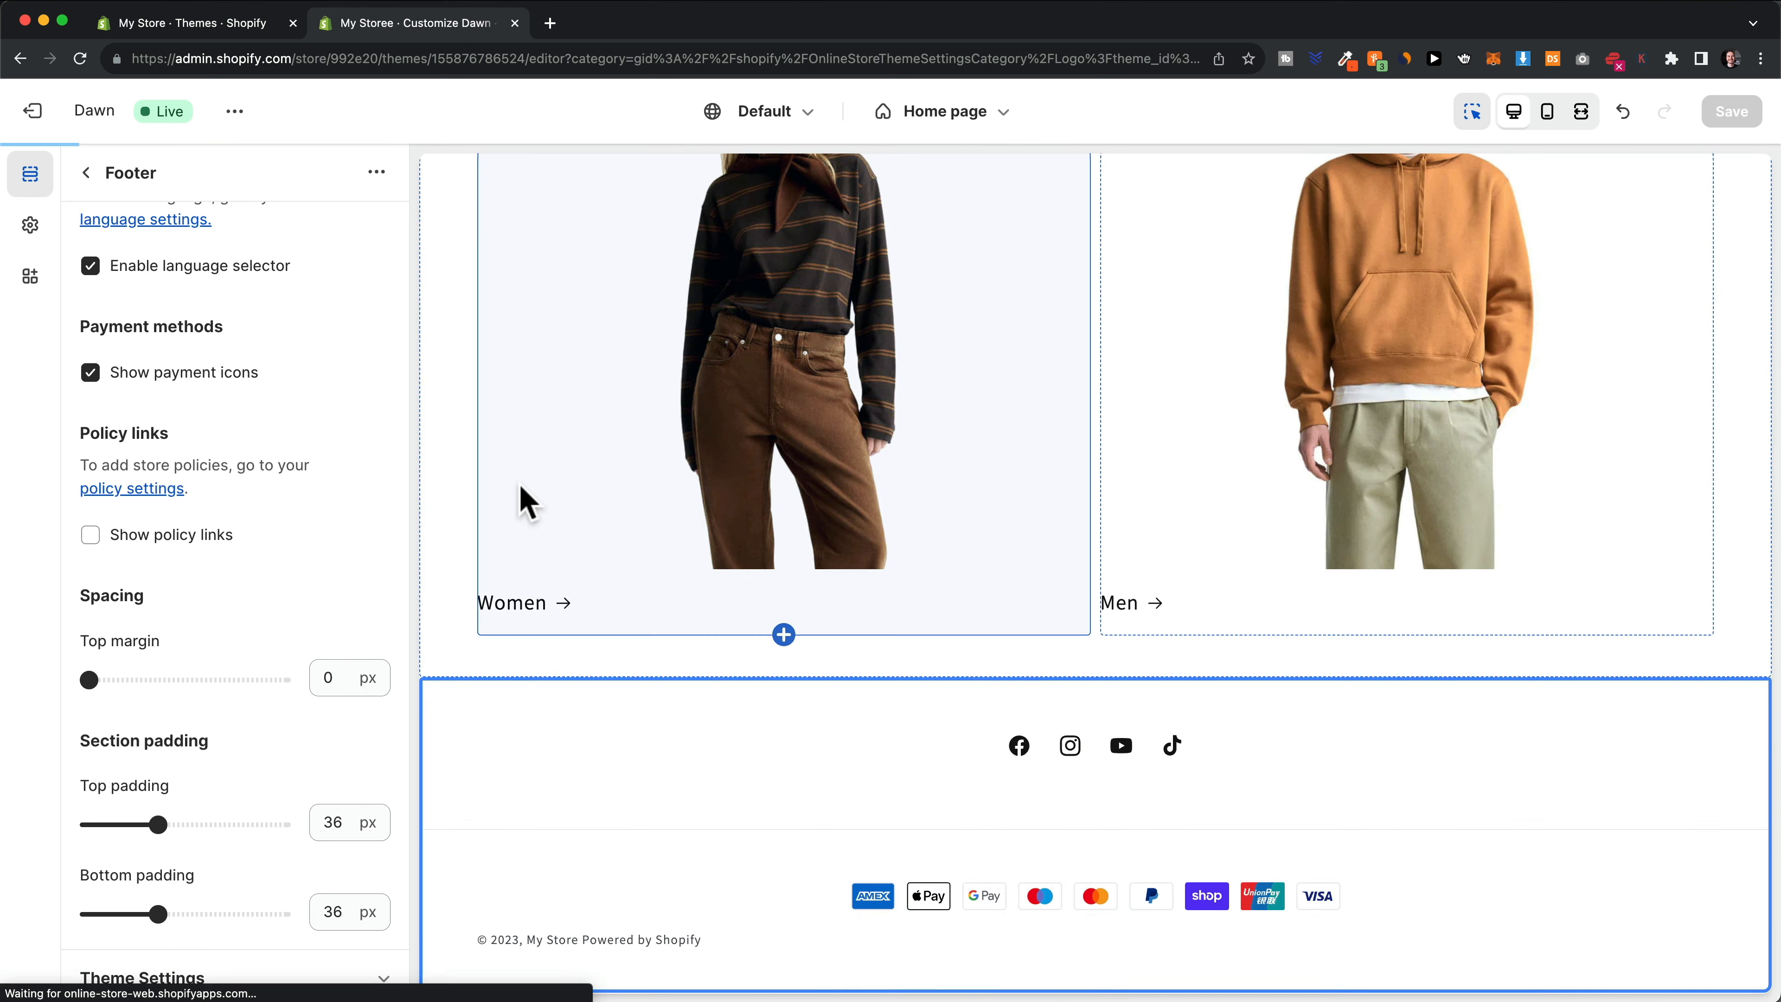
Open the store's Footer menu in the admin navigation and remove its Search item
left_click(220, 28)
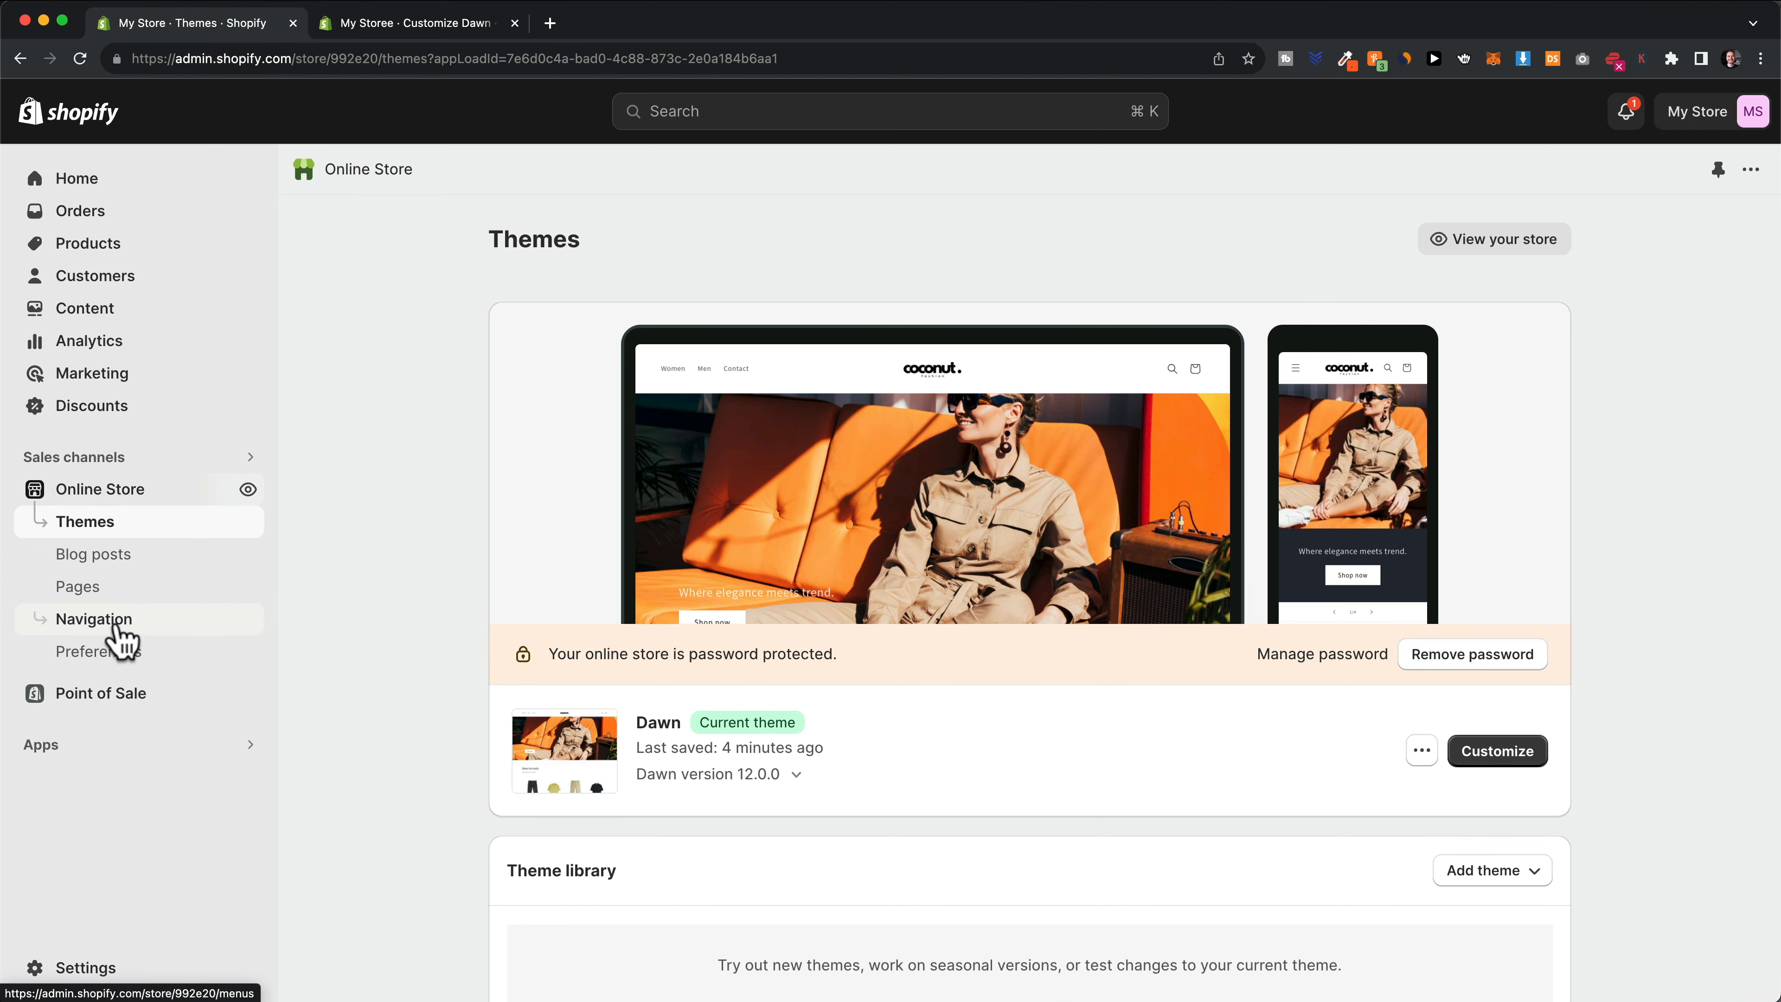
left_click(97, 628)
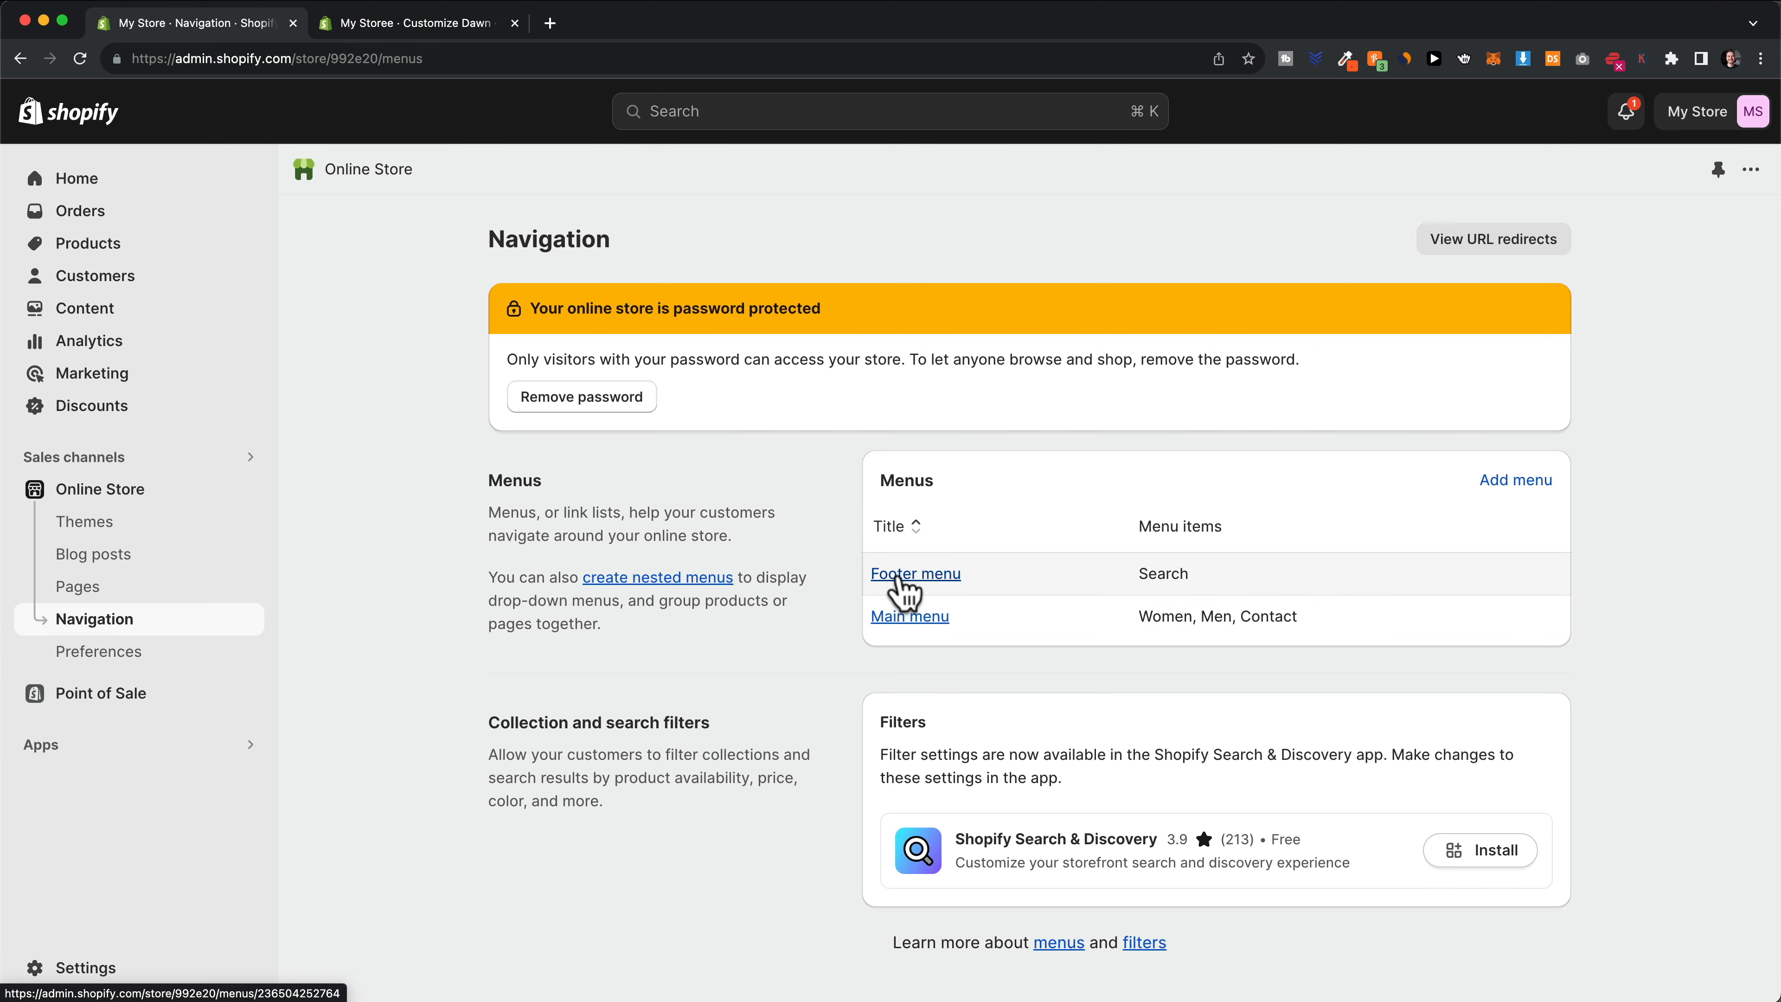
left_click(907, 593)
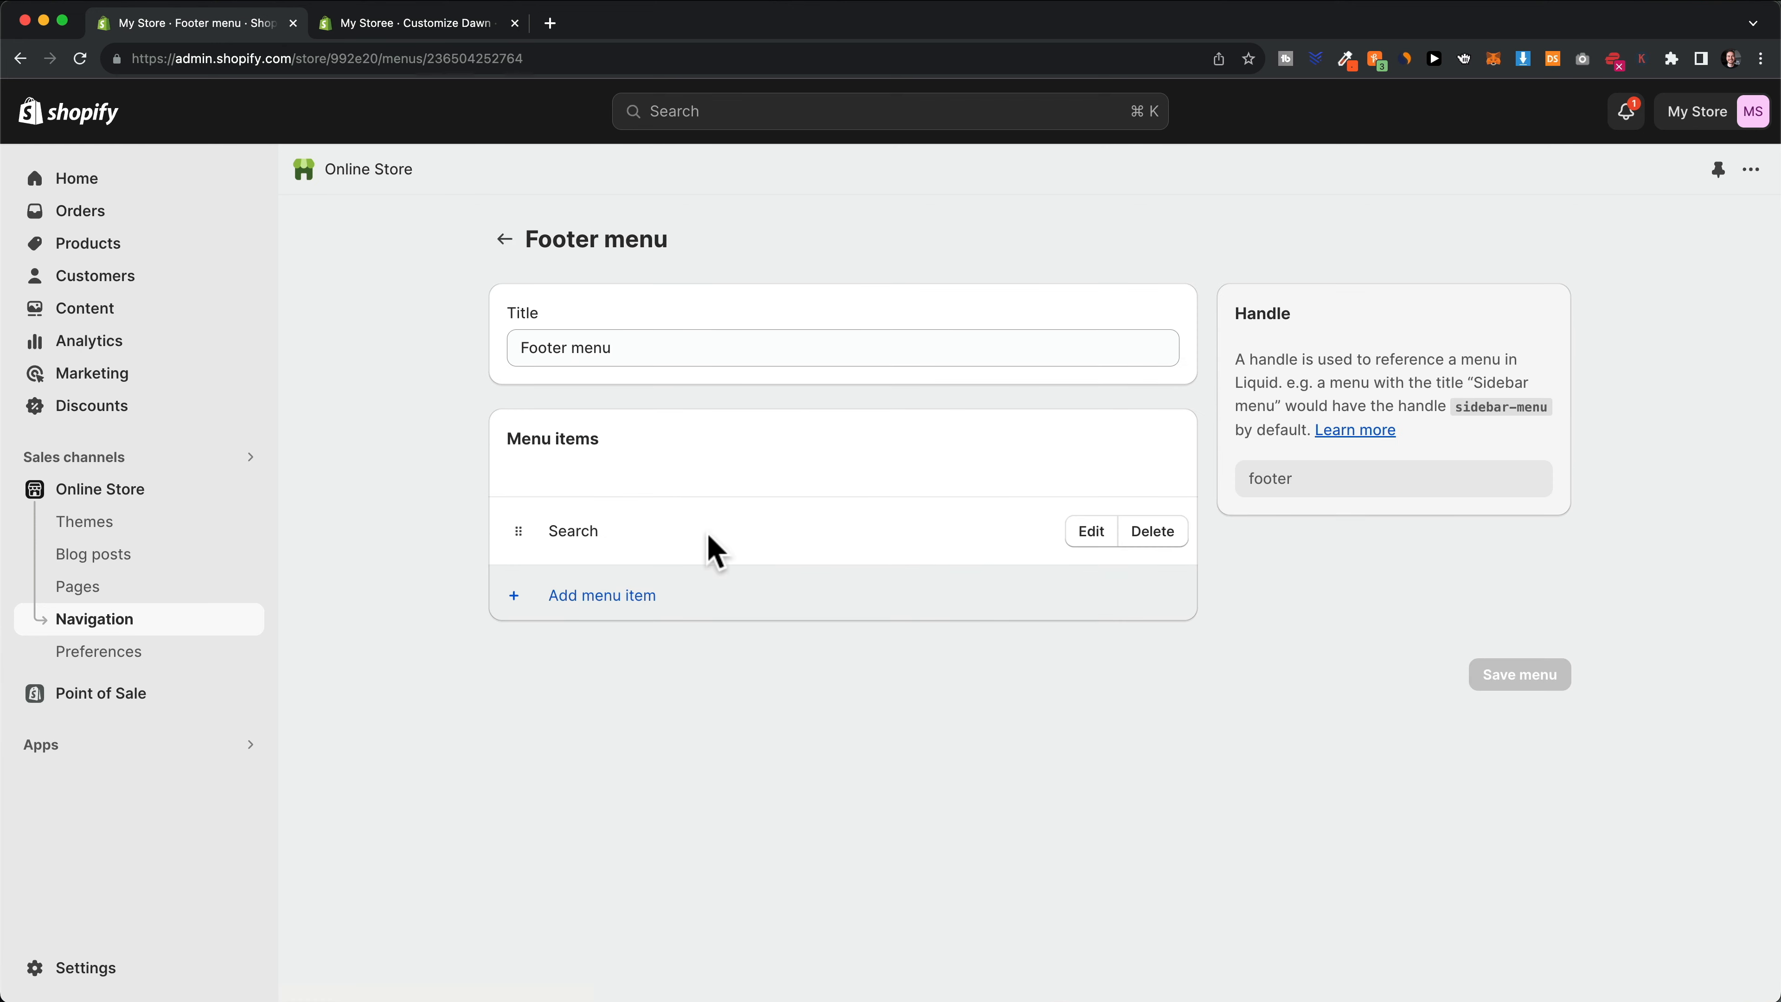
left_click(1154, 537)
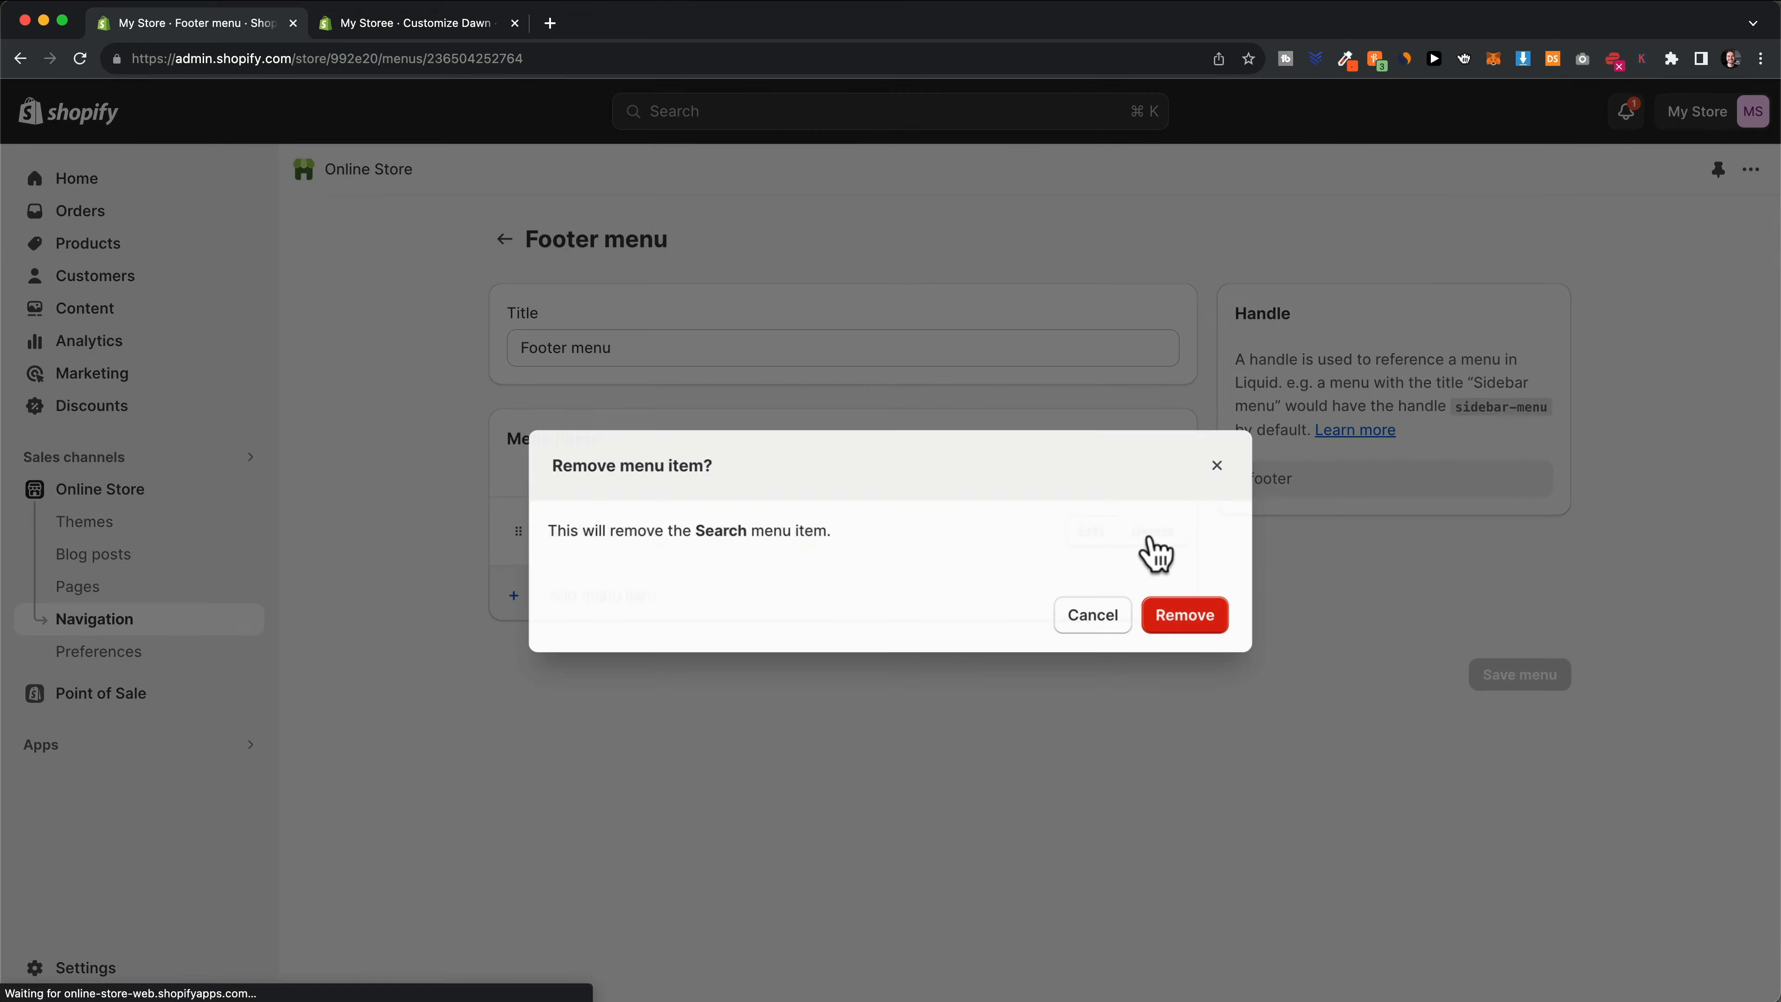
left_click(1182, 616)
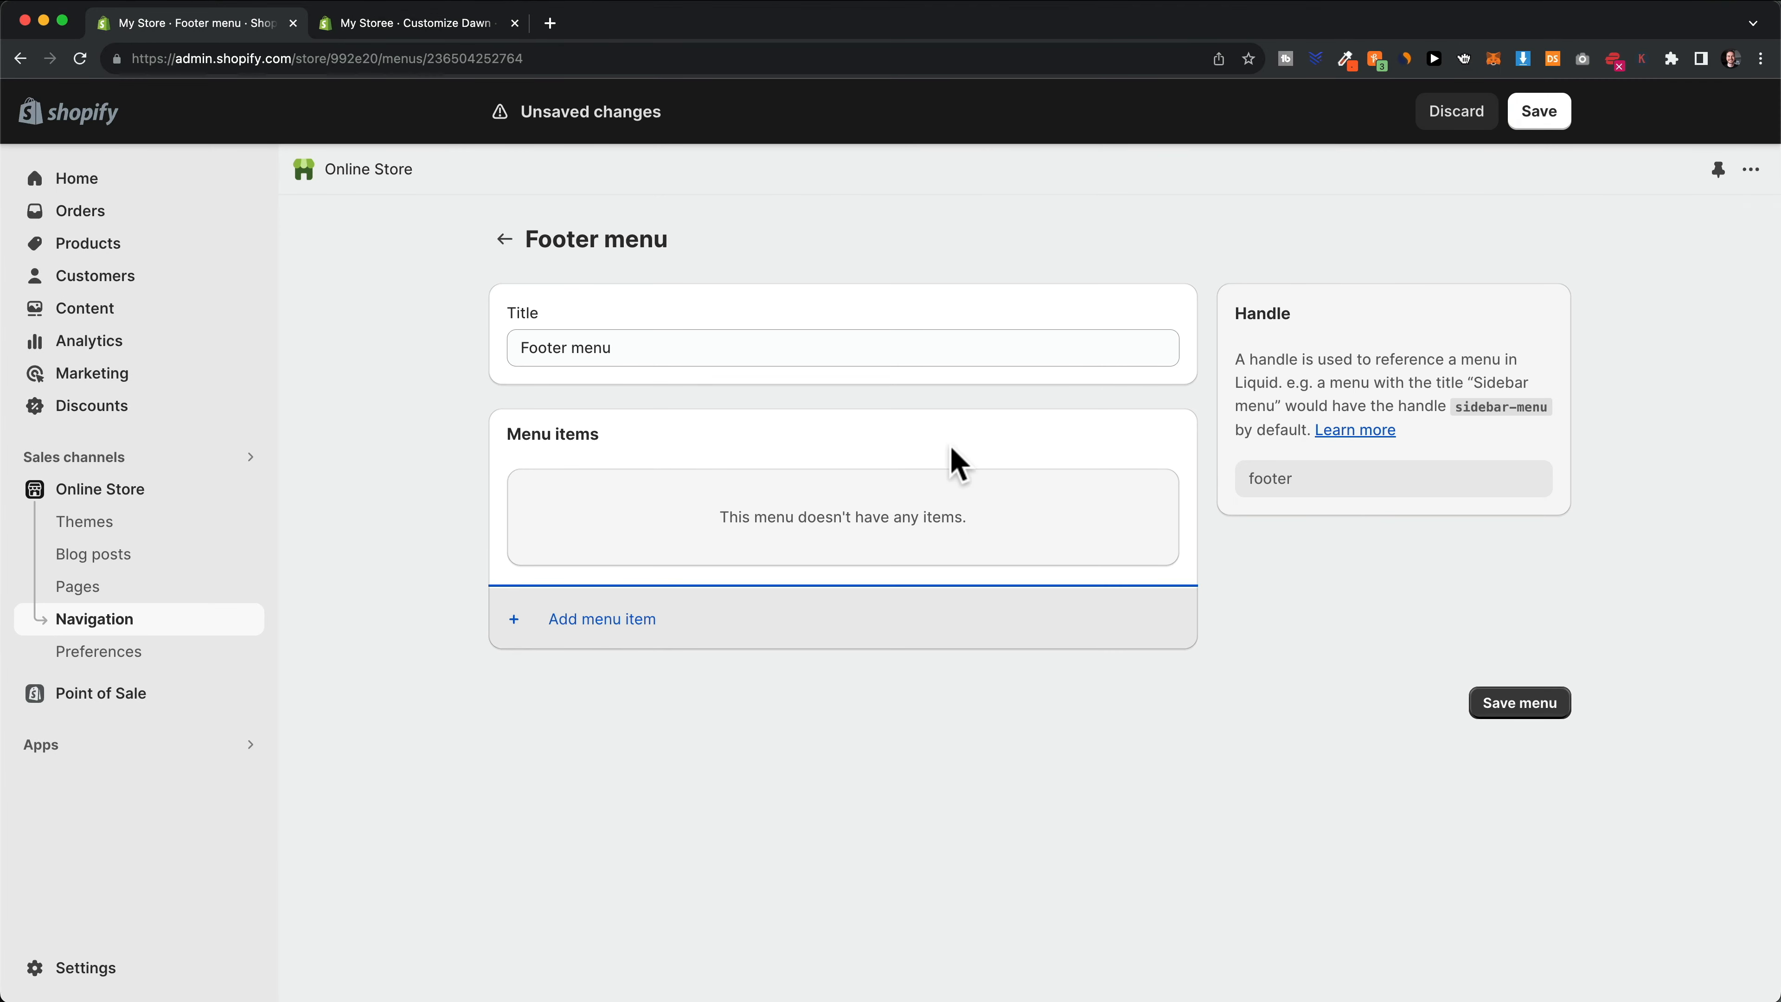
Add a footer menu item that links to the Privacy Policy
left_click(596, 624)
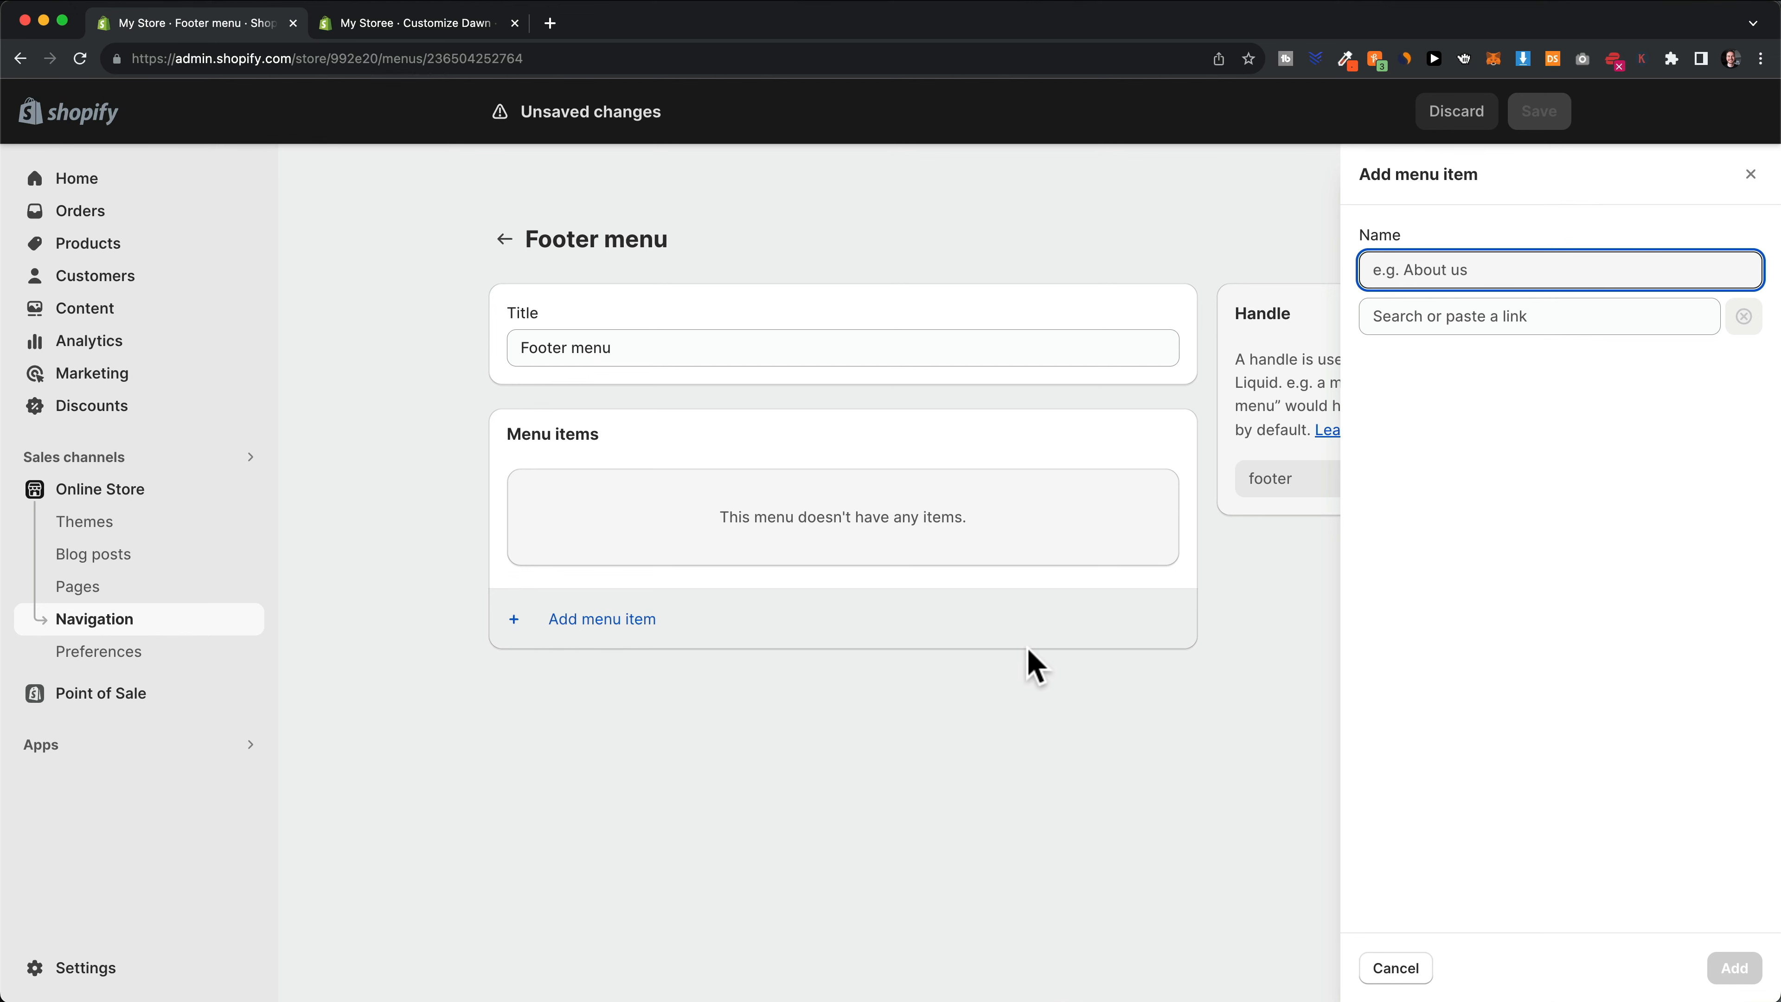
left_click(1475, 316)
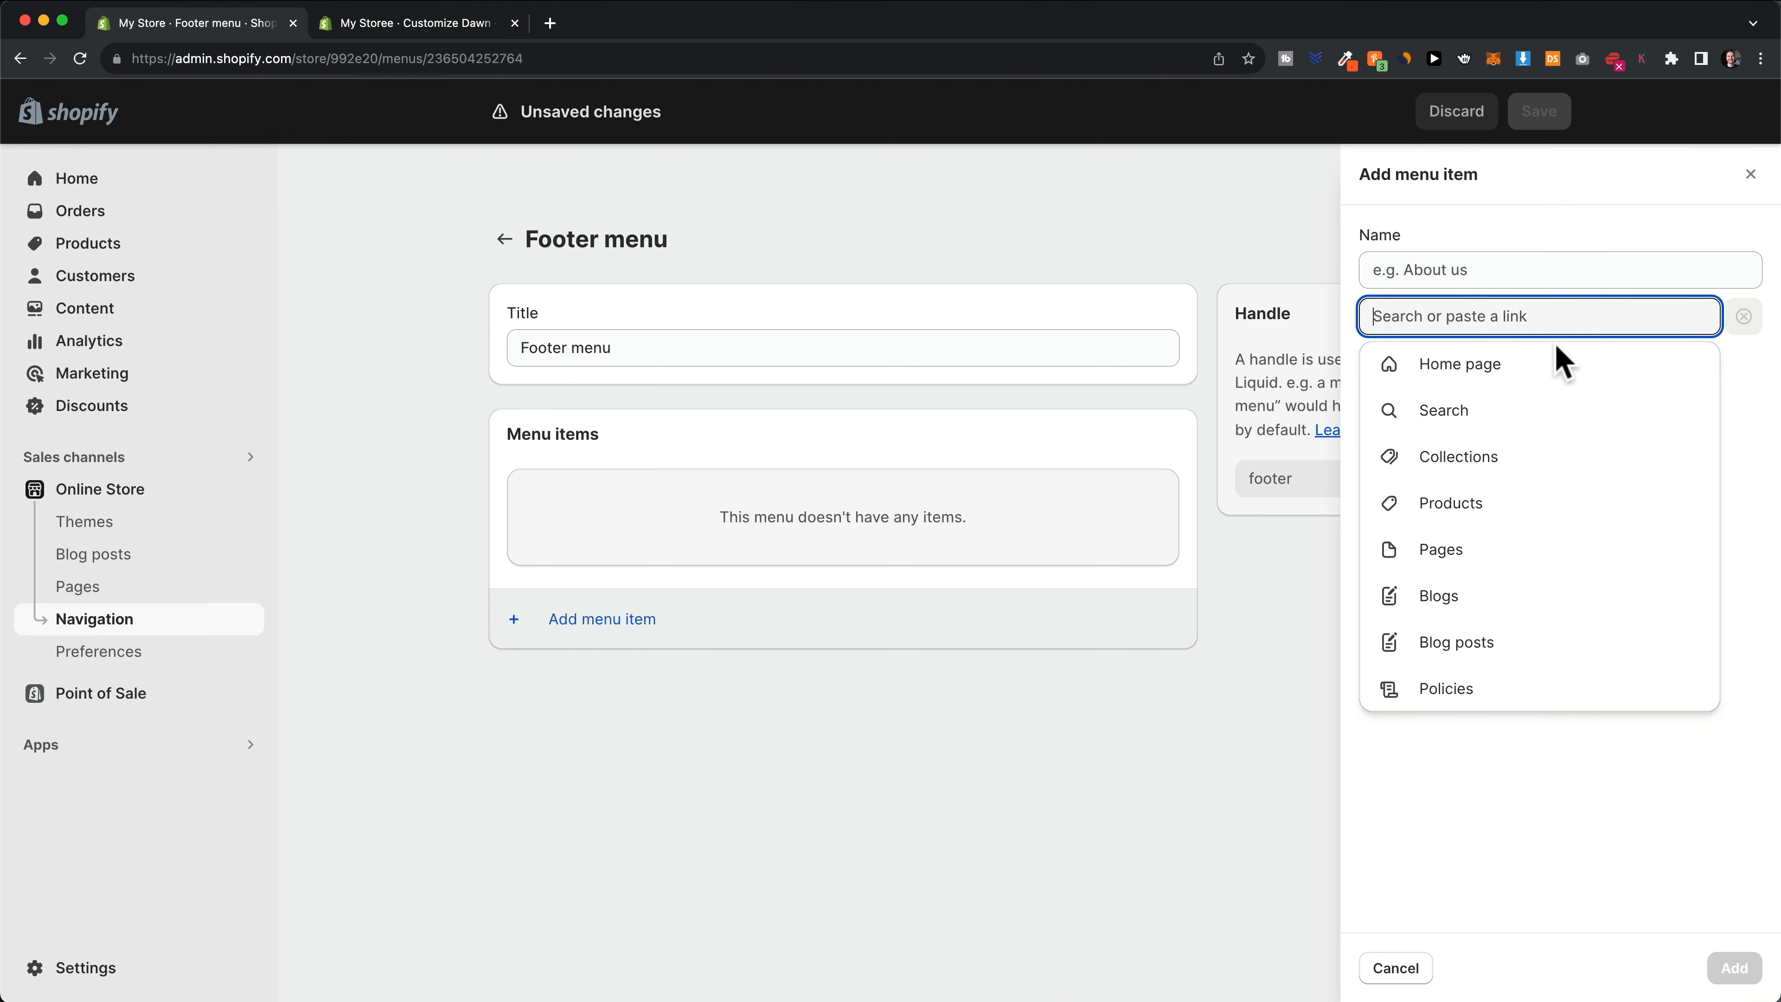
left_click(1458, 689)
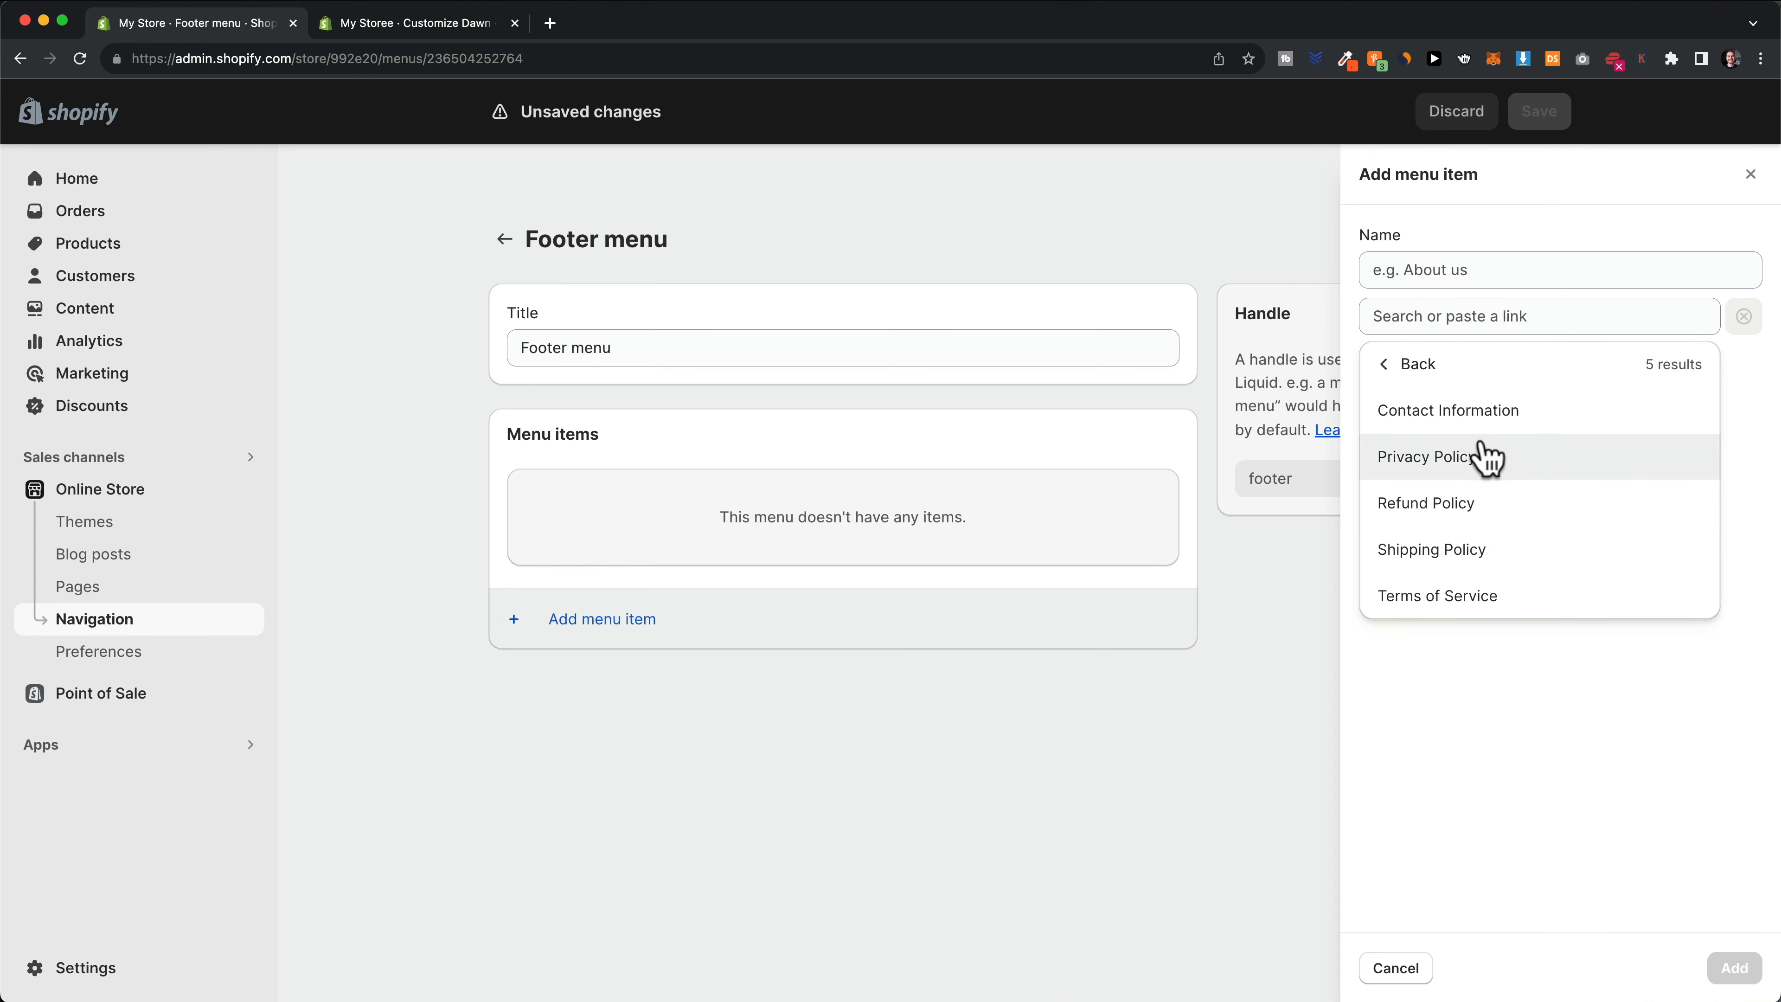
left_click(1473, 456)
left_click(1732, 968)
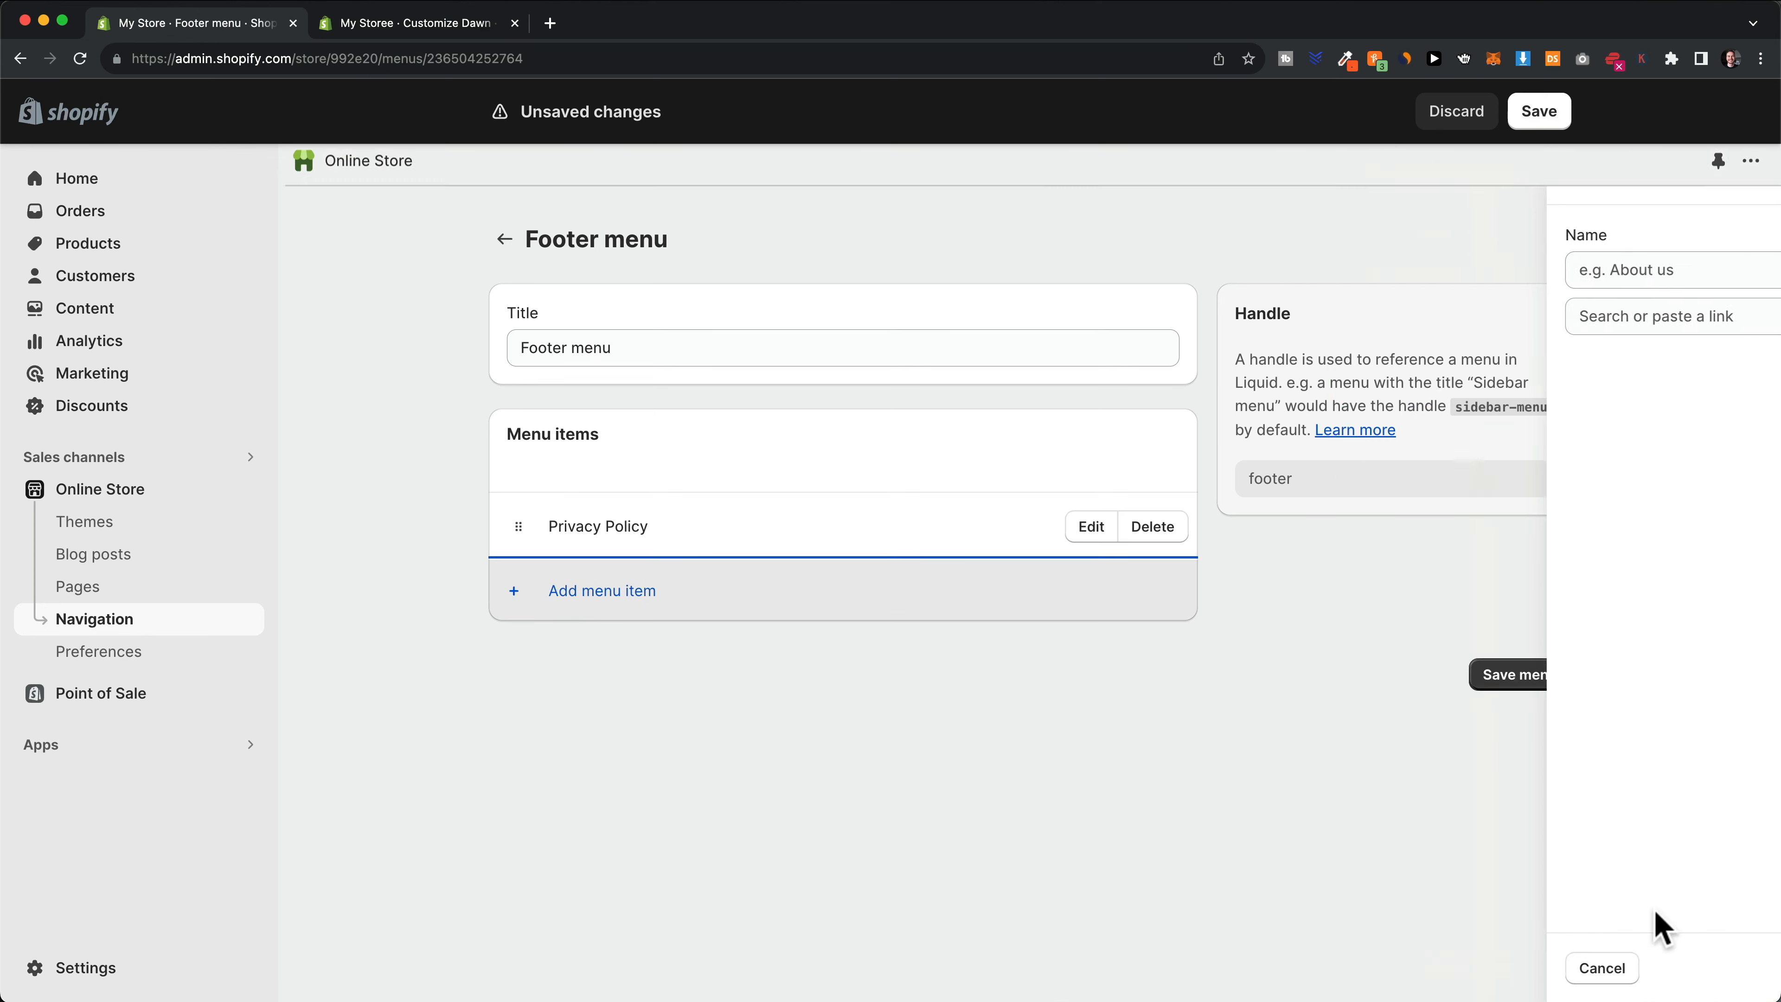
Add the Refund Policy, Shipping Policy, Terms of Service and Contact items to the footer menu and save it
left_click(617, 593)
left_click(1459, 317)
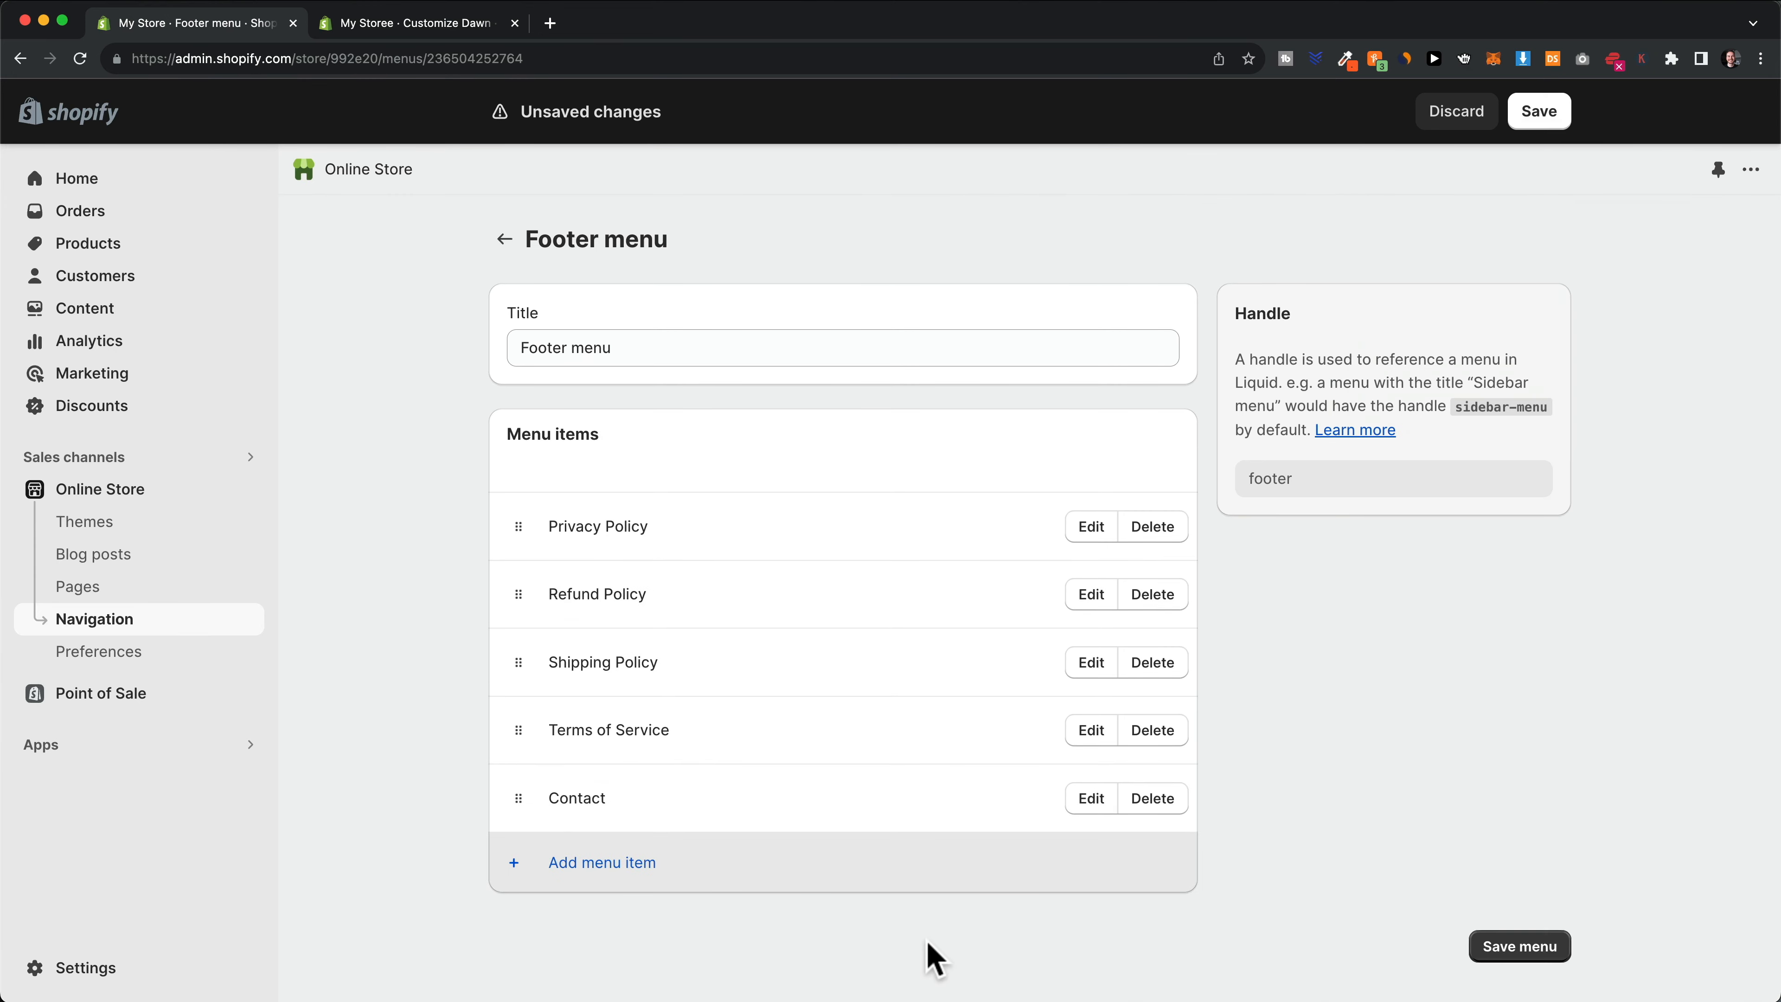
left_click(1487, 958)
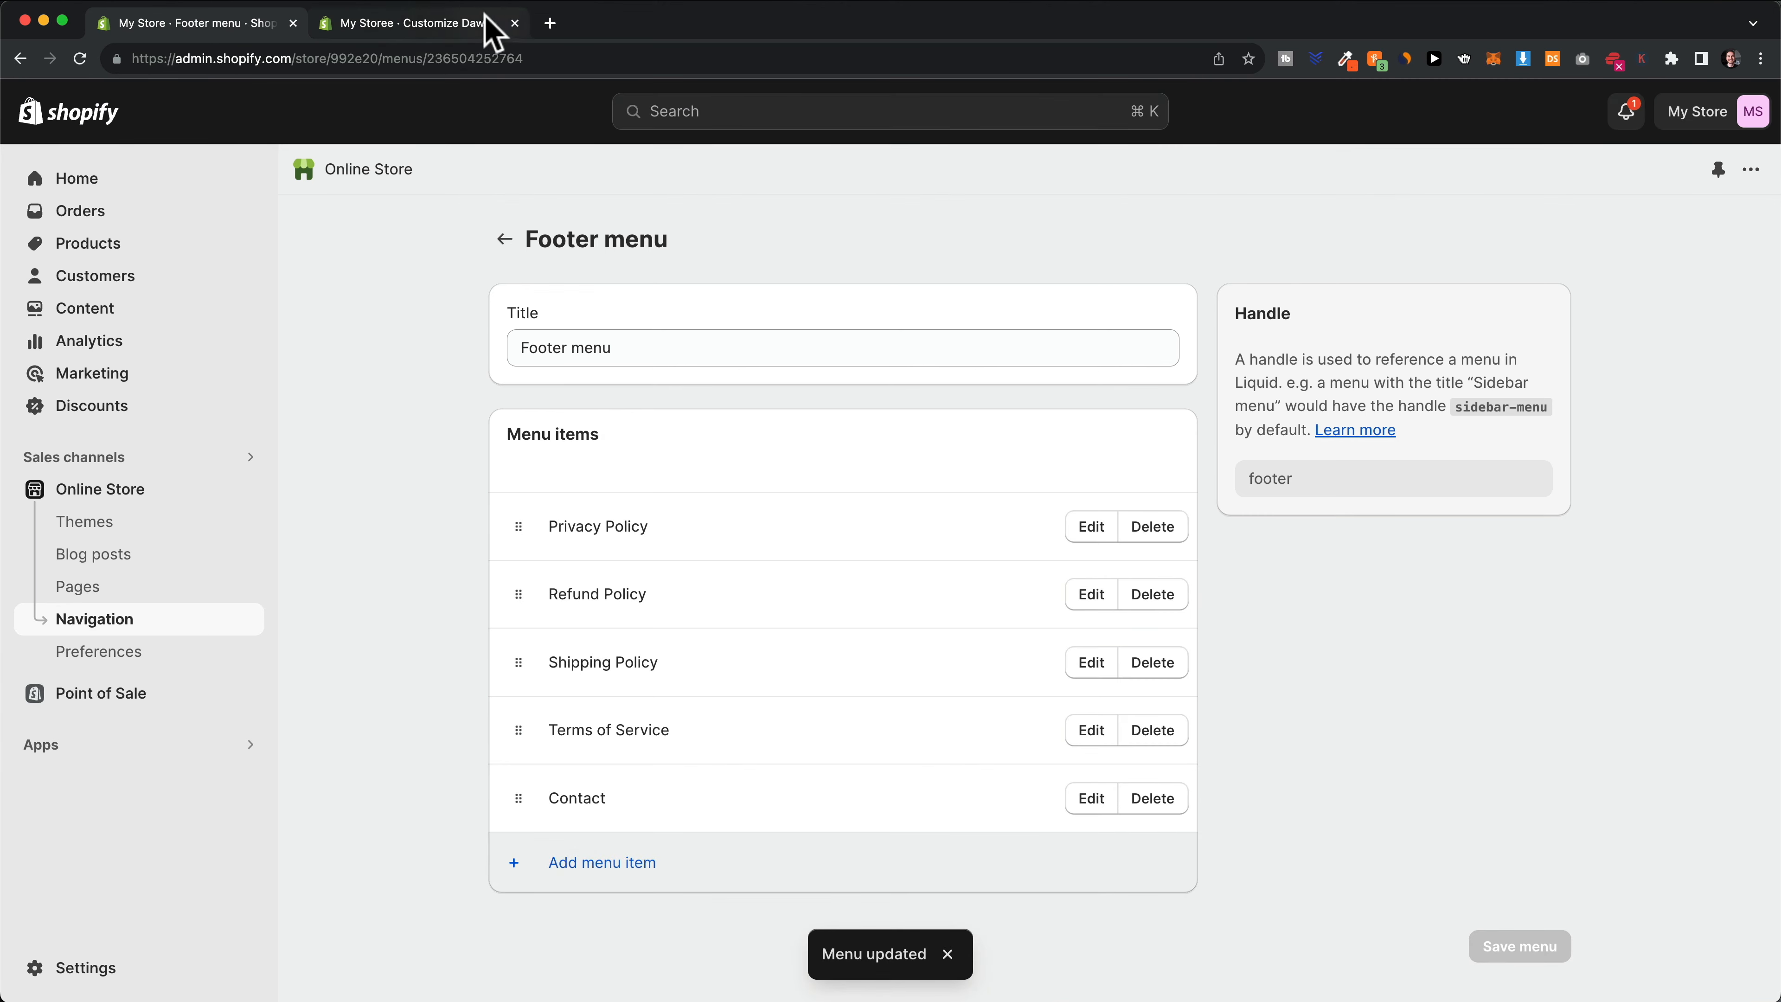
Return to the theme editor and add a Menu block to the home page's footer
left_click(449, 25)
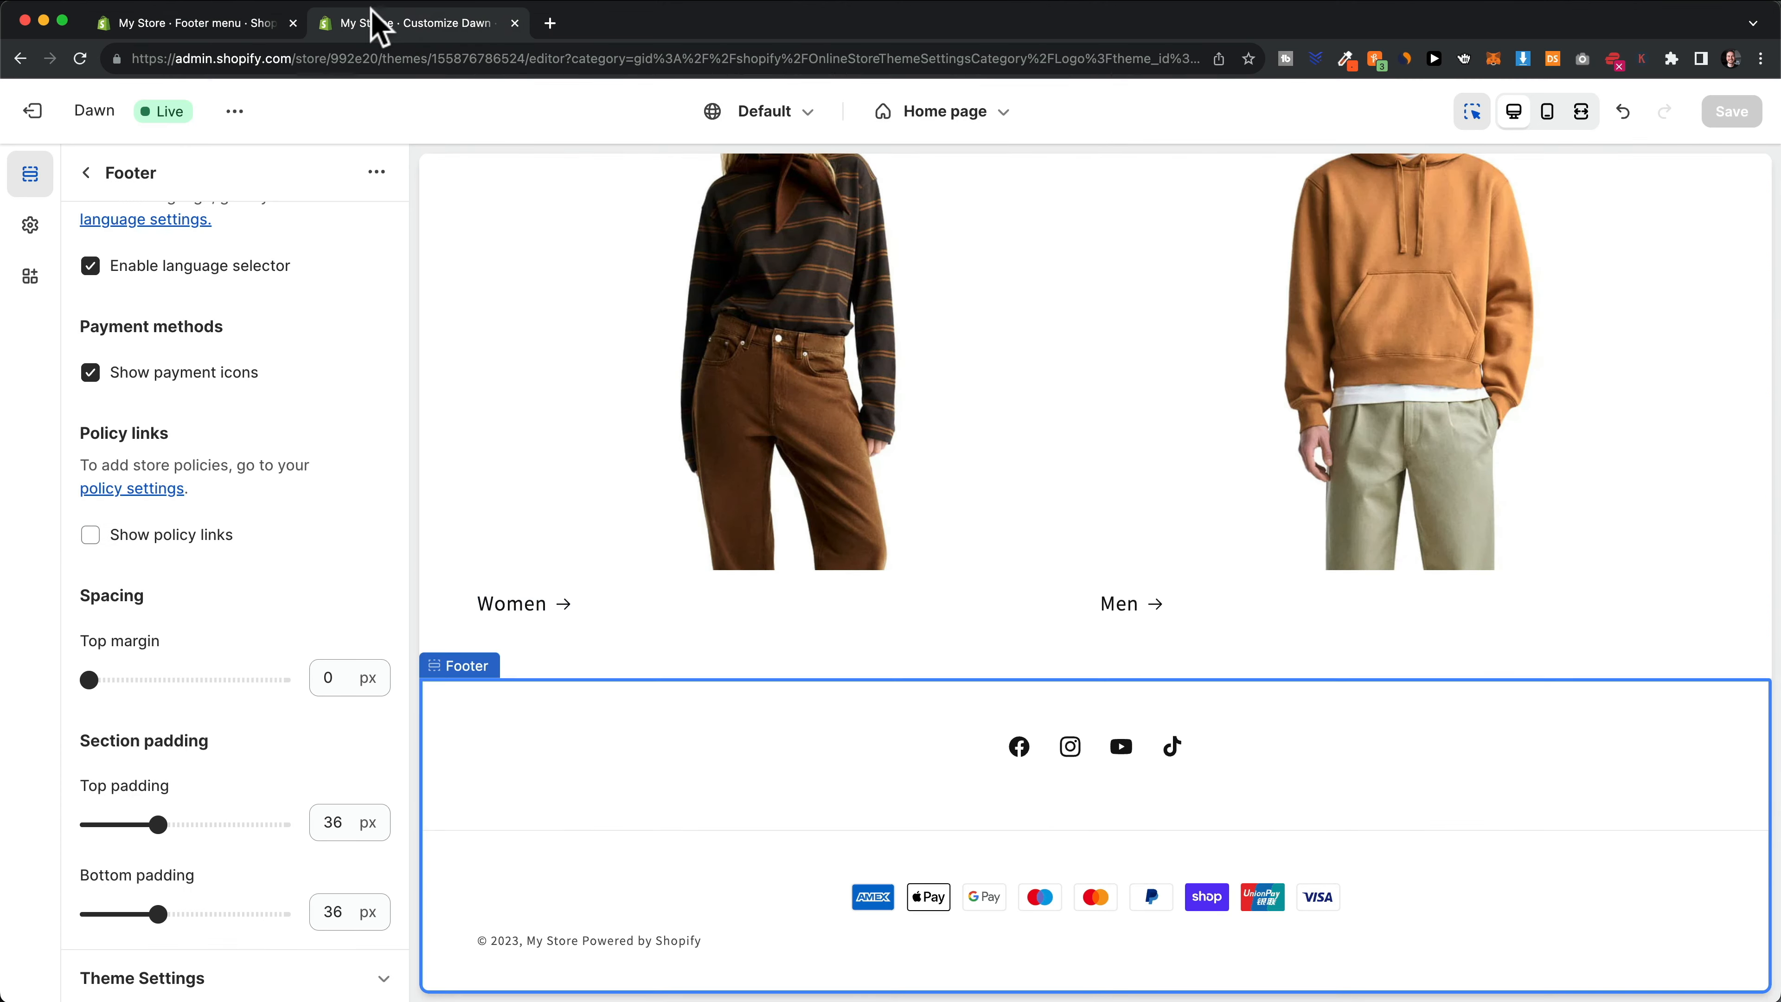
left_click(85, 175)
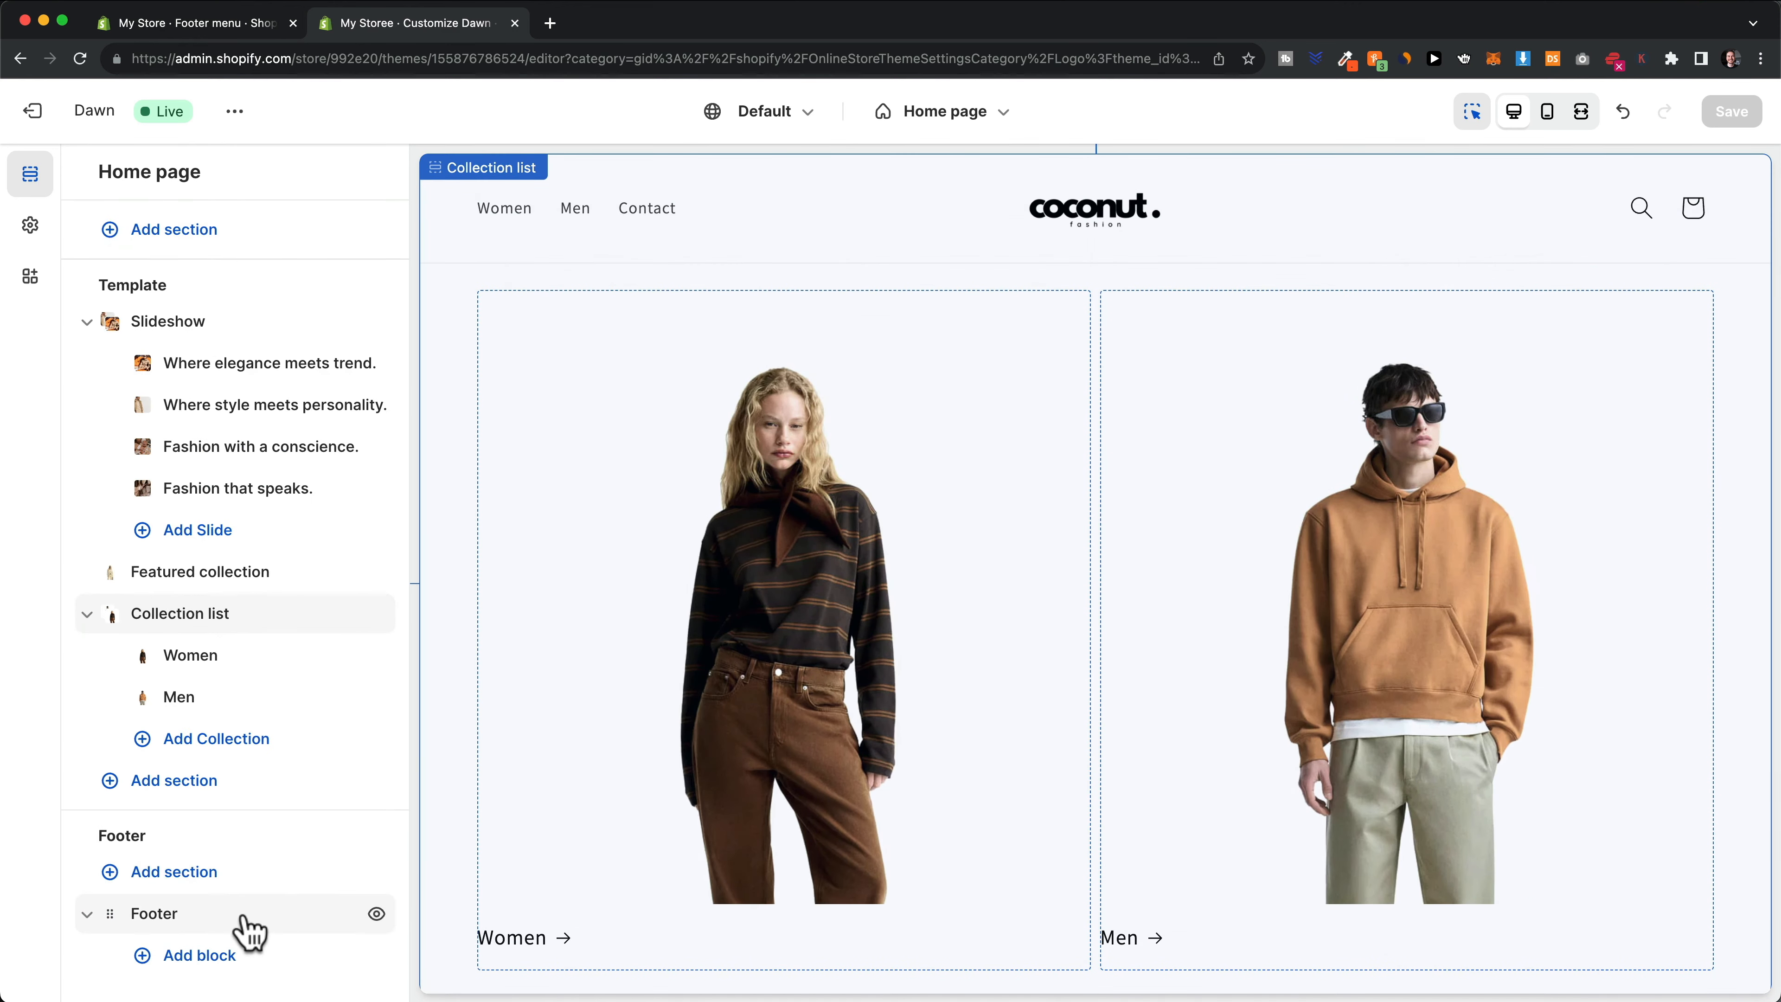
left_click(203, 964)
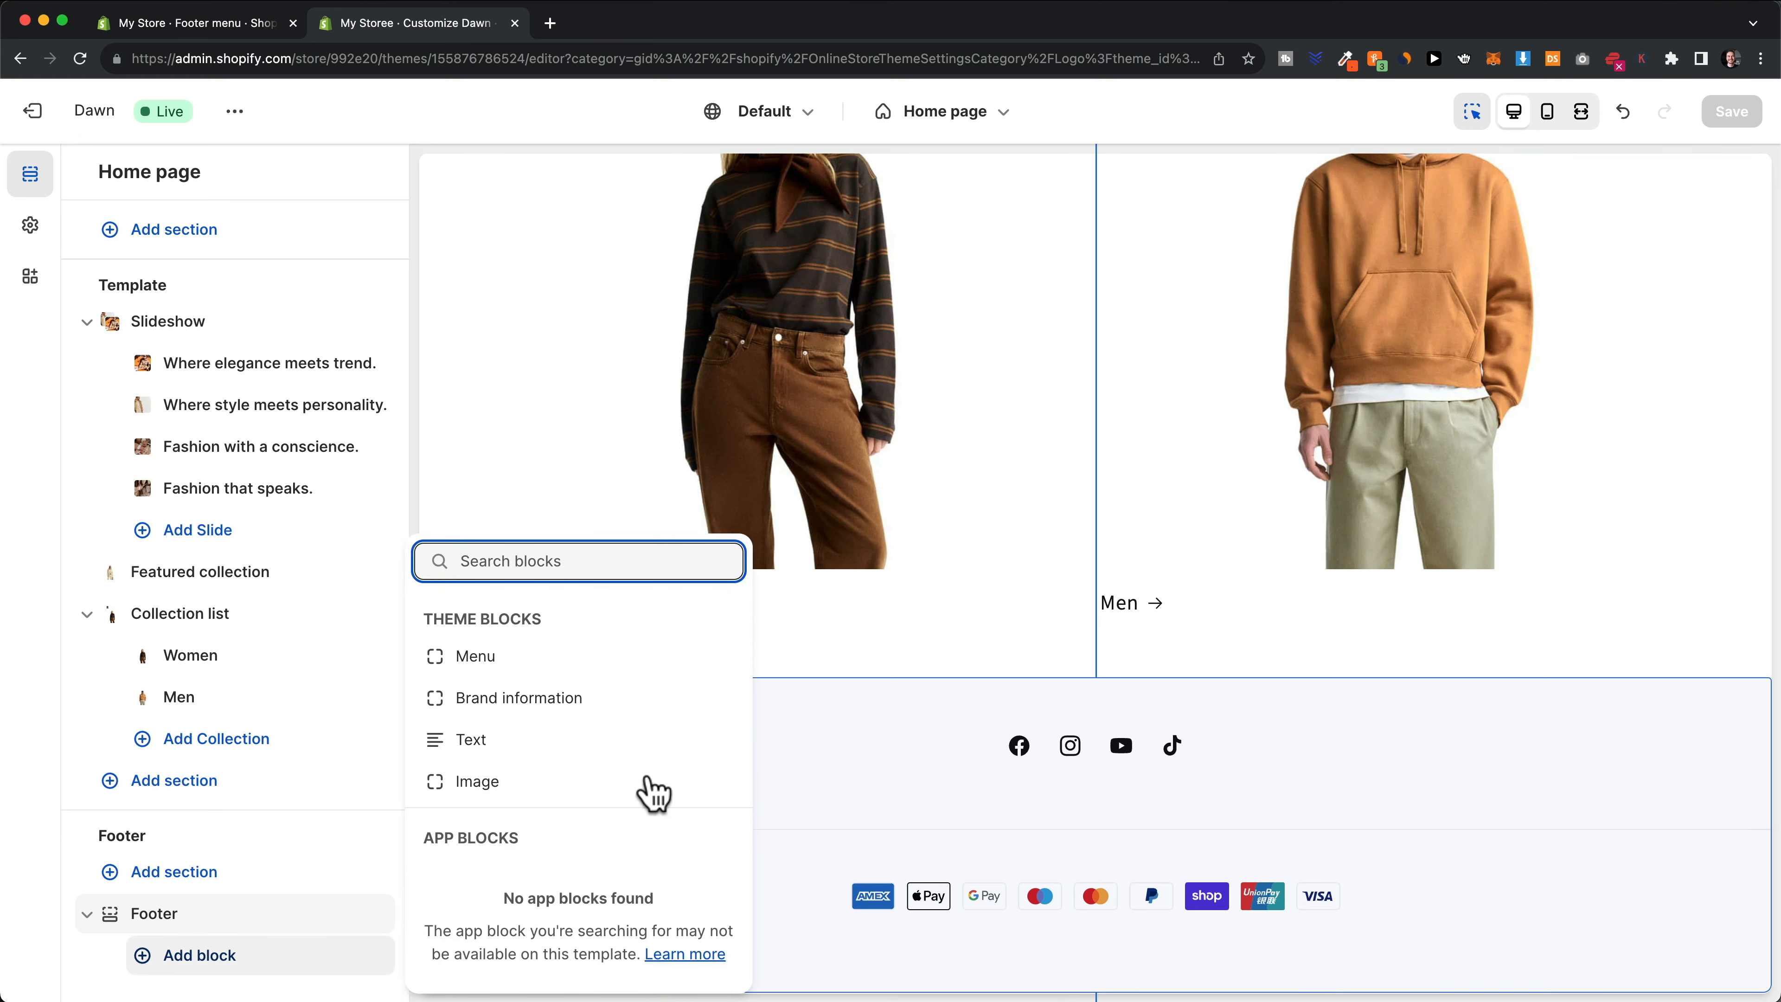
left_click(471, 659)
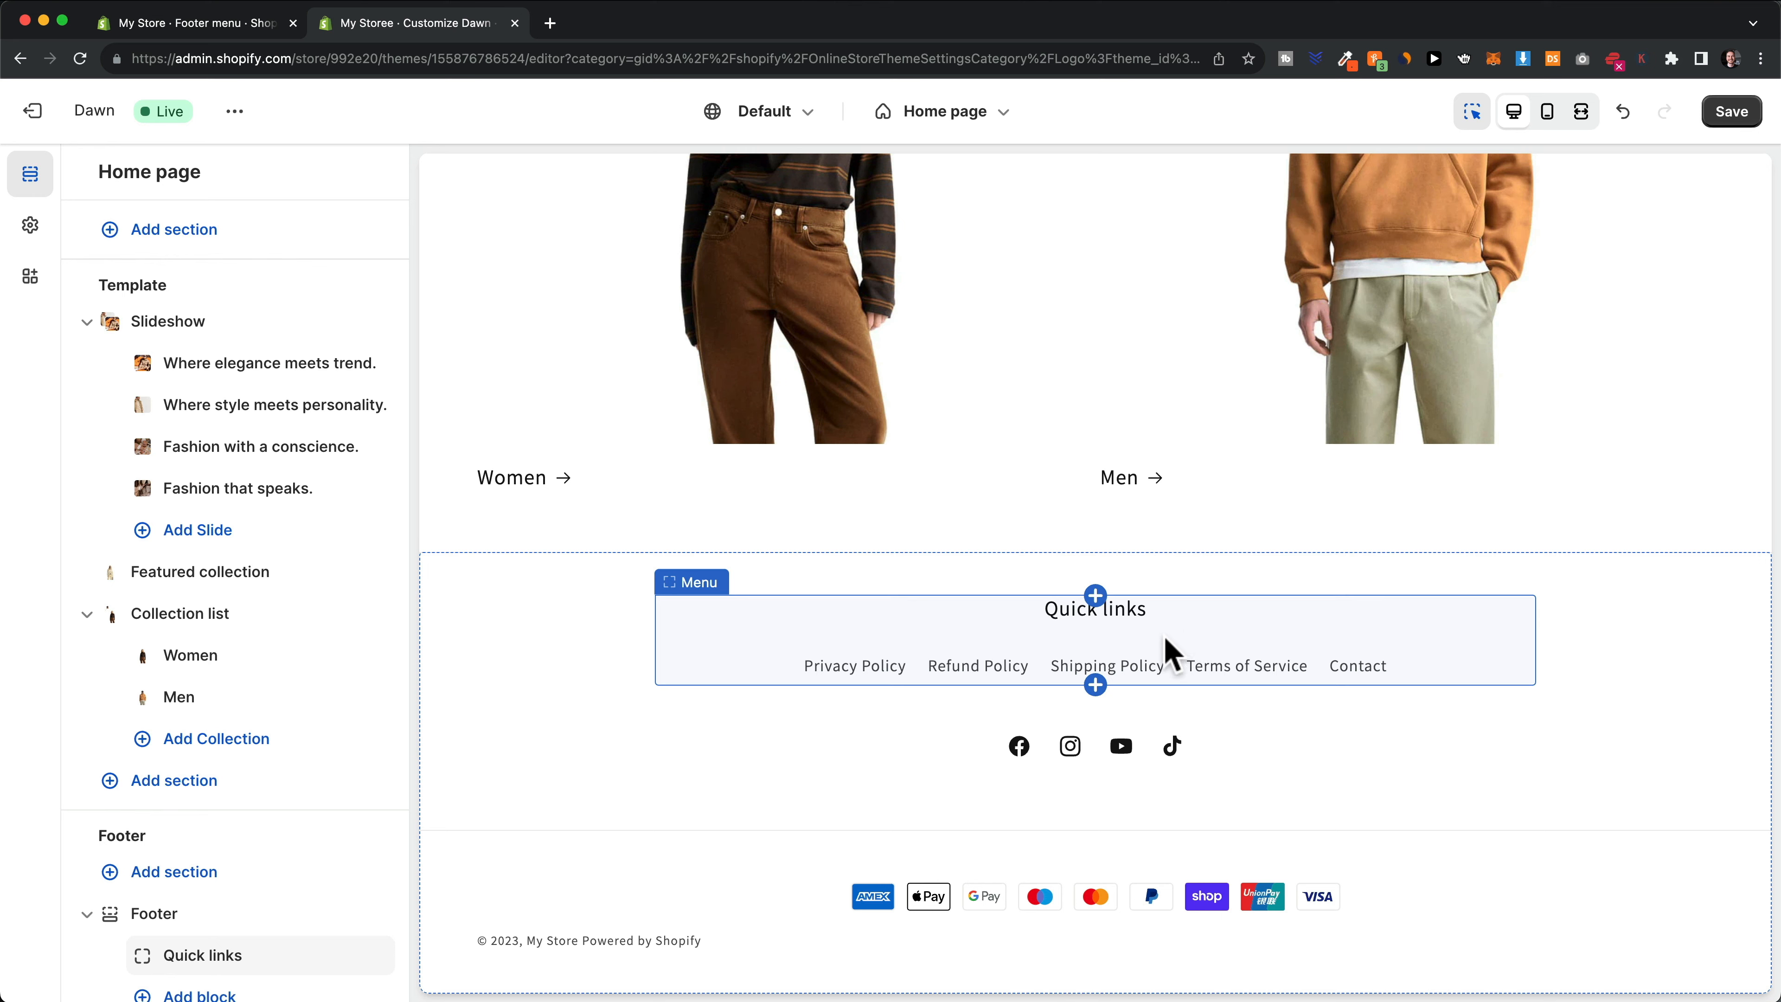
Clear the "Quick links" heading of the footer's menu block and save the theme
left_click(1192, 632)
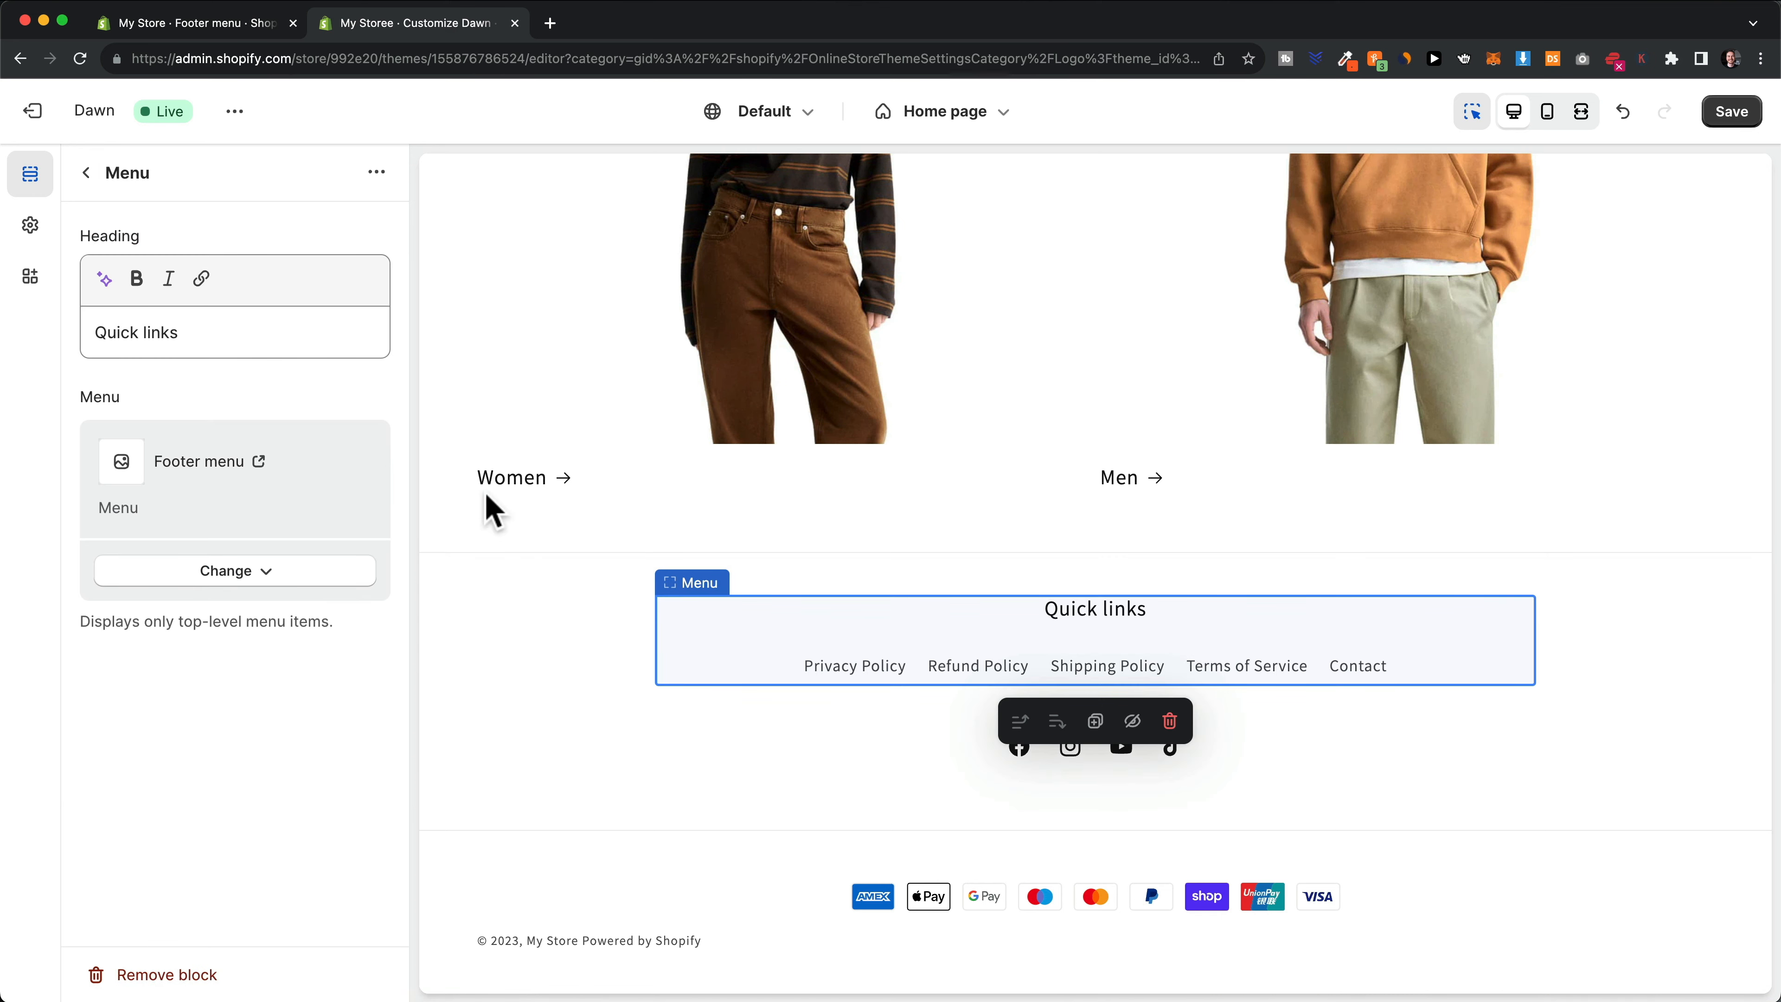
left_click(253, 574)
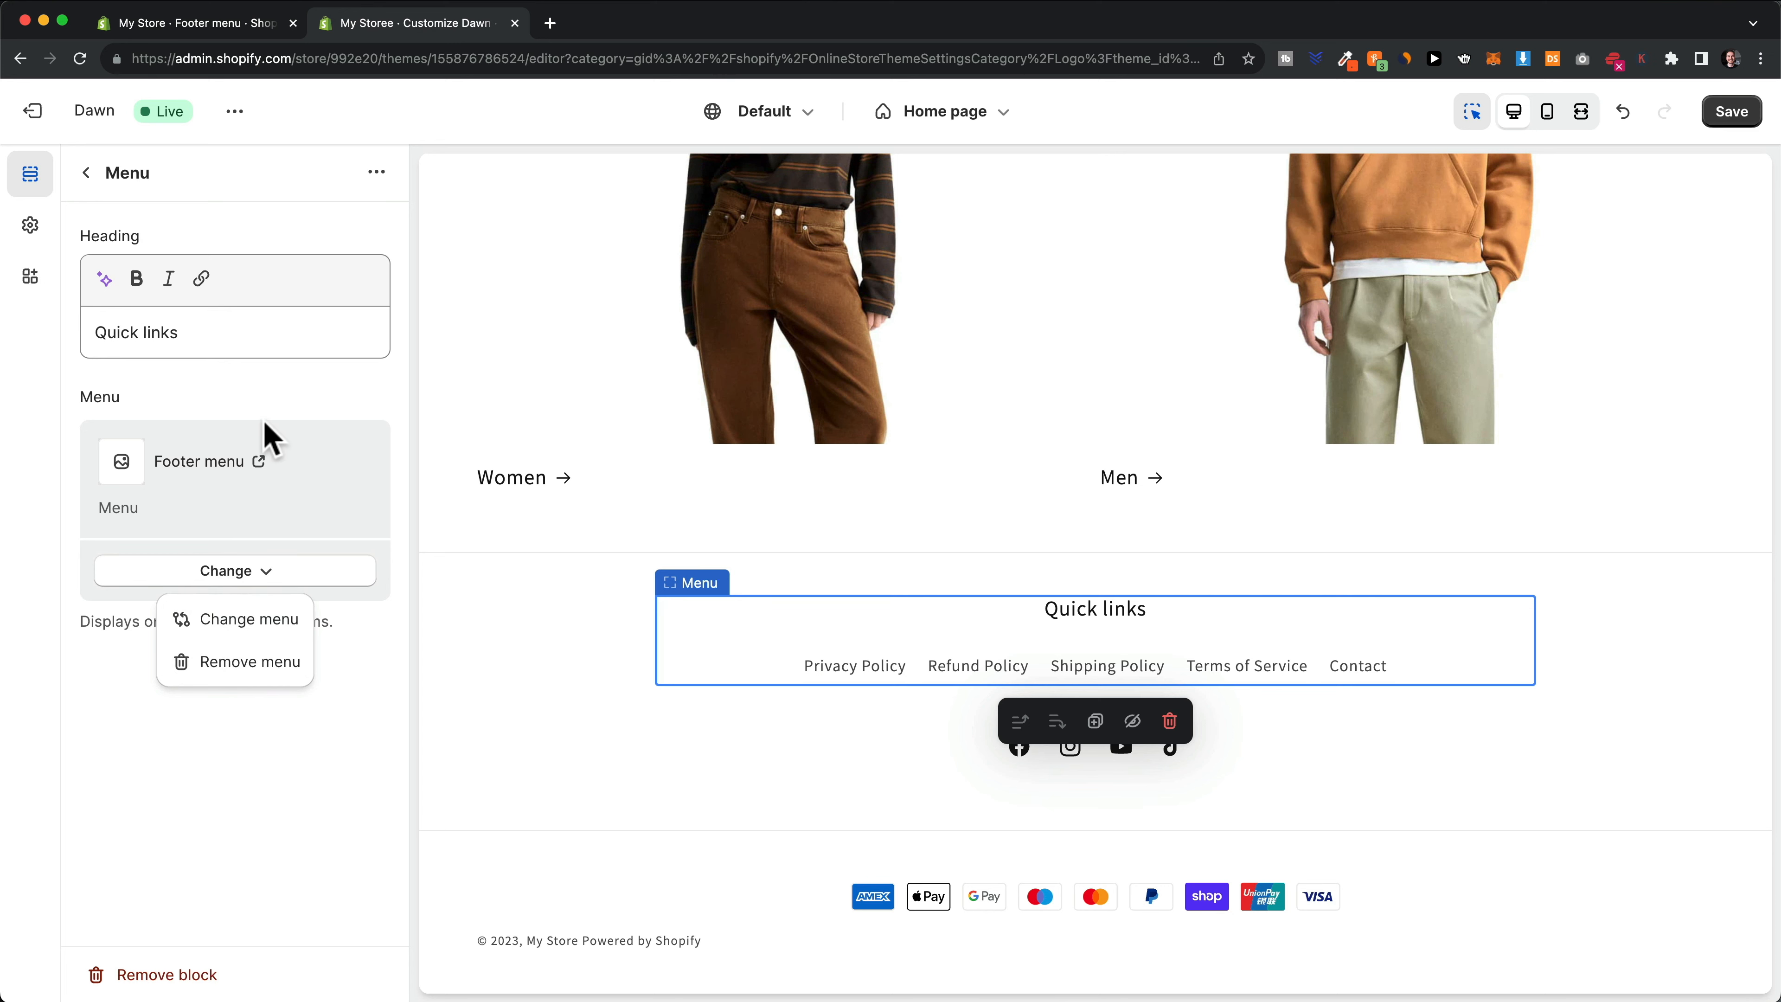
left_click(256, 405)
left_click_drag(207, 337, 96, 329)
key("BackSpace")
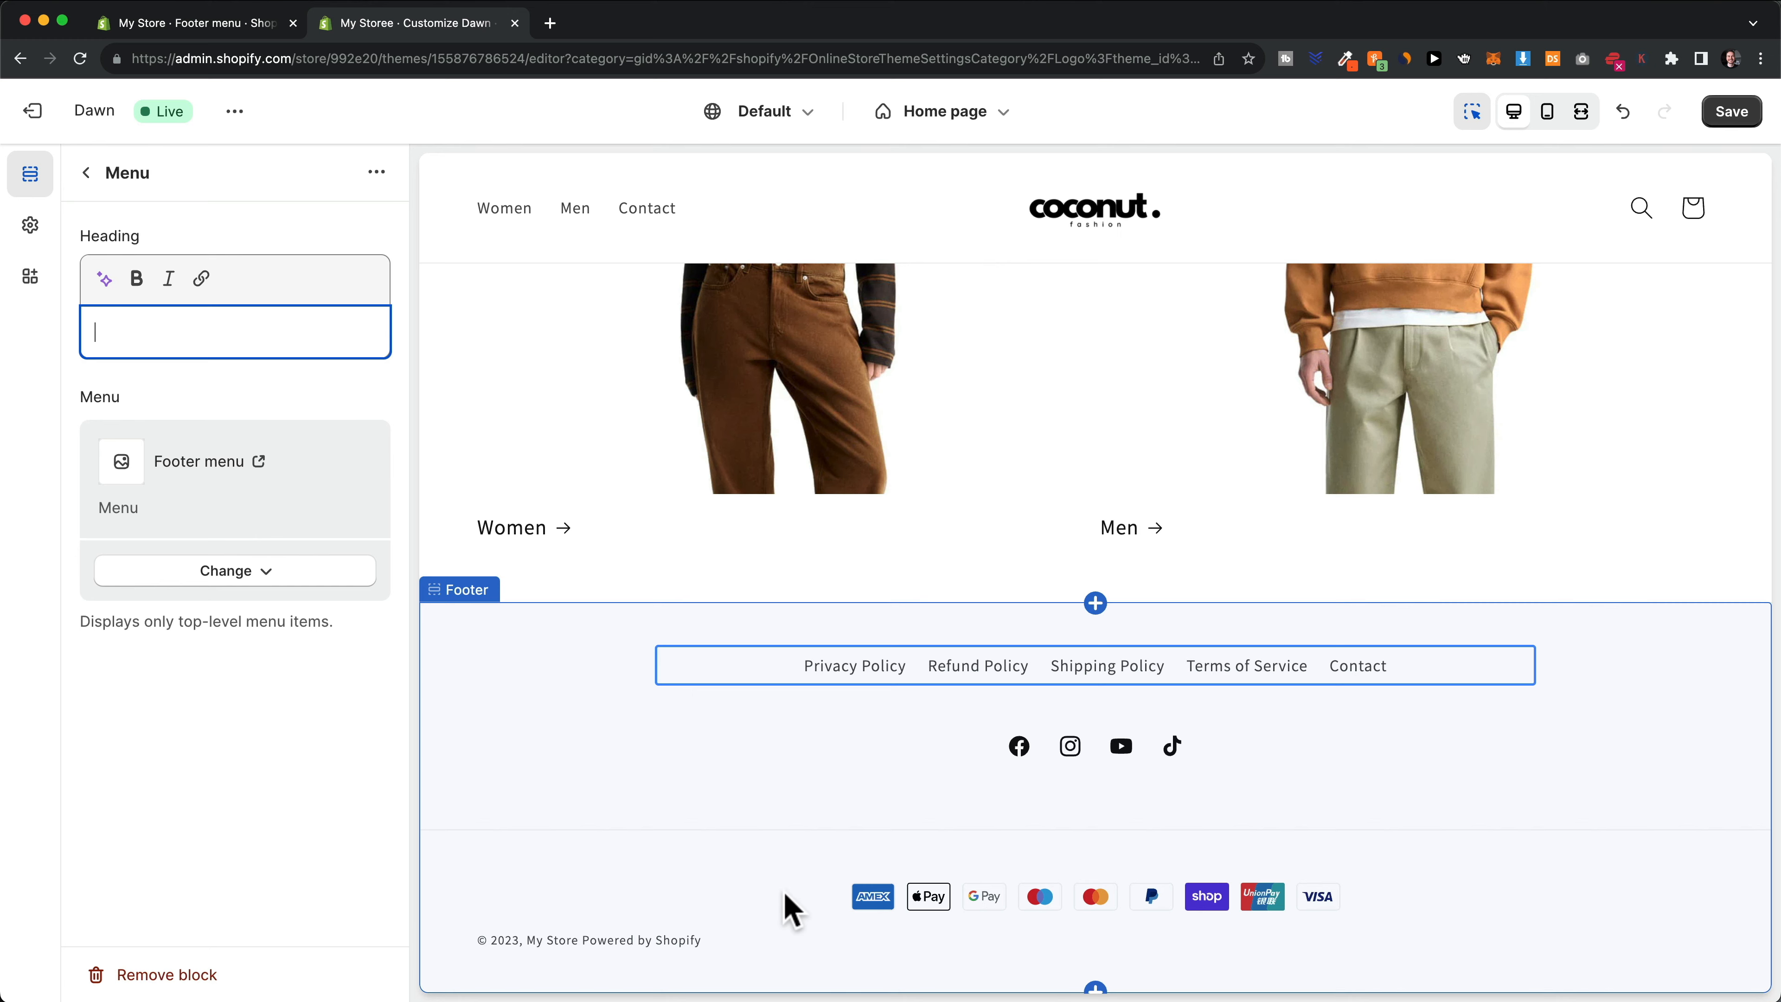
left_click(1740, 121)
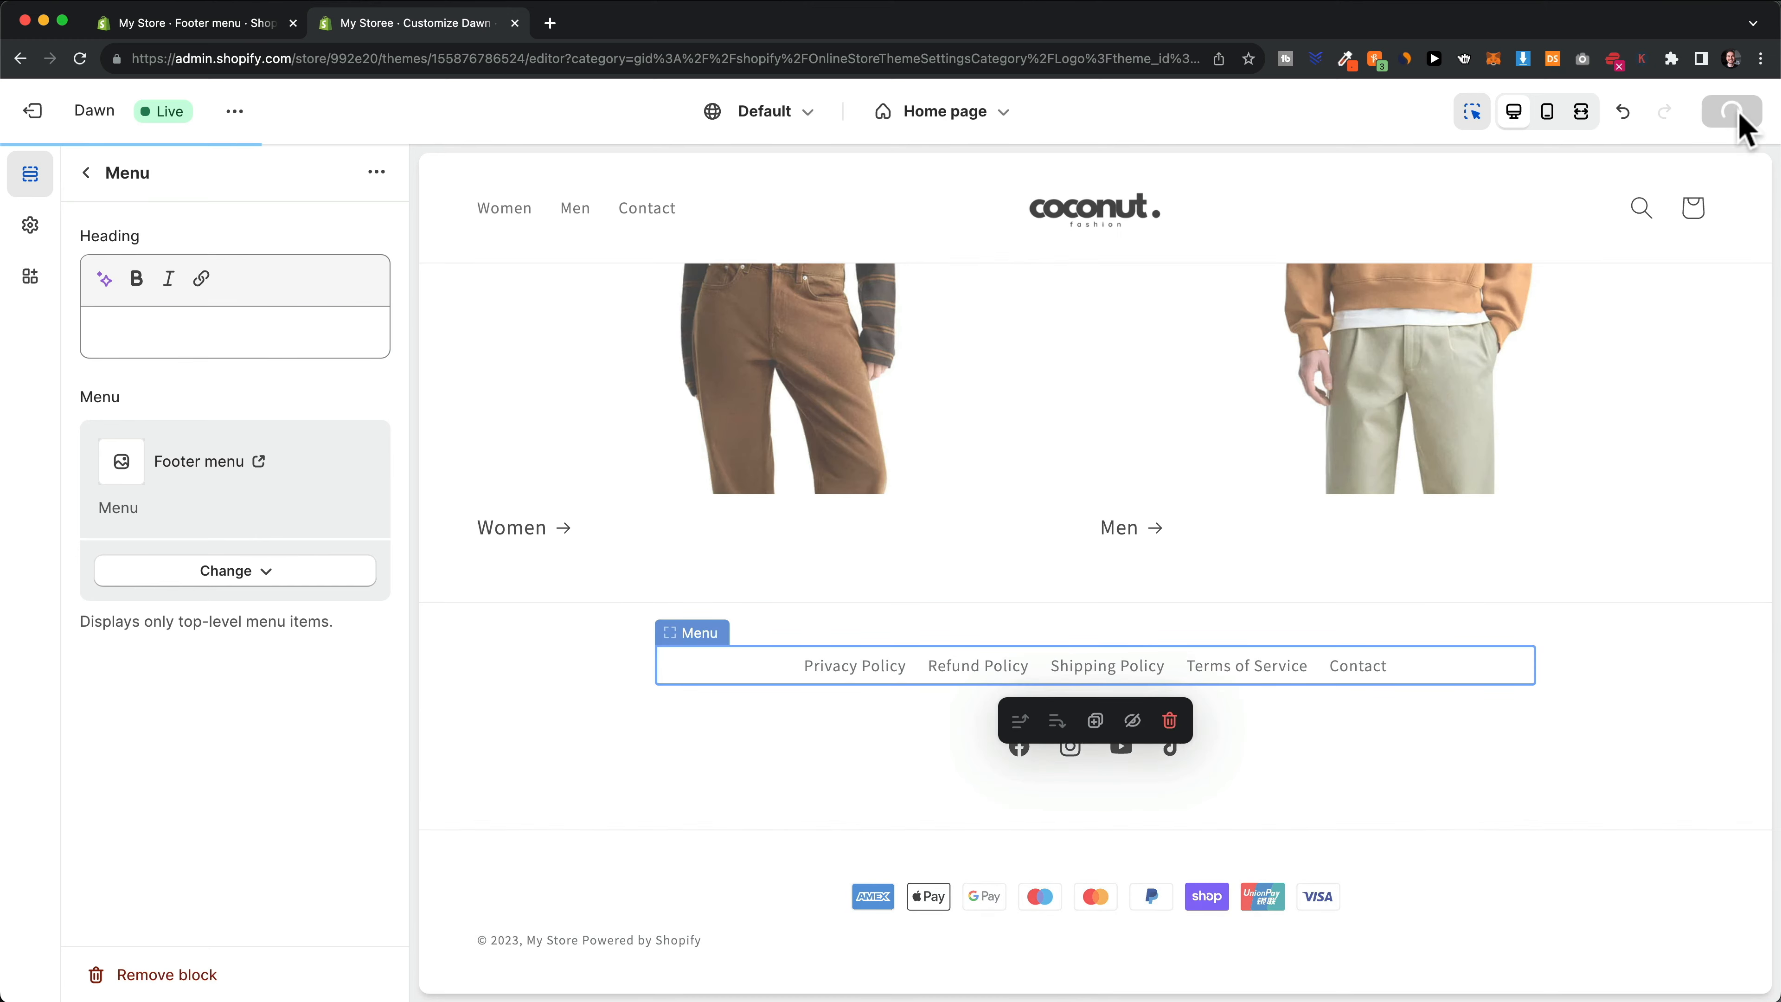
Open the Dawn theme's default content for editing and search it for "links"
left_click(242, 30)
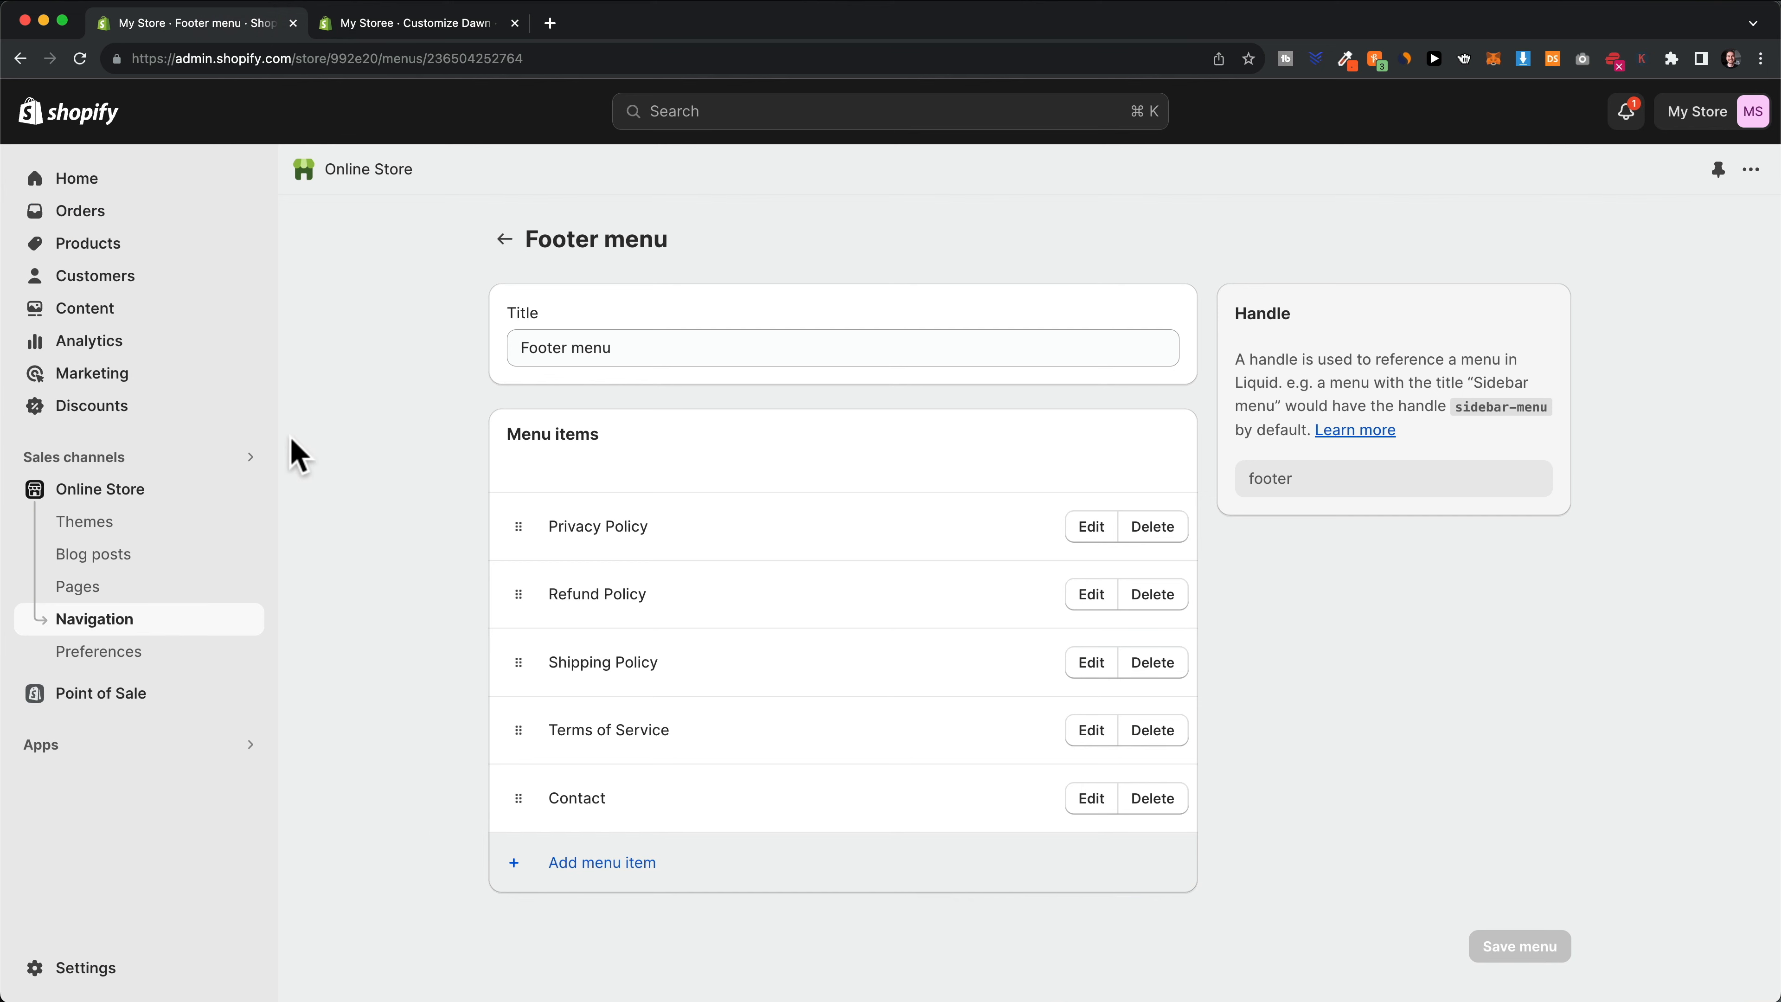
left_click(140, 490)
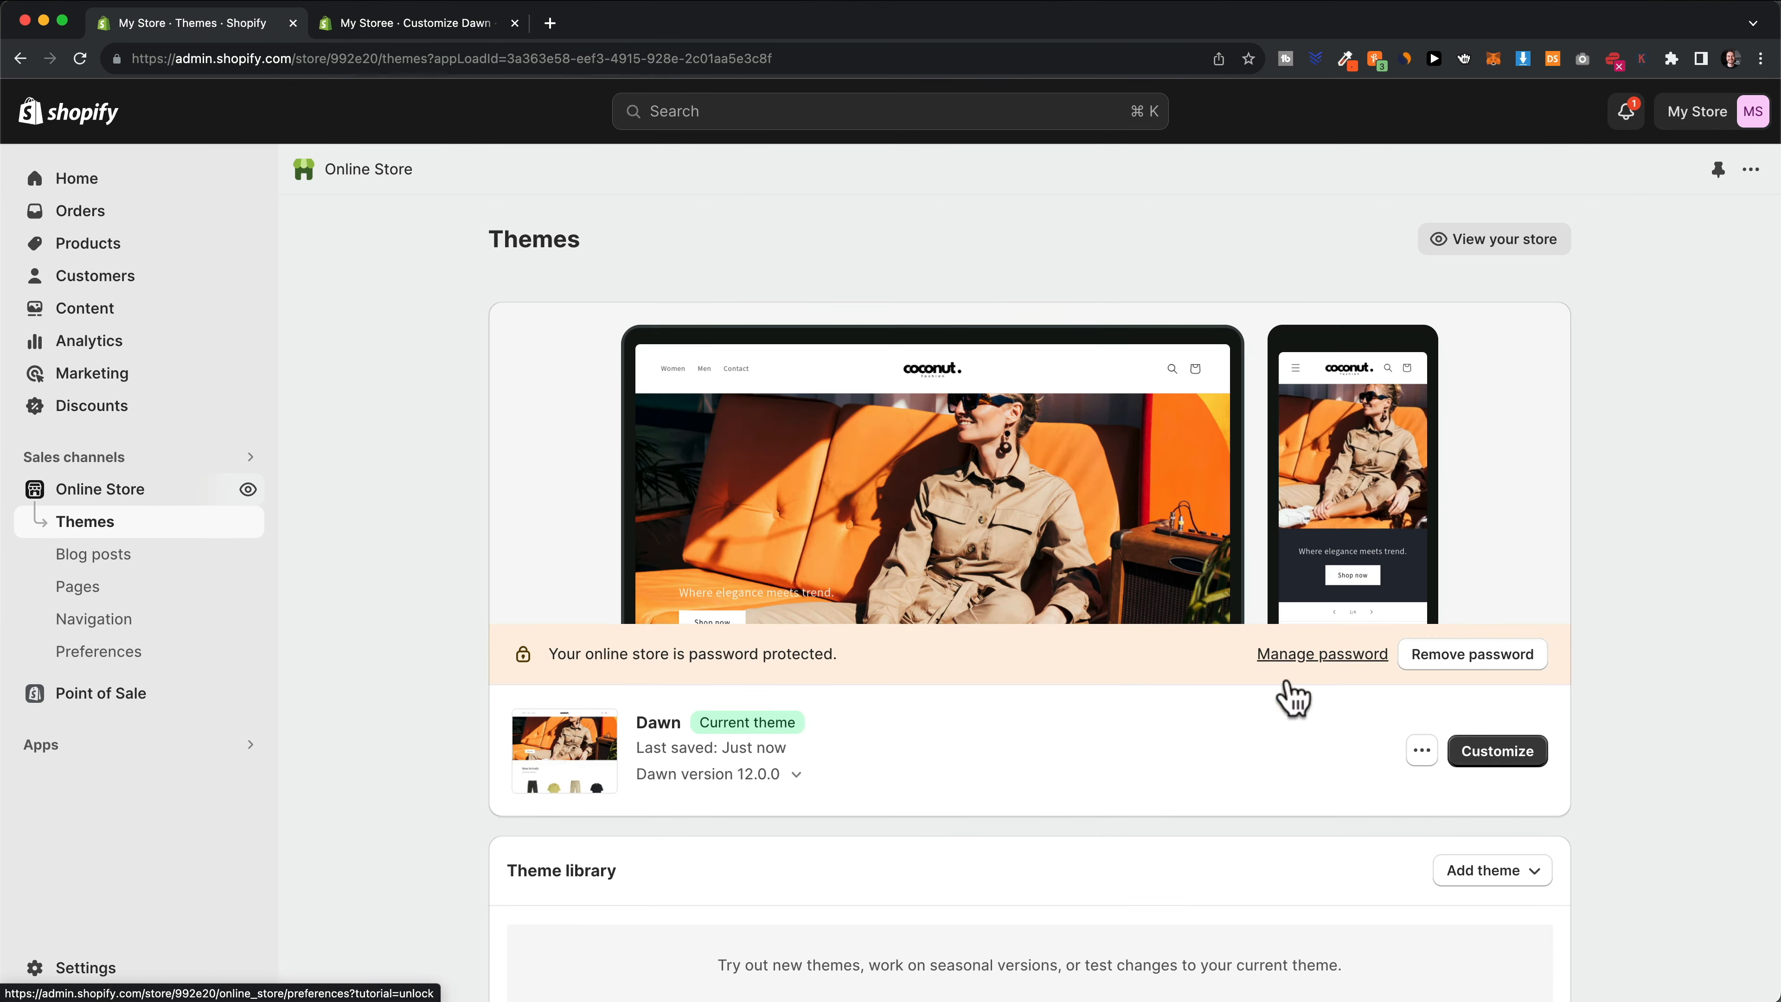
left_click(1422, 752)
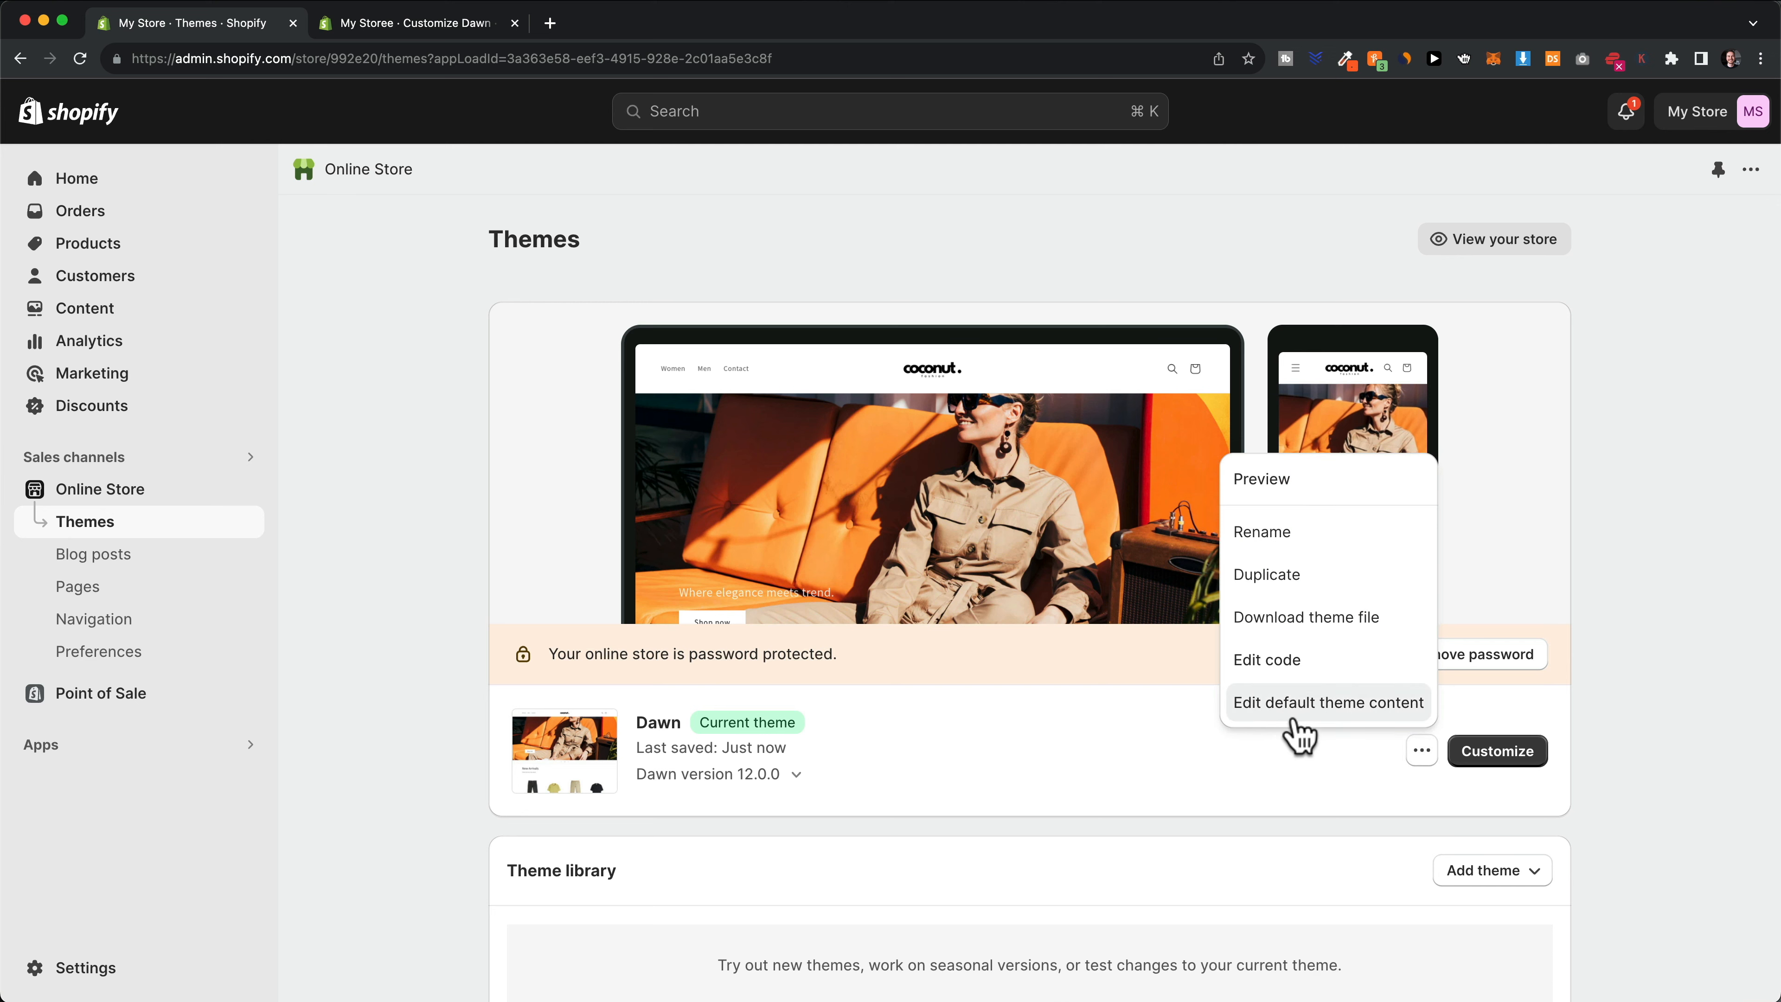
left_click(1325, 716)
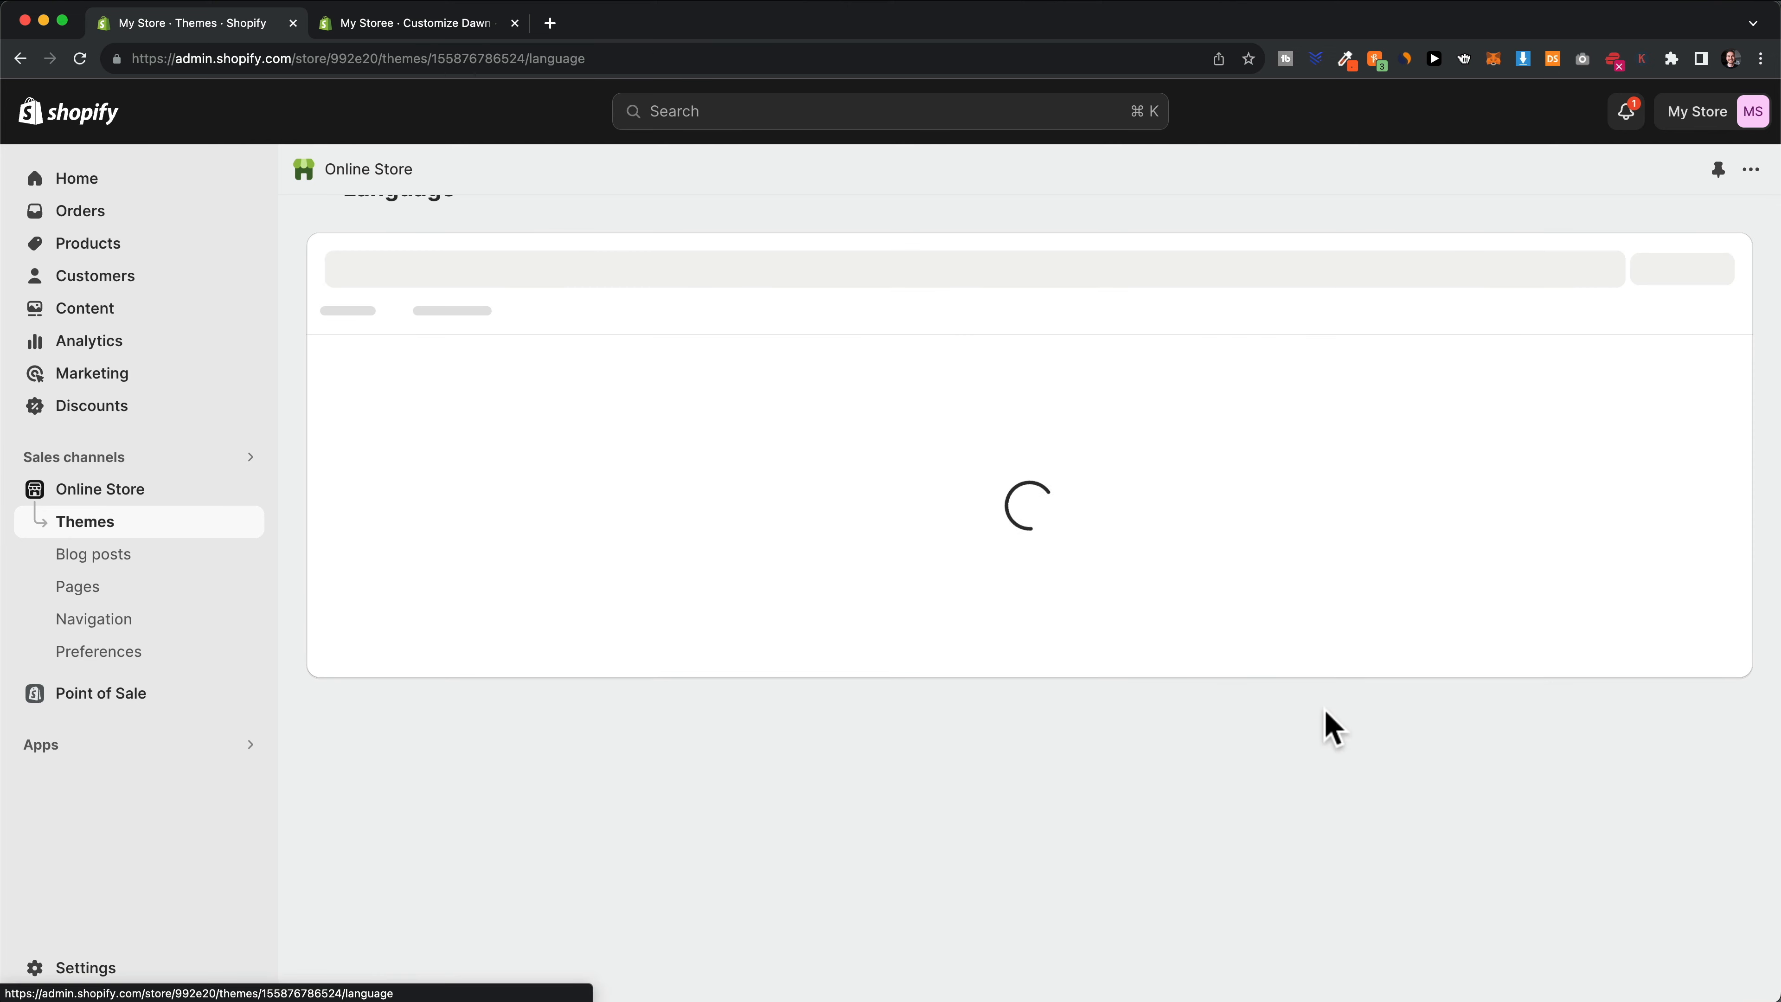
left_click(709, 320)
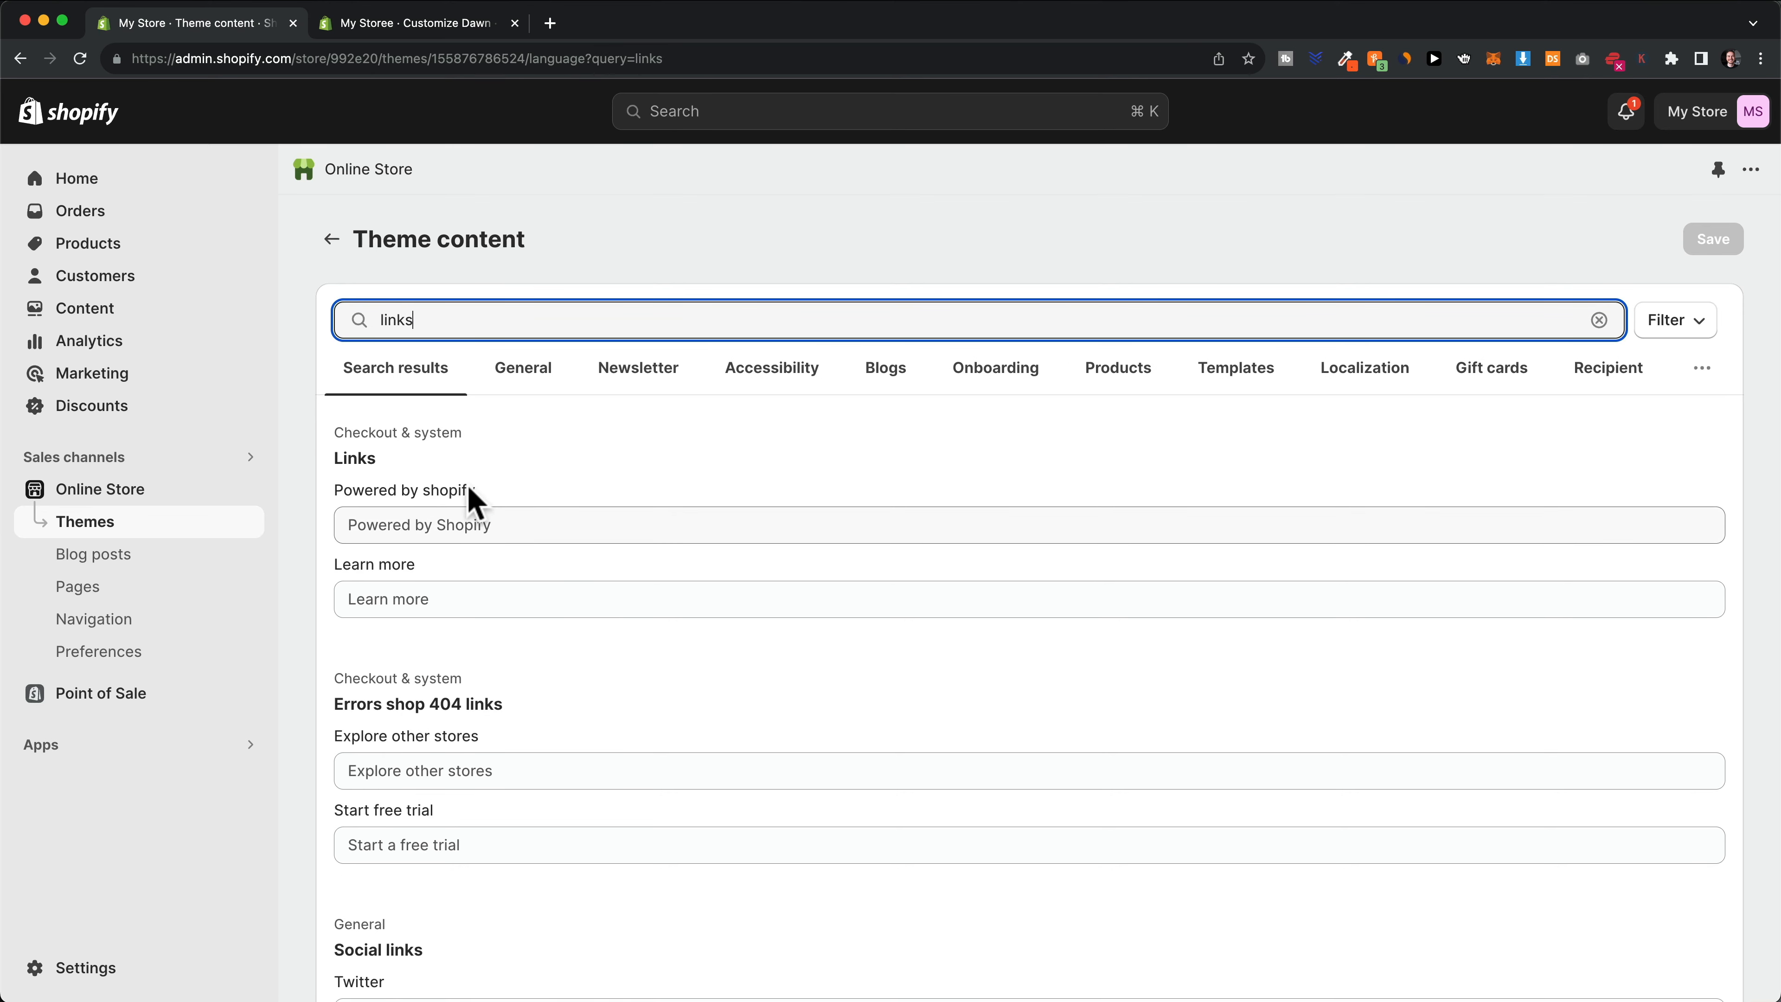
Replace the "Powered by Shopify" text with a blank entry and save the theme content
left_click(414, 527)
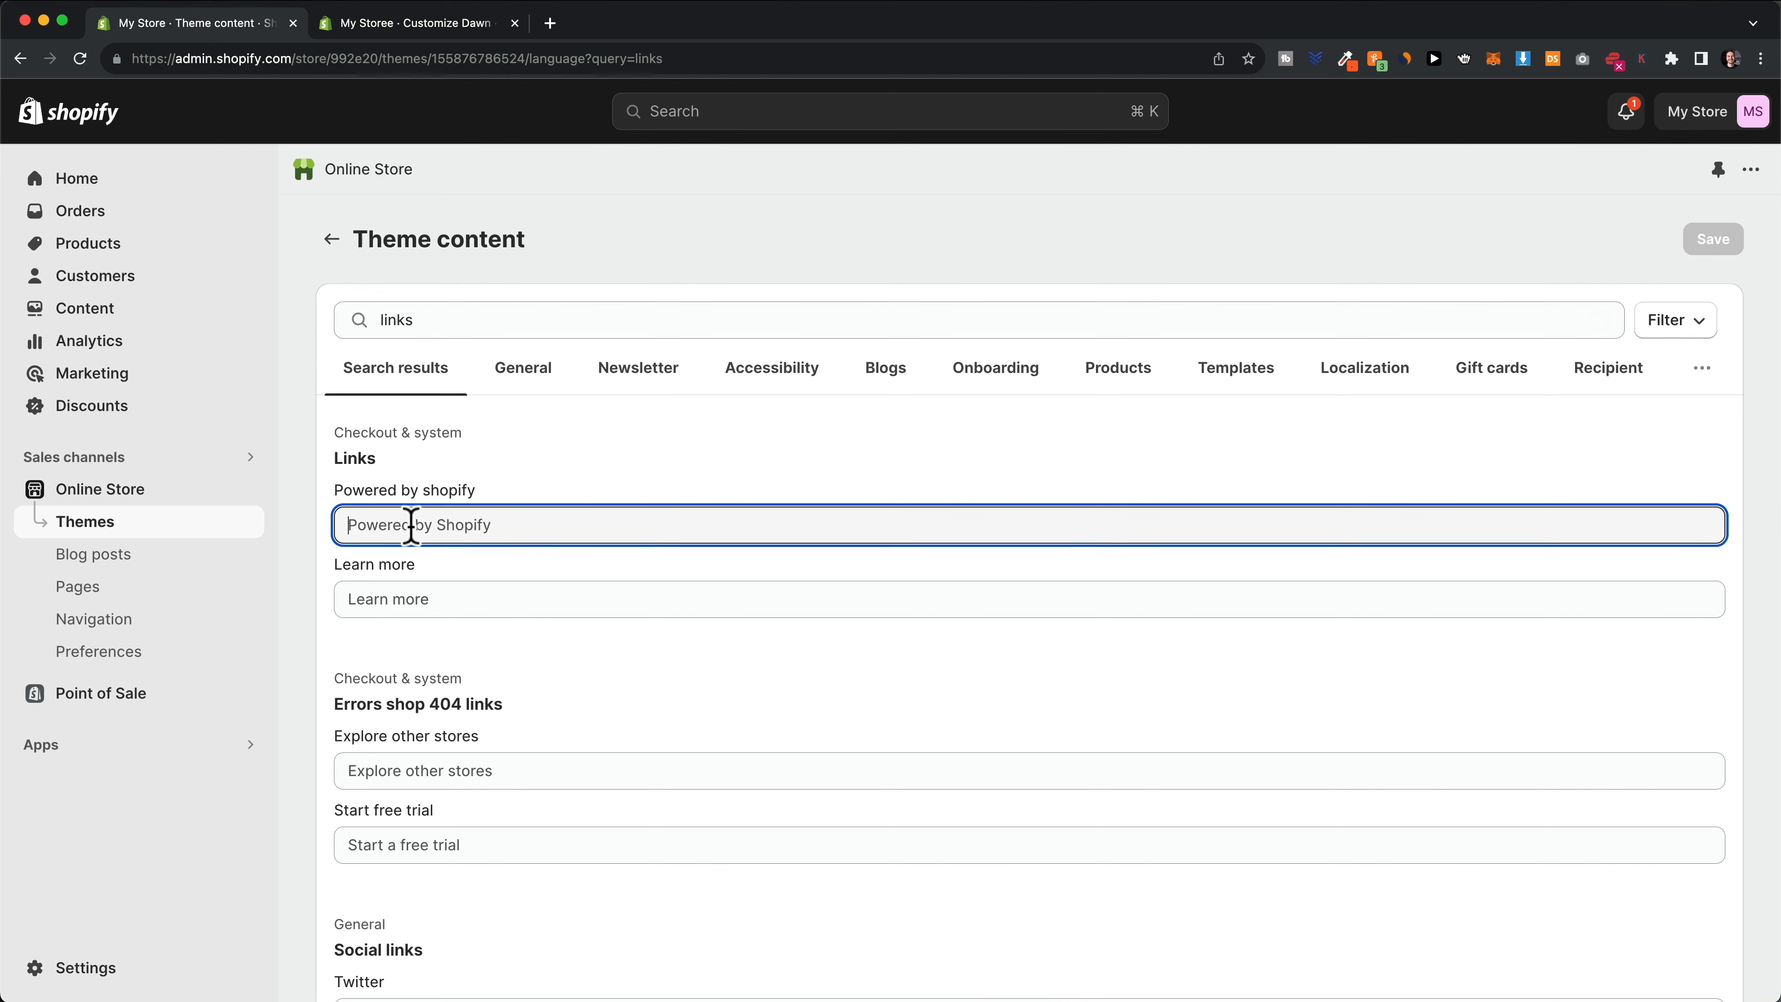
key("super+a")
key("BackSpace")
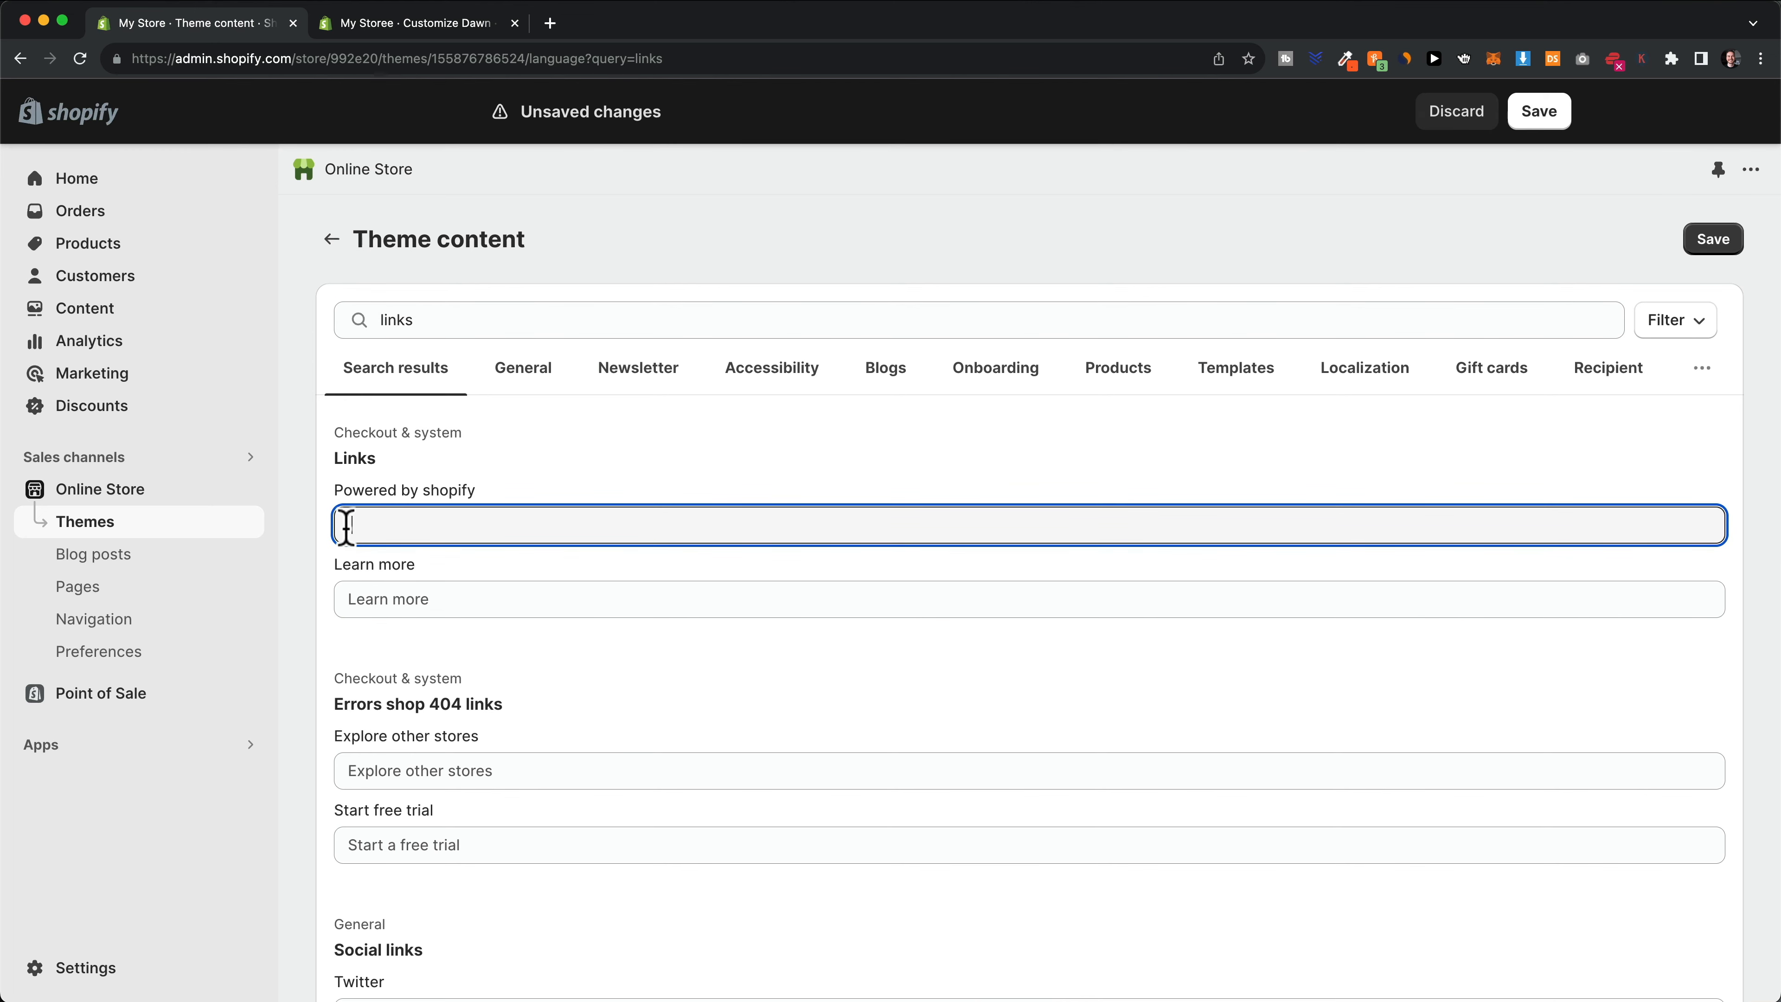
left_click(1712, 242)
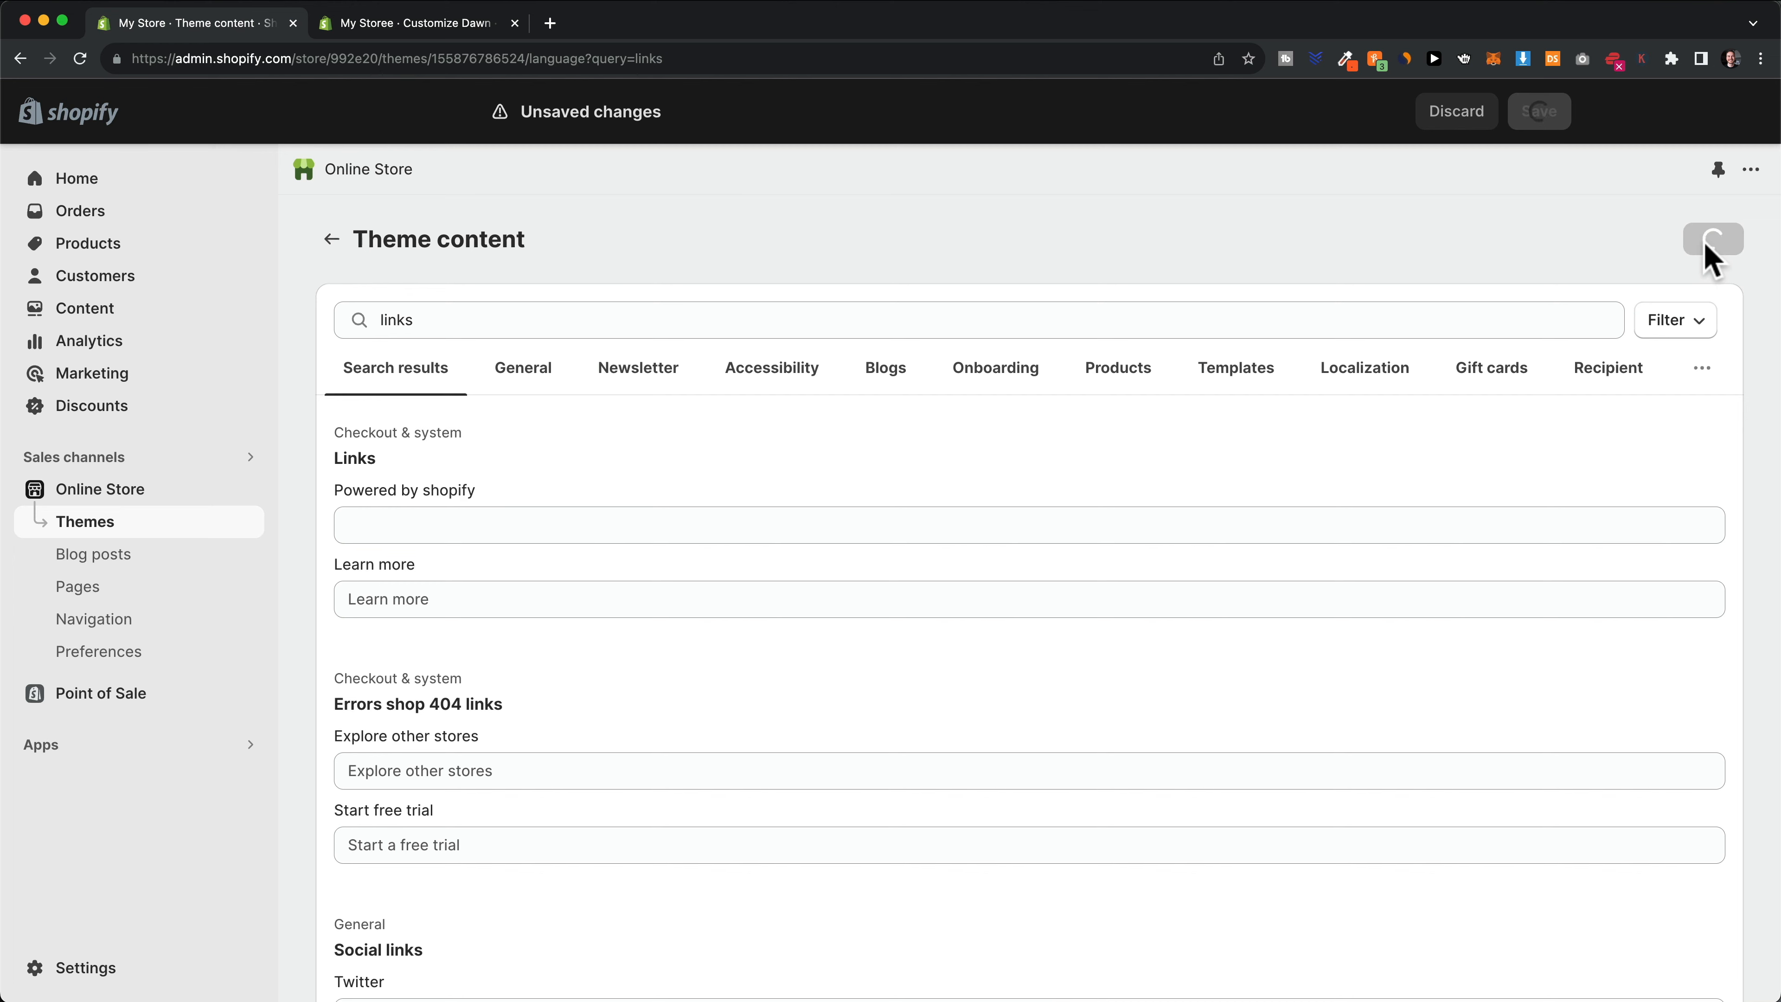
Reload the theme editor and check the copyright line in the footer
left_click(425, 26)
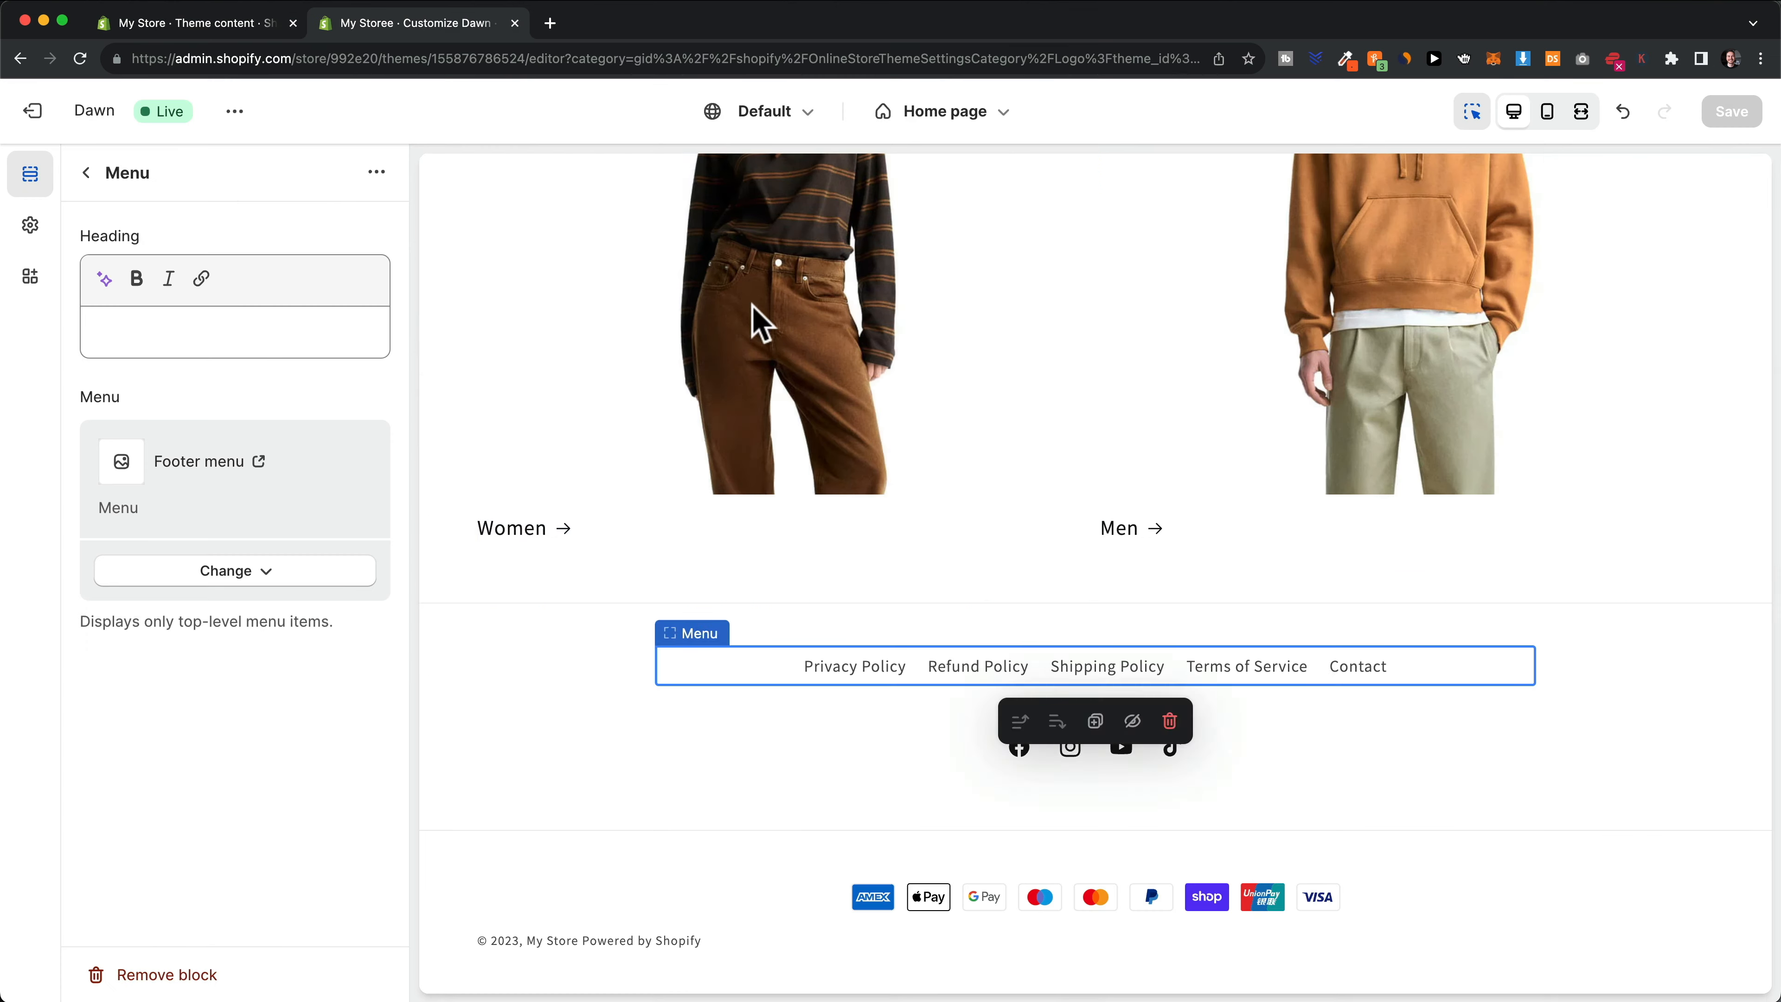
left_click(79, 59)
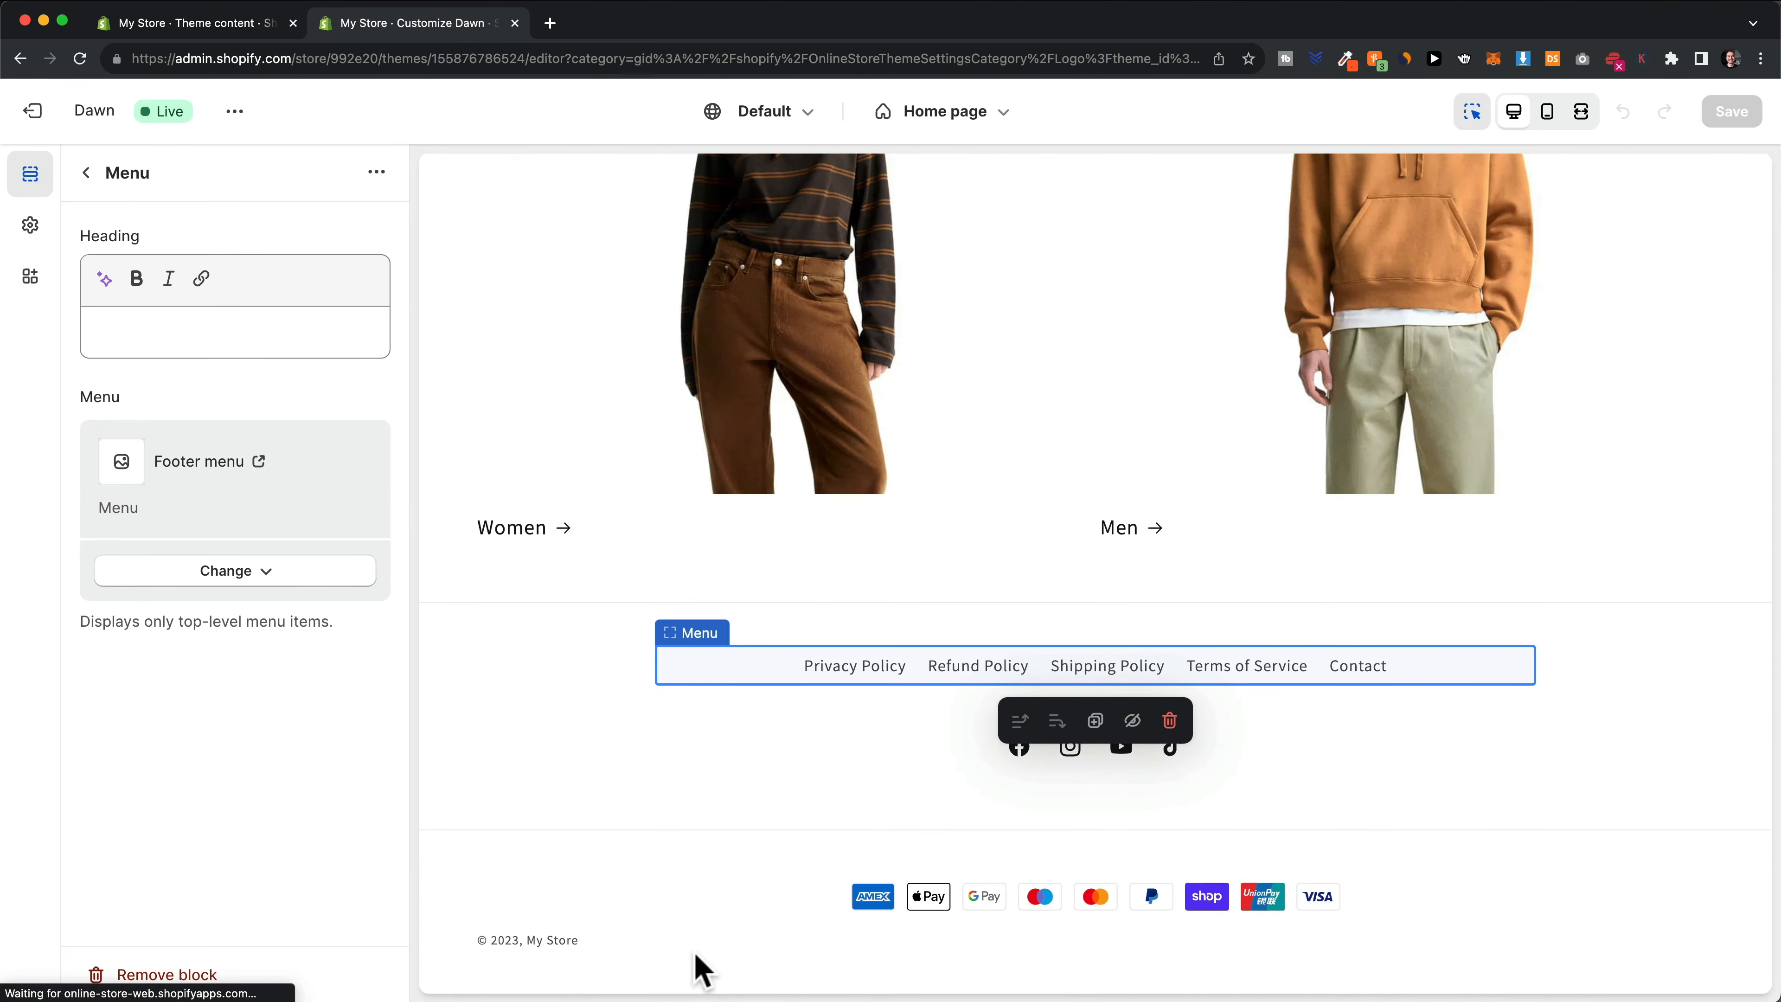
left_click(566, 940)
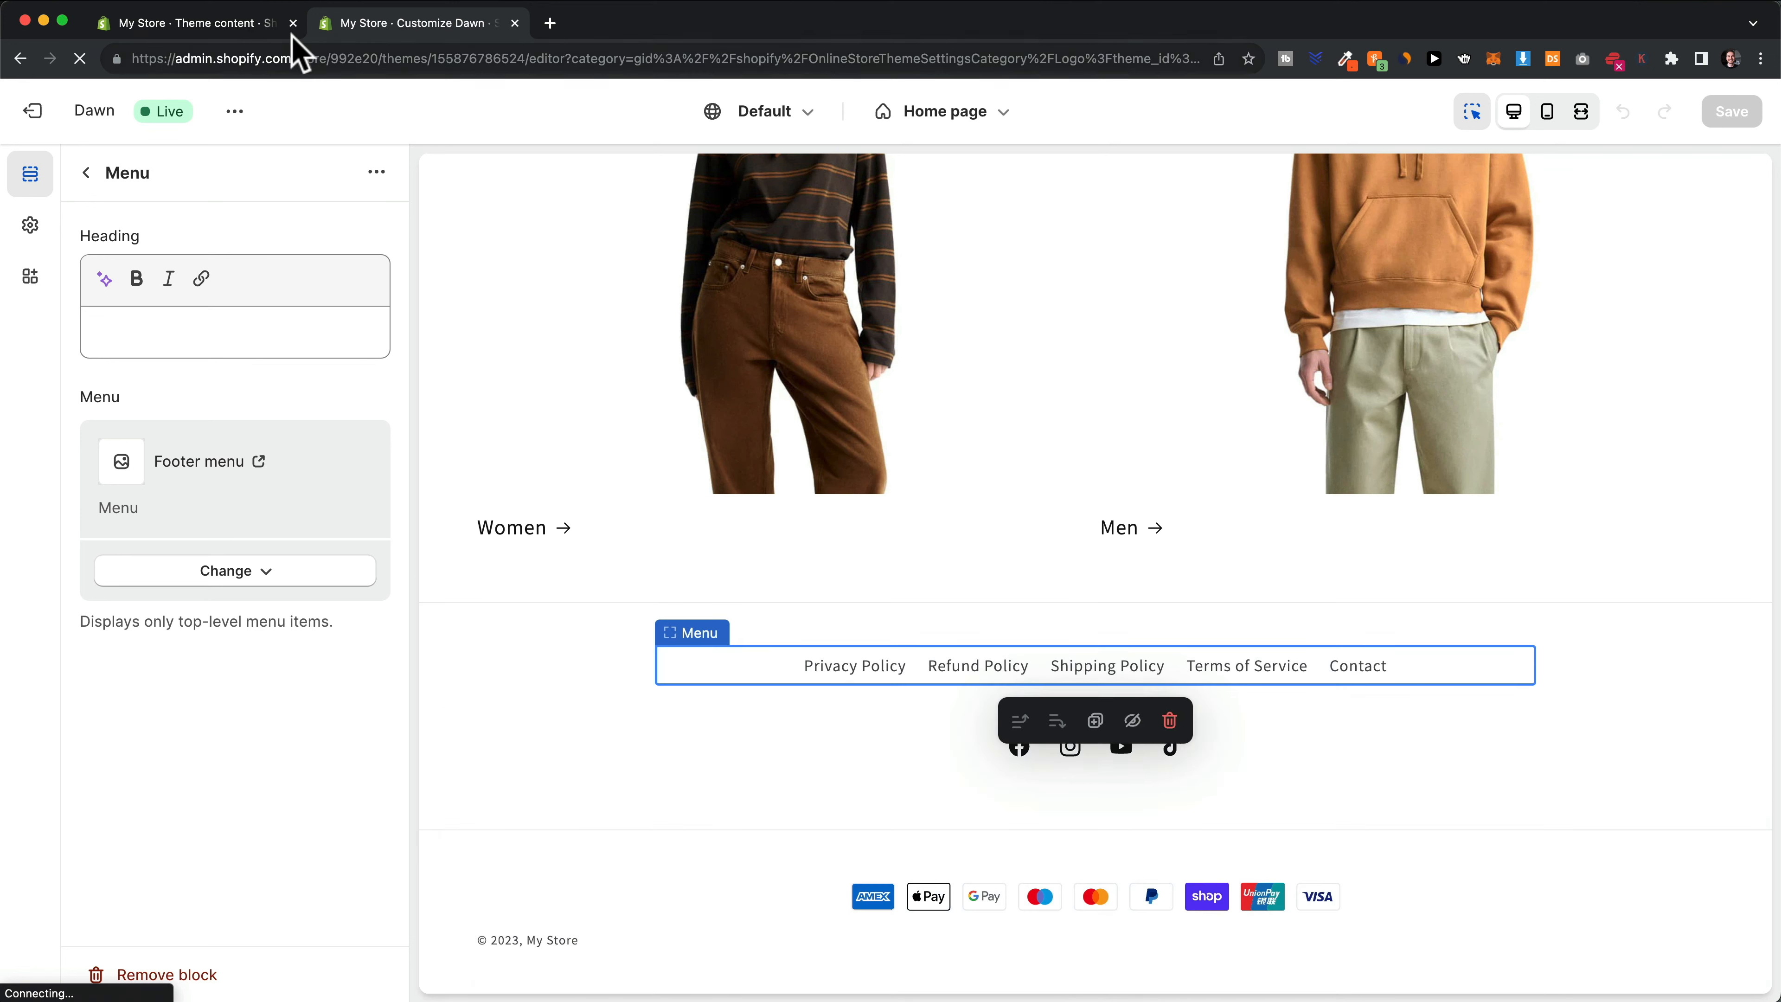
Rename the store to "coconut" in the store details profile and save it
left_click(258, 32)
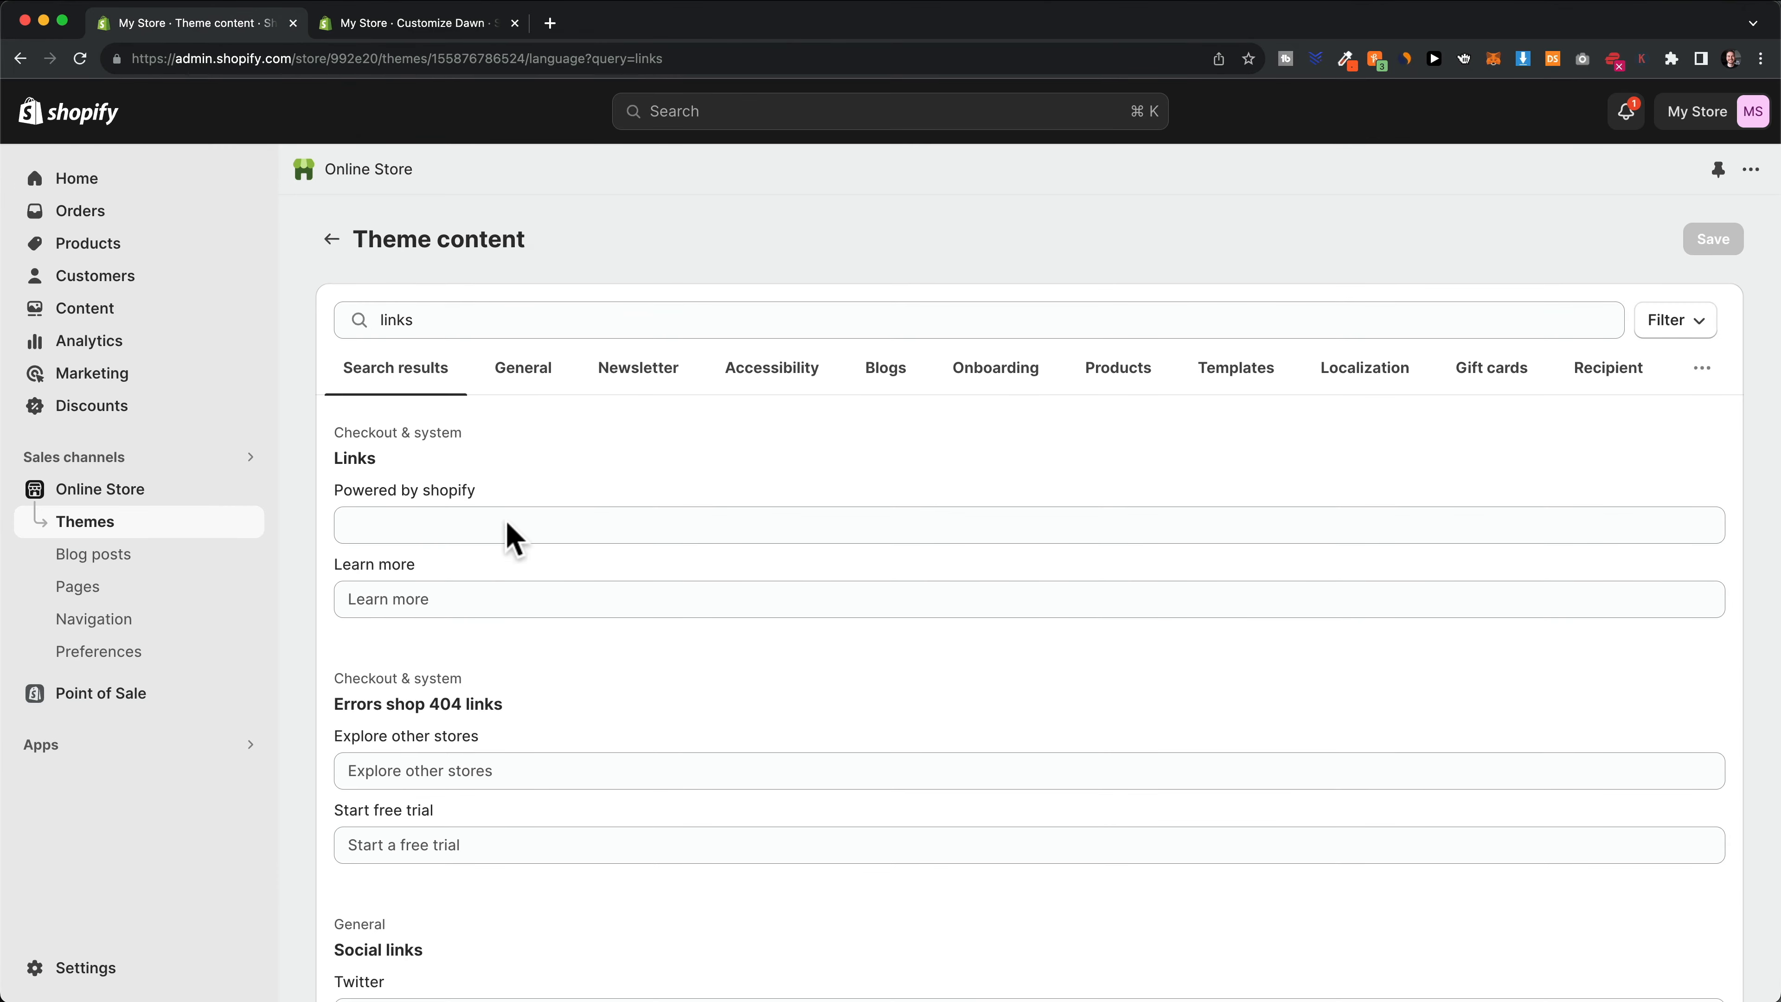
left_click(97, 968)
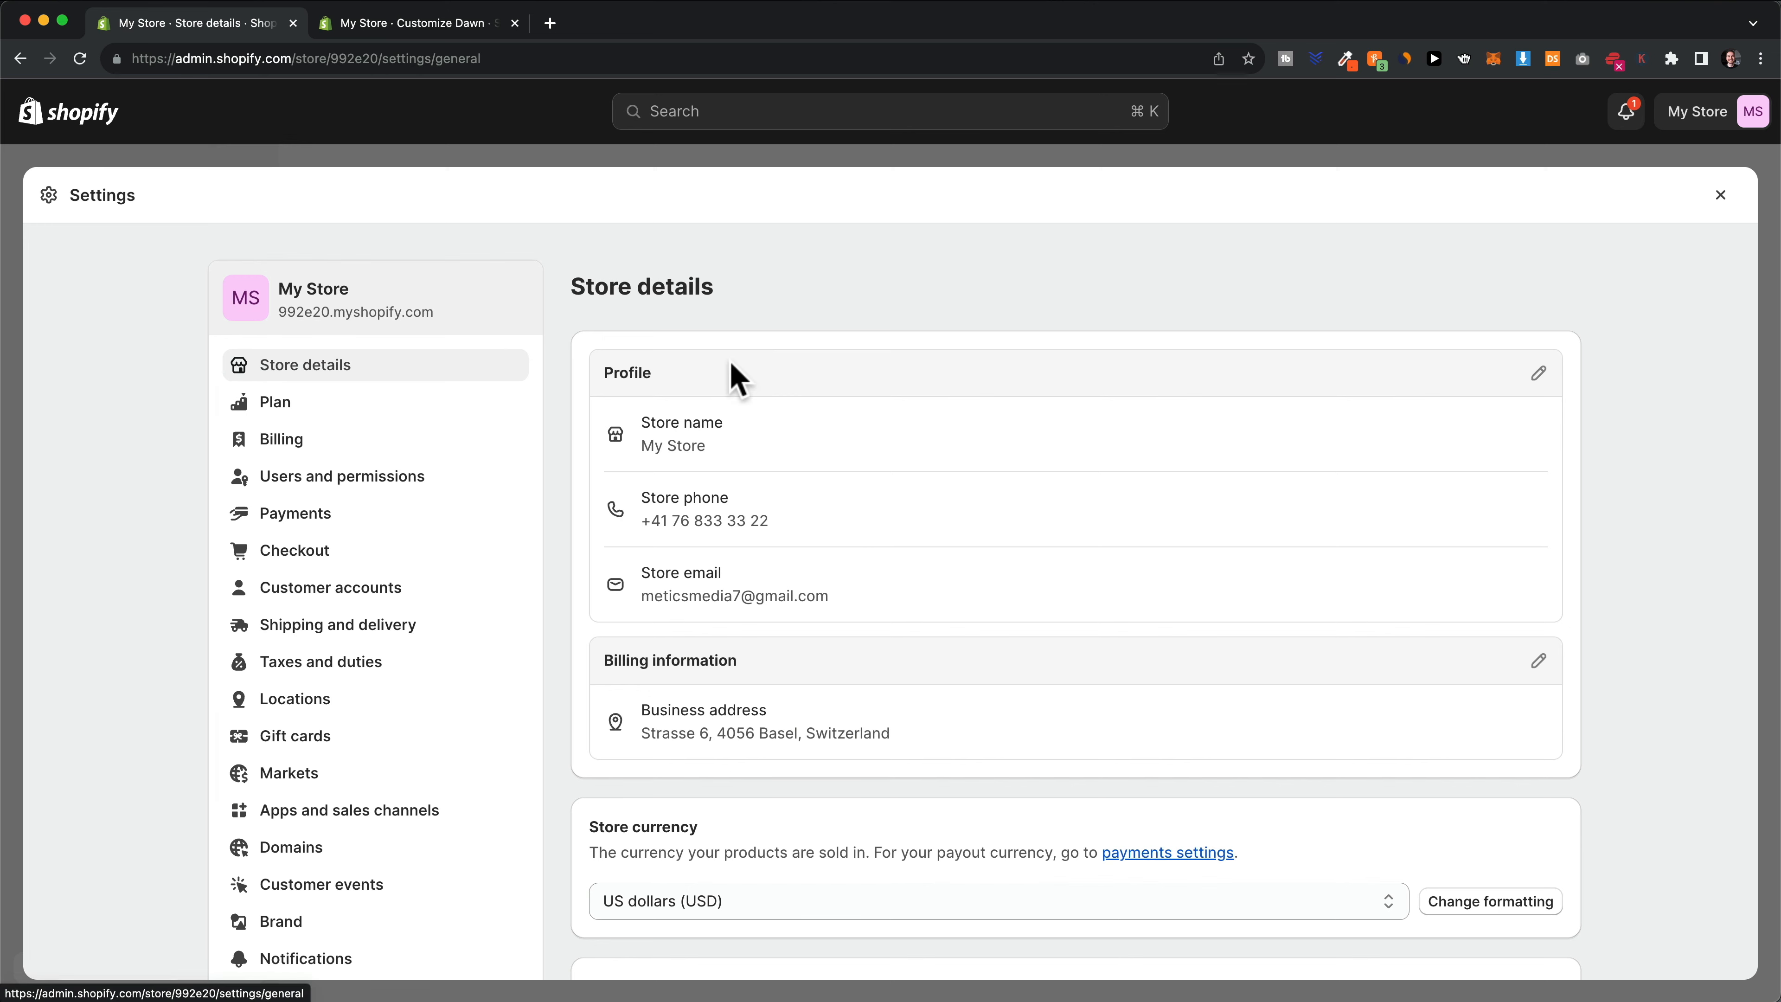
left_click(1539, 374)
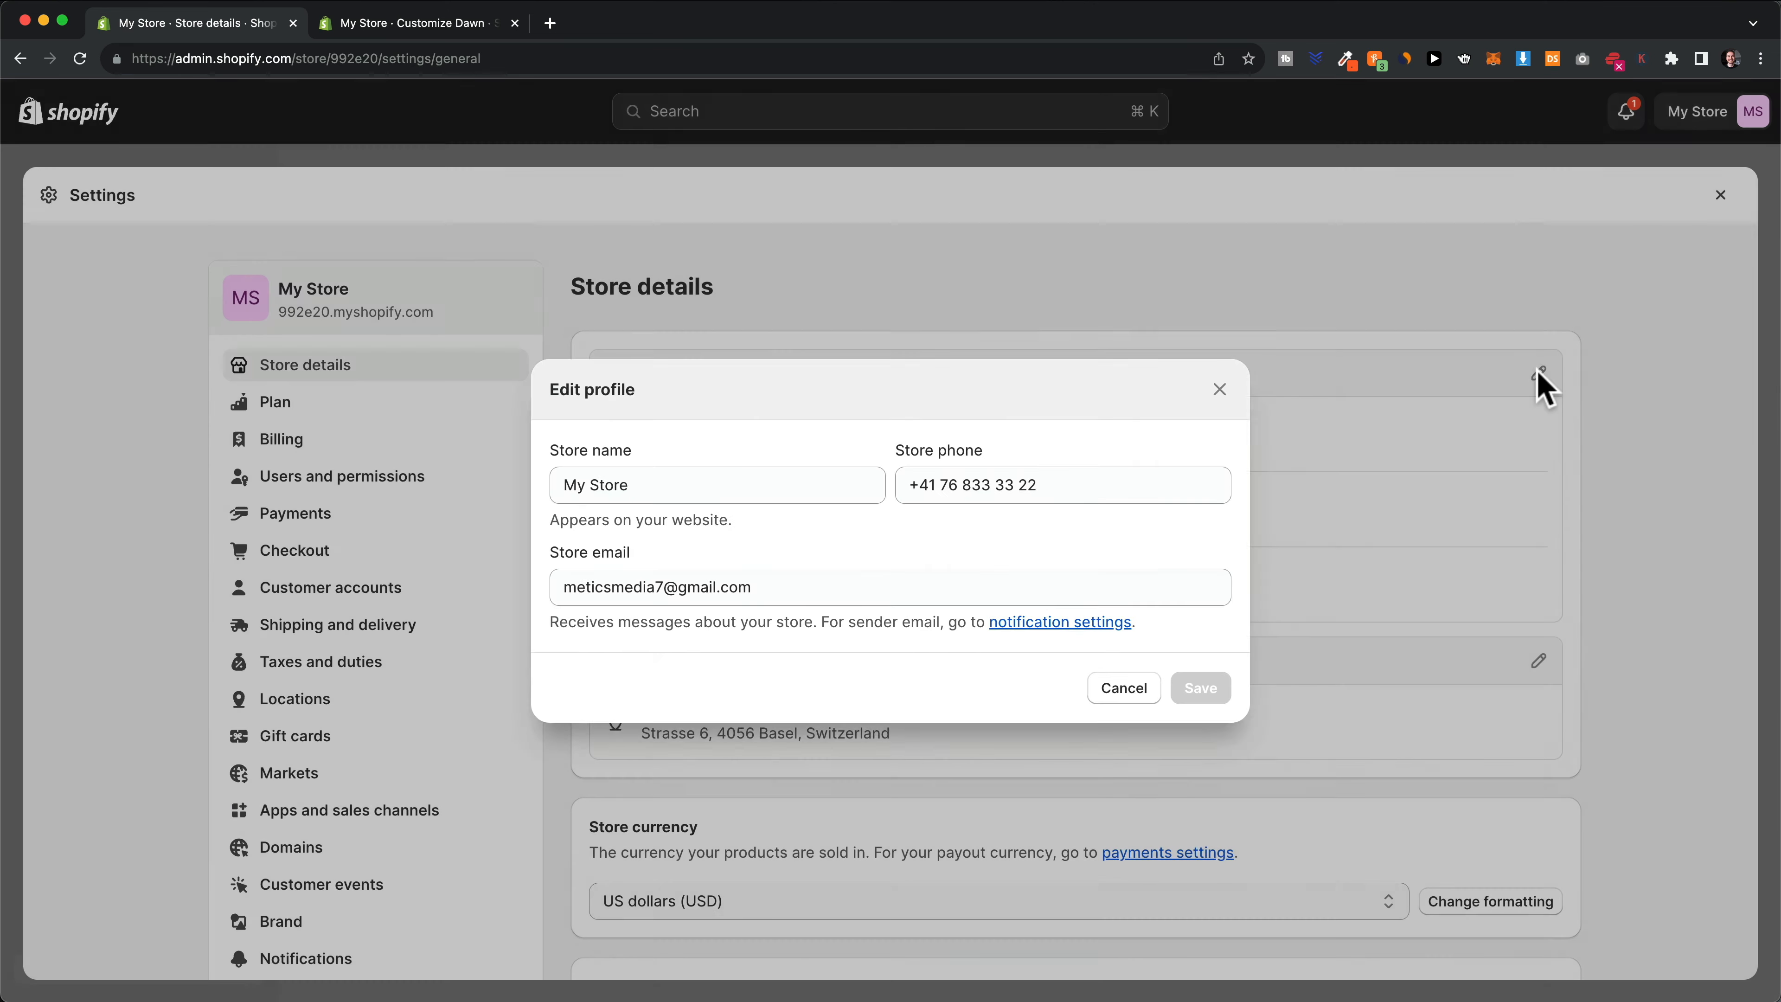
left_click_drag(715, 483, 563, 488)
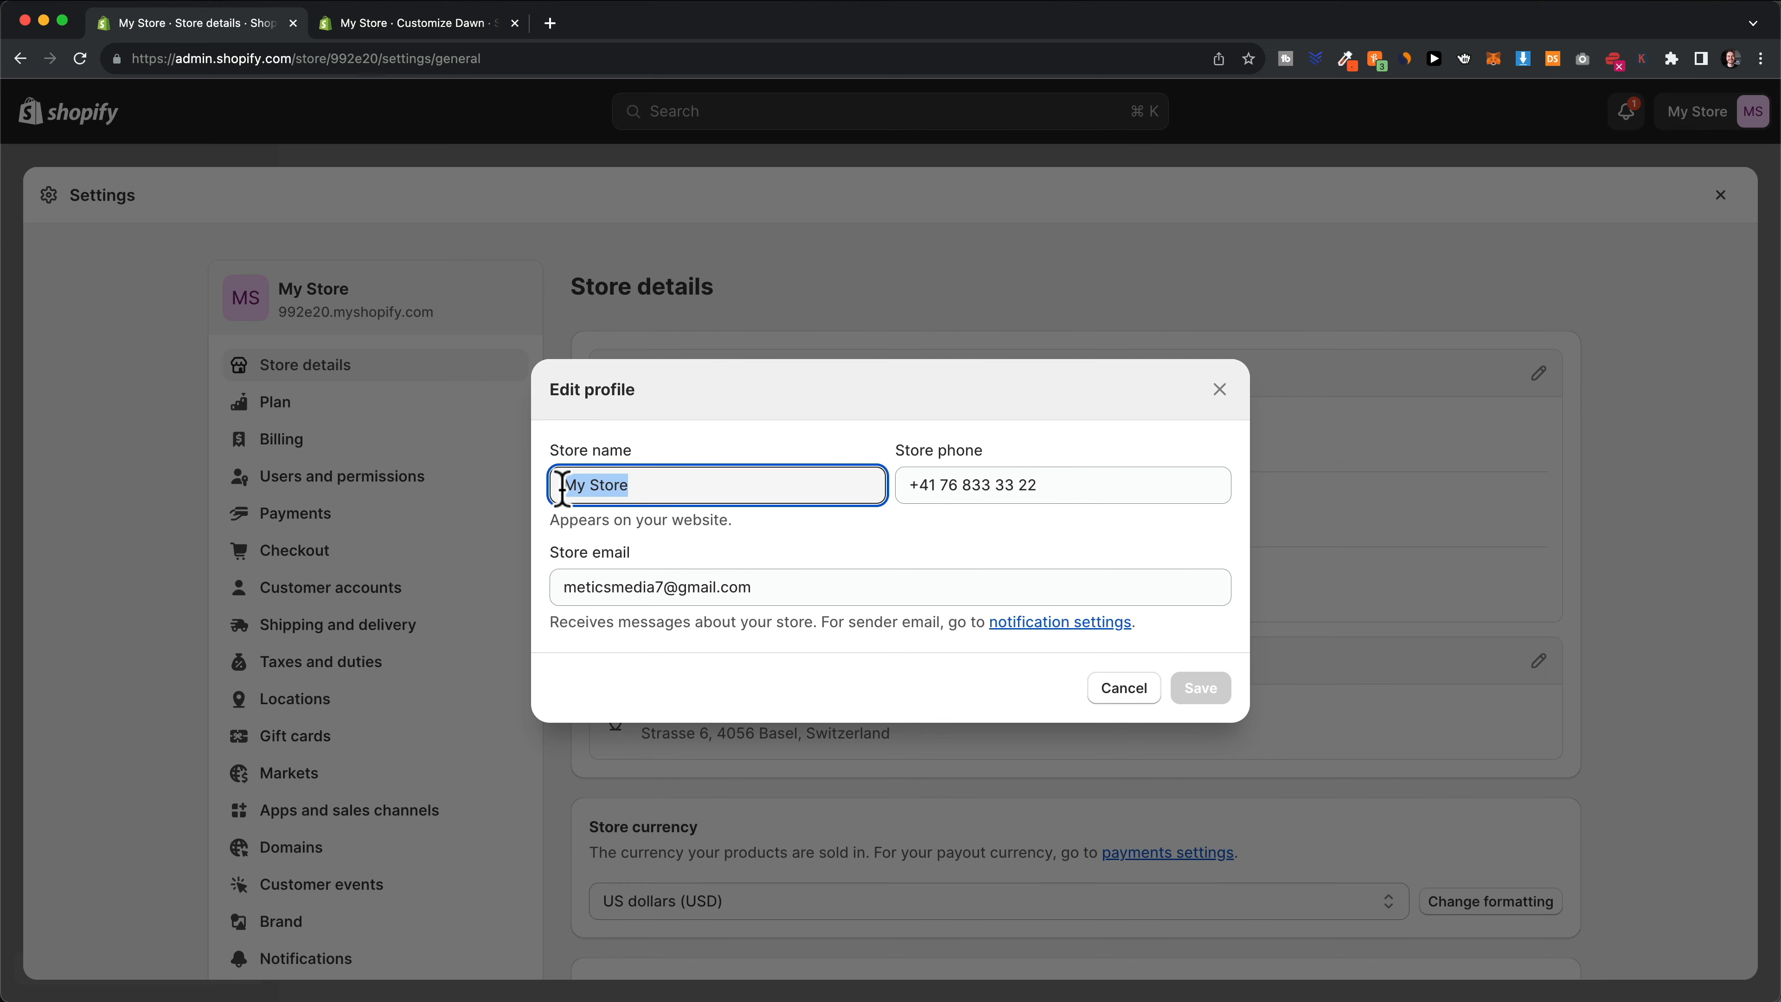
type("conut")
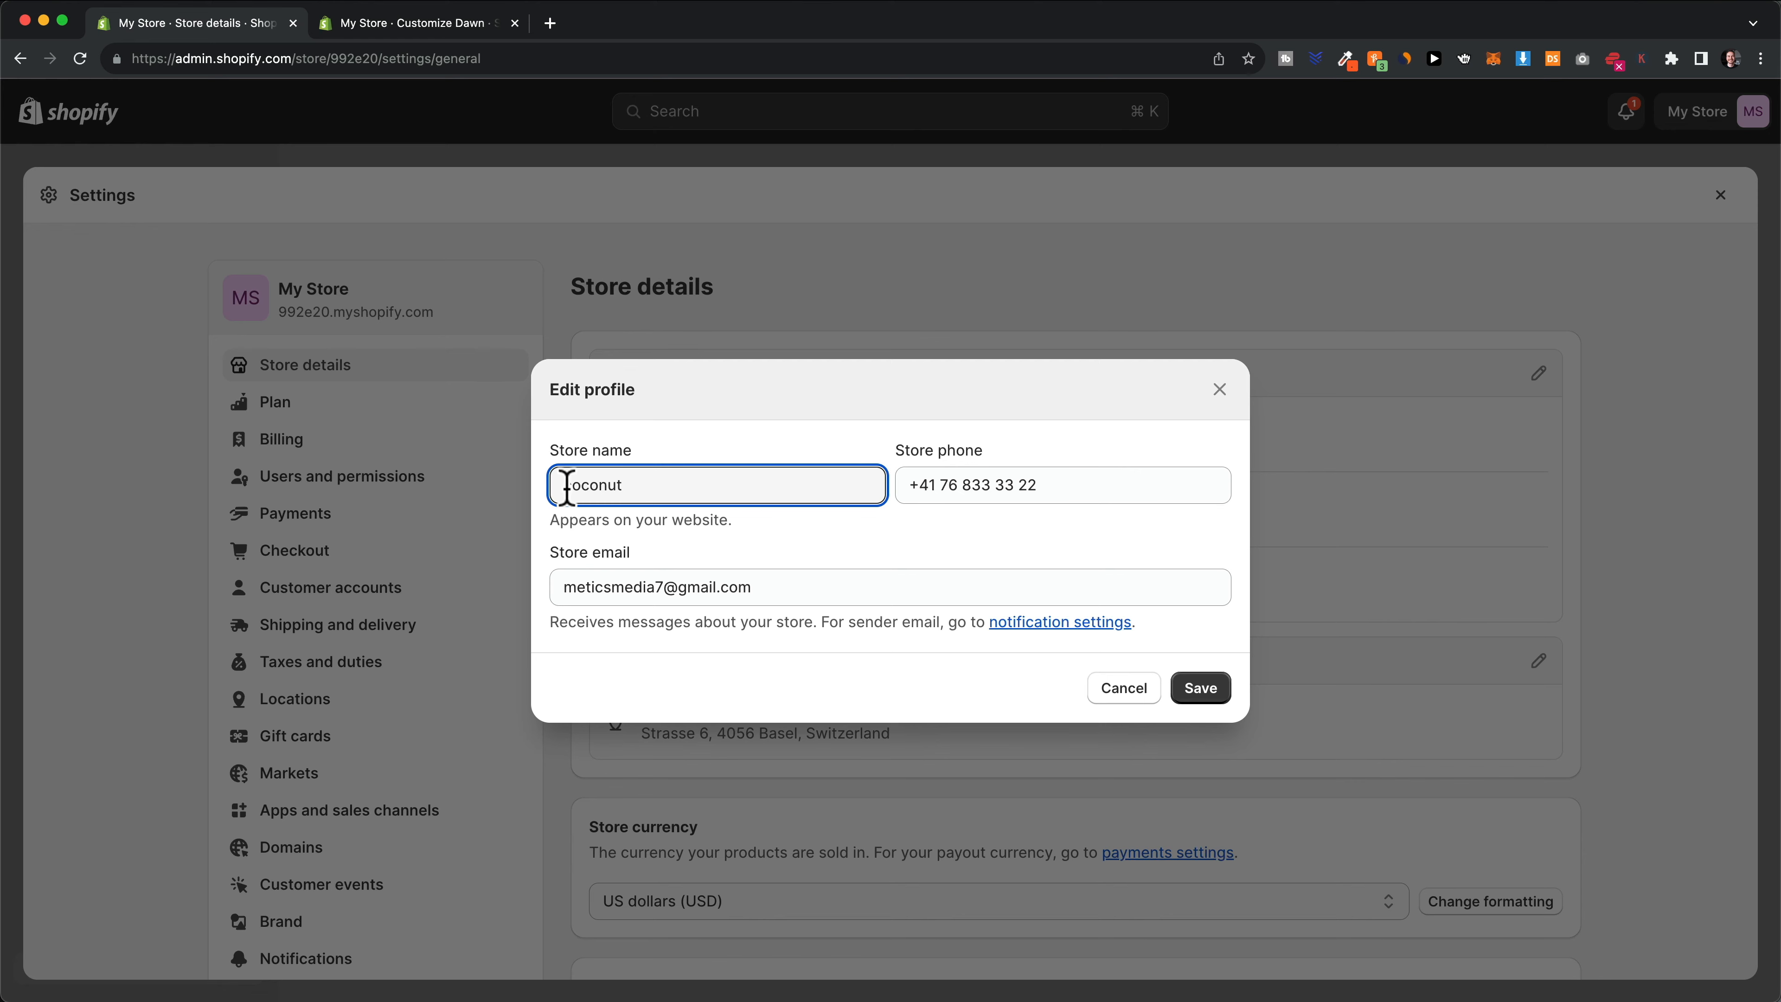
left_click(1200, 691)
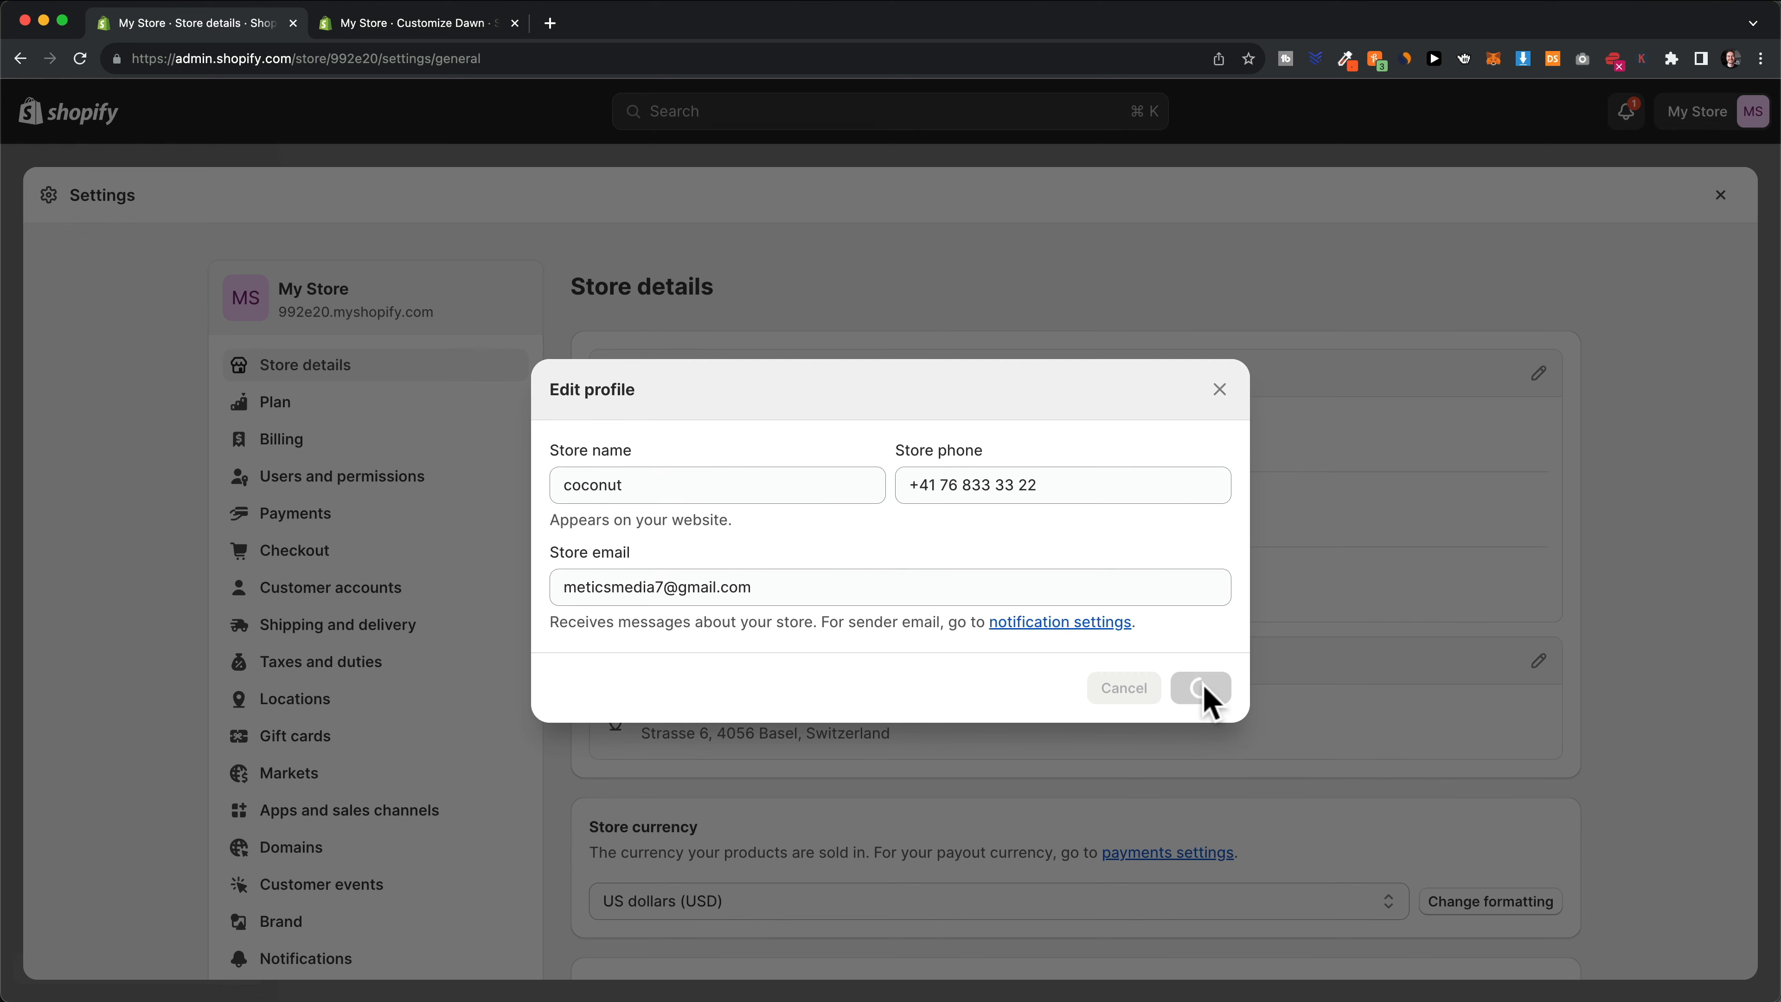
Reload the theme editor and check the store name in the footer's copyright line
left_click(449, 30)
left_click(80, 58)
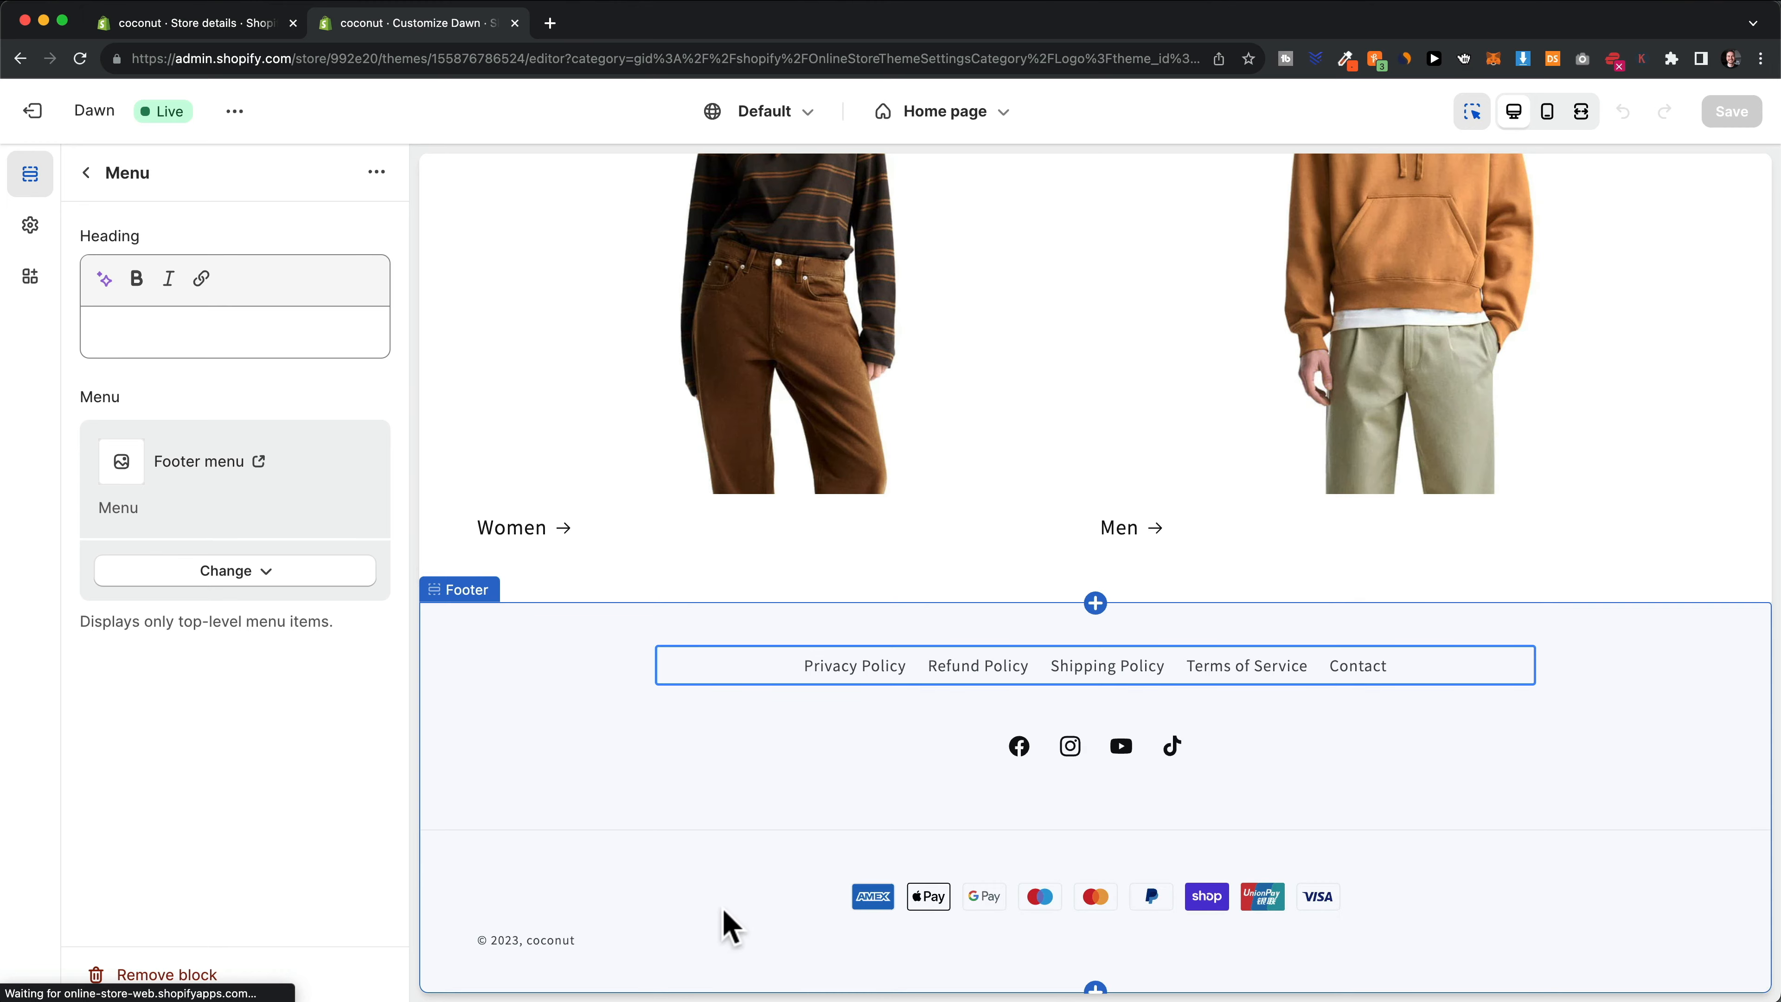
left_click(565, 942)
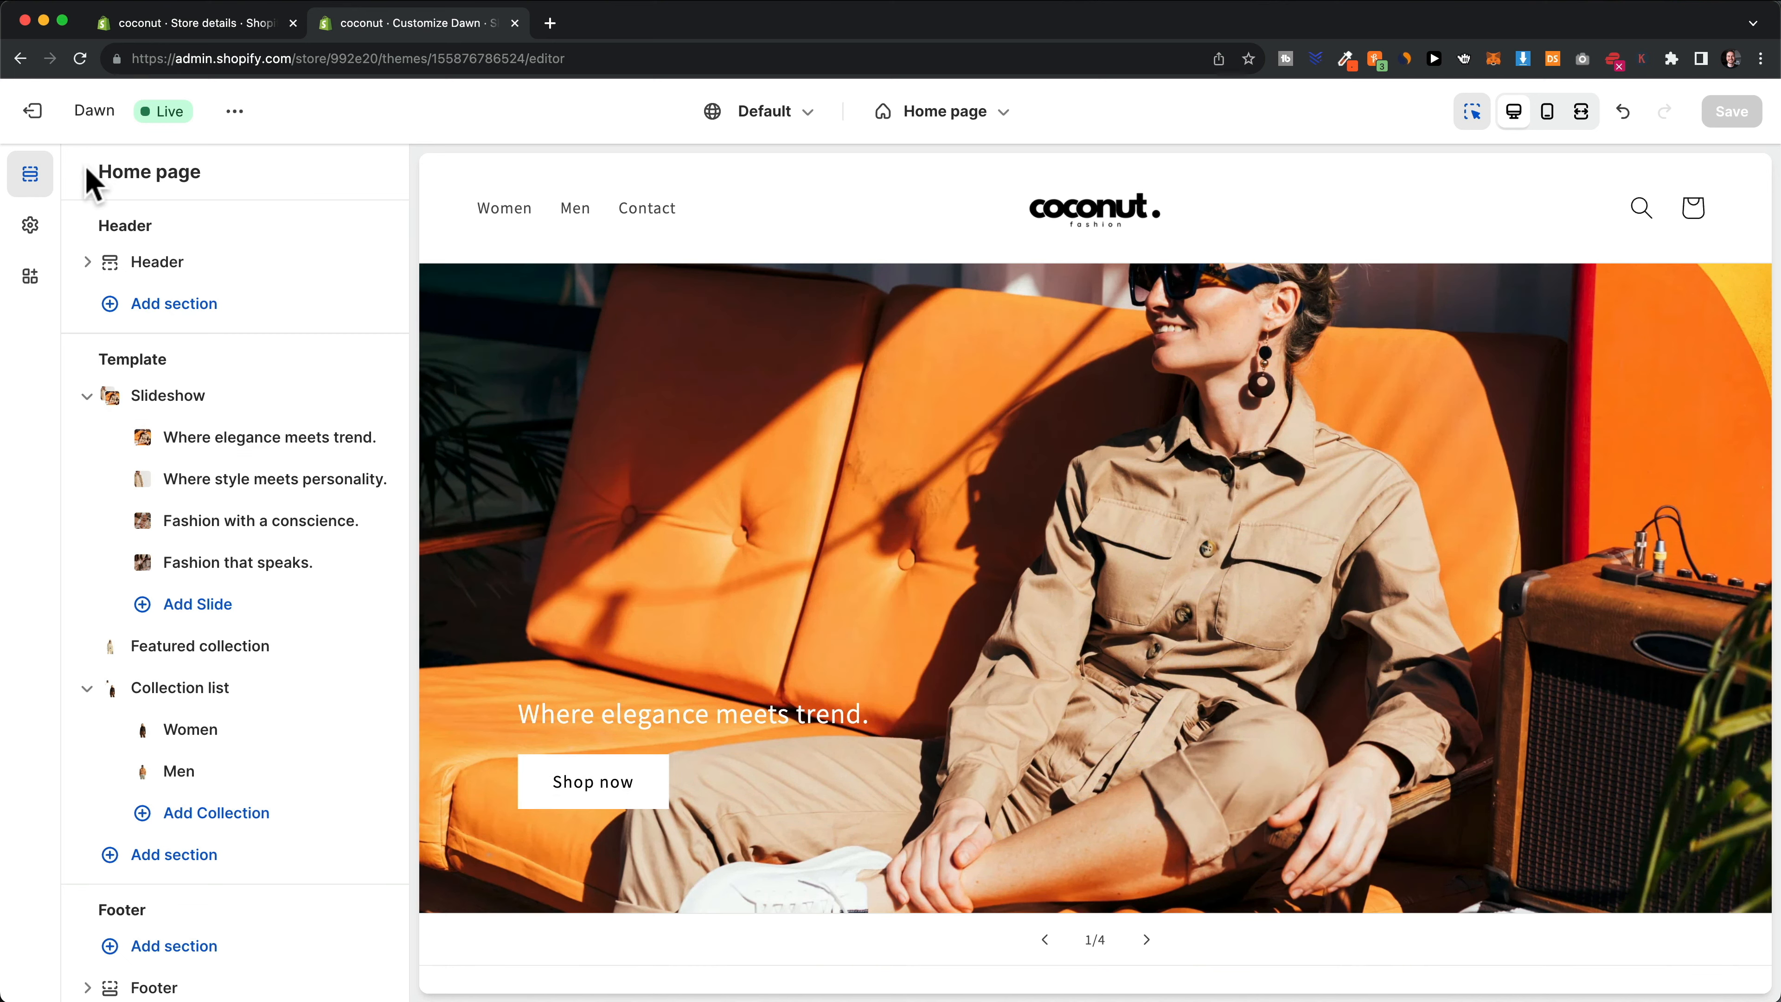
Open the theme's logo settings at the favicon image option
left_click(29, 226)
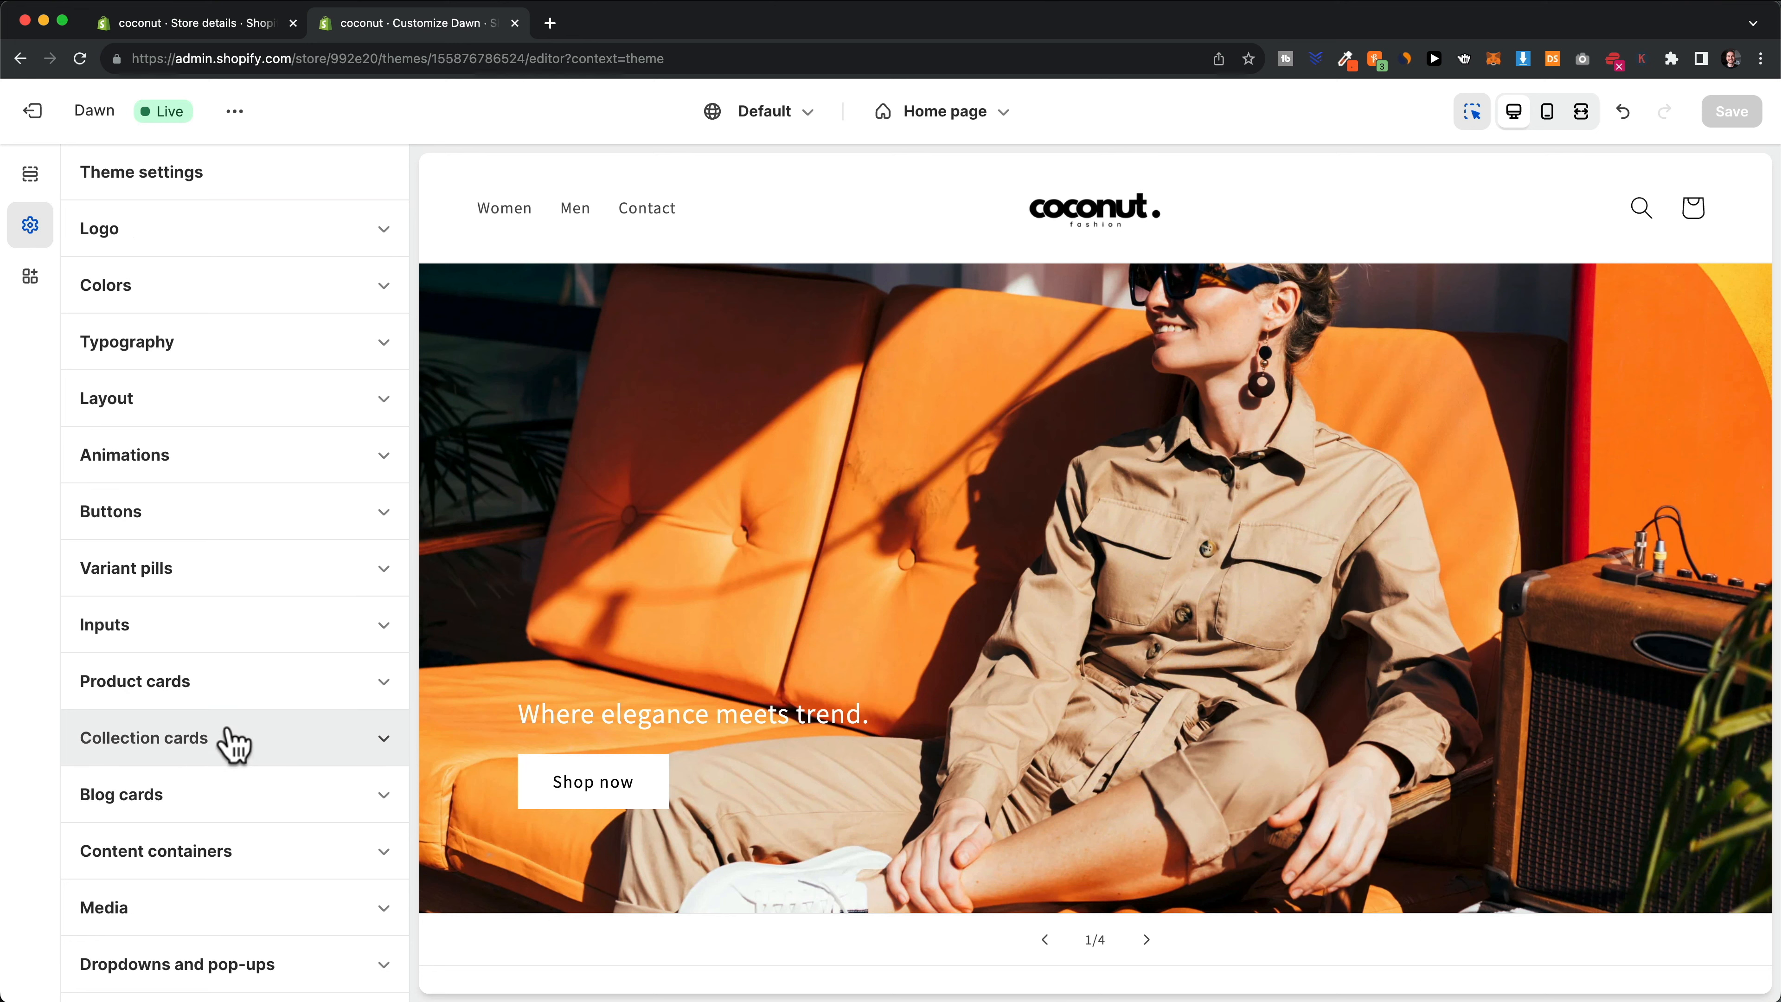
left_click(341, 239)
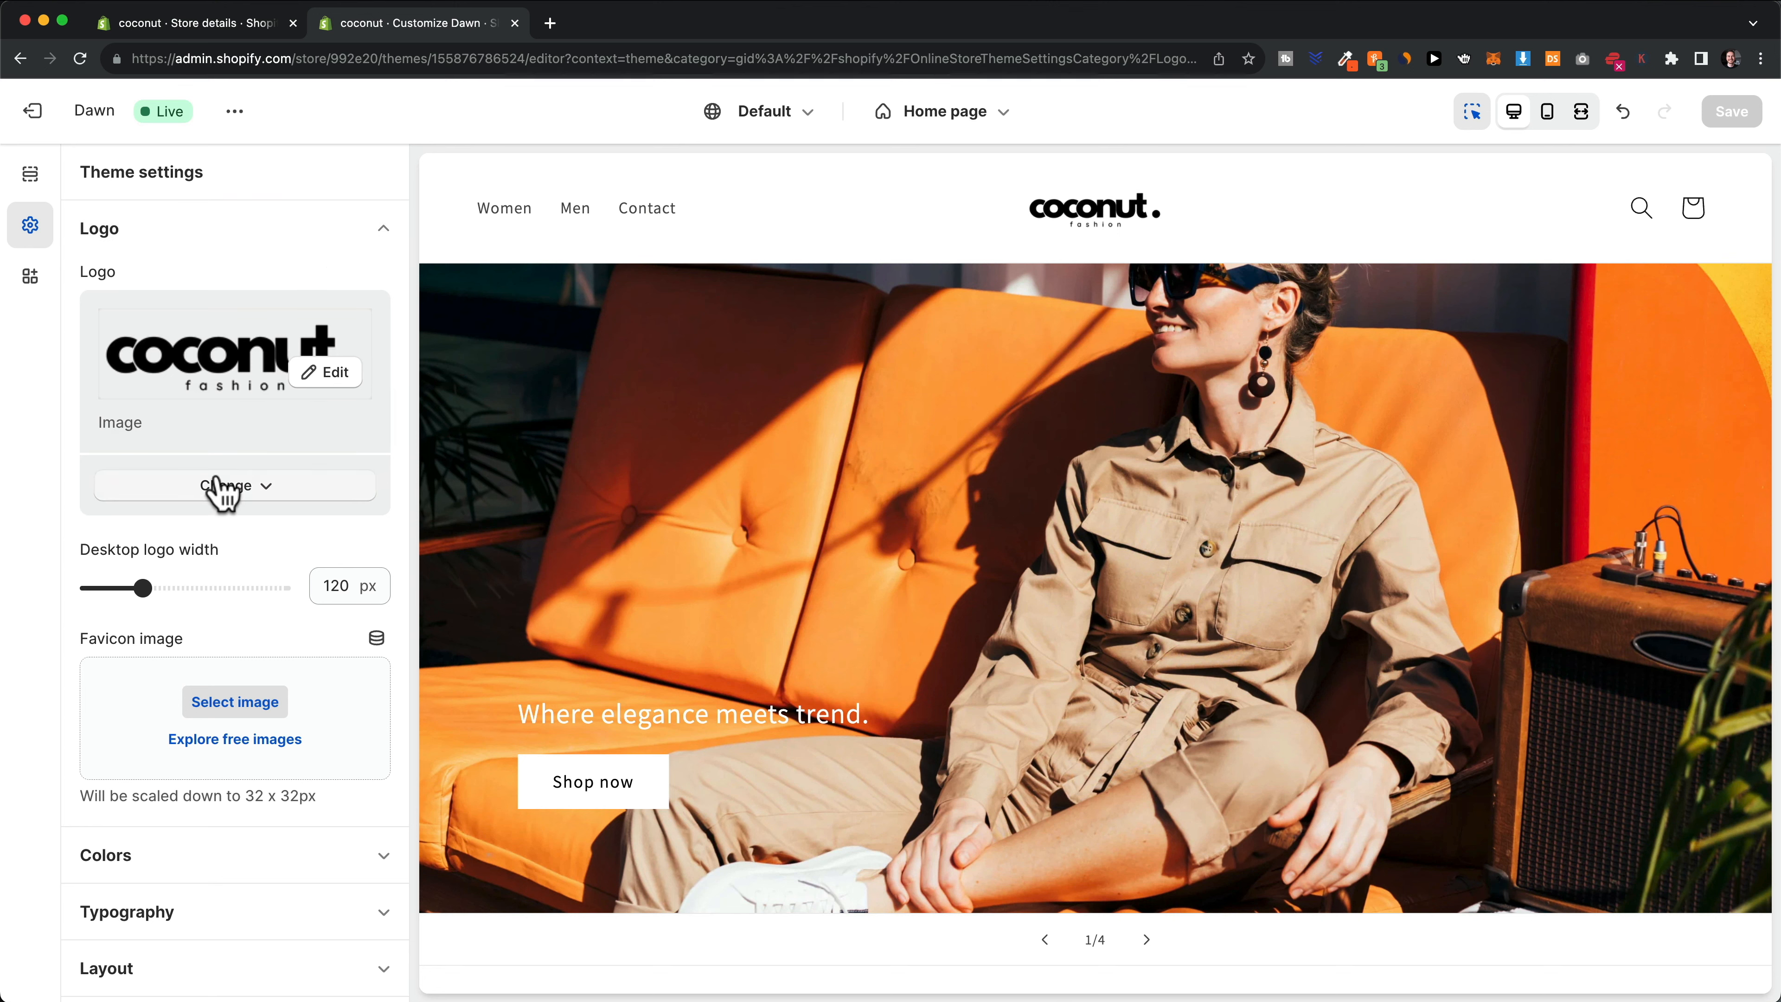
scroll(238, 484, "down", 5)
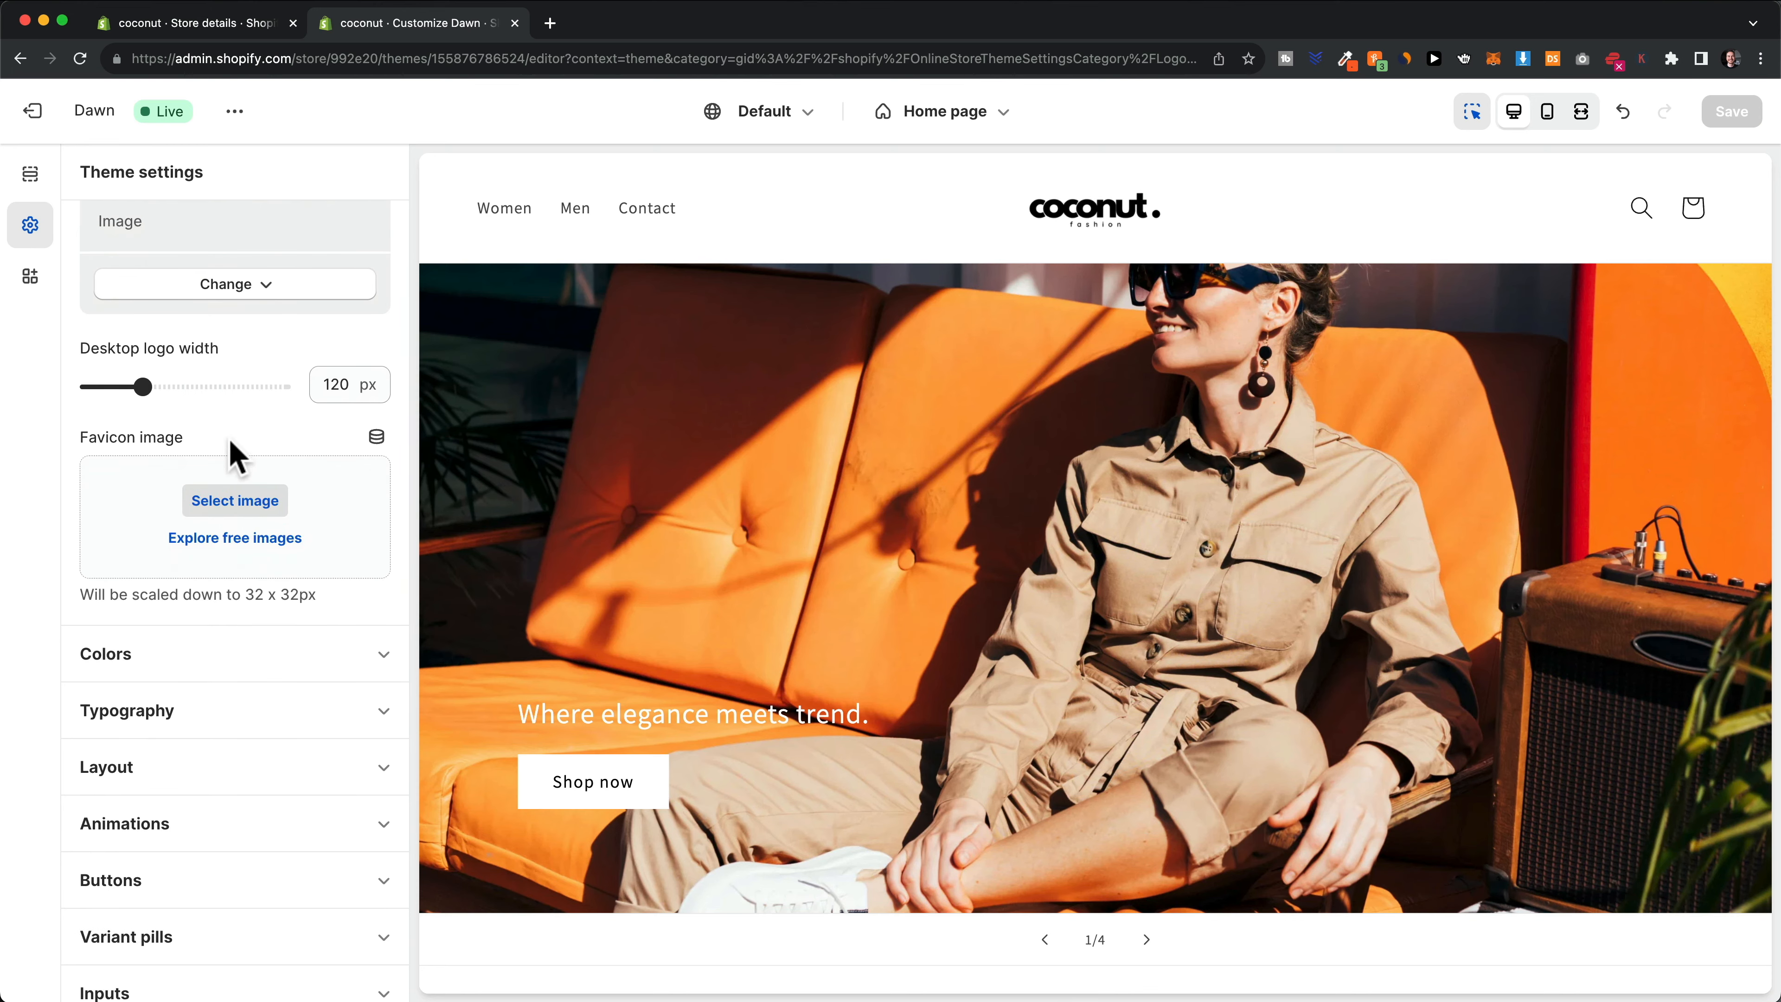
View the live store to check its browser tab icon and return to the theme editor
left_click(236, 114)
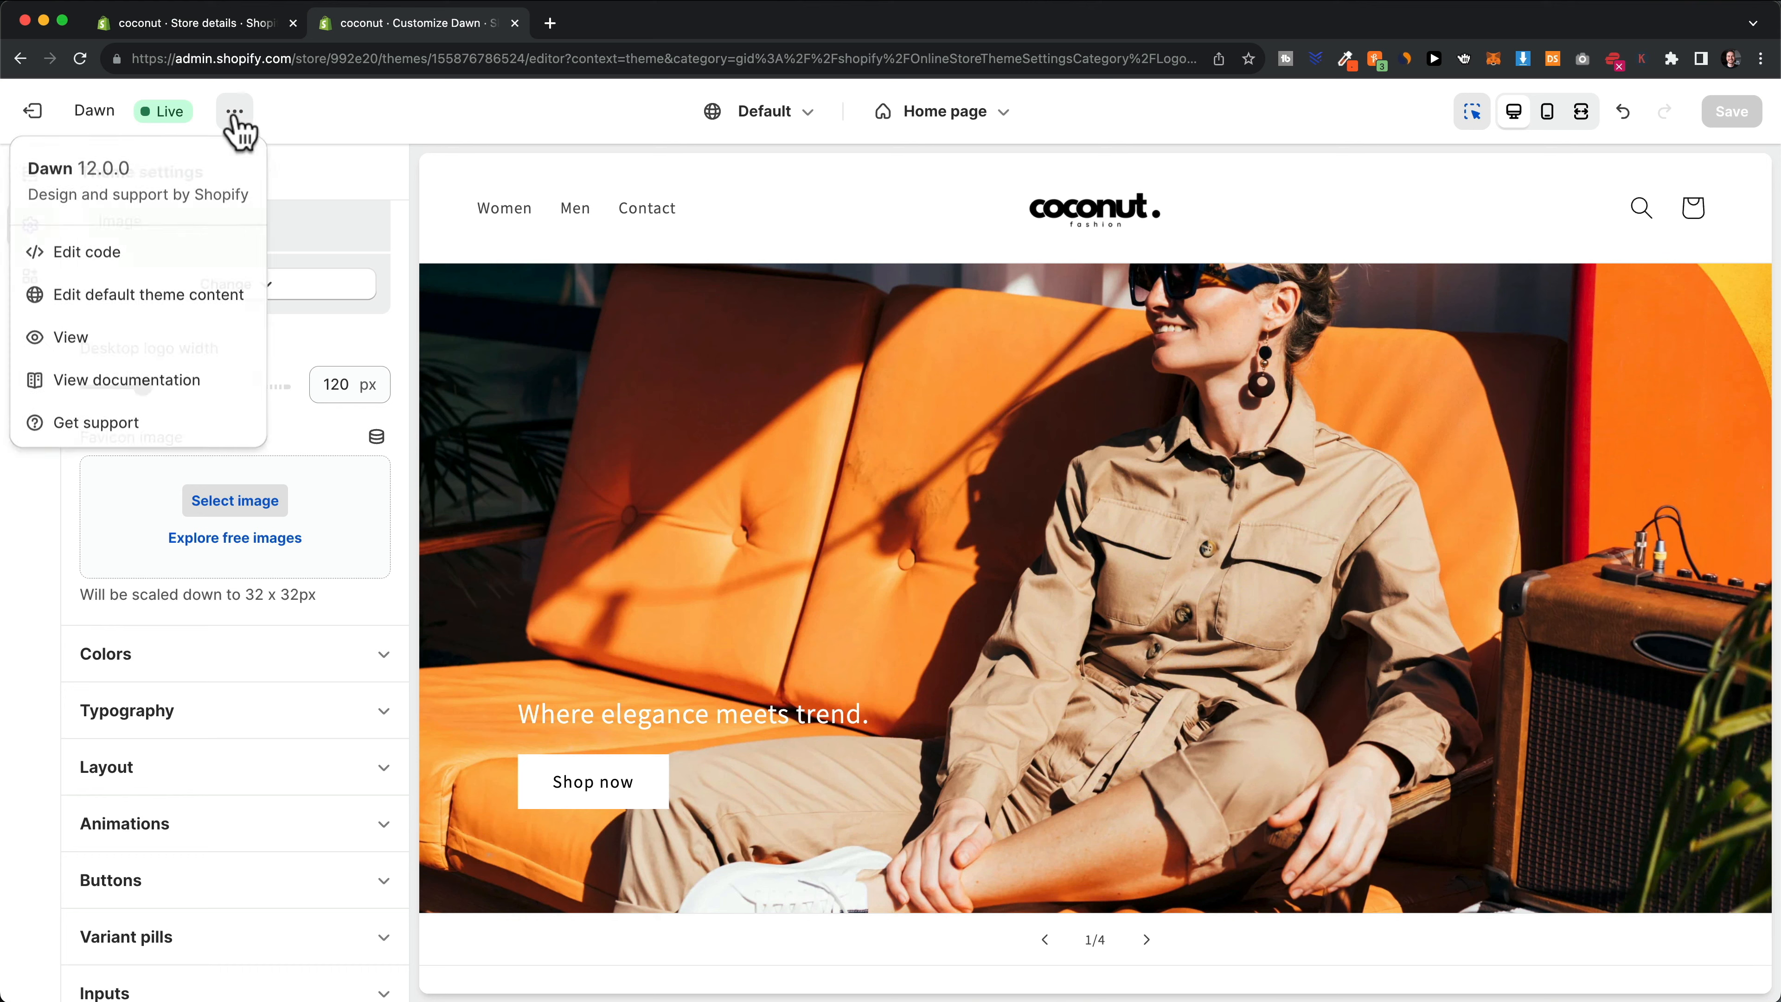
left_click(114, 351)
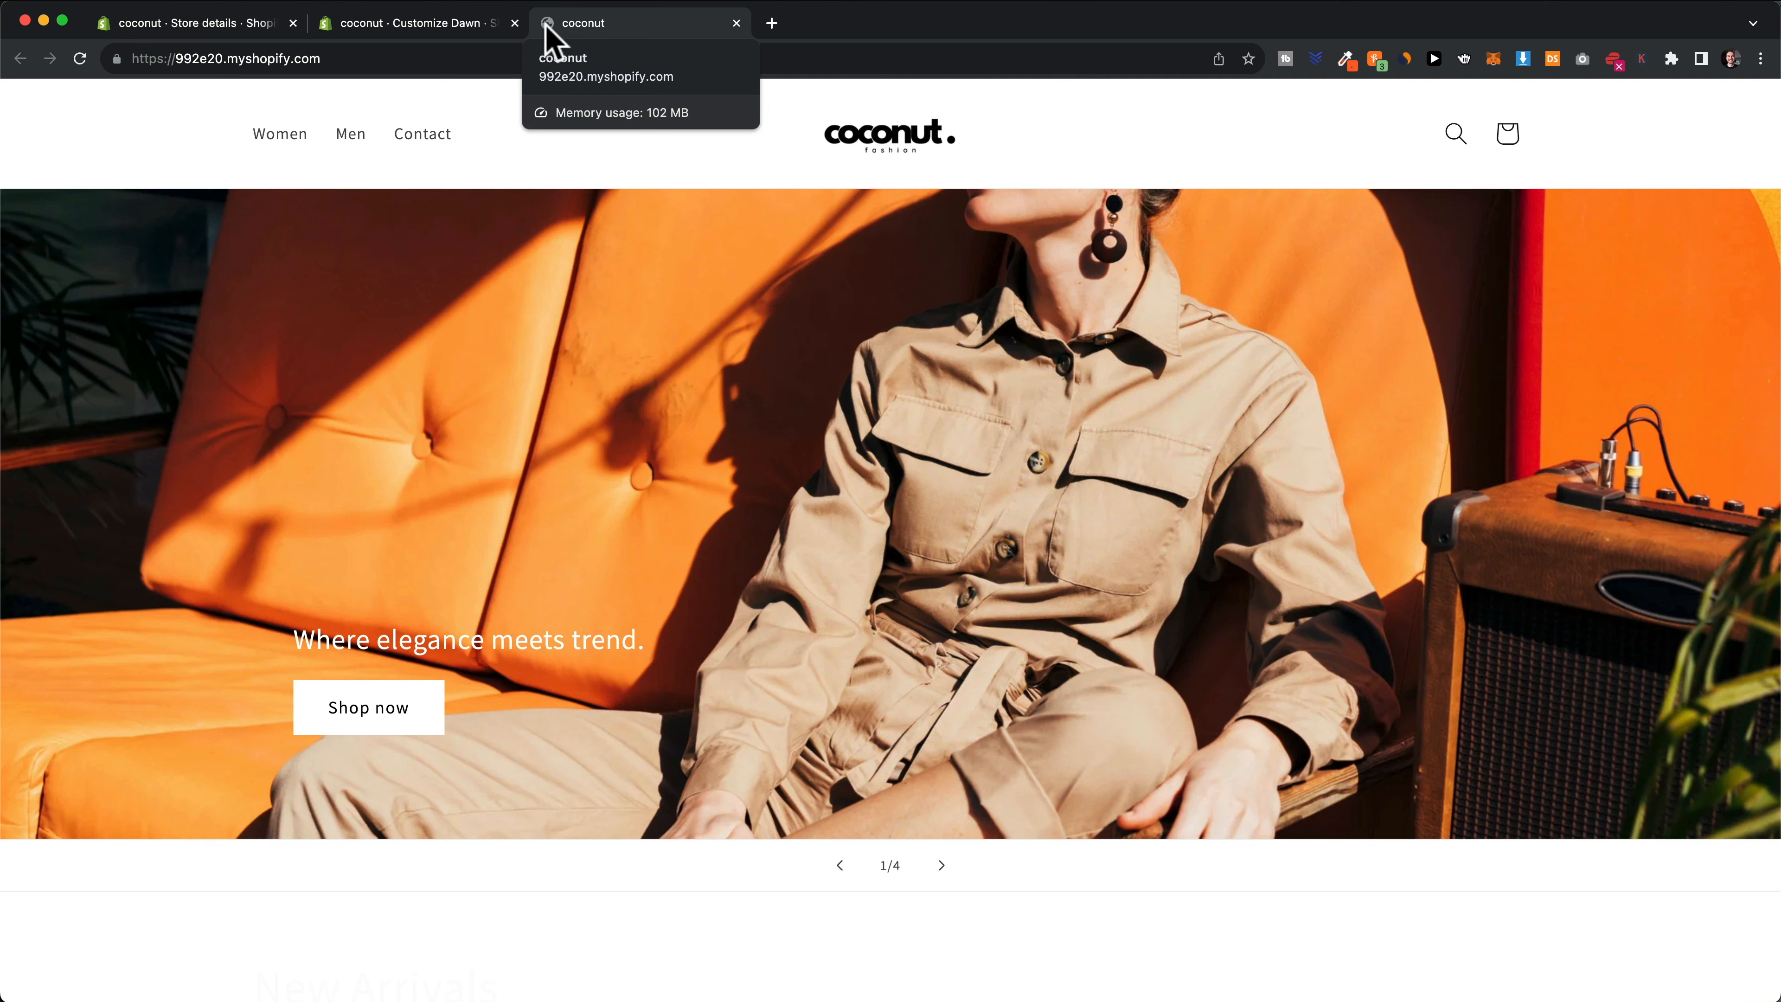
left_click(418, 30)
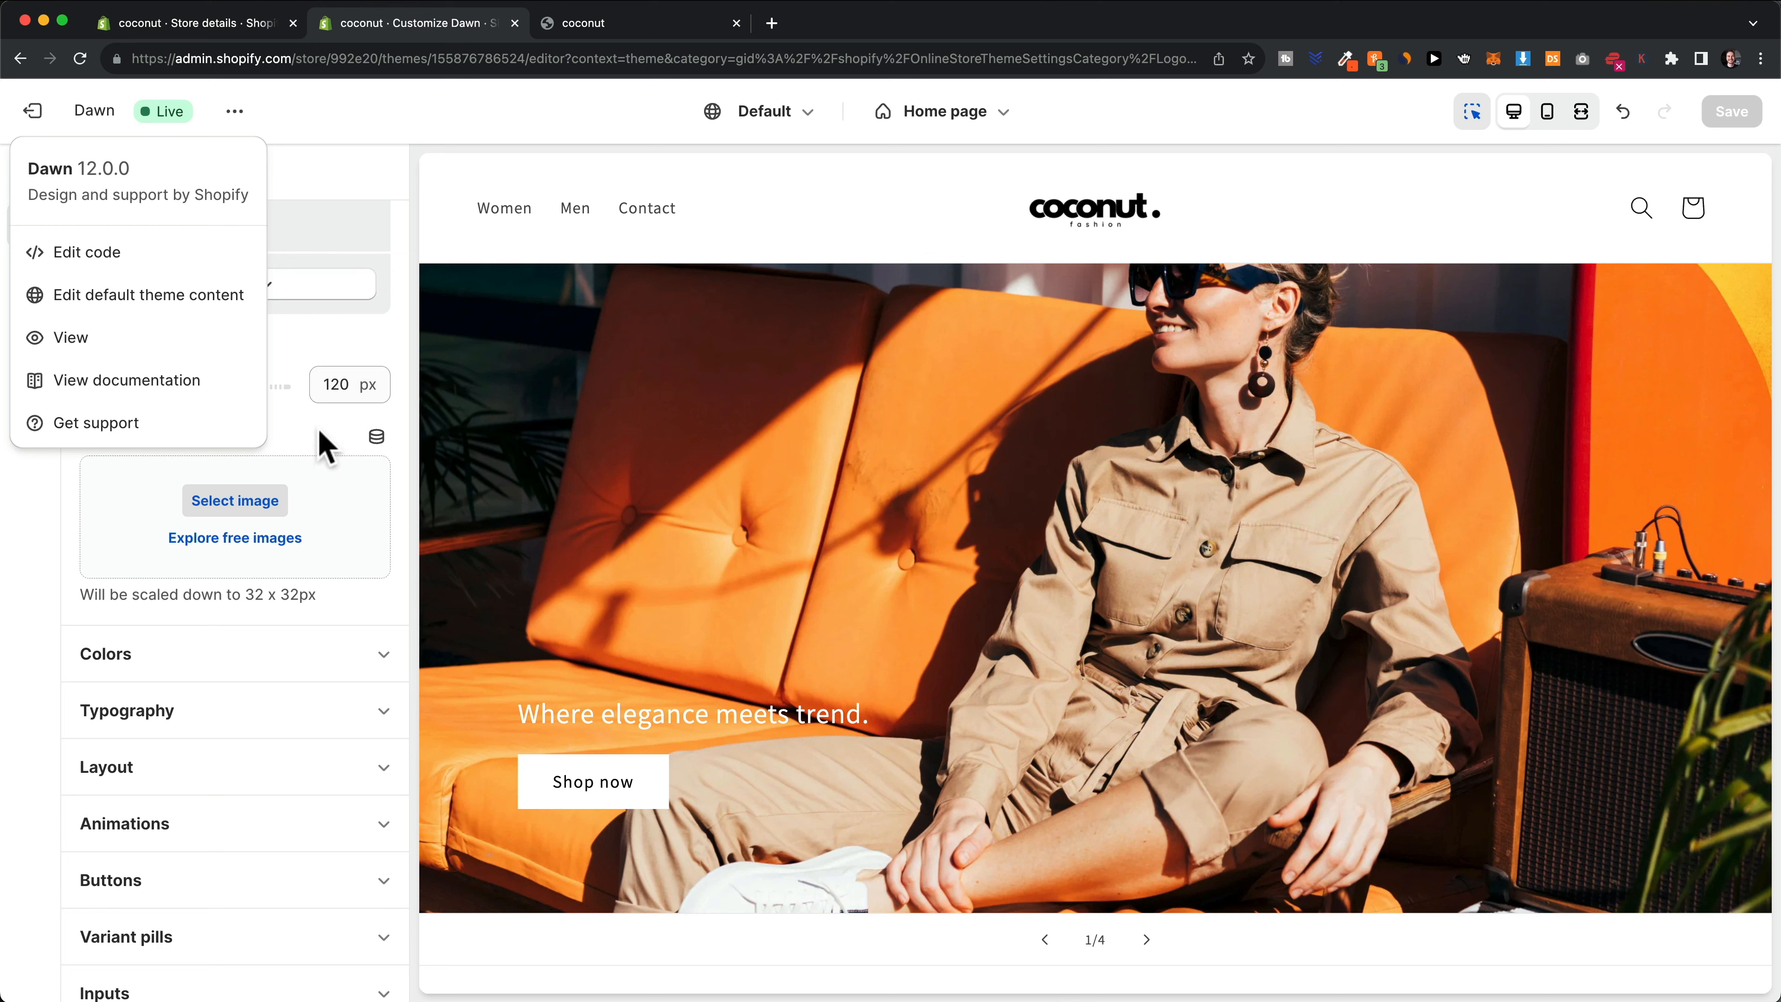
Upload the white letter C PNG as the favicon image and save the theme
left_click(74, 554)
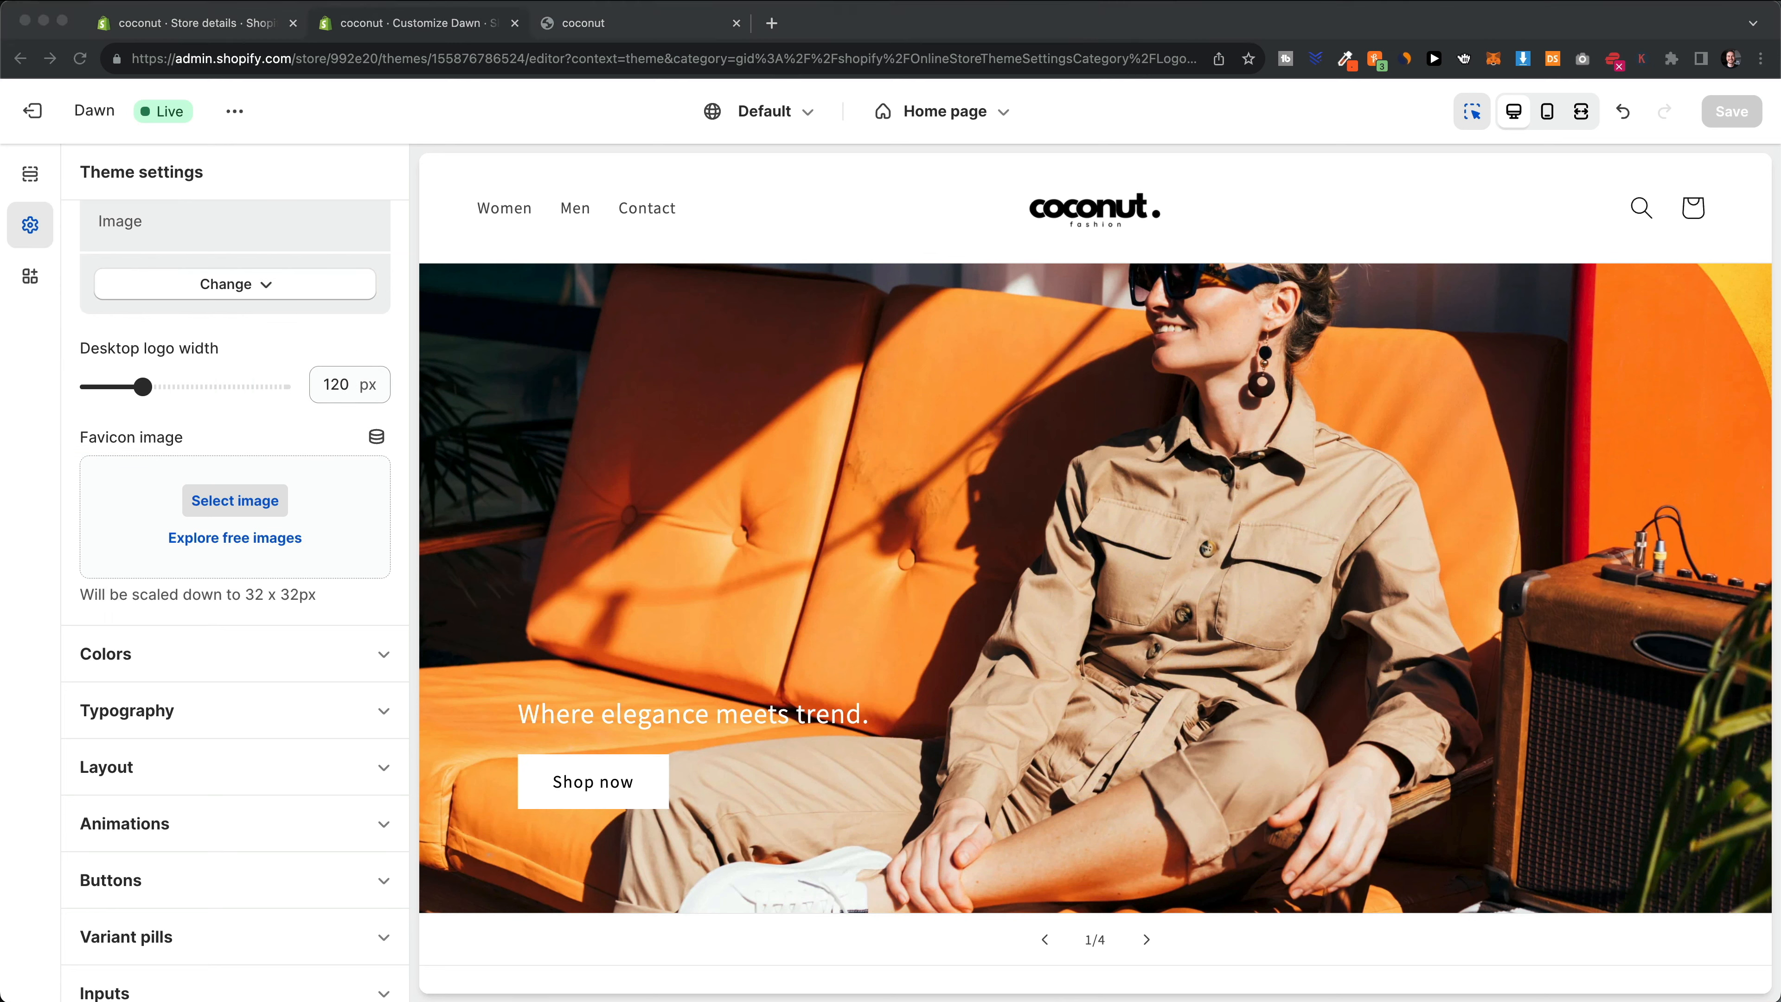
left_click_drag(557, 1001, 249, 551)
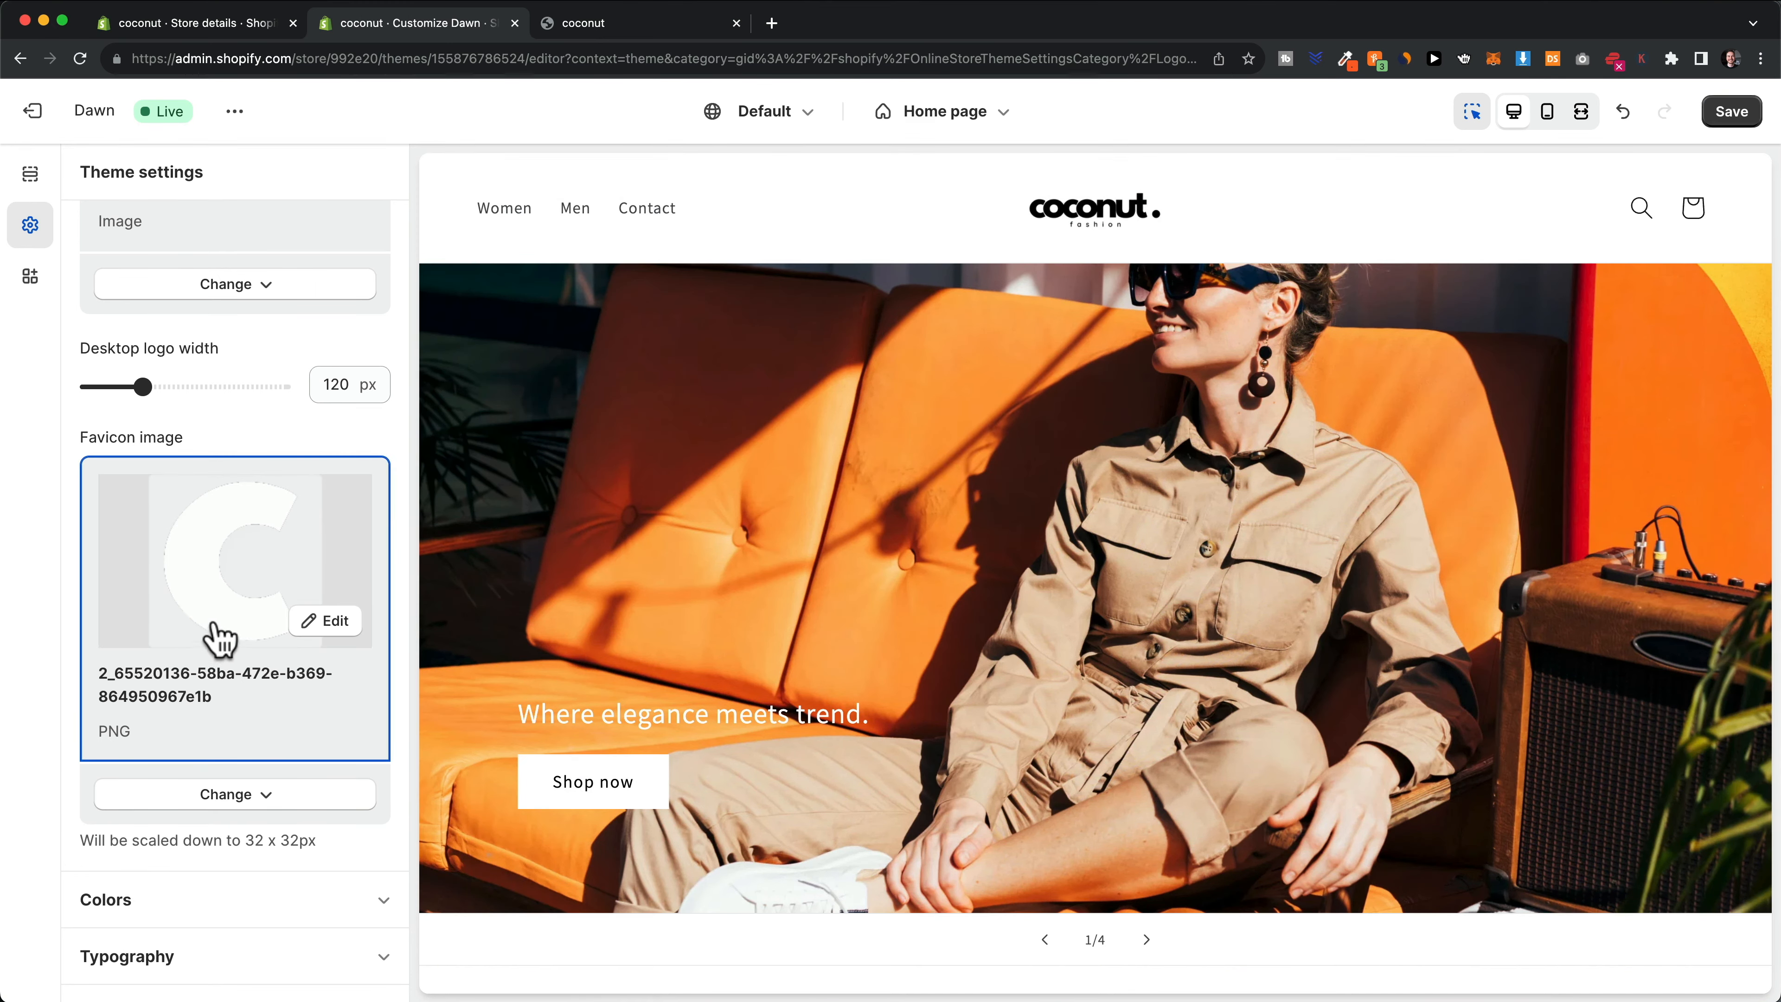
left_click(1729, 112)
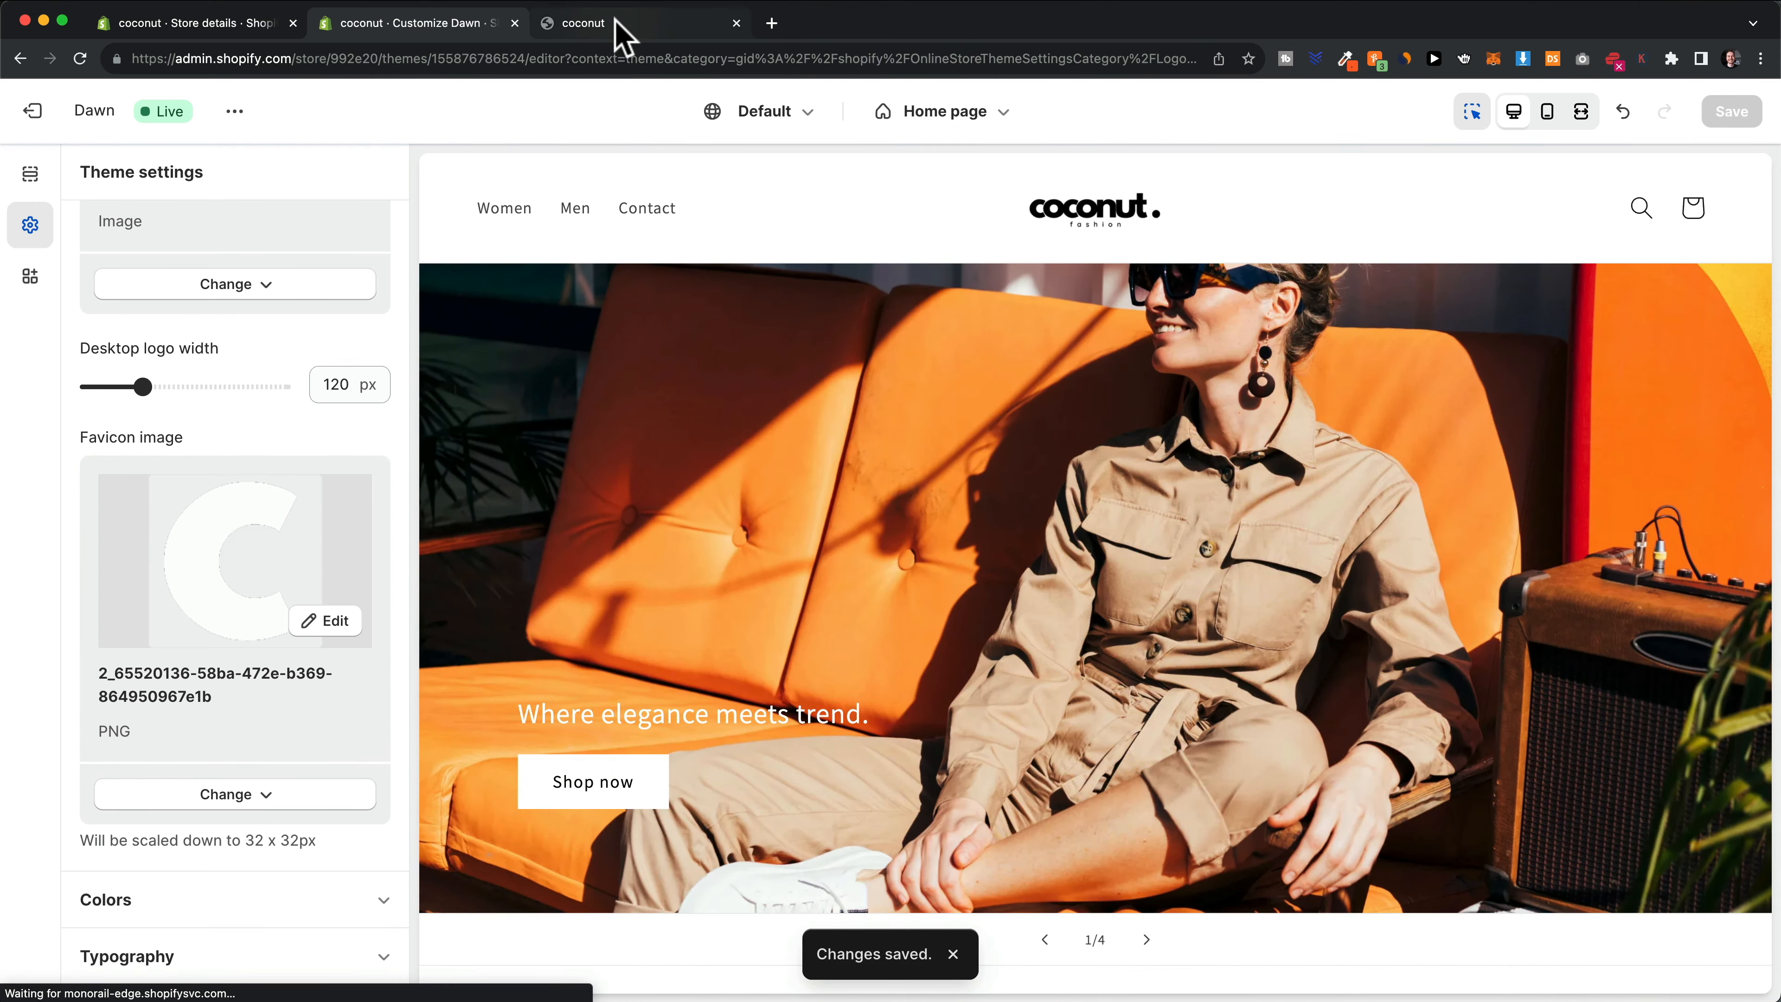
Reload the live store to check the new favicon and return to the theme editor
left_click(617, 25)
left_click(80, 58)
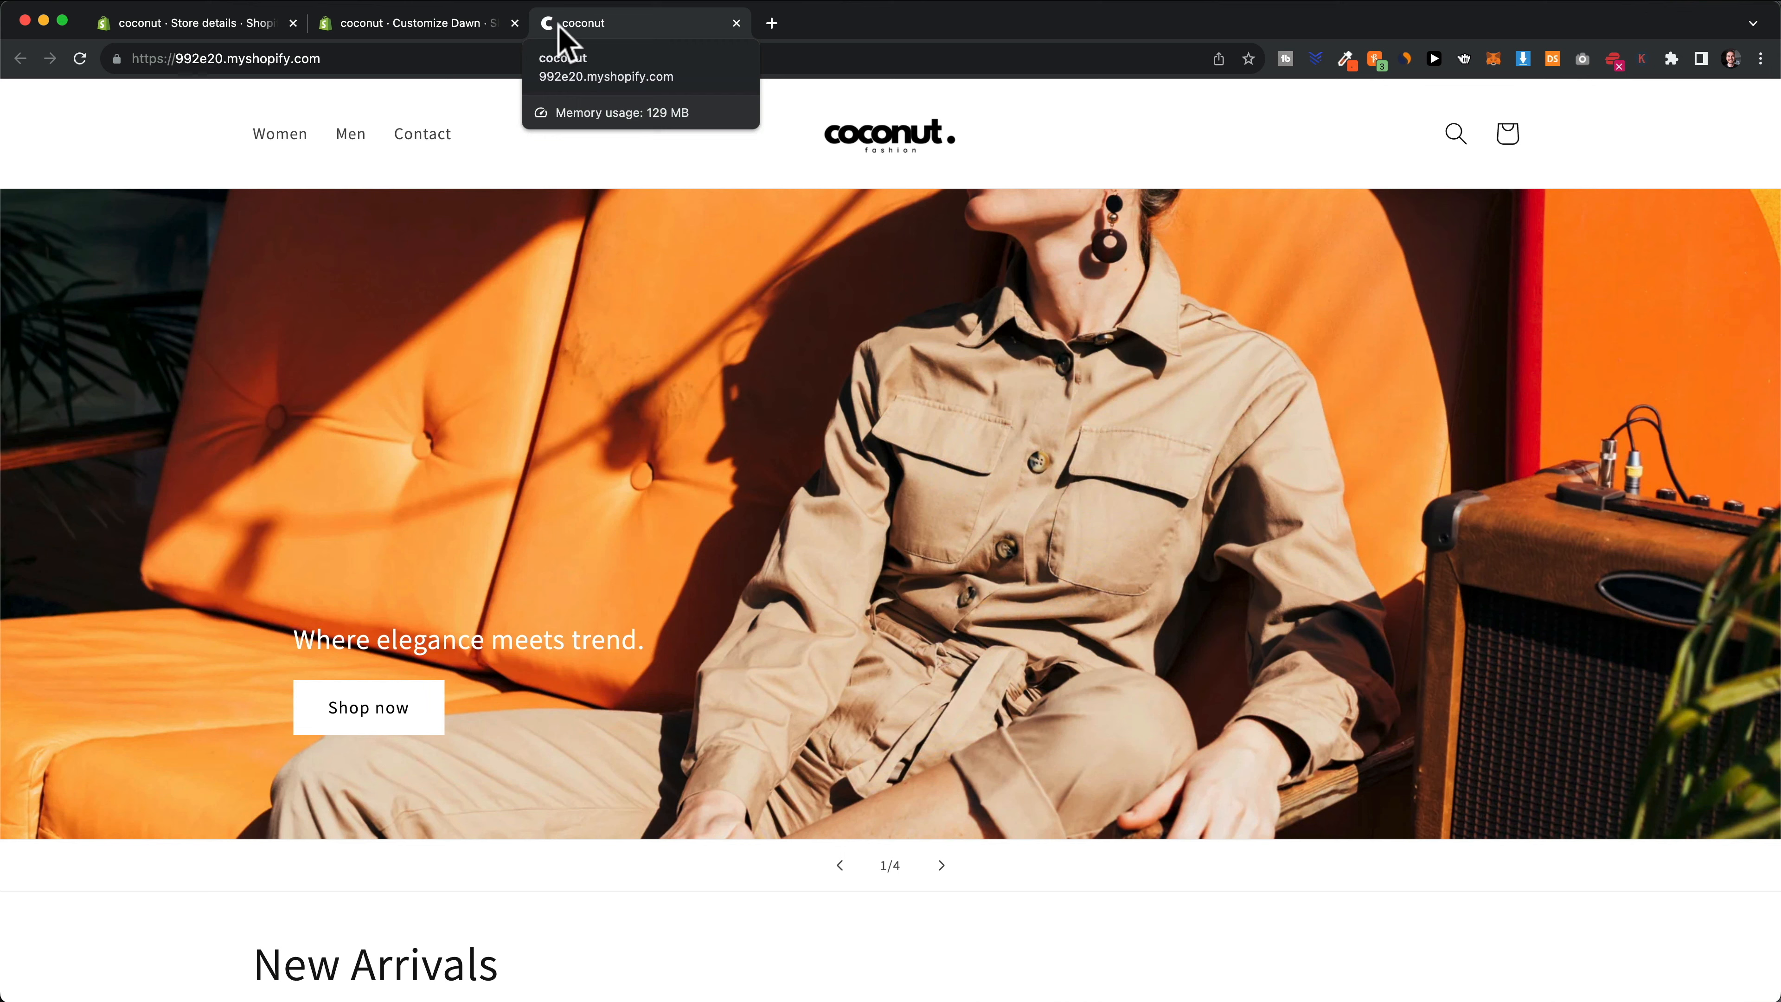
left_click(410, 25)
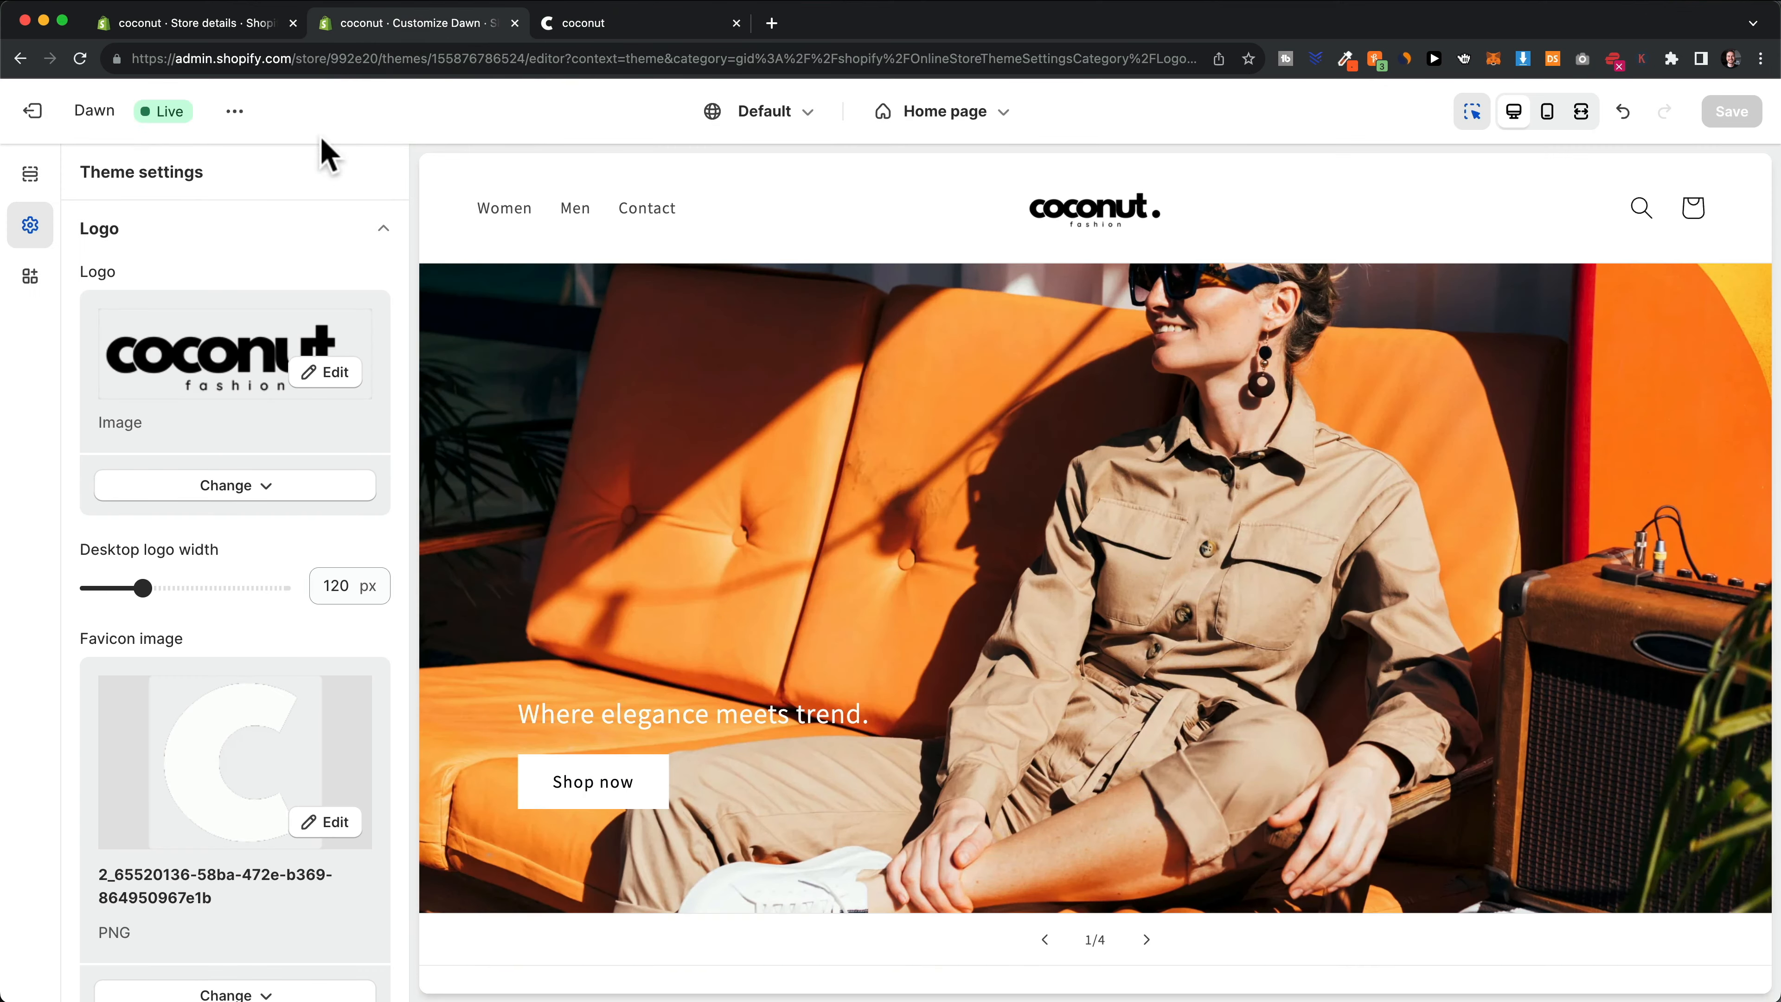
Examine the theme's color schemes, including the individual colors of Scheme 1
left_click(380, 233)
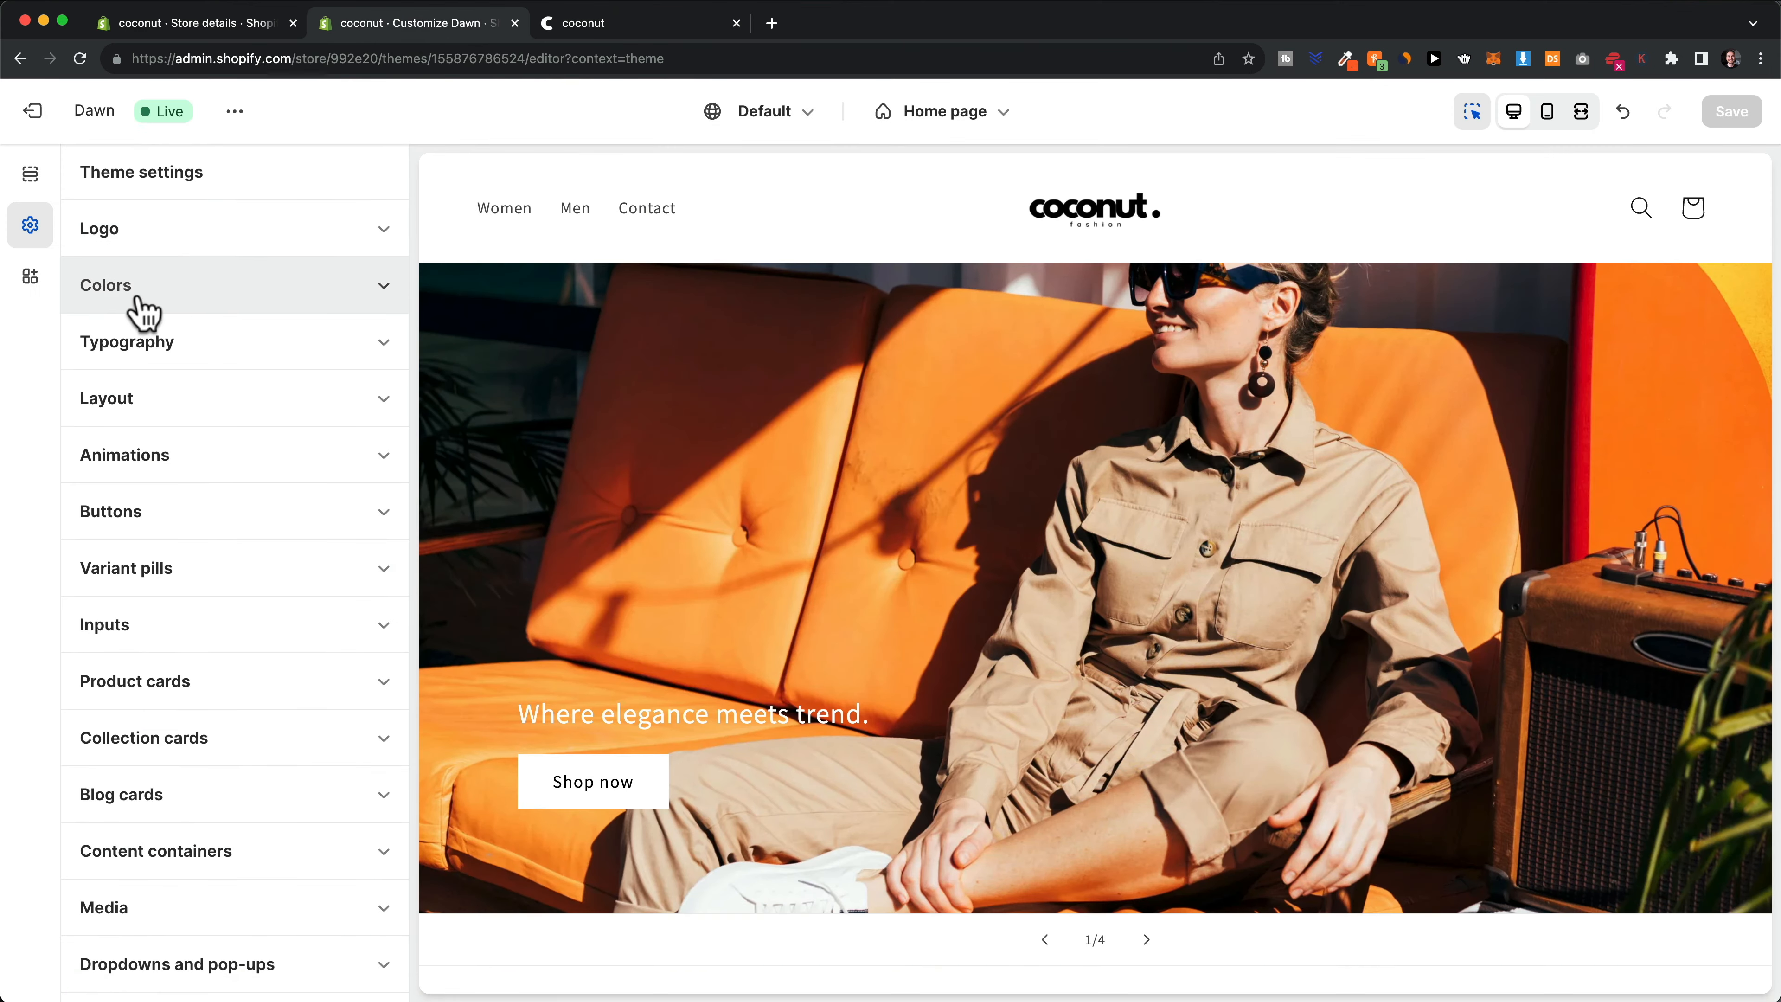
left_click(271, 307)
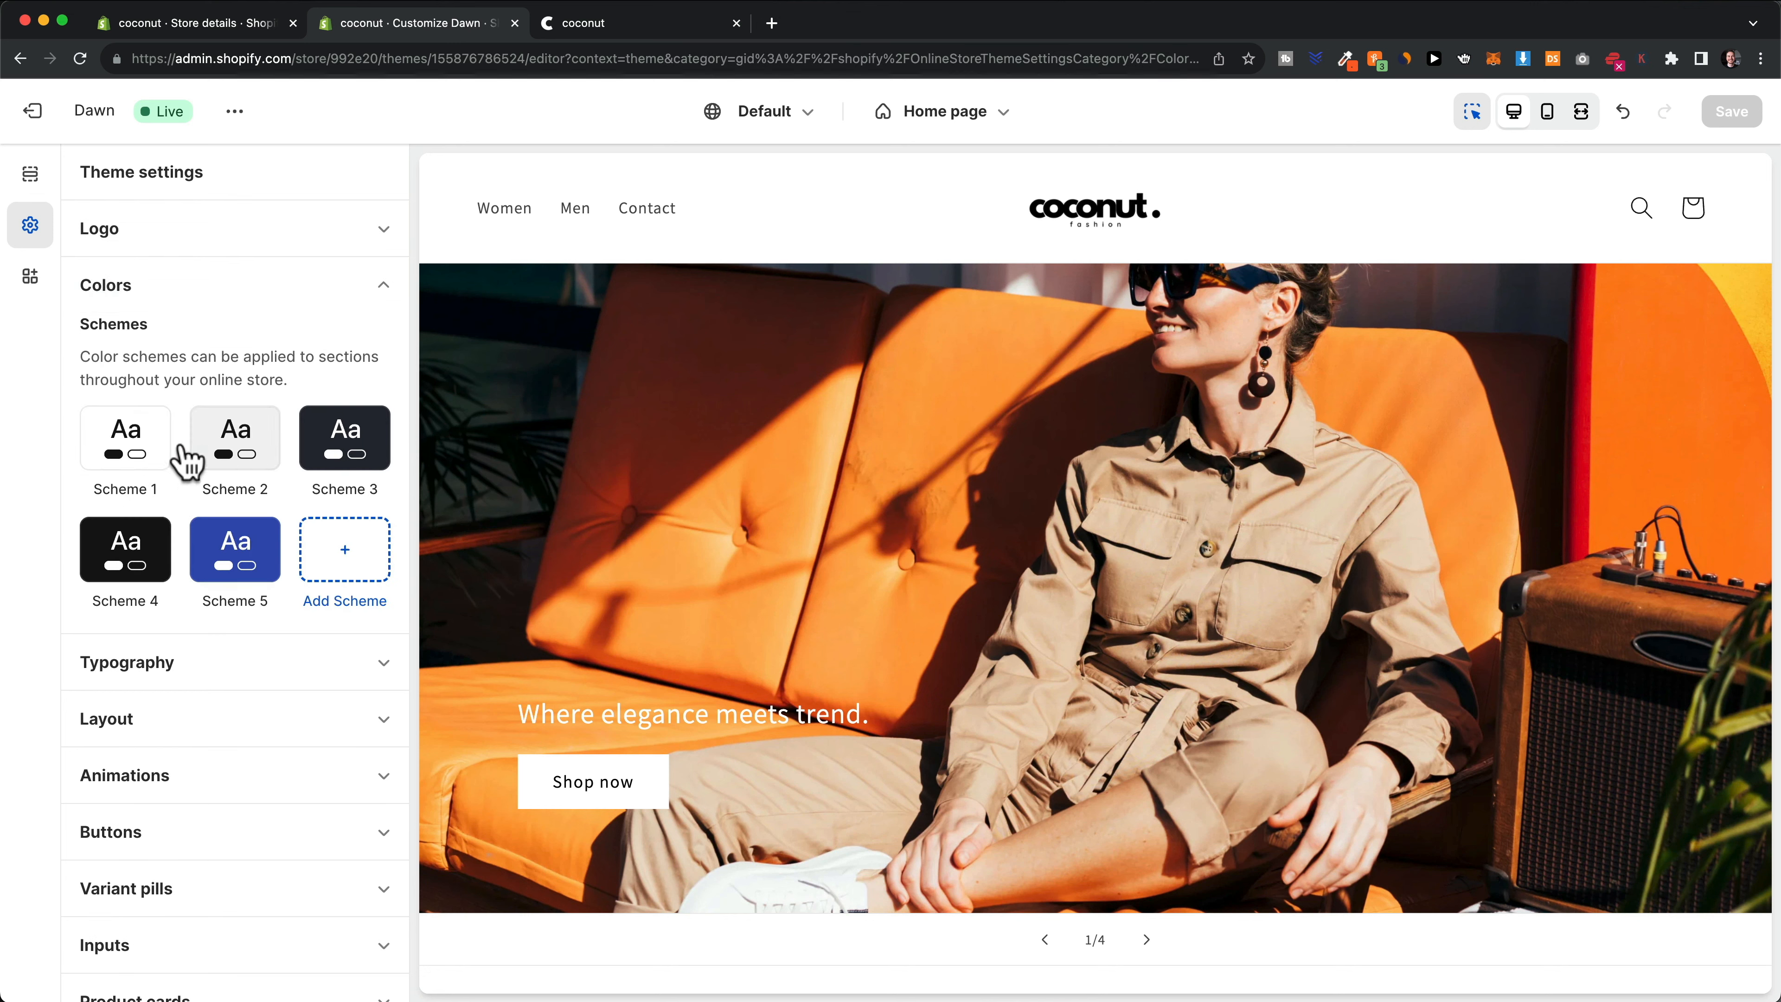
left_click(116, 453)
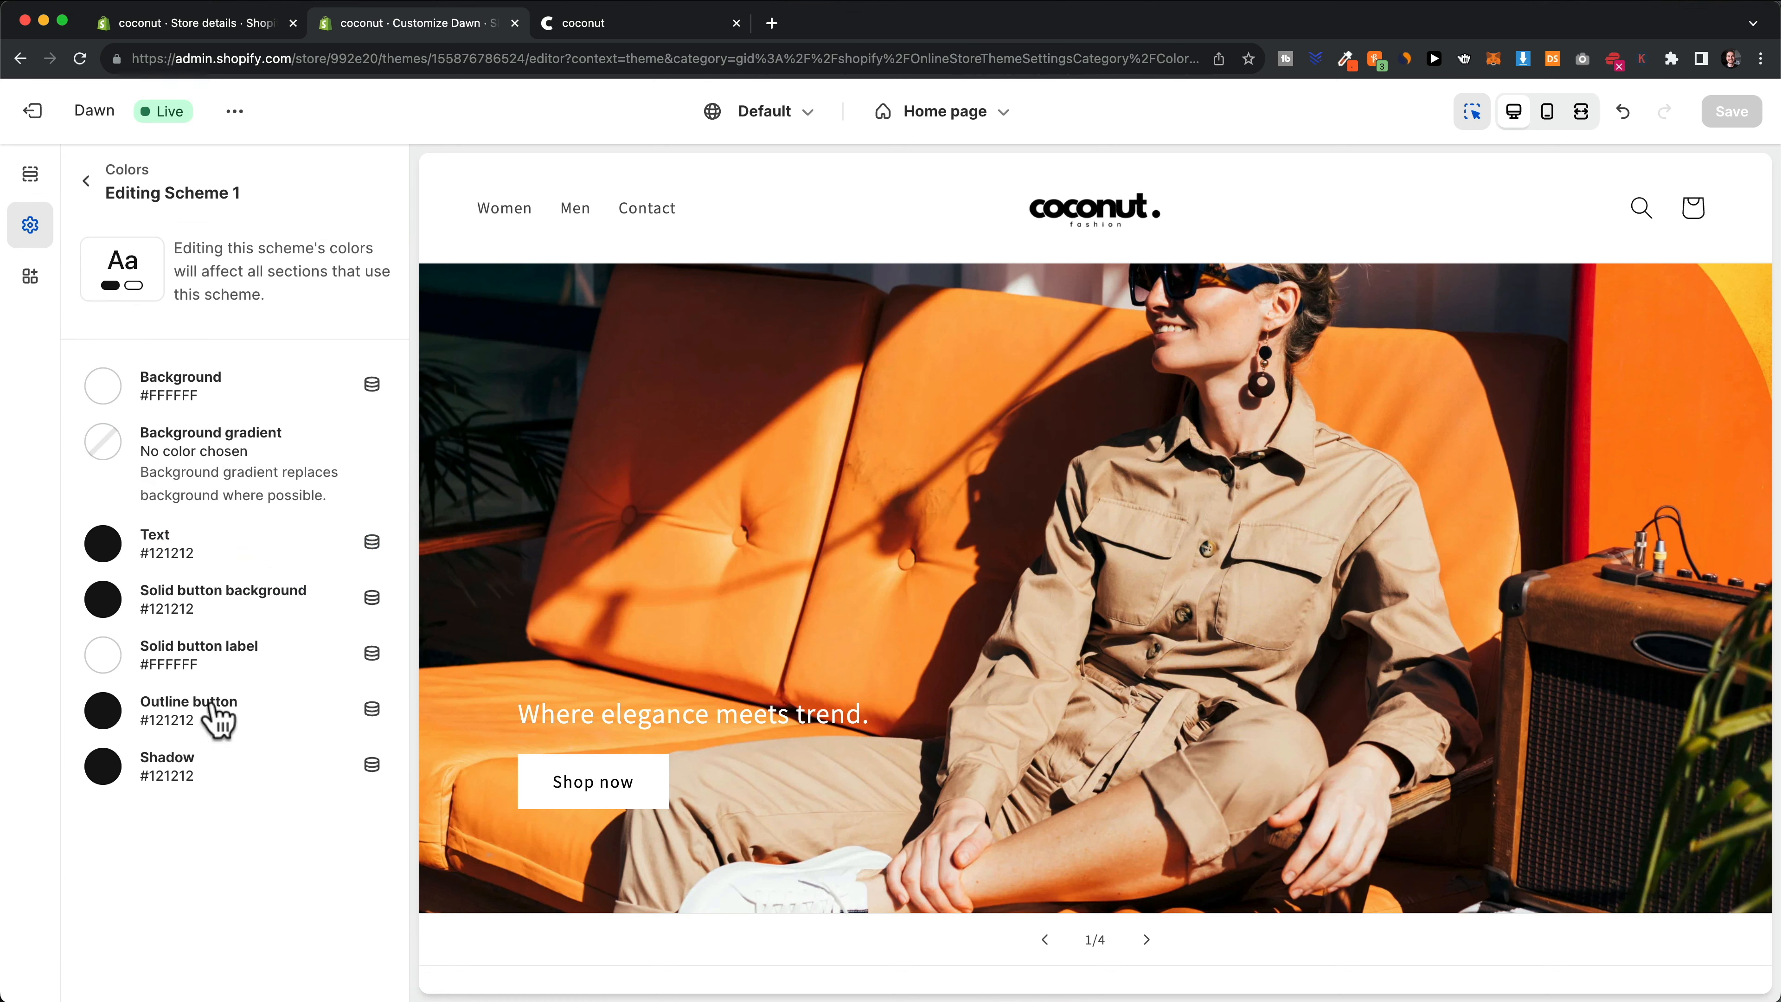
left_click(85, 181)
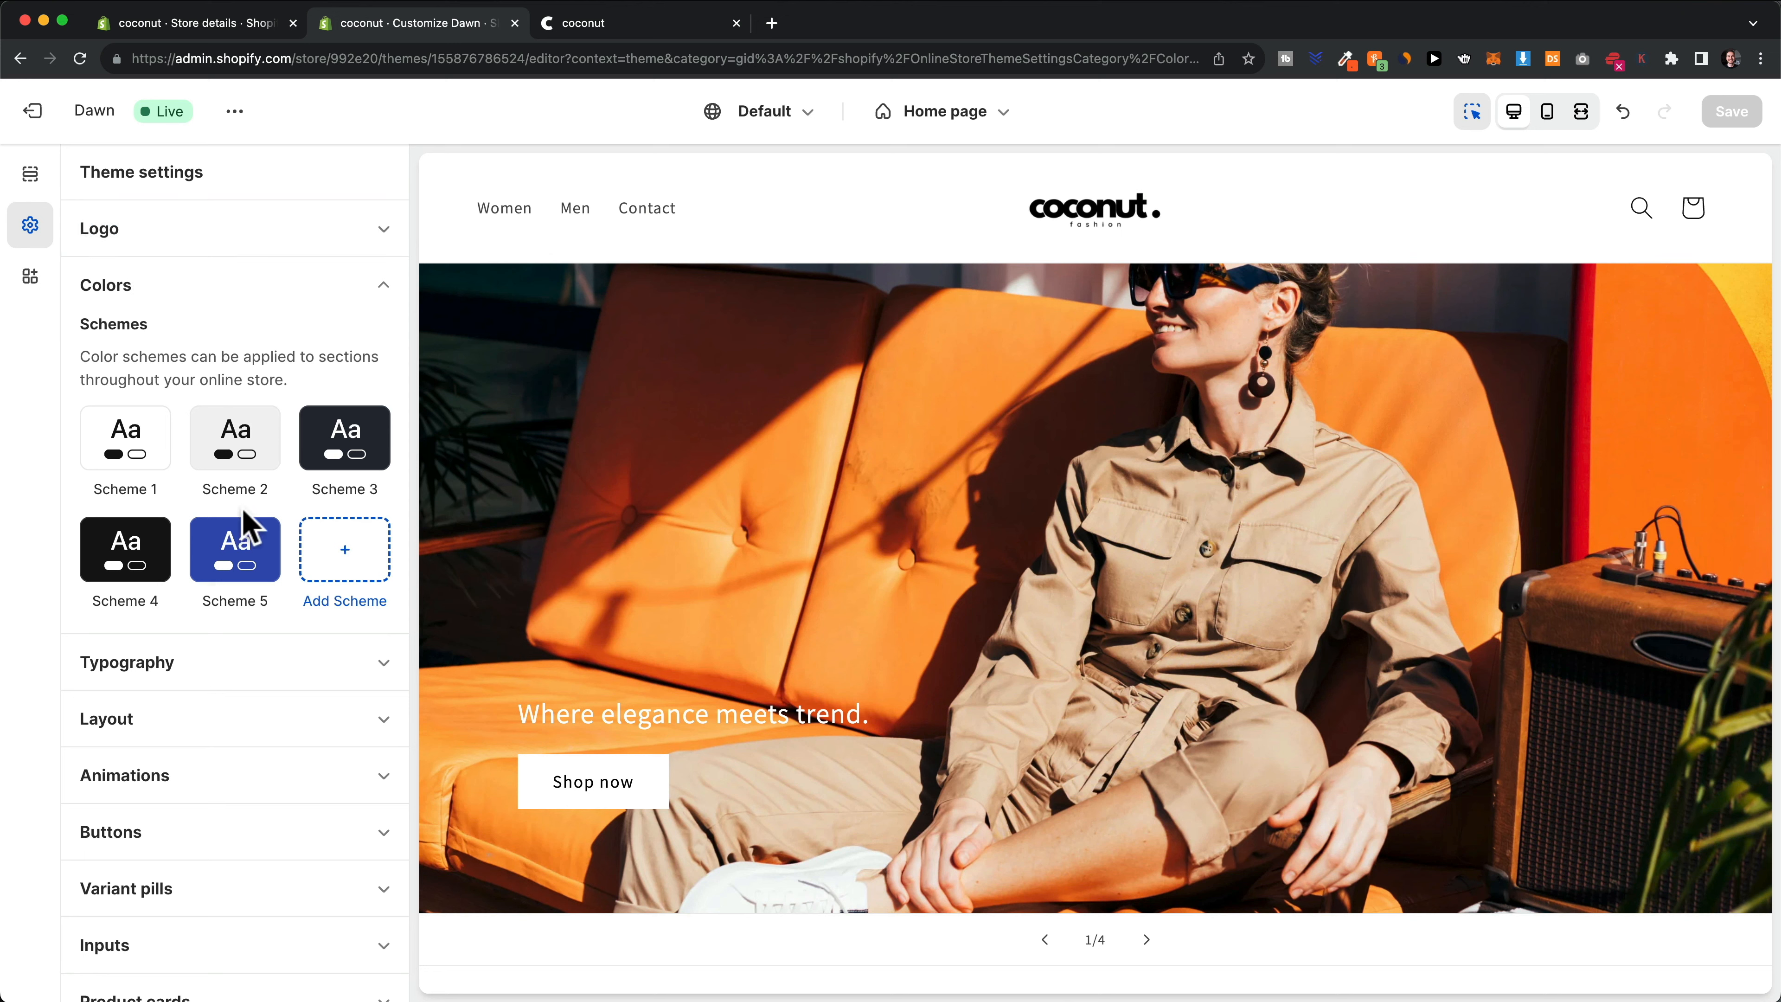
scroll(239, 470, "down", 2)
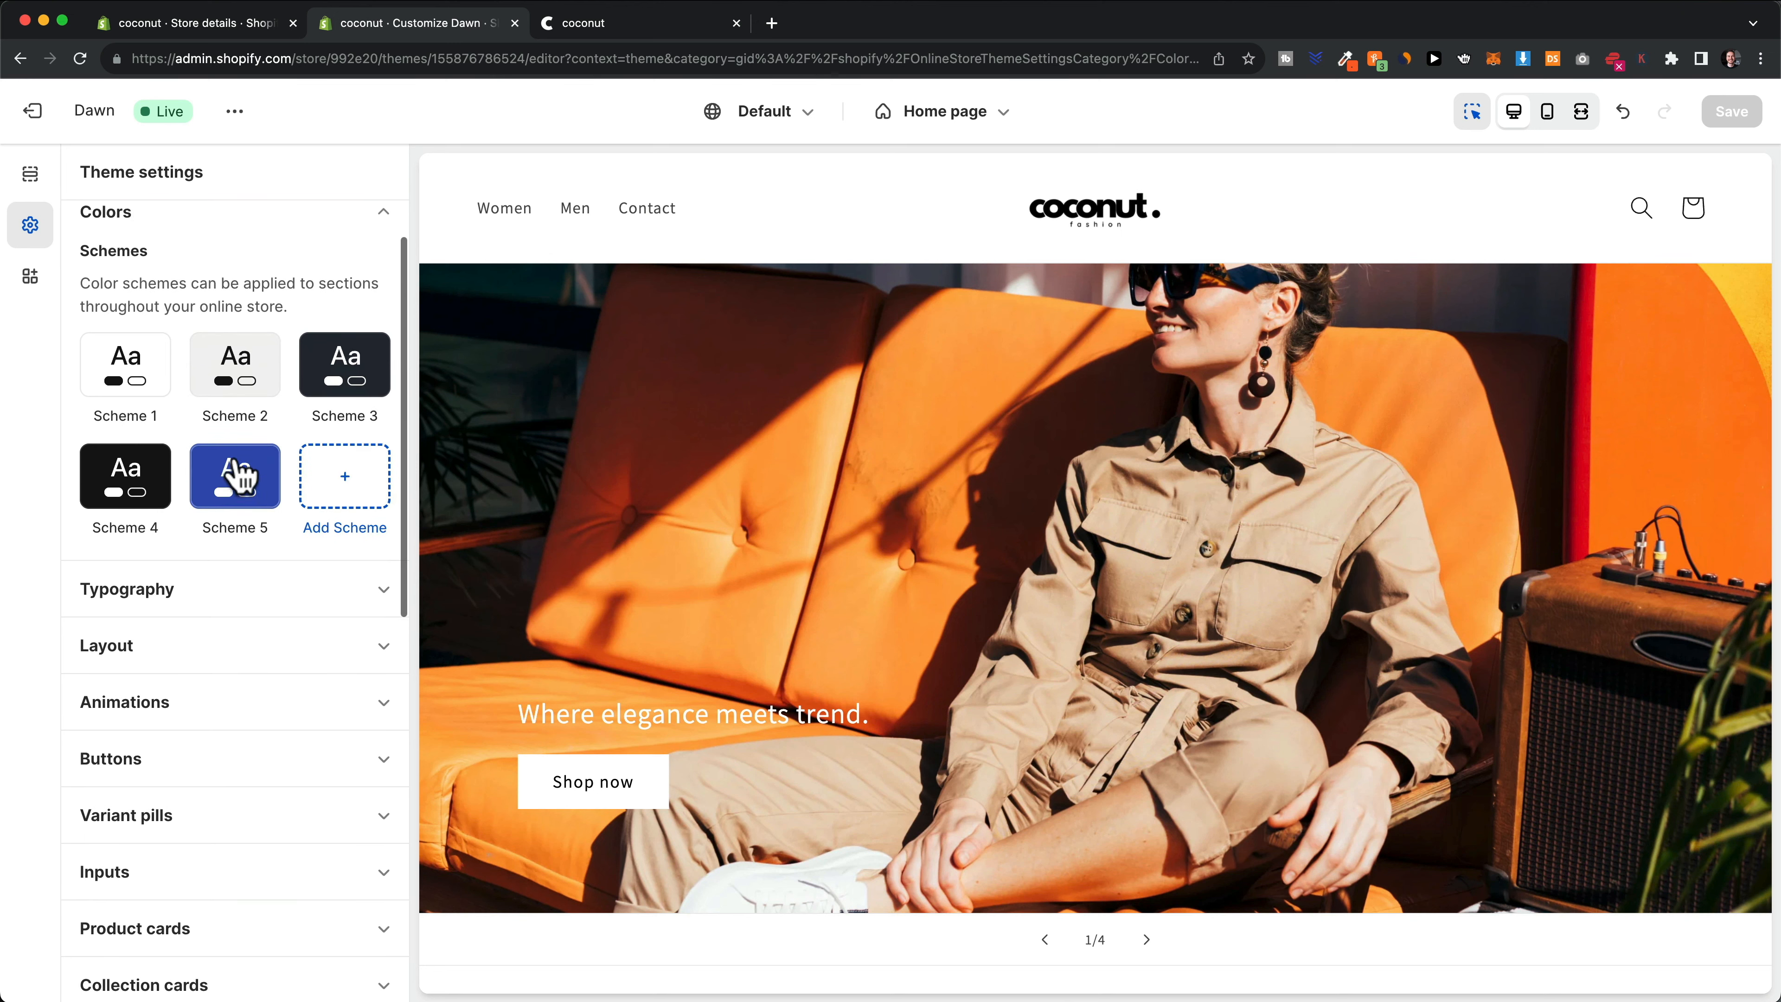
scroll(238, 477, "down", 1)
scroll(239, 372, "down", 1)
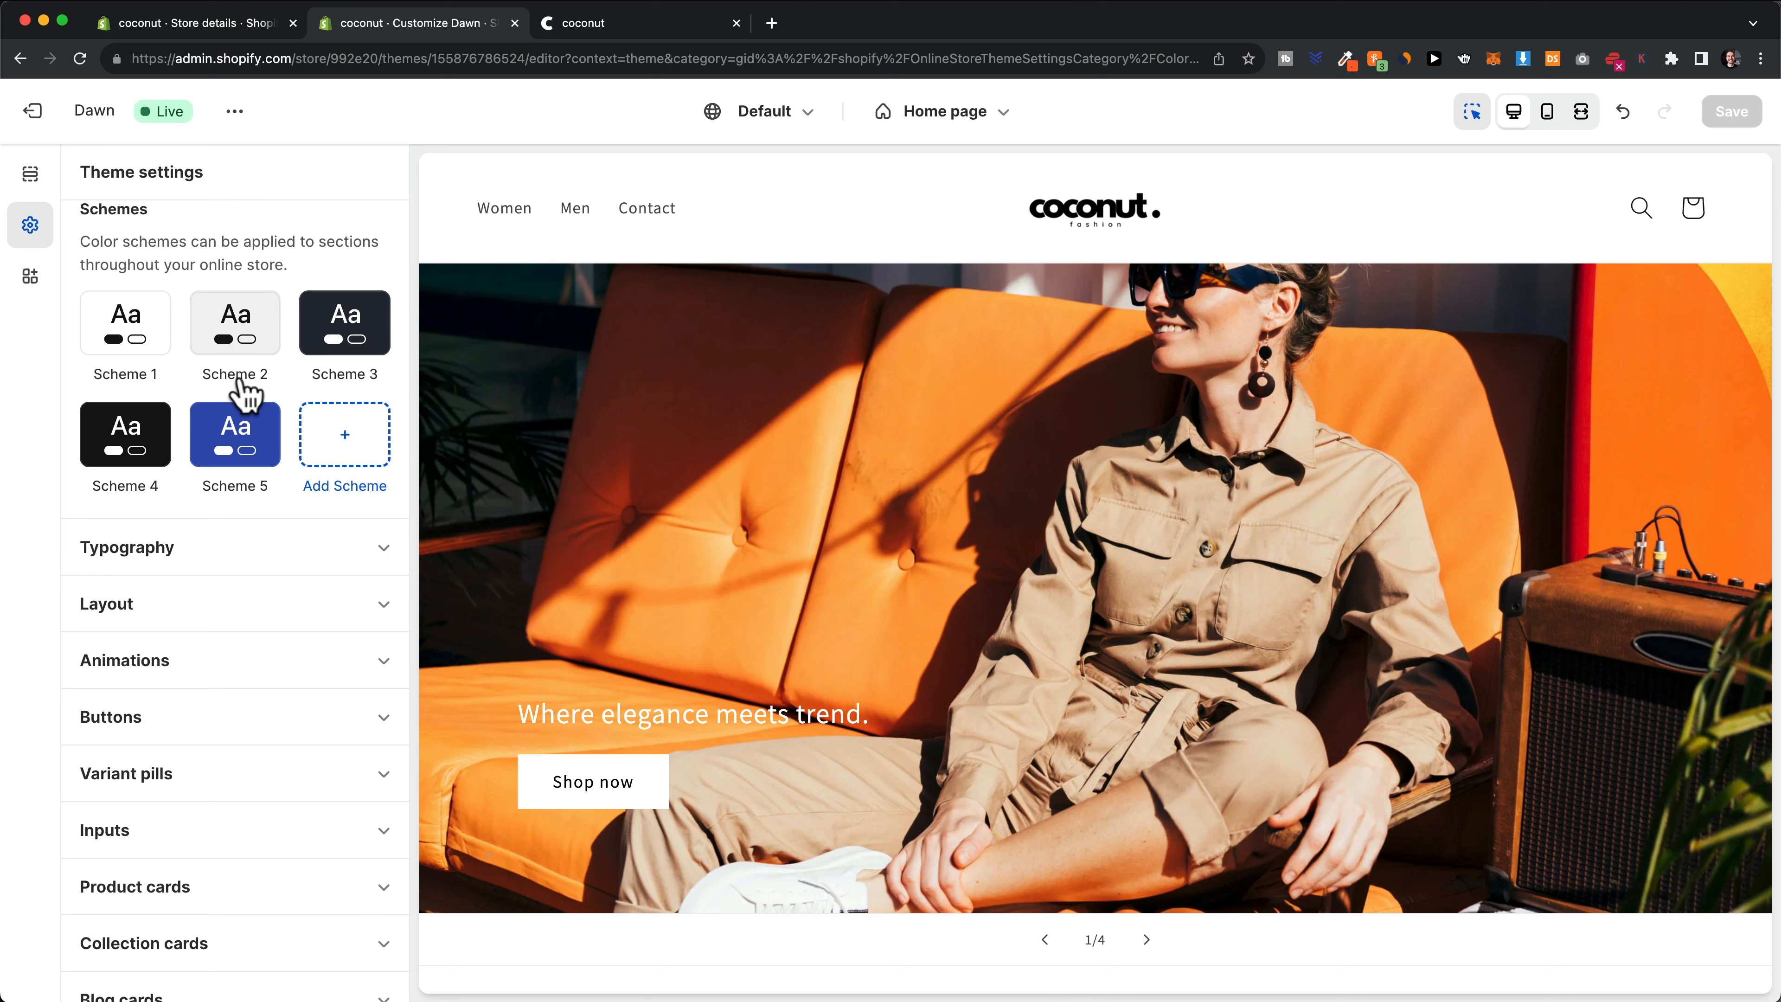
scroll(245, 395, "down", 3)
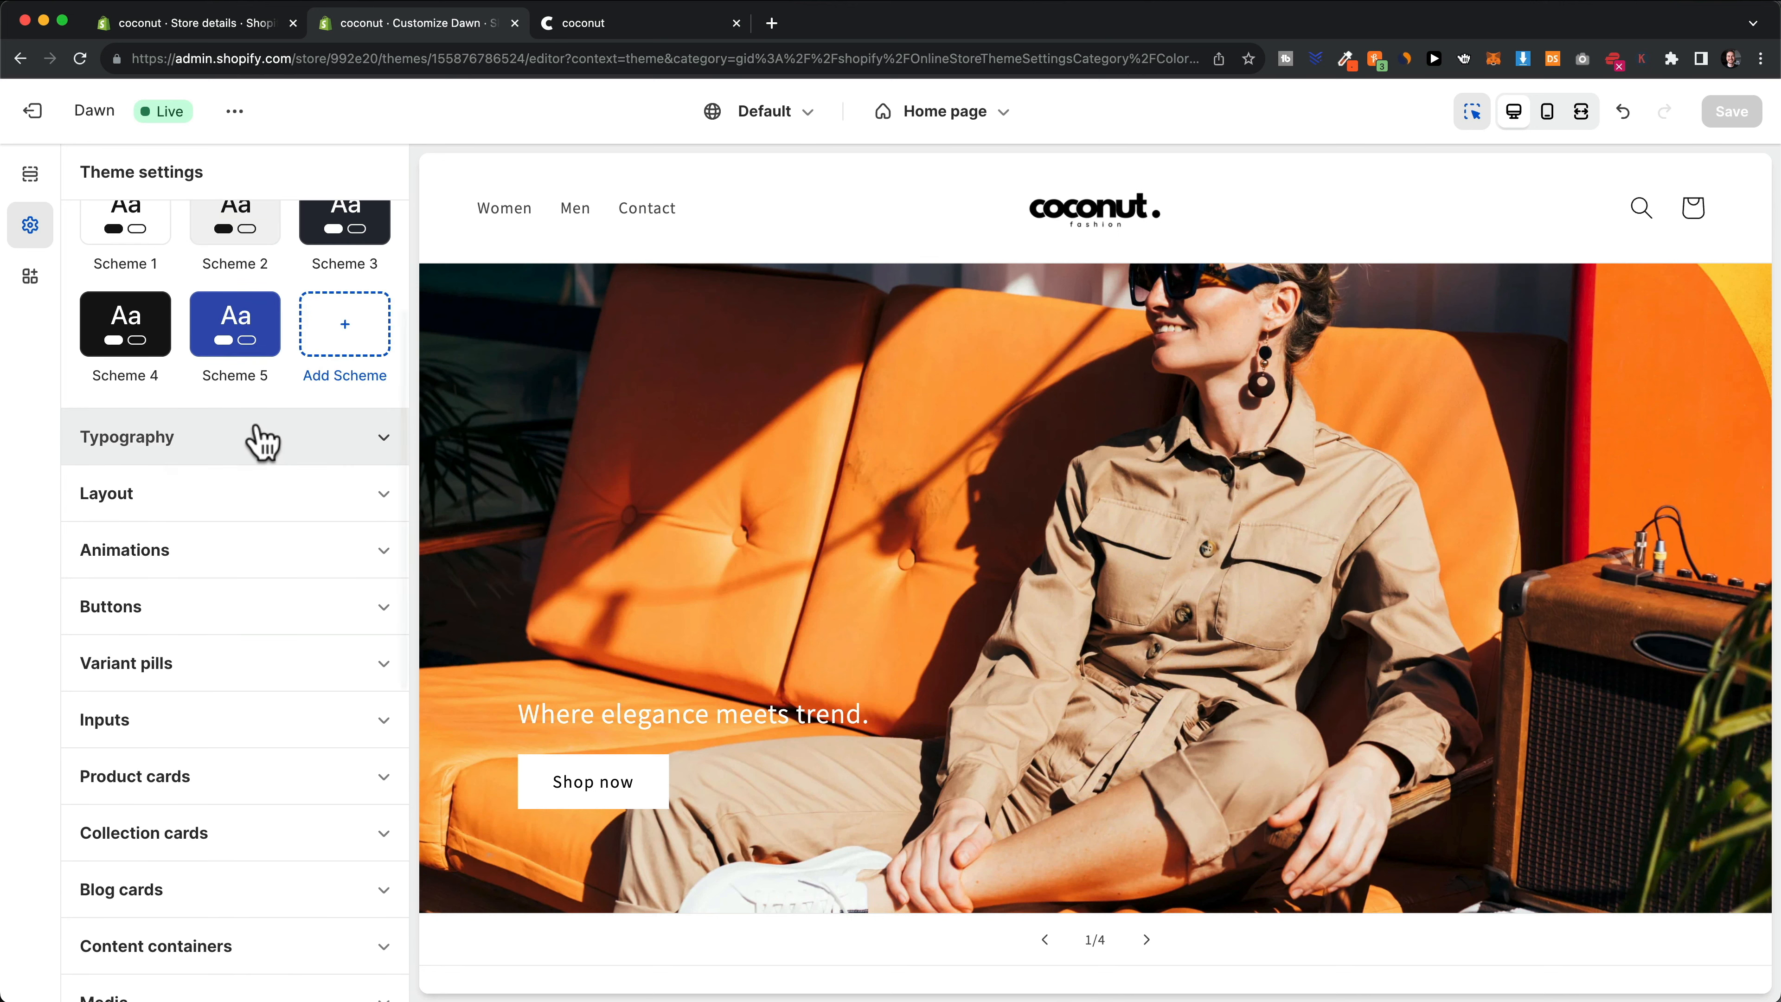
Examine the theme's typography, animation and button settings
left_click(244, 421)
scroll(247, 537, "down", 2)
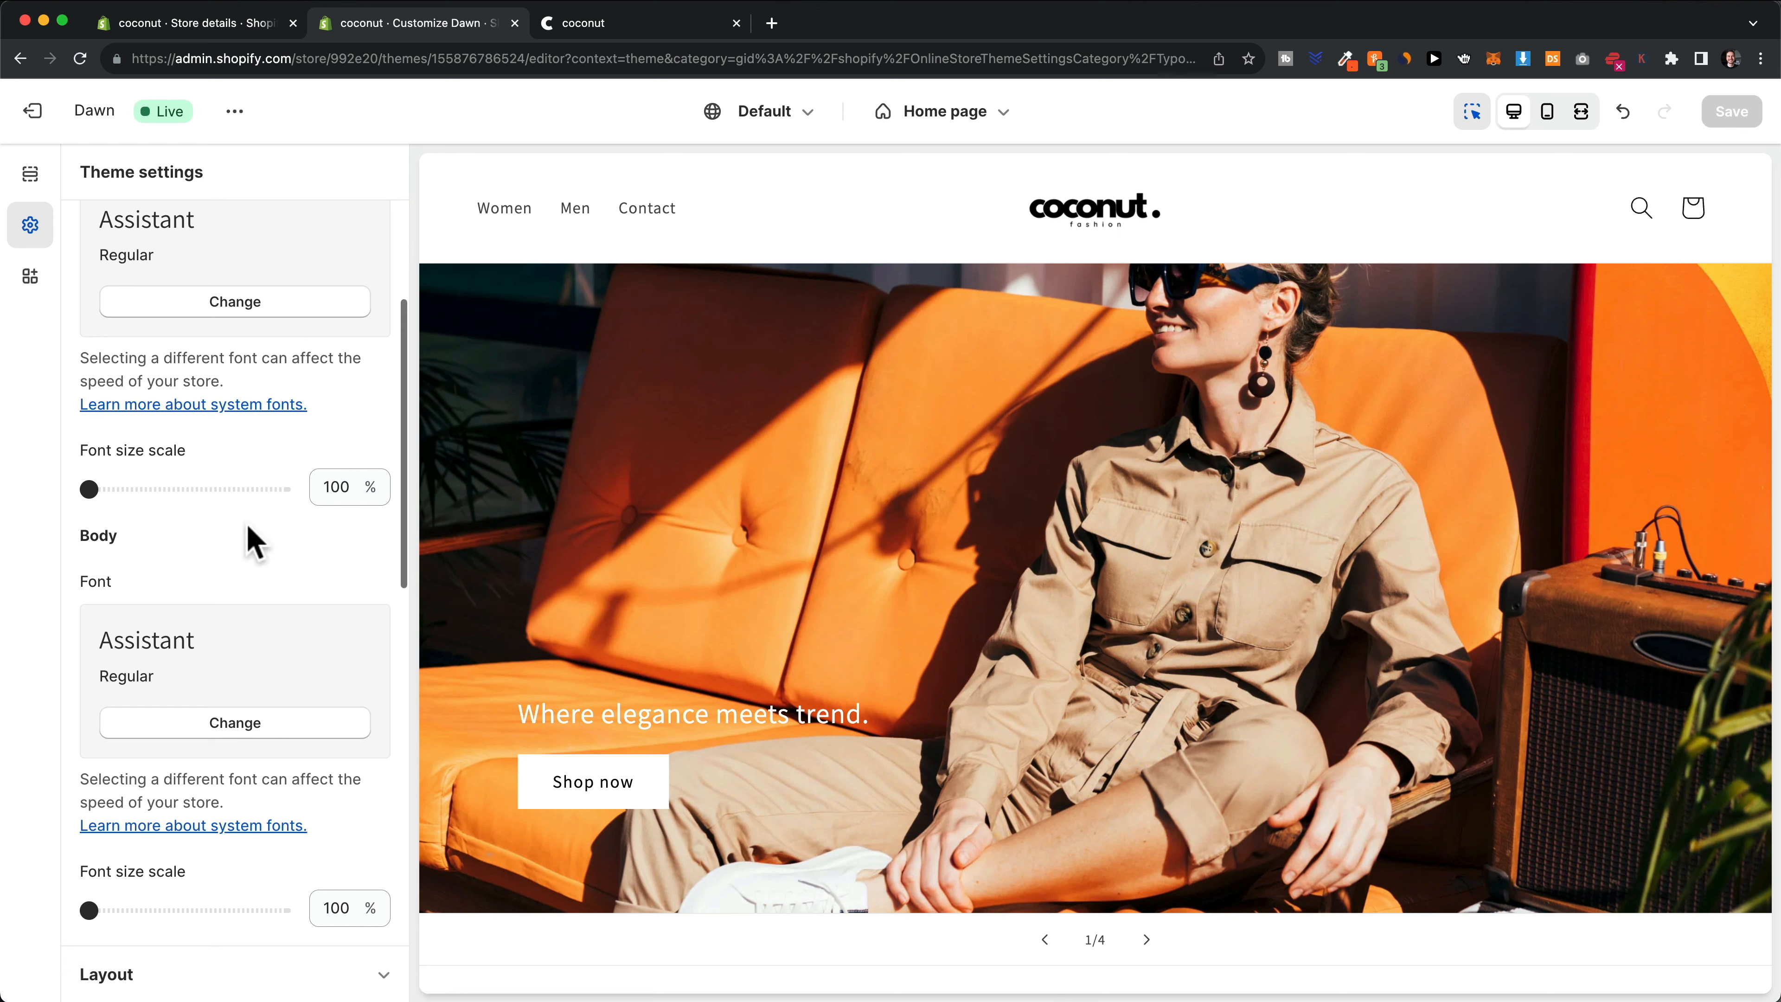
scroll(238, 491, "up", 4)
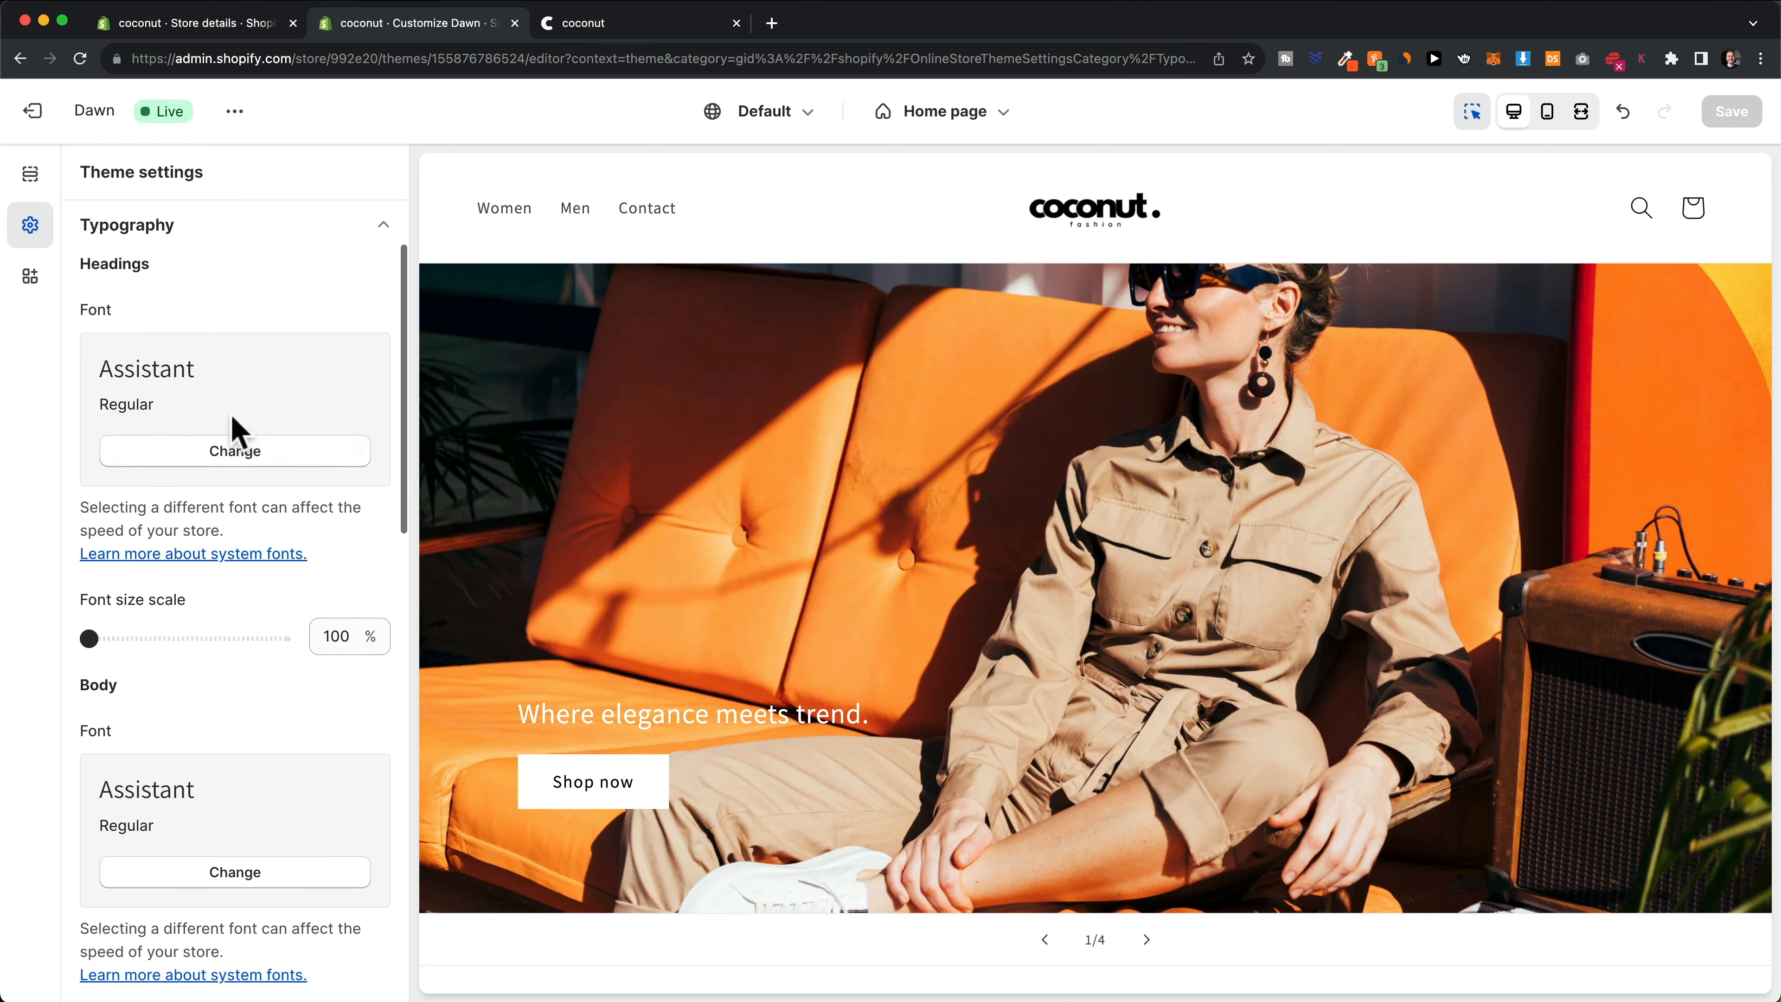
scroll(322, 400, "up", 1)
left_click(381, 314)
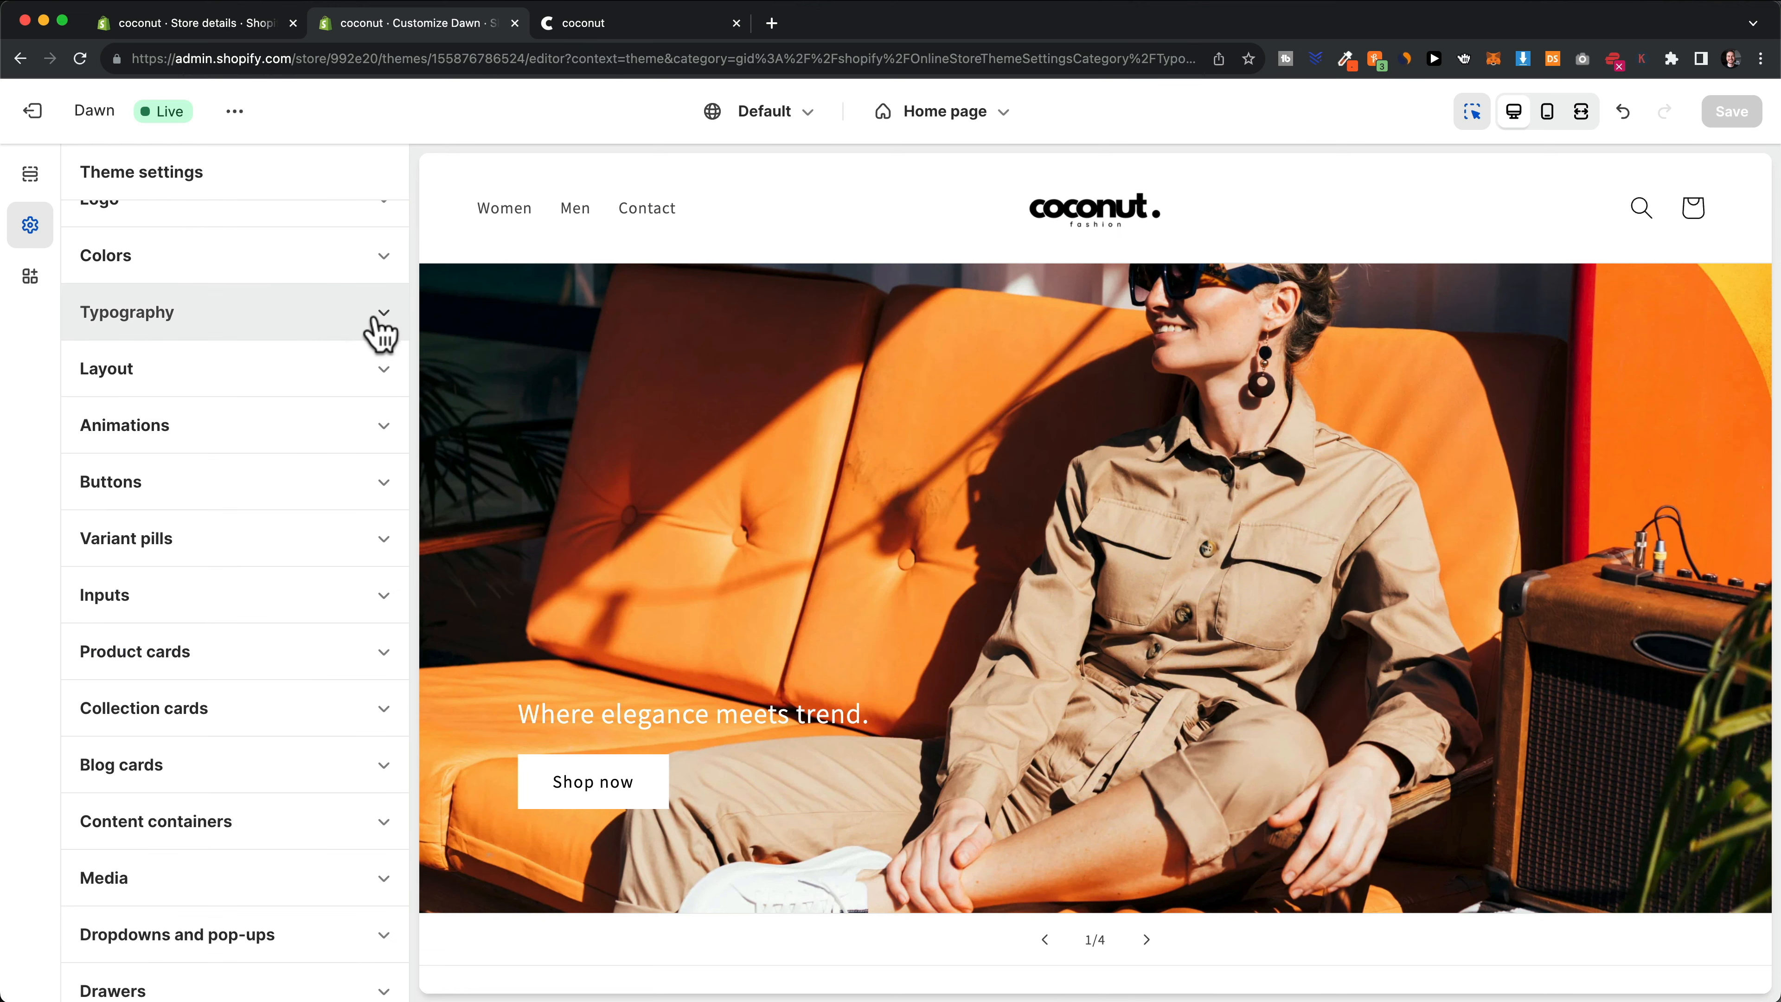
left_click(222, 427)
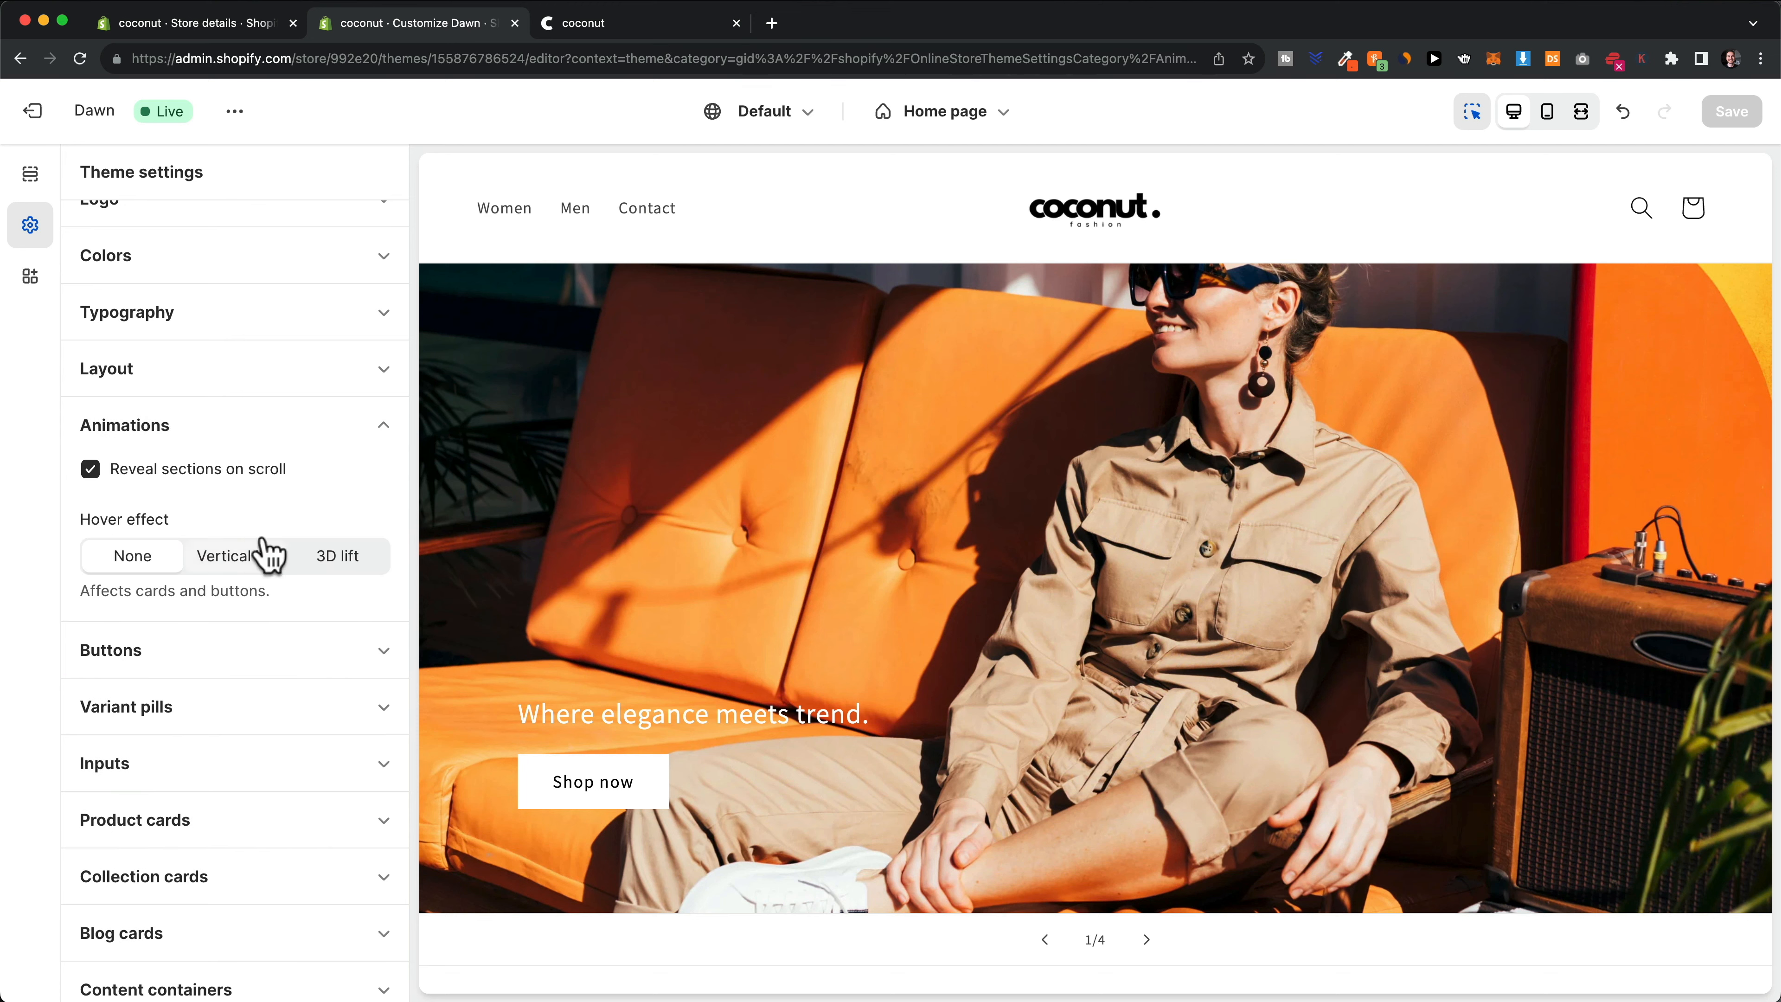
left_click(190, 670)
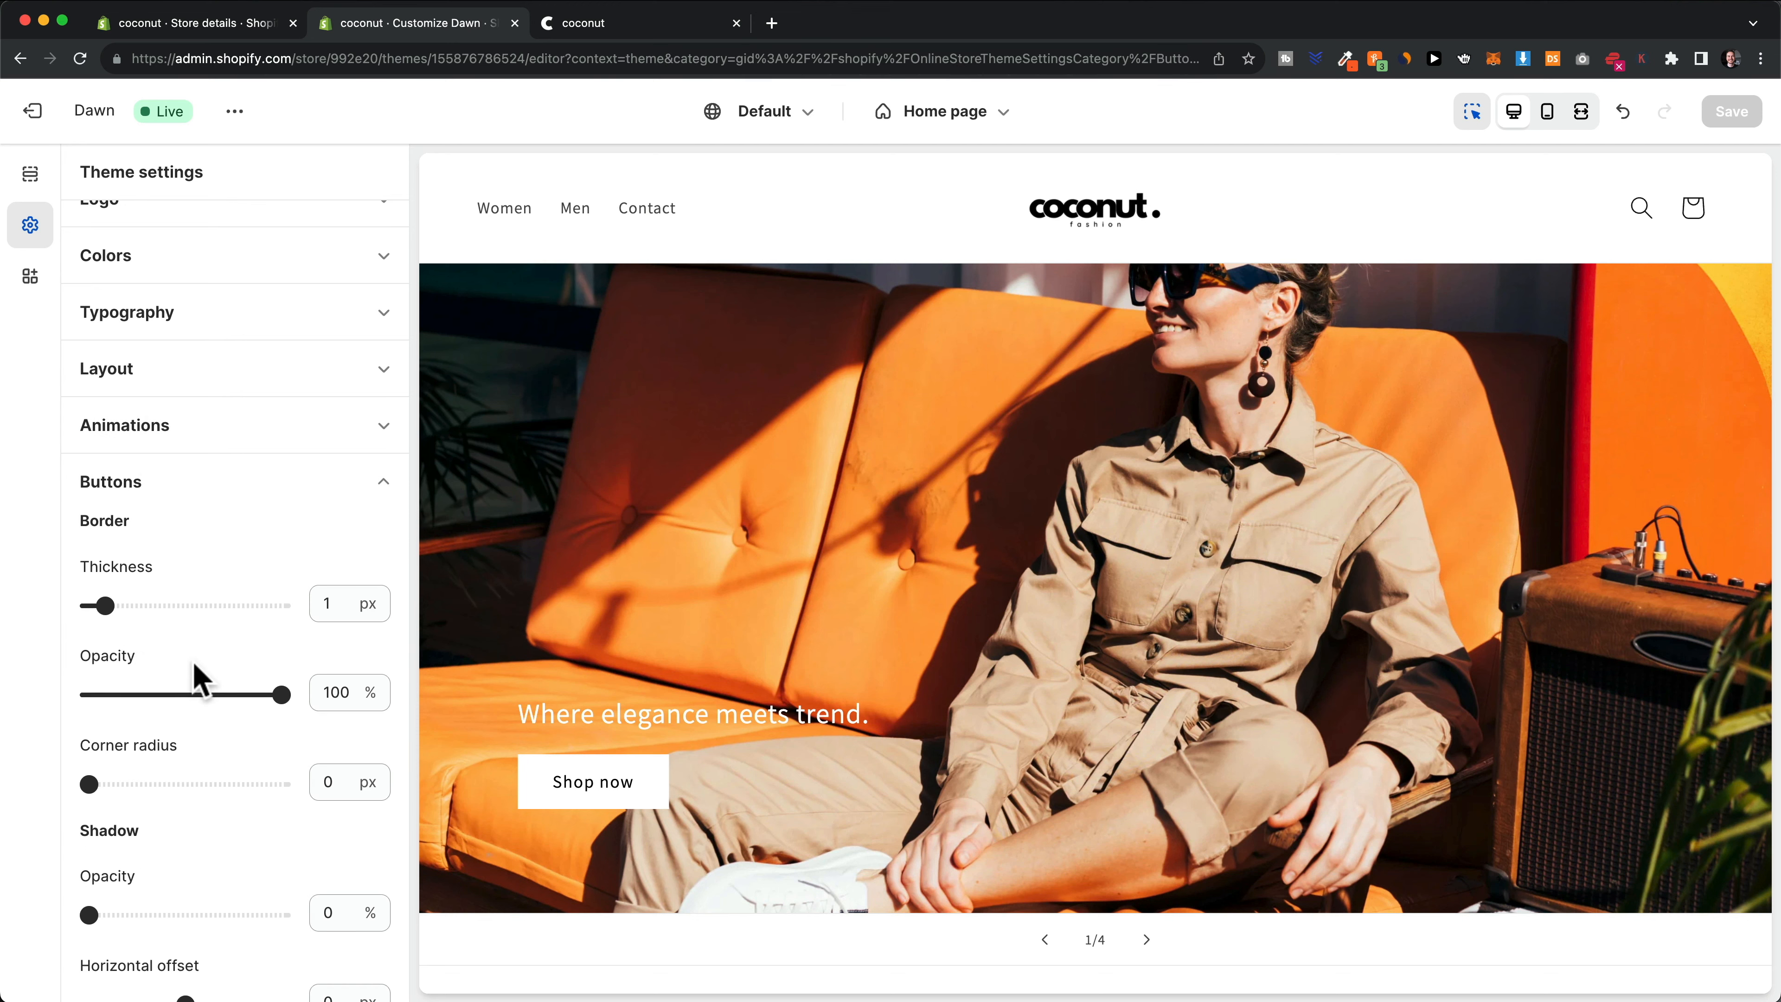
left_click(368, 489)
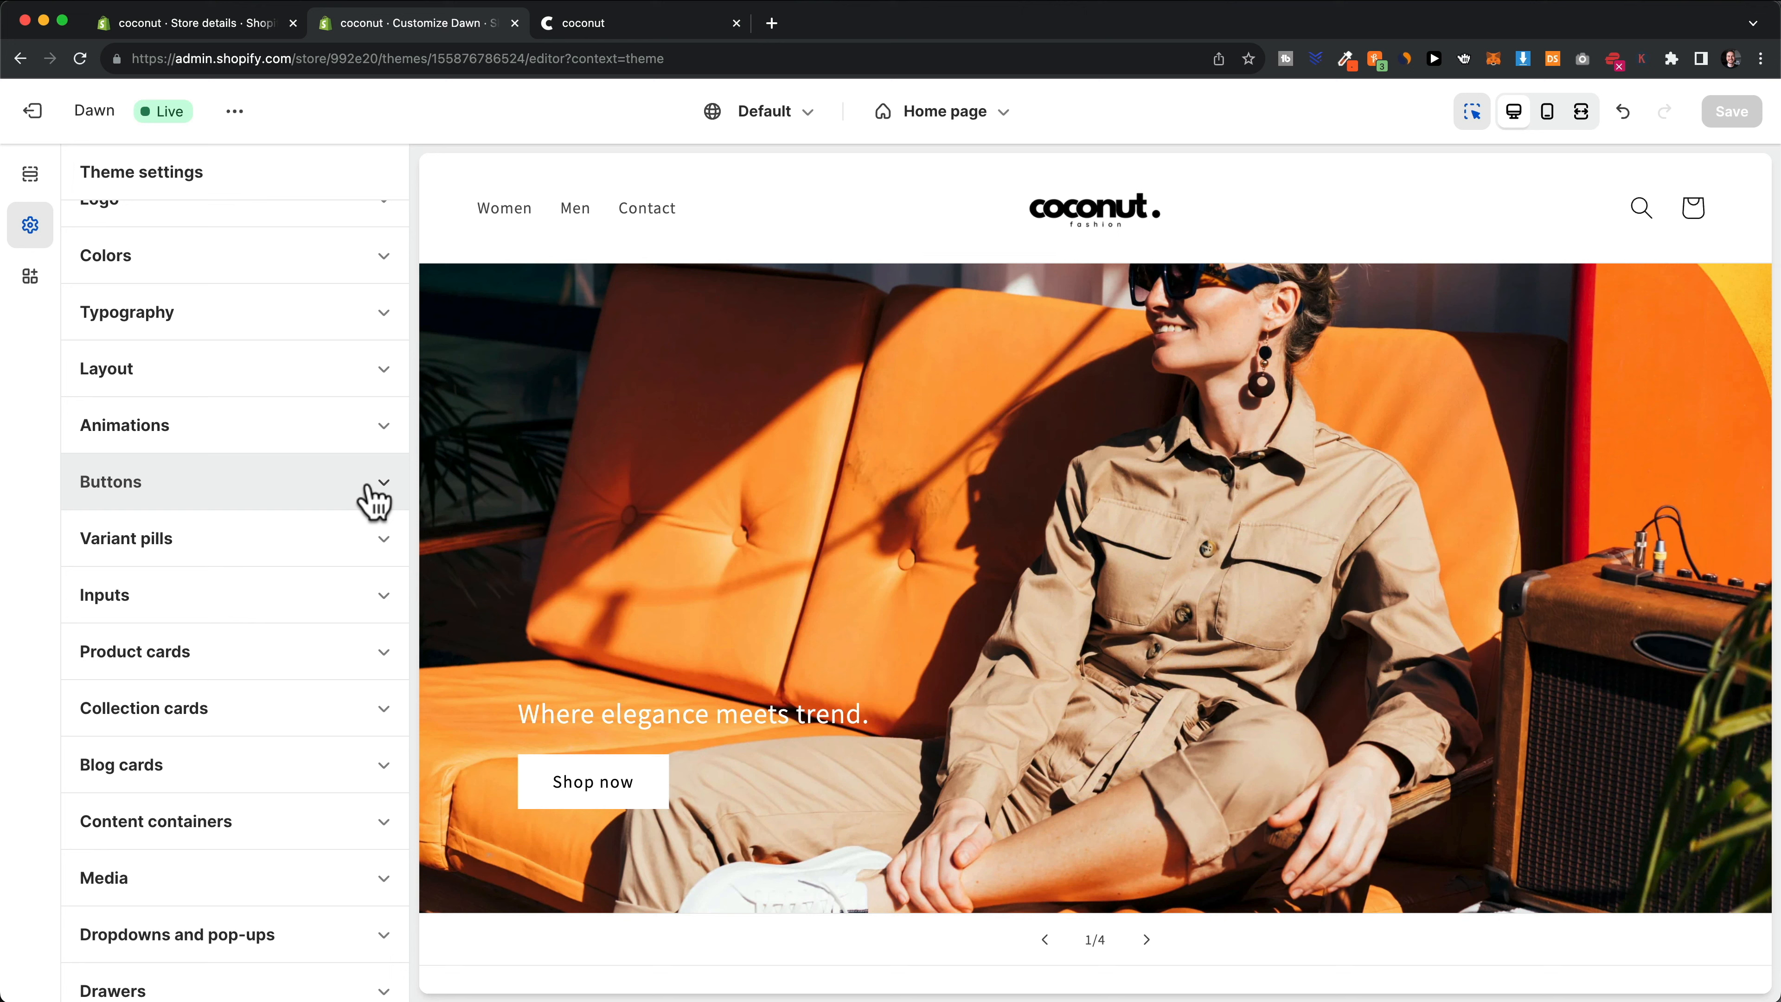
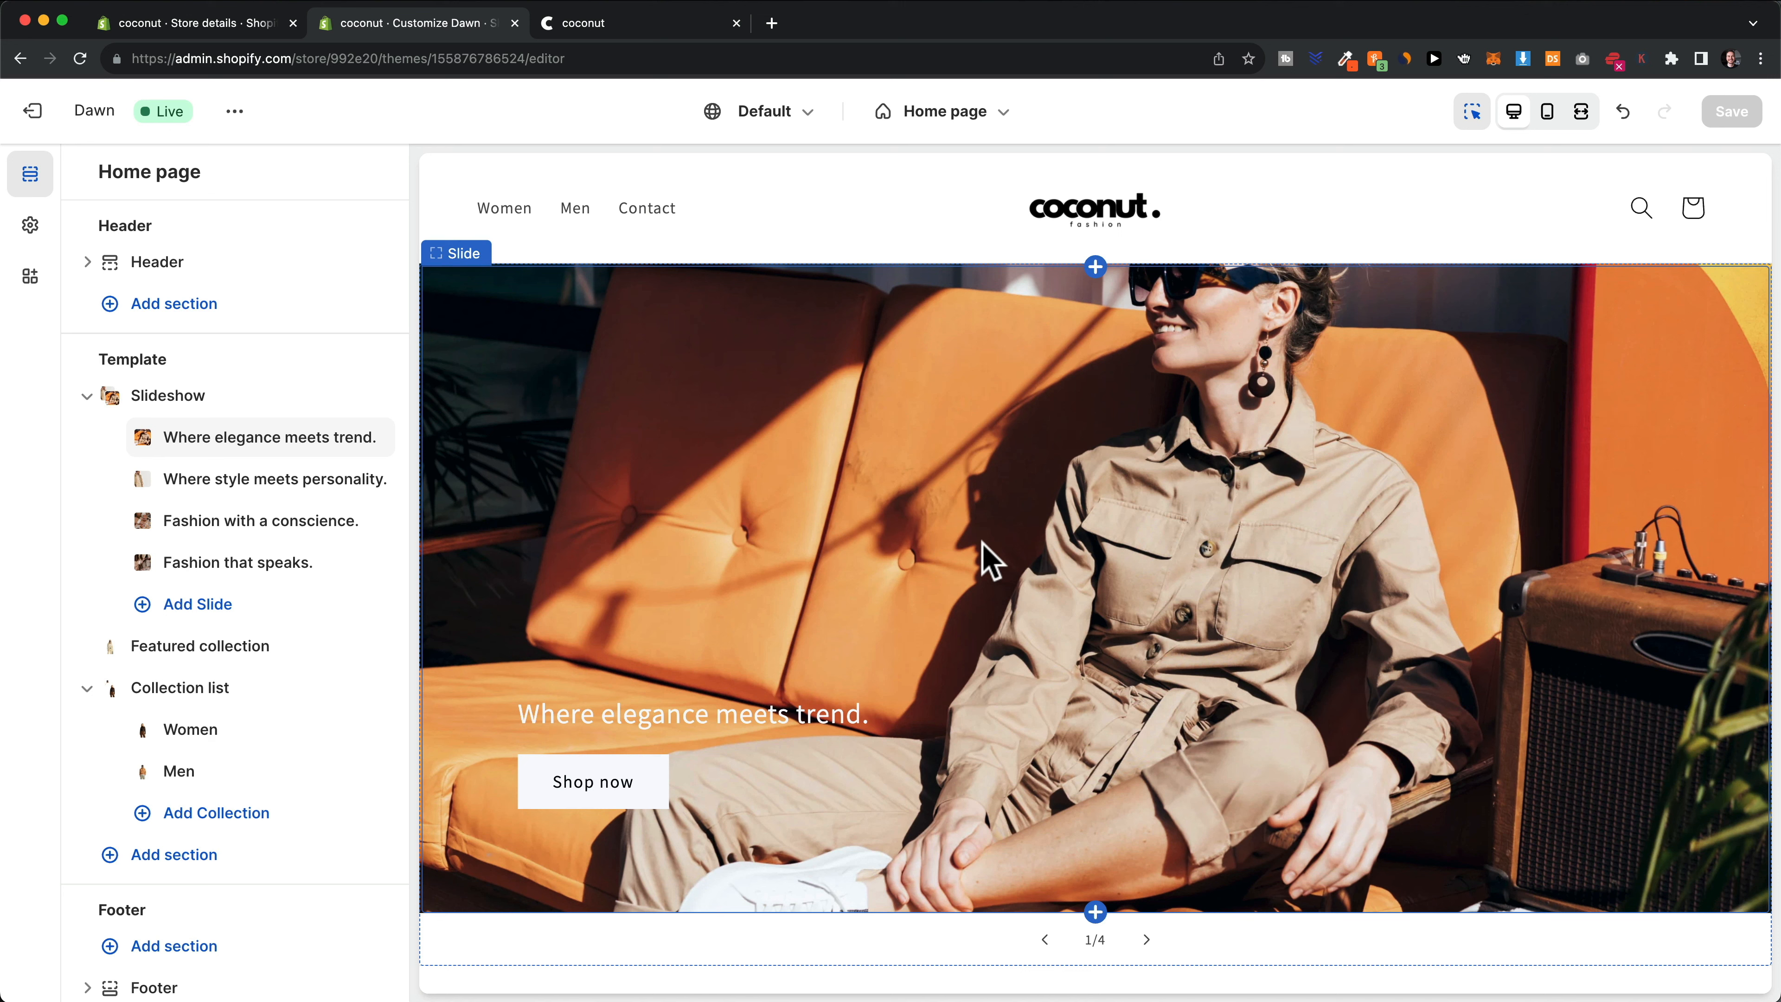
Open the default product template and examine the product page from its header to its footer, including the sections available to add
left_click(968, 116)
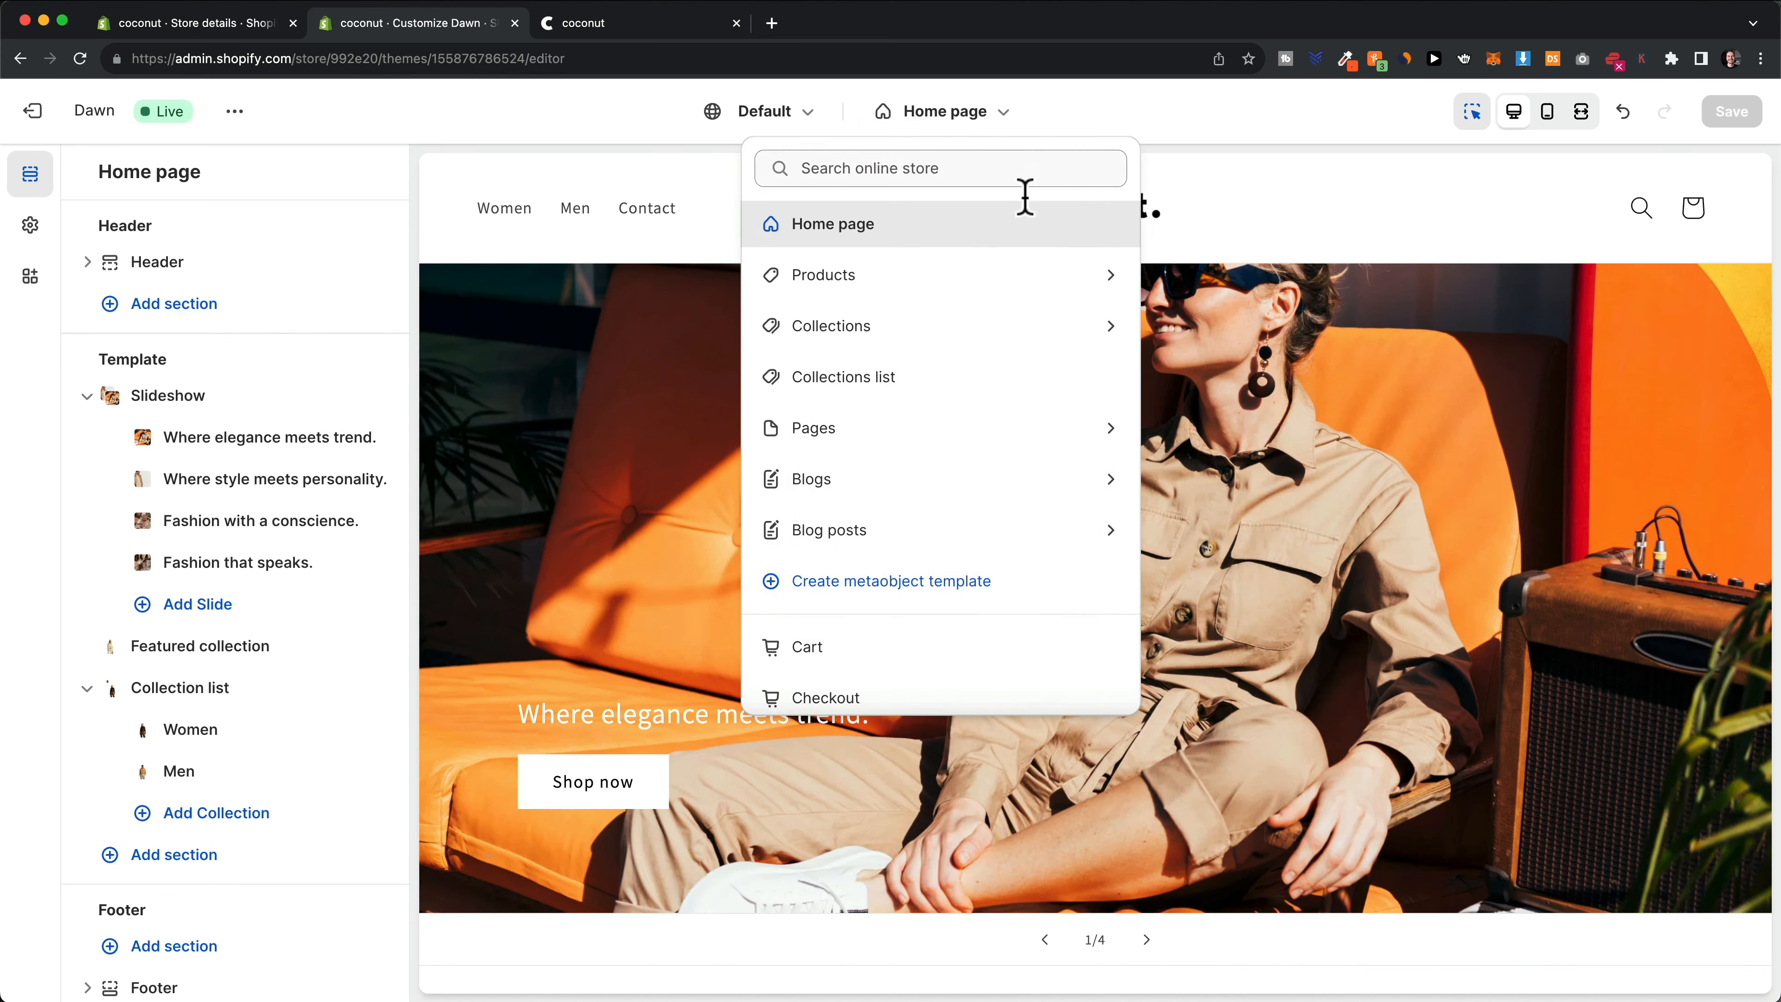
left_click(884, 291)
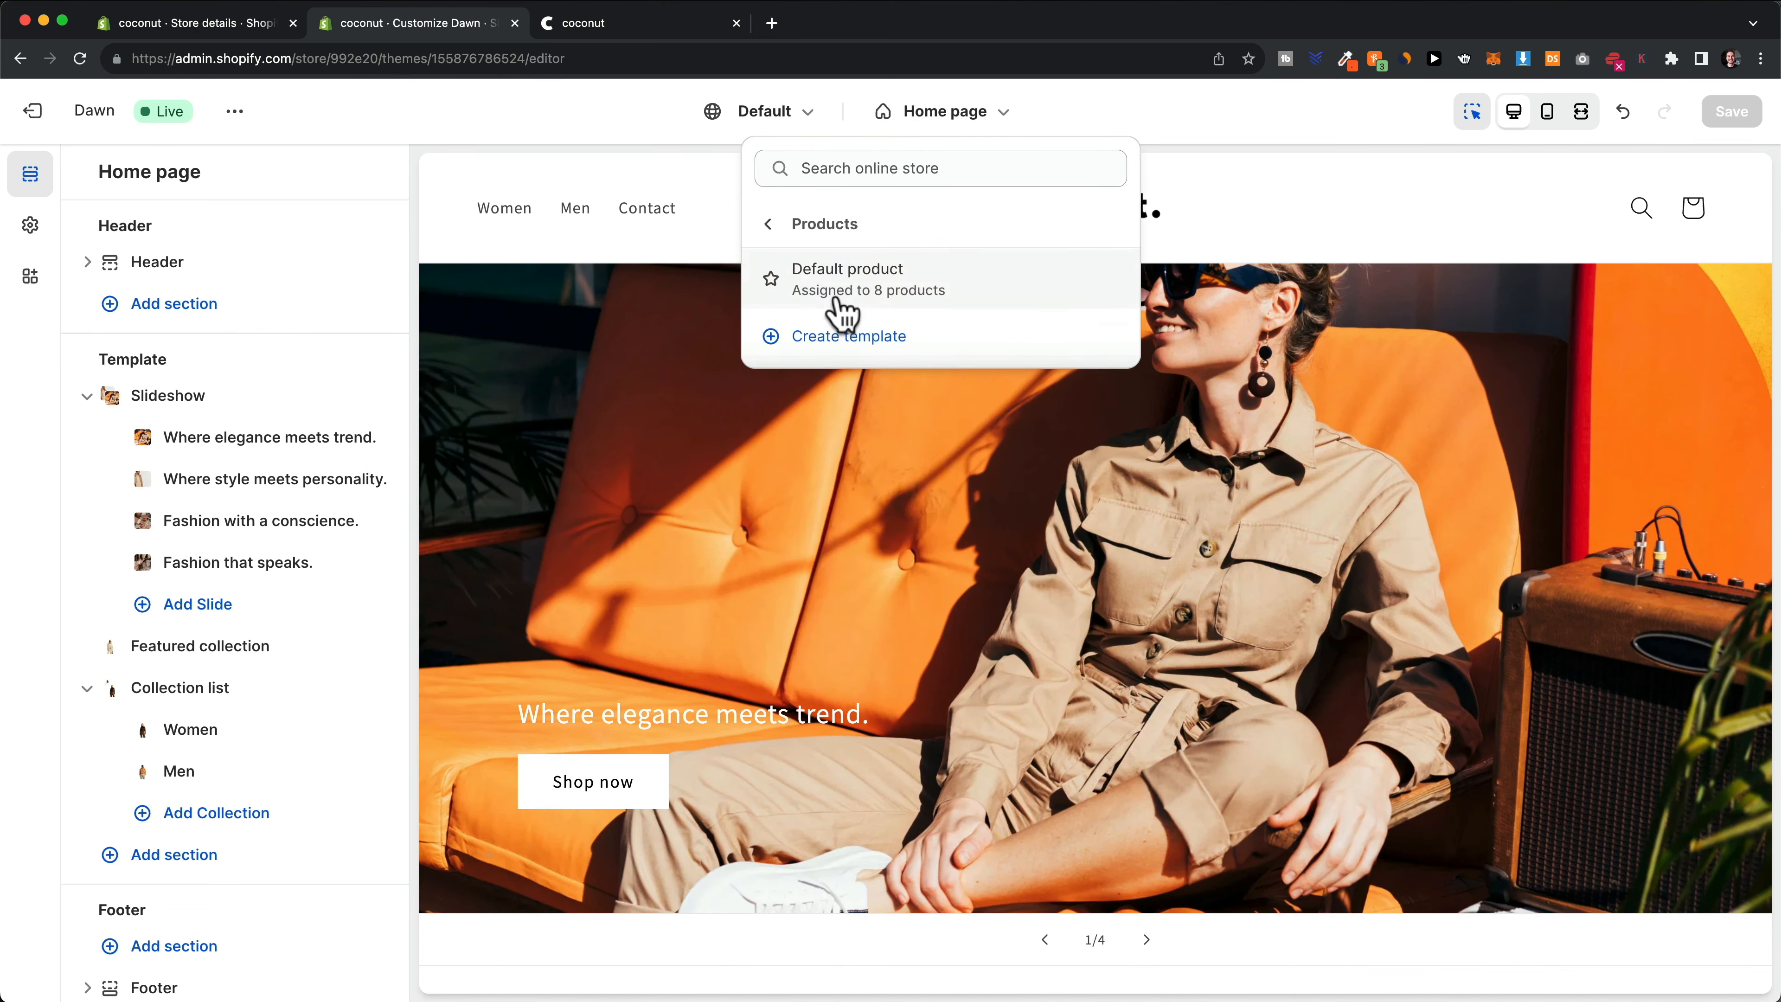
left_click(859, 306)
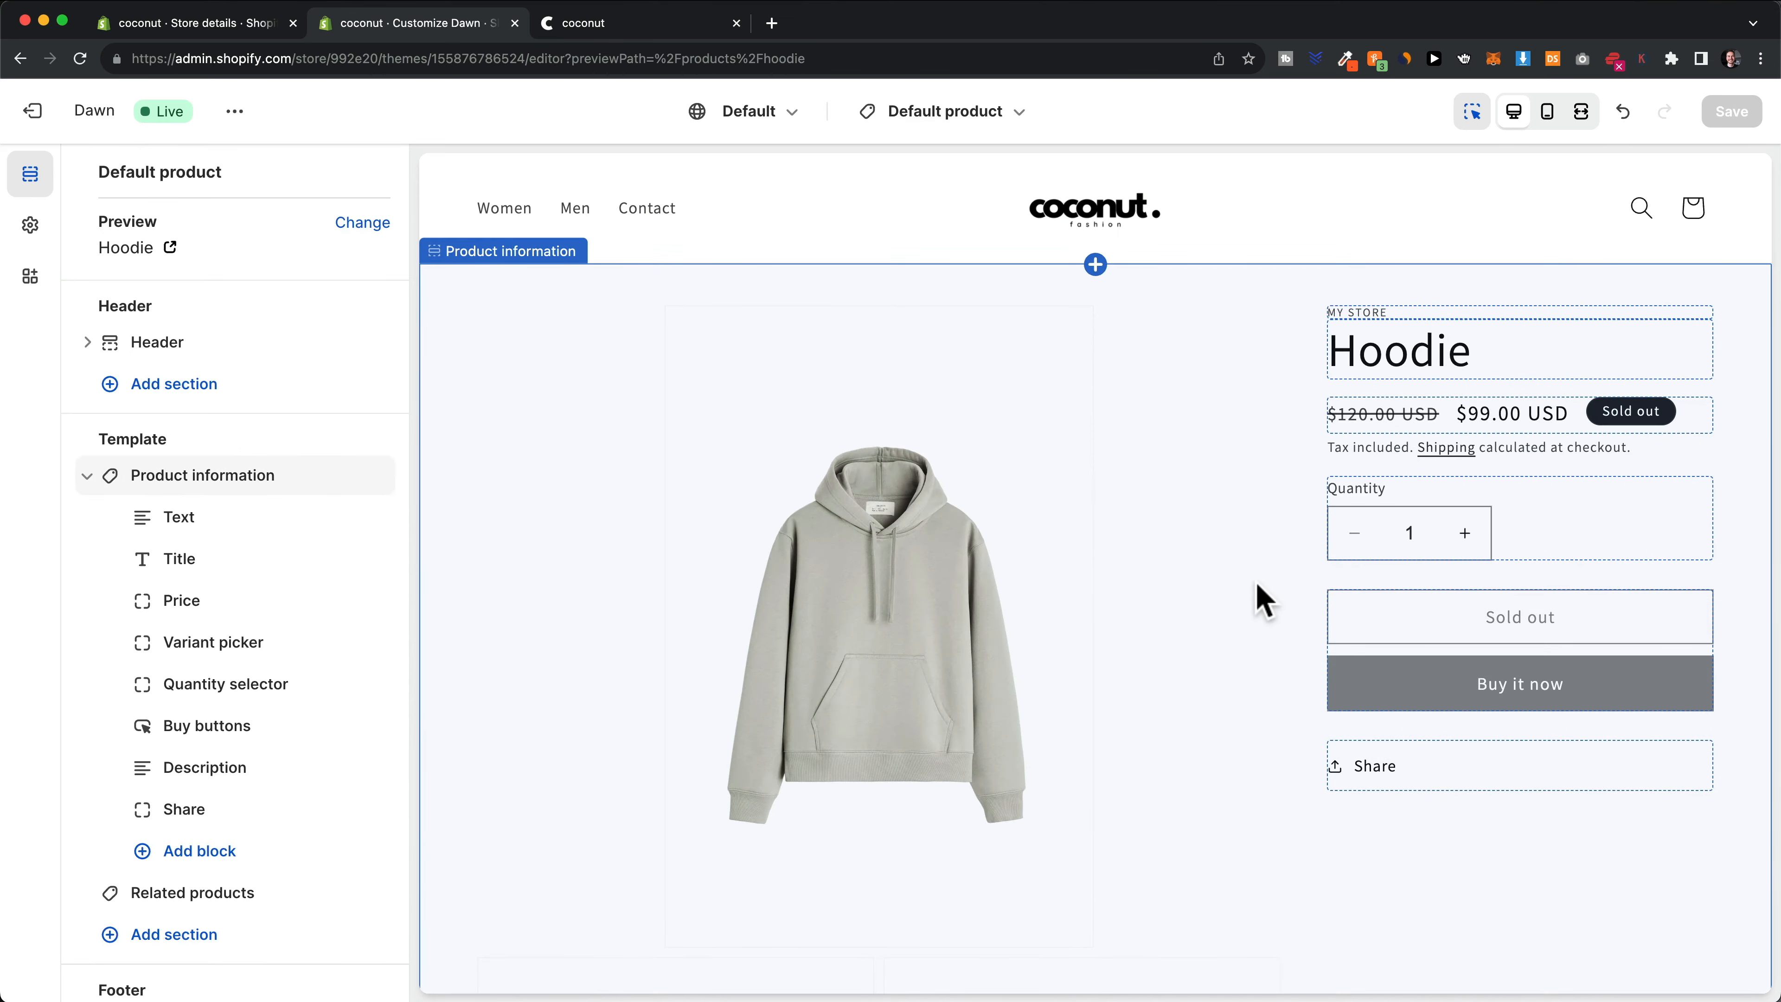
scroll(1185, 548, "down", 4)
scroll(1181, 542, "up", 4)
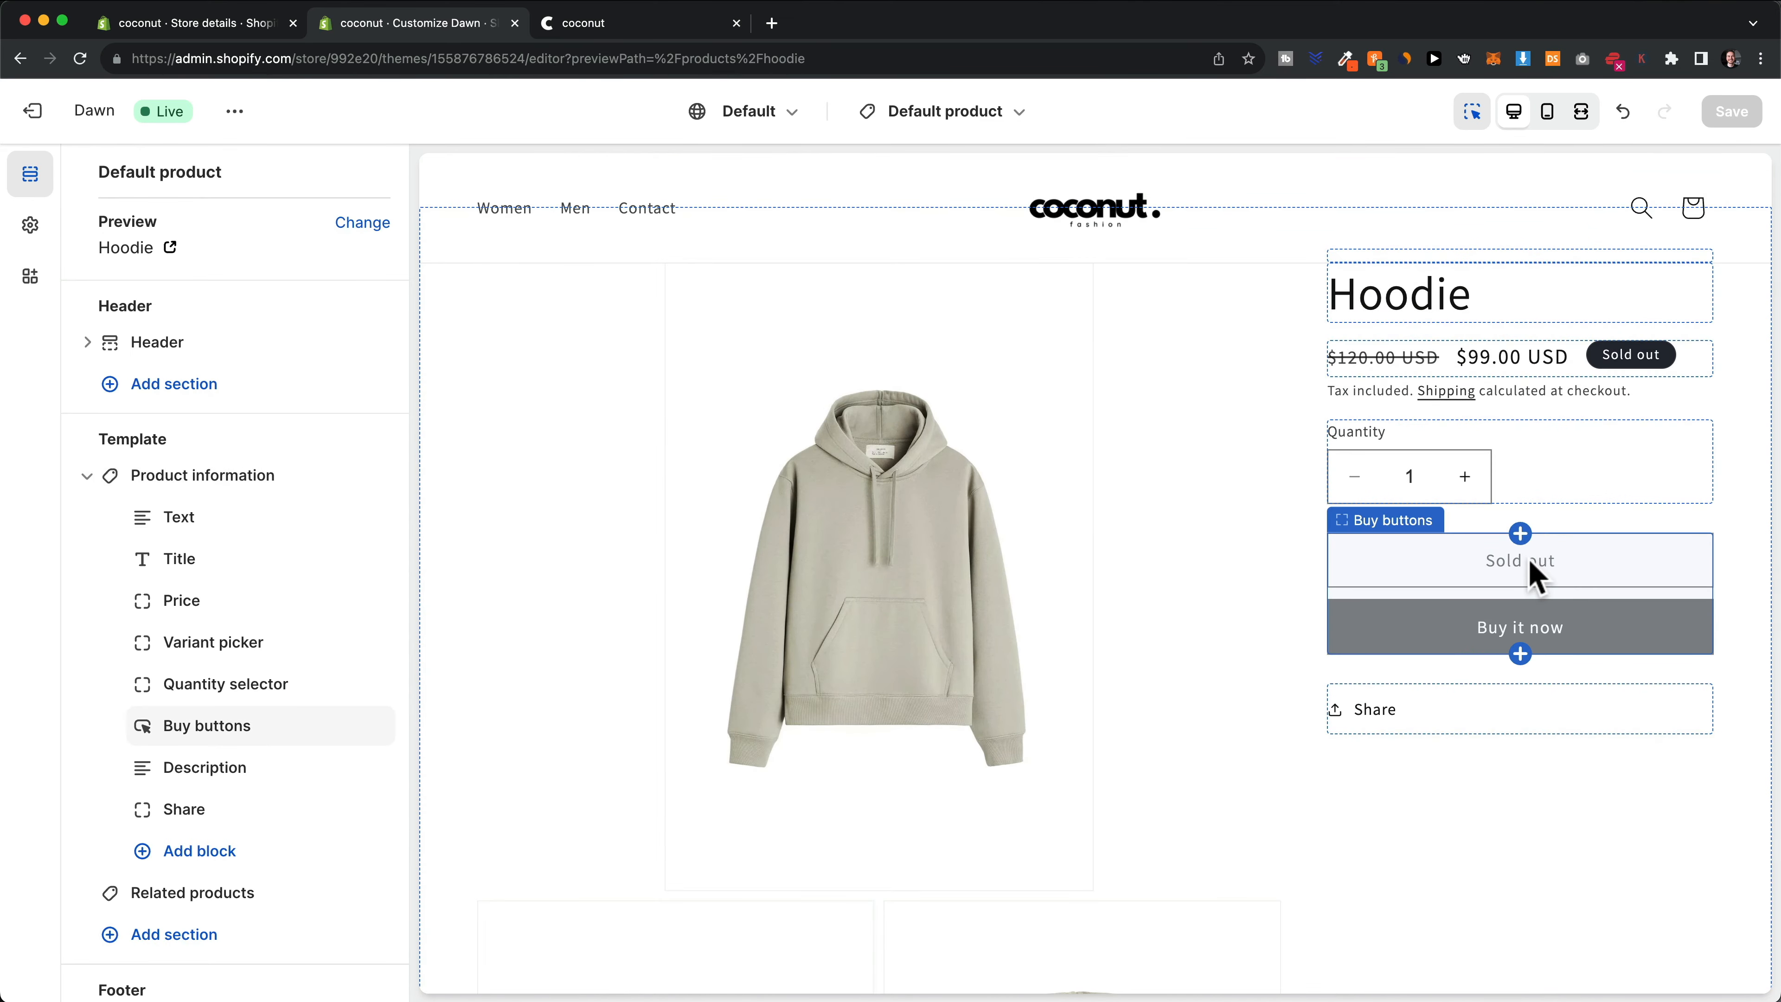
scroll(763, 334, "down", 10)
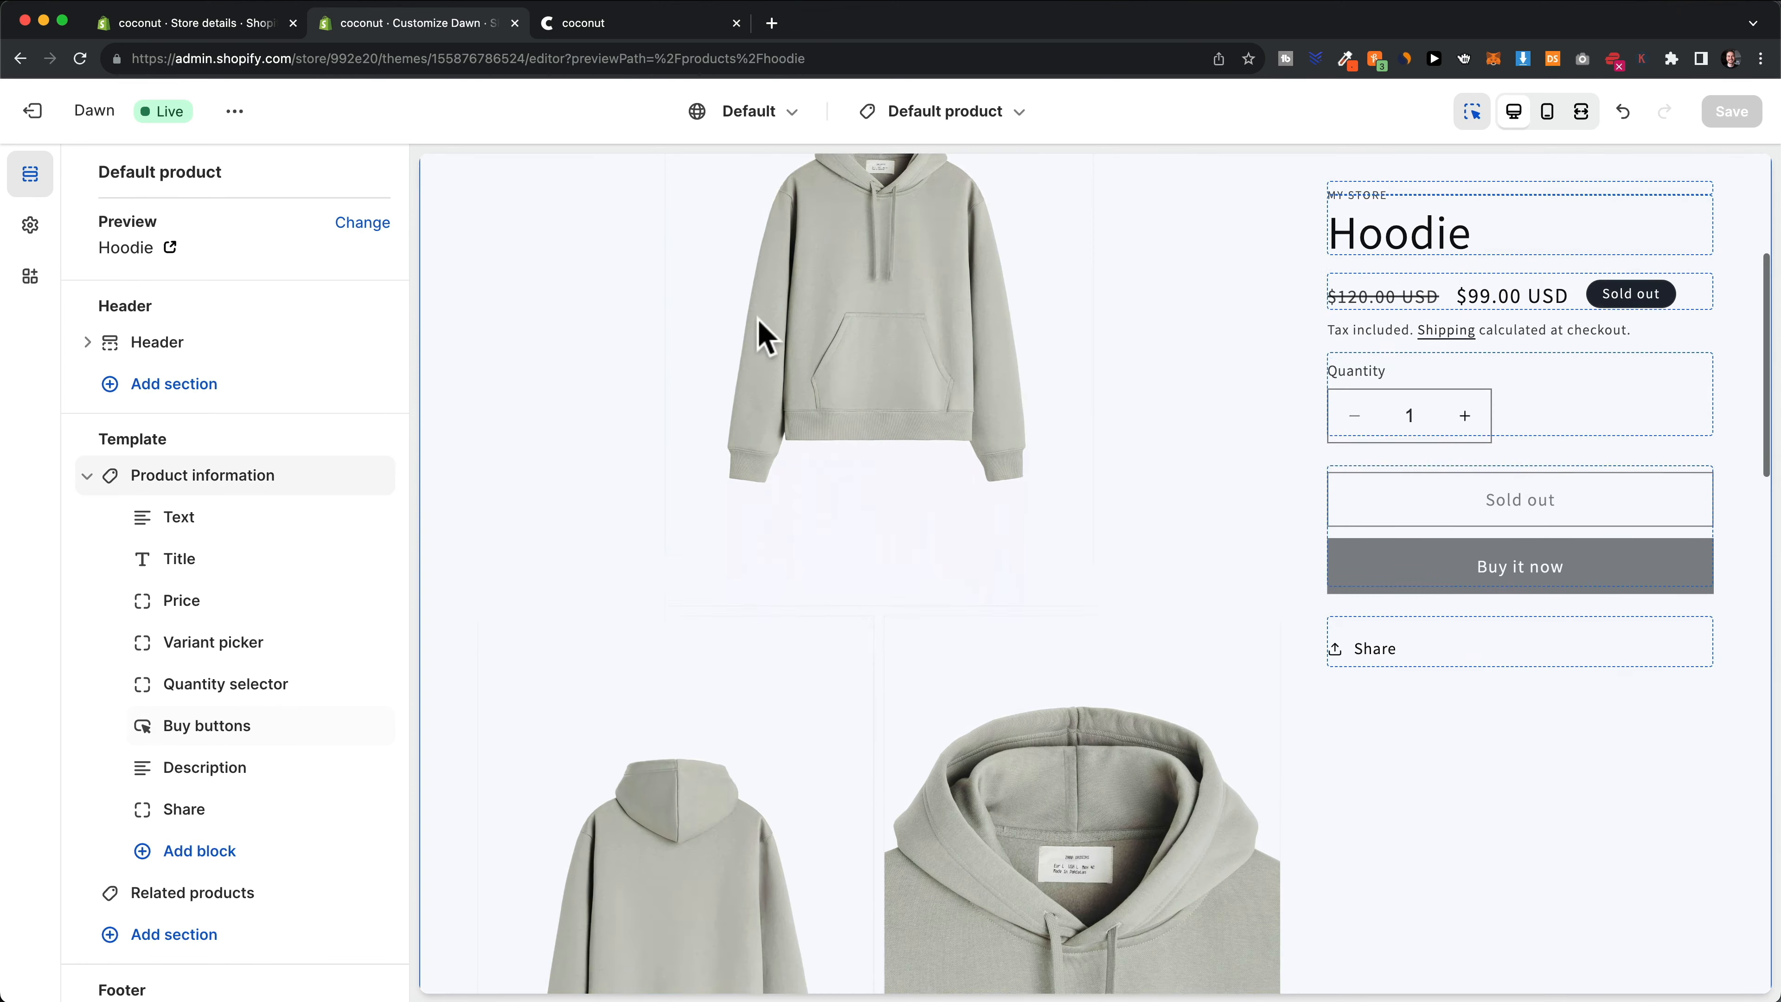
scroll(1157, 600, "down", 10)
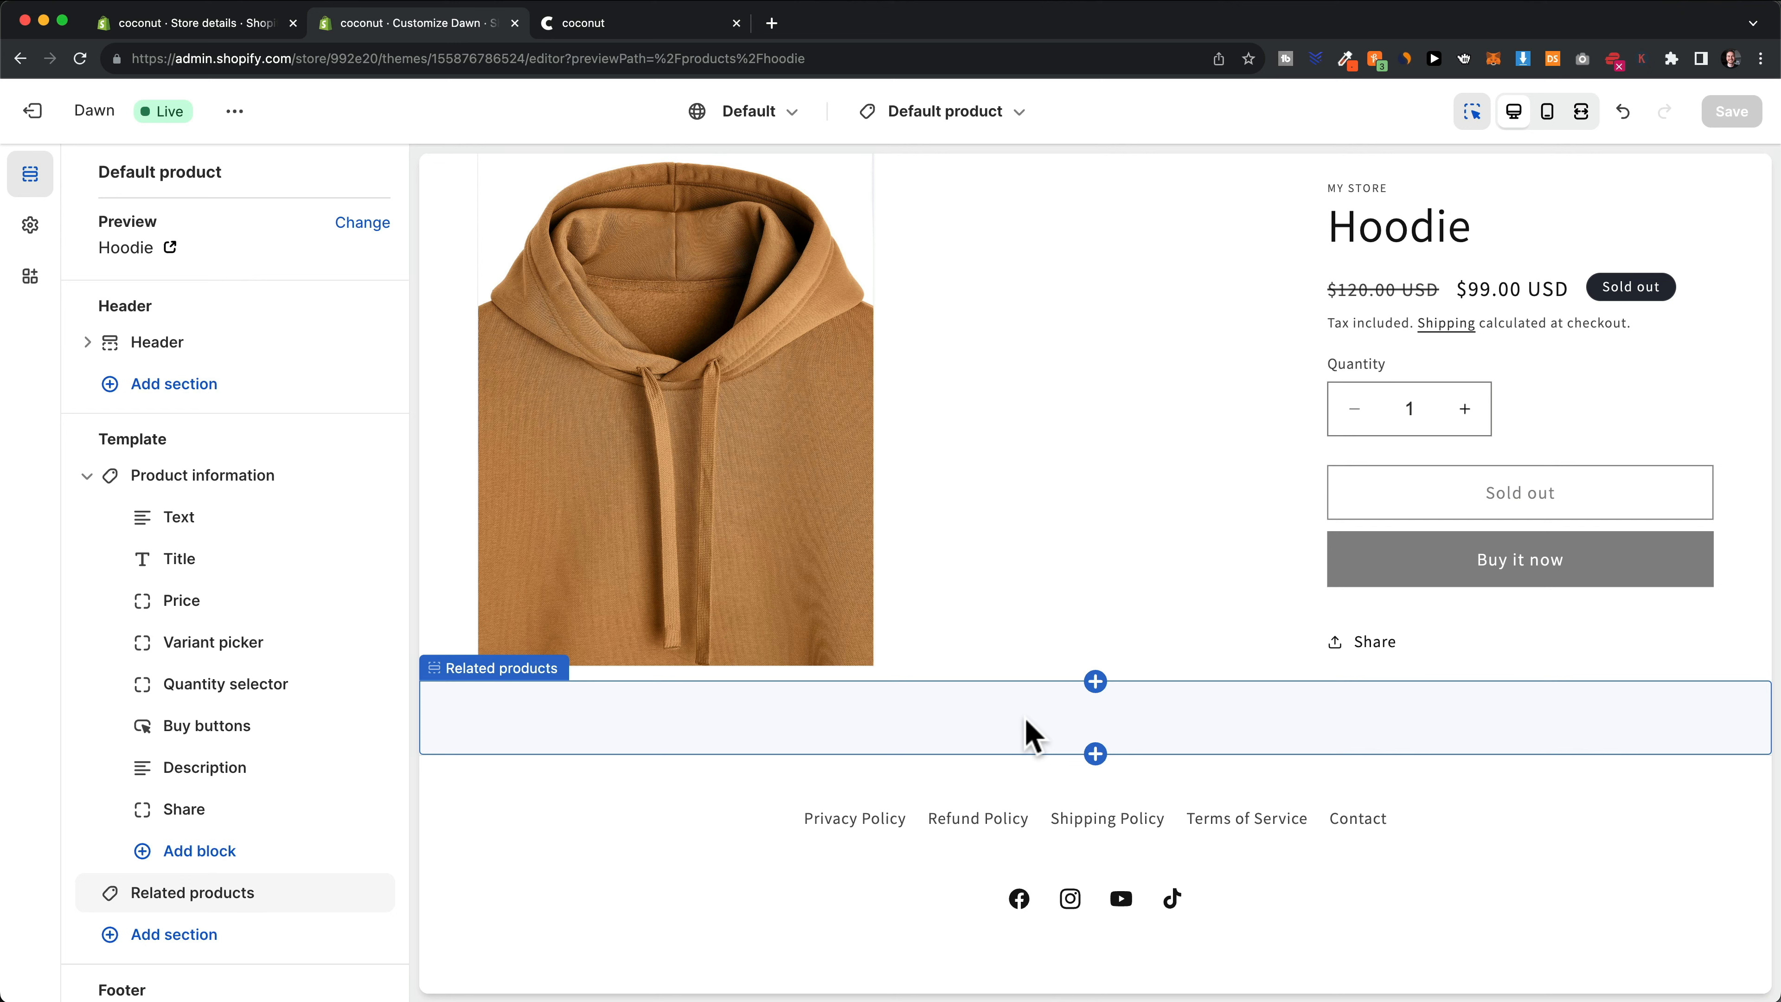
scroll(338, 807, "down", 2)
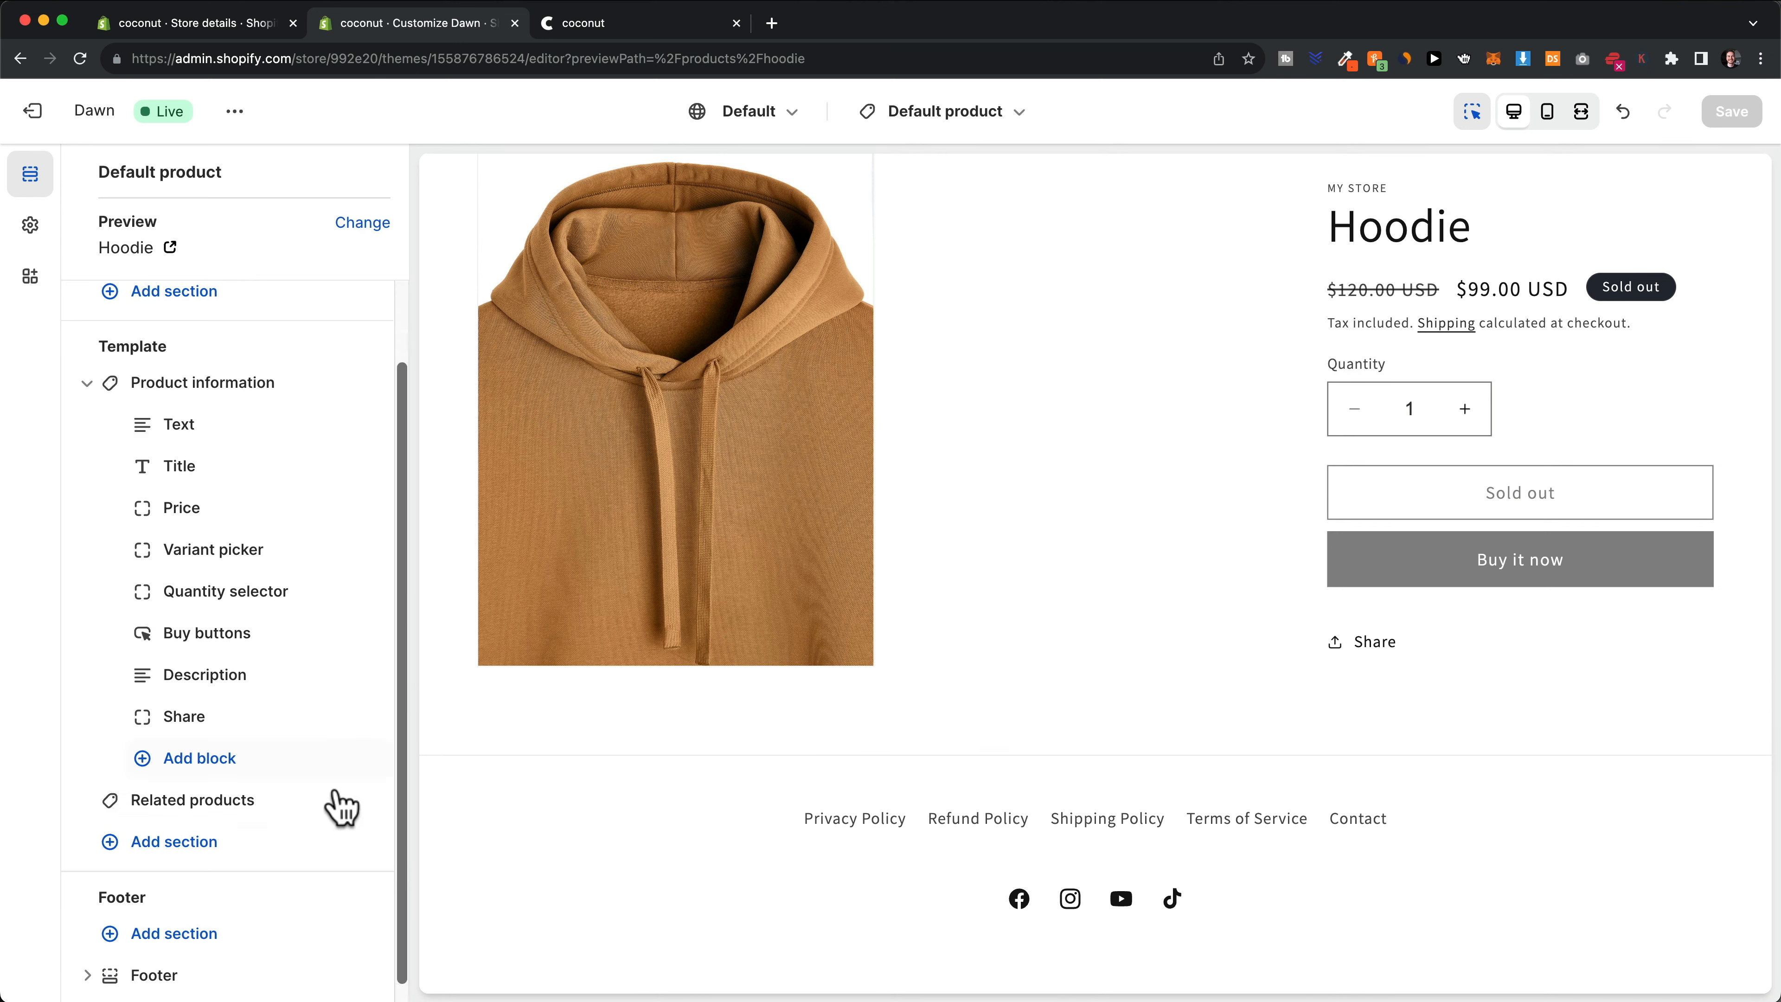
left_click(174, 822)
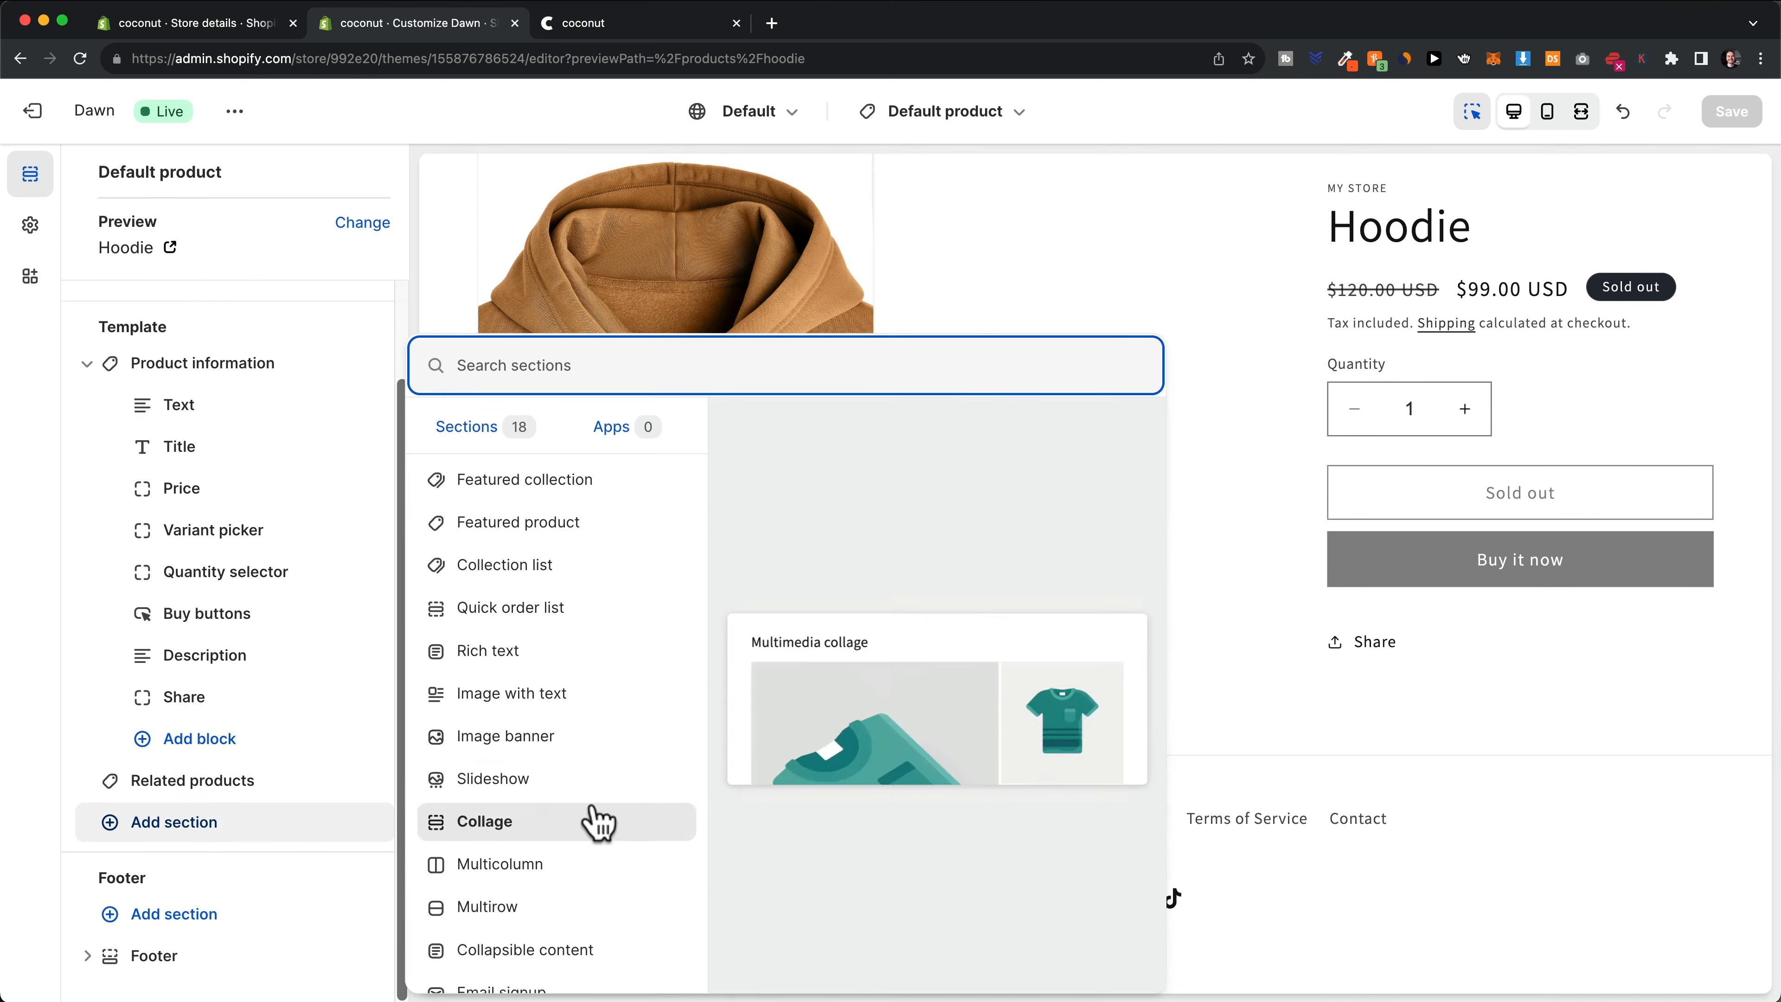
left_click(1451, 736)
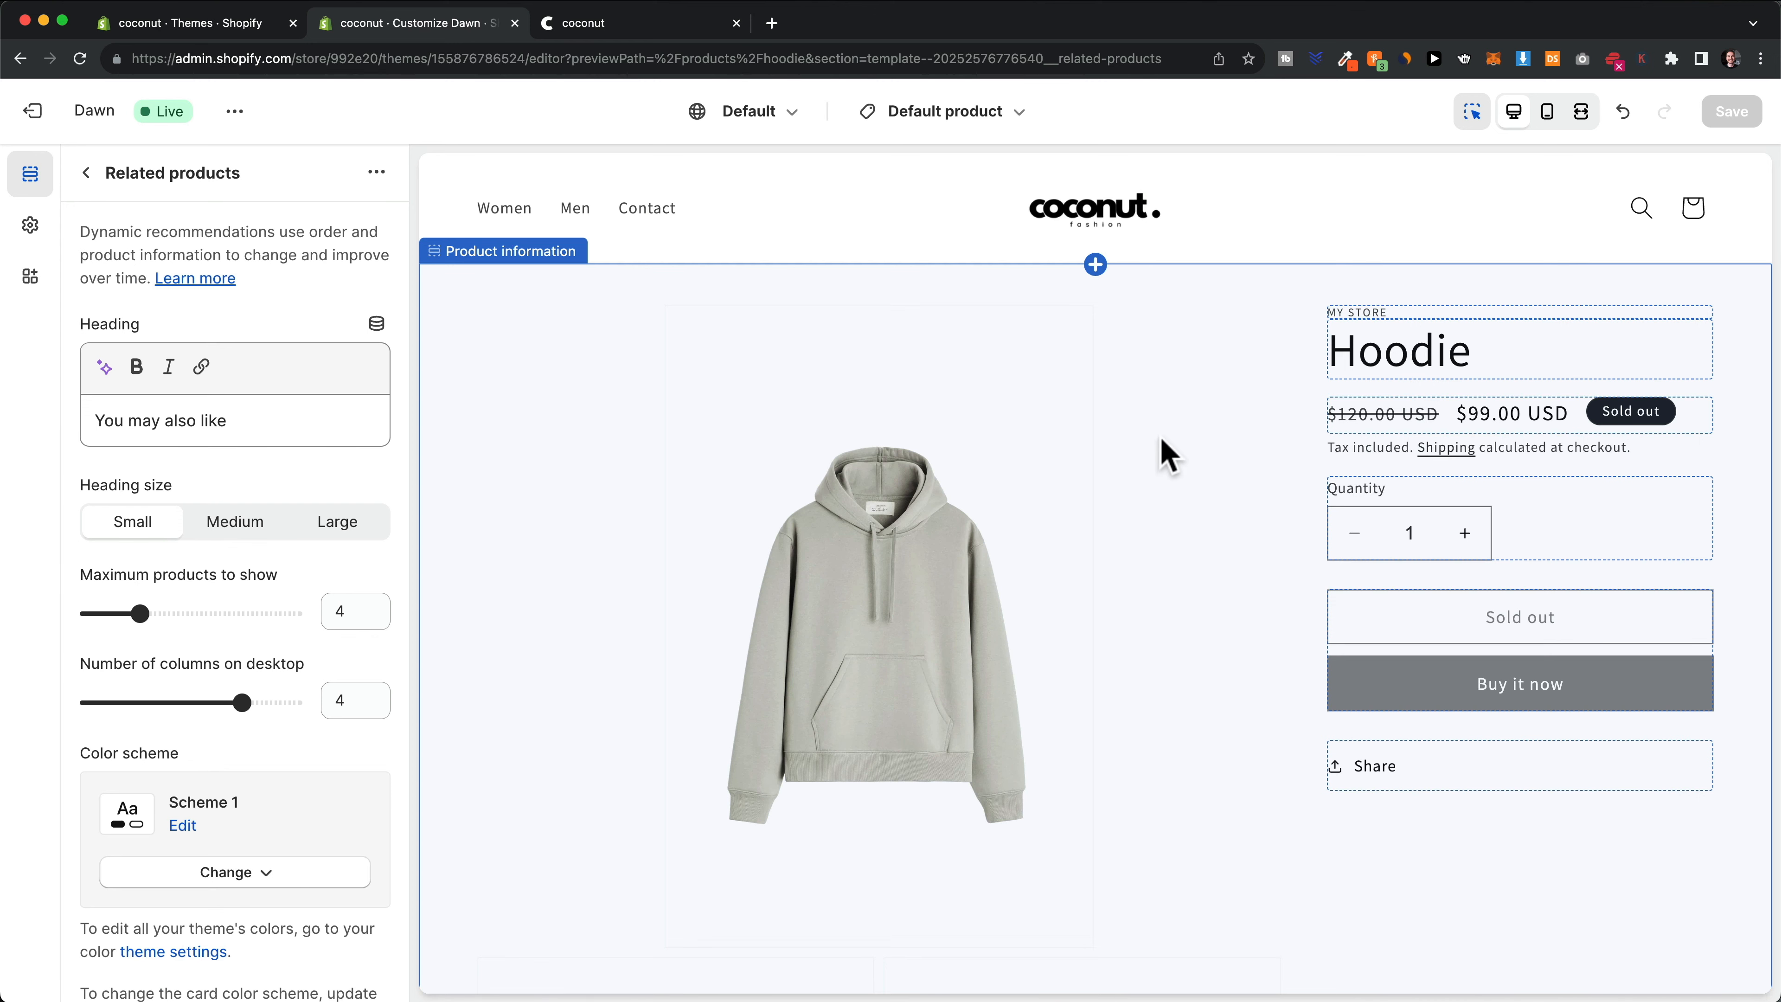
Switch the preview to the mobile view and look through the product page
left_click(1550, 119)
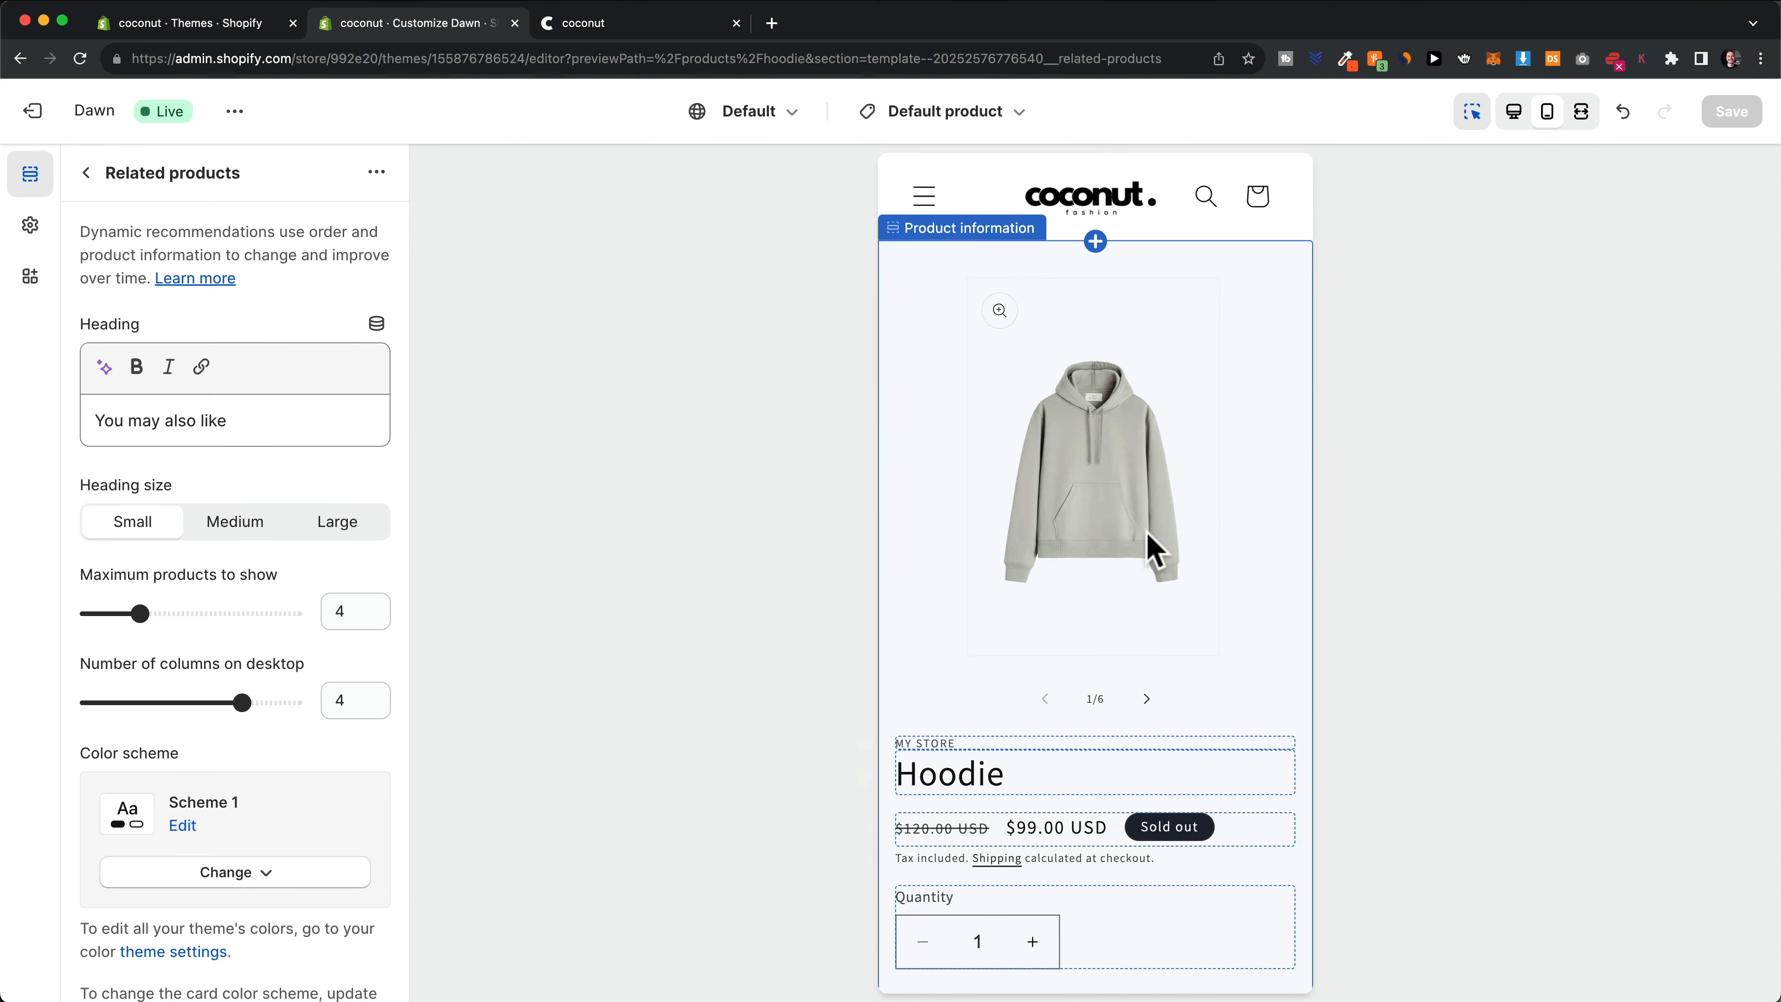
scroll(1154, 550, "down", 10)
scroll(1154, 551, "up", 10)
Open the home page template and review its mobile layout from the slideshow down to the footer
left_click(990, 116)
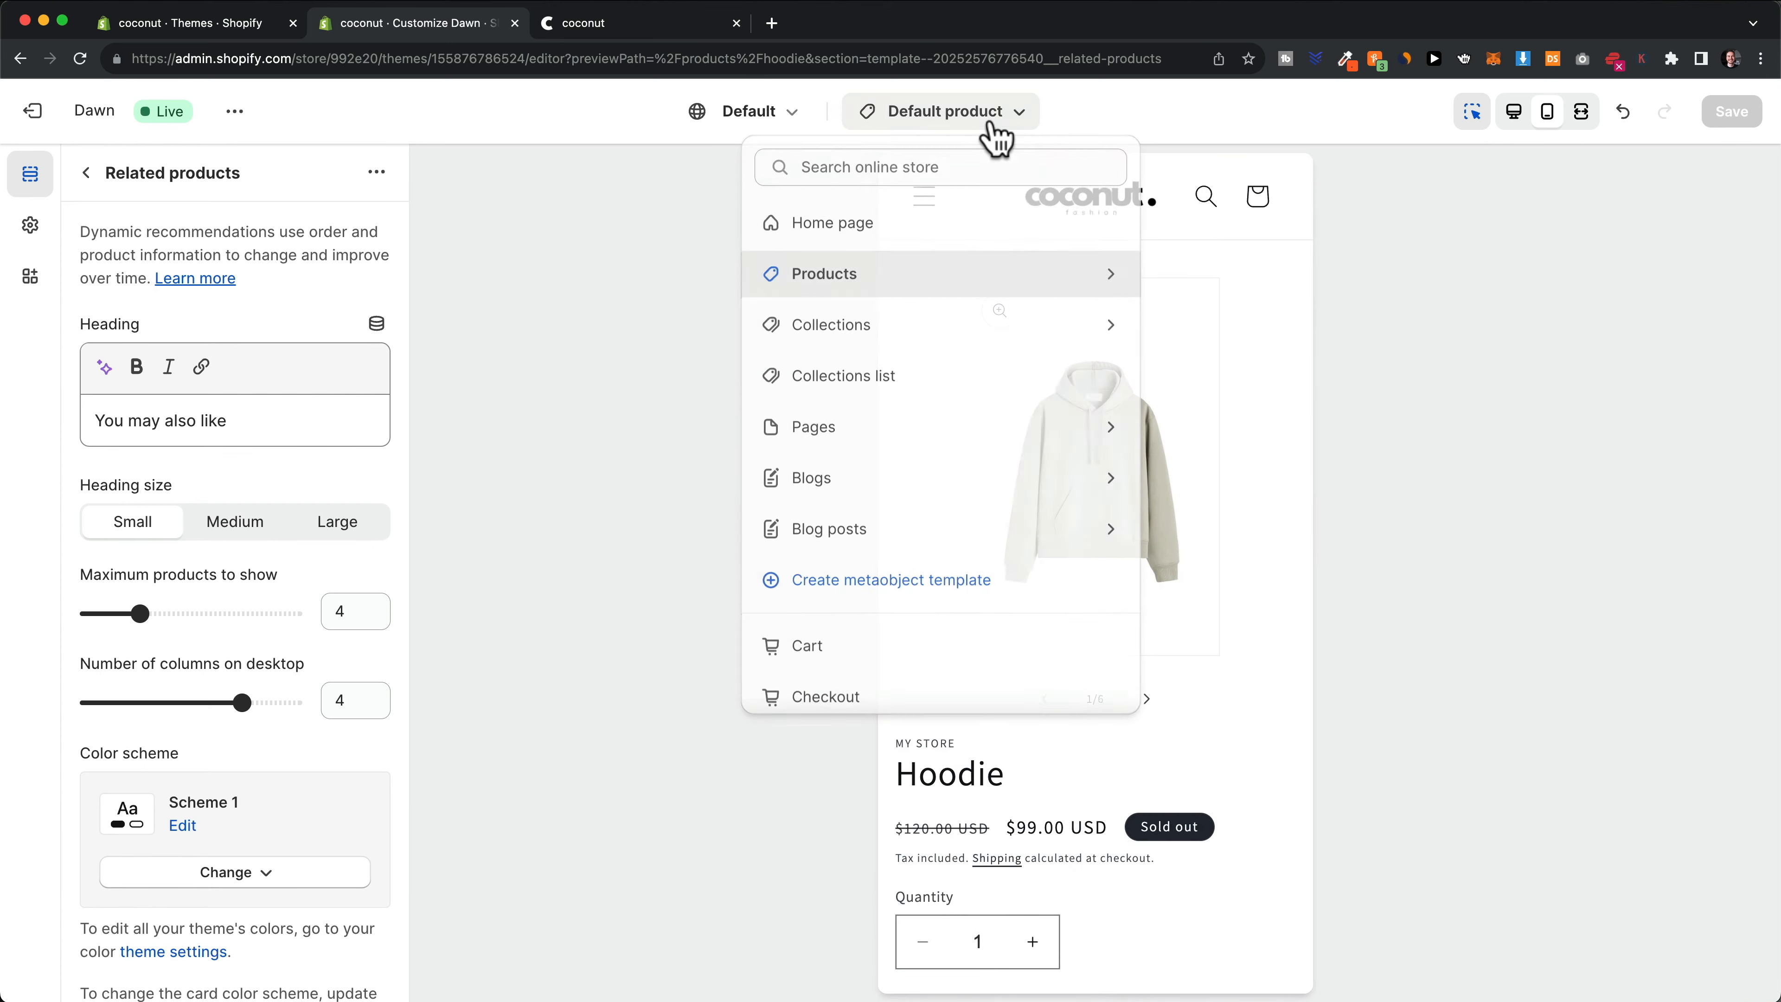
left_click(860, 225)
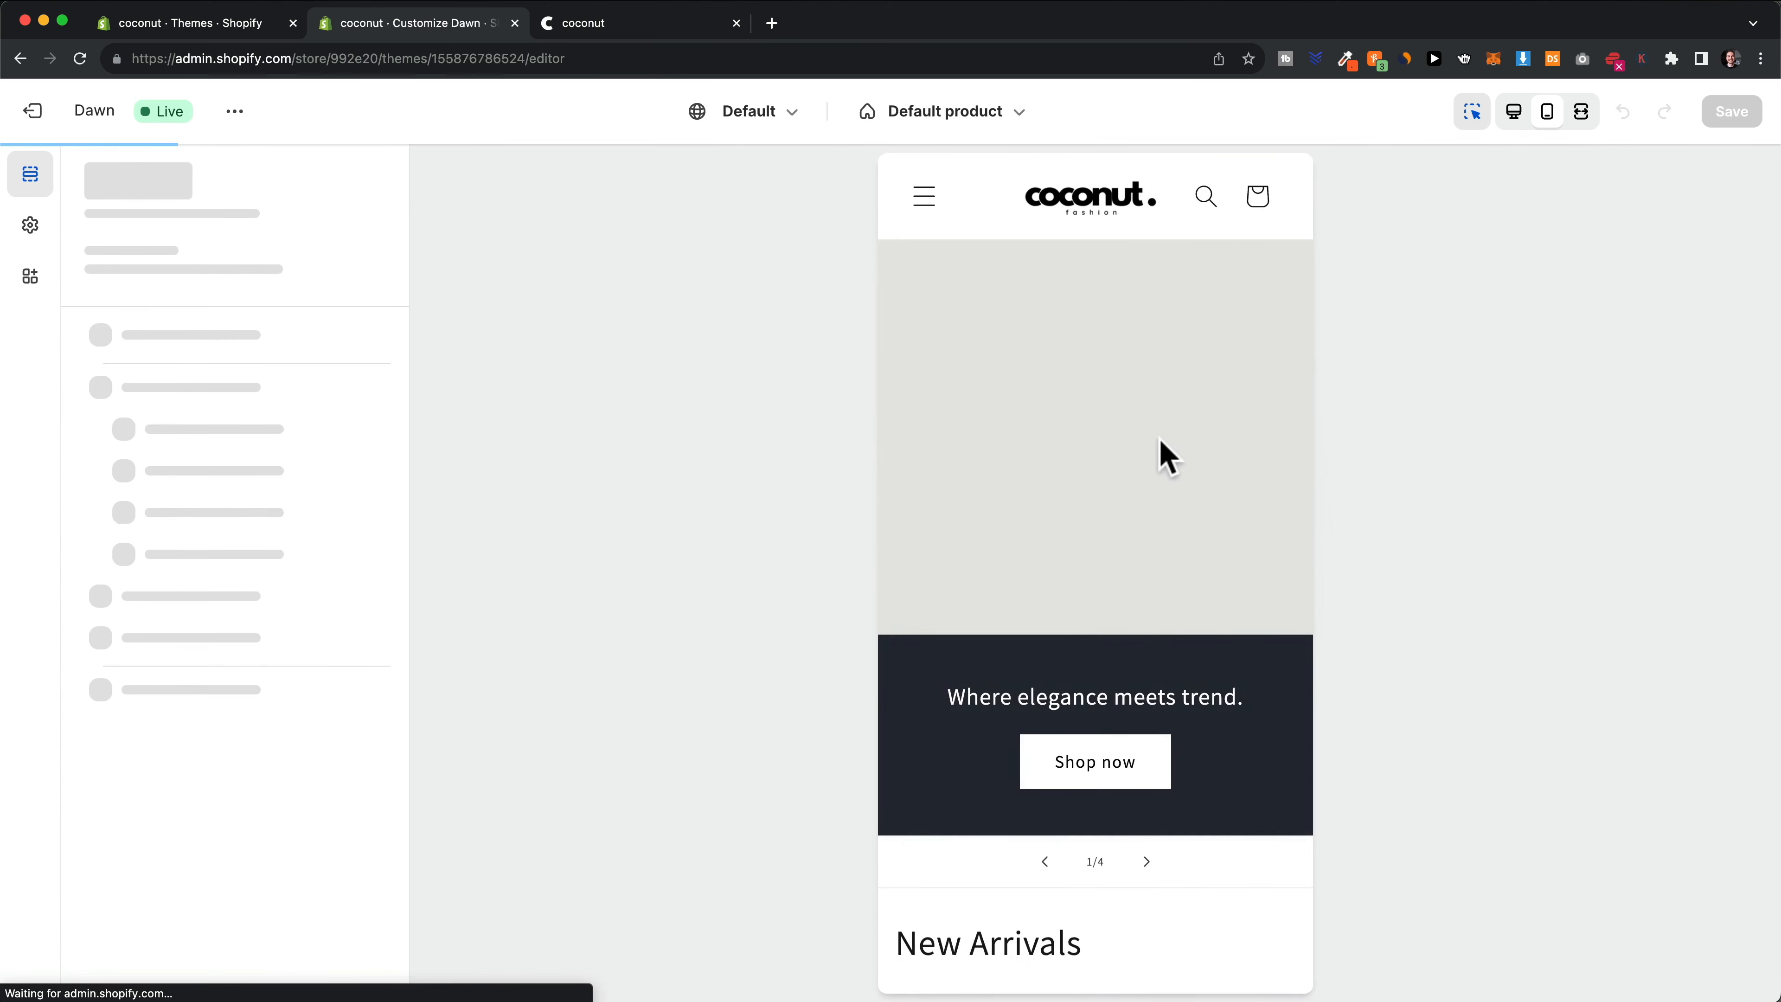
scroll(1115, 414, "down", 5)
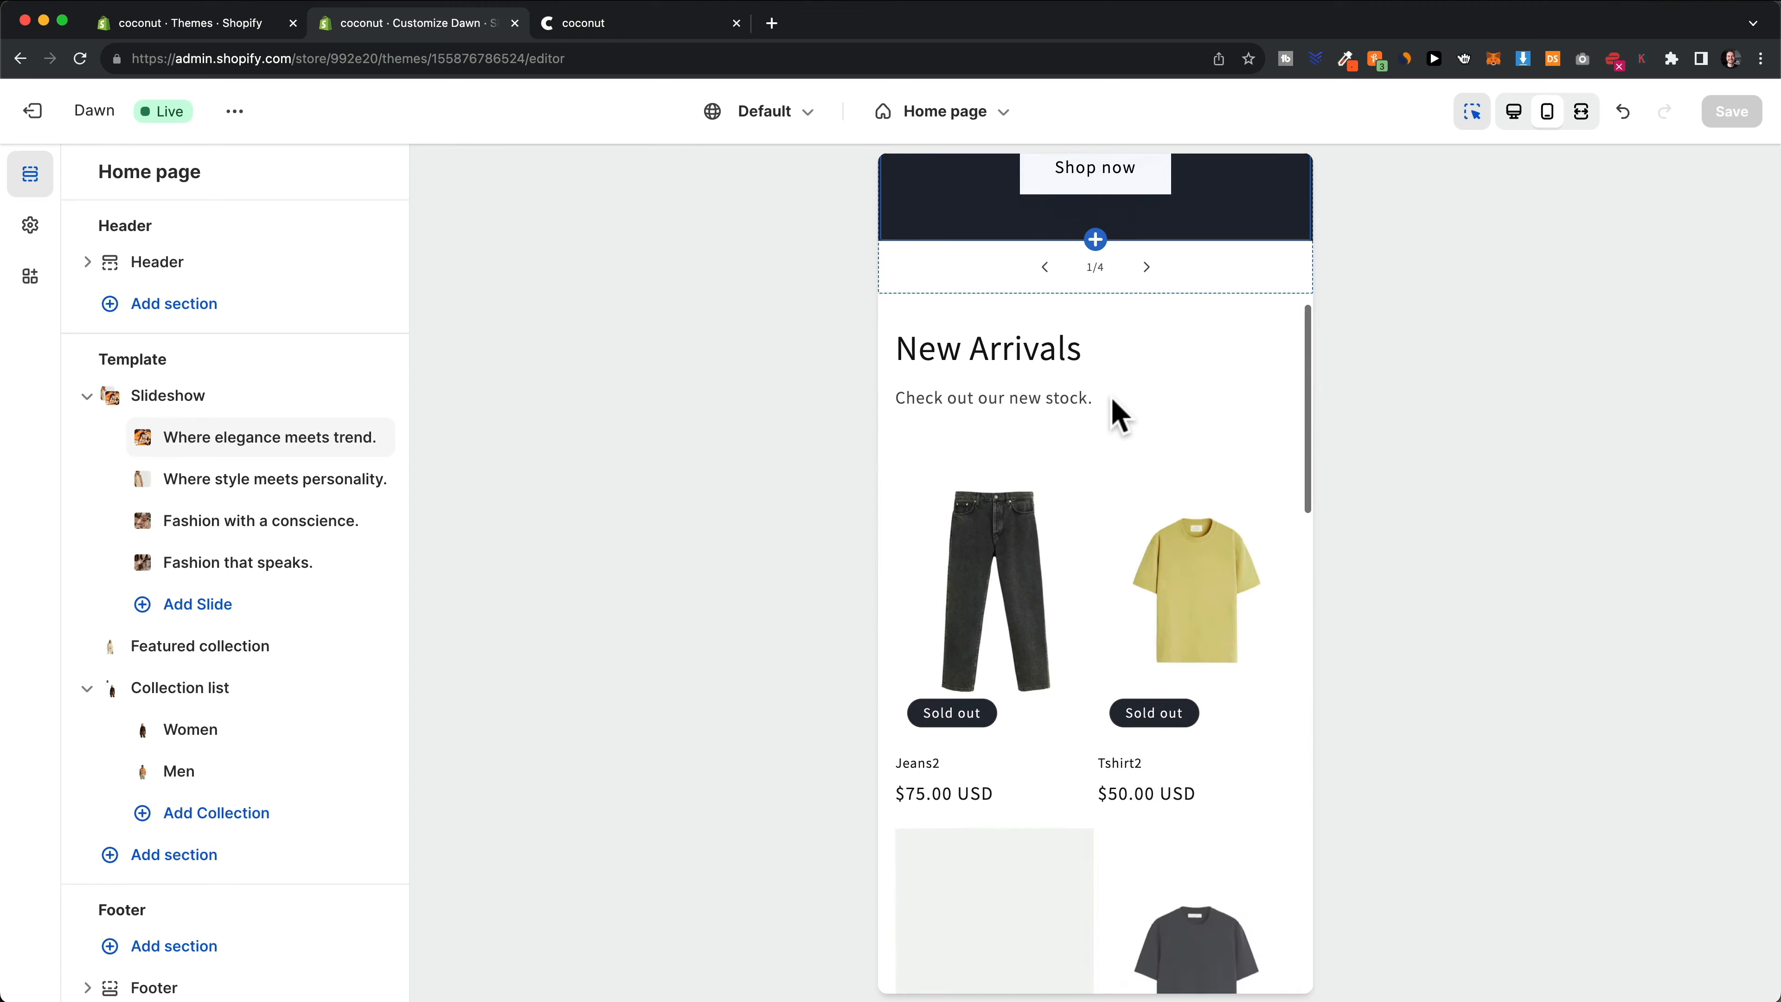
scroll(1119, 415, "down", 8)
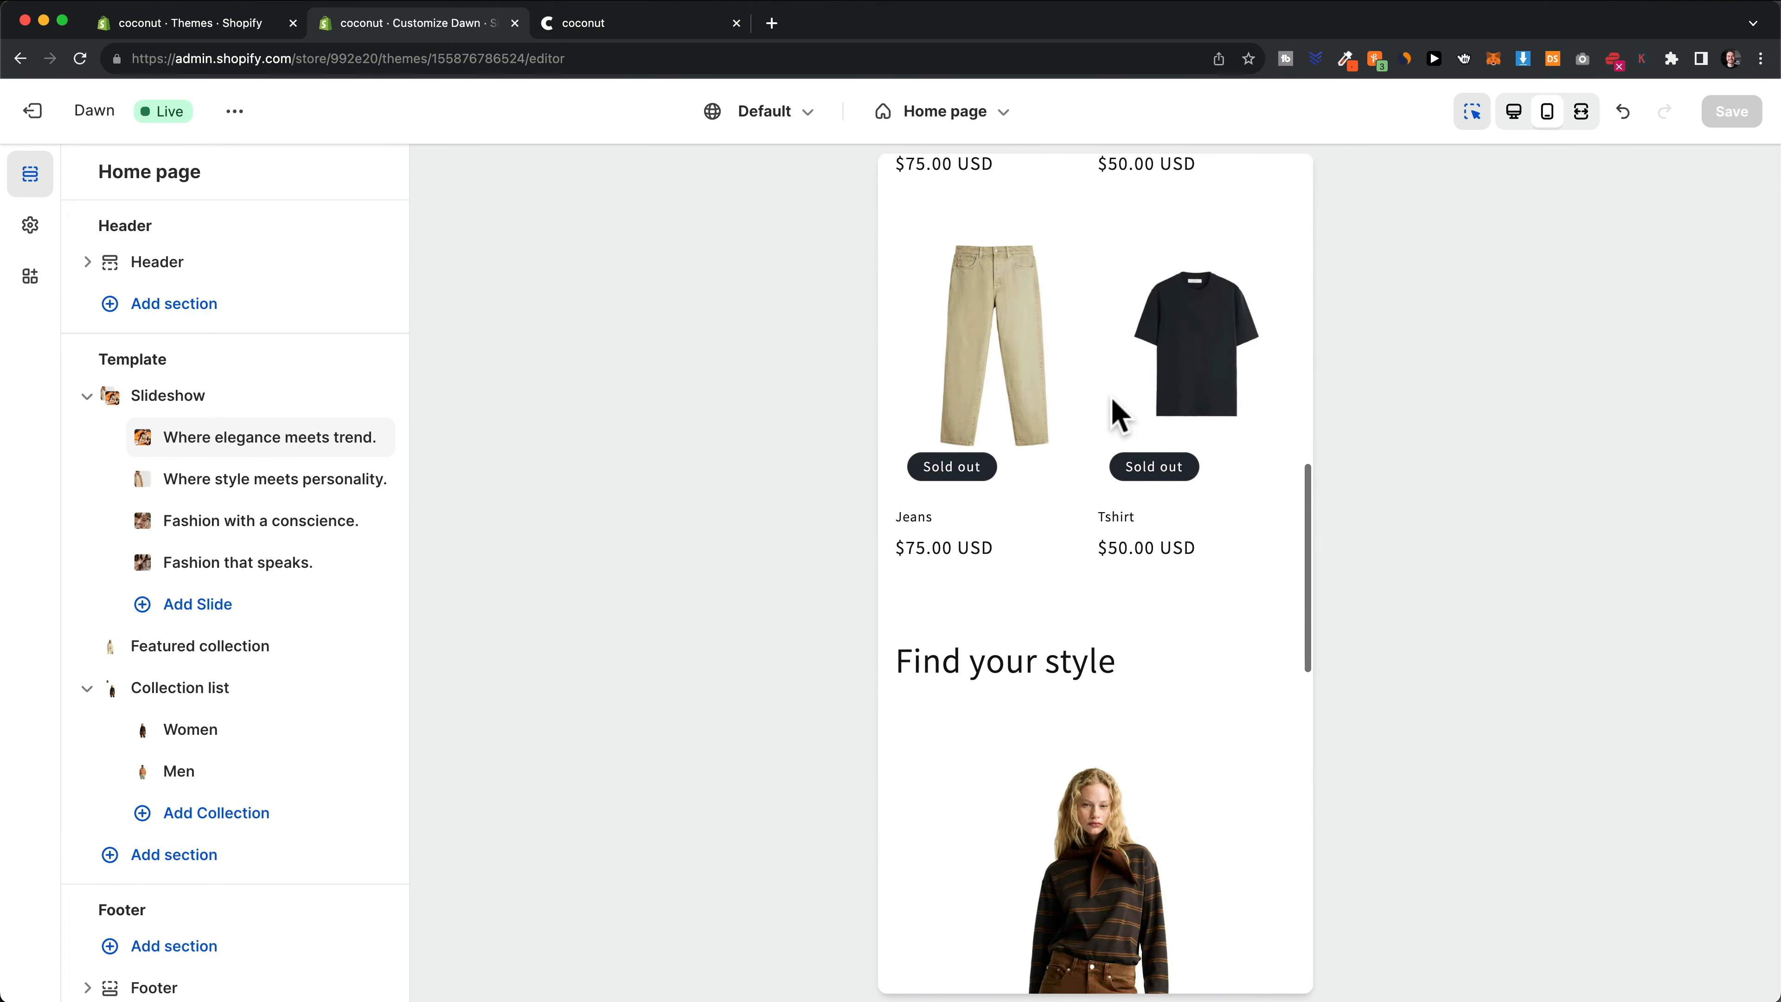
scroll(1120, 415, "down", 10)
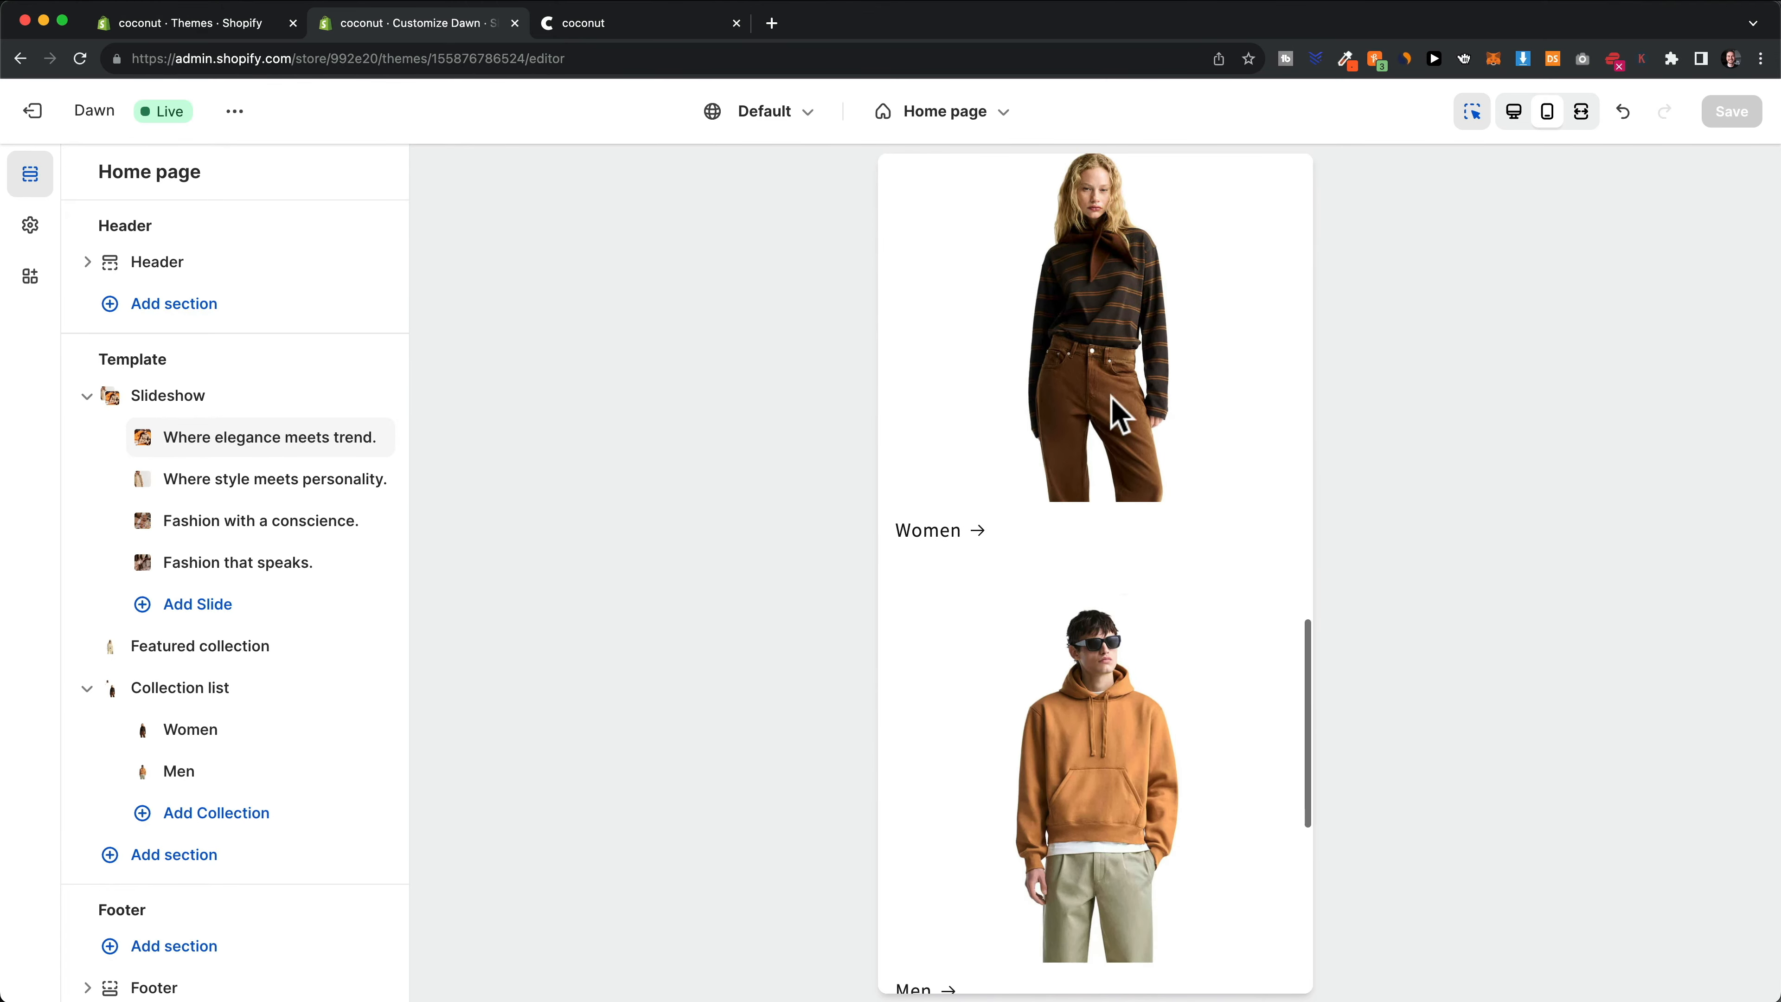
scroll(1120, 415, "down", 10)
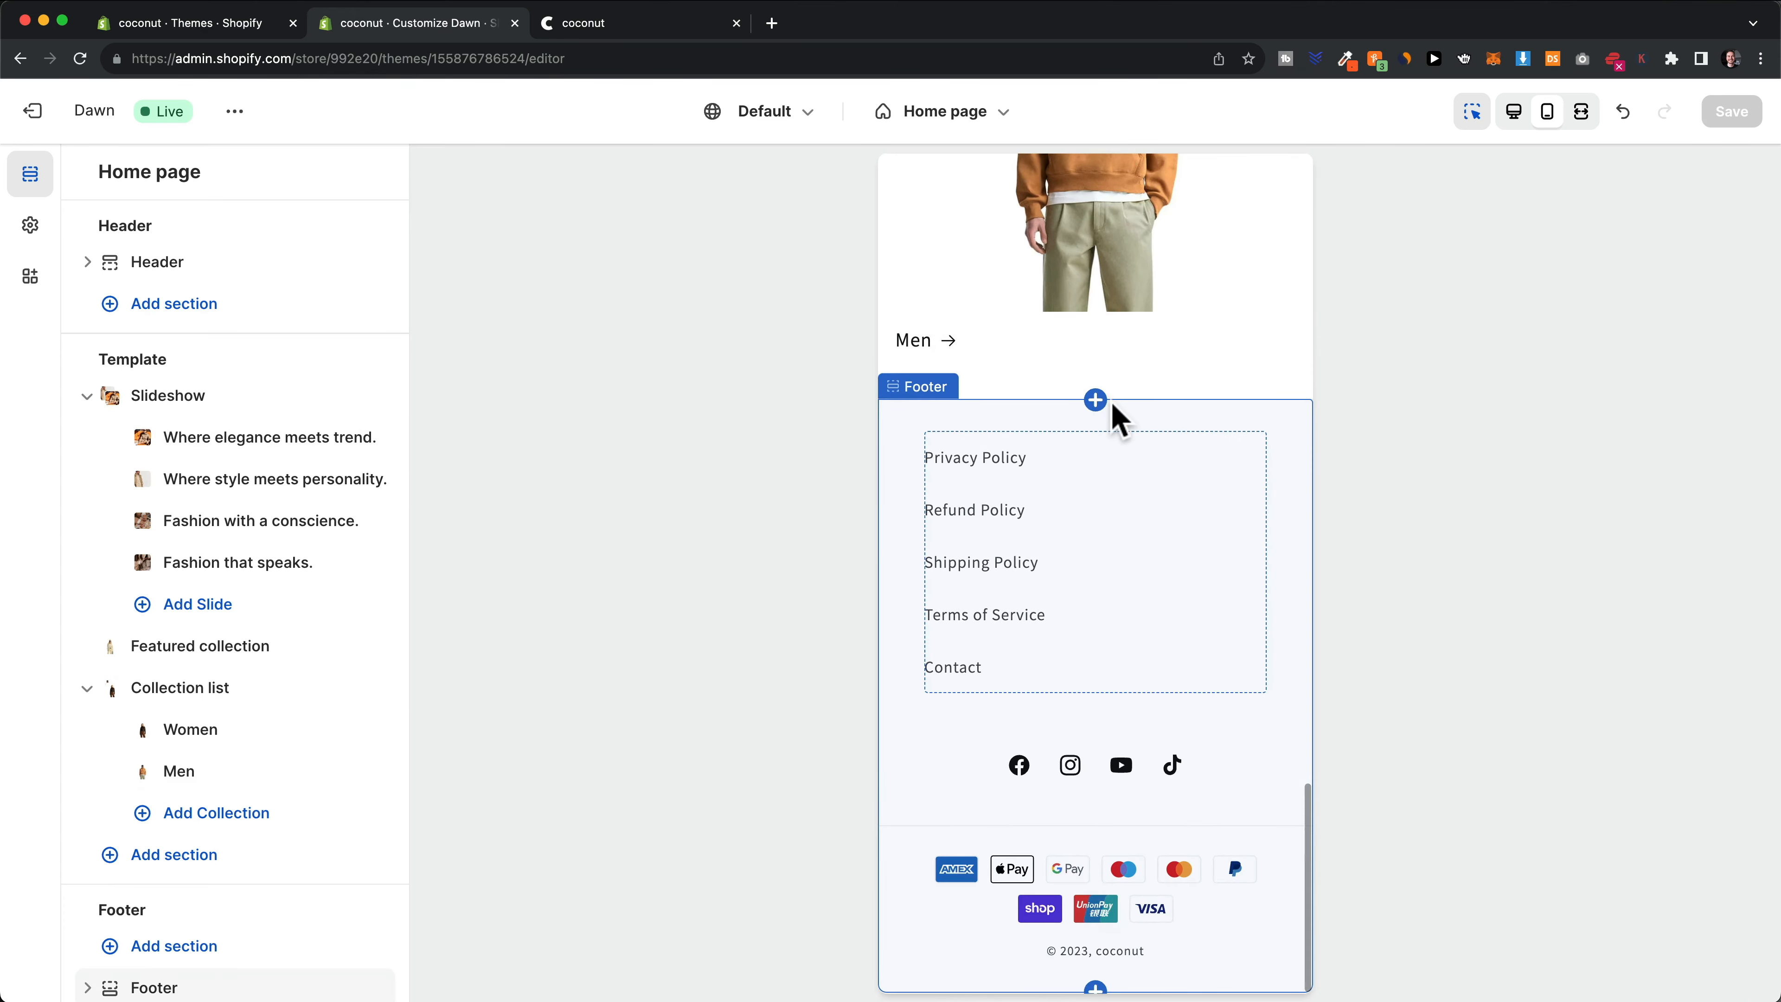
scroll(1115, 406, "up", 20)
scroll(1119, 449, "up", 8)
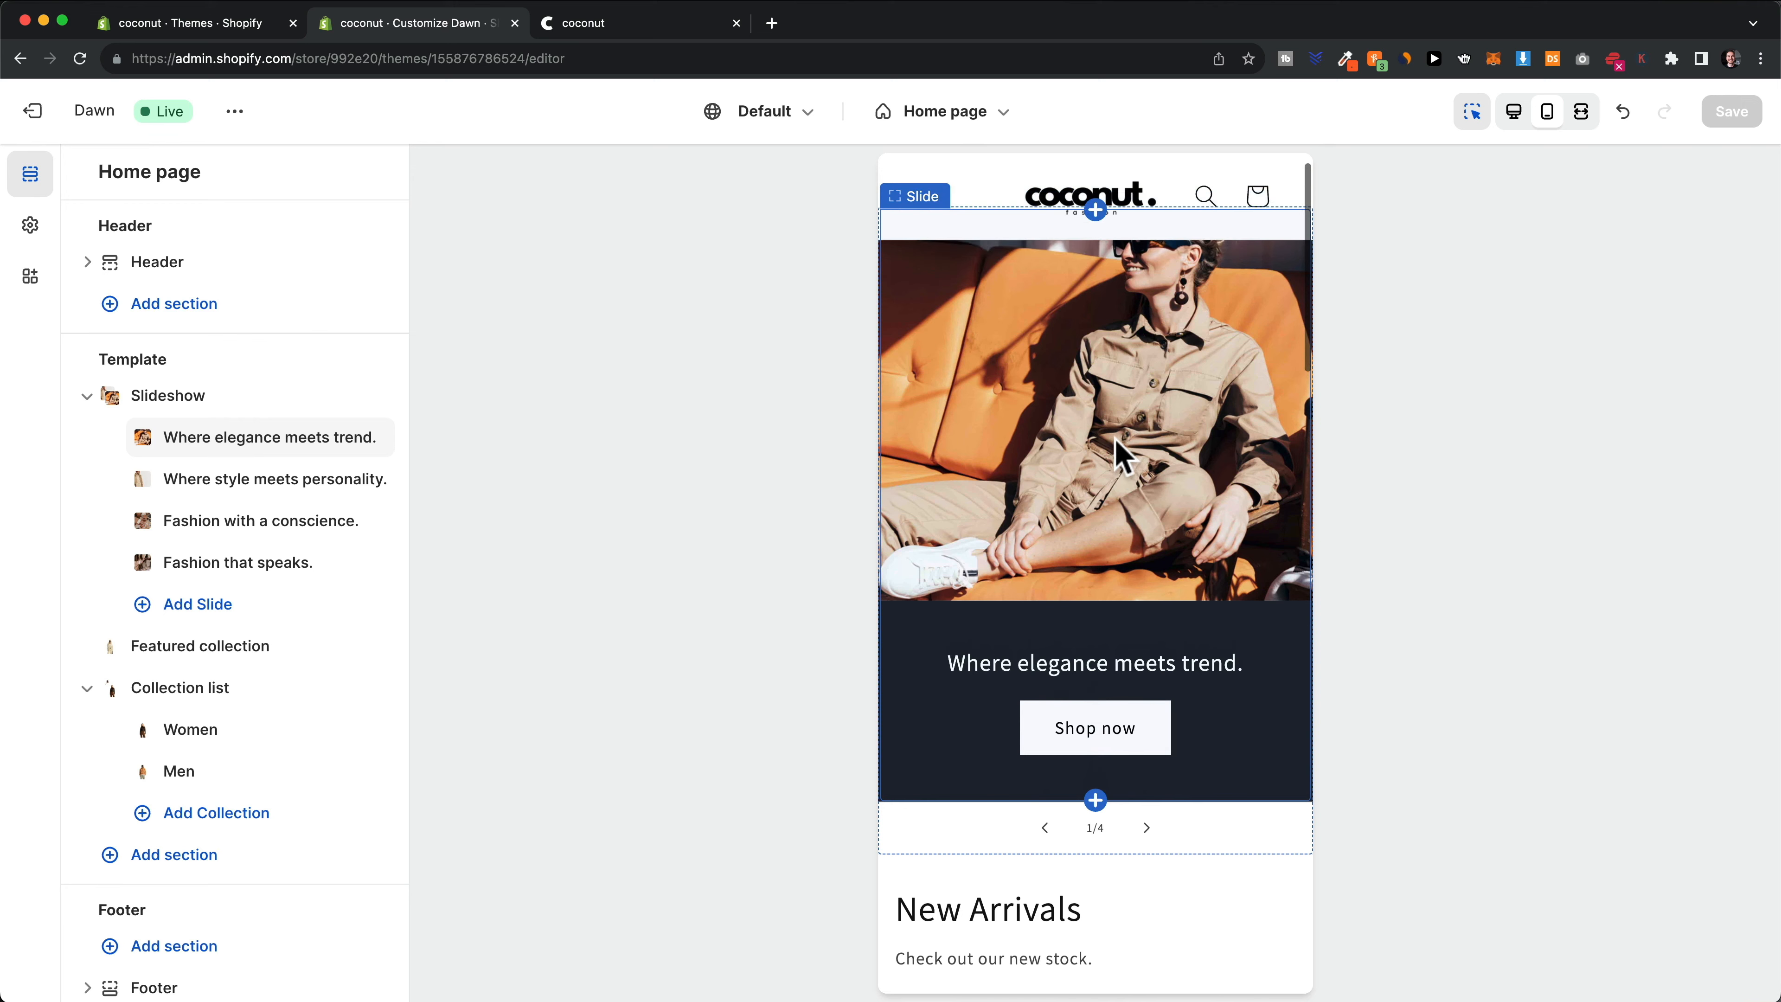
scroll(1122, 491, "up", 2)
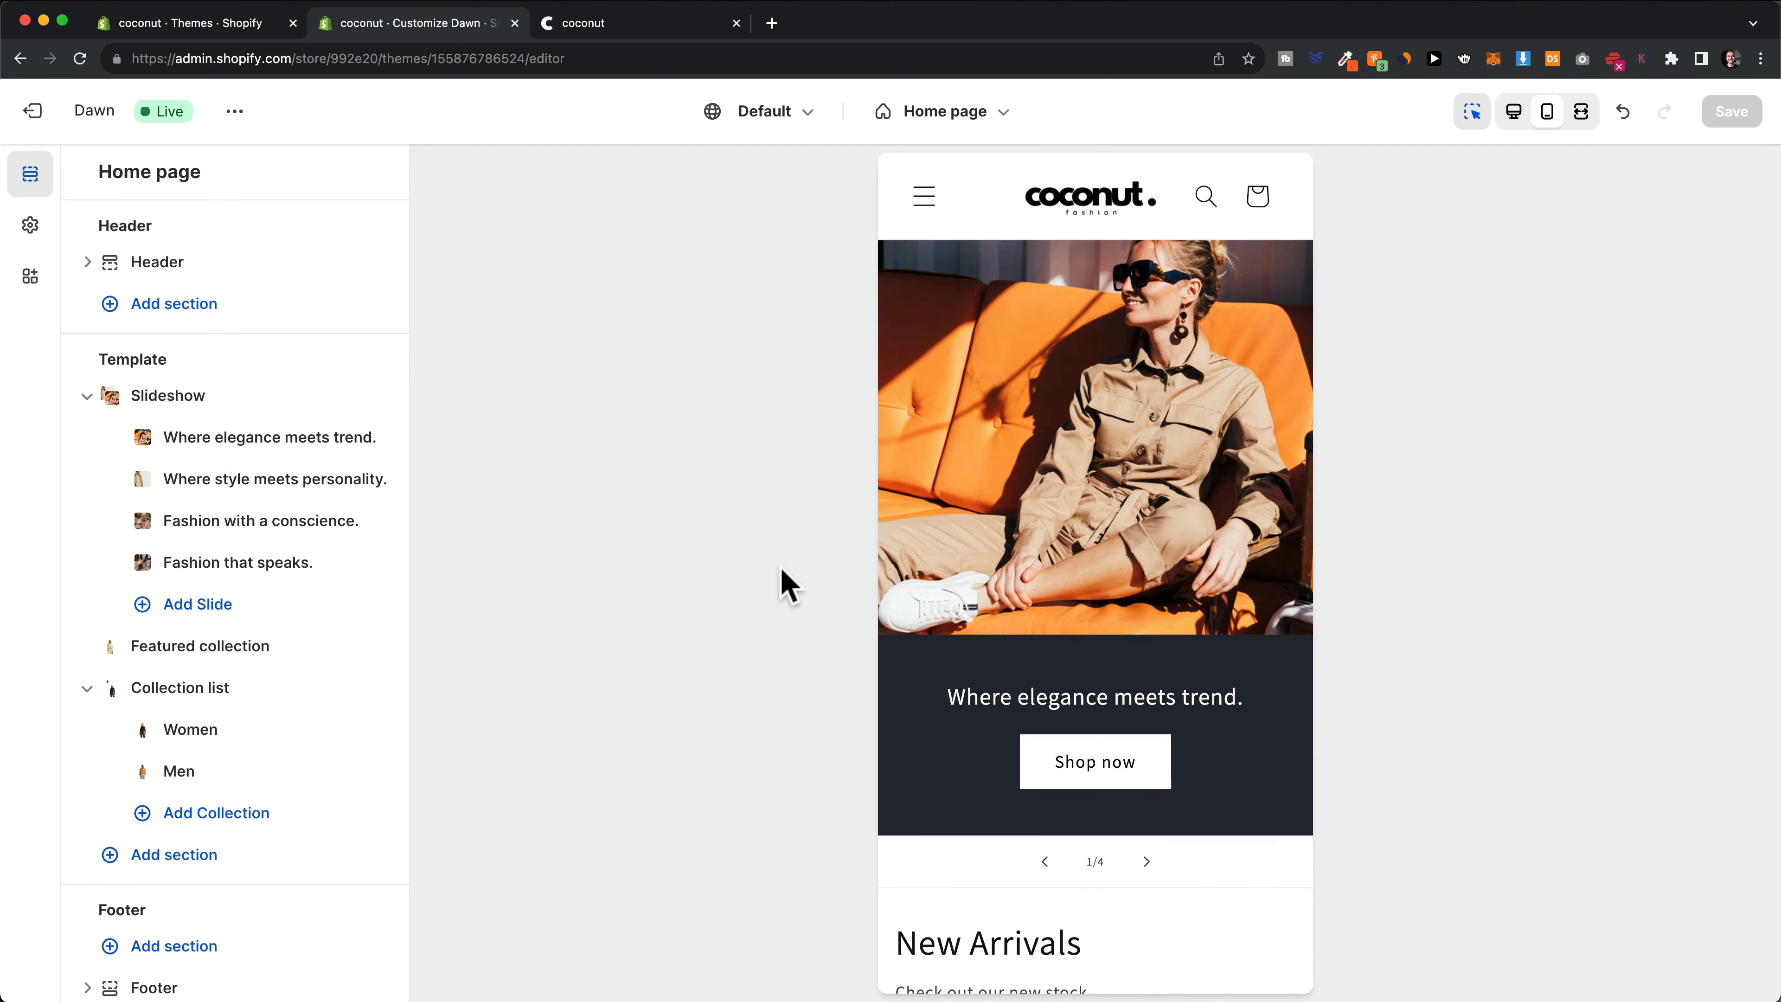
Open the store settings in the Shopify admin and review the store details, including profile, currency, time zone and order ID format
left_click(239, 28)
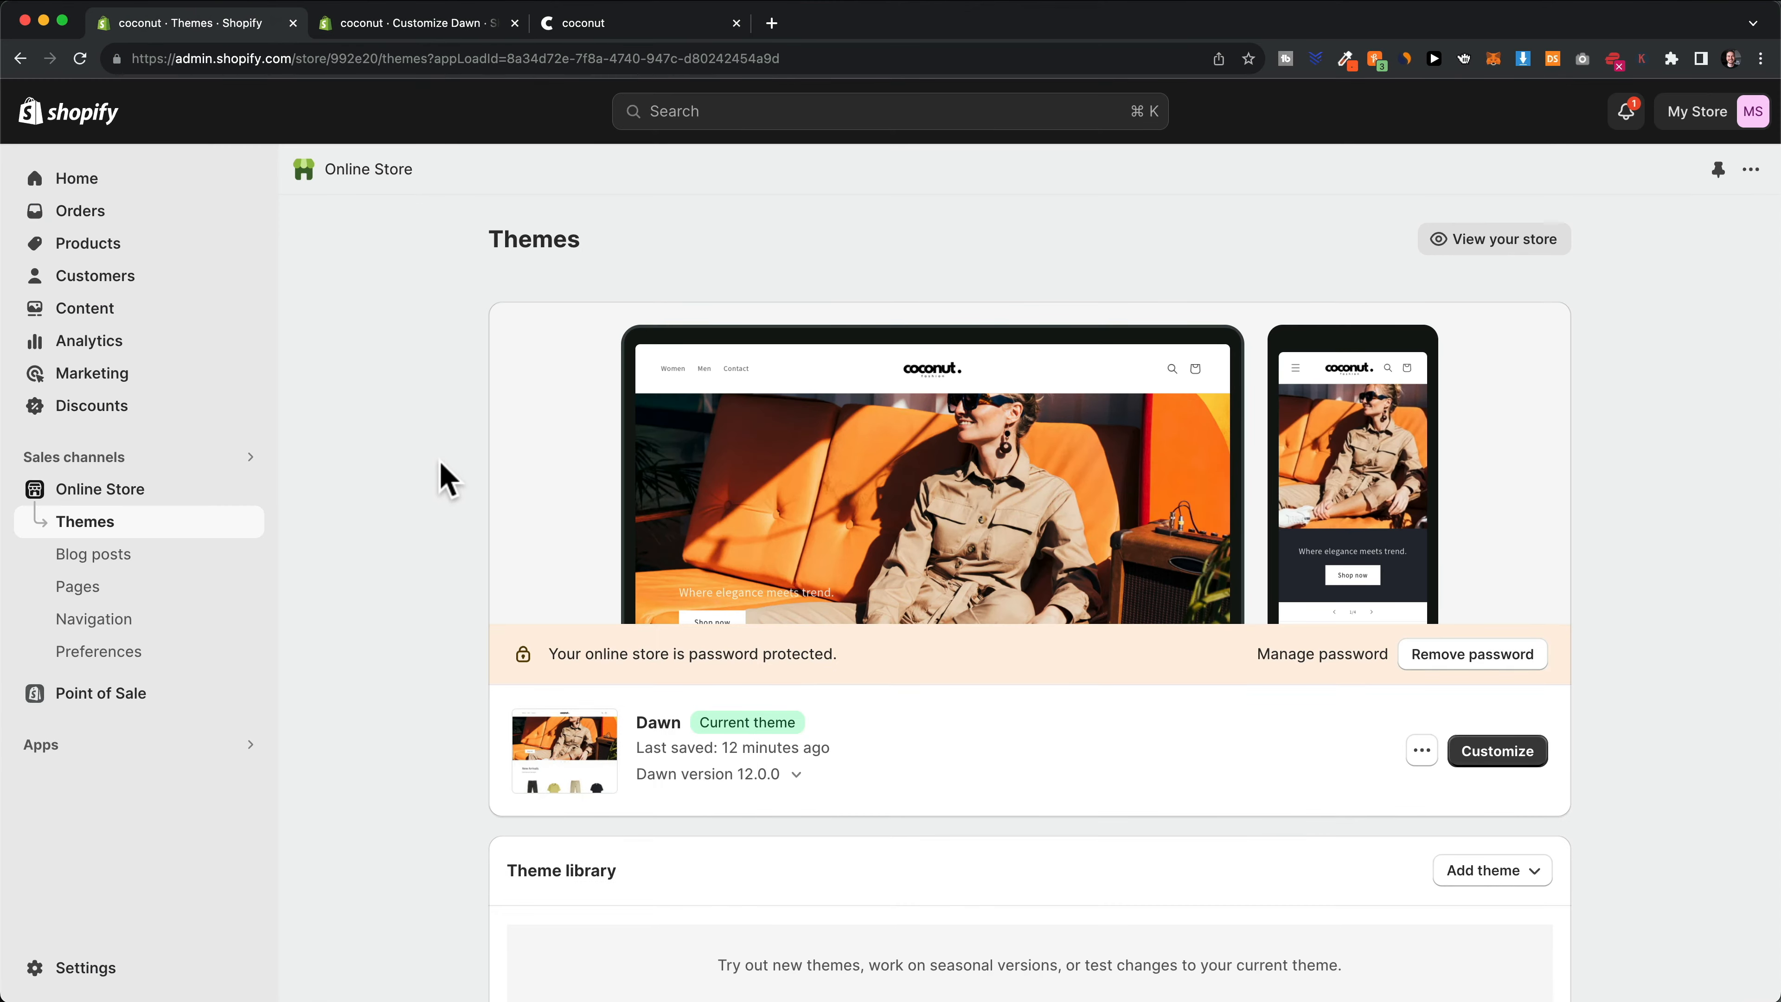
left_click(112, 968)
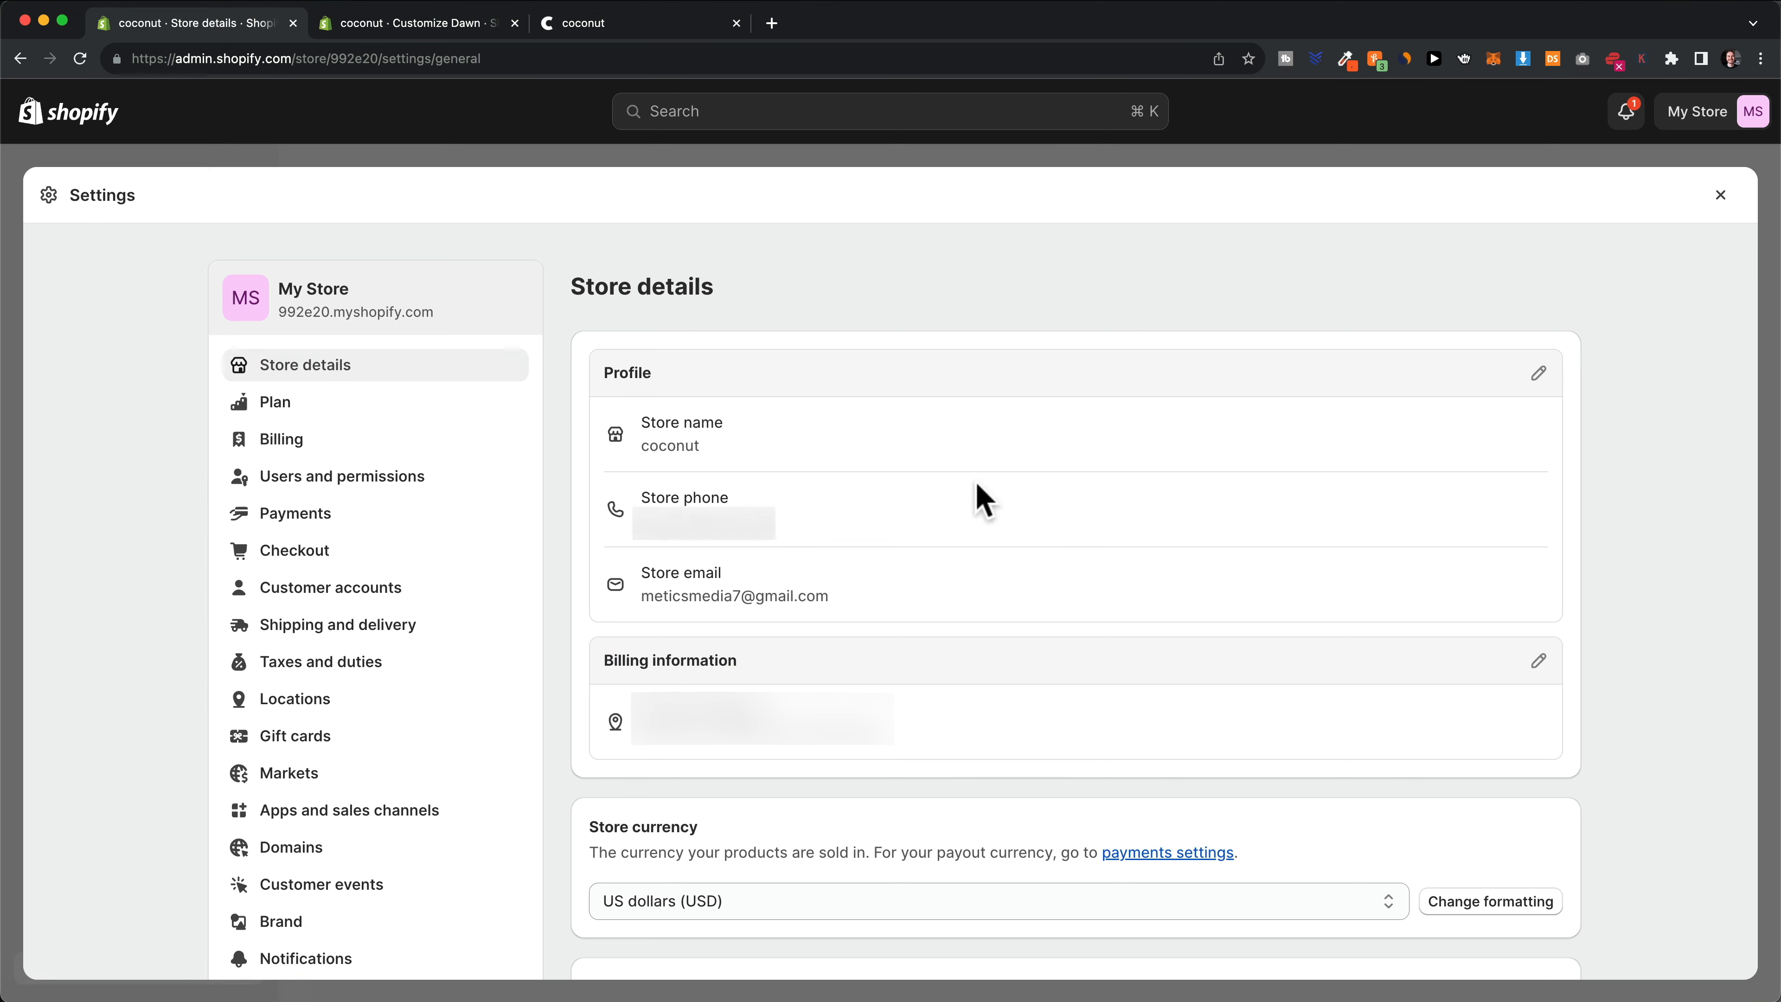
scroll(988, 497, "down", 2)
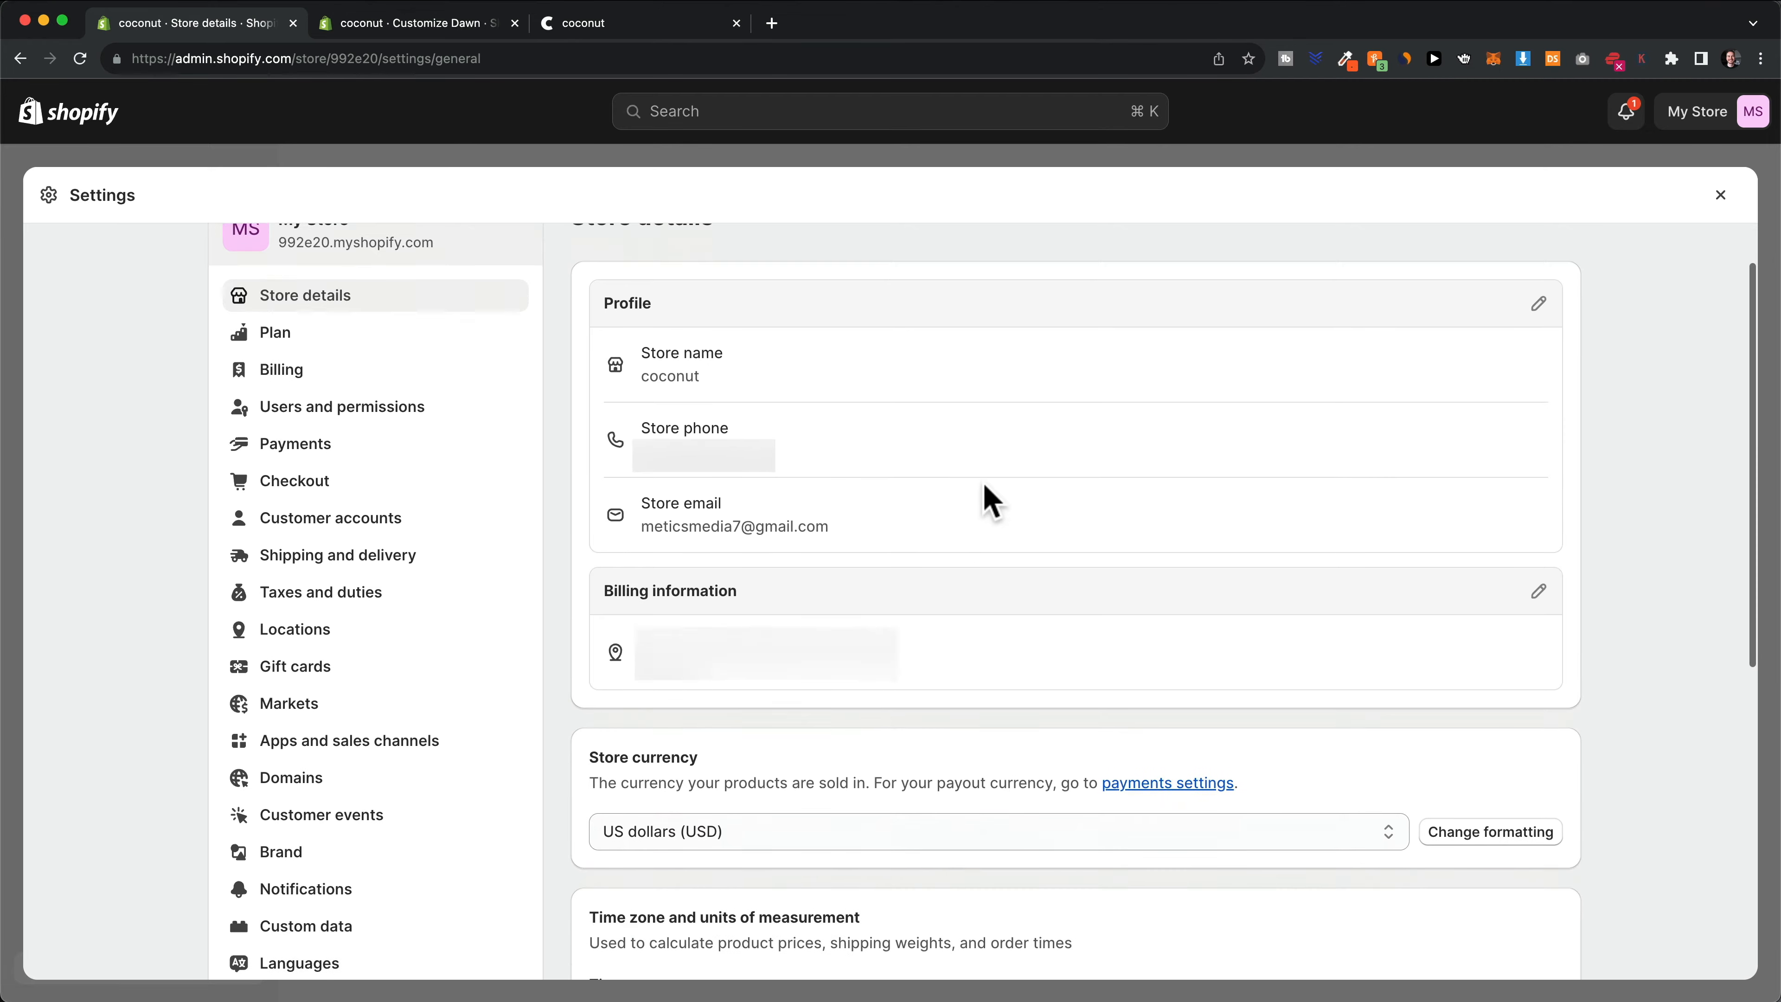
scroll(748, 581, "down", 4)
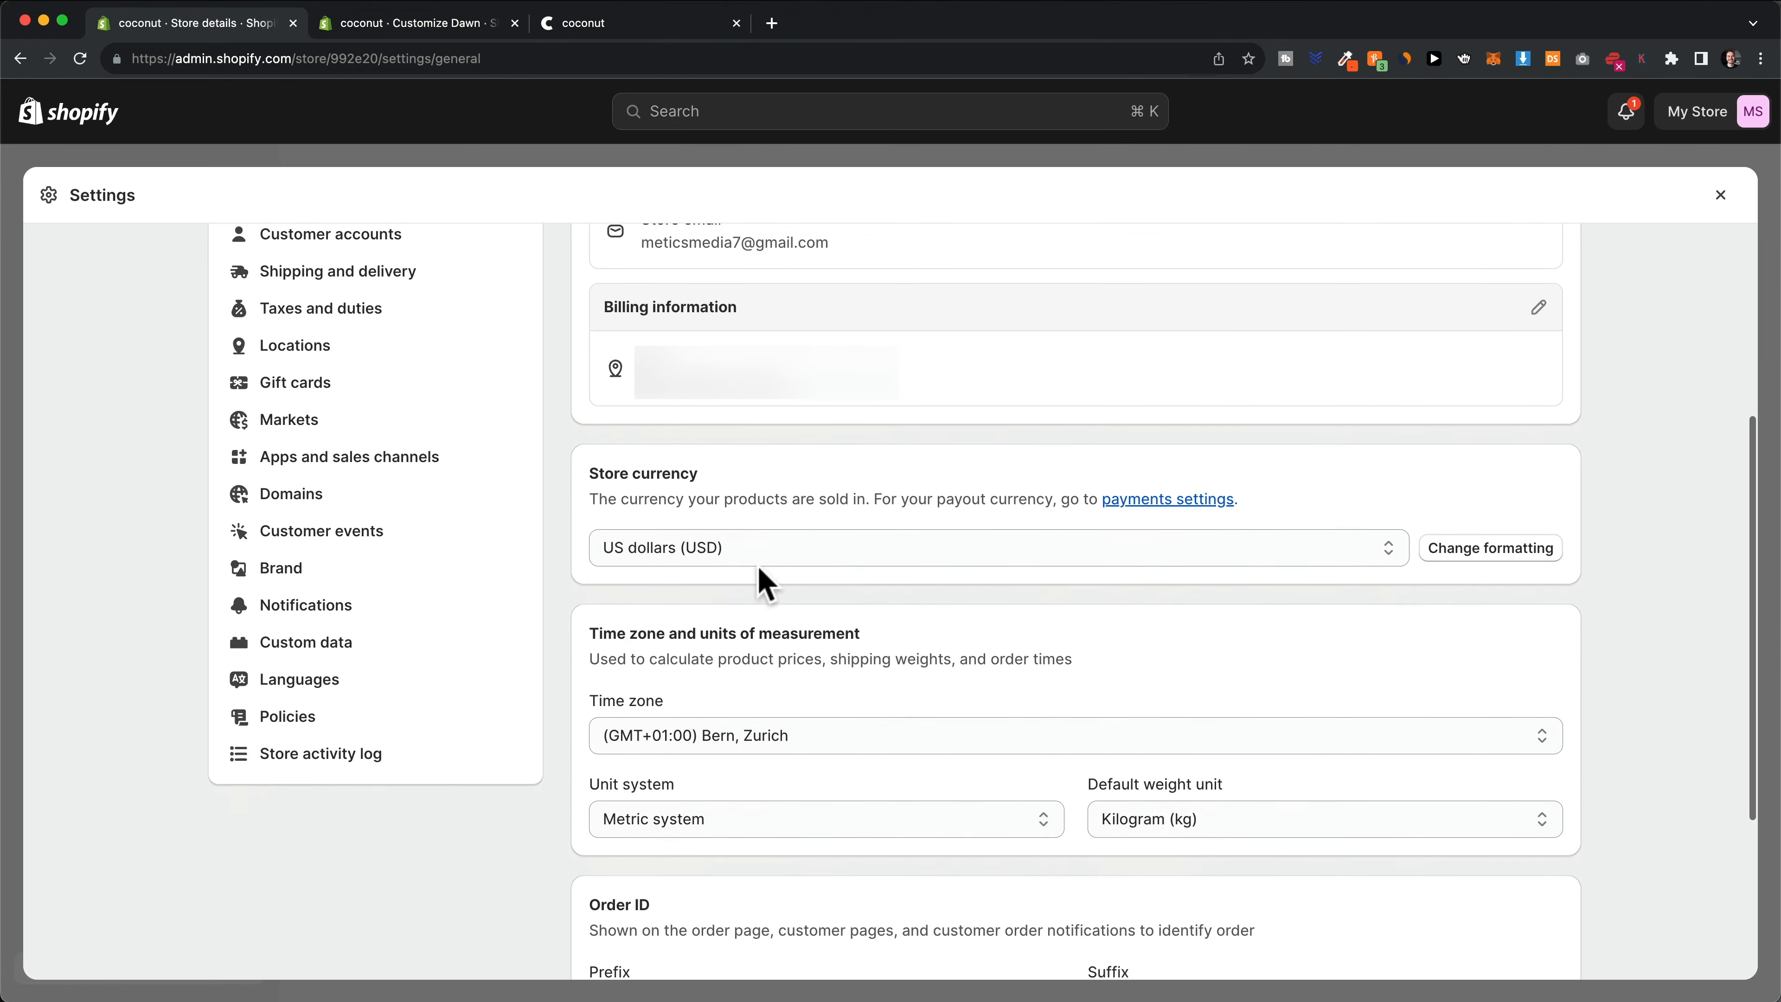
scroll(890, 568, "down", 3)
scroll(957, 551, "down", 1)
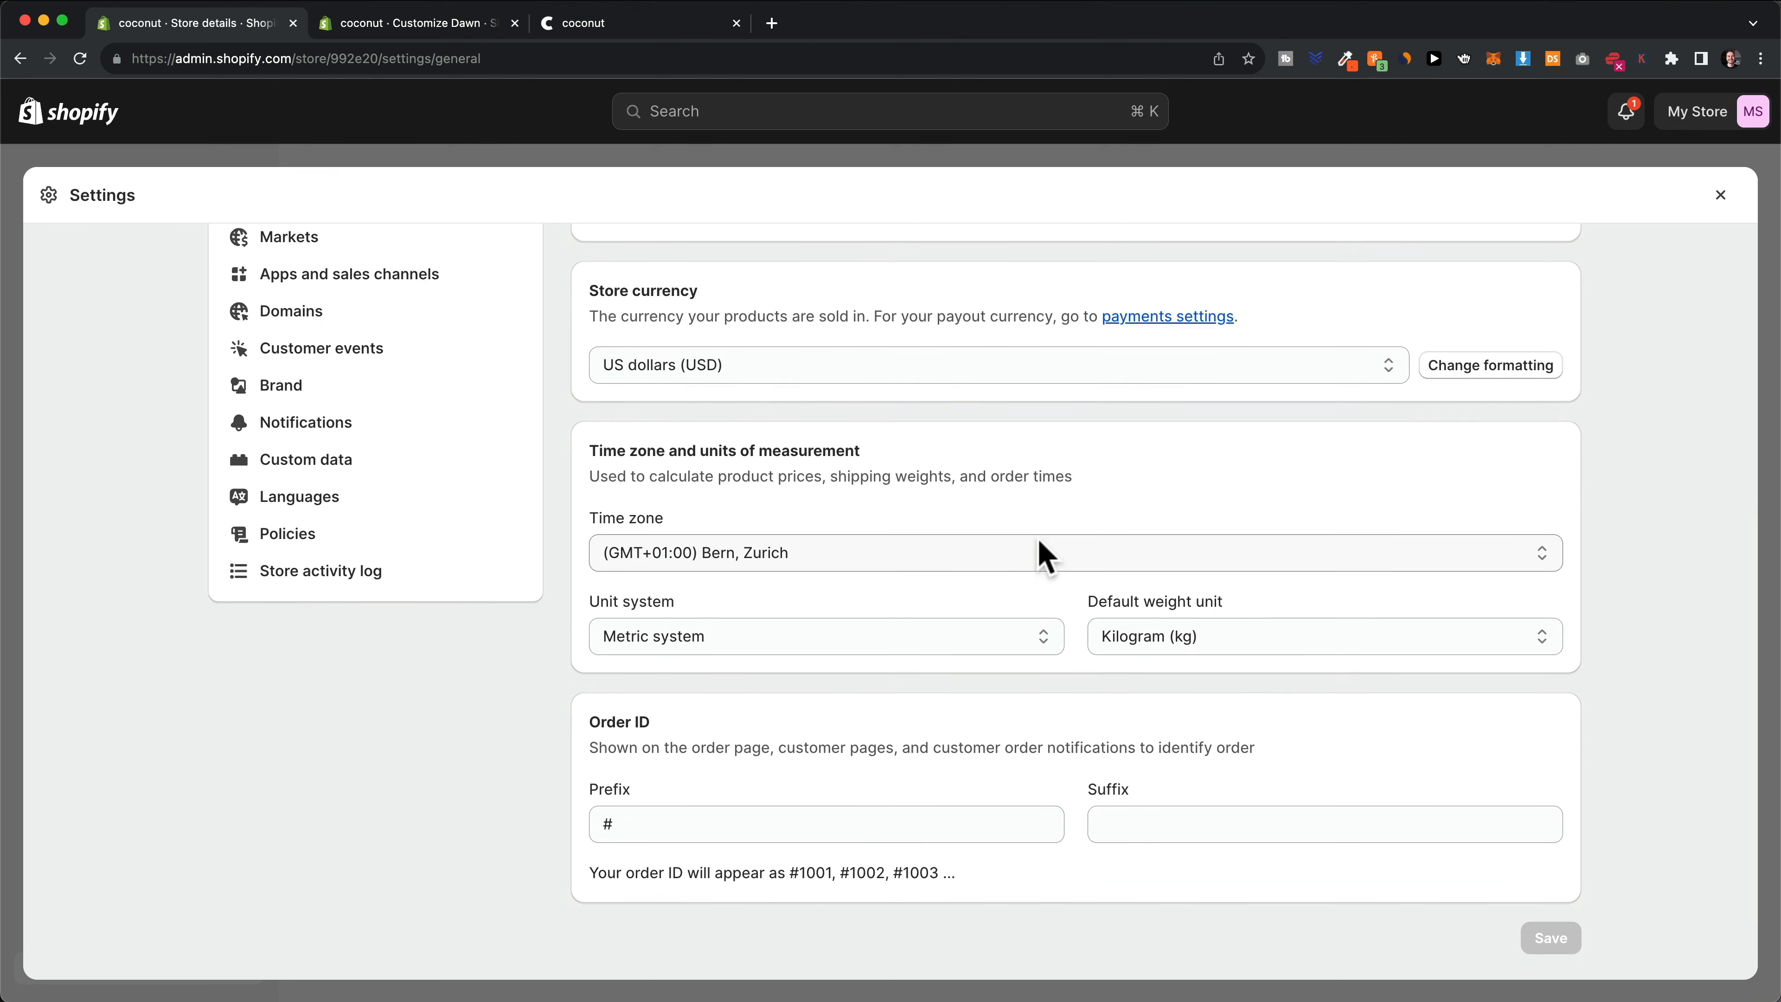
scroll(729, 536, "up", 3)
scroll(729, 540, "up", 5)
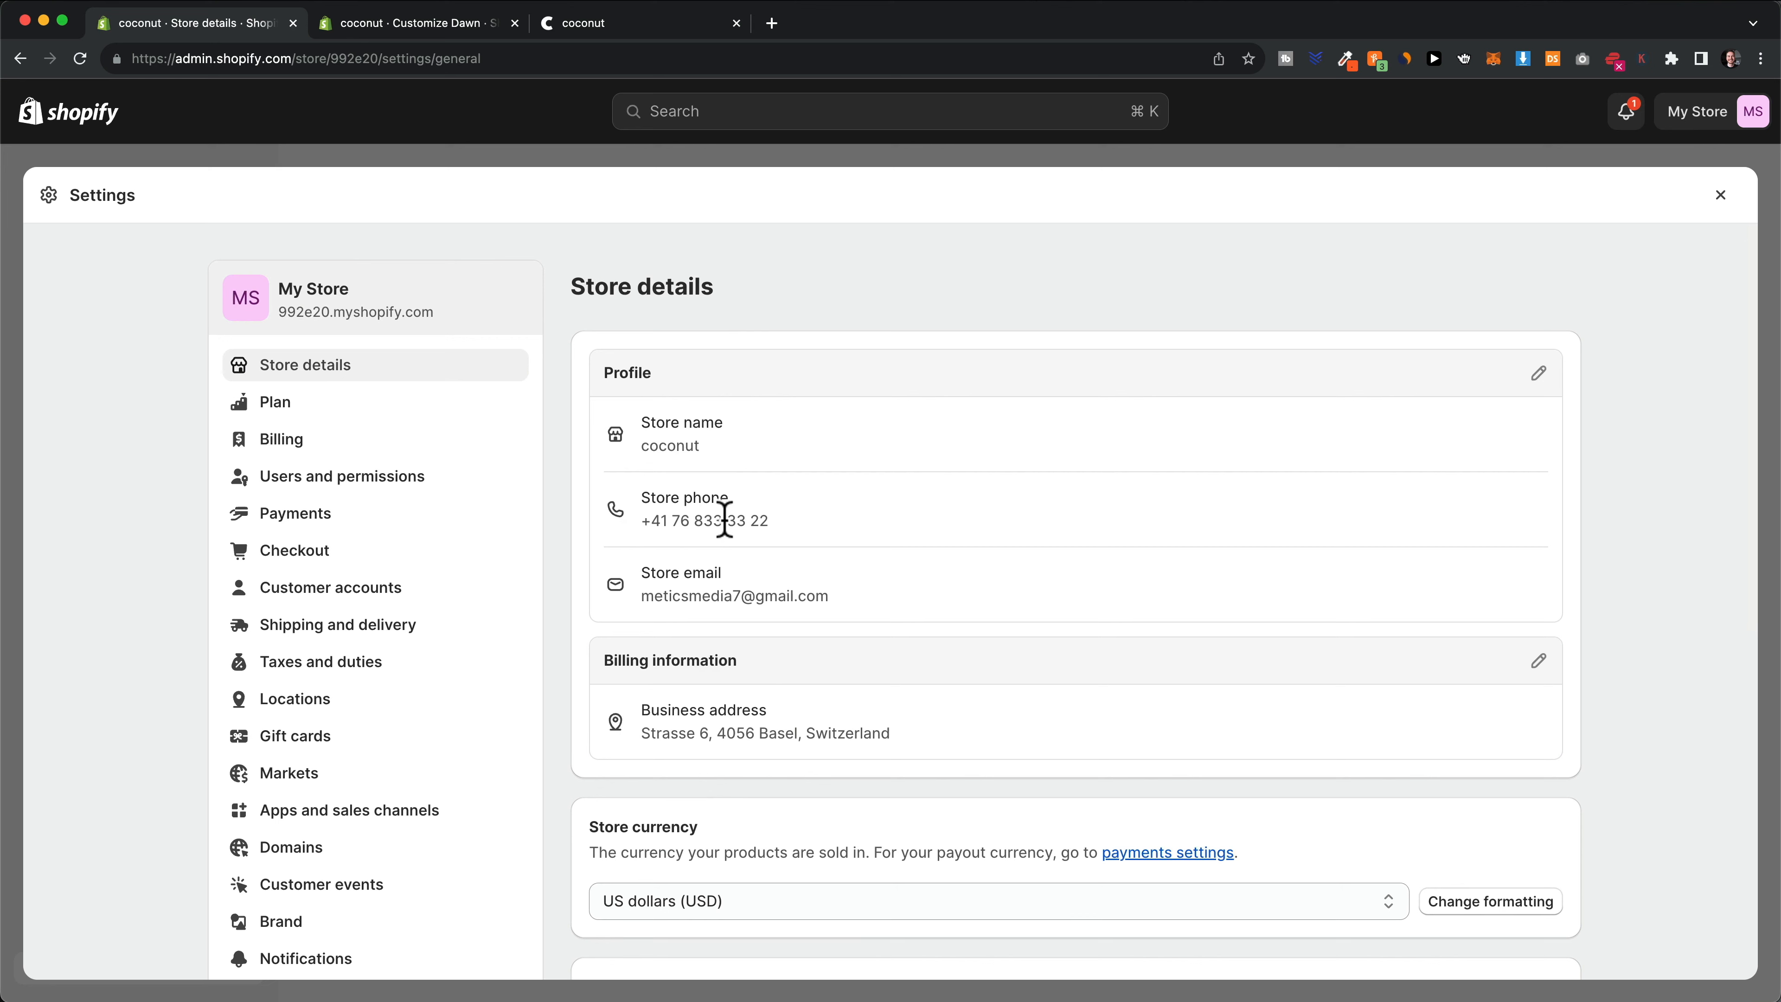
Review the payment settings, covering Shopify Payments, PayPal and manual payment methods
left_click(310, 515)
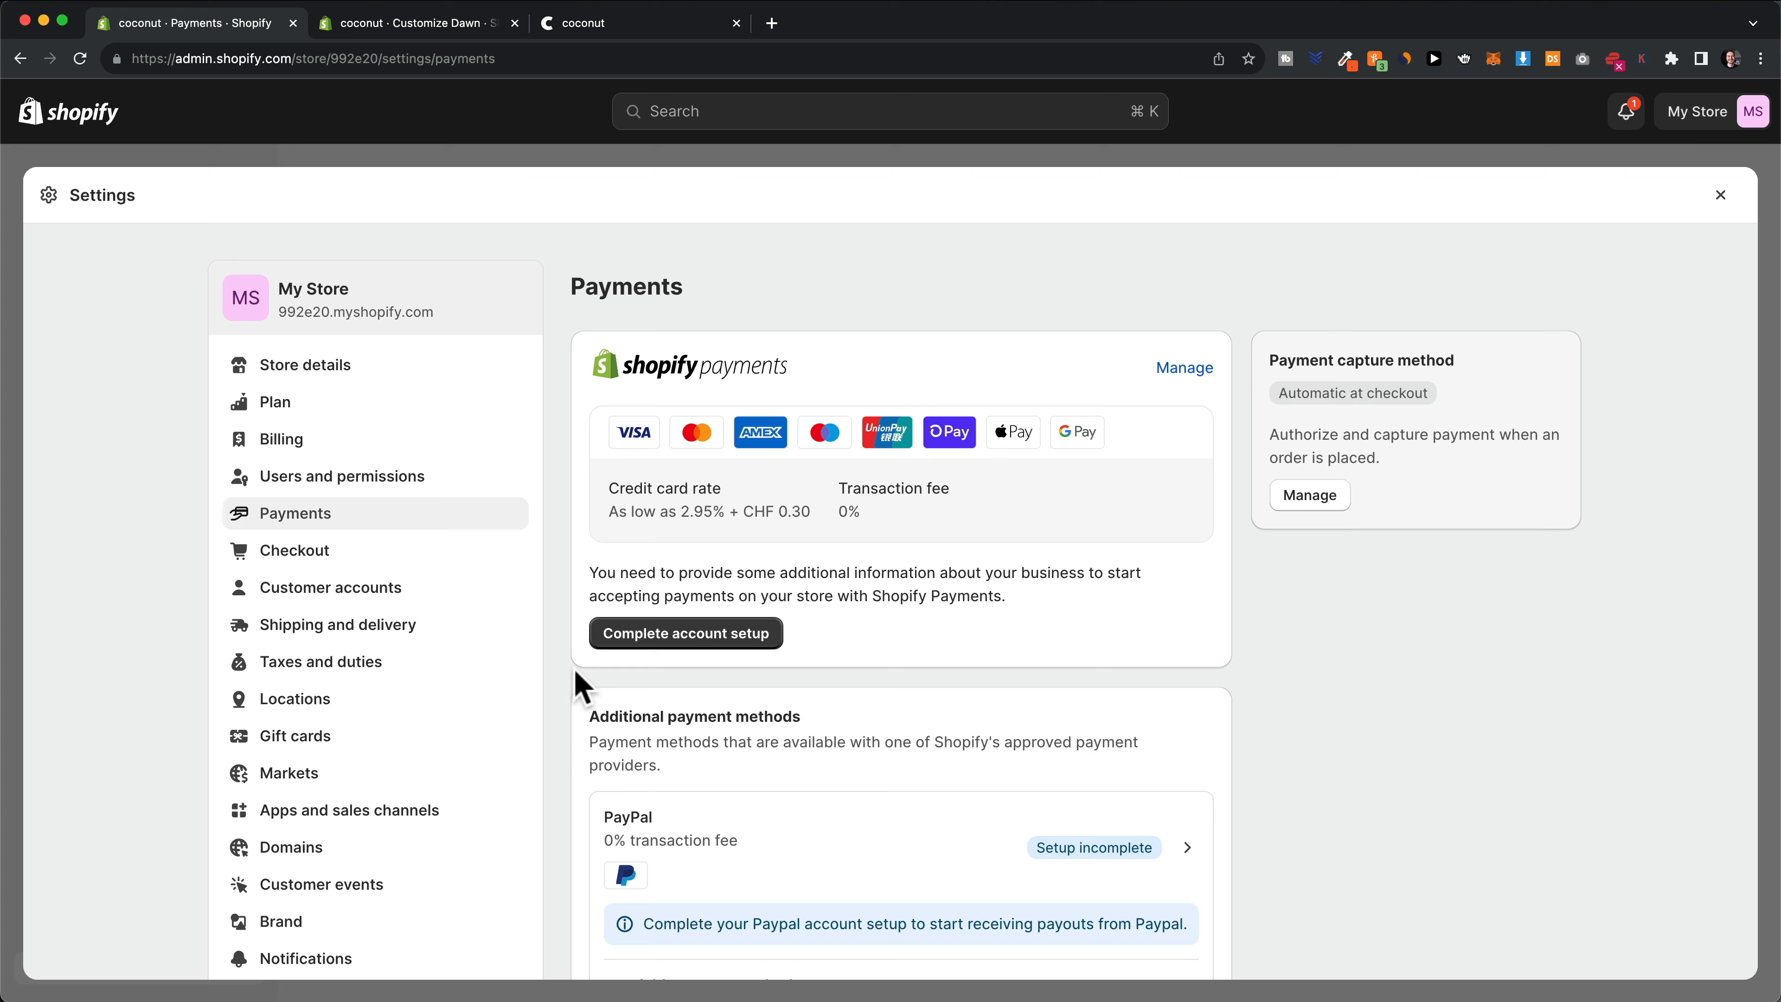
scroll(570, 672, "down", 3)
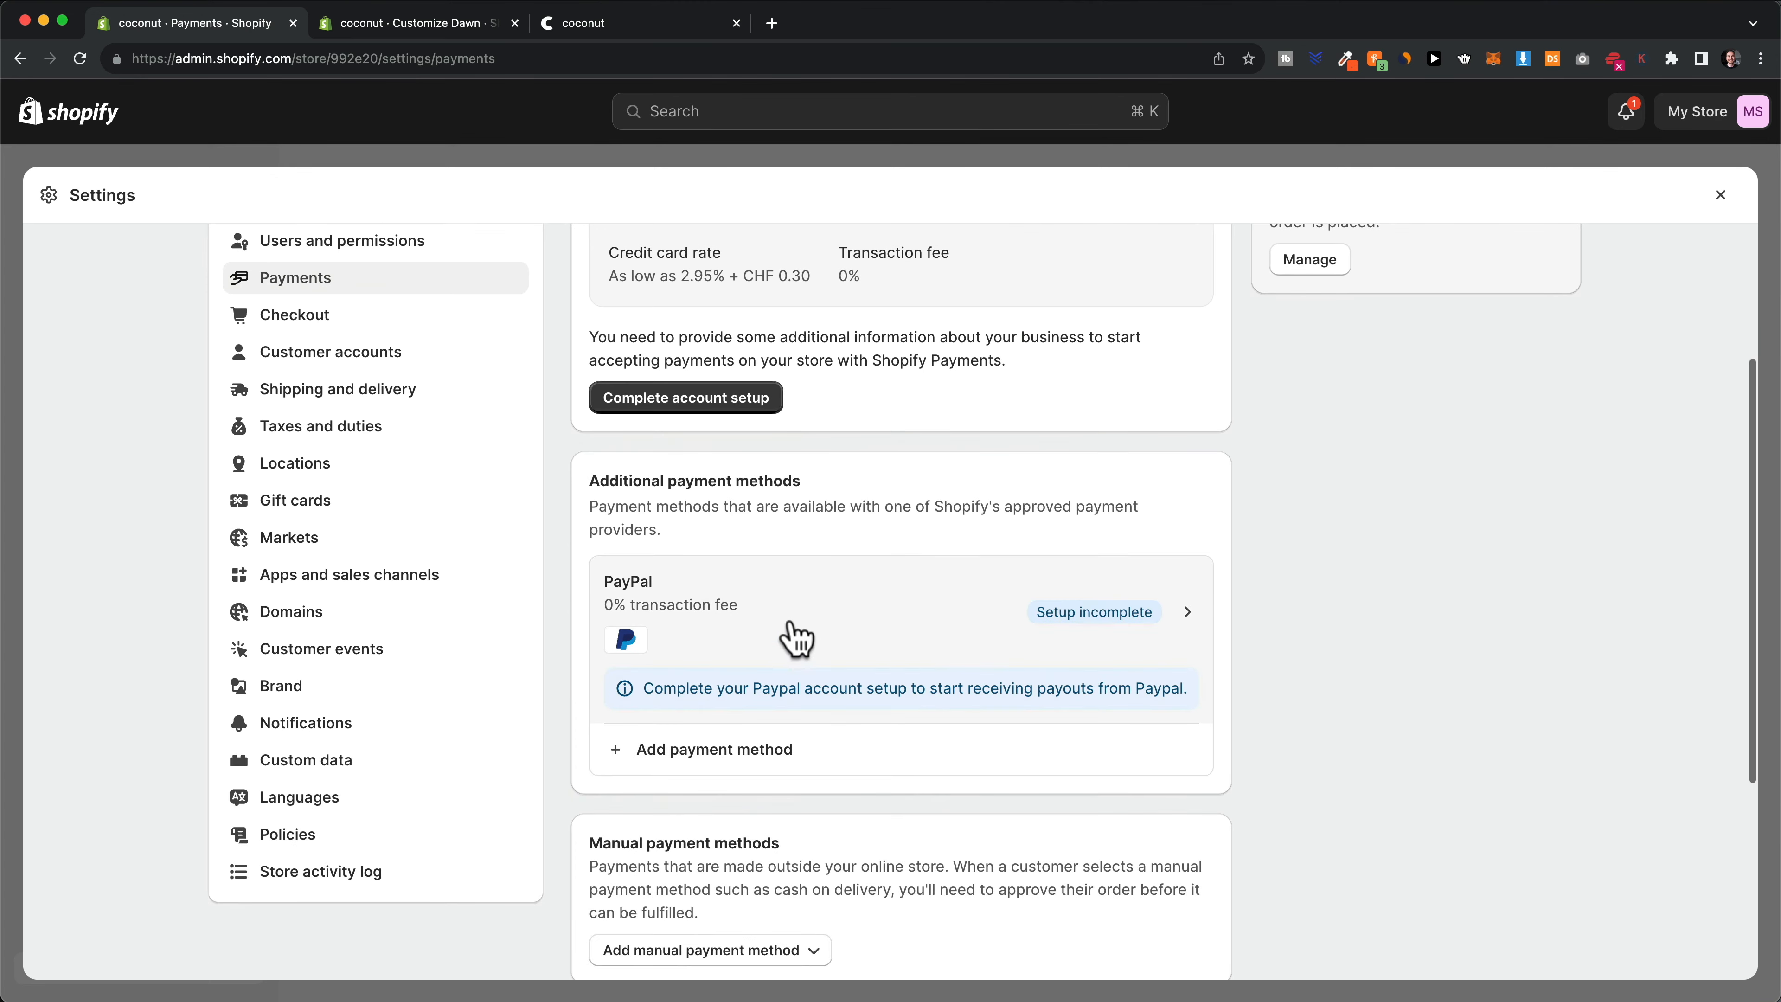
scroll(727, 656, "up", 3)
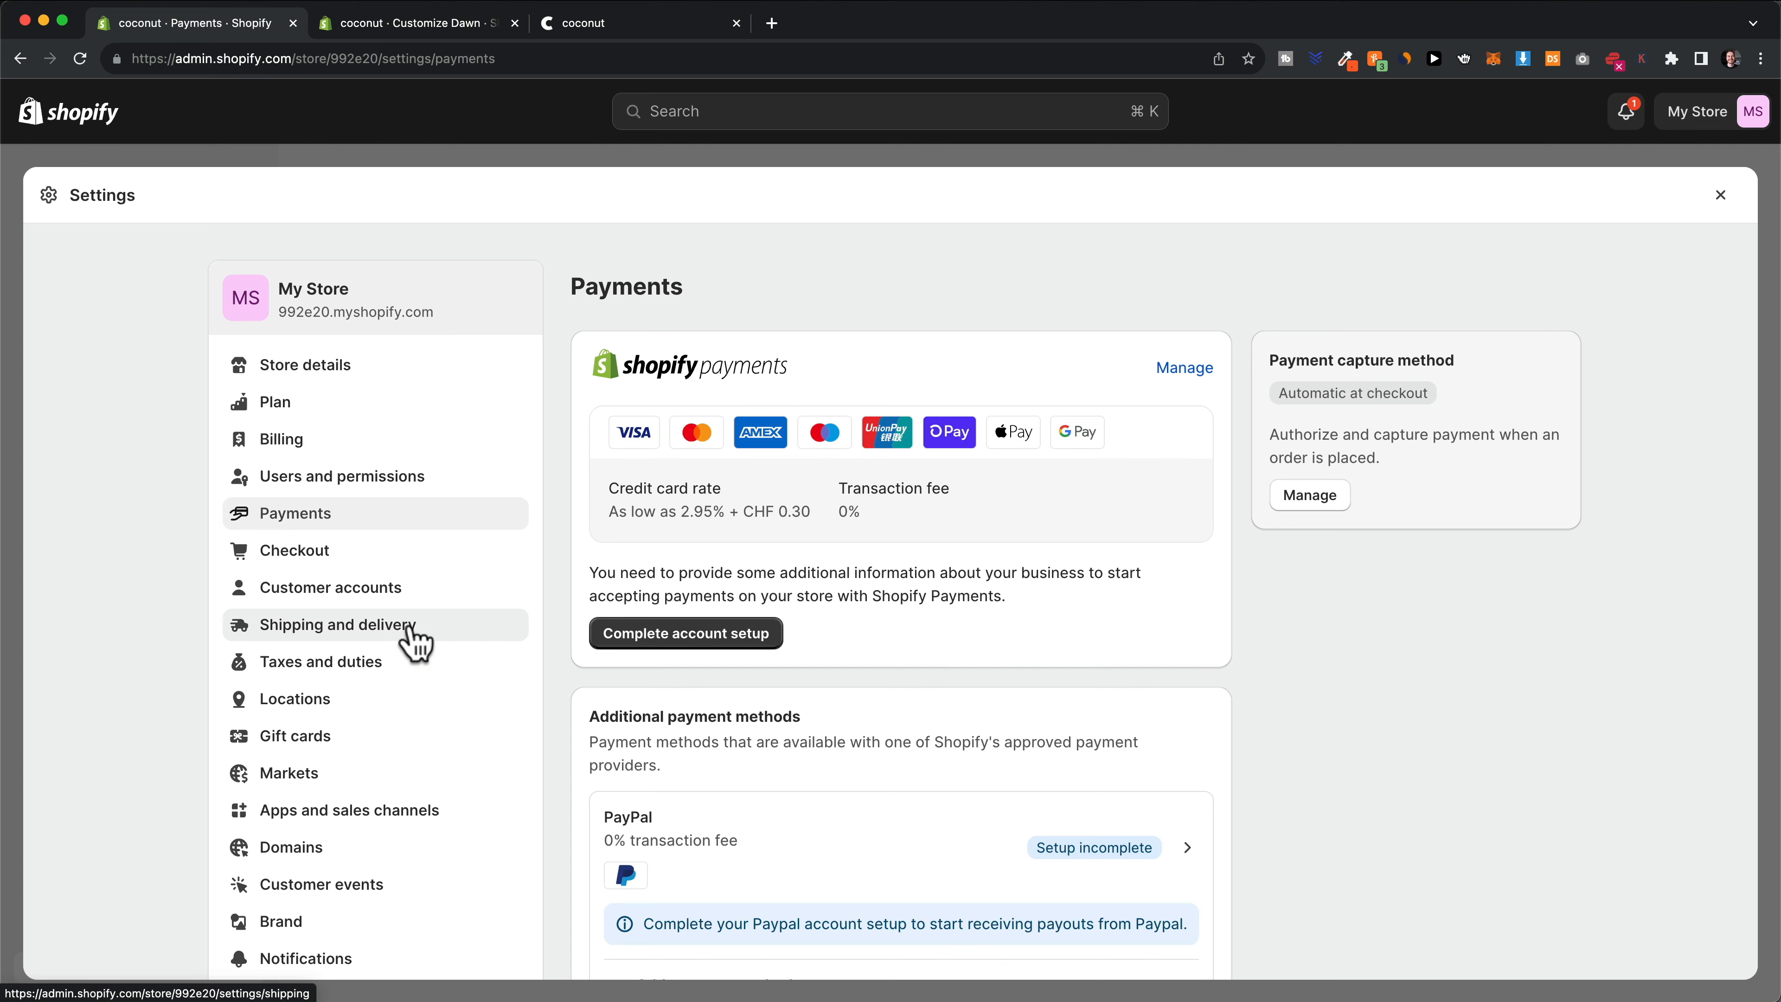
Examine the general shipping profile's domestic and international zones and rates, and return to the shipping and delivery settings
left_click(414, 641)
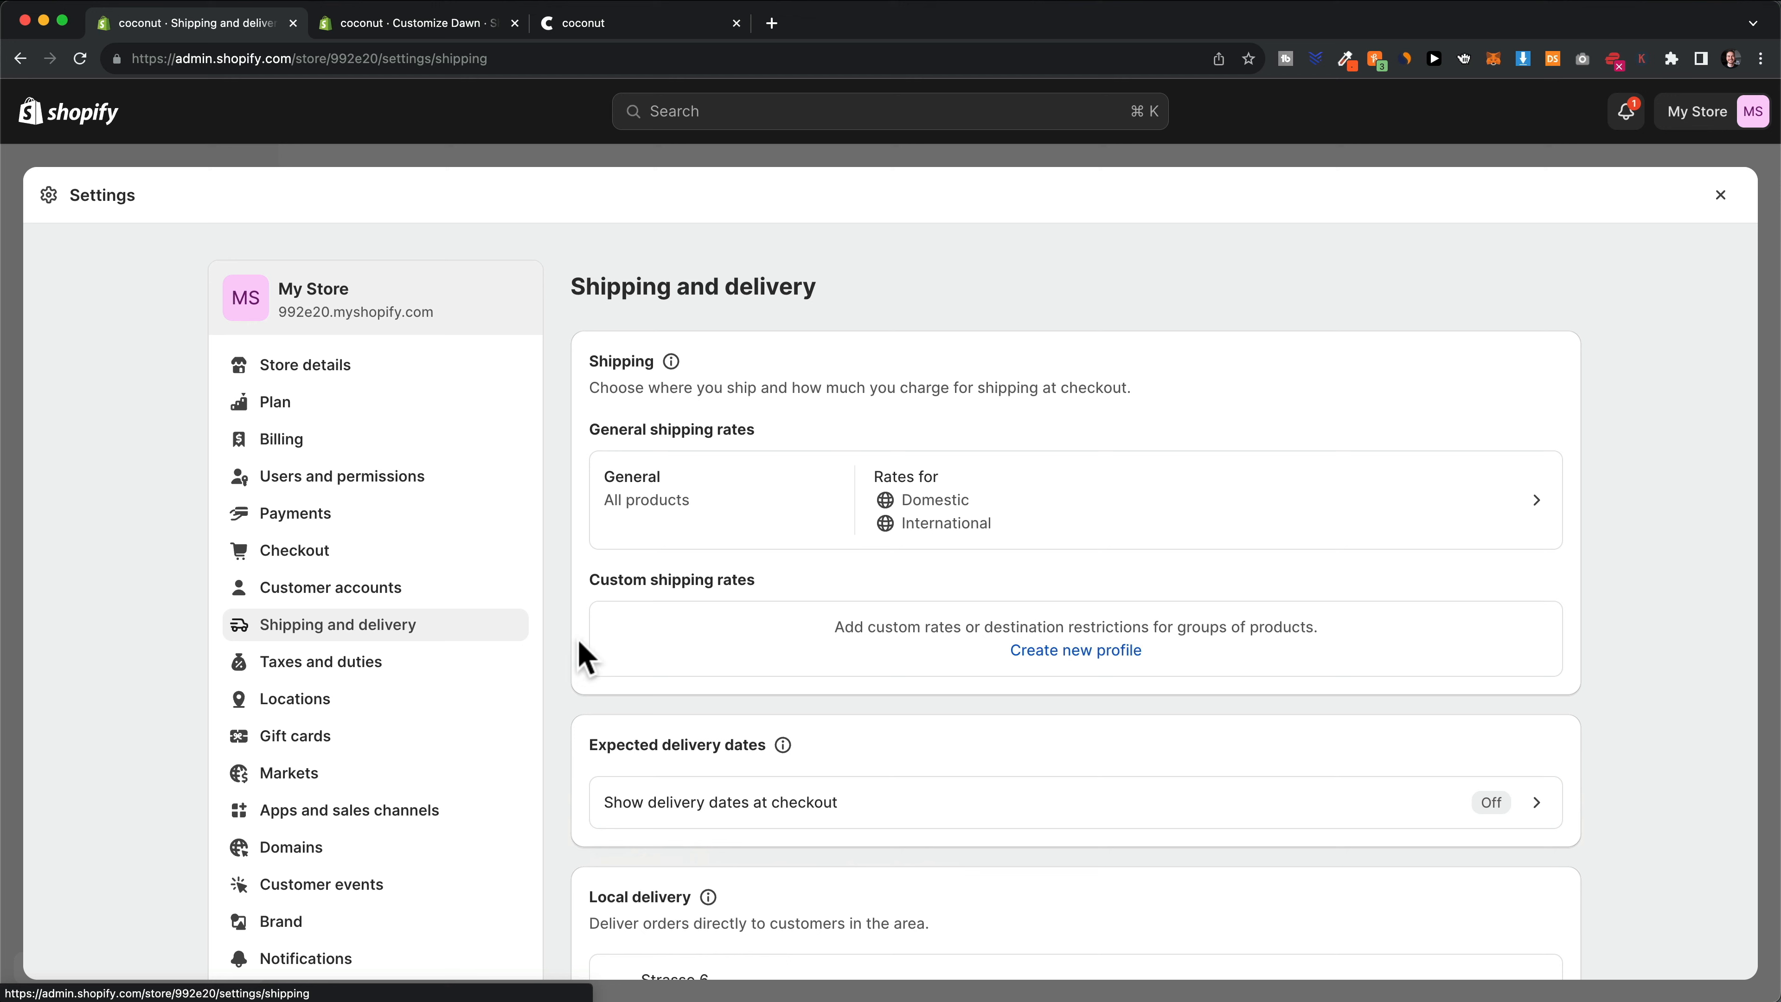
left_click(1003, 514)
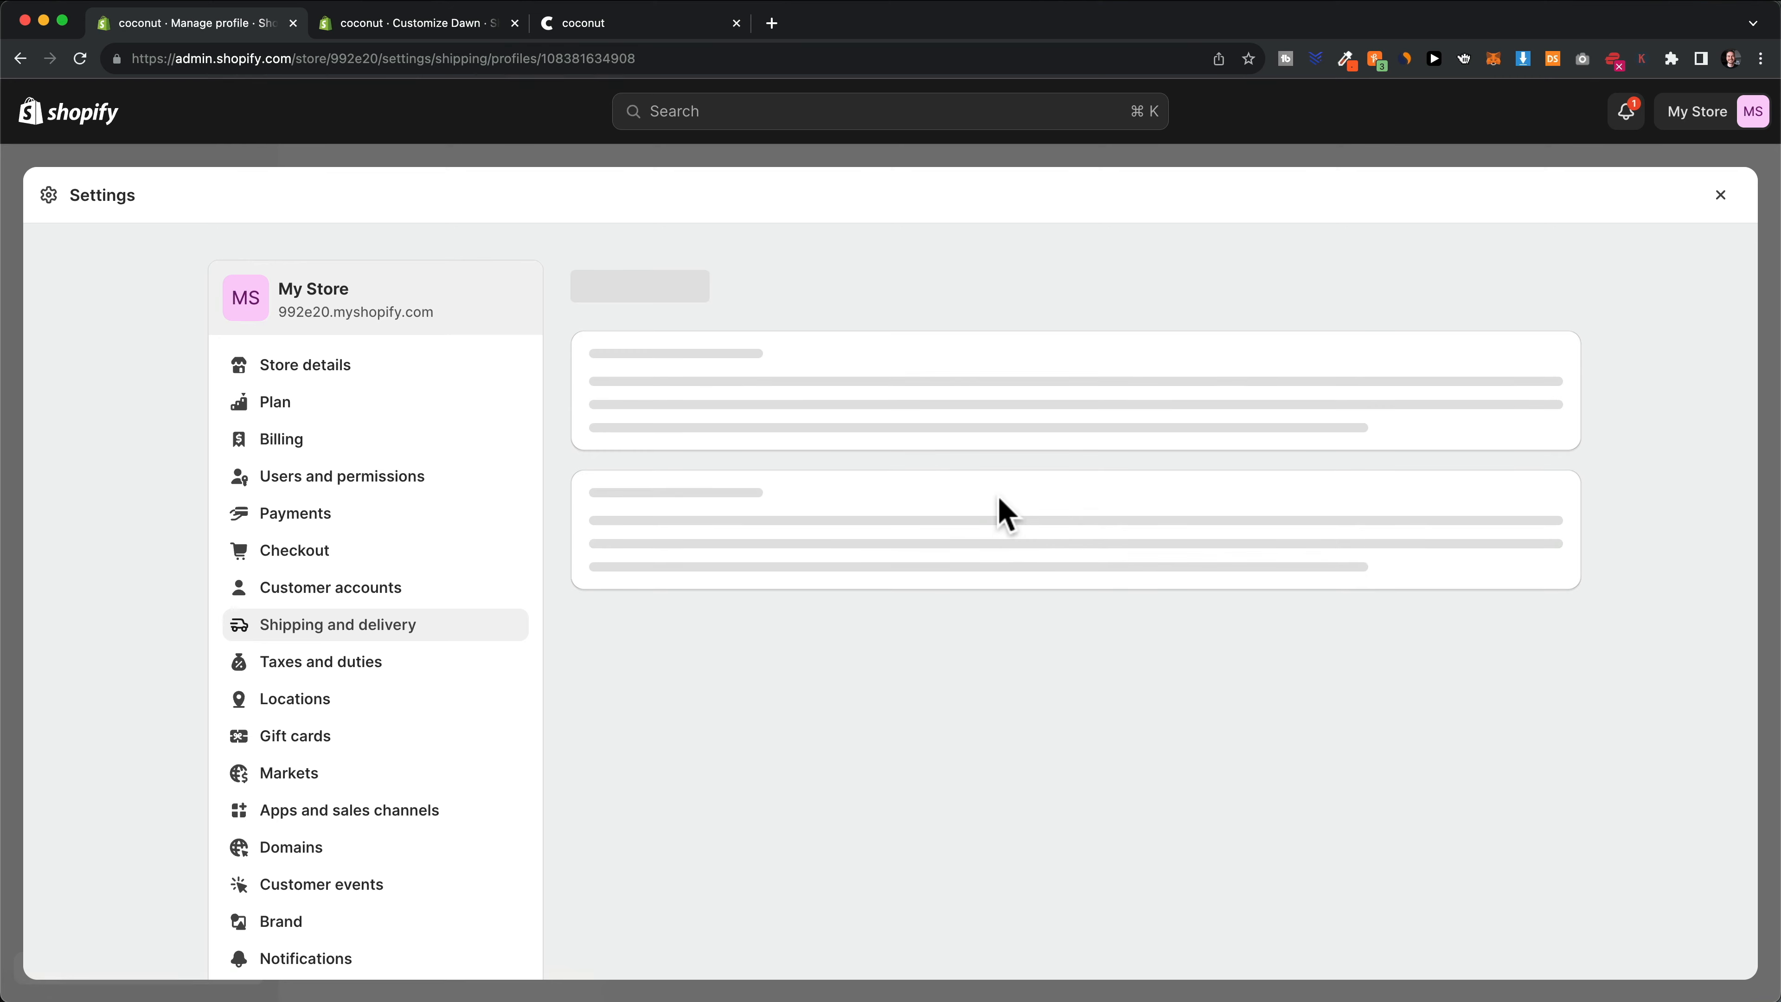
scroll(930, 661, "down", 6)
scroll(930, 660, "down", 3)
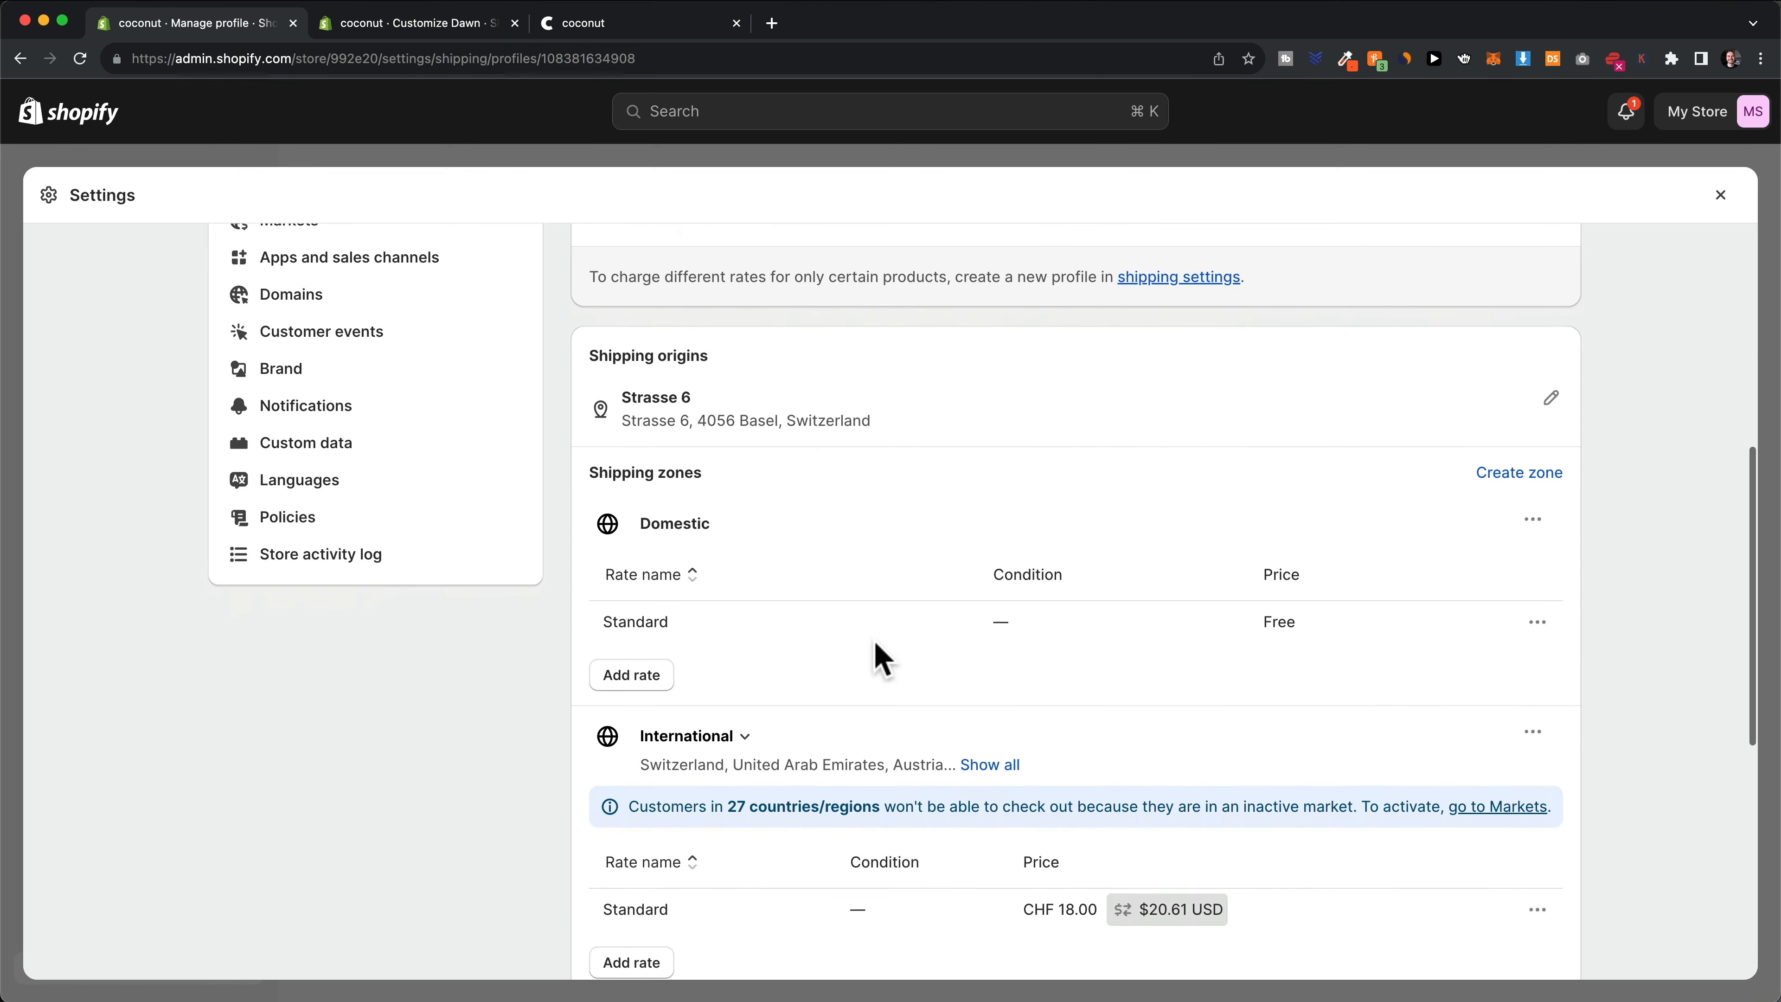
scroll(885, 667, "up", 6)
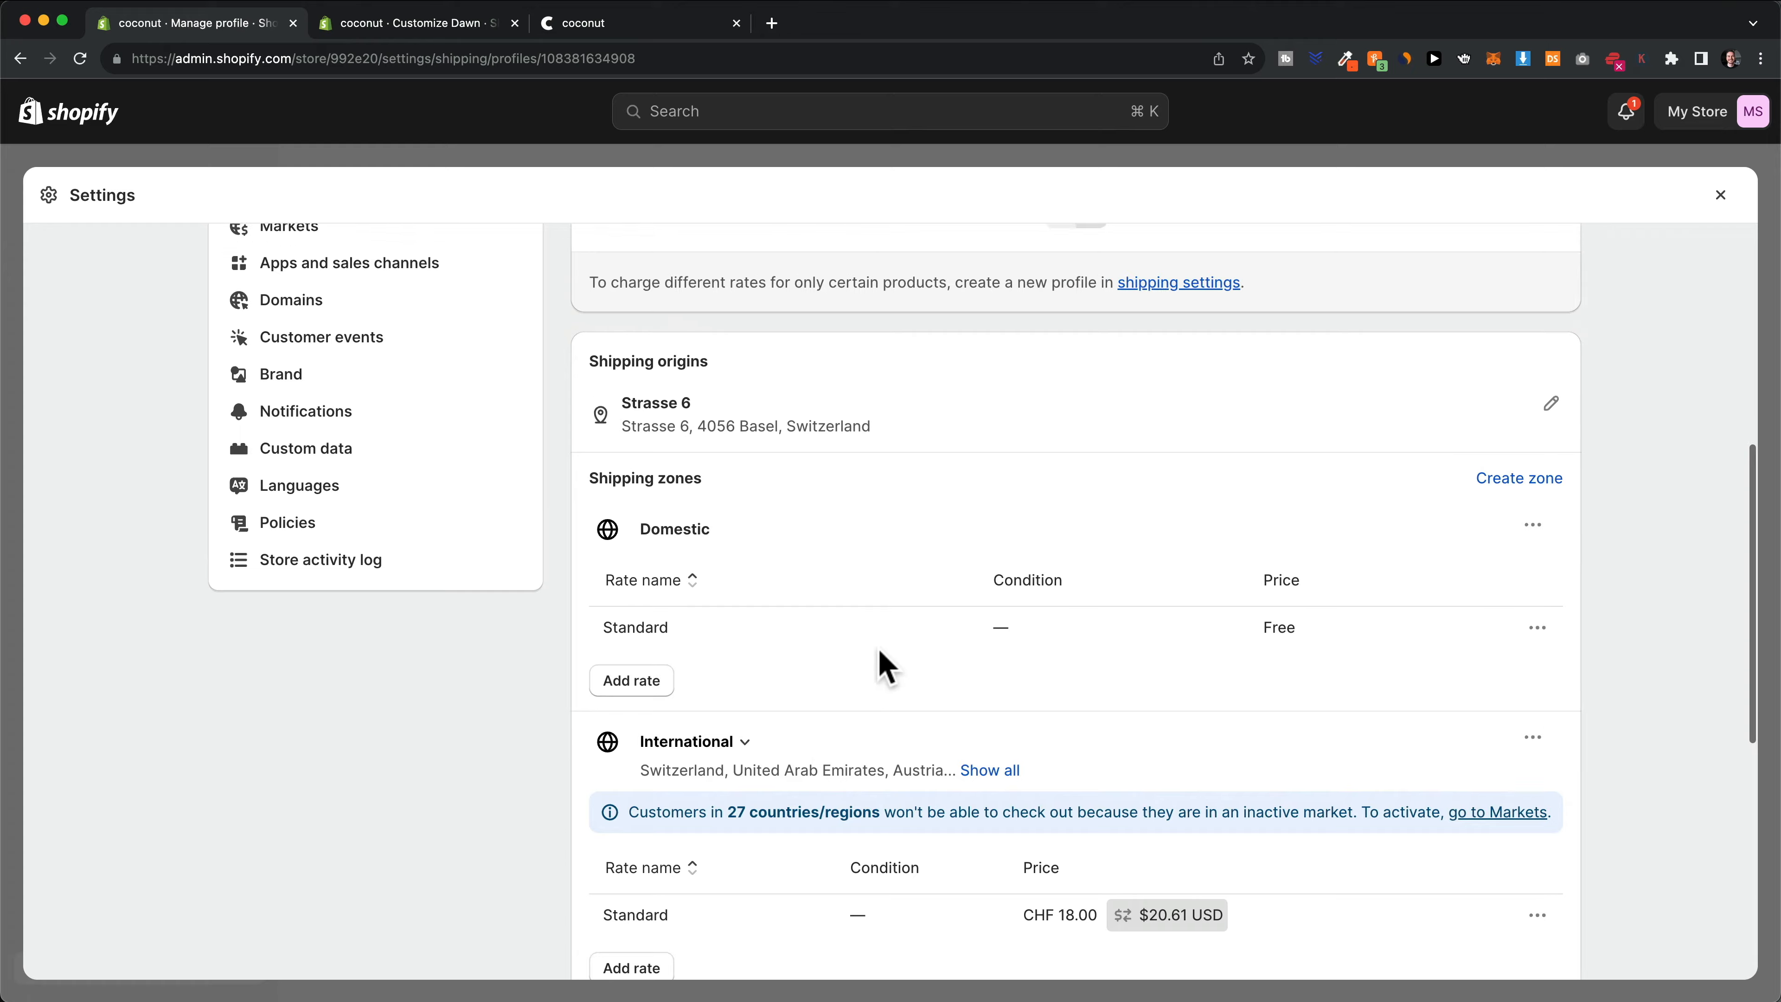
scroll(880, 666, "up", 4)
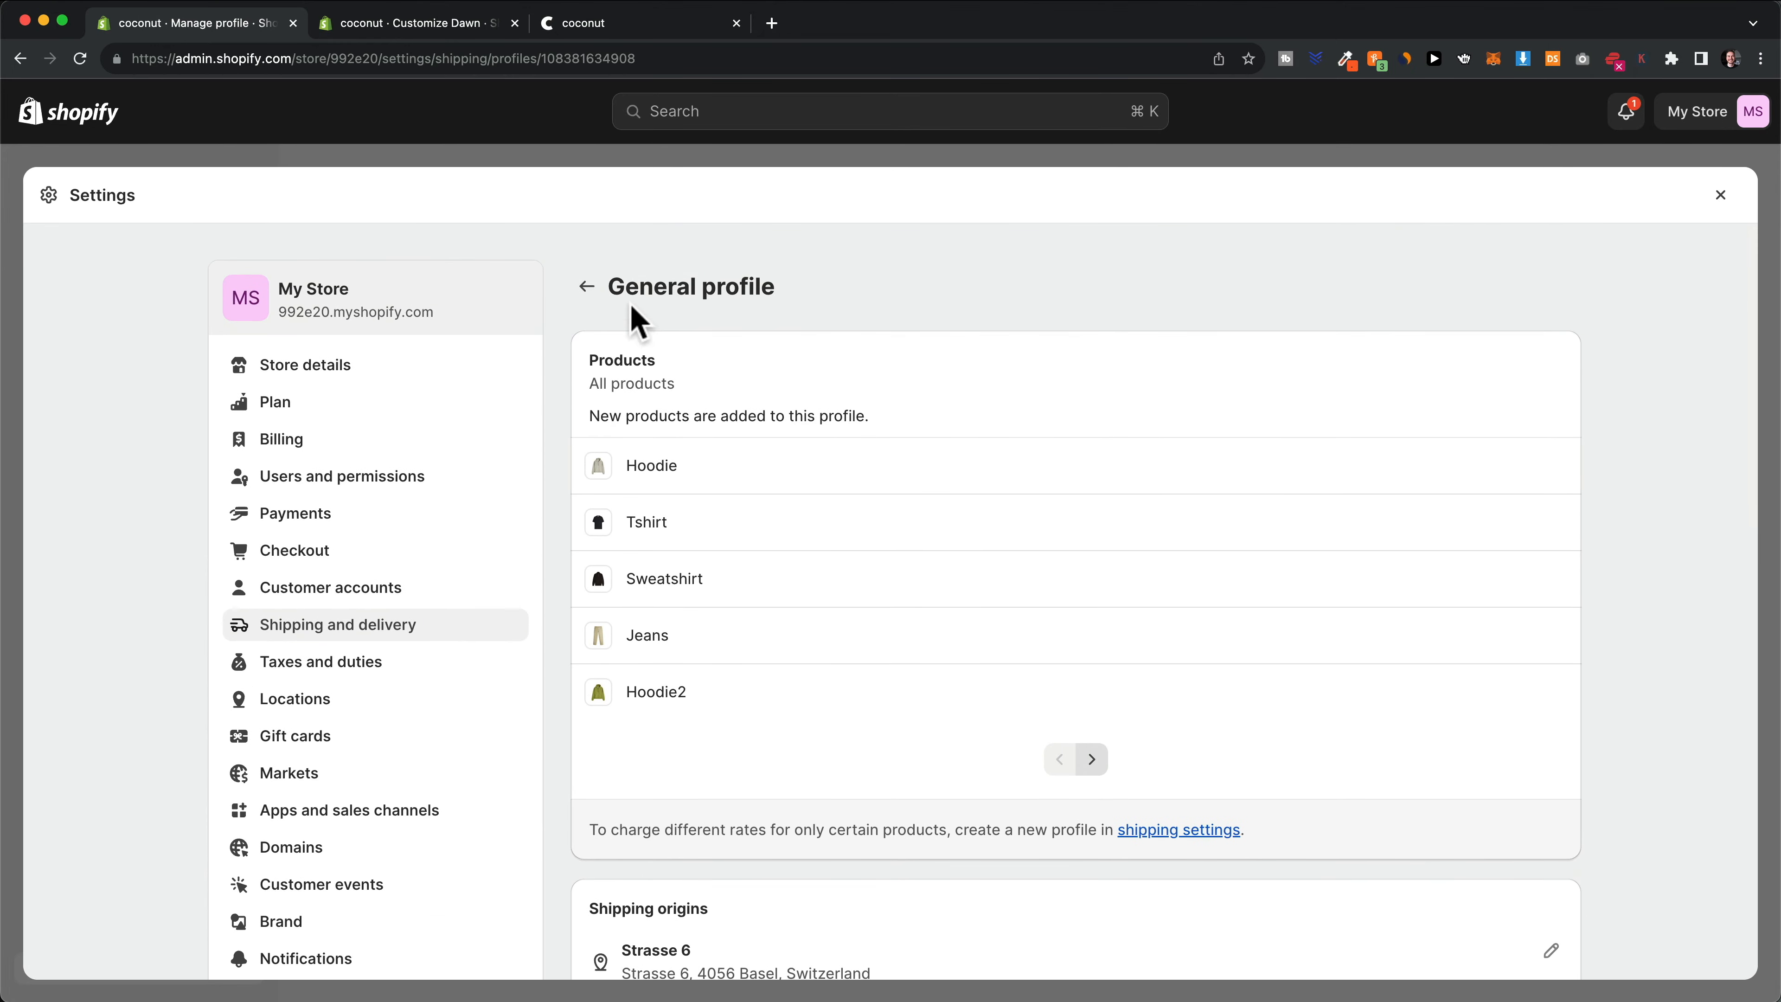
left_click(588, 288)
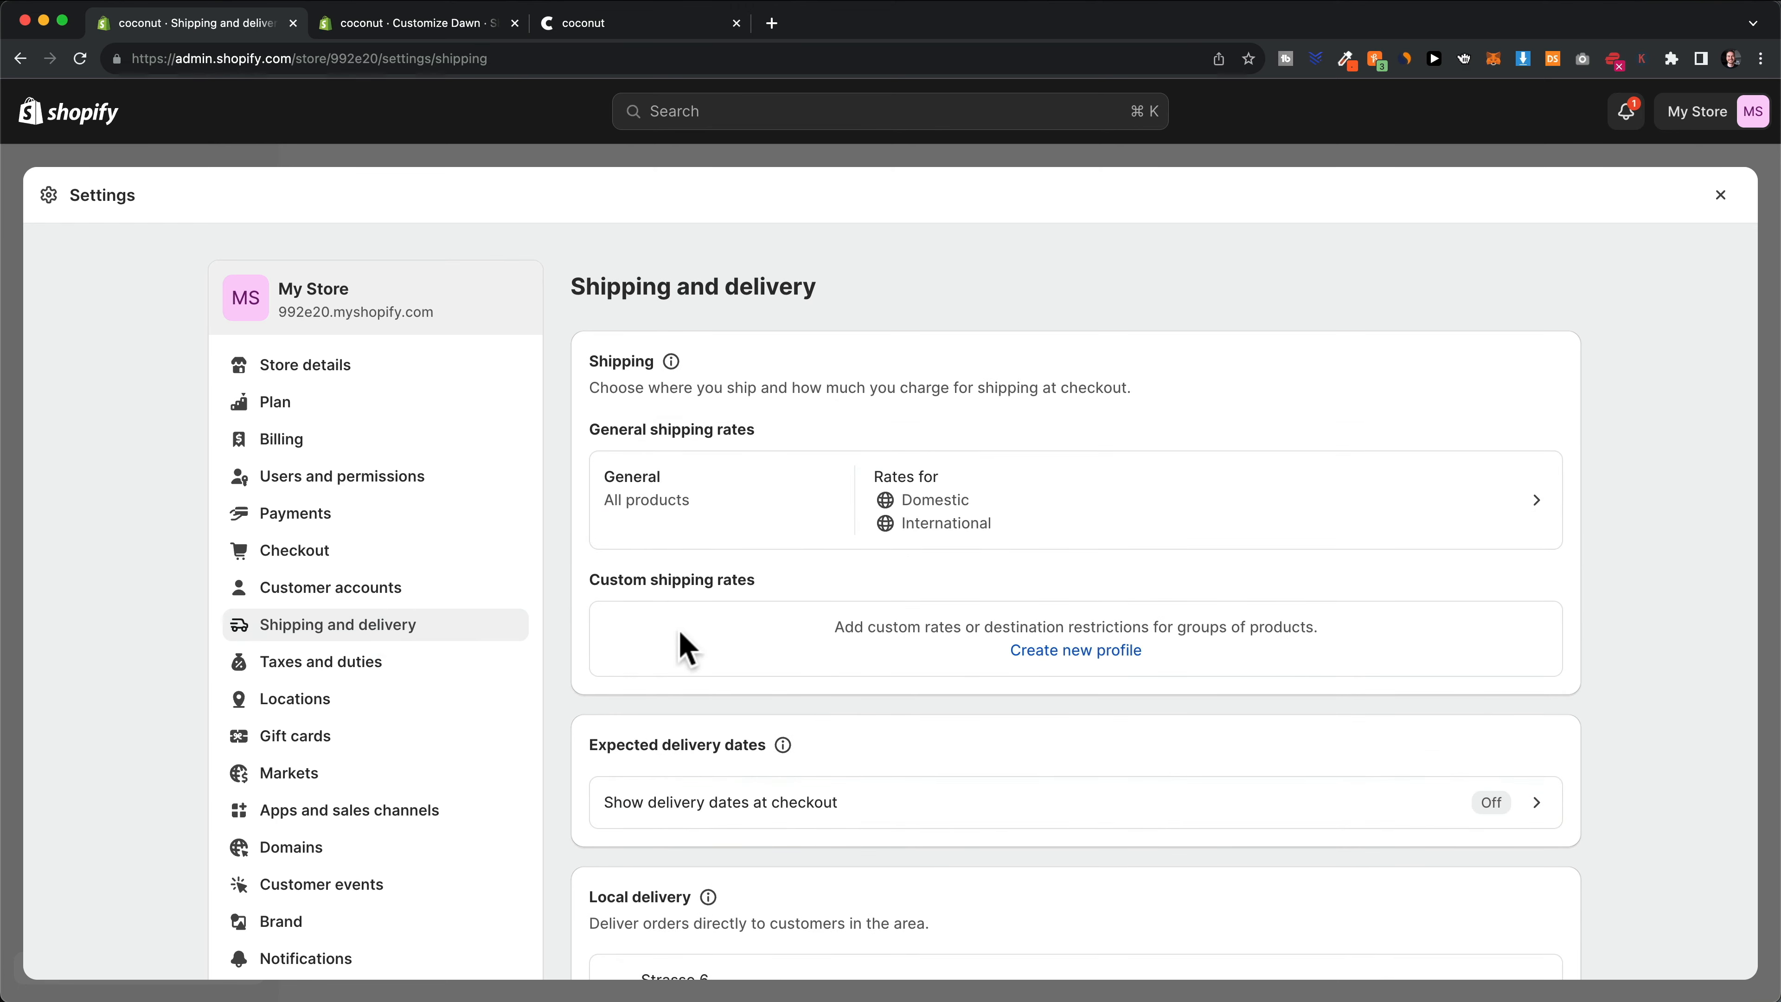
Look over the taxes and duties settings and open the domain settings
left_click(361, 663)
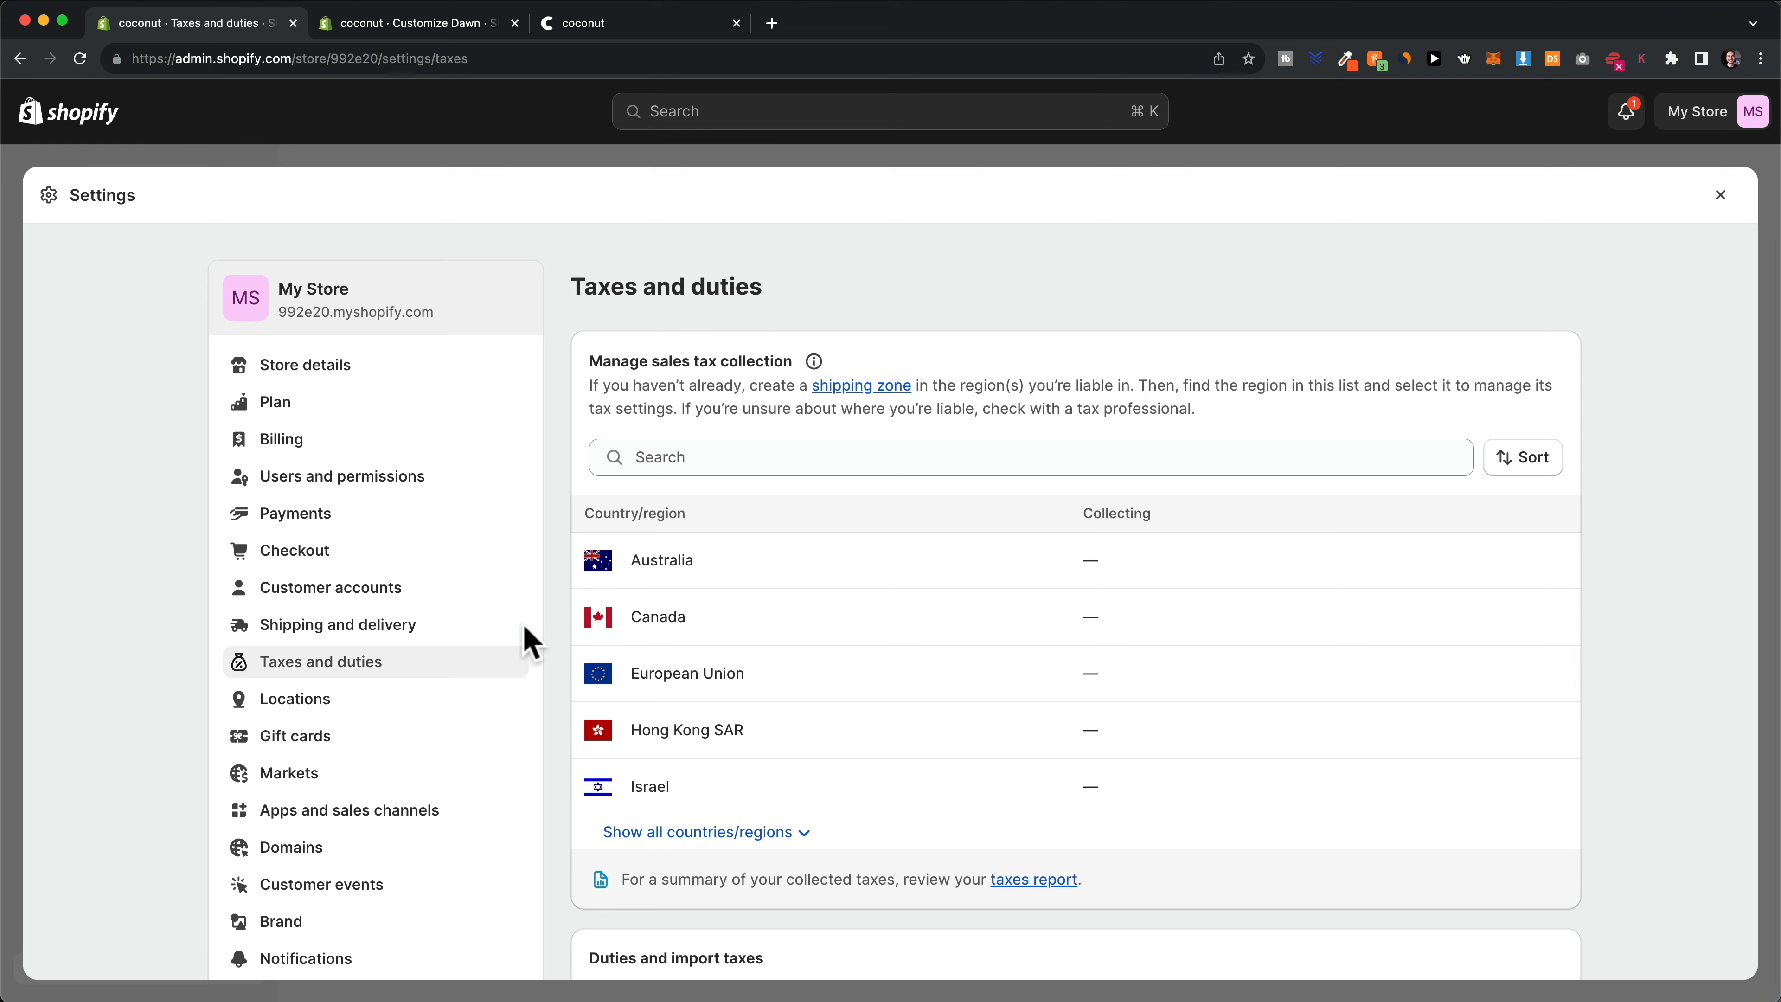
scroll(350, 800, "down", 2)
left_click(315, 803)
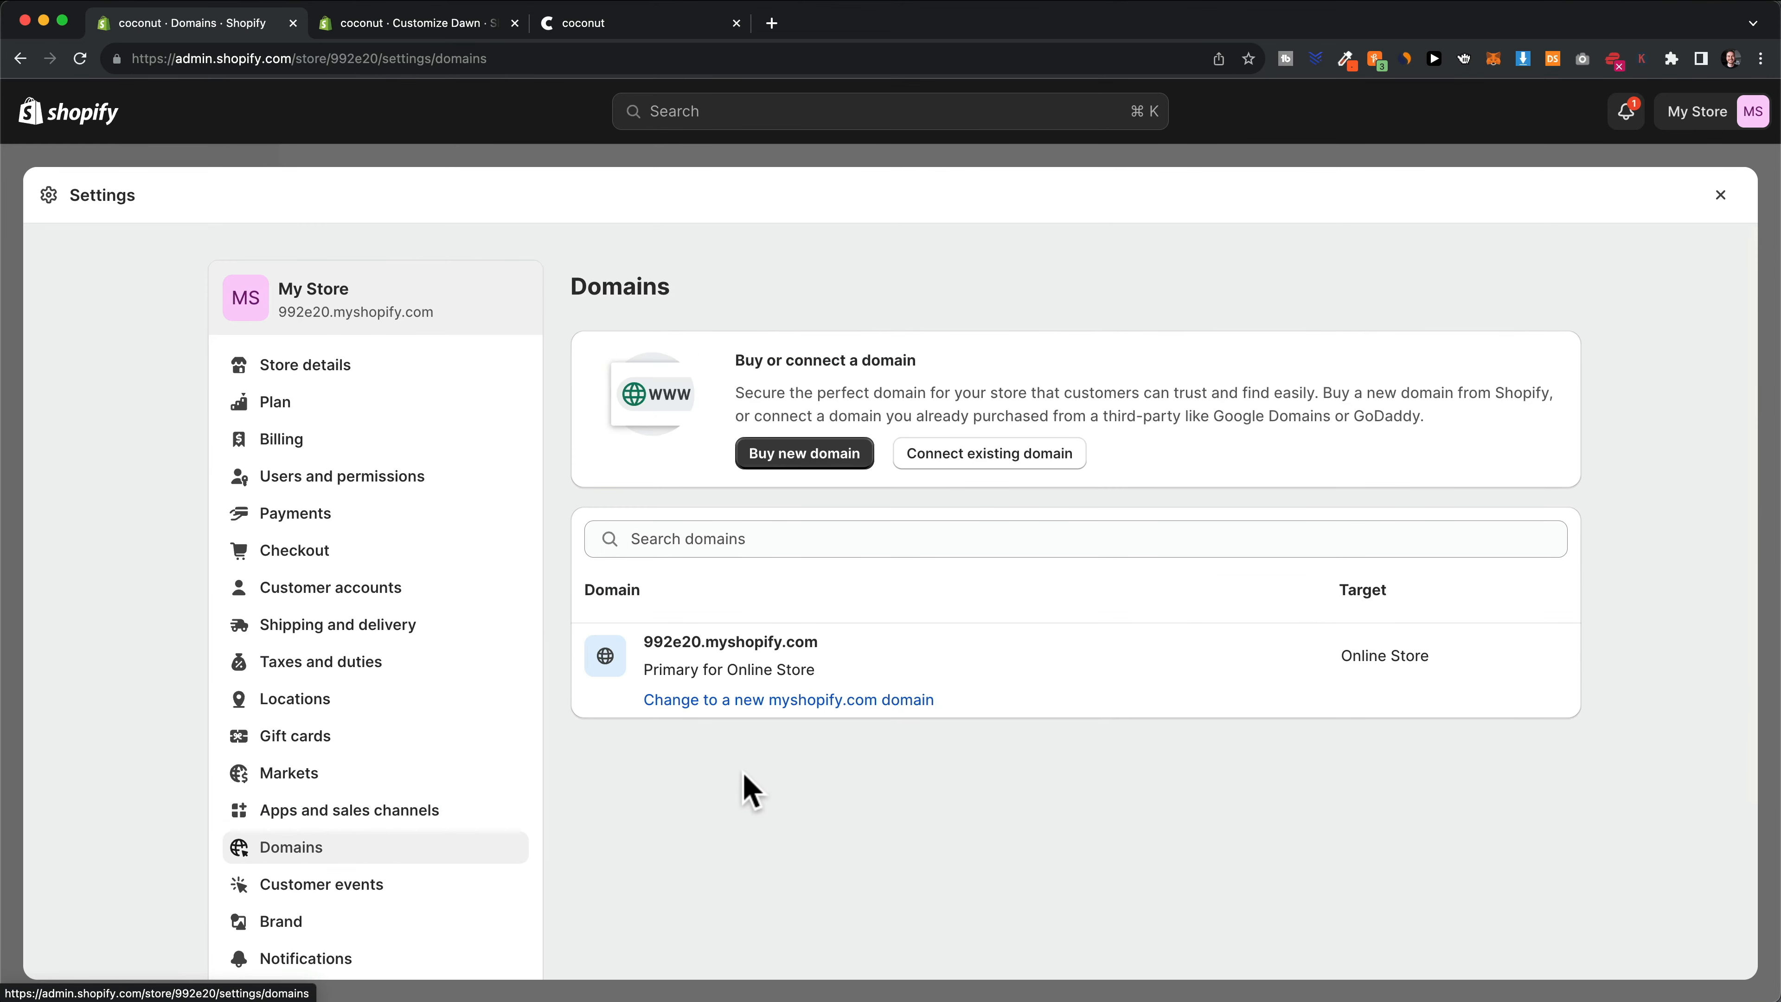
Inspect the store's default myshopify.com domain, compare it with the storefront's web address, and return to the domain list
left_click_drag(822, 643, 650, 649)
left_click(650, 649)
left_click(604, 26)
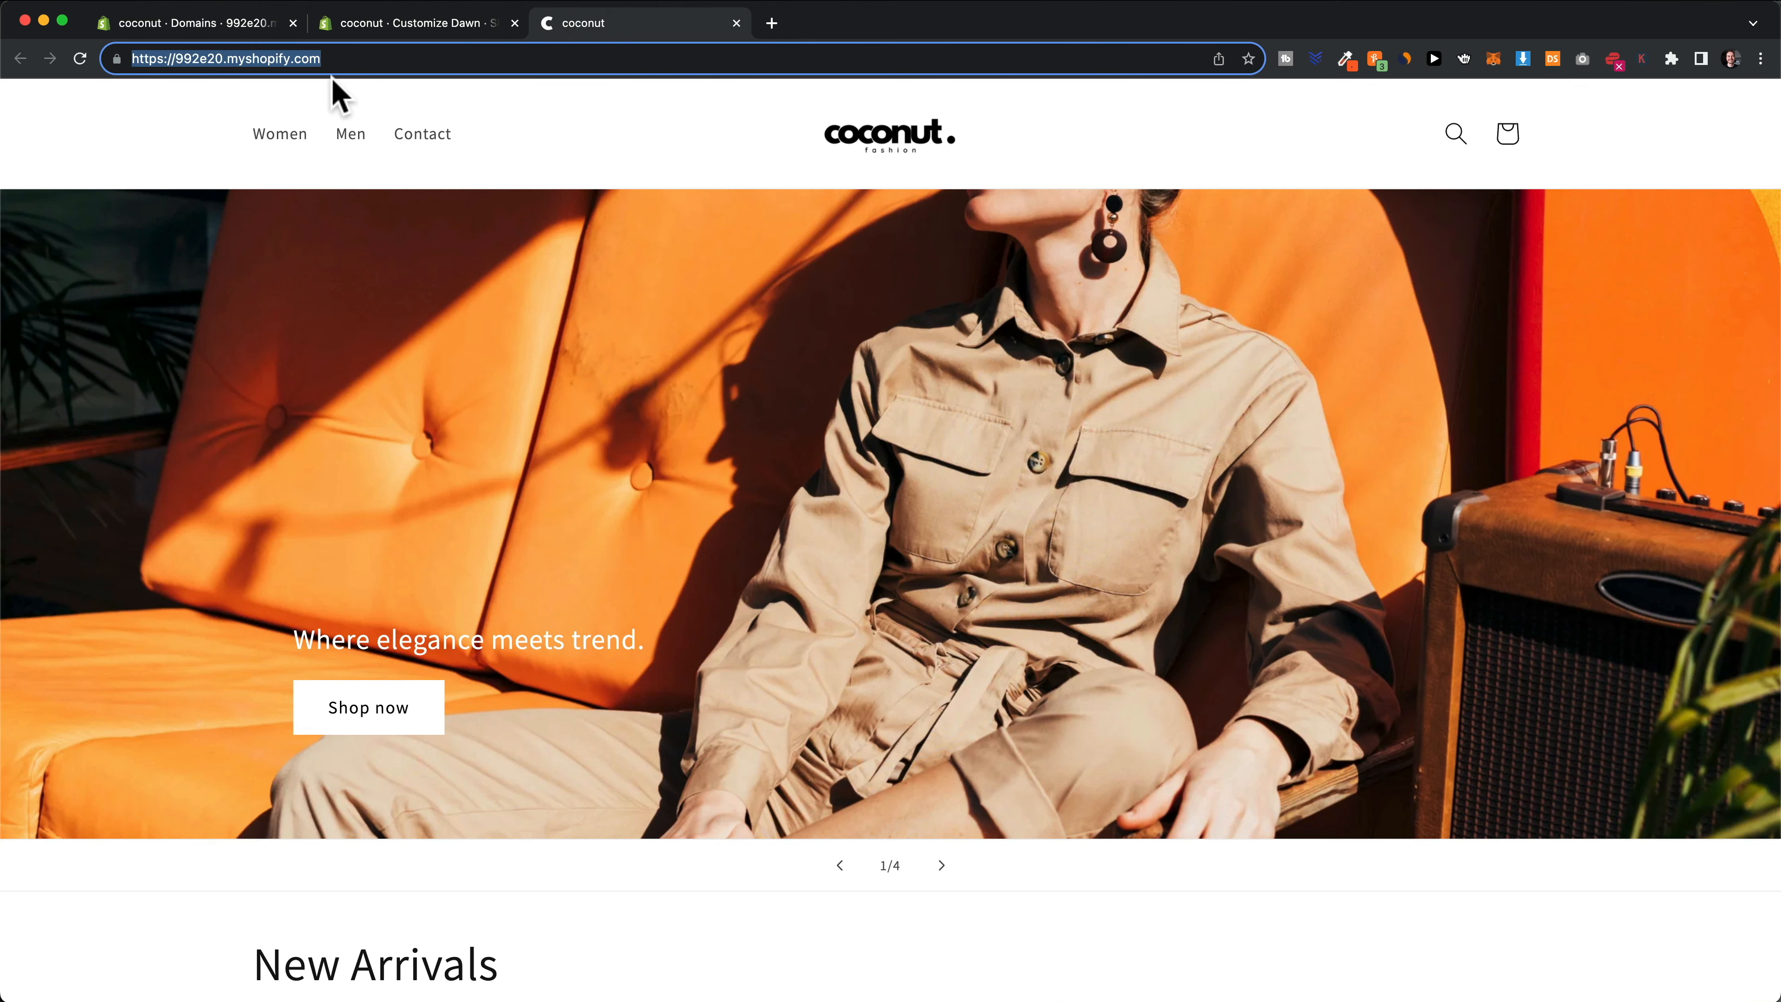
left_click(184, 60)
left_click_drag(176, 59, 369, 88)
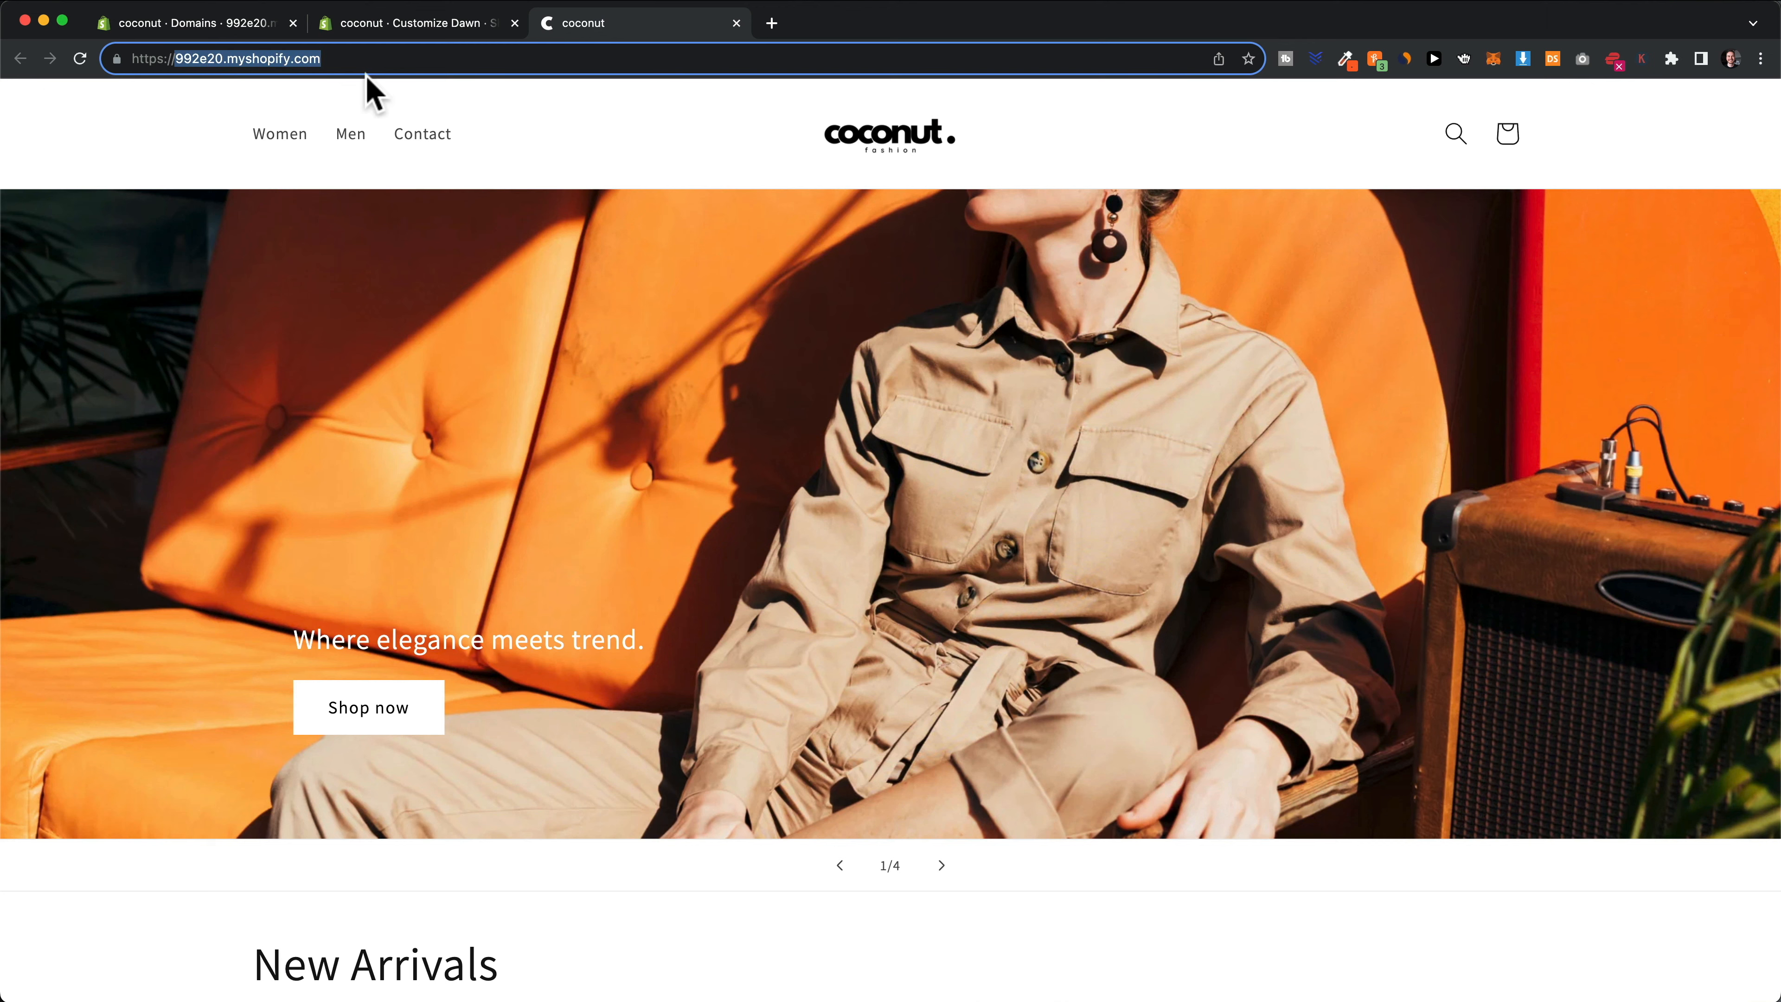
left_click(247, 25)
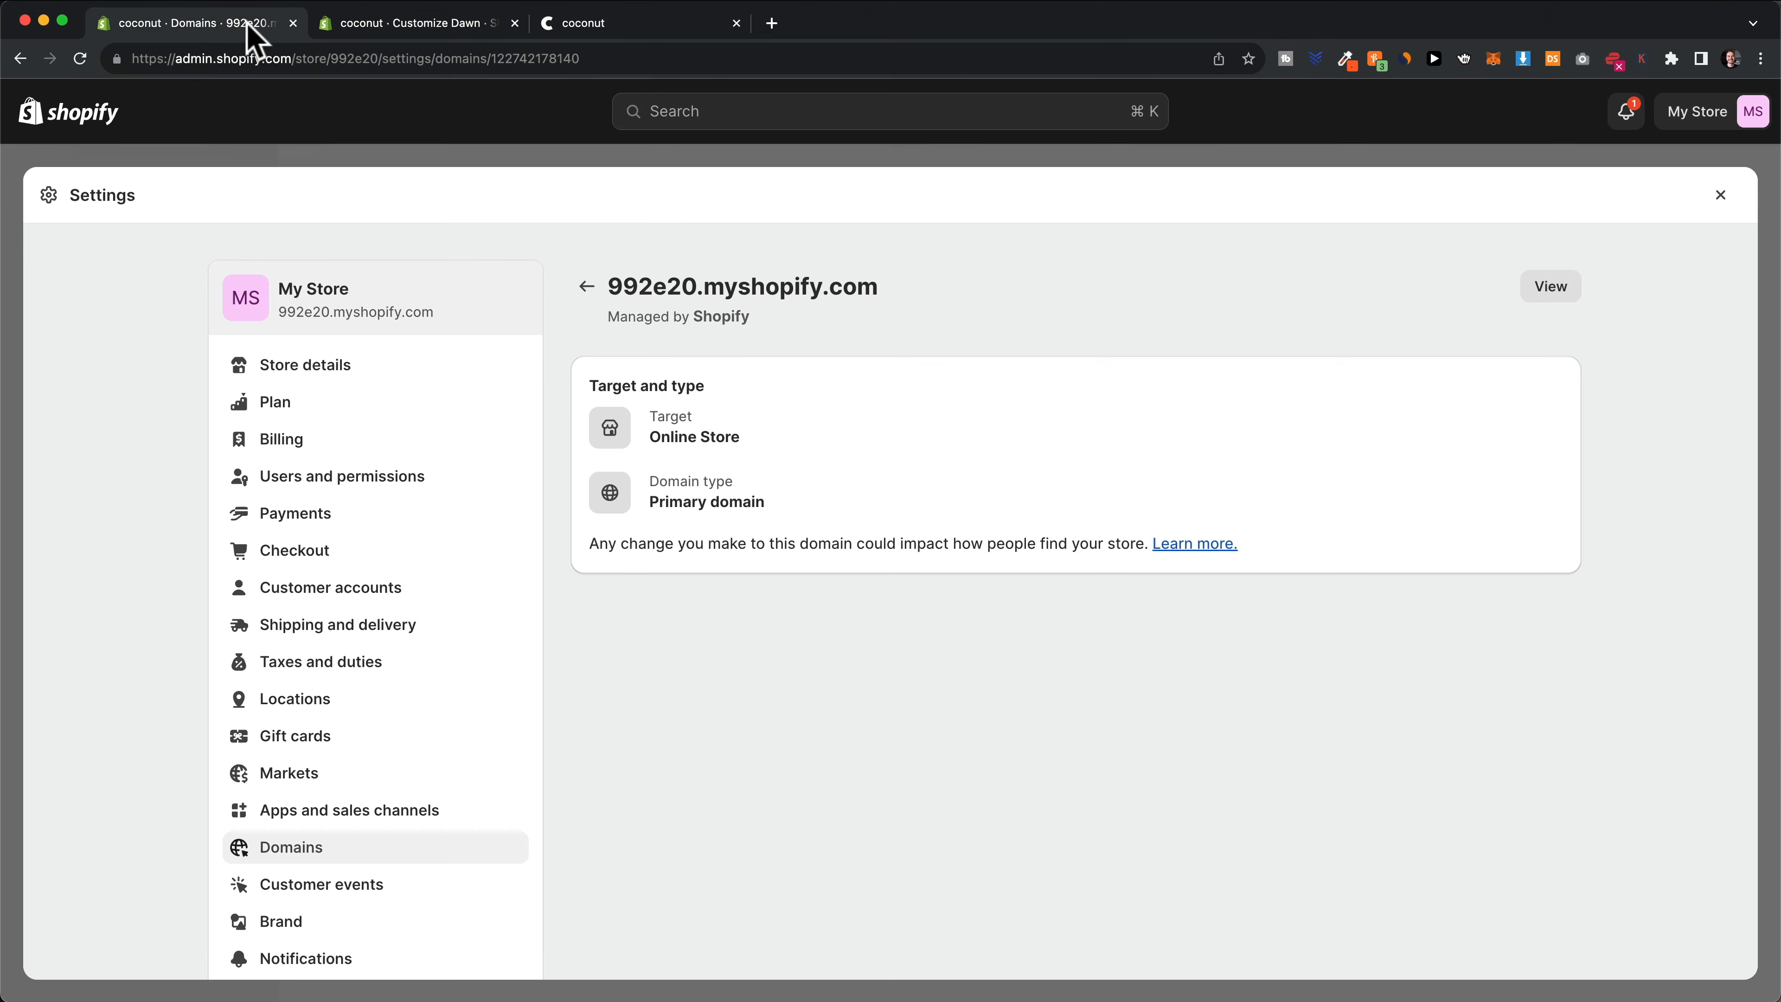
left_click(580, 286)
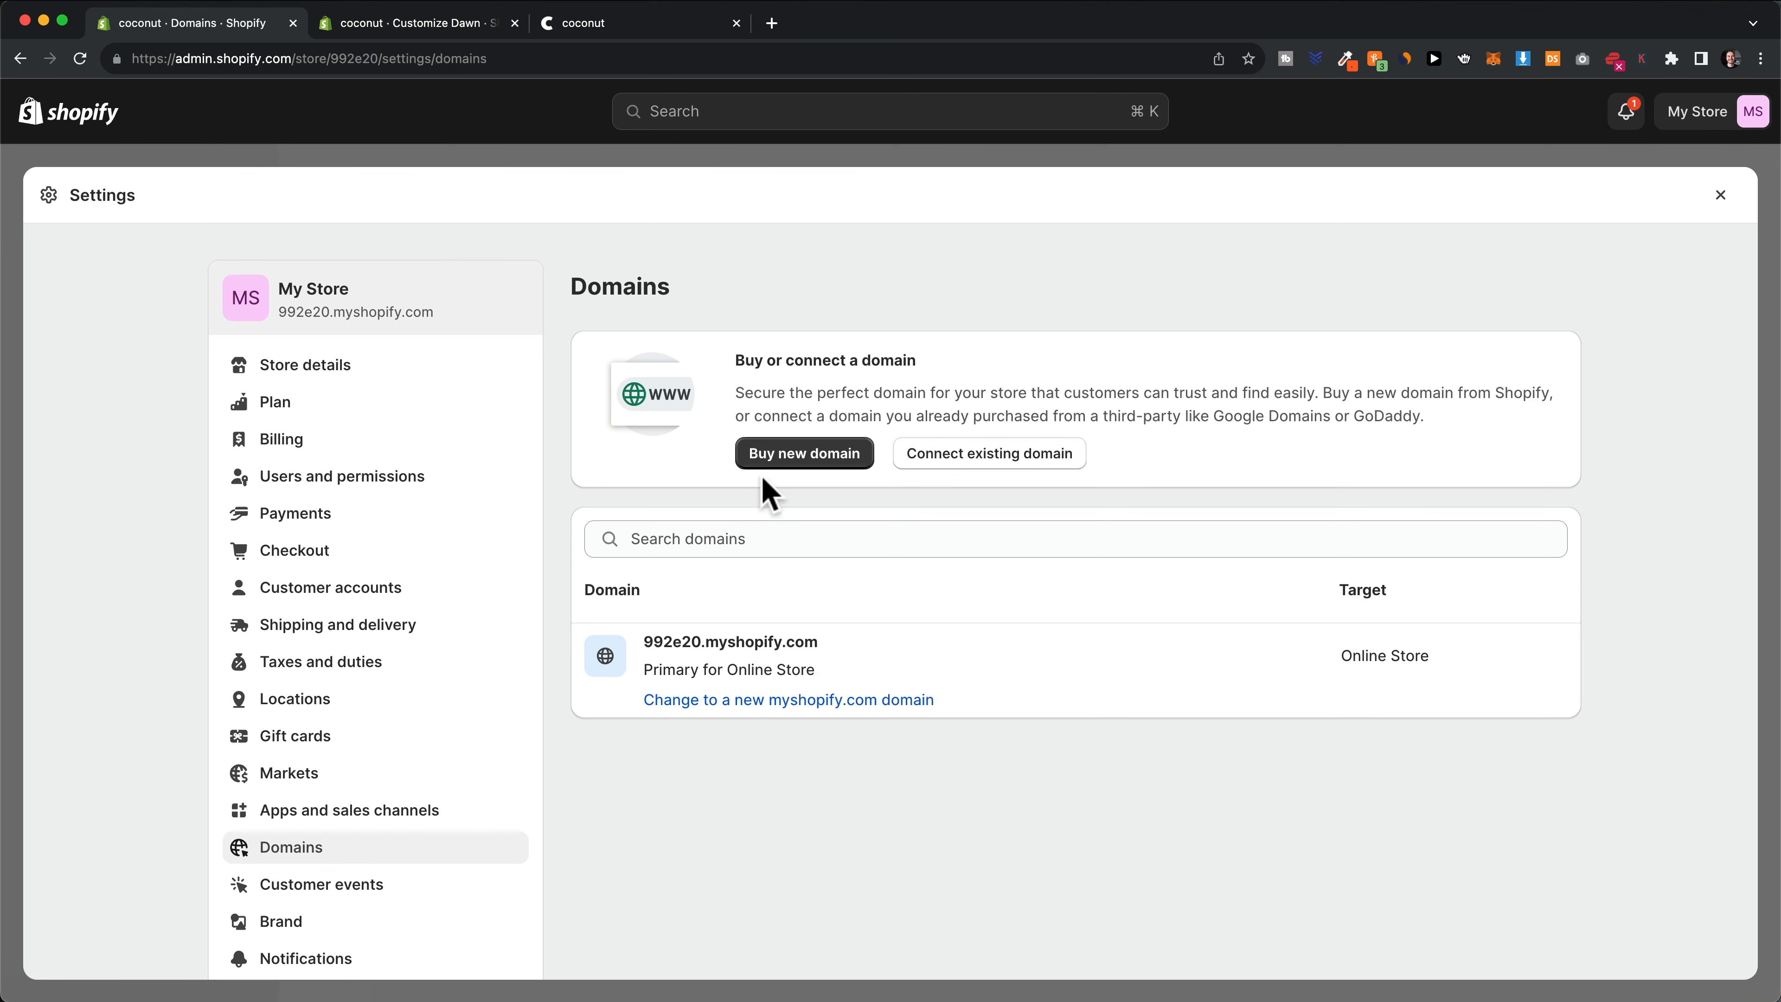
Search for the new domain coconutfashion.com among the domains for sale and return to the domain settings
left_click(793, 463)
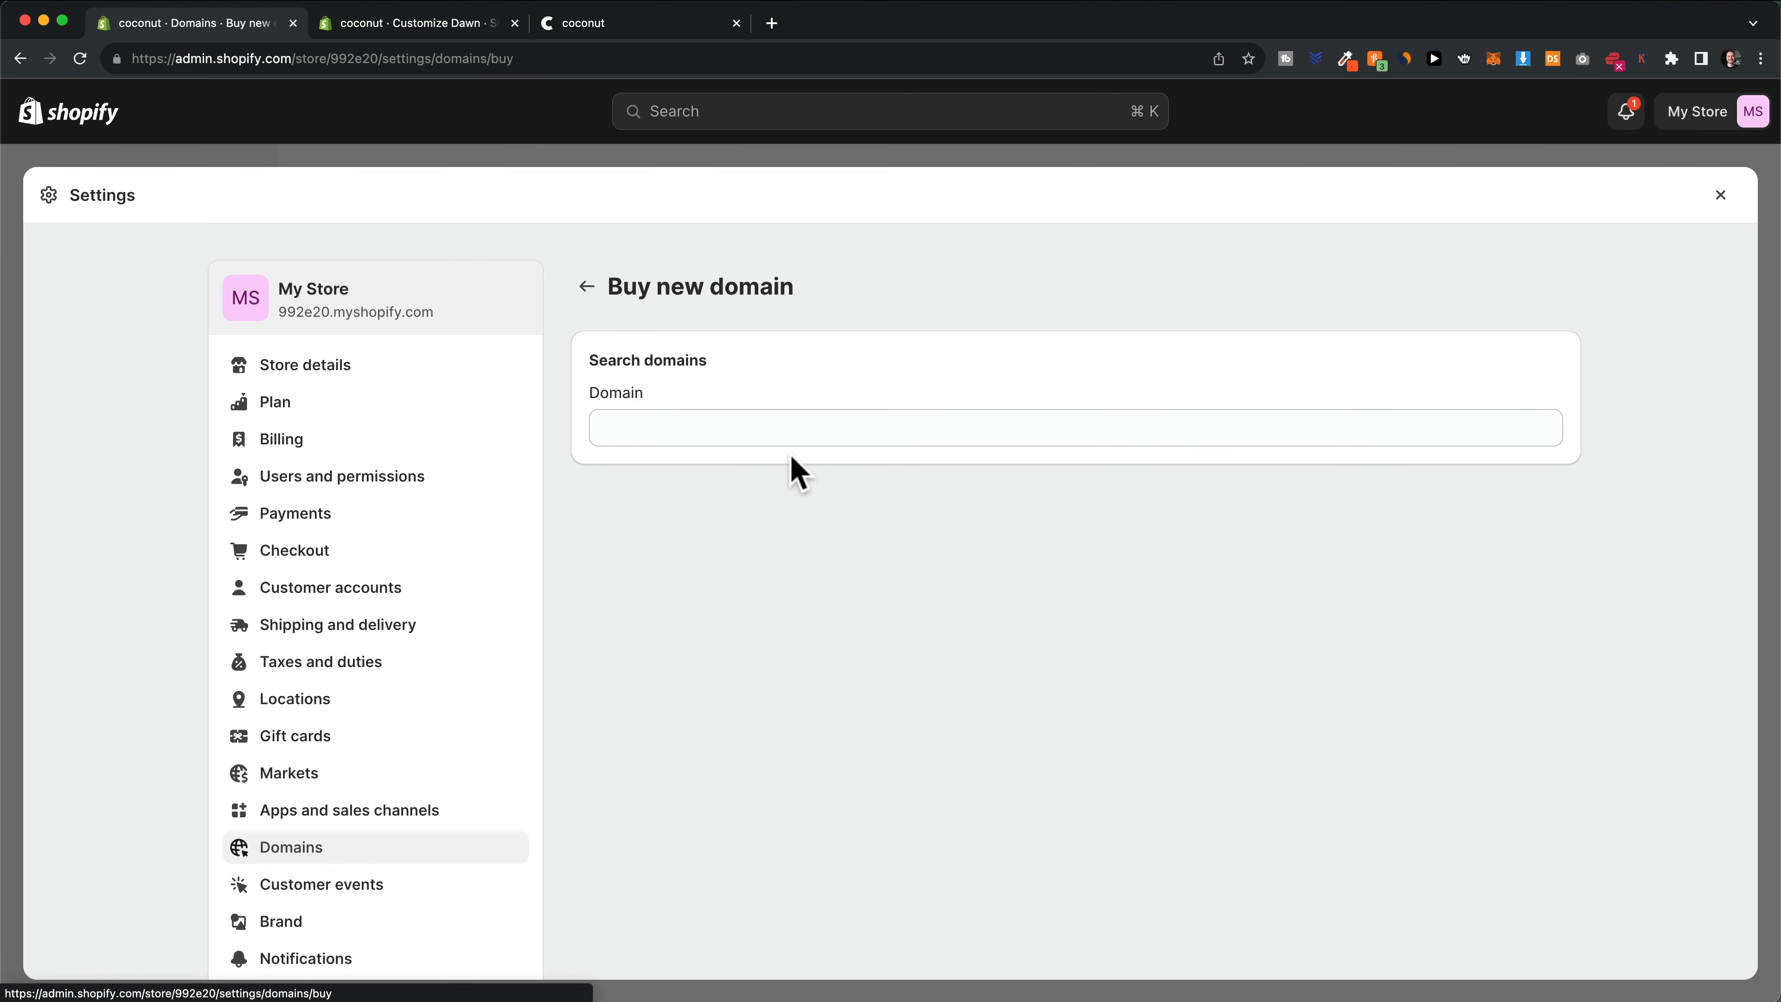
left_click(805, 423)
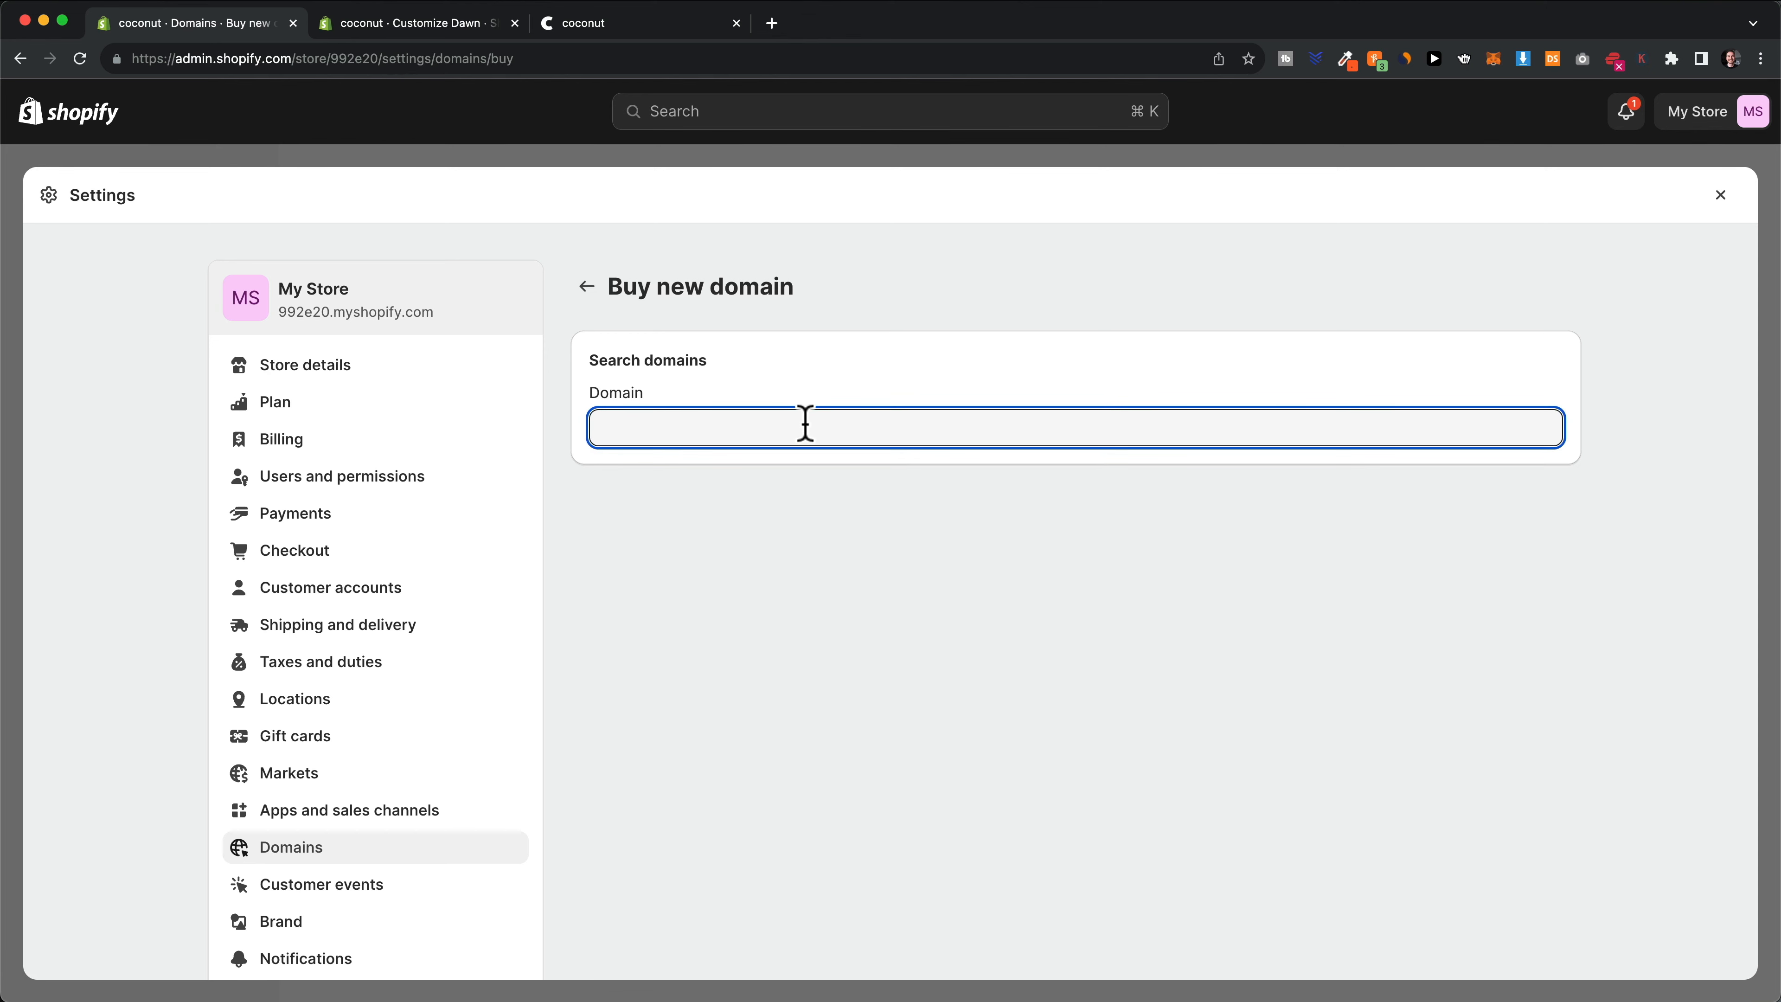
type("coconut")
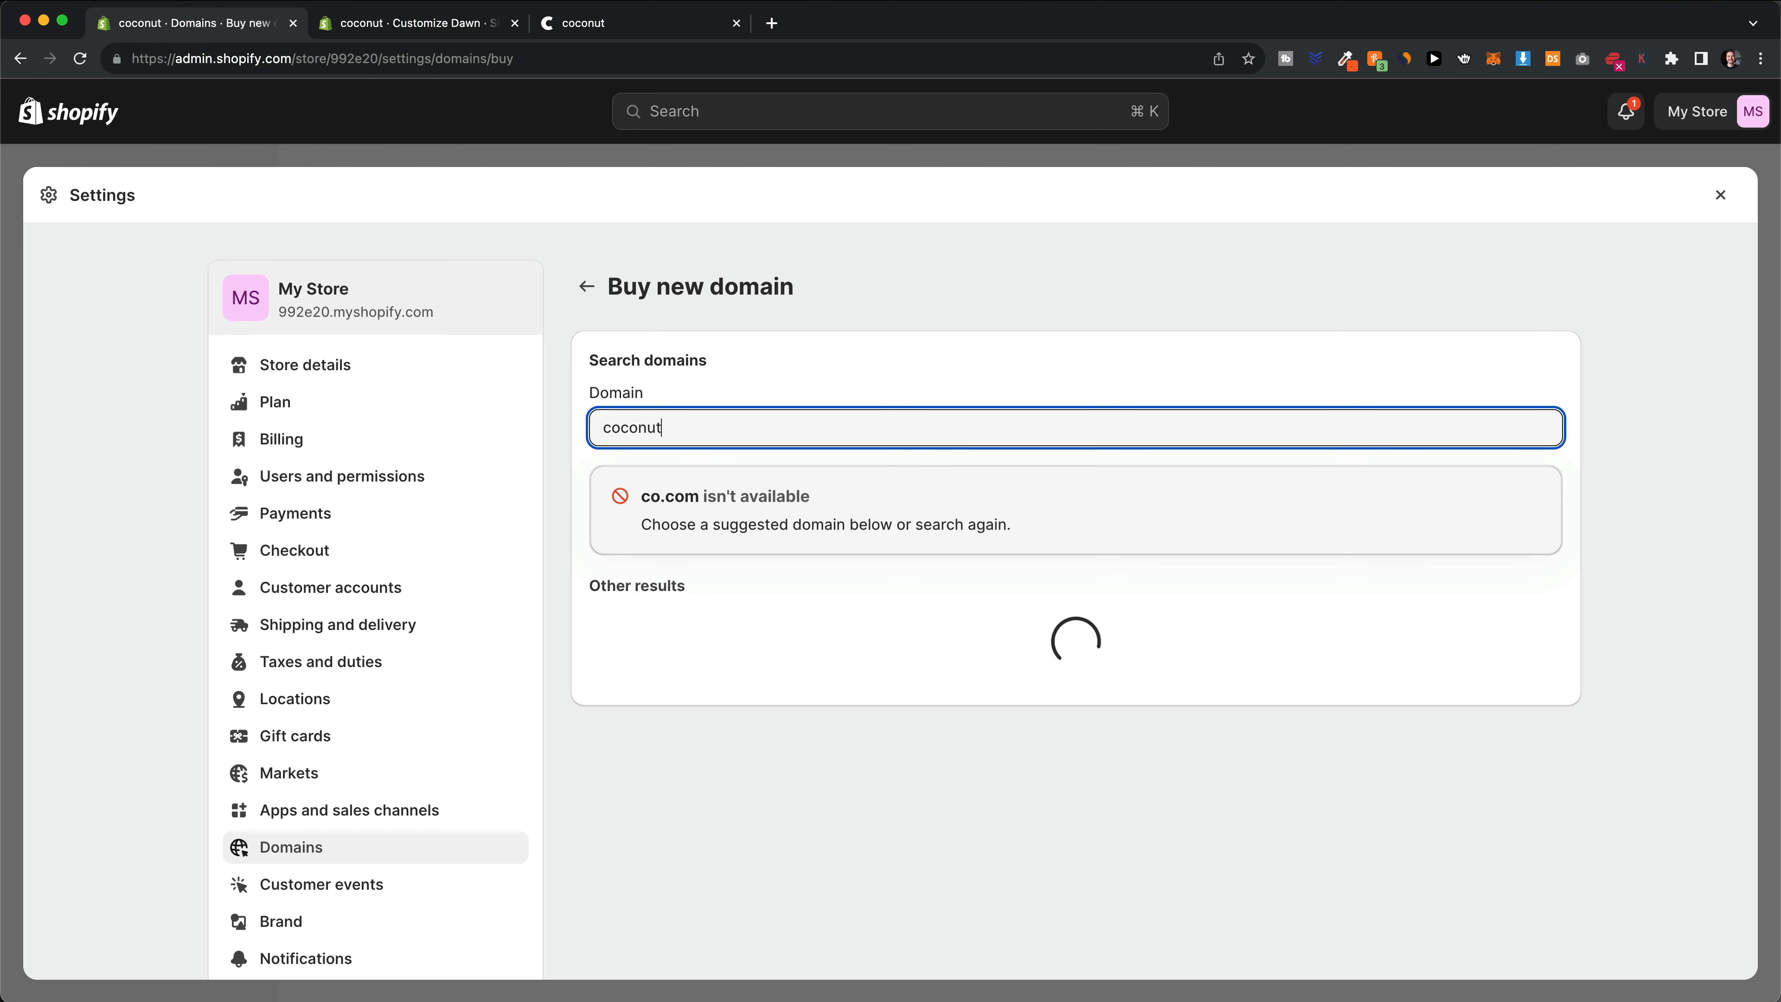
type("on.com")
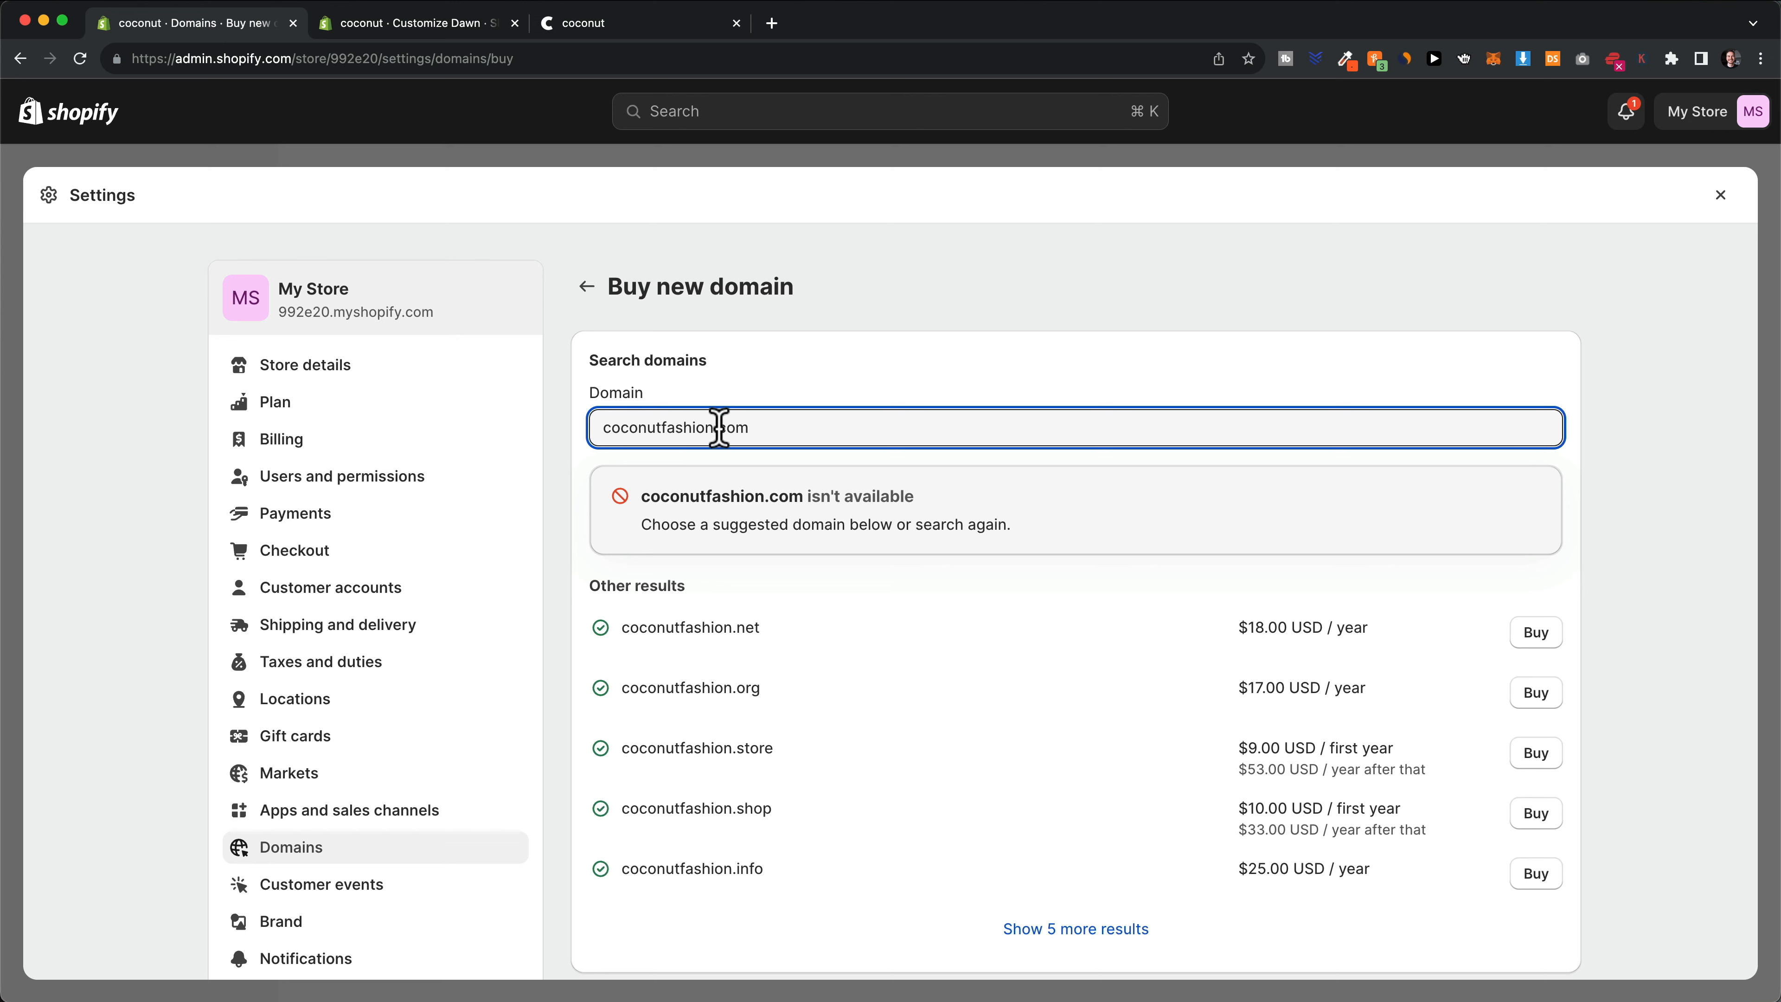
left_click_drag(719, 428, 764, 424)
left_click(781, 391)
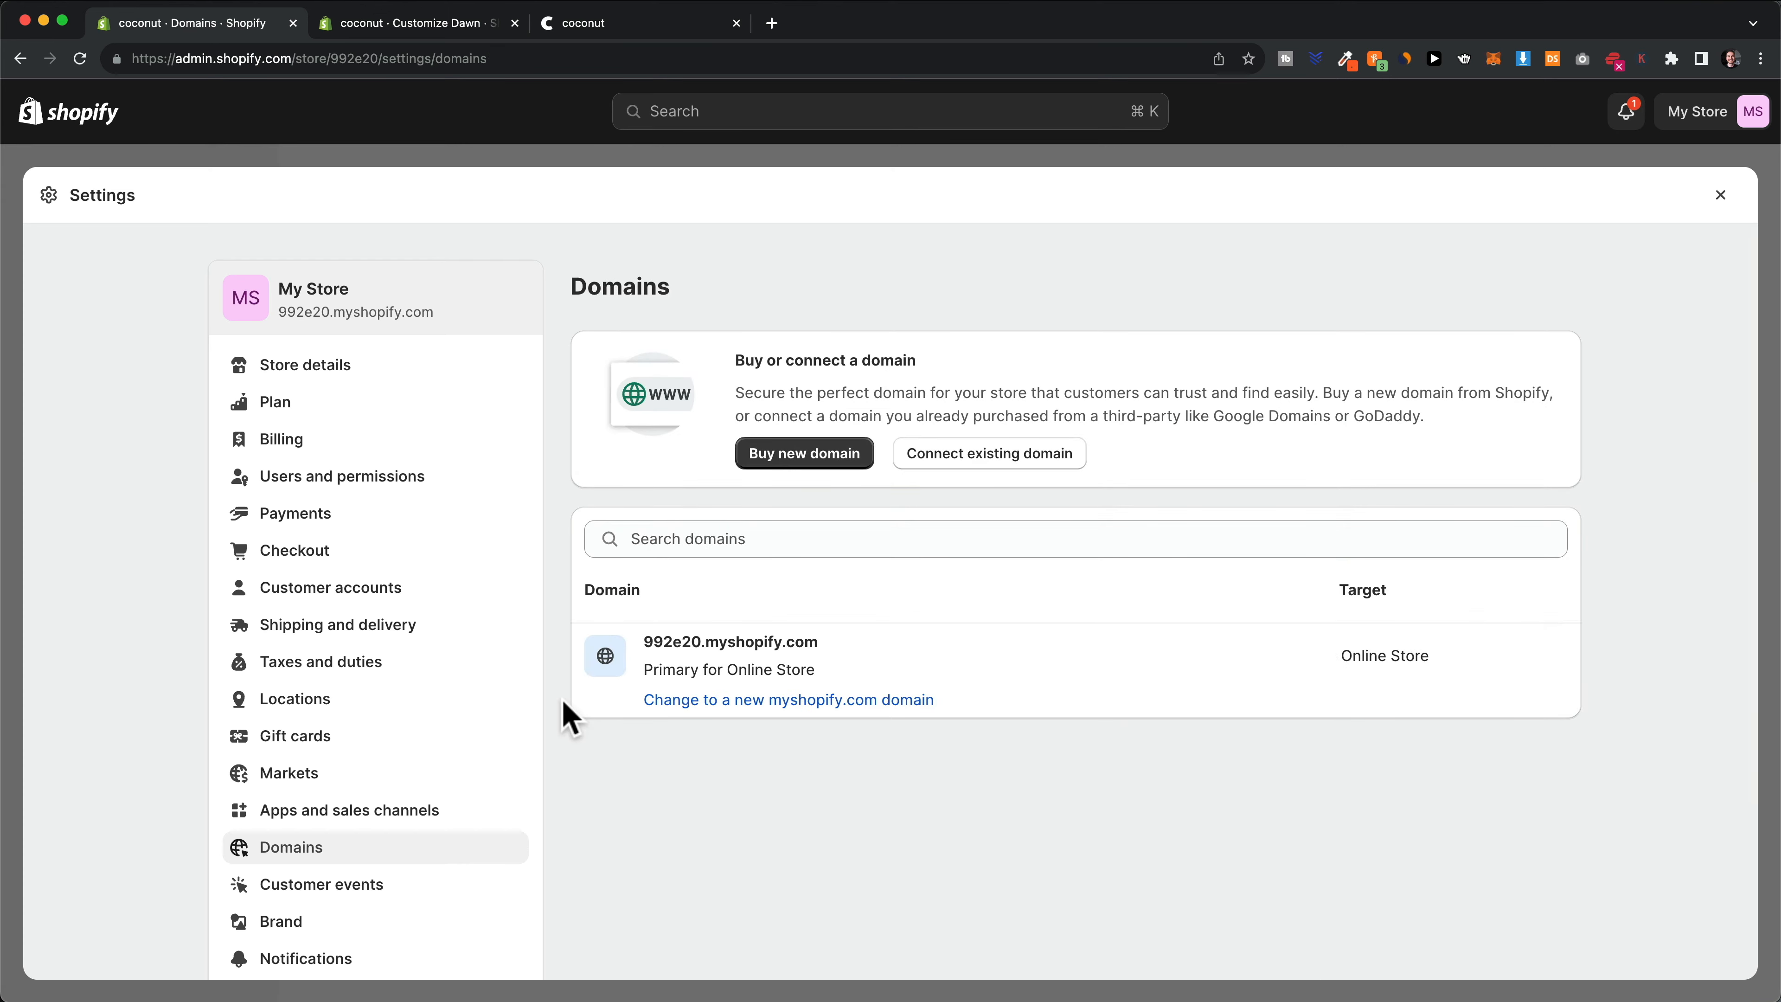
Review the language settings and the languages that can be added to the store, without adding one
scroll(567, 716, "down", 5)
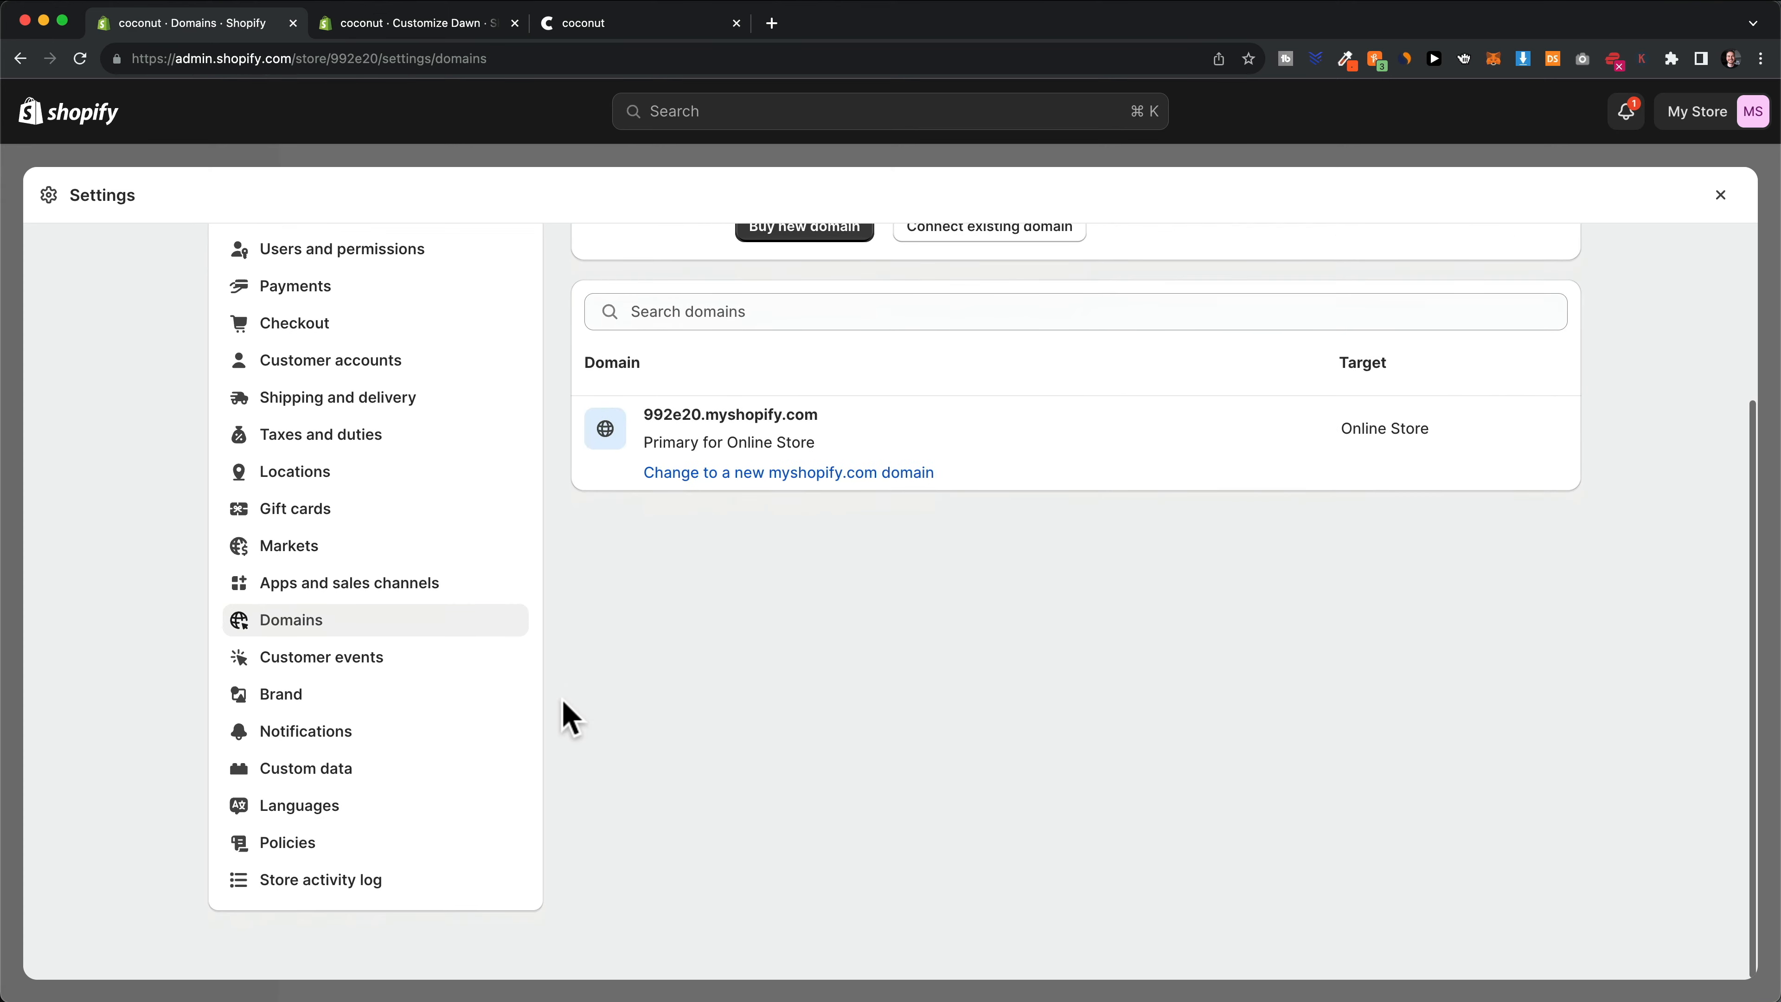
left_click(324, 807)
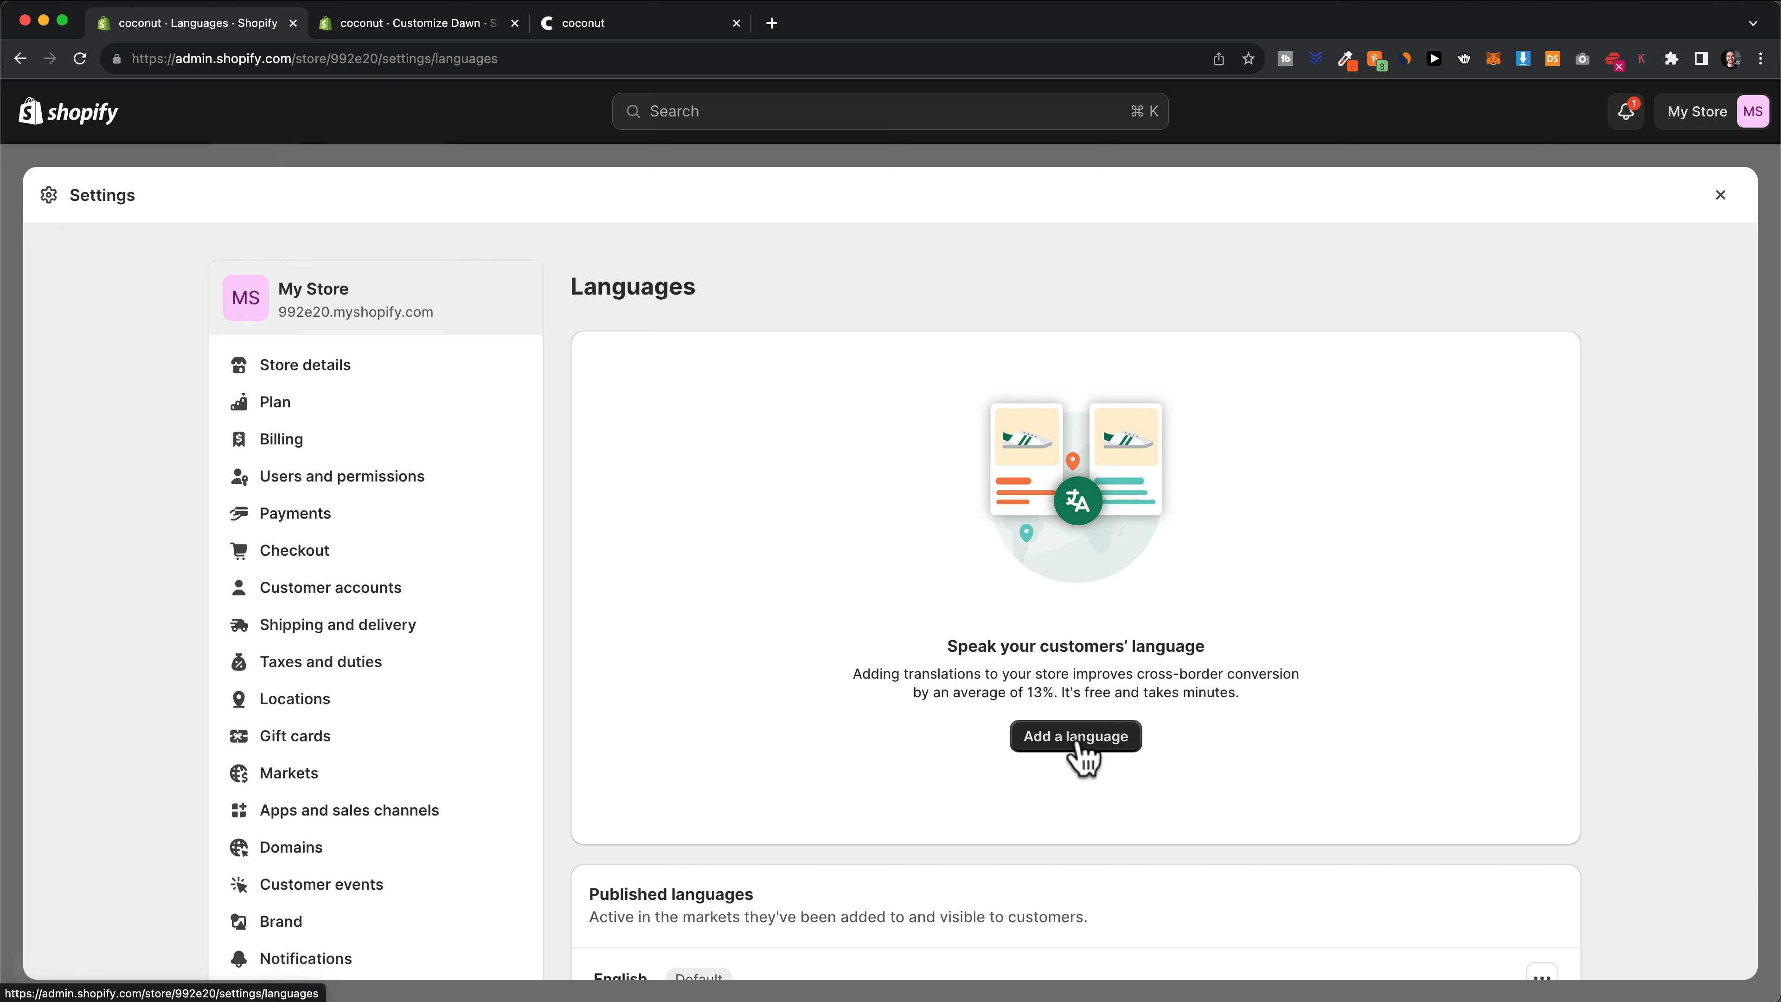
left_click(1035, 748)
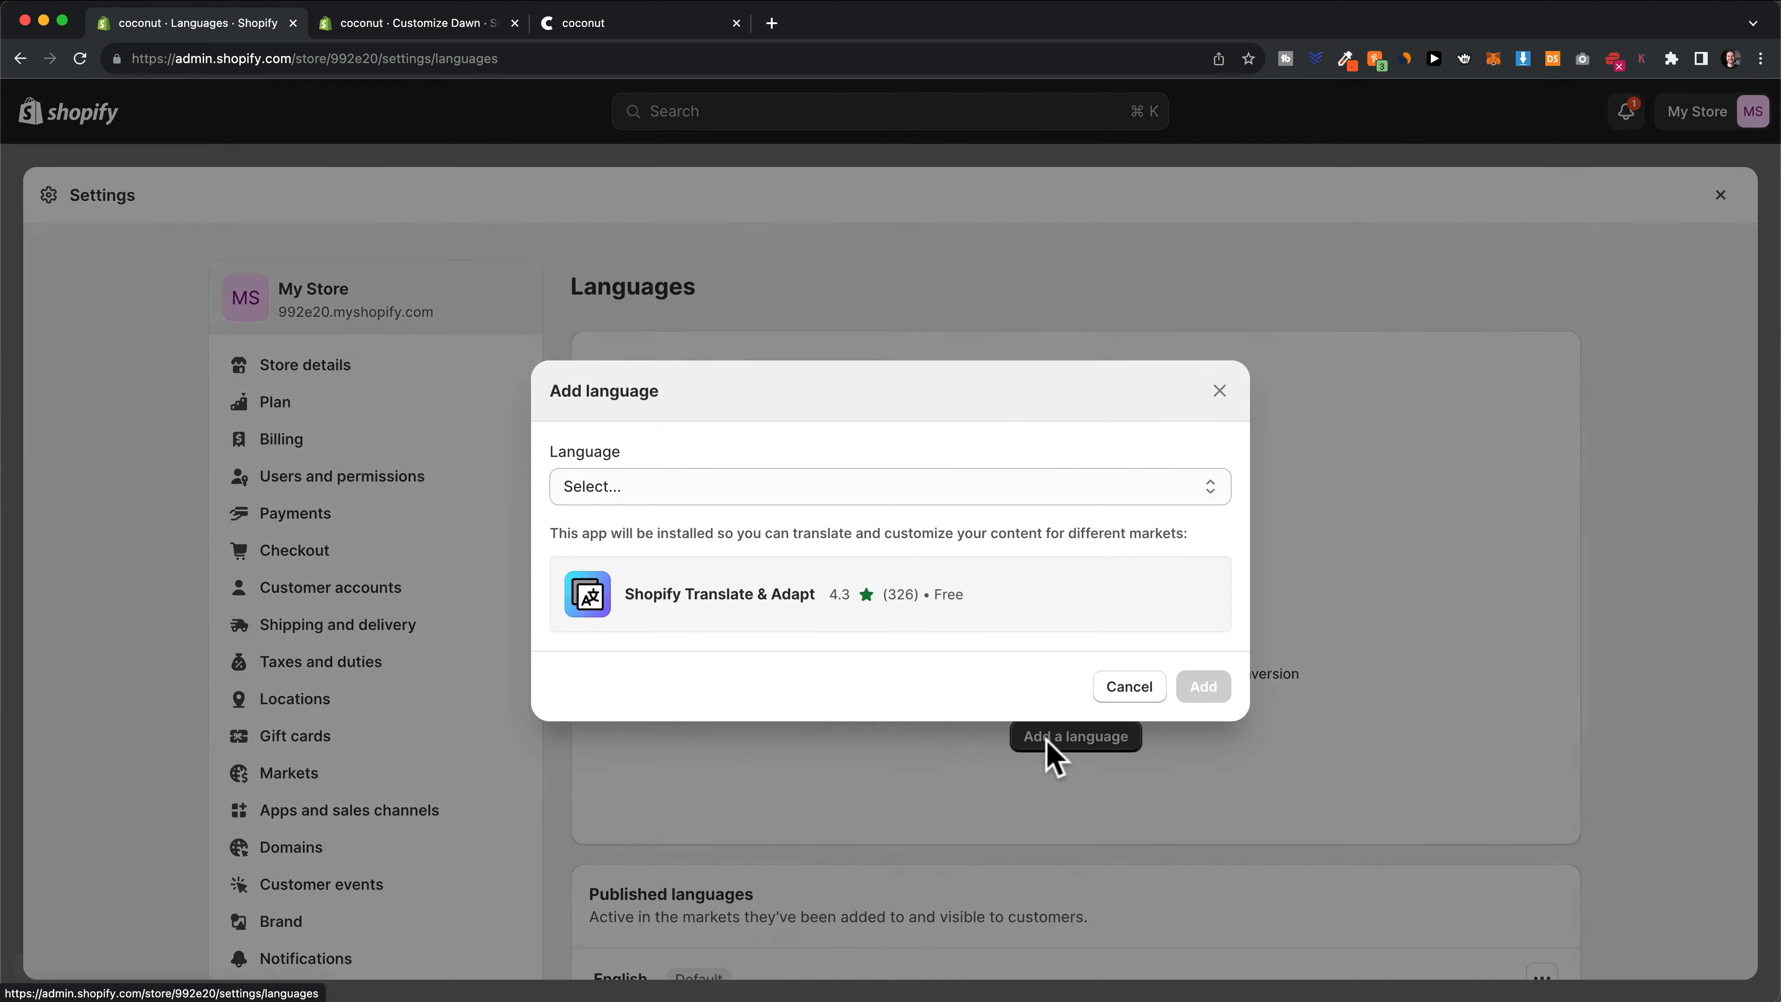
left_click(748, 486)
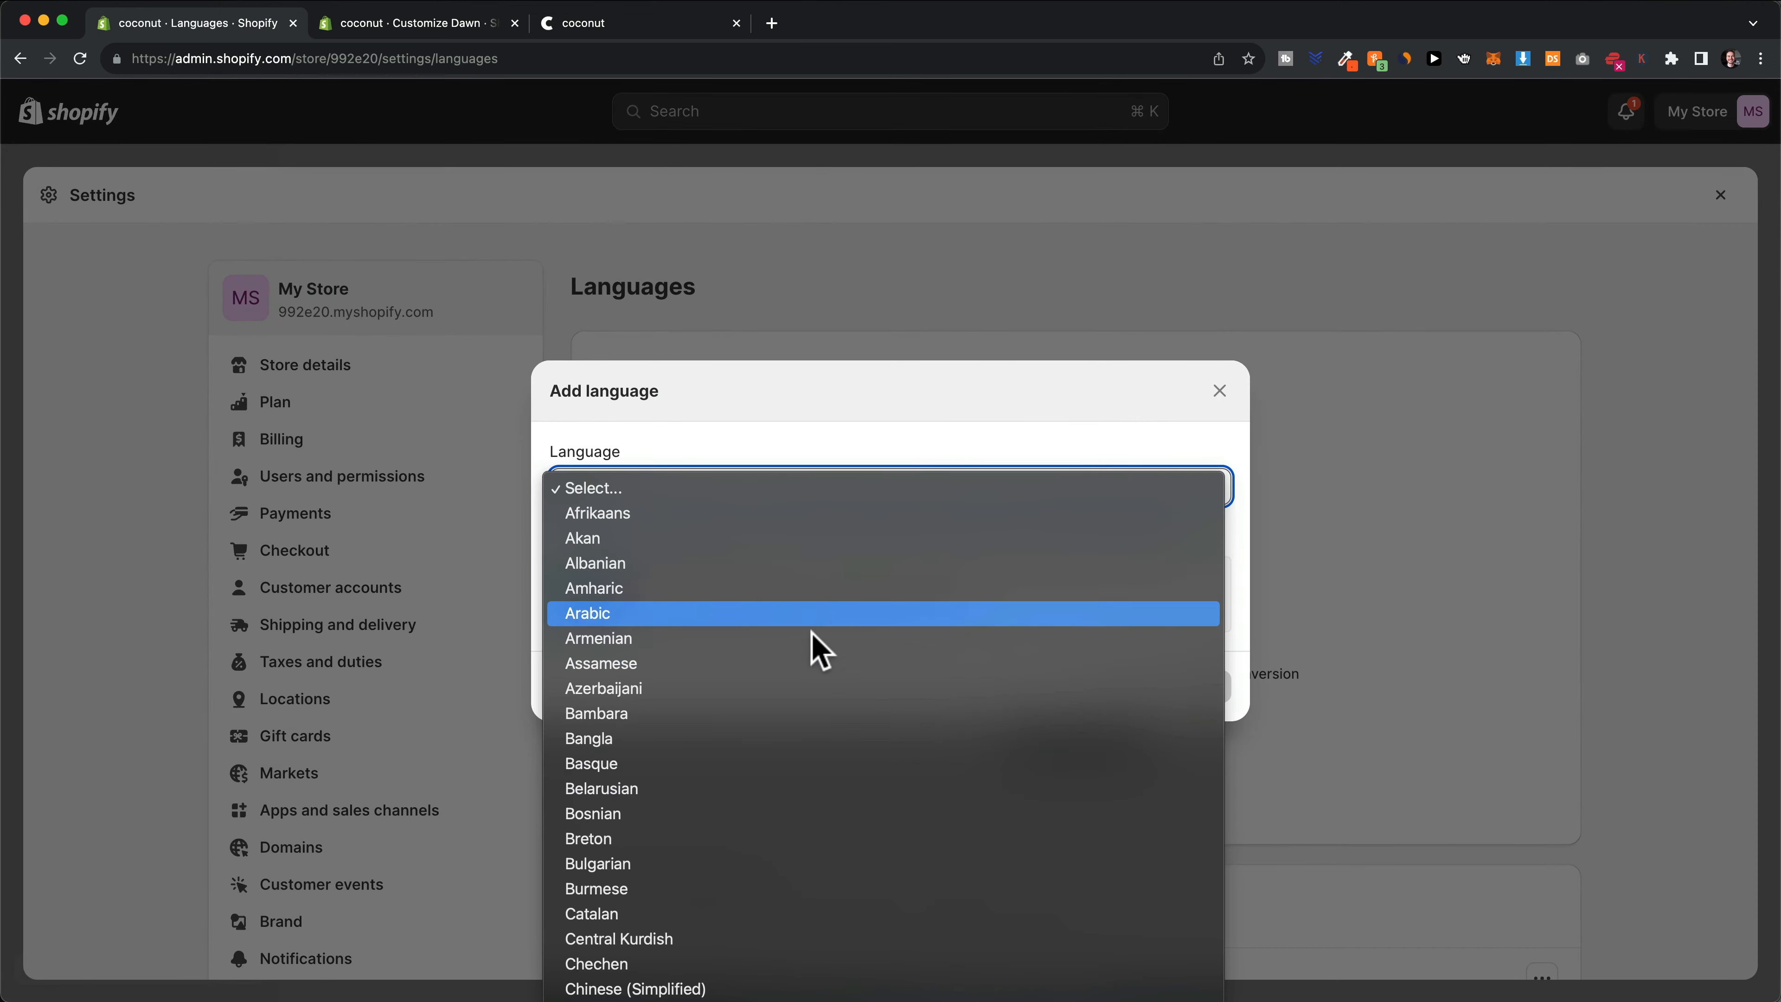
left_click(1325, 565)
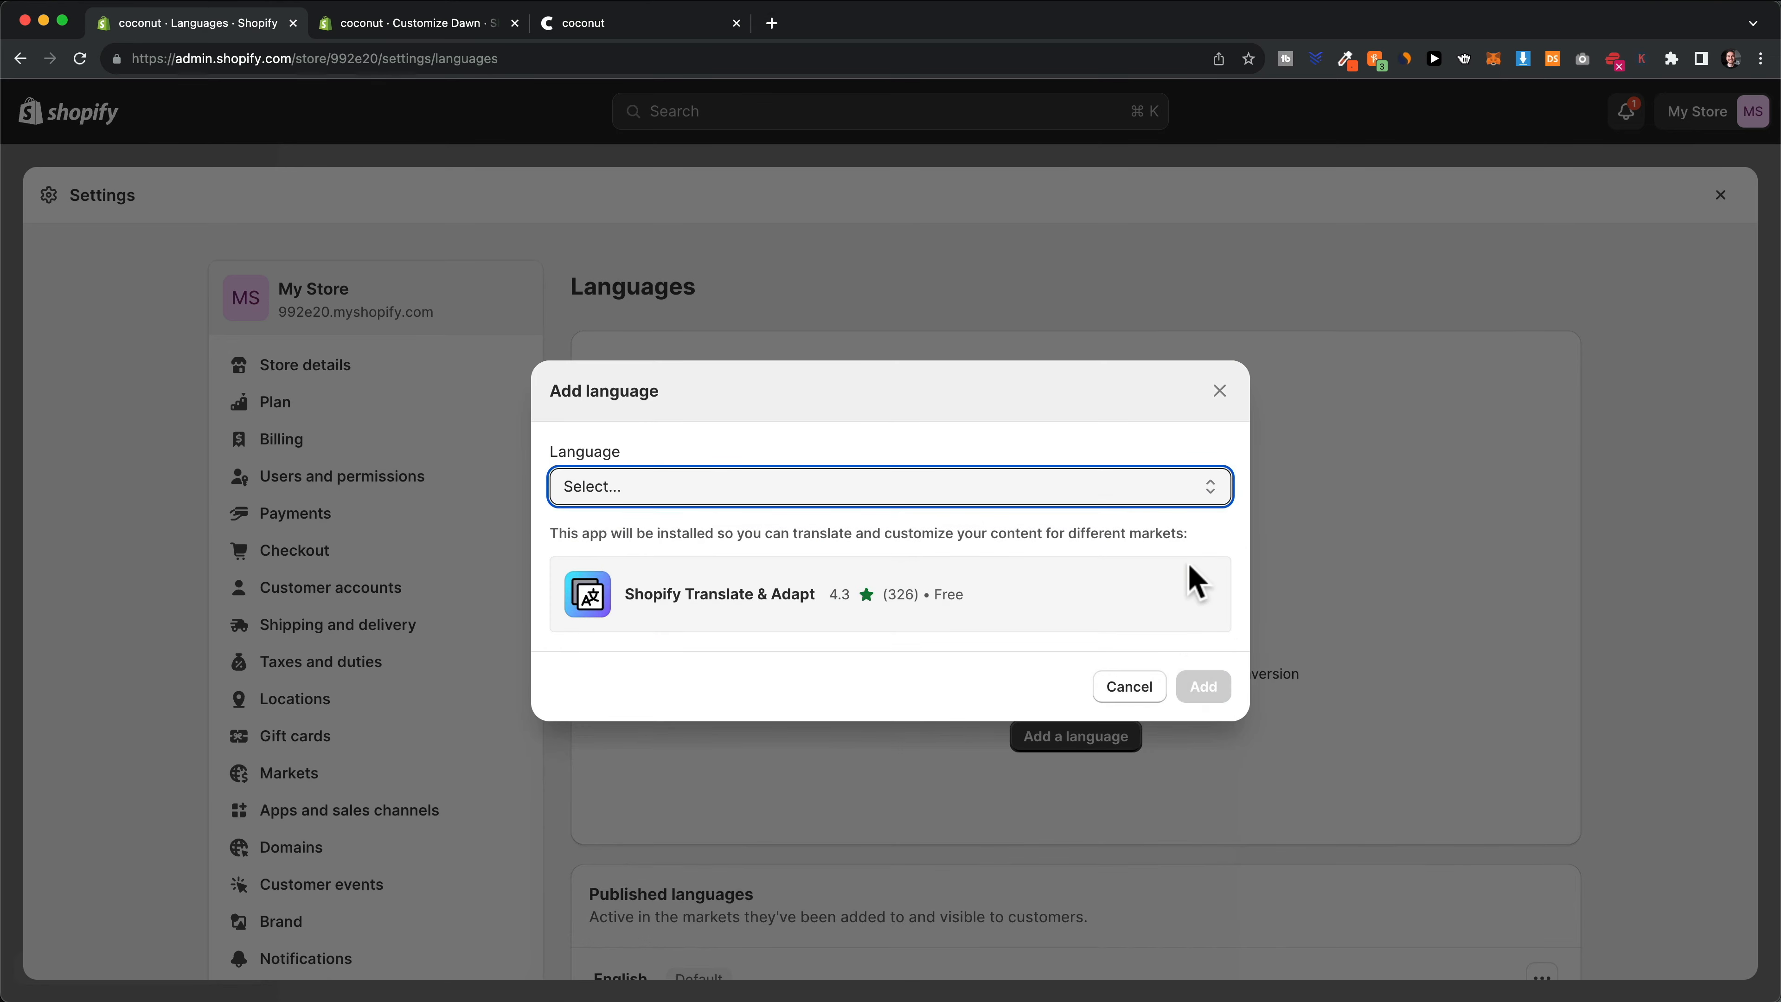
left_click(1220, 393)
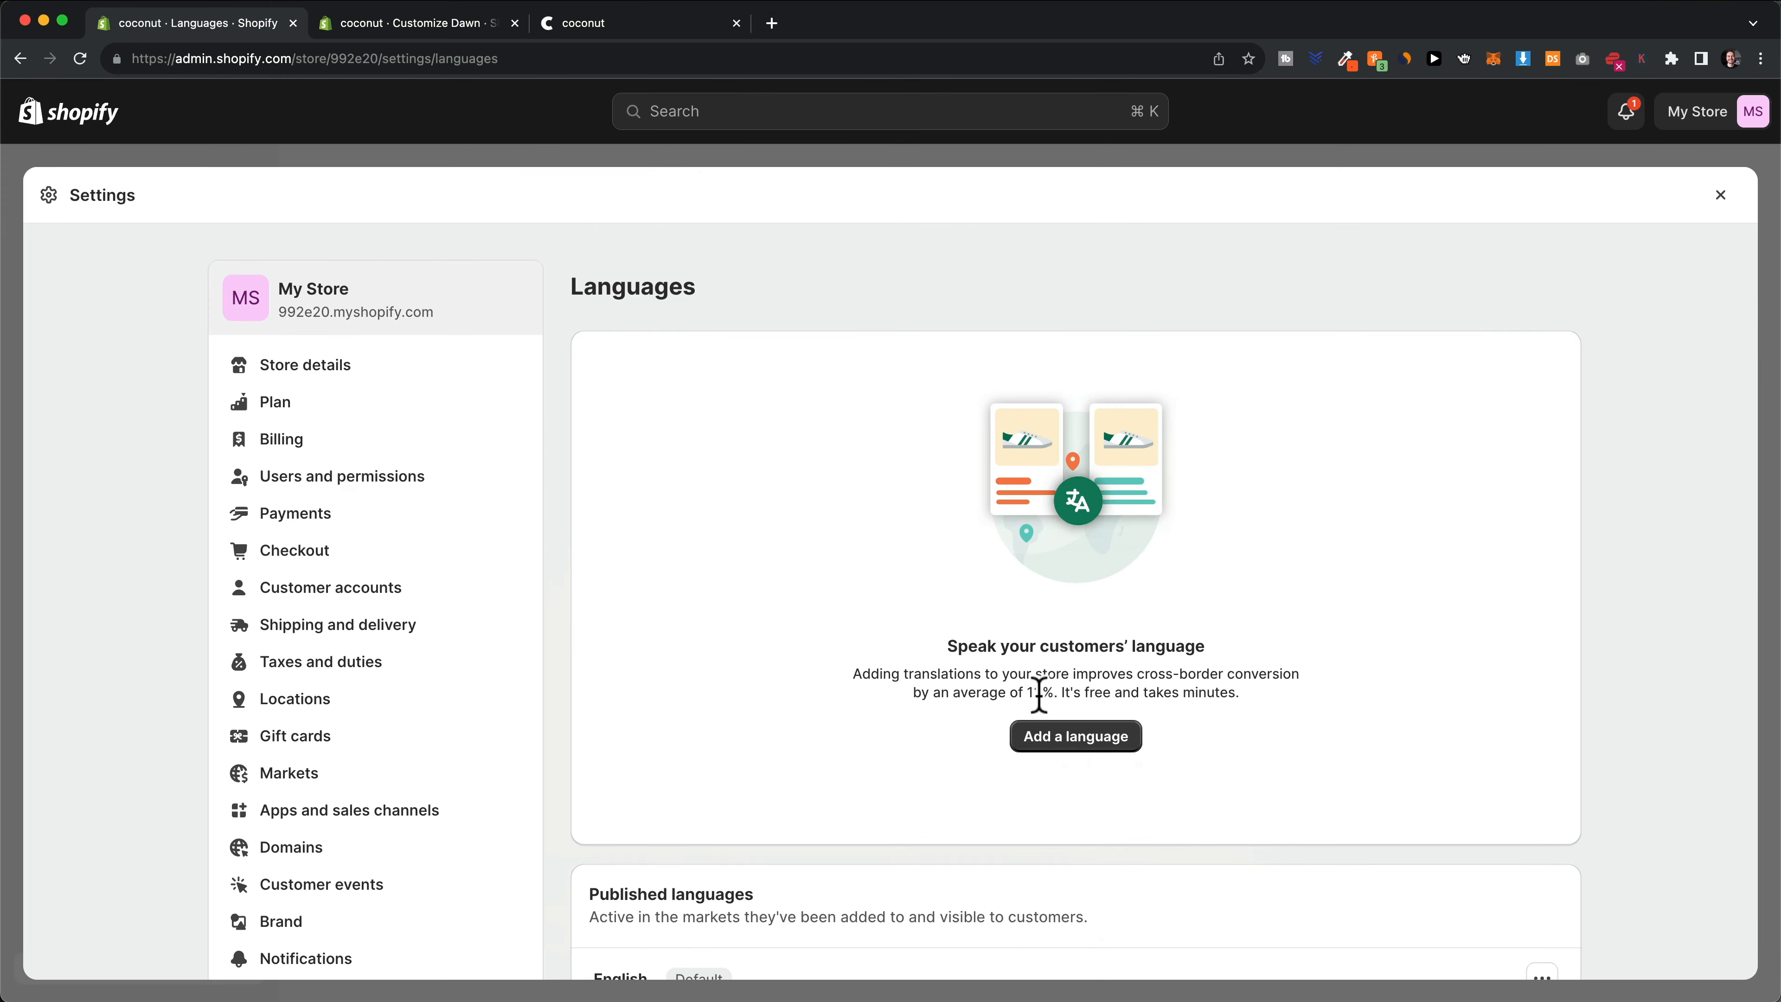
left_click_drag(944, 691, 1084, 691)
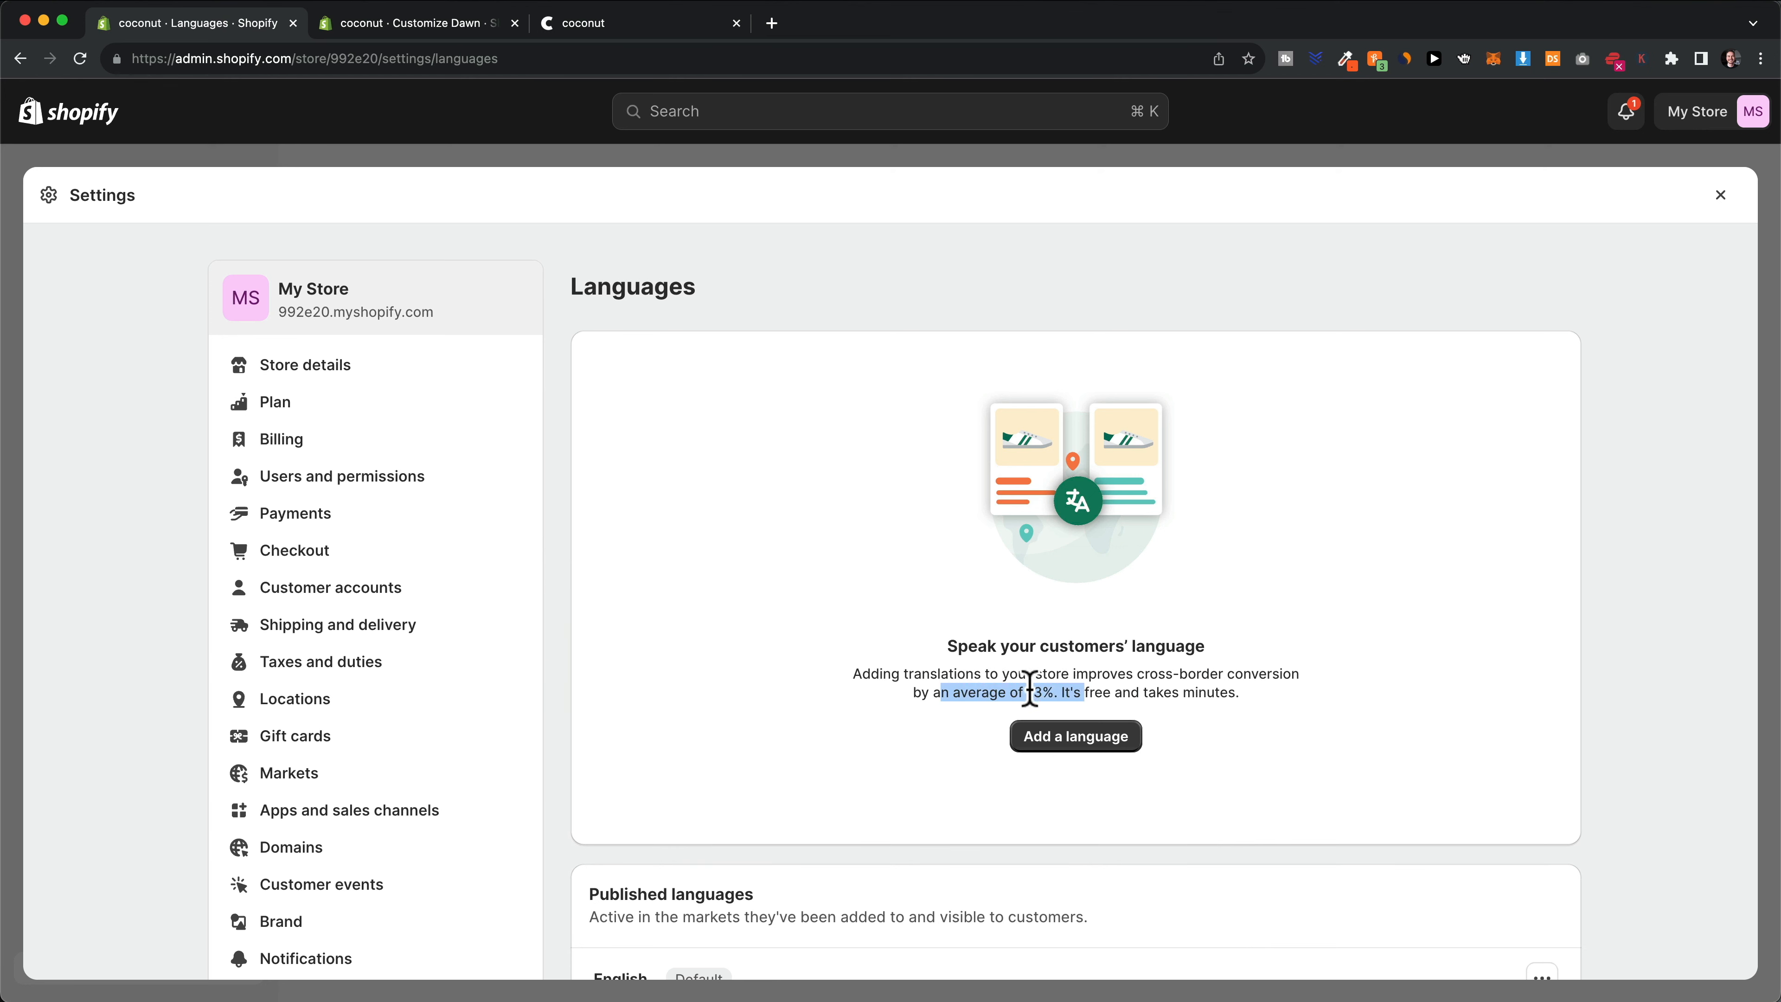
left_click(864, 644)
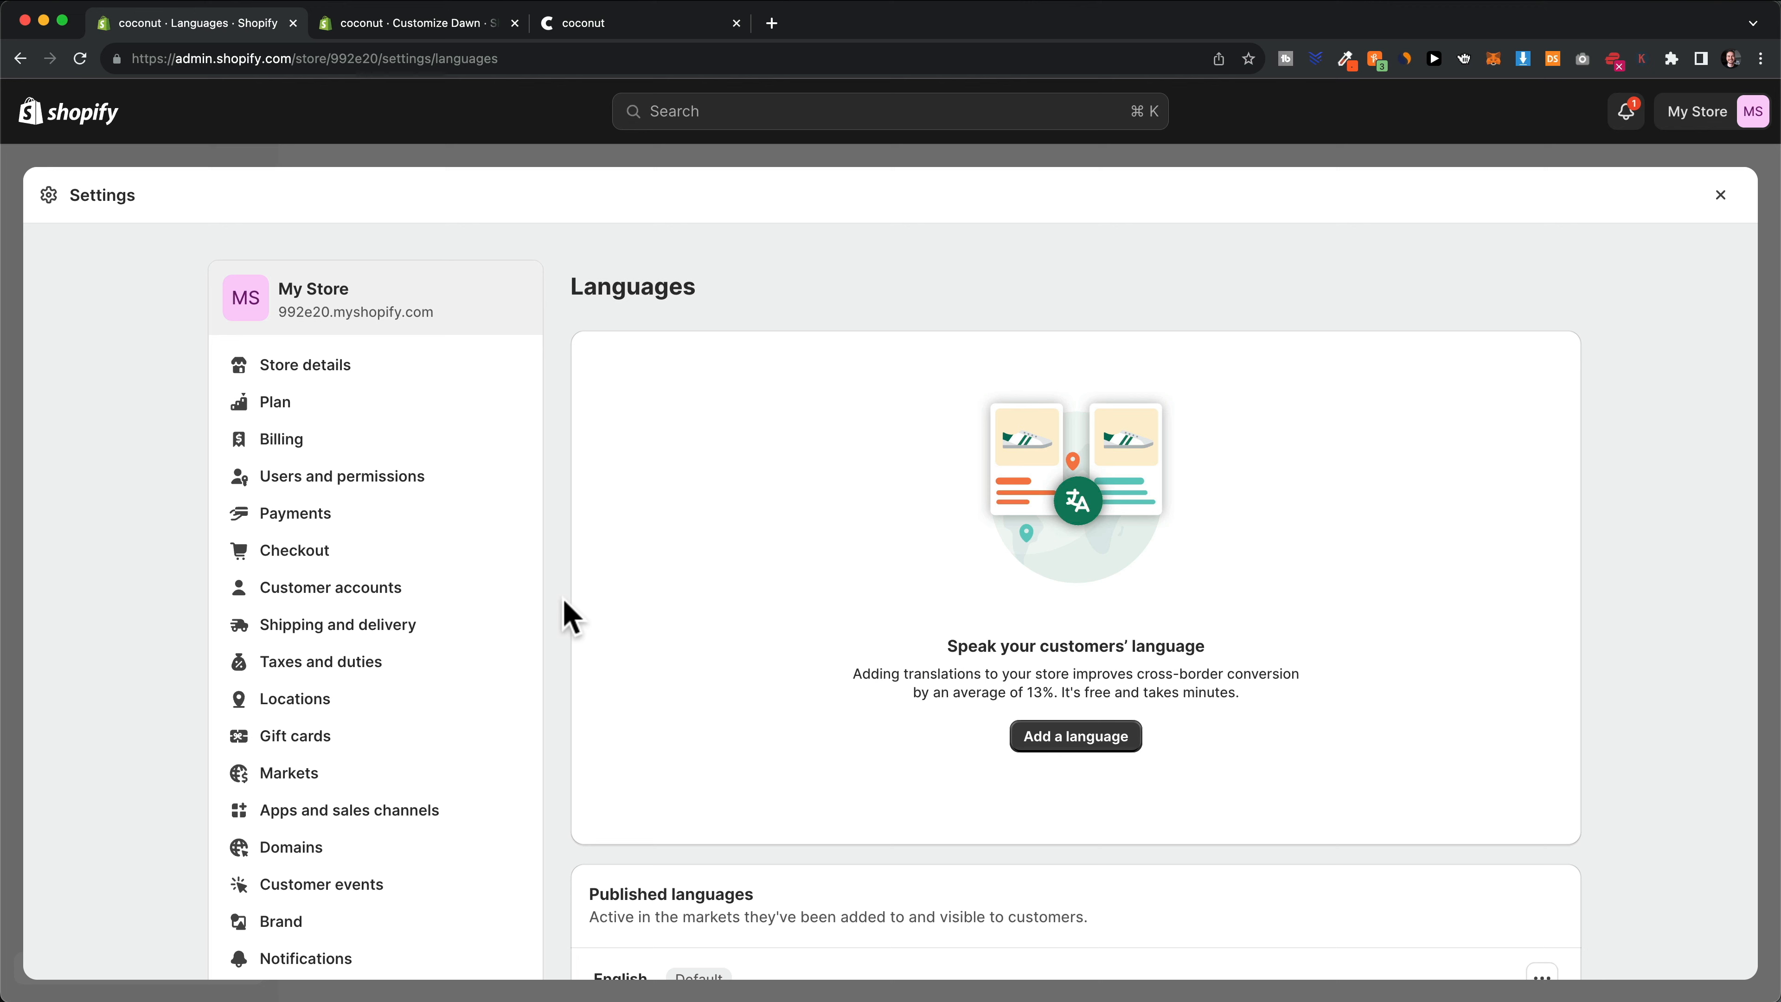
scroll(403, 607, "down", 3)
scroll(421, 627, "up", 3)
Close the store settings and check the password protection notice on the online store's Themes page
left_click(1721, 195)
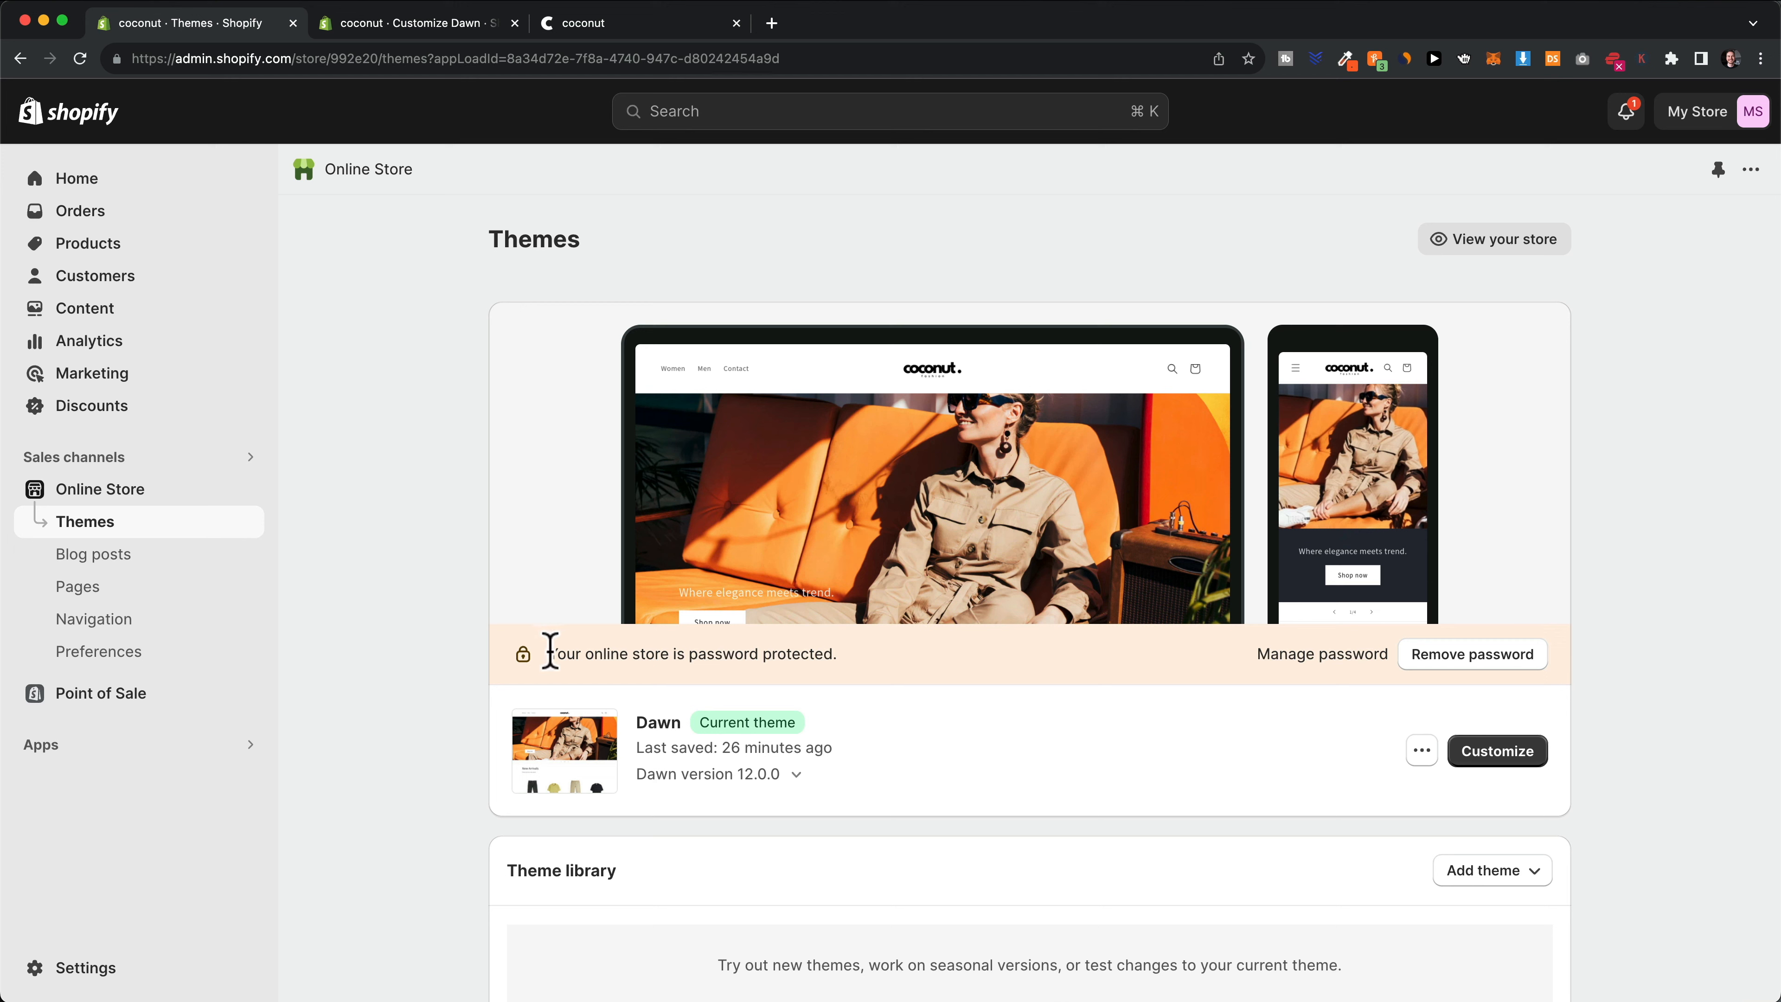
left_click_drag(548, 653, 897, 651)
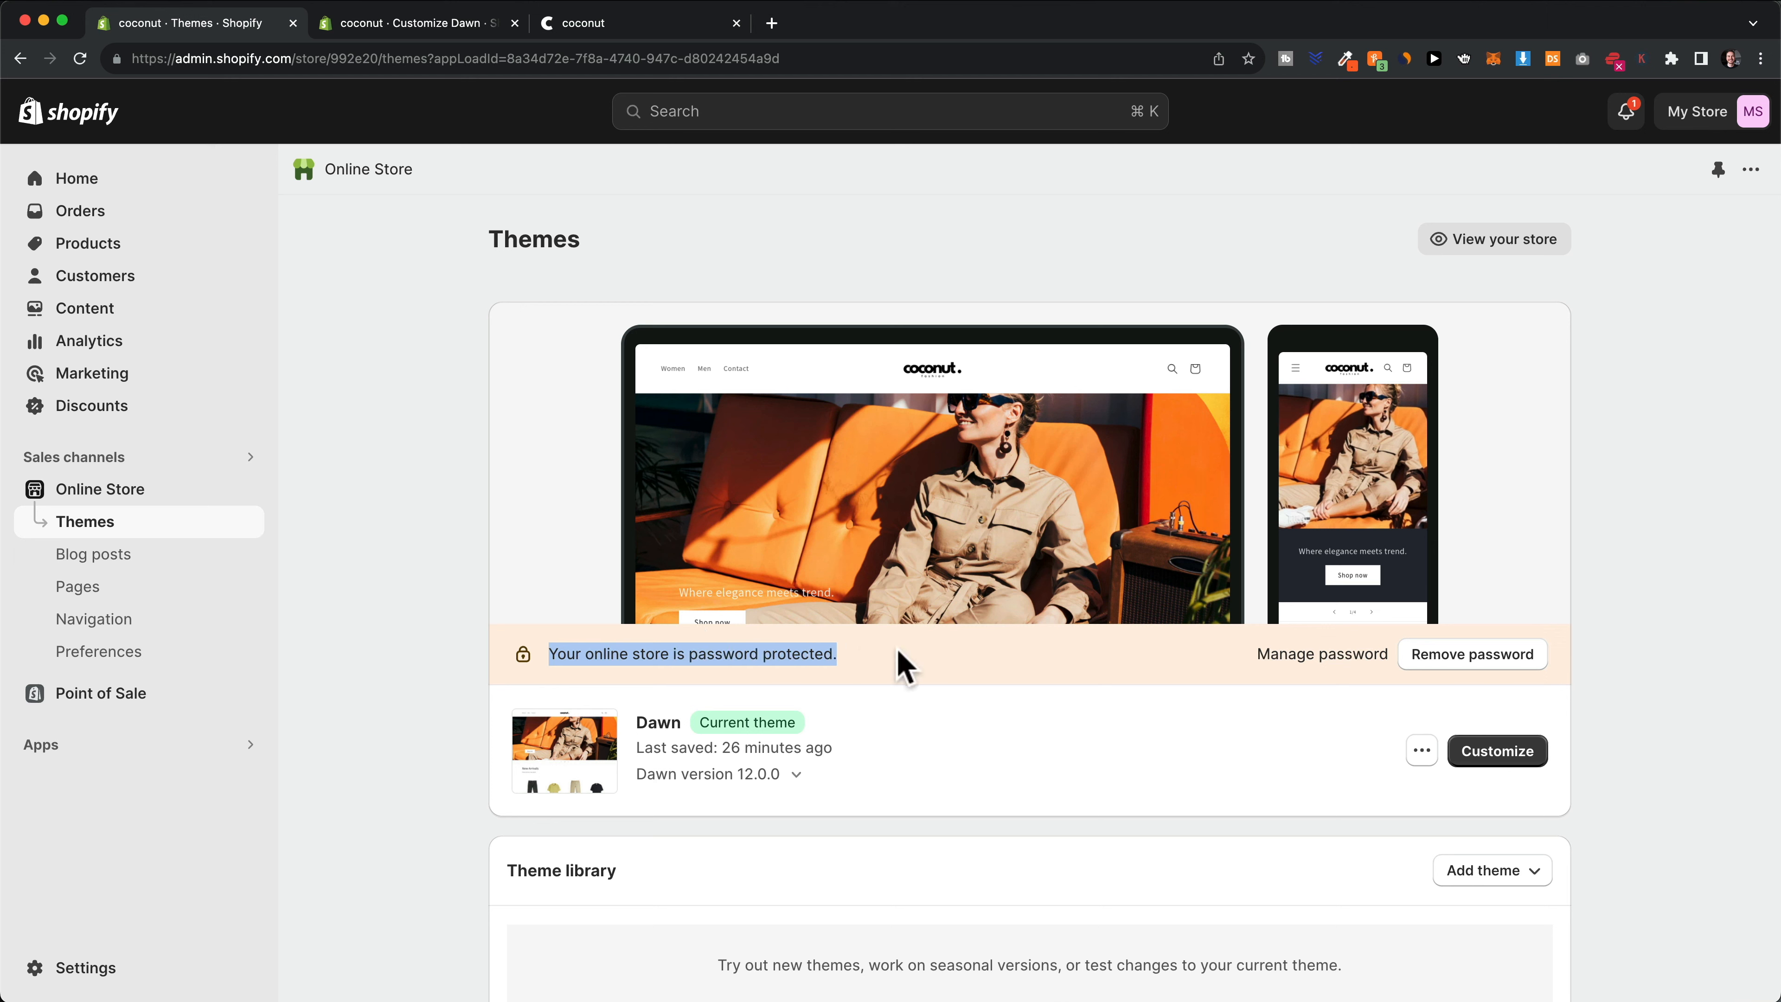
left_click(899, 652)
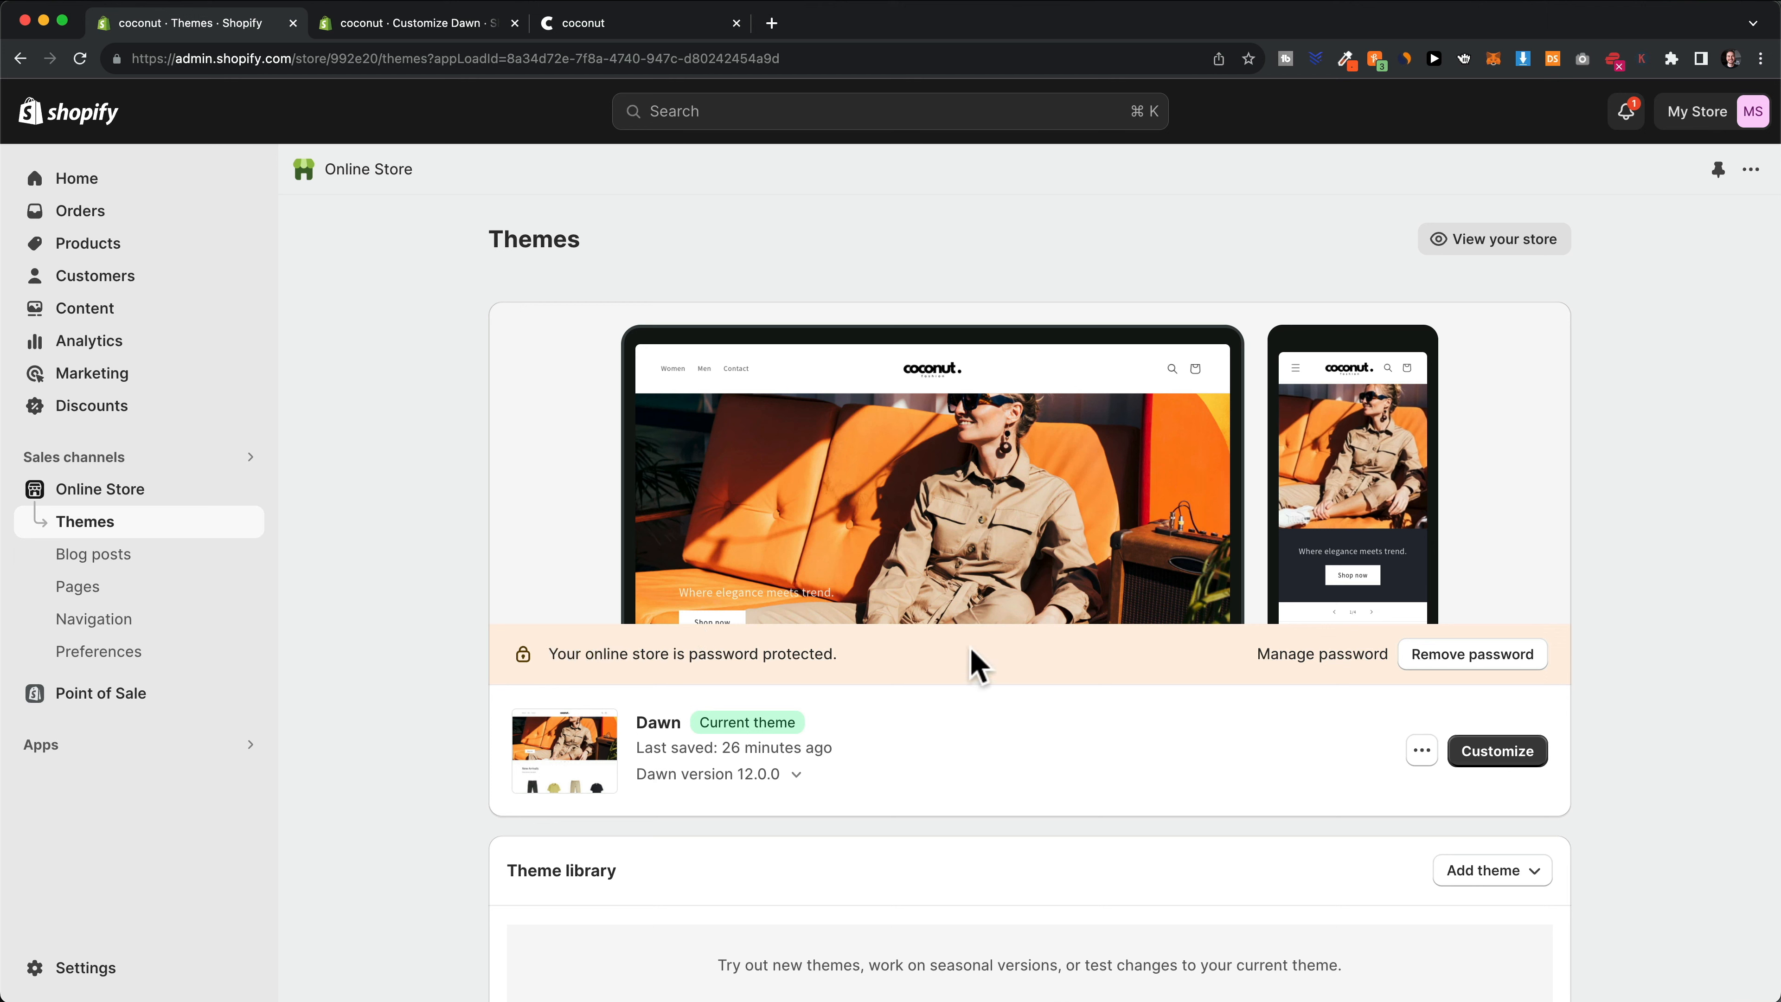